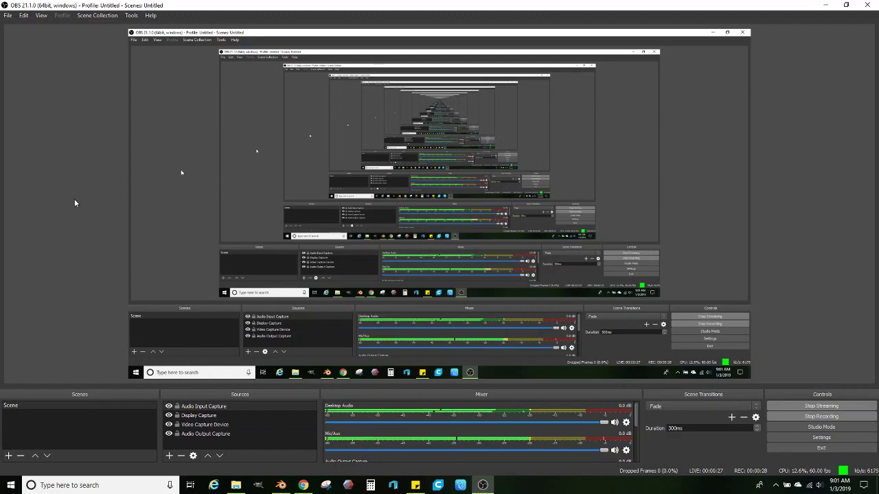
# Switch to Chrome, check the jazz stream on YouTube and bring up the white abishai reference picture
pyautogui.click(303, 485)
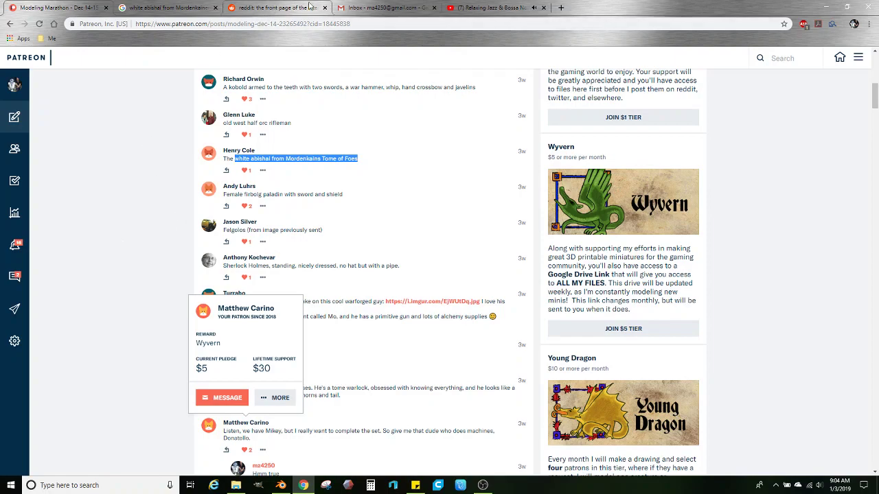
pyautogui.click(175, 8)
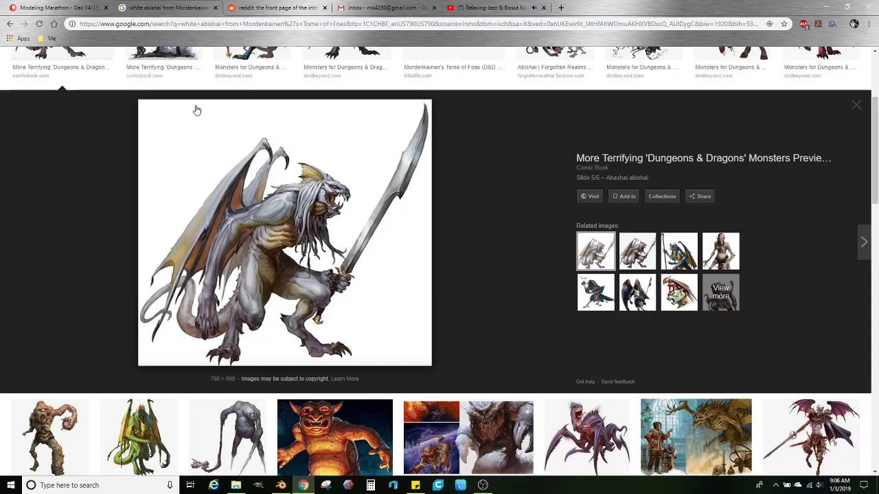
pyautogui.click(484, 9)
pyautogui.moveTo(110, 407)
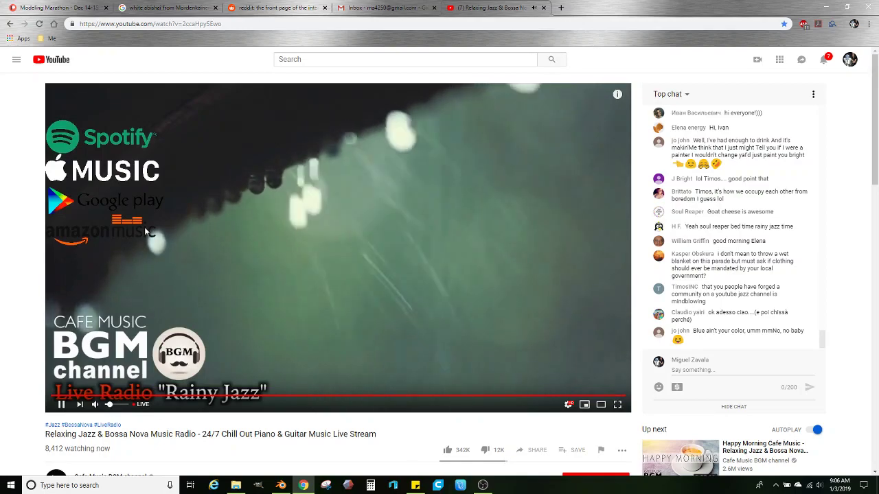
pyautogui.click(150, 6)
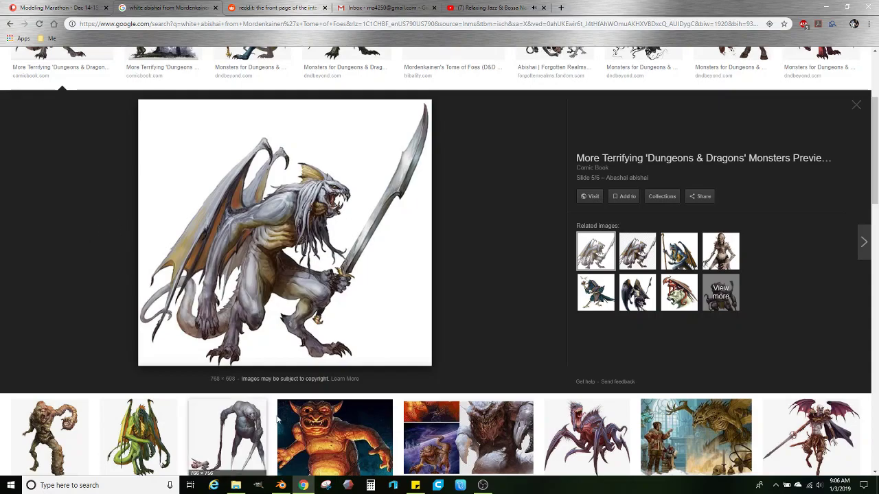
# Switch to Blender and open Body RIIGGED NEWER.blend from the Basics folder
pyautogui.click(285, 453)
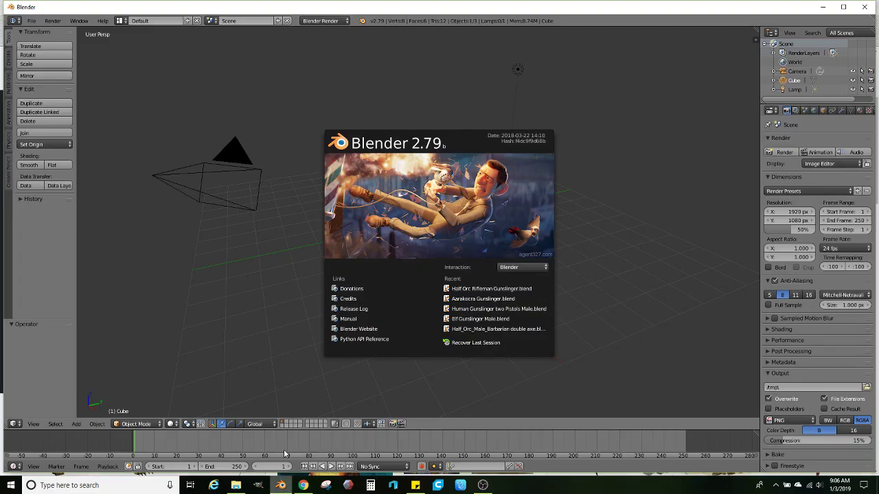
pyautogui.click(32, 21)
pyautogui.click(32, 20)
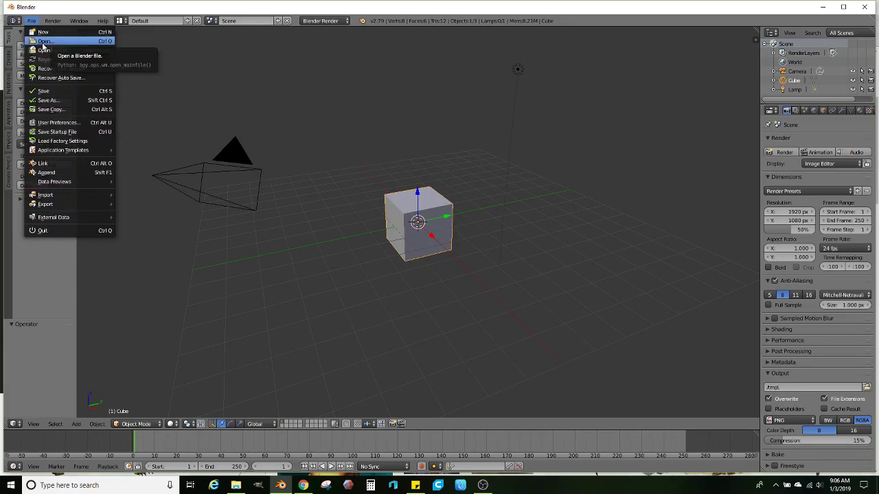
pyautogui.click(48, 41)
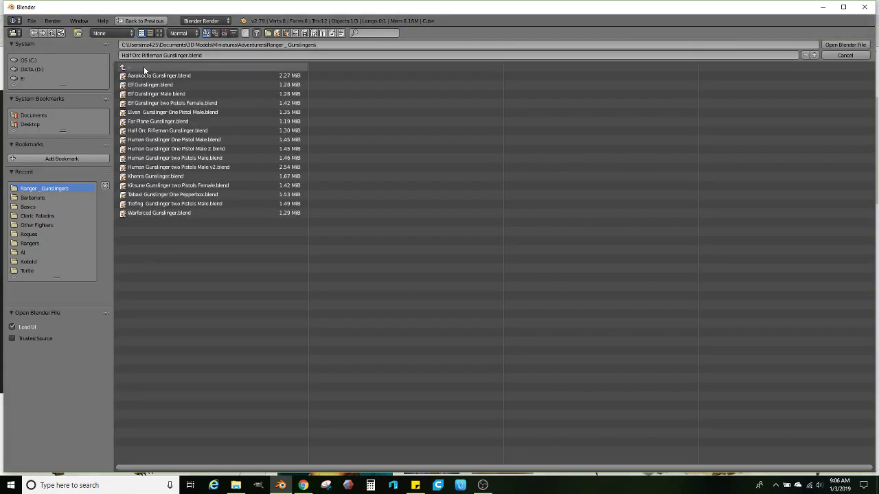
pyautogui.click(29, 207)
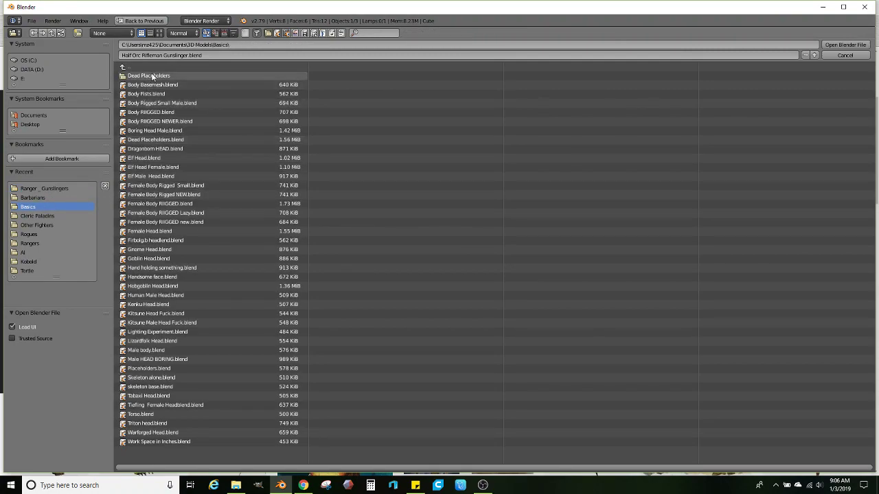
pyautogui.doubleClick(158, 122)
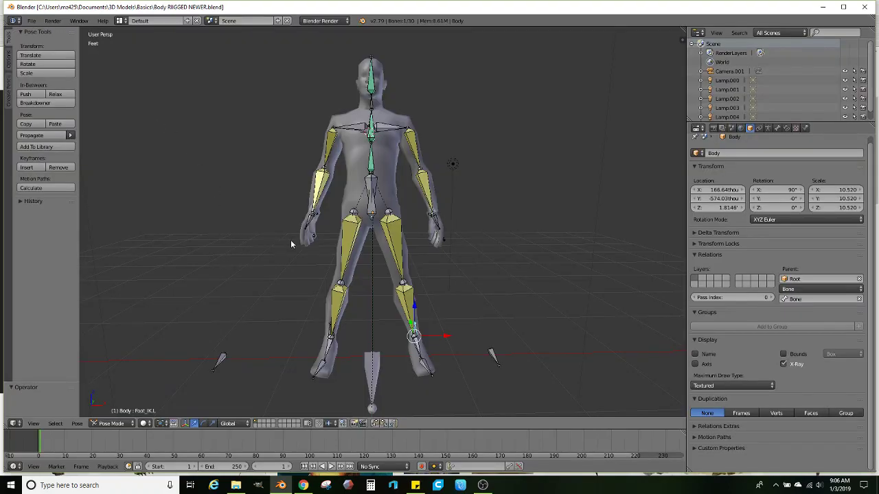
# Inspect the rigged body from several angles and compare it with the white abishai picture in Chrome before returning to Blender
pyautogui.moveTo(292, 243); pyautogui.dragTo(302, 230, button='middle')
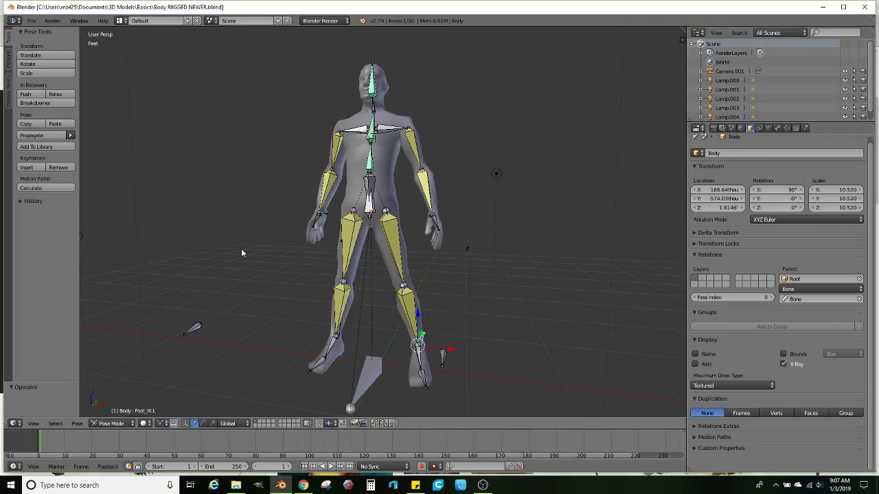
pyautogui.moveTo(190, 241); pyautogui.dragTo(251, 242, button='middle')
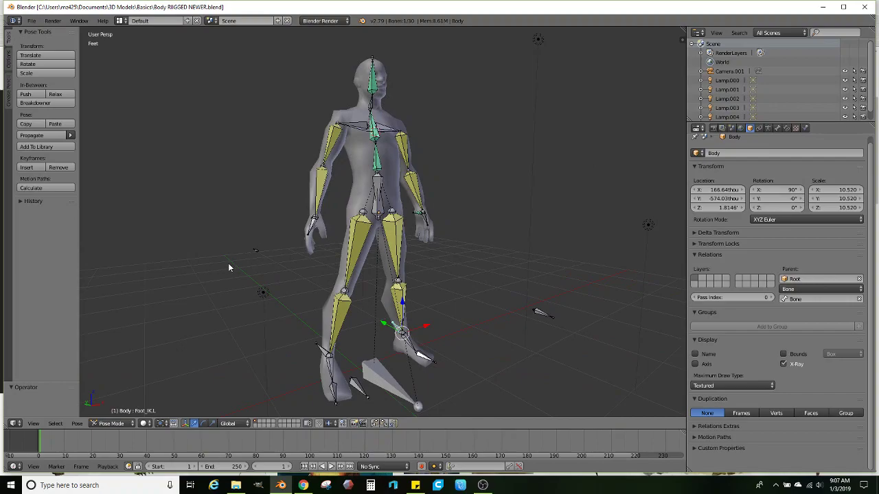
pyautogui.scroll(2, 223, 272)
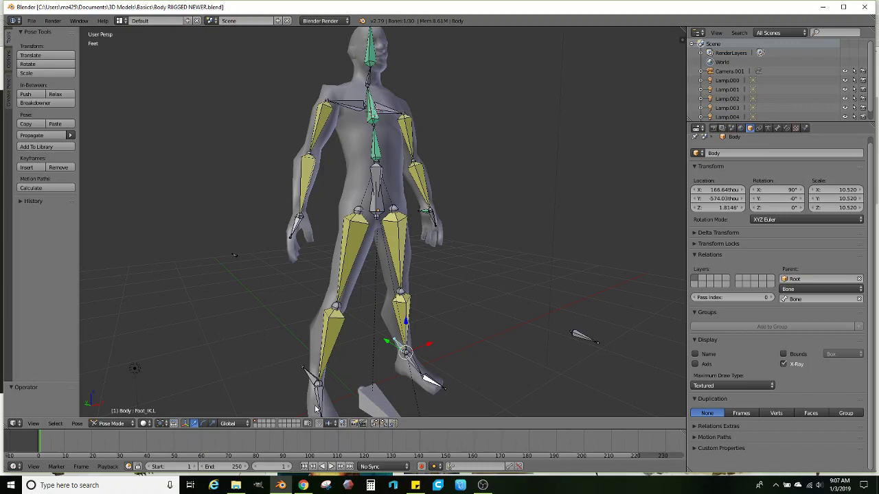
pyautogui.click(305, 486)
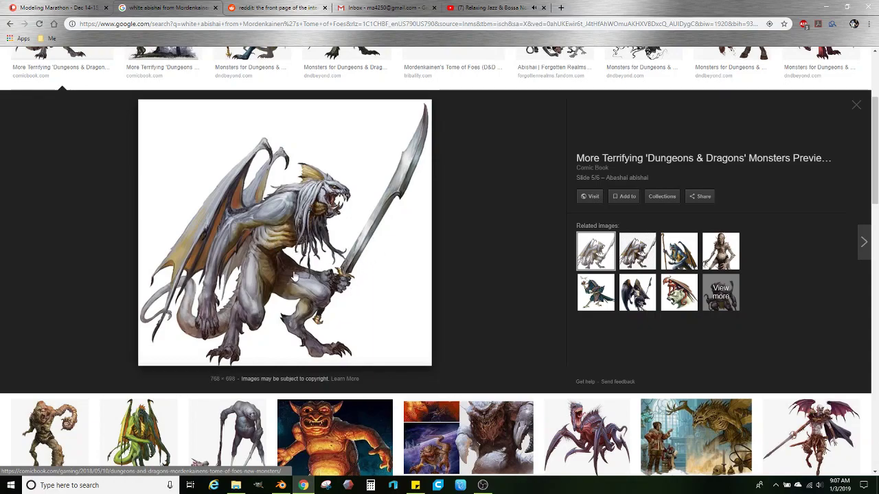
pyautogui.click(282, 485)
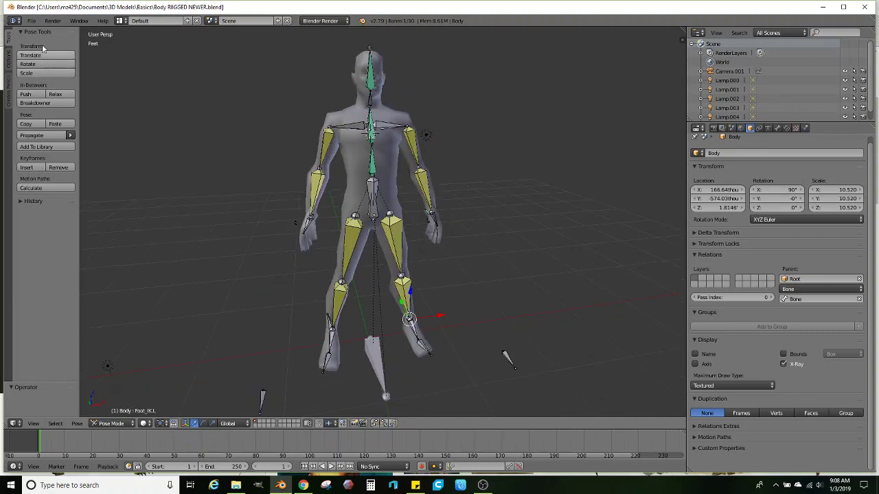
# Begin saving the file under a new name and browse to the 3D Models\Miniatures\MTOF folder
pyautogui.click(31, 21)
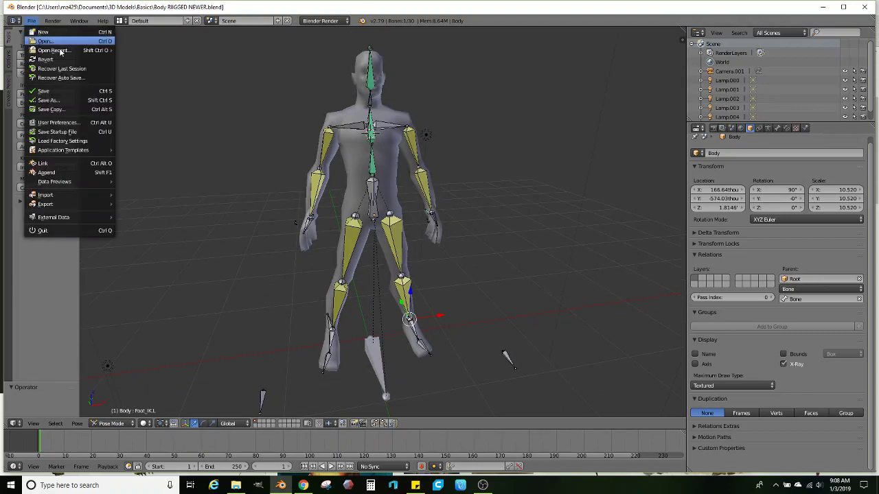
pyautogui.click(59, 101)
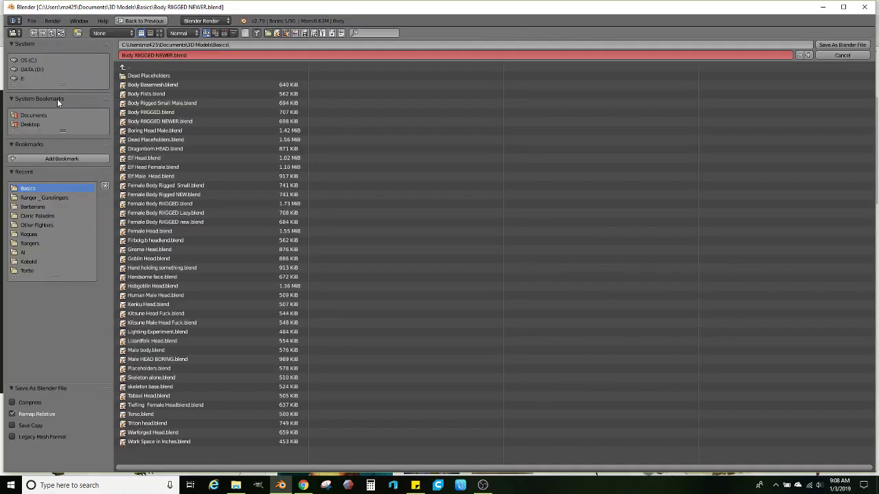
pyautogui.click(124, 69)
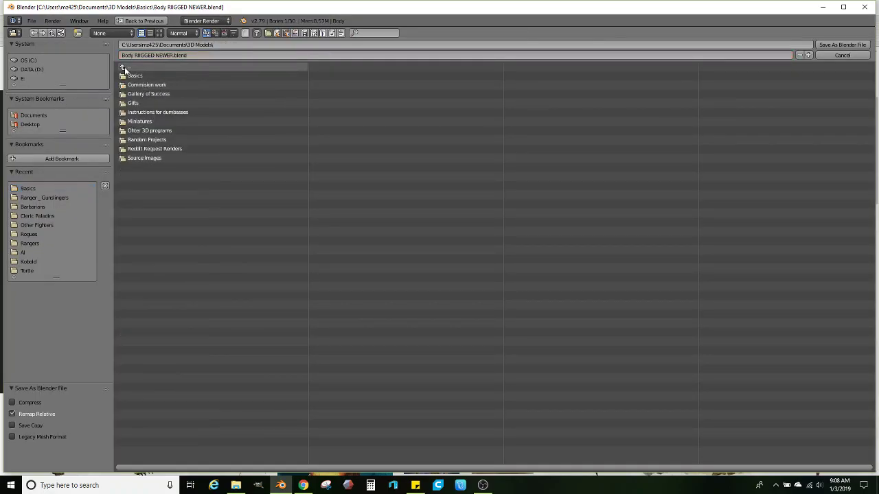
pyautogui.click(143, 121)
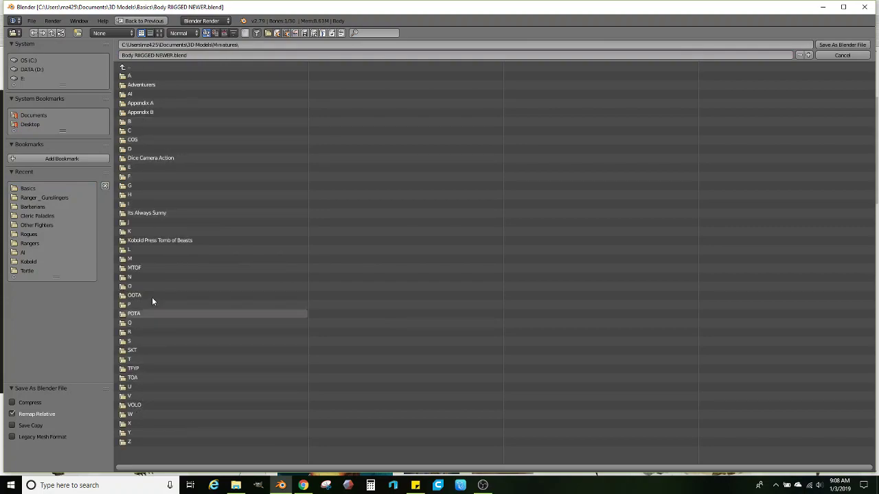
pyautogui.click(139, 268)
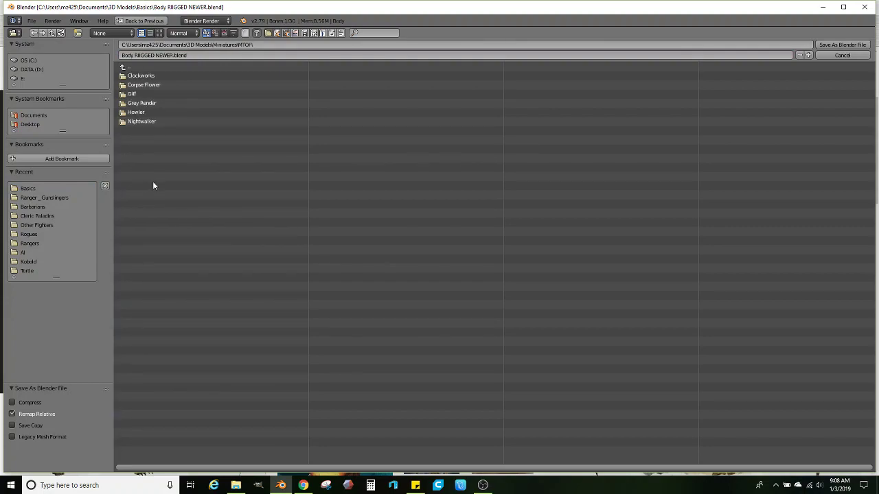
# Create a folder named Devils inside MTOF and enter it
pyautogui.click(78, 33)
pyautogui.click(110, 58)
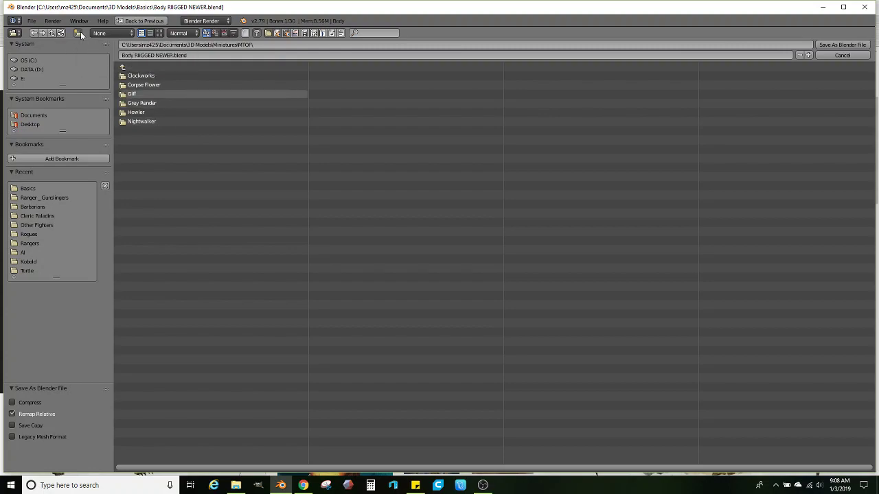
pyautogui.write('Oc')
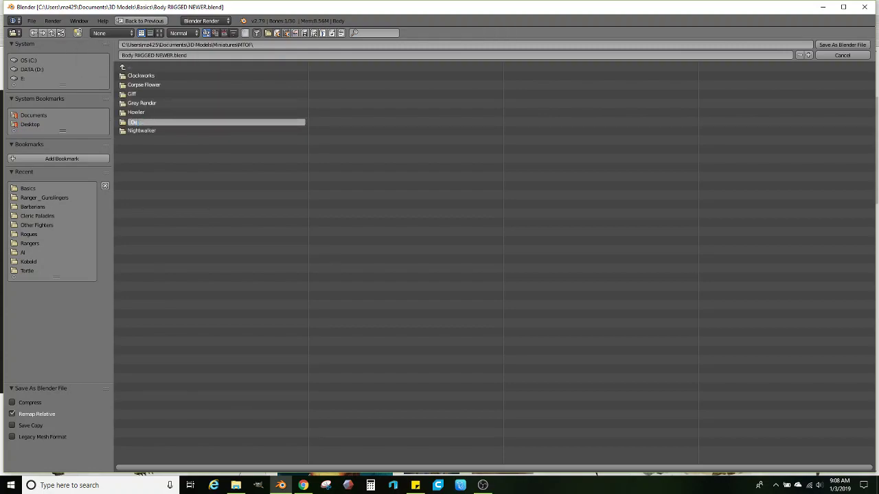
pyautogui.write('vils')
pyautogui.press('Return')
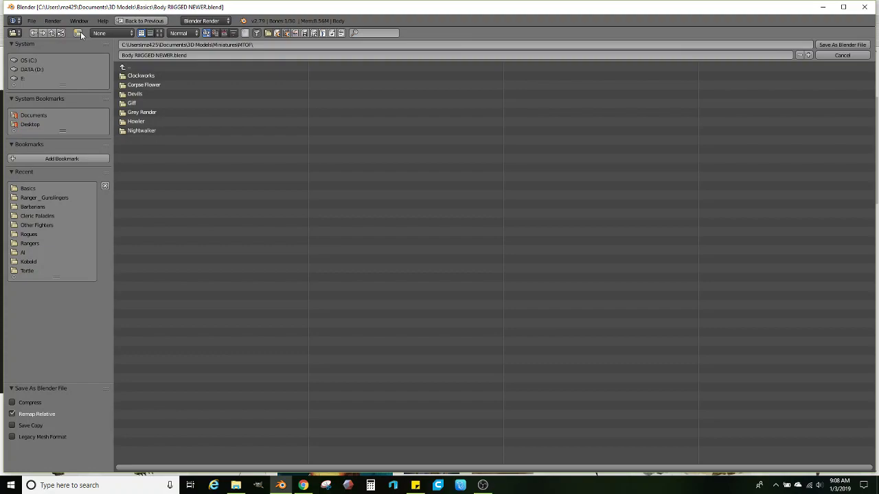
pyautogui.click(136, 93)
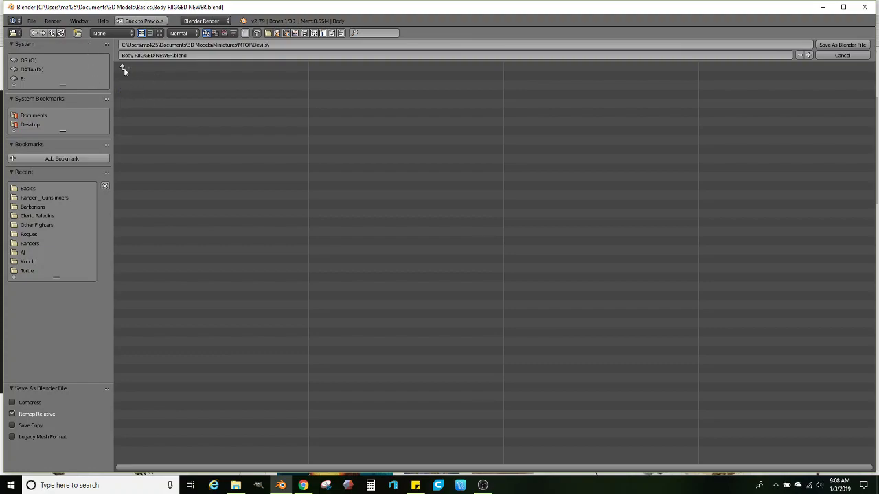
# Create a subfolder named White Abishai inside Devils and enter it
pyautogui.click(79, 33)
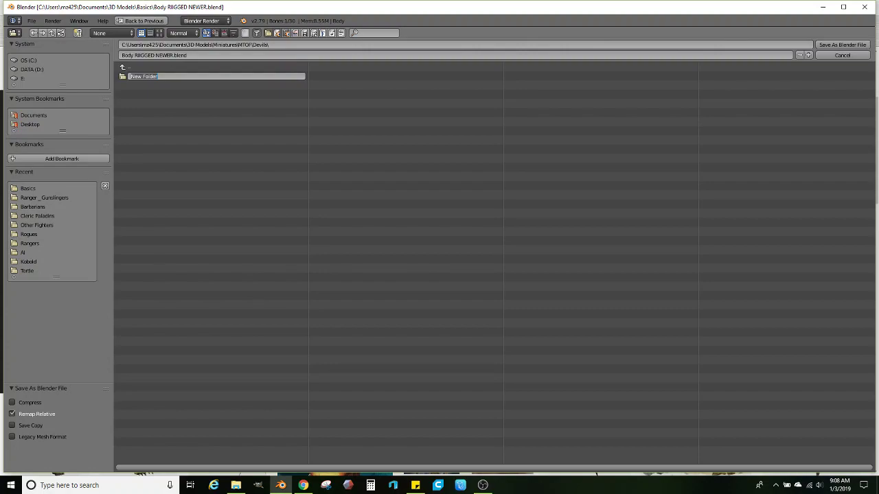
pyautogui.write('V')
pyautogui.press('Return')
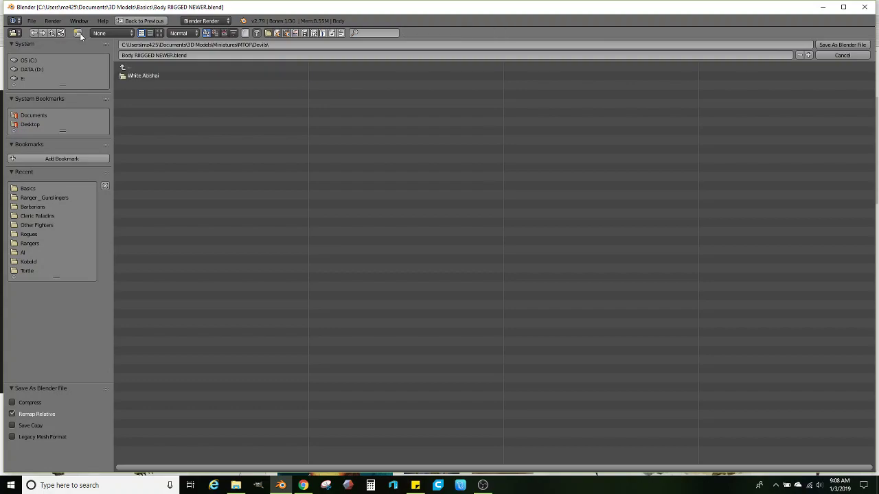
pyautogui.click(140, 74)
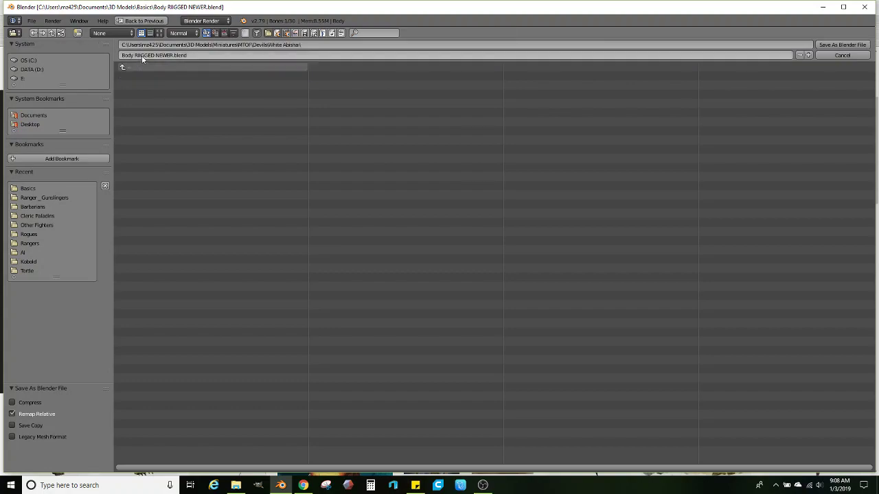
# Save the rigged body in this folder under the file name White Abishai
pyautogui.click(141, 56)
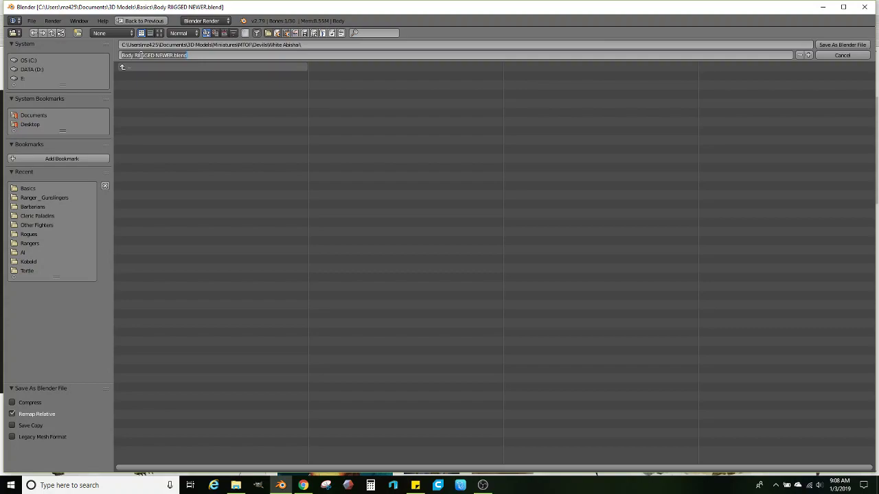
pyautogui.write('White Abisha')
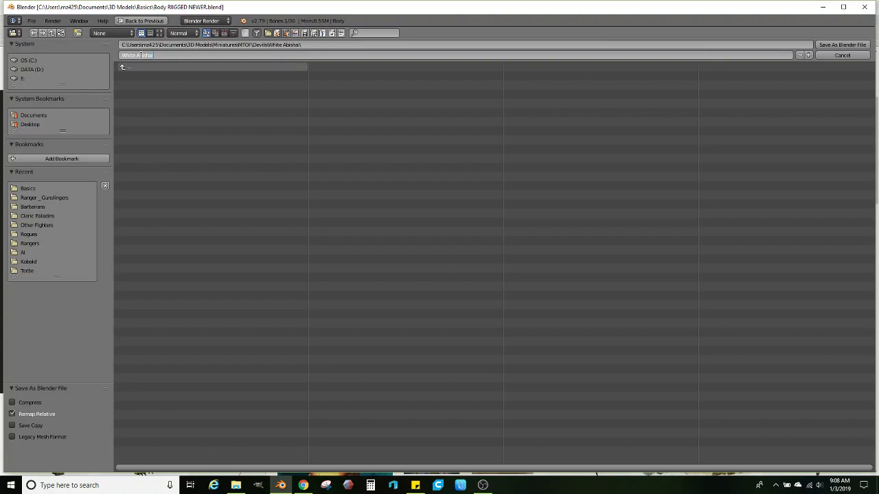
pyautogui.press('Return')
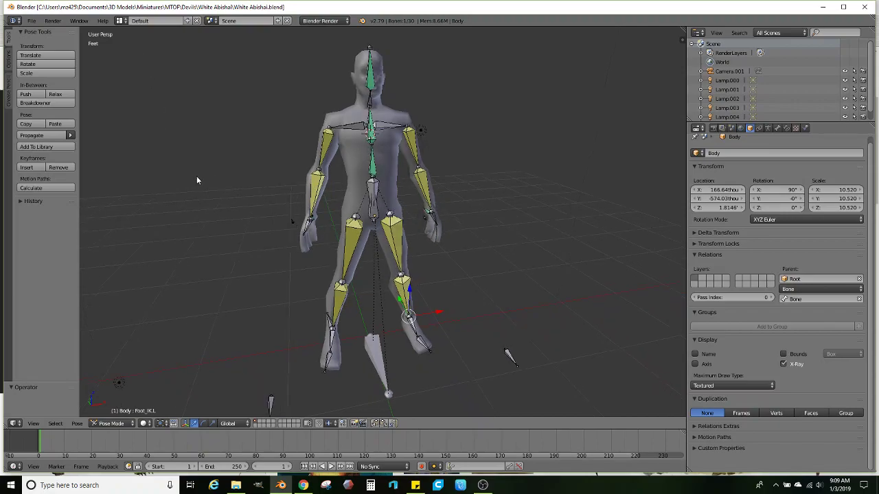
# Study the creature's crouching pose in the Chrome reference picture and return to the rig in Blender
pyautogui.moveTo(196, 176); pyautogui.dragTo(243, 194, button='middle')
pyautogui.moveTo(272, 221); pyautogui.dragTo(343, 191, button='middle')
pyautogui.click(304, 486)
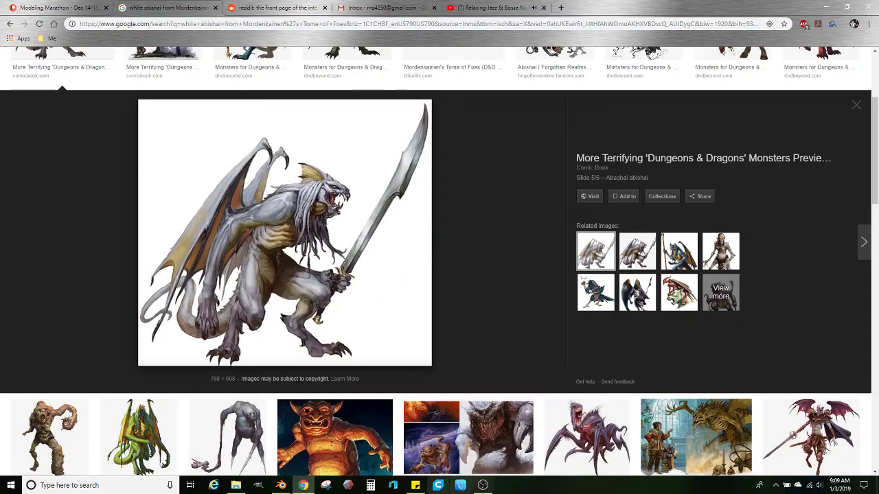
pyautogui.click(281, 485)
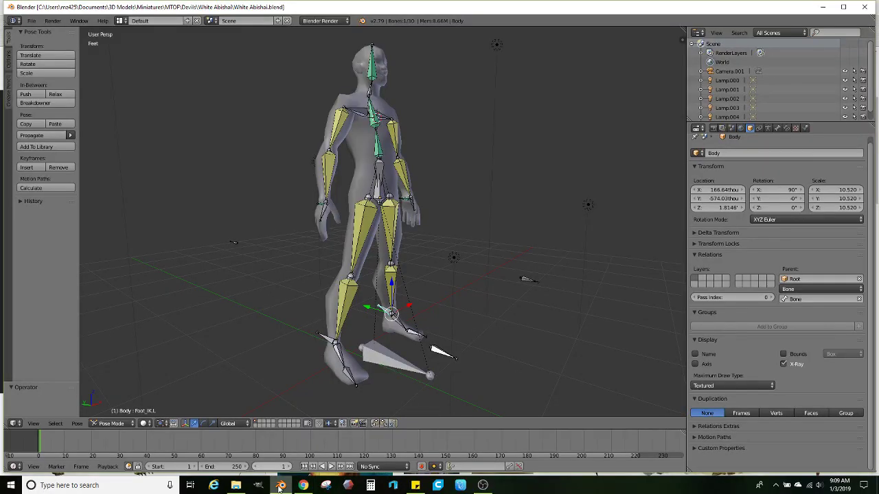
# Rotate the Back bone about 59° with the rotation manipulator to bend the torso forward
pyautogui.moveTo(369, 225)
pyautogui.mouseDown(button='middle')
pyautogui.moveTo(370, 239)
pyautogui.moveTo(376, 216)
pyautogui.mouseUp(button='middle')
pyautogui.scroll(3, 377, 214)
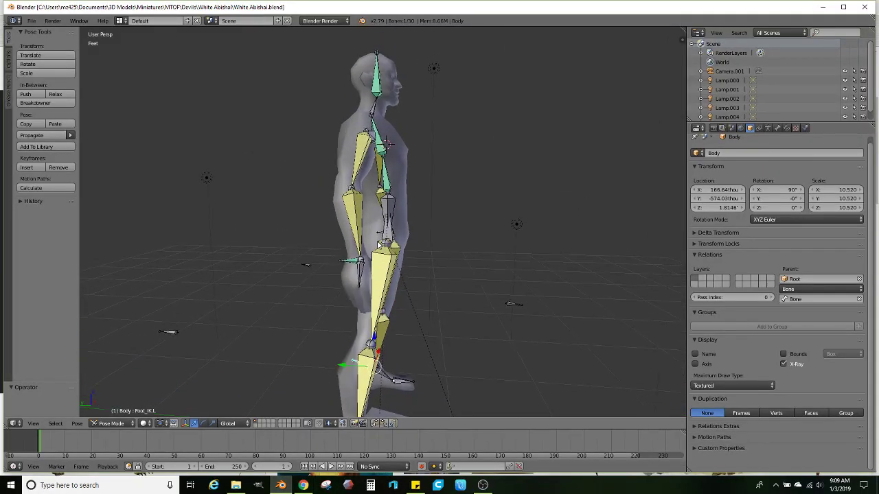
pyautogui.keyDown('shift'); pyautogui.moveTo(389, 171); pyautogui.dragTo(374, 210, button='middle'); pyautogui.keyUp('shift')
pyautogui.rightClick(390, 198)
pyautogui.scroll(1, 370, 226)
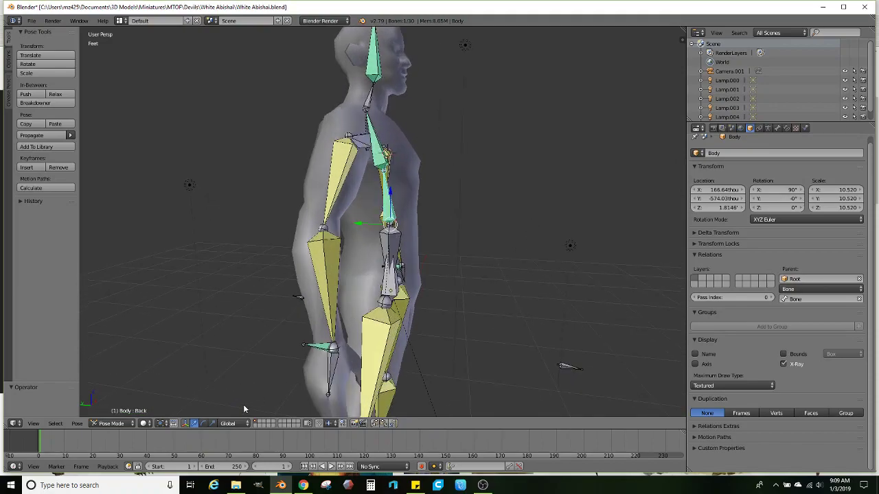
pyautogui.click(204, 423)
pyautogui.moveTo(414, 204); pyautogui.dragTo(444, 241)
# Raise both foot IK bones together along the Z axis so that the knees bend into a crouch
pyautogui.moveTo(463, 275); pyautogui.dragTo(323, 363, button='middle')
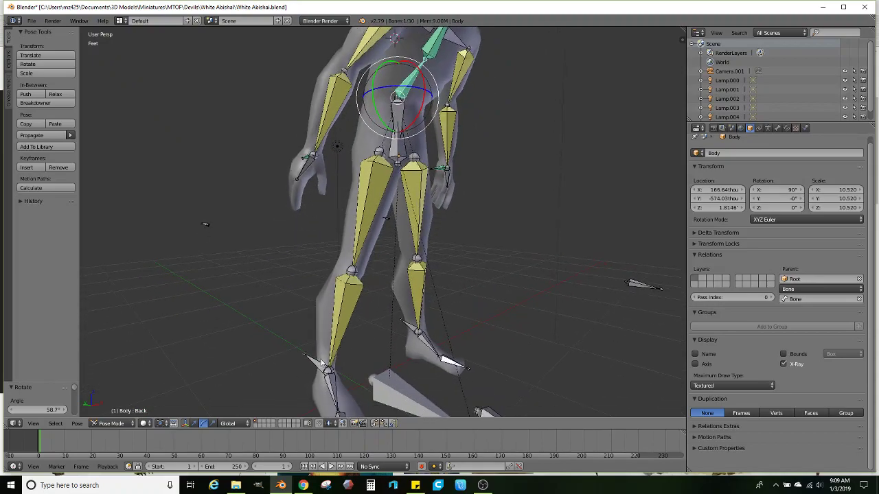
pyautogui.rightClick(316, 366)
pyautogui.keyDown('shift'); pyautogui.rightClick(414, 330); pyautogui.keyUp('shift')
pyautogui.moveTo(414, 329); pyautogui.dragTo(312, 378, button='middle')
pyautogui.click(192, 424)
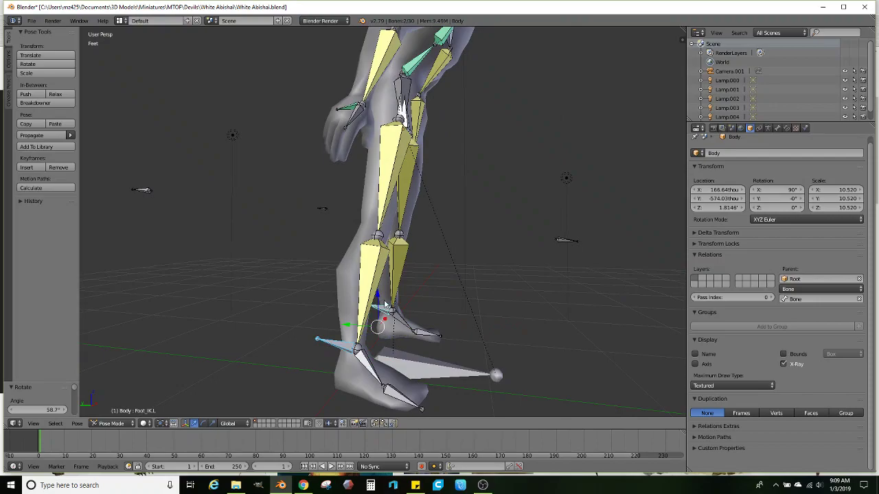
pyautogui.moveTo(379, 297); pyautogui.dragTo(386, 256)
pyautogui.keyDown('shift'); pyautogui.moveTo(429, 262); pyautogui.dragTo(361, 288, button='middle'); pyautogui.keyUp('shift')
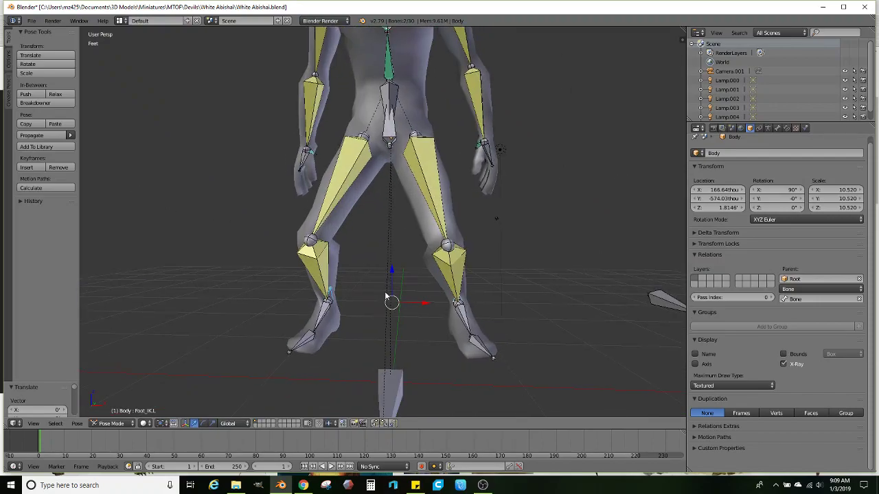
# Shift both knee IK bones together by about 777 thou along the X axis to center them on the body
pyautogui.scroll(4, 429, 305)
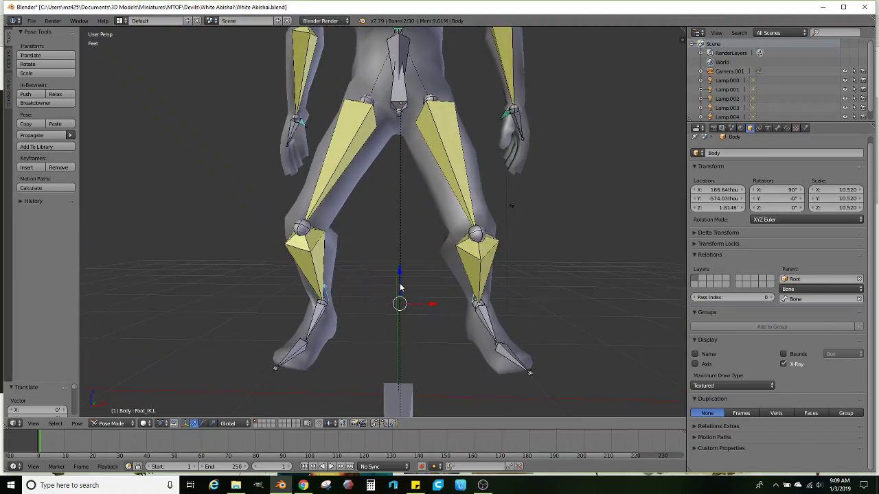
pyautogui.scroll(-5, 405, 293)
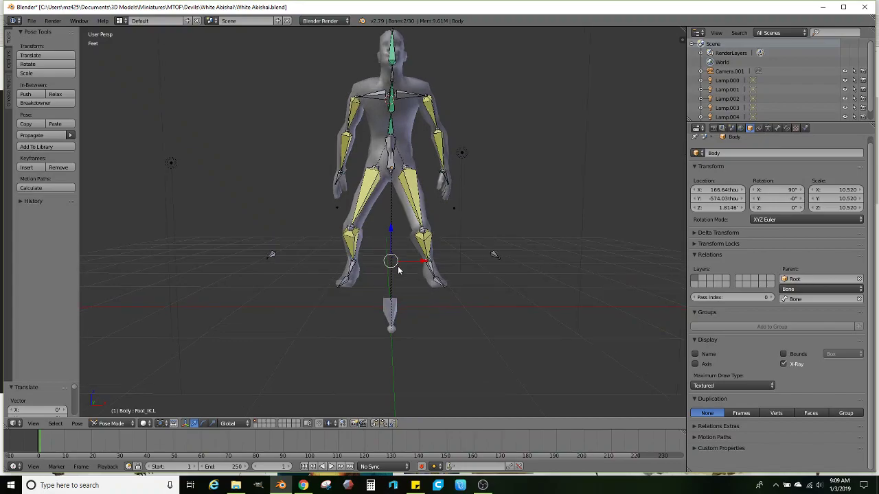
pyautogui.rightClick(275, 255)
pyautogui.keyDown('shift'); pyautogui.rightClick(473, 259); pyautogui.keyUp('shift')
pyautogui.moveTo(473, 258); pyautogui.dragTo(460, 280, button='middle')
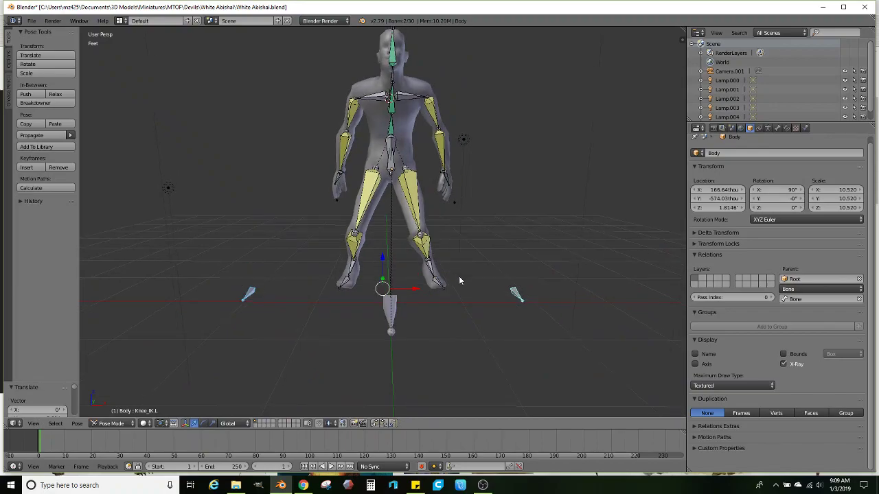
pyautogui.press('g')
pyautogui.press('x')
pyautogui.click(421, 288)
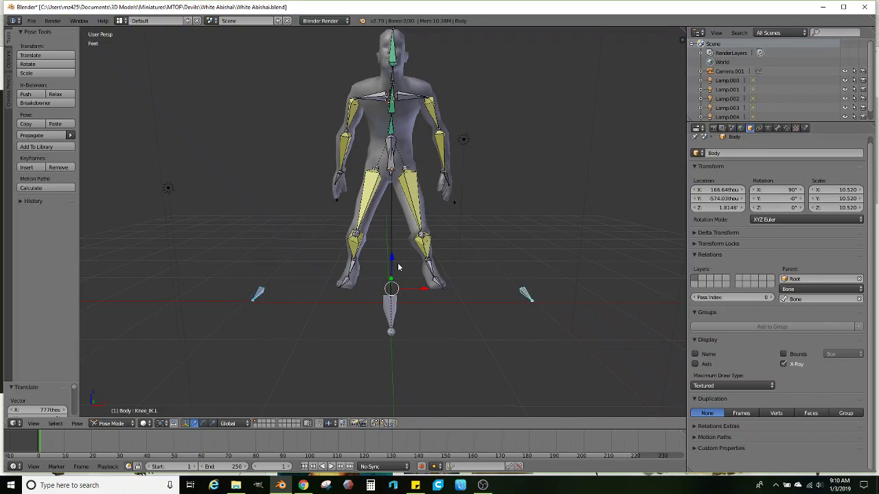
# Move both foot IK bones forward along Y and then up along Z to deepen the crouch
pyautogui.moveTo(398, 267); pyautogui.dragTo(422, 245, button='middle')
pyautogui.scroll(3, 424, 250)
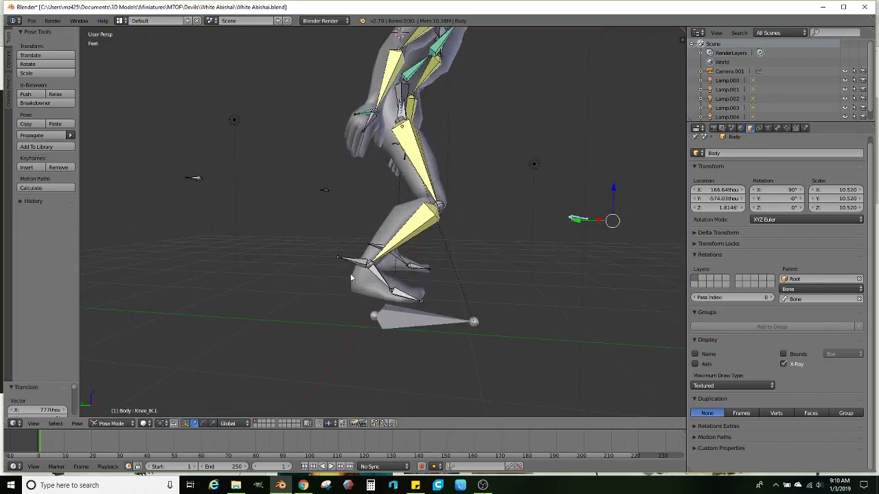
pyautogui.rightClick(348, 256)
pyautogui.rightClick(355, 258)
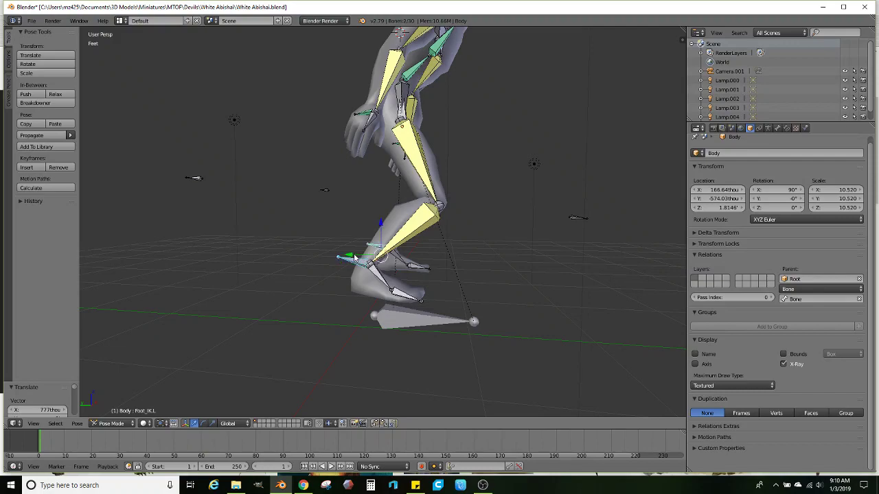
pyautogui.press('g')
pyautogui.press('y')
pyautogui.click(438, 251)
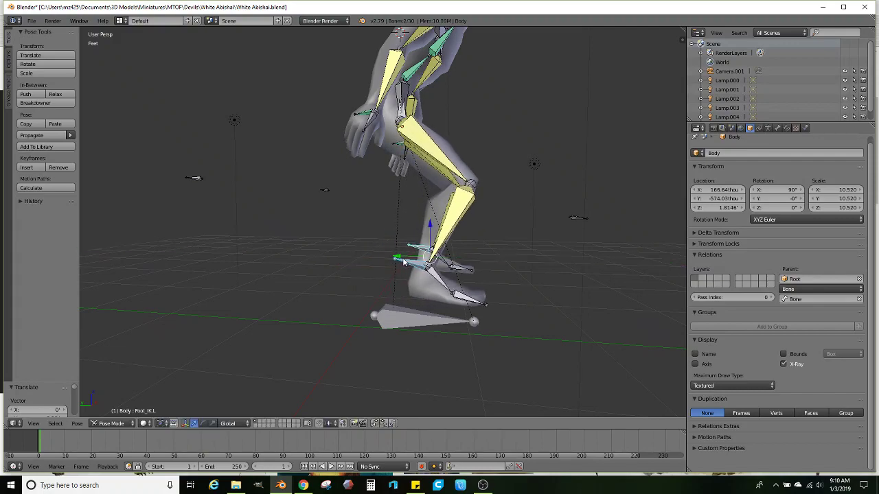
pyautogui.press('g')
pyautogui.press('z')
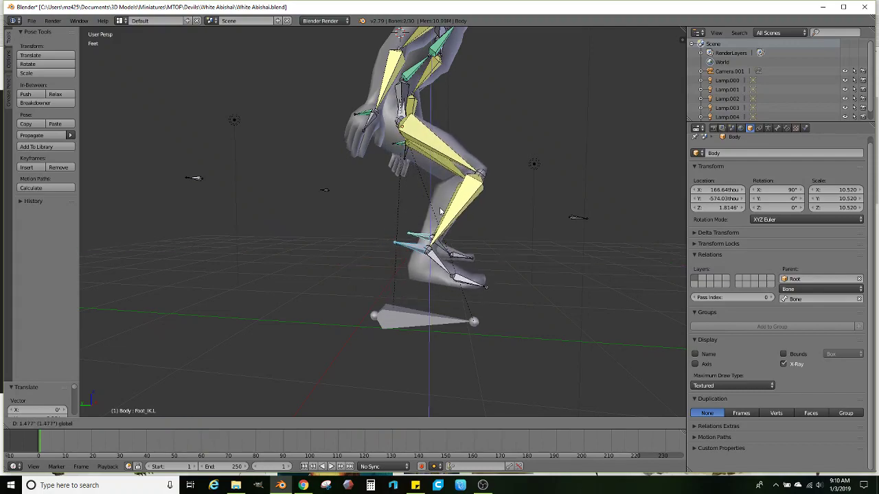
pyautogui.click(444, 206)
pyautogui.moveTo(444, 206); pyautogui.dragTo(391, 267, button='middle')
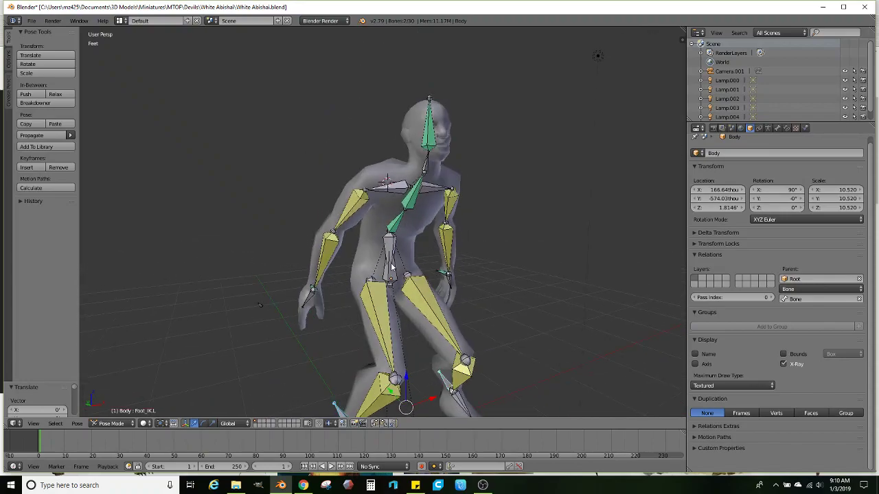
# Move the right arm IK bone up and back beside the hip so the right elbow bends behind the torso
pyautogui.moveTo(334, 287); pyautogui.dragTo(414, 254, button='middle')
pyautogui.rightClick(373, 263)
pyautogui.press('g')
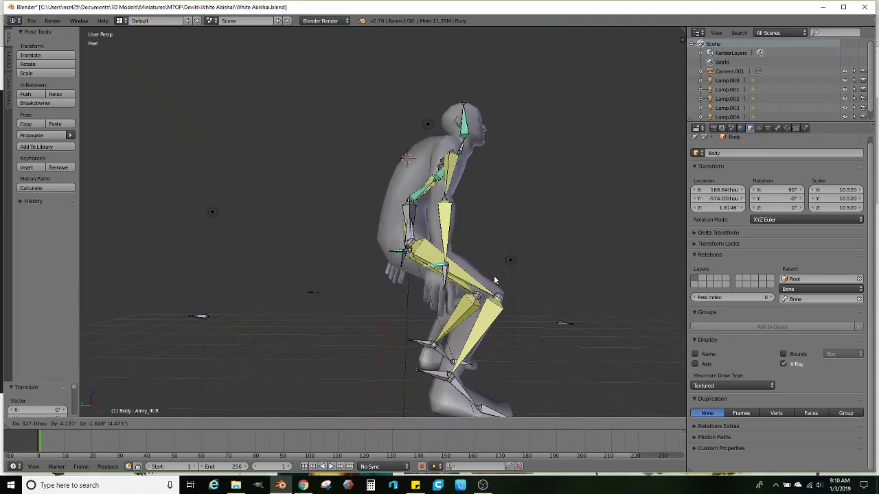
pyautogui.click(456, 248)
pyautogui.moveTo(457, 249); pyautogui.dragTo(391, 273, button='middle')
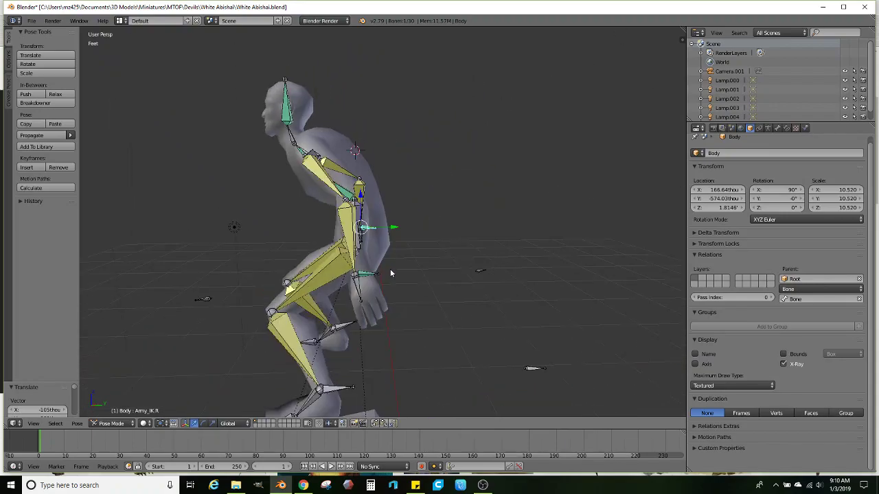
# Bring the left arm IK bone forward to bend the elbow, and shift it about 825 thou outward along X
pyautogui.rightClick(380, 278)
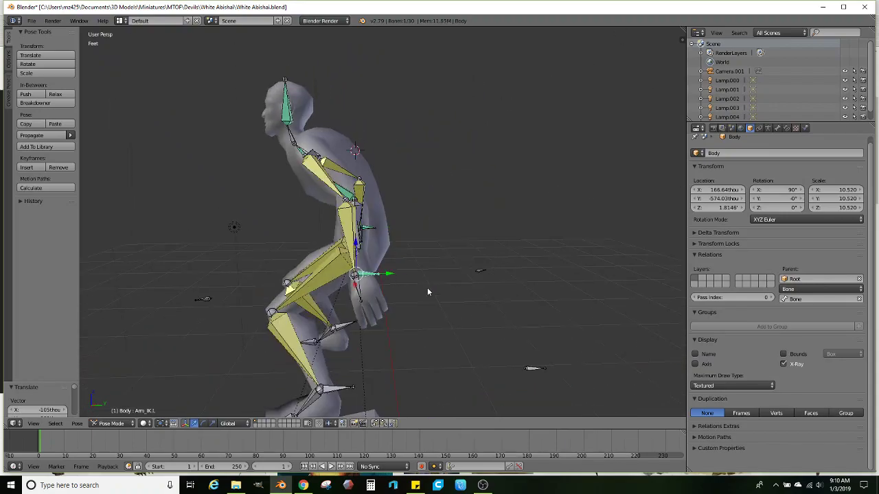
pyautogui.press('g')
pyautogui.click(295, 247)
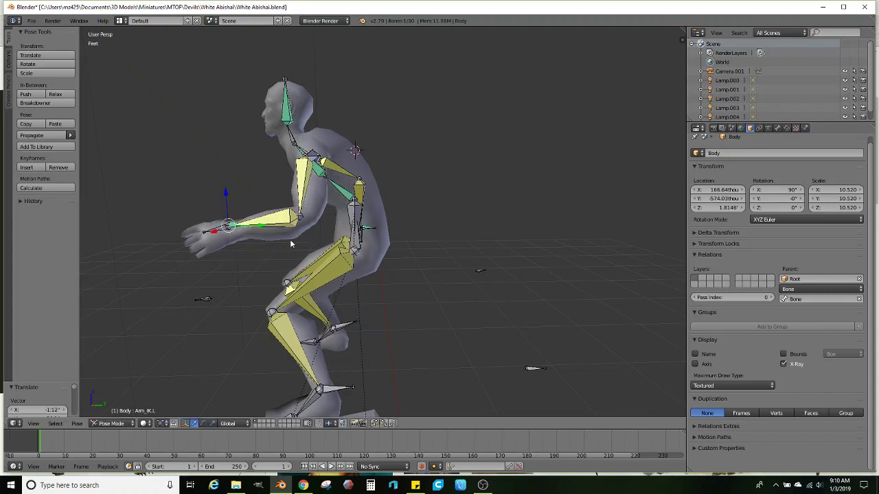
pyautogui.moveTo(295, 247); pyautogui.dragTo(528, 254, button='middle')
pyautogui.click(464, 270)
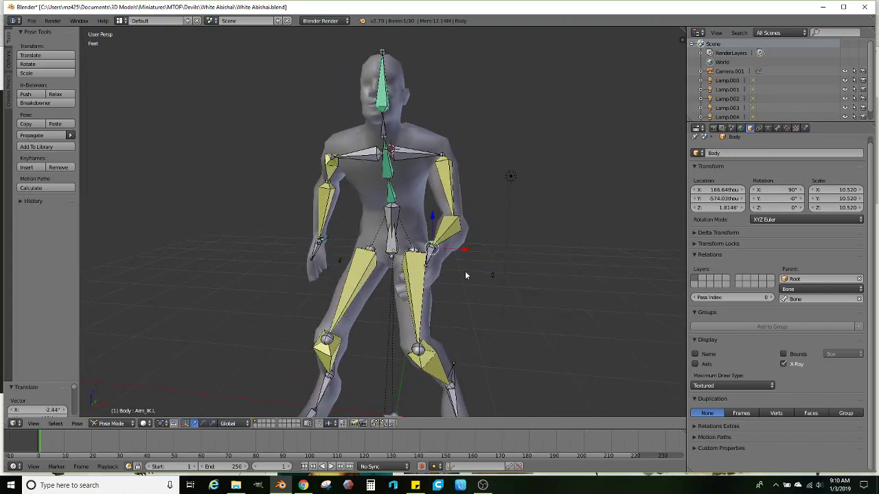
pyautogui.press('g')
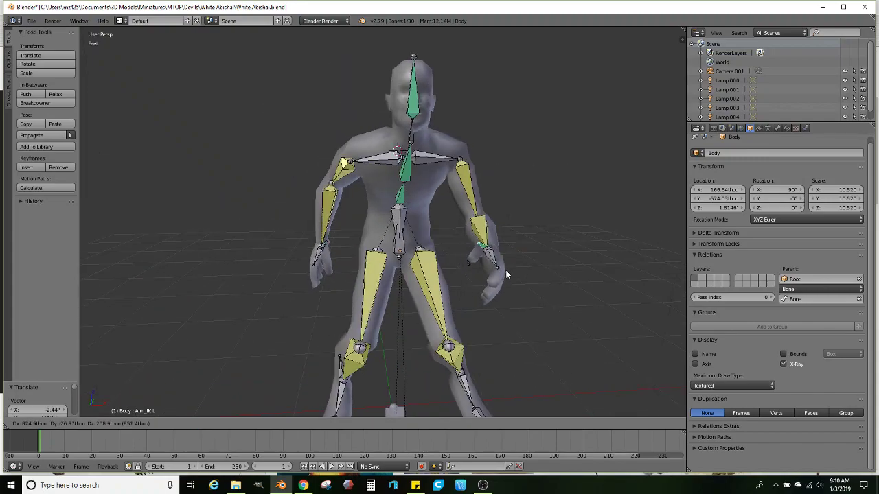
pyautogui.click(505, 269)
# Move the left elbow IK bone about 6.98 inches inward along X to correct the elbow's direction
pyautogui.scroll(-3, 508, 283)
pyautogui.moveTo(508, 285); pyautogui.dragTo(504, 265, button='middle')
pyautogui.rightClick(472, 276)
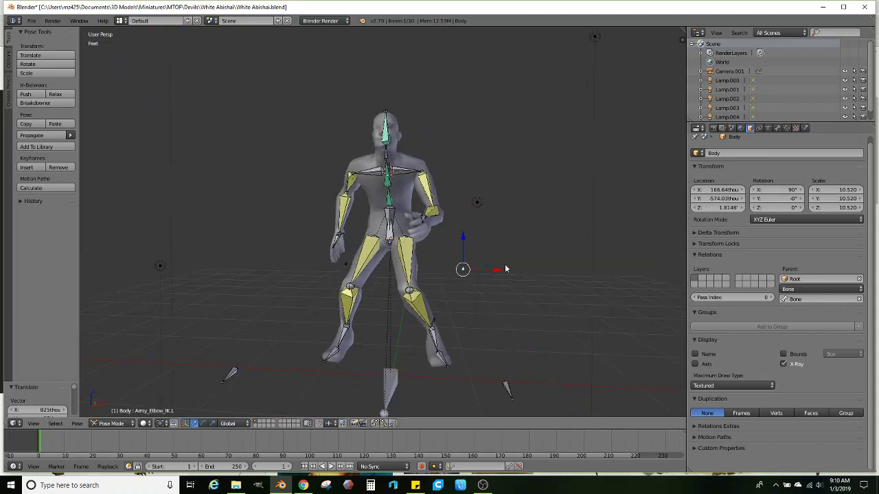
pyautogui.press('g')
pyautogui.click(468, 265)
# Spread the knees by moving the left knee IK bone about 7.05 inches and the right about 2.45 inches outward along X
pyautogui.rightClick(507, 388)
pyautogui.scroll(-2, 507, 374)
pyautogui.press('g')
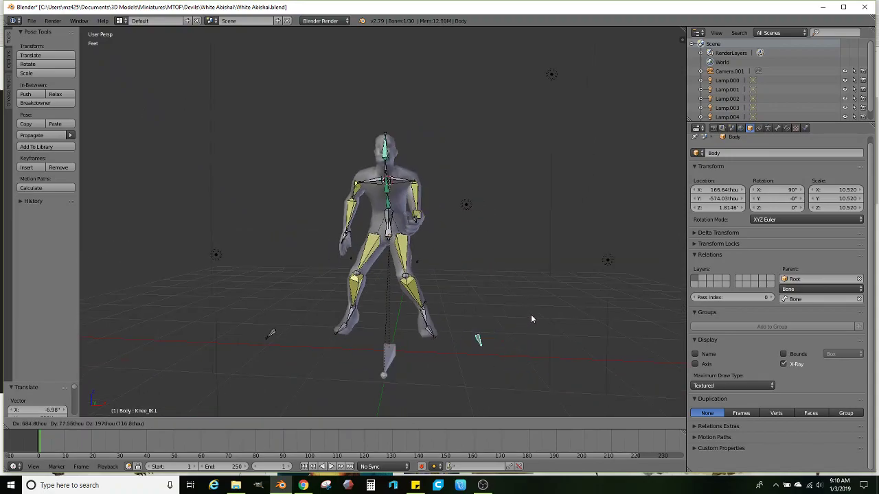
pyautogui.click(587, 316)
pyautogui.moveTo(587, 316); pyautogui.dragTo(378, 332, button='middle')
pyautogui.rightClick(308, 363)
pyautogui.press('g')
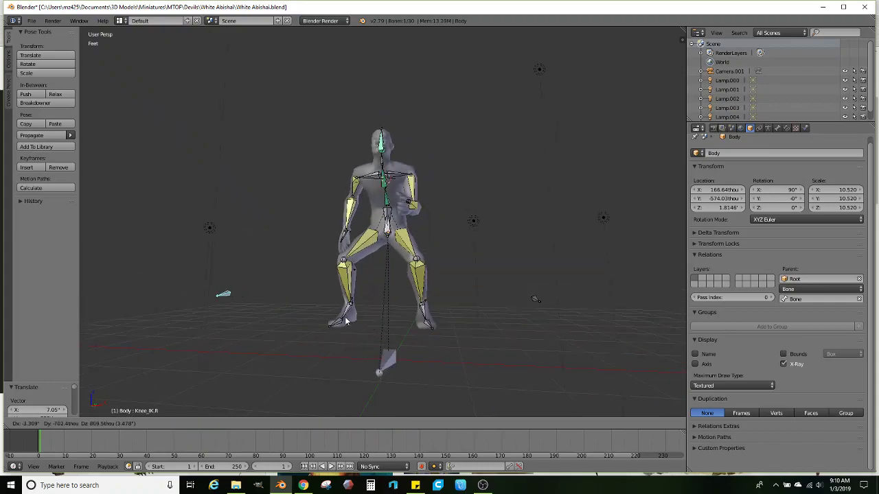
pyautogui.click(353, 316)
pyautogui.moveTo(354, 316); pyautogui.dragTo(433, 310, button='middle')
# Rotate the Neck bone about 8.3° to tilt the head forward
pyautogui.scroll(3, 434, 311)
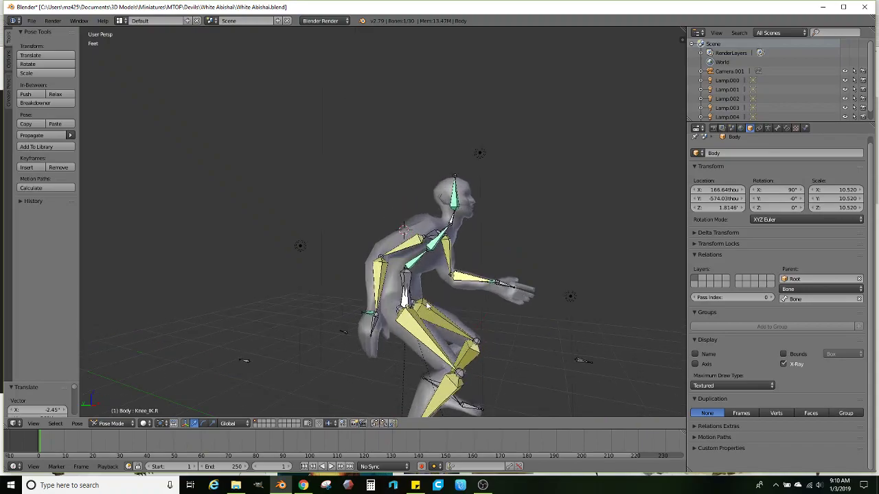
pyautogui.rightClick(450, 219)
pyautogui.moveTo(451, 218); pyautogui.dragTo(452, 267, button='middle')
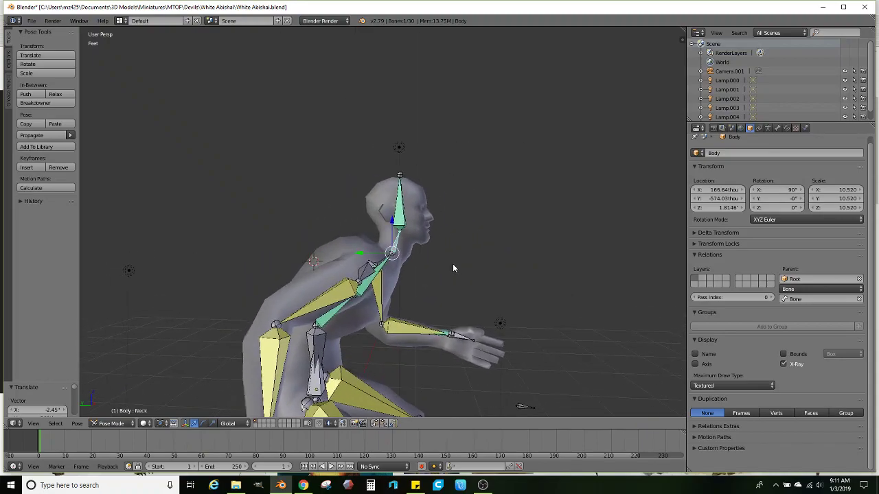
pyautogui.press('r')
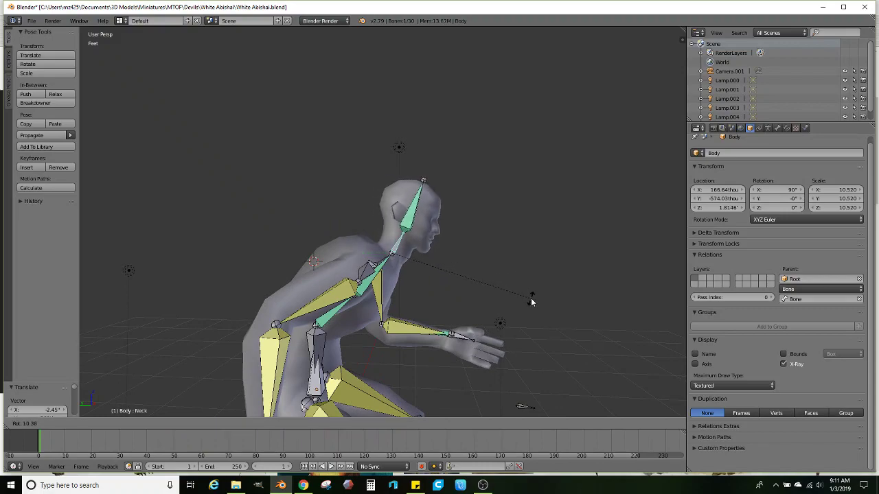
pyautogui.click(538, 295)
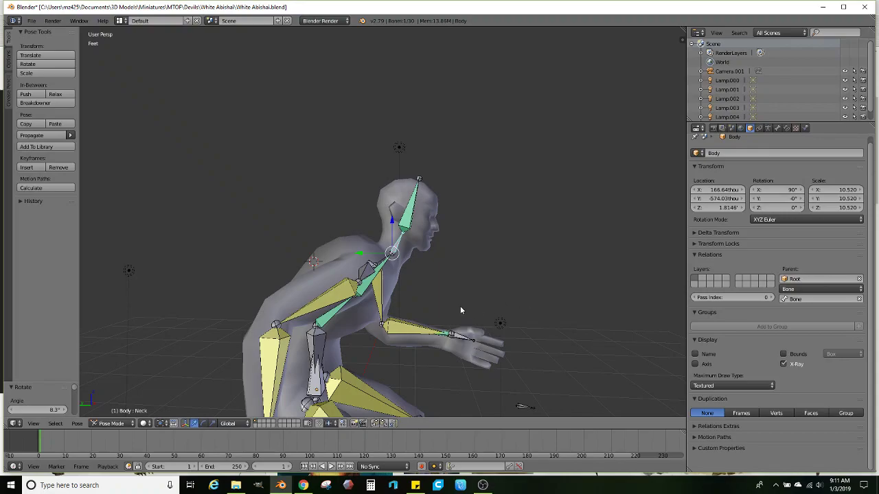
pyautogui.scroll(-5, 423, 305)
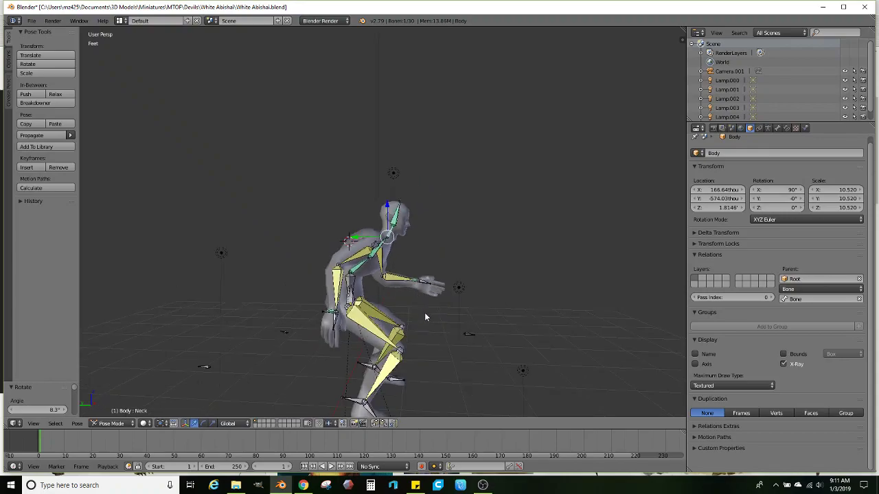
pyautogui.moveTo(469, 328)
pyautogui.mouseDown(button='middle')
pyautogui.moveTo(376, 332)
pyautogui.moveTo(376, 324)
pyautogui.moveTo(438, 336)
pyautogui.moveTo(459, 321)
pyautogui.mouseUp(button='middle')
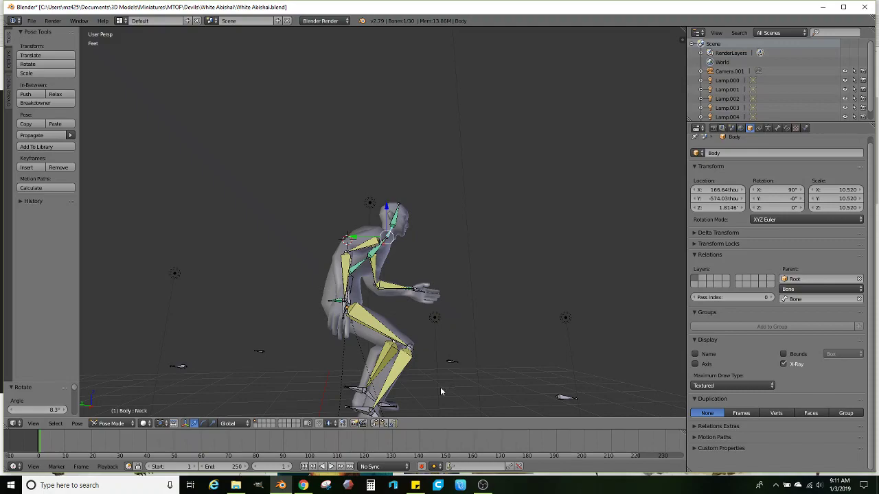
# Reposition the right arm IK bone in the side view, and shift it about 347 thou outward along X
pyautogui.moveTo(440, 389); pyautogui.dragTo(353, 259, button='middle')
pyautogui.moveTo(329, 260); pyautogui.dragTo(371, 273, button='middle')
pyautogui.scroll(1, 308, 294)
pyautogui.rightClick(302, 278)
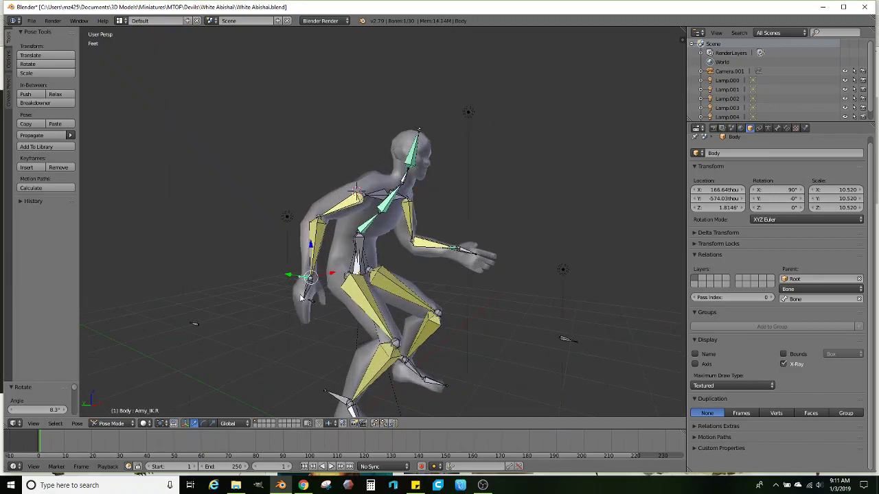
pyautogui.moveTo(302, 279); pyautogui.dragTo(378, 302, button='middle')
pyautogui.press('g')
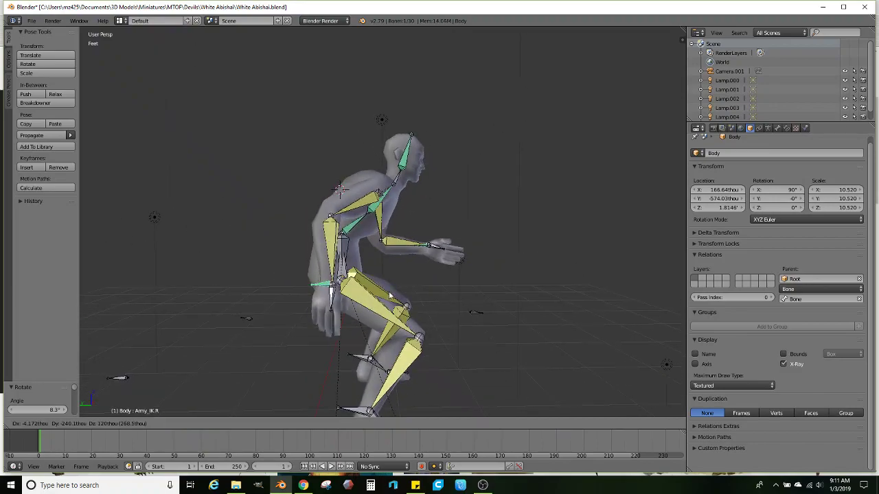
pyautogui.click(463, 267)
pyautogui.moveTo(463, 267); pyautogui.dragTo(337, 312, button='middle')
pyautogui.press('g')
pyautogui.click(388, 309)
# Move the right elbow IK bone about 6.84 inches inward along X to turn the right elbow
pyautogui.rightClick(348, 302)
pyautogui.scroll(1, 353, 308)
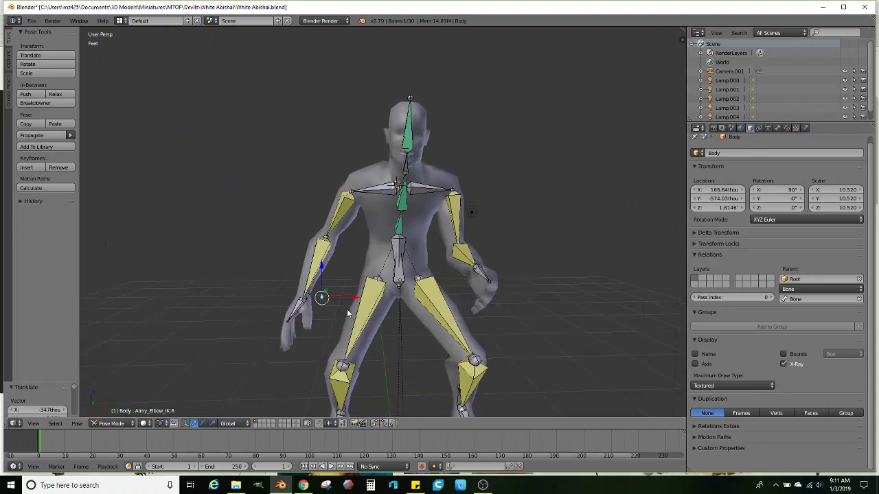
pyautogui.press('g')
pyautogui.click(425, 313)
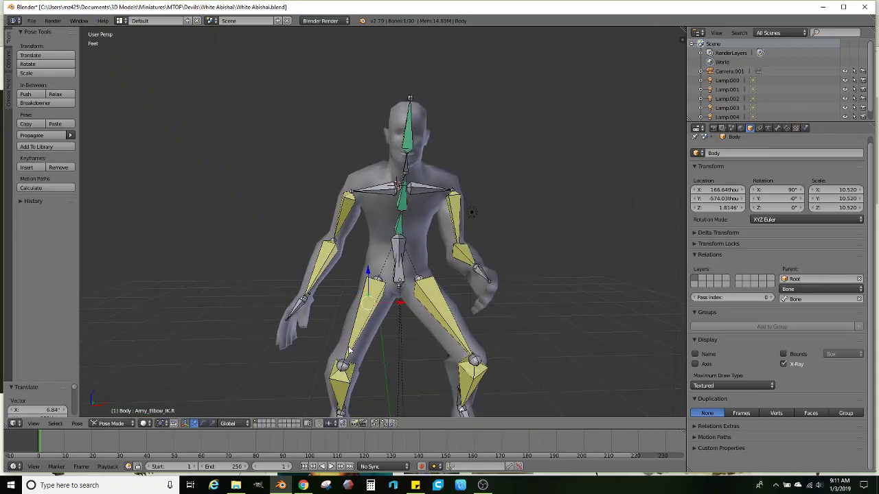
# Narrow the knee stance by moving the right knee IK bone about 1.24 inches and the left about 1.93 inches inward along X
pyautogui.moveTo(349, 349); pyautogui.dragTo(322, 332, button='middle')
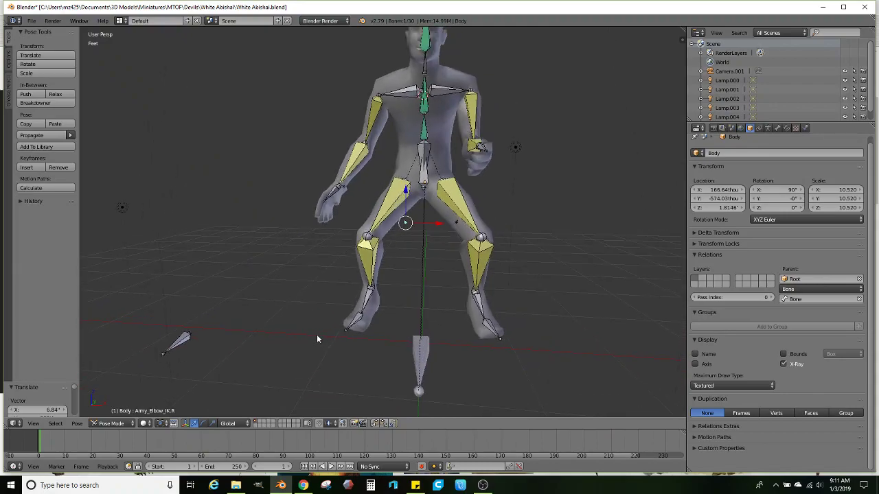
pyautogui.rightClick(183, 349)
pyautogui.moveTo(247, 344); pyautogui.dragTo(376, 316, button='middle')
pyautogui.press('g')
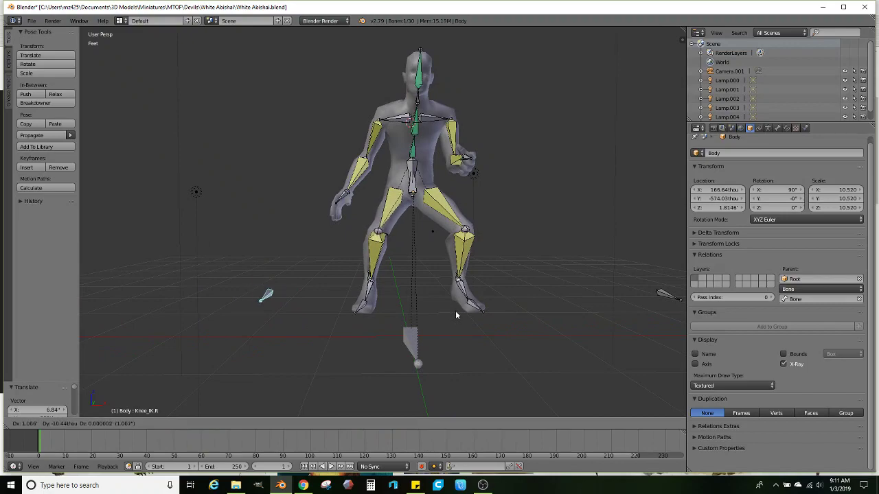
pyautogui.click(534, 317)
pyautogui.scroll(-2, 539, 320)
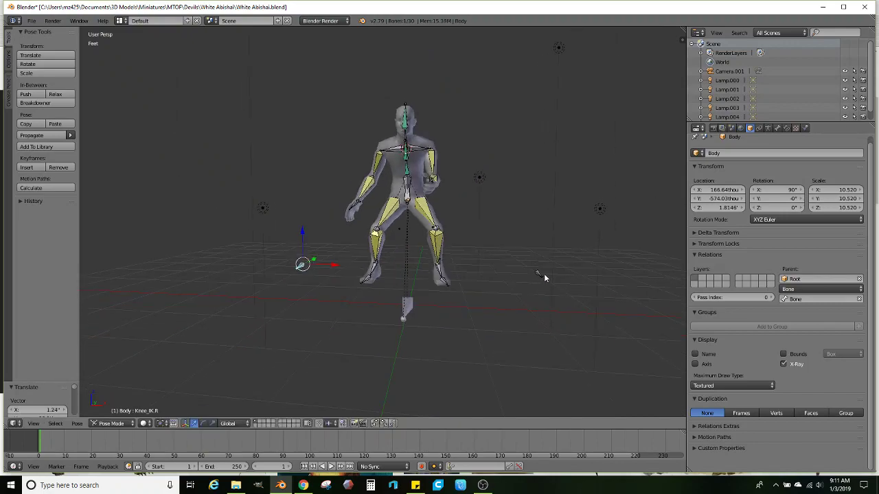
pyautogui.moveTo(544, 275); pyautogui.dragTo(523, 281, button='right')
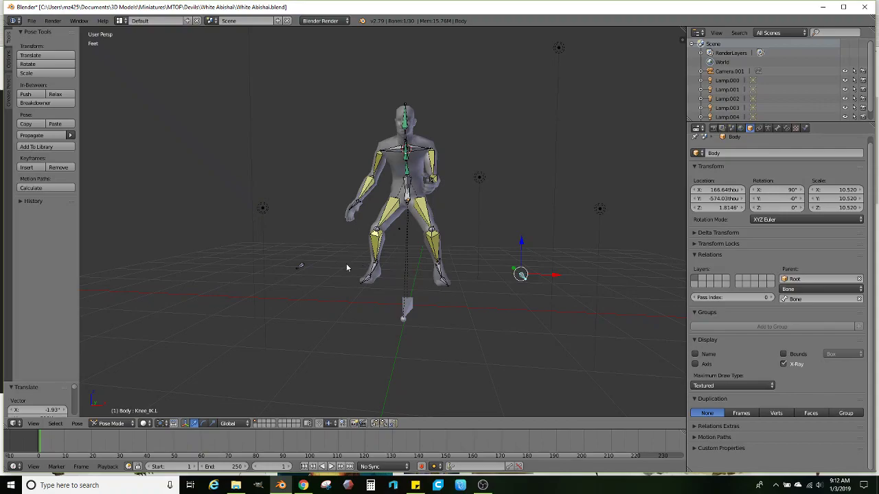
# Scale the left and right upper arm bones together by a factor of about 1.139
pyautogui.moveTo(353, 265); pyautogui.dragTo(315, 270, button='middle')
pyautogui.scroll(2, 365, 302)
pyautogui.scroll(2, 357, 302)
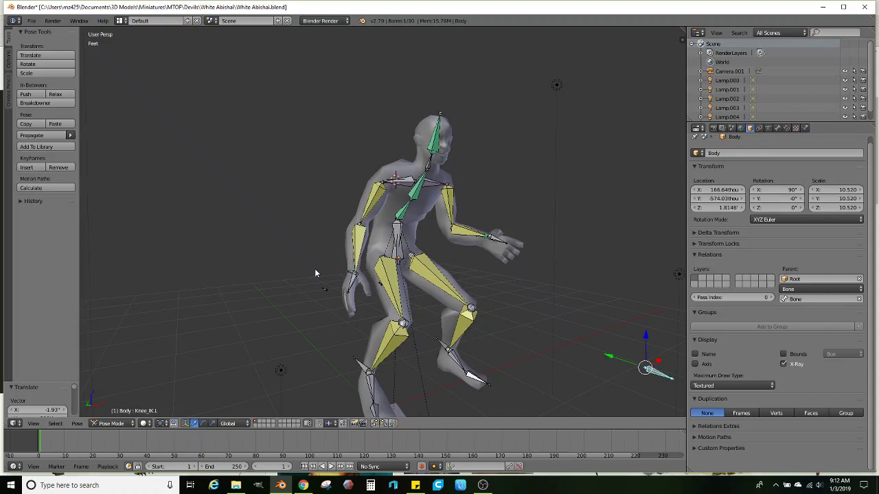
pyautogui.moveTo(337, 220)
pyautogui.mouseDown(button='middle')
pyautogui.moveTo(284, 225)
pyautogui.moveTo(339, 217)
pyautogui.mouseUp(button='middle')
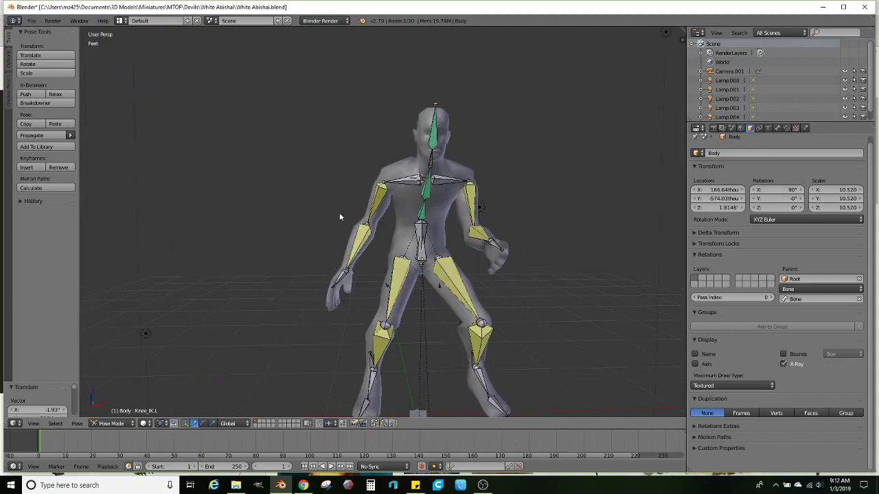
pyautogui.scroll(1, 339, 217)
pyautogui.rightClick(379, 206)
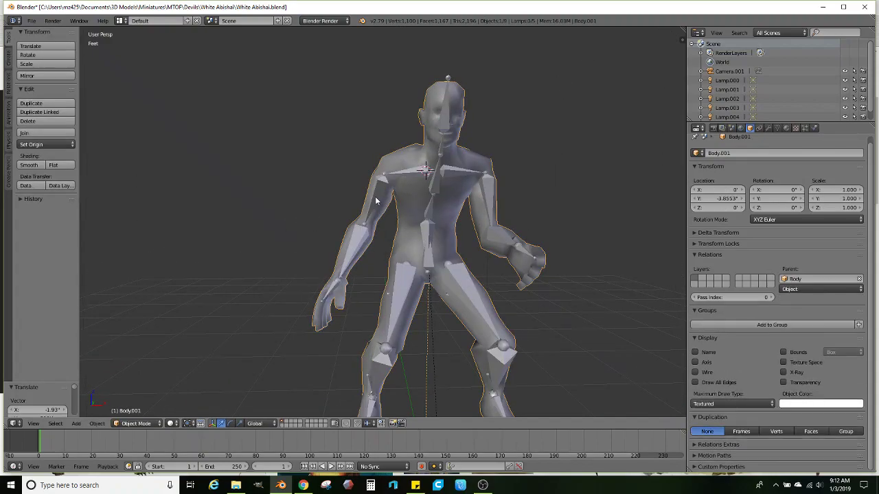
pyautogui.keyDown('shift'); pyautogui.rightClick(491, 195); pyautogui.keyUp('shift')
pyautogui.moveTo(508, 219); pyautogui.dragTo(550, 217, button='middle')
pyautogui.scroll(1, 551, 220)
pyautogui.press('s')
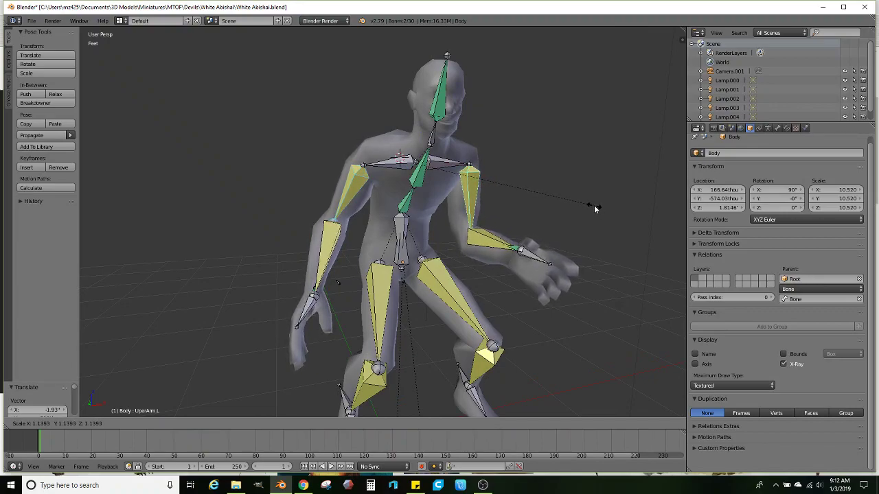
pyautogui.click(592, 208)
# Scale the left and right lower arm bones together by a factor of about 1.155
pyautogui.moveTo(514, 229); pyautogui.dragTo(405, 253, button='middle')
pyautogui.rightClick(322, 253)
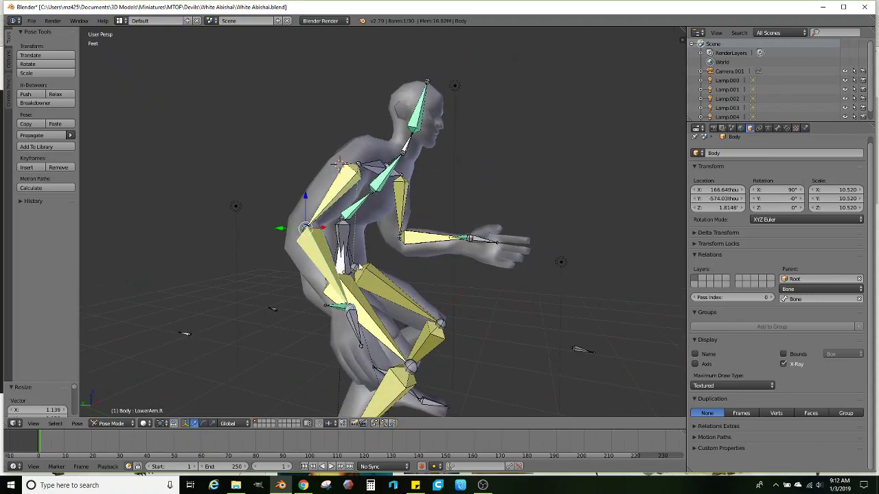
pyautogui.scroll(-1, 368, 266)
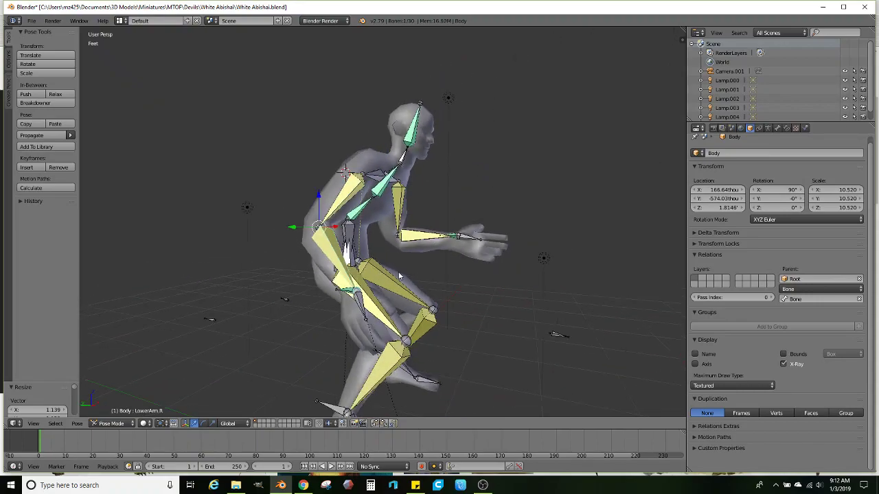
pyautogui.keyDown('shift'); pyautogui.rightClick(426, 237); pyautogui.keyUp('shift')
pyautogui.moveTo(453, 263); pyautogui.dragTo(512, 270, button='middle')
pyautogui.press('s')
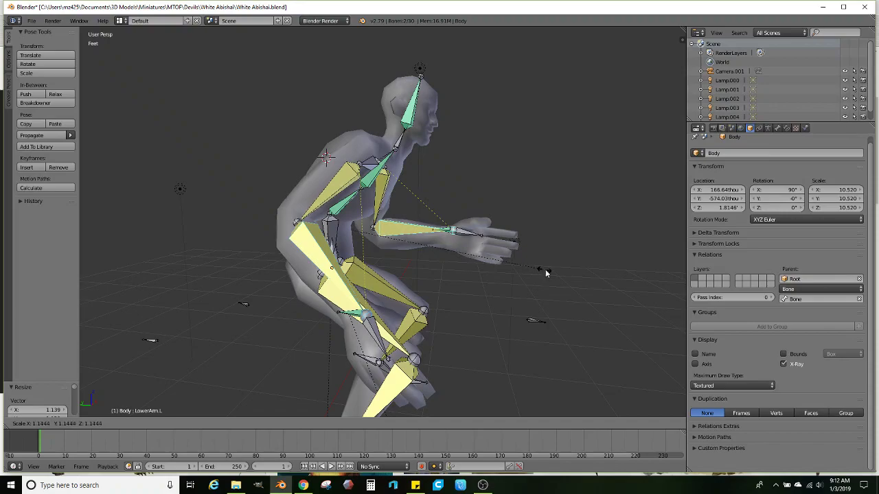
pyautogui.click(545, 269)
pyautogui.moveTo(546, 269)
pyautogui.mouseDown(button='middle')
pyautogui.moveTo(428, 291)
pyautogui.moveTo(438, 313)
pyautogui.moveTo(532, 277)
pyautogui.mouseUp(button='middle')
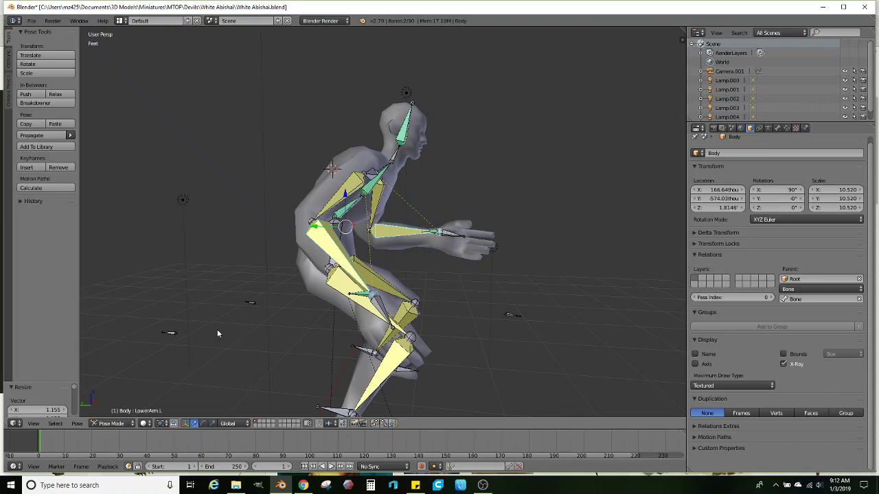
# Try lowering the right arm IK bone in the side view, and undo that move
pyautogui.moveTo(217, 334); pyautogui.dragTo(387, 291, button='middle')
pyautogui.rightClick(342, 281)
pyautogui.press('g')
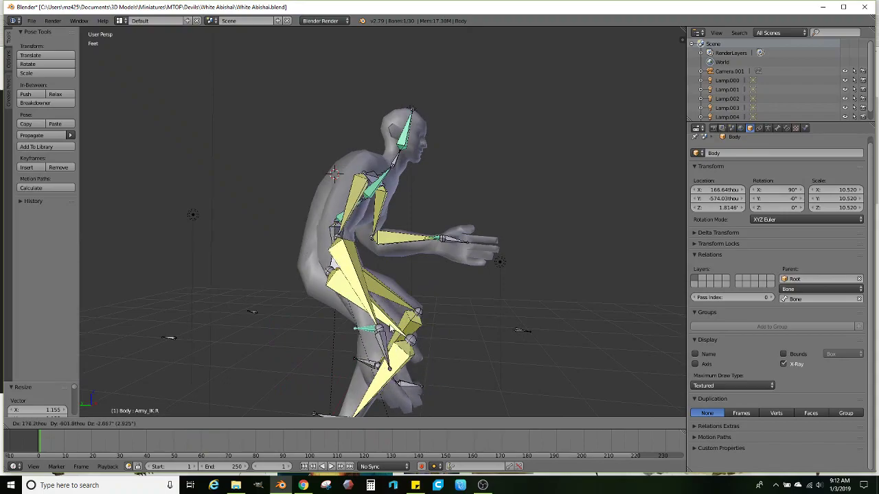
pyautogui.click(379, 343)
pyautogui.moveTo(514, 322); pyautogui.dragTo(461, 270, button='middle')
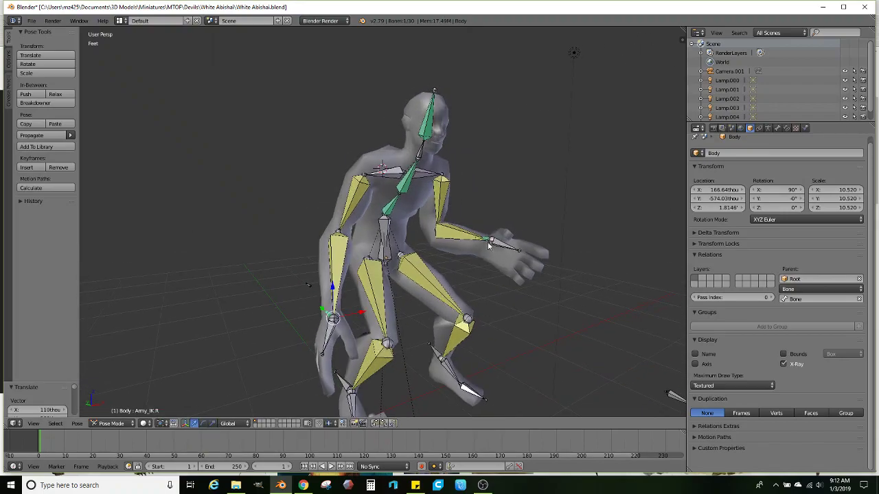
pyautogui.hotkey('ctrl', 'z')
pyautogui.hotkey('ctrl', 'z')
pyautogui.hotkey('ctrl', 'z')
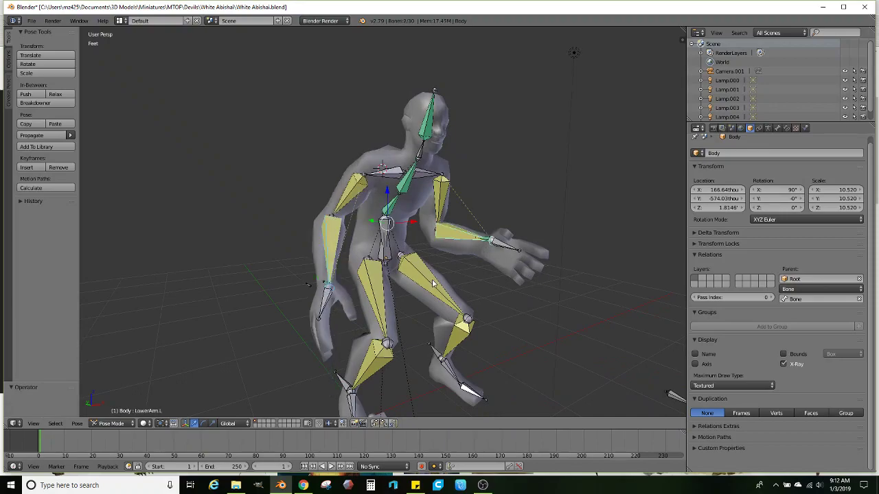
# Lengthen both lower arm bones further by a scale factor of about 1.055
pyautogui.moveTo(432, 281); pyautogui.dragTo(465, 281, button='middle')
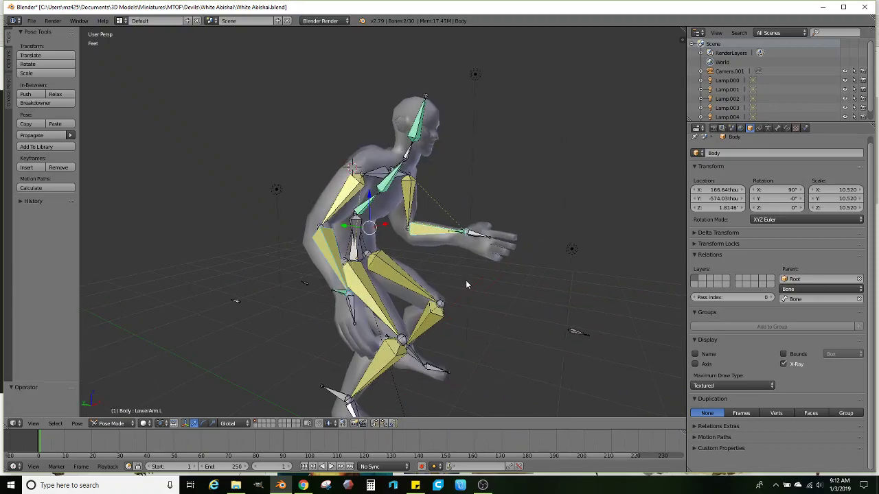
pyautogui.press('s')
pyautogui.click(503, 282)
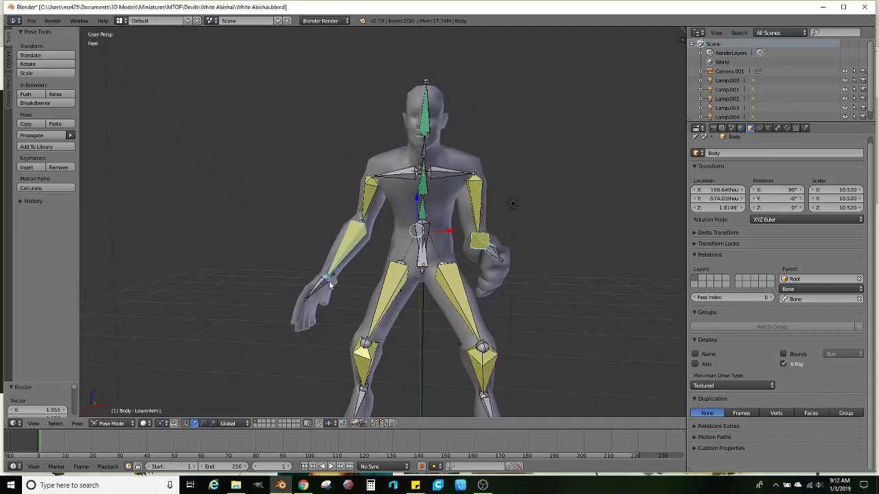
# Lower the right arm IK bone about 2.15 inches, and draw the left arm IK bone back and down toward the body
pyautogui.rightClick(328, 281)
pyautogui.moveTo(351, 275); pyautogui.dragTo(361, 263, button='middle')
pyautogui.press('g')
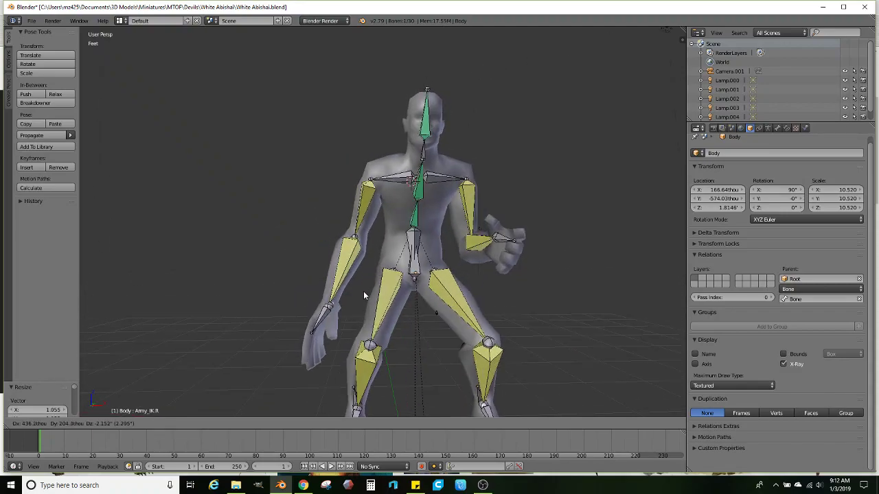
pyautogui.click(364, 292)
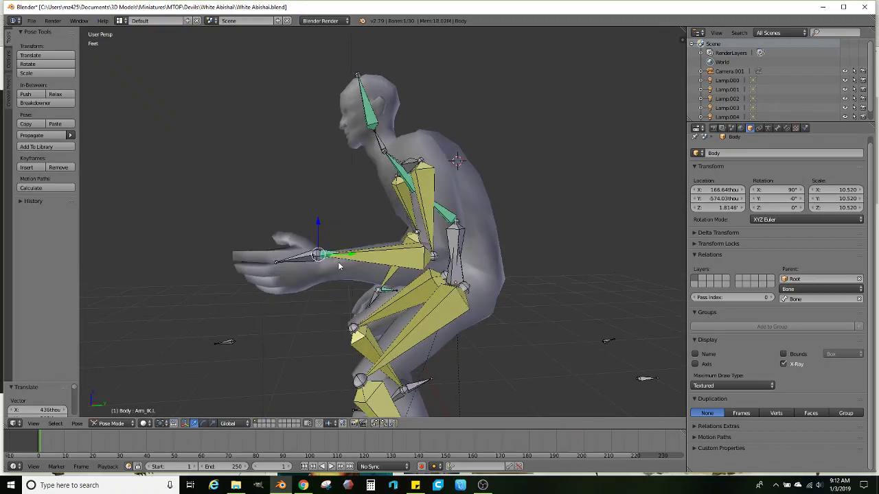
pyautogui.press('g')
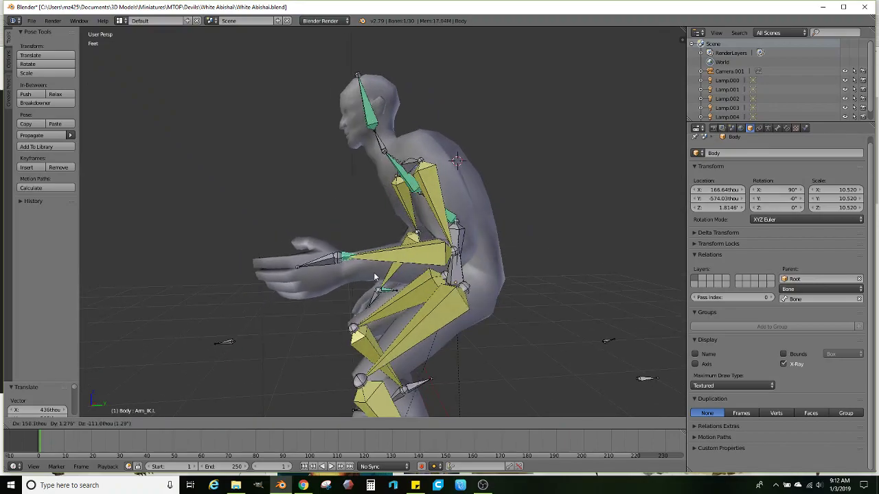
pyautogui.click(380, 312)
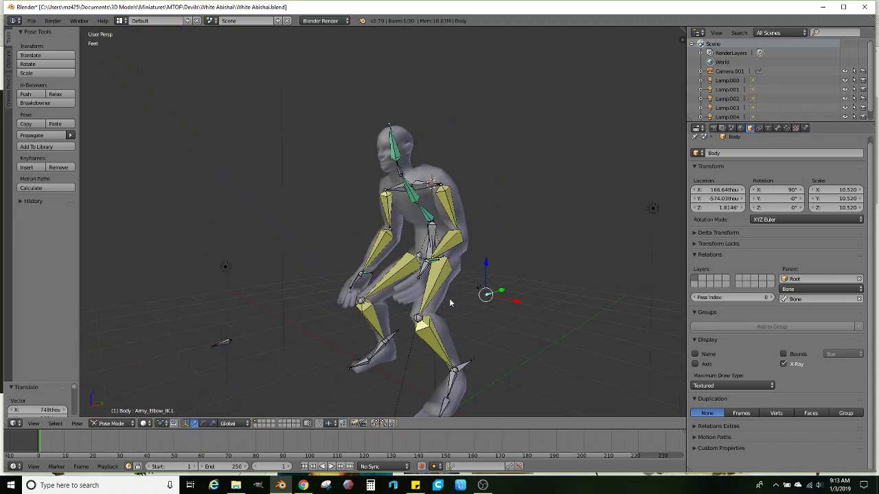
# Examine the crouching pose from the front and both sides to judge the arms, legs and overall balance
pyautogui.moveTo(449, 298); pyautogui.dragTo(362, 276, button='middle')
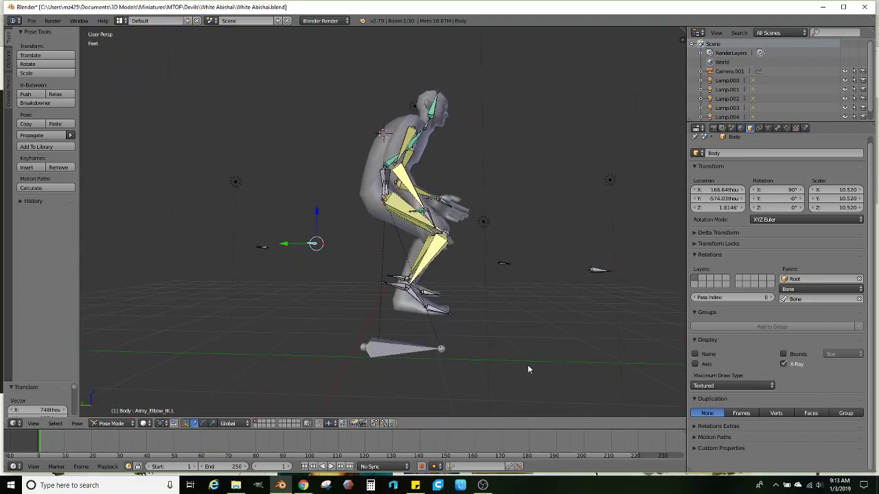
pyautogui.moveTo(527, 369); pyautogui.dragTo(427, 101, button='middle')
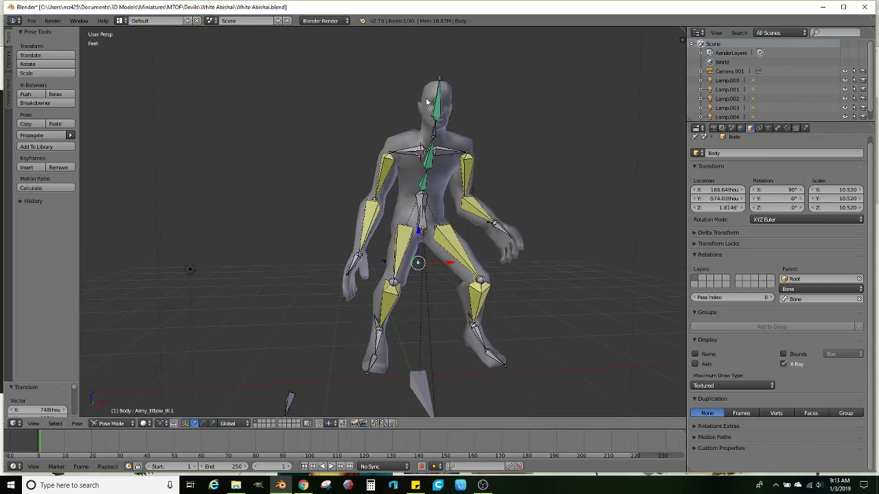
pyautogui.moveTo(346, 211); pyautogui.dragTo(438, 214, button='middle')
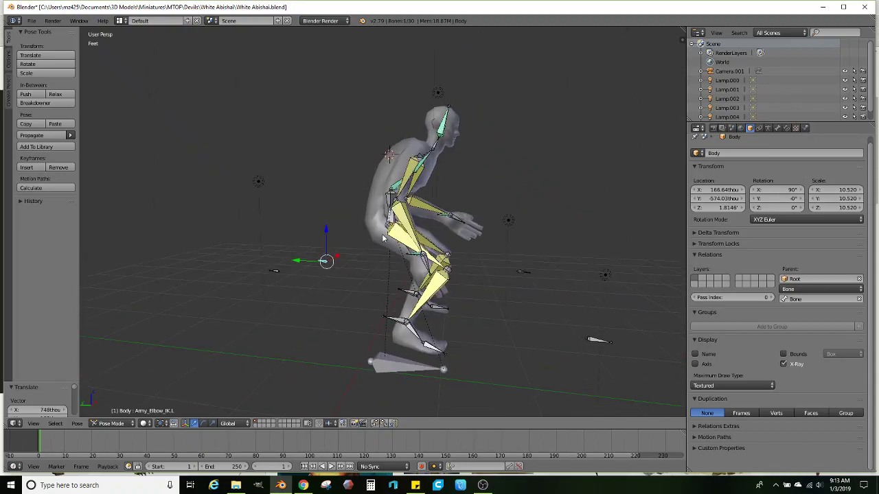
pyautogui.keyDown('shift'); pyautogui.moveTo(385, 239); pyautogui.dragTo(385, 227, button='middle'); pyautogui.keyUp('shift')
pyautogui.moveTo(273, 240); pyautogui.dragTo(296, 262, button='middle')
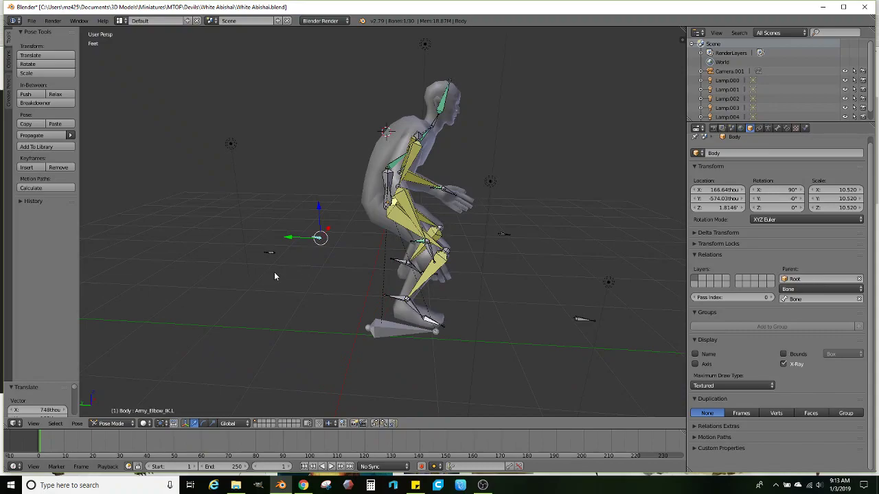
pyautogui.moveTo(274, 237)
pyautogui.mouseDown(button='middle')
pyautogui.moveTo(372, 242)
pyautogui.moveTo(291, 249)
pyautogui.moveTo(290, 241)
pyautogui.mouseUp(button='middle')
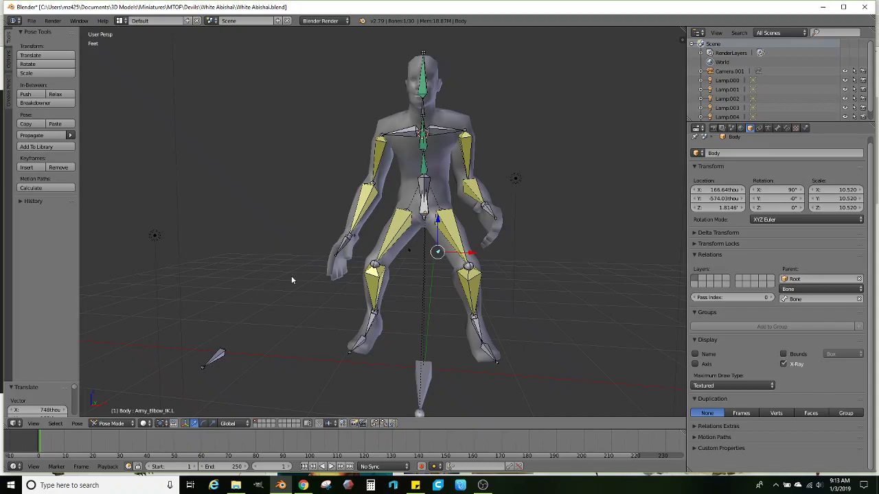
pyautogui.moveTo(291, 276); pyautogui.dragTo(380, 280, button='middle')
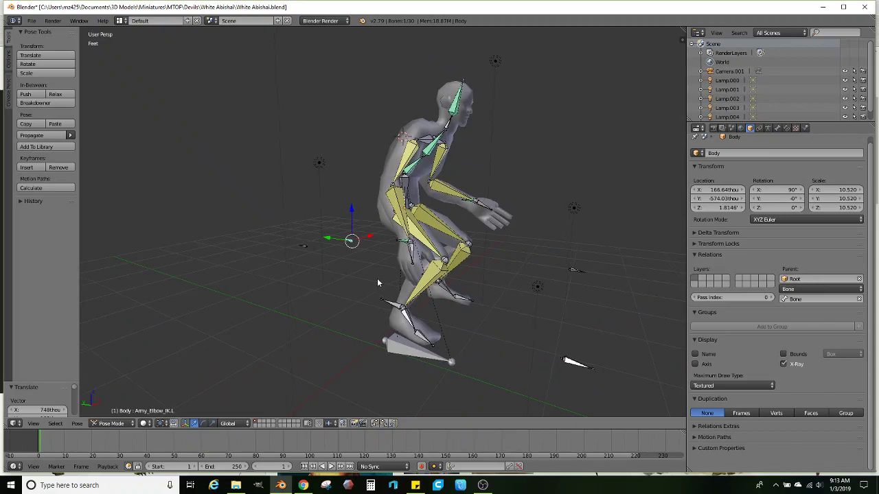
pyautogui.moveTo(482, 257); pyautogui.dragTo(347, 294, button='middle')
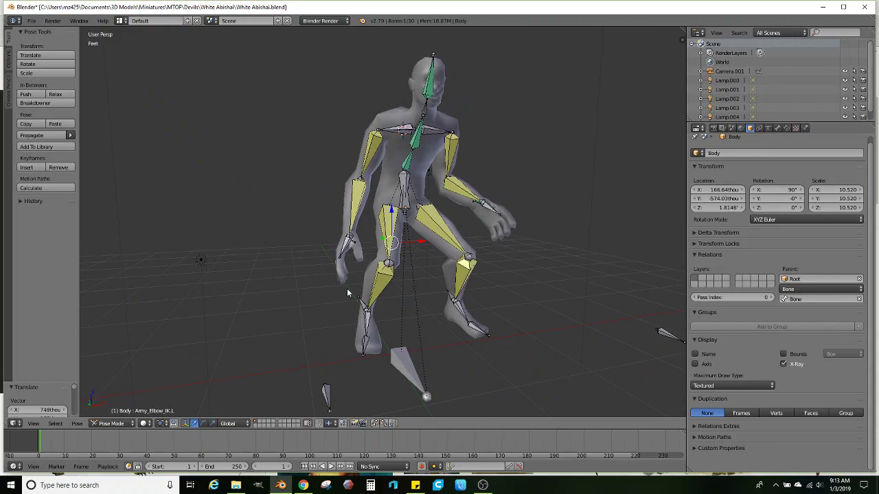
# Apply the Armature modifier on the body mesh, and run Make Parent on it with type Object and Keep Transform
pyautogui.scroll(3, 347, 292)
pyautogui.scroll(1, 366, 284)
pyautogui.rightClick(385, 199)
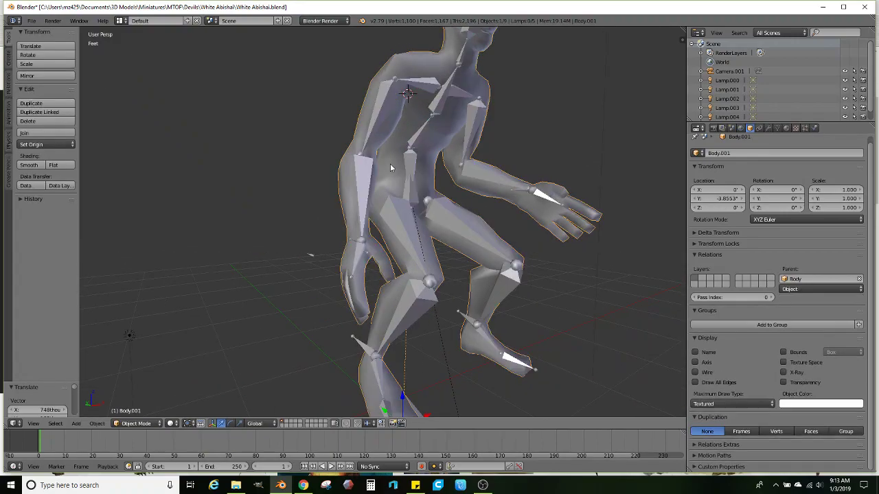
pyautogui.scroll(-2, 394, 168)
pyautogui.click(768, 129)
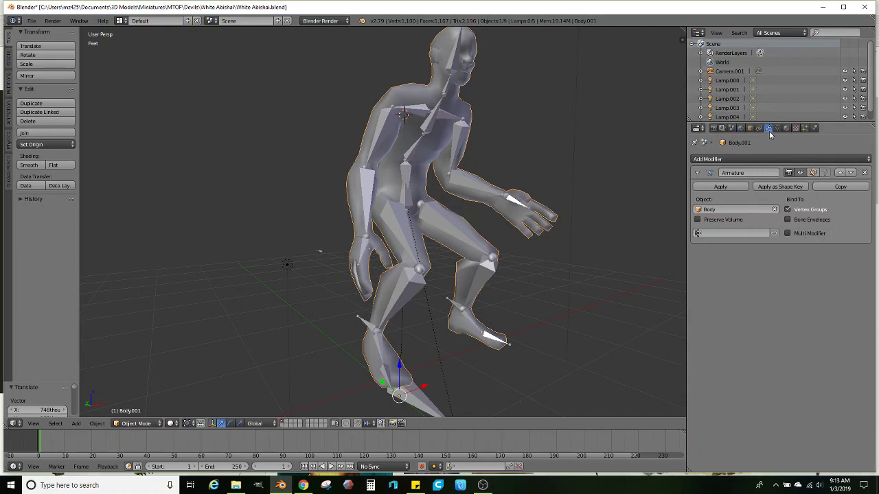
pyautogui.click(717, 186)
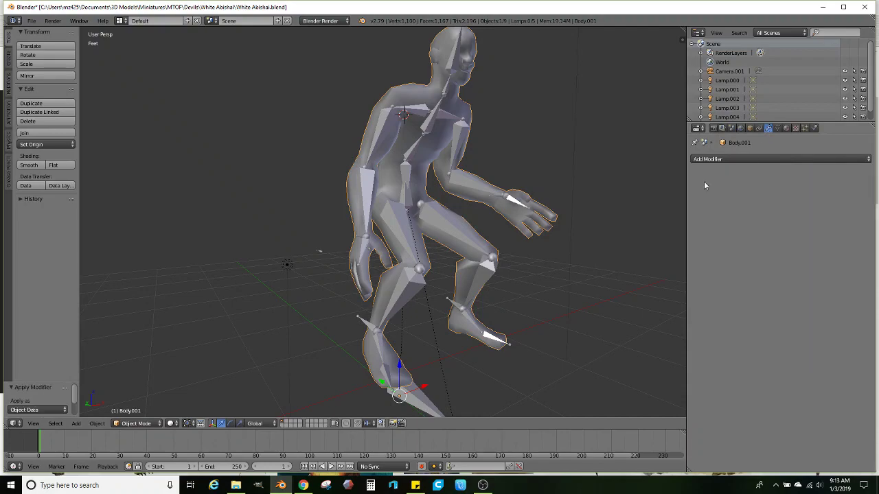
pyautogui.hotkey('ctrl', 'p')
pyautogui.click(402, 188)
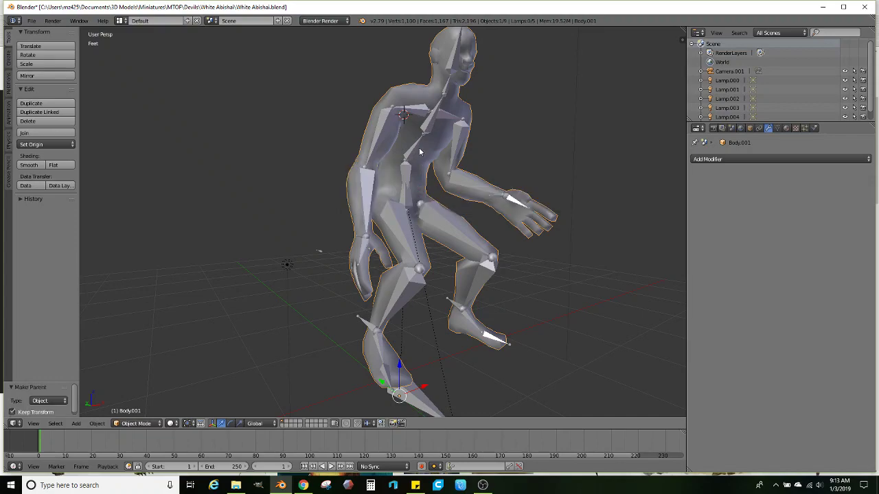
# Switch the Body armature to Object Mode and delete it, keeping the posed mesh
pyautogui.rightClick(420, 147)
pyautogui.hotkey('ctrl', 'Tab')
pyautogui.click(112, 423)
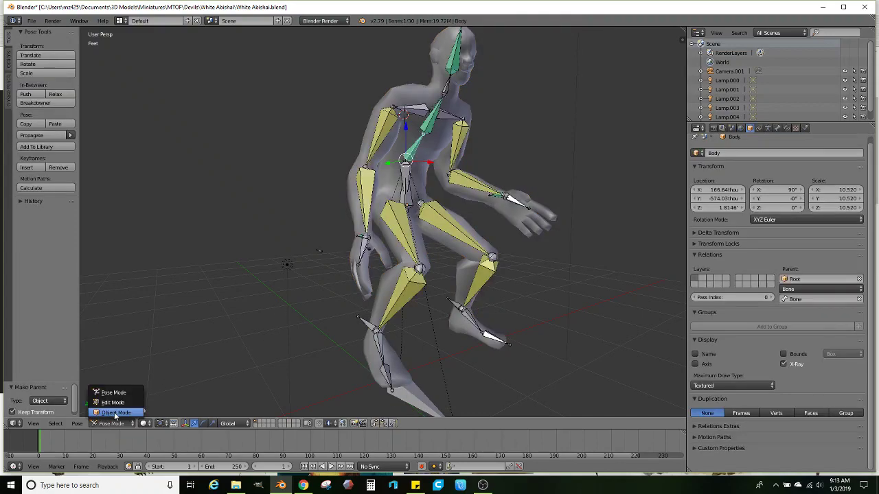
pyautogui.click(110, 414)
pyautogui.press('x')
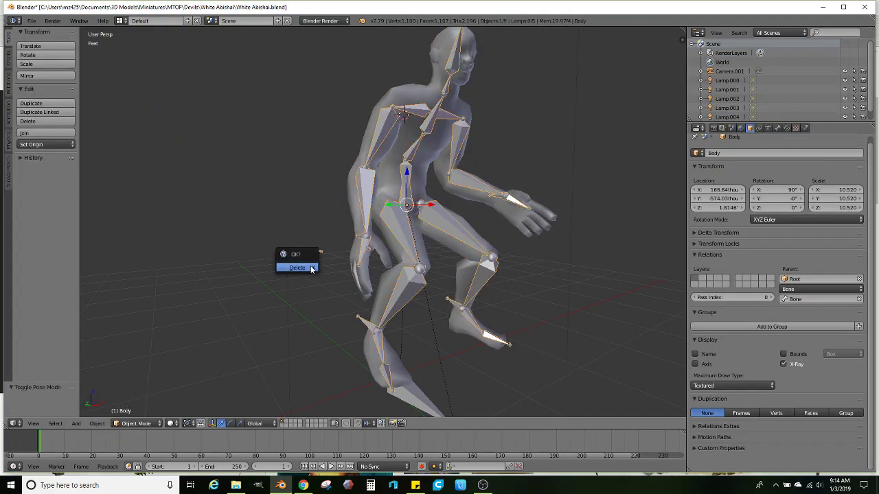
pyautogui.click(310, 268)
# Switch the Root armature below the feet to Object Mode and delete it
pyautogui.moveTo(323, 266); pyautogui.dragTo(375, 335, button='middle')
pyautogui.keyDown('shift'); pyautogui.moveTo(386, 376); pyautogui.dragTo(392, 331, button='middle'); pyautogui.keyUp('shift')
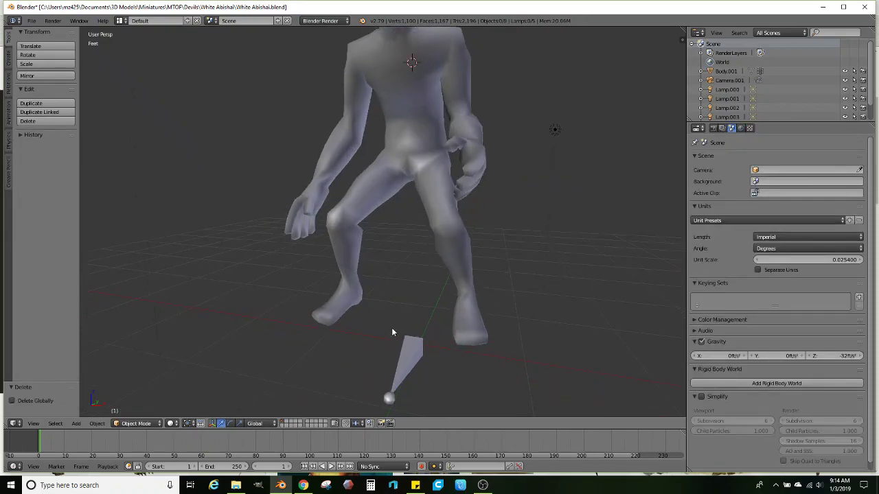
pyautogui.rightClick(402, 365)
pyautogui.click(112, 423)
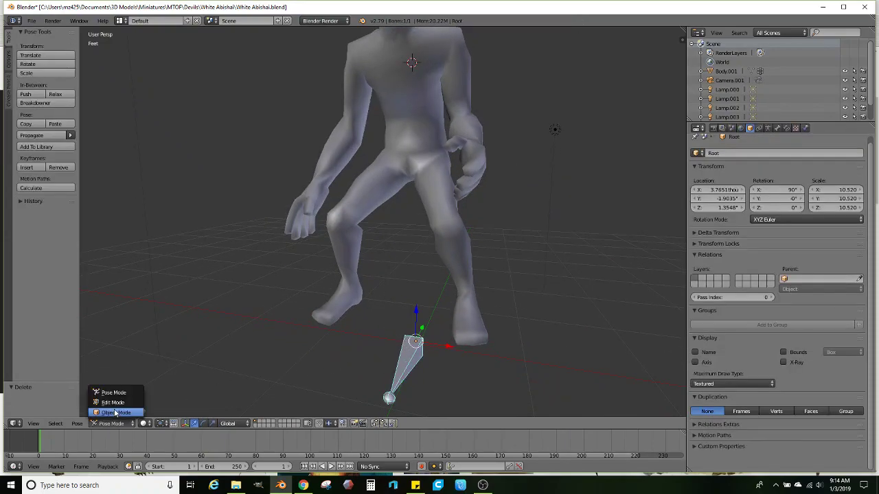
pyautogui.click(108, 414)
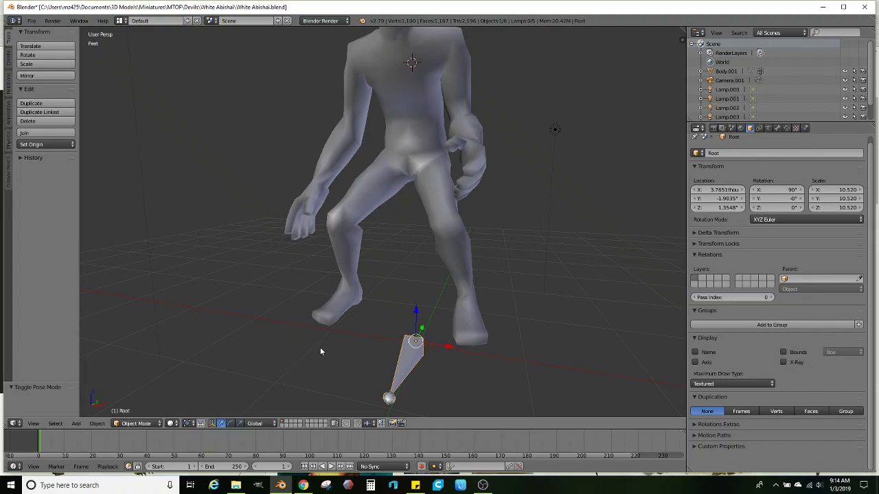
pyautogui.press('x')
pyautogui.click(337, 335)
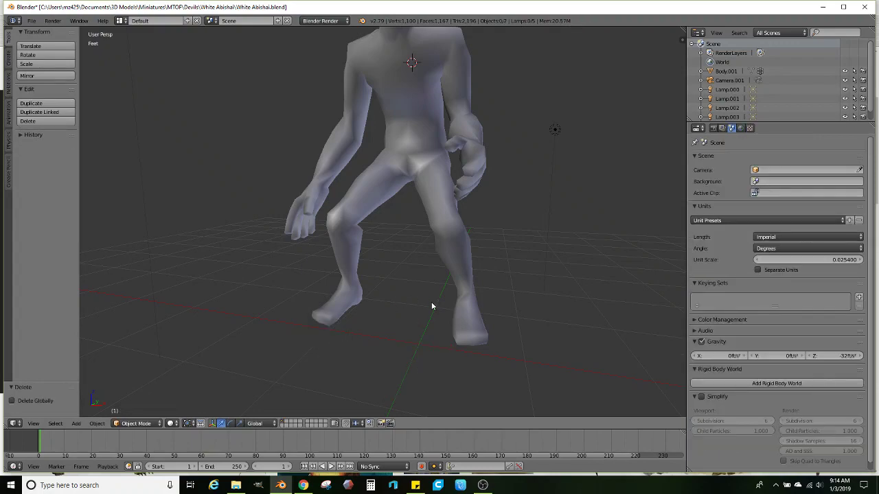
# Enter Edit Mode on the posed body mesh with the lower legs and feet in close view
pyautogui.moveTo(398, 275)
pyautogui.mouseDown(button='middle')
pyautogui.moveTo(467, 279)
pyautogui.moveTo(516, 264)
pyautogui.moveTo(484, 270)
pyautogui.moveTo(427, 249)
pyautogui.moveTo(451, 261)
pyautogui.moveTo(400, 271)
pyautogui.moveTo(443, 261)
pyautogui.moveTo(386, 295)
pyautogui.moveTo(416, 290)
pyautogui.moveTo(415, 273)
pyautogui.mouseUp(button='middle')
pyautogui.scroll(2, 482, 266)
pyautogui.rightClick(433, 269)
pyautogui.scroll(1, 407, 280)
pyautogui.press('Tab')
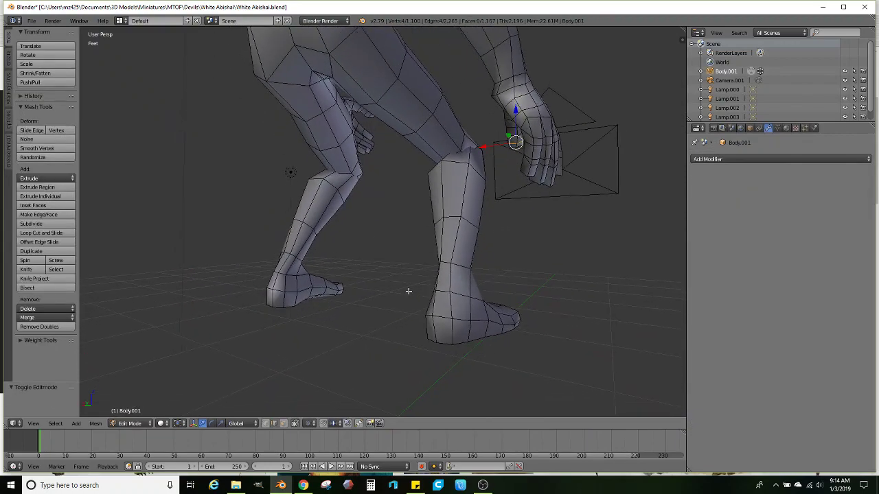
# Select the faces of both ankles and feet in face select mode and shift them backward along the Y axis
pyautogui.click(283, 423)
pyautogui.moveTo(388, 309)
pyautogui.mouseDown(button='middle')
pyautogui.moveTo(335, 262)
pyautogui.moveTo(378, 263)
pyautogui.moveTo(444, 240)
pyautogui.mouseUp(button='middle')
pyautogui.press('z')
pyautogui.rightClick(444, 233)
pyautogui.moveTo(366, 337)
pyautogui.keyDown('ctrl'); pyautogui.mouseDown()
pyautogui.moveTo(418, 341)
pyautogui.moveTo(482, 226)
pyautogui.moveTo(332, 223)
pyautogui.moveTo(179, 257)
pyautogui.moveTo(173, 348)
pyautogui.moveTo(181, 341)
pyautogui.mouseUp(); pyautogui.keyUp('ctrl')
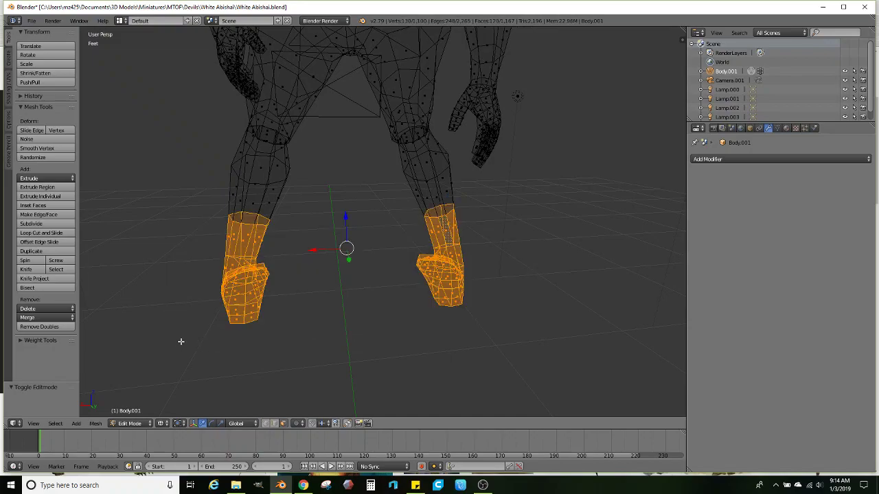
pyautogui.moveTo(203, 314)
pyautogui.mouseDown(button='middle')
pyautogui.moveTo(313, 270)
pyautogui.moveTo(339, 291)
pyautogui.moveTo(374, 287)
pyautogui.moveTo(359, 291)
pyautogui.mouseUp(button='middle')
pyautogui.press('z')
pyautogui.moveTo(373, 281); pyautogui.dragTo(396, 276)
# Add the mid-shin face loops of both legs to the selection, scale it to about 1.075 and shift it slightly backward along Y
pyautogui.keyDown('alt'); pyautogui.keyDown('shift'); pyautogui.rightClick(387, 187); pyautogui.keyUp('shift'); pyautogui.keyUp('alt')
pyautogui.moveTo(389, 188); pyautogui.dragTo(428, 191, button='middle')
pyautogui.keyDown('alt'); pyautogui.keyDown('shift'); pyautogui.rightClick(408, 189); pyautogui.keyUp('shift'); pyautogui.keyUp('alt')
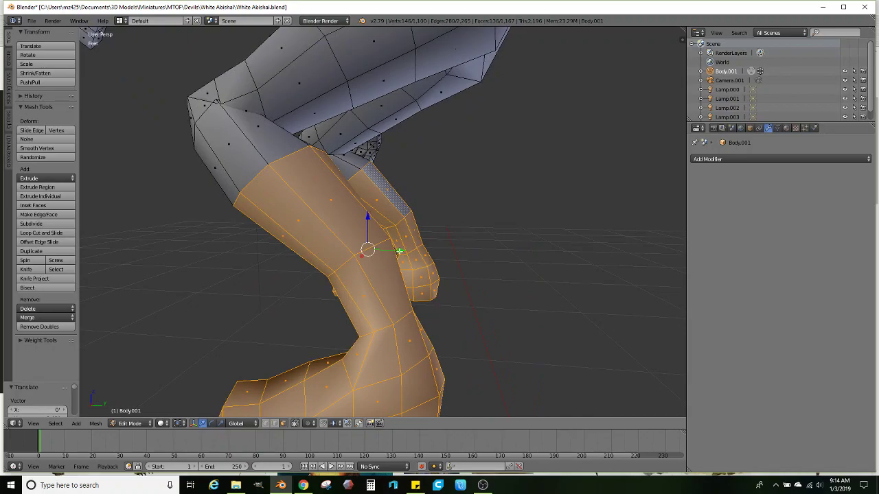
pyautogui.moveTo(400, 252); pyautogui.dragTo(399, 216, button='middle')
pyautogui.scroll(-2, 419, 258)
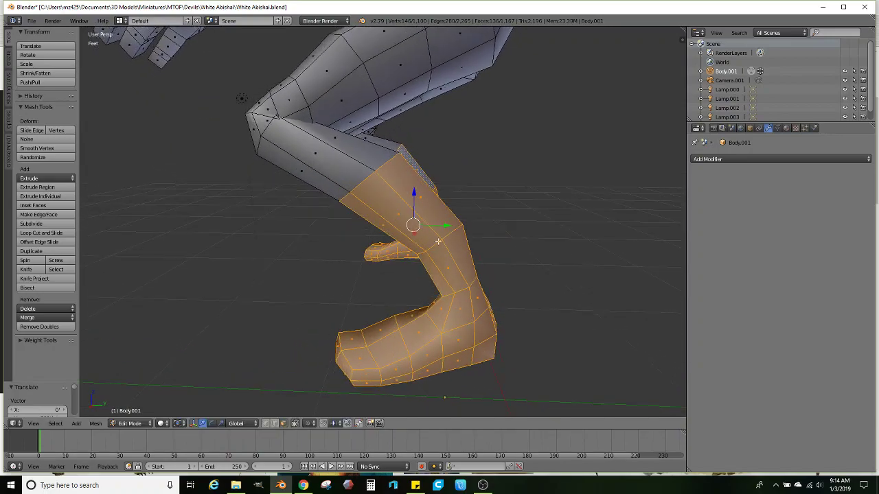
pyautogui.moveTo(438, 242); pyautogui.dragTo(362, 264, button='middle')
pyautogui.moveTo(337, 177); pyautogui.dragTo(470, 273, button='middle')
pyautogui.moveTo(352, 224); pyautogui.dragTo(449, 205, button='middle')
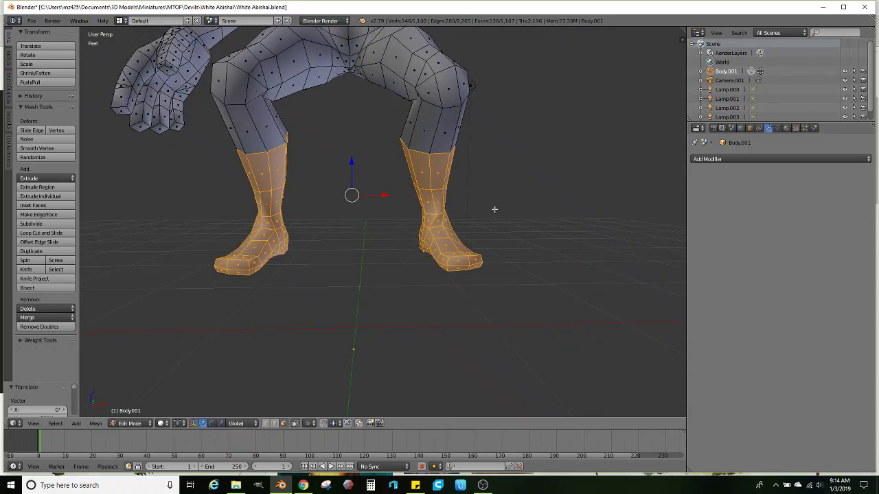
pyautogui.press('s')
pyautogui.click(519, 212)
pyautogui.moveTo(519, 212); pyautogui.dragTo(448, 199, button='middle')
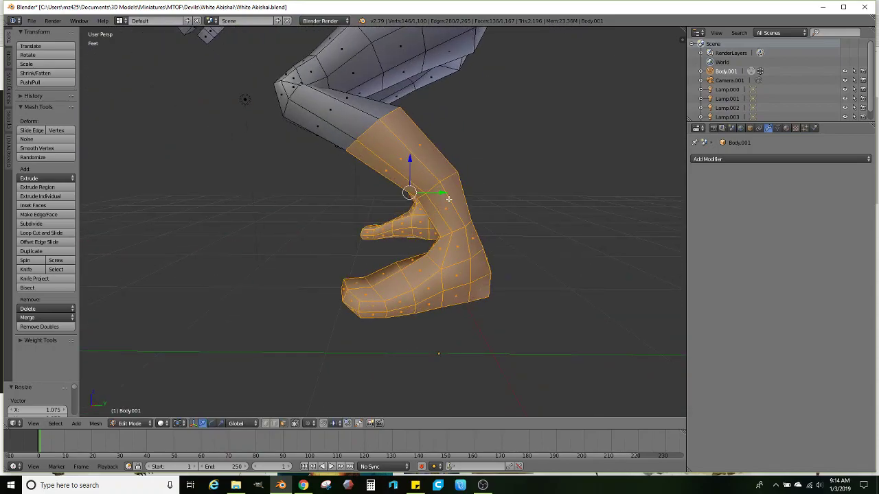
pyautogui.moveTo(447, 195); pyautogui.dragTo(452, 195)
pyautogui.keyDown('shift'); pyautogui.moveTo(411, 269); pyautogui.dragTo(333, 178, button='middle'); pyautogui.keyUp('shift')
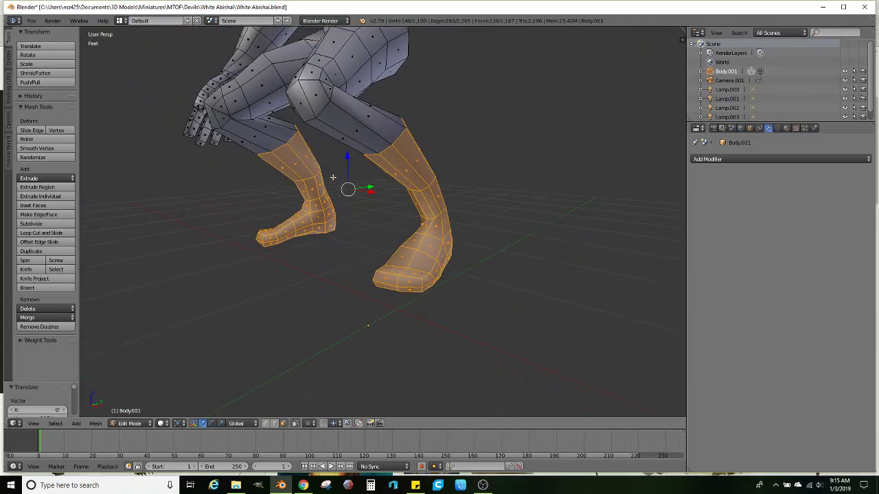
# Delete the faces of the character's right lower shin and foot
pyautogui.rightClick(311, 160)
pyautogui.press('z')
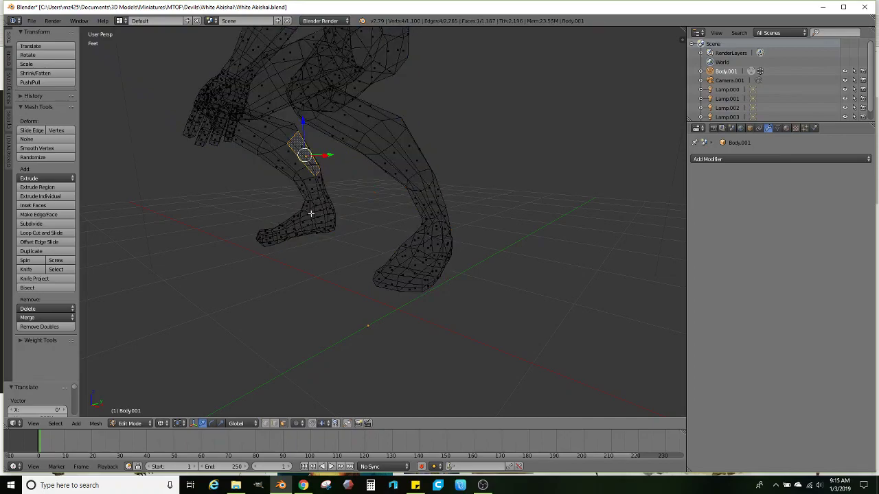
pyautogui.moveTo(310, 213); pyautogui.dragTo(337, 218, button='middle')
pyautogui.moveTo(270, 270)
pyautogui.keyDown('ctrl'); pyautogui.mouseDown()
pyautogui.moveTo(329, 149)
pyautogui.moveTo(229, 178)
pyautogui.moveTo(193, 306)
pyautogui.mouseUp(); pyautogui.keyUp('ctrl')
pyautogui.press('x')
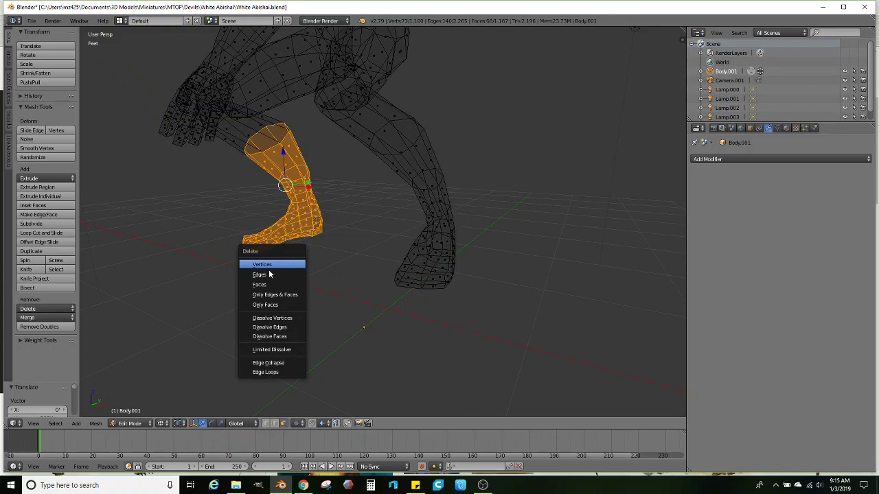
pyautogui.click(259, 285)
pyautogui.press('z')
pyautogui.moveTo(263, 274)
pyautogui.mouseDown(button='middle')
pyautogui.moveTo(302, 219)
pyautogui.moveTo(326, 246)
pyautogui.mouseUp(button='middle')
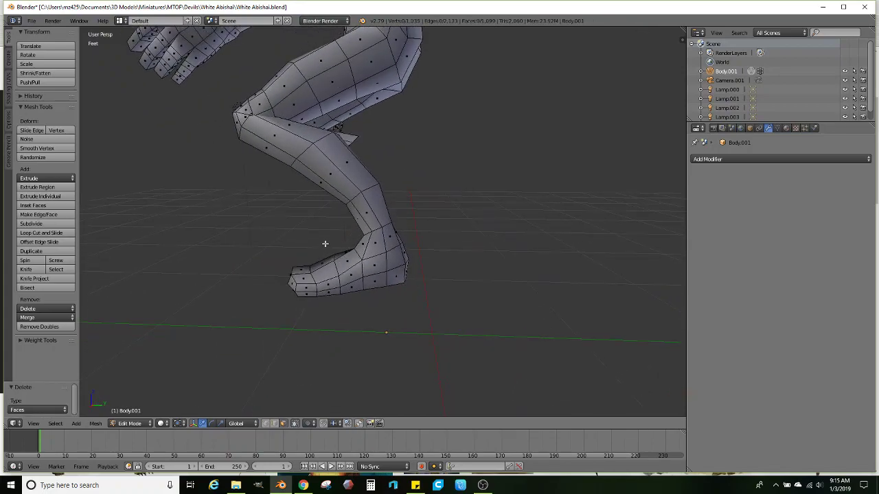
# Enlarge the mid-calf edge loop of the remaining left leg and nudge it slightly down, with a last scaling of about 1.046
pyautogui.scroll(-3, 325, 244)
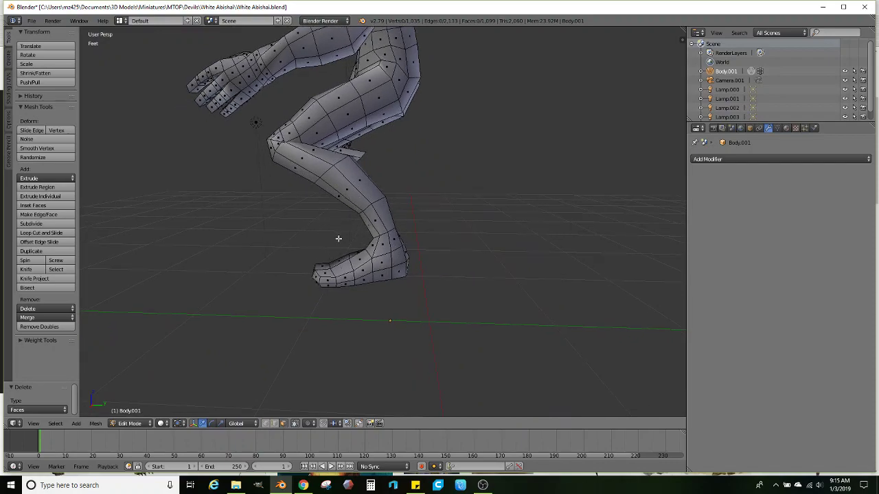
pyautogui.moveTo(338, 239); pyautogui.dragTo(364, 265, button='middle')
pyautogui.scroll(1, 331, 237)
pyautogui.scroll(3, 365, 265)
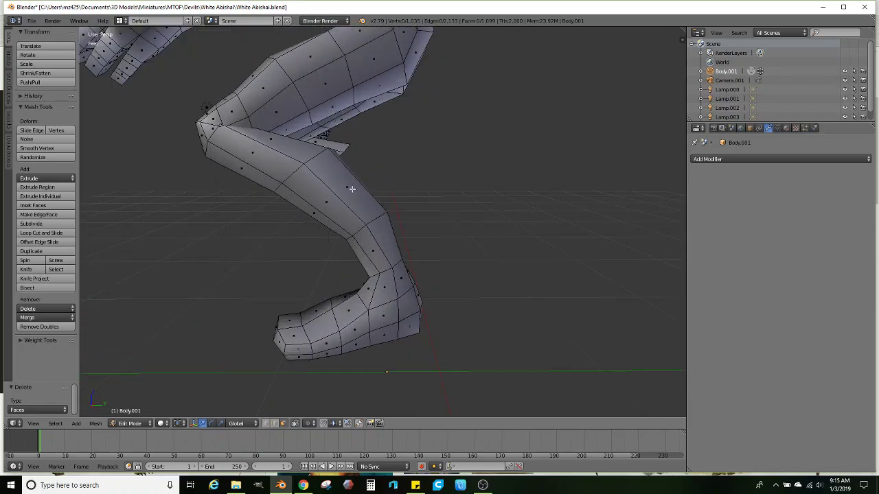
pyautogui.keyDown('alt'); pyautogui.rightClick(352, 189); pyautogui.keyUp('alt')
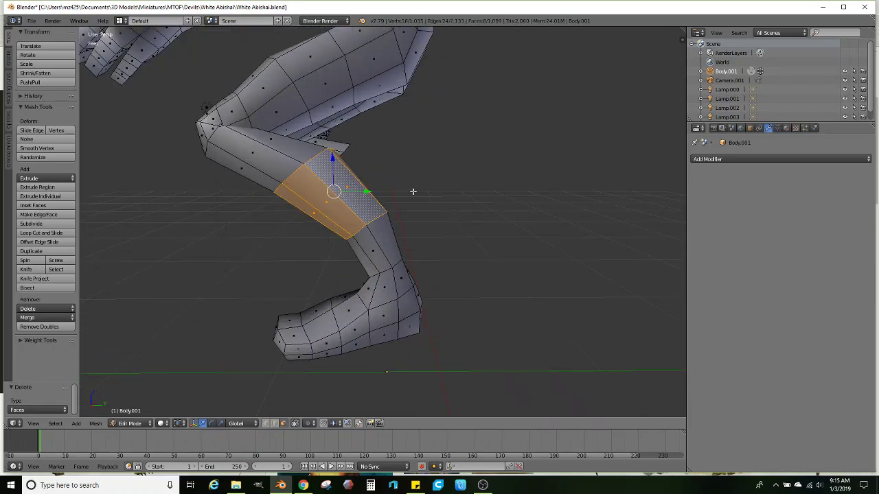
pyautogui.click(273, 423)
pyautogui.keyDown('alt'); pyautogui.rightClick(293, 169); pyautogui.keyUp('alt')
pyautogui.press('s')
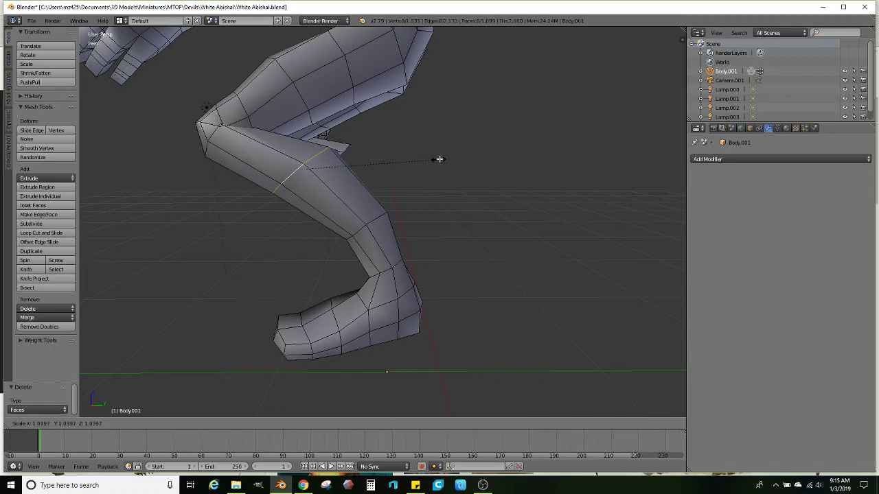
pyautogui.click(453, 154)
pyautogui.moveTo(304, 135); pyautogui.dragTo(305, 137)
pyautogui.press('s')
pyautogui.click(425, 197)
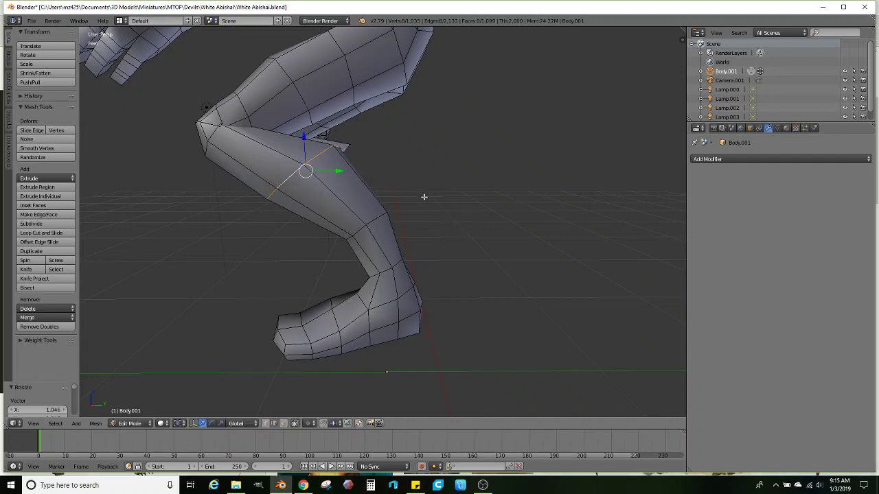
# Scale the edge loop above the left ankle to about 1.203
pyautogui.keyDown('alt'); pyautogui.rightClick(376, 217); pyautogui.keyUp('alt')
pyautogui.press('s')
pyautogui.click(466, 212)
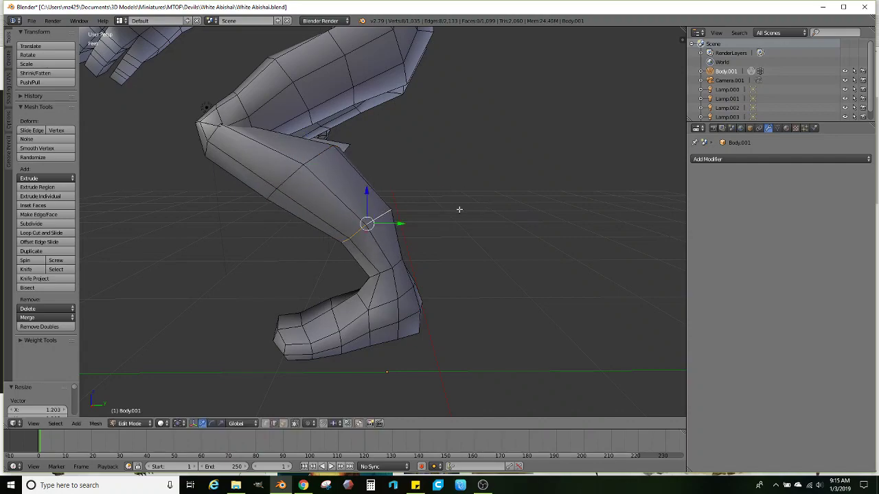
# Delete the faces of the left ankle and foot below the enlarged lower shin loop
pyautogui.moveTo(425, 228); pyautogui.dragTo(402, 233, button='middle')
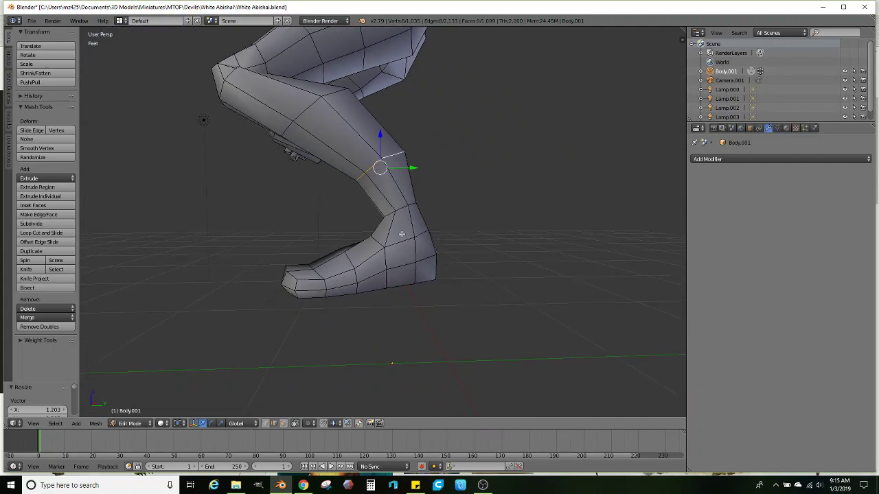
pyautogui.scroll(3, 402, 234)
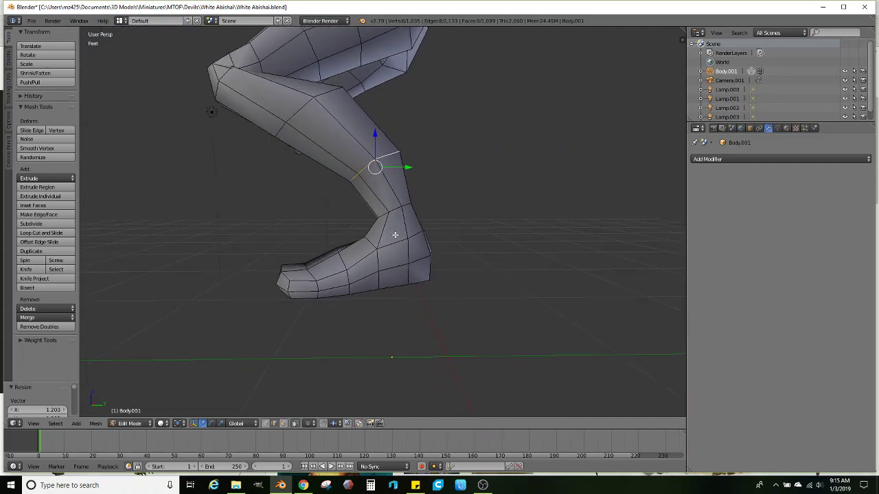
pyautogui.click(283, 423)
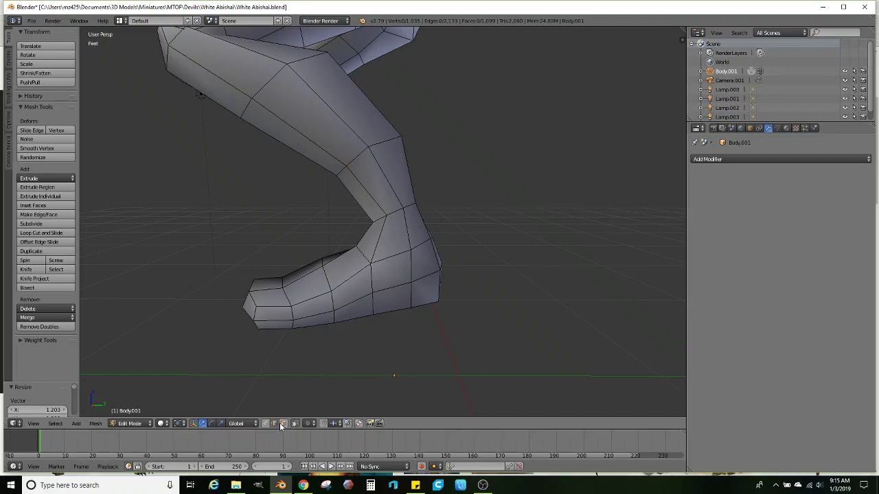
pyautogui.click(283, 423)
pyautogui.press('z')
pyautogui.click(413, 229)
pyautogui.moveTo(276, 330)
pyautogui.keyDown('ctrl'); pyautogui.mouseDown()
pyautogui.moveTo(479, 230)
pyautogui.moveTo(434, 175)
pyautogui.moveTo(341, 199)
pyautogui.moveTo(149, 384)
pyautogui.moveTo(197, 365)
pyautogui.mouseUp(); pyautogui.keyUp('ctrl')
pyautogui.press('x')
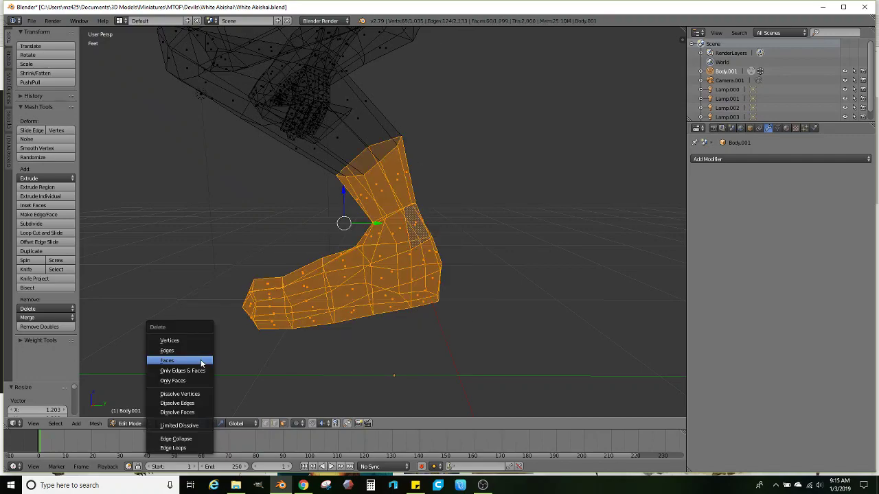
pyautogui.click(199, 363)
pyautogui.press('z')
# Select the open edge loop at the end of the left shin and scale it down slightly
pyautogui.moveTo(351, 227)
pyautogui.mouseDown(button='middle')
pyautogui.moveTo(337, 242)
pyautogui.moveTo(430, 243)
pyautogui.mouseUp(button='middle')
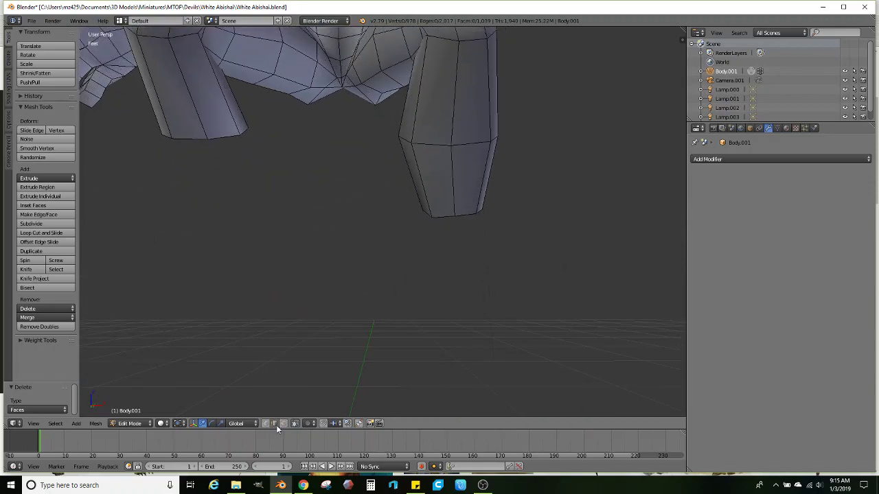
pyautogui.keyDown('alt'); pyautogui.rightClick(447, 209); pyautogui.keyUp('alt')
pyautogui.moveTo(462, 226)
pyautogui.mouseDown(button='middle')
pyautogui.moveTo(353, 263)
pyautogui.moveTo(438, 224)
pyautogui.moveTo(449, 206)
pyautogui.moveTo(455, 211)
pyautogui.mouseUp(button='middle')
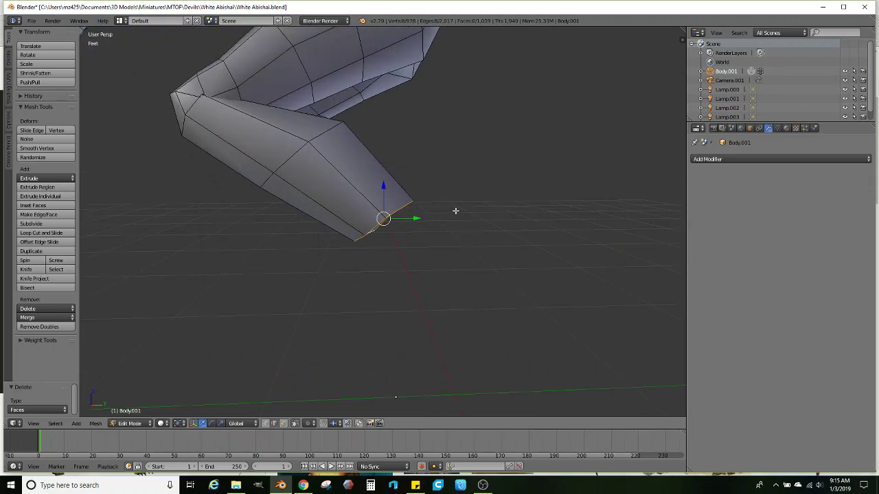
pyautogui.press('s')
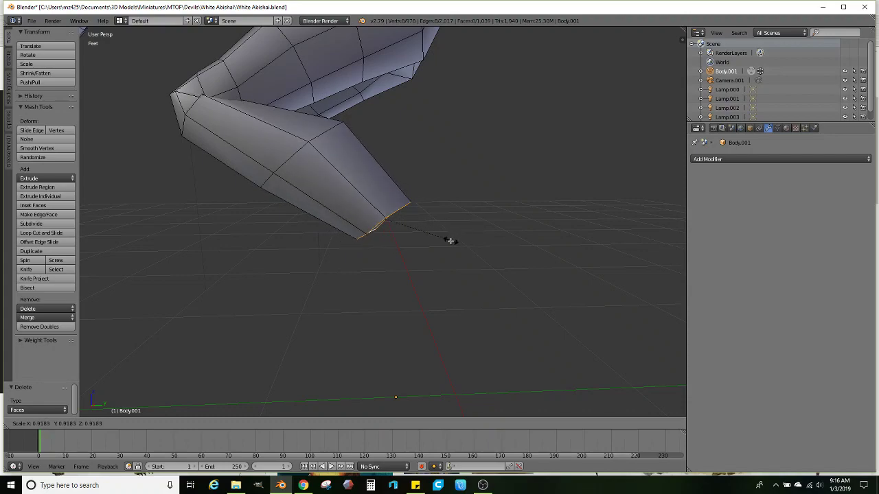
pyautogui.click(456, 238)
pyautogui.moveTo(457, 238)
pyautogui.mouseDown(button='middle')
pyautogui.moveTo(432, 220)
pyautogui.moveTo(392, 227)
pyautogui.moveTo(368, 175)
pyautogui.moveTo(402, 198)
pyautogui.moveTo(399, 231)
pyautogui.moveTo(444, 242)
pyautogui.mouseUp(button='middle')
# Reposition the front edge on the open rim of the left shin by moving it freely from several angles
pyautogui.rightClick(349, 259)
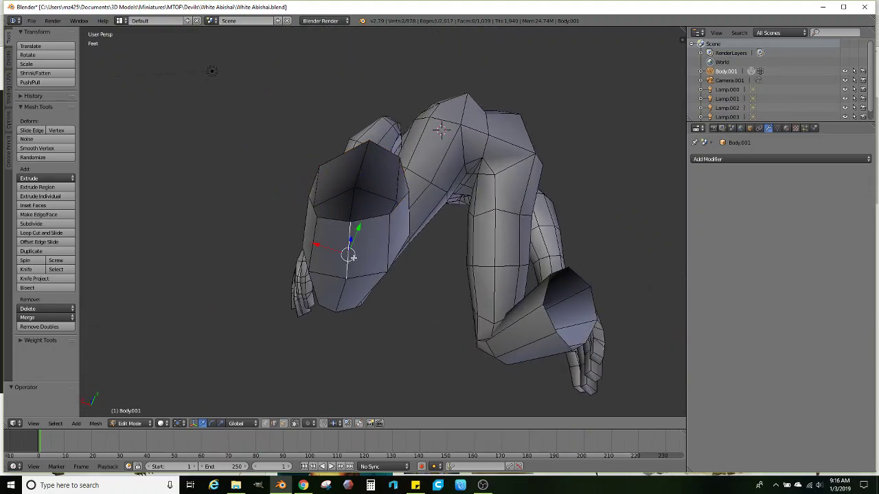
pyautogui.moveTo(352, 257); pyautogui.dragTo(374, 273, button='middle')
pyautogui.press('g')
pyautogui.click(373, 265)
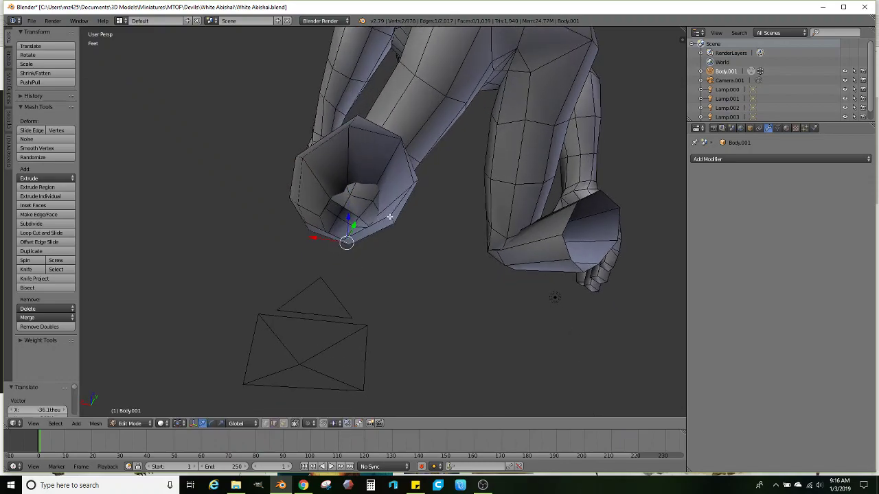
pyautogui.press('g')
pyautogui.click(402, 236)
pyautogui.moveTo(398, 234); pyautogui.dragTo(467, 268, button='middle')
pyautogui.press('g')
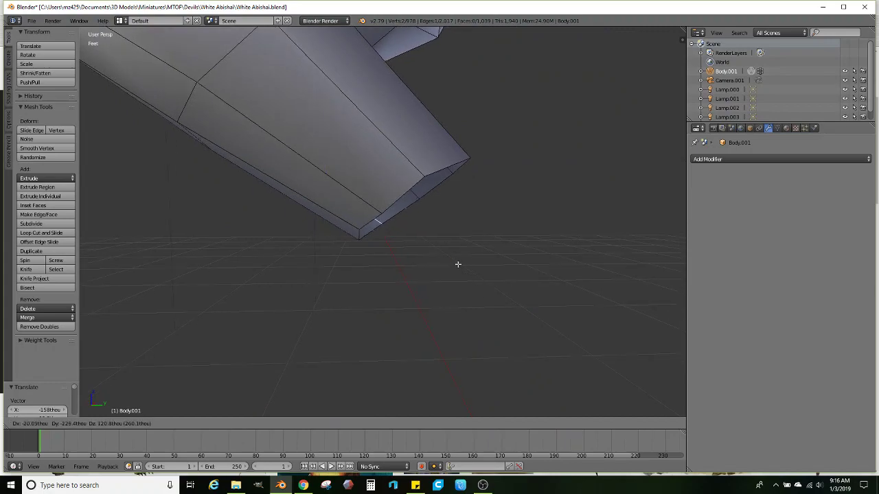
pyautogui.click(457, 263)
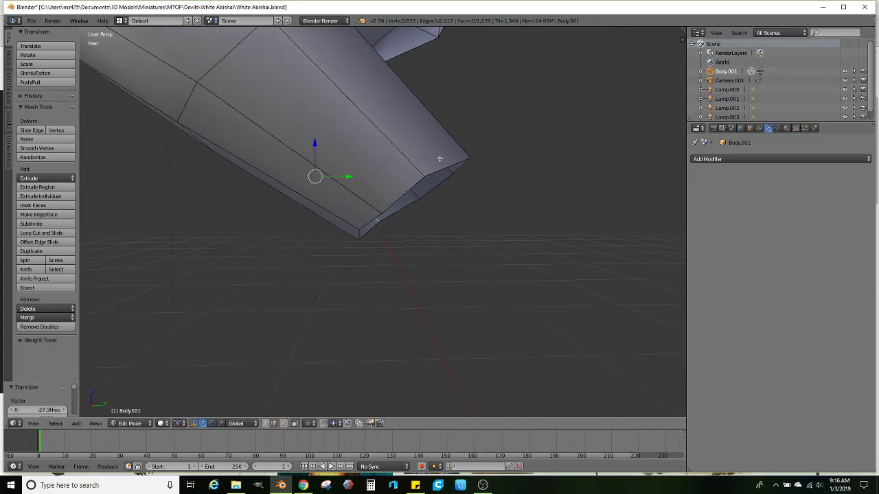
# Fill the open rim of the left shin with faces and rotate the cap about 3°
pyautogui.keyDown('alt'); pyautogui.rightClick(427, 176); pyautogui.keyUp('alt')
pyautogui.hotkey('alt', 'f')
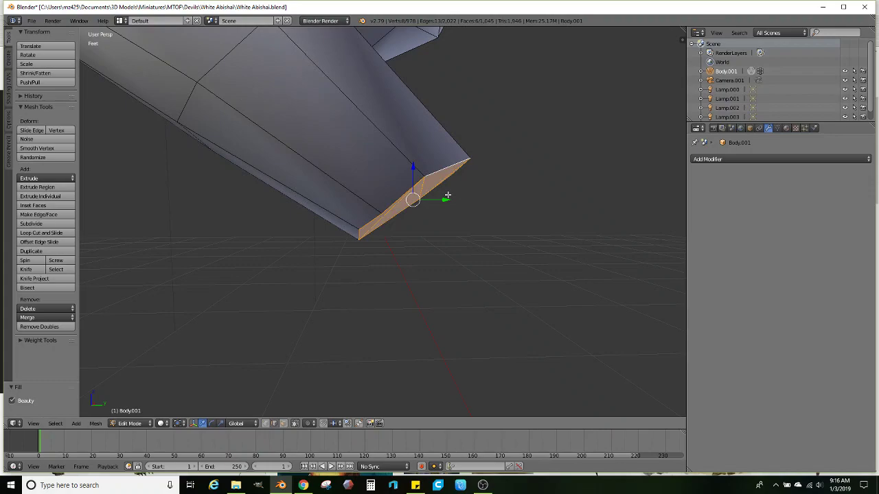
pyautogui.moveTo(455, 185); pyautogui.dragTo(512, 153, button='middle')
pyautogui.press('r')
pyautogui.click(514, 170)
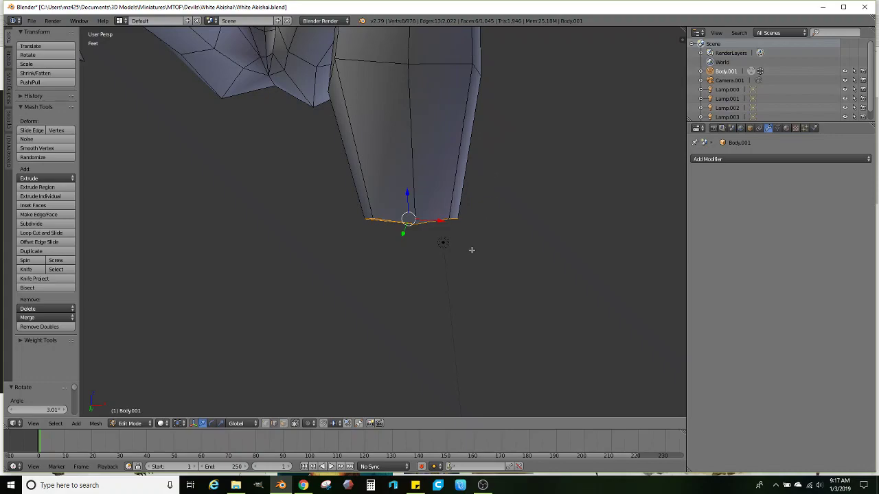
# Adjust the size of the shin's end cap by scaling it up, then down to about 0.912
pyautogui.press('s')
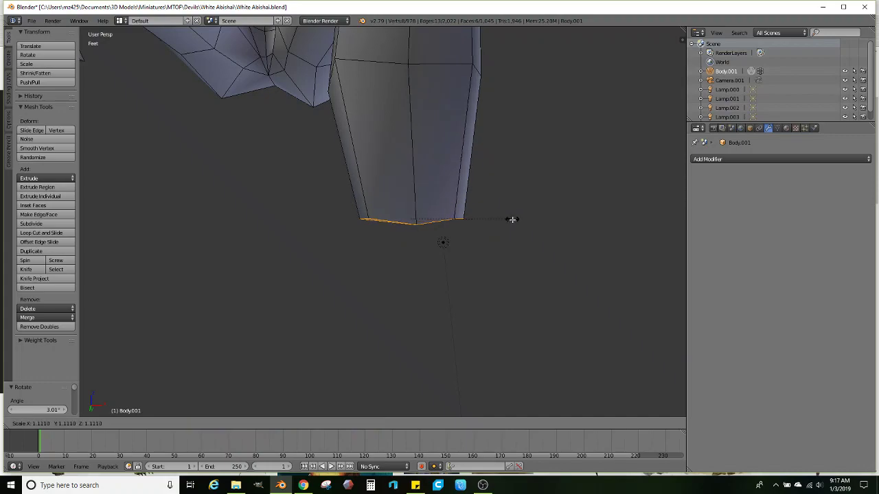
pyautogui.click(525, 221)
pyautogui.moveTo(525, 221); pyautogui.dragTo(413, 206, button='middle')
pyautogui.press('s')
pyautogui.click(428, 210)
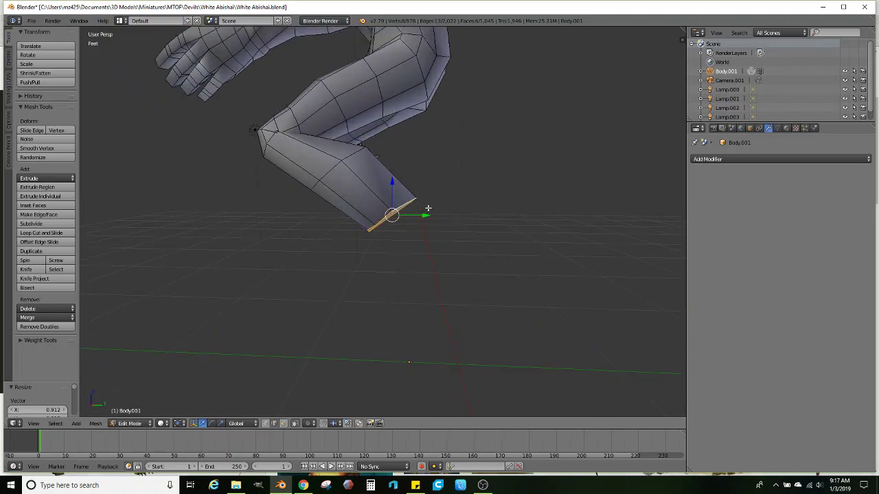
# Extrude the shin's end cap downward into an ankle segment, rotate it toward level and scale it to about 1.159
pyautogui.press('e')
pyautogui.click(474, 212)
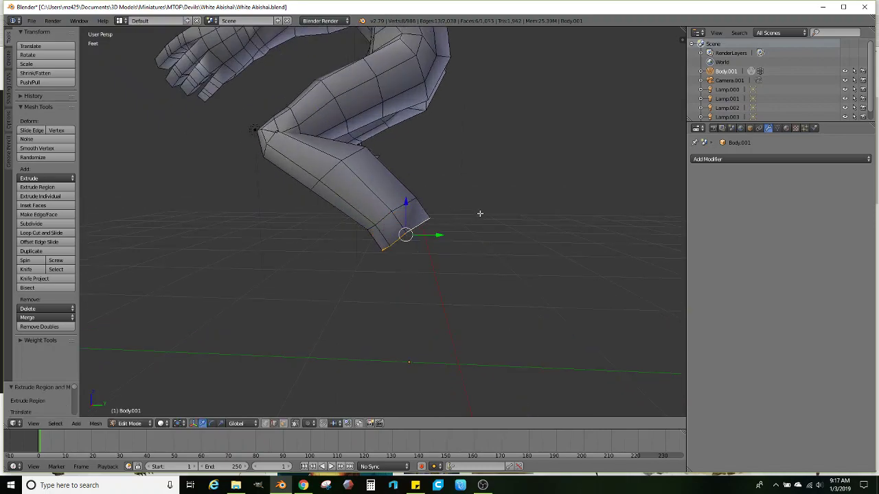
pyautogui.press('r')
pyautogui.click(480, 265)
pyautogui.press('s')
pyautogui.click(493, 257)
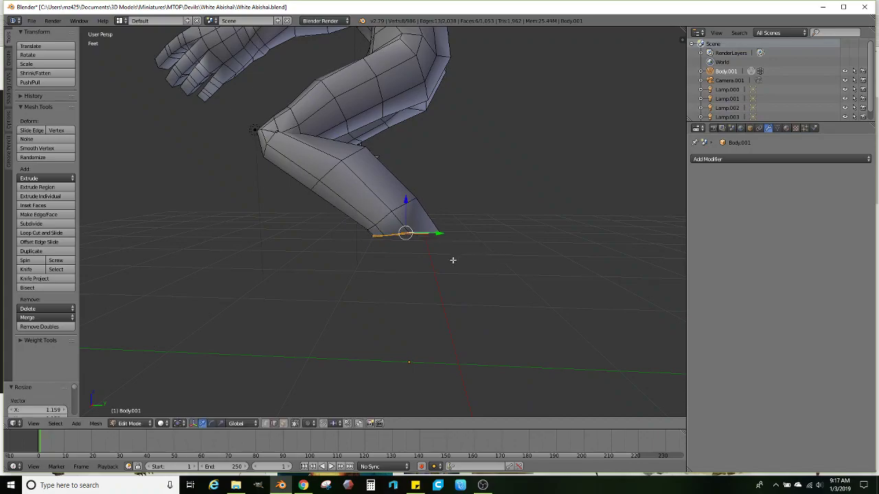
# Rotate the left ankle's end cap by about 12.2° from the front and about 1.69° from the side
pyautogui.moveTo(412, 261); pyautogui.dragTo(499, 248, button='middle')
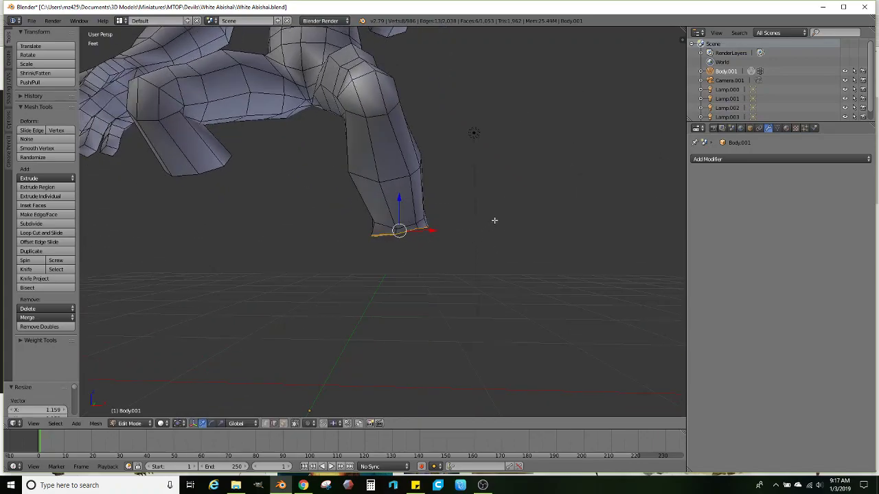
pyautogui.press('r')
pyautogui.click(503, 241)
pyautogui.moveTo(504, 241); pyautogui.dragTo(403, 255, button='middle')
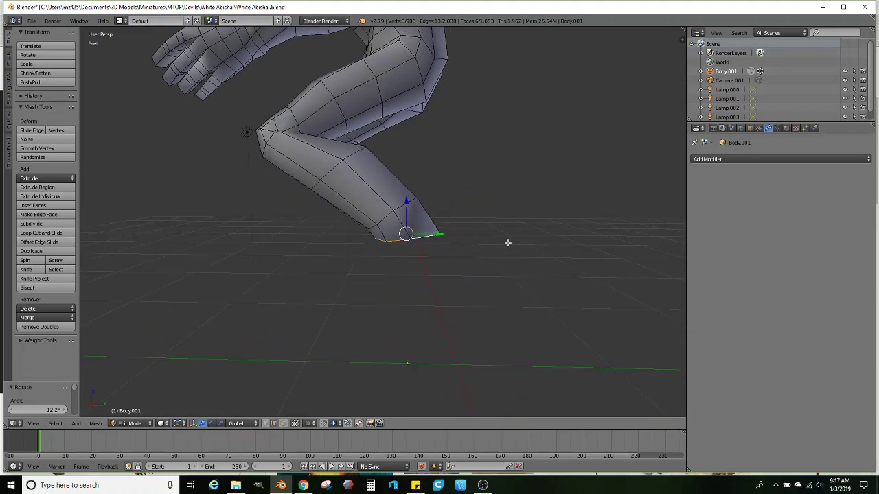
pyautogui.moveTo(507, 243); pyautogui.dragTo(510, 230, button='middle')
pyautogui.press('r')
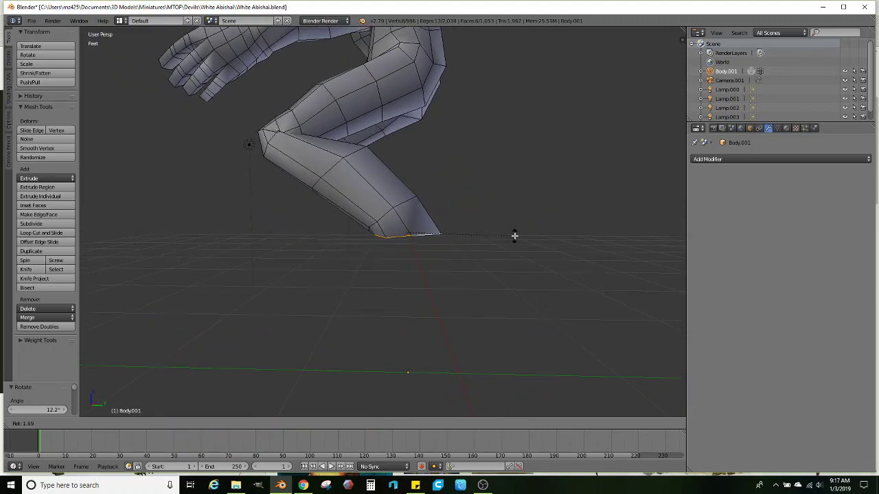
pyautogui.click(514, 236)
# Extrude the end cap downward about 2.2", scale it to about 0.868 and shift it forward along Y
pyautogui.press('e')
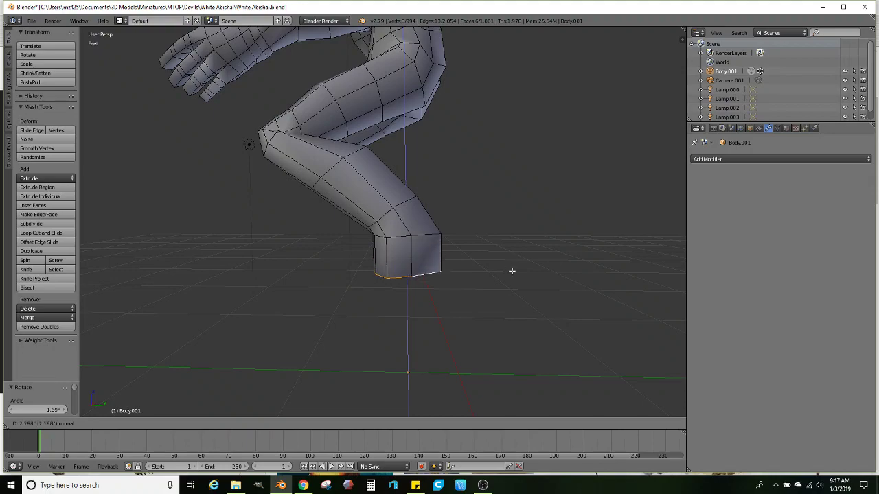
pyautogui.click(510, 275)
pyautogui.press('s')
pyautogui.click(489, 275)
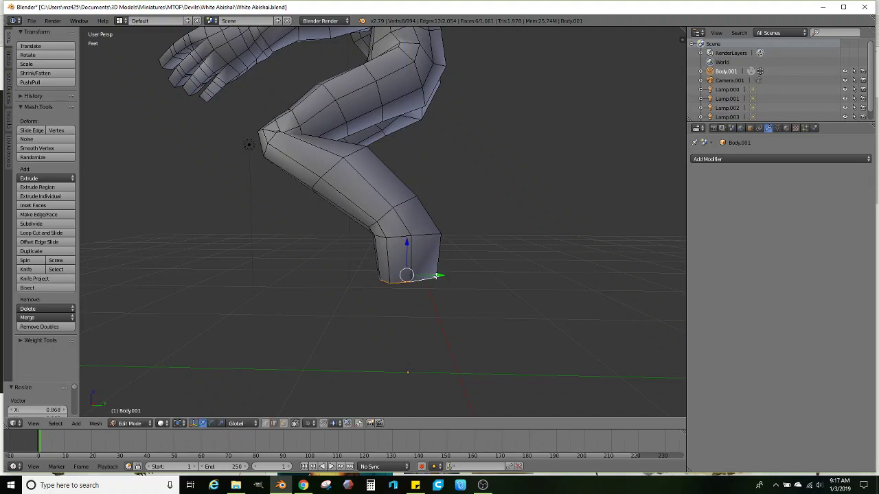
pyautogui.moveTo(436, 275); pyautogui.dragTo(414, 273)
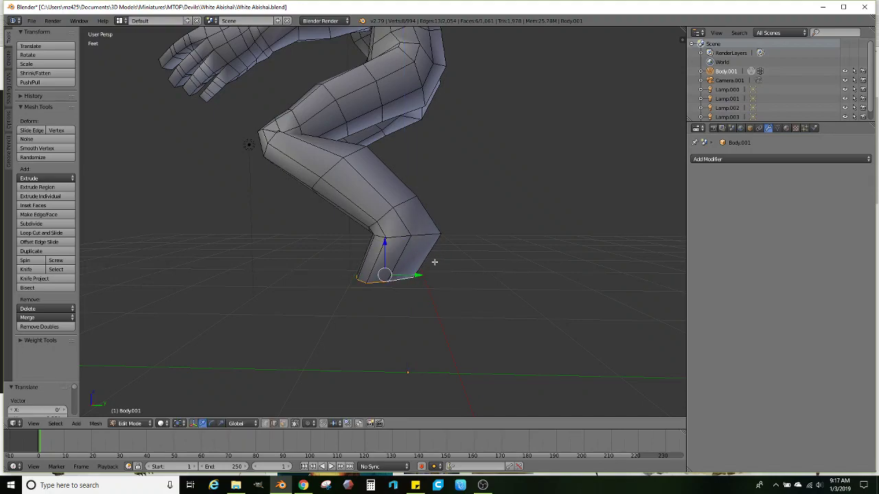
# Rotate the new end cap about 11.5° and scale it to about 0.909
pyautogui.moveTo(435, 262); pyautogui.dragTo(435, 250, button='middle')
pyautogui.press('r')
pyautogui.click(472, 273)
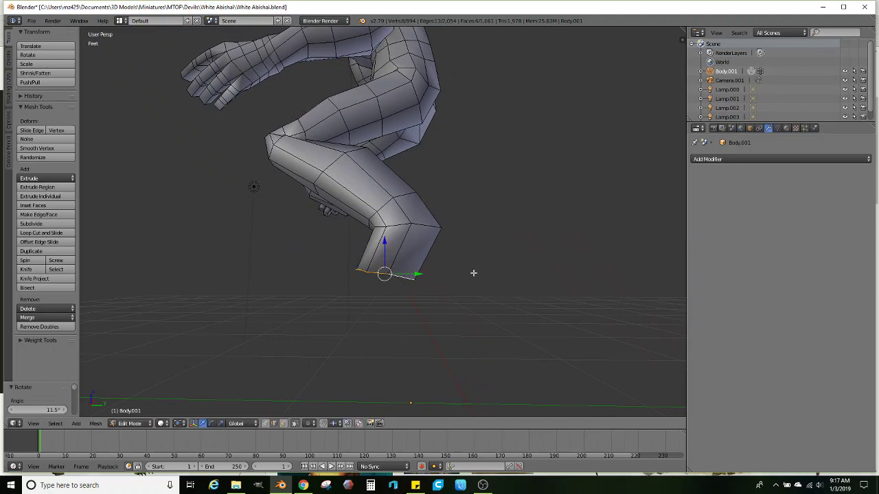
pyautogui.press('s')
pyautogui.click(471, 251)
# Extrude the end cap into another lower-leg segment and shift its end forward along Y
pyautogui.moveTo(470, 251)
pyautogui.mouseDown(button='middle')
pyautogui.moveTo(455, 261)
pyautogui.moveTo(458, 254)
pyautogui.mouseUp(button='middle')
pyautogui.press('e')
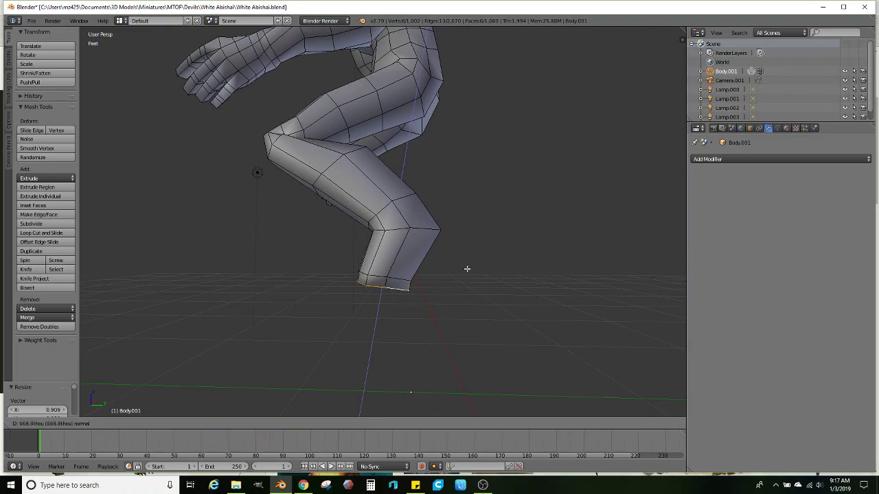
pyautogui.click(440, 298)
pyautogui.moveTo(414, 309); pyautogui.dragTo(398, 312)
pyautogui.moveTo(431, 288); pyautogui.dragTo(437, 273, button='middle')
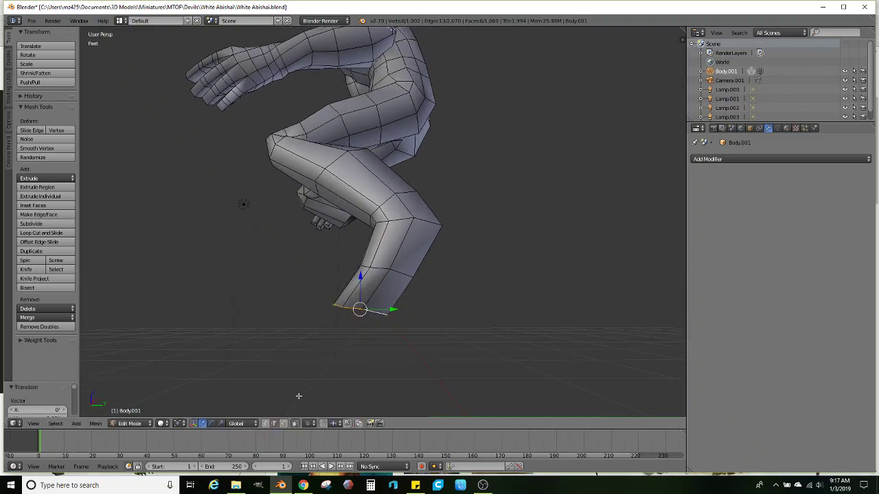
# Flatten the end cap by scaling it to about 0.110 vertically and extrude it straight down into a short foot block
pyautogui.click(220, 423)
pyautogui.moveTo(361, 274); pyautogui.dragTo(361, 307)
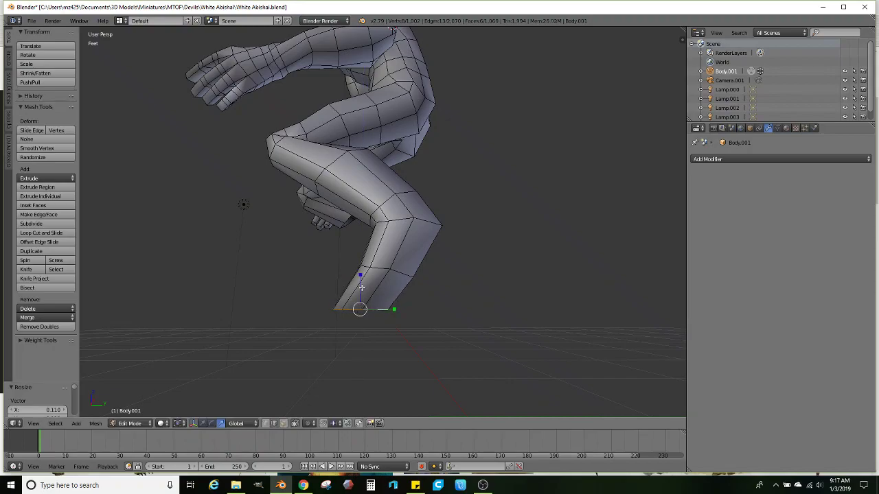
pyautogui.moveTo(361, 287); pyautogui.dragTo(388, 278, button='middle')
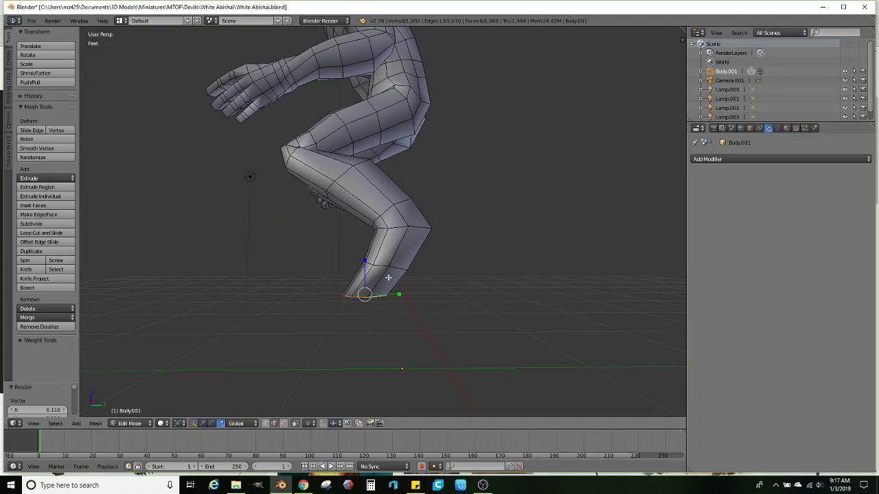
pyautogui.press('e')
pyautogui.click(469, 293)
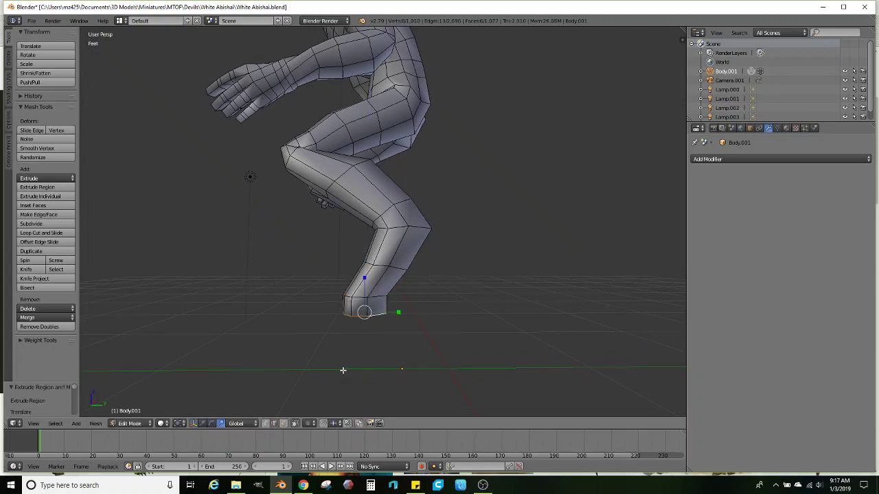
# Select the ring of faces around the foot block and scale it to about 1.159
pyautogui.click(282, 424)
pyautogui.keyDown('alt'); pyautogui.rightClick(365, 306); pyautogui.keyUp('alt')
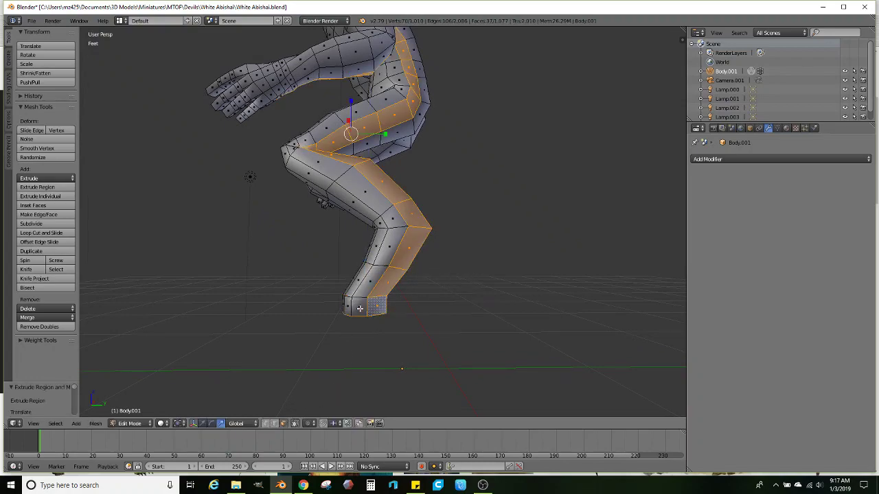
pyautogui.hotkey('ctrl', 'z')
pyautogui.keyDown('alt'); pyautogui.rightClick(332, 305); pyautogui.keyUp('alt')
pyautogui.moveTo(334, 304); pyautogui.dragTo(367, 281, button='middle')
pyautogui.press('s')
pyautogui.click(362, 263)
# Try to shift the foot block together with the face ring above it along Y
pyautogui.keyDown('alt'); pyautogui.keyDown('shift'); pyautogui.rightClick(399, 279); pyautogui.keyUp('shift'); pyautogui.keyUp('alt')
pyautogui.click(204, 423)
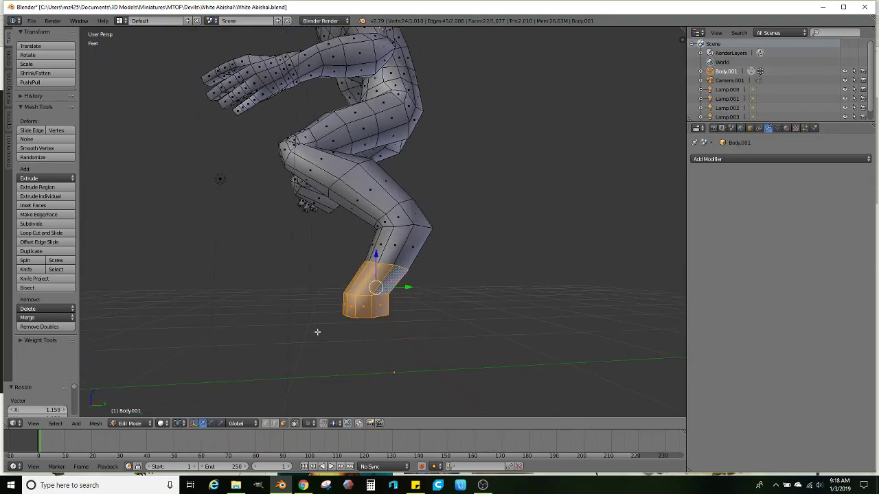
pyautogui.scroll(1, 317, 332)
pyautogui.moveTo(404, 300); pyautogui.dragTo(393, 300)
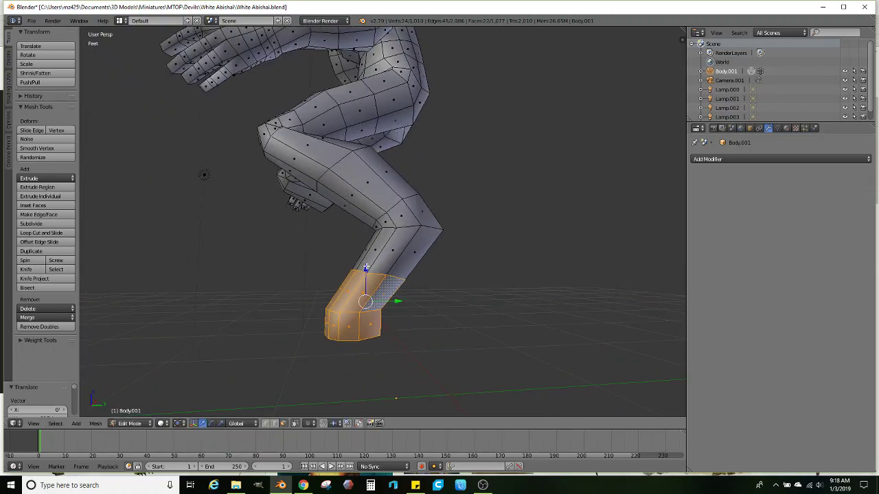
pyautogui.hotkey('ctrl', 'z')
pyautogui.hotkey('ctrl', 'z')
pyautogui.moveTo(340, 289); pyautogui.dragTo(337, 391, button='middle')
pyautogui.click(274, 421)
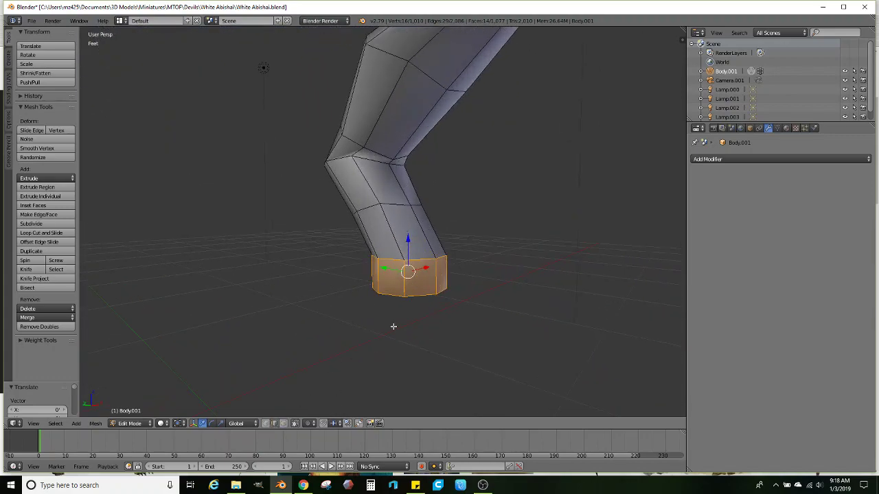
pyautogui.rightClick(380, 280)
pyautogui.moveTo(407, 273)
pyautogui.mouseDown(button='middle')
pyautogui.moveTo(369, 284)
pyautogui.moveTo(363, 302)
pyautogui.moveTo(394, 261)
pyautogui.moveTo(403, 277)
pyautogui.mouseUp(button='middle')
pyautogui.scroll(-4, 366, 285)
pyautogui.scroll(1, 414, 265)
pyautogui.scroll(2, 402, 277)
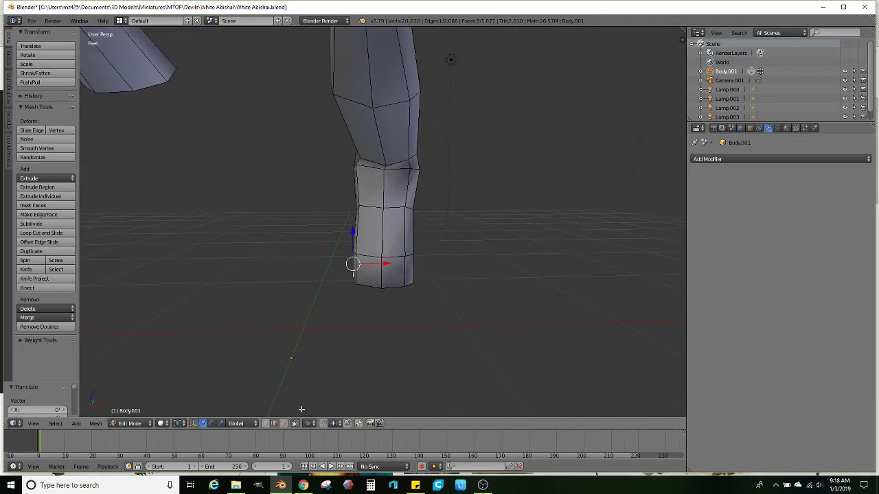
# Select the whole foot block, including its bottom faces, and the two face rings above it on the left leg
pyautogui.click(282, 423)
pyautogui.moveTo(336, 372); pyautogui.dragTo(357, 296, button='middle')
pyautogui.keyDown('alt'); pyautogui.rightClick(418, 237); pyautogui.keyUp('alt')
pyautogui.moveTo(418, 237); pyautogui.dragTo(392, 310, button='middle')
pyautogui.press('z')
pyautogui.moveTo(365, 322)
pyautogui.keyDown('ctrl'); pyautogui.mouseDown()
pyautogui.moveTo(421, 302)
pyautogui.moveTo(348, 272)
pyautogui.mouseUp(); pyautogui.keyUp('ctrl')
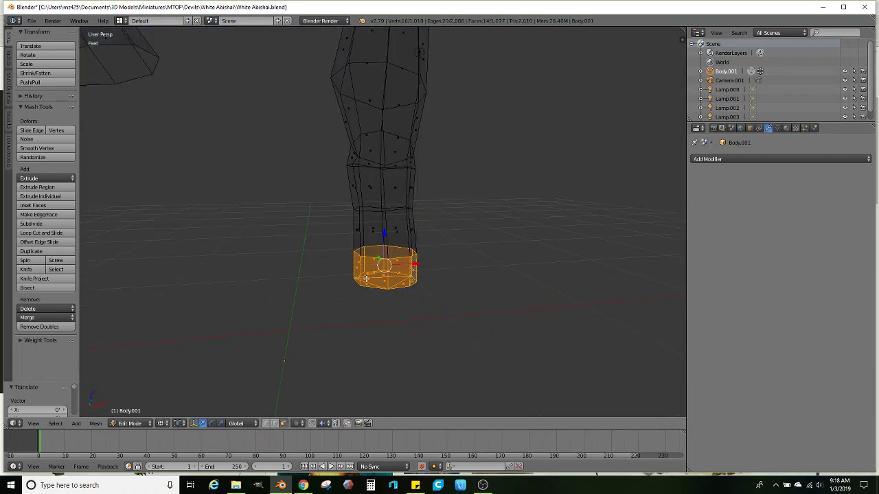
pyautogui.press('z')
pyautogui.keyDown('alt'); pyautogui.keyDown('shift'); pyautogui.rightClick(414, 239); pyautogui.keyUp('shift'); pyautogui.keyUp('alt')
pyautogui.moveTo(414, 239); pyautogui.dragTo(406, 234, button='middle')
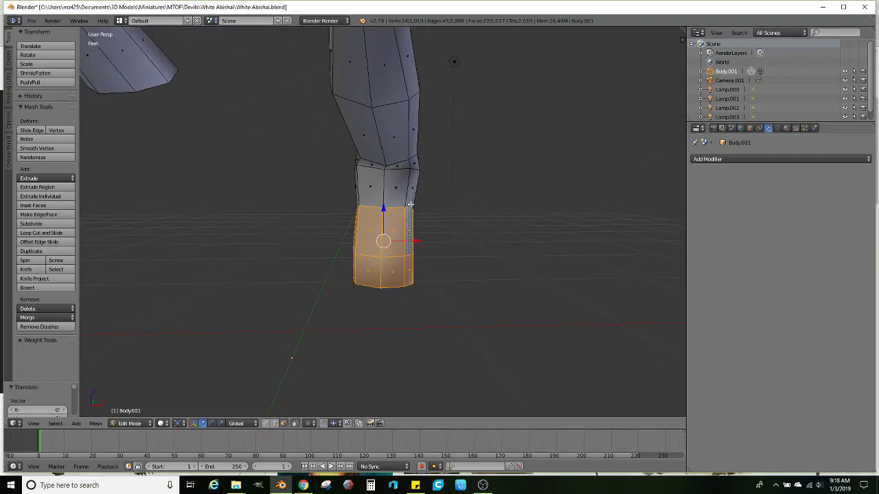
pyautogui.keyDown('alt'); pyautogui.keyDown('shift'); pyautogui.rightClick(413, 198); pyautogui.keyUp('shift'); pyautogui.keyUp('alt')
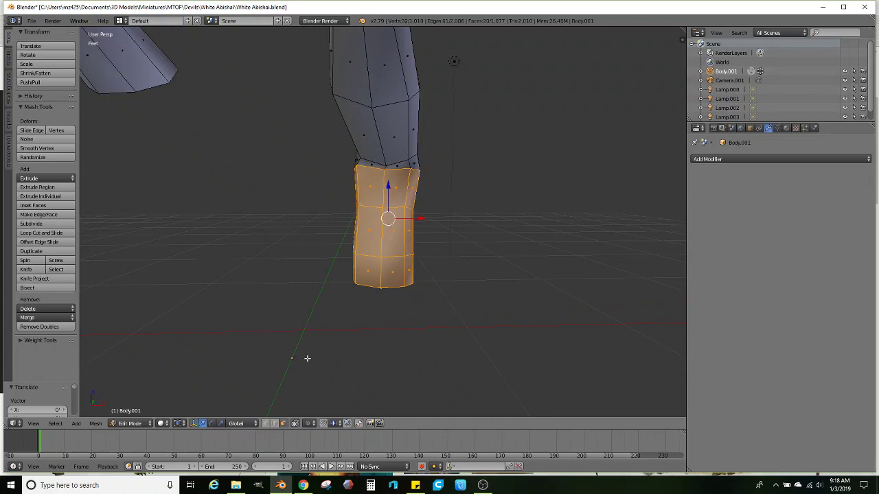
# Rotate the selected lower-leg rings by about 8.47°
pyautogui.click(213, 424)
pyautogui.scroll(1, 374, 270)
pyautogui.moveTo(420, 222)
pyautogui.mouseDown()
pyautogui.moveTo(418, 212)
pyautogui.moveTo(409, 228)
pyautogui.mouseUp()
pyautogui.scroll(-3, 391, 237)
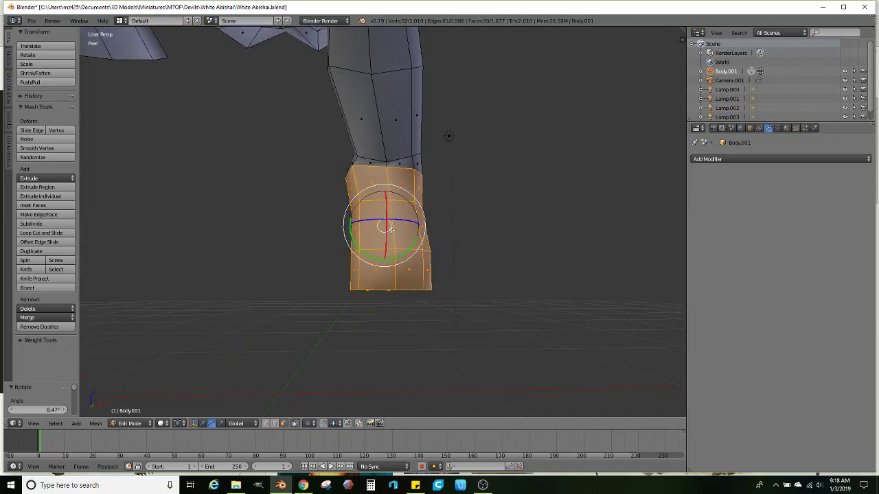
pyautogui.moveTo(392, 237); pyautogui.dragTo(390, 252, button='middle')
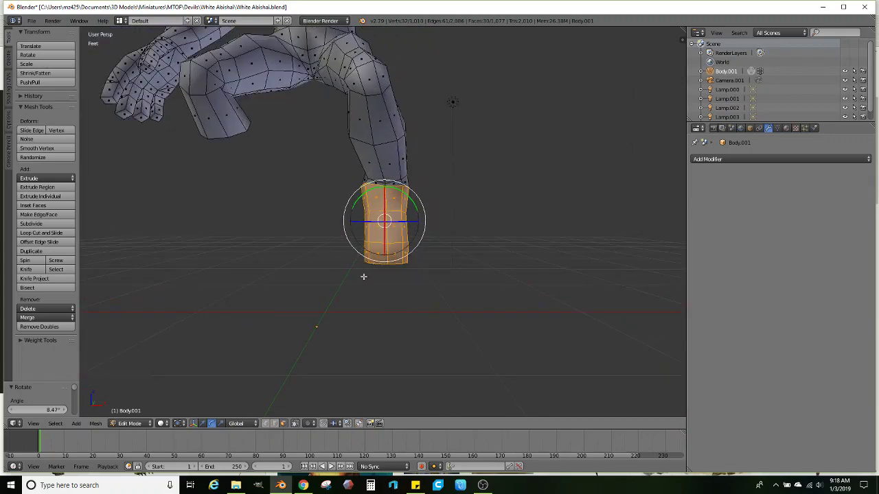
# Shift the foot block and the two rings above it outward along X by about 175 thou
pyautogui.scroll(1, 363, 276)
pyautogui.keyDown('alt'); pyautogui.keyDown('shift'); pyautogui.rightClick(413, 174); pyautogui.keyUp('shift'); pyautogui.keyUp('alt')
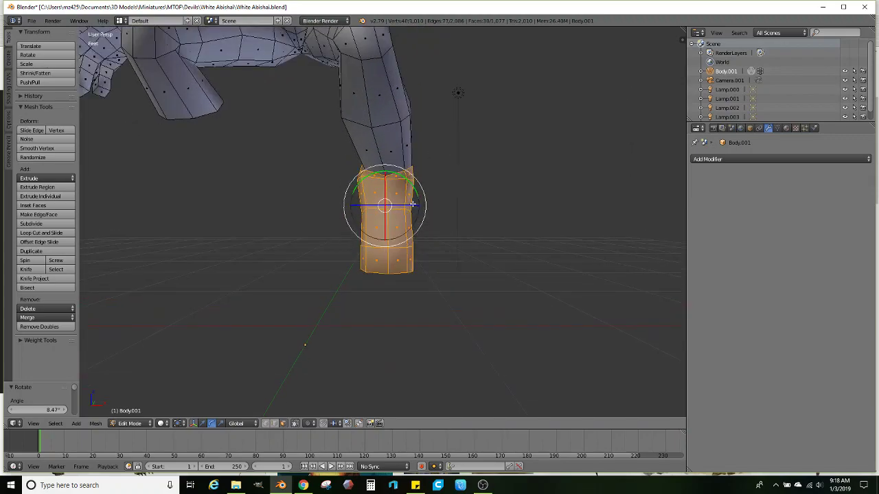
pyautogui.moveTo(414, 205); pyautogui.dragTo(419, 212)
pyautogui.click(203, 423)
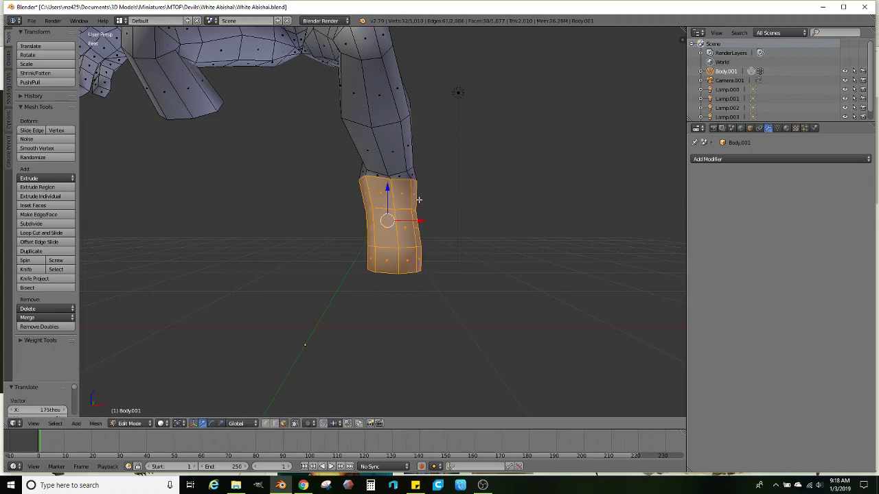
# Reduce the selection to the foot block and shift it outward along X by about 161 thou
pyautogui.press('ctrl+KP_Subtract')
pyautogui.keyDown('alt'); pyautogui.keyDown('shift'); pyautogui.rightClick(418, 224); pyautogui.keyUp('shift'); pyautogui.keyUp('alt')
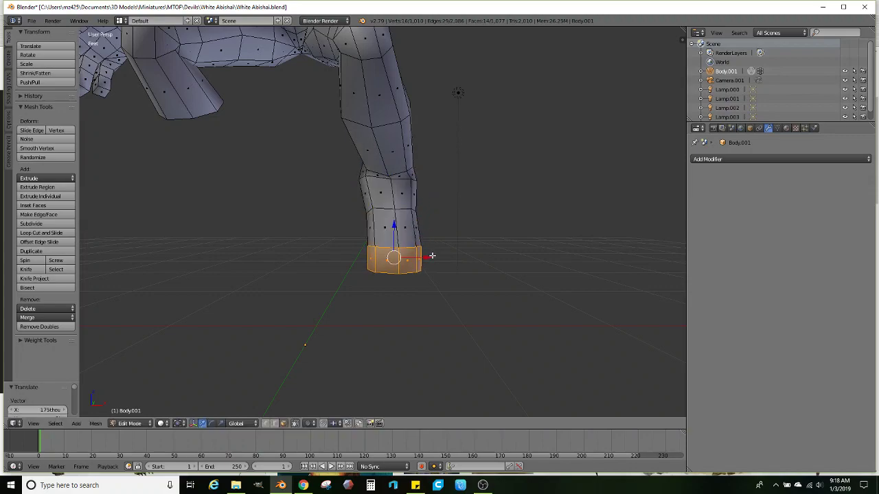
pyautogui.moveTo(427, 255); pyautogui.dragTo(426, 254)
pyautogui.scroll(-3, 424, 253)
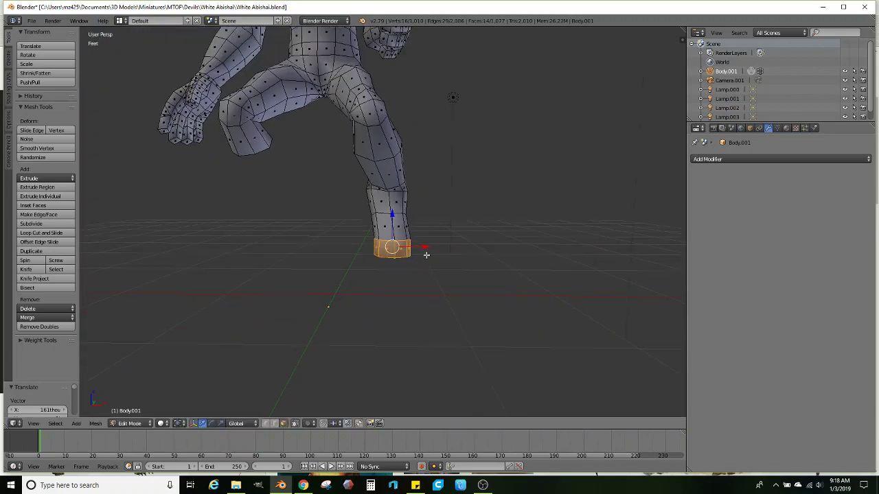
pyautogui.scroll(2, 366, 254)
# Shift the foot block's bottom cap outward along X, scale it to about 1.038 and nudge it back by about 129 thou
pyautogui.press('ctrl+KP_Subtract')
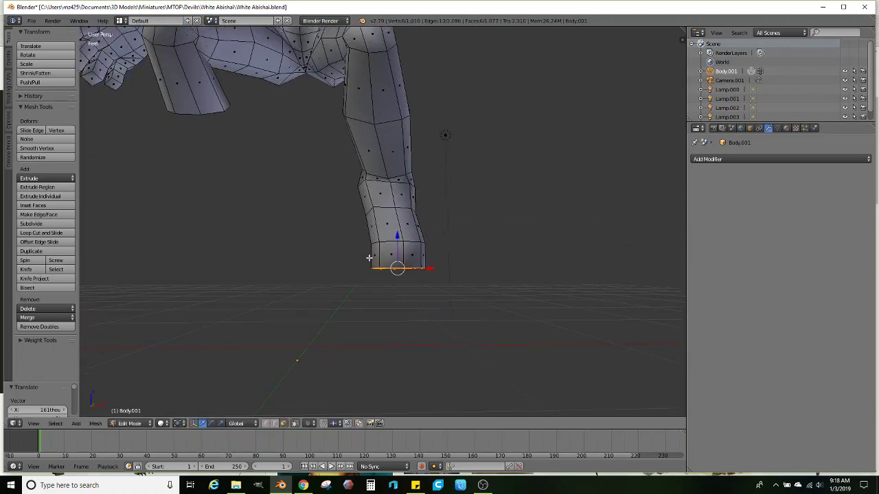
pyautogui.moveTo(429, 266); pyautogui.dragTo(436, 265)
pyautogui.scroll(-2, 445, 239)
pyautogui.moveTo(425, 246); pyautogui.dragTo(473, 263, button='middle')
pyautogui.press('s')
pyautogui.click(482, 263)
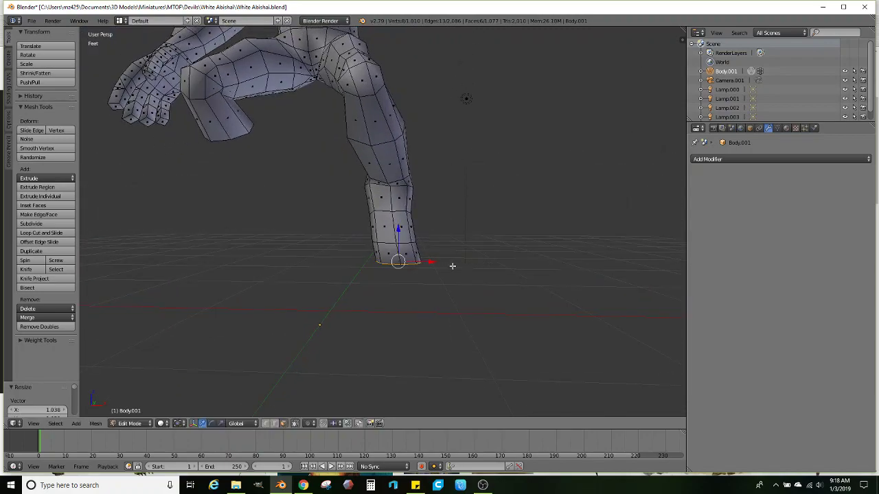
pyautogui.moveTo(440, 261); pyautogui.dragTo(436, 261)
pyautogui.scroll(-3, 437, 257)
pyautogui.moveTo(437, 257); pyautogui.dragTo(446, 237, button='middle')
pyautogui.scroll(2, 434, 247)
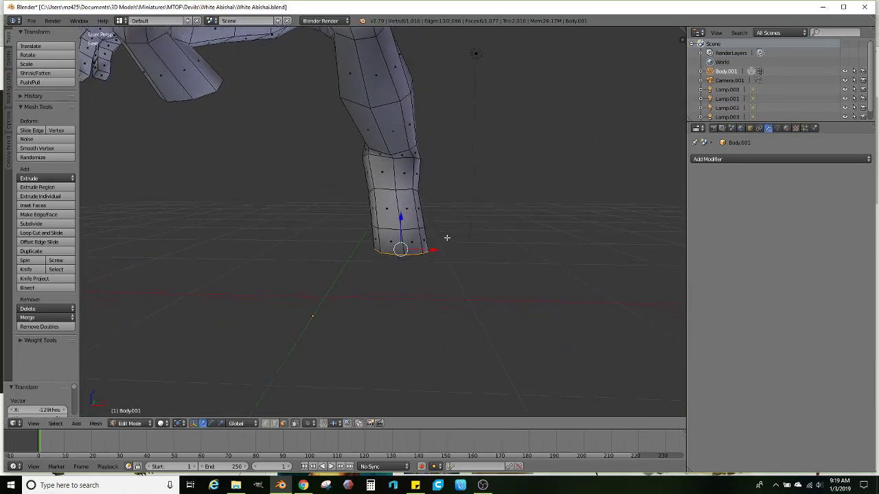
pyautogui.scroll(1, 447, 238)
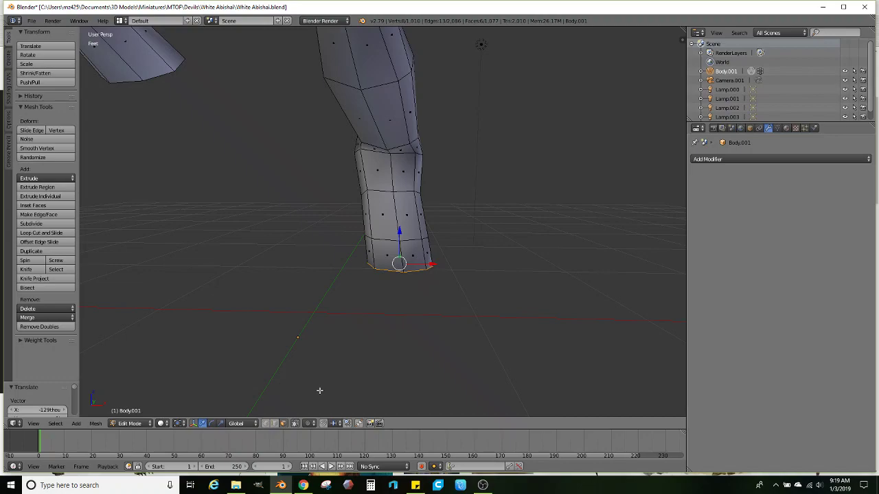
# Select a vertical edge on the inner side of the foot block and move it forward along Y
pyautogui.moveTo(338, 279); pyautogui.dragTo(315, 430, button='middle')
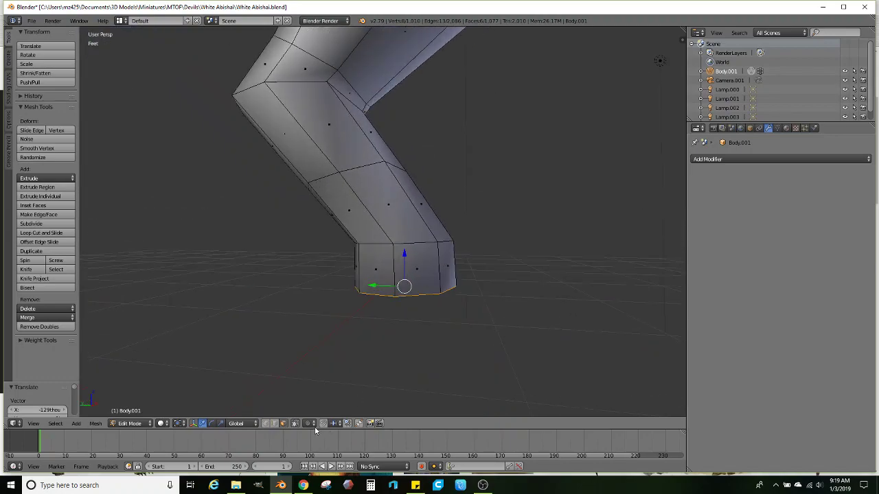
pyautogui.click(275, 425)
pyautogui.rightClick(399, 267)
pyautogui.moveTo(398, 267); pyautogui.dragTo(367, 277, button='middle')
pyautogui.moveTo(367, 275); pyautogui.dragTo(372, 275)
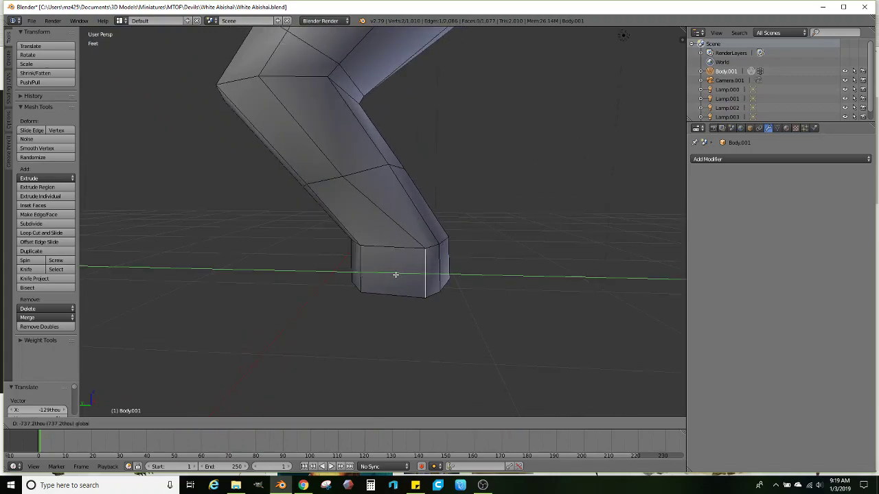
pyautogui.click(371, 274)
# Move the foot block's selected vertical edge about 621 thou along X and fine-tune its position along Y
pyautogui.moveTo(372, 274); pyautogui.dragTo(407, 312, button='middle')
pyautogui.press('g')
pyautogui.press('x')
pyautogui.click(368, 273)
pyautogui.press('g')
pyautogui.press('x')
pyautogui.click(514, 290)
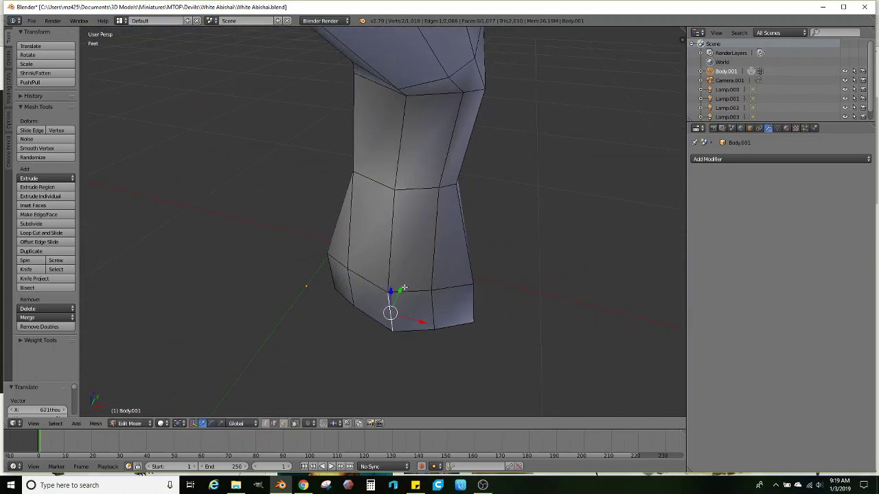
pyautogui.moveTo(402, 289); pyautogui.dragTo(405, 282)
# Select the four front faces of the foot block and extrude them individually into separate toe stubs
pyautogui.moveTo(392, 312); pyautogui.dragTo(353, 320, button='middle')
pyautogui.click(284, 423)
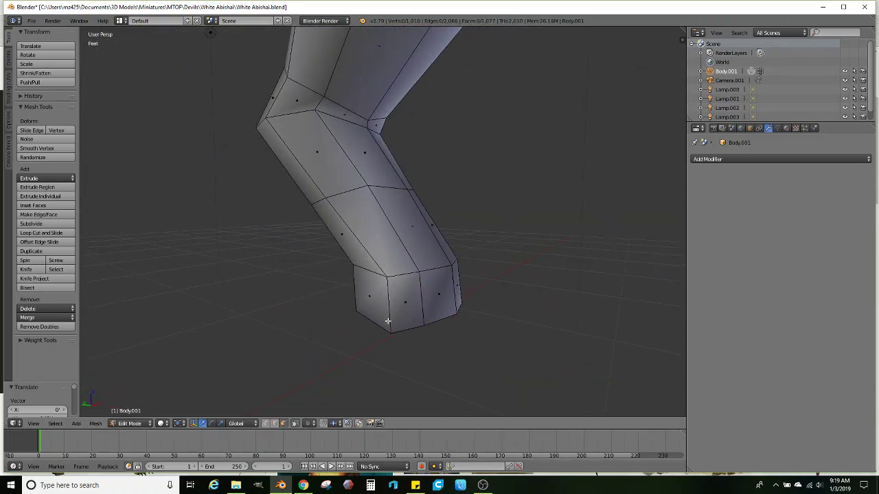
pyautogui.click(406, 307)
pyautogui.moveTo(405, 306); pyautogui.dragTo(355, 341, button='middle')
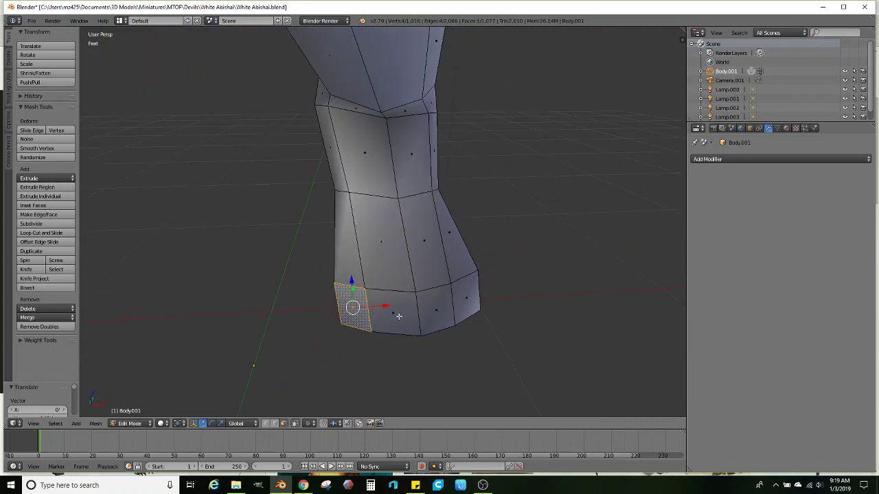
pyautogui.keyDown('shift'); pyautogui.click(351, 309); pyautogui.keyUp('shift')
pyautogui.keyDown('shift'); pyautogui.click(445, 304); pyautogui.keyUp('shift')
pyautogui.keyDown('shift'); pyautogui.click(467, 302); pyautogui.keyUp('shift')
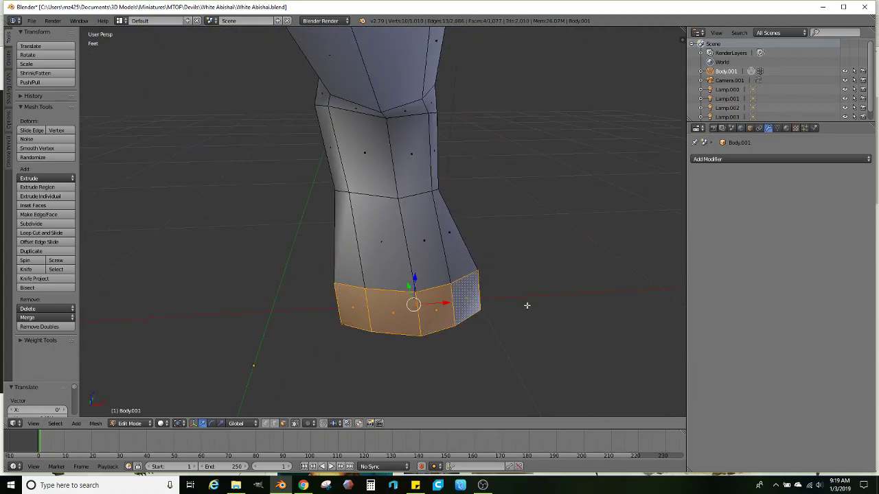
pyautogui.click(69, 197)
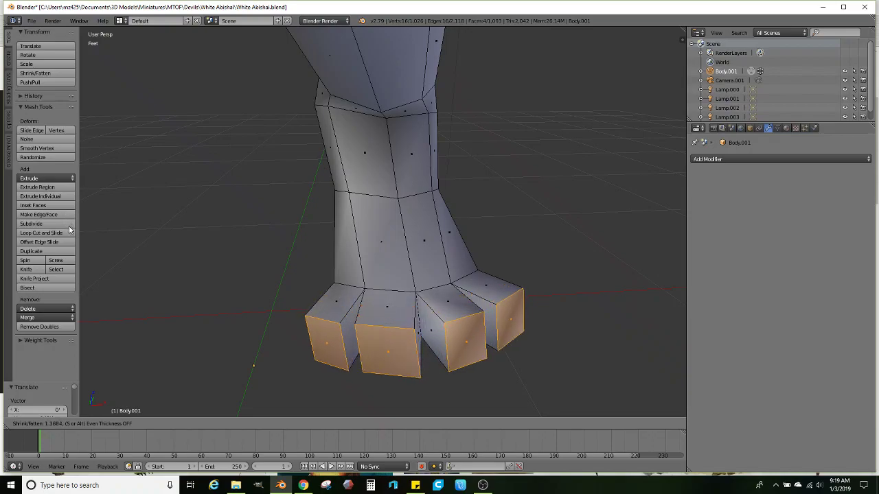
pyautogui.click(68, 230)
# Select the end face of the third toe stub and lower it along Z
pyautogui.moveTo(330, 247); pyautogui.dragTo(475, 218, button='middle')
pyautogui.rightClick(503, 225)
pyautogui.moveTo(487, 191); pyautogui.dragTo(488, 198)
pyautogui.moveTo(488, 197); pyautogui.dragTo(434, 199, button='middle')
pyautogui.moveTo(433, 197); pyautogui.dragTo(429, 206)
pyautogui.click(432, 203)
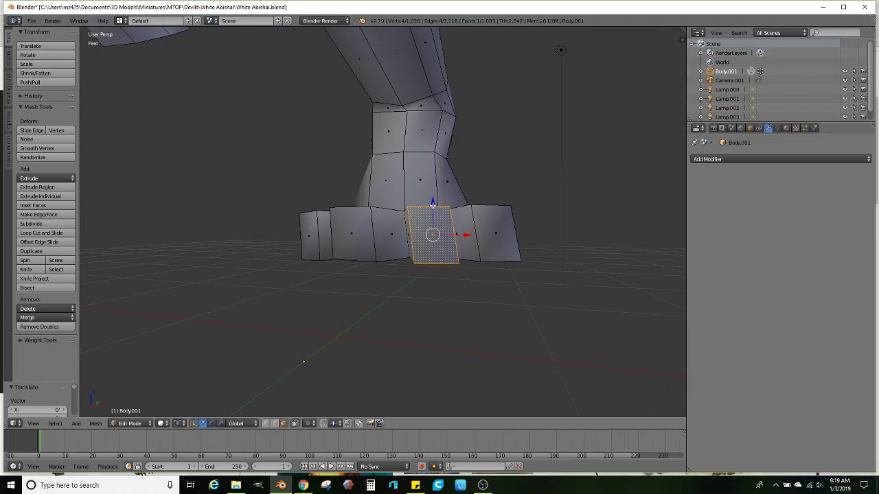
# Scale the outermost toe's end face on the +X side to about 0.841 and nudge it down along Z
pyautogui.rightClick(483, 225)
pyautogui.moveTo(484, 225); pyautogui.dragTo(498, 237, button='middle')
pyautogui.press('s')
pyautogui.click(545, 234)
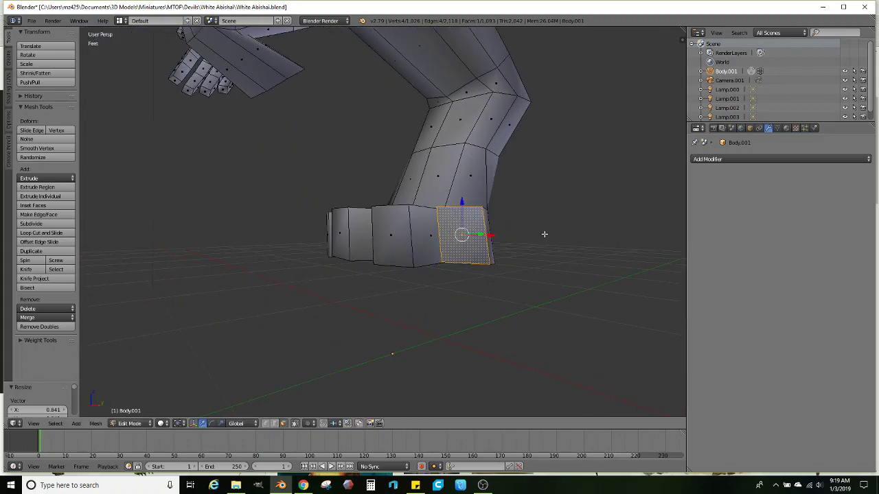
pyautogui.moveTo(460, 199); pyautogui.dragTo(460, 200)
# Scale the innermost toe's end face on the -X side to about 0.897 and nudge it down along Z
pyautogui.moveTo(351, 216); pyautogui.dragTo(423, 214, button='middle')
pyautogui.rightClick(315, 237)
pyautogui.moveTo(315, 236); pyautogui.dragTo(344, 235, button='middle')
pyautogui.press('s')
pyautogui.click(386, 232)
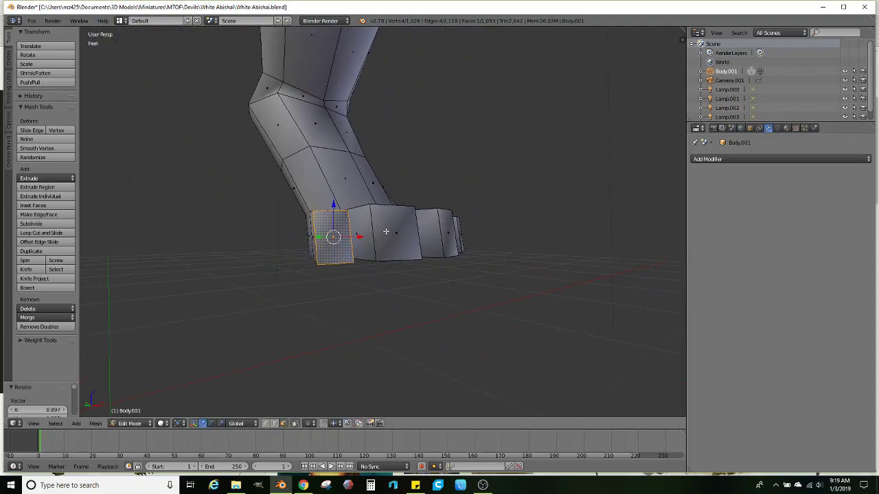
pyautogui.moveTo(336, 203); pyautogui.dragTo(335, 205)
# Move the innermost toe stub away from the other toes by about 228 thou along negative X
pyautogui.moveTo(303, 231); pyautogui.dragTo(328, 243, button='middle')
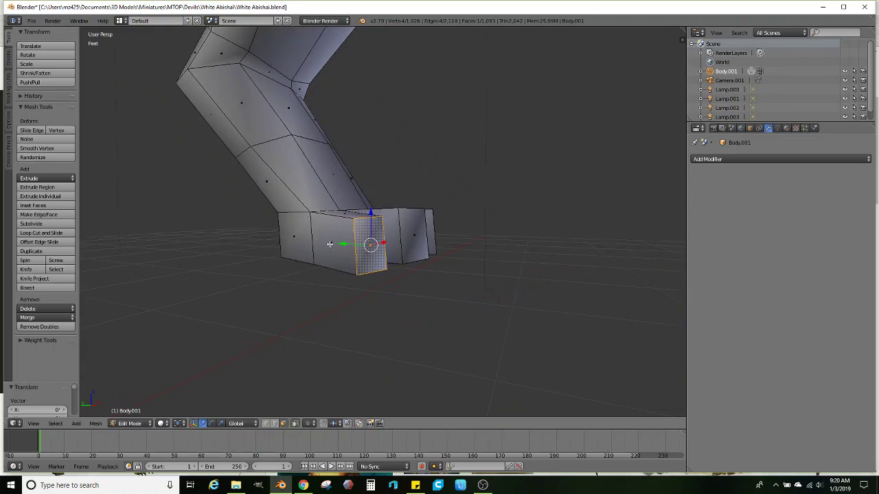
pyautogui.rightClick(328, 243)
pyautogui.moveTo(349, 238); pyautogui.dragTo(321, 239)
pyautogui.moveTo(321, 240); pyautogui.dragTo(383, 247, button='middle')
# Extrude the innermost toe's end face forward and scale it to about 1.197 to form a knuckle
pyautogui.rightClick(361, 218)
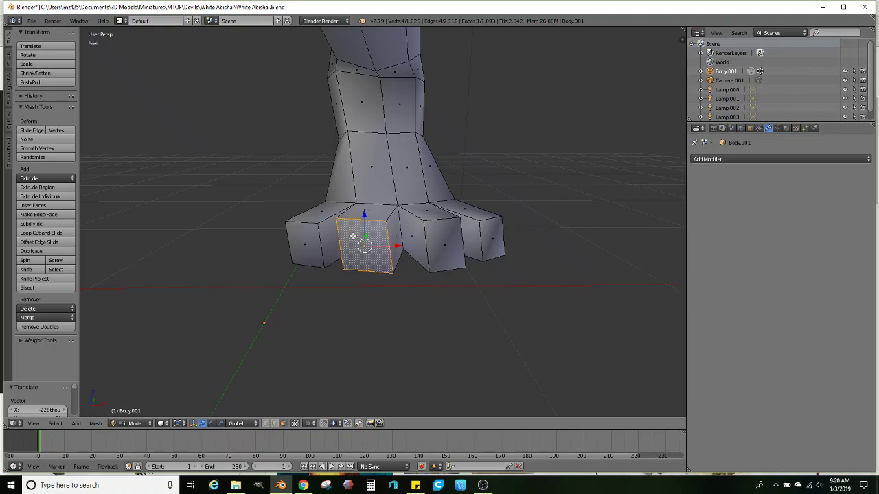
pyautogui.moveTo(353, 236); pyautogui.dragTo(435, 244, button='middle')
pyautogui.rightClick(388, 245)
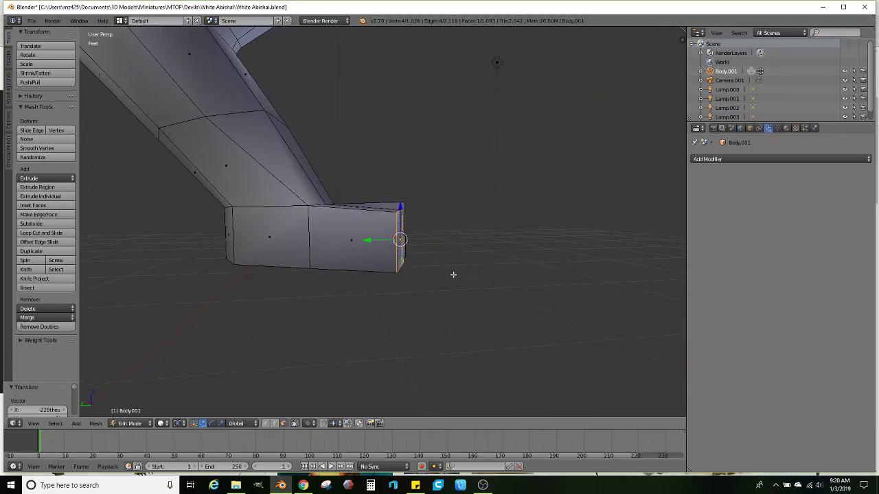
pyautogui.press('e')
pyautogui.click(508, 284)
pyautogui.press('s')
pyautogui.click(532, 280)
# Extrude a second segment from the innermost toe's end and taper it to about 0.791
pyautogui.press('e')
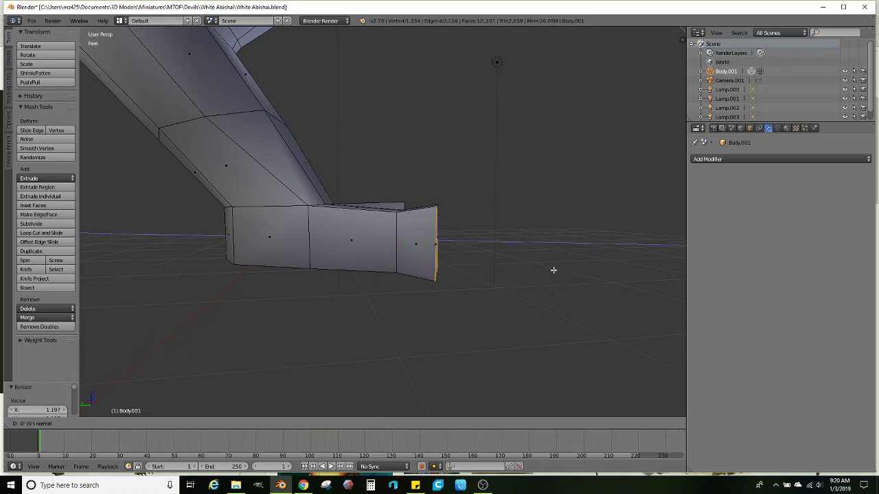
pyautogui.click(592, 274)
pyautogui.press('s')
pyautogui.click(571, 274)
pyautogui.moveTo(572, 274); pyautogui.dragTo(569, 255, button='middle')
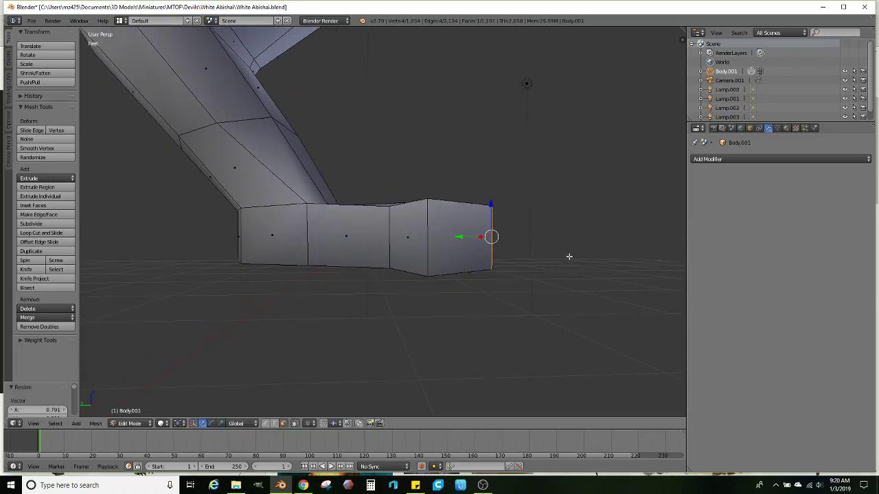
# Tilt the innermost toe's end face downward, then extrude a tapered tip and lower it
pyautogui.press('r')
pyautogui.click(572, 263)
pyautogui.click(627, 266)
pyautogui.press('s')
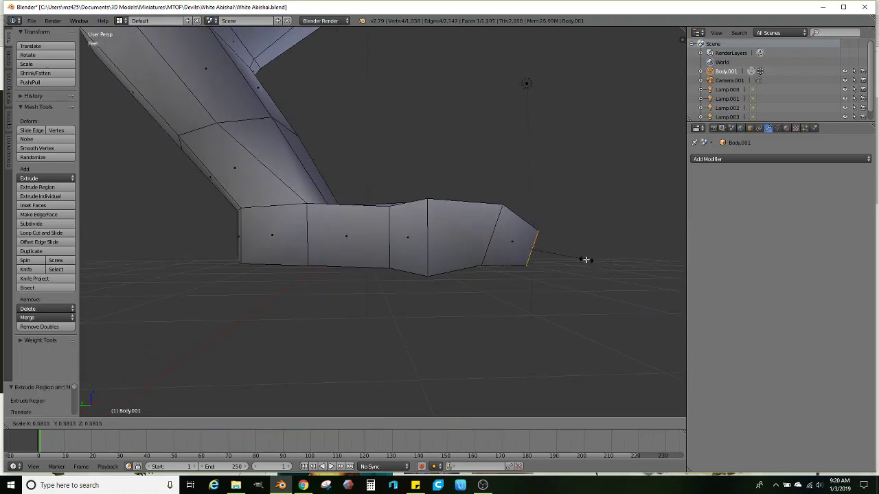
pyautogui.click(583, 261)
pyautogui.press('g')
pyautogui.click(596, 287)
pyautogui.moveTo(596, 287); pyautogui.dragTo(486, 310, button='middle')
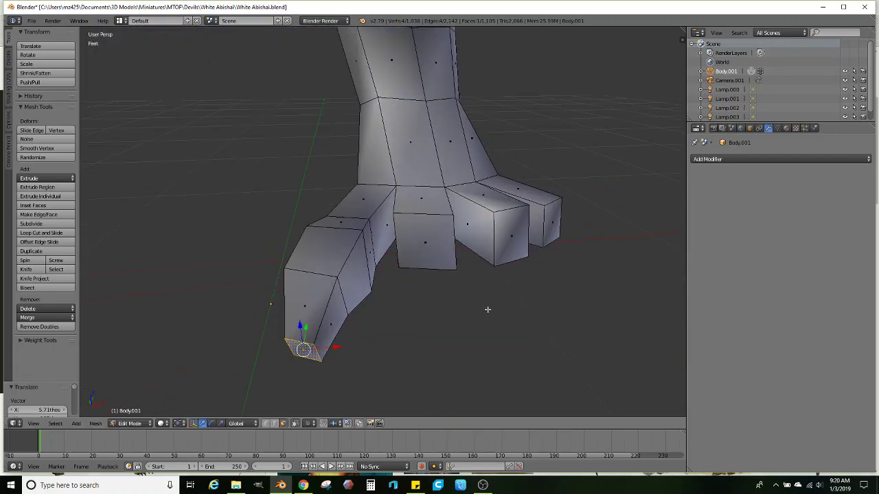
# Extrude two segments from the second toe's end face and scale the front end to about 0.719
pyautogui.rightClick(428, 260)
pyautogui.moveTo(428, 261); pyautogui.dragTo(348, 252, button='middle')
pyautogui.scroll(2, 349, 252)
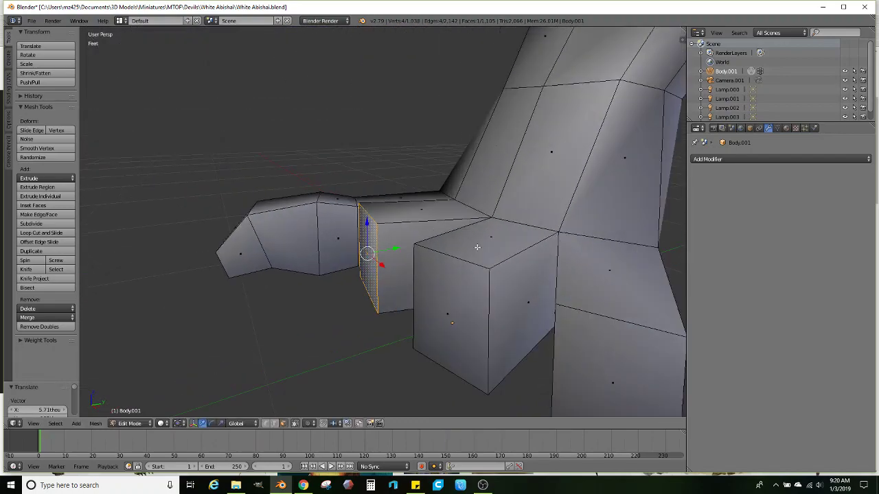
pyautogui.press('e')
pyautogui.click(464, 250)
pyautogui.moveTo(464, 250); pyautogui.dragTo(449, 241, button='middle')
pyautogui.press('e')
pyautogui.click(394, 246)
pyautogui.press('s')
pyautogui.click(395, 240)
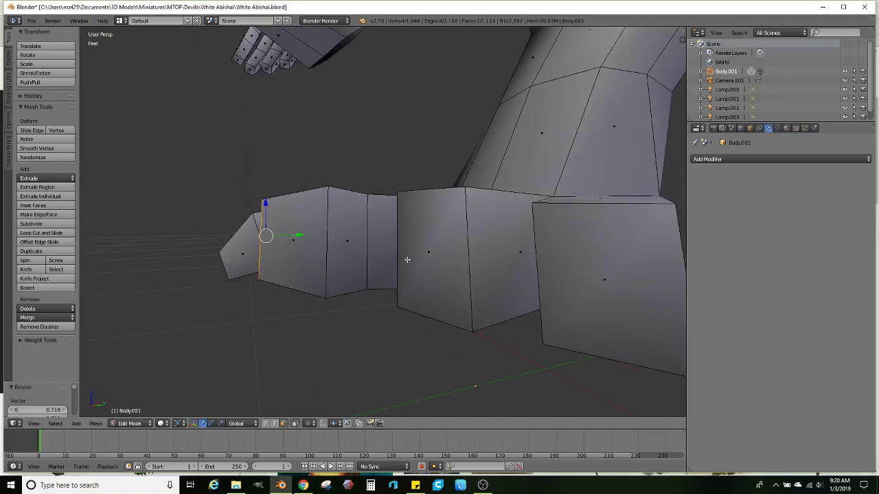
# Tilt the second toe's end face downward and extrude a tip scaled to about 0.474
pyautogui.press('r')
pyautogui.click(379, 199)
pyautogui.press('e')
pyautogui.click(370, 213)
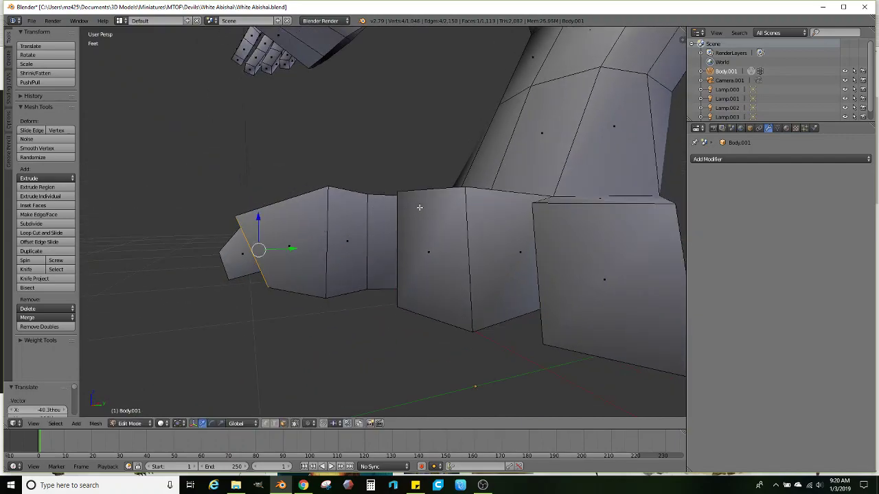
pyautogui.press('s')
pyautogui.click(276, 268)
# Extrude the third toe's end face forward and scale it to about 1.196 as a knuckle
pyautogui.rightClick(428, 252)
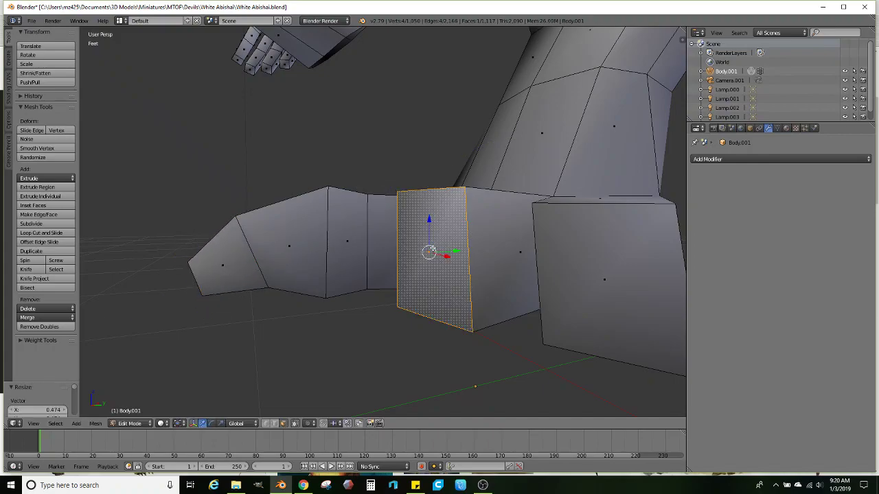
pyautogui.moveTo(455, 255); pyautogui.dragTo(506, 273, button='middle')
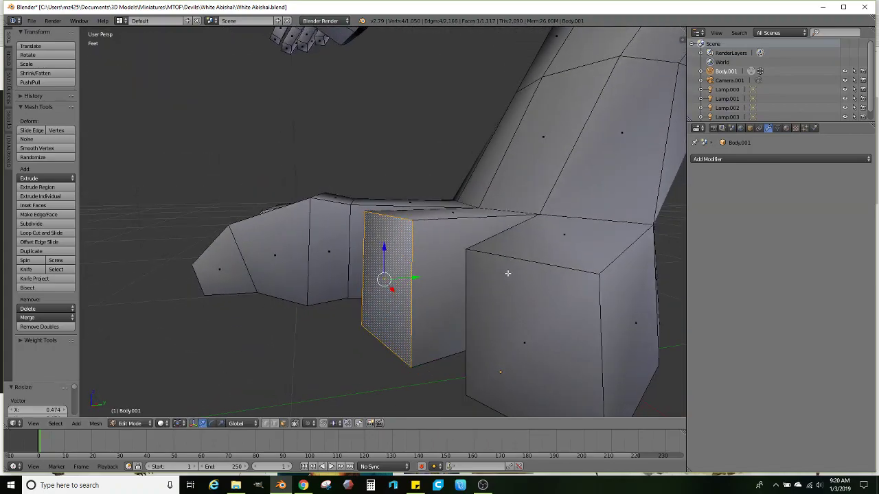
pyautogui.press('e')
pyautogui.click(450, 274)
pyautogui.press('s')
pyautogui.click(473, 274)
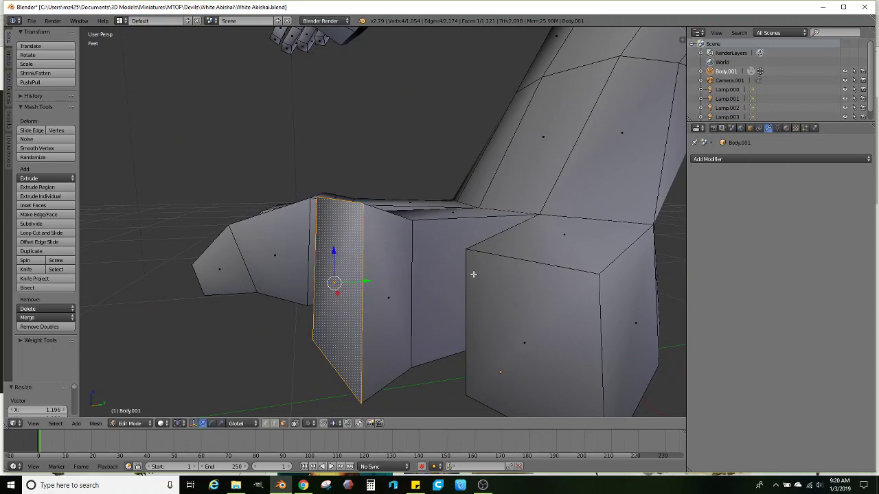
# Extrude a second segment from the third toe's end and taper it to about 0.621
pyautogui.scroll(-5, 467, 273)
pyautogui.scroll(3, 427, 273)
pyautogui.press('e')
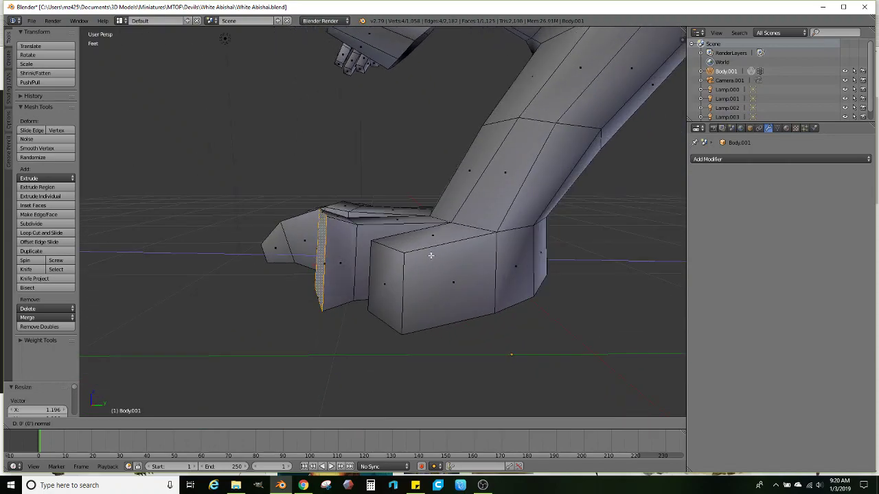
pyautogui.click(401, 255)
pyautogui.press('s')
pyautogui.click(345, 255)
# Rotate the third toe's end face to slope downward and move it lower
pyautogui.moveTo(346, 255); pyautogui.dragTo(351, 238, button='middle')
pyautogui.press('r')
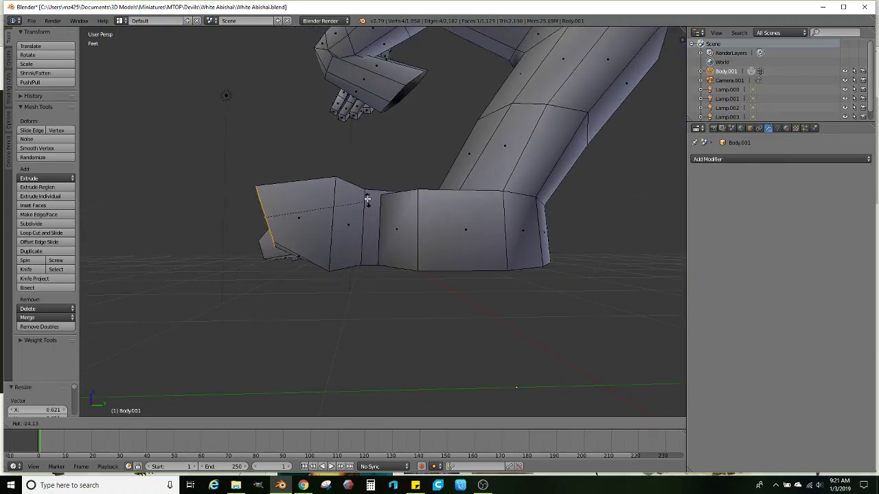
pyautogui.click(365, 204)
pyautogui.press('g')
pyautogui.click(358, 225)
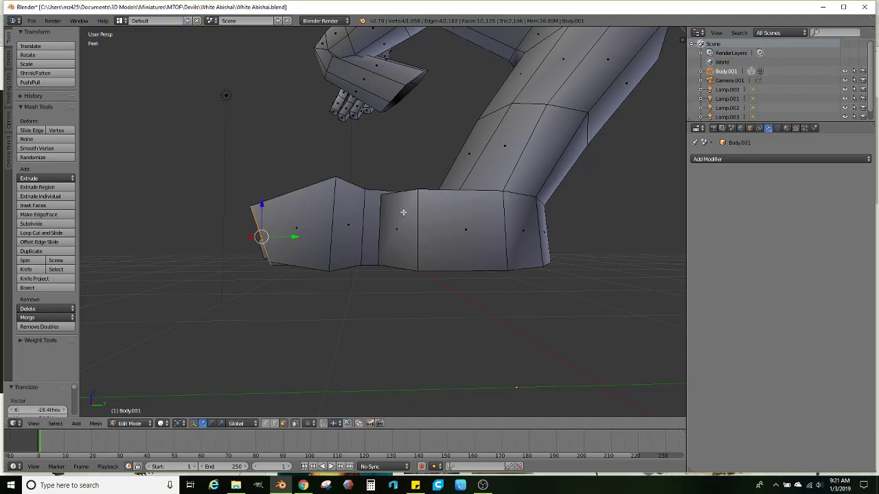
# Extrude the third toe's tip, scale it to about 0.402 and move it down toward the ground
pyautogui.press('e')
pyautogui.click(345, 228)
pyautogui.press('s')
pyautogui.click(274, 240)
pyautogui.press('g')
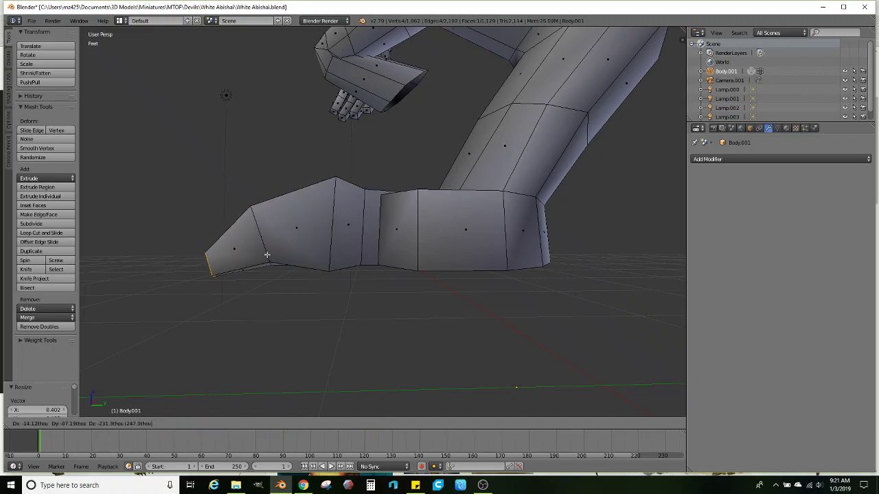
pyautogui.click(269, 254)
# Select the outermost toe's end face and move it about 252 thou along negative X
pyautogui.rightClick(392, 229)
pyautogui.moveTo(392, 229); pyautogui.dragTo(487, 286, button='middle')
pyautogui.press('g')
pyautogui.click(326, 279)
# Nudge the two inner side faces of the third toe's knuckle slightly along negative X
pyautogui.moveTo(481, 244); pyautogui.dragTo(463, 274, button='middle')
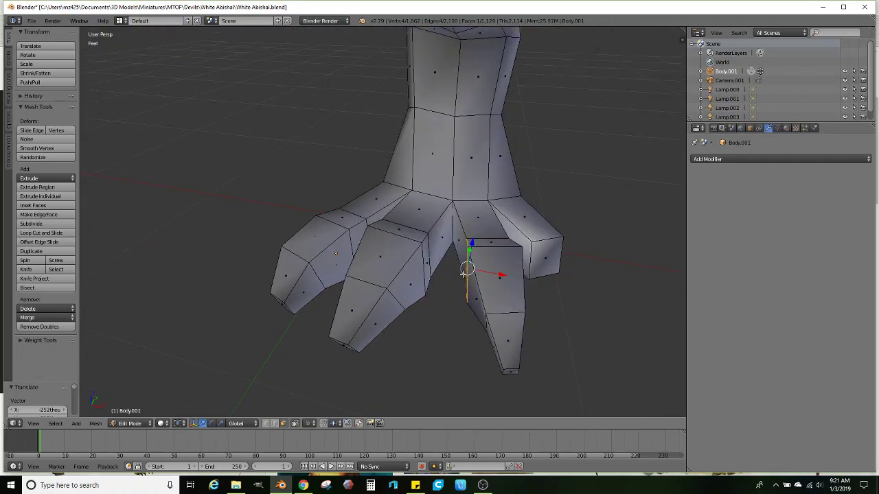
pyautogui.moveTo(477, 303); pyautogui.dragTo(498, 286, button='middle')
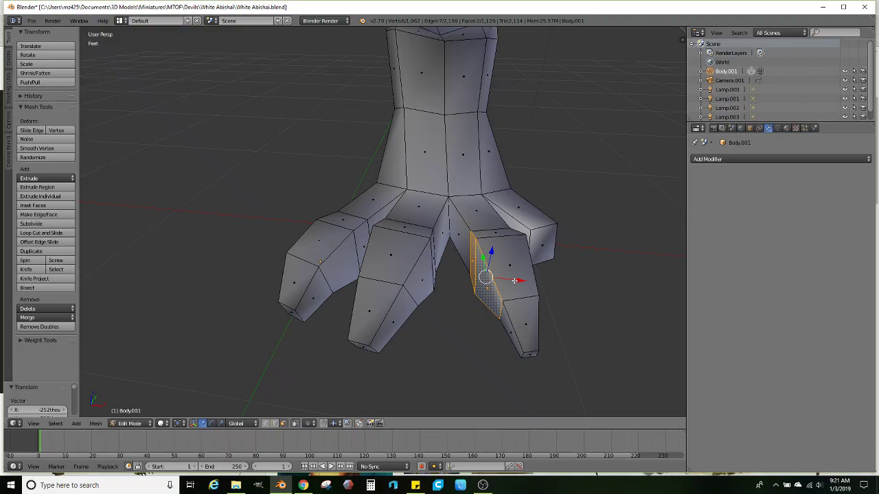
pyautogui.moveTo(514, 280); pyautogui.dragTo(509, 281)
# Extrude the outermost toe's end face forward and enlarge it to form a knuckle
pyautogui.moveTo(510, 282); pyautogui.dragTo(459, 257, button='middle')
pyautogui.press('e')
pyautogui.click(461, 261)
pyautogui.press('s')
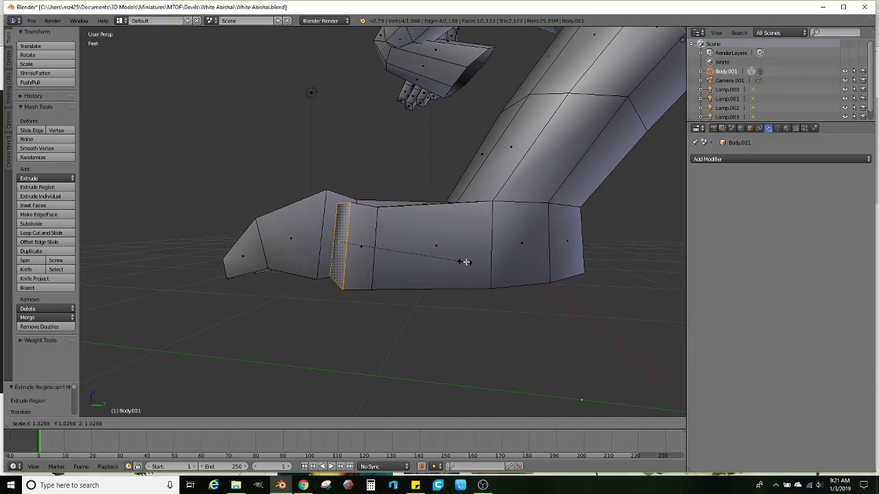
pyautogui.click(479, 262)
pyautogui.moveTo(407, 251); pyautogui.dragTo(414, 279, button='middle')
# Extrude a second segment from the outermost toe's end, scale it down and reposition it
pyautogui.press('e')
pyautogui.click(432, 284)
pyautogui.press('s')
pyautogui.click(410, 285)
pyautogui.press('g')
pyautogui.click(391, 290)
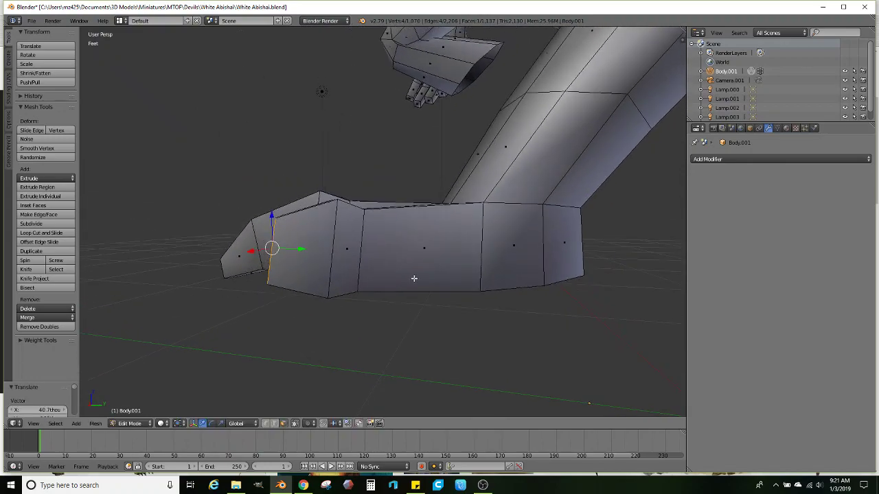
# Rotate the outermost toe's end face to slope downward and shift it lower
pyautogui.press('r')
pyautogui.click(390, 232)
pyautogui.press('g')
pyautogui.click(390, 244)
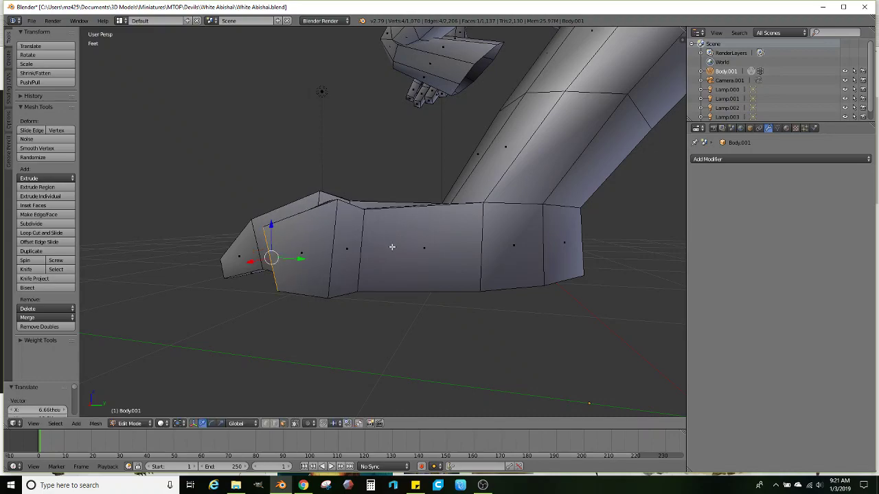
# Extrude the outermost toe's tip, scale it down and move it toward the ground
pyautogui.press('e')
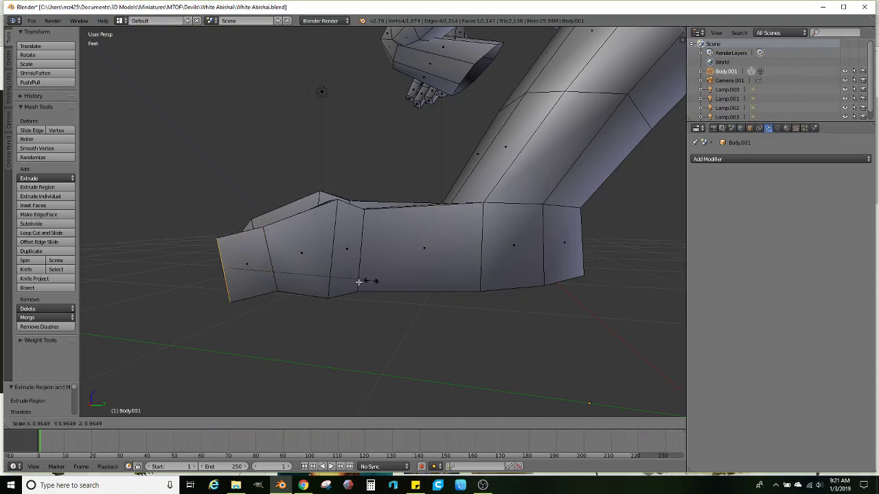
pyautogui.click(298, 273)
pyautogui.press('g')
pyautogui.click(296, 287)
pyautogui.moveTo(298, 287); pyautogui.dragTo(446, 313, button='middle')
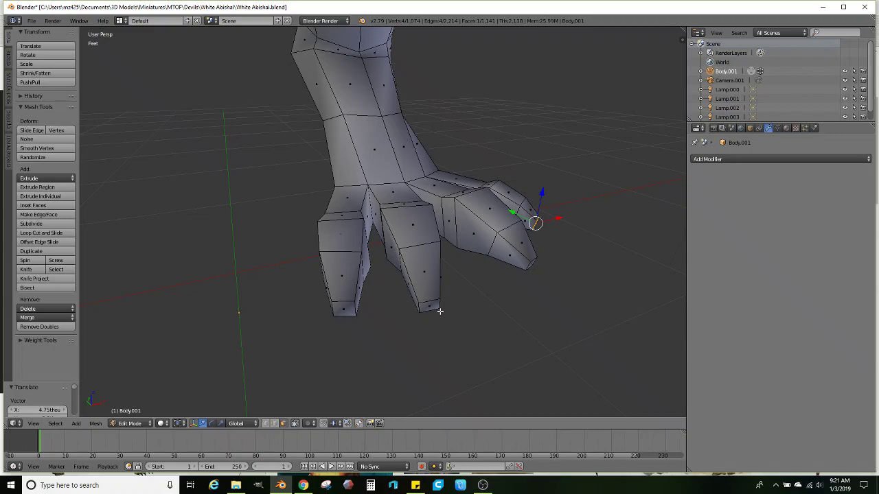
# Select the four faces around the back of the foot, extrude them as a heel and scale them down
pyautogui.moveTo(352, 210); pyautogui.dragTo(455, 258, button='middle')
pyautogui.keyDown('ctrl'); pyautogui.click(264, 251); pyautogui.keyUp('ctrl')
pyautogui.press('e')
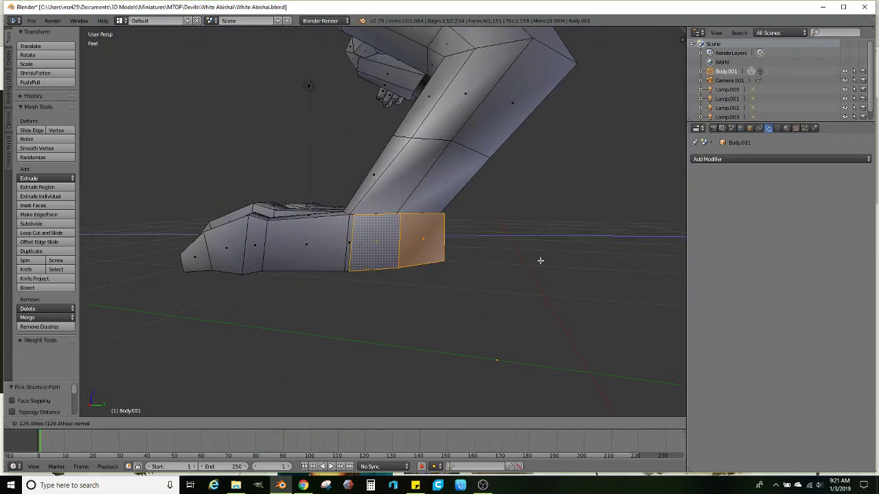
pyautogui.click(545, 262)
pyautogui.press('s')
pyautogui.click(516, 261)
# Move the extruded heel faces vertically along Z
pyautogui.moveTo(516, 260); pyautogui.dragTo(361, 238, button='middle')
pyautogui.press('g')
pyautogui.press('z')
pyautogui.click(430, 195)
# Add a loop cut around the lower shin just above the foot and slide it into place
pyautogui.scroll(-8, 473, 221)
pyautogui.scroll(8, 331, 241)
pyautogui.scroll(2, 351, 244)
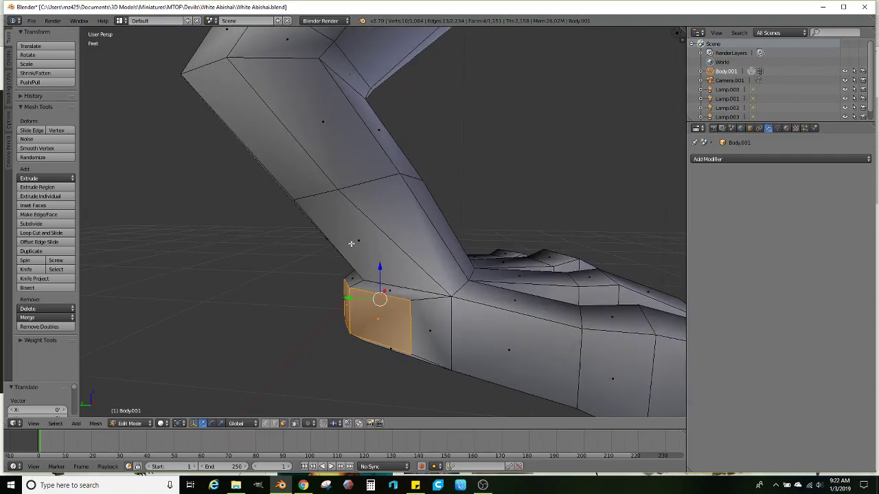
pyautogui.click(67, 235)
pyautogui.click(342, 237)
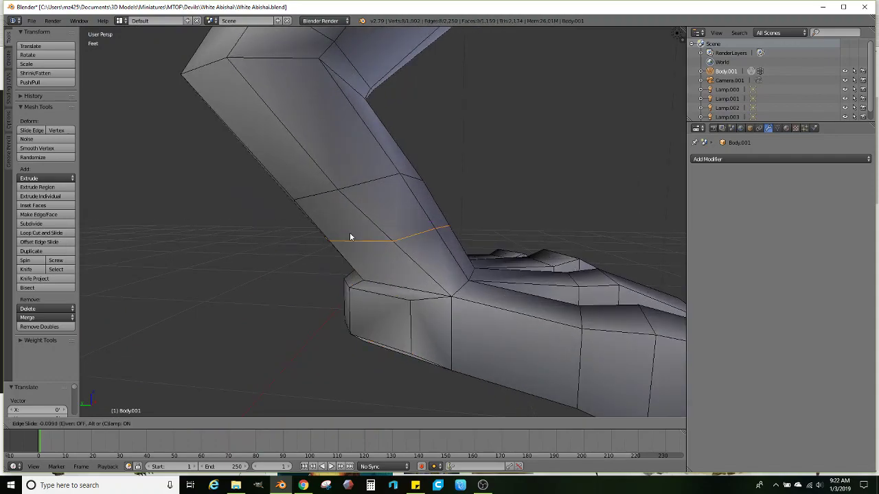
pyautogui.click(351, 231)
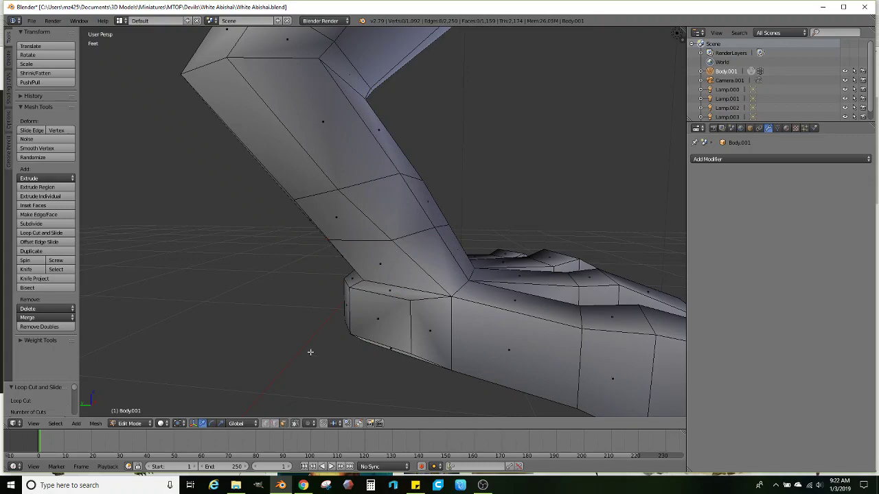
# Try to move the face on the inner side of the left ankle along Z
pyautogui.rightClick(342, 227)
pyautogui.press('g')
pyautogui.press('y')
pyautogui.press('z')
pyautogui.click(344, 224)
pyautogui.hotkey('ctrl', 'z')
# Extrude the left ankle's inner face outward, scale it to about 0.77, and extrude it a second time
pyautogui.moveTo(402, 223); pyautogui.dragTo(384, 217, button='middle')
pyautogui.press('e')
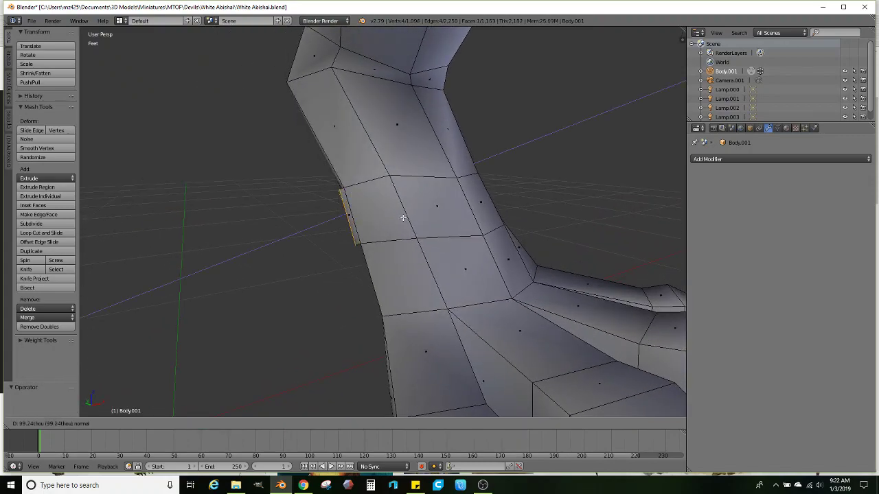
pyautogui.click(371, 225)
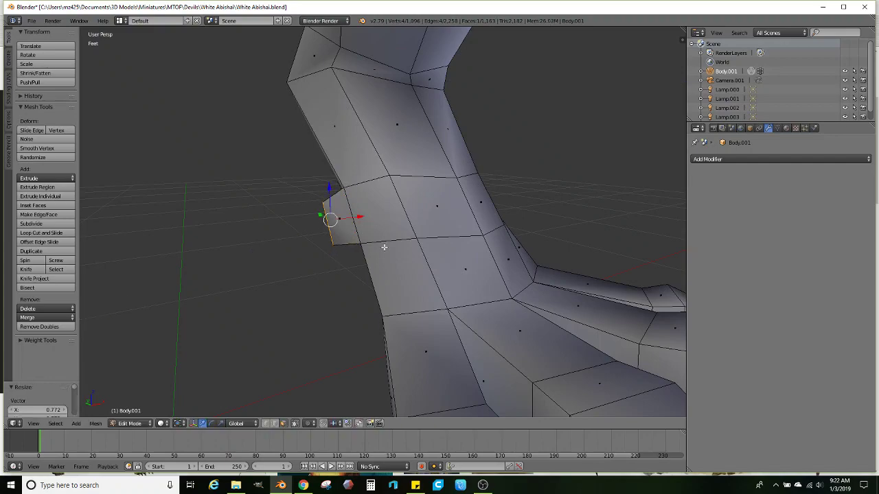
pyautogui.press('e')
pyautogui.click(370, 221)
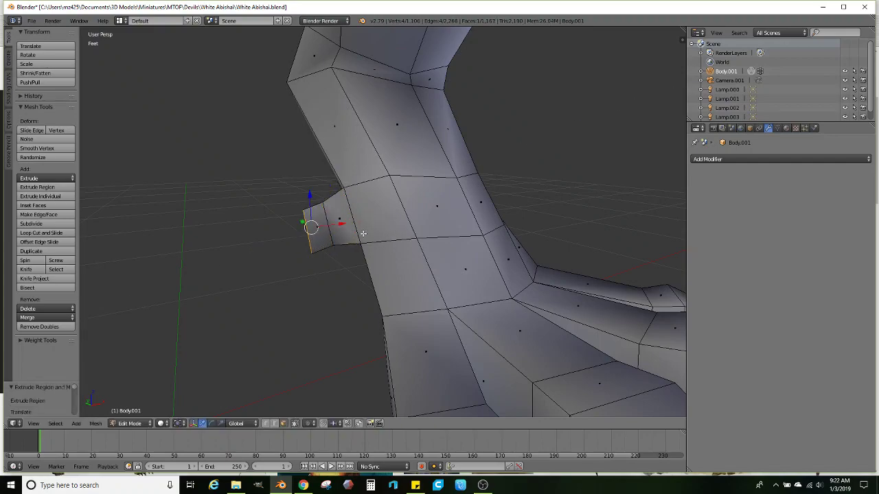
# Rotate the end face of the ankle spur, scale it to about 0.62 and move it lower
pyautogui.press('r')
pyautogui.click(339, 223)
pyautogui.press('s')
pyautogui.click(342, 225)
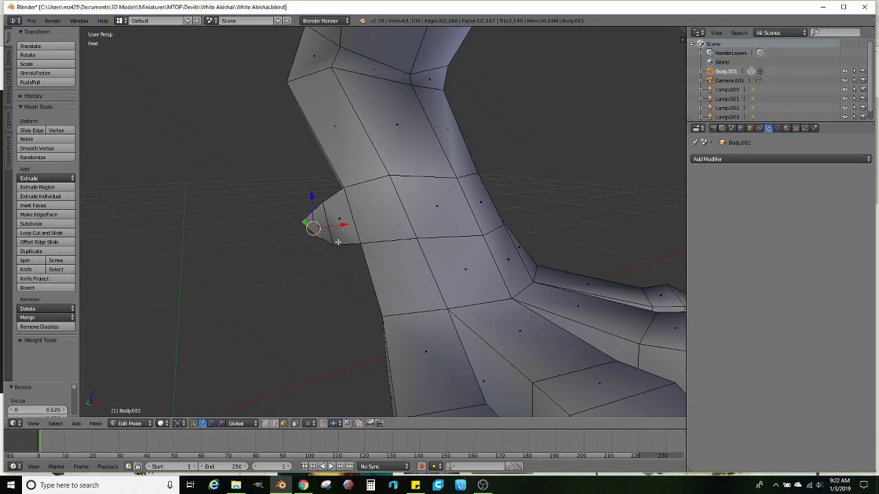
pyautogui.press('g')
pyautogui.click(337, 249)
# Reposition the upper edges of the ankle spur and rotate its top edge by about 6.3 degrees
pyautogui.moveTo(337, 249); pyautogui.dragTo(421, 214, button='middle')
pyautogui.moveTo(371, 225); pyautogui.dragTo(343, 256, button='middle')
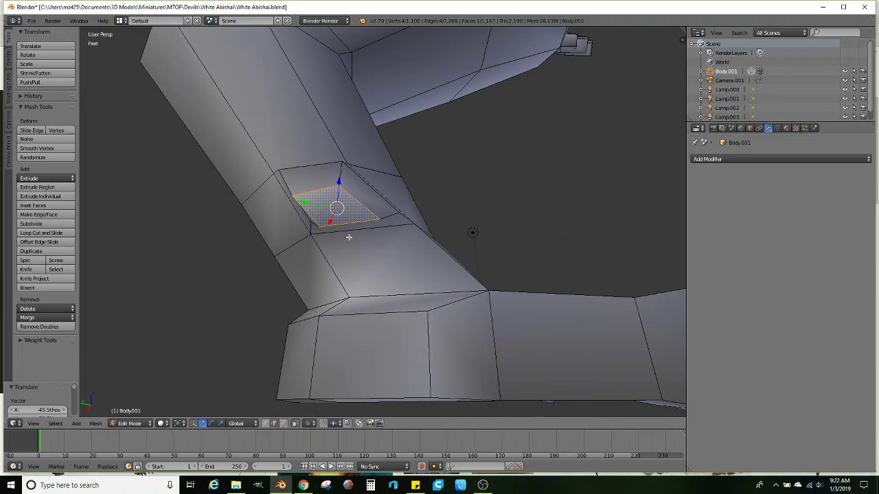
pyautogui.rightClick(341, 173)
pyautogui.moveTo(354, 179); pyautogui.dragTo(359, 172, button='middle')
pyautogui.press('g')
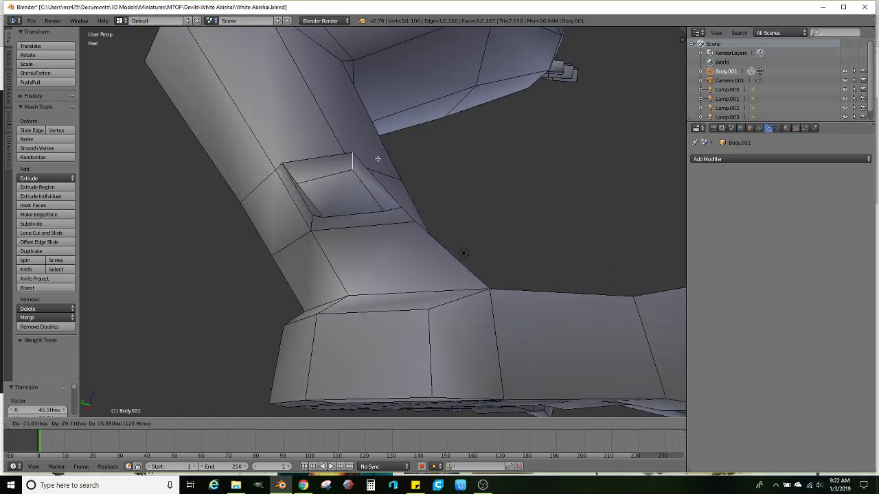
pyautogui.click(372, 160)
pyautogui.press('g')
pyautogui.click(385, 171)
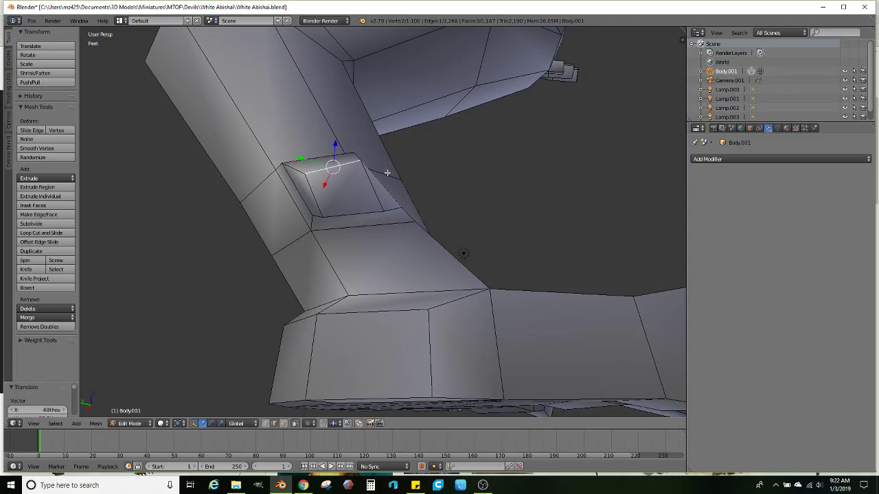
pyautogui.press('r')
pyautogui.click(415, 189)
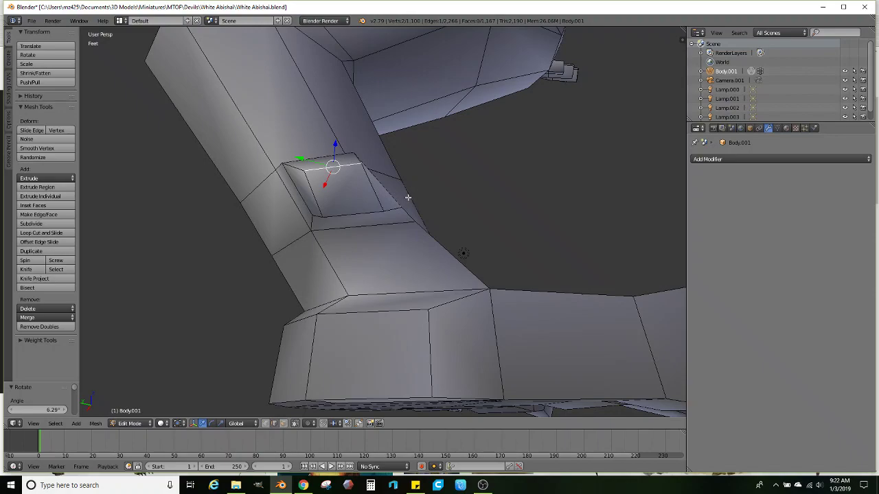
# Extrude the spur's end face downward as a claw tip, rotating and moving it into place
pyautogui.click(283, 424)
pyautogui.rightClick(341, 208)
pyautogui.moveTo(356, 208); pyautogui.dragTo(370, 238, button='middle')
pyautogui.press('e')
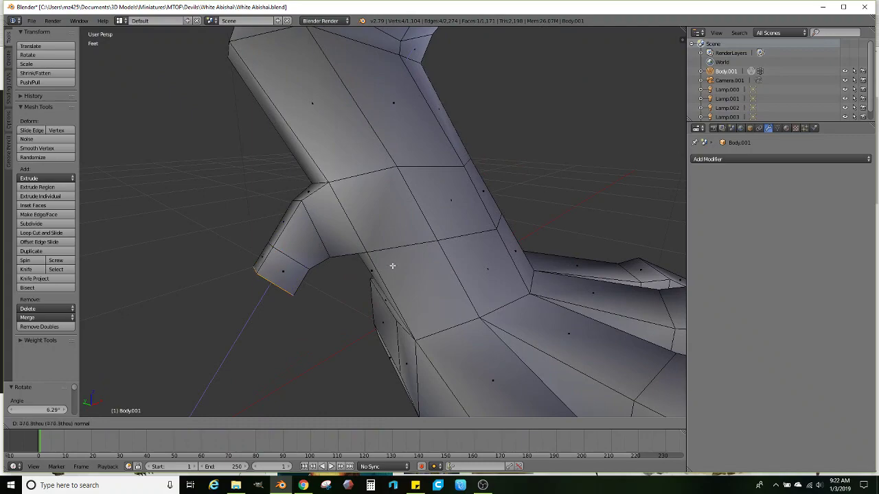
pyautogui.click(324, 267)
pyautogui.moveTo(324, 268); pyautogui.dragTo(389, 245, button='middle')
pyautogui.press('r')
pyautogui.click(303, 229)
pyautogui.press('g')
pyautogui.click(320, 255)
# Select the faces of the whole upper body: head, torso down to the waist and both arms
pyautogui.scroll(-3, 315, 255)
pyautogui.moveTo(348, 220); pyautogui.dragTo(386, 255, button='middle')
pyautogui.scroll(1, 348, 201)
pyautogui.scroll(1, 371, 250)
pyautogui.scroll(1, 368, 237)
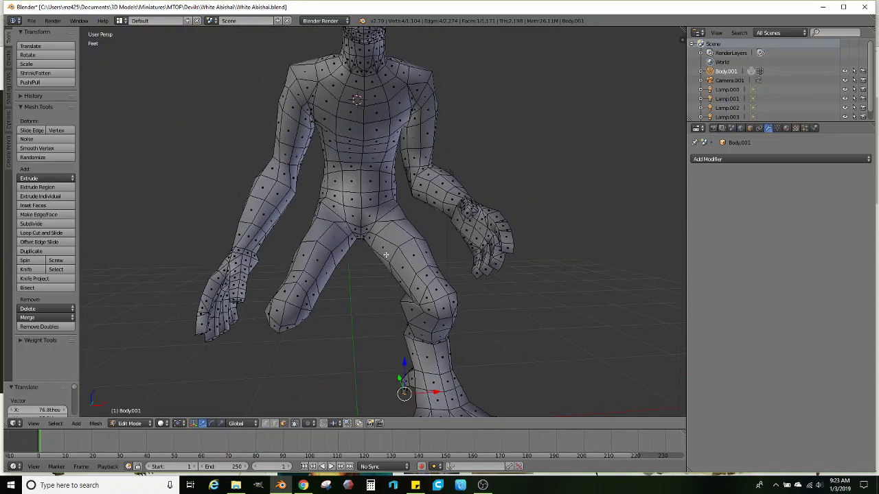
pyautogui.moveTo(461, 239); pyautogui.dragTo(473, 226, button='middle')
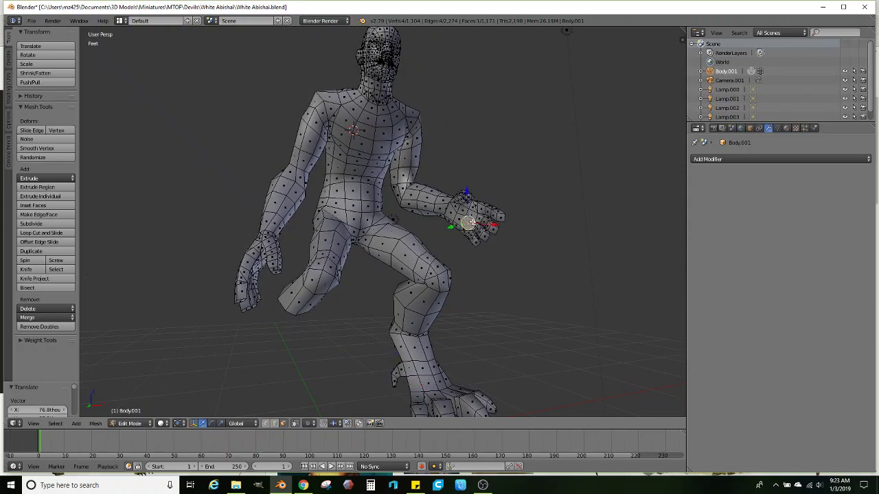
pyautogui.press('z')
pyautogui.keyDown('ctrl'); pyautogui.moveTo(466, 250); pyautogui.dragTo(412, 63); pyautogui.keyUp('ctrl')
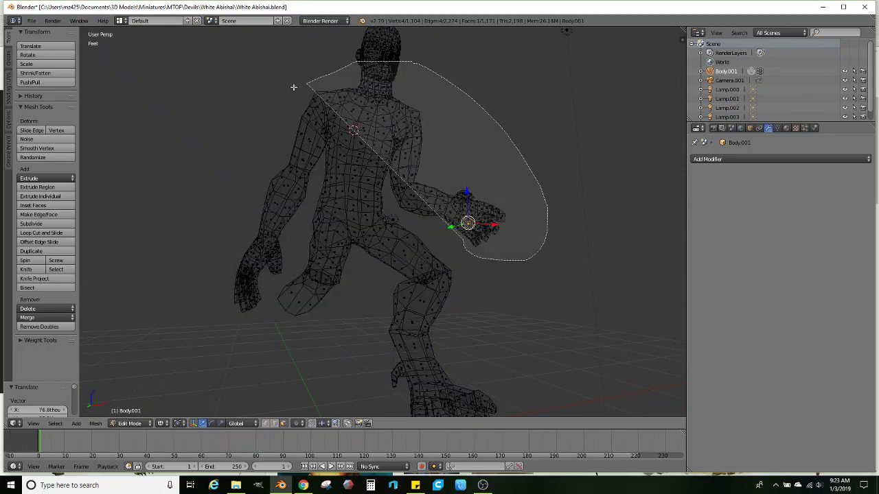
pyautogui.keyDown('ctrl'); pyautogui.moveTo(267, 176); pyautogui.dragTo(268, 176); pyautogui.keyUp('ctrl')
pyautogui.moveTo(268, 176); pyautogui.dragTo(231, 287, button='middle')
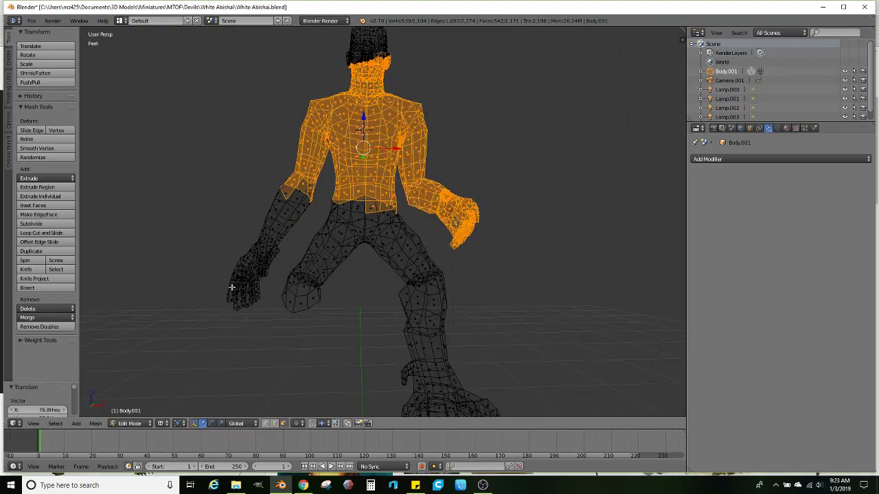
pyautogui.keyDown('ctrl'); pyautogui.moveTo(300, 254); pyautogui.dragTo(230, 177); pyautogui.keyUp('ctrl')
pyautogui.moveTo(364, 123); pyautogui.dragTo(398, 83, button='middle')
pyautogui.moveTo(320, 51)
pyautogui.keyDown('ctrl'); pyautogui.mouseDown()
pyautogui.moveTo(446, 68)
pyautogui.moveTo(419, 96)
pyautogui.mouseUp(); pyautogui.keyUp('ctrl')
pyautogui.scroll(3, 398, 172)
pyautogui.keyDown('shift'); pyautogui.moveTo(398, 189); pyautogui.dragTo(397, 137, button='middle'); pyautogui.keyUp('shift')
pyautogui.press('z')
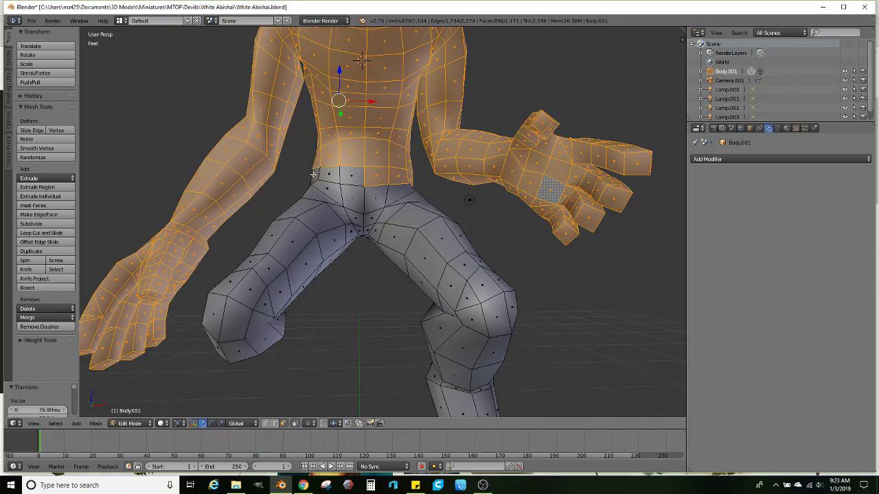
# Lower the upper body slightly along Z in stages, deselecting successive face loops up from the waist between moves
pyautogui.moveTo(312, 172); pyautogui.dragTo(433, 159, button='middle')
pyautogui.keyDown('shift'); pyautogui.moveTo(330, 126); pyautogui.dragTo(477, 143, button='middle'); pyautogui.keyUp('shift')
pyautogui.keyDown('alt'); pyautogui.keyDown('shift'); pyautogui.rightClick(350, 136); pyautogui.keyUp('shift'); pyautogui.keyUp('alt')
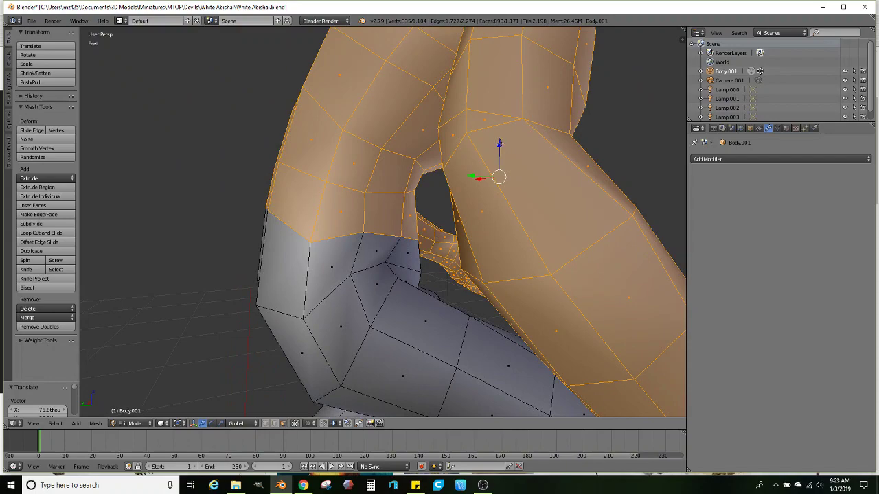
pyautogui.moveTo(500, 143); pyautogui.dragTo(500, 149)
pyautogui.keyDown('alt'); pyautogui.keyDown('shift'); pyautogui.rightClick(370, 210); pyautogui.keyUp('shift'); pyautogui.keyUp('alt')
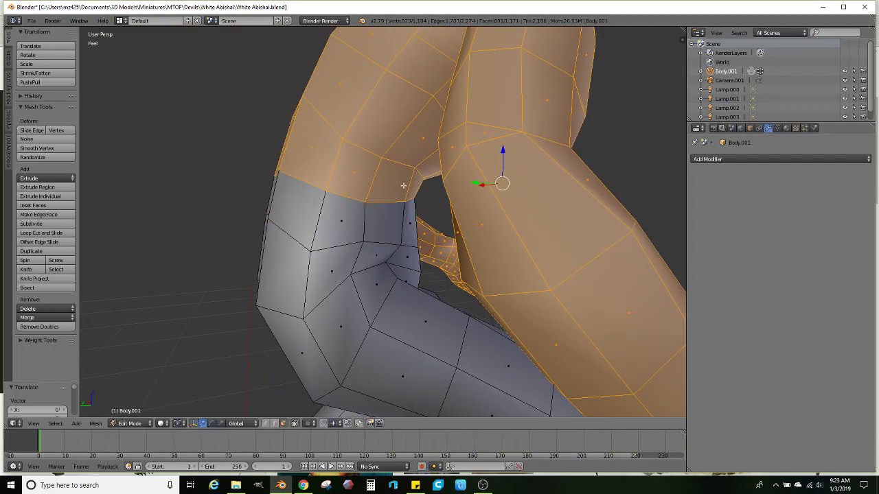
pyautogui.moveTo(506, 149); pyautogui.dragTo(382, 200, button='middle')
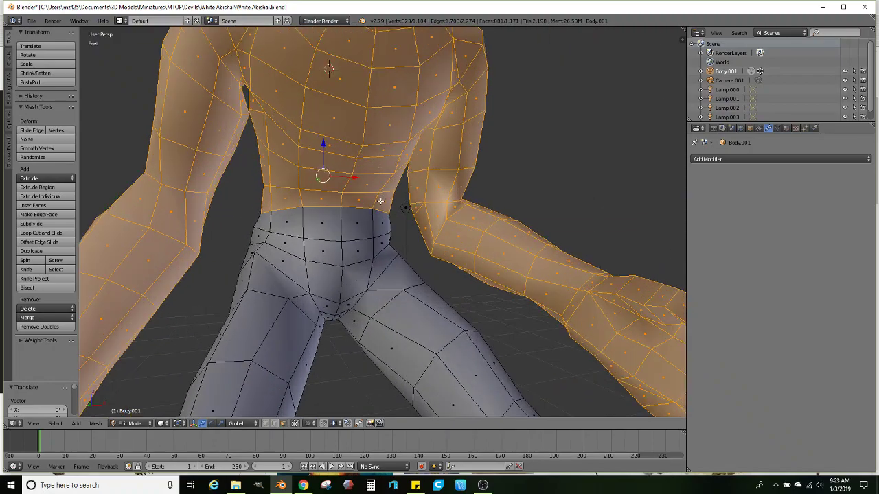
pyautogui.keyDown('alt'); pyautogui.keyDown('shift'); pyautogui.rightClick(381, 200); pyautogui.keyUp('shift'); pyautogui.keyUp('alt')
pyautogui.moveTo(326, 139); pyautogui.dragTo(328, 140)
pyautogui.keyDown('alt'); pyautogui.keyDown('shift'); pyautogui.rightClick(270, 168); pyautogui.keyUp('shift'); pyautogui.keyUp('alt')
# Scale up the mid-thigh edge loops, the right leg's by about 1.34 and the left leg's by about 1.32
pyautogui.scroll(-4, 373, 174)
pyautogui.moveTo(375, 195); pyautogui.dragTo(425, 211, button='middle')
pyautogui.scroll(5, 425, 211)
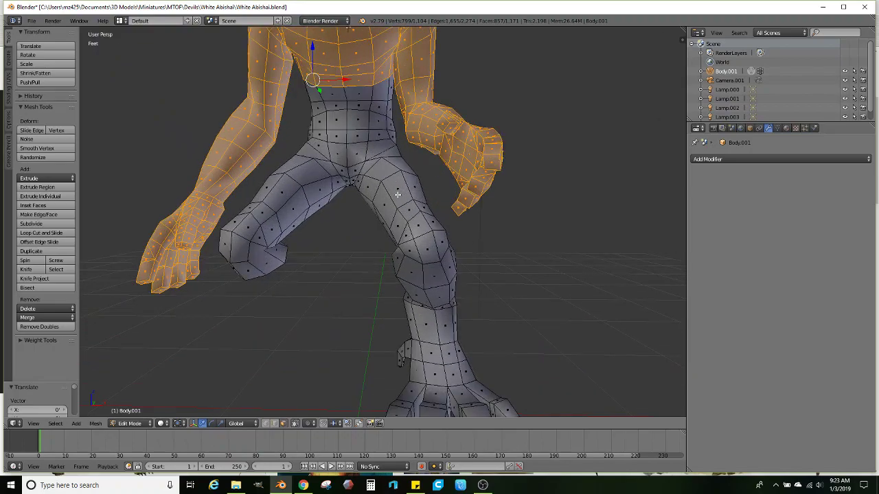
pyautogui.scroll(4, 398, 195)
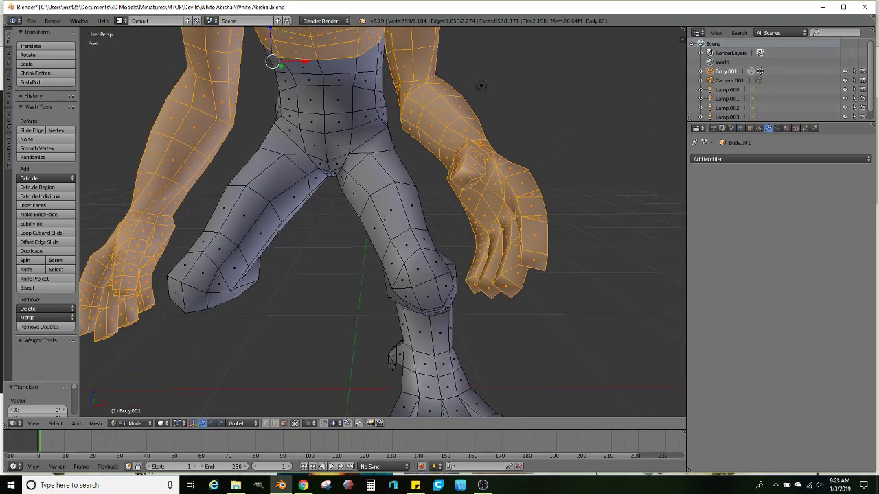
pyautogui.scroll(1, 384, 220)
pyautogui.scroll(2, 364, 223)
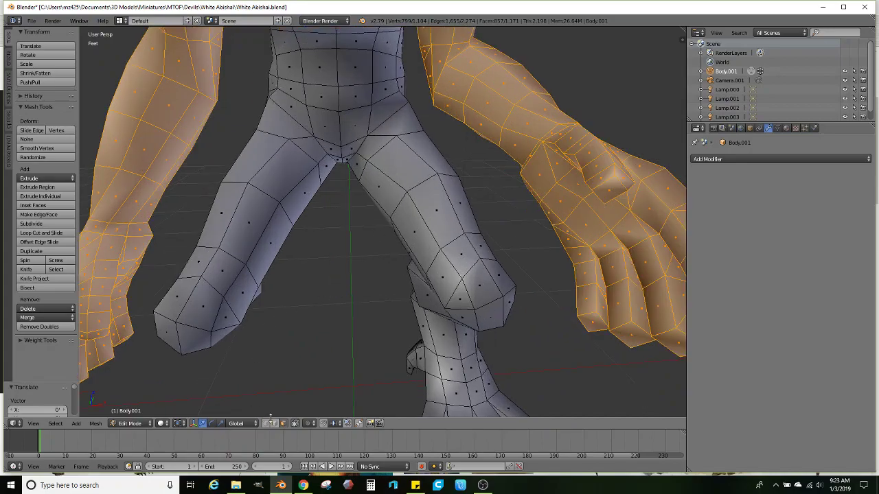
pyautogui.moveTo(325, 342); pyautogui.dragTo(323, 366, button='middle')
pyautogui.keyDown('alt'); pyautogui.rightClick(256, 209); pyautogui.keyUp('alt')
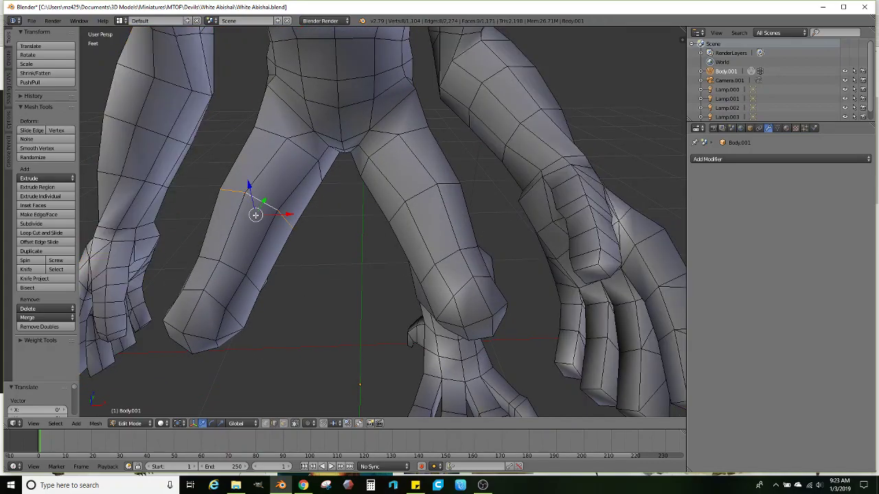
pyautogui.moveTo(255, 213); pyautogui.dragTo(305, 237, button='middle')
pyautogui.press('s')
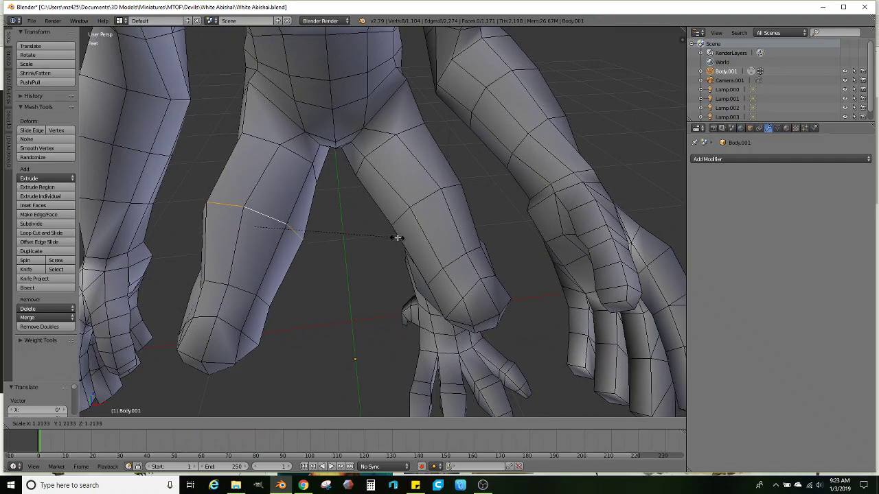
pyautogui.click(413, 233)
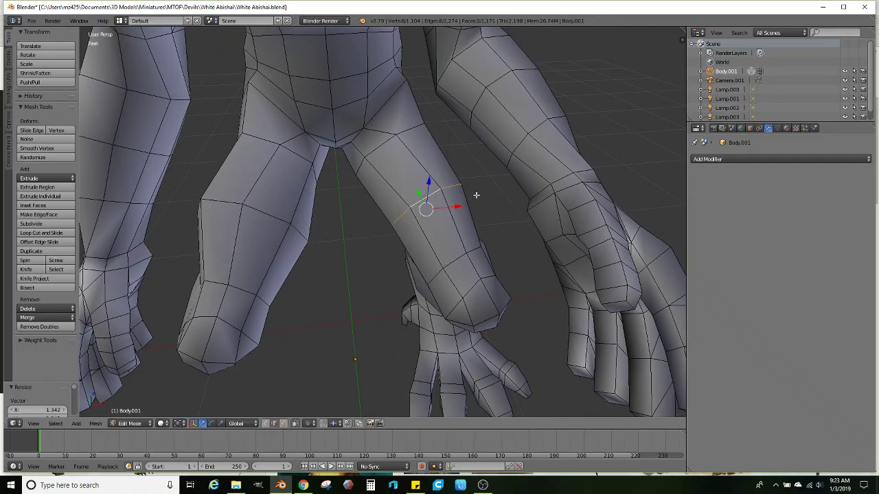
pyautogui.press('s')
pyautogui.click(521, 189)
# Scale up the upper-thigh edge loops, the left leg's by about 1.21 and the right leg's by about 1.16
pyautogui.keyDown('alt'); pyautogui.rightClick(378, 149); pyautogui.keyUp('alt')
pyautogui.press('s')
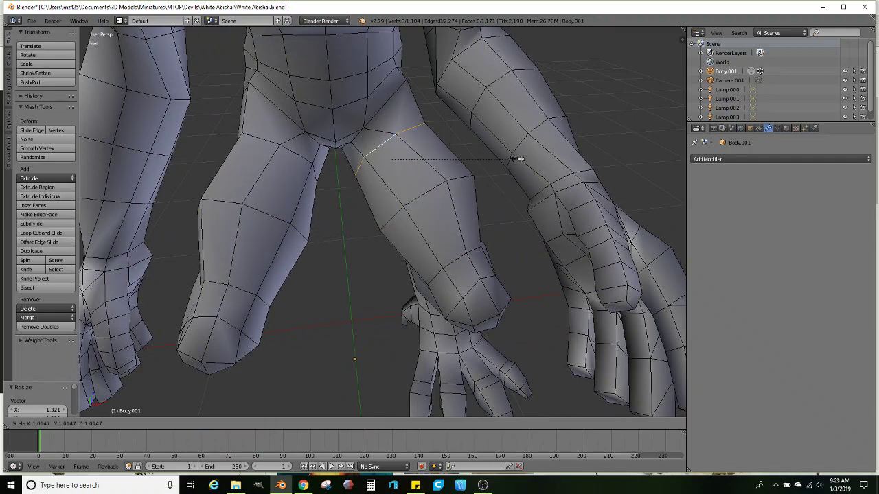
pyautogui.click(545, 154)
pyautogui.press('s')
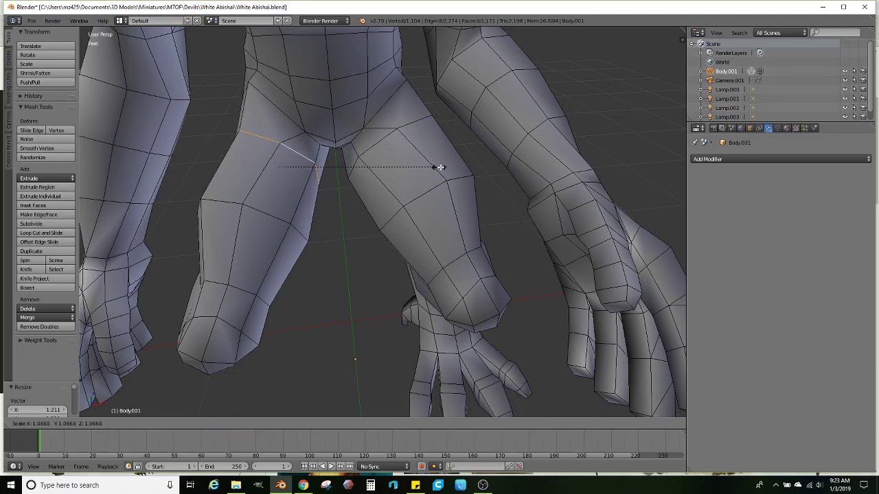
pyautogui.click(452, 163)
# Scale up the edge loops just above the knees, about 1.33 on the right leg and 1.36 on the left
pyautogui.press('s')
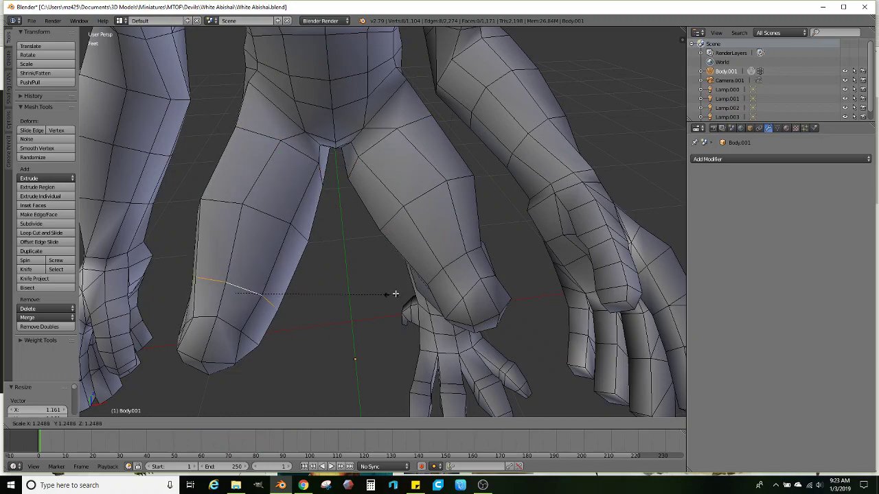
pyautogui.click(454, 279)
pyautogui.press('s')
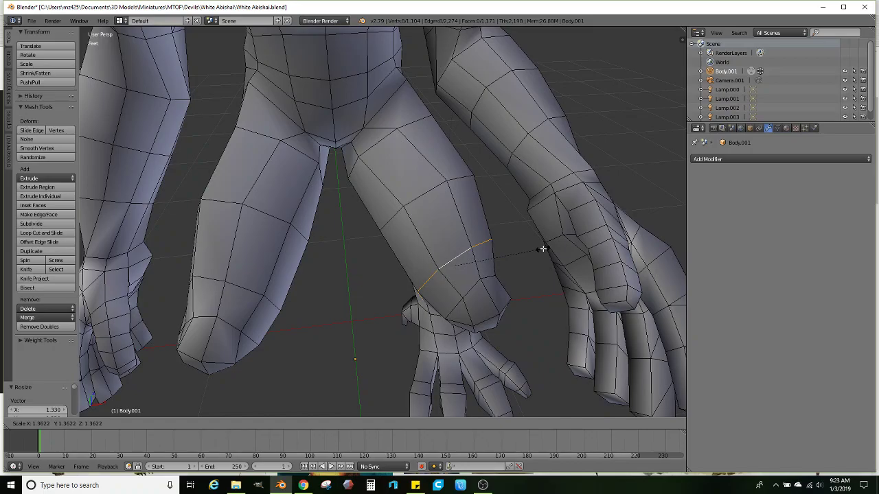
pyautogui.click(543, 249)
# Select the faces around the front of the left knee and scale them up by about 1.3
pyautogui.scroll(-2, 339, 314)
pyautogui.moveTo(339, 313); pyautogui.dragTo(340, 229, button='middle')
pyautogui.moveTo(365, 245); pyautogui.dragTo(349, 264, button='middle')
pyautogui.click(284, 423)
pyautogui.moveTo(380, 290); pyautogui.dragTo(354, 288, button='middle')
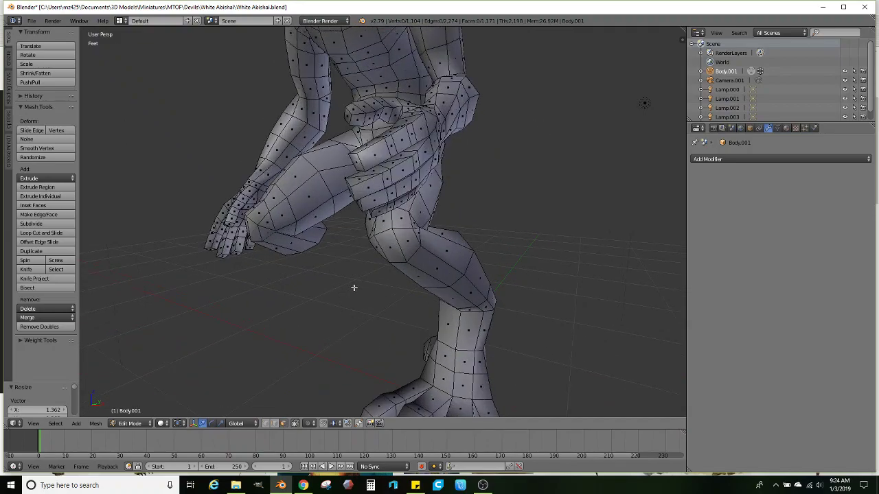
pyautogui.rightClick(399, 219)
pyautogui.moveTo(400, 219); pyautogui.dragTo(473, 232, button='middle')
pyautogui.scroll(2, 343, 251)
pyautogui.keyDown('ctrl'); pyautogui.rightClick(347, 258); pyautogui.keyUp('ctrl')
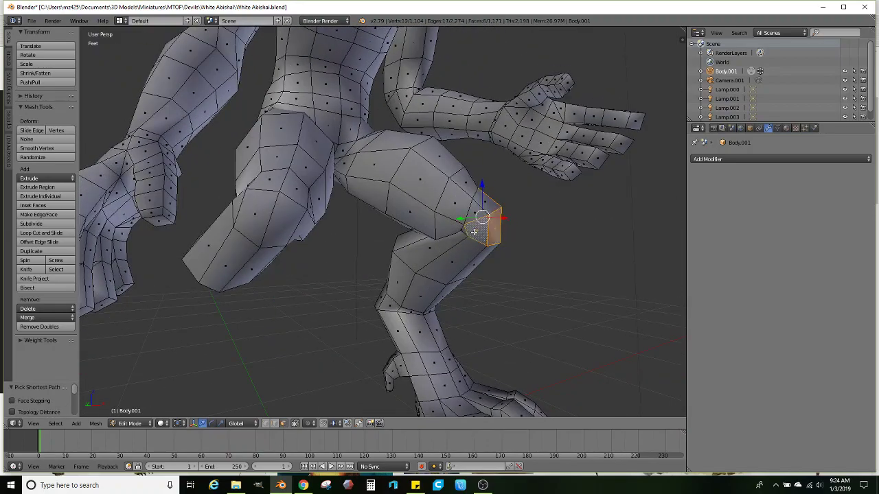
pyautogui.keyDown('ctrl'); pyautogui.rightClick(485, 201); pyautogui.keyUp('ctrl')
pyautogui.moveTo(485, 201); pyautogui.dragTo(438, 231, button='middle')
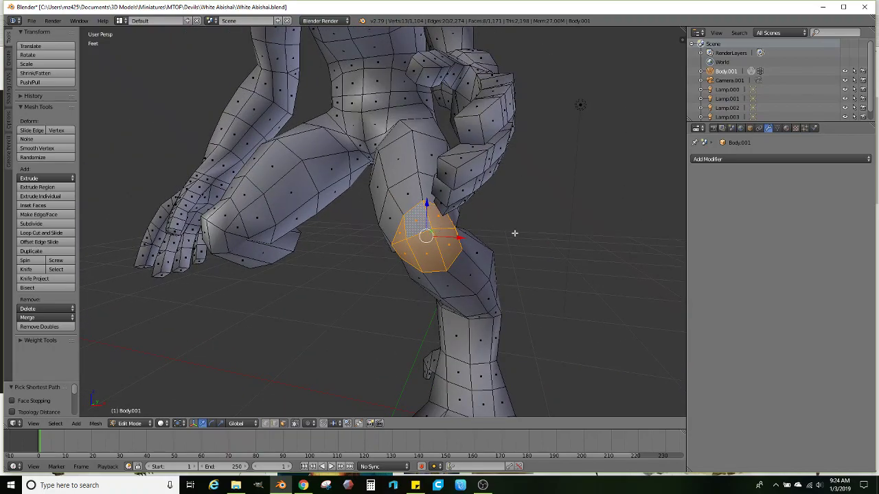
pyautogui.moveTo(514, 233); pyautogui.dragTo(529, 238, button='middle')
pyautogui.press('s')
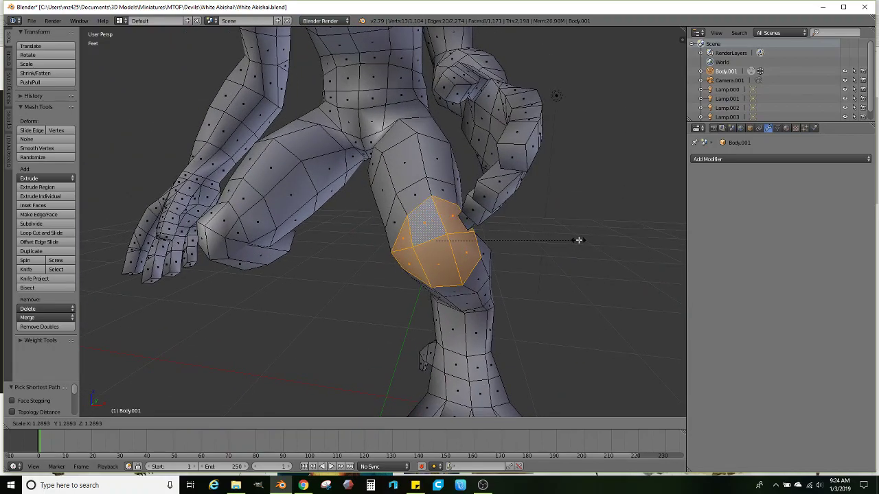
pyautogui.click(577, 240)
# Select the matching faces around the front of the right knee and scale them up by about 1.27
pyautogui.moveTo(352, 271); pyautogui.dragTo(317, 264, button='middle')
pyautogui.keyDown('ctrl'); pyautogui.rightClick(335, 244); pyautogui.keyUp('ctrl')
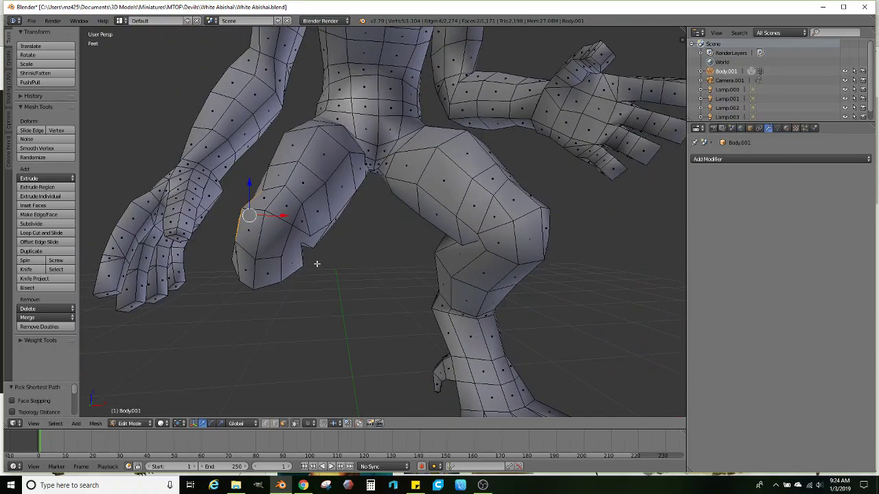
pyautogui.keyDown('ctrl'); pyautogui.rightClick(286, 241); pyautogui.keyUp('ctrl')
pyautogui.moveTo(262, 201); pyautogui.dragTo(451, 223, button='middle')
pyautogui.press('s')
pyautogui.click(411, 264)
# Select all the faces of the left lower leg and clawed foot, from the shin below the knee down
pyautogui.scroll(-5, 411, 264)
pyautogui.scroll(2, 388, 240)
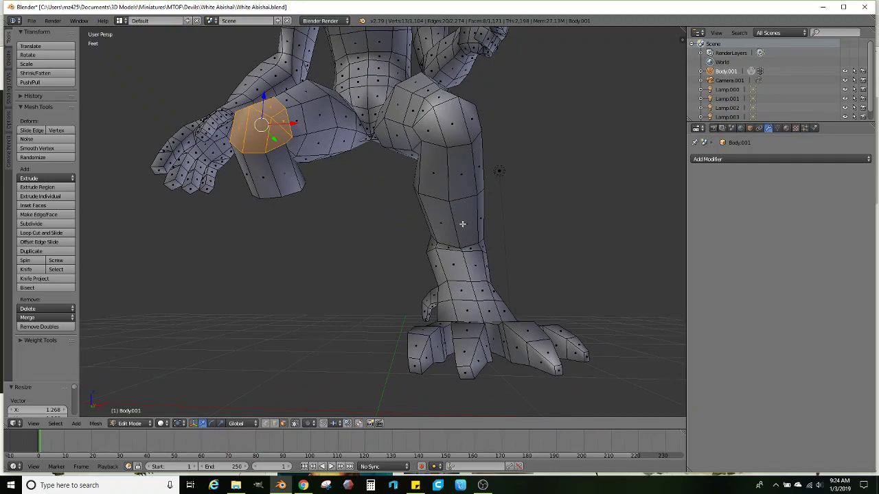
pyautogui.keyDown('alt'); pyautogui.rightClick(462, 223); pyautogui.keyUp('alt')
pyautogui.press('z')
pyautogui.moveTo(453, 231); pyautogui.dragTo(416, 294, button='middle')
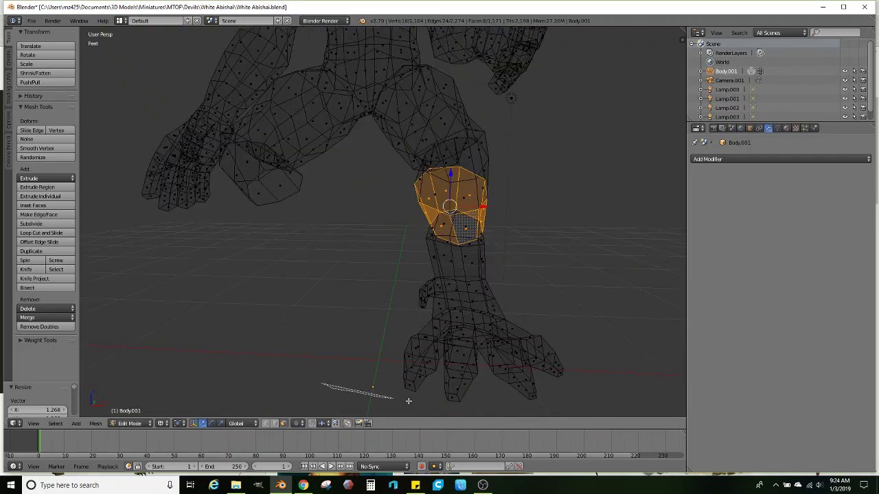
pyautogui.moveTo(408, 400)
pyautogui.keyDown('ctrl'); pyautogui.mouseDown()
pyautogui.moveTo(591, 300)
pyautogui.moveTo(471, 211)
pyautogui.moveTo(363, 243)
pyautogui.mouseUp(); pyautogui.keyUp('ctrl')
pyautogui.moveTo(363, 243); pyautogui.dragTo(392, 252, button='middle')
pyautogui.press('z')
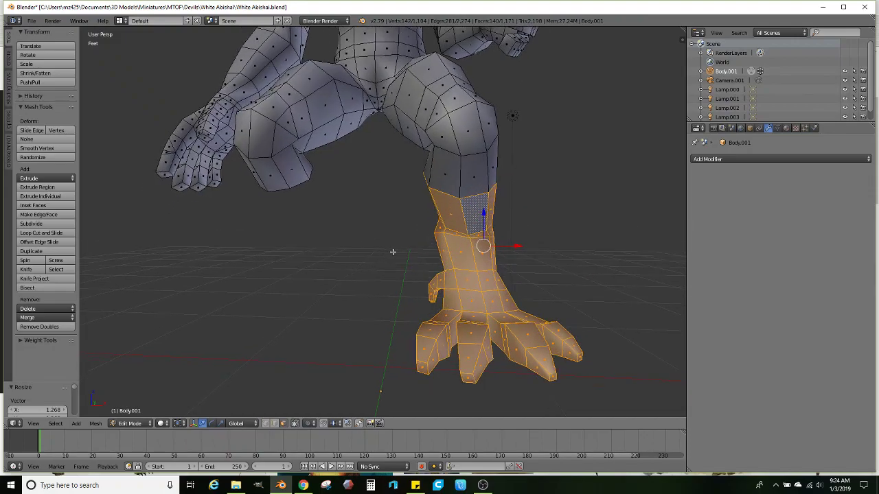
# Duplicate the selected lower leg and foot and move the copy about -11.5 inches along X, under the right knee
pyautogui.click(35, 254)
pyautogui.rightClick(36, 253)
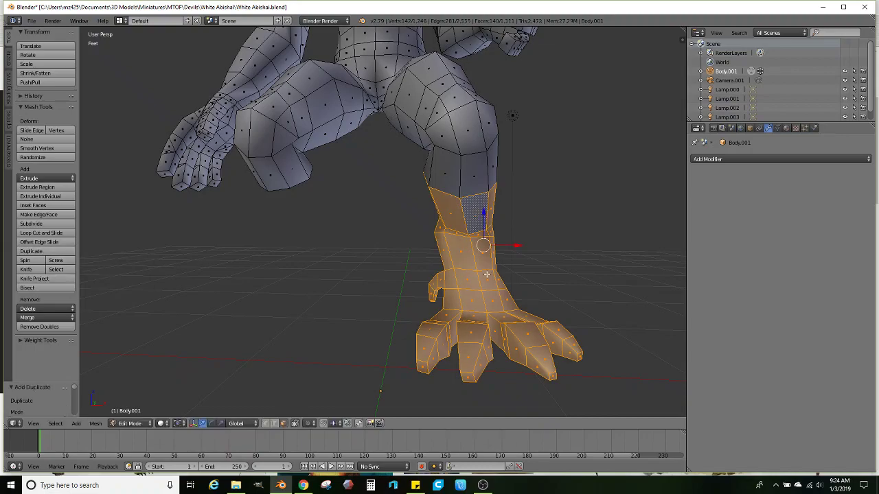
pyautogui.moveTo(521, 246); pyautogui.dragTo(342, 258)
pyautogui.moveTo(342, 259); pyautogui.dragTo(366, 257, button='middle')
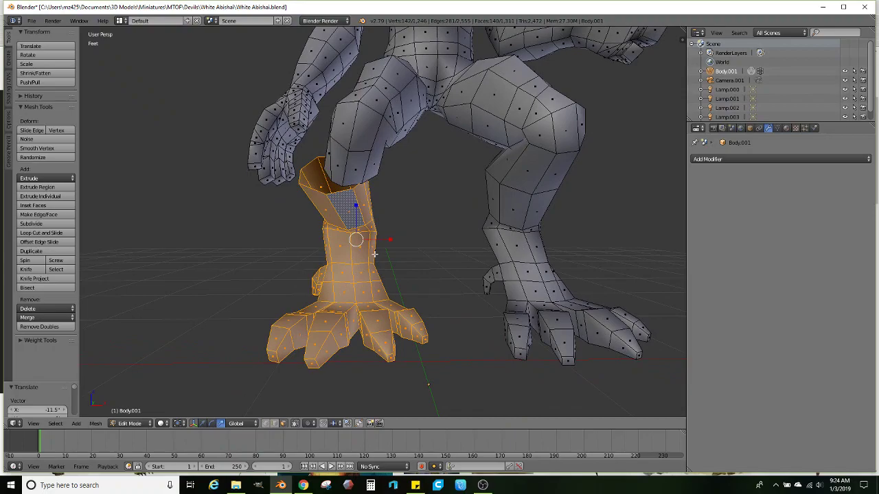
# Mirror the copied lower leg by scaling it -1 along X, and recalculate its normals to face outward
pyautogui.press('s')
pyautogui.press('x')
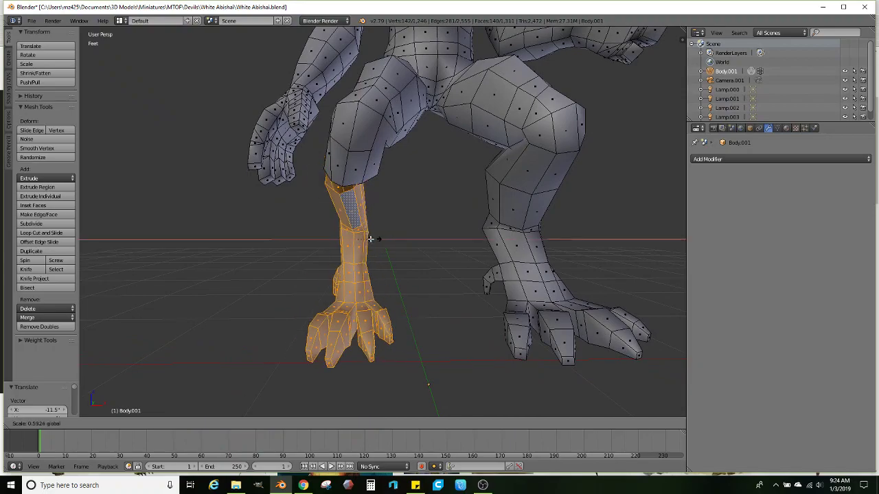
pyautogui.click(320, 239)
pyautogui.click(61, 411)
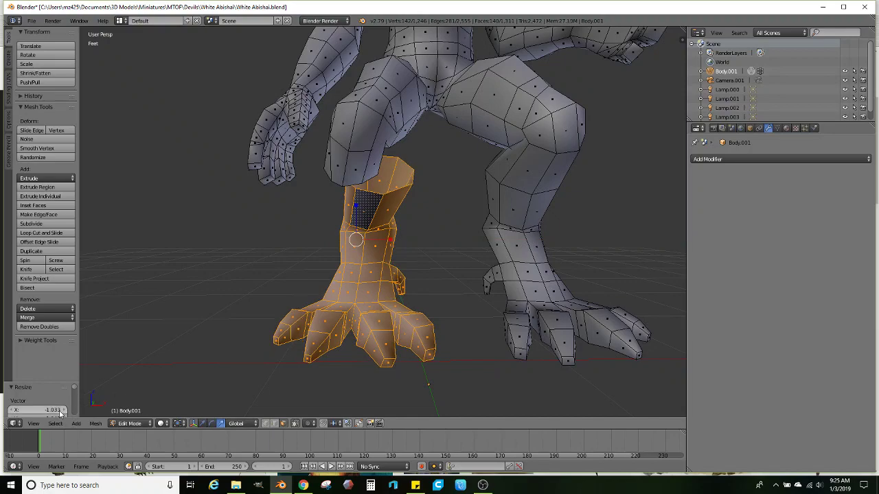
pyautogui.click(53, 410)
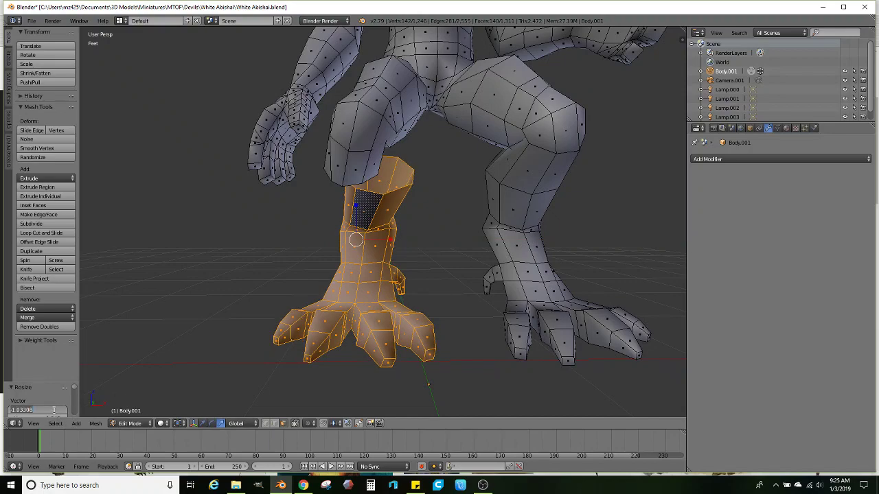
pyautogui.write('-1')
pyautogui.press('Return')
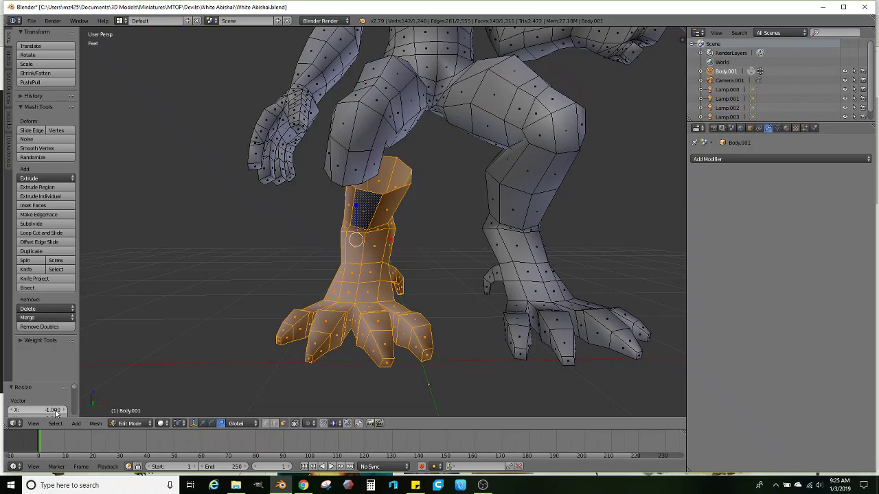
pyautogui.hotkey('ctrl', 'n')
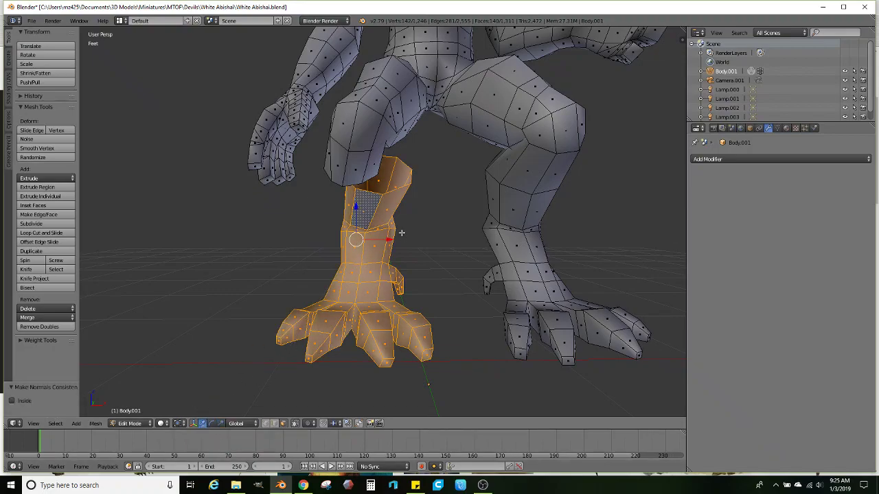
# Move the mirrored lower leg about -1.73 inches along X to align it with the right knee
pyautogui.press('g')
pyautogui.press('x')
pyautogui.click(360, 248)
pyautogui.scroll(-2, 361, 248)
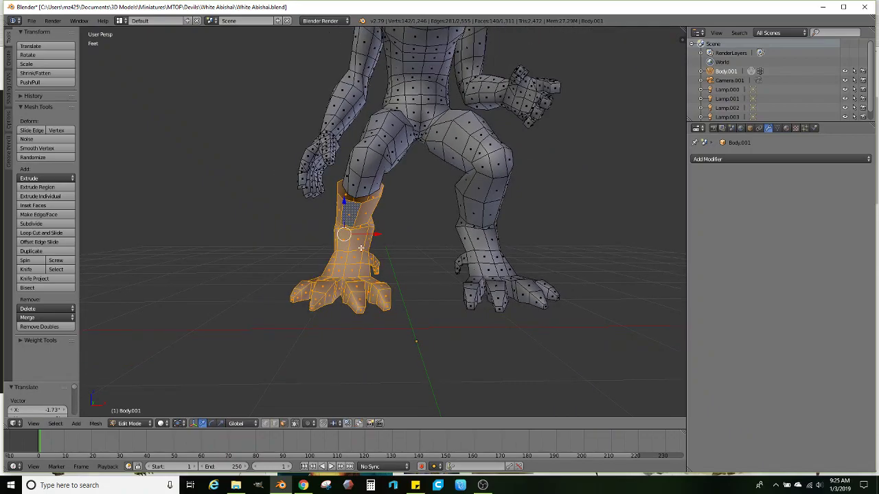
pyautogui.moveTo(361, 248); pyautogui.dragTo(367, 278, button='middle')
pyautogui.scroll(1, 356, 249)
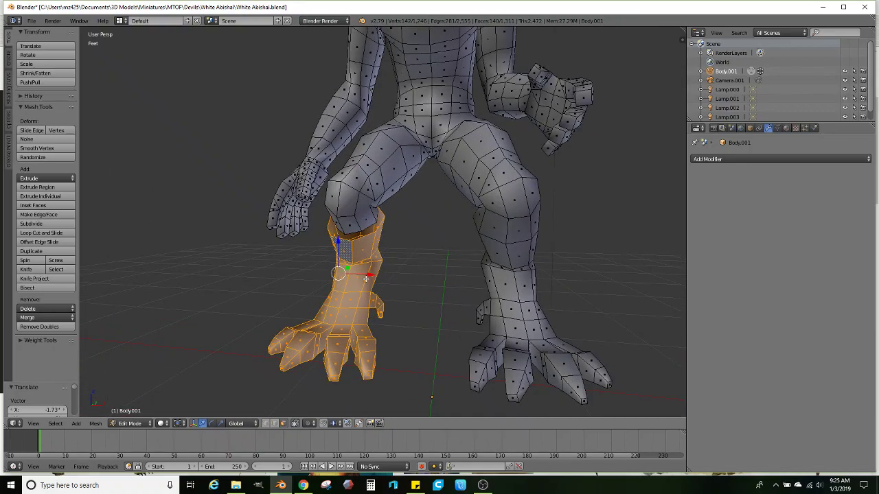
# Select the face loop at the lower end of the right knee stump and delete its faces
pyautogui.keyDown('alt'); pyautogui.rightClick(361, 220); pyautogui.keyUp('alt')
pyautogui.moveTo(360, 221); pyautogui.dragTo(370, 221, button='middle')
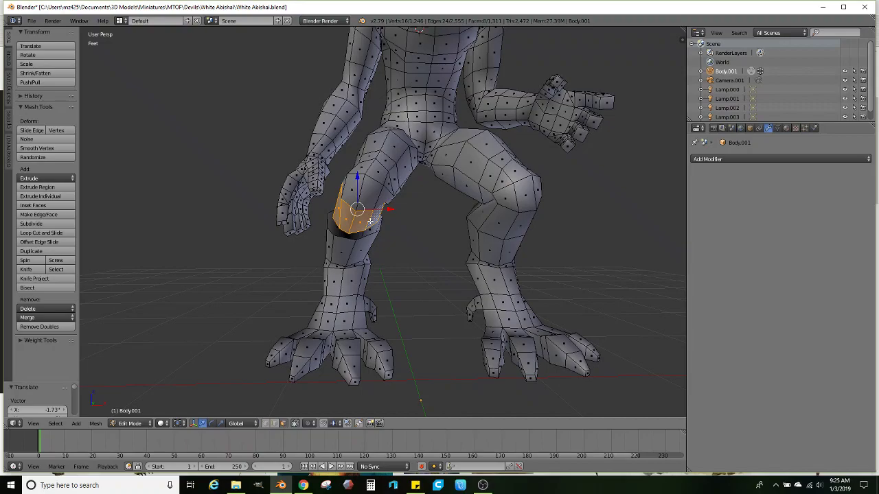
pyautogui.press('x')
pyautogui.click(370, 221)
pyautogui.moveTo(372, 246)
pyautogui.mouseDown(button='middle')
pyautogui.moveTo(371, 257)
pyautogui.moveTo(363, 248)
pyautogui.mouseUp(button='middle')
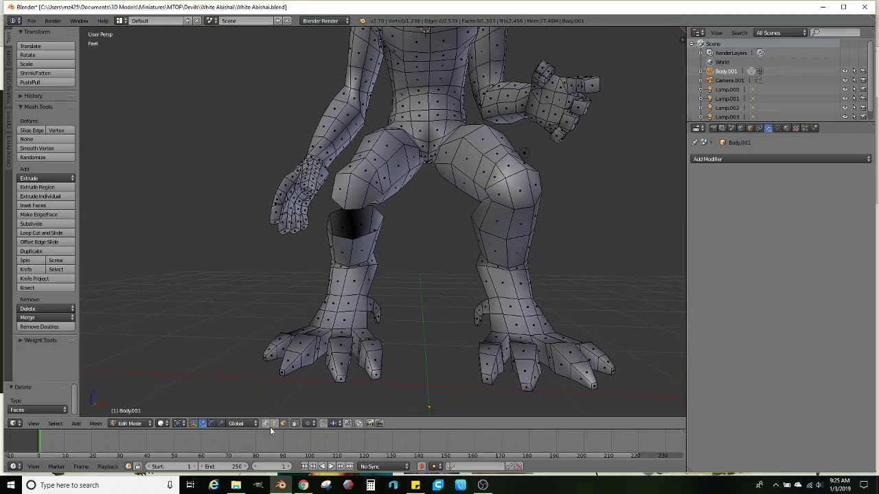
# Select the open edge loops of the right knee and the copied lower leg and join them with Bridge Edge Loops
pyautogui.scroll(1, 281, 410)
pyautogui.keyDown('alt'); pyautogui.rightClick(371, 221); pyautogui.keyUp('alt')
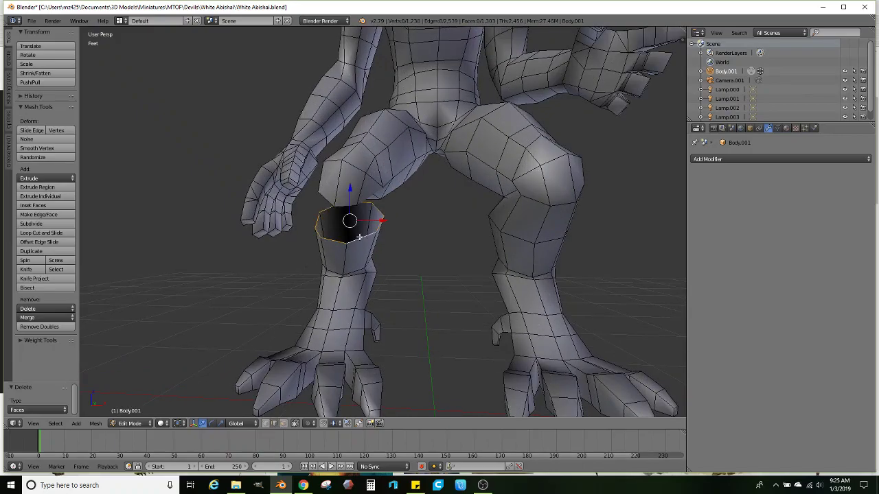
pyautogui.scroll(2, 371, 220)
pyautogui.keyDown('alt'); pyautogui.keyDown('shift'); pyautogui.rightClick(357, 181); pyautogui.keyUp('shift'); pyautogui.keyUp('alt')
pyautogui.moveTo(373, 199); pyautogui.dragTo(325, 251, button='middle')
pyautogui.click(94, 423)
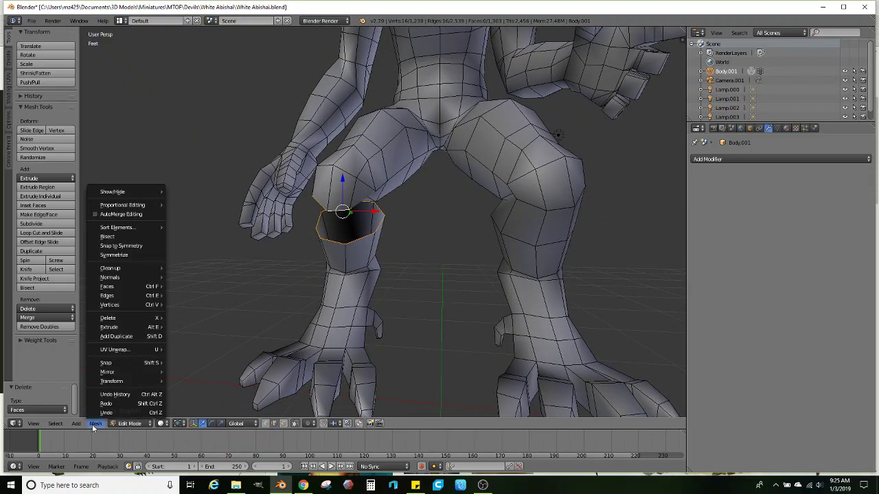
pyautogui.press('Escape')
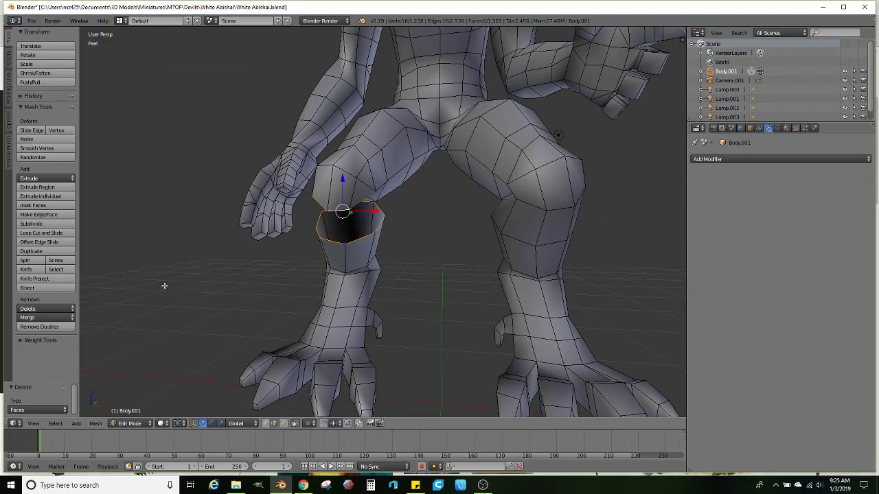
pyautogui.click(96, 424)
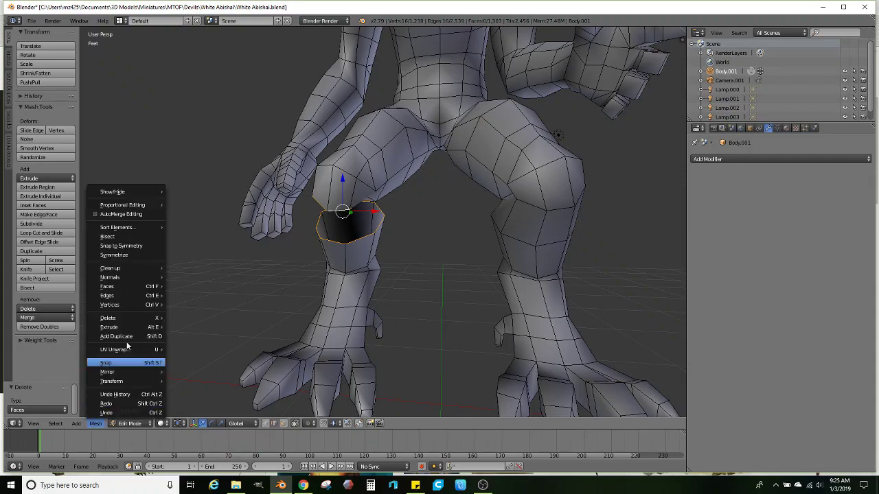
pyautogui.moveTo(120, 297)
pyautogui.click(213, 245)
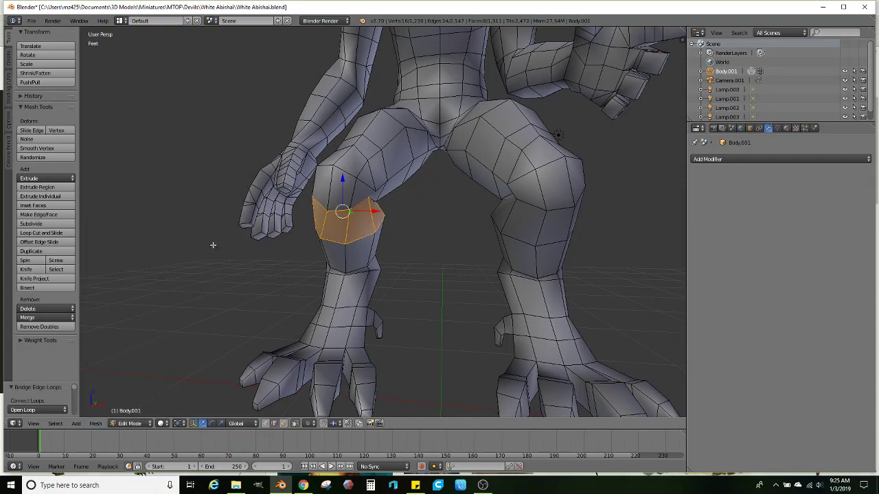
# Select all the faces of the right lower leg and foot and shift them slightly, ending with about 247 thou along X
pyautogui.scroll(-3, 400, 263)
pyautogui.moveTo(400, 263); pyautogui.dragTo(385, 246, button='middle')
pyautogui.scroll(3, 391, 269)
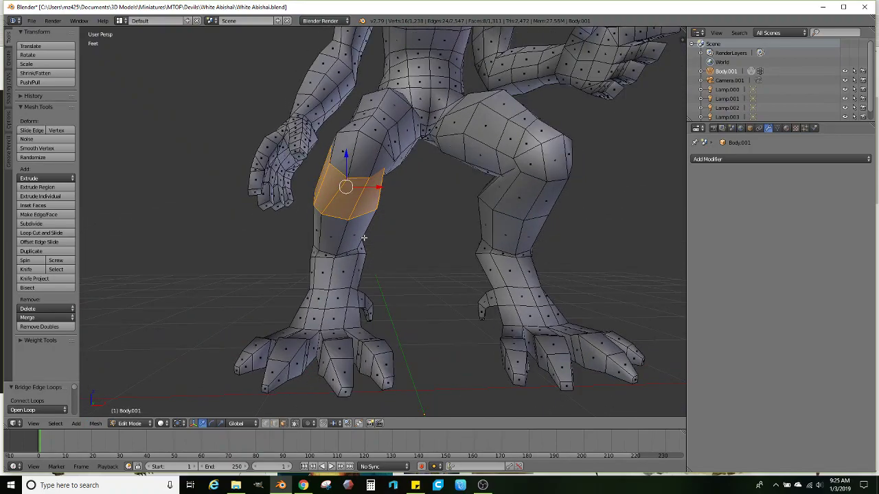
pyautogui.scroll(-2, 363, 234)
pyautogui.press('z')
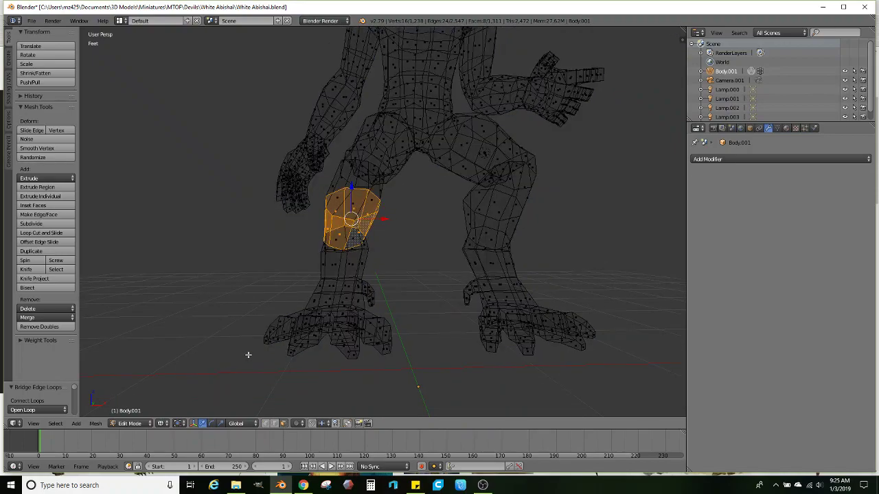
pyautogui.moveTo(248, 355)
pyautogui.keyDown('ctrl'); pyautogui.mouseDown()
pyautogui.moveTo(419, 317)
pyautogui.moveTo(370, 236)
pyautogui.moveTo(337, 226)
pyautogui.moveTo(220, 346)
pyautogui.mouseUp(); pyautogui.keyUp('ctrl')
pyautogui.press('z')
pyautogui.moveTo(372, 259); pyautogui.dragTo(378, 259)
pyautogui.scroll(-1, 382, 268)
pyautogui.moveTo(383, 269); pyautogui.dragTo(361, 295, button='middle')
pyautogui.moveTo(381, 252); pyautogui.dragTo(383, 251)
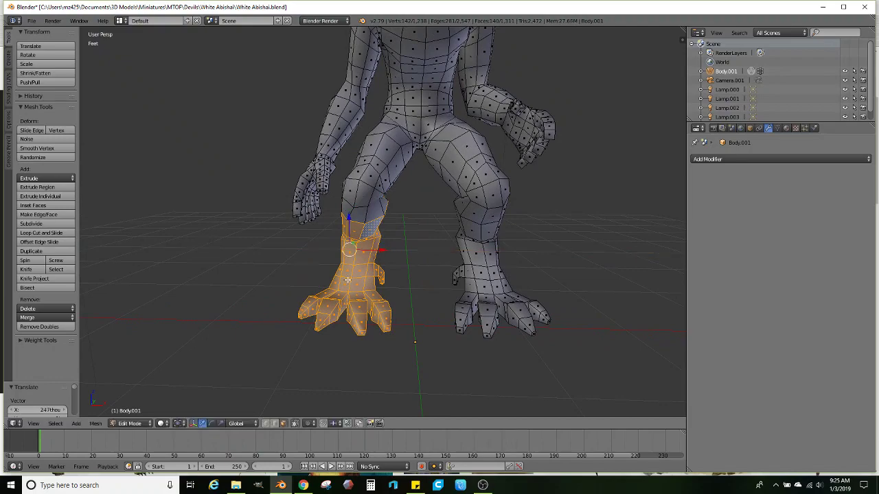
# Rotate the selected right lower leg and foot by about -9.23° around the vertical axis
pyautogui.click(212, 423)
pyautogui.scroll(1, 304, 317)
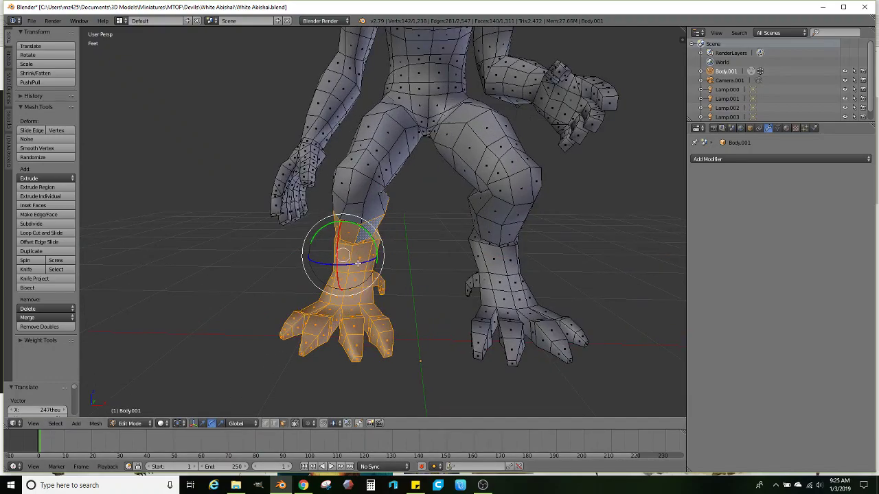
pyautogui.moveTo(358, 264); pyautogui.dragTo(354, 254)
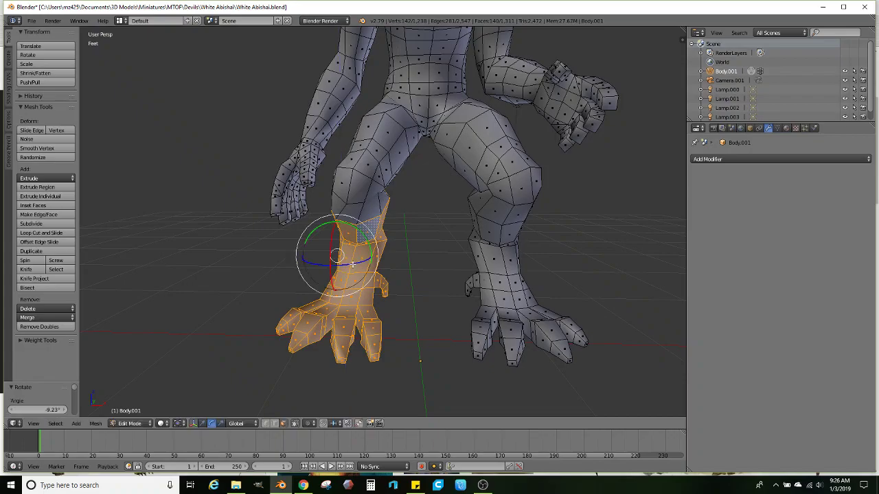
pyautogui.moveTo(355, 255); pyautogui.dragTo(307, 405, button='middle')
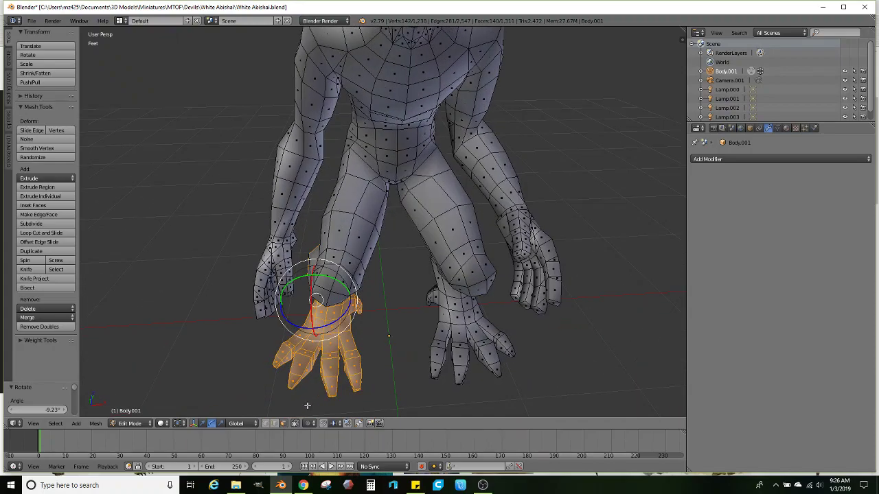
# Scale up the edge loops just above the knees, the right leg's by about 1.077 and the left leg's by about 1.029
pyautogui.keyDown('alt'); pyautogui.rightClick(351, 252); pyautogui.keyUp('alt')
pyautogui.scroll(1, 380, 261)
pyautogui.press('s')
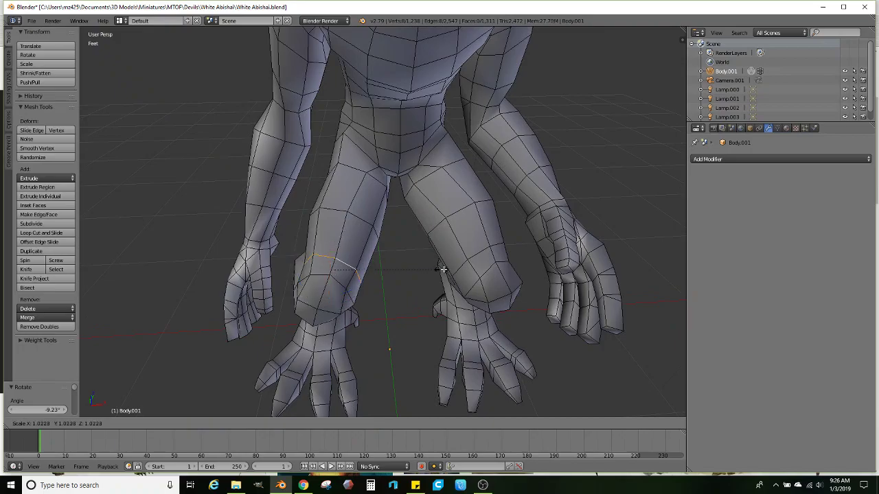
pyautogui.click(449, 267)
pyautogui.keyDown('alt'); pyautogui.rightClick(486, 257); pyautogui.keyUp('alt')
pyautogui.moveTo(485, 255); pyautogui.dragTo(477, 263, button='middle')
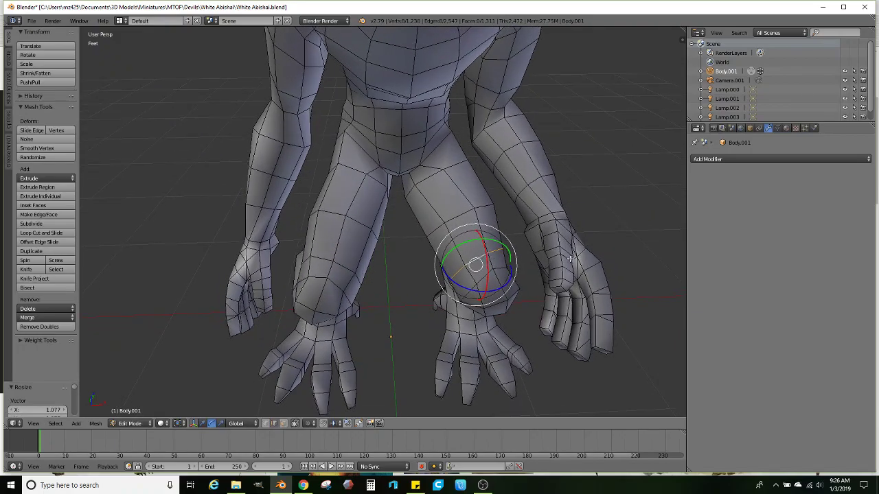
pyautogui.press('s')
pyautogui.click(575, 258)
# Move the mid-thigh edge loops outward along X, the left leg's by about 204 thou and the right leg's by about -183 thou
pyautogui.moveTo(575, 259); pyautogui.dragTo(395, 197, button='middle')
pyautogui.moveTo(342, 202); pyautogui.dragTo(338, 190, button='middle')
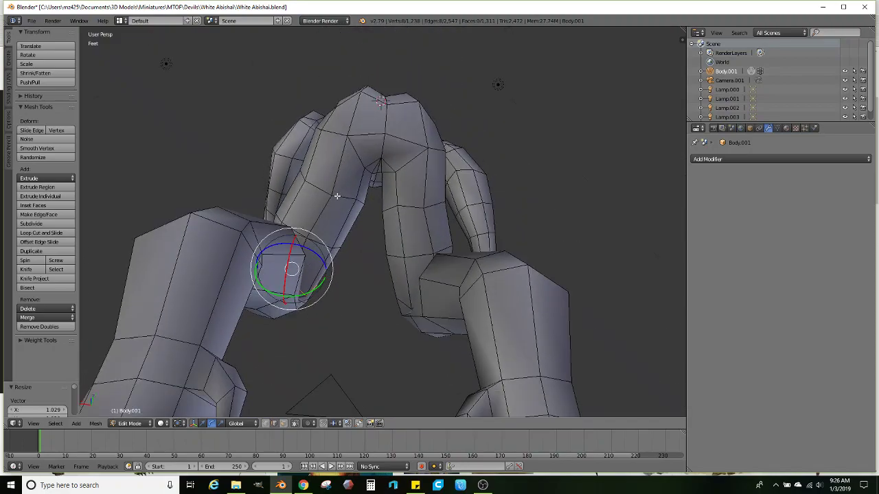
pyautogui.keyDown('alt'); pyautogui.rightClick(337, 196); pyautogui.keyUp('alt')
pyautogui.press('g')
pyautogui.click(387, 190)
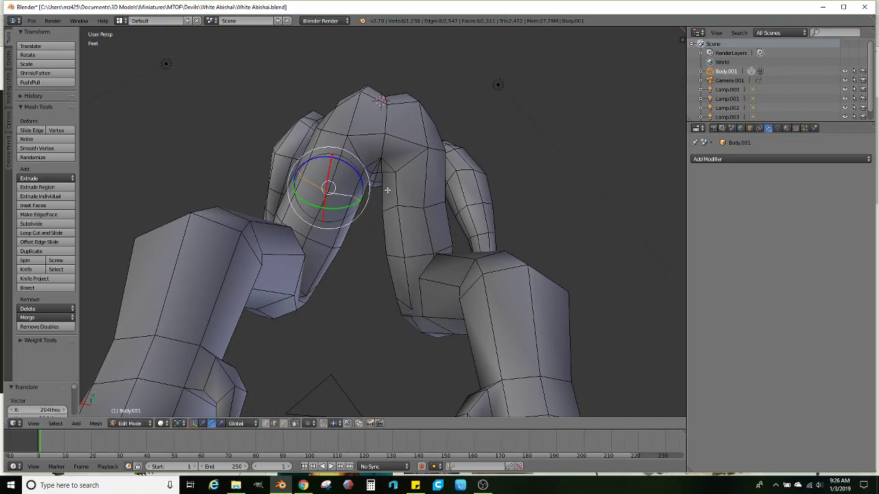
pyautogui.press('g')
pyautogui.click(492, 208)
pyautogui.moveTo(480, 219); pyautogui.dragTo(346, 269, button='middle')
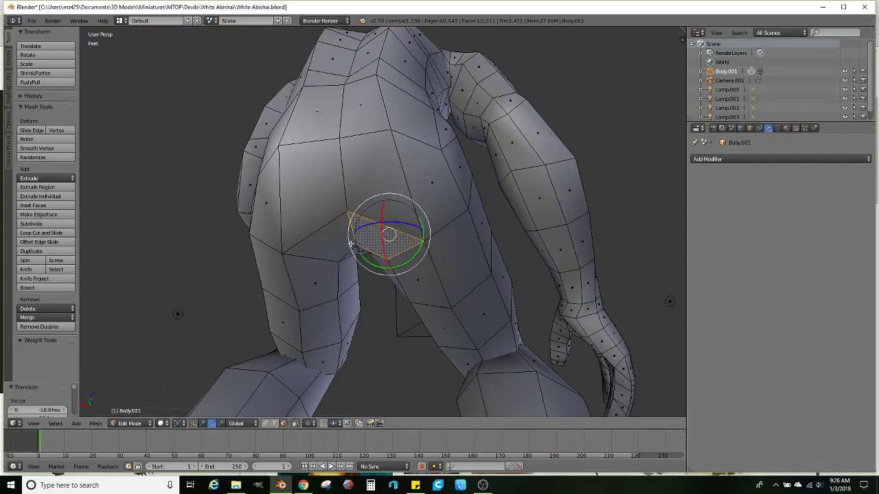
# Select the four central faces at the back of the pelvis, two on each side of the midline
pyautogui.moveTo(351, 245)
pyautogui.mouseDown(button='middle')
pyautogui.moveTo(371, 187)
pyautogui.moveTo(339, 220)
pyautogui.moveTo(291, 244)
pyautogui.moveTo(413, 229)
pyautogui.moveTo(360, 254)
pyautogui.mouseUp(button='middle')
pyautogui.keyDown('ctrl'); pyautogui.rightClick(328, 205); pyautogui.keyUp('ctrl')
pyautogui.keyDown('ctrl'); pyautogui.rightClick(335, 160); pyautogui.keyUp('ctrl')
pyautogui.keyDown('ctrl'); pyautogui.click(365, 214); pyautogui.keyUp('ctrl')
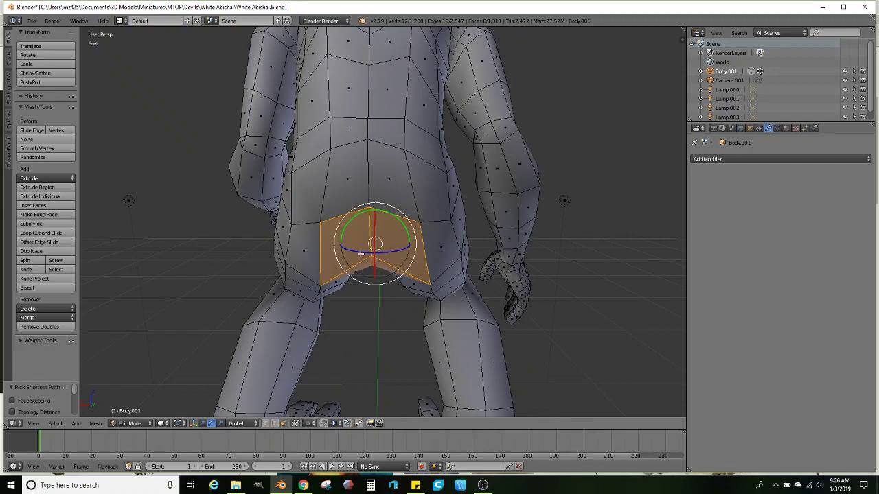
pyautogui.rightClick(378, 202)
pyautogui.keyDown('shift'); pyautogui.rightClick(329, 210); pyautogui.keyUp('shift')
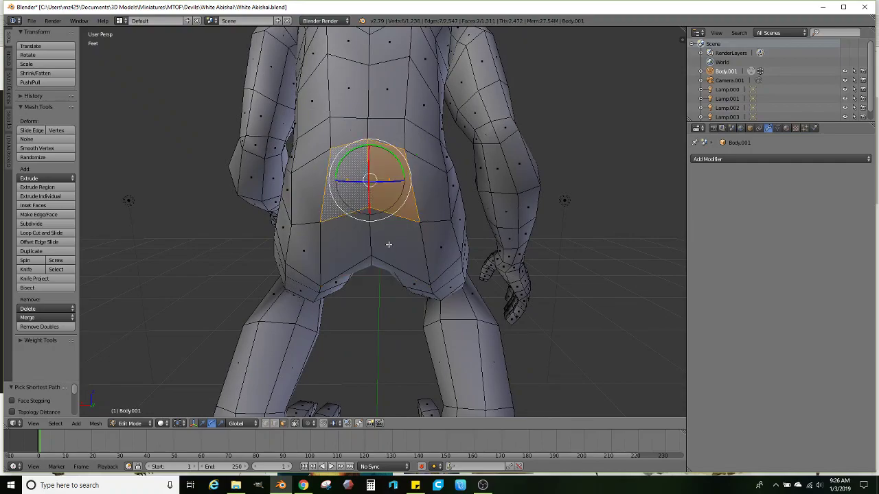
pyautogui.keyDown('shift'); pyautogui.rightClick(388, 243); pyautogui.keyUp('shift')
pyautogui.moveTo(388, 243); pyautogui.dragTo(389, 222, button='middle')
pyautogui.click(351, 240)
pyautogui.keyDown('shift'); pyautogui.rightClick(337, 235); pyautogui.keyUp('shift')
pyautogui.moveTo(337, 235); pyautogui.dragTo(339, 245, button='middle')
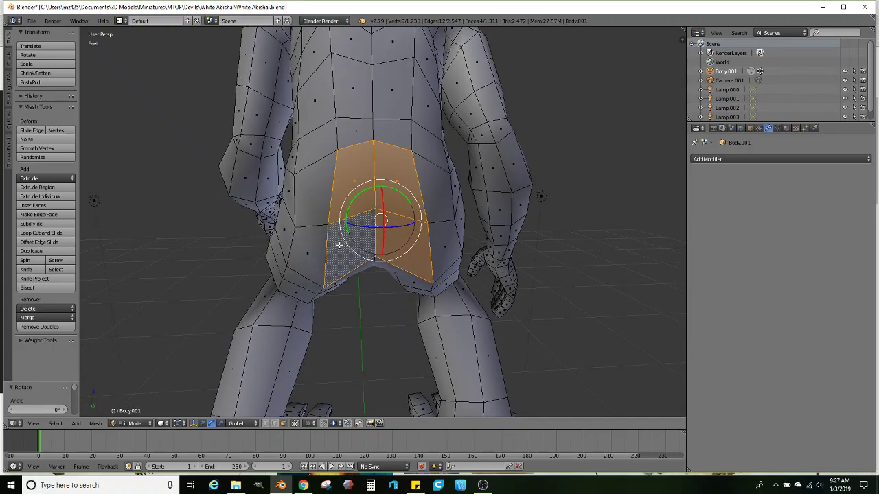
# Widen the face loops around the pelvis along X by about 1.102 and the waist loop by about 1.072
pyautogui.click(220, 424)
pyautogui.scroll(-5, 296, 245)
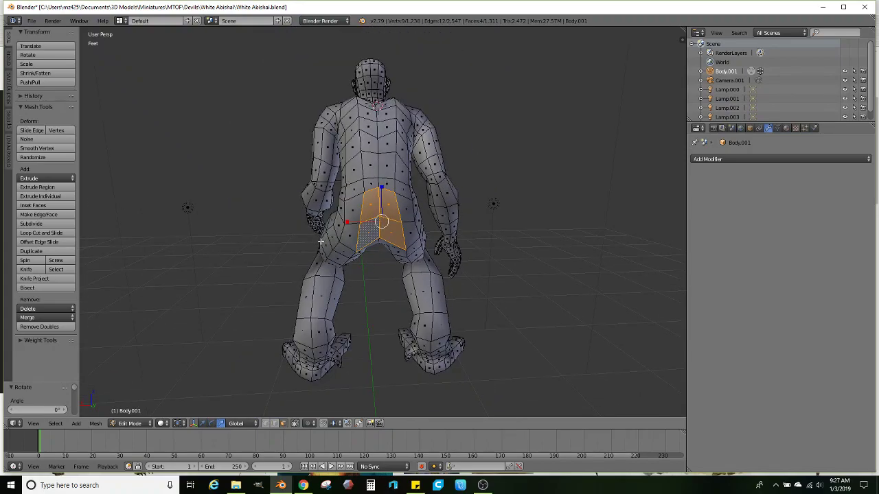
pyautogui.keyDown('alt'); pyautogui.keyDown('shift'); pyautogui.rightClick(347, 228); pyautogui.keyUp('shift'); pyautogui.keyUp('alt')
pyautogui.moveTo(346, 228); pyautogui.dragTo(341, 212, button='middle')
pyautogui.scroll(1, 341, 211)
pyautogui.keyDown('alt'); pyautogui.keyDown('shift'); pyautogui.rightClick(342, 206); pyautogui.keyUp('shift'); pyautogui.keyUp('alt')
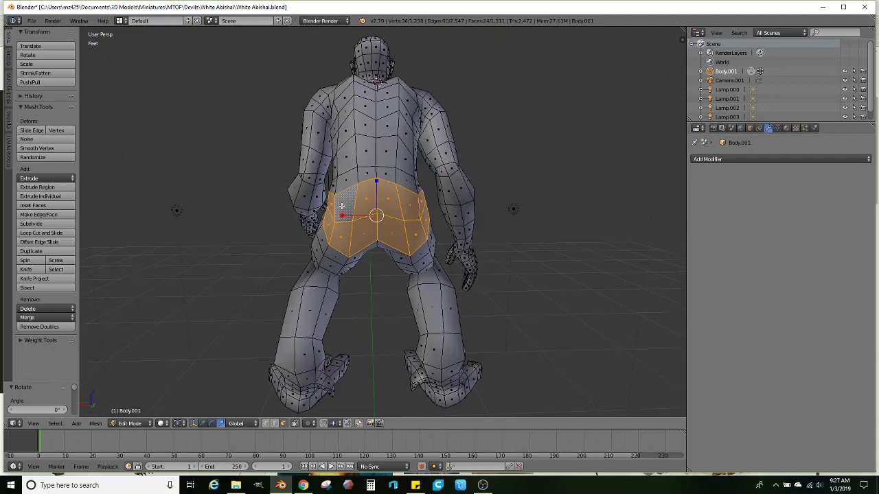
pyautogui.moveTo(344, 215); pyautogui.dragTo(341, 207)
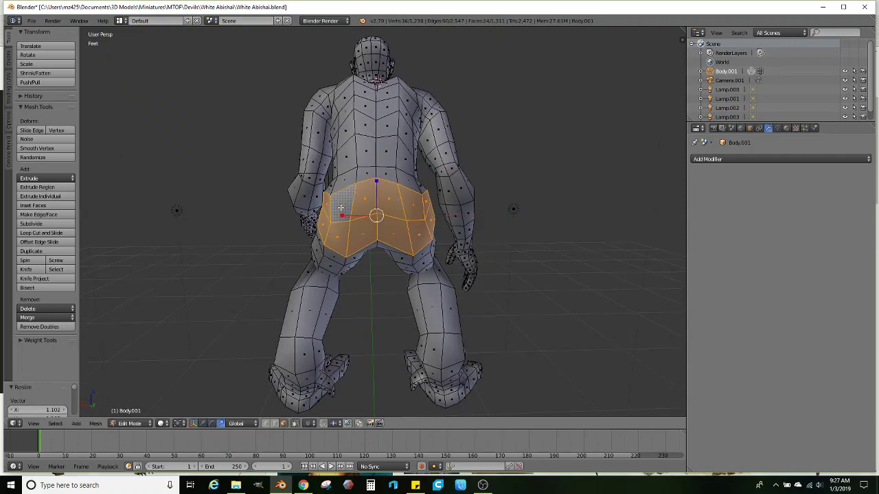
pyautogui.keyDown('alt'); pyautogui.click(339, 168); pyautogui.keyUp('alt')
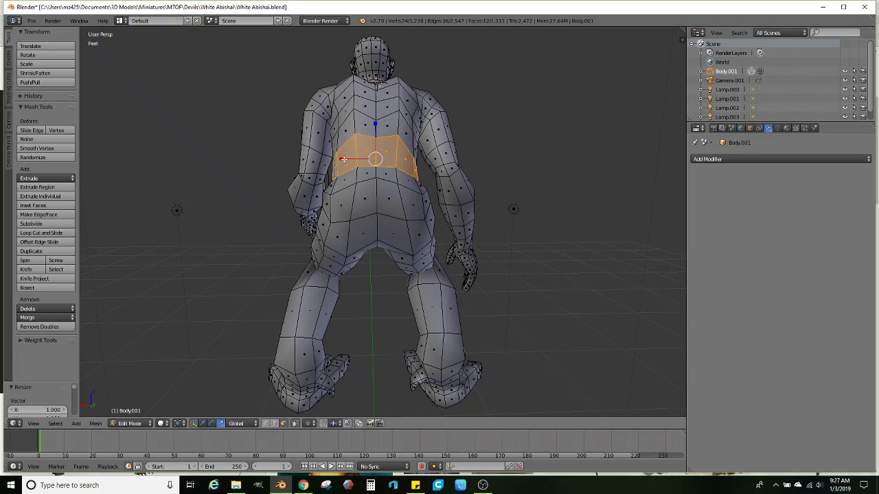
pyautogui.moveTo(344, 159); pyautogui.dragTo(341, 159)
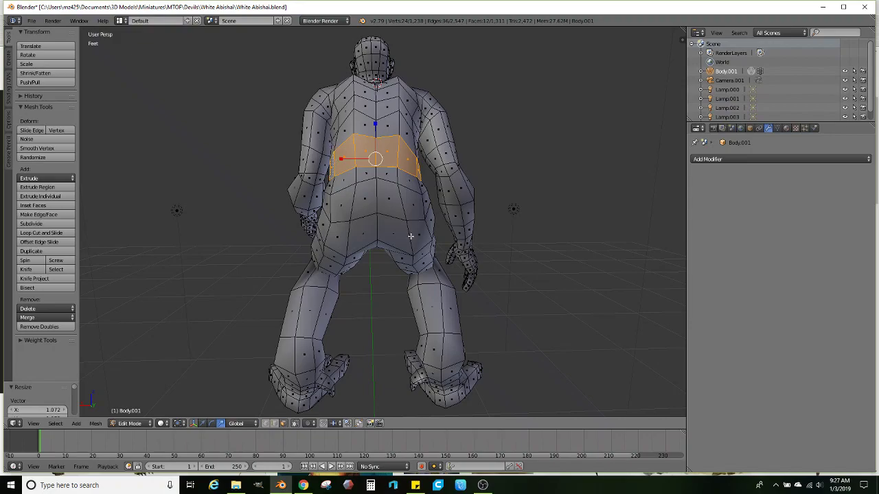
# Scale the two horizontal edges across the middle of the pelvis back by about 1.231
pyautogui.scroll(5, 410, 236)
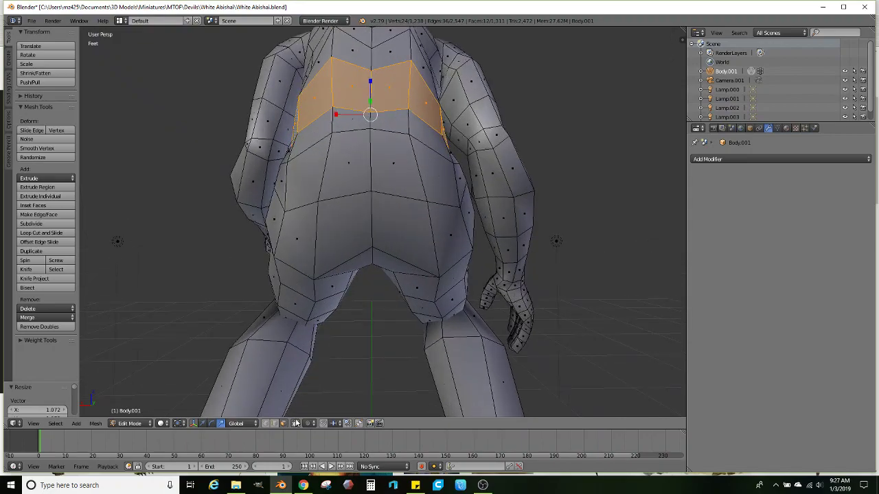
pyautogui.rightClick(323, 210)
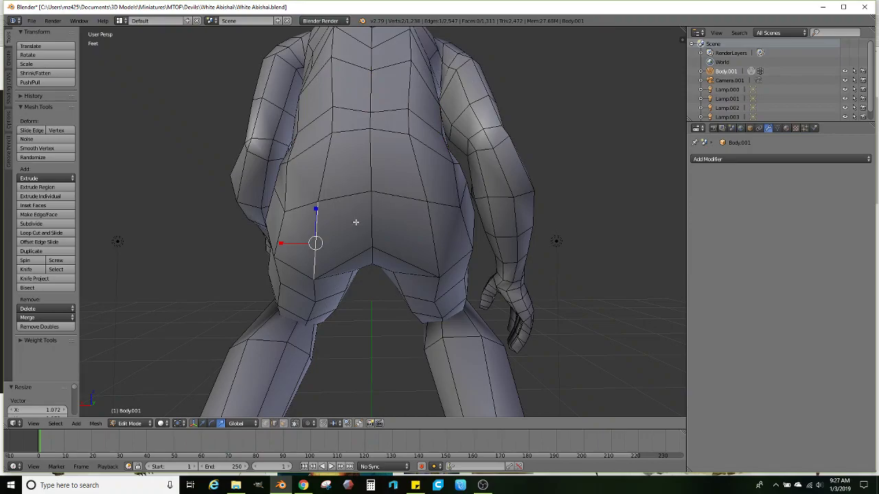
pyautogui.press('s')
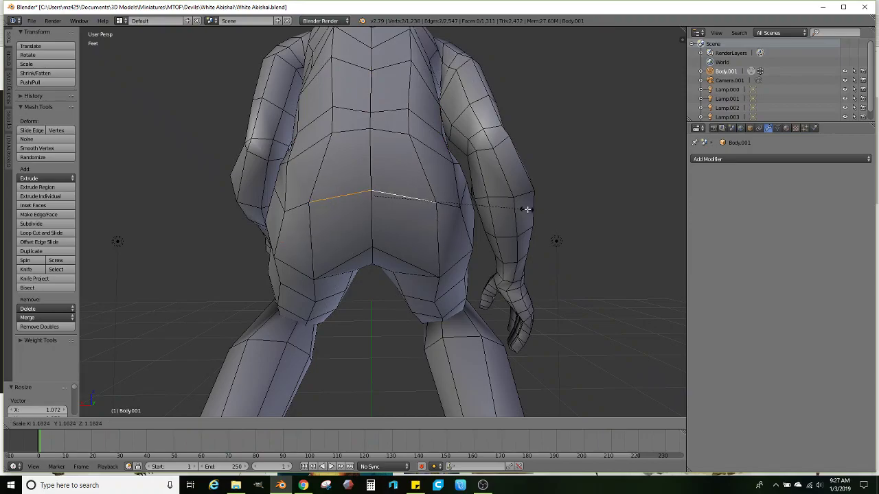
pyautogui.click(538, 207)
# Select the four central faces at the back of the pelvis and scale them by about 1.058
pyautogui.moveTo(354, 262); pyautogui.dragTo(326, 270, button='middle')
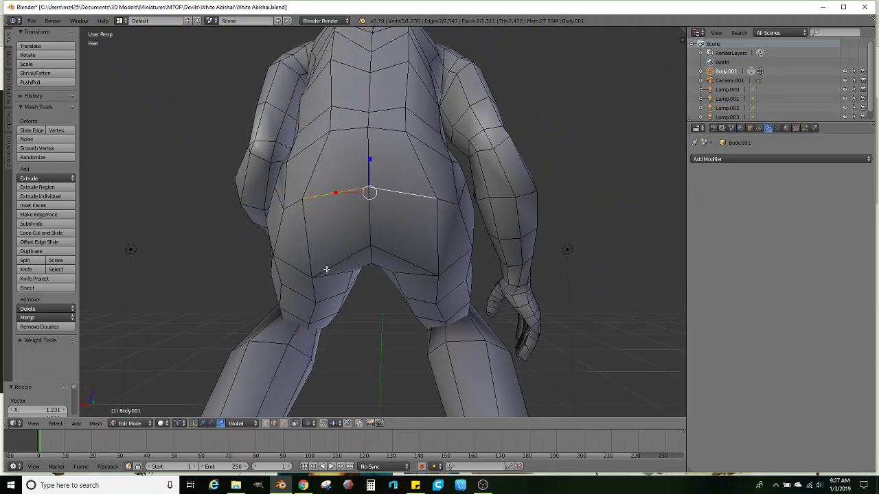
pyautogui.rightClick(403, 186)
pyautogui.keyDown('ctrl'); pyautogui.rightClick(343, 225); pyautogui.keyUp('ctrl')
pyautogui.keyDown('shift'); pyautogui.rightClick(396, 205); pyautogui.keyUp('shift')
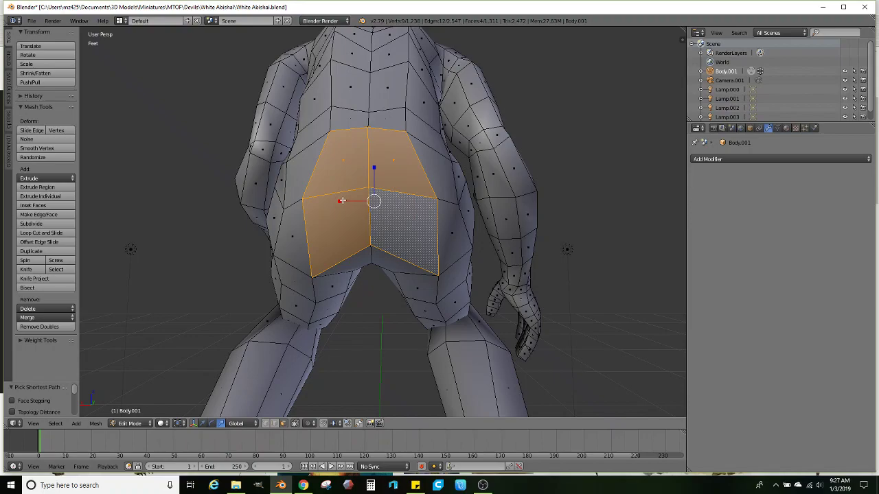
pyautogui.press('s')
pyautogui.click(429, 199)
# Extrude the four pelvis faces backward as a tail base and scale the end by about 0.688
pyautogui.moveTo(429, 199); pyautogui.dragTo(377, 229, button='middle')
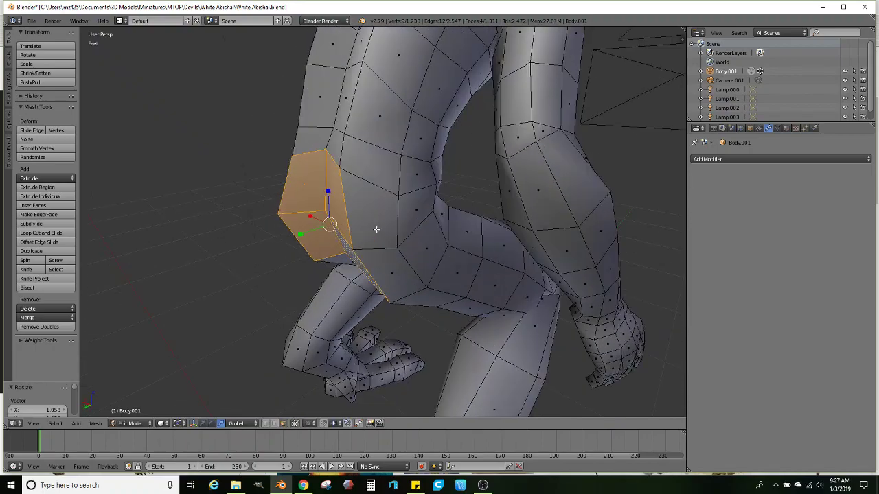
pyautogui.press('s')
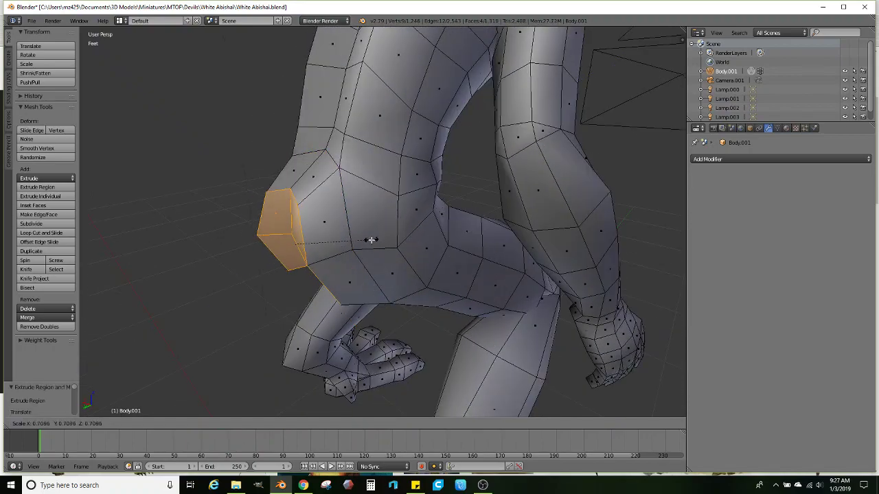
pyautogui.click(370, 238)
# Raise the two lower corner vertices of the extruded tail-base patch along Z
pyautogui.moveTo(370, 238); pyautogui.dragTo(296, 330, button='middle')
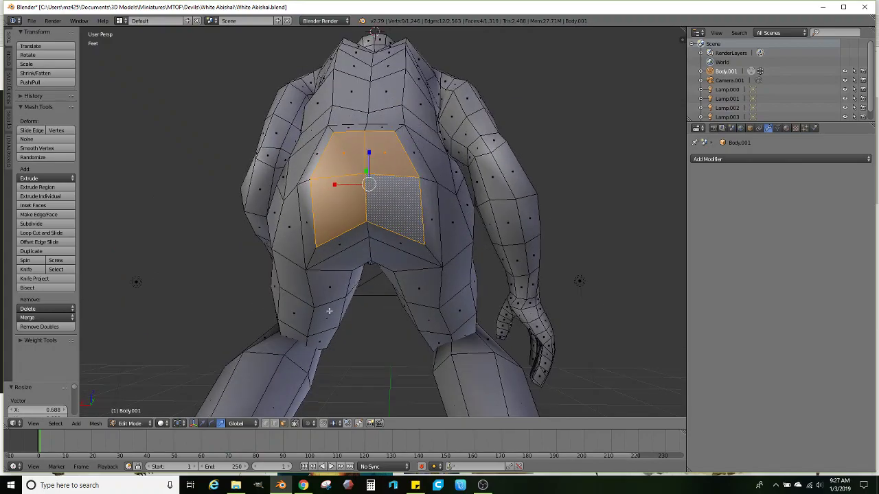
pyautogui.click(315, 247)
pyautogui.press('a')
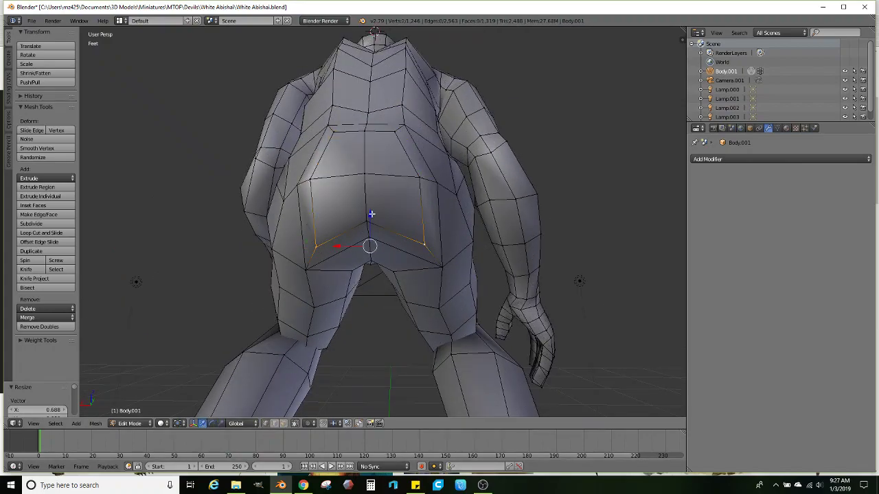
pyautogui.moveTo(371, 214); pyautogui.dragTo(376, 186)
# Move the bottom centre vertices of the tail-base patch down toward the crotch
pyautogui.moveTo(377, 196); pyautogui.dragTo(371, 220, button='middle')
pyautogui.rightClick(376, 233)
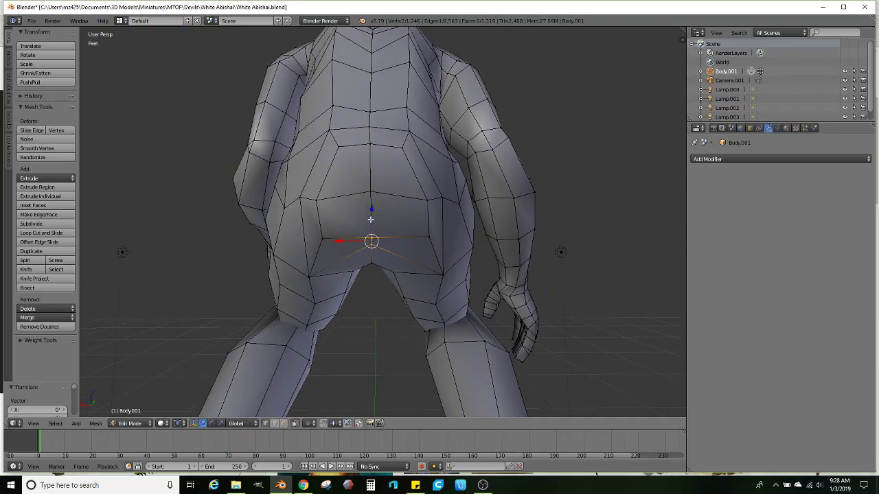
pyautogui.press('g')
pyautogui.moveTo(370, 232); pyautogui.dragTo(370, 232)
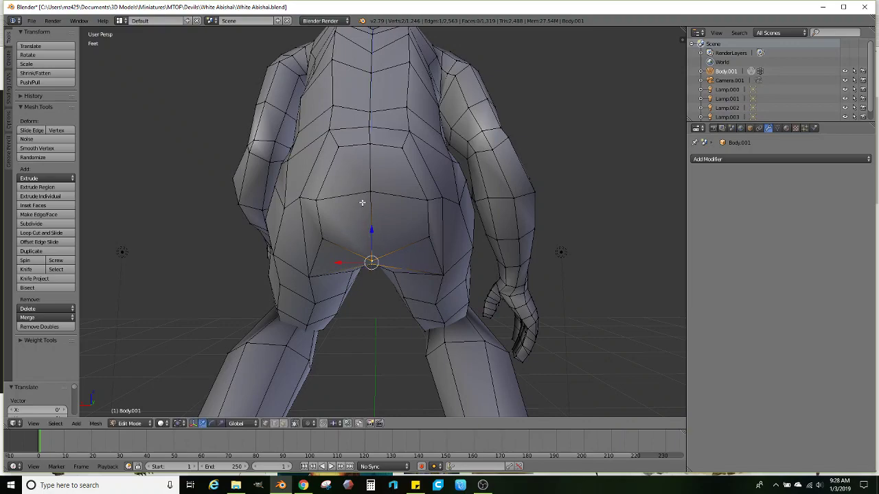
# Lower the patch's middle centre vertex about 291 thou along Z and scale its two lower corner vertices inward by about 0.831
pyautogui.rightClick(368, 186)
pyautogui.press('g')
pyautogui.press('z')
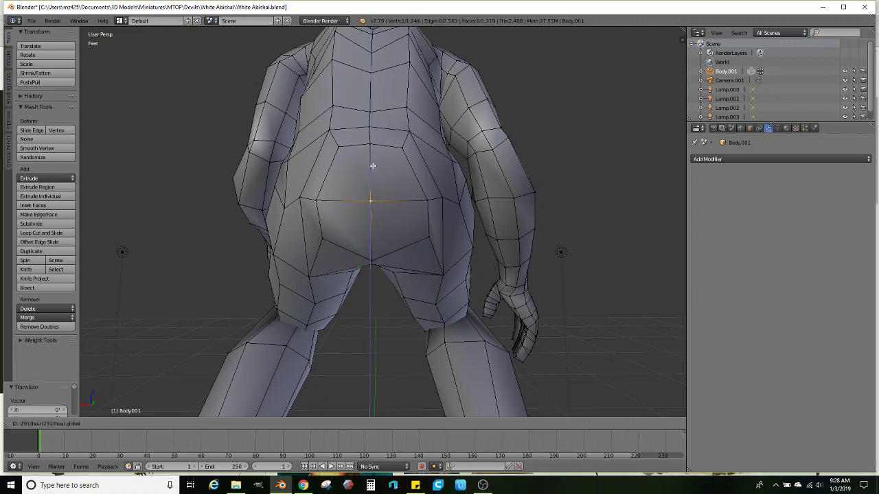
pyautogui.click(373, 166)
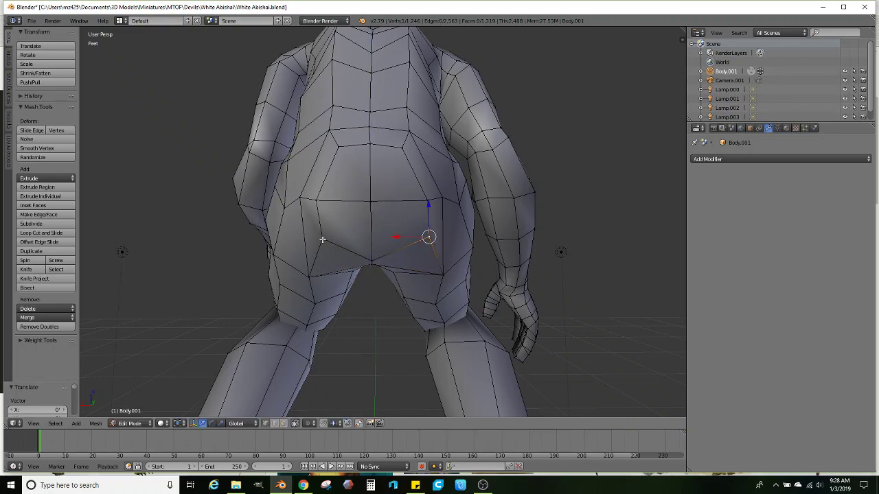
pyautogui.press('s')
pyautogui.click(480, 230)
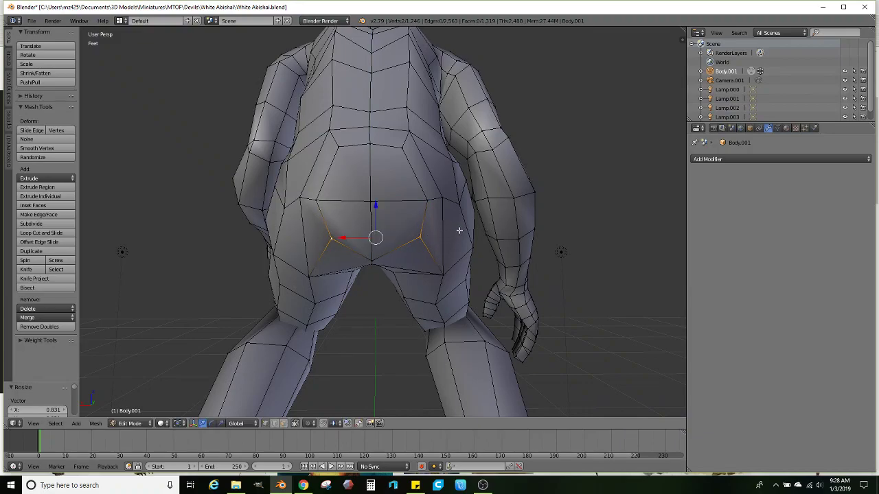
# Select the four end faces of the tail base and flatten them along Y into one plane
pyautogui.moveTo(357, 213); pyautogui.dragTo(403, 228, button='middle')
pyautogui.click(283, 424)
pyautogui.rightClick(395, 236)
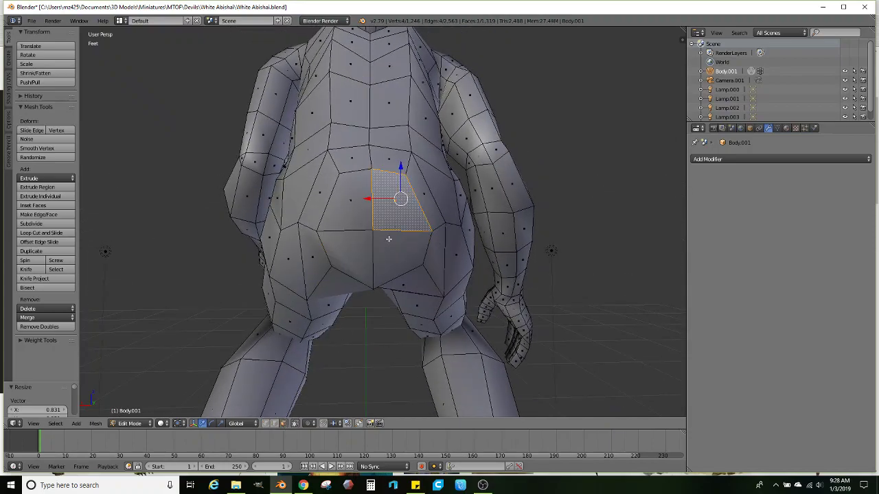
pyautogui.keyDown('ctrl'); pyautogui.rightClick(358, 252); pyautogui.keyUp('ctrl')
pyautogui.keyDown('ctrl'); pyautogui.rightClick(380, 244); pyautogui.keyUp('ctrl')
pyautogui.moveTo(380, 243); pyautogui.dragTo(419, 282, button='middle')
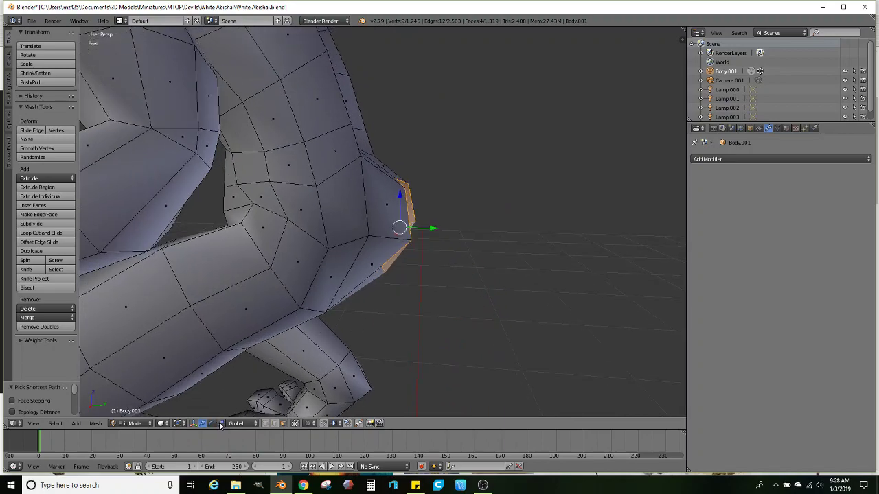
pyautogui.moveTo(431, 231); pyautogui.dragTo(394, 233)
# Scale the flattened tail-base faces by about 1.114 and tilt them about 21.5° in the side view
pyautogui.keyDown('shift'); pyautogui.moveTo(395, 233); pyautogui.dragTo(495, 181, button='middle'); pyautogui.keyUp('shift')
pyautogui.press('s')
pyautogui.click(500, 190)
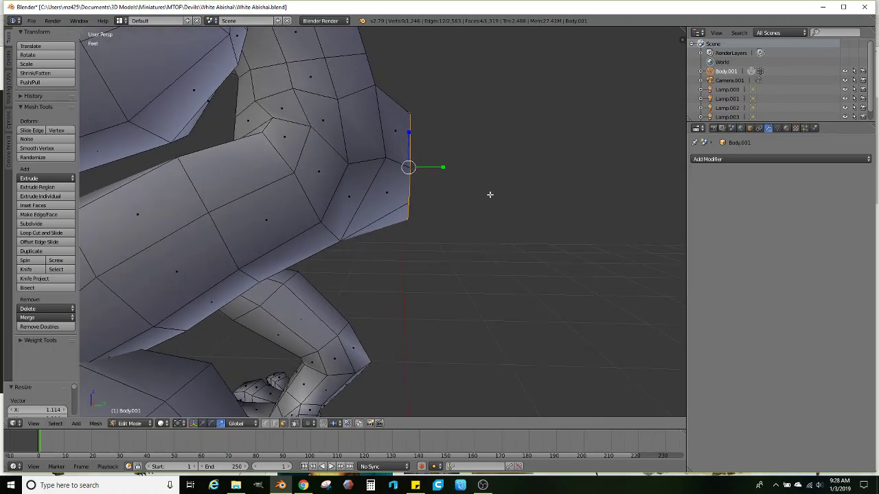
pyautogui.press('r')
pyautogui.click(480, 231)
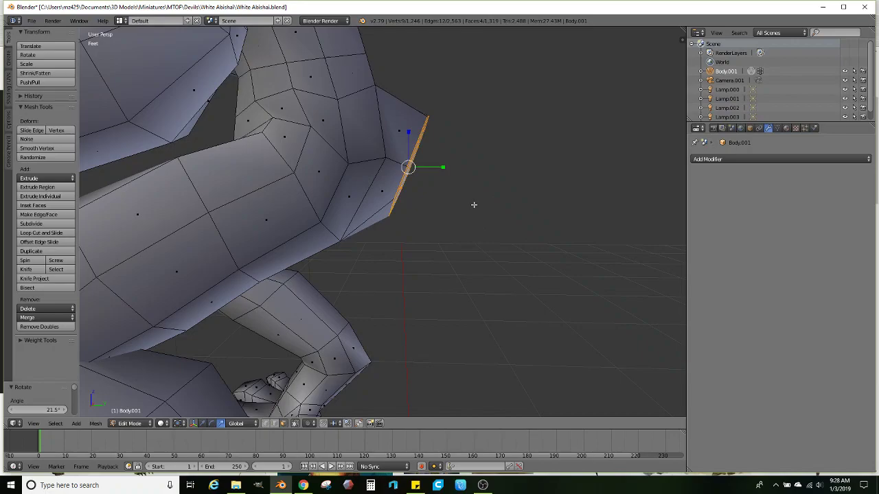
# Move the tail-base end faces downward and widen them along X by about 1.043
pyautogui.press('g')
pyautogui.click(484, 228)
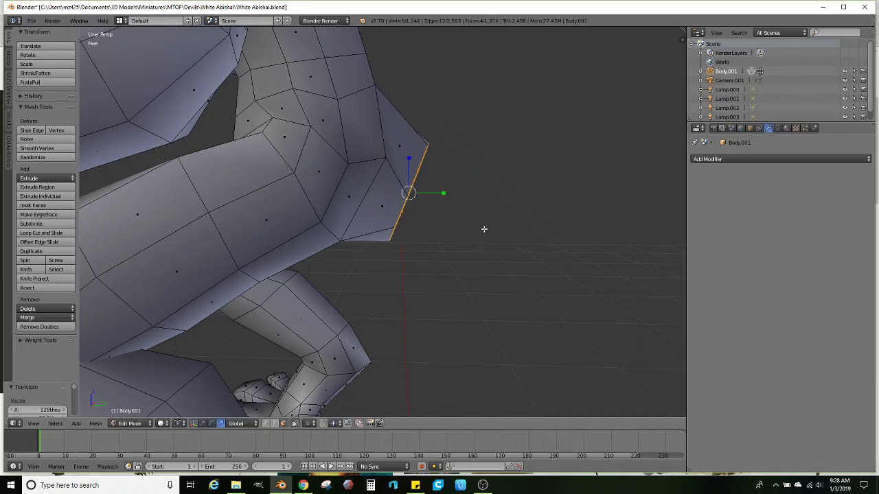
pyautogui.moveTo(484, 229); pyautogui.dragTo(395, 212, button='middle')
pyautogui.moveTo(328, 184); pyautogui.dragTo(327, 184)
pyautogui.moveTo(361, 177); pyautogui.dragTo(374, 162, button='middle')
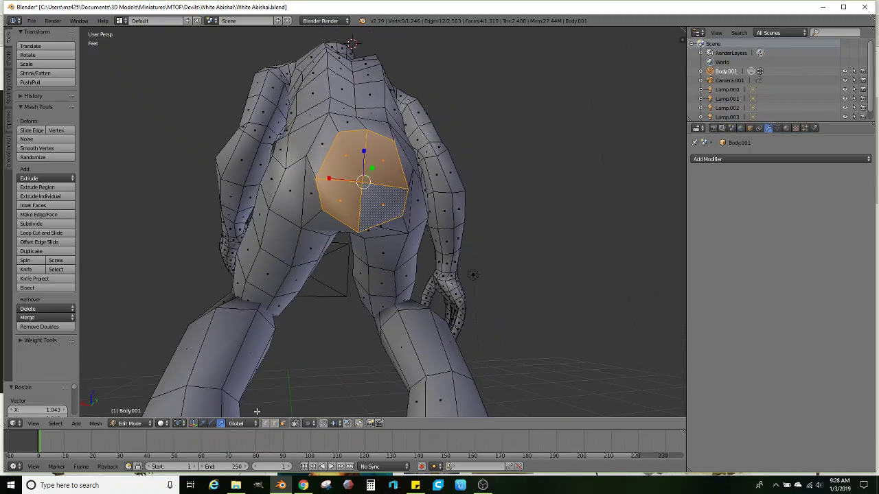
# Set the transform orientation to Normal and rescale the tail-base end faces
pyautogui.click(236, 423)
pyautogui.click(251, 391)
pyautogui.press('s')
pyautogui.click(361, 216)
# Rotate the tail-base end faces to level them with the hips, finishing with a turn of about -7.01°
pyautogui.moveTo(361, 216); pyautogui.dragTo(378, 278, button='middle')
pyautogui.press('r')
pyautogui.click(499, 220)
pyautogui.press('r')
pyautogui.click(458, 233)
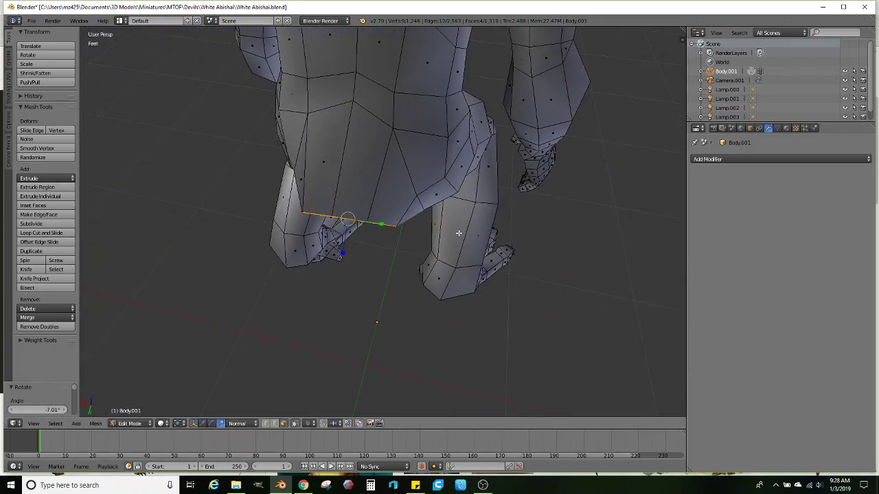
# Scale up the tail-base end faces by about 1.201
pyautogui.moveTo(438, 249); pyautogui.dragTo(423, 234, button='middle')
pyautogui.scroll(-6, 349, 267)
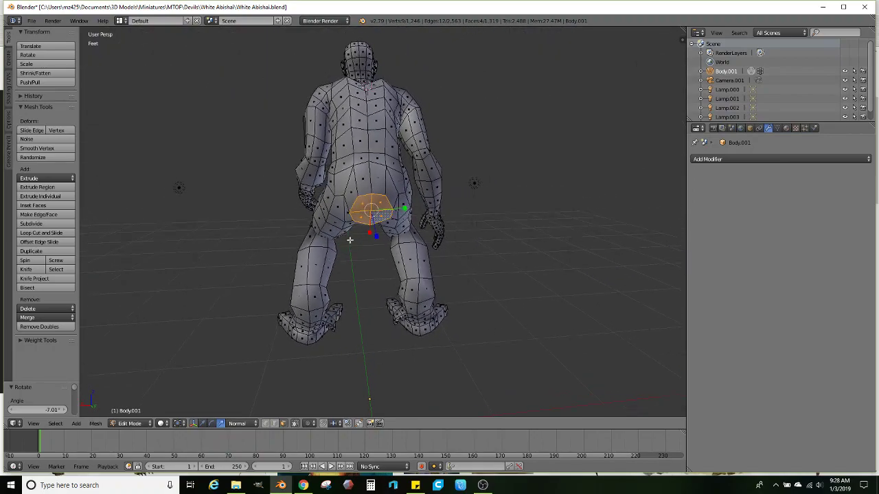
pyautogui.moveTo(349, 238); pyautogui.dragTo(431, 239, button='middle')
pyautogui.scroll(2, 439, 242)
pyautogui.press('s')
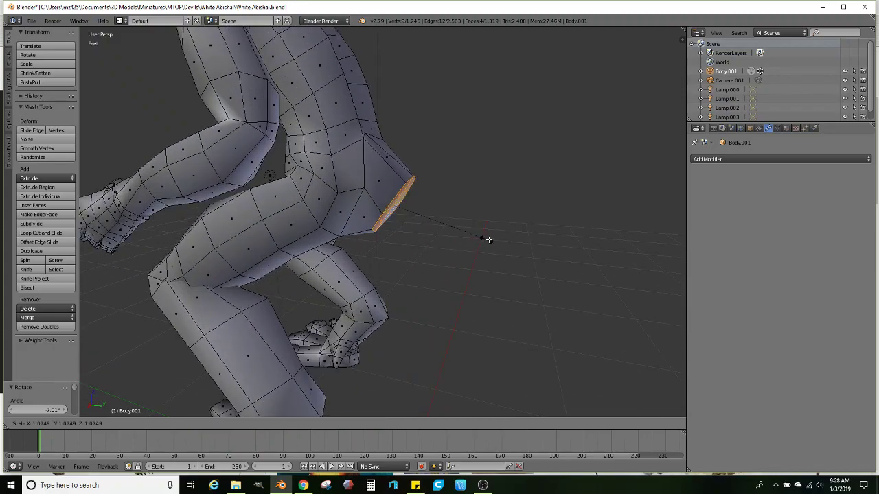
pyautogui.click(496, 234)
# Extrude the first tail section backward and down from the base and scale its end by about 0.855
pyautogui.scroll(2, 482, 218)
pyautogui.moveTo(482, 218); pyautogui.dragTo(490, 234, button='middle')
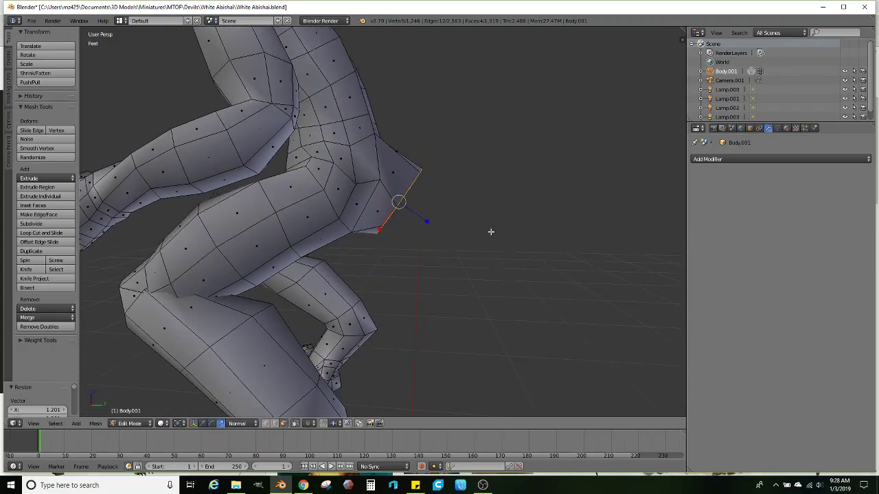
pyautogui.press('e')
pyautogui.click(565, 255)
pyautogui.press('s')
pyautogui.click(545, 257)
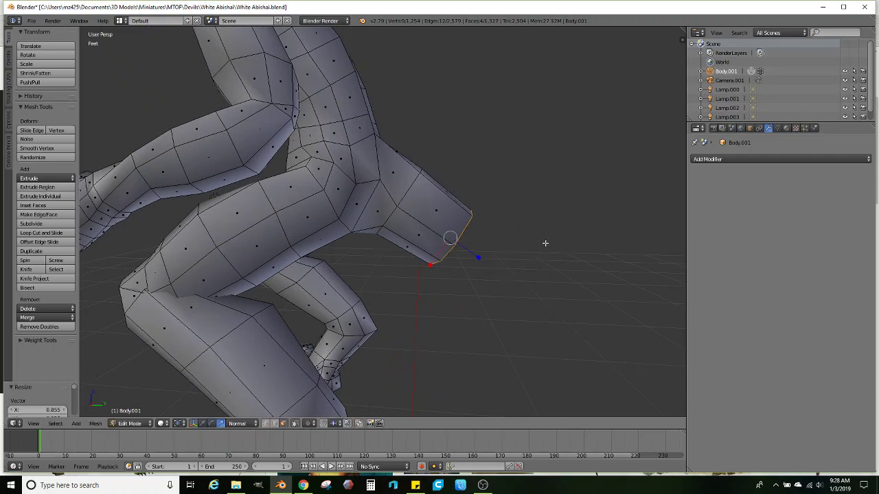
# Rotate the tail section's end faces about 33.4° in the side view and move them down about 1.26 inches
pyautogui.press('r')
pyautogui.click(521, 290)
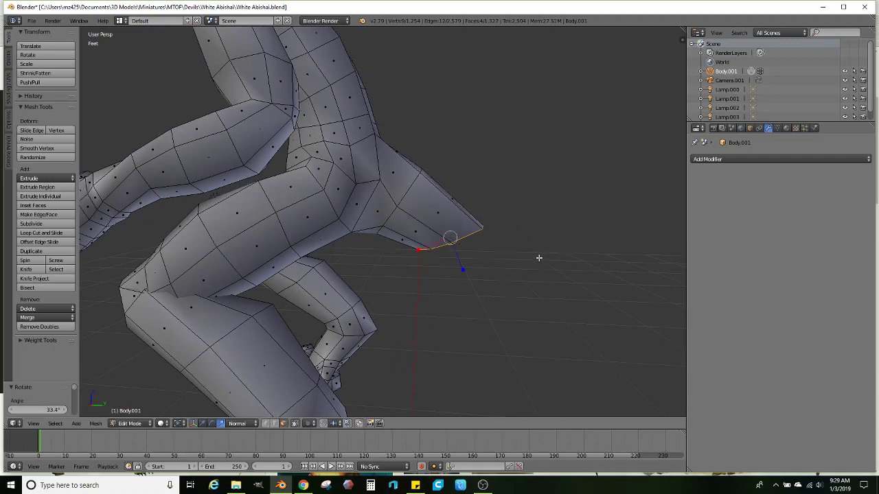
pyautogui.press('g')
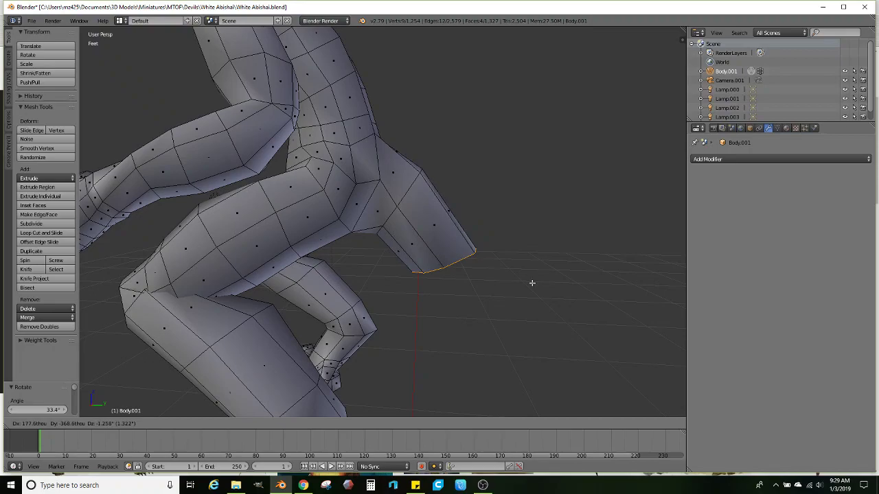
pyautogui.click(531, 285)
# Rotate the tail end about 11.4° in the rear view and shift it sideways about 592 thou
pyautogui.moveTo(529, 284); pyautogui.dragTo(462, 290, button='middle')
pyautogui.press('r')
pyautogui.click(459, 315)
pyautogui.press('g')
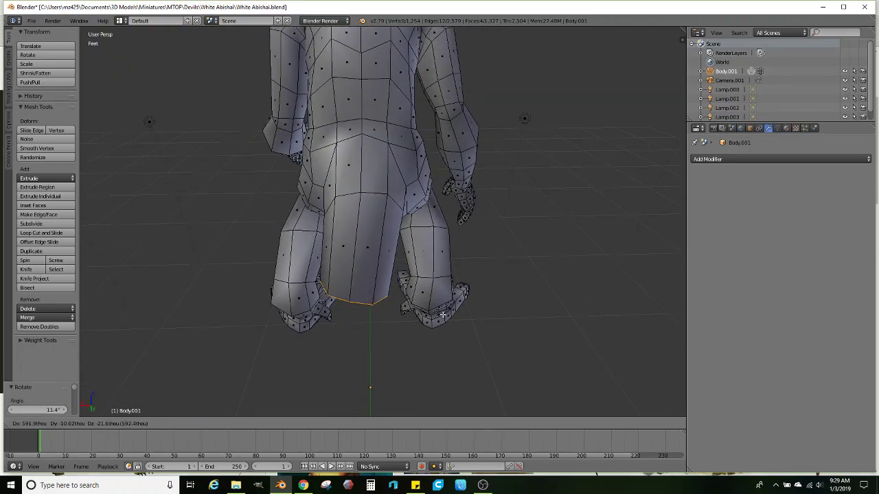
pyautogui.click(442, 314)
# Rotate the tail end about 7.02° more and extrude another tail section downward from it
pyautogui.moveTo(373, 298); pyautogui.dragTo(406, 277, button='middle')
pyautogui.press('r')
pyautogui.click(446, 271)
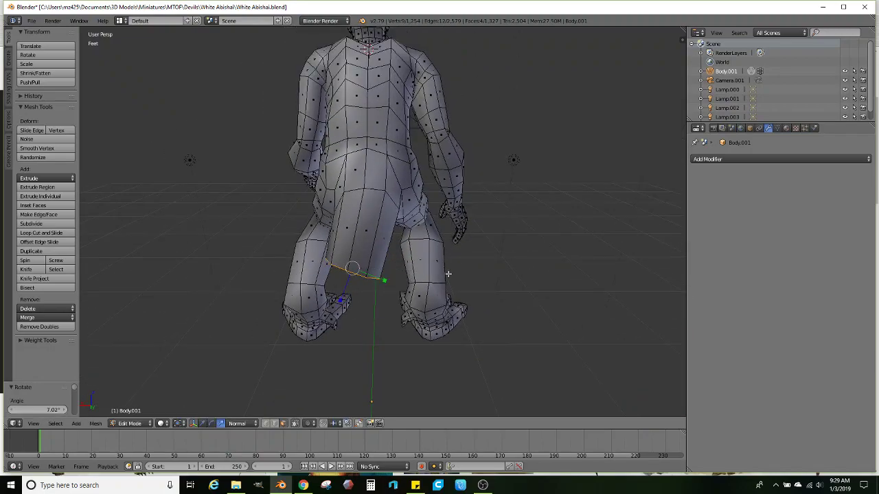
pyautogui.press('e')
pyautogui.click(444, 321)
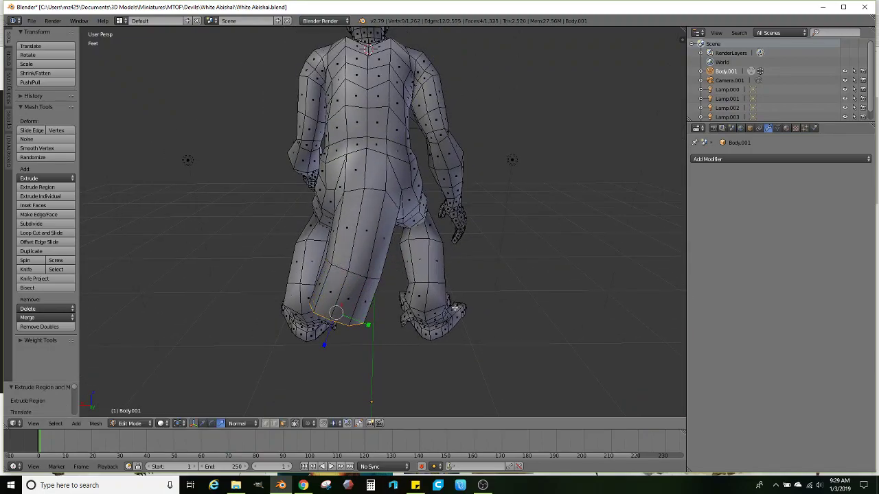
# Rotate the tail's end faces about 7.84° and scale them down slightly
pyautogui.moveTo(446, 291); pyautogui.dragTo(452, 274, button='middle')
pyautogui.press('r')
pyautogui.click(469, 318)
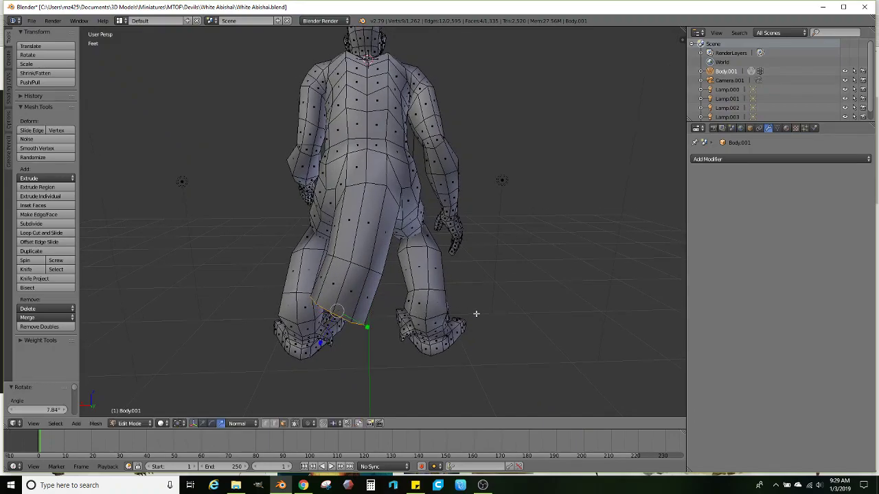
pyautogui.press('s')
pyautogui.click(462, 313)
# Extrude another tail section downward from the end and rotate its end faces about 12.2°
pyautogui.moveTo(439, 320); pyautogui.dragTo(475, 302, button='middle')
pyautogui.press('e')
pyautogui.click(467, 336)
pyautogui.moveTo(467, 337); pyautogui.dragTo(441, 322, button='middle')
pyautogui.press('r')
pyautogui.click(426, 309)
# Move the tail end slightly downward, shrink it a little and rotate it about 6.64°
pyautogui.press('g')
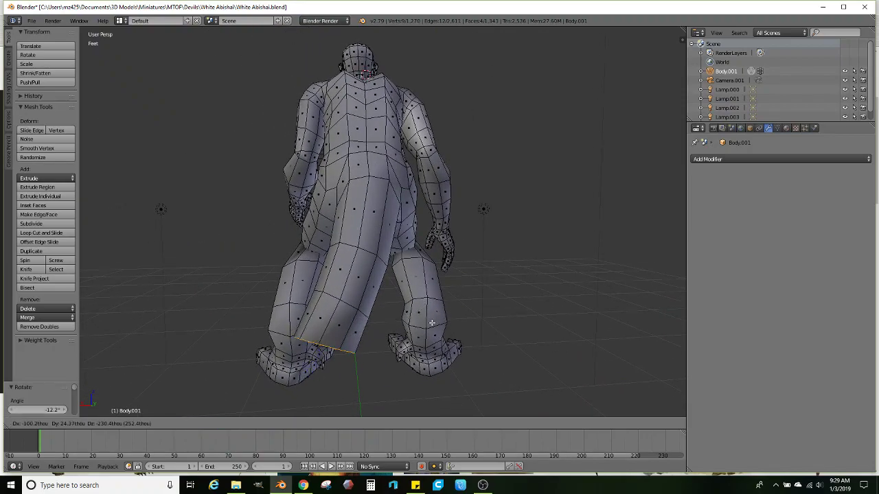
pyautogui.click(461, 327)
pyautogui.press('s')
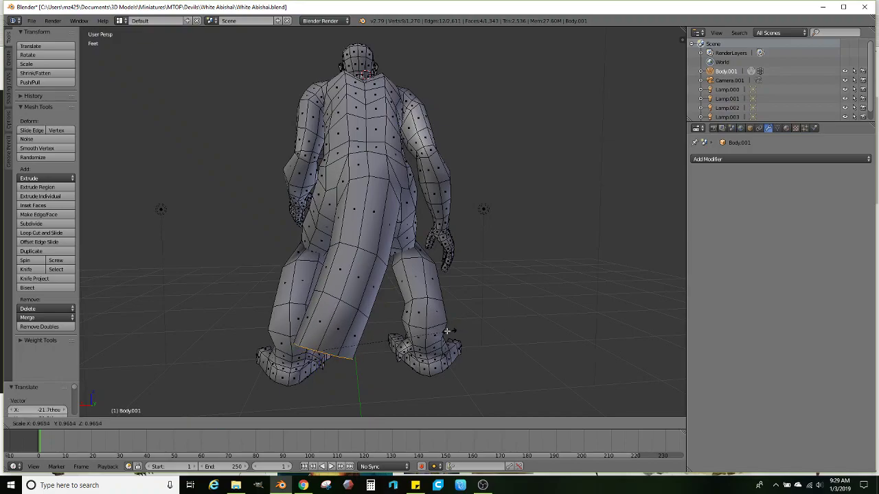
pyautogui.click(458, 329)
pyautogui.moveTo(444, 334); pyautogui.dragTo(436, 317, button='middle')
pyautogui.press('r')
pyautogui.click(438, 316)
# Extrude the next tail section about 1.08 inches, rotate its end and shift it sideways
pyautogui.press('e')
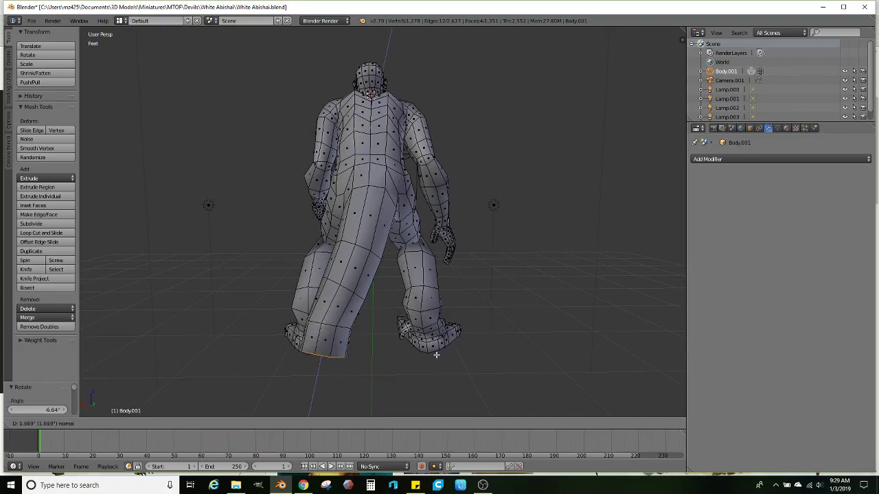
pyautogui.click(435, 354)
pyautogui.press('r')
pyautogui.click(430, 336)
pyautogui.press('g')
pyautogui.click(443, 346)
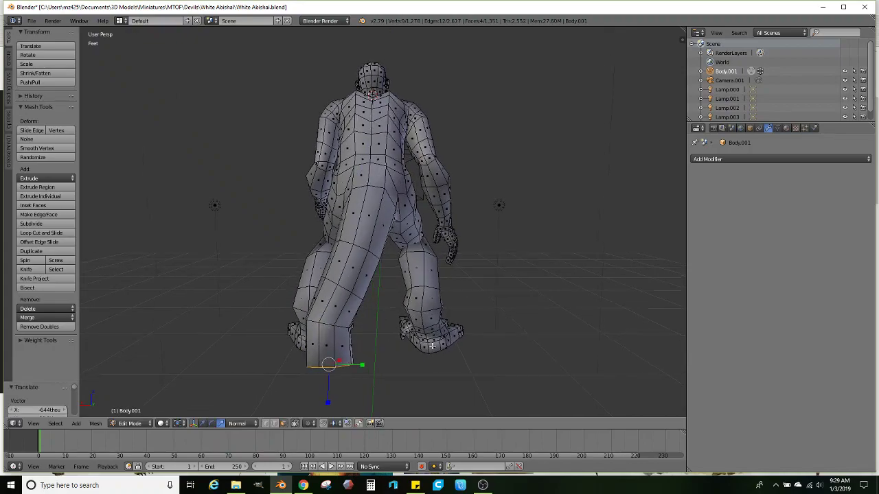
# Scale down the tail's end faces and rotate them about 7.51°
pyautogui.moveTo(443, 345); pyautogui.dragTo(436, 365, button='middle')
pyautogui.press('s')
pyautogui.click(421, 343)
pyautogui.press('r')
pyautogui.click(421, 341)
pyautogui.scroll(-1, 420, 339)
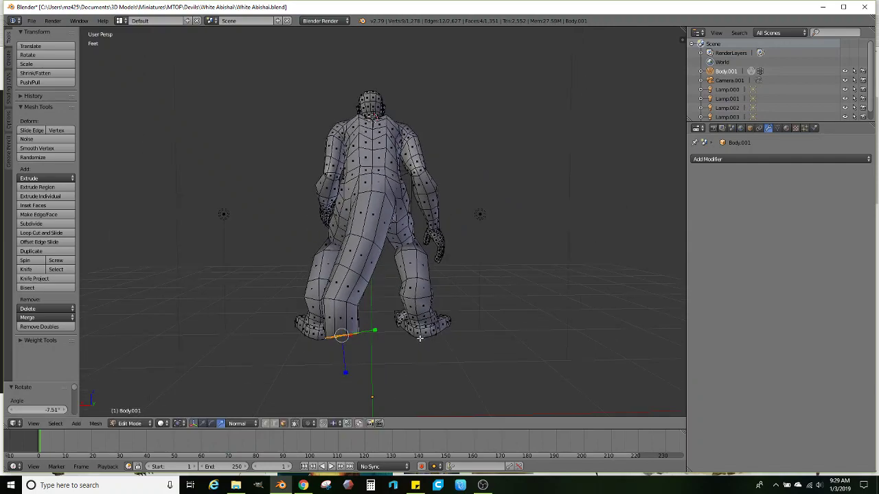
# Extrude a tail section toward the ground, scale its end by about 0.912, then shift and rotate it toward the right foot
pyautogui.press('e')
pyautogui.click(433, 361)
pyautogui.press('s')
pyautogui.click(426, 365)
pyautogui.press('g')
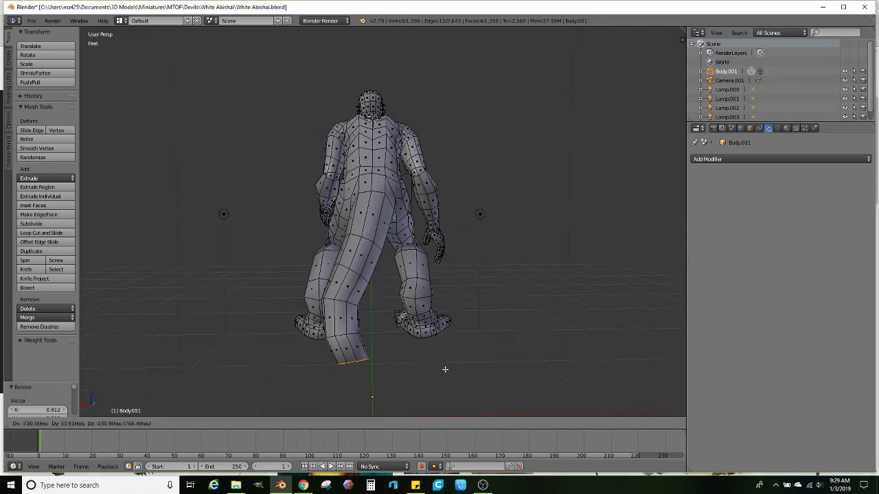
pyautogui.click(447, 371)
pyautogui.press('r')
pyautogui.click(430, 337)
# Rotate the tail end about 12.8° in the side view and reposition it to continue the tail's curve
pyautogui.moveTo(430, 337); pyautogui.dragTo(419, 367, button='middle')
pyautogui.moveTo(425, 398); pyautogui.dragTo(365, 351, button='middle')
pyautogui.scroll(3, 364, 352)
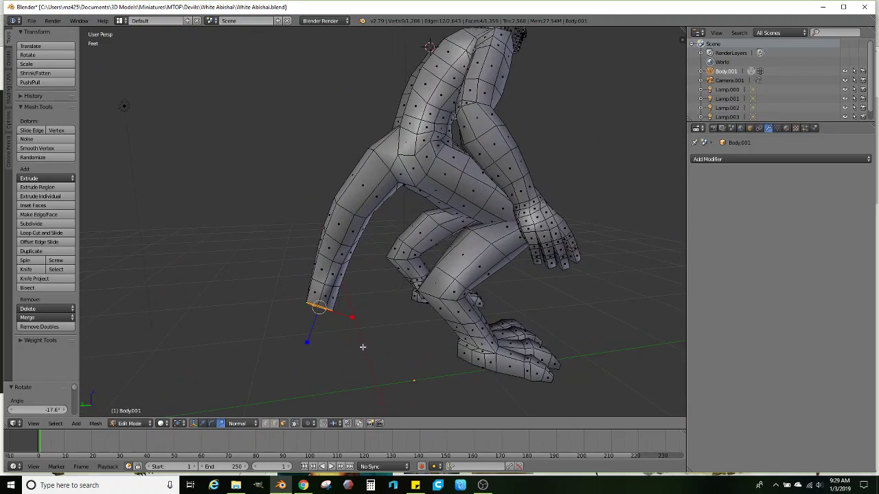
pyautogui.press('g')
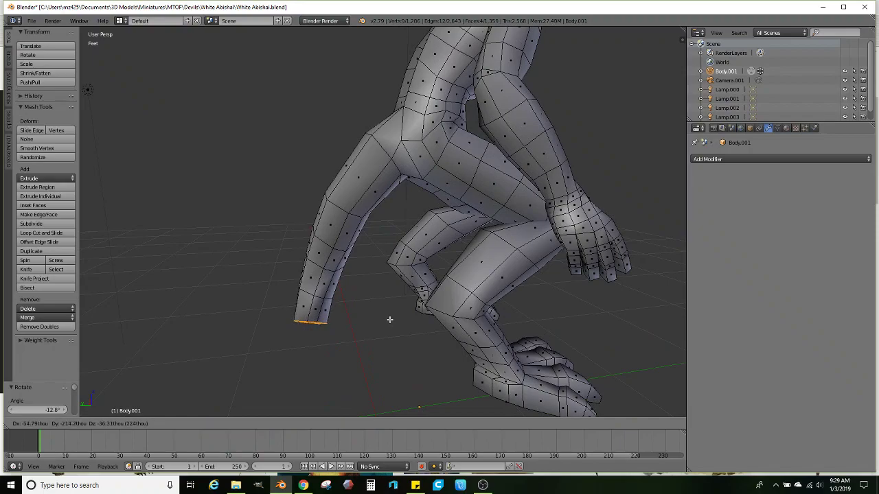
pyautogui.click(364, 328)
pyautogui.moveTo(365, 328); pyautogui.dragTo(408, 329, button='middle')
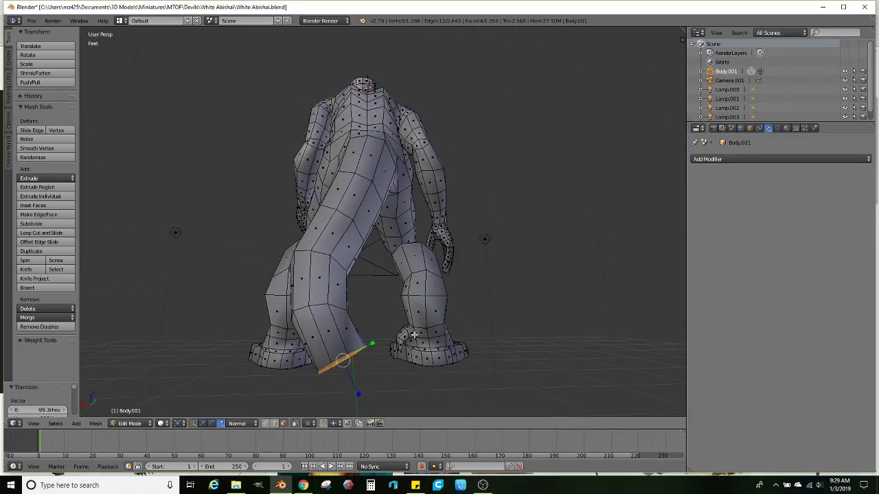
# Extrude another tail section from the end and scale its end faces by about 0.705
pyautogui.scroll(-1, 414, 335)
pyautogui.press('e')
pyautogui.click(441, 341)
pyautogui.press('s')
pyautogui.click(419, 347)
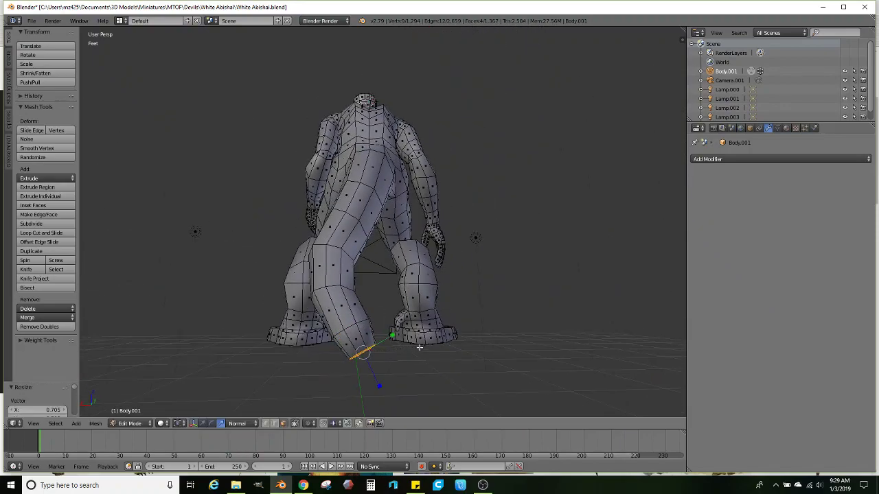
# Shift the new tail end sideways, rotate it about 27.9° and raise it slightly in the rear view
pyautogui.press('g')
pyautogui.click(449, 350)
pyautogui.press('r')
pyautogui.click(433, 316)
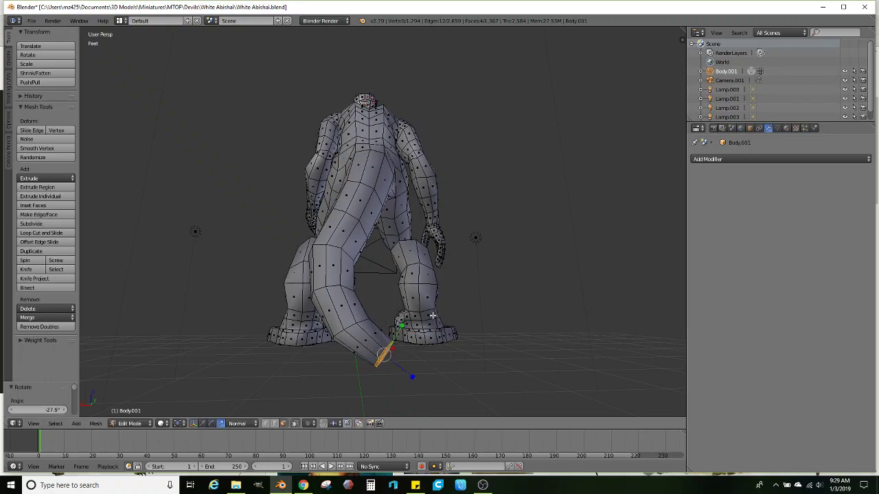
pyautogui.press('g')
pyautogui.click(449, 312)
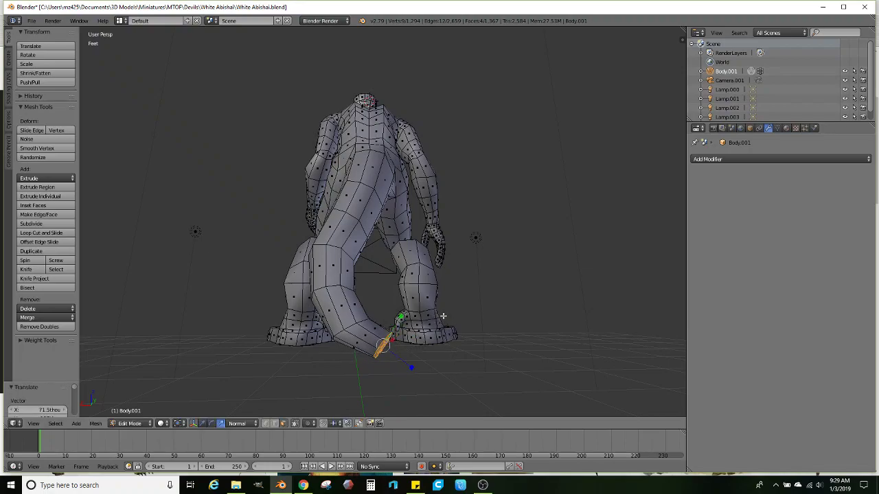
# Resize the tail's end faces in the side view and move them slightly toward the feet
pyautogui.moveTo(449, 312); pyautogui.dragTo(347, 357, button='middle')
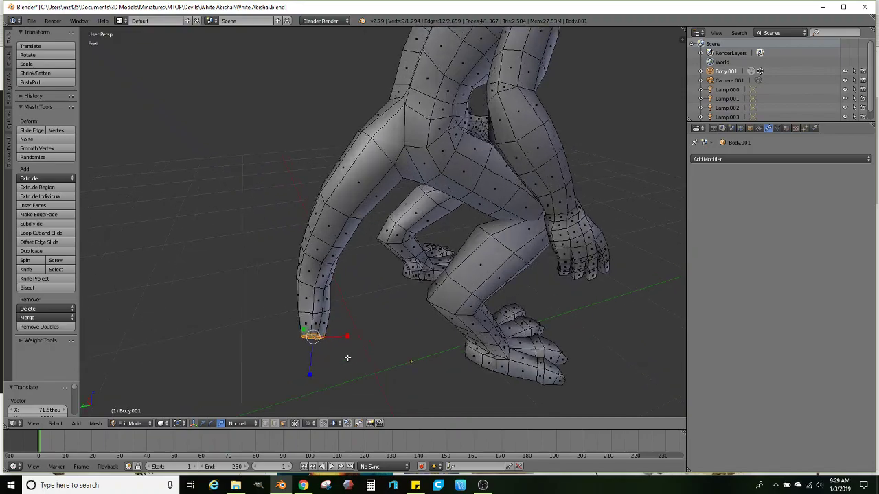
pyautogui.press('s')
pyautogui.click(392, 341)
pyautogui.press('g')
pyautogui.click(409, 343)
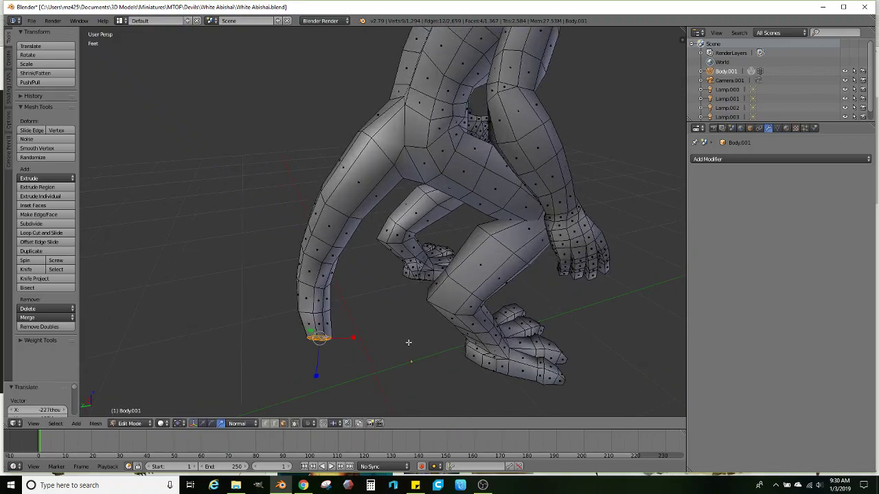
# Extrude a tail section sideways, scale its end by about 0.76 and raise it behind the right foot
pyautogui.moveTo(401, 339); pyautogui.dragTo(427, 332, button='middle')
pyautogui.press('s')
pyautogui.click(470, 349)
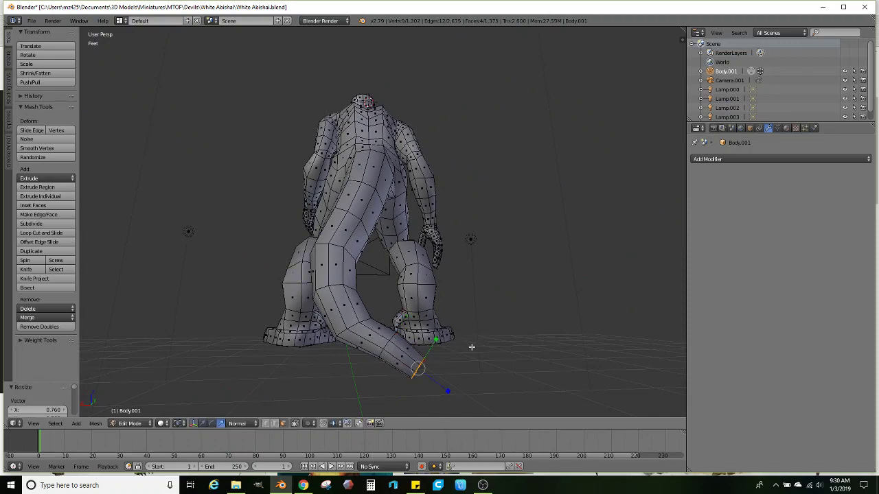
pyautogui.press('g')
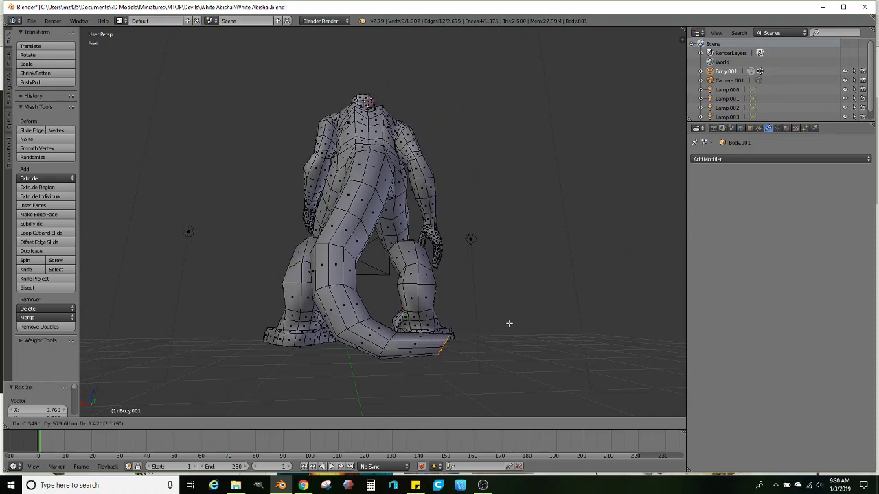
pyautogui.click(506, 322)
# Rotate the raised tail end in the rear view and shift it back toward the body
pyautogui.moveTo(472, 322); pyautogui.dragTo(463, 346, button='middle')
pyautogui.press('r')
pyautogui.rightClick(472, 328)
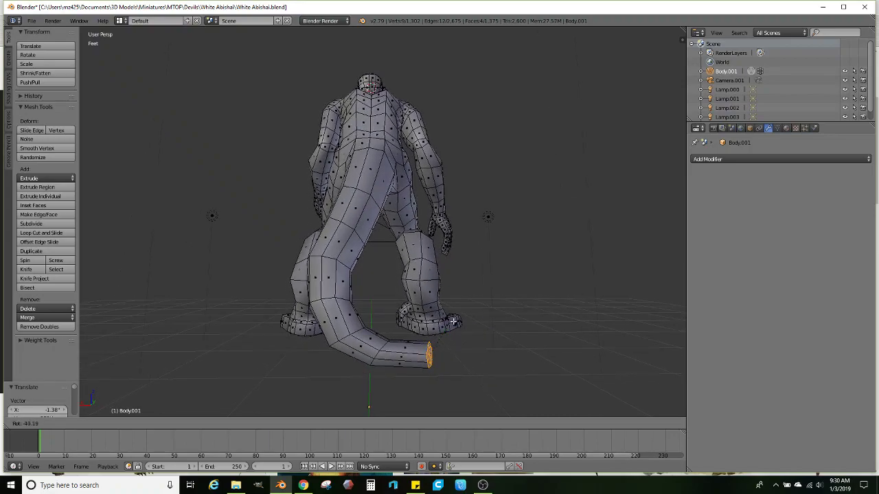
pyautogui.press('g')
pyautogui.click(451, 326)
# Reposition the tail end in the side view and rotate it about 13.8°
pyautogui.moveTo(451, 326); pyautogui.dragTo(377, 365, button='middle')
pyautogui.scroll(1, 376, 350)
pyautogui.press('g')
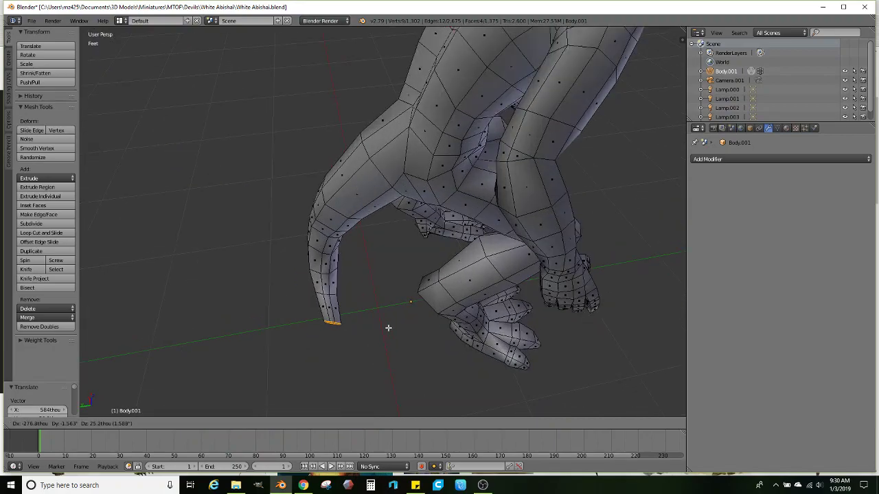
pyautogui.click(383, 328)
pyautogui.press('r')
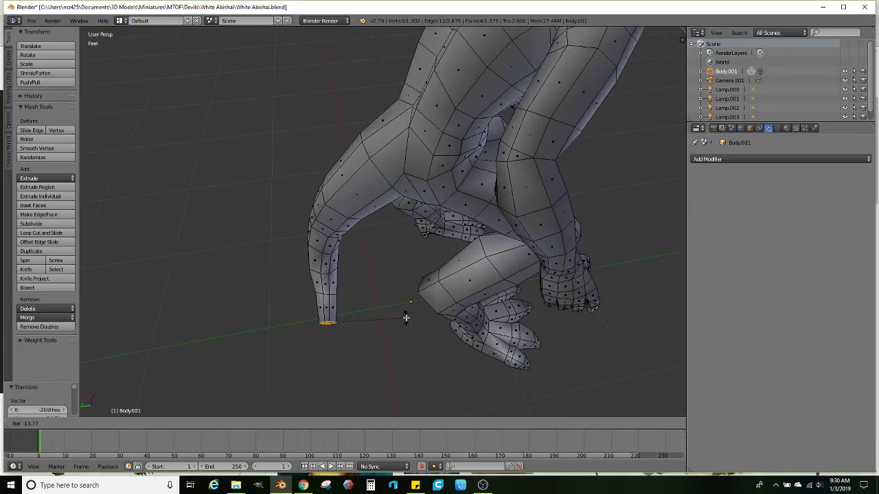
pyautogui.click(406, 318)
# Rotate the tail end about 25° in the rear view and extrude another section sideways from it
pyautogui.moveTo(405, 317); pyautogui.dragTo(442, 354, button='middle')
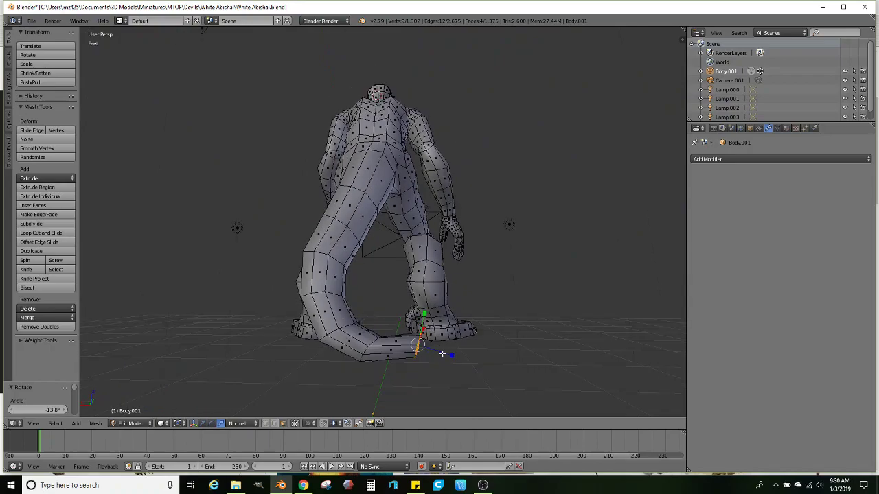
pyautogui.press('r')
pyautogui.click(449, 323)
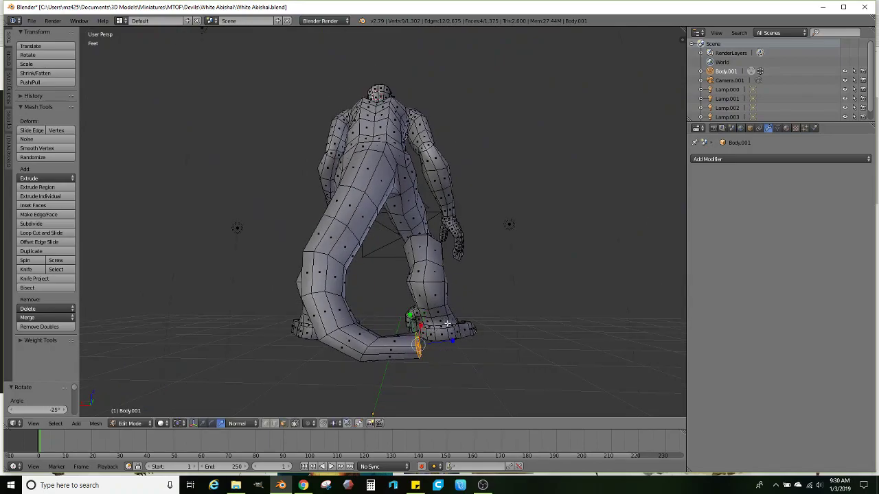
pyautogui.moveTo(449, 323); pyautogui.dragTo(461, 237, button='middle')
pyautogui.press('e')
pyautogui.click(508, 341)
# Move the newly extruded tail end into line with the curve and rotate it about 24.9°
pyautogui.press('g')
pyautogui.click(419, 361)
pyautogui.scroll(2, 408, 319)
pyautogui.scroll(2, 402, 342)
pyautogui.press('r')
pyautogui.click(424, 310)
# Tilt the tail end upward in the rear view and shift it slightly inward and up
pyautogui.scroll(-3, 461, 237)
pyautogui.keyDown('shift'); pyautogui.moveTo(461, 236); pyautogui.dragTo(466, 295, button='middle'); pyautogui.keyUp('shift')
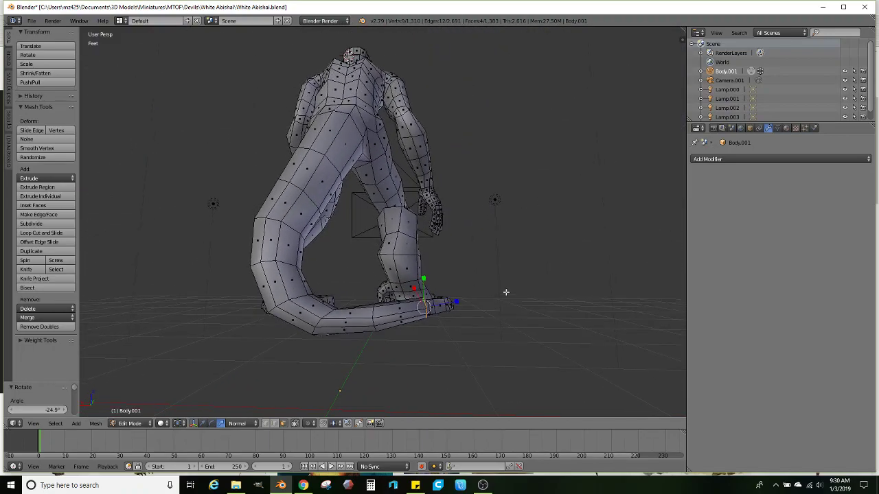
pyautogui.press('r')
pyautogui.click(487, 278)
pyautogui.press('g')
pyautogui.click(482, 270)
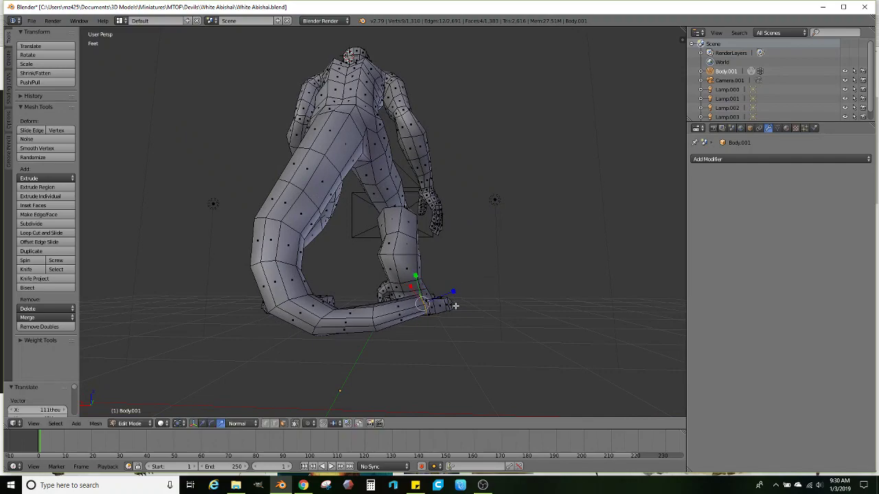
# Extrude an upward tail section, scale its end by about 0.771, raise it and rotate it about 29.2°
pyautogui.press('e')
pyautogui.click(540, 266)
pyautogui.press('s')
pyautogui.click(519, 271)
pyautogui.press('g')
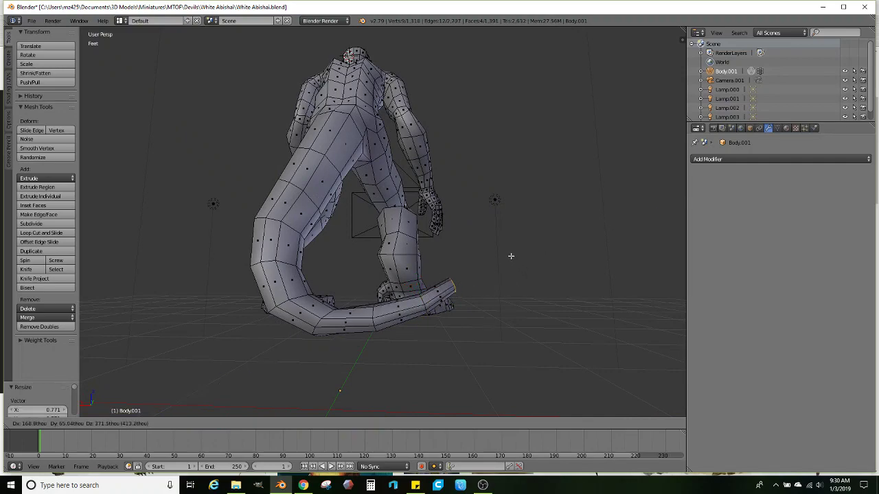
pyautogui.click(510, 256)
pyautogui.press('r')
pyautogui.click(540, 272)
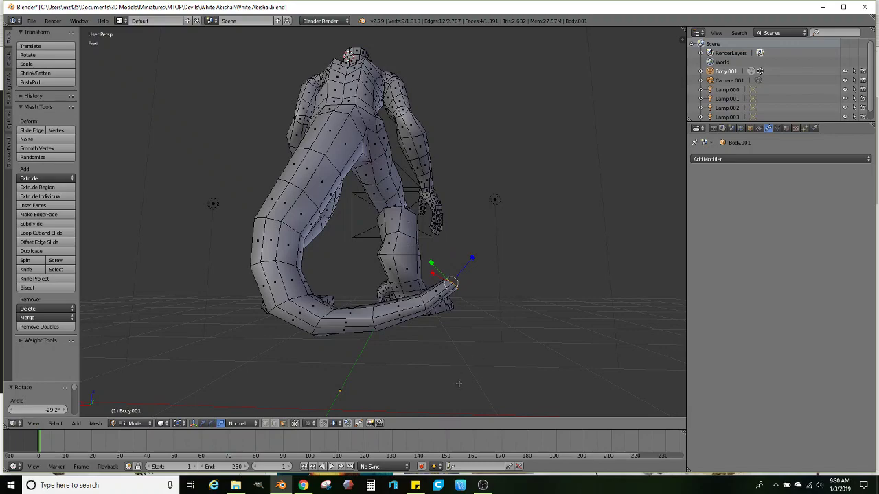
# Check the white abishai reference image in Chrome, then extrude another upward tail section in Blender with its end scaled about 0.692
pyautogui.click(303, 486)
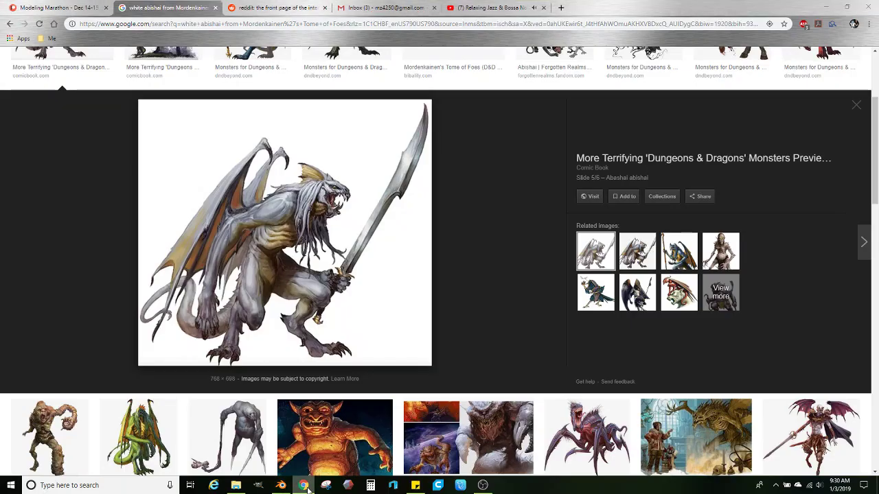
pyautogui.click(305, 486)
pyautogui.moveTo(488, 311); pyautogui.dragTo(492, 314, button='middle')
pyautogui.press('e')
pyautogui.click(569, 284)
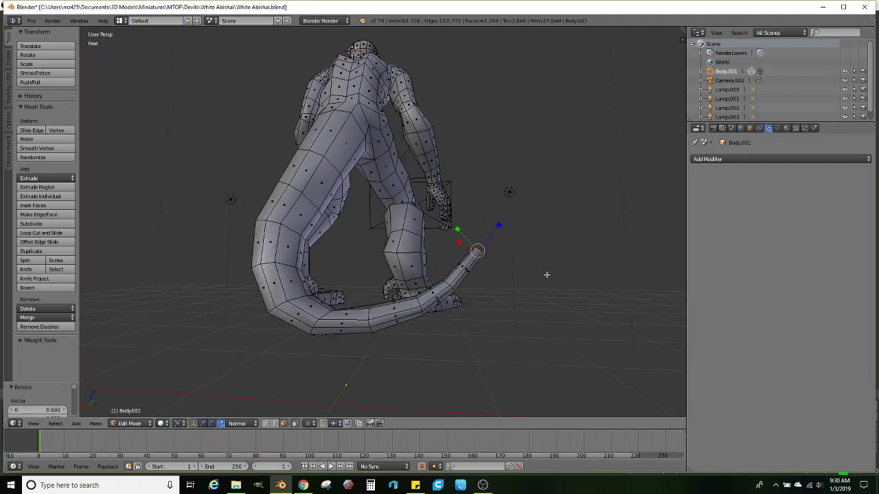
# Rotate the tail tip upward and move it inward to tighten the curl
pyautogui.moveTo(530, 261); pyautogui.dragTo(543, 275, button='middle')
pyautogui.press('r')
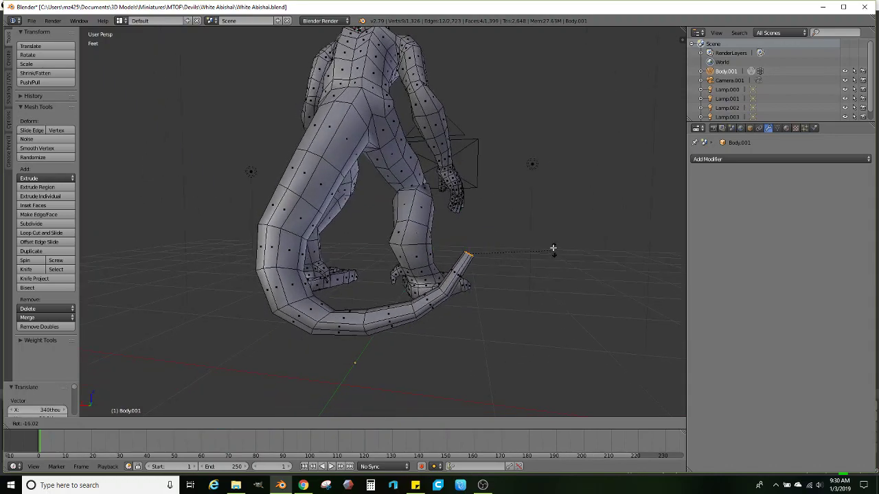
pyautogui.click(546, 242)
pyautogui.press('g')
pyautogui.click(533, 248)
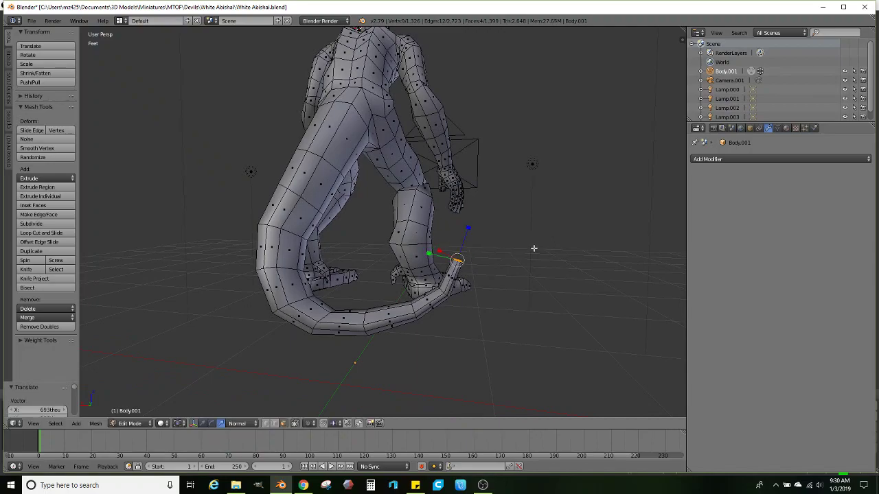
# Select the tail's outer sections from the floor bend to the tip, scale them by about 1.112 and move them outward, about -993 thou in X
pyautogui.moveTo(533, 248); pyautogui.dragTo(472, 259, button='middle')
pyautogui.scroll(3, 376, 302)
pyautogui.scroll(-3, 413, 247)
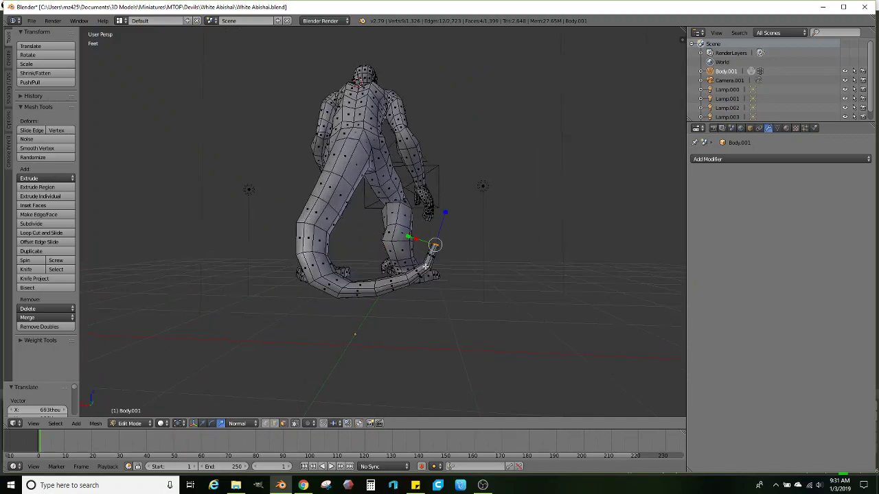
pyautogui.scroll(1, 426, 267)
pyautogui.keyDown('alt'); pyautogui.keyDown('shift'); pyautogui.rightClick(444, 271); pyautogui.keyUp('shift'); pyautogui.keyUp('alt')
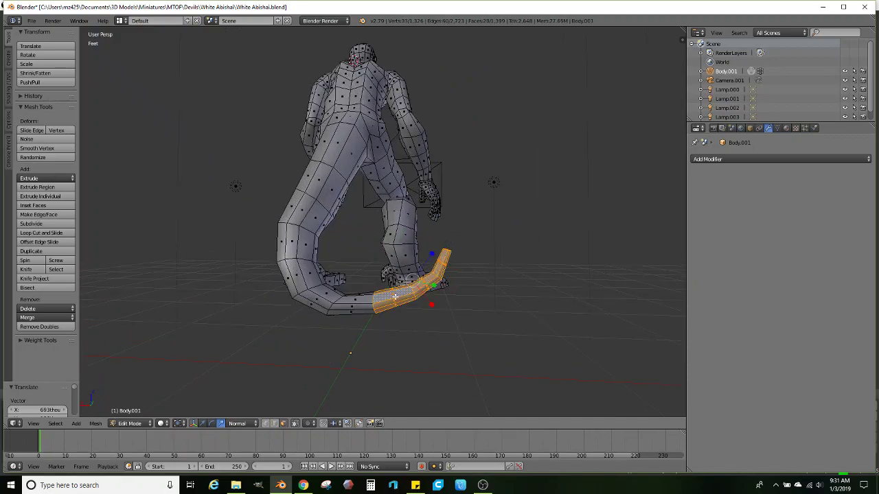
pyautogui.moveTo(369, 297); pyautogui.dragTo(490, 295, button='middle')
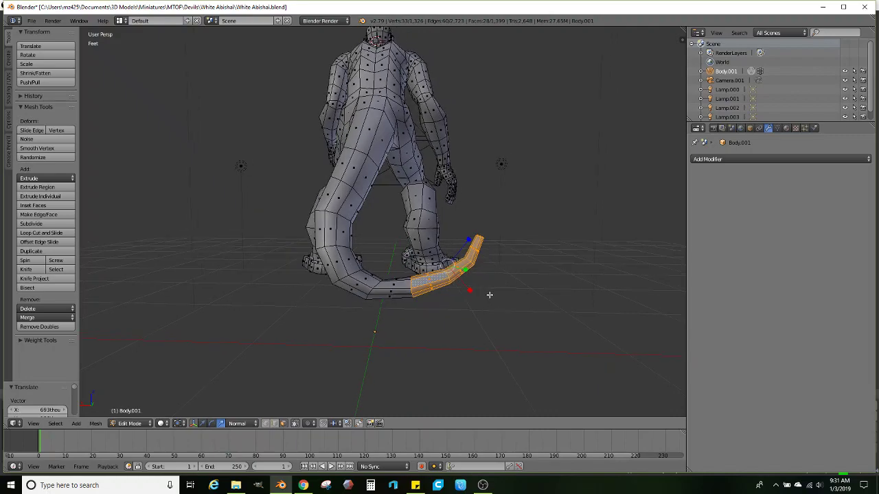
pyautogui.keyDown('alt'); pyautogui.keyDown('shift'); pyautogui.rightClick(396, 280); pyautogui.keyUp('shift'); pyautogui.keyUp('alt')
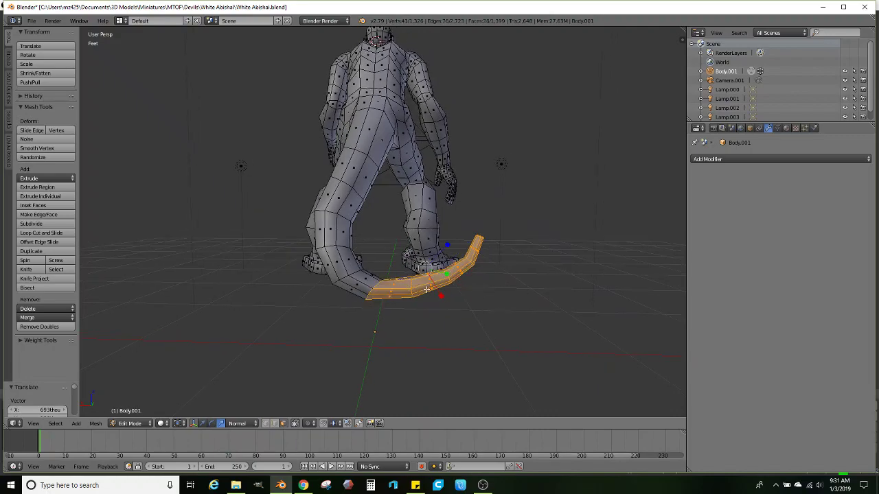
pyautogui.moveTo(426, 290); pyautogui.dragTo(433, 290, button='middle')
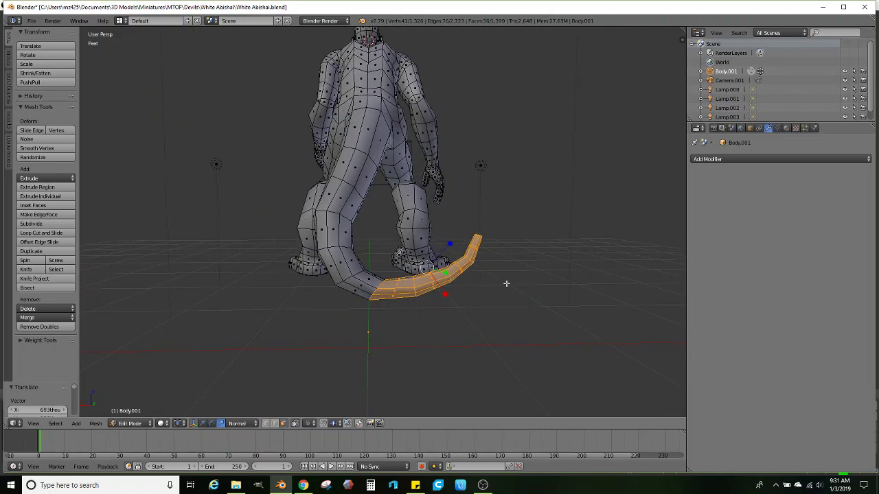
pyautogui.scroll(1, 506, 284)
pyautogui.press('s')
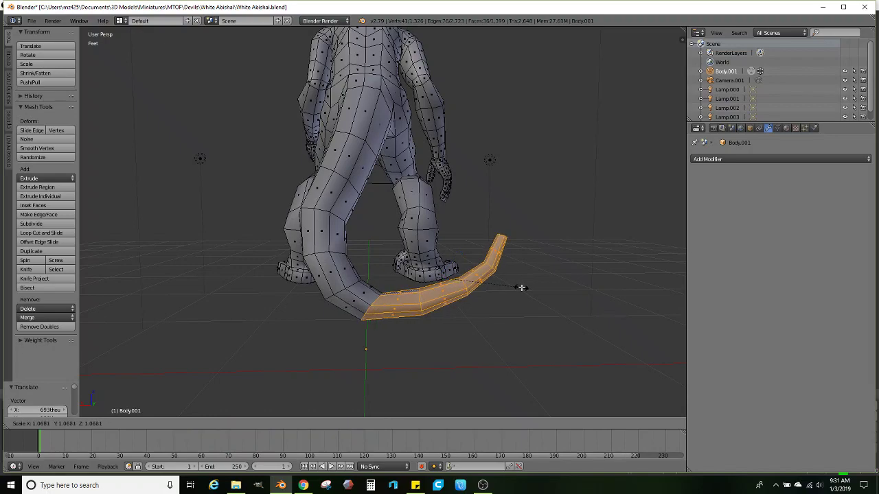
pyautogui.click(522, 287)
pyautogui.press('g')
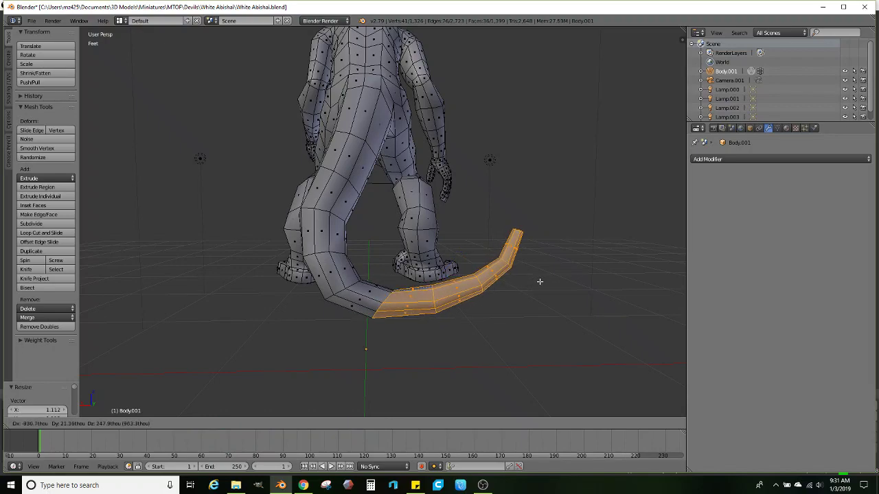
pyautogui.click(540, 282)
# Reduce the selection to the last tail sections before the tip, scale them by about 1.196 and move them outward, about -392 thou in X
pyautogui.keyDown('alt'); pyautogui.keyDown('shift'); pyautogui.rightClick(408, 293); pyautogui.keyUp('shift'); pyautogui.keyUp('alt')
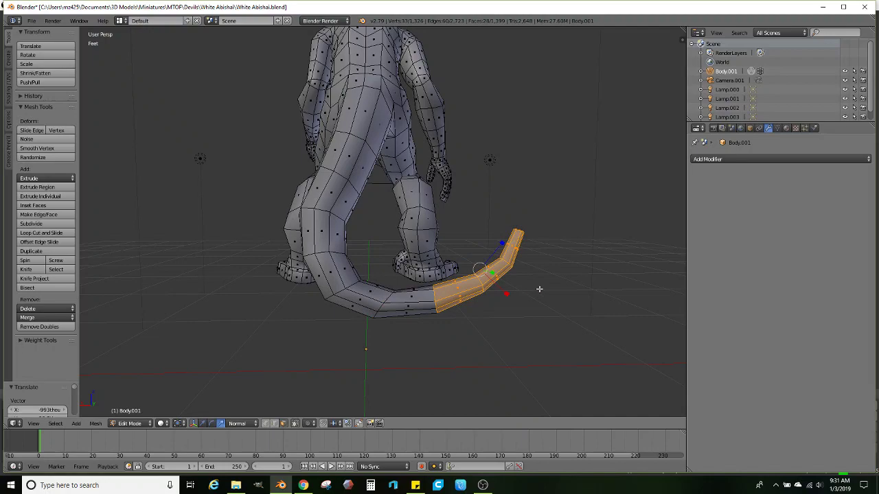
pyautogui.press('ctrl+KP_Subtract')
pyautogui.press('ctrl+KP_Subtract')
pyautogui.press('s')
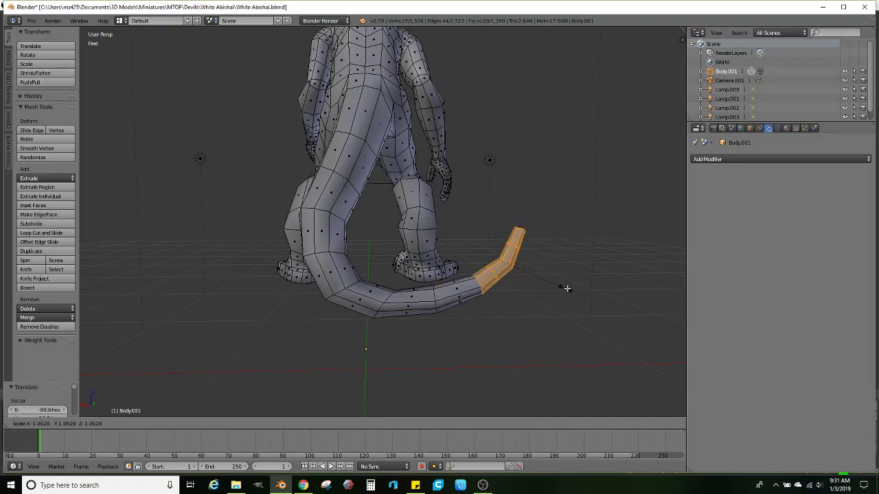
pyautogui.click(573, 288)
pyautogui.moveTo(573, 288); pyautogui.dragTo(557, 293, button='middle')
pyautogui.press('g')
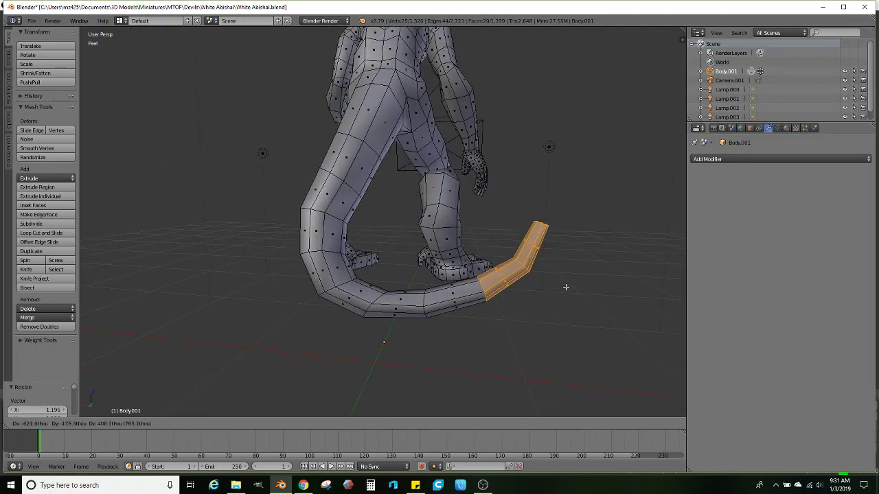
pyautogui.click(563, 288)
# Reduce the selection to the tail's end faces and extrude a new section along their normal
pyautogui.press('ctrl+KP_Subtract')
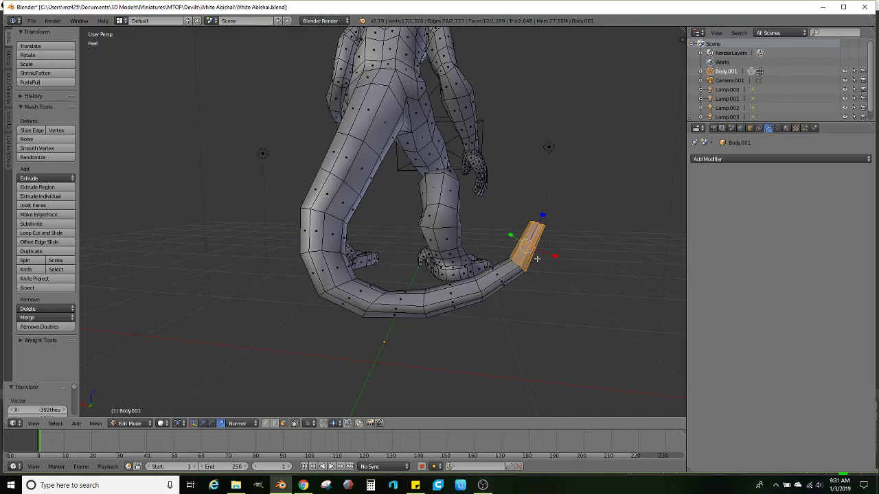
pyautogui.press('ctrl+KP_Subtract')
pyautogui.press('e')
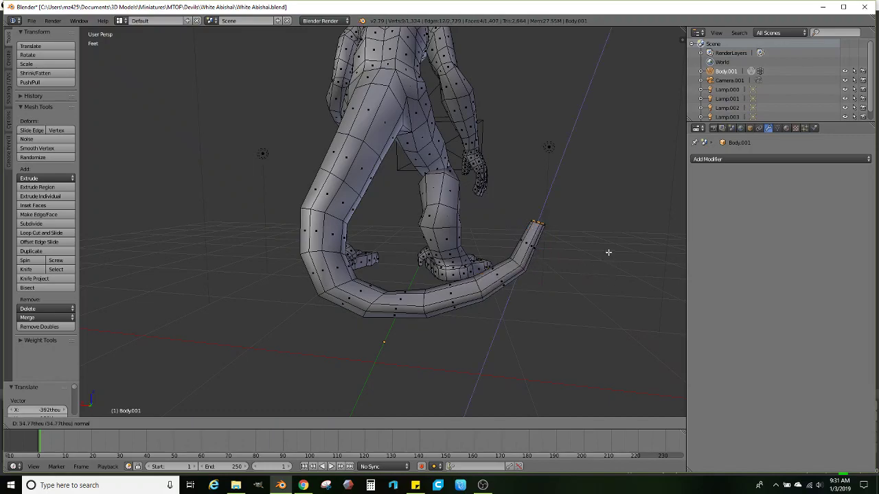
# Extrude one more segment upward from the tail's end face and scale the new end to about 0.697
pyautogui.click(615, 218)
pyautogui.press('e')
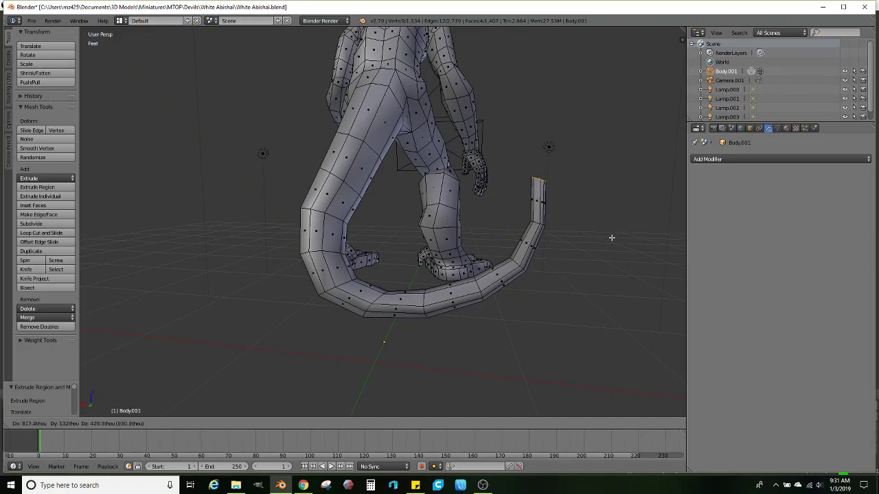
pyautogui.click(621, 235)
pyautogui.press('s')
pyautogui.click(588, 227)
pyautogui.moveTo(588, 227); pyautogui.dragTo(345, 259, button='middle')
pyautogui.scroll(-5, 502, 284)
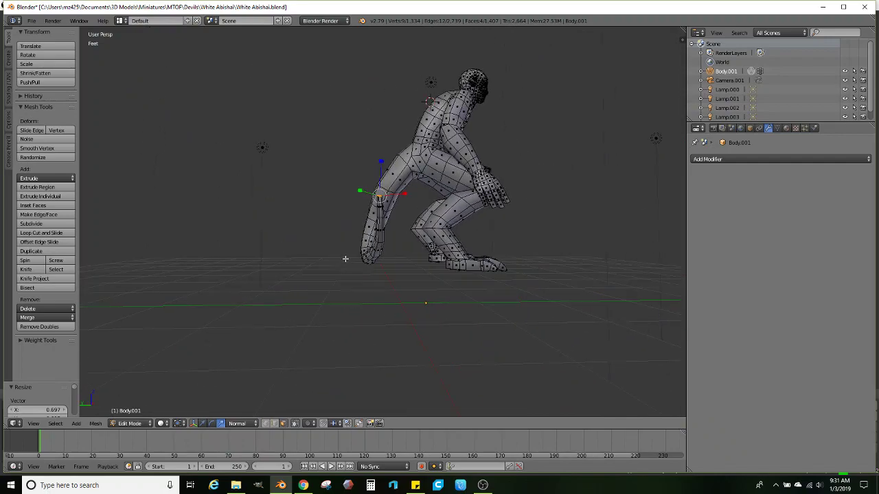
pyautogui.moveTo(484, 275); pyautogui.dragTo(247, 153, button='middle')
# Import medium creature.stl from the Basics folder as the figure's round base
pyautogui.click(31, 21)
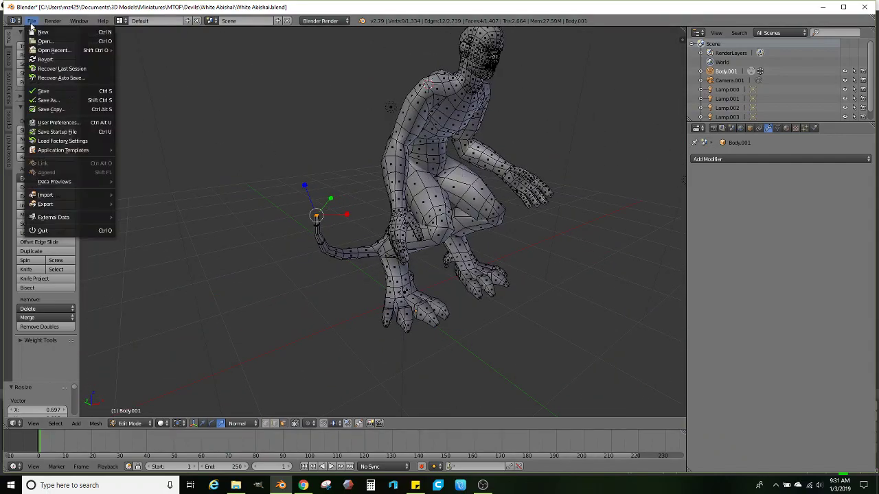
pyautogui.moveTo(45, 195)
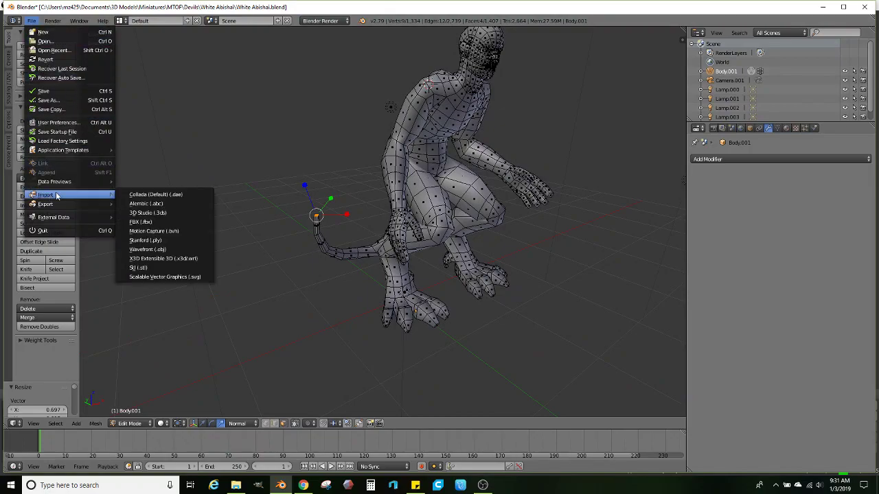
pyautogui.click(140, 265)
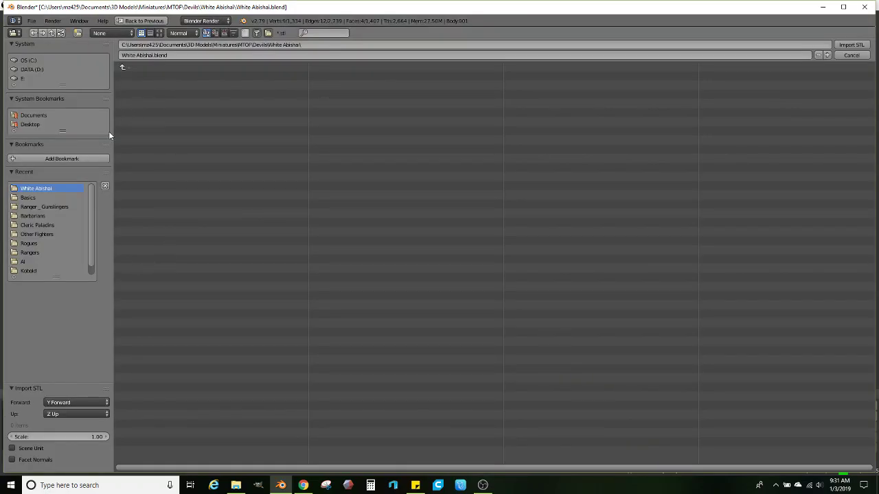
pyautogui.click(42, 199)
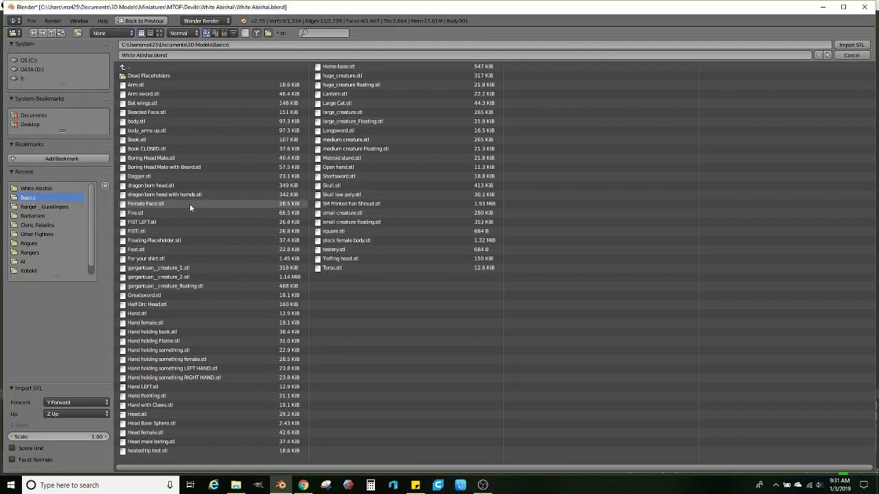
pyautogui.doubleClick(357, 140)
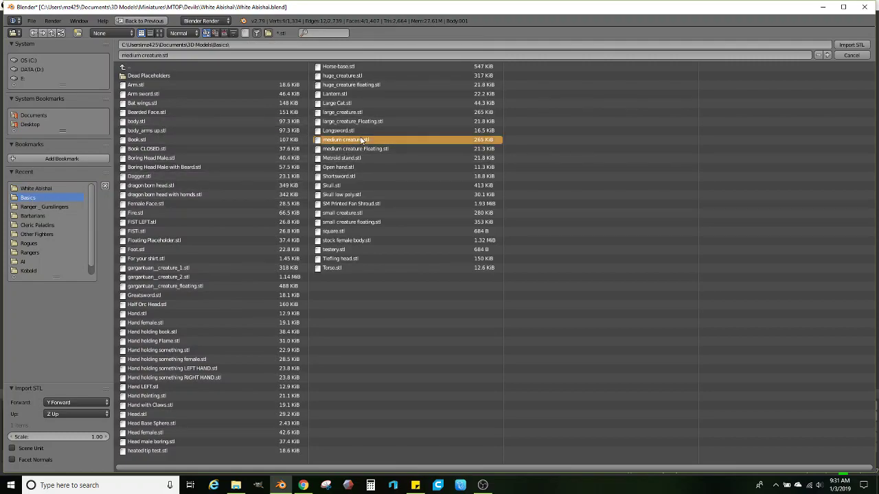
pyautogui.moveTo(350, 247); pyautogui.dragTo(392, 221, button='middle')
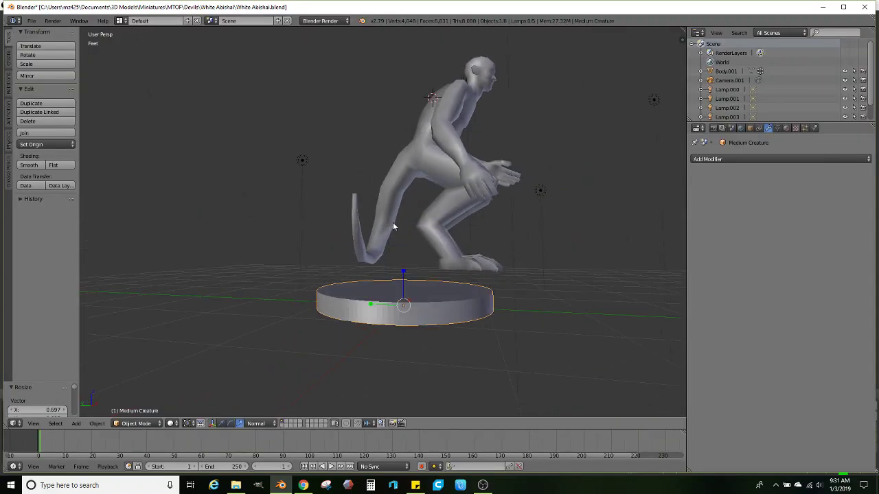
# Move the body horizontally over the round base and lower it until the feet rest on the base's surface
pyautogui.rightClick(431, 143)
pyautogui.moveTo(431, 143); pyautogui.dragTo(394, 212, button='middle')
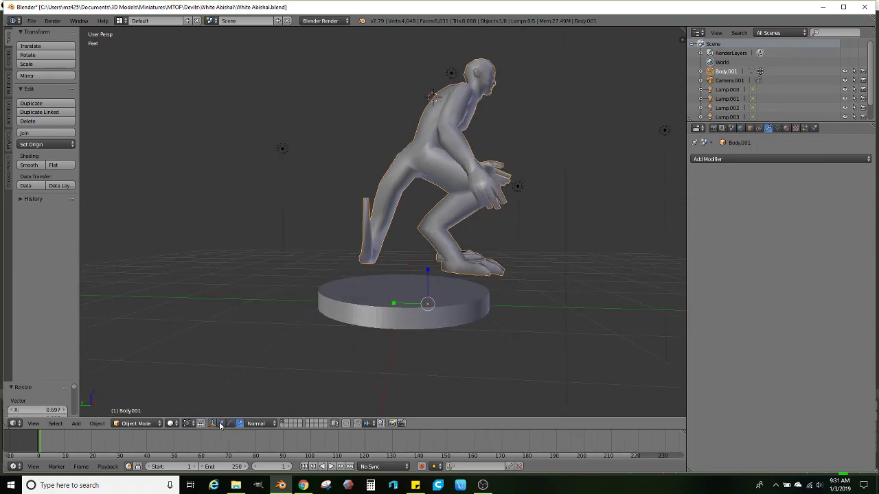
pyautogui.moveTo(396, 307); pyautogui.dragTo(364, 304)
pyautogui.moveTo(394, 273); pyautogui.dragTo(383, 292)
pyautogui.moveTo(384, 291); pyautogui.dragTo(453, 295, button='middle')
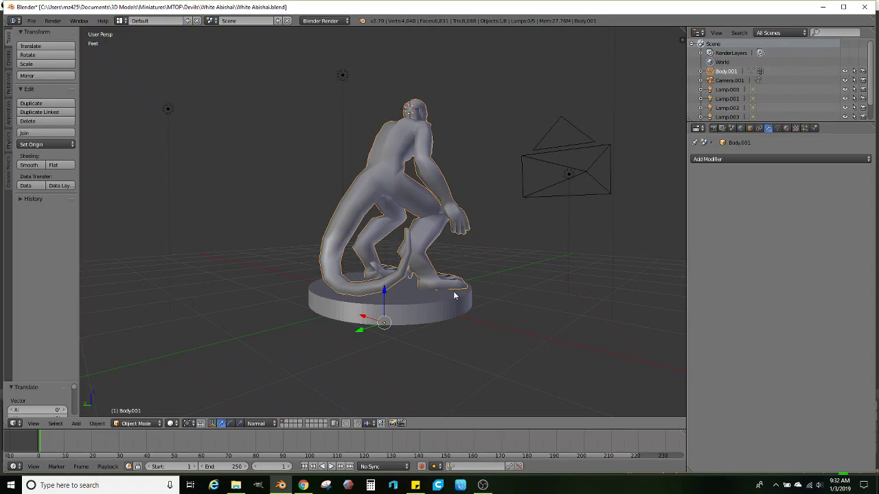
pyautogui.scroll(2, 347, 287)
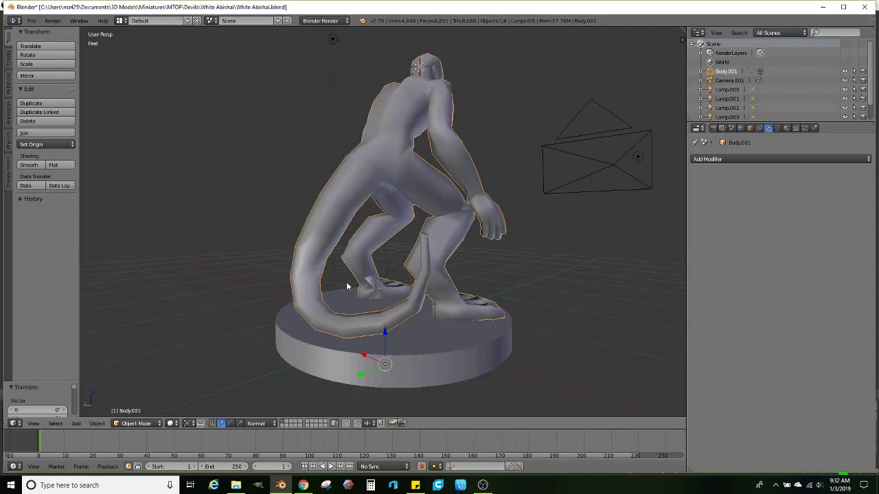
pyautogui.moveTo(324, 292)
pyautogui.mouseDown(button='middle')
pyautogui.moveTo(359, 286)
pyautogui.moveTo(402, 230)
pyautogui.moveTo(319, 225)
pyautogui.moveTo(378, 249)
pyautogui.moveTo(352, 255)
pyautogui.moveTo(337, 290)
pyautogui.mouseUp(button='middle')
pyautogui.scroll(2, 392, 335)
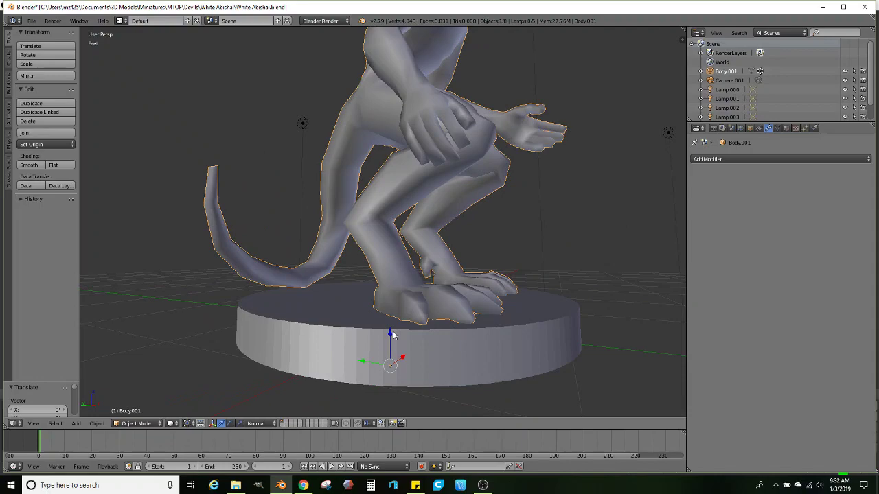
pyautogui.click(393, 334)
pyautogui.moveTo(392, 334); pyautogui.dragTo(391, 336)
pyautogui.moveTo(390, 335); pyautogui.dragTo(344, 244, button='middle')
pyautogui.scroll(-3, 308, 230)
# Select all the tail's face loops in the body mesh, from the tail root to the tip
pyautogui.press('Tab')
pyautogui.scroll(1, 345, 245)
pyautogui.keyDown('alt'); pyautogui.rightClick(314, 243); pyautogui.keyUp('alt')
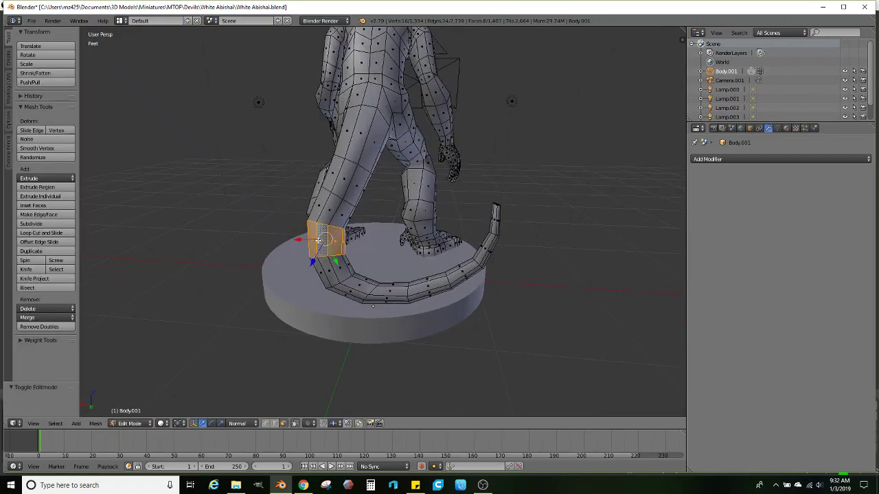
pyautogui.keyDown('alt'); pyautogui.keyDown('shift'); pyautogui.rightClick(322, 201); pyautogui.keyUp('shift'); pyautogui.keyUp('alt')
pyautogui.keyDown('alt'); pyautogui.keyDown('shift'); pyautogui.rightClick(322, 281); pyautogui.keyUp('shift'); pyautogui.keyUp('alt')
pyautogui.keyDown('alt'); pyautogui.keyDown('shift'); pyautogui.rightClick(367, 288); pyautogui.keyUp('shift'); pyautogui.keyUp('alt')
pyautogui.keyDown('alt'); pyautogui.keyDown('shift'); pyautogui.rightClick(396, 291); pyautogui.keyUp('shift'); pyautogui.keyUp('alt')
pyautogui.moveTo(419, 291)
pyautogui.mouseDown(button='middle')
pyautogui.moveTo(457, 292)
pyautogui.moveTo(430, 308)
pyautogui.mouseUp(button='middle')
pyautogui.press('z')
pyautogui.moveTo(430, 309)
pyautogui.keyDown('ctrl'); pyautogui.mouseDown()
pyautogui.moveTo(551, 208)
pyautogui.moveTo(473, 237)
pyautogui.moveTo(395, 296)
pyautogui.mouseUp(); pyautogui.keyUp('ctrl')
pyautogui.press('z')
pyautogui.moveTo(395, 296)
pyautogui.mouseDown(button='middle')
pyautogui.moveTo(427, 289)
pyautogui.moveTo(448, 269)
pyautogui.mouseUp(button='middle')
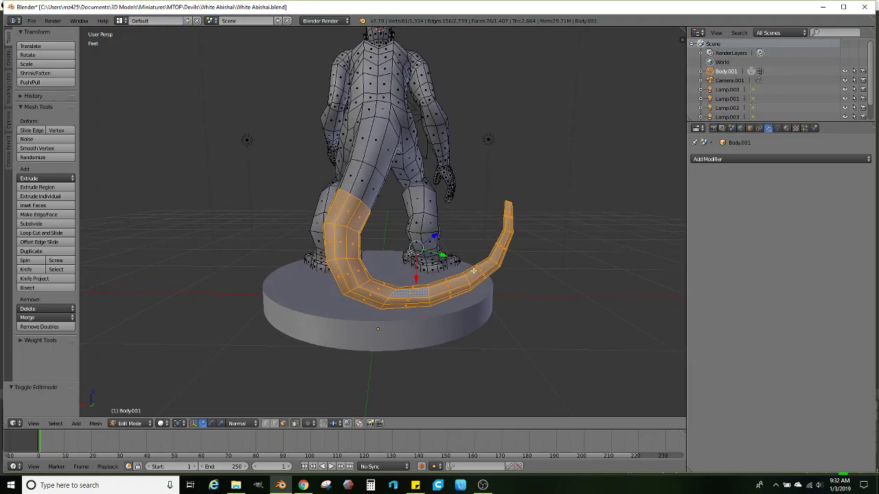
pyautogui.keyDown('alt'); pyautogui.keyDown('shift'); pyautogui.rightClick(378, 190); pyautogui.keyUp('shift'); pyautogui.keyUp('alt')
pyautogui.keyDown('alt'); pyautogui.keyDown('shift'); pyautogui.rightClick(384, 153); pyautogui.keyUp('shift'); pyautogui.keyUp('alt')
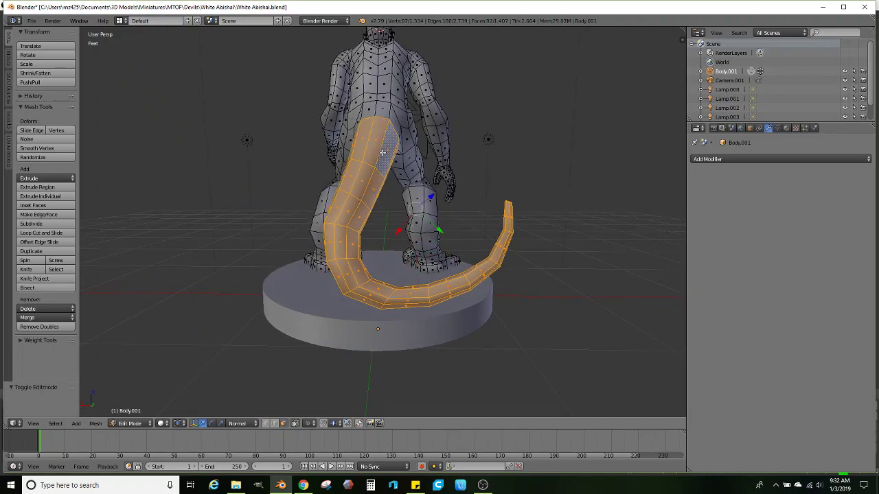
# Scale the selected tail to about 1.055 and shift it about -332 thou along X using the Global transform orientation
pyautogui.moveTo(392, 162); pyautogui.dragTo(394, 177, button='middle')
pyautogui.press('s')
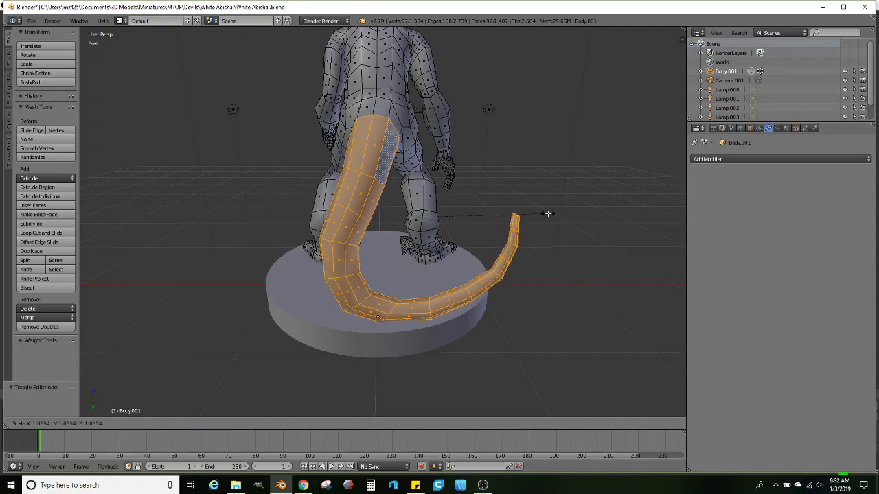
pyautogui.click(547, 213)
pyautogui.hotkey('alt', 'space')
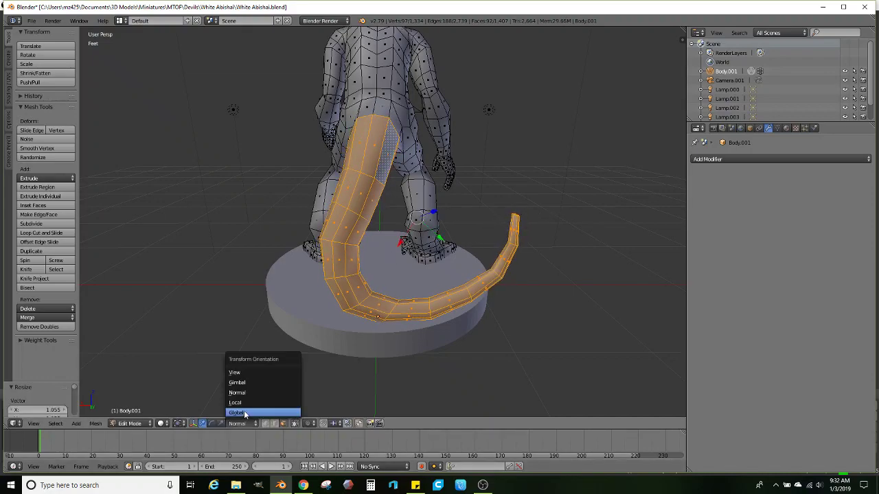
pyautogui.click(250, 372)
pyautogui.moveTo(386, 215); pyautogui.dragTo(391, 216)
# Select only the tail's end faces in wireframe display and rotate them about 20.9° to level the tip
pyautogui.moveTo(402, 220); pyautogui.dragTo(465, 232, button='middle')
pyautogui.scroll(-6, 465, 232)
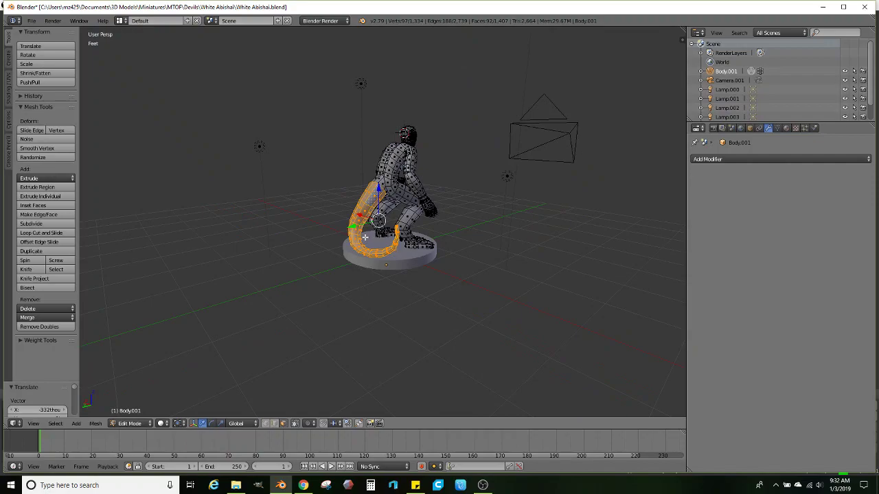
pyautogui.moveTo(365, 237); pyautogui.dragTo(239, 225, button='middle')
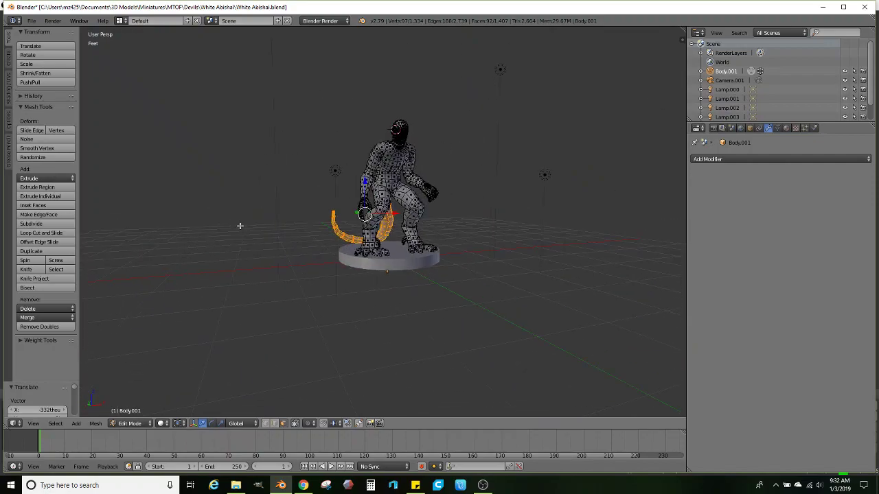
pyautogui.scroll(8, 239, 225)
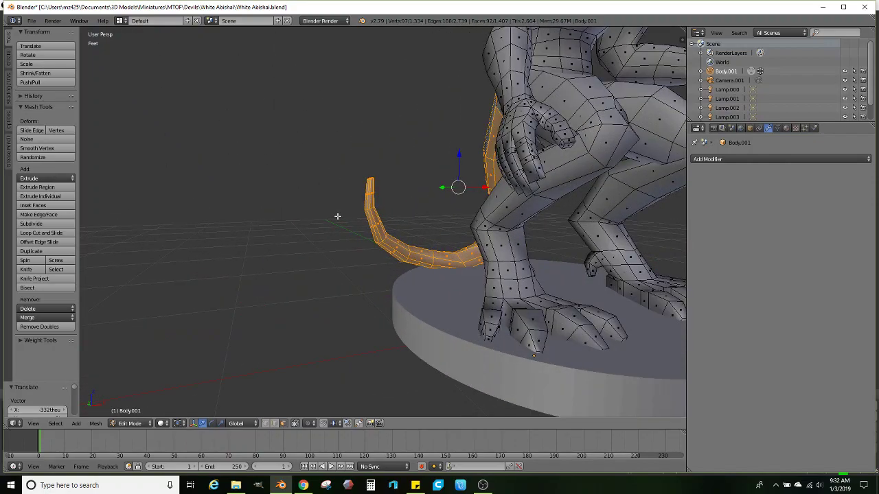
pyautogui.scroll(6, 337, 217)
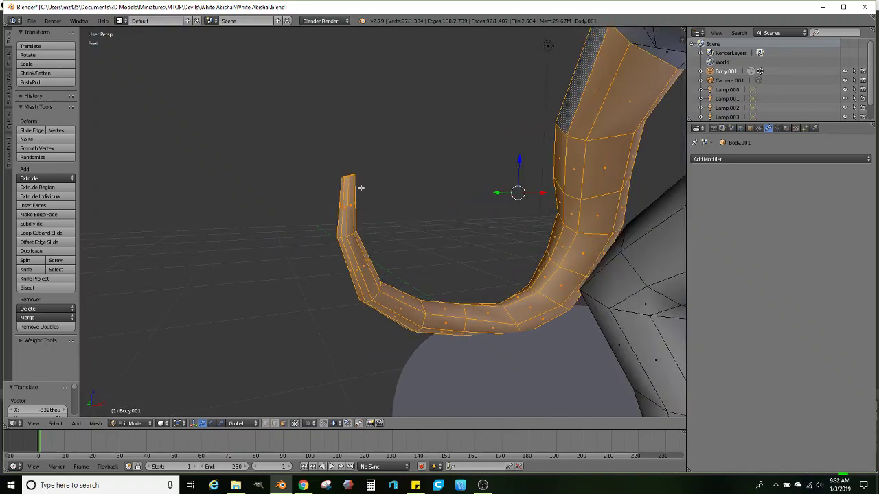
pyautogui.press('z')
pyautogui.rightClick(347, 176)
pyautogui.keyDown('ctrl'); pyautogui.moveTo(387, 174); pyautogui.dragTo(447, 134); pyautogui.keyUp('ctrl')
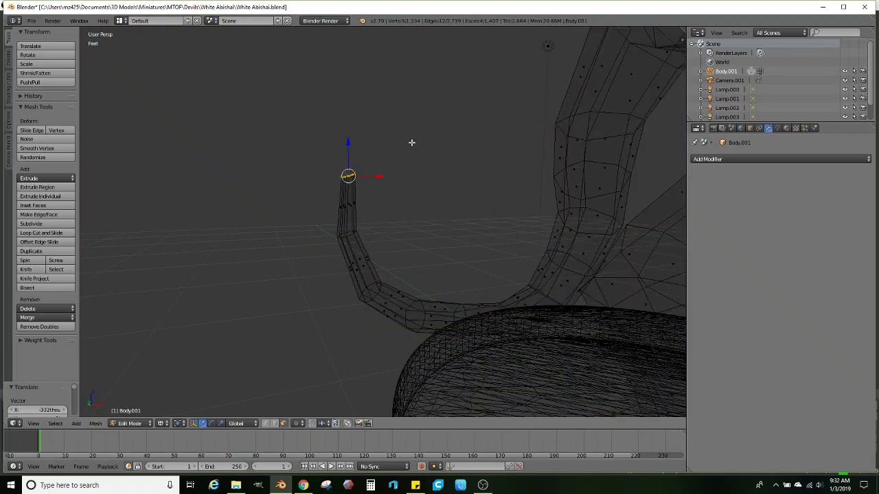
pyautogui.moveTo(412, 142); pyautogui.dragTo(428, 138, button='middle')
pyautogui.press('r')
pyautogui.click(435, 177)
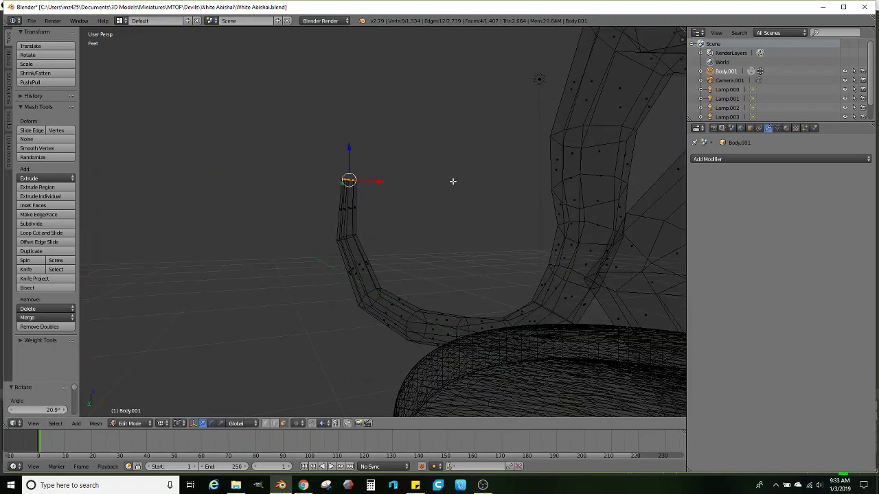
pyautogui.press('s')
pyautogui.press('Escape')
# Extrude another segment upward from the tail tip, shrink its end slightly, and shift it about 370 thou along X
pyautogui.press('e')
pyautogui.click(463, 147)
pyautogui.press('s')
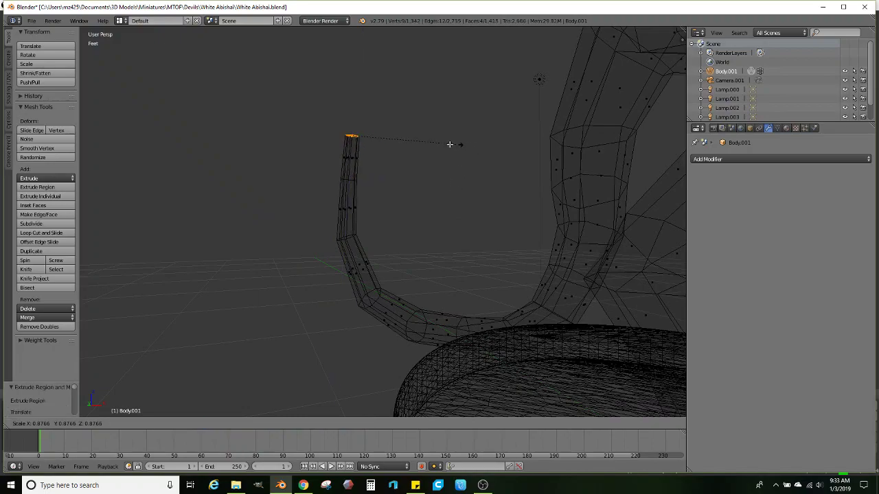
pyautogui.click(449, 144)
pyautogui.press('g')
pyautogui.click(465, 142)
pyautogui.scroll(-3, 392, 186)
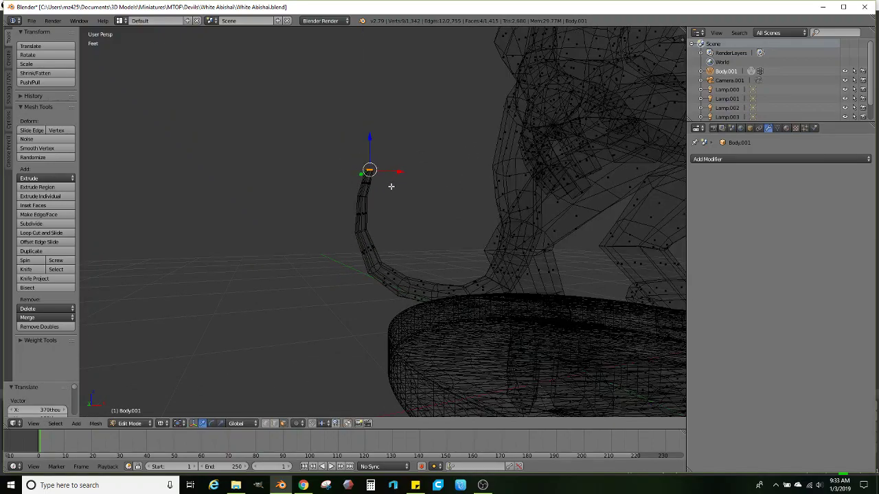
pyautogui.moveTo(390, 186); pyautogui.dragTo(270, 255, button='middle')
pyautogui.press('Tab')
pyautogui.press('Tab')
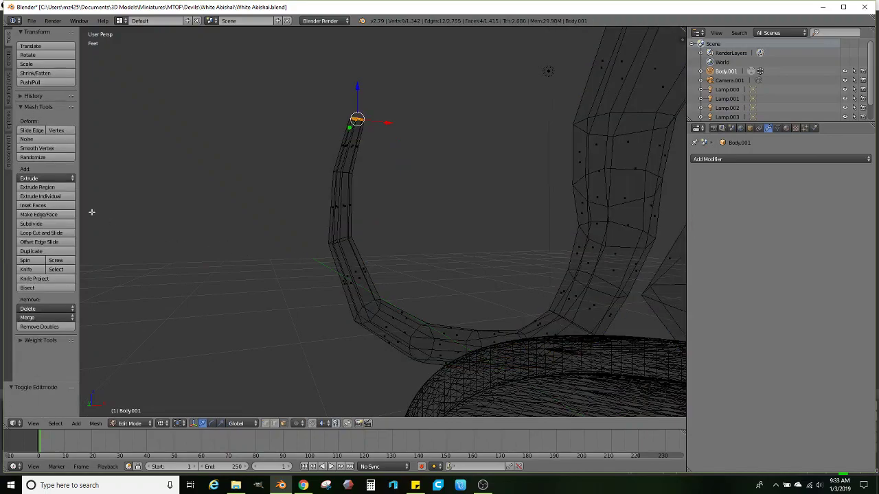
# Apply an offset edge slide at the tail tip, and add a loop cut across the tail's outer bend shifted about -207 thou along X
pyautogui.click(39, 242)
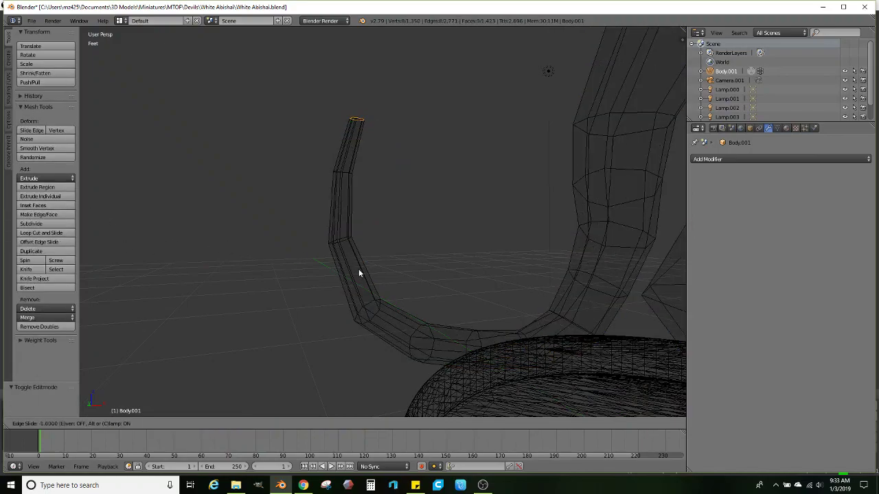
pyautogui.click(359, 267)
pyautogui.click(41, 233)
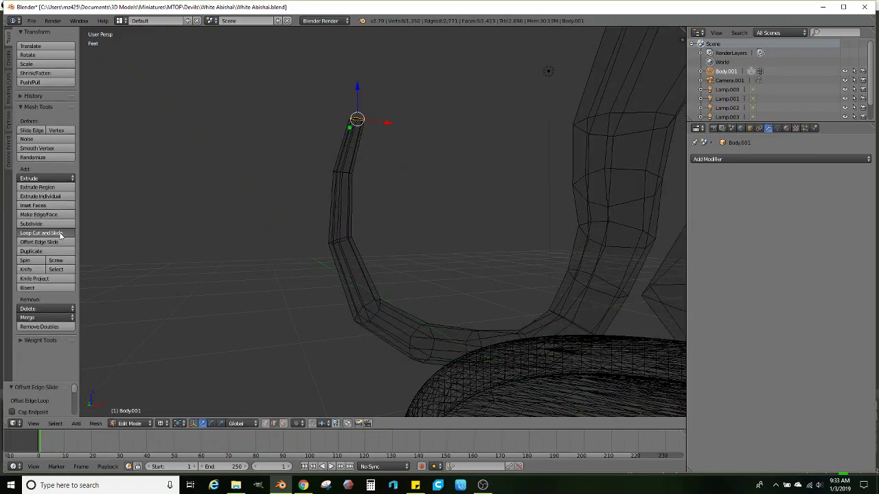
pyautogui.click(360, 265)
pyautogui.click(361, 265)
pyautogui.moveTo(405, 263); pyautogui.dragTo(411, 263, button='middle')
pyautogui.press('g')
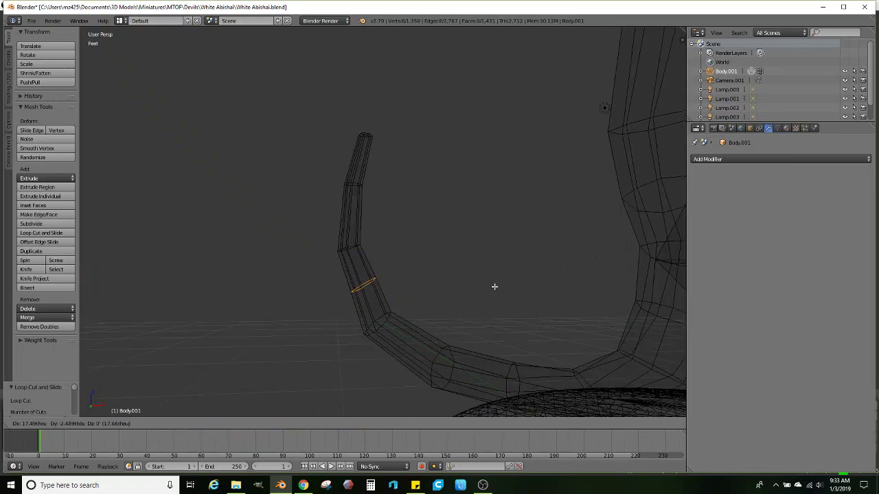
pyautogui.click(488, 290)
pyautogui.moveTo(488, 291); pyautogui.dragTo(310, 259, button='middle')
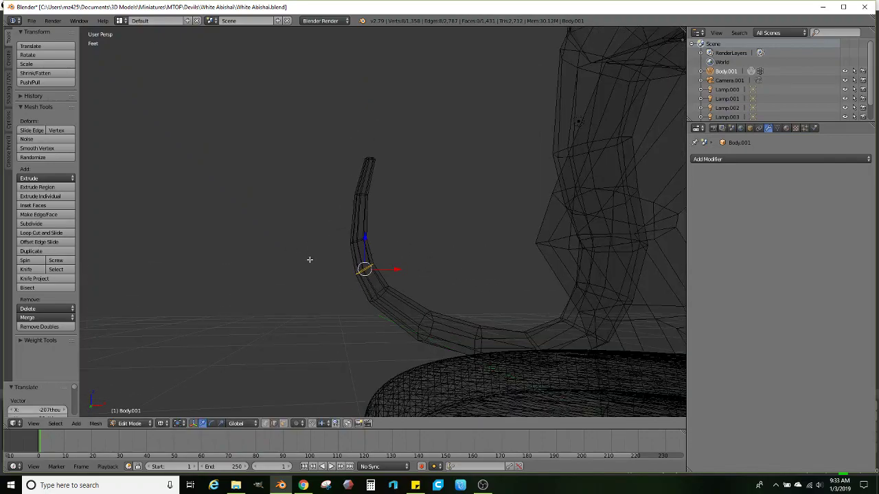
# Add a loop cut across the upright tail segment above the bend and shift it about -128 thou along X
pyautogui.click(58, 234)
pyautogui.click(341, 206)
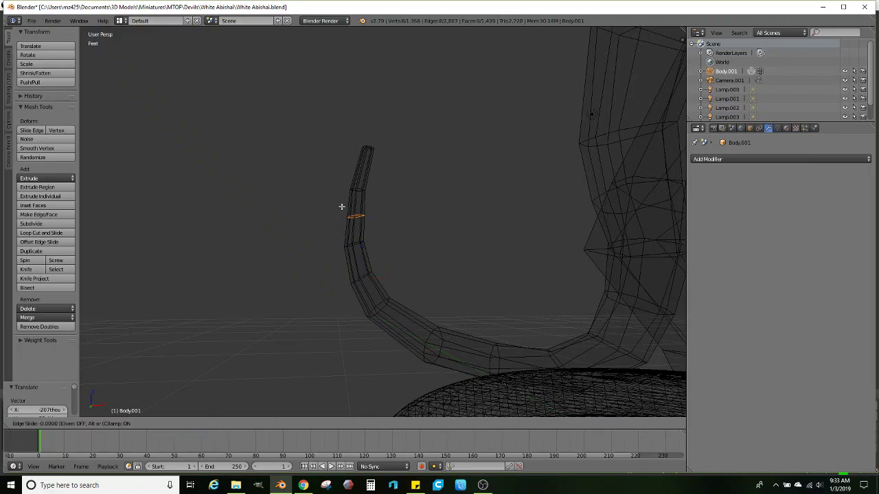
pyautogui.click(341, 205)
pyautogui.scroll(1, 433, 207)
pyautogui.press('g')
pyautogui.click(405, 229)
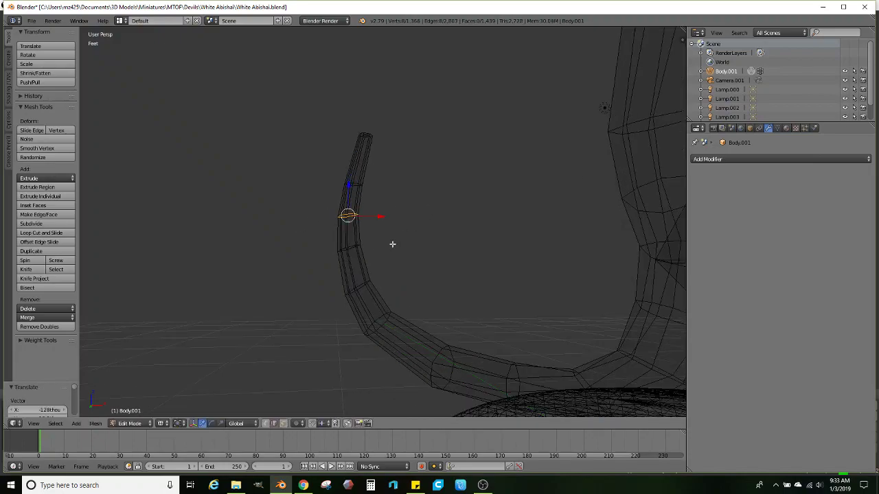
# Add a loop cut across the tail segment just below the bend and move it to smooth the curve
pyautogui.moveTo(392, 243); pyautogui.dragTo(355, 247, button='middle')
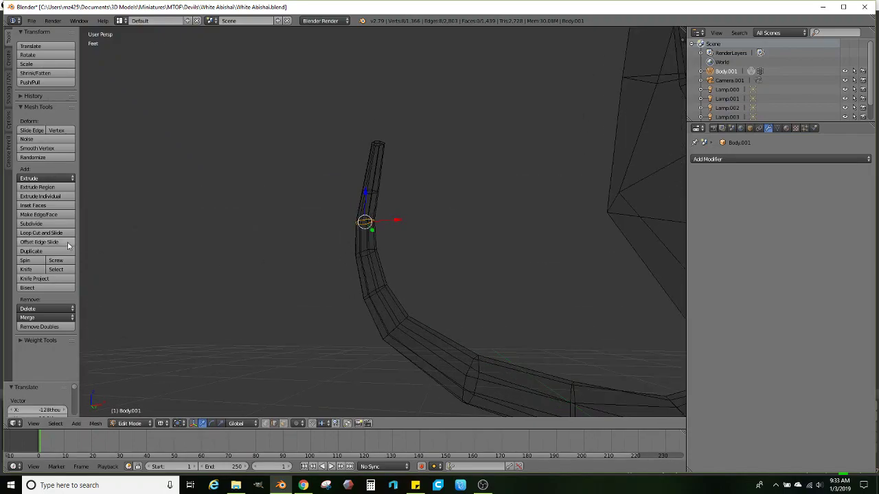
pyautogui.click(41, 232)
pyautogui.click(425, 336)
pyautogui.click(426, 336)
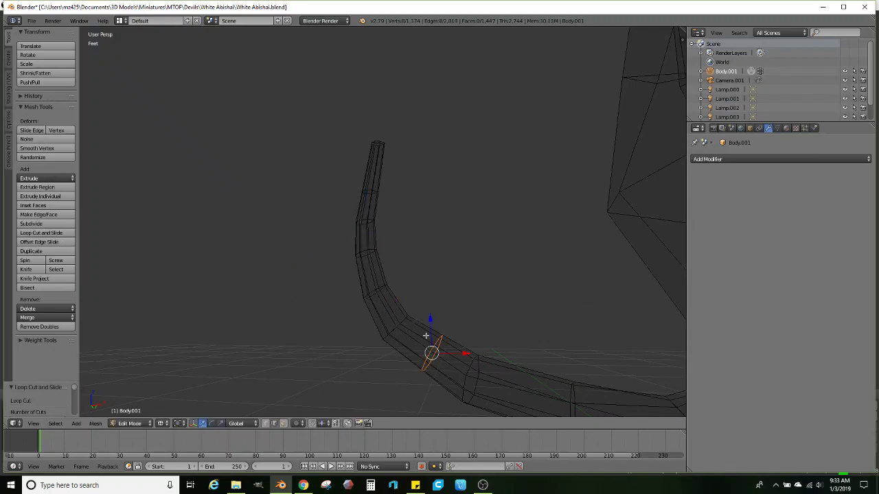
pyautogui.press('g')
pyautogui.click(521, 321)
# Examine the reshaped tail and the figure's stance on the base from several angles in object mode
pyautogui.moveTo(522, 321); pyautogui.dragTo(490, 332, button='middle')
pyautogui.scroll(-2, 372, 294)
pyautogui.press('Tab')
pyautogui.scroll(-3, 351, 267)
pyautogui.moveTo(351, 266); pyautogui.dragTo(421, 292, button='middle')
pyautogui.scroll(2, 463, 279)
pyautogui.moveTo(389, 265); pyautogui.dragTo(320, 294, button='middle')
pyautogui.scroll(2, 366, 260)
pyautogui.scroll(-2, 370, 257)
pyautogui.press('Tab')
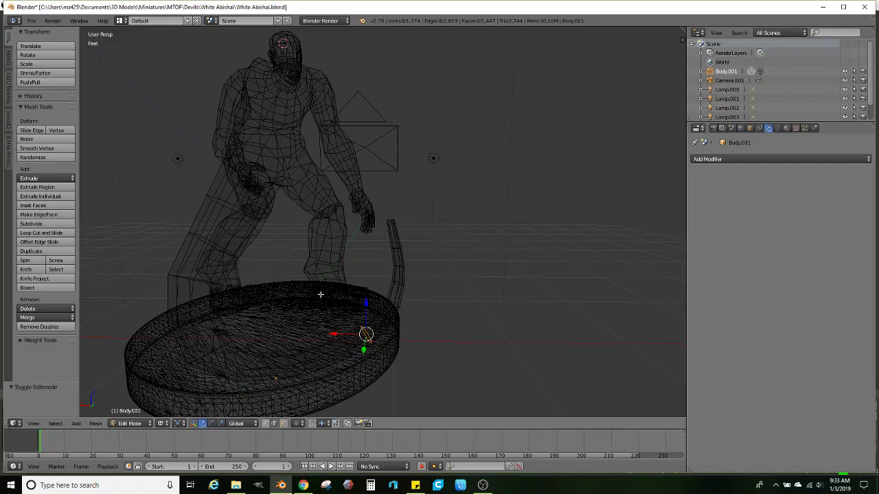
# Return to solid shading and move the edge at the top of the right thigh's outer side about -188 thou along X
pyautogui.moveTo(320, 294); pyautogui.dragTo(395, 280, button='middle')
pyautogui.scroll(-2, 348, 297)
pyautogui.moveTo(327, 292); pyautogui.dragTo(377, 270, button='middle')
pyautogui.press('z')
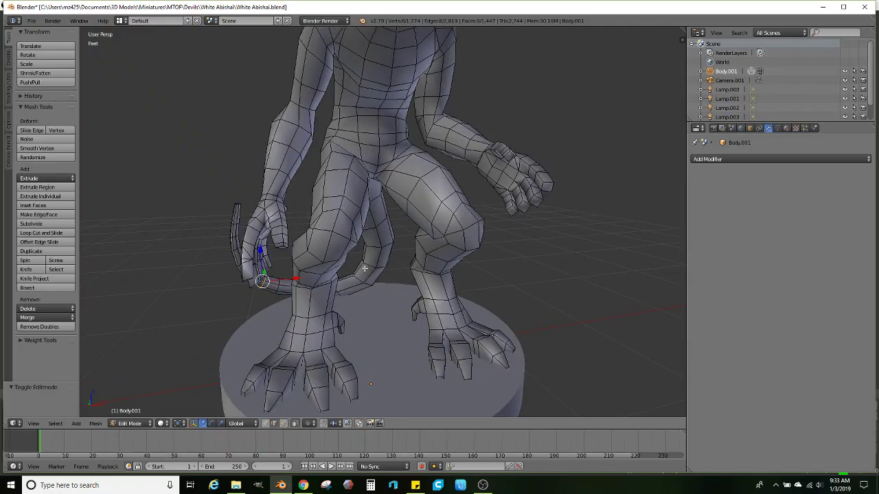
pyautogui.scroll(3, 366, 269)
pyautogui.scroll(2, 371, 295)
pyautogui.moveTo(376, 293); pyautogui.dragTo(334, 252, button='middle')
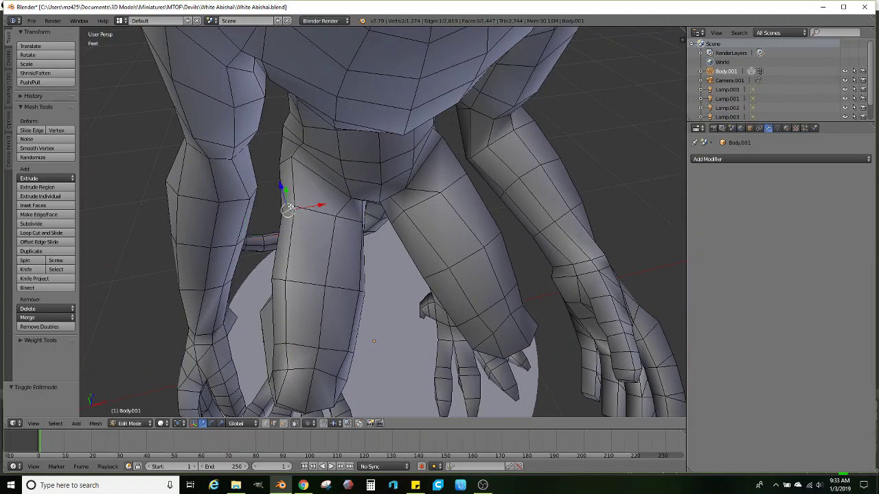
pyautogui.moveTo(377, 224); pyautogui.dragTo(358, 223, button='middle')
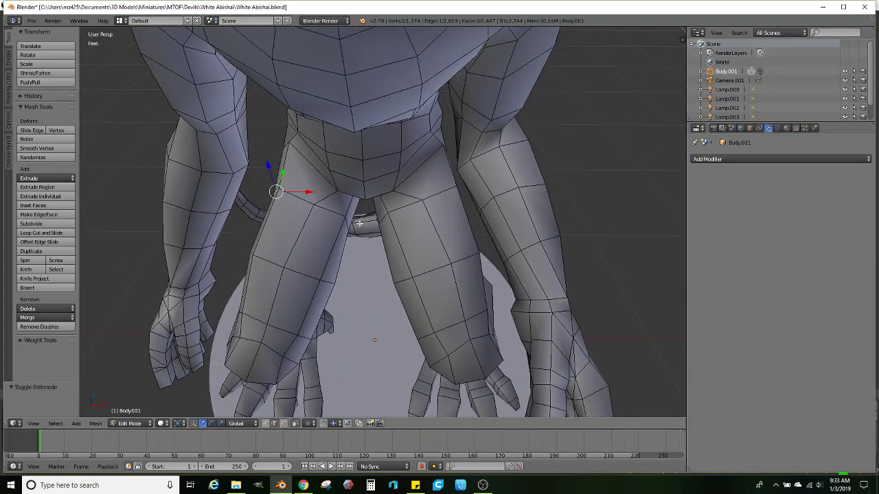
pyautogui.press('g')
pyautogui.click(427, 221)
# Move the matching edge at the top of the left thigh's outer side about 139 thou along X
pyautogui.moveTo(467, 216); pyautogui.dragTo(542, 208, button='middle')
pyautogui.press('g')
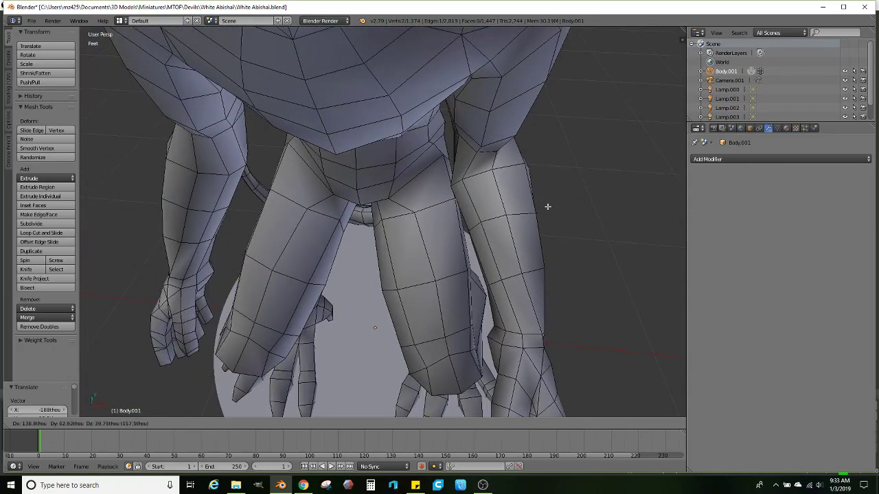
pyautogui.click(547, 206)
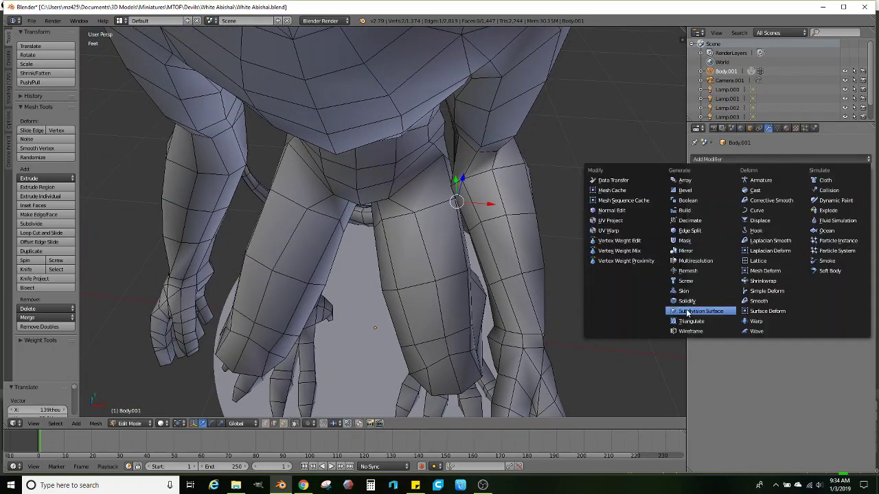
# Add a Subdivision Surface modifier to the body and switch the mesh to face selection
pyautogui.click(680, 310)
pyautogui.moveTo(479, 317); pyautogui.dragTo(402, 283, button='middle')
pyautogui.scroll(1, 402, 283)
pyautogui.click(283, 423)
# Extrude the strip of three faces on the right thigh's outer side and scale it to about 0.867
pyautogui.rightClick(365, 290)
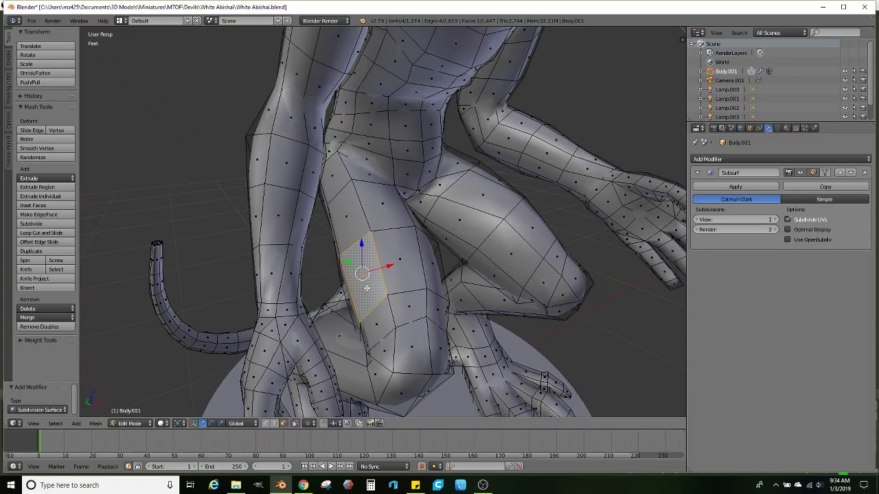
pyautogui.keyDown('ctrl'); pyautogui.rightClick(343, 185); pyautogui.keyUp('ctrl')
pyautogui.moveTo(355, 187); pyautogui.dragTo(366, 228, button='middle')
pyautogui.press('e')
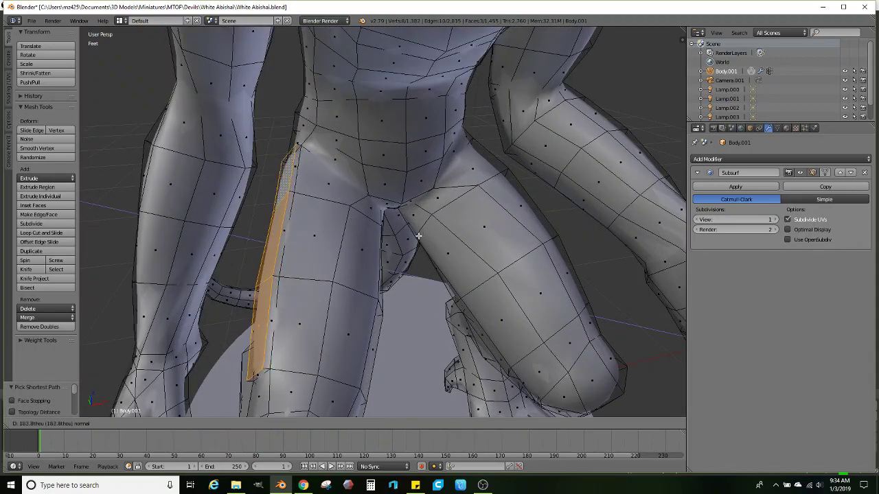
pyautogui.rightClick(417, 237)
pyautogui.press('s')
pyautogui.click(368, 243)
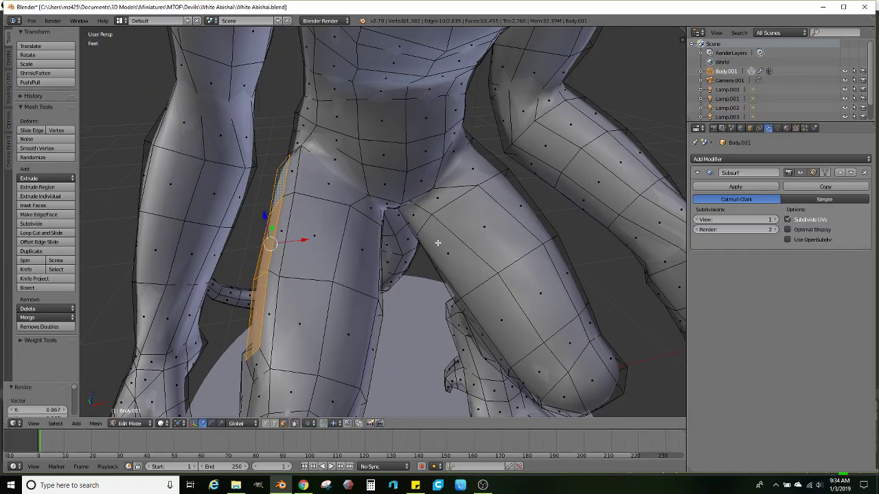
# Extrude the three faces on the left thigh's outer side about 107 thou and scale them to about 0.918
pyautogui.moveTo(436, 237); pyautogui.dragTo(358, 181, button='middle')
pyautogui.rightClick(382, 135)
pyautogui.keyDown('ctrl'); pyautogui.rightClick(277, 213); pyautogui.keyUp('ctrl')
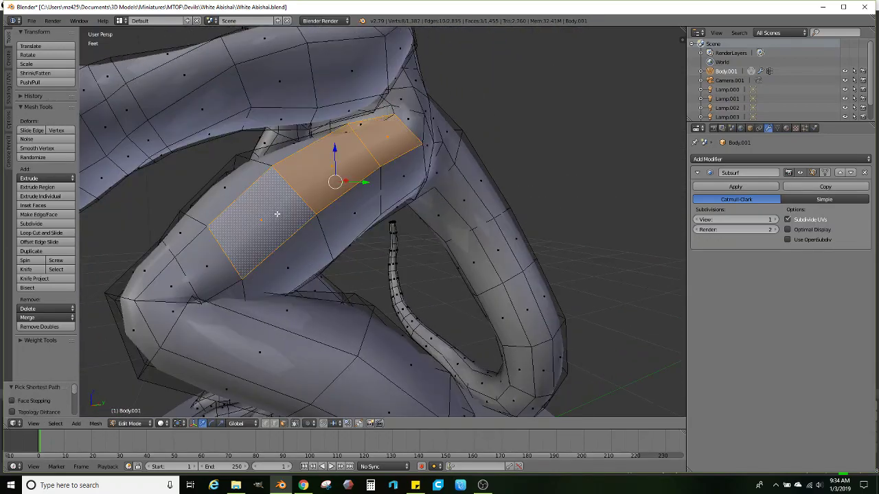
pyautogui.moveTo(345, 212); pyautogui.dragTo(436, 251, button='middle')
pyautogui.press('e')
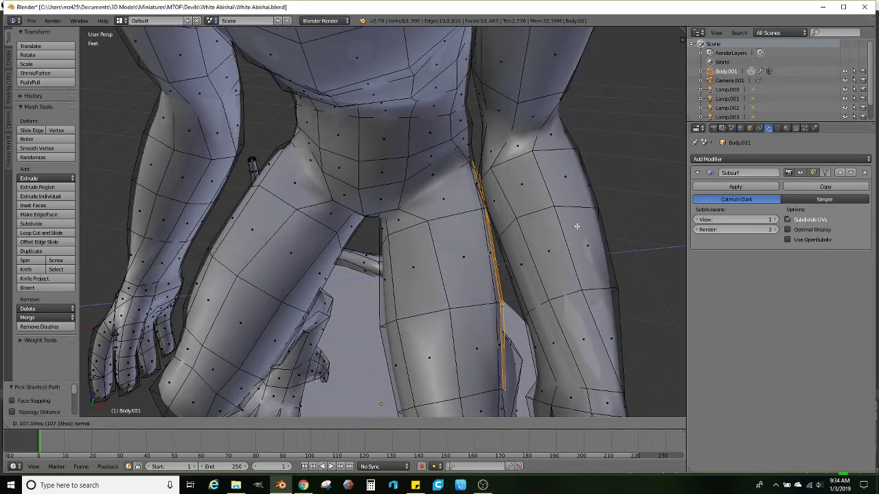
pyautogui.click(580, 222)
pyautogui.press('s')
pyautogui.click(573, 222)
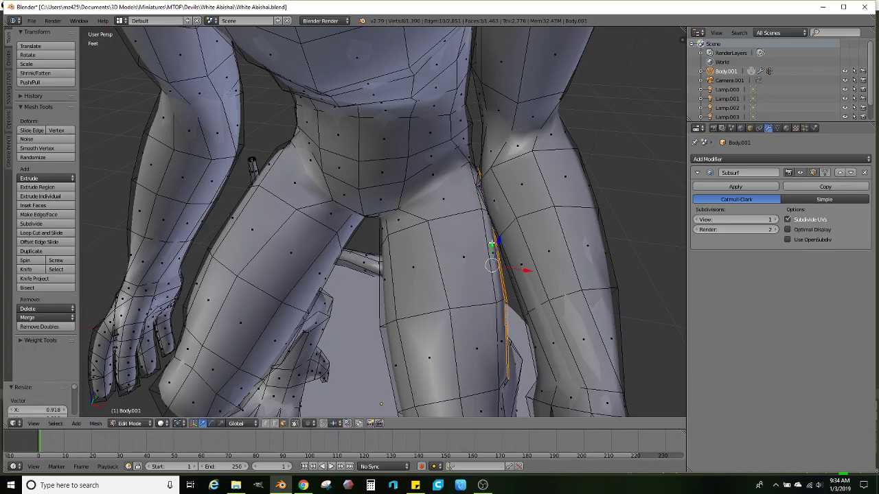
# Knife-cut a muscle outline on the right thigh's front, from the outer hip down to above the knee and back up the inner side
pyautogui.moveTo(371, 274); pyautogui.dragTo(405, 243, button='middle')
pyautogui.moveTo(328, 266); pyautogui.dragTo(342, 286, button='middle')
pyautogui.scroll(4, 341, 286)
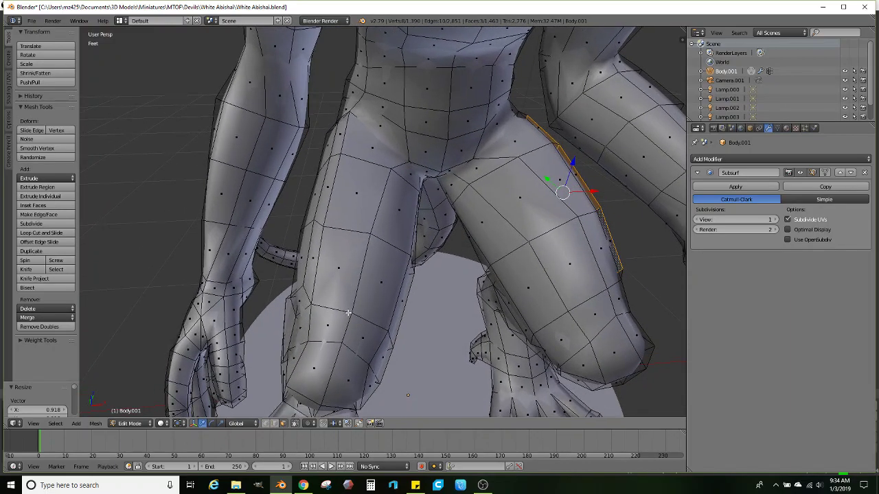
pyautogui.scroll(-2, 348, 312)
pyautogui.scroll(2, 348, 317)
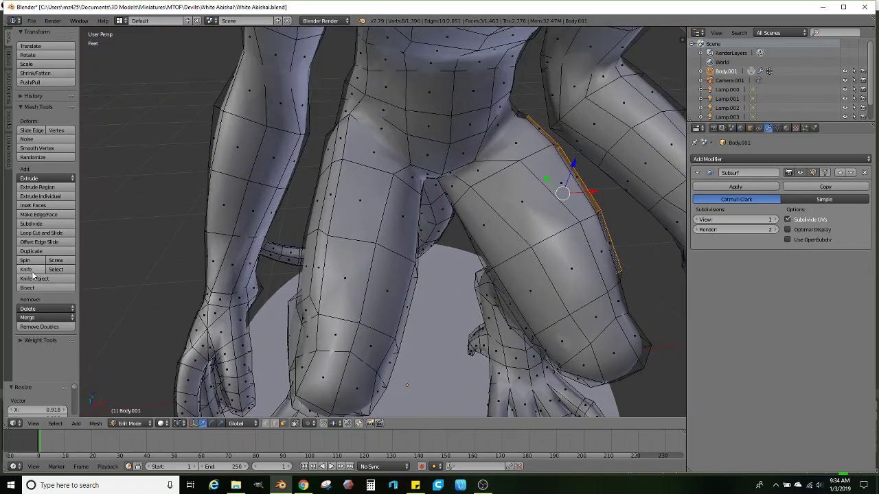
pyautogui.click(32, 272)
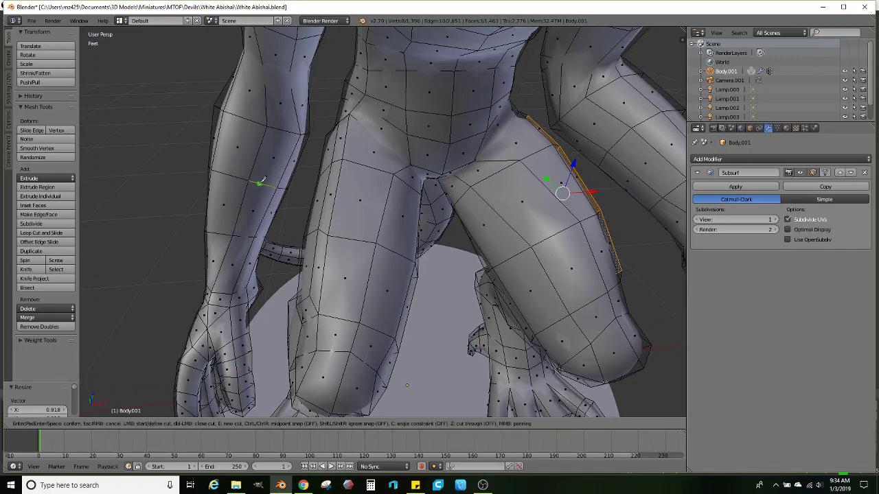
pyautogui.click(341, 159)
pyautogui.click(340, 319)
pyautogui.click(350, 352)
pyautogui.click(377, 330)
pyautogui.moveTo(383, 303); pyautogui.dragTo(330, 322, button='middle')
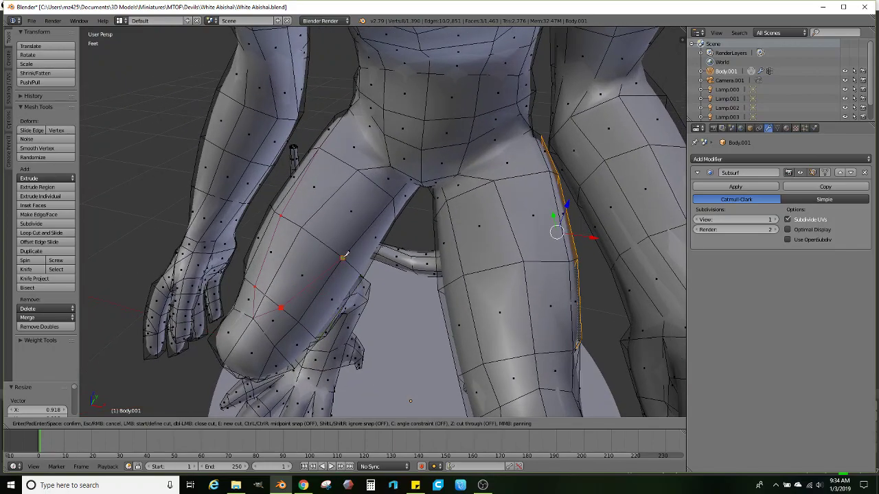
pyautogui.press('Return')
# Extrude the eight faces inside the right thigh's muscle outline outward and scale them down slightly
pyautogui.rightClick(379, 179)
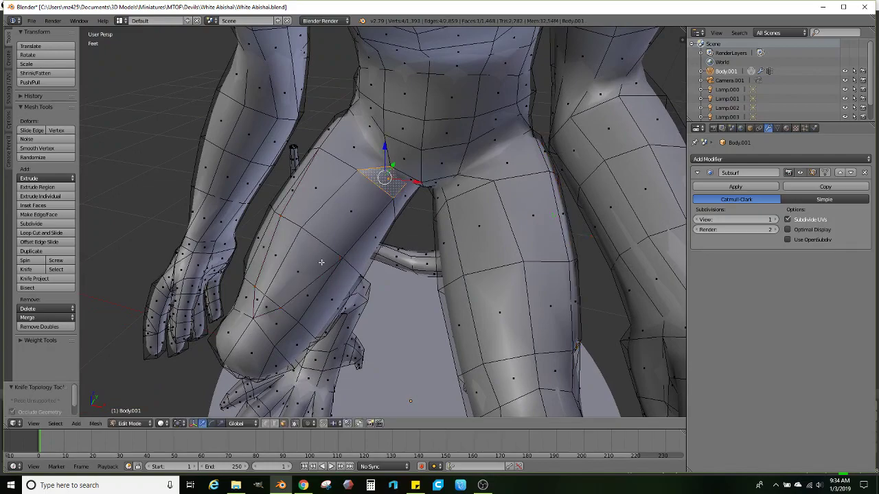
pyautogui.keyDown('ctrl'); pyautogui.rightClick(259, 308); pyautogui.keyUp('ctrl')
pyautogui.keyDown('ctrl'); pyautogui.rightClick(350, 151); pyautogui.keyUp('ctrl')
pyautogui.moveTo(343, 171); pyautogui.dragTo(356, 143, button='middle')
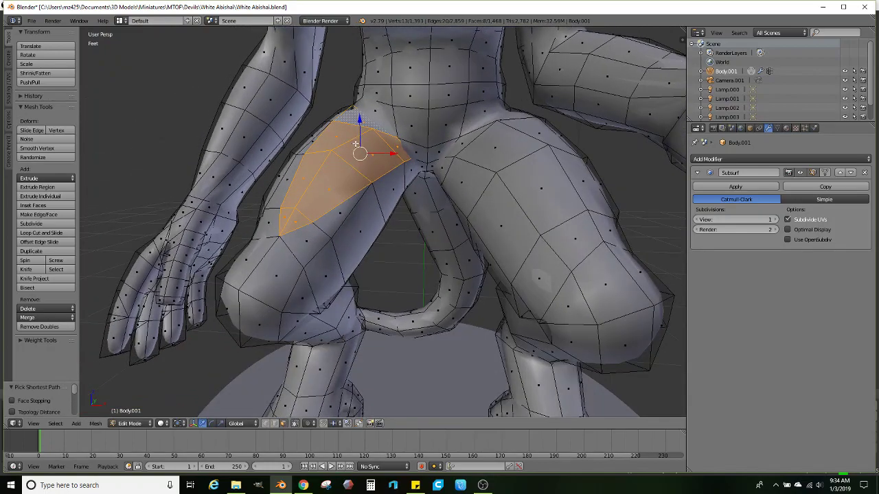
pyautogui.press('e')
pyautogui.click(463, 137)
pyautogui.press('s')
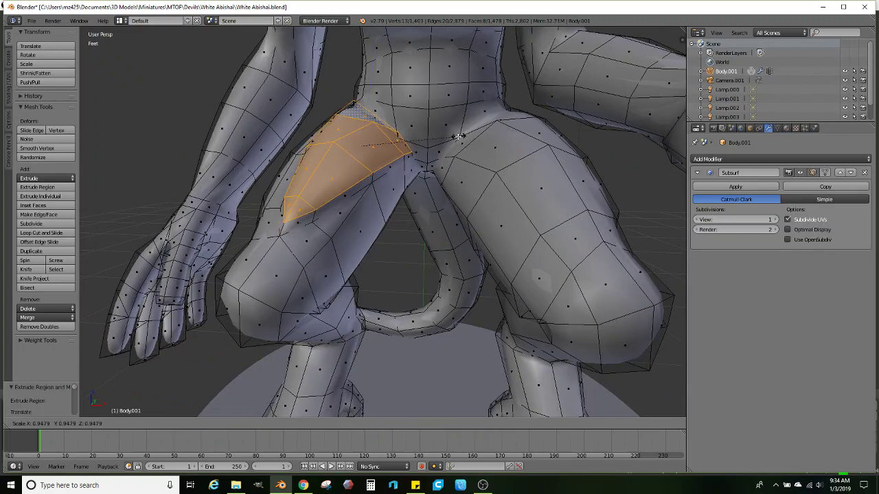
pyautogui.click(452, 138)
# Examine the smoothed right thigh in object mode, comparing it with the left thigh before returning to edit mode
pyautogui.press('Tab')
pyautogui.scroll(-8, 408, 172)
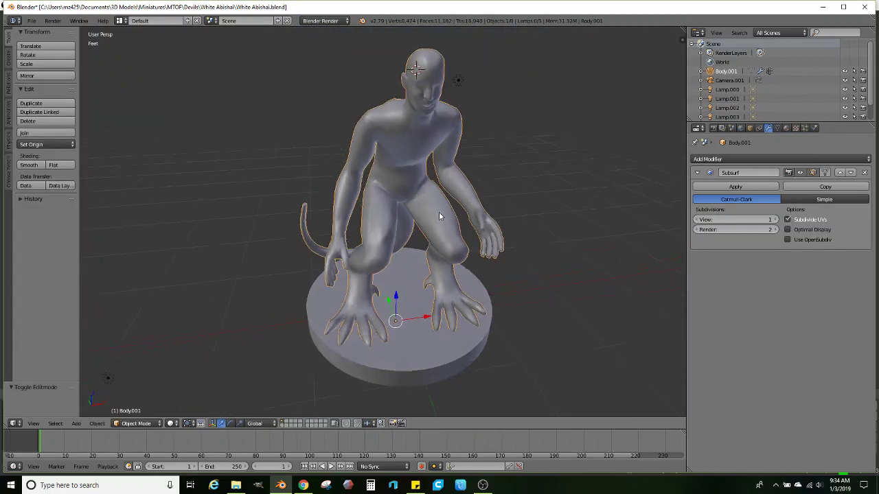
pyautogui.scroll(5, 416, 230)
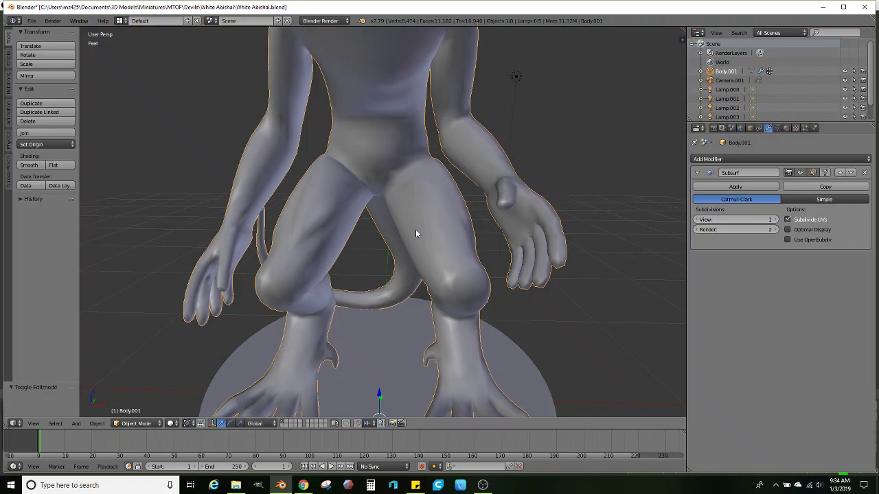
pyautogui.moveTo(424, 228); pyautogui.dragTo(390, 262, button='middle')
pyautogui.scroll(1, 407, 254)
pyautogui.press('Tab')
pyautogui.scroll(2, 395, 255)
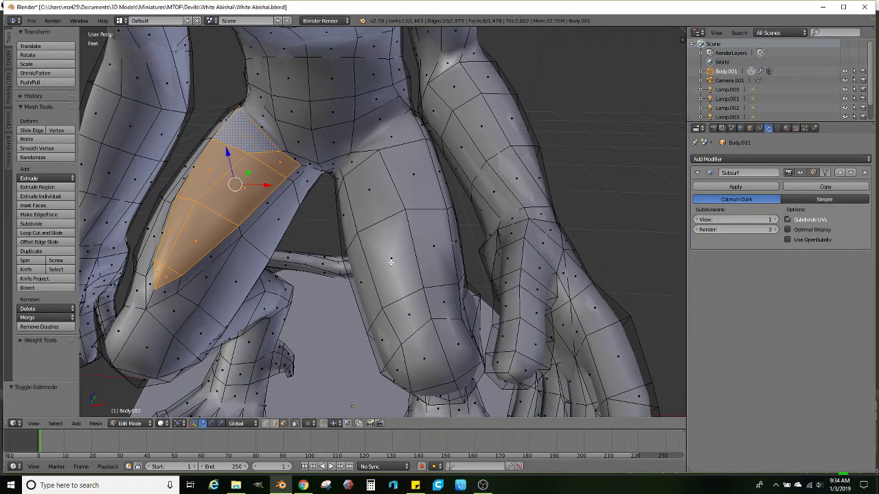
# Knife-cut a diagonal edge line on the left thigh's front, from above the knee up to the inner side
pyautogui.click(28, 269)
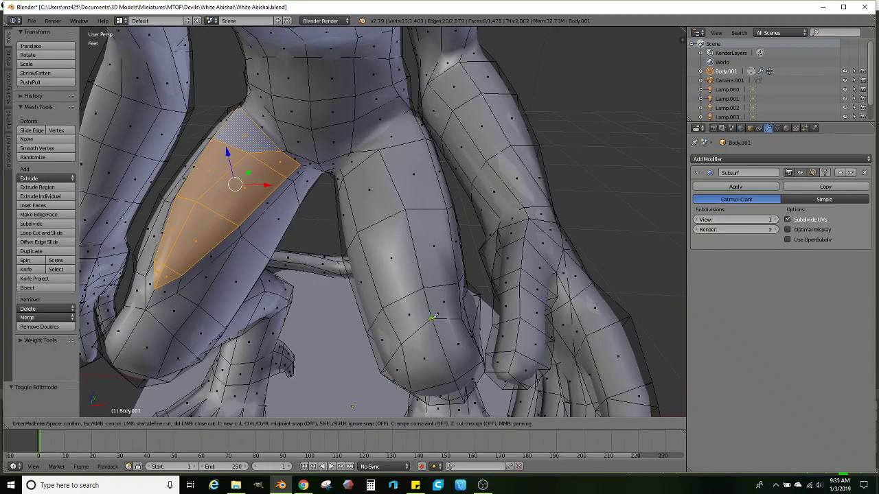
pyautogui.click(406, 297)
pyautogui.click(358, 233)
pyautogui.press('Return')
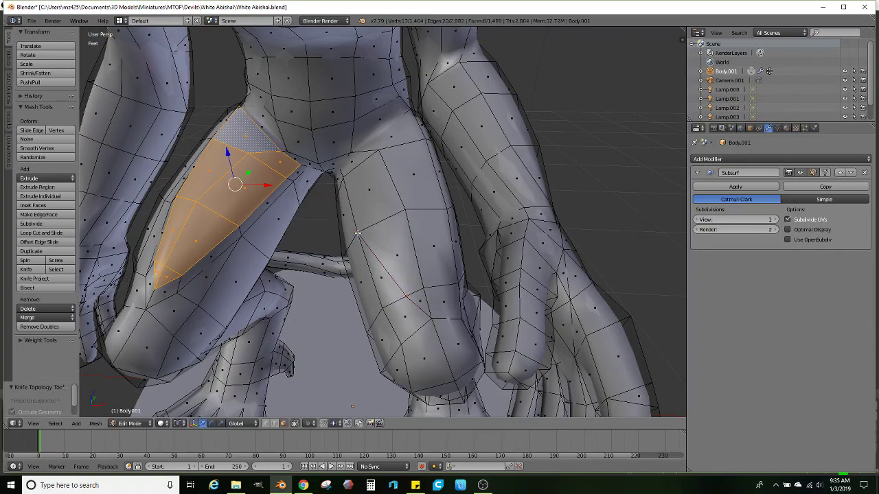
# Knife-cut an edge line along the left thigh's outer front, from above the knee up to the hip
pyautogui.click(26, 269)
pyautogui.click(431, 317)
pyautogui.click(442, 285)
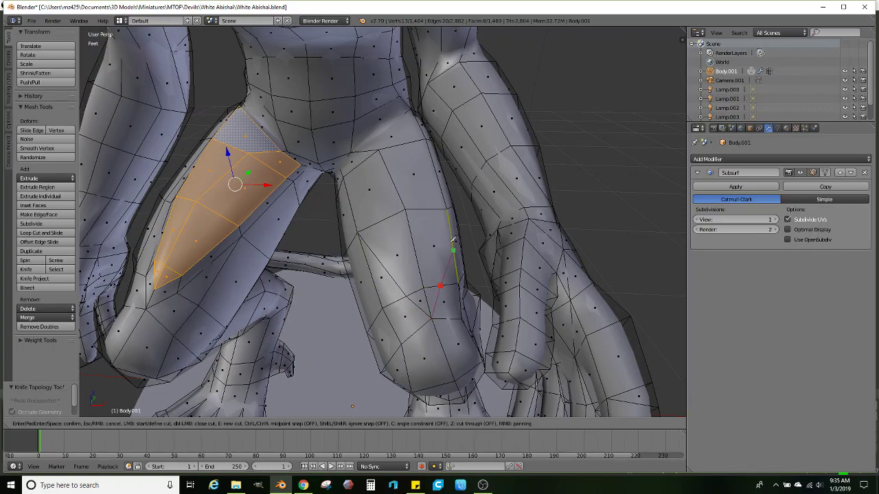
pyautogui.click(435, 208)
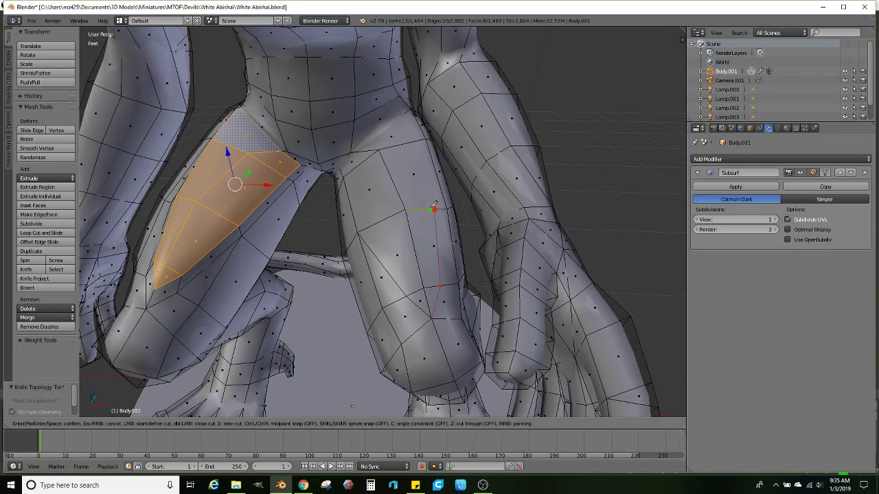
pyautogui.click(425, 137)
pyautogui.press('Return')
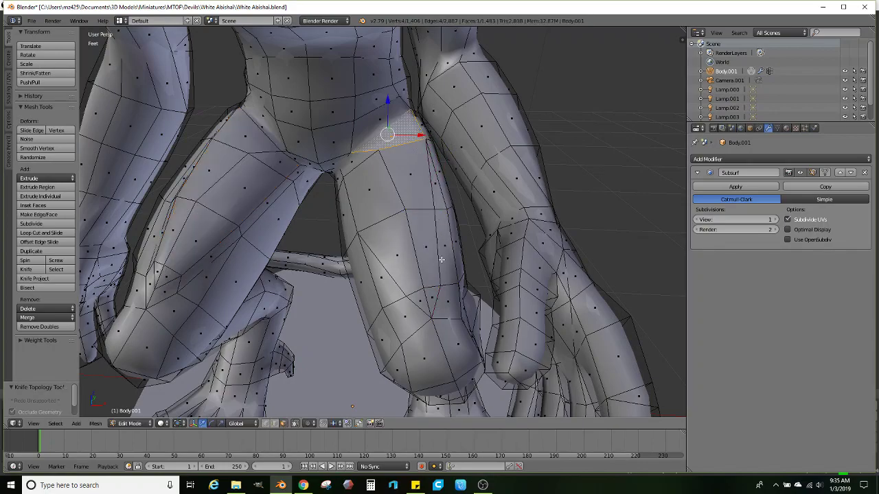
# Extrude the eight faces inside the left thigh's cut outline about 112 thou and scale them to about 0.87
pyautogui.keyDown('ctrl'); pyautogui.click(429, 291); pyautogui.keyUp('ctrl')
pyautogui.keyDown('ctrl'); pyautogui.rightClick(356, 159); pyautogui.keyUp('ctrl')
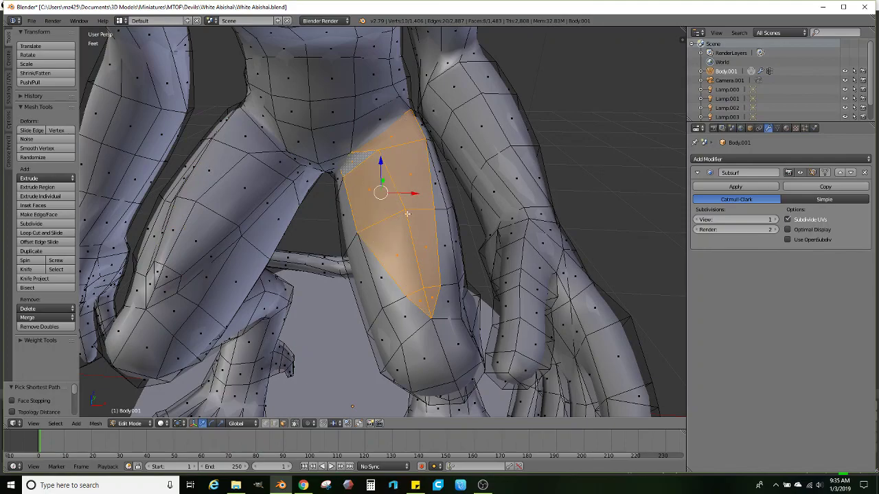
pyautogui.moveTo(407, 214); pyautogui.dragTo(414, 177, button='middle')
pyautogui.press('e')
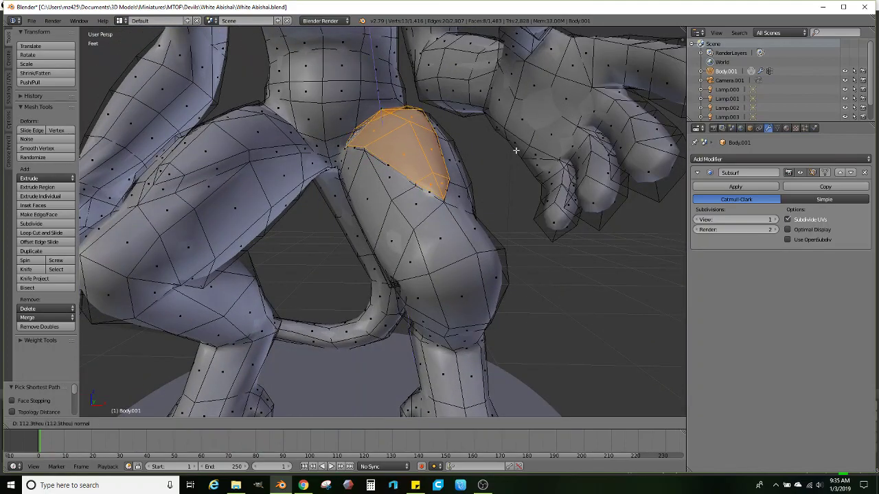
pyautogui.rightClick(514, 146)
pyautogui.press('s')
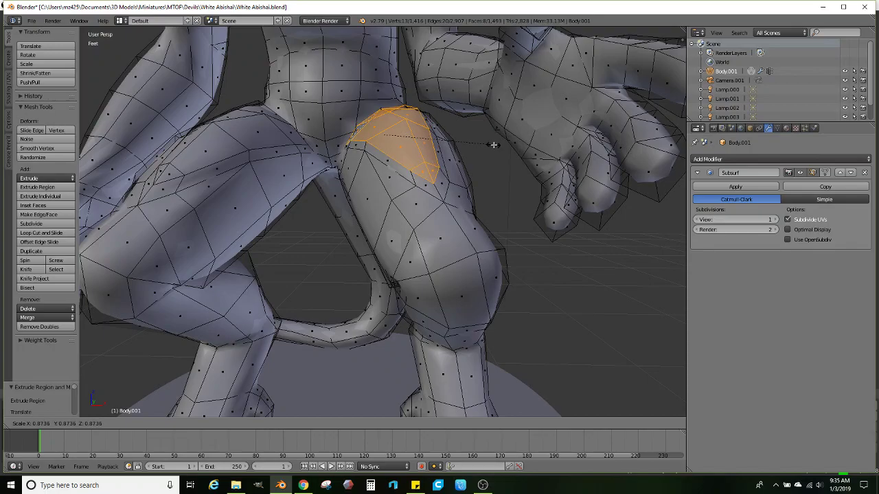
pyautogui.click(493, 145)
pyautogui.moveTo(493, 145); pyautogui.dragTo(492, 202, button='middle')
# Examine both reshaped thighs and the whole figure in object mode, then resume mesh editing
pyautogui.press('Tab')
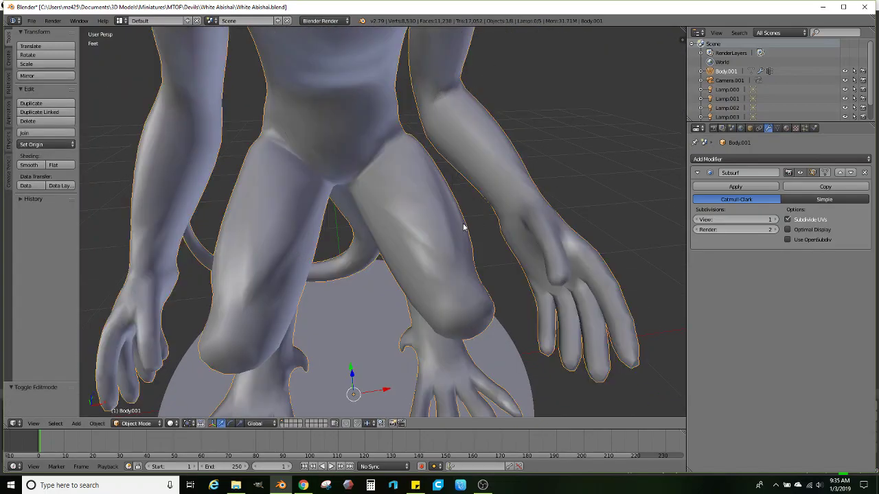
pyautogui.scroll(-1, 457, 230)
pyautogui.moveTo(443, 228); pyautogui.dragTo(405, 245, button='middle')
pyautogui.scroll(-3, 410, 234)
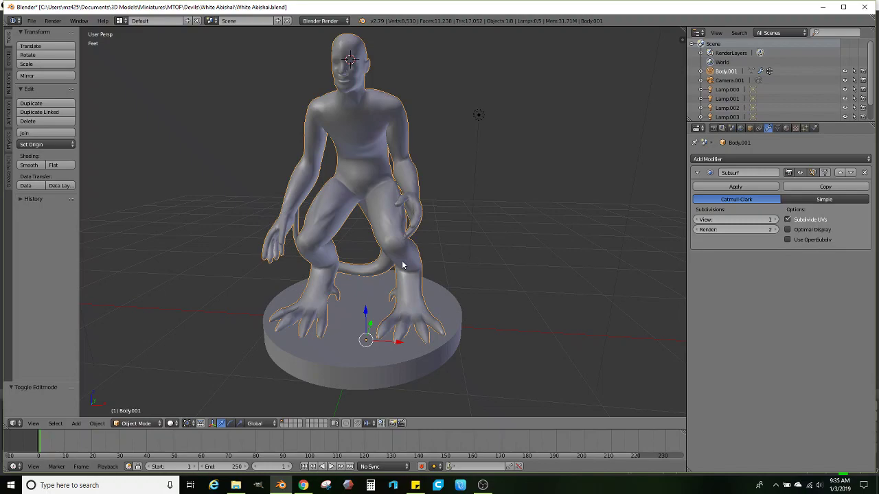
pyautogui.moveTo(402, 253); pyautogui.dragTo(411, 215, button='middle')
pyautogui.scroll(2, 379, 215)
pyautogui.press('Tab')
pyautogui.scroll(2, 413, 192)
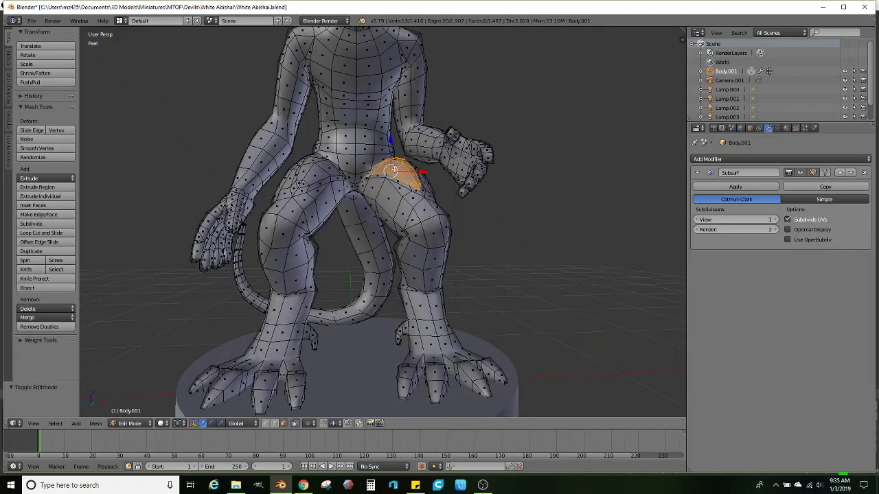
# Set the transform orientation to Normal and move the selected left thigh faces about 36 thou along their normal
pyautogui.moveTo(395, 152)
pyautogui.mouseDown(button='middle')
pyautogui.moveTo(380, 149)
pyautogui.moveTo(396, 160)
pyautogui.mouseUp(button='middle')
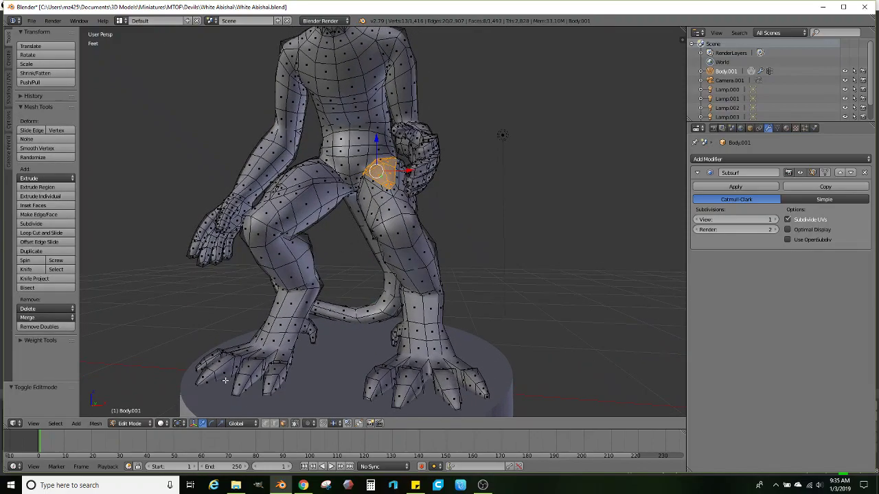
pyautogui.click(239, 423)
pyautogui.click(247, 391)
pyautogui.click(368, 138)
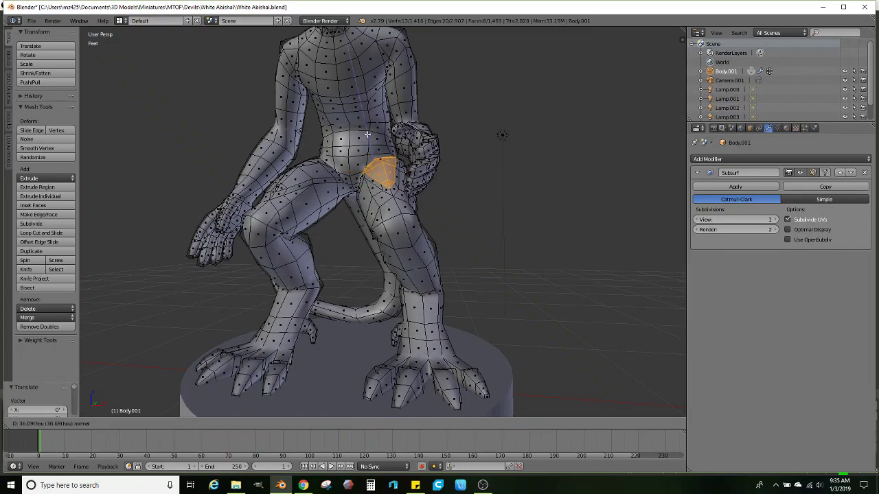
# Extrude the four faces along the back of the right calf and scale them to about 0.775
pyautogui.moveTo(371, 171); pyautogui.dragTo(423, 231, button='middle')
pyautogui.moveTo(361, 250); pyautogui.dragTo(464, 260, button='middle')
pyautogui.rightClick(410, 253)
pyautogui.keyDown('ctrl'); pyautogui.rightClick(382, 275); pyautogui.keyUp('ctrl')
pyautogui.keyDown('ctrl'); pyautogui.rightClick(390, 237); pyautogui.keyUp('ctrl')
pyautogui.press('s')
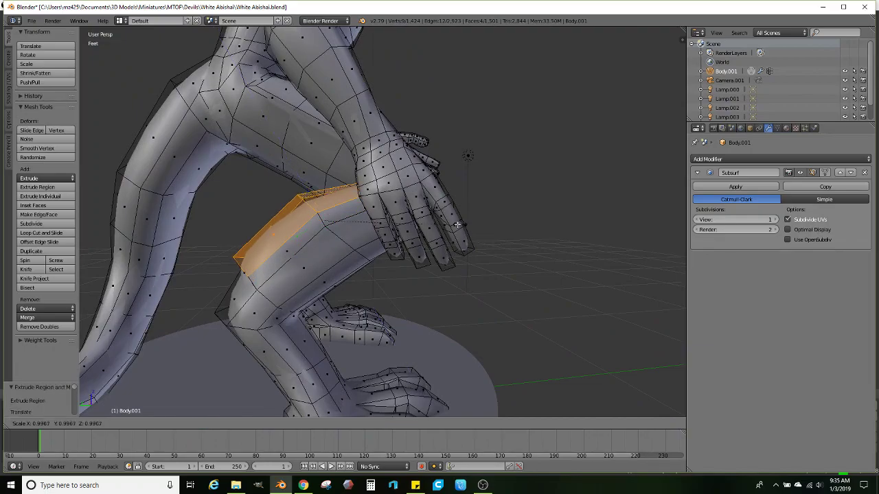
pyautogui.click(431, 224)
pyautogui.moveTo(431, 224); pyautogui.dragTo(426, 245, button='middle')
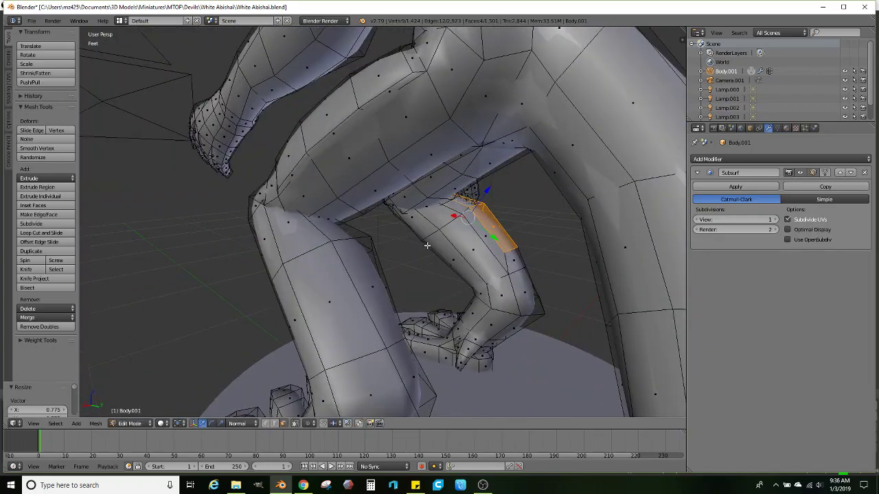
# Extrude the matching four faces on the back of the left calf and scale them down
pyautogui.rightClick(333, 237)
pyautogui.keyDown('ctrl'); pyautogui.rightClick(344, 286); pyautogui.keyUp('ctrl')
pyautogui.keyDown('ctrl'); pyautogui.rightClick(302, 246); pyautogui.keyUp('ctrl')
pyautogui.moveTo(364, 260); pyautogui.dragTo(522, 268, button='middle')
pyautogui.press('e')
pyautogui.press('s')
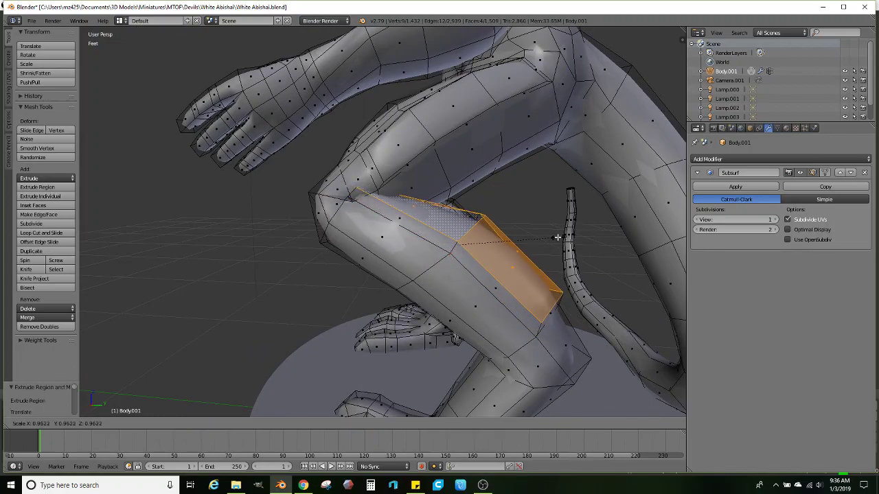
pyautogui.click(540, 236)
# Examine the legs and the whole figure in object mode, then resume mesh editing
pyautogui.press('Tab')
pyautogui.moveTo(539, 236); pyautogui.dragTo(412, 252, button='middle')
pyautogui.scroll(-5, 260, 252)
pyautogui.scroll(2, 412, 279)
pyautogui.scroll(2, 397, 274)
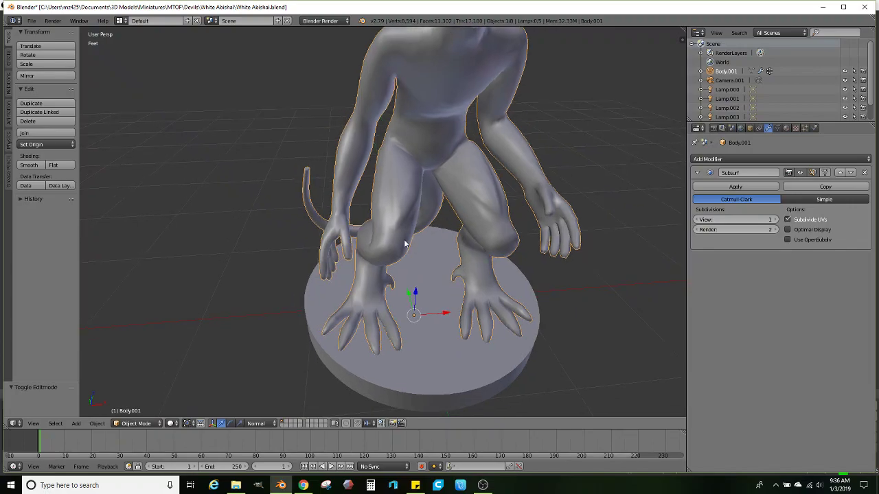
pyautogui.moveTo(405, 244); pyautogui.dragTo(280, 222, button='middle')
pyautogui.scroll(2, 508, 205)
pyautogui.scroll(3, 280, 221)
pyautogui.press('Tab')
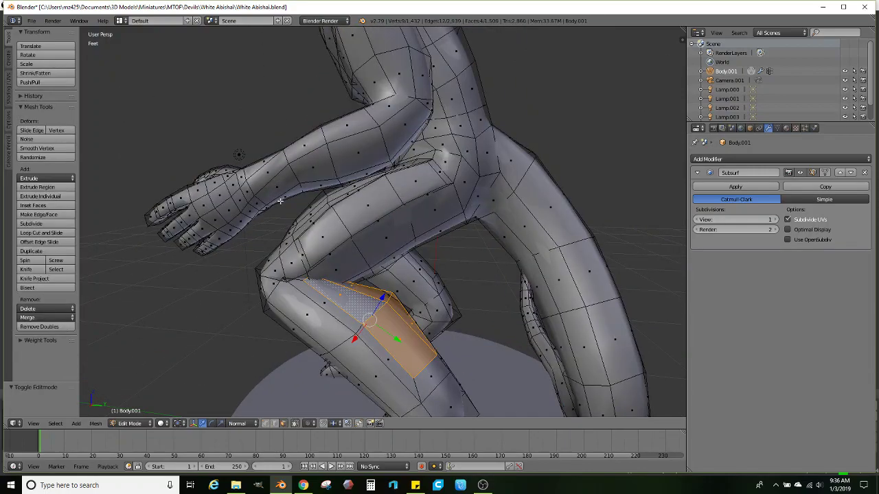
# Switch to edge selection and reposition the edge loop around the middle of the left forearm
pyautogui.click(274, 423)
pyautogui.rightClick(294, 173)
pyautogui.moveTo(294, 173); pyautogui.dragTo(356, 187, button='middle')
pyautogui.press('g')
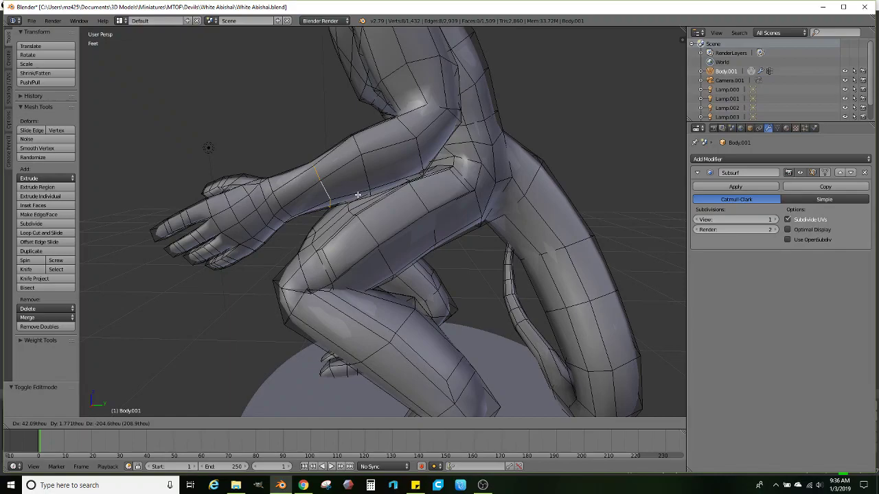
pyautogui.click(298, 197)
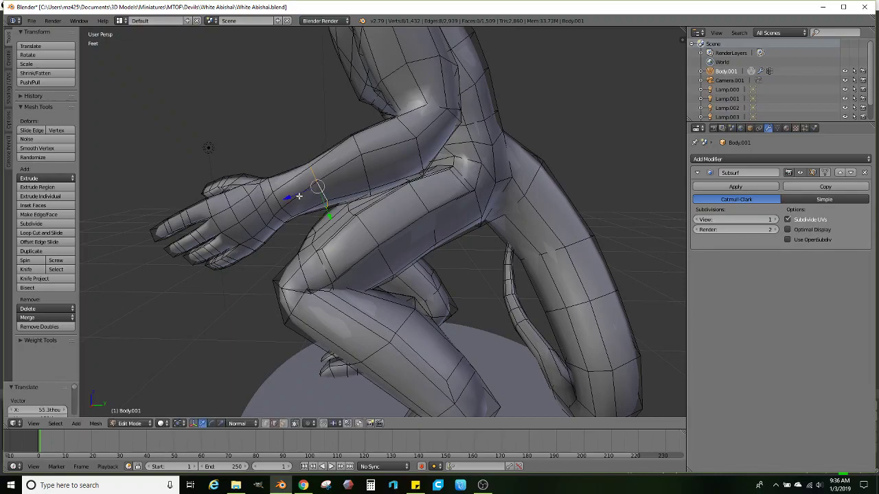
# Move two edges on the front of the right upper arm outward along their normal
pyautogui.scroll(-5, 272, 163)
pyautogui.moveTo(273, 163); pyautogui.dragTo(452, 264, button='middle')
pyautogui.scroll(3, 388, 182)
pyautogui.scroll(1, 361, 220)
pyautogui.rightClick(342, 216)
pyautogui.keyDown('shift'); pyautogui.rightClick(364, 201); pyautogui.keyUp('shift')
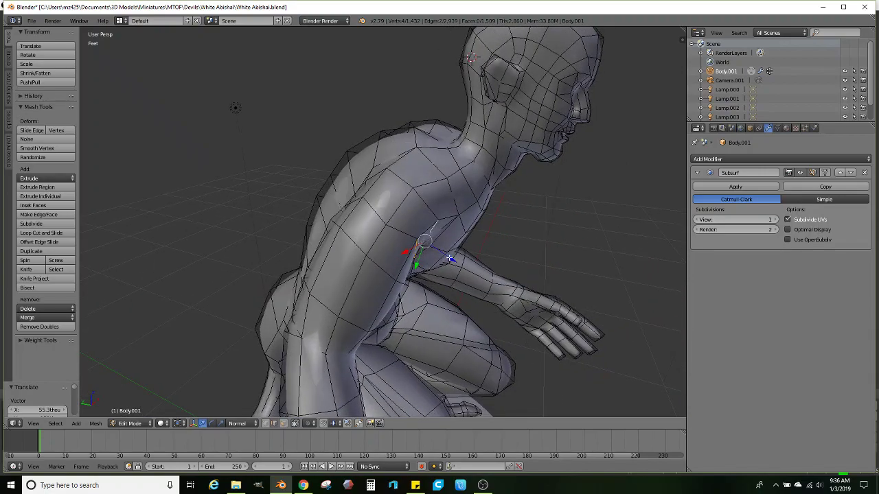
pyautogui.moveTo(449, 257); pyautogui.dragTo(455, 262)
pyautogui.moveTo(332, 204); pyautogui.dragTo(401, 224, button='middle')
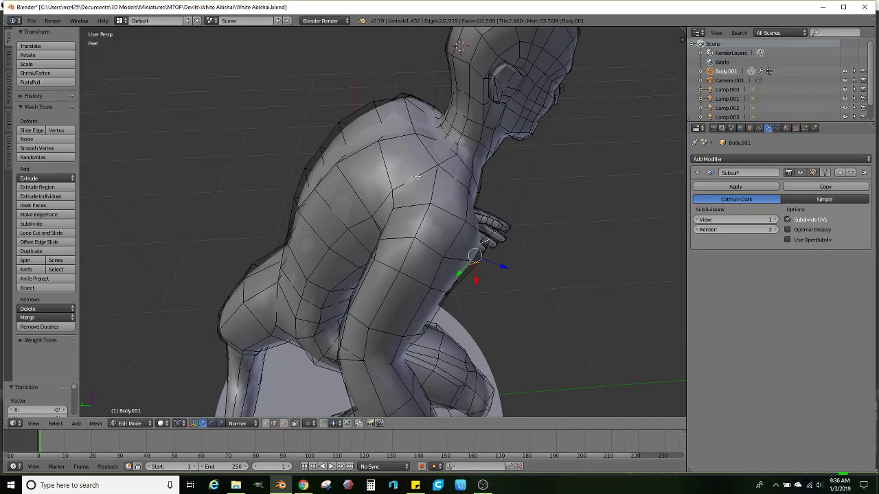
# Move two edges on the back of the right upper arm, just below the shoulder, outward along their normal
pyautogui.rightClick(407, 205)
pyautogui.keyDown('shift'); pyautogui.rightClick(385, 236); pyautogui.keyUp('shift')
pyautogui.keyDown('shift'); pyautogui.rightClick(423, 206); pyautogui.keyUp('shift')
pyautogui.keyDown('shift'); pyautogui.rightClick(421, 204); pyautogui.keyUp('shift')
pyautogui.moveTo(420, 204); pyautogui.dragTo(336, 176, button='middle')
pyautogui.press('e')
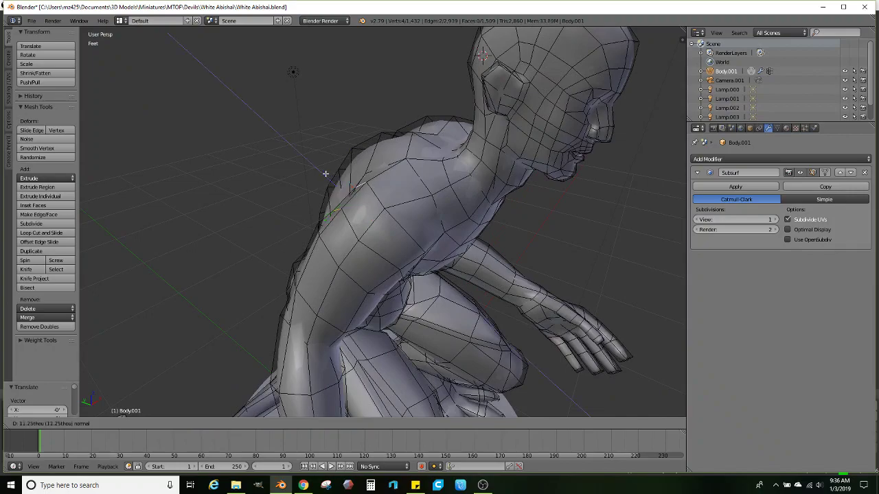
pyautogui.click(320, 169)
# Move two edges on the front of the left upper arm outward along their normal
pyautogui.scroll(-1, 334, 180)
pyautogui.moveTo(508, 214); pyautogui.dragTo(363, 199, button='middle')
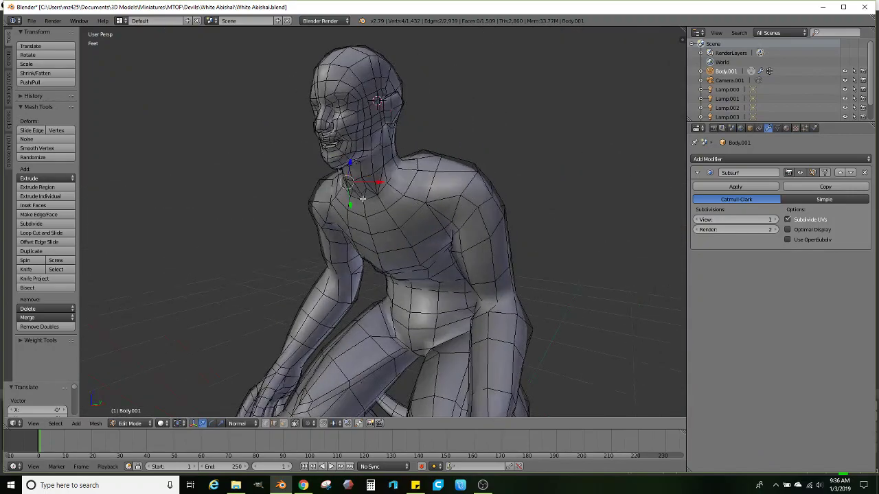
pyautogui.scroll(1, 447, 217)
pyautogui.rightClick(461, 204)
pyautogui.keyDown('shift'); pyautogui.rightClick(481, 227); pyautogui.keyUp('shift')
pyautogui.moveTo(476, 229); pyautogui.dragTo(405, 270, button='middle')
pyautogui.moveTo(340, 301)
pyautogui.mouseDown()
pyautogui.moveTo(330, 308)
pyautogui.moveTo(343, 300)
pyautogui.mouseUp()
# Move two edges on the back of the left shoulder outward along their normal
pyautogui.moveTo(408, 262); pyautogui.dragTo(366, 272, button='middle')
pyautogui.rightClick(353, 239)
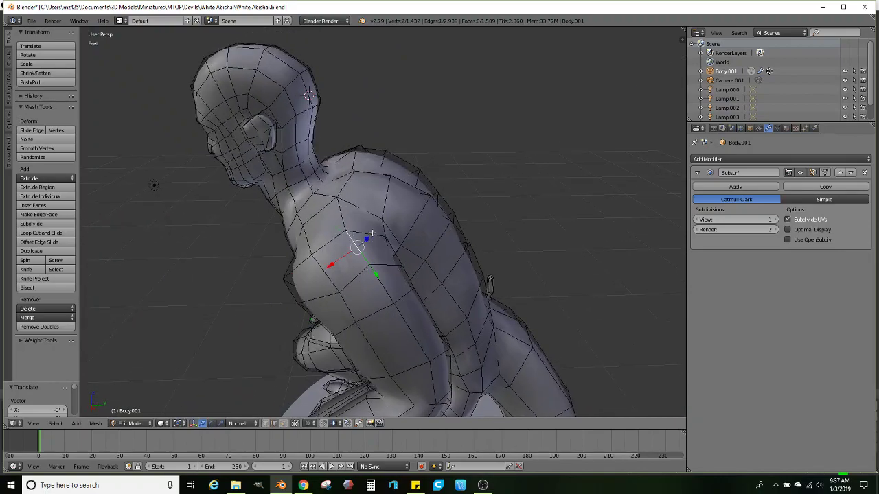
pyautogui.rightClick(372, 234)
pyautogui.keyDown('shift'); pyautogui.rightClick(393, 256); pyautogui.keyUp('shift')
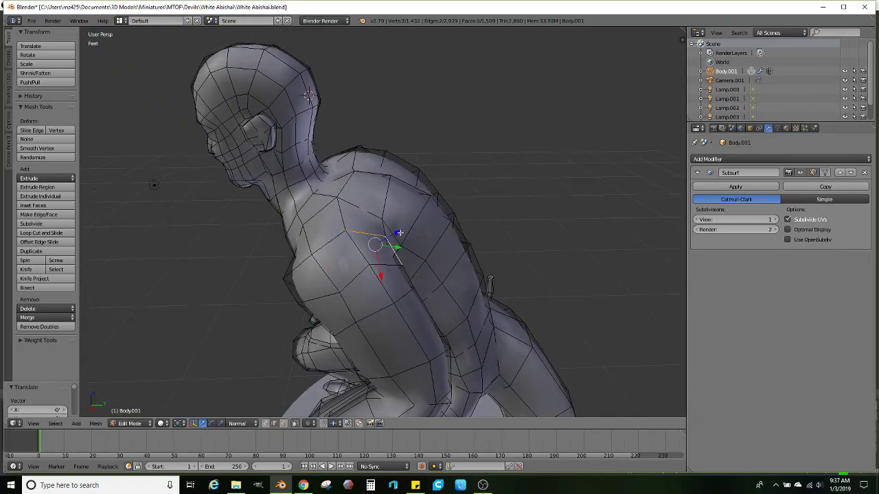
pyautogui.rightClick(383, 263)
pyautogui.keyDown('shift'); pyautogui.rightClick(364, 232); pyautogui.keyUp('shift')
pyautogui.press('g')
pyautogui.press('x')
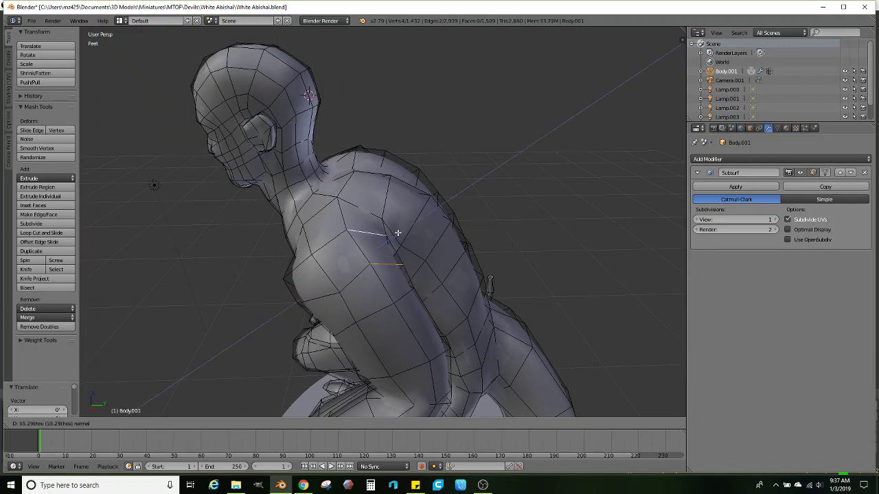
pyautogui.click(403, 232)
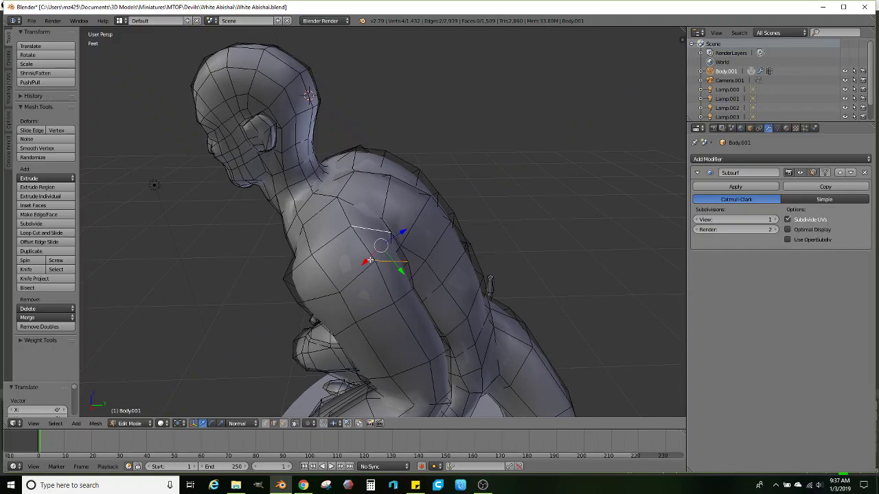
# Move the edges across the outer left upper arm about 815 thou down the arm, and lower the single outer edge further
pyautogui.moveTo(342, 271); pyautogui.dragTo(343, 245, button='middle')
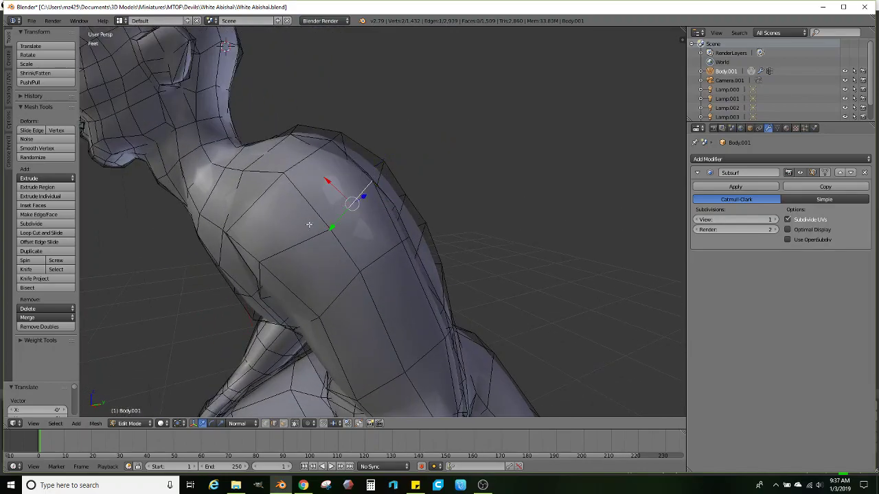
pyautogui.moveTo(284, 247); pyautogui.dragTo(411, 186, button='middle')
pyautogui.moveTo(416, 184); pyautogui.dragTo(437, 192, button='middle')
pyautogui.press('g')
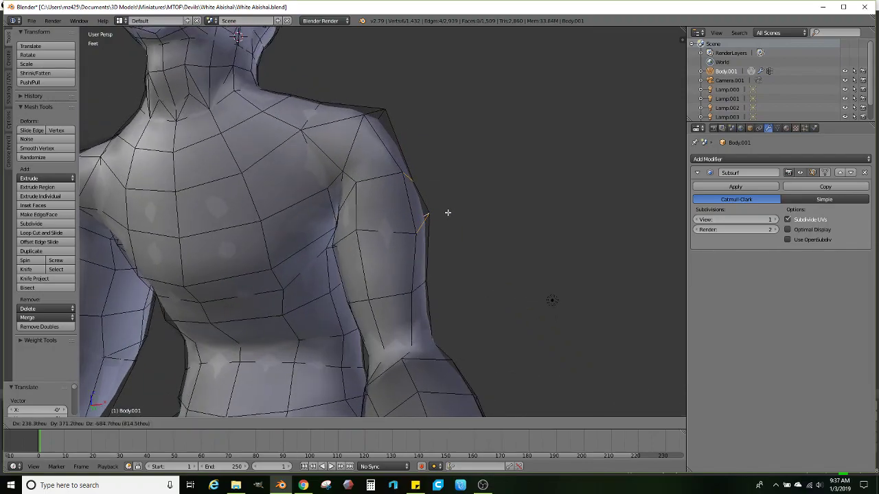
pyautogui.click(448, 213)
pyautogui.moveTo(447, 210); pyautogui.dragTo(335, 252, button='middle')
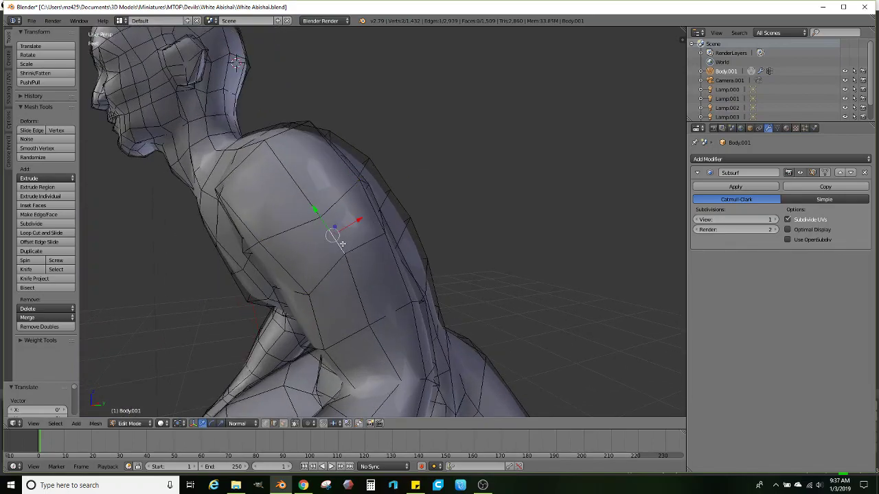
pyautogui.press('g')
pyautogui.click(366, 281)
# Move three edges across the right upper arm down toward the elbow, and lower the single outer edge further
pyautogui.moveTo(361, 266); pyautogui.dragTo(417, 265, button='middle')
pyautogui.rightClick(391, 249)
pyautogui.press('g')
pyautogui.click(401, 239)
pyautogui.press('g')
pyautogui.click(398, 230)
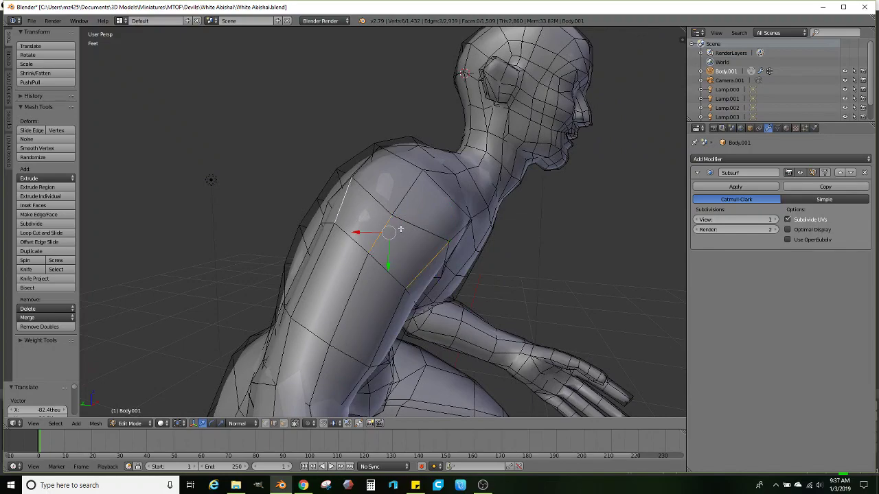
pyautogui.press('g')
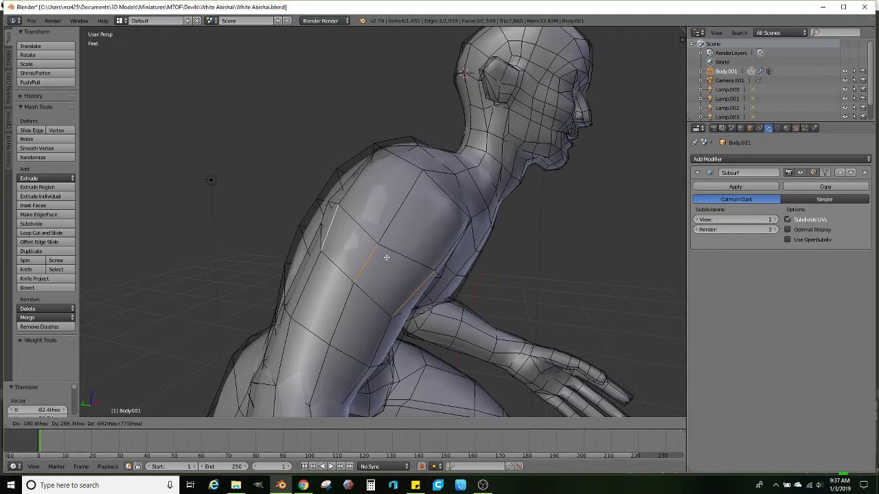
pyautogui.click(359, 274)
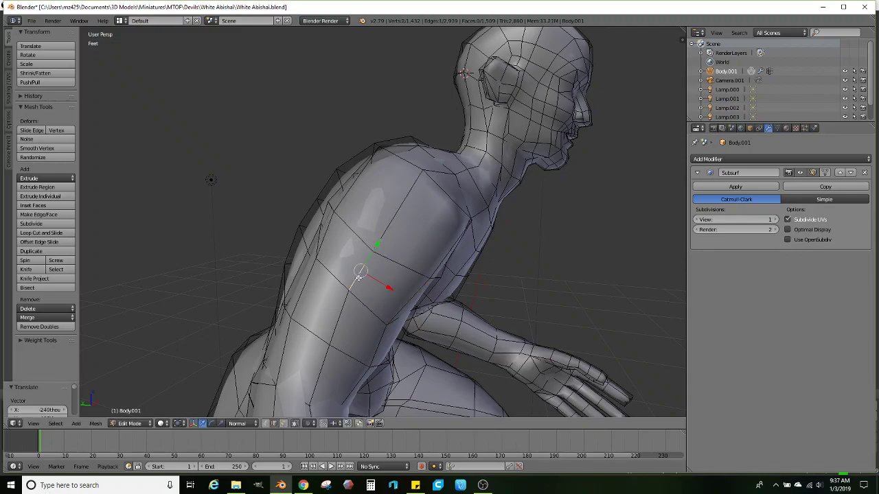
pyautogui.press('g')
pyautogui.click(350, 293)
# Rotate the edge at the back of the right upper arm about 29°, shift it and scale it to about 1.245
pyautogui.moveTo(350, 293); pyautogui.dragTo(514, 226, button='middle')
pyautogui.press('r')
pyautogui.press('r')
pyautogui.click(487, 271)
pyautogui.press('g')
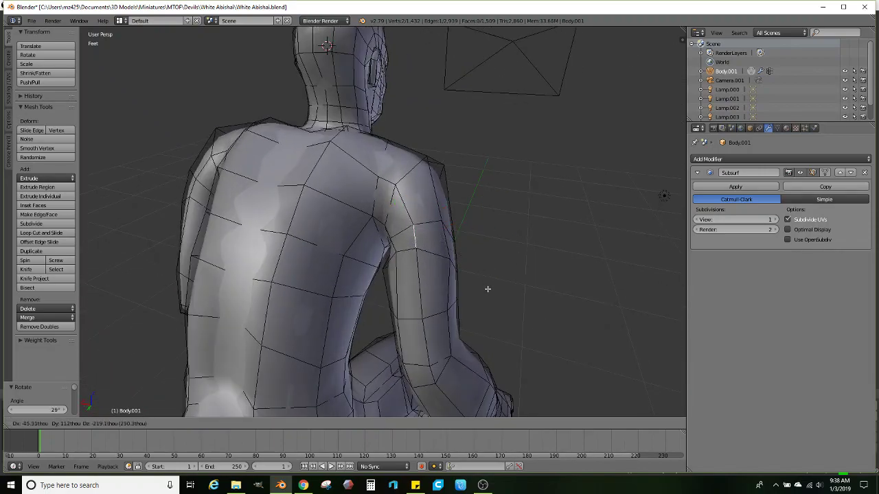
pyautogui.click(487, 293)
pyautogui.press('s')
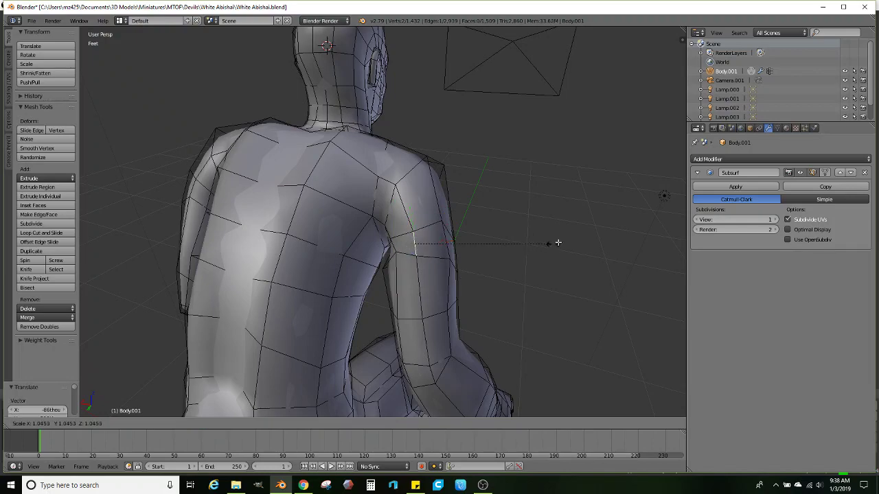
pyautogui.click(578, 237)
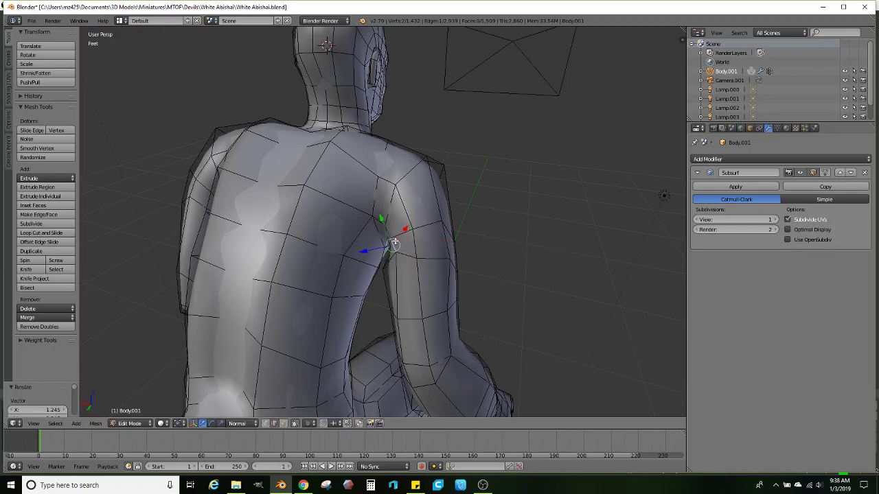
# Shift the edge on the inner right upper arm near the armpit and scale it to about 1.167
pyautogui.press('g')
pyautogui.click(492, 268)
pyautogui.press('s')
pyautogui.click(508, 265)
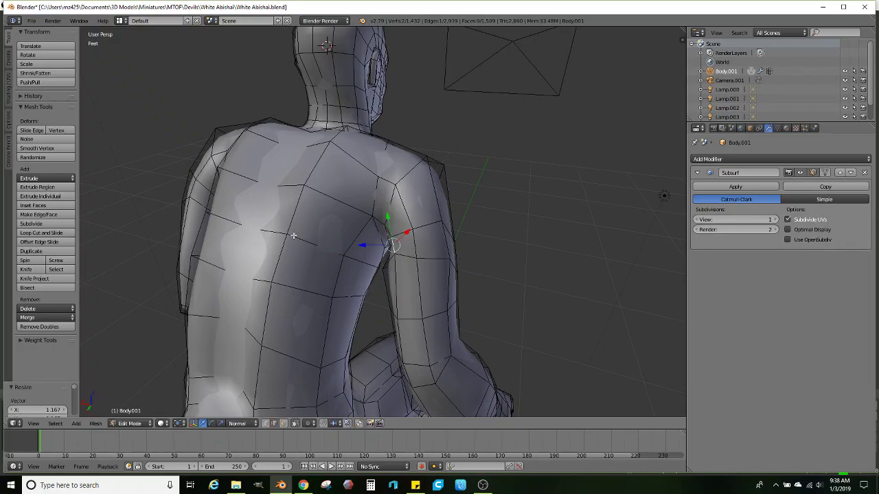
# Rotate the edge at the back of the left upper arm and scale it to about 1.229
pyautogui.moveTo(293, 234); pyautogui.dragTo(350, 235, button='middle')
pyautogui.moveTo(143, 295); pyautogui.dragTo(227, 276, button='middle')
pyautogui.press('r')
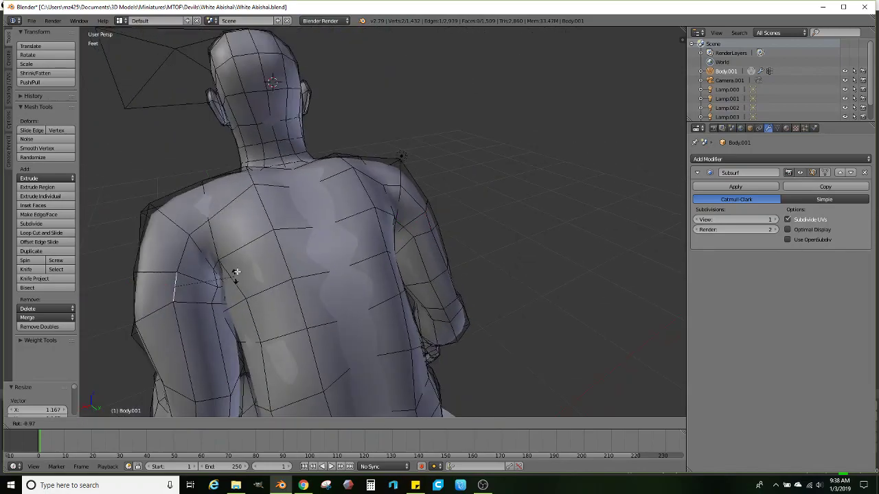
pyautogui.click(241, 263)
pyautogui.press('s')
pyautogui.click(261, 265)
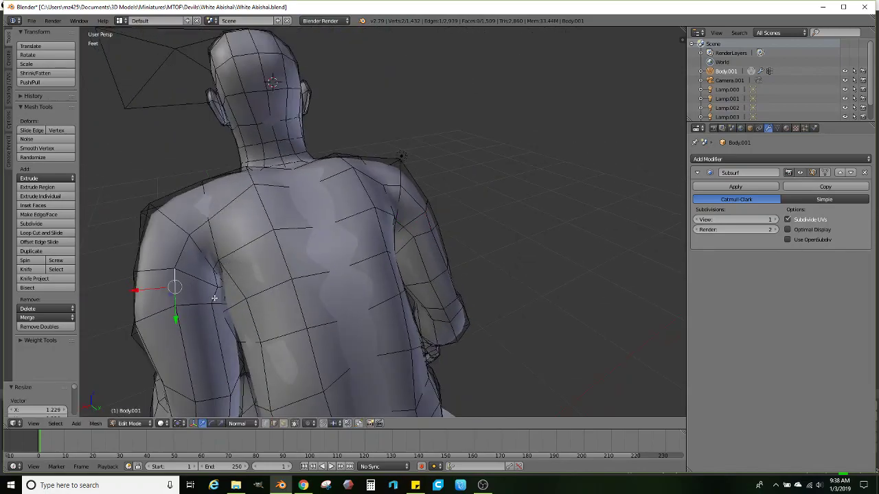
# Rotate the edge on the inner left upper arm near the armpit and scale it to about 1.108
pyautogui.press('r')
pyautogui.click(284, 248)
pyautogui.press('s')
pyautogui.click(297, 247)
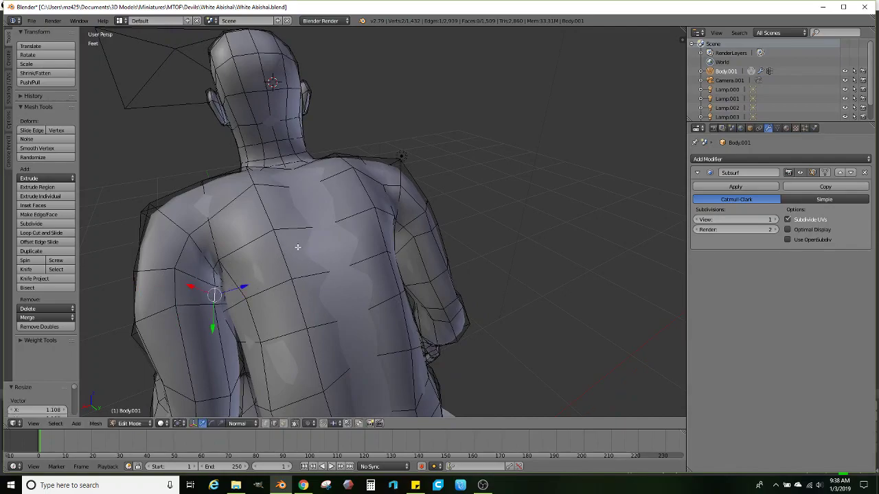
# Add a loop cut around the top of the left upper arm and another around the top of the right
pyautogui.moveTo(297, 247); pyautogui.dragTo(354, 215, button='middle')
pyautogui.scroll(2, 353, 215)
pyautogui.click(41, 233)
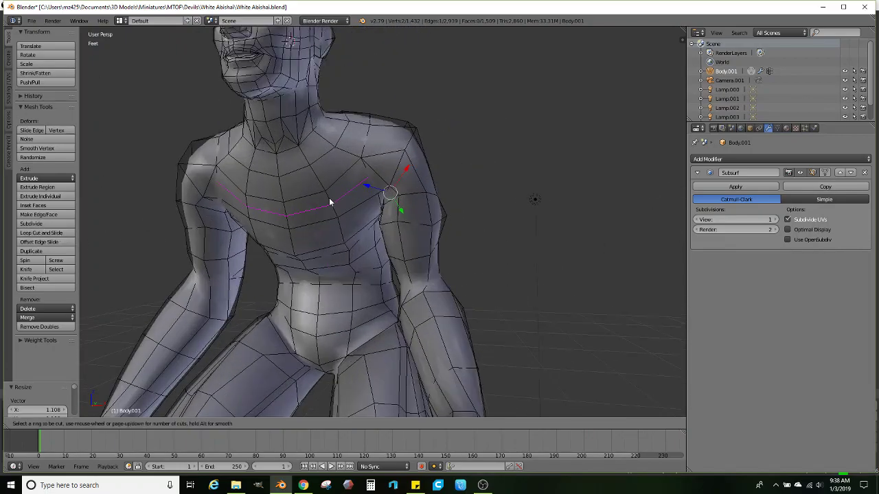
pyautogui.rightClick(412, 169)
pyautogui.moveTo(257, 182); pyautogui.dragTo(280, 183, button='middle')
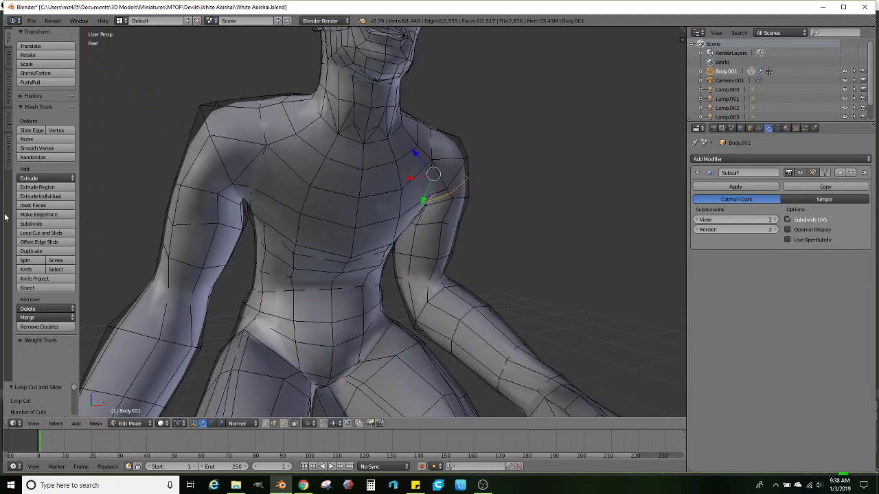
pyautogui.click(30, 235)
pyautogui.click(204, 163)
pyautogui.scroll(-4, 205, 164)
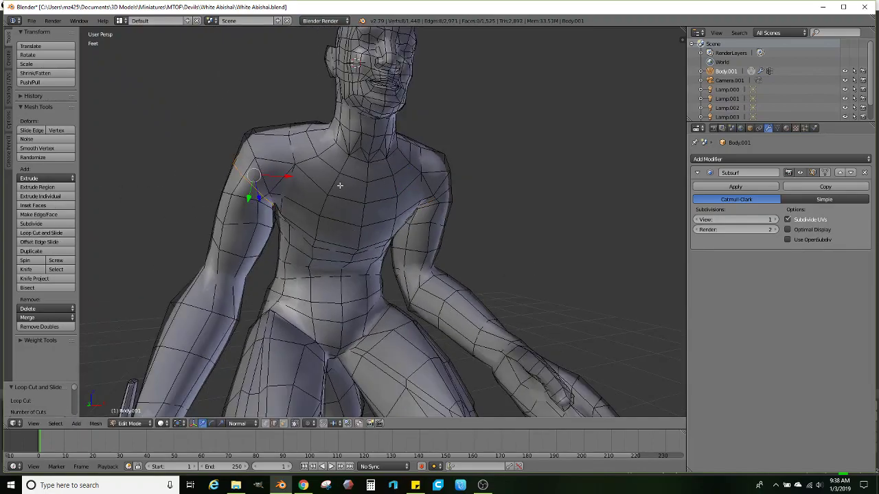
# Move the new loop's outer edge outward along its normal on both shoulders, about 593 thou on the left one
pyautogui.moveTo(205, 163); pyautogui.dragTo(428, 180, button='middle')
pyautogui.moveTo(459, 166); pyautogui.dragTo(472, 163)
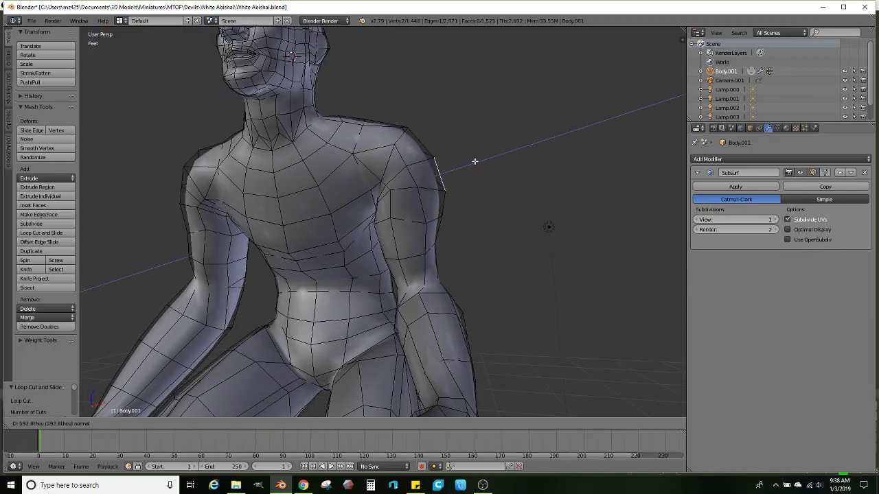
pyautogui.click(475, 162)
pyautogui.moveTo(474, 161); pyautogui.dragTo(276, 175, button='middle')
pyautogui.moveTo(276, 175); pyautogui.dragTo(250, 175)
pyautogui.click(251, 175)
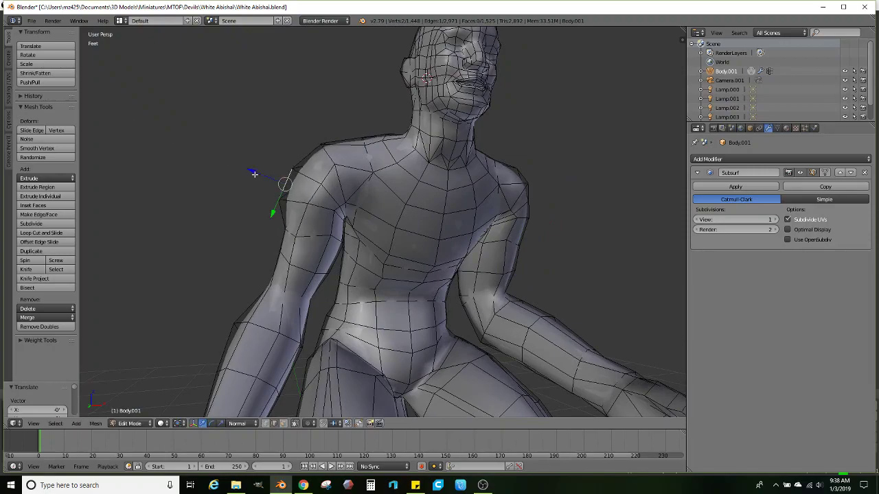
# Scale the outer edge midway down the right upper arm to about 0.85
pyautogui.moveTo(251, 174); pyautogui.dragTo(375, 220, button='middle')
pyautogui.scroll(2, 353, 223)
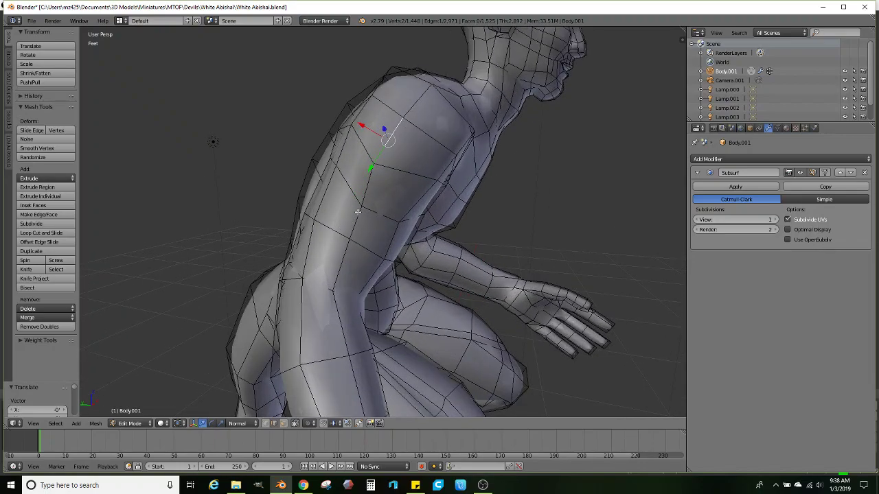
pyautogui.press('s')
pyautogui.click(420, 211)
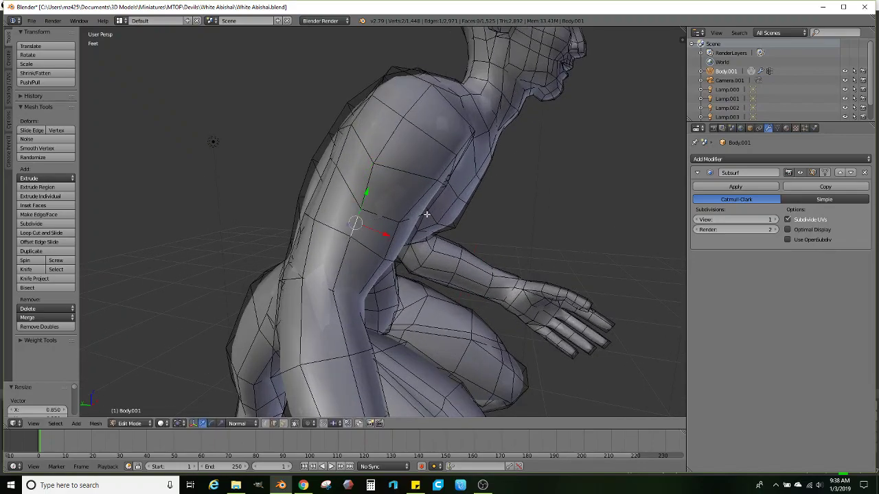
# Move the outer edge midway down the right upper arm lower, and shift the edge above it on the shoulder slightly down
pyautogui.press('g')
pyautogui.click(418, 235)
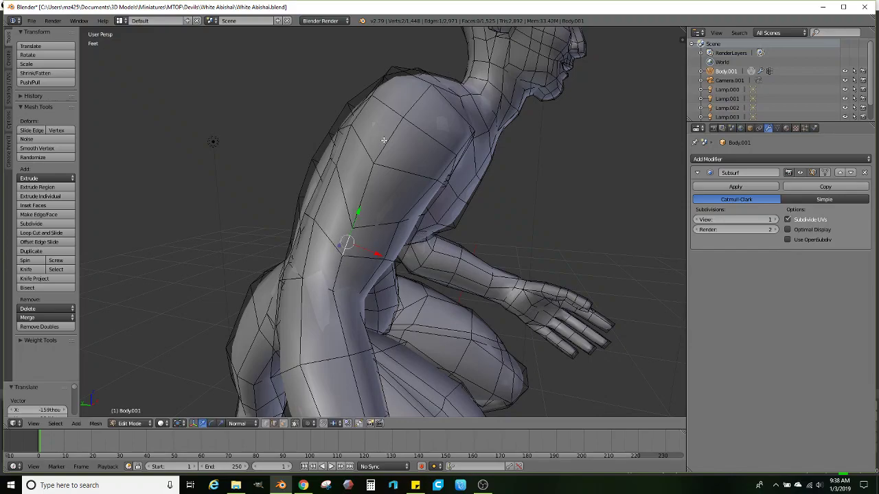
pyautogui.rightClick(386, 141)
pyautogui.press('g')
pyautogui.click(394, 150)
# Move the outer edge midway down the left upper arm lower, rotate it about -6.64° and scale it to about 0.831
pyautogui.scroll(-1, 453, 189)
pyautogui.moveTo(465, 198); pyautogui.dragTo(368, 210, button='middle')
pyautogui.rightClick(368, 210)
pyautogui.press('g')
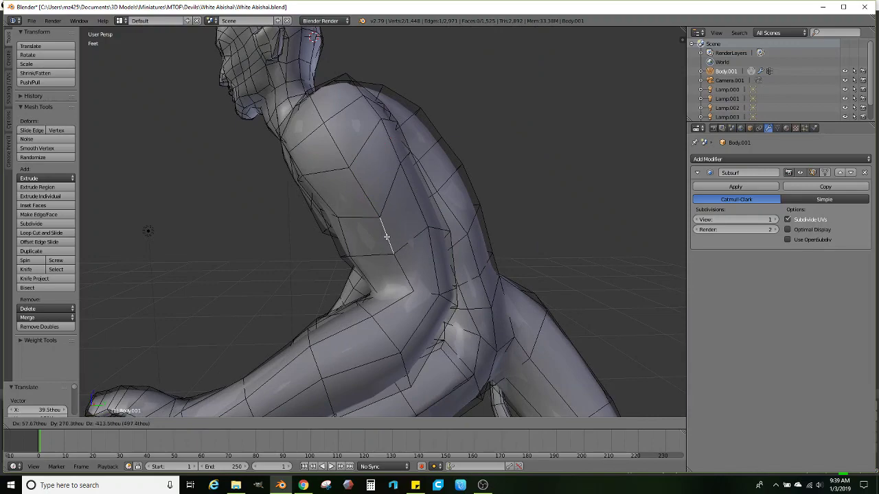
pyautogui.click(447, 216)
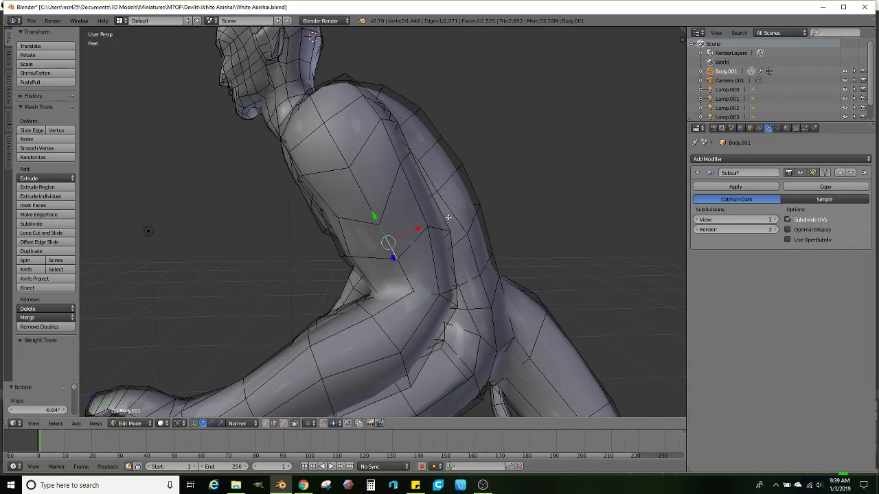
pyautogui.press('s')
pyautogui.click(437, 222)
# Scale the outer edge on the left shoulder to about 1.124 and reposition it
pyautogui.rightClick(347, 160)
pyautogui.press('s')
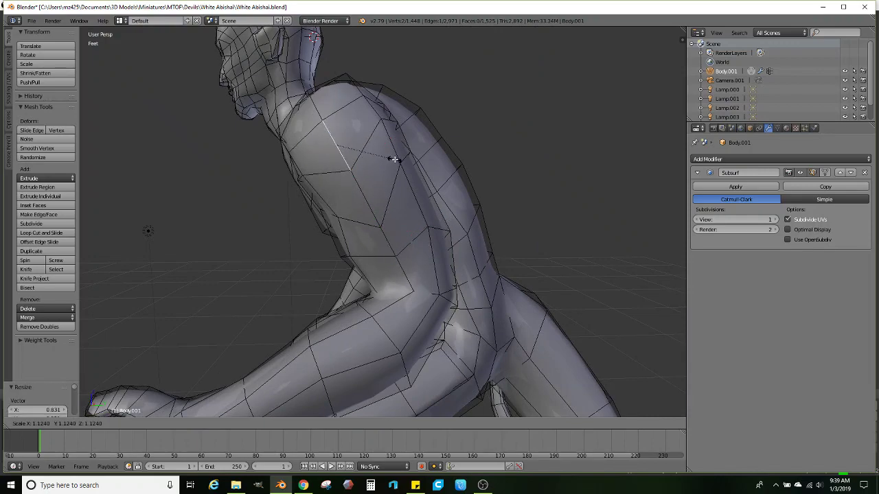
pyautogui.click(394, 159)
pyautogui.press('g')
pyautogui.moveTo(394, 160); pyautogui.dragTo(469, 187, button='middle')
pyautogui.click(415, 195)
pyautogui.scroll(3, 392, 202)
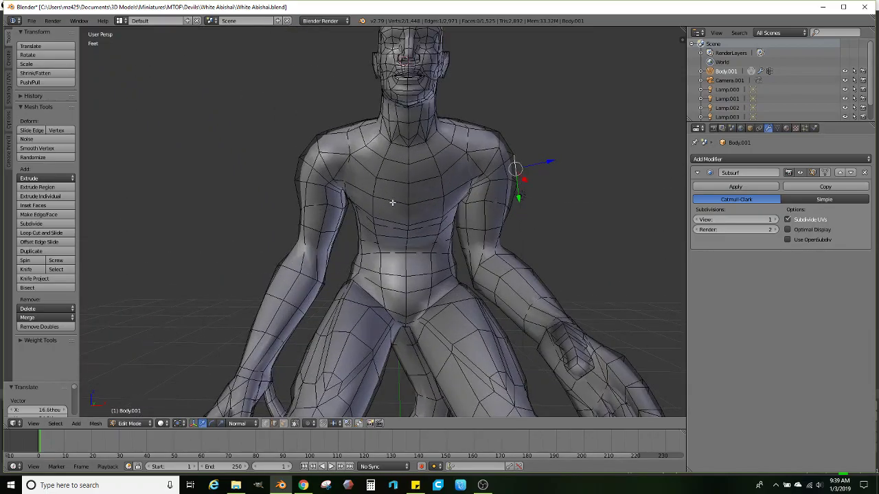
# Select two edges beneath the right armpit and move them up into the armpit
pyautogui.moveTo(392, 201); pyautogui.dragTo(384, 269, button='middle')
pyautogui.rightClick(307, 254)
pyautogui.scroll(5, 349, 222)
pyautogui.keyDown('shift'); pyautogui.rightClick(328, 270); pyautogui.keyUp('shift')
pyautogui.scroll(-1, 333, 235)
pyautogui.moveTo(332, 235); pyautogui.dragTo(407, 255, button='middle')
pyautogui.press('g')
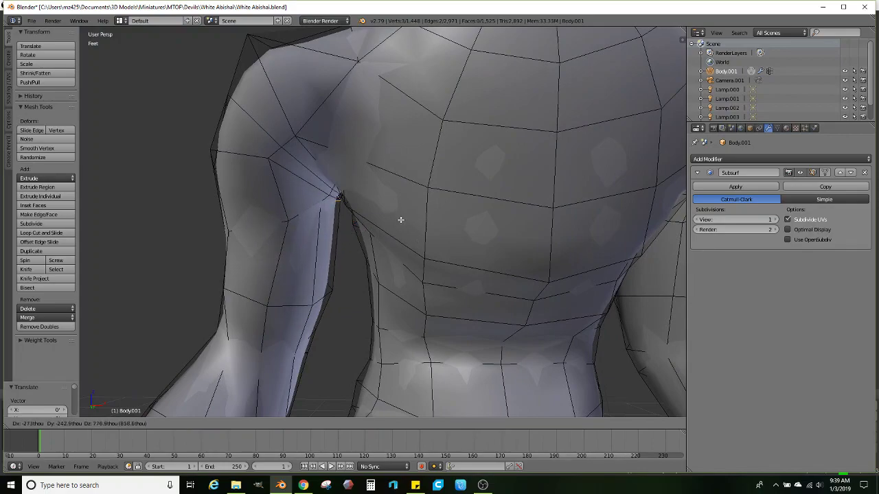
pyautogui.scroll(-4, 401, 220)
pyautogui.keyDown('shift'); pyautogui.moveTo(503, 252); pyautogui.dragTo(389, 238, button='middle'); pyautogui.keyUp('shift')
pyautogui.scroll(3, 433, 229)
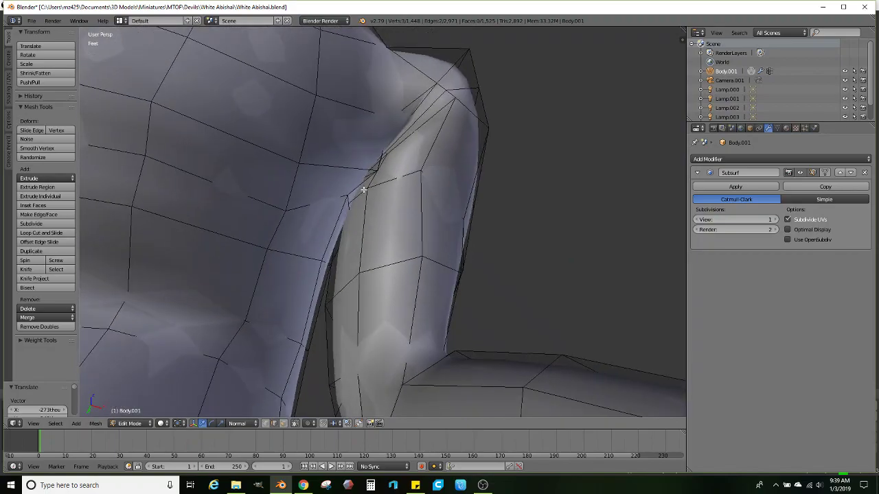
# Select the two matching edges beneath the left armpit and reposition them to match the right side
pyautogui.moveTo(404, 186); pyautogui.dragTo(272, 247, button='middle')
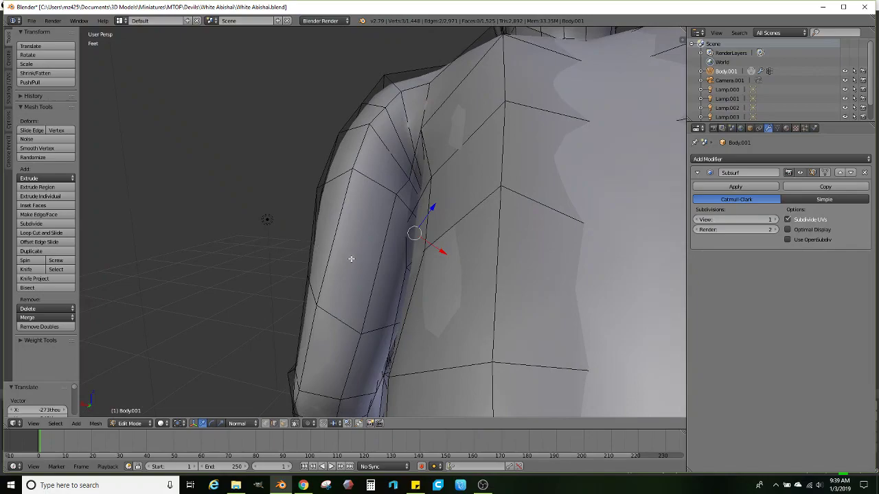
pyautogui.moveTo(351, 259)
pyautogui.mouseDown(button='middle')
pyautogui.moveTo(402, 251)
pyautogui.moveTo(398, 275)
pyautogui.moveTo(379, 256)
pyautogui.moveTo(385, 204)
pyautogui.moveTo(277, 222)
pyautogui.moveTo(433, 194)
pyautogui.moveTo(281, 239)
pyautogui.moveTo(356, 206)
pyautogui.moveTo(406, 212)
pyautogui.moveTo(381, 221)
pyautogui.mouseUp(button='middle')
pyautogui.press('z')
pyautogui.press('z')
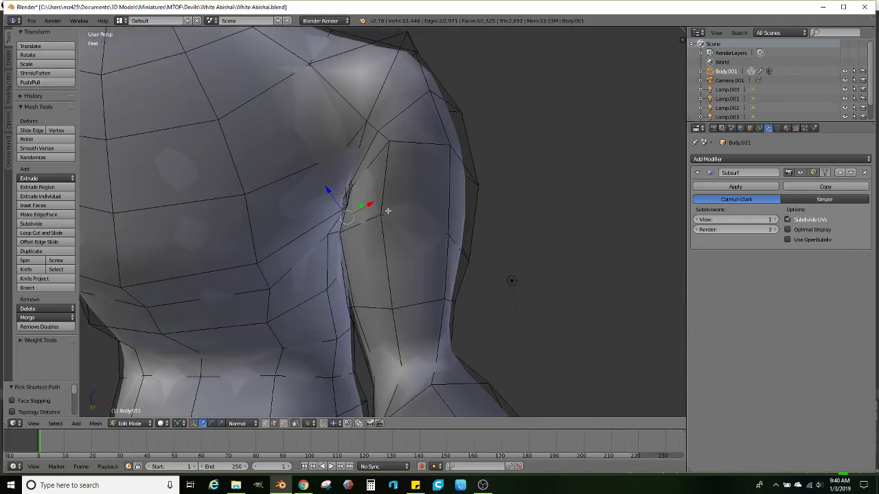
pyautogui.click(392, 180)
pyautogui.moveTo(393, 181); pyautogui.dragTo(330, 258, button='middle')
# Add a loop cut around the right upper arm below the shoulder muscle and scale it to about 0.936
pyautogui.scroll(-4, 410, 201)
pyautogui.moveTo(409, 202); pyautogui.dragTo(394, 304, button='middle')
pyautogui.press('Tab')
pyautogui.moveTo(358, 245); pyautogui.dragTo(416, 269, button='middle')
pyautogui.press('Tab')
pyautogui.click(44, 233)
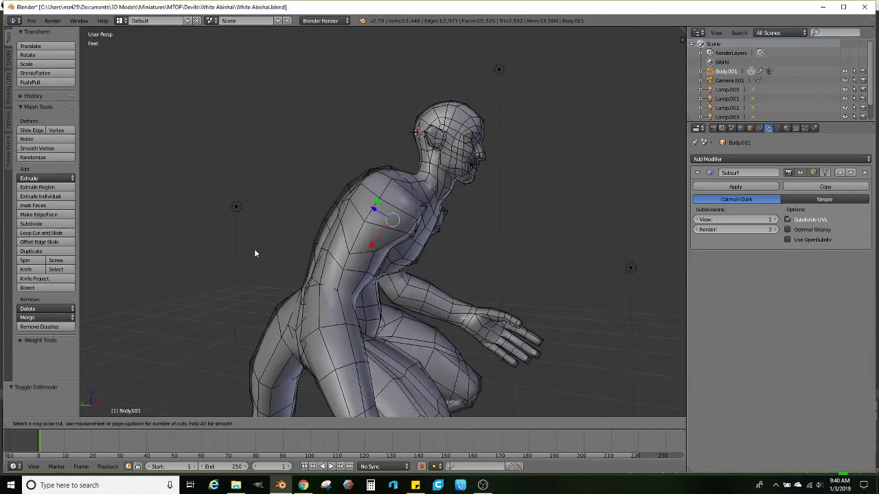
pyautogui.click(348, 258)
pyautogui.scroll(1, 388, 258)
pyautogui.press('s')
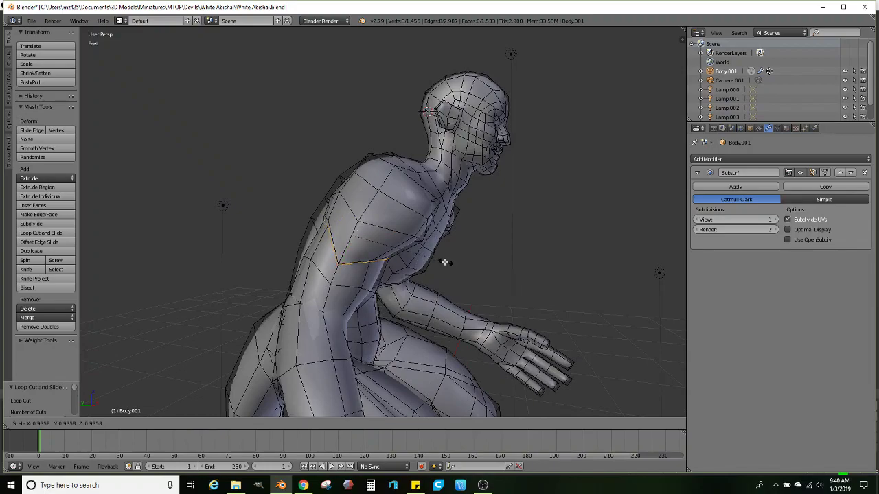
pyautogui.click(444, 261)
# Add a matching loop cut around the left upper arm below the shoulder muscle and scale it to about 0.901
pyautogui.press('Tab')
pyautogui.moveTo(443, 261)
pyautogui.mouseDown(button='middle')
pyautogui.moveTo(406, 249)
pyautogui.moveTo(135, 263)
pyautogui.mouseUp(button='middle')
pyautogui.press('Tab')
pyautogui.scroll(3, 135, 263)
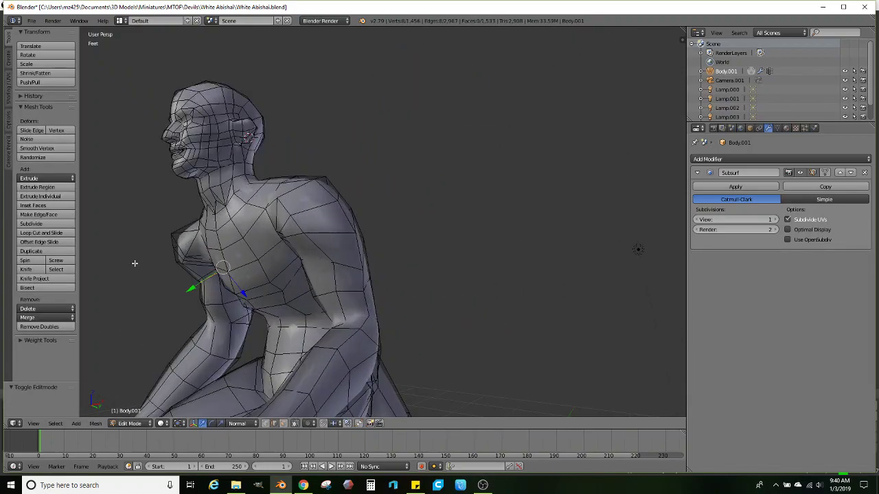
pyautogui.click(35, 233)
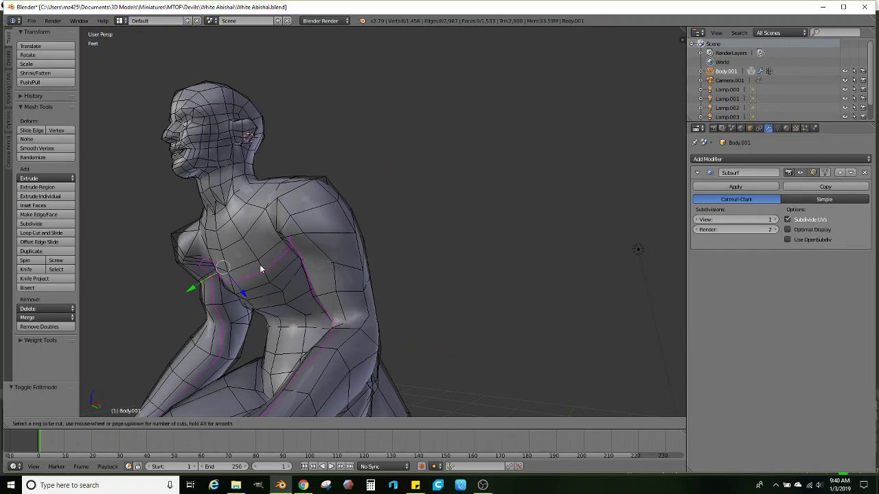
pyautogui.click(341, 271)
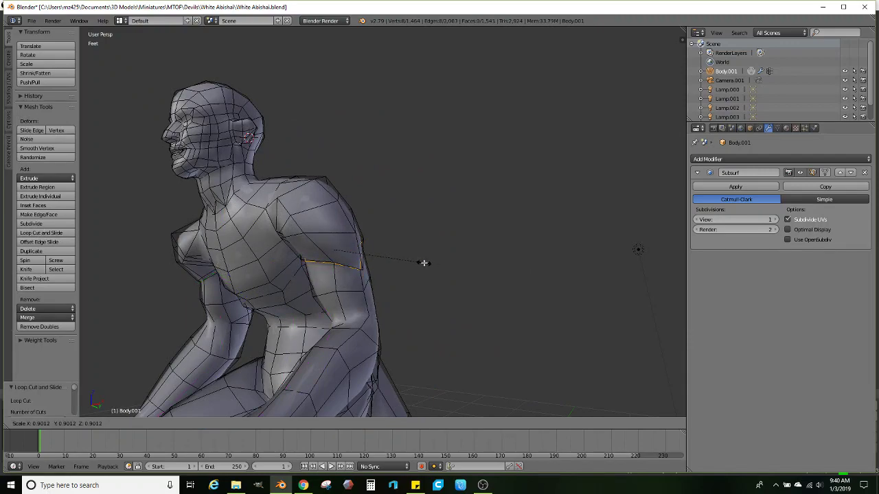
pyautogui.click(424, 263)
# Examine the smoothed shoulders and upper arms in Object Mode from close up and from a distance
pyautogui.press('Tab')
pyautogui.moveTo(346, 249); pyautogui.dragTo(309, 274, button='middle')
pyautogui.scroll(-4, 419, 251)
pyautogui.scroll(4, 402, 268)
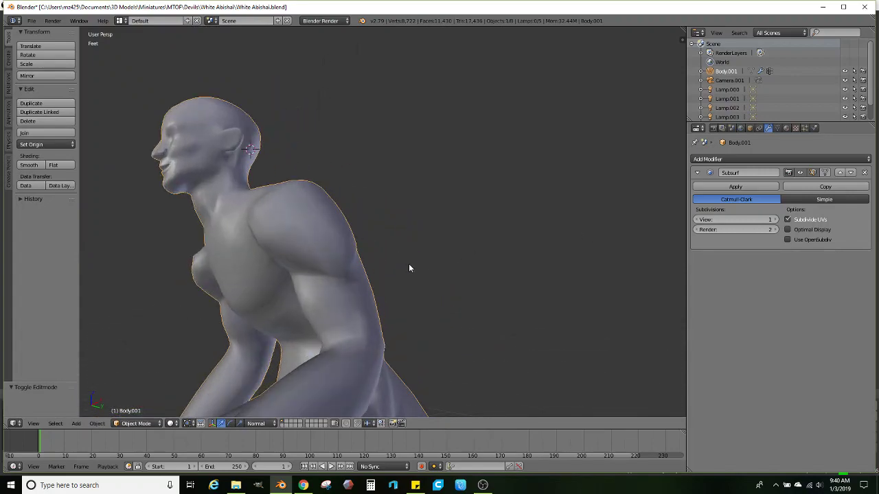
pyautogui.scroll(2, 408, 268)
pyautogui.scroll(-6, 425, 272)
pyautogui.moveTo(392, 288); pyautogui.dragTo(316, 296, button='middle')
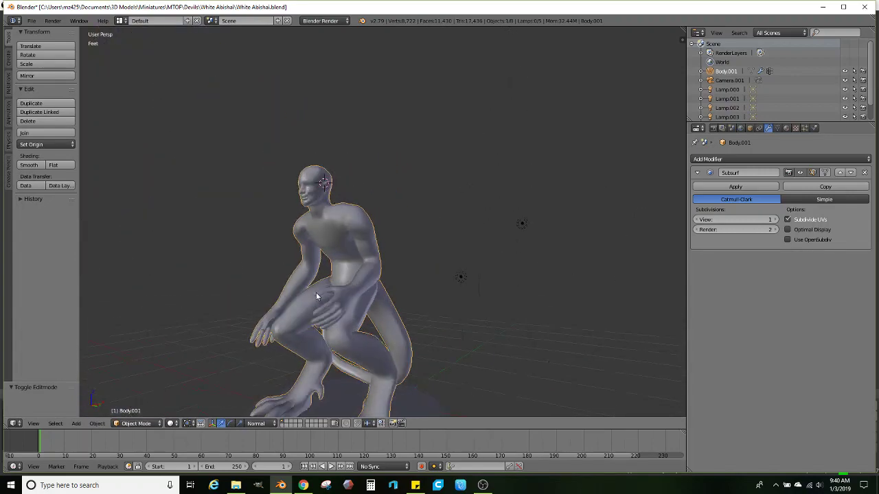
pyautogui.scroll(4, 351, 259)
# Scale the loop around the left upper arm to about 1.031
pyautogui.press('Tab')
pyautogui.scroll(4, 425, 261)
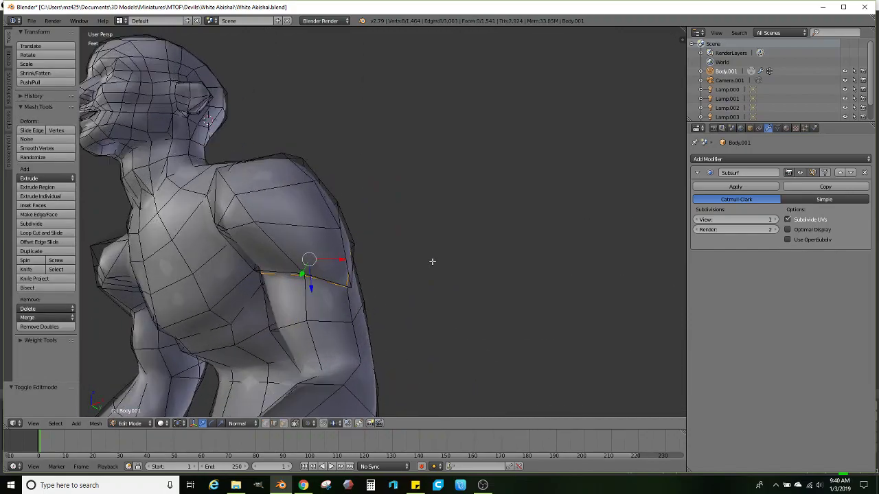
pyautogui.click(447, 260)
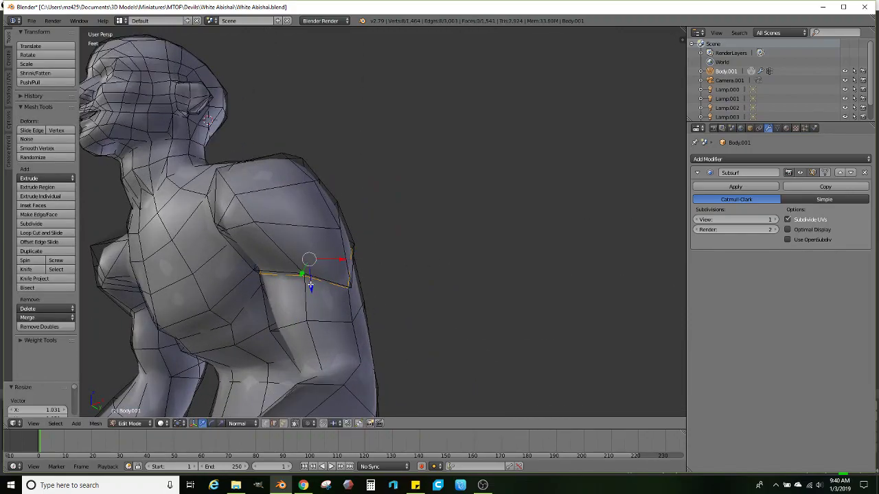
# Move the edge on top of the left shoulder and the matching one on the right shoulder along their normals
pyautogui.scroll(-3, 327, 284)
pyautogui.moveTo(327, 284); pyautogui.dragTo(364, 264, button='middle')
pyautogui.press('Tab')
pyautogui.press('Tab')
pyautogui.scroll(2, 378, 248)
pyautogui.click(409, 205)
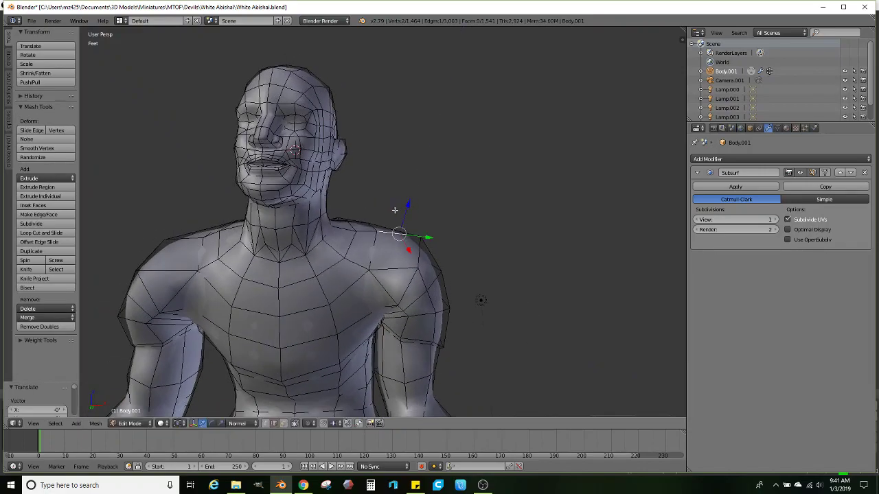
pyautogui.moveTo(399, 210); pyautogui.dragTo(247, 248, button='middle')
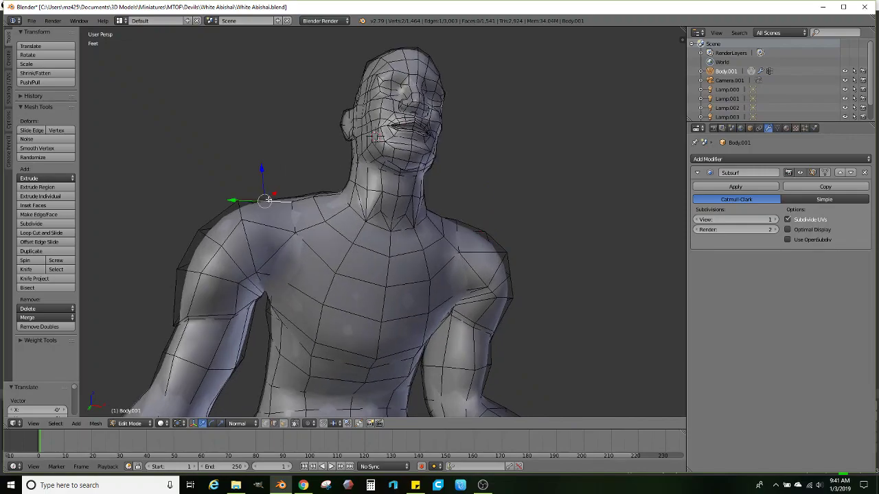
pyautogui.scroll(-6, 322, 246)
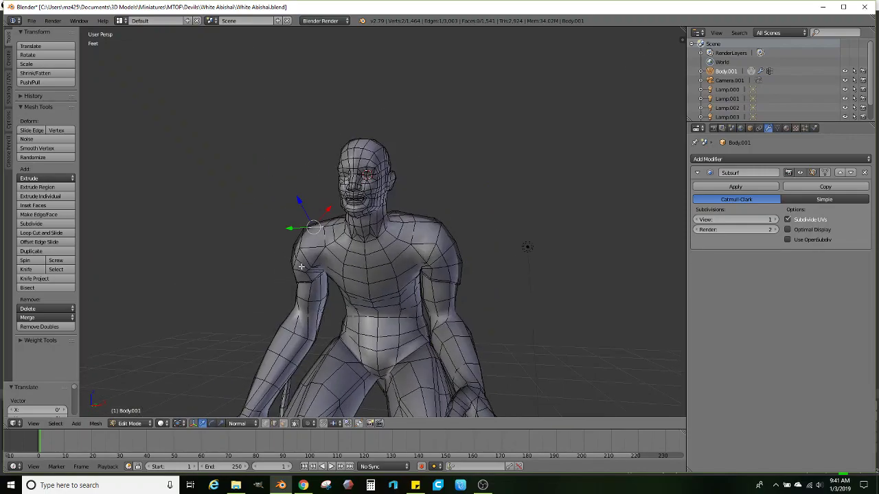
pyautogui.scroll(-2, 322, 247)
# Select the middle edge at the back of the right elbow and resize it
pyautogui.press('Tab')
pyautogui.moveTo(323, 246); pyautogui.dragTo(451, 222, button='middle')
pyautogui.scroll(4, 388, 233)
pyautogui.press('Tab')
pyautogui.scroll(6, 451, 222)
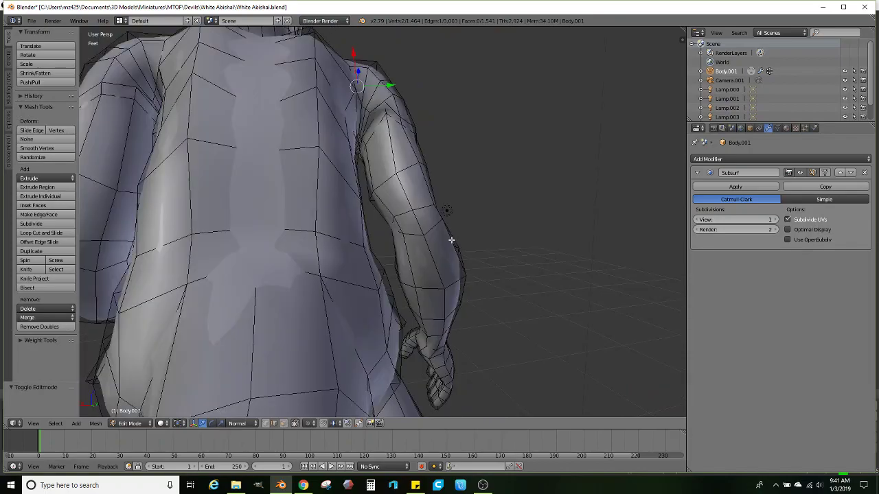
pyautogui.scroll(3, 435, 241)
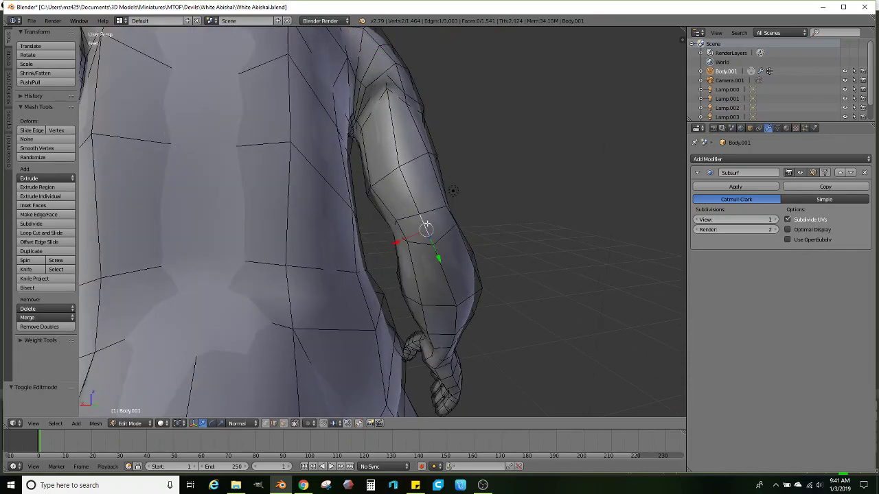
pyautogui.press('s')
pyautogui.click(533, 227)
# Rotate the outer edge at the back of the right elbow, finishing with a rotation of about 9.28°
pyautogui.moveTo(501, 235); pyautogui.dragTo(540, 221, button='middle')
pyautogui.press('r')
pyautogui.click(472, 232)
pyautogui.press('r')
pyautogui.click(547, 240)
# Scale the right elbow's outer edge to about 1.103 and its inner edge to about 1.114
pyautogui.press('s')
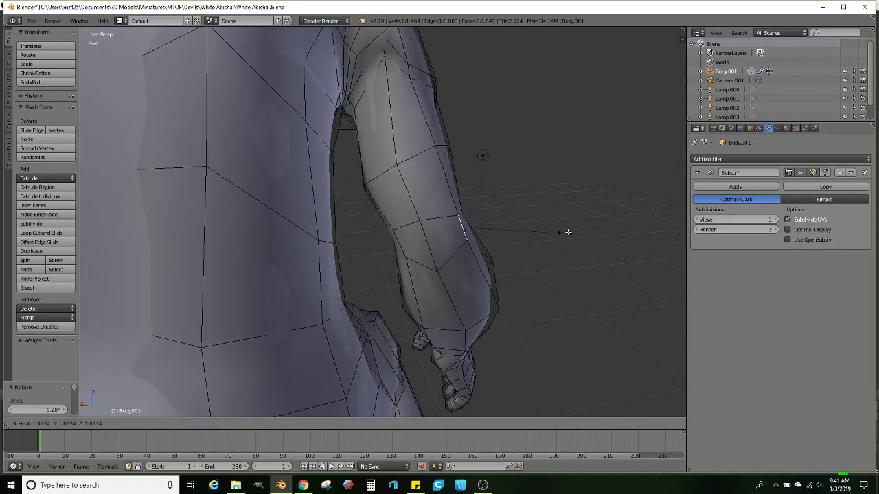
pyautogui.click(536, 237)
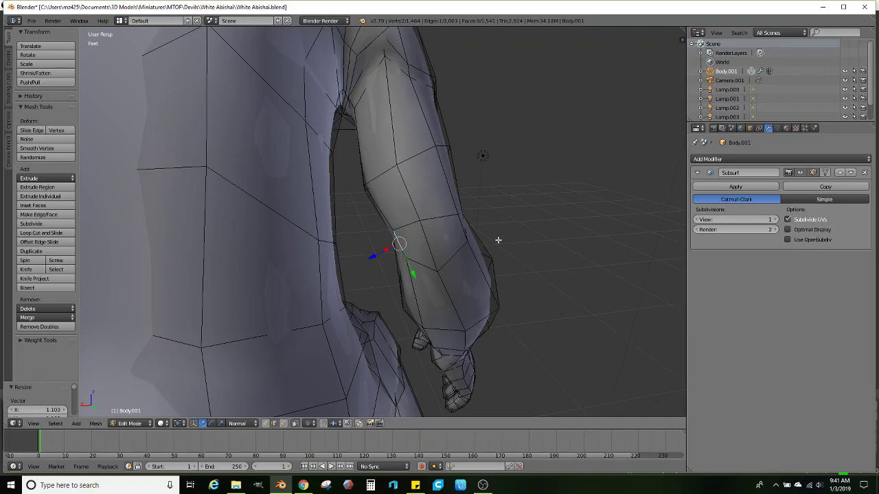
pyautogui.press('s')
pyautogui.click(515, 240)
pyautogui.moveTo(432, 222); pyautogui.dragTo(381, 245, button='middle')
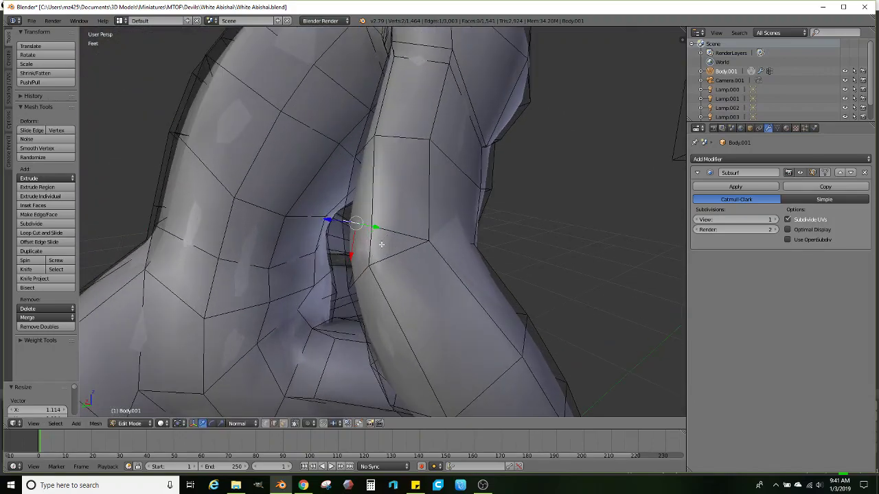
# Select the two faces at the back of the right elbow, rotate them about 19.5° and 3.77°, and scale them to about 1.115
pyautogui.click(283, 424)
pyautogui.moveTo(433, 317); pyautogui.dragTo(553, 260, button='middle')
pyautogui.press('r')
pyautogui.click(439, 279)
pyautogui.press('r')
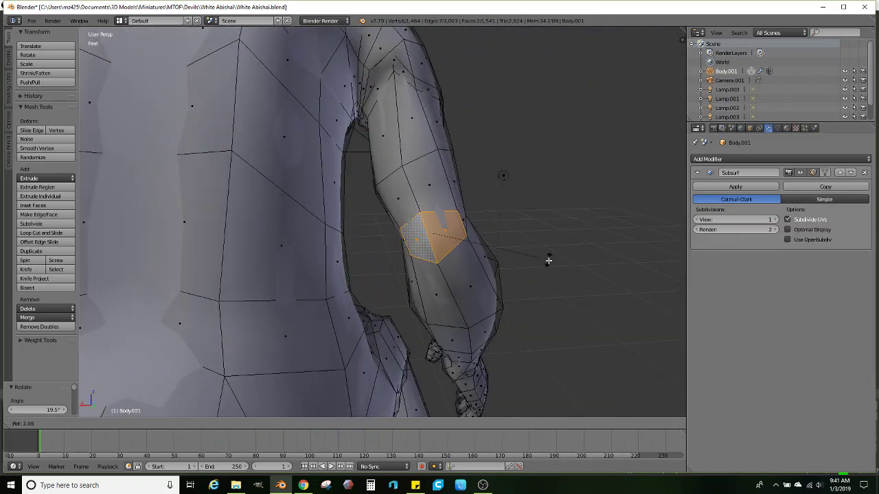
pyautogui.click(547, 260)
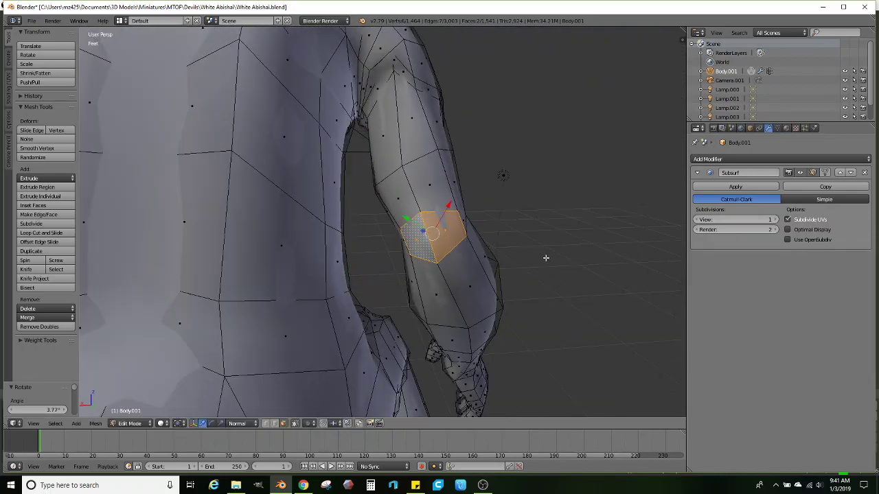
pyautogui.moveTo(545, 258); pyautogui.dragTo(505, 256, button='middle')
pyautogui.press('s')
pyautogui.click(574, 256)
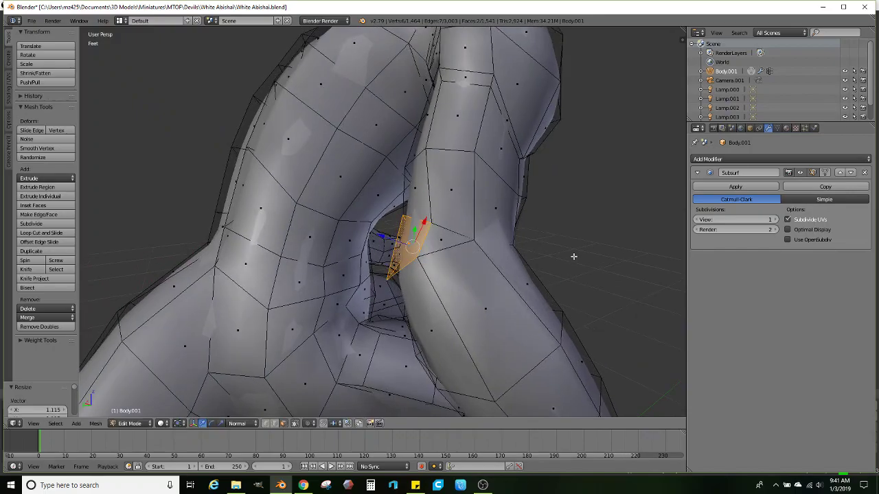
# Extrude the two right elbow faces and scale the extrusion to about 0.783
pyautogui.press('e')
pyautogui.press('s')
pyautogui.click(519, 240)
# Scale the middle edge at the back of the left elbow to about 1.464
pyautogui.moveTo(519, 240); pyautogui.dragTo(359, 262, button='middle')
pyautogui.scroll(3, 359, 262)
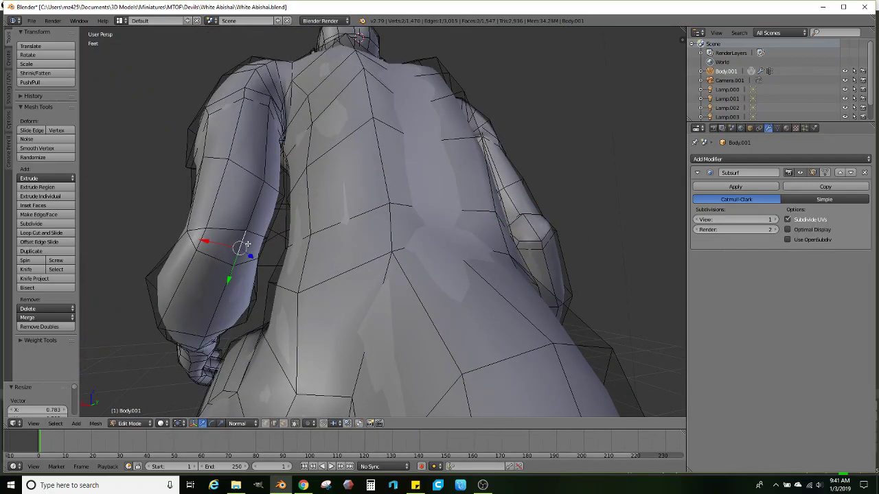
pyautogui.moveTo(247, 244); pyautogui.dragTo(275, 239, button='middle')
pyautogui.scroll(3, 288, 241)
pyautogui.press('s')
pyautogui.click(324, 253)
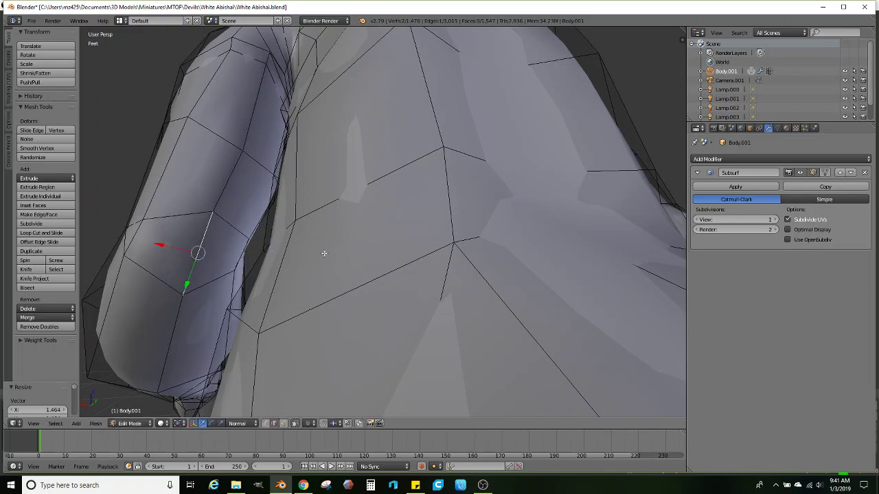
# Scale the left elbow's inner edge to about 1.334 and its outer edge to about 1.414
pyautogui.press('s')
pyautogui.click(341, 259)
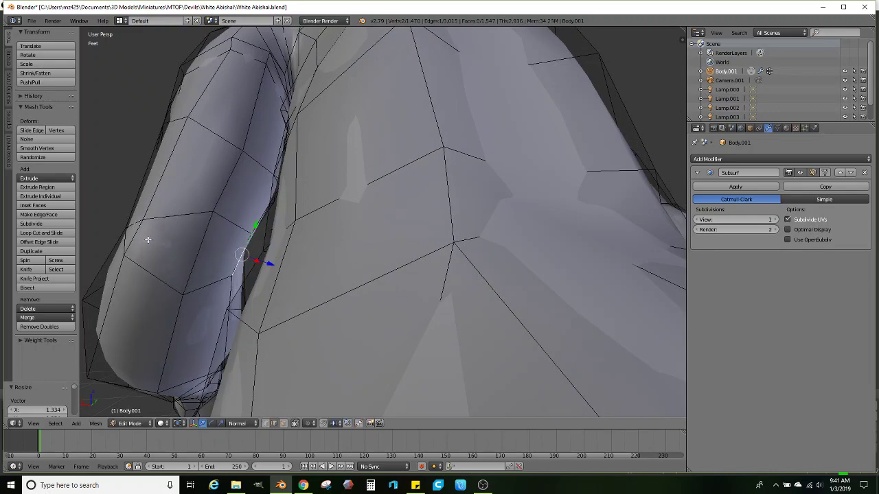
pyautogui.press('s')
pyautogui.click(267, 272)
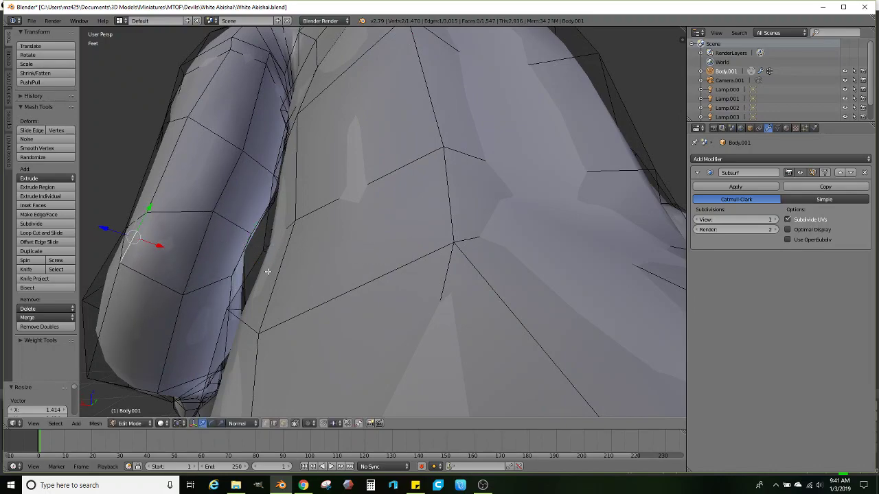
# Select the two faces at the back of the left elbow, rotate them about -27.7° and move them about 460 thou
pyautogui.click(284, 423)
pyautogui.rightClick(223, 255)
pyautogui.moveTo(223, 255); pyautogui.dragTo(378, 289, button='middle')
pyautogui.press('r')
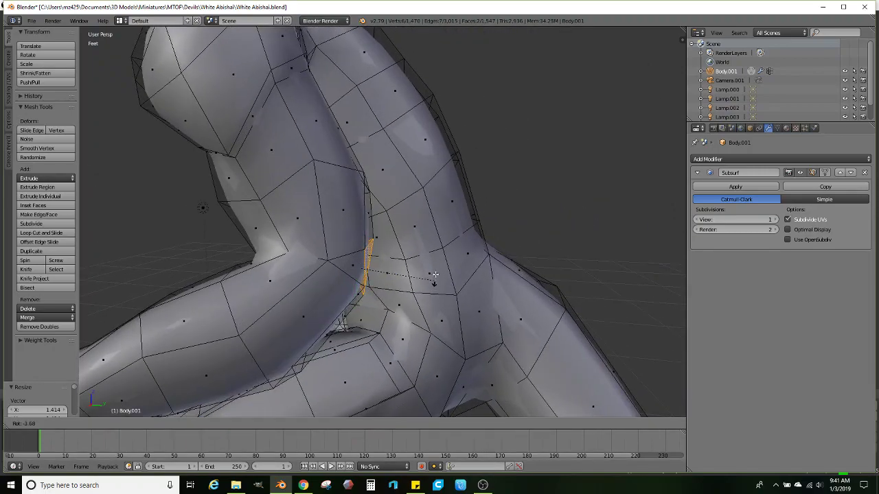
pyautogui.click(439, 262)
pyautogui.press('g')
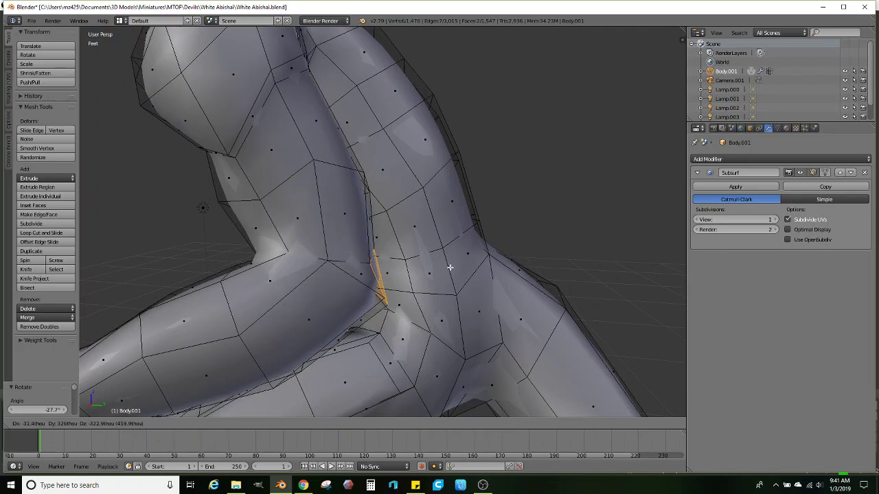
pyautogui.click(450, 267)
# Extrude the two left elbow faces outward and scale the extrusion to about 0.732
pyautogui.press('g')
pyautogui.click(481, 272)
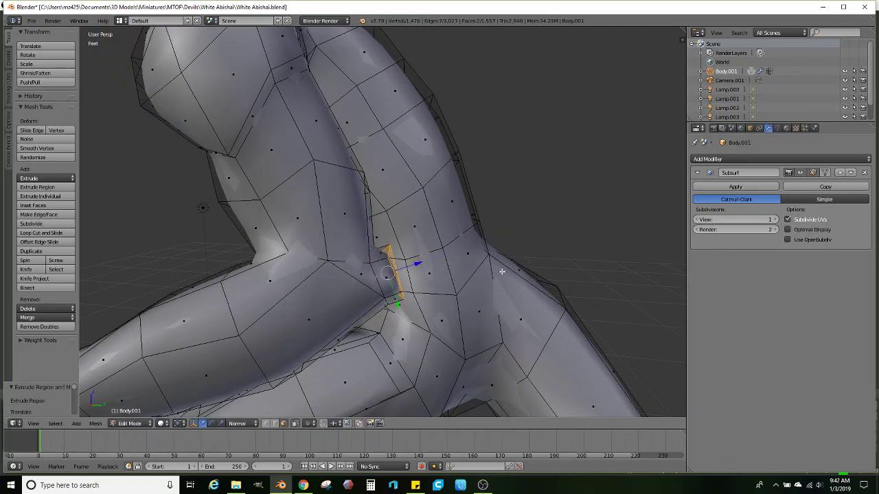
pyautogui.press('s')
pyautogui.click(465, 270)
pyautogui.moveTo(436, 279); pyautogui.dragTo(353, 289, button='middle')
pyautogui.moveTo(266, 281); pyautogui.dragTo(323, 271, button='middle')
pyautogui.scroll(2, 323, 271)
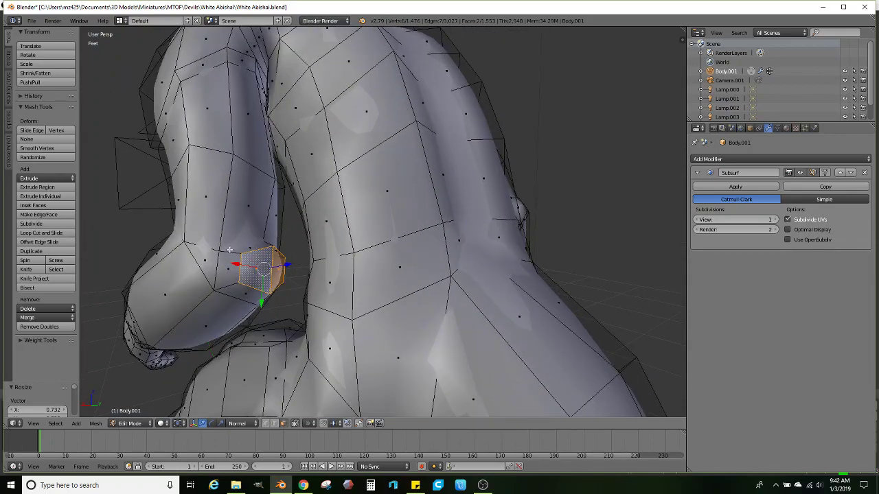
# Expand the selection to the faces around the left elbow extrusion, then scale and reposition them
pyautogui.press('ctrl+KP_Add')
pyautogui.press('s')
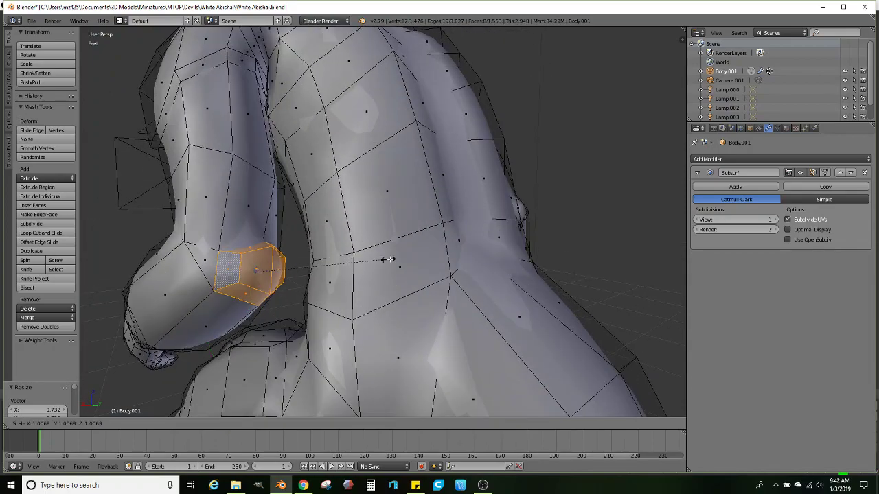
pyautogui.click(392, 268)
pyautogui.scroll(-4, 392, 268)
pyautogui.moveTo(392, 269); pyautogui.dragTo(420, 263, button='middle')
pyautogui.press('g')
pyautogui.click(476, 275)
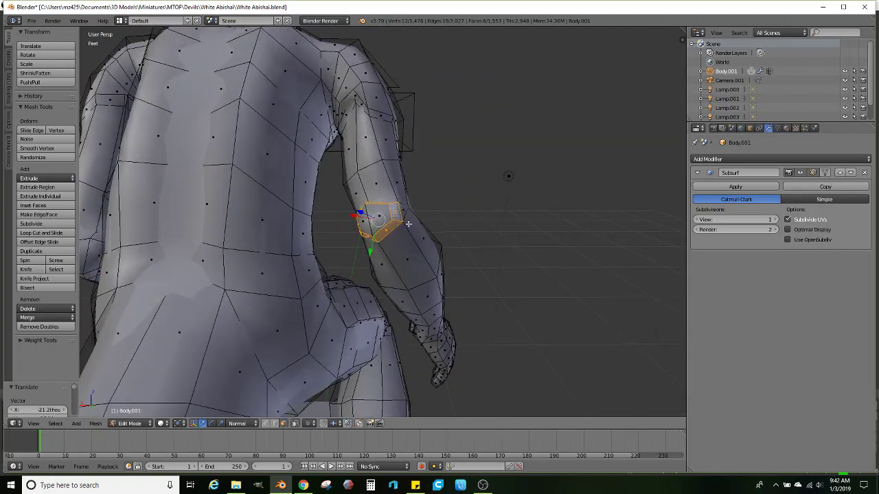
# Adjust the size of the selected faces around the right elbow extrusion
pyautogui.moveTo(408, 224)
pyautogui.mouseDown(button='middle')
pyautogui.moveTo(469, 249)
pyautogui.moveTo(393, 261)
pyautogui.moveTo(439, 261)
pyautogui.moveTo(339, 232)
pyautogui.moveTo(370, 214)
pyautogui.moveTo(416, 233)
pyautogui.moveTo(386, 256)
pyautogui.moveTo(310, 269)
pyautogui.moveTo(270, 245)
pyautogui.moveTo(247, 247)
pyautogui.mouseUp(button='middle')
pyautogui.press('s')
pyautogui.click(489, 256)
pyautogui.press('s')
pyautogui.click(436, 266)
pyautogui.scroll(-2, 394, 265)
pyautogui.press('e')
pyautogui.click(356, 206)
# Adjust the vertical edges on both sides of the chest and move its lower centre edge along the normal
pyautogui.press('Tab')
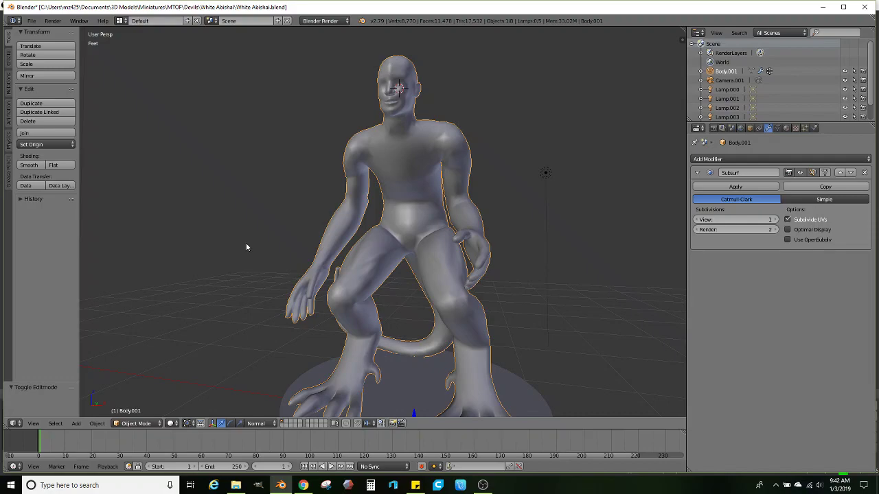
pyautogui.moveTo(316, 212); pyautogui.dragTo(458, 239, button='middle')
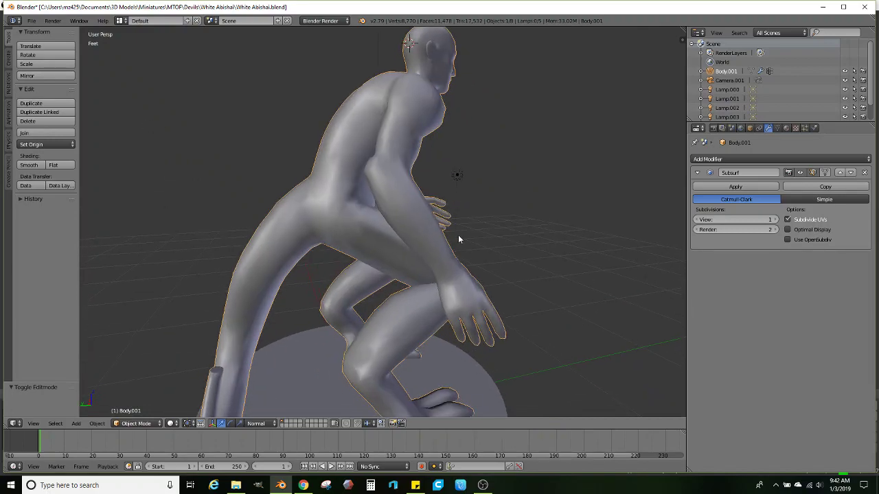
pyautogui.moveTo(458, 235); pyautogui.dragTo(404, 254, button='middle')
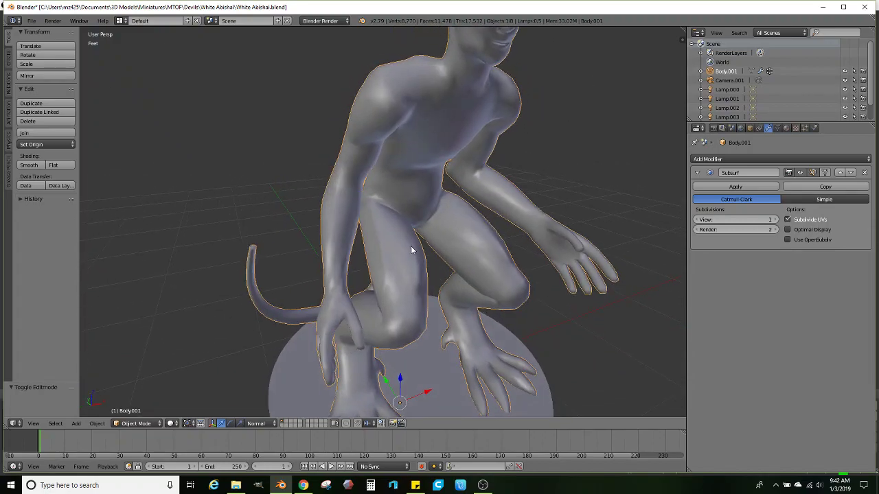
pyautogui.moveTo(476, 239); pyautogui.dragTo(372, 284, button='middle')
pyautogui.scroll(3, 435, 251)
pyautogui.press('Tab')
pyautogui.scroll(2, 372, 284)
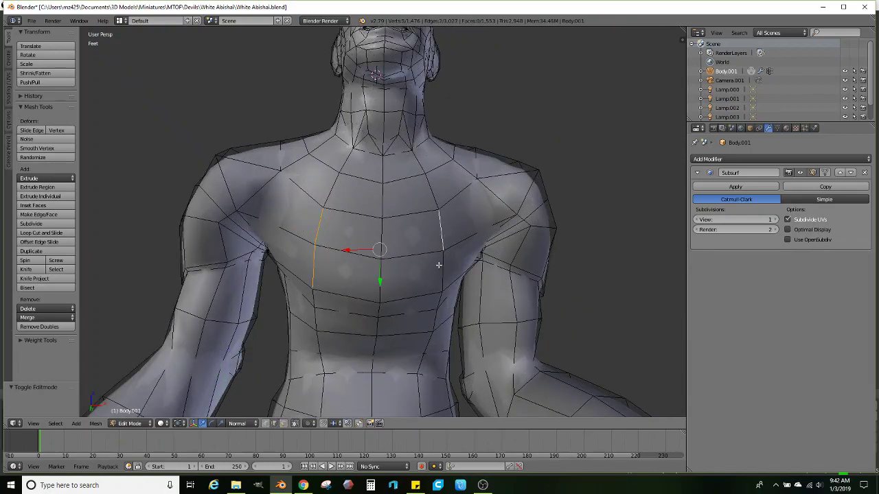
pyautogui.moveTo(369, 257); pyautogui.dragTo(433, 303, button='middle')
pyautogui.moveTo(439, 308); pyautogui.dragTo(453, 330)
pyautogui.click(453, 329)
pyautogui.moveTo(453, 330); pyautogui.dragTo(397, 348, button='middle')
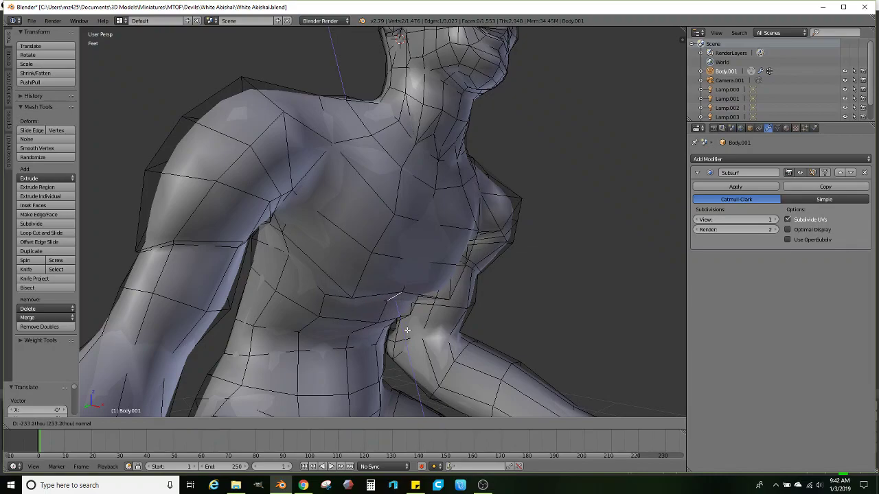
pyautogui.moveTo(407, 316); pyautogui.dragTo(419, 210, button='middle')
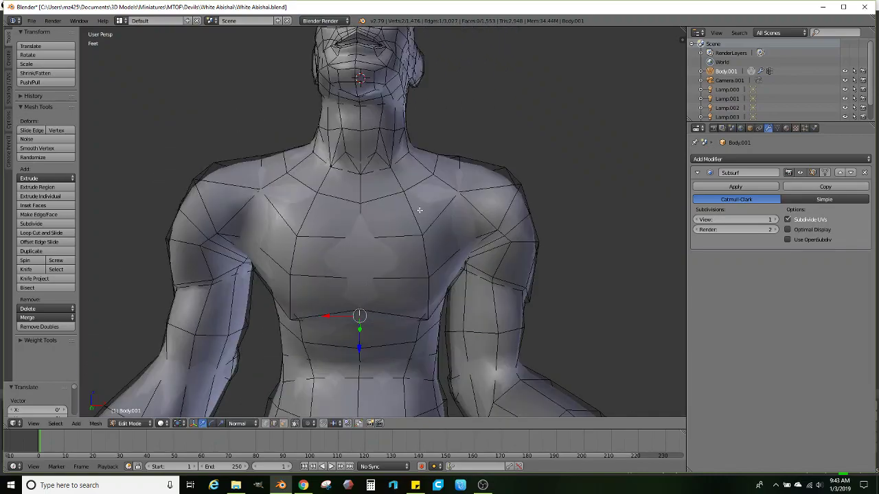
# Move the upper chest edges about -288 thou along the X axis
pyautogui.moveTo(342, 236); pyautogui.dragTo(419, 245, button='middle')
pyautogui.press('g')
pyautogui.press('x')
pyautogui.click(424, 259)
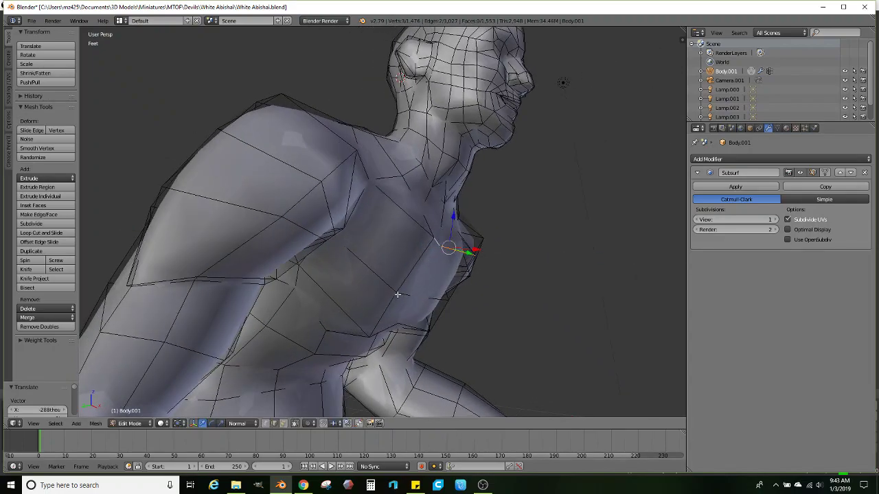
# Select the horizontal row of edges running across the middle of the chest between the armpits and reposition it
pyautogui.rightClick(383, 279)
pyautogui.moveTo(383, 279); pyautogui.dragTo(427, 297, button='middle')
pyautogui.keyDown('ctrl'); pyautogui.rightClick(432, 284); pyautogui.keyUp('ctrl')
pyautogui.moveTo(436, 298); pyautogui.dragTo(442, 298)
pyautogui.moveTo(422, 290); pyautogui.dragTo(423, 263, button='middle')
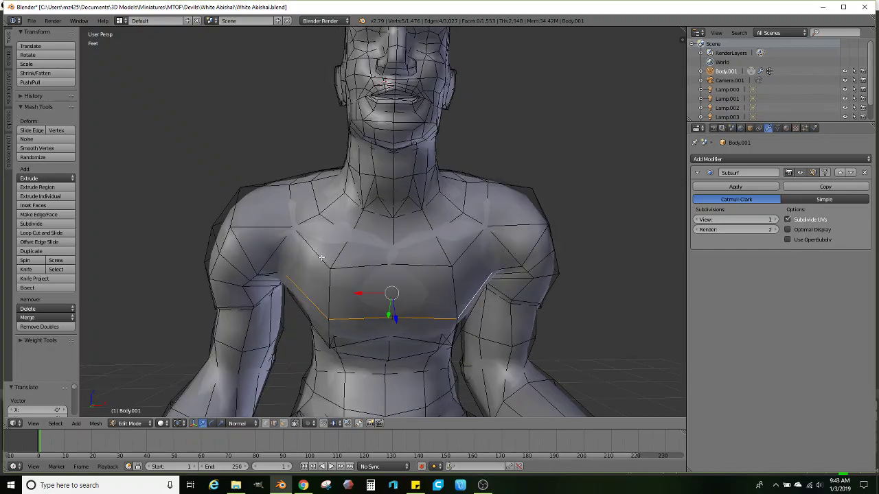
# Select the edges along the tops of both shoulders beside the neck and raise them slightly
pyautogui.moveTo(293, 271); pyautogui.dragTo(368, 254, button='middle')
pyautogui.scroll(1, 340, 219)
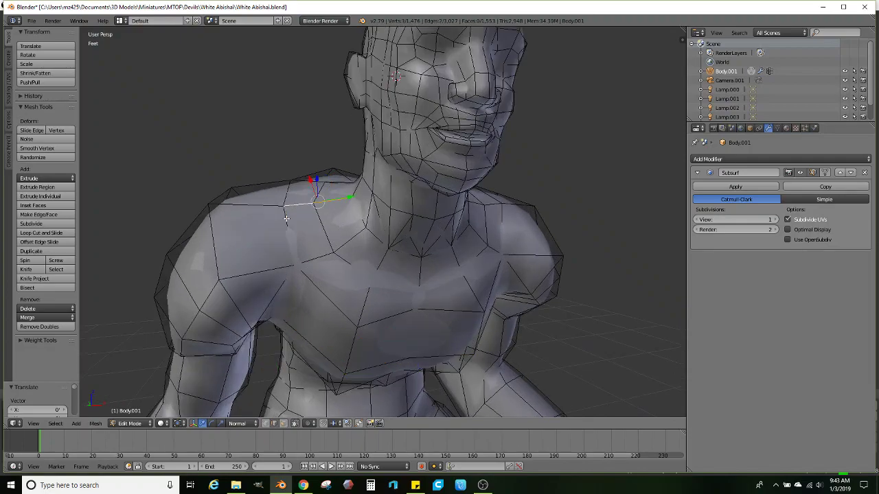
pyautogui.moveTo(286, 219); pyautogui.dragTo(435, 244, button='middle')
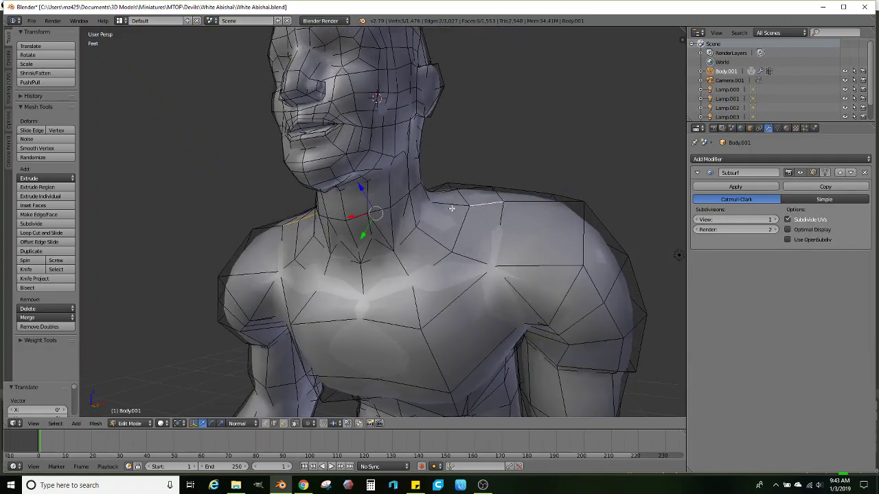
pyautogui.moveTo(452, 208); pyautogui.dragTo(383, 178, button='middle')
pyautogui.moveTo(386, 171); pyautogui.dragTo(390, 165)
pyautogui.moveTo(390, 164)
pyautogui.mouseDown(button='middle')
pyautogui.moveTo(350, 262)
pyautogui.moveTo(351, 198)
pyautogui.moveTo(378, 194)
pyautogui.moveTo(377, 228)
pyautogui.moveTo(378, 214)
pyautogui.moveTo(390, 212)
pyautogui.moveTo(352, 255)
pyautogui.moveTo(338, 239)
pyautogui.moveTo(340, 186)
pyautogui.moveTo(352, 212)
pyautogui.moveTo(383, 191)
pyautogui.mouseUp(button='middle')
pyautogui.press('Tab')
pyautogui.press('Tab')
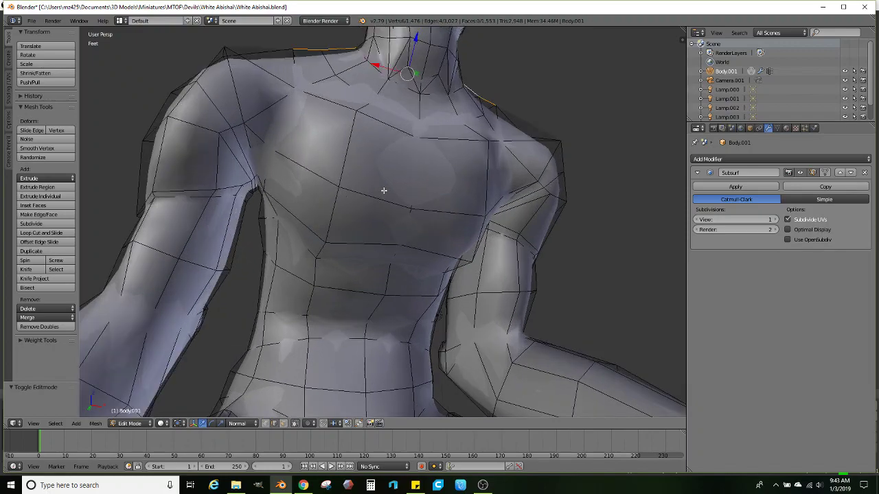
# Add a centred loop cut across the upper chest
pyautogui.click(38, 233)
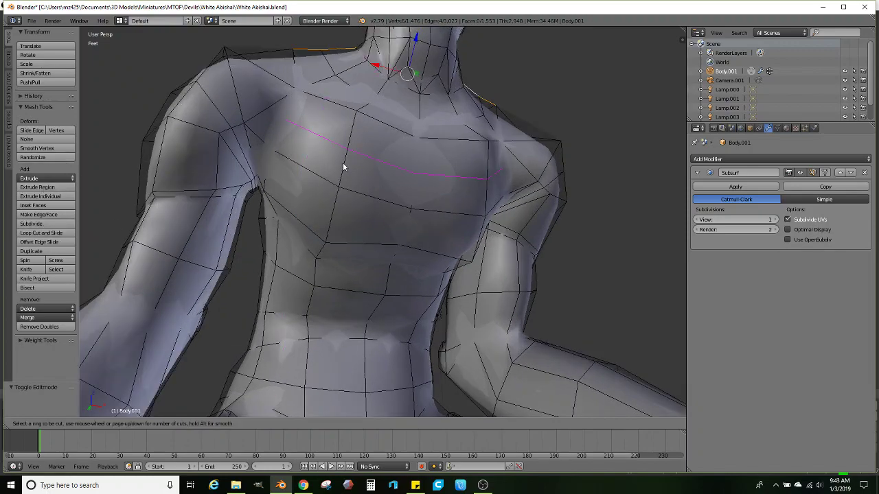
pyautogui.click(344, 167)
pyautogui.rightClick(344, 163)
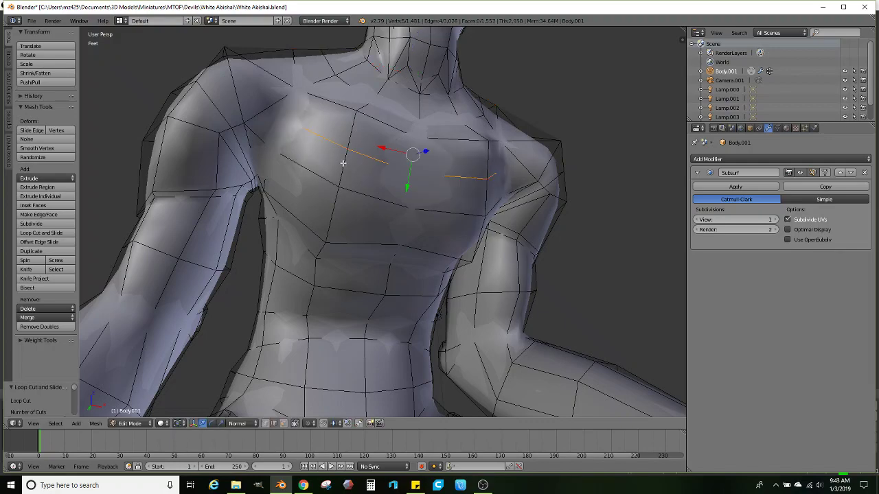
# Subdivide the inner front edge of each shoulder and add a loop cut across the lower chest
pyautogui.click(41, 232)
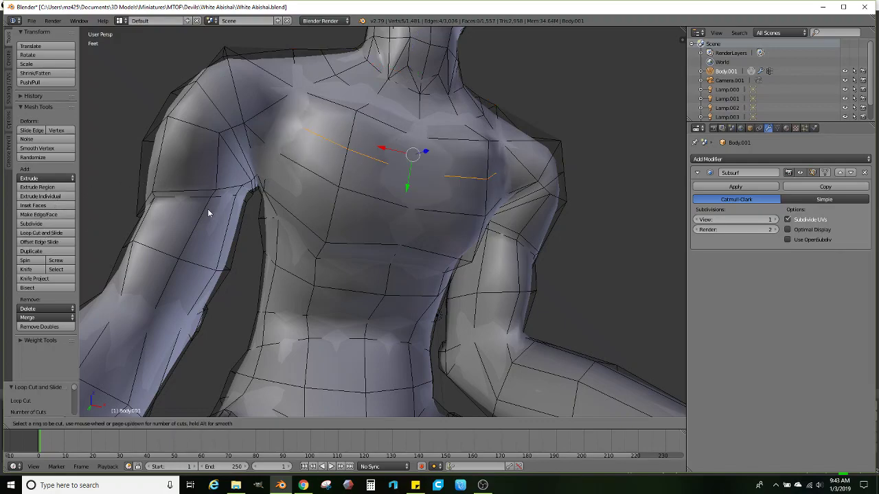
pyautogui.rightClick(329, 205)
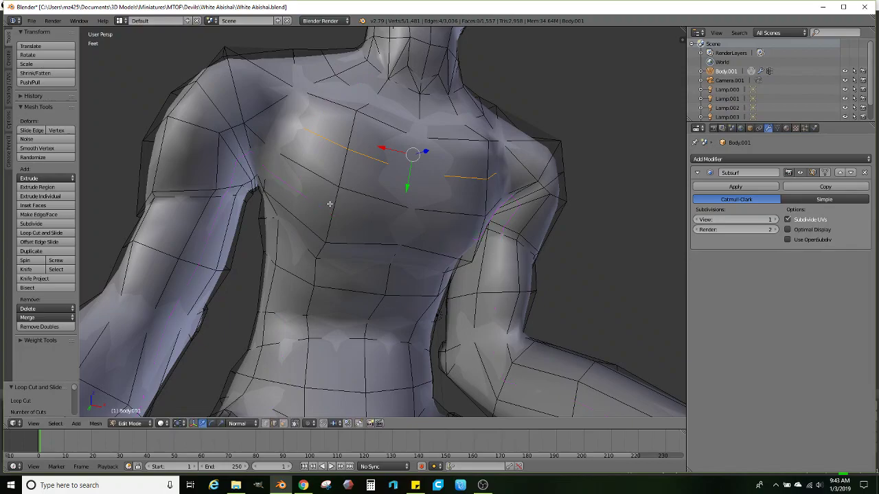
pyautogui.moveTo(404, 193); pyautogui.dragTo(438, 186, button='middle')
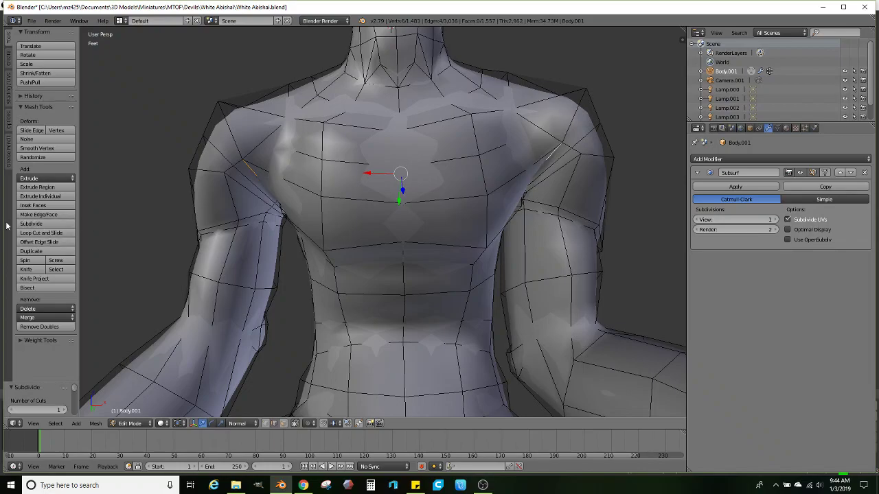
pyautogui.click(38, 233)
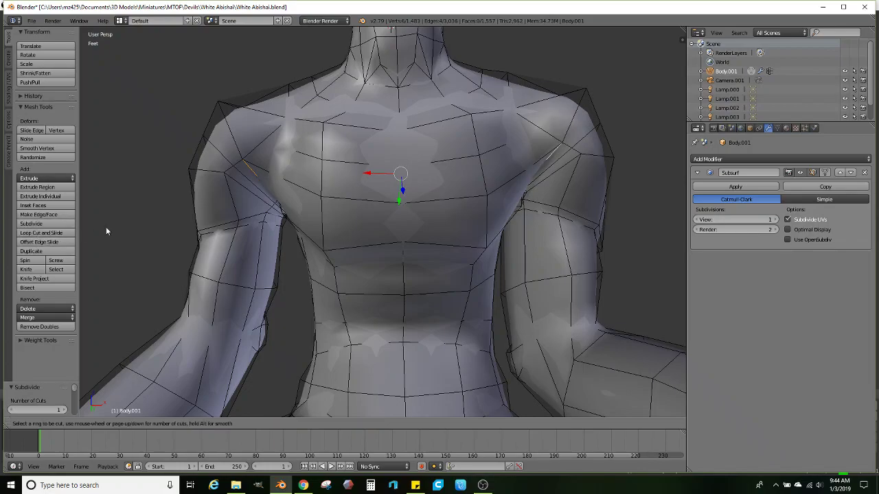
pyautogui.doubleClick(330, 222)
# Switch to Chrome, search Google Images for "collar bone" as an anatomy reference, and return to Blender
pyautogui.moveTo(324, 226); pyautogui.dragTo(357, 238, button='middle')
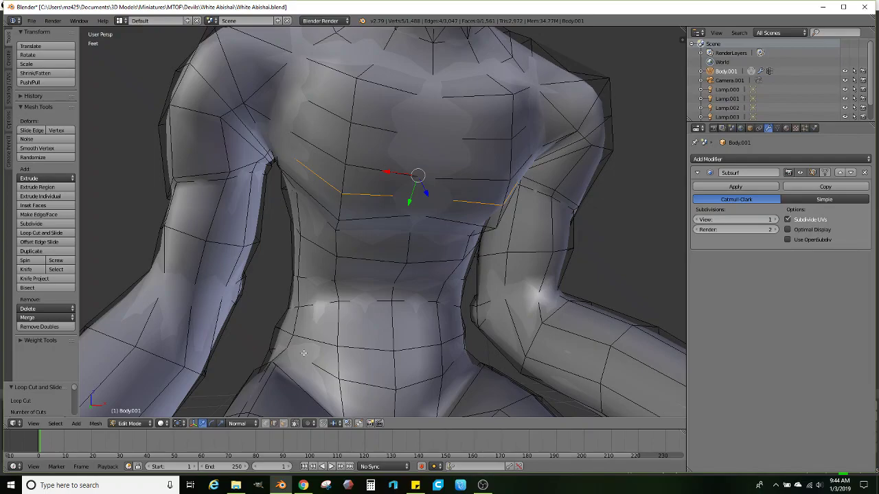
pyautogui.scroll(-1, 356, 217)
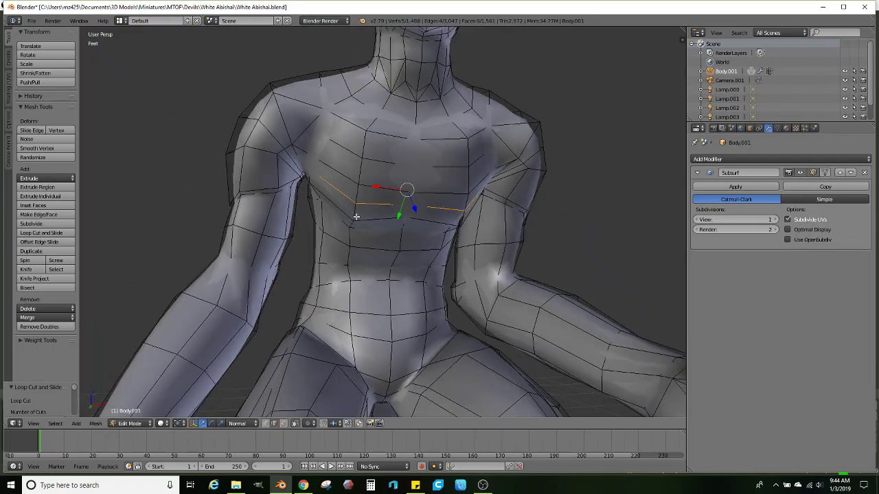
pyautogui.moveTo(391, 193); pyautogui.dragTo(393, 220, button='middle')
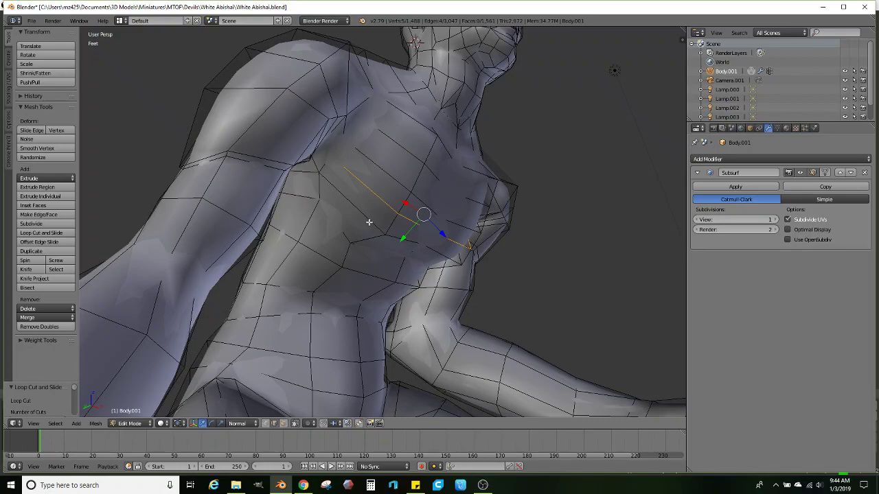
pyautogui.moveTo(421, 200); pyautogui.dragTo(387, 221, button='middle')
pyautogui.scroll(1, 316, 225)
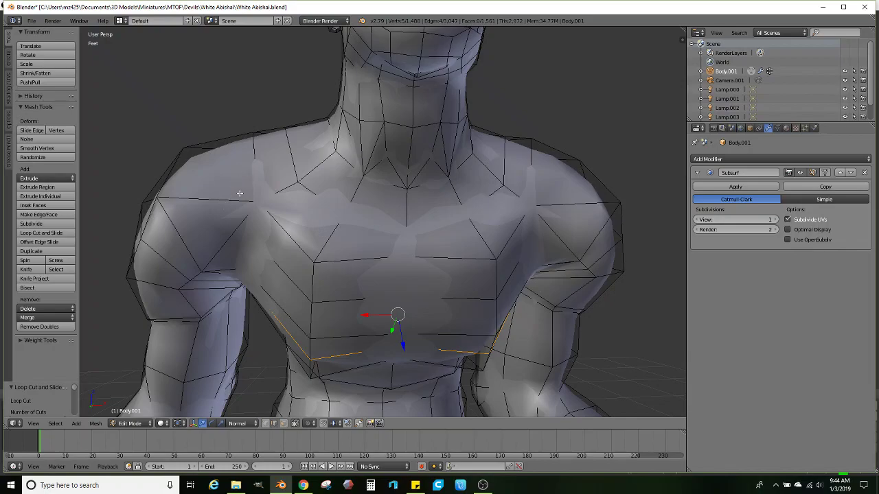
pyautogui.moveTo(249, 195); pyautogui.dragTo(283, 207, button='middle')
pyautogui.click(303, 486)
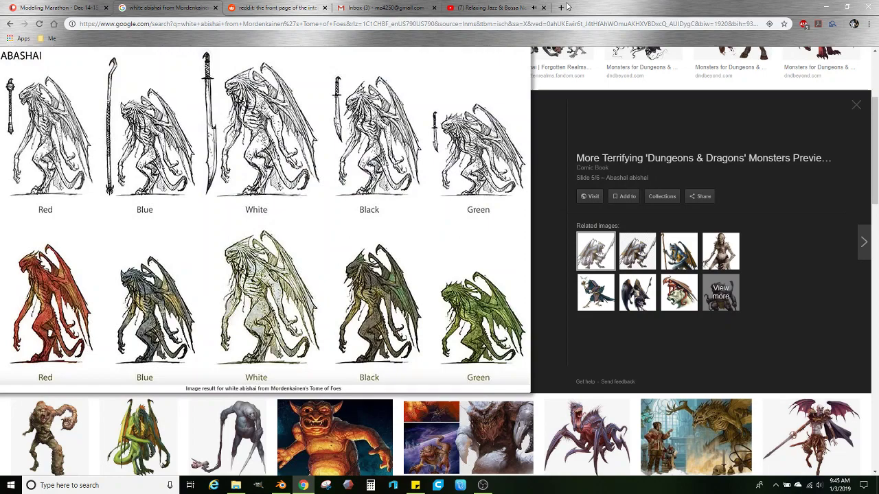
pyautogui.click(561, 8)
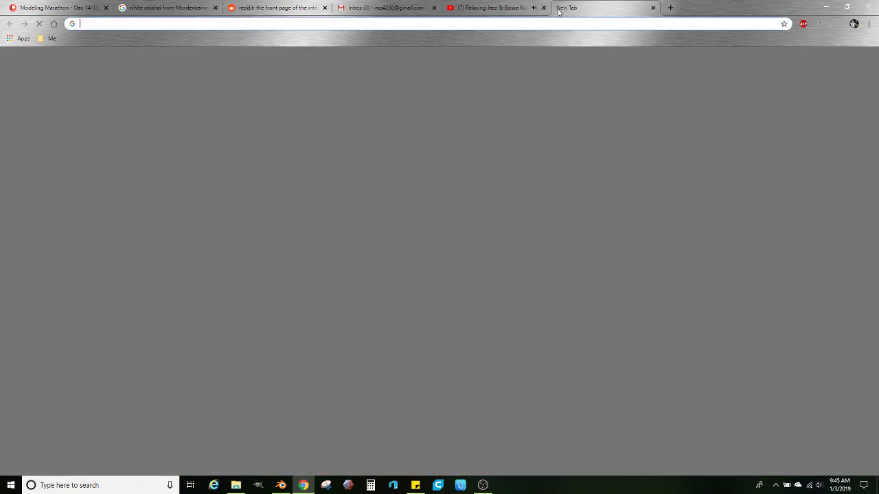
pyautogui.write('c')
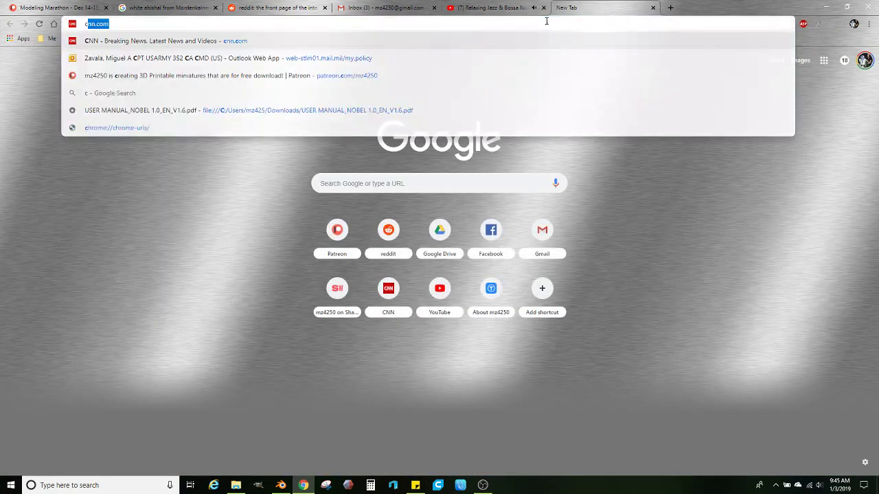
pyautogui.write('ollar bone')
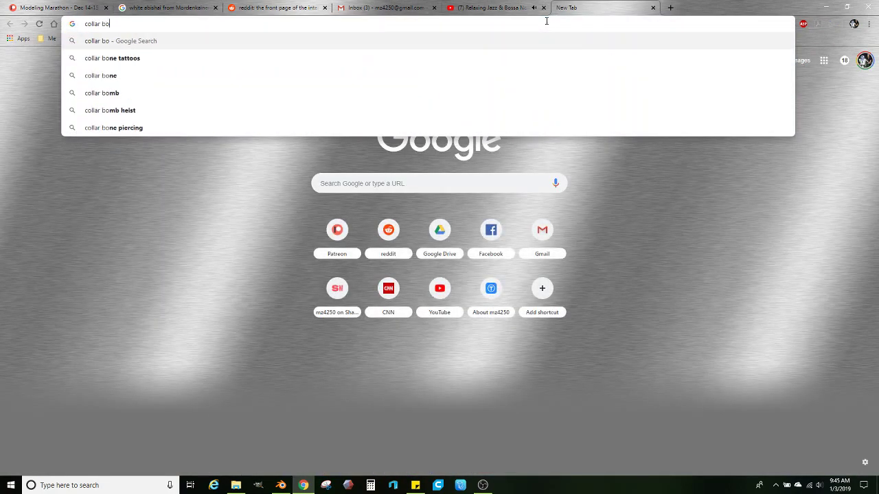
pyautogui.press('Return')
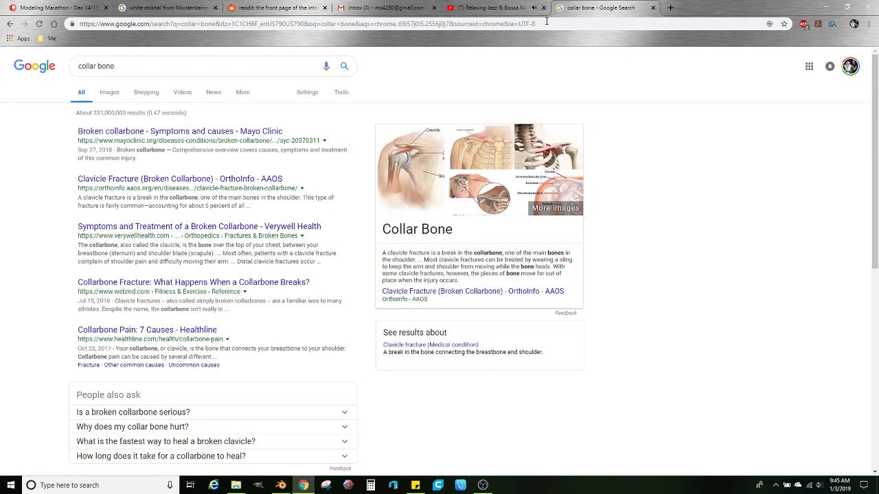
pyautogui.click(108, 92)
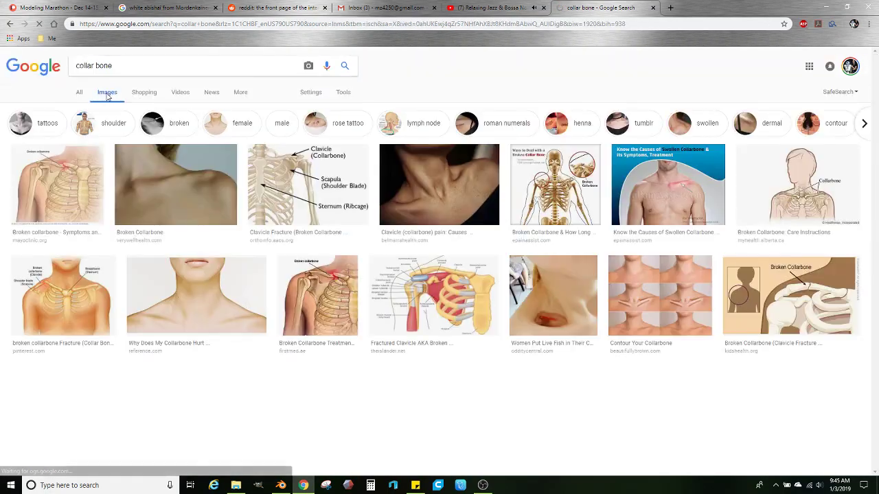
pyautogui.moveTo(137, 190)
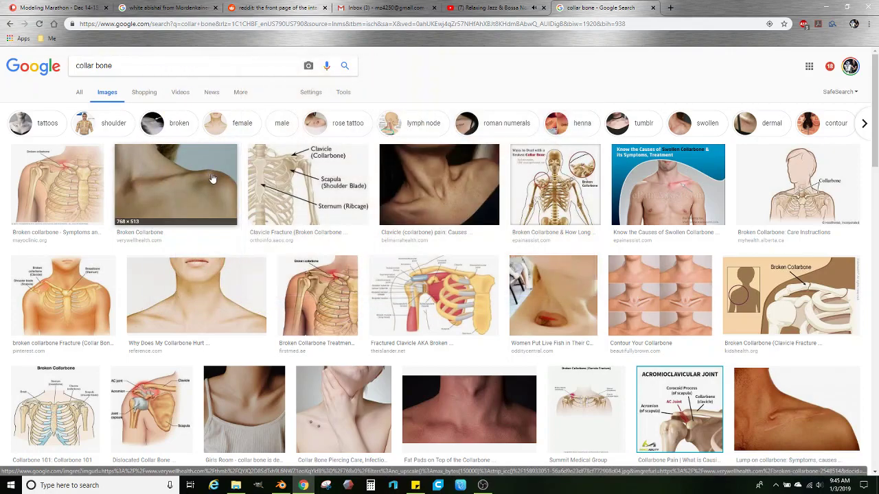
pyautogui.click(826, 8)
pyautogui.moveTo(499, 141); pyautogui.dragTo(474, 141, button='middle')
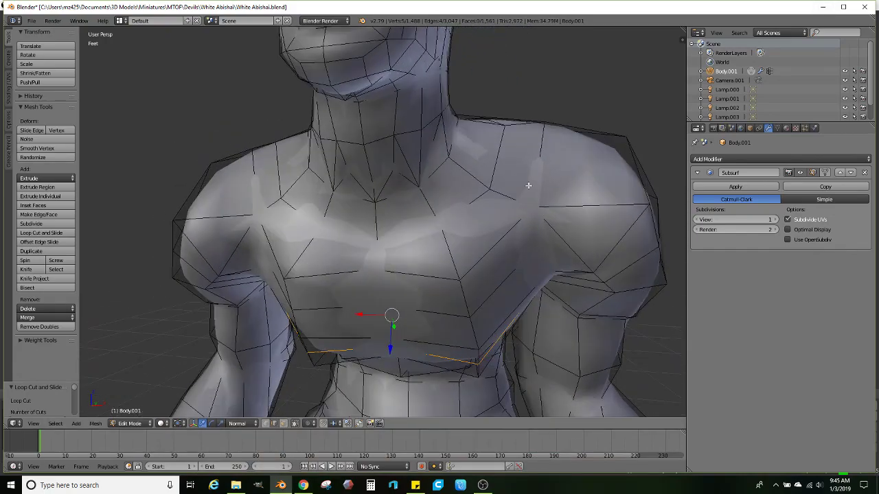
# Try a knife cut from the outer collarbone vertex to the top corner of the left shoulder, and undo it
pyautogui.moveTo(528, 186); pyautogui.dragTo(439, 208, button='middle')
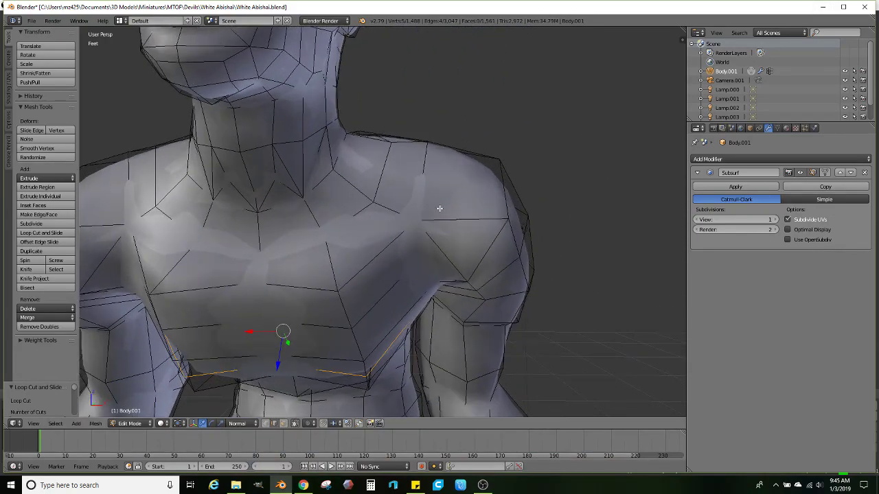
pyautogui.click(26, 270)
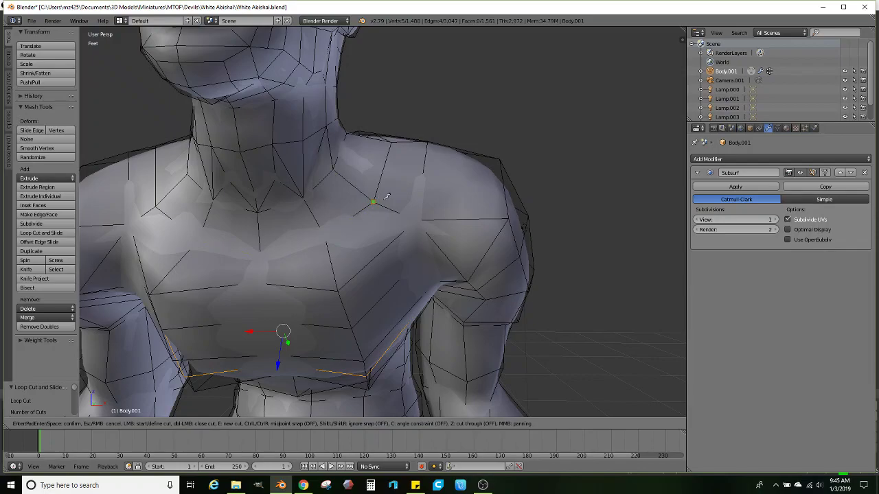
pyautogui.click(386, 196)
pyautogui.moveTo(421, 183); pyautogui.dragTo(414, 203, button='middle')
pyautogui.moveTo(480, 206); pyautogui.dragTo(490, 191, button='middle')
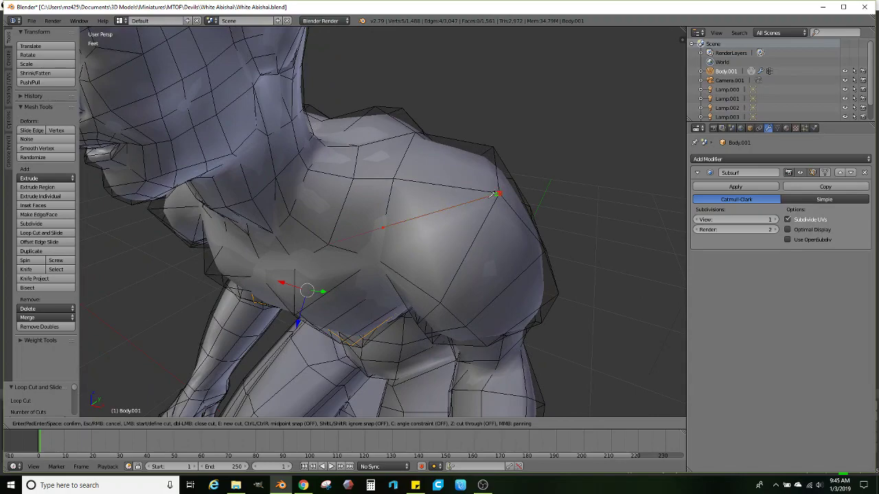
pyautogui.click(499, 193)
pyautogui.press('Return')
pyautogui.moveTo(397, 247)
pyautogui.mouseDown(button='middle')
pyautogui.moveTo(414, 221)
pyautogui.moveTo(375, 241)
pyautogui.moveTo(420, 240)
pyautogui.moveTo(427, 228)
pyautogui.moveTo(381, 243)
pyautogui.mouseUp(button='middle')
pyautogui.hotkey('ctrl', 'z')
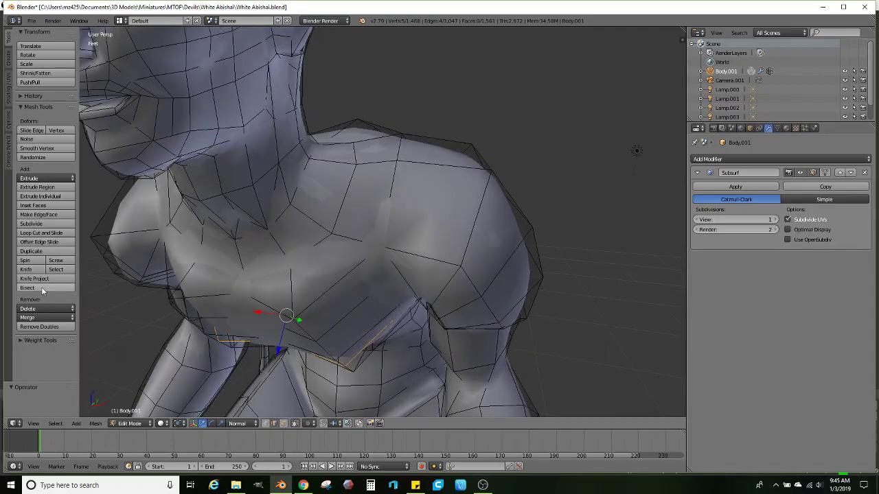
# Knife a new edge from the left collarbone vertex to the shoulder's top corner and pull the outer shoulder edge slightly outward
pyautogui.click(26, 269)
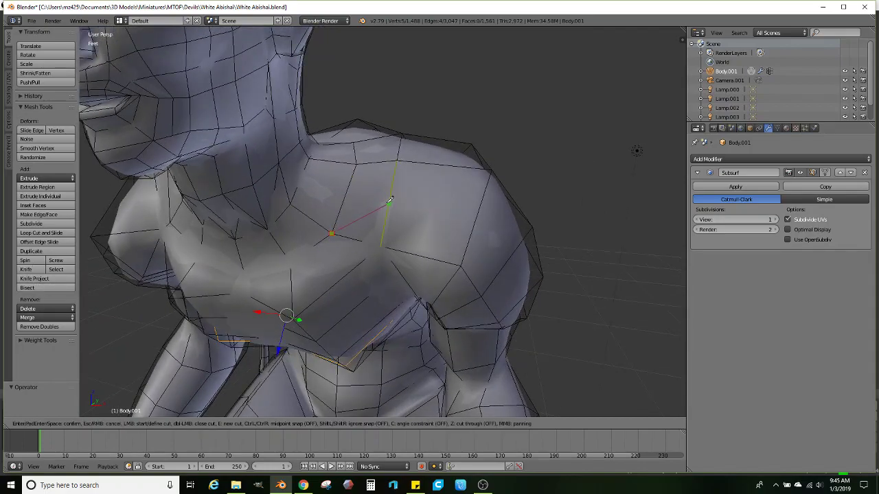
pyautogui.click(492, 167)
pyautogui.press('Return')
pyautogui.moveTo(488, 171); pyautogui.dragTo(320, 219, button='middle')
pyautogui.moveTo(334, 194); pyautogui.dragTo(318, 194)
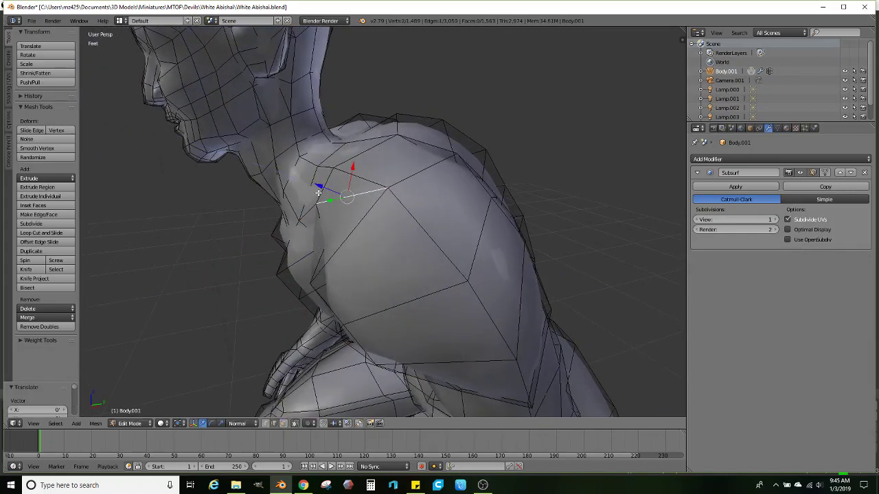
pyautogui.moveTo(318, 195); pyautogui.dragTo(363, 212, button='middle')
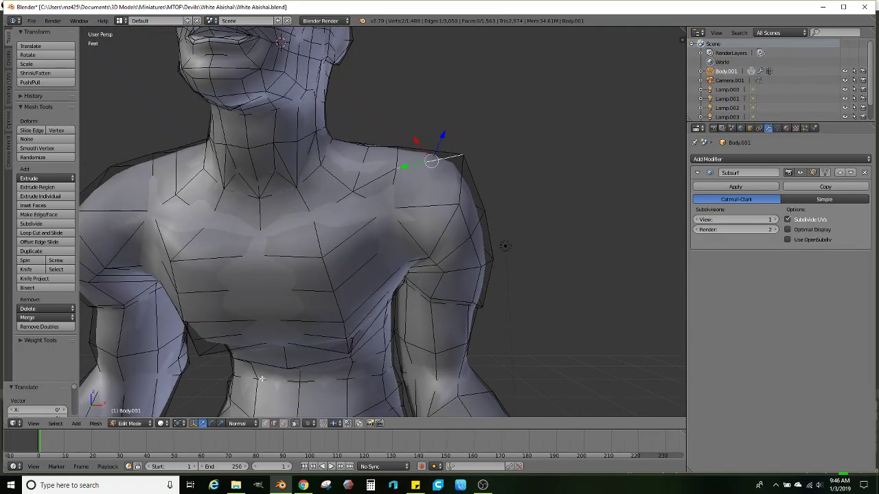
# Pull the vertex where the left front shoulder meets the chest slightly forward along its normal
pyautogui.rightClick(396, 204)
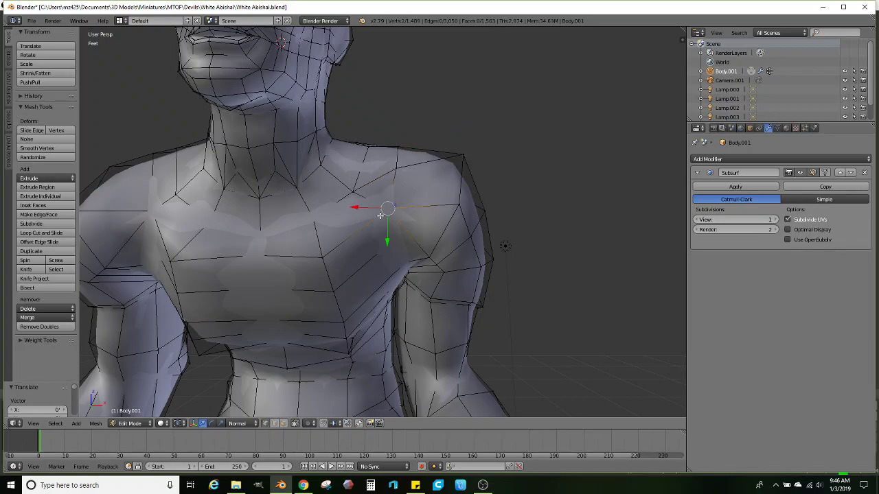
pyautogui.moveTo(379, 217); pyautogui.dragTo(302, 274, button='middle')
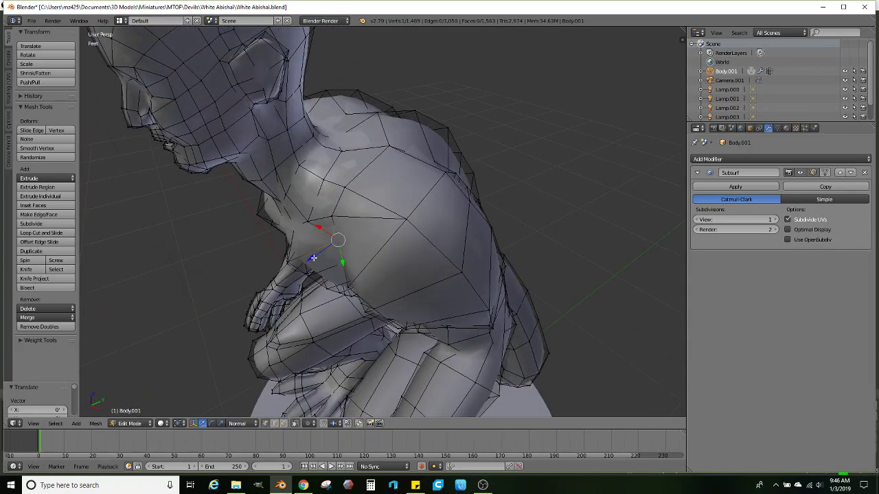
pyautogui.moveTo(316, 257); pyautogui.dragTo(299, 274)
pyautogui.moveTo(299, 274); pyautogui.dragTo(316, 241, button='middle')
# Knife a line of edges from the left front shoulder vertex around the deltoid to the underside of the outer shoulder
pyautogui.click(26, 269)
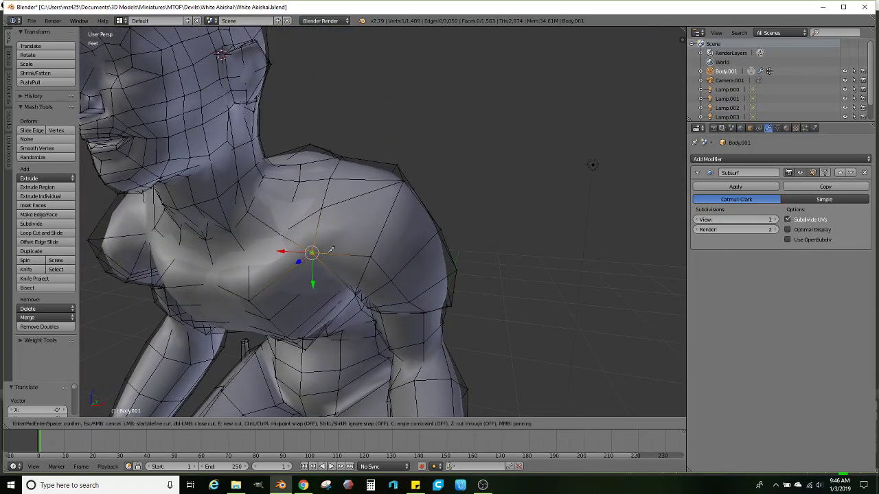
pyautogui.click(313, 252)
pyautogui.moveTo(360, 217); pyautogui.dragTo(339, 230, button='middle')
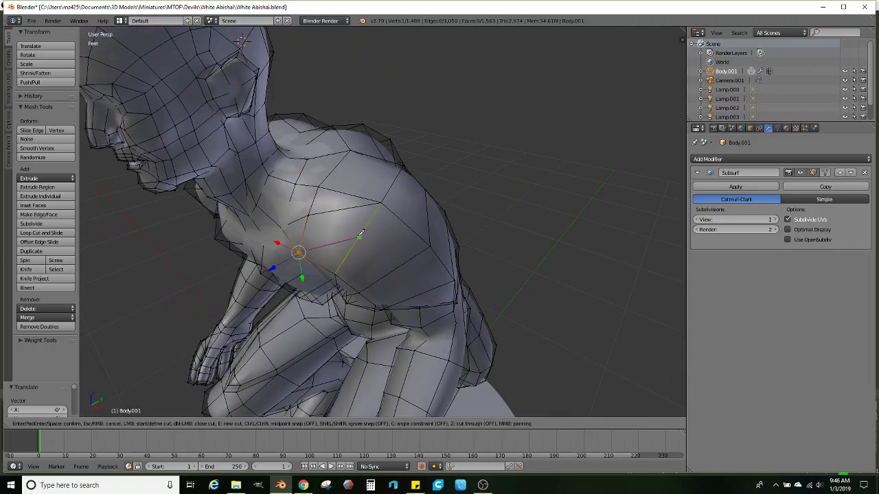
pyautogui.click(363, 229)
pyautogui.moveTo(363, 229); pyautogui.dragTo(374, 239, button='middle')
pyautogui.click(381, 251)
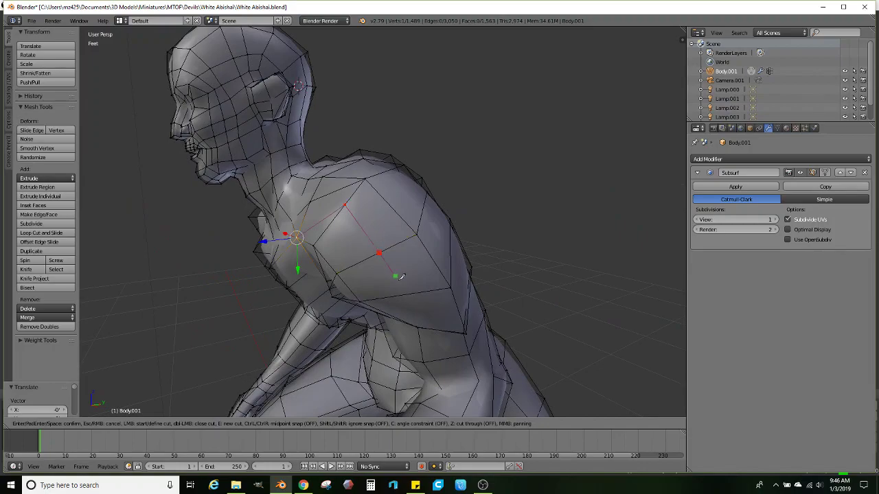
pyautogui.moveTo(408, 290); pyautogui.dragTo(410, 238, button='middle')
pyautogui.click(409, 239)
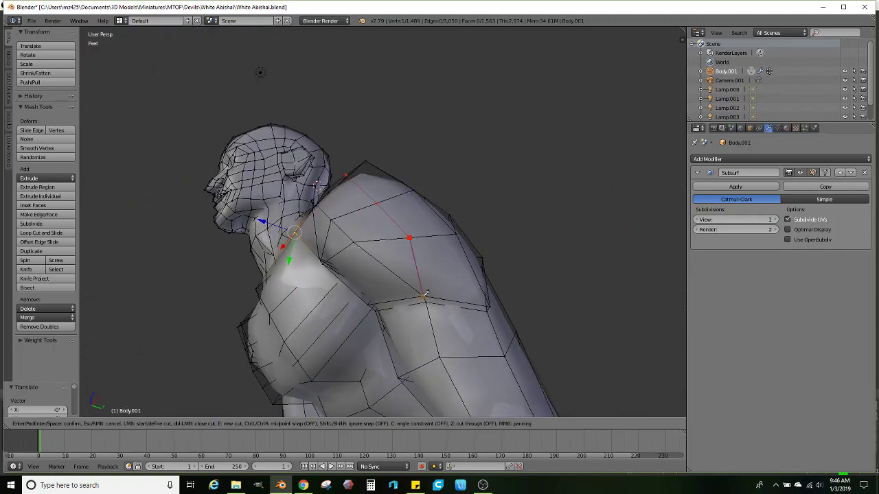
pyautogui.press('Return')
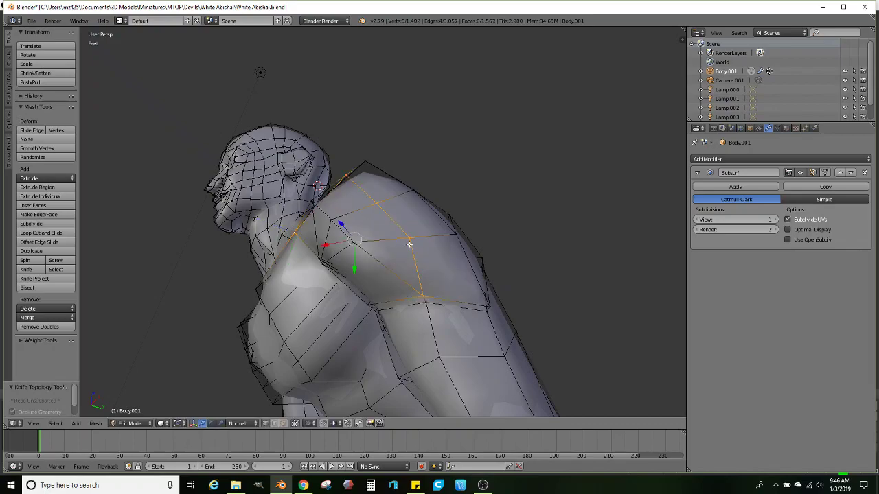
# Push the new edge on the outer side of the left deltoid slightly outward
pyautogui.moveTo(405, 240); pyautogui.dragTo(390, 178, button='middle')
pyautogui.moveTo(391, 176); pyautogui.dragTo(390, 173)
pyautogui.moveTo(367, 185); pyautogui.dragTo(237, 405, button='middle')
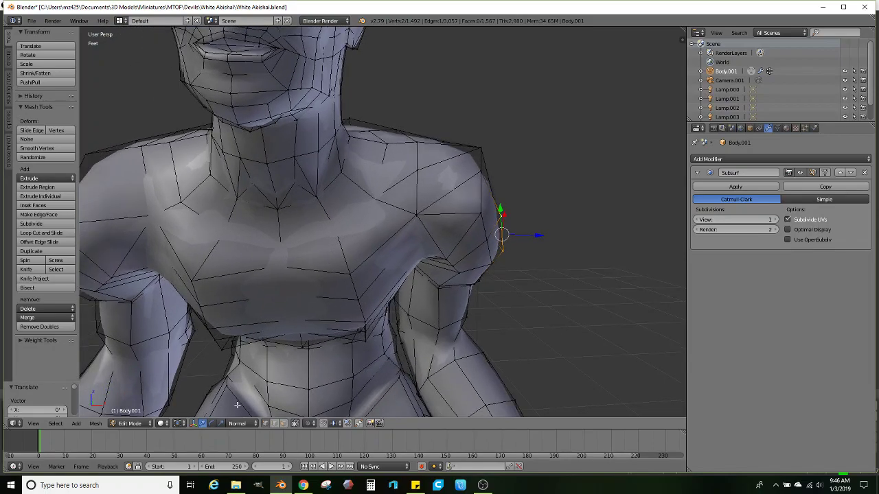
# Select the face strip from the upper chest to the left shoulder top, extrude it and scale it down slightly
pyautogui.click(280, 422)
pyautogui.rightClick(311, 255)
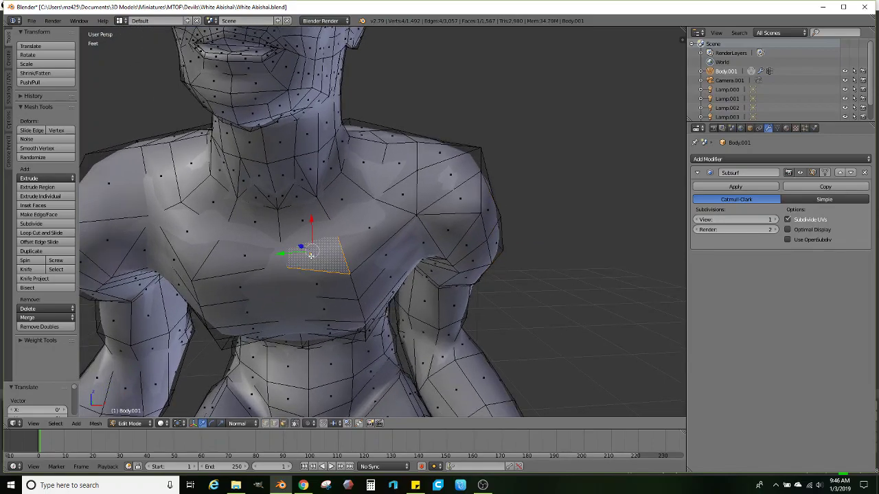
pyautogui.keyDown('ctrl'); pyautogui.rightClick(438, 185); pyautogui.keyUp('ctrl')
pyautogui.moveTo(437, 184); pyautogui.dragTo(433, 180, button='middle')
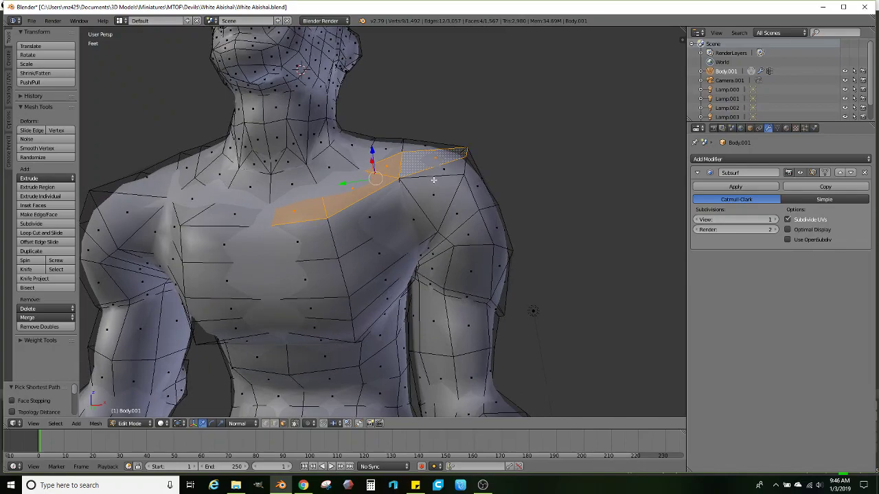
pyautogui.scroll(1, 434, 179)
pyautogui.press('e')
pyautogui.click(541, 171)
pyautogui.press('s')
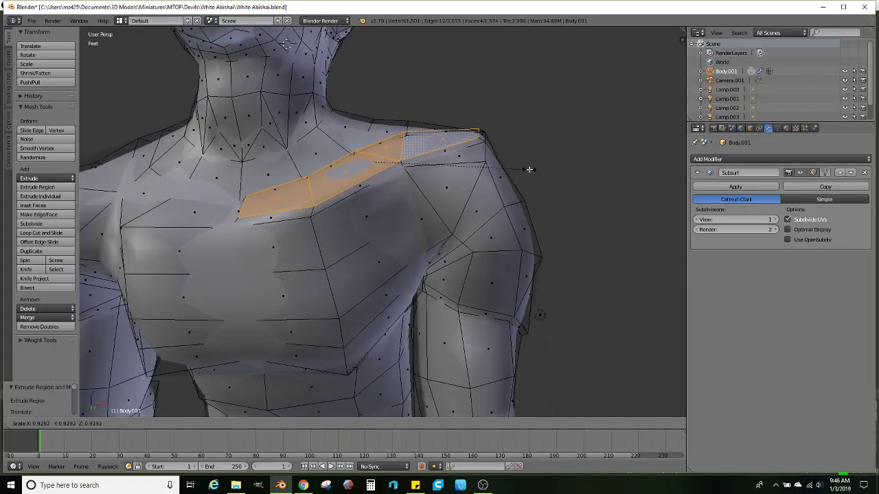
pyautogui.click(503, 173)
# Shift the extruded collarbone faces, preview the body in Object Mode, and undo the move, scaling and extrusion
pyautogui.moveTo(504, 173); pyautogui.dragTo(317, 182, button='middle')
pyautogui.moveTo(283, 181); pyautogui.dragTo(320, 197)
pyautogui.moveTo(320, 197); pyautogui.dragTo(416, 205, button='middle')
pyautogui.scroll(-2, 380, 230)
pyautogui.press('Tab')
pyautogui.press('Tab')
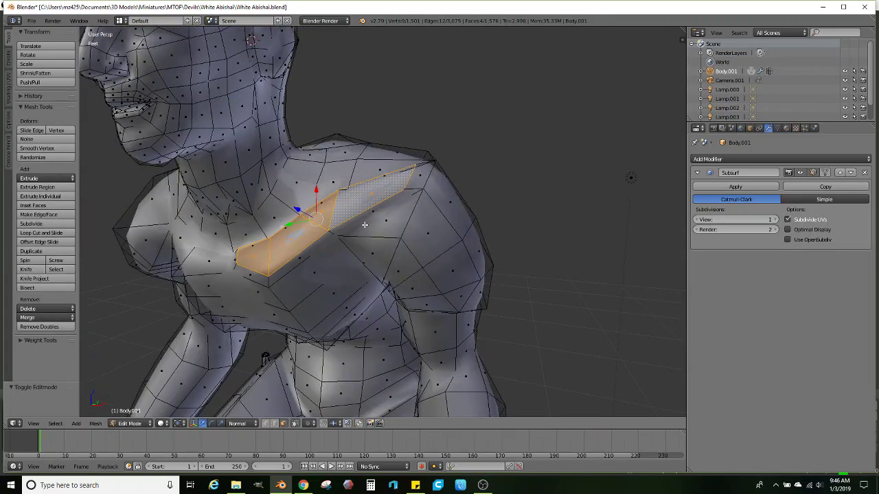
pyautogui.hotkey('ctrl', 'z')
pyautogui.hotkey('ctrl', 'z')
pyautogui.hotkey('ctrl', 'z')
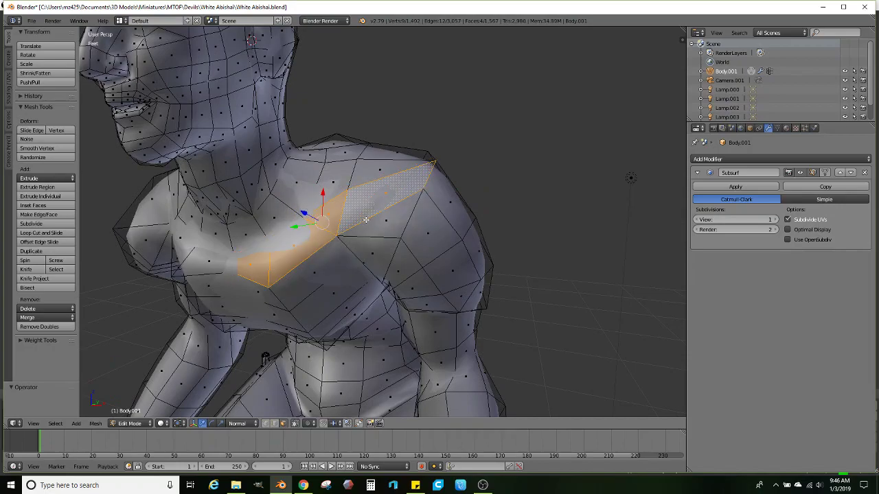
# Select the edge path from the upper chest centre to the left shoulder and shift it slightly down toward the chest
pyautogui.moveTo(366, 219); pyautogui.dragTo(355, 265, button='middle')
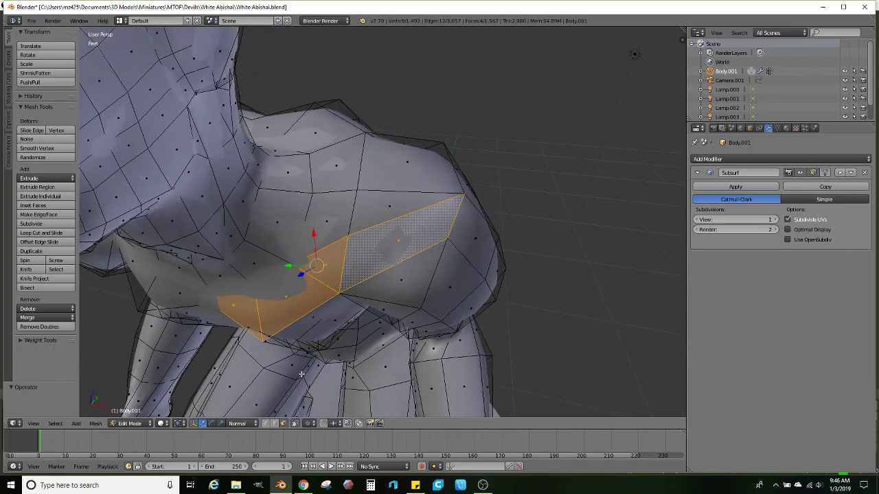
pyautogui.click(275, 423)
pyautogui.rightClick(230, 295)
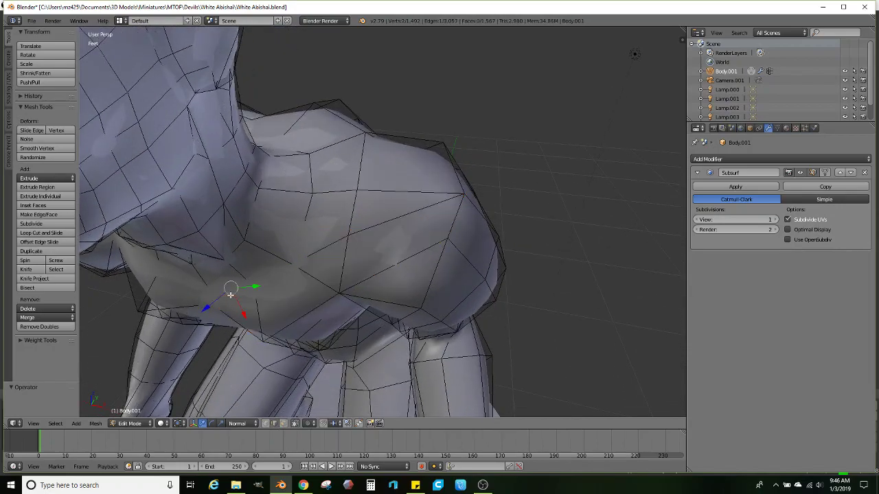
pyautogui.keyDown('ctrl'); pyautogui.rightClick(370, 234); pyautogui.keyUp('ctrl')
pyautogui.moveTo(323, 273); pyautogui.dragTo(323, 282)
pyautogui.moveTo(323, 282); pyautogui.dragTo(281, 281, button='middle')
# Knife a cut across the left shoulder's front faces, from the lower front deltoid vertex up to the shoulder's top edge
pyautogui.click(26, 269)
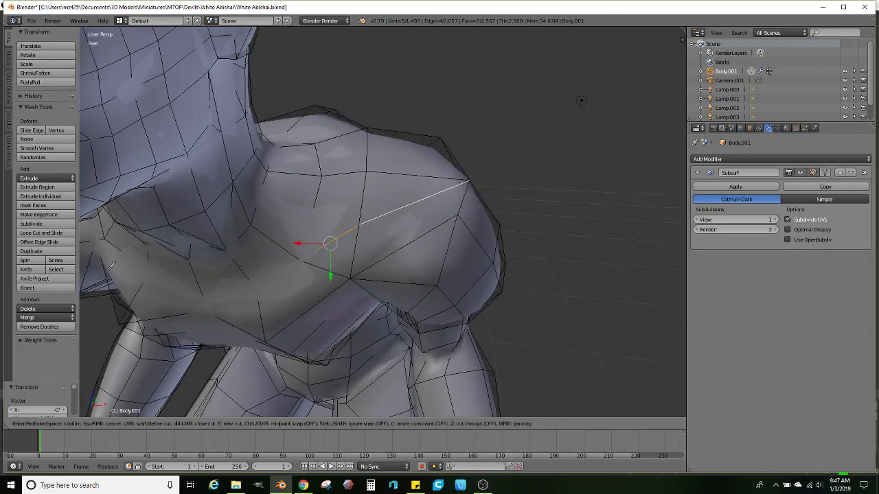
pyautogui.click(415, 240)
pyautogui.click(404, 206)
pyautogui.click(366, 171)
pyautogui.press('Return')
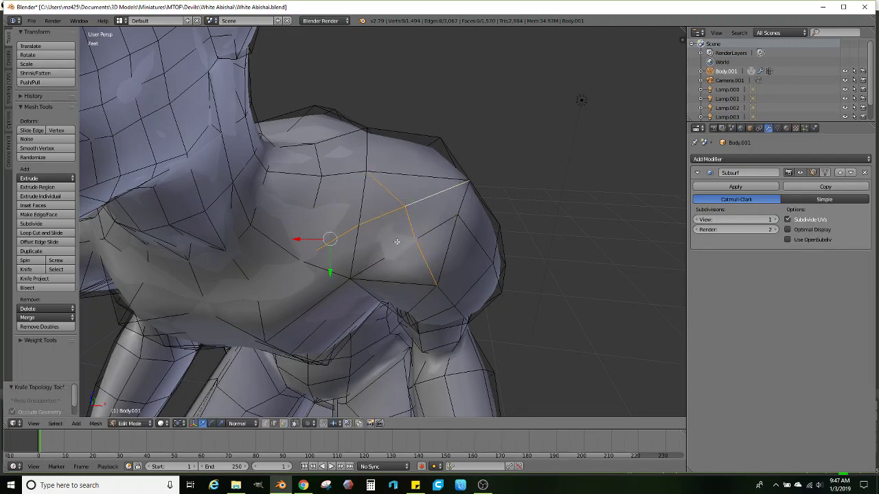
pyautogui.scroll(-3, 396, 243)
pyautogui.moveTo(396, 243)
pyautogui.mouseDown(button='middle')
pyautogui.moveTo(404, 226)
pyautogui.moveTo(396, 208)
pyautogui.moveTo(389, 232)
pyautogui.mouseUp(button='middle')
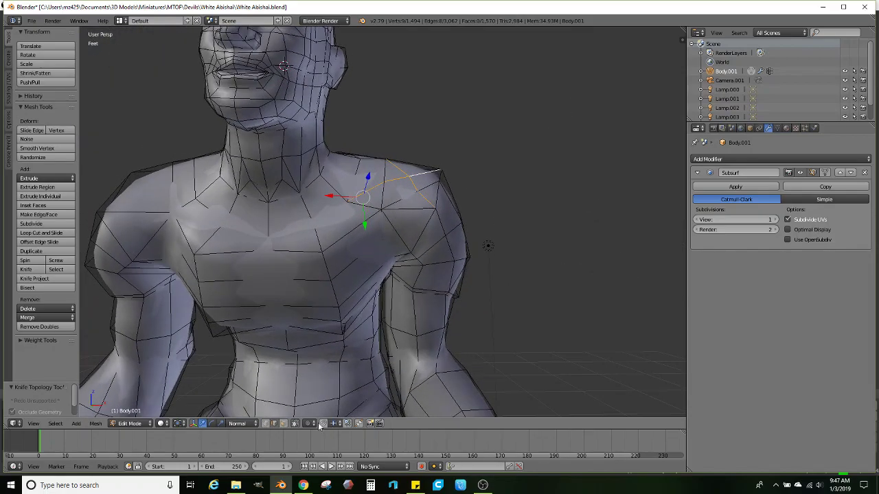
# Select the face strip from the left shoulder to the chest centre, extrude it about 212 thou, and preview the smoothed body
pyautogui.click(284, 424)
pyautogui.moveTo(371, 172); pyautogui.dragTo(383, 208, button='middle')
pyautogui.rightClick(383, 209)
pyautogui.keyDown('ctrl'); pyautogui.rightClick(284, 262); pyautogui.keyUp('ctrl')
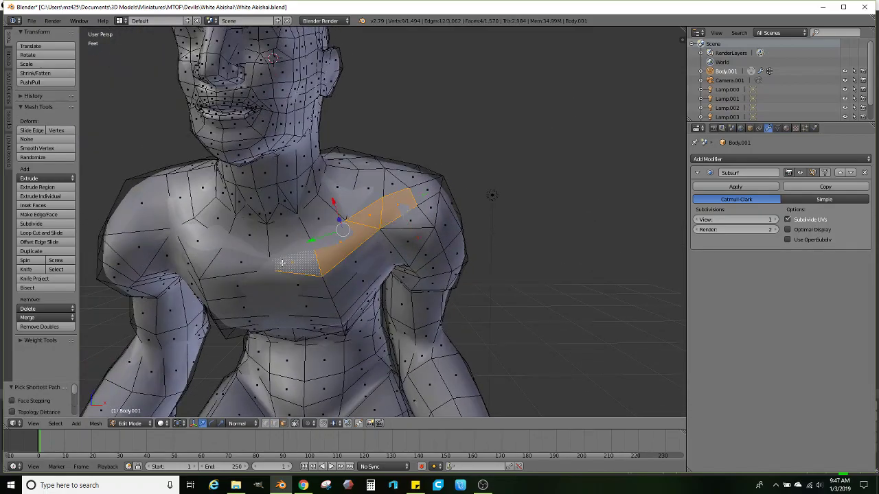
pyautogui.moveTo(350, 255); pyautogui.dragTo(563, 218, button='middle')
pyautogui.press('e')
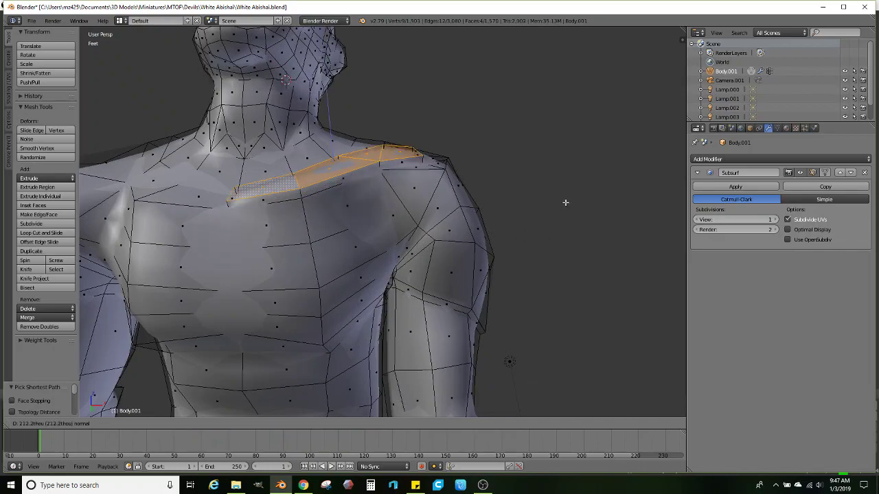
pyautogui.click(565, 201)
pyautogui.moveTo(524, 194); pyautogui.dragTo(429, 262, button='middle')
pyautogui.press('Tab')
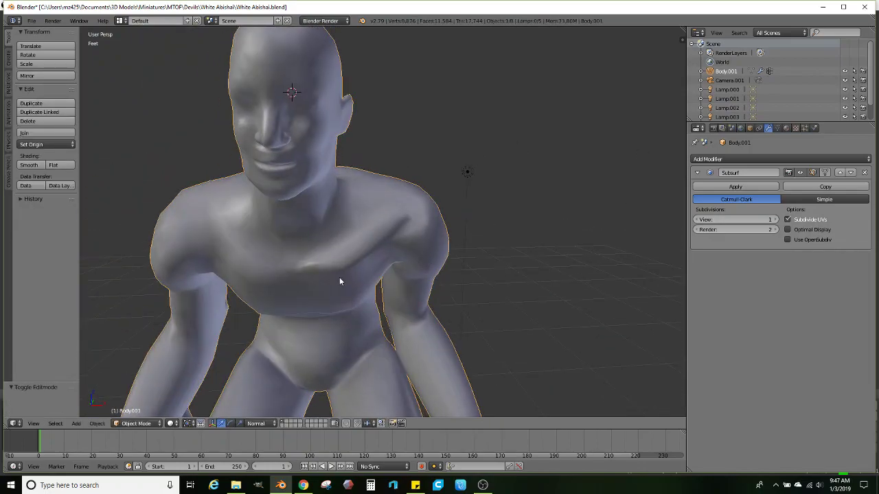
pyautogui.moveTo(339, 281); pyautogui.dragTo(398, 255, button='middle')
pyautogui.press('Tab')
# Select the short edge beneath the bend of the extruded left collarbone and move it upward to slim the ridge
pyautogui.scroll(1, 420, 219)
pyautogui.moveTo(420, 220); pyautogui.dragTo(317, 275, button='middle')
pyautogui.click(274, 423)
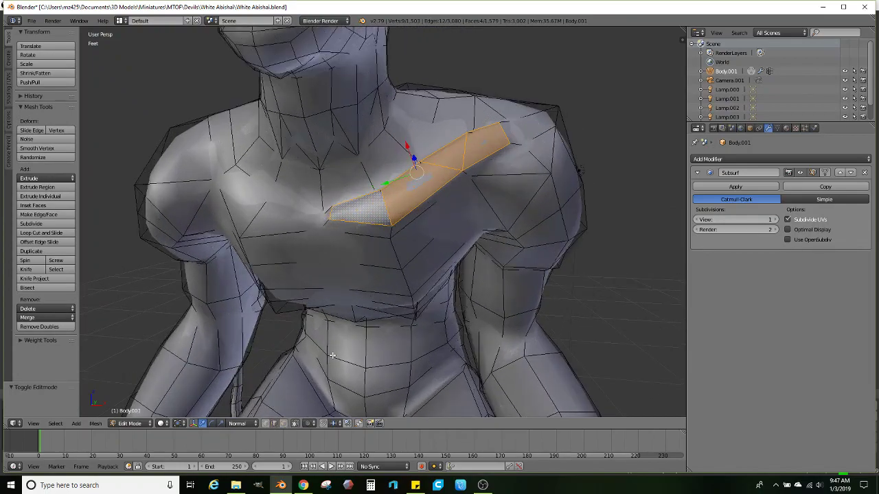
pyautogui.rightClick(390, 229)
pyautogui.moveTo(391, 229); pyautogui.dragTo(424, 257, button='middle')
pyautogui.press('g')
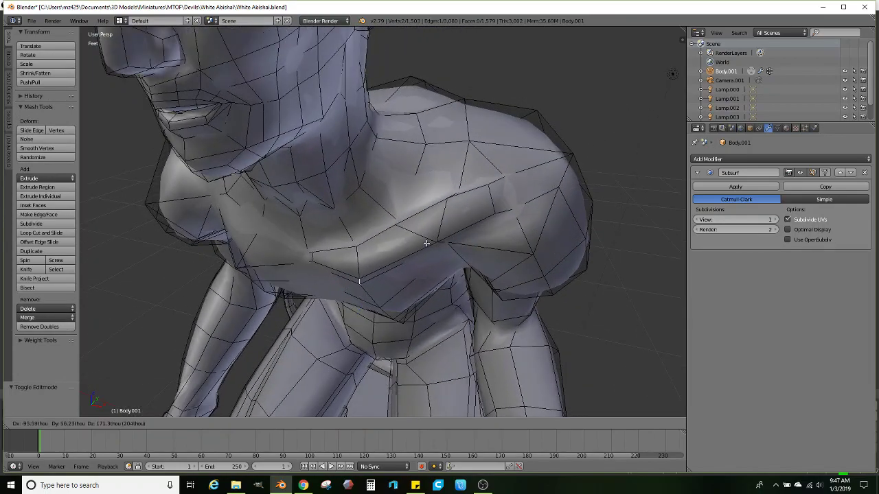
pyautogui.click(428, 241)
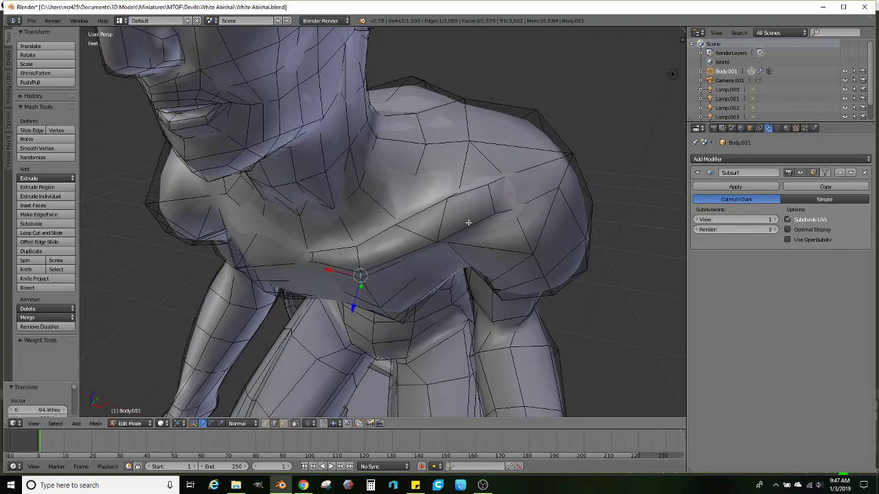
# Select the upper edge of the left collarbone ridge near the shoulder and shift it about 59 thou
pyautogui.moveTo(468, 222); pyautogui.dragTo(460, 242, button='middle')
pyautogui.rightClick(428, 275)
pyautogui.press('g')
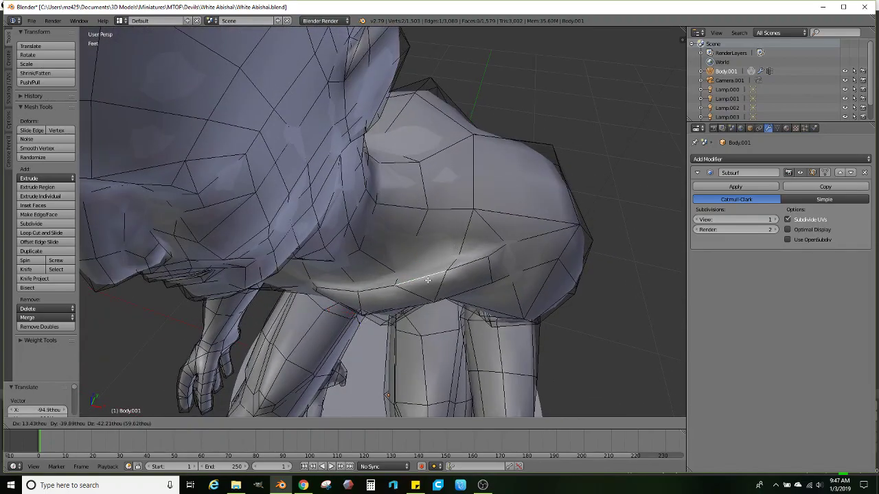
pyautogui.click(432, 281)
# Knife a cut across the right shoulder's front, from the upper chest vertex to the vertex at the shoulder's outer top
pyautogui.moveTo(431, 280); pyautogui.dragTo(365, 238, button='middle')
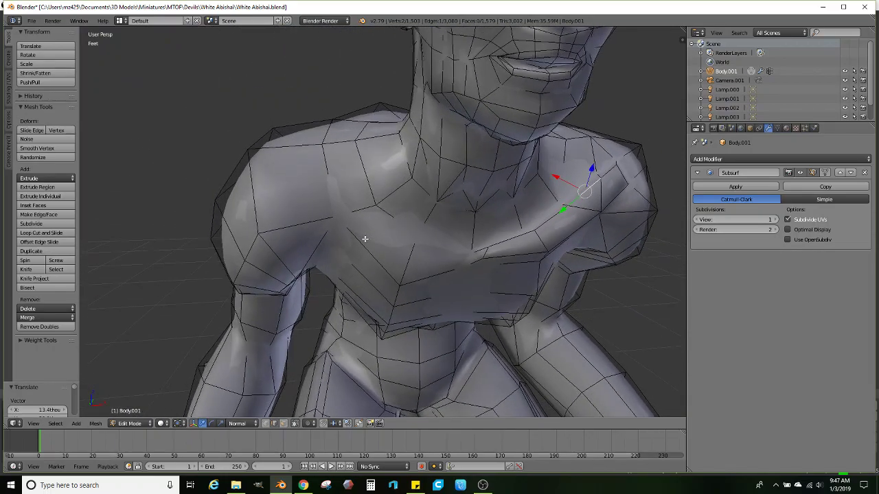
pyautogui.click(26, 269)
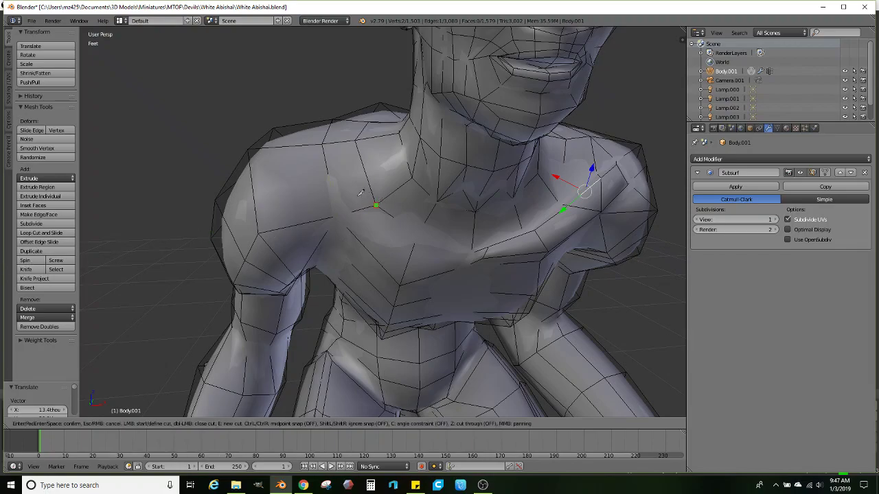
pyautogui.click(376, 204)
pyautogui.moveTo(333, 183); pyautogui.dragTo(271, 176, button='middle')
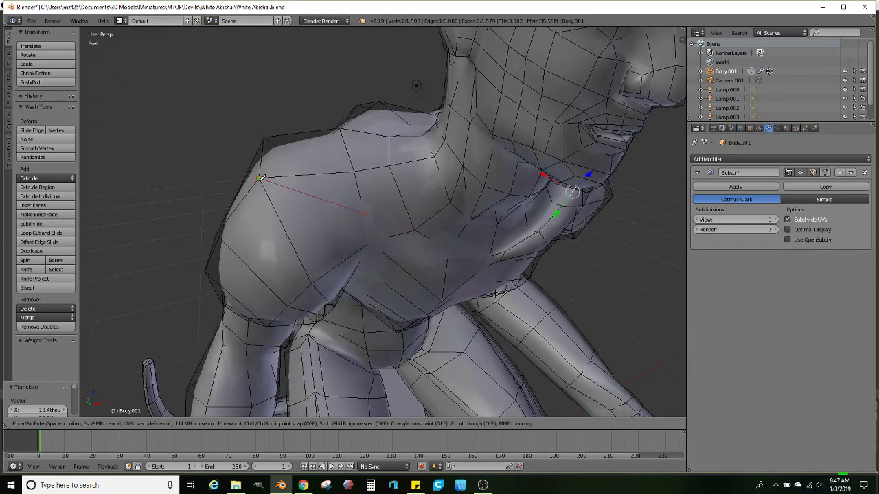
pyautogui.click(259, 180)
pyautogui.press('Return')
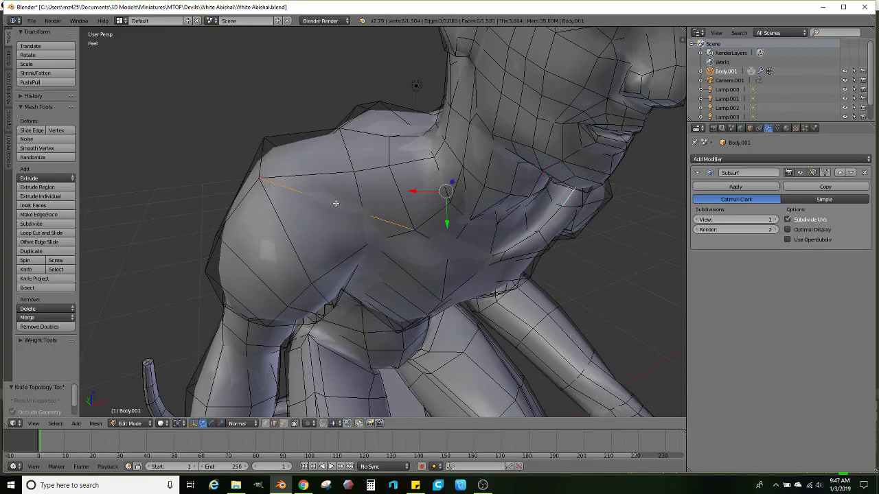
# Pull the new vertex on the right shoulder's front and the vertex above the armpit forward to fill out the shoulder
pyautogui.click(265, 424)
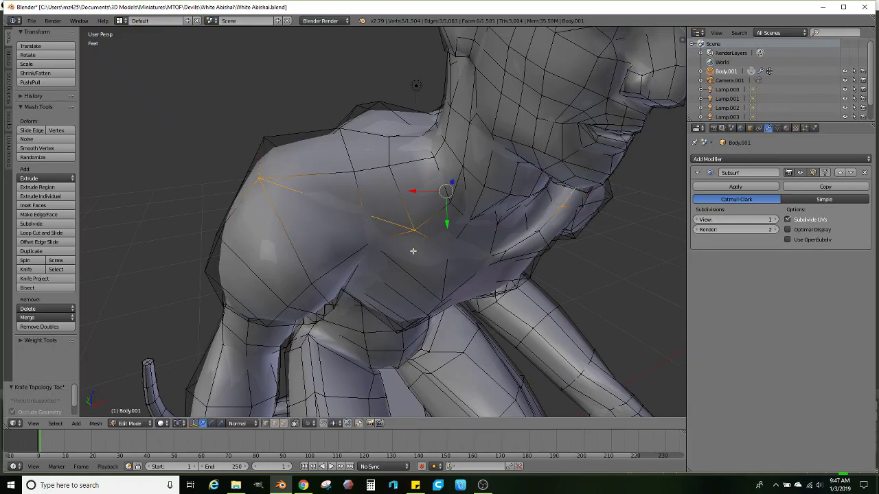
pyautogui.rightClick(368, 213)
pyautogui.moveTo(369, 212); pyautogui.dragTo(443, 224, button='middle')
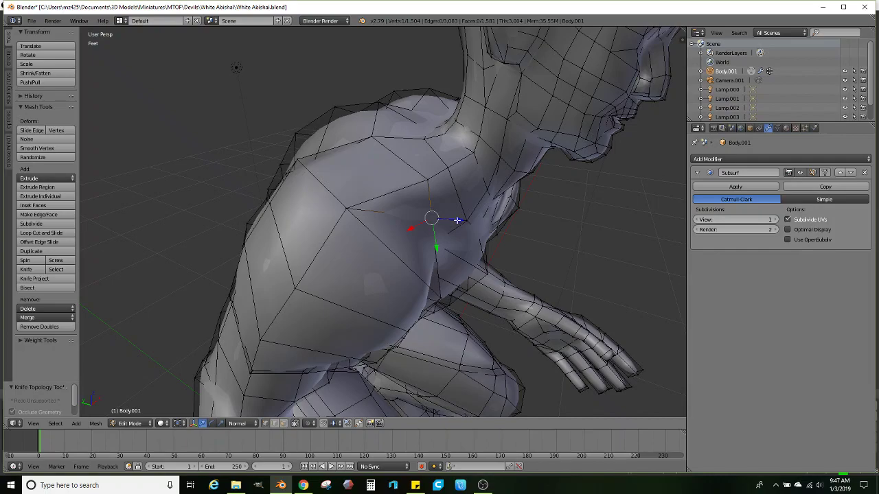
pyautogui.moveTo(457, 221); pyautogui.dragTo(473, 218)
pyautogui.moveTo(473, 219); pyautogui.dragTo(417, 199, button='middle')
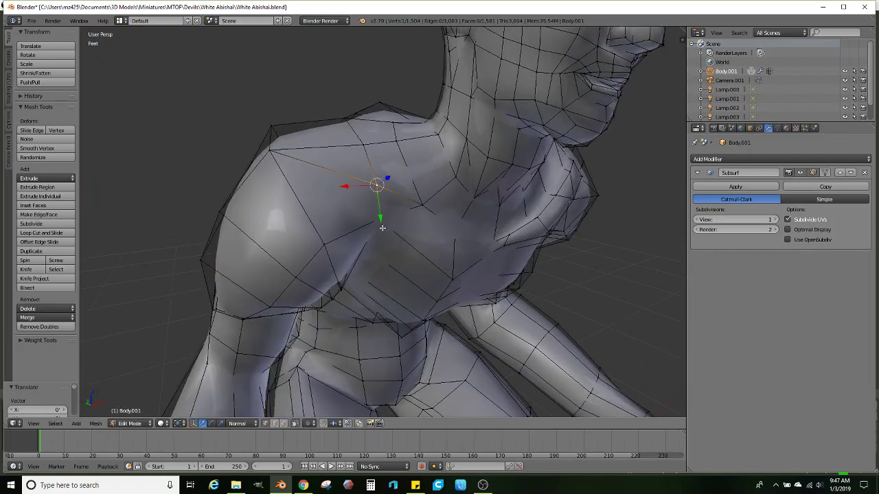
pyautogui.rightClick(388, 225)
pyautogui.moveTo(386, 225); pyautogui.dragTo(472, 249, button='middle')
pyautogui.moveTo(472, 249); pyautogui.dragTo(490, 245)
pyautogui.moveTo(491, 245); pyautogui.dragTo(473, 235, button='middle')
# Knife a cut from the vertex above the right armpit across the outer deltoid down to the deltoid's lower edge
pyautogui.click(26, 269)
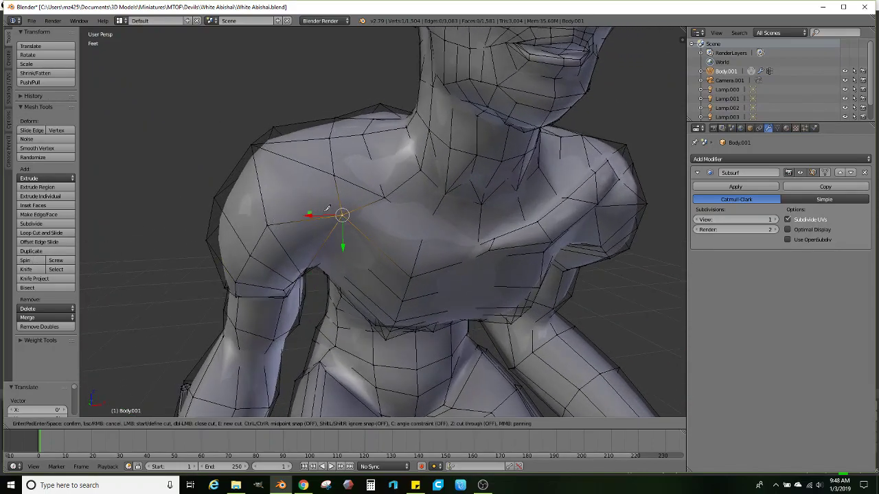
pyautogui.click(343, 215)
pyautogui.click(258, 177)
pyautogui.moveTo(258, 177); pyautogui.dragTo(316, 174, button='middle')
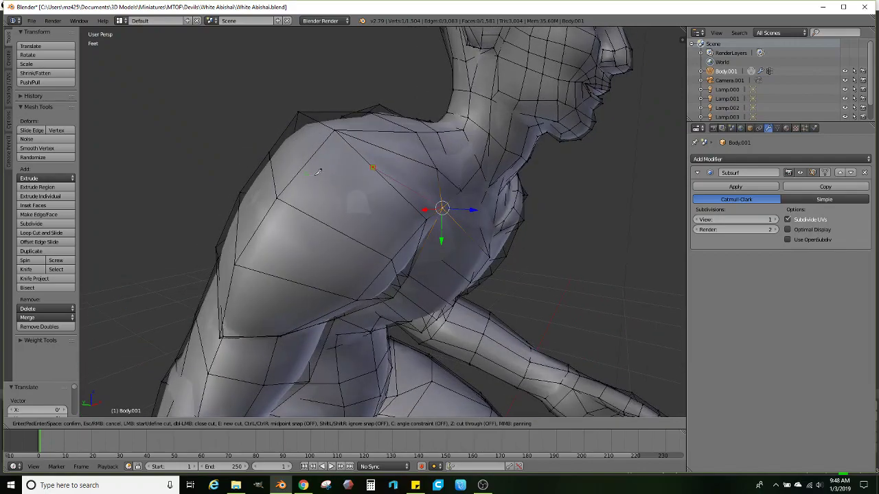
pyautogui.click(314, 211)
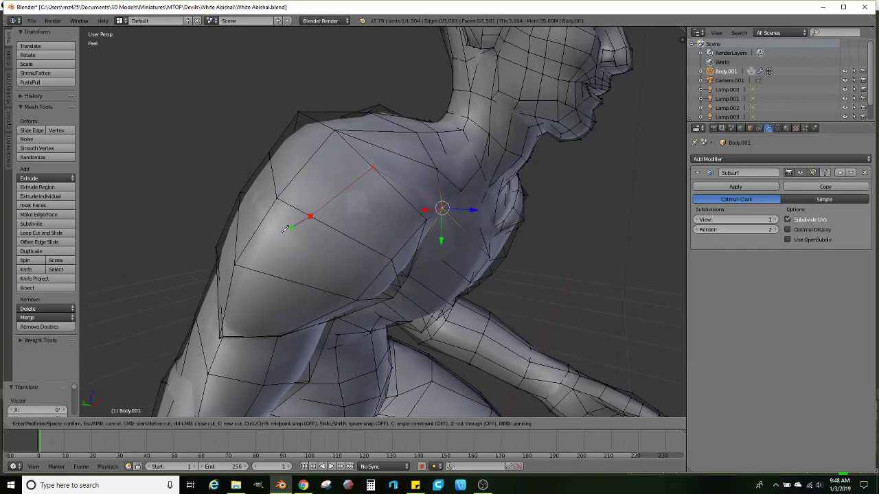
pyautogui.click(278, 274)
pyautogui.moveTo(279, 273); pyautogui.dragTo(280, 187, button='middle')
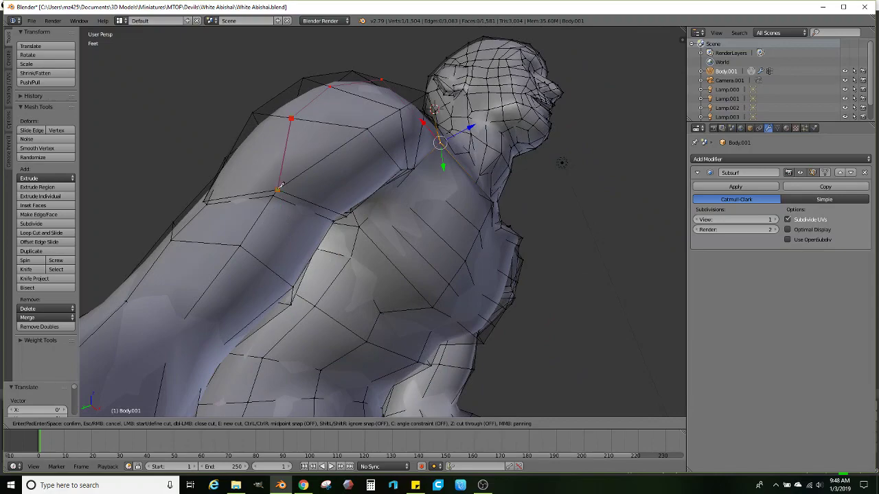
pyautogui.click(280, 187)
pyautogui.press('Return')
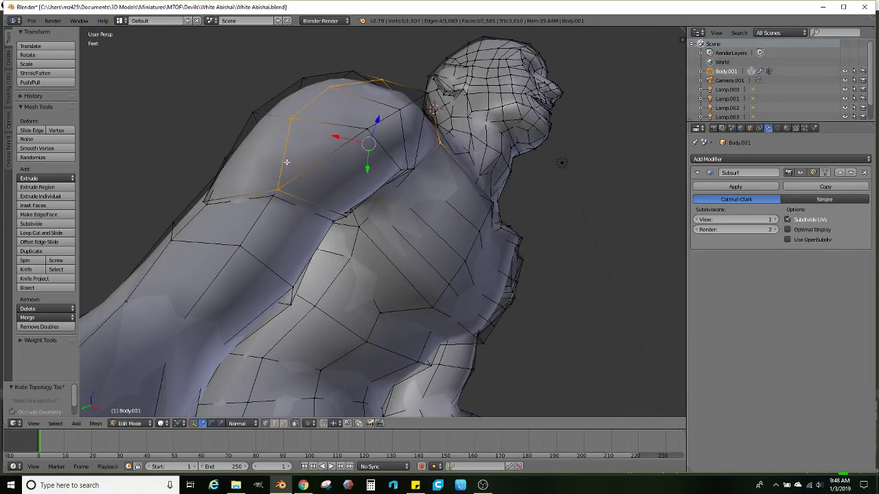
# Select the path of new vertices over the top of the right deltoid and move it outward to add volume
pyautogui.rightClick(306, 120)
pyautogui.keyDown('ctrl'); pyautogui.rightClick(367, 89); pyautogui.keyUp('ctrl')
pyautogui.moveTo(368, 89); pyautogui.dragTo(367, 90, button='middle')
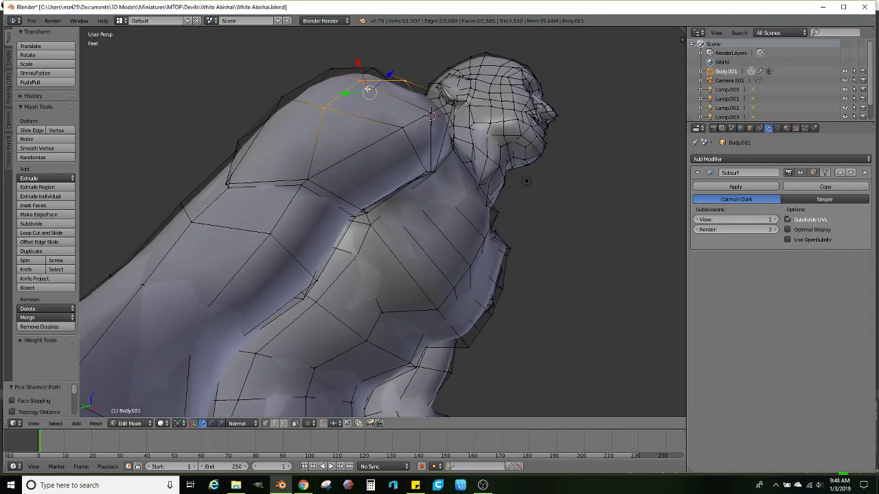
pyautogui.moveTo(361, 66); pyautogui.dragTo(363, 59)
pyautogui.moveTo(364, 61); pyautogui.dragTo(450, 114, button='middle')
# Select the two vertices of the lower edge on the right deltoid's outer side and move them about 324 thou
pyautogui.rightClick(431, 114)
pyautogui.keyDown('shift'); pyautogui.rightClick(409, 153); pyautogui.keyUp('shift')
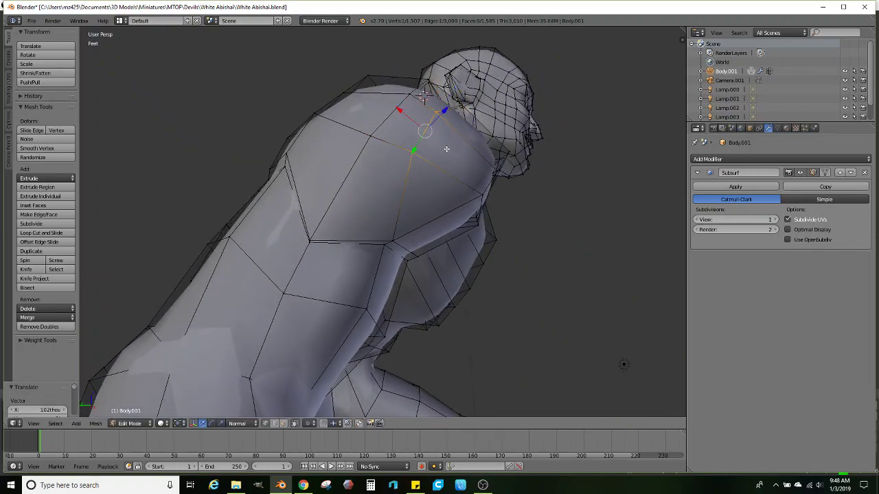
pyautogui.moveTo(446, 150); pyautogui.dragTo(488, 124, button='middle')
pyautogui.press('g')
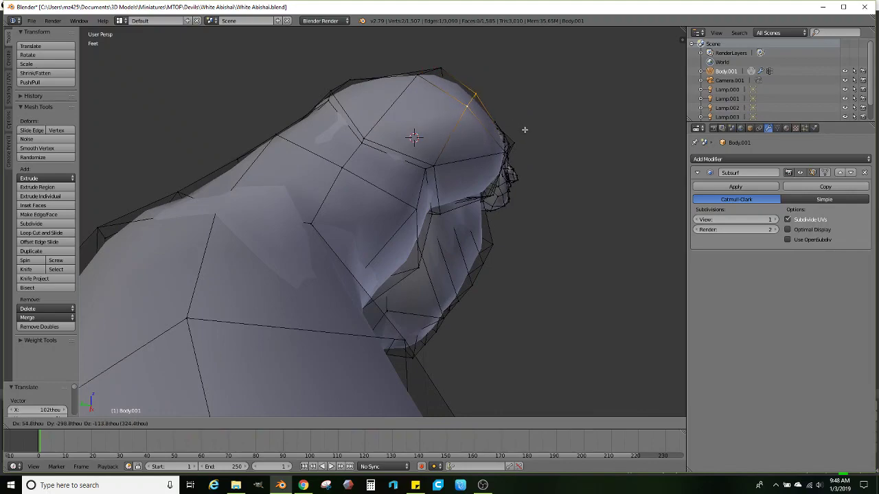
pyautogui.click(523, 130)
pyautogui.moveTo(491, 132); pyautogui.dragTo(341, 205, button='middle')
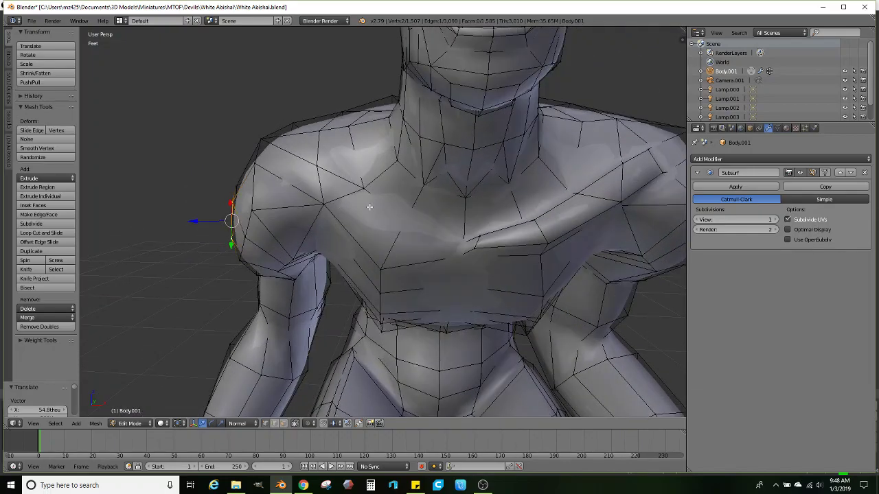
# Reposition two upper chest vertices on the right side, lowering them toward the line of the collarbone
pyautogui.moveTo(411, 227); pyautogui.dragTo(315, 387, button='middle')
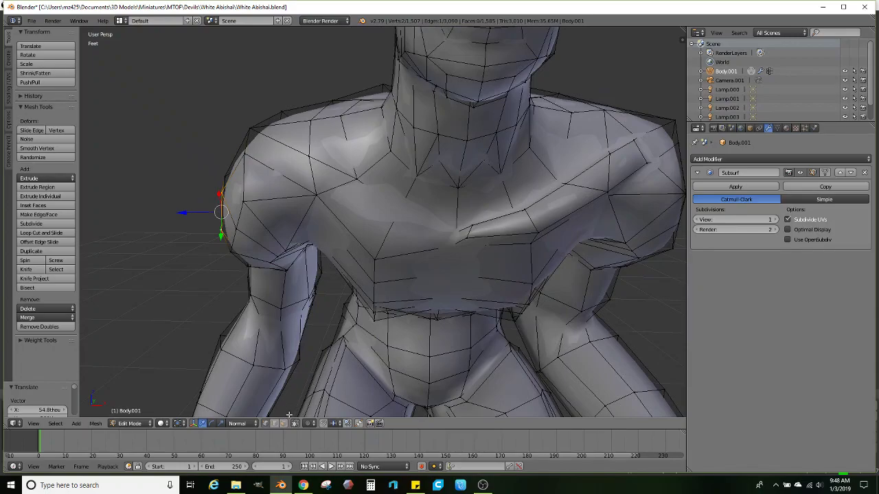
pyautogui.moveTo(289, 414); pyautogui.dragTo(359, 198, button='middle')
pyautogui.rightClick(362, 195)
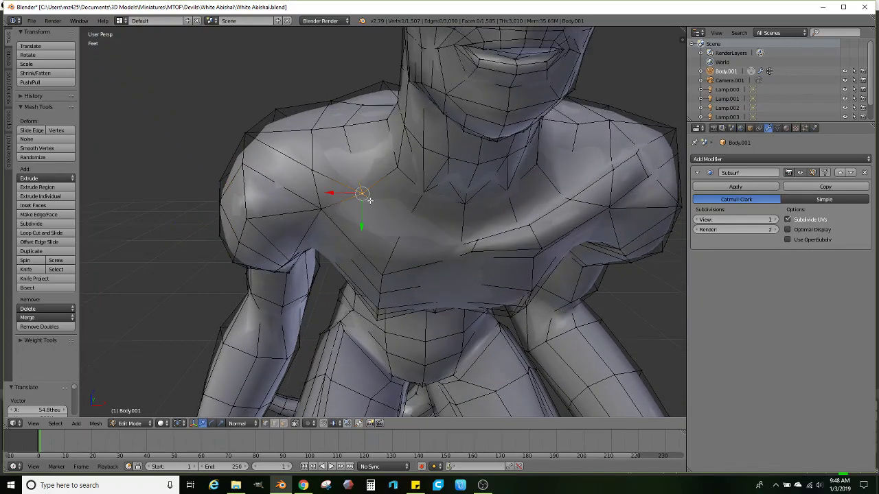
pyautogui.press('g')
pyautogui.click(375, 210)
pyautogui.rightClick(402, 223)
pyautogui.moveTo(404, 224); pyautogui.dragTo(370, 264, button='middle')
pyautogui.press('g')
pyautogui.click(403, 239)
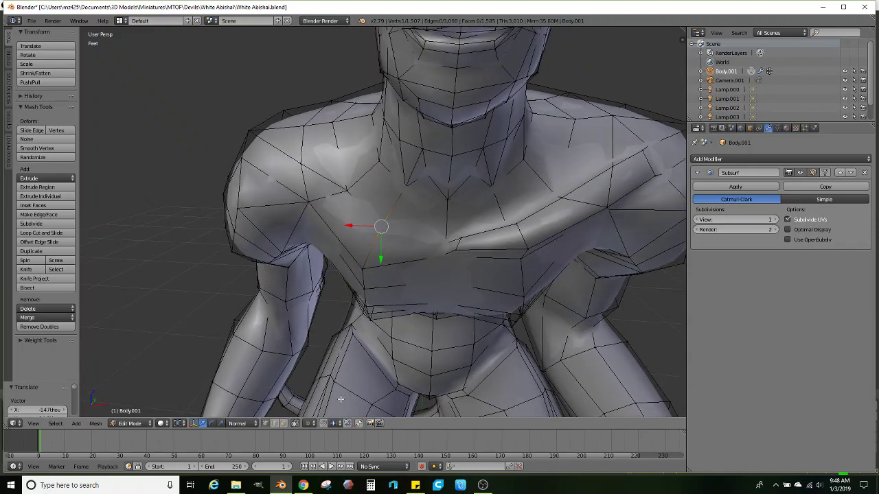
# Knife a cut across the right shoulder's front faces, from the shoulder's upper edge down to the front deltoid vertex
pyautogui.click(285, 424)
pyautogui.rightClick(416, 231)
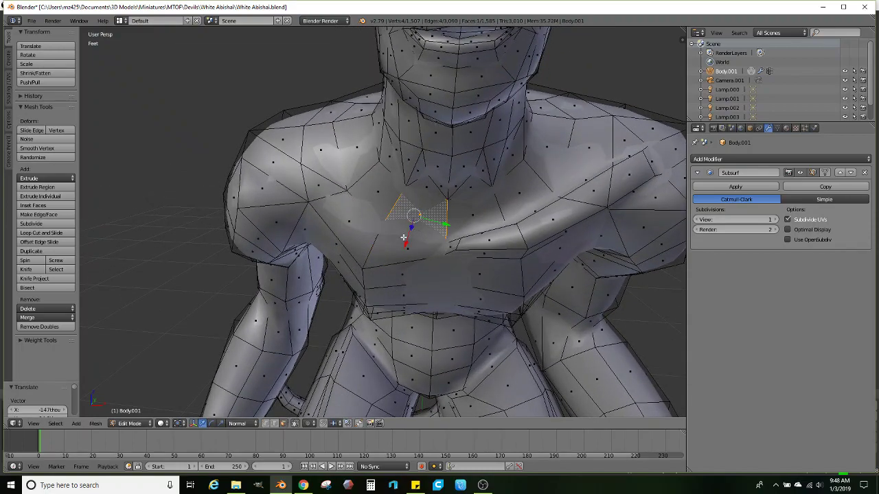
pyautogui.rightClick(394, 241)
pyautogui.moveTo(387, 247); pyautogui.dragTo(395, 241, button='middle')
pyautogui.moveTo(273, 165); pyautogui.dragTo(320, 198, button='middle')
pyautogui.click(30, 268)
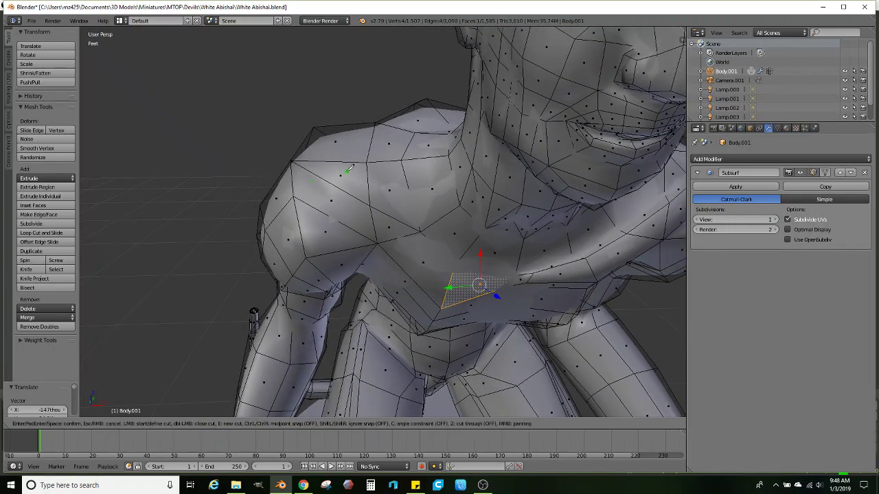
pyautogui.click(365, 163)
pyautogui.click(337, 187)
pyautogui.click(329, 215)
pyautogui.click(305, 258)
pyautogui.press('Return')
pyautogui.moveTo(308, 254); pyautogui.dragTo(376, 156, button='middle')
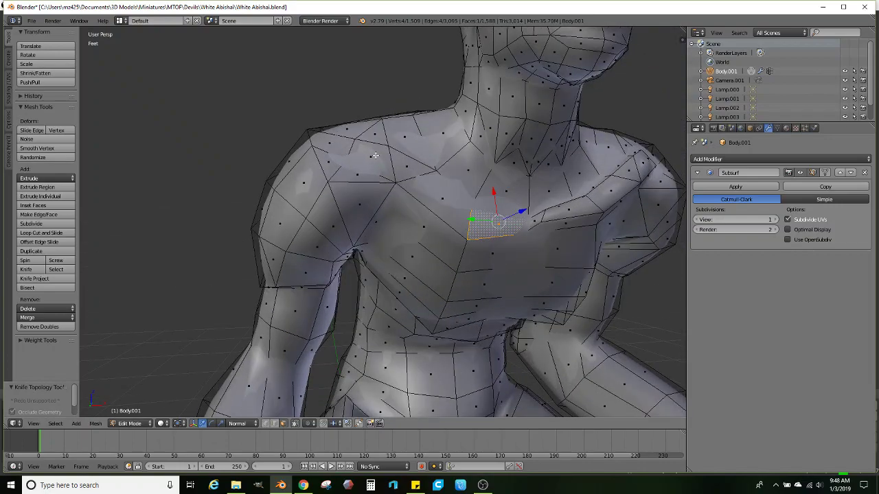
# Select the face strip from the right shoulder to the chest centre, extrude it about 214 thou, and scale it to 0.852
pyautogui.rightClick(376, 156)
pyautogui.keyDown('ctrl'); pyautogui.rightClick(491, 220); pyautogui.keyUp('ctrl')
pyautogui.moveTo(492, 220); pyautogui.dragTo(439, 185, button='middle')
pyautogui.press('e')
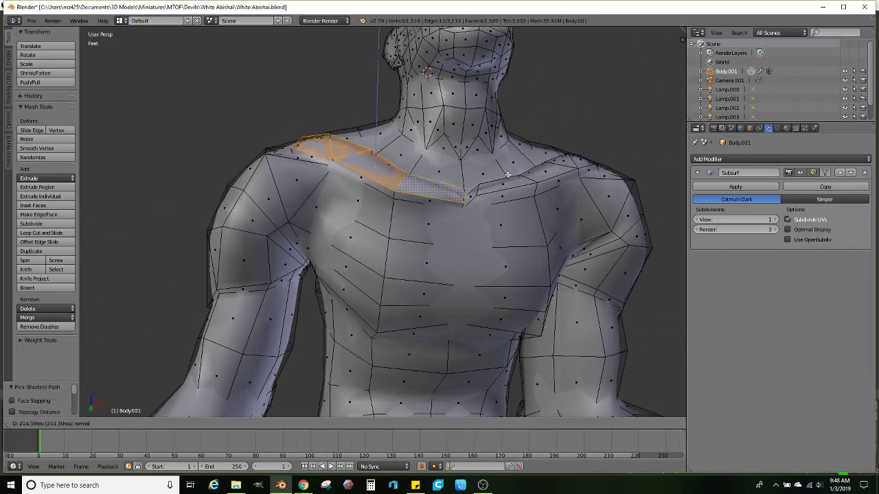
pyautogui.click(509, 170)
pyautogui.moveTo(509, 188); pyautogui.dragTo(391, 269, button='middle')
pyautogui.press('s')
pyautogui.click(492, 225)
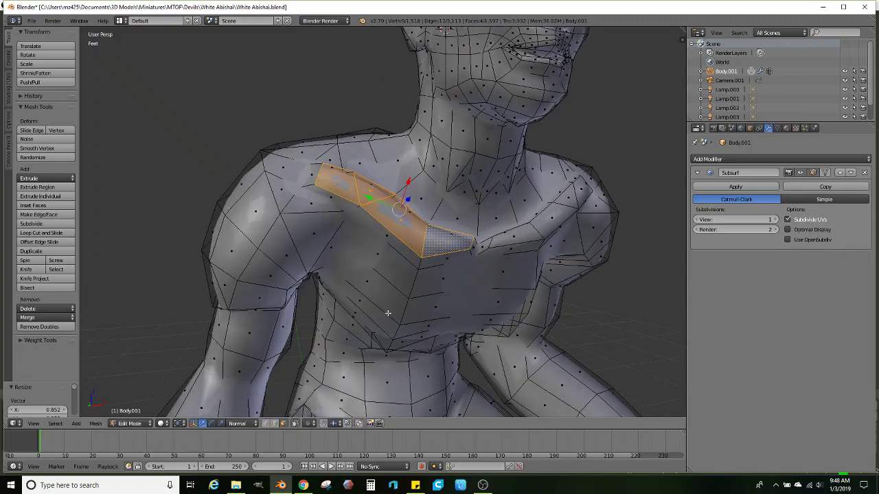
# Shrink the short cross edge at the bend of the extruded right collarbone and shift it upward
pyautogui.rightClick(419, 264)
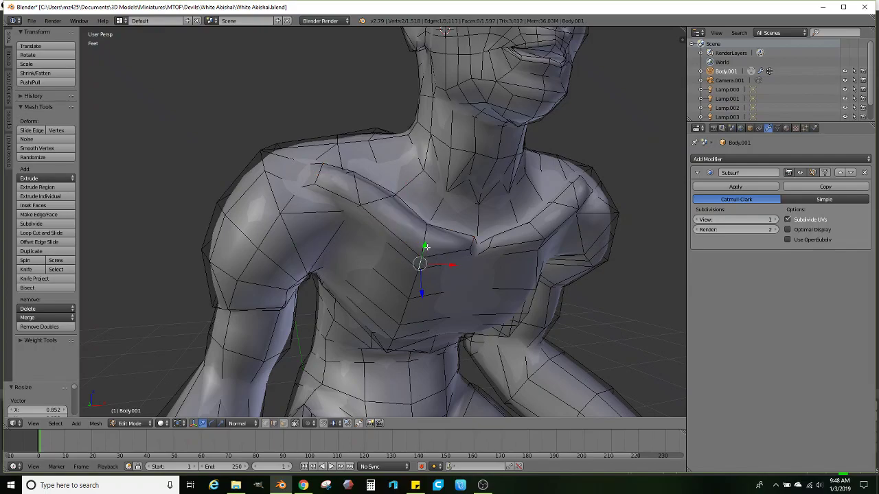
pyautogui.moveTo(427, 240); pyautogui.dragTo(485, 280, button='middle')
pyautogui.press('s')
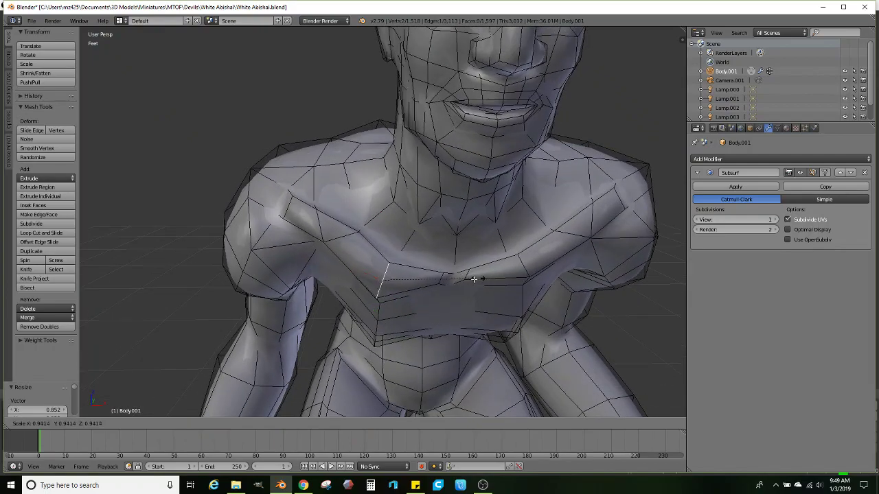
pyautogui.click(464, 279)
pyautogui.press('g')
pyautogui.click(471, 273)
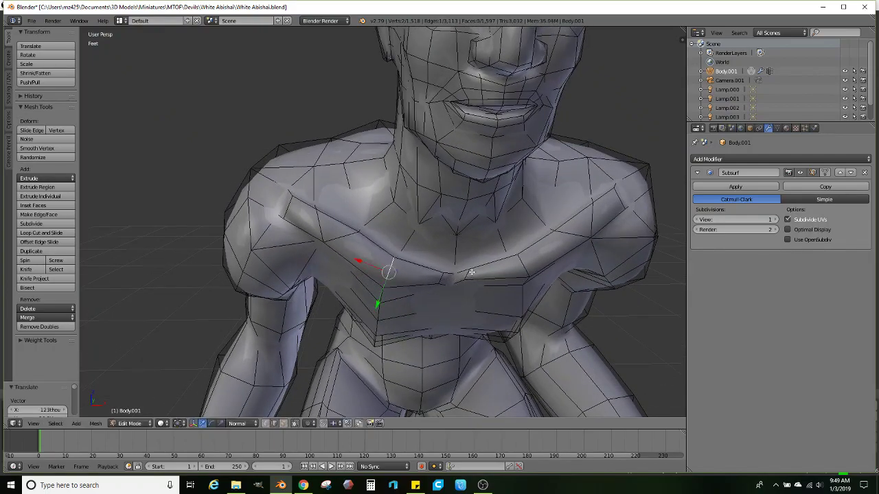
# Scale the short edge at the right collarbone's shoulder end to 0.834 and move it to taper the ridge
pyautogui.moveTo(468, 278); pyautogui.dragTo(383, 252, button='middle')
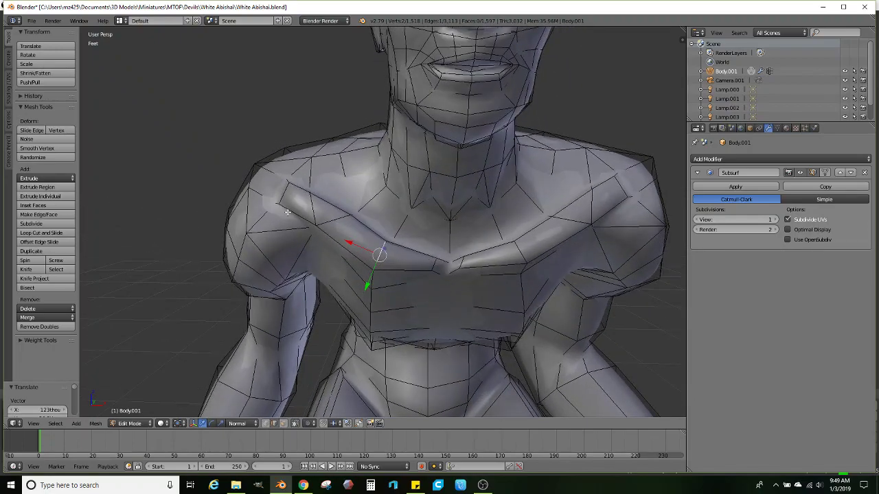
pyautogui.rightClick(310, 197)
pyautogui.press('s')
pyautogui.click(362, 202)
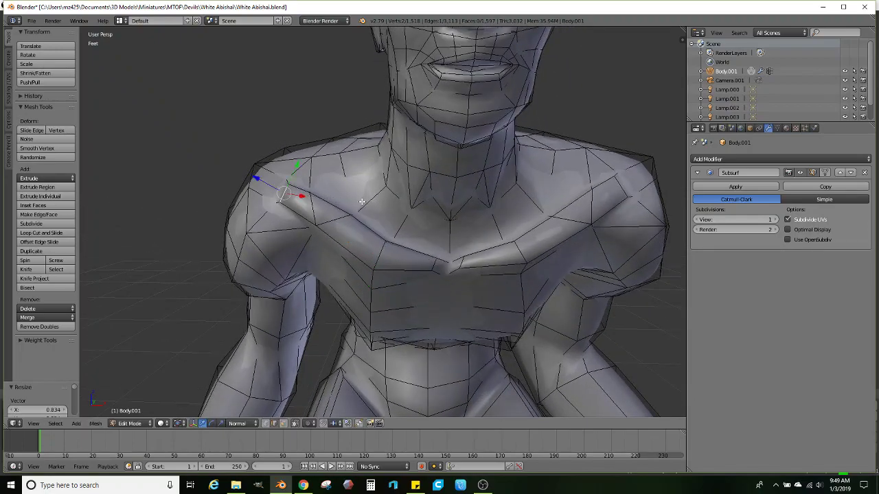
pyautogui.moveTo(337, 219); pyautogui.dragTo(405, 247, button='middle')
pyautogui.press('g')
pyautogui.click(377, 232)
pyautogui.scroll(1, 318, 407)
# Select the right collarbone ridge's four faces from the chest centre to the shoulder and lower them slightly
pyautogui.click(283, 424)
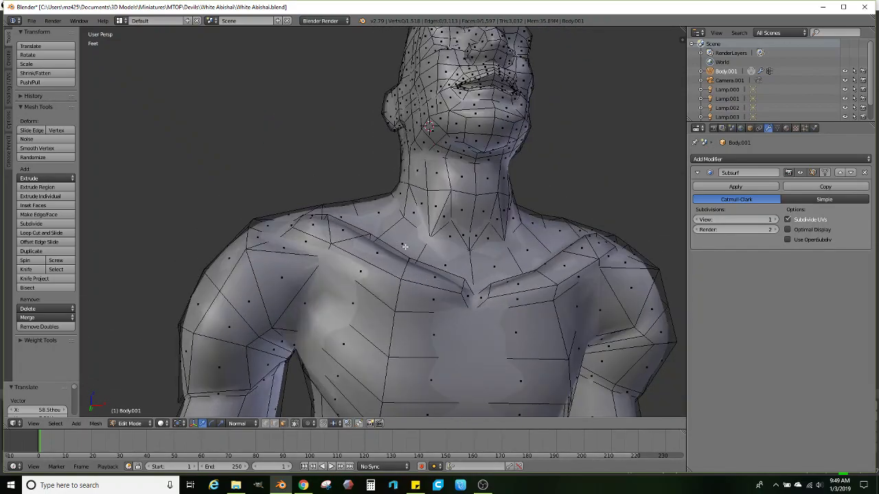
pyautogui.rightClick(419, 270)
pyautogui.keyDown('ctrl'); pyautogui.rightClick(320, 223); pyautogui.keyUp('ctrl')
pyautogui.moveTo(320, 223); pyautogui.dragTo(377, 199, button='middle')
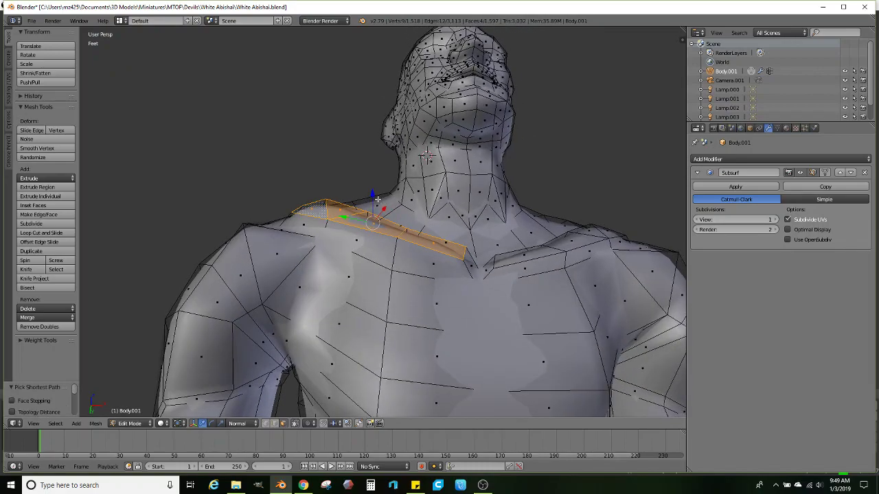
pyautogui.moveTo(370, 191); pyautogui.dragTo(374, 203)
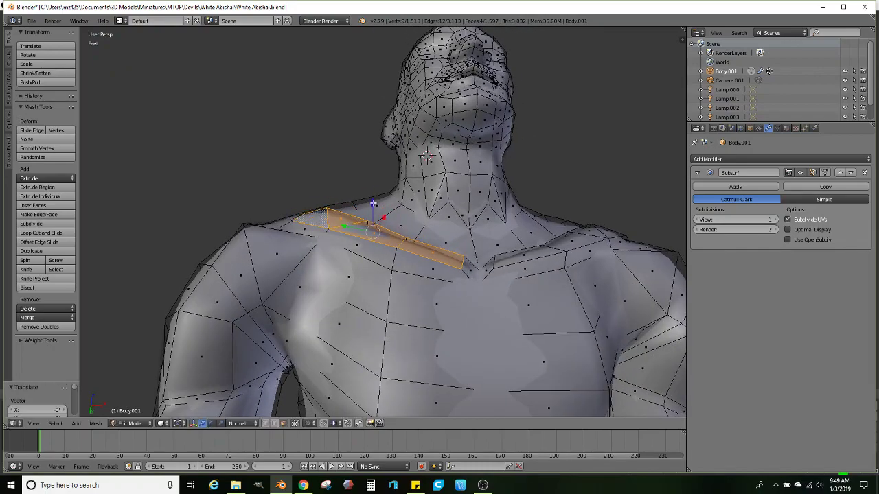
pyautogui.moveTo(373, 203); pyautogui.dragTo(392, 294, button='middle')
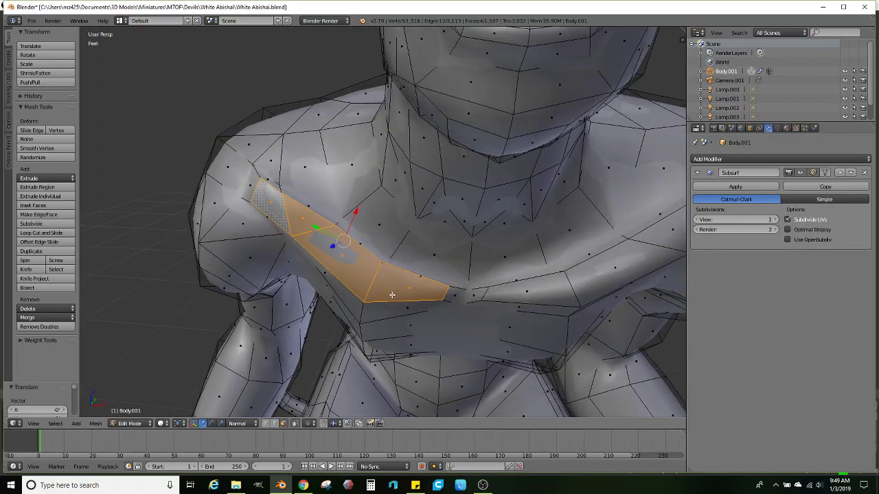
# Select the short edge beneath the bend of the right collarbone, move it upward, and preview the smoothed body
pyautogui.click(281, 423)
pyautogui.rightClick(361, 309)
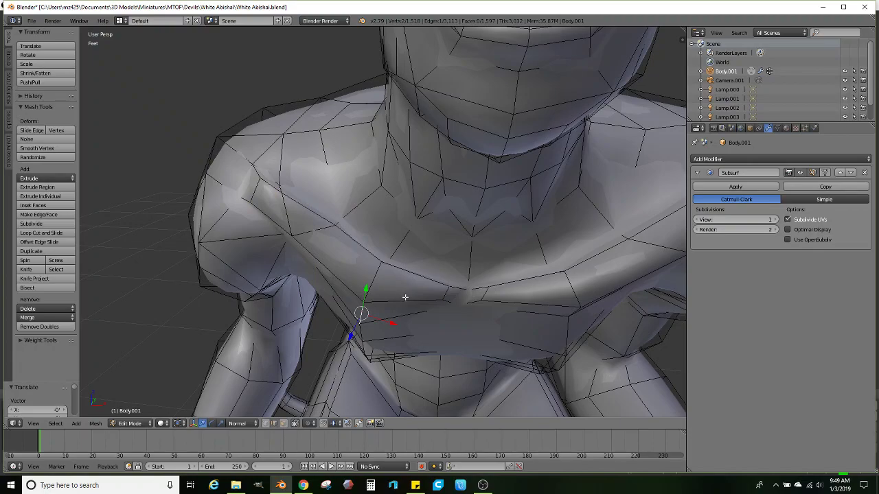
pyautogui.press('g')
pyautogui.click(460, 275)
pyautogui.scroll(-2, 446, 284)
pyautogui.moveTo(444, 284); pyautogui.dragTo(454, 243, button='middle')
pyautogui.press('Tab')
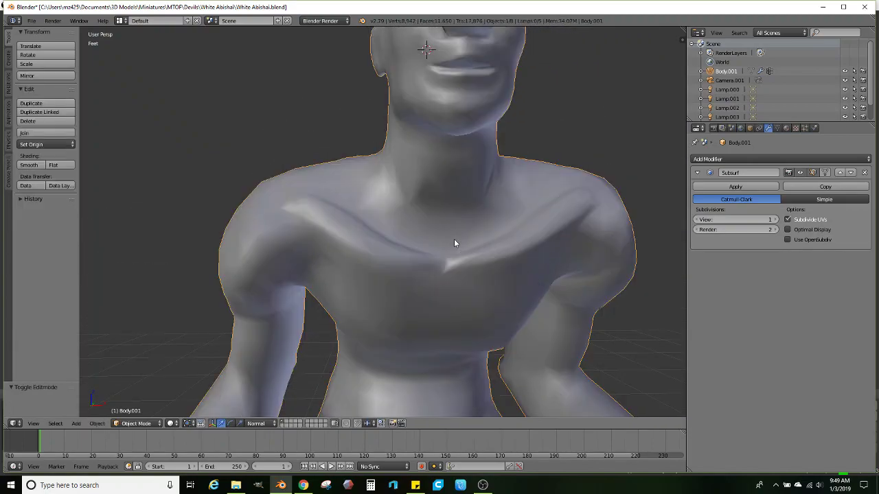
# Examine the smoothed torso and collarbones from several distances and return to editing the chest mesh
pyautogui.scroll(-3, 454, 243)
pyautogui.moveTo(441, 214); pyautogui.dragTo(426, 257, button='middle')
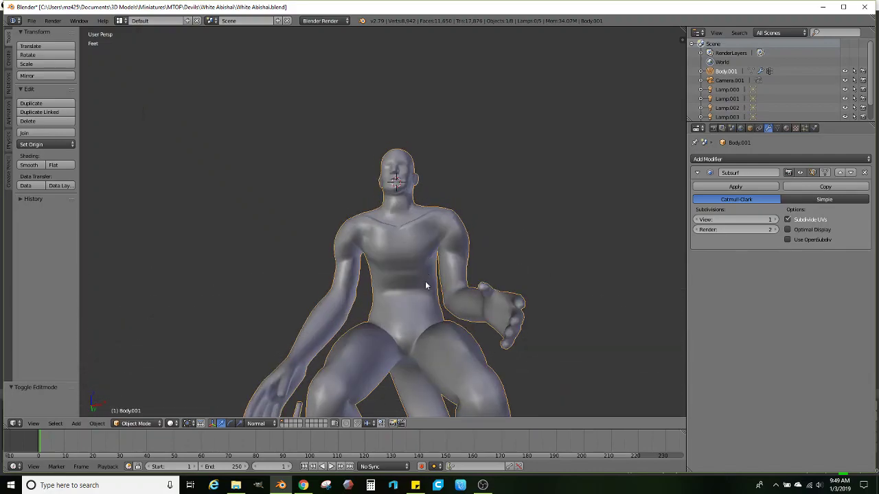
pyautogui.moveTo(438, 264); pyautogui.dragTo(445, 301, button='middle')
pyautogui.scroll(2, 444, 301)
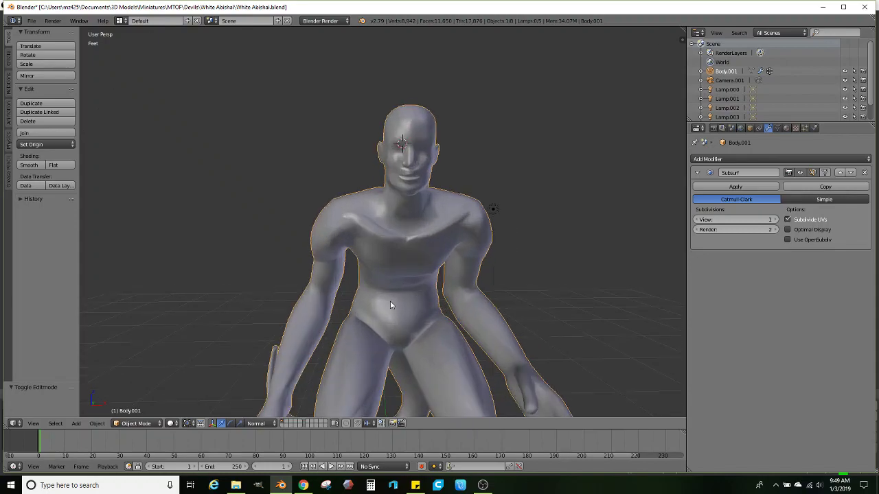
pyautogui.scroll(2, 383, 268)
pyautogui.press('Tab')
pyautogui.scroll(3, 379, 232)
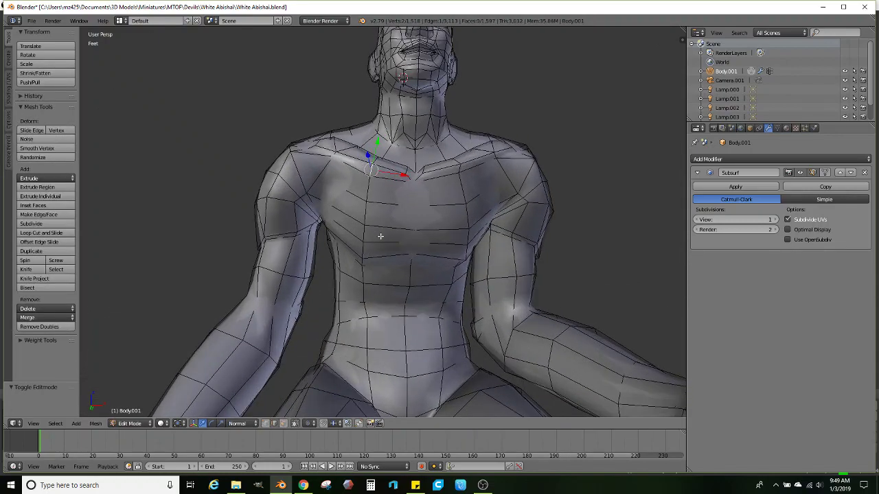
pyautogui.moveTo(380, 236); pyautogui.dragTo(363, 278, button='middle')
pyautogui.scroll(1, 362, 278)
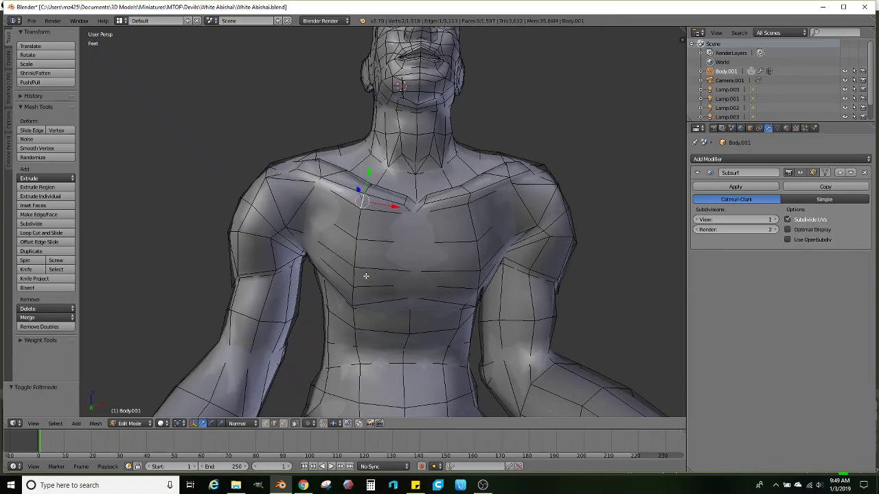
pyautogui.scroll(1, 361, 267)
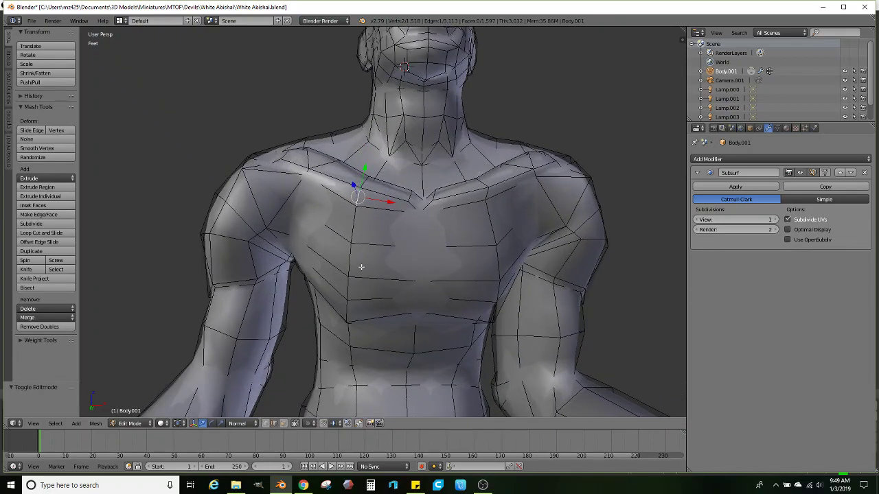
# Add two horizontal loop cuts across the chest, one just below the collarbones and one at mid-chest
pyautogui.click(39, 232)
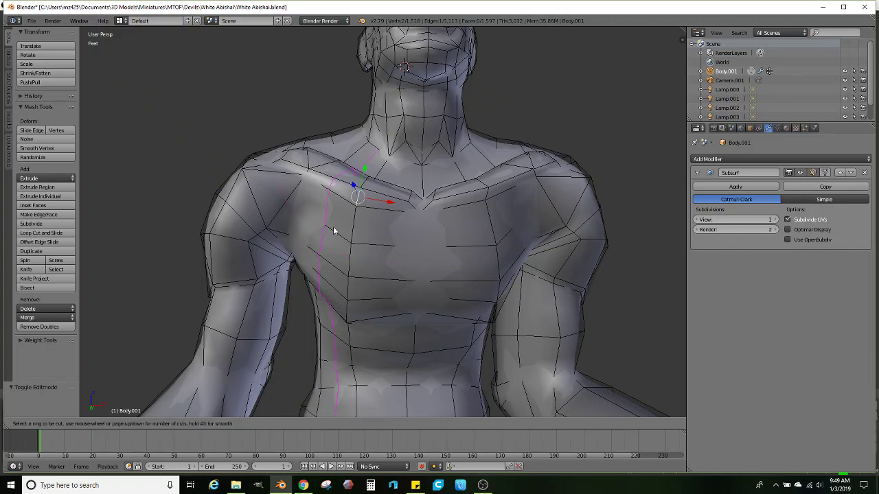
pyautogui.click(356, 232)
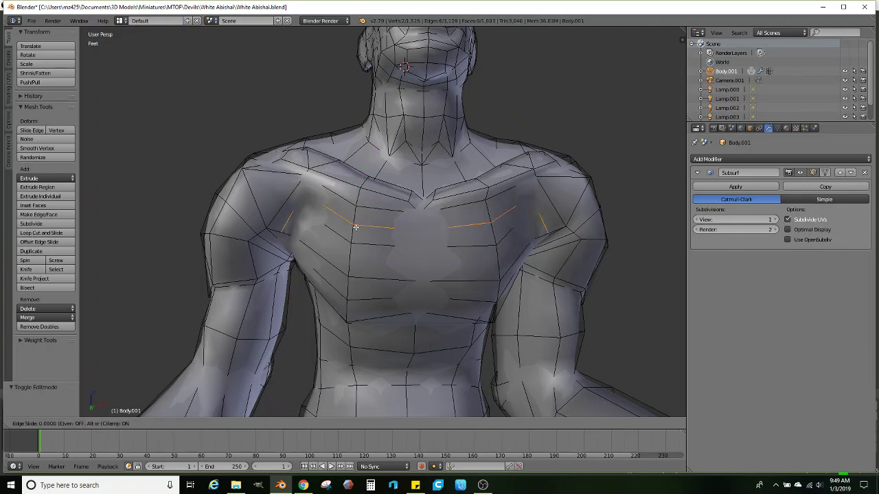
pyautogui.click(356, 231)
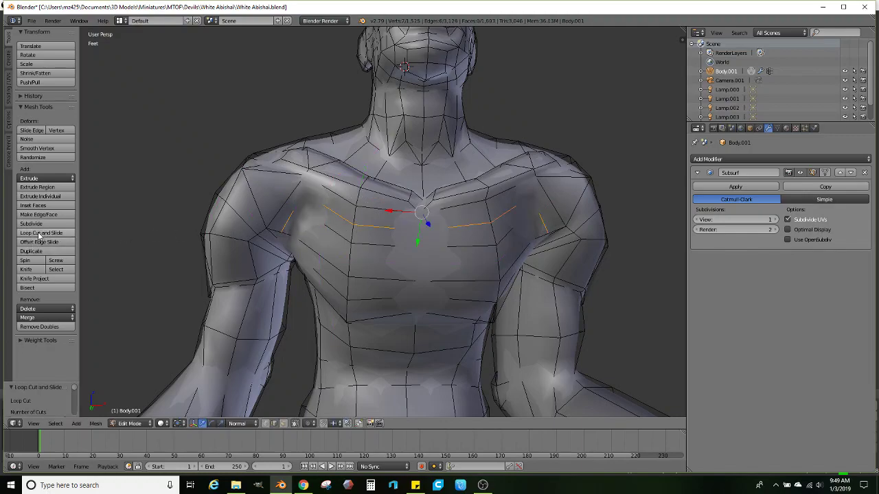
pyautogui.press('g')
pyautogui.press('g')
pyautogui.click(351, 258)
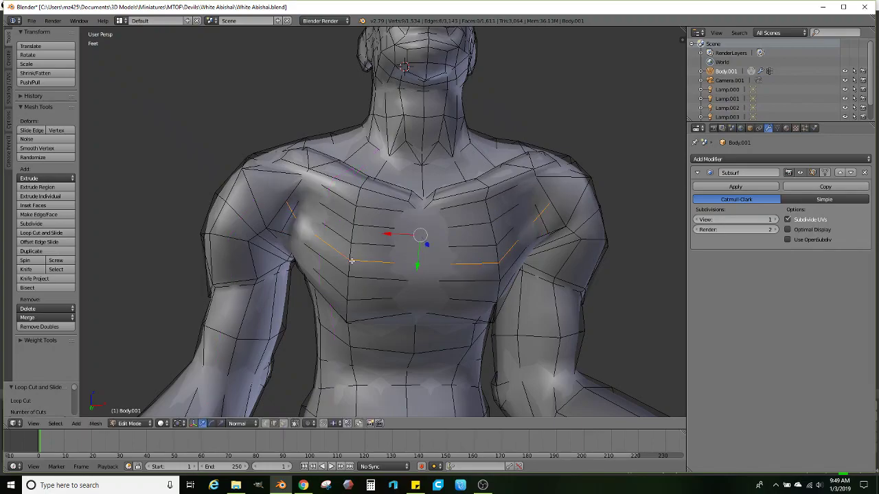
# Add two more horizontal loop cuts across the lower chest, each centred between the existing loops
pyautogui.moveTo(351, 259); pyautogui.dragTo(339, 235, button='middle')
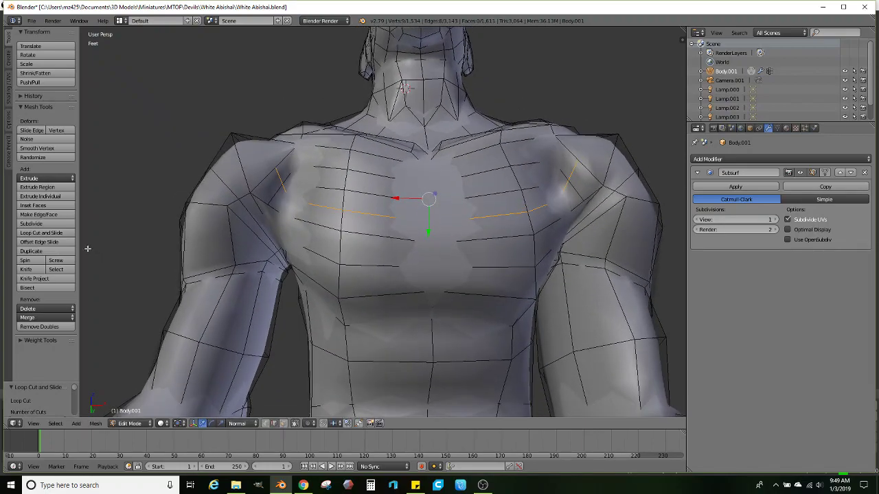
pyautogui.click(41, 233)
pyautogui.click(340, 252)
pyautogui.rightClick(340, 250)
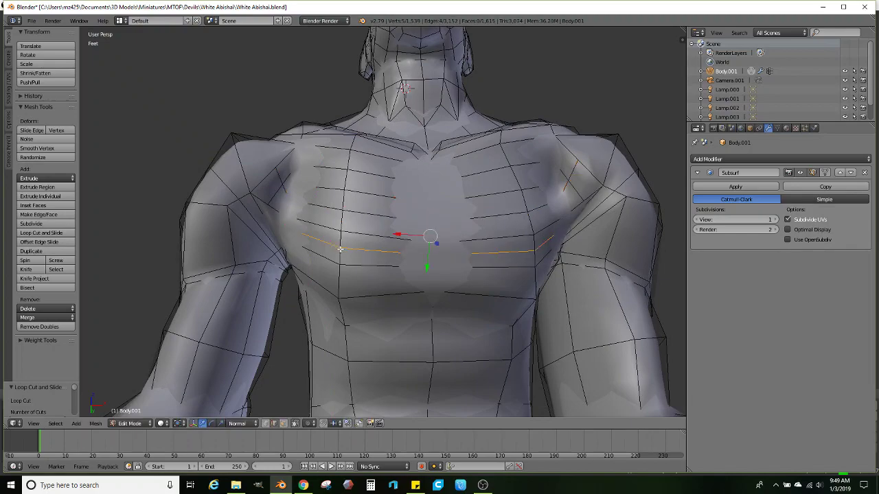
pyautogui.click(42, 233)
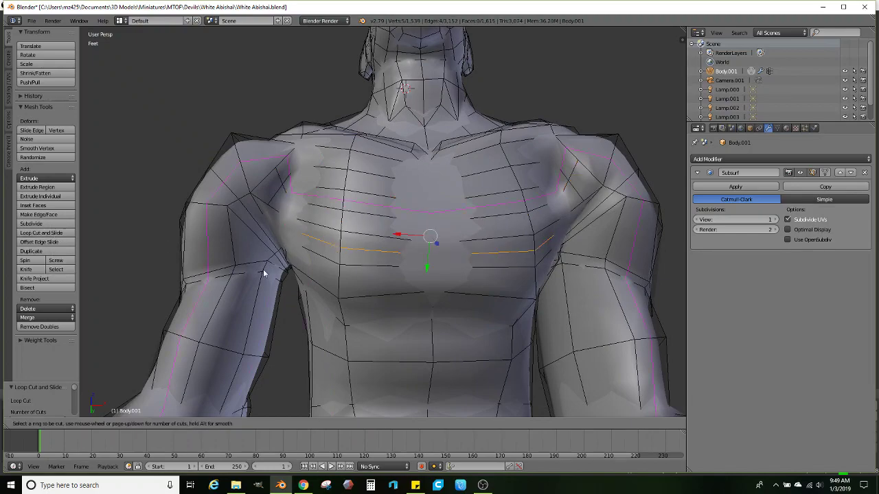
pyautogui.click(335, 278)
pyautogui.rightClick(335, 278)
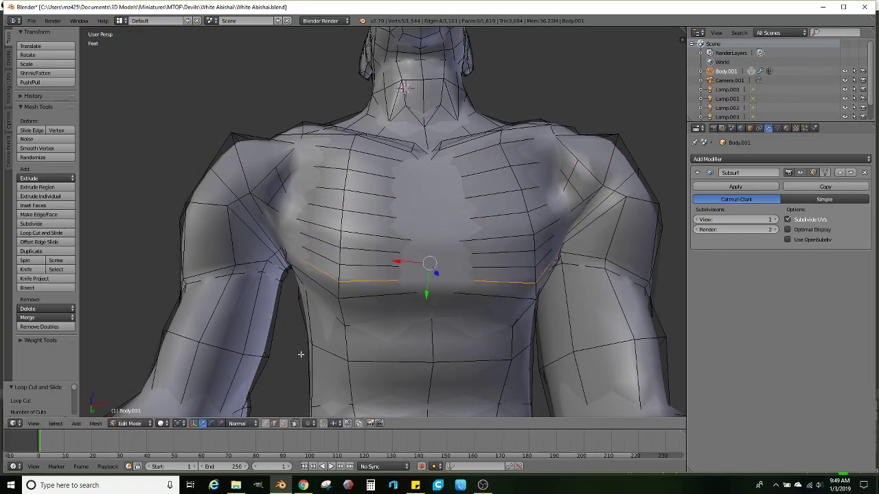
# Select the vertical edges along the lower chest on both sides, lower them slightly, and scale them to 1.250
pyautogui.rightClick(337, 255)
pyautogui.rightClick(345, 274)
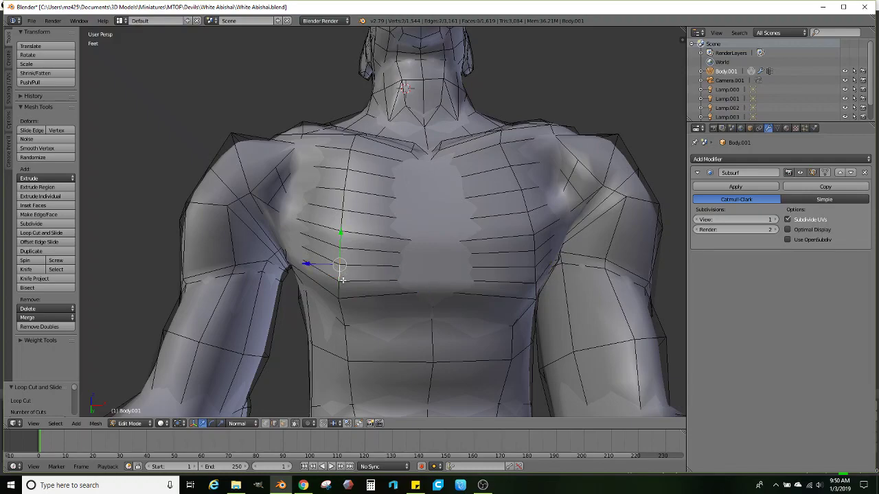
pyautogui.keyDown('shift'); pyautogui.rightClick(528, 259); pyautogui.keyUp('shift')
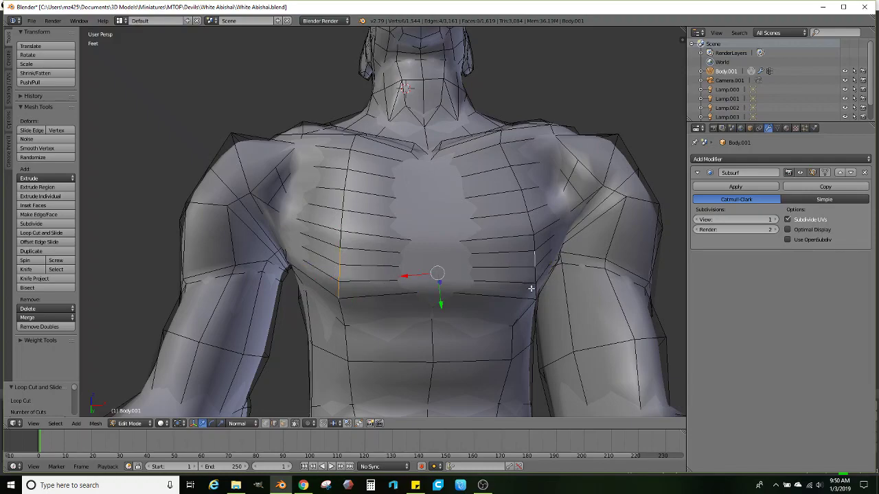
pyautogui.keyDown('ctrl'); pyautogui.rightClick(532, 288); pyautogui.keyUp('ctrl')
pyautogui.moveTo(382, 296); pyautogui.dragTo(430, 302, button='middle')
pyautogui.moveTo(438, 303); pyautogui.dragTo(438, 307)
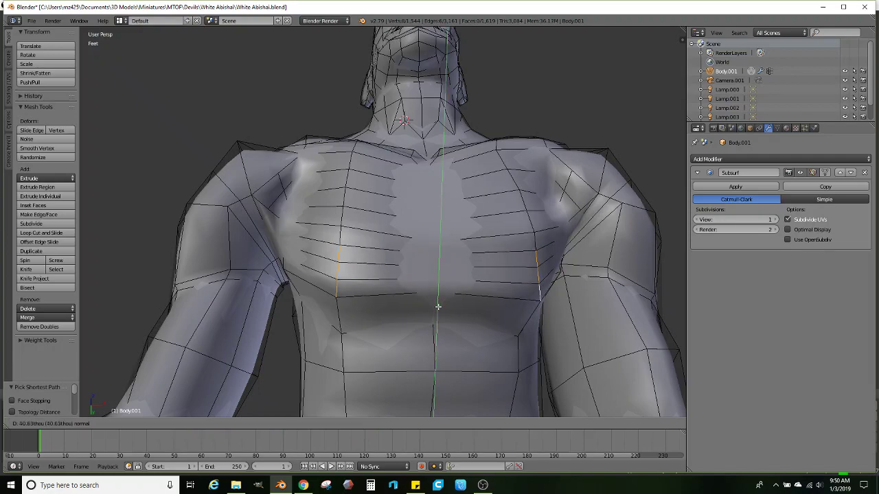
pyautogui.click(437, 312)
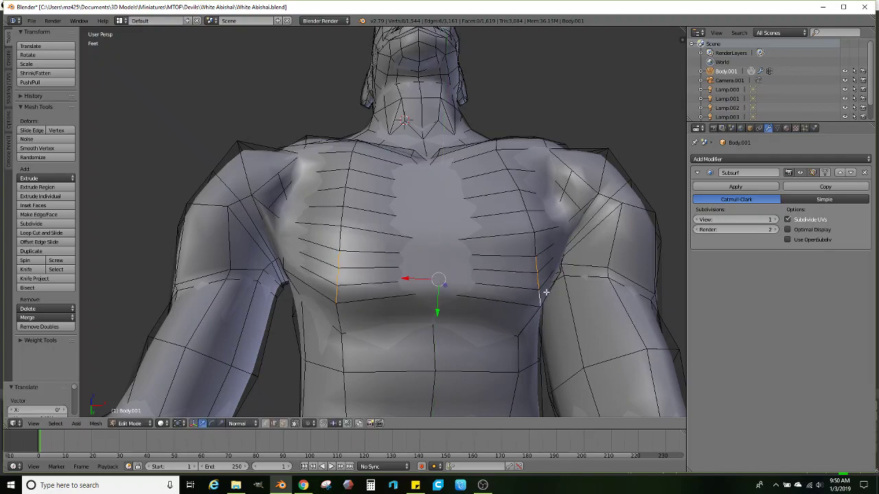
pyautogui.click(221, 422)
pyautogui.moveTo(439, 313); pyautogui.dragTo(441, 320)
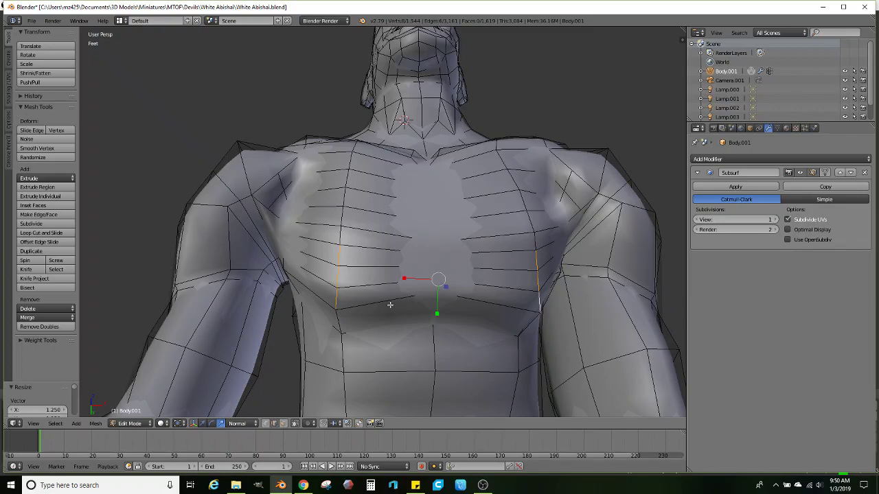
# Select four alternating slanted edges on the right side of the chest and pull them outward to form ribs
pyautogui.rightClick(321, 282)
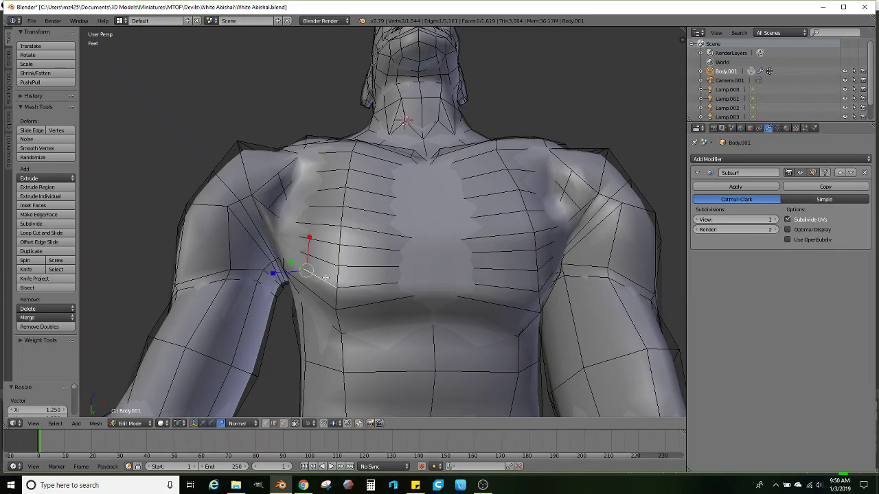
pyautogui.moveTo(322, 283); pyautogui.dragTo(333, 249, button='middle')
pyautogui.keyDown('shift'); pyautogui.rightClick(332, 246); pyautogui.keyUp('shift')
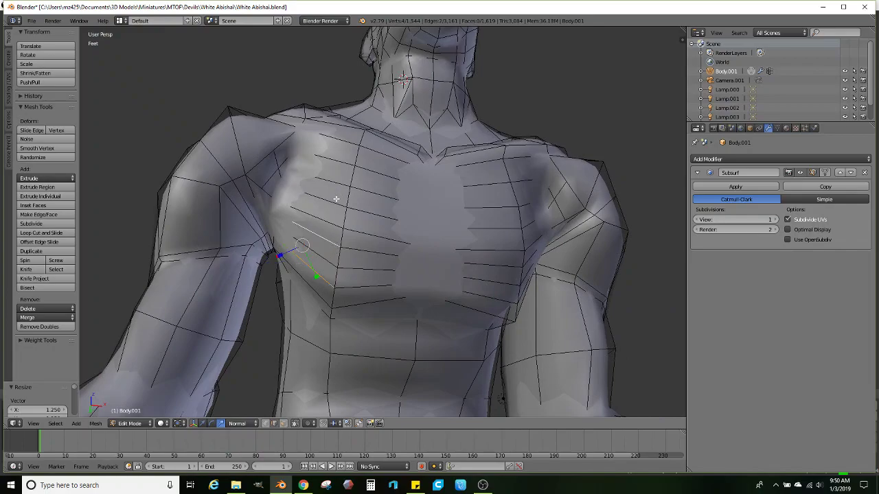
pyautogui.keyDown('shift'); pyautogui.rightClick(336, 200); pyautogui.keyUp('shift')
pyautogui.keyDown('shift'); pyautogui.rightClick(337, 171); pyautogui.keyUp('shift')
pyautogui.moveTo(349, 182); pyautogui.dragTo(357, 334, button='middle')
pyautogui.click(202, 422)
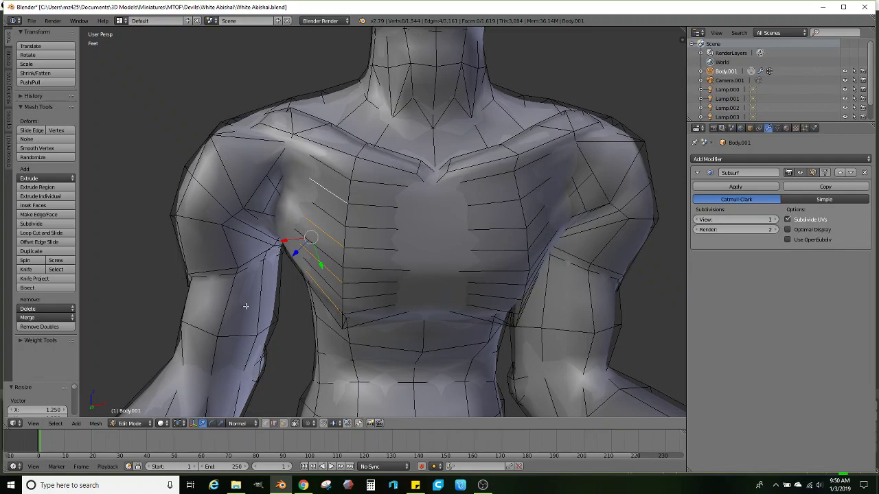
pyautogui.moveTo(297, 243); pyautogui.dragTo(288, 259, button='middle')
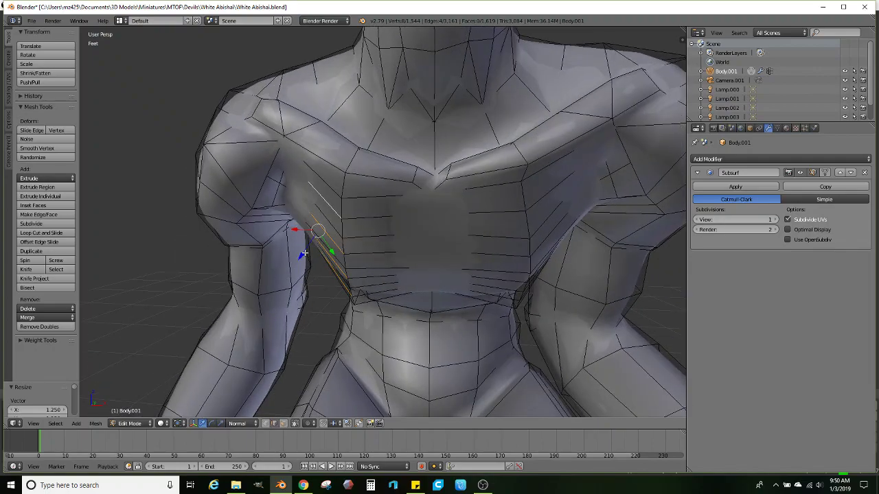
pyautogui.moveTo(302, 254); pyautogui.dragTo(287, 266)
# Select the four matching slanted edges on the left side of the chest, pull them outward, and preview the smoothed ribs
pyautogui.moveTo(291, 265); pyautogui.dragTo(424, 257, button='middle')
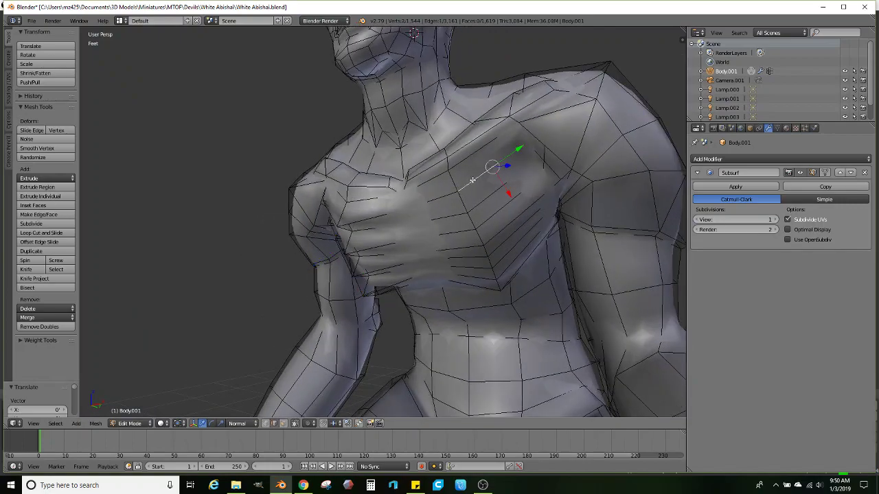
pyautogui.moveTo(472, 180); pyautogui.dragTo(496, 188, button='middle')
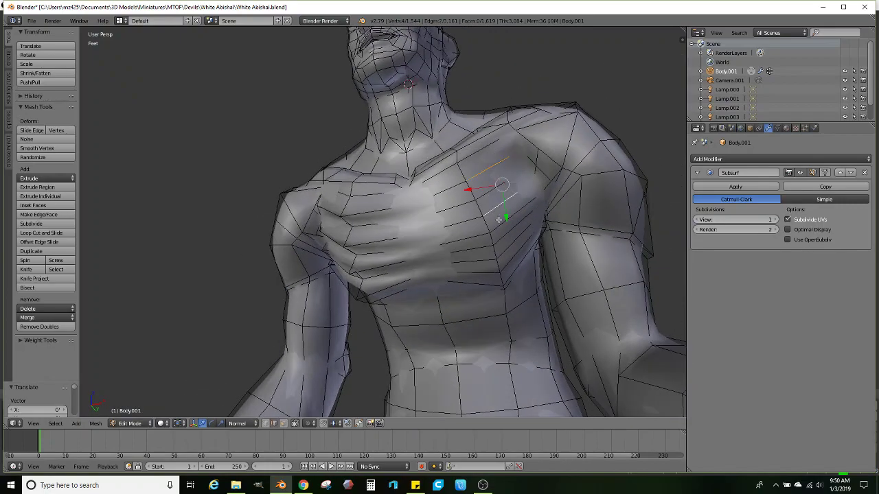
pyautogui.moveTo(507, 247); pyautogui.dragTo(521, 238, button='middle')
pyautogui.moveTo(523, 238); pyautogui.dragTo(533, 246)
pyautogui.press('Tab')
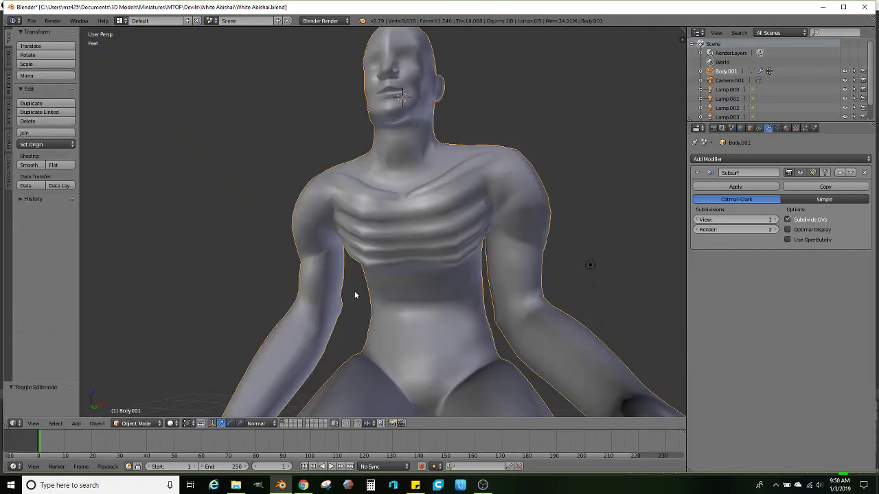
# Add a loop cut just beneath the chest and pull its slanted edge on the right side outward
pyautogui.moveTo(355, 294); pyautogui.dragTo(135, 245, button='middle')
pyautogui.press('Tab')
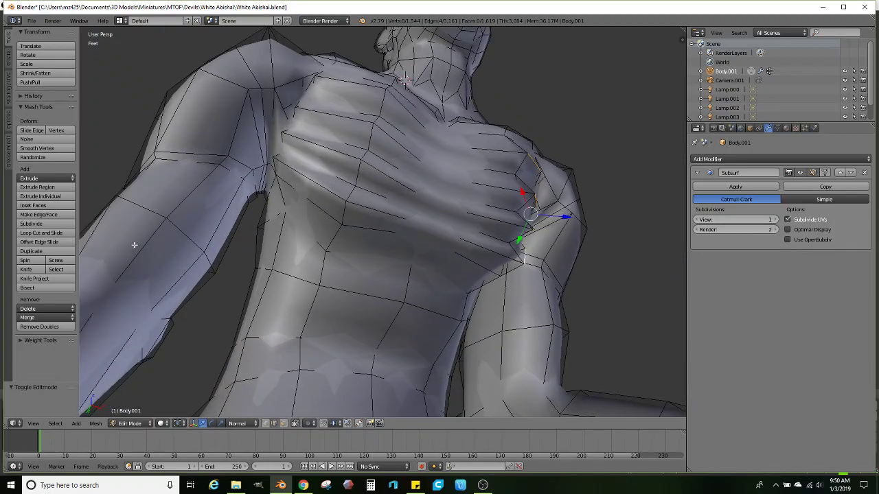
pyautogui.click(66, 234)
pyautogui.click(341, 238)
pyautogui.rightClick(341, 238)
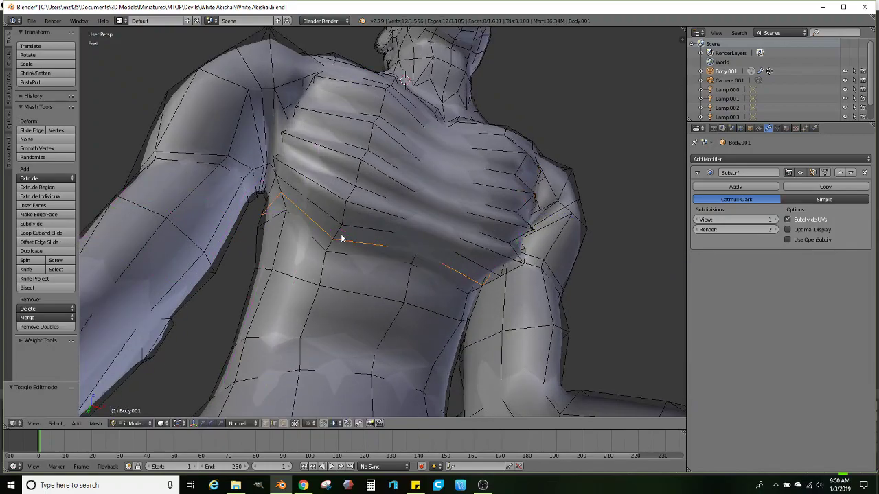
pyautogui.moveTo(310, 221); pyautogui.dragTo(297, 252, button='middle')
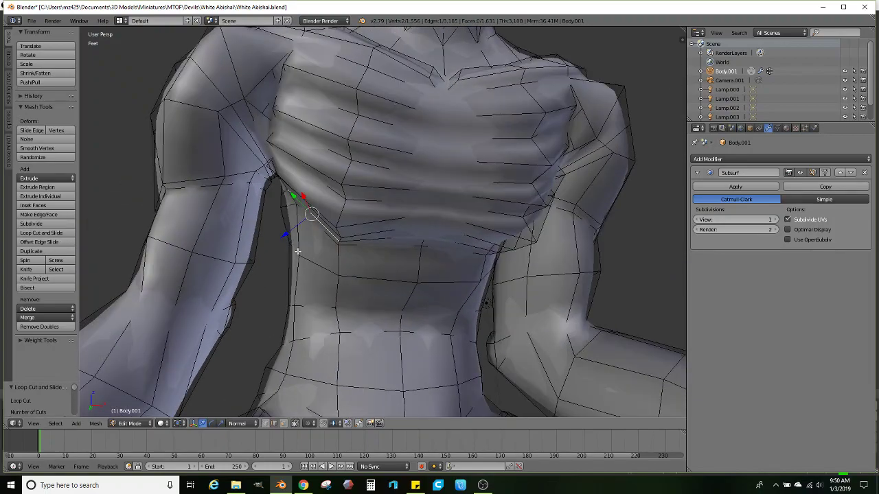
pyautogui.moveTo(286, 233); pyautogui.dragTo(270, 245)
# Select the matching slanted edge beneath the left side of the chest and pull it outward
pyautogui.moveTo(271, 245); pyautogui.dragTo(570, 148, button='middle')
pyautogui.moveTo(511, 227); pyautogui.dragTo(536, 186, button='middle')
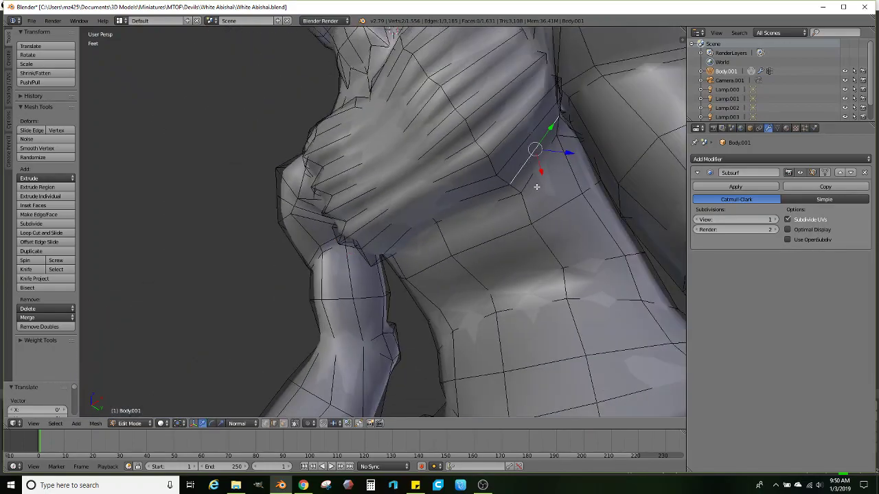
pyautogui.moveTo(567, 152); pyautogui.dragTo(591, 157)
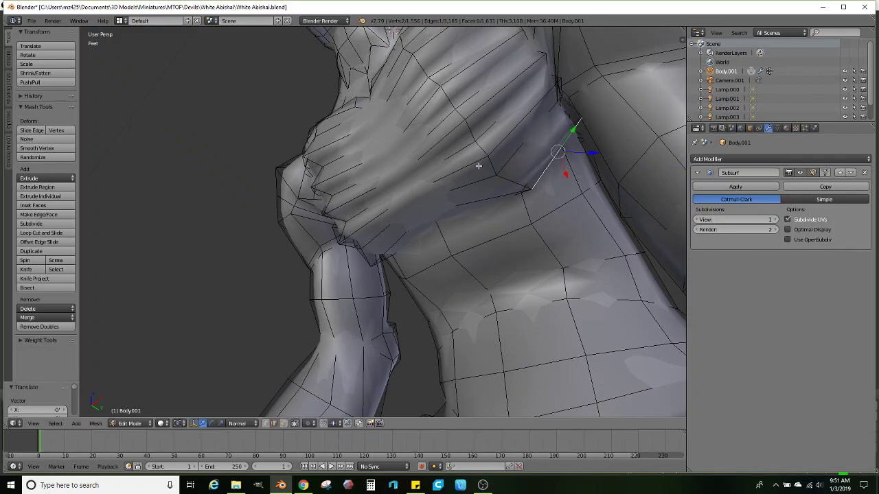
# Examine the smoothed rib ridges on the whole figure from different angles and distances
pyautogui.moveTo(479, 167); pyautogui.dragTo(504, 204, button='middle')
pyautogui.scroll(-3, 408, 245)
pyautogui.press('Tab')
pyautogui.moveTo(408, 245); pyautogui.dragTo(405, 204, button='middle')
pyautogui.scroll(-2, 405, 272)
pyautogui.scroll(-4, 419, 227)
pyautogui.moveTo(382, 293); pyautogui.dragTo(451, 242, button='middle')
pyautogui.scroll(4, 374, 254)
# Select the edge path running down the right side of the chest to below the ribs and pull it downward
pyautogui.press('Tab')
pyautogui.moveTo(402, 221); pyautogui.dragTo(366, 249, button='middle')
pyautogui.scroll(1, 367, 250)
pyautogui.moveTo(382, 219); pyautogui.dragTo(604, 158, button='middle')
pyautogui.keyDown('ctrl'); pyautogui.rightClick(338, 279); pyautogui.keyUp('ctrl')
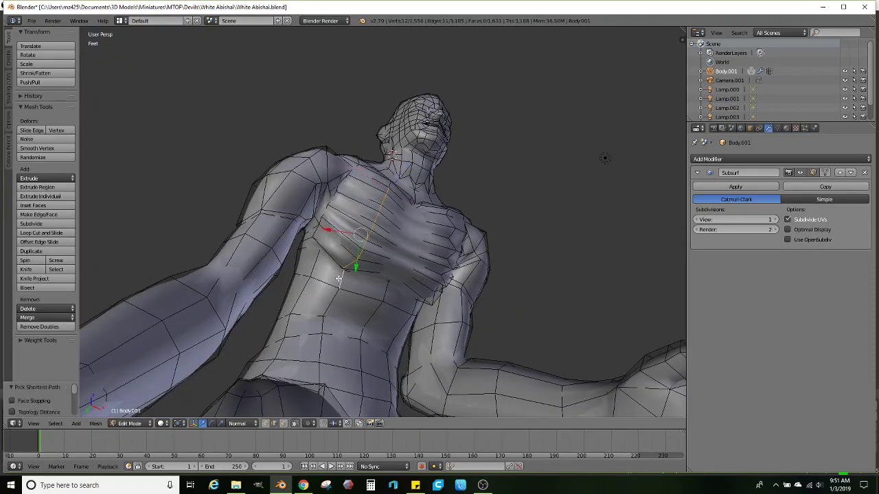
pyautogui.moveTo(381, 279); pyautogui.dragTo(405, 199, button='middle')
pyautogui.moveTo(374, 291)
pyautogui.mouseDown(button='middle')
pyautogui.moveTo(370, 299)
pyautogui.moveTo(377, 273)
pyautogui.moveTo(378, 292)
pyautogui.moveTo(365, 292)
pyautogui.mouseUp(button='middle')
pyautogui.moveTo(365, 292); pyautogui.dragTo(359, 314)
pyautogui.moveTo(359, 314); pyautogui.dragTo(325, 265, button='middle')
# Preview the smoothed body and select the four faces at the groin between the thighs in the edit mesh
pyautogui.scroll(-2, 377, 326)
pyautogui.press('Tab')
pyautogui.scroll(-3, 337, 293)
pyautogui.scroll(4, 339, 276)
pyautogui.press('Tab')
pyautogui.scroll(3, 325, 265)
pyautogui.keyDown('shift'); pyautogui.moveTo(327, 319); pyautogui.dragTo(320, 210, button='middle'); pyautogui.keyUp('shift')
pyautogui.scroll(3, 357, 292)
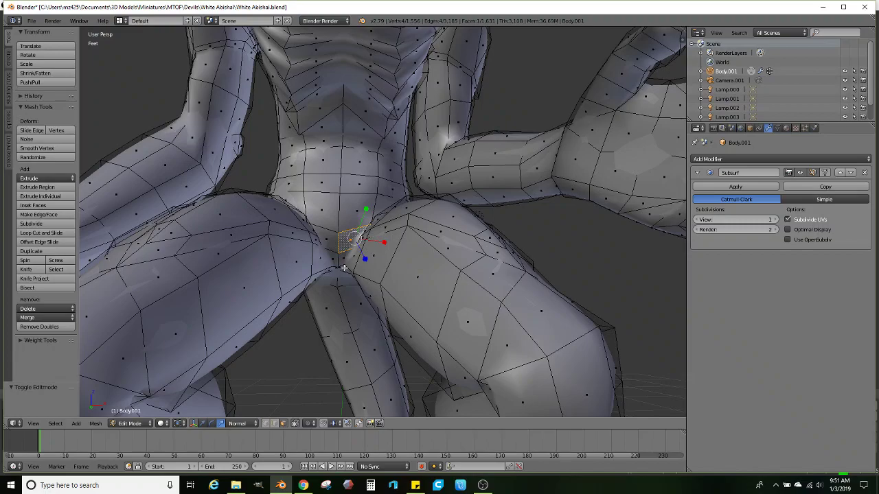
pyautogui.keyDown('ctrl'); pyautogui.click(339, 261); pyautogui.keyUp('ctrl')
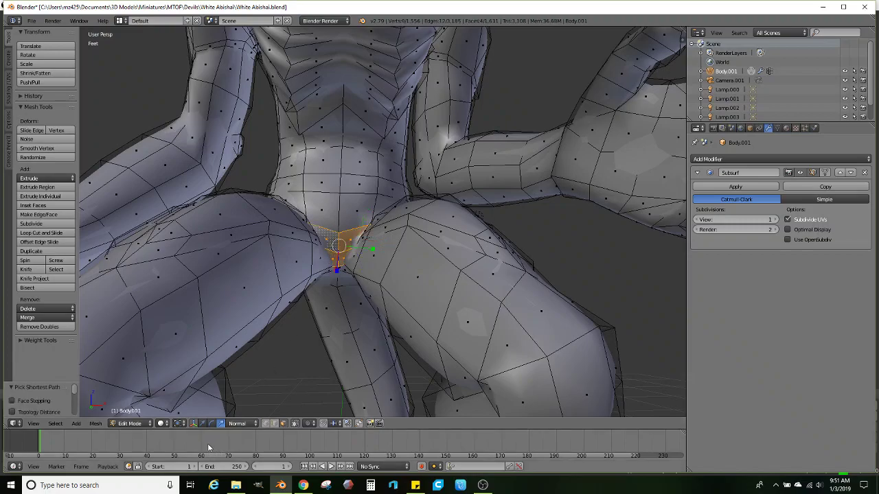
# Set the transform orientation to Global and scale the selected groin faces vertically
pyautogui.moveTo(334, 269); pyautogui.dragTo(232, 412, button='middle')
pyautogui.click(236, 423)
pyautogui.click(244, 405)
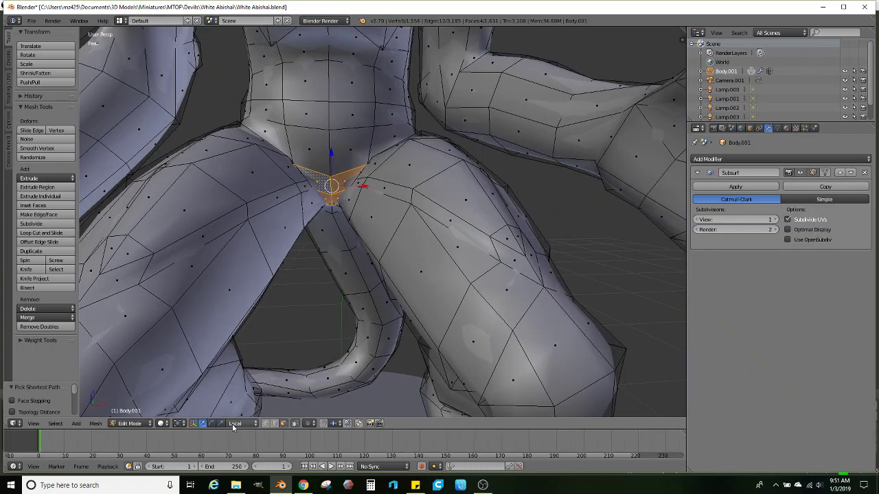
pyautogui.click(233, 424)
pyautogui.click(241, 413)
pyautogui.moveTo(315, 330); pyautogui.dragTo(323, 264, button='middle')
pyautogui.click(241, 423)
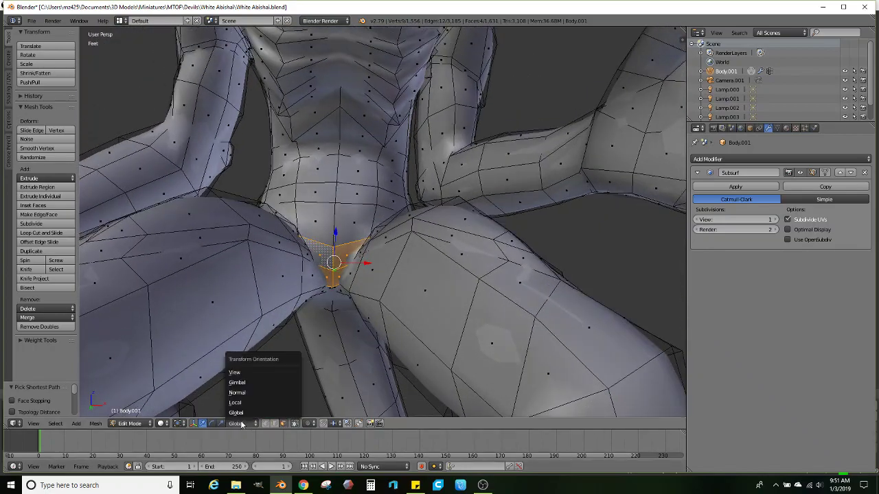
pyautogui.click(242, 424)
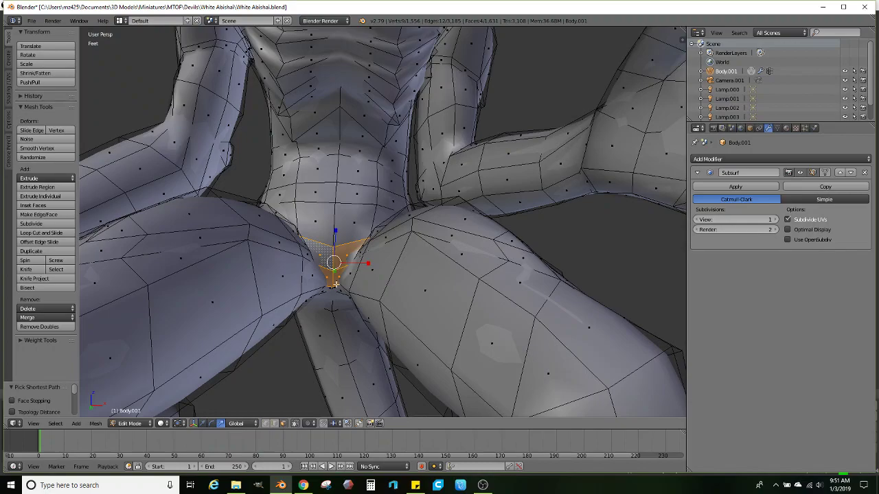
pyautogui.moveTo(334, 229); pyautogui.dragTo(343, 222)
pyautogui.moveTo(343, 221); pyautogui.dragTo(356, 206, button='middle')
# Extend the selection to the faces around the groin and tail base, enlarge them by about 1.36, and preview the smoothed body
pyautogui.keyDown('ctrl'); pyautogui.click(313, 237); pyautogui.keyUp('ctrl')
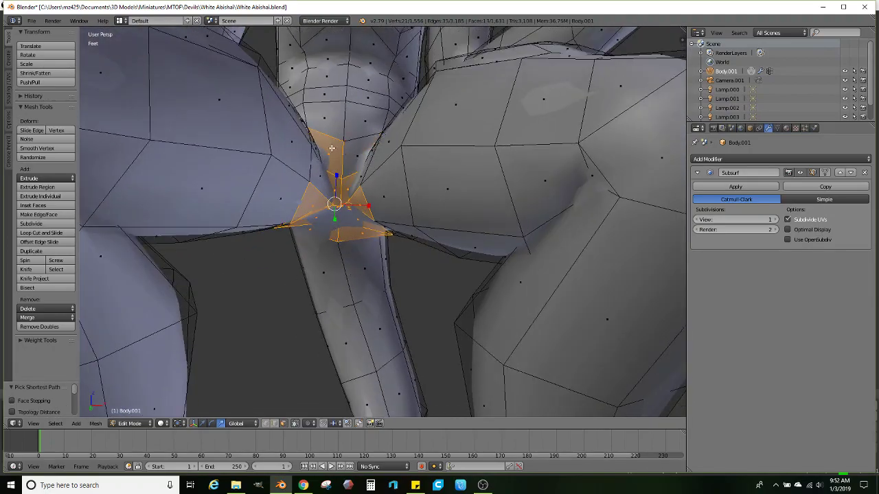
pyautogui.keyDown('shift'); pyautogui.click(352, 154); pyautogui.keyUp('shift')
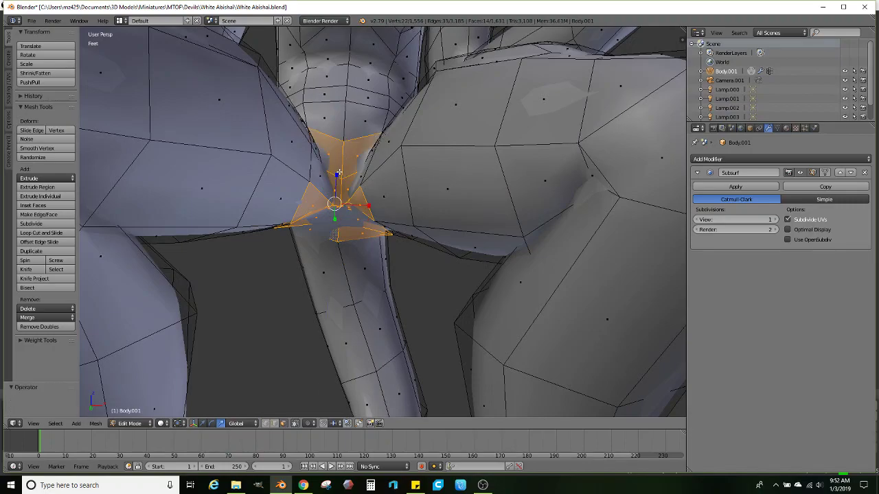
pyautogui.press('s')
pyautogui.press('z')
pyautogui.click(343, 162)
pyautogui.scroll(-2, 343, 163)
pyautogui.moveTo(345, 167); pyautogui.dragTo(360, 250, button='middle')
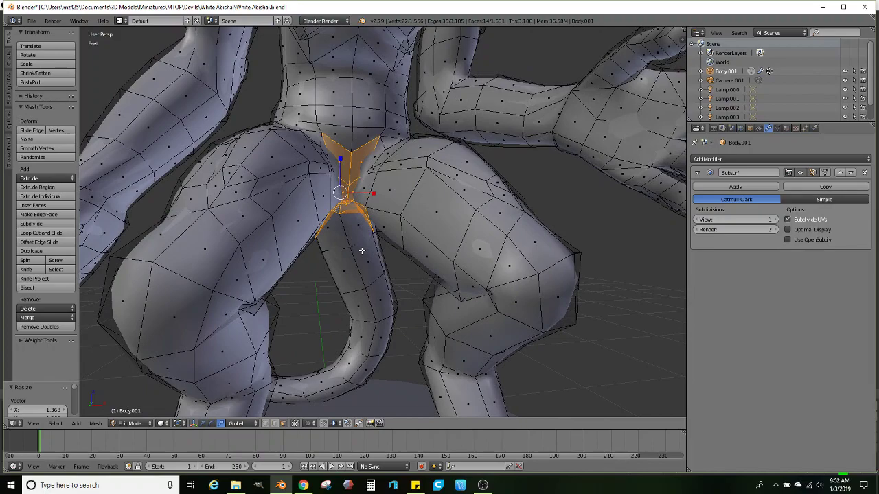
pyautogui.scroll(-4, 362, 251)
pyautogui.press('Tab')
pyautogui.moveTo(349, 190); pyautogui.dragTo(386, 317, button='middle')
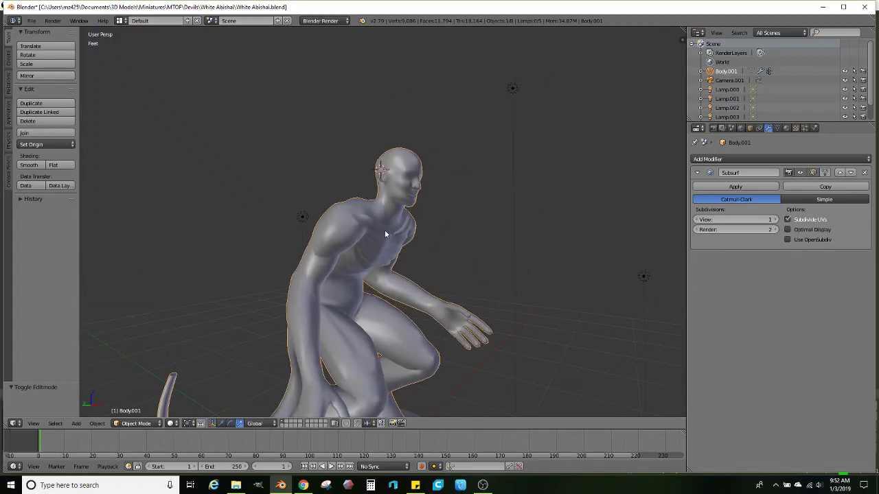
# Lasso-select all faces of the head in wireframe display, including the underside of the chin
pyautogui.moveTo(384, 230); pyautogui.dragTo(382, 275, button='middle')
pyautogui.scroll(3, 418, 230)
pyautogui.press('Tab')
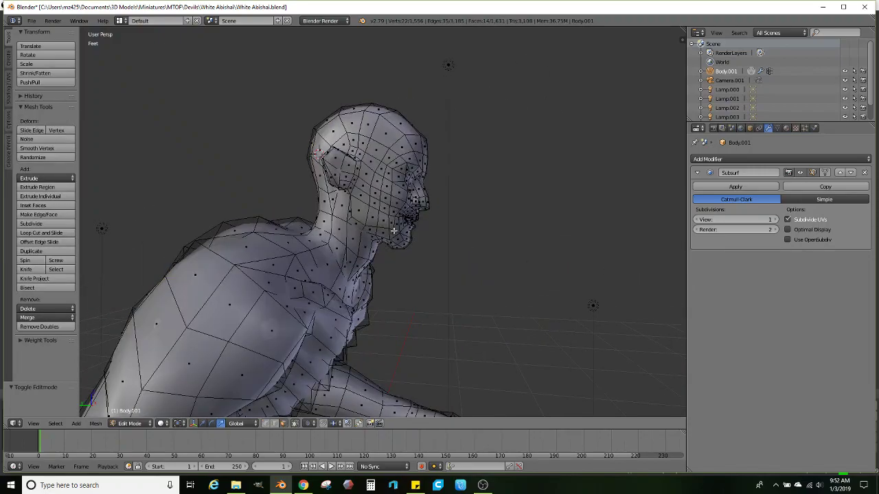
pyautogui.rightClick(401, 224)
pyautogui.press('z')
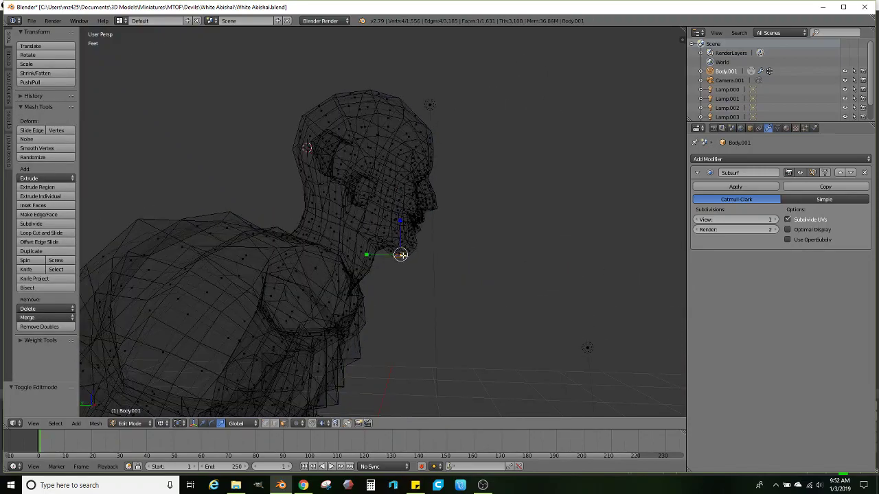
pyautogui.moveTo(317, 211)
pyautogui.keyDown('ctrl'); pyautogui.mouseDown()
pyautogui.moveTo(293, 133)
pyautogui.moveTo(505, 126)
pyautogui.moveTo(506, 257)
pyautogui.mouseUp(); pyautogui.keyUp('ctrl')
pyautogui.moveTo(506, 257); pyautogui.dragTo(467, 275, button='middle')
pyautogui.press('z')
pyautogui.scroll(1, 471, 270)
pyautogui.press('z')
pyautogui.keyDown('ctrl'); pyautogui.moveTo(442, 295); pyautogui.dragTo(415, 296); pyautogui.keyUp('ctrl')
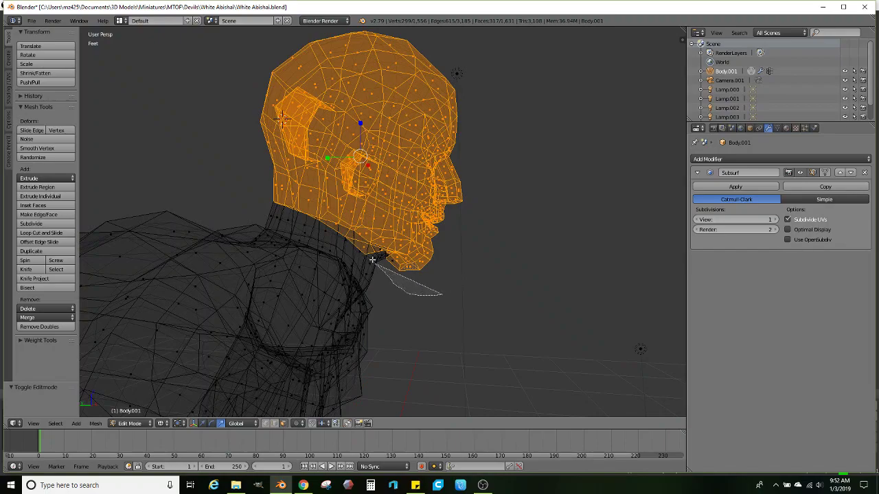
# Grow the head selection down the neck and scale it up by about 1.03
pyautogui.moveTo(420, 254); pyautogui.dragTo(443, 266, button='middle')
pyautogui.press('z')
pyautogui.press('ctrl+KP_Add')
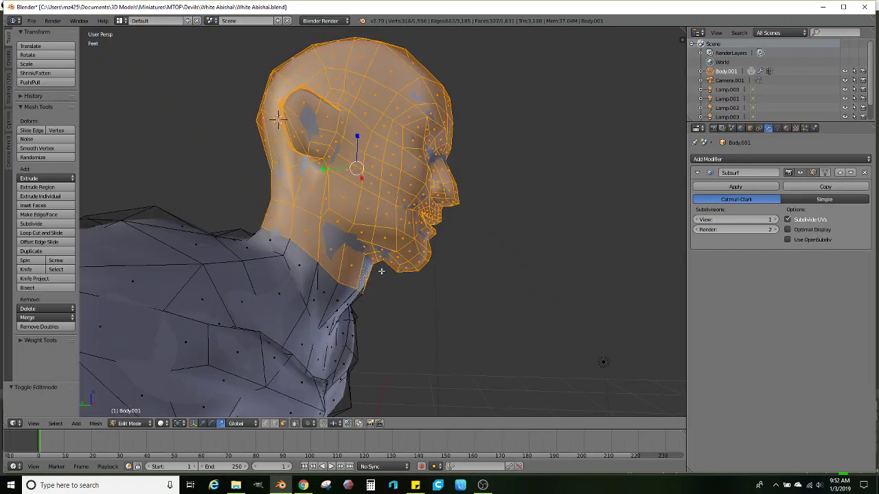
pyautogui.press('s')
pyautogui.click(487, 288)
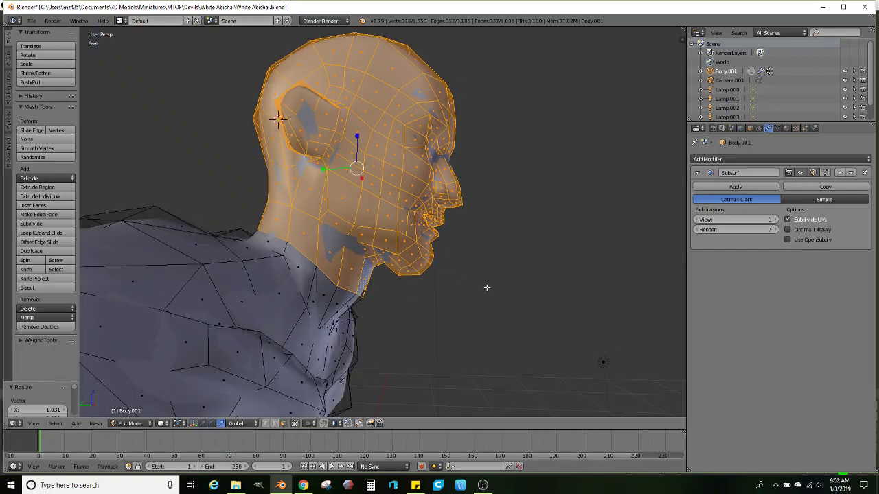
# Shrink the selection back to the head and delete its faces, leaving an open neck
pyautogui.press('ctrl+KP_Subtract')
pyautogui.press('x')
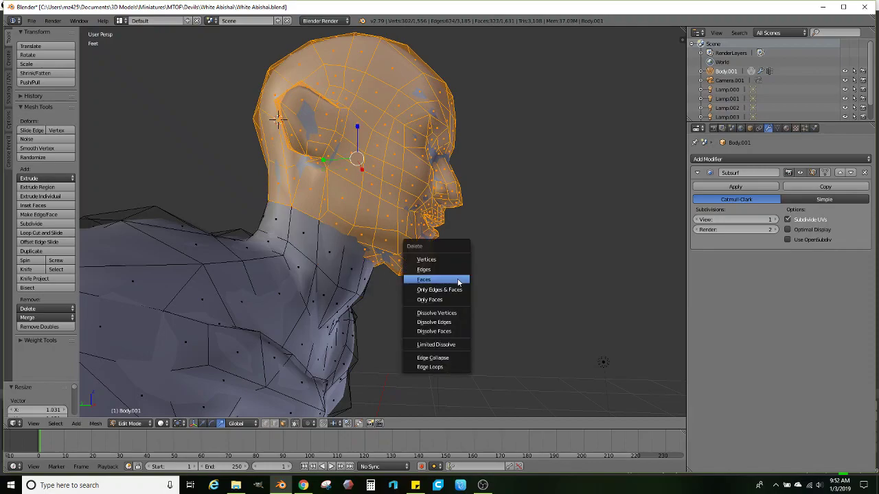
pyautogui.click(454, 278)
pyautogui.moveTo(571, 322); pyautogui.dragTo(317, 373, button='middle')
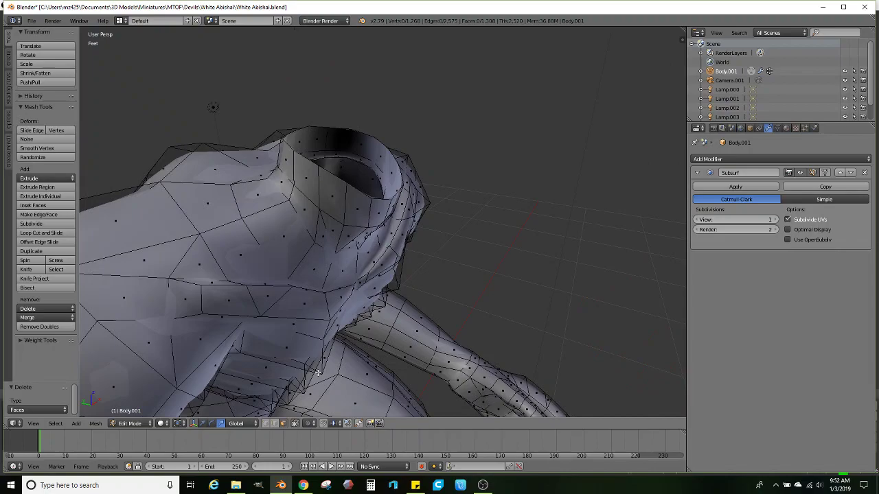
# Select the edge loop around the open neck rim and move it forward and upward
pyautogui.click(277, 424)
pyautogui.moveTo(277, 424); pyautogui.dragTo(399, 266, button='middle')
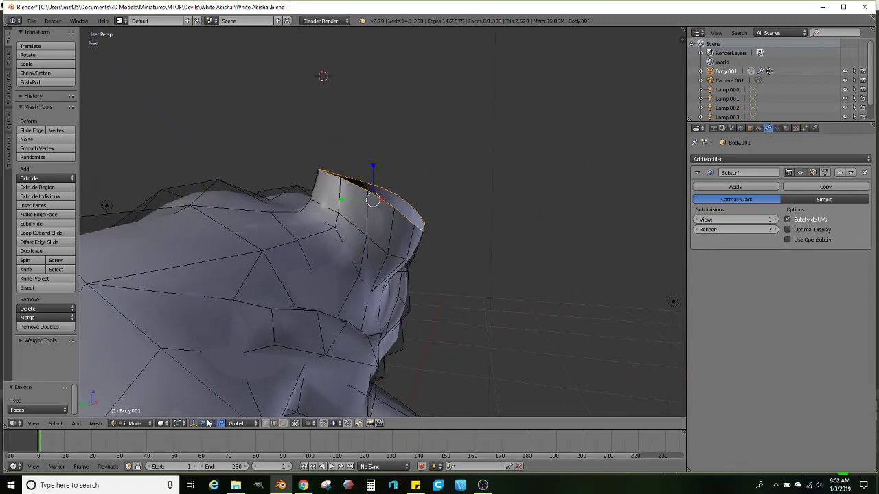
pyautogui.moveTo(223, 381); pyautogui.dragTo(342, 231, button='middle')
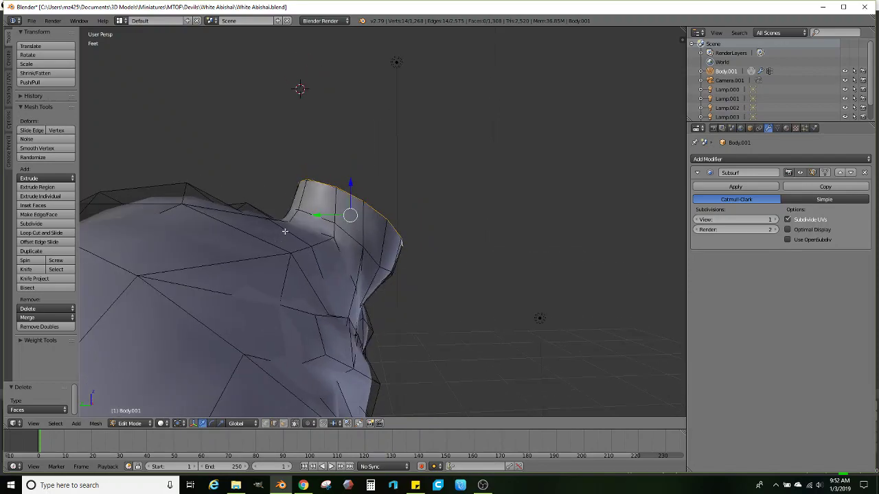
pyautogui.moveTo(320, 214); pyautogui.dragTo(404, 227)
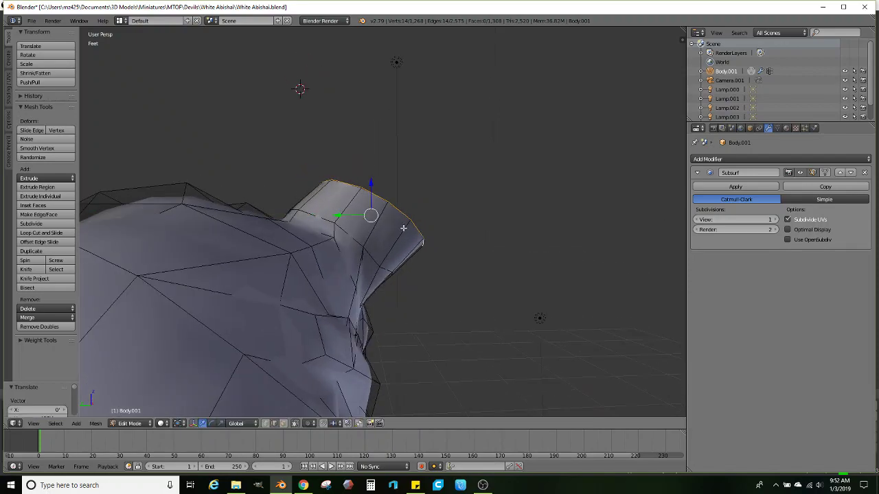
pyautogui.moveTo(372, 184); pyautogui.dragTo(375, 173)
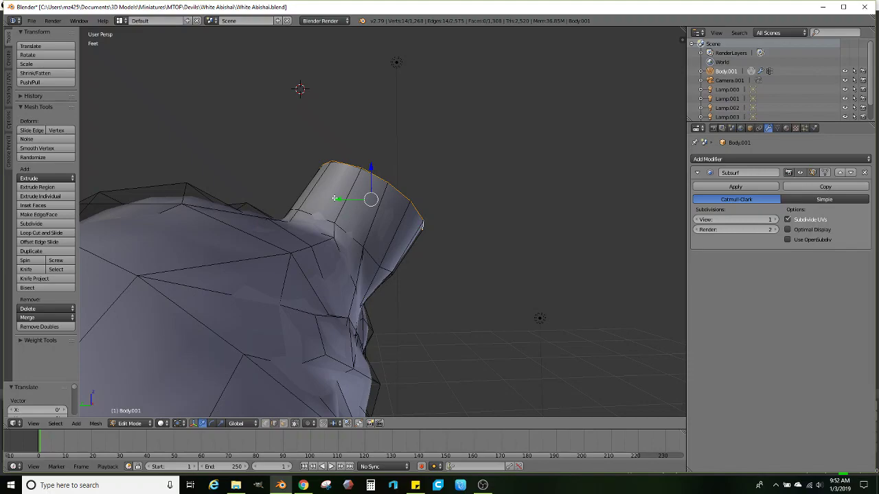
pyautogui.moveTo(398, 216); pyautogui.dragTo(455, 229, button='middle')
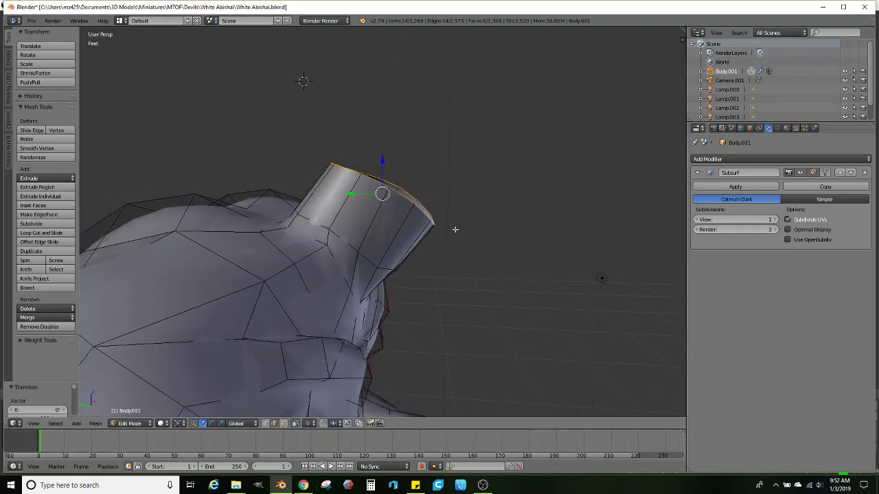
# Enlarge the neck's open rim and the edge loop at the neck base by about 1.13 each
pyautogui.press('s')
pyautogui.click(467, 229)
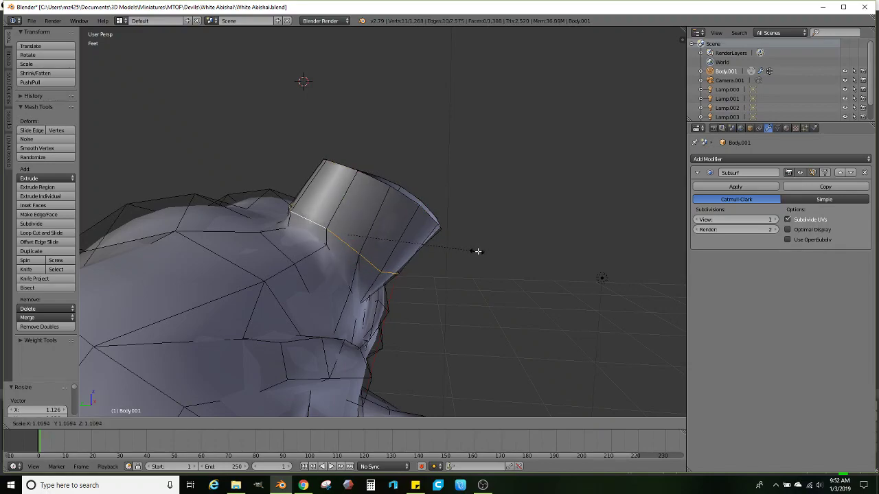
pyautogui.moveTo(449, 257); pyautogui.dragTo(331, 281, button='middle')
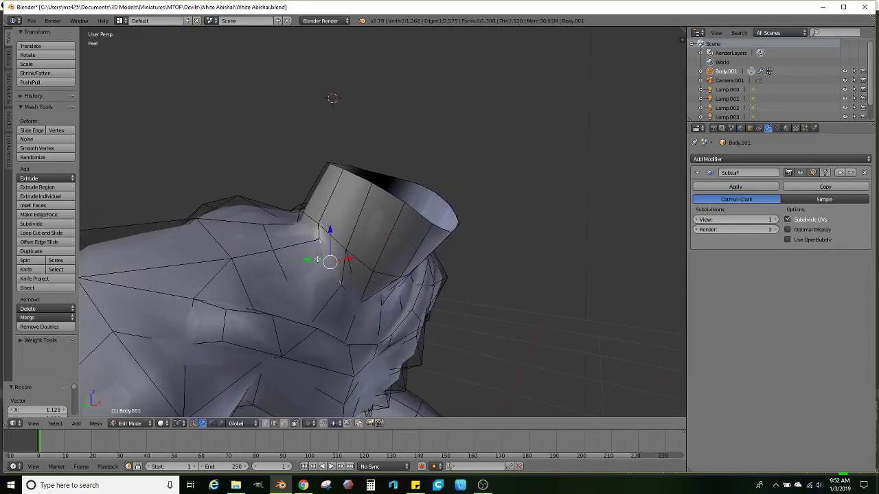
# Move the edges where the neck meets the shoulders sideways along the X axis
pyautogui.moveTo(311, 237); pyautogui.dragTo(428, 300, button='middle')
pyautogui.press('g')
pyautogui.press('x')
pyautogui.click(342, 261)
pyautogui.press('g')
pyautogui.press('x')
pyautogui.click(443, 272)
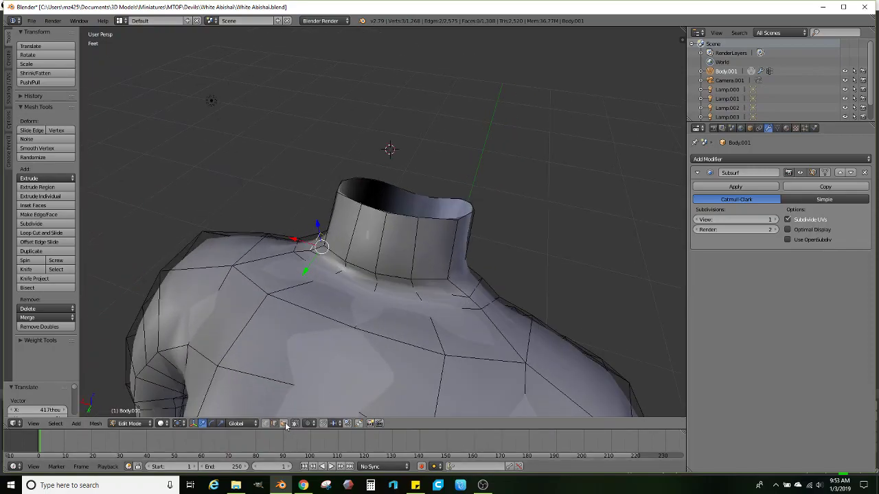
# Select the small faces behind the neck base and shift them along the Y axis and upward
pyautogui.moveTo(350, 281); pyautogui.dragTo(529, 334, button='middle')
pyautogui.moveTo(336, 297); pyautogui.dragTo(304, 291)
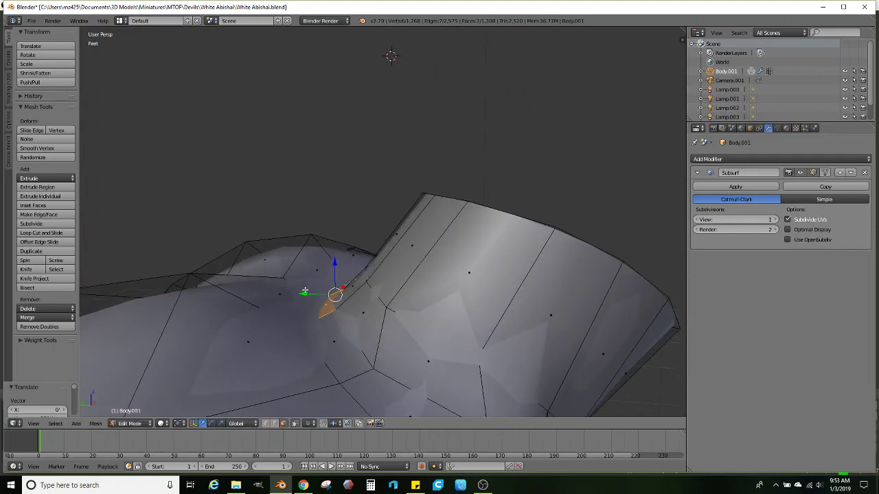
pyautogui.moveTo(333, 261); pyautogui.dragTo(334, 247)
pyautogui.moveTo(334, 247); pyautogui.dragTo(384, 359, button='middle')
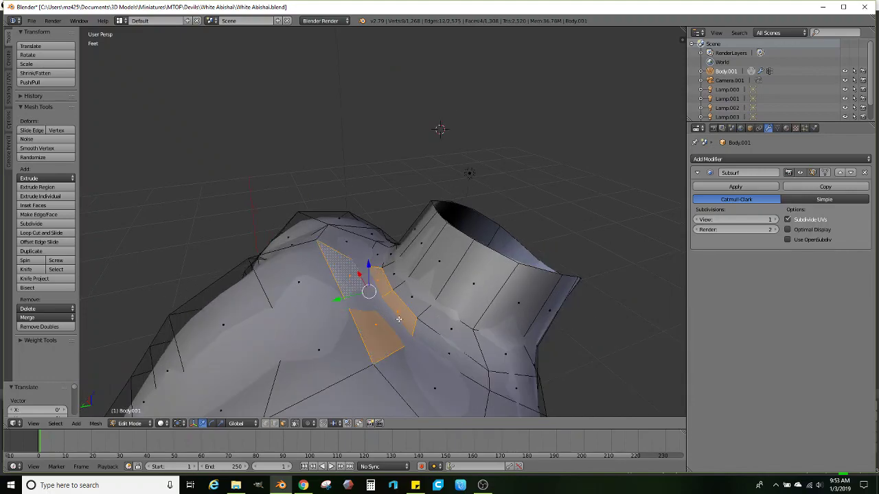
pyautogui.moveTo(399, 319); pyautogui.dragTo(369, 289, button='middle')
pyautogui.moveTo(313, 275); pyautogui.dragTo(356, 377)
pyautogui.hotkey('ctrl', 'z')
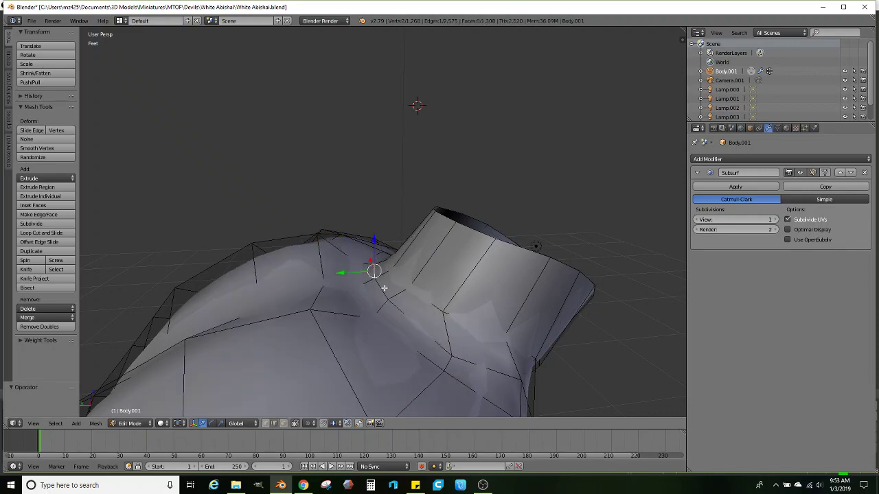
# Move the edges at the back of the neck base forward along the Y axis and slightly upward
pyautogui.moveTo(360, 282); pyautogui.dragTo(366, 280)
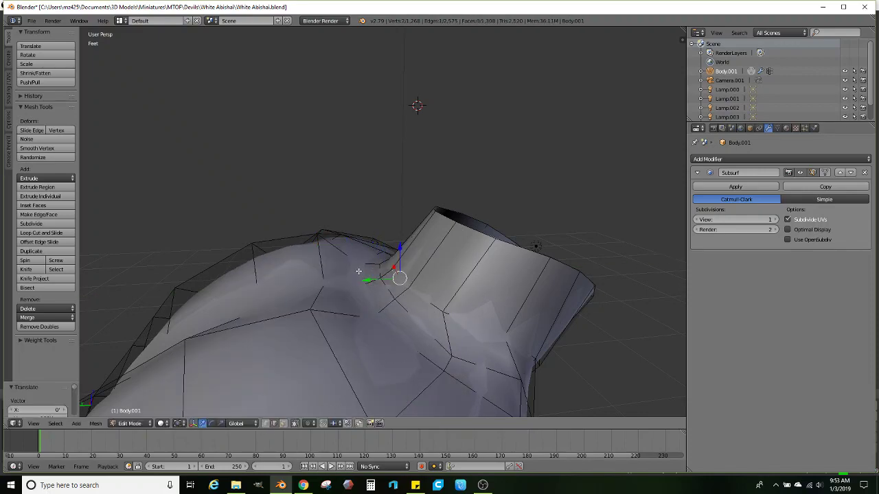
pyautogui.moveTo(358, 271); pyautogui.dragTo(396, 274, button='middle')
pyautogui.keyDown('ctrl'); pyautogui.rightClick(417, 255); pyautogui.keyUp('ctrl')
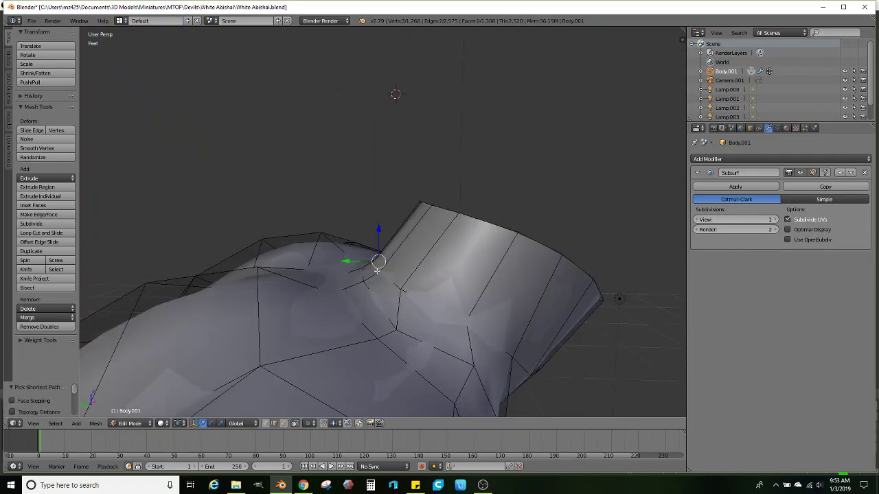
pyautogui.moveTo(352, 263); pyautogui.dragTo(385, 277)
pyautogui.moveTo(382, 235); pyautogui.dragTo(381, 224)
# Examine the smoothed headless figure from the front, side and back
pyautogui.scroll(-7, 358, 276)
pyautogui.moveTo(369, 306); pyautogui.dragTo(413, 292, button='middle')
pyautogui.press('Tab')
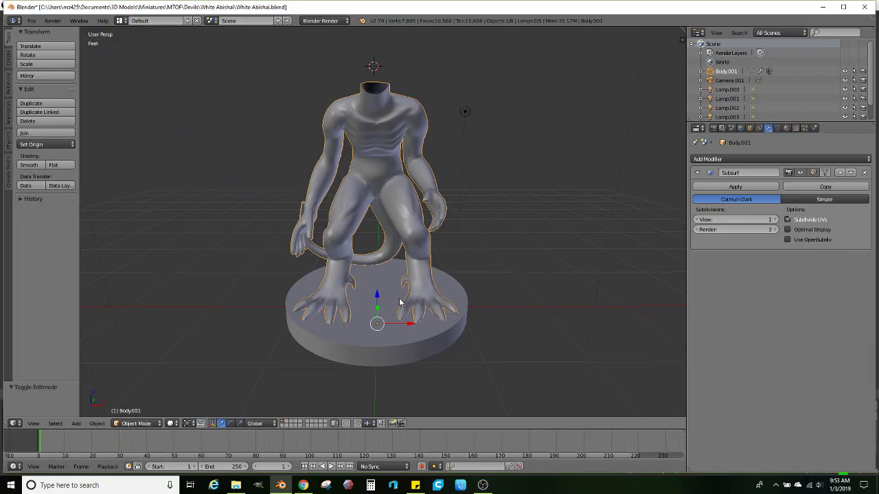
pyautogui.moveTo(358, 282); pyautogui.dragTo(404, 319, button='middle')
pyautogui.scroll(3, 404, 319)
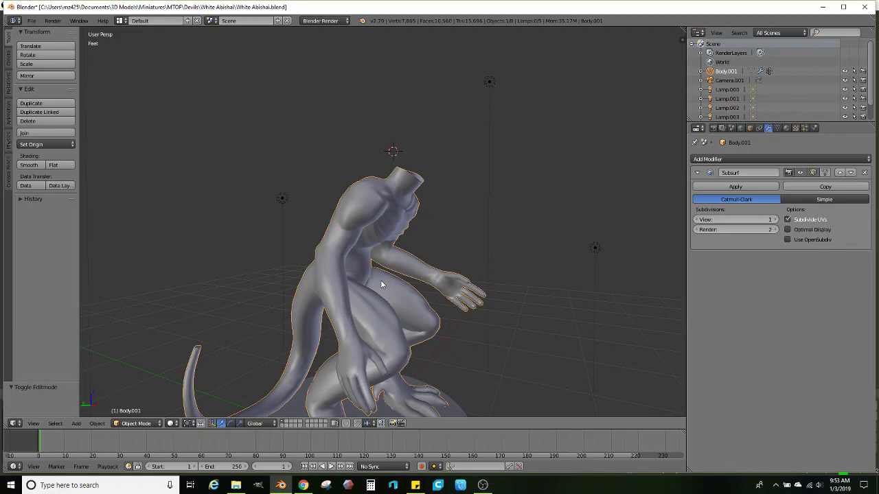
pyautogui.moveTo(358, 275); pyautogui.dragTo(466, 292, button='middle')
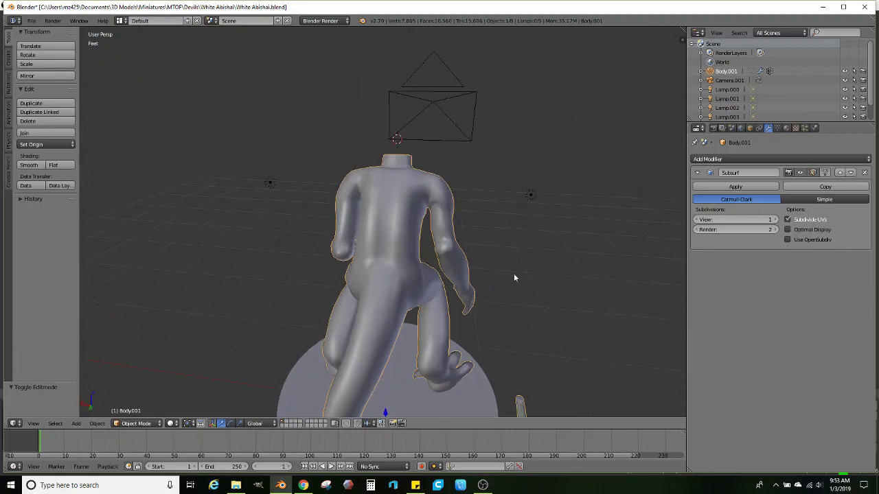
pyautogui.moveTo(515, 278); pyautogui.dragTo(459, 260, button='middle')
pyautogui.moveTo(365, 258); pyautogui.dragTo(392, 279, button='middle')
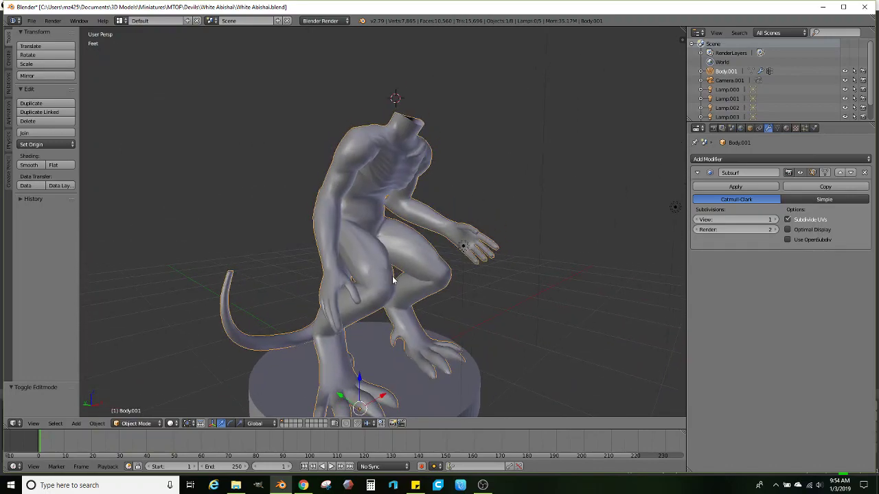
# Save the White Abishai file and open Succubus 2.blend from the Miniatures\S\Succubus folder
pyautogui.click(33, 21)
pyautogui.click(38, 90)
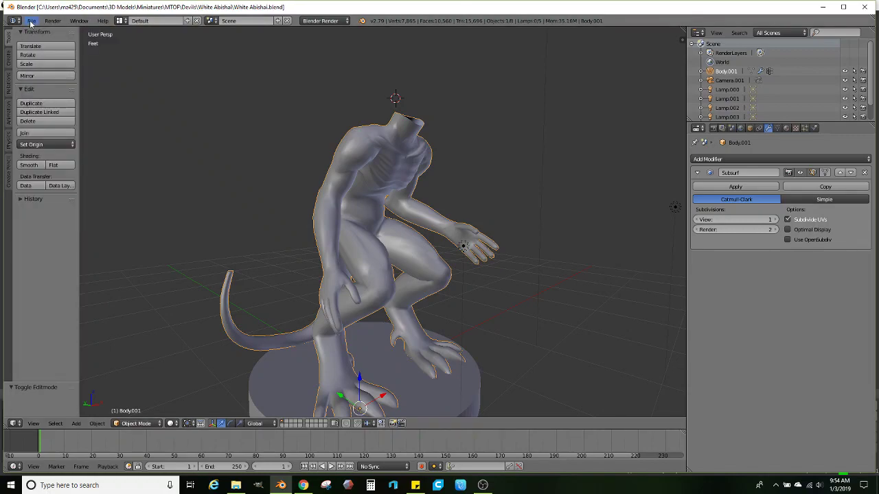
pyautogui.click(32, 21)
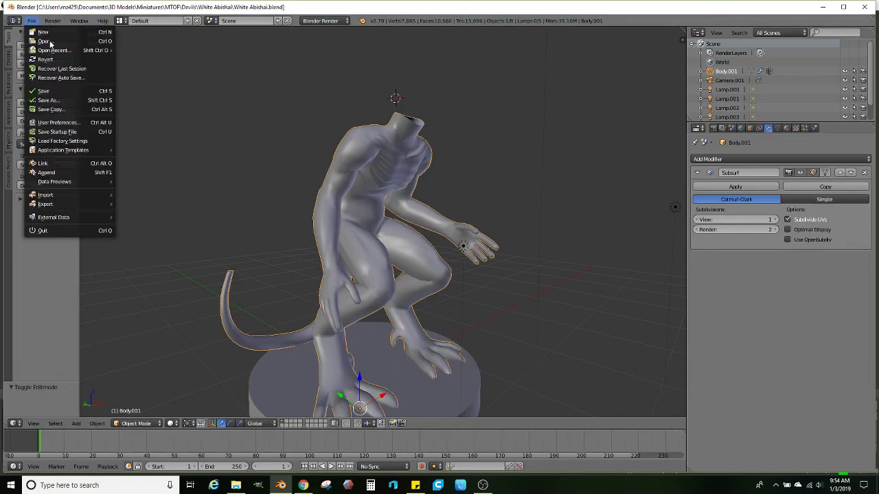
pyautogui.click(48, 41)
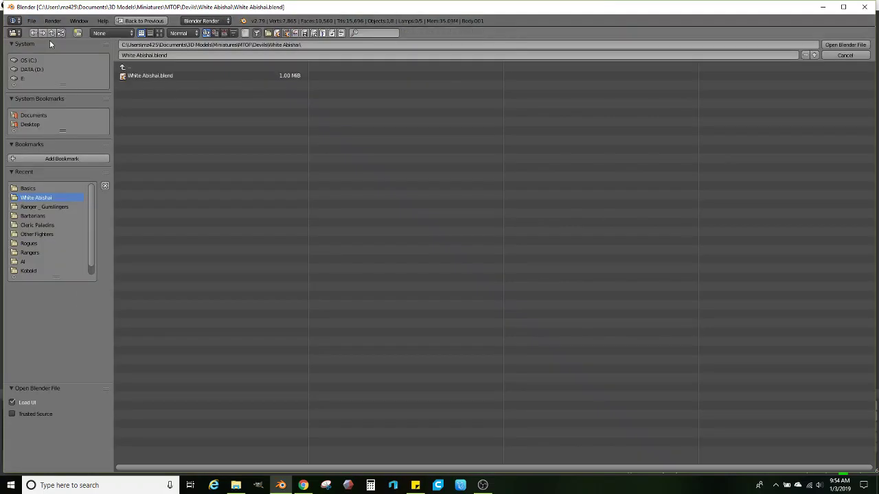
pyautogui.click(124, 66)
pyautogui.click(123, 66)
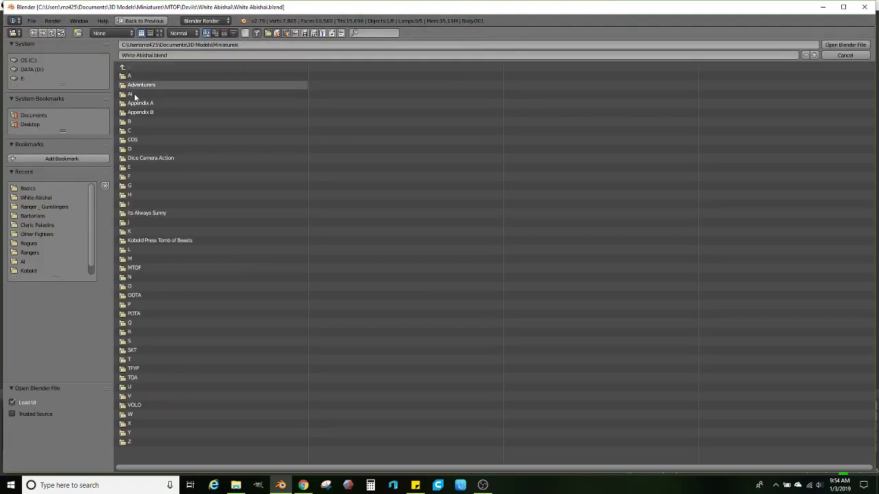
pyautogui.click(136, 341)
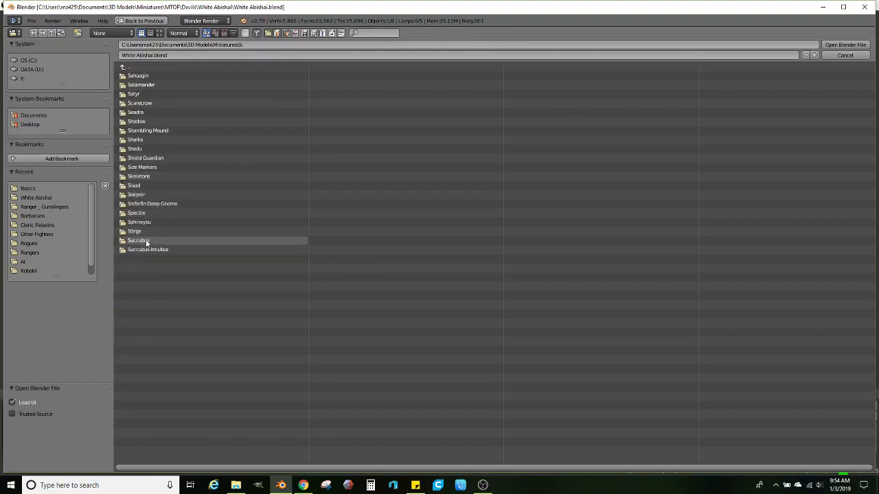
pyautogui.click(141, 240)
pyautogui.doubleClick(138, 93)
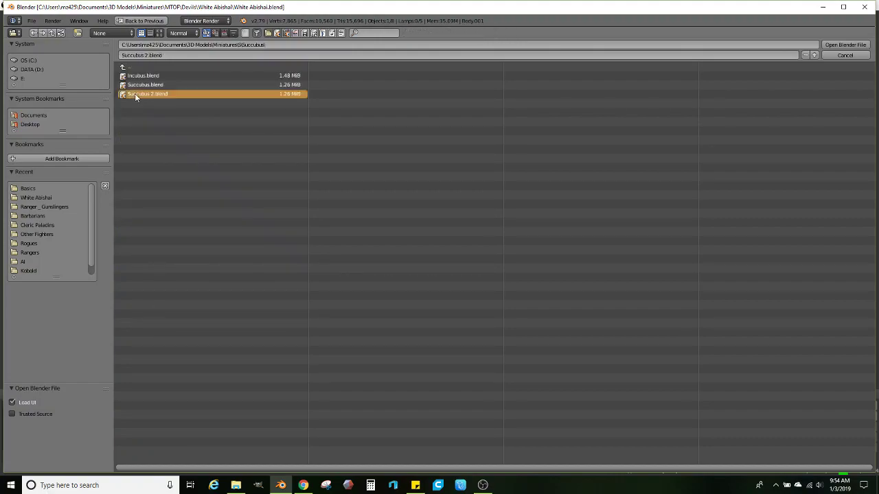
# Select the succubus's wings and examine the winged figure from the front and sides
pyautogui.moveTo(306, 163); pyautogui.dragTo(233, 174, button='middle')
pyautogui.scroll(1, 343, 168)
pyautogui.rightClick(411, 160)
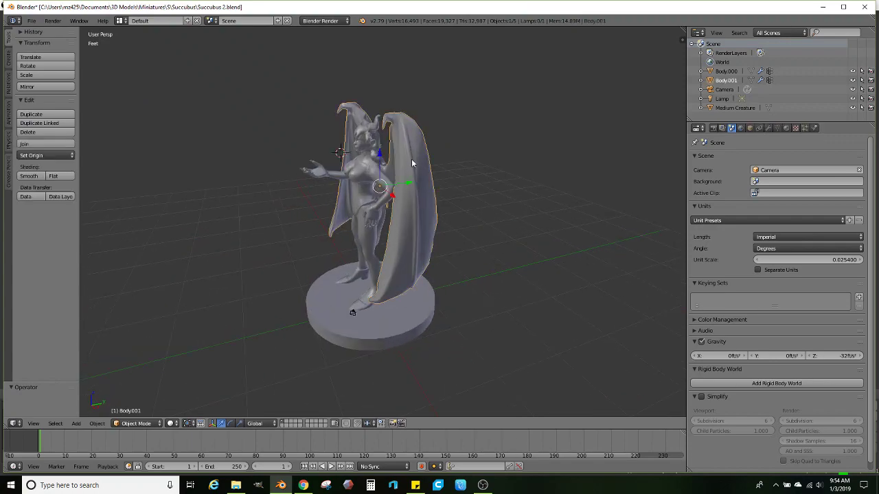
pyautogui.moveTo(318, 173); pyautogui.dragTo(418, 157, button='middle')
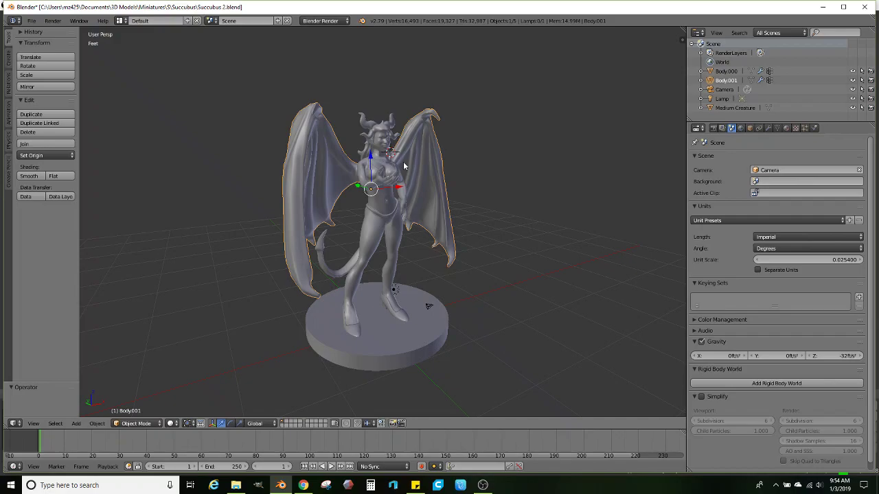
pyautogui.scroll(2, 332, 209)
pyautogui.keyDown('shift'); pyautogui.moveTo(327, 204); pyautogui.dragTo(335, 235, button='middle'); pyautogui.keyUp('shift')
pyautogui.moveTo(336, 236); pyautogui.dragTo(426, 221, button='middle')
pyautogui.moveTo(380, 238); pyautogui.dragTo(300, 235, button='middle')
pyautogui.scroll(1, 292, 256)
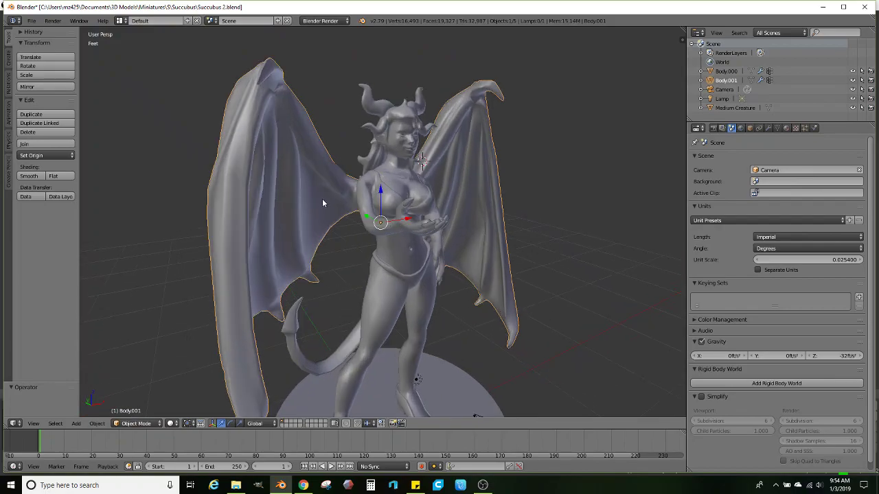
# Examine the wing mesh in Edit Mode from behind and from the side, including where the wings meet the back
pyautogui.moveTo(322, 199); pyautogui.dragTo(290, 214, button='middle')
pyautogui.press('Tab')
pyautogui.keyDown('shift'); pyautogui.moveTo(297, 244); pyautogui.dragTo(534, 253, button='middle'); pyautogui.keyUp('shift')
pyautogui.scroll(1, 341, 226)
pyautogui.scroll(2, 378, 340)
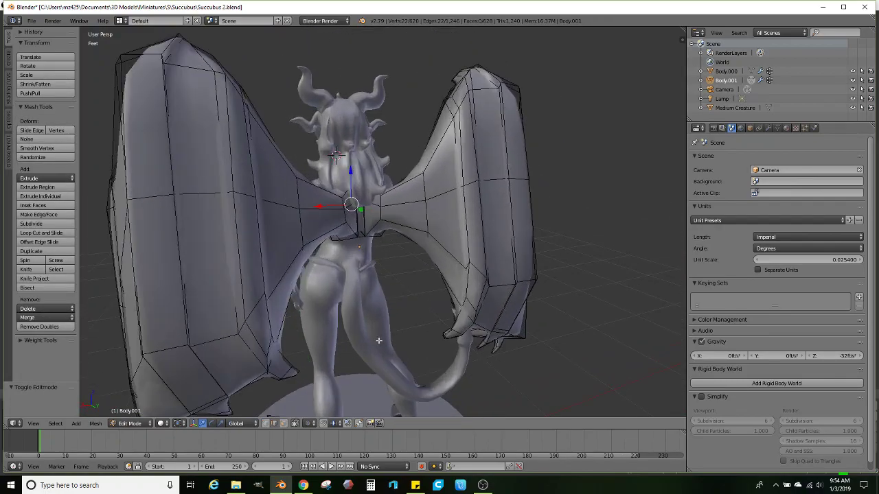
pyautogui.scroll(2, 378, 340)
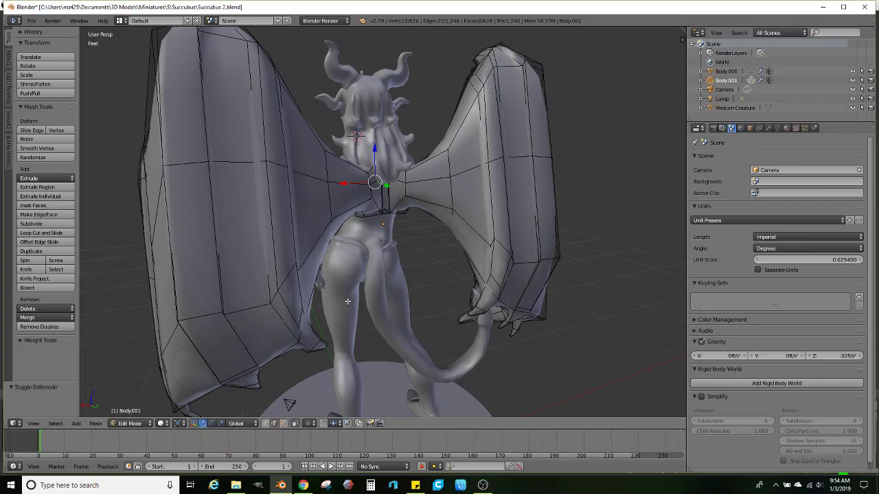
pyautogui.scroll(2, 315, 331)
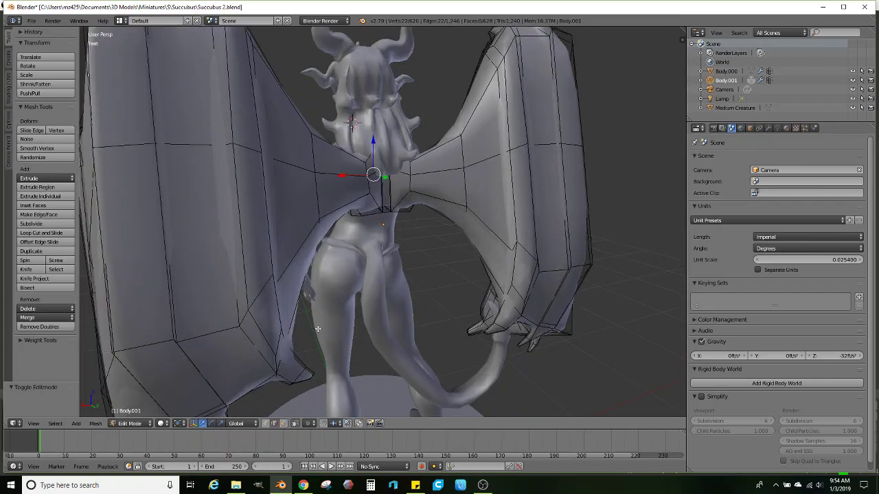
pyautogui.scroll(1, 318, 329)
pyautogui.moveTo(405, 265); pyautogui.dragTo(250, 265, button='middle')
pyautogui.moveTo(317, 247); pyautogui.dragTo(320, 277, button='middle')
pyautogui.scroll(-2, 353, 226)
pyautogui.moveTo(352, 225); pyautogui.dragTo(333, 265, button='middle')
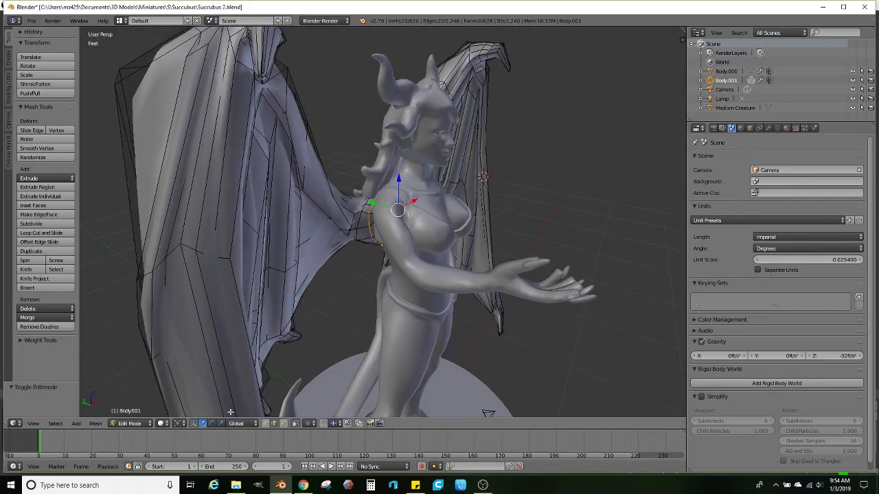
# Copy the wings object from Succubus 2.blend into the White Abishai.blend scene
pyautogui.press('Tab')
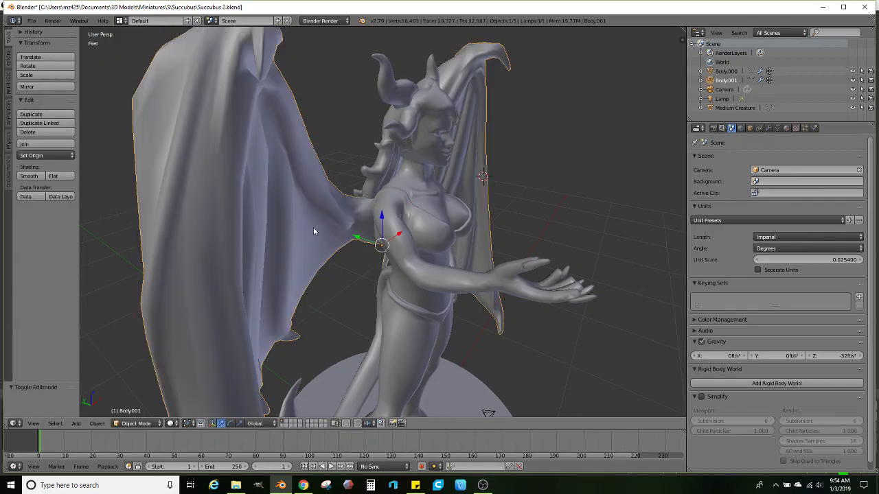
pyautogui.hotkey('ctrl', 'c')
pyautogui.click(32, 20)
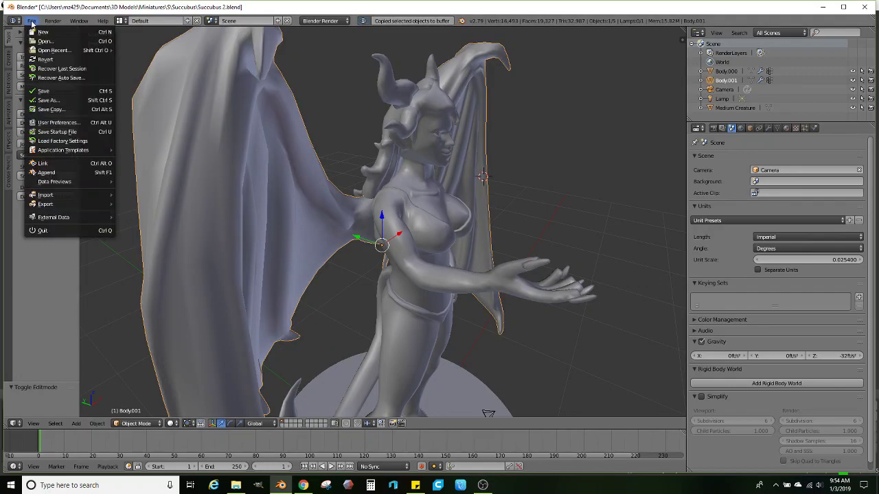
pyautogui.moveTo(54, 51)
pyautogui.click(172, 59)
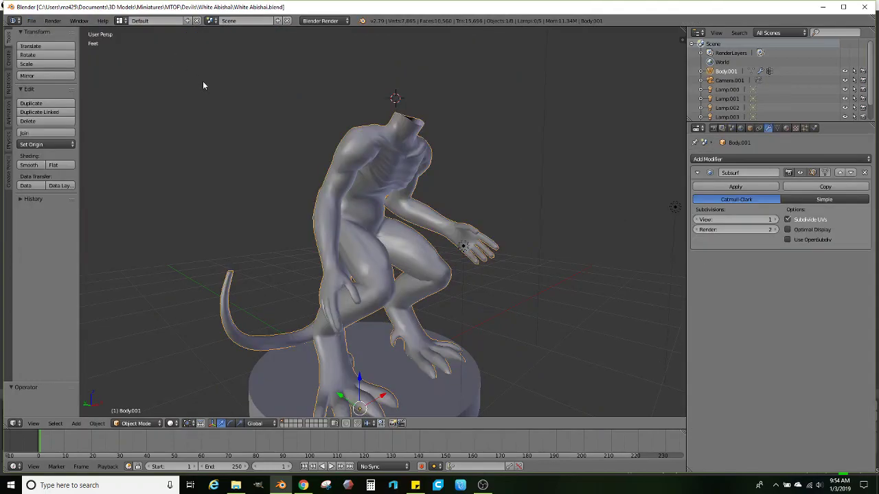
pyautogui.moveTo(202, 85); pyautogui.dragTo(345, 171, button='middle')
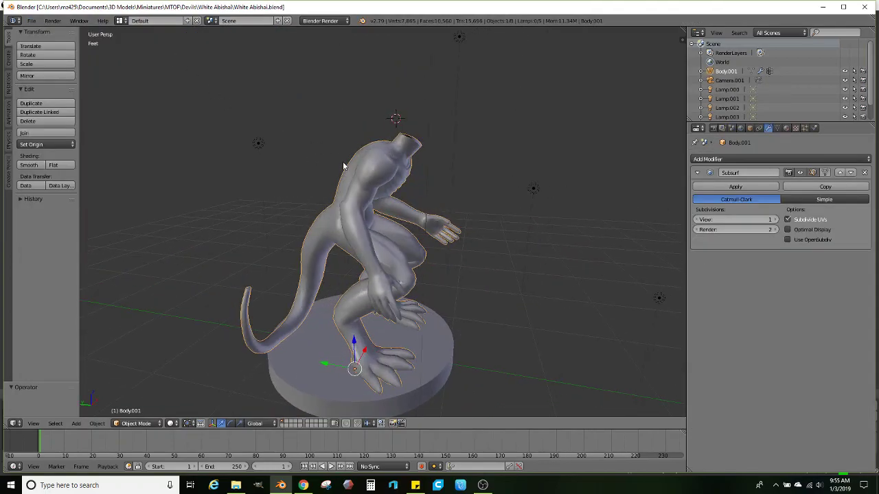
pyautogui.hotkey('ctrl', 'v')
# Open the pasted wings in Edit Mode with face selection and nothing selected
pyautogui.moveTo(326, 134); pyautogui.dragTo(324, 221, button='middle')
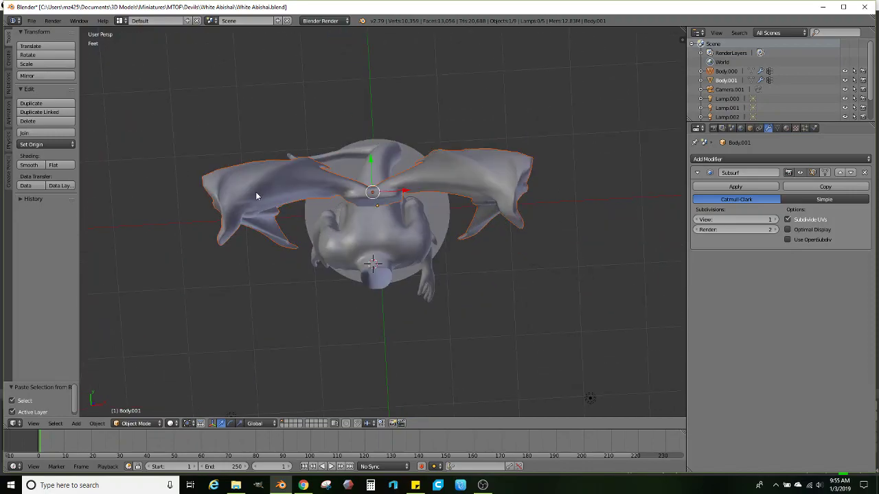
pyautogui.moveTo(320, 155); pyautogui.dragTo(395, 220, button='middle')
pyautogui.rightClick(395, 180)
pyautogui.scroll(1, 398, 200)
pyautogui.press('Tab')
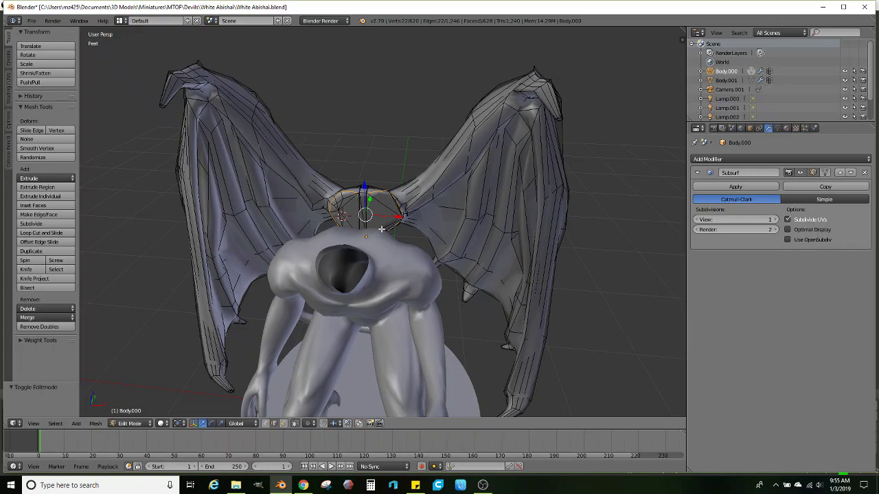
pyautogui.scroll(3, 346, 185)
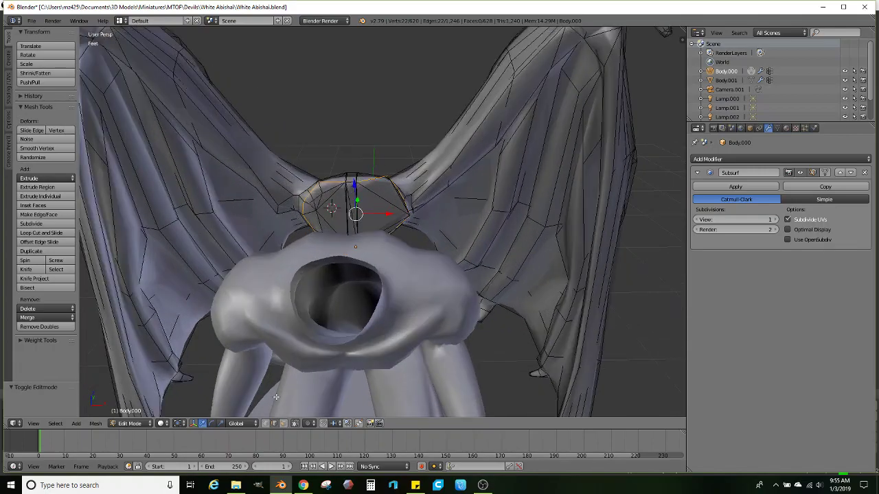
pyautogui.click(283, 423)
pyautogui.moveTo(313, 275); pyautogui.dragTo(375, 340, button='middle')
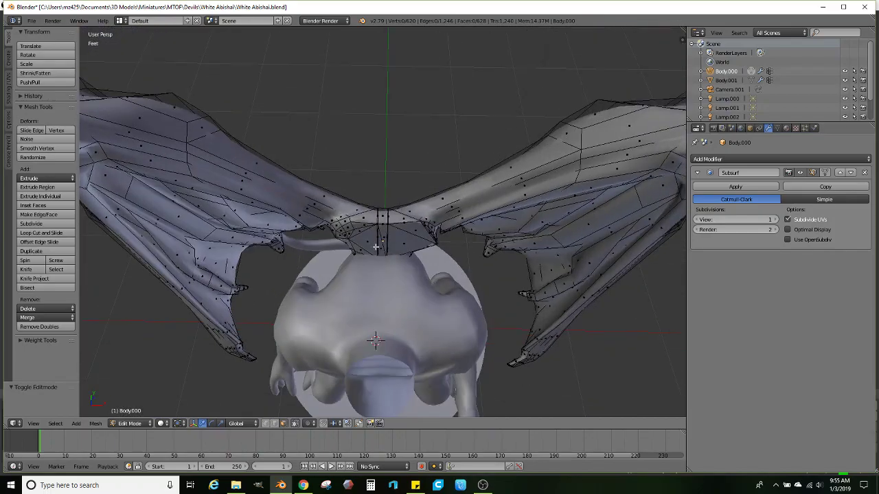
# Delete the faces of the wing on the positive X side together with the central connecting piece, keeping the opposite wing
pyautogui.moveTo(375, 233)
pyautogui.mouseDown(button='middle')
pyautogui.moveTo(374, 260)
pyautogui.moveTo(401, 226)
pyautogui.mouseUp(button='middle')
pyautogui.scroll(-2, 404, 226)
pyautogui.press('z')
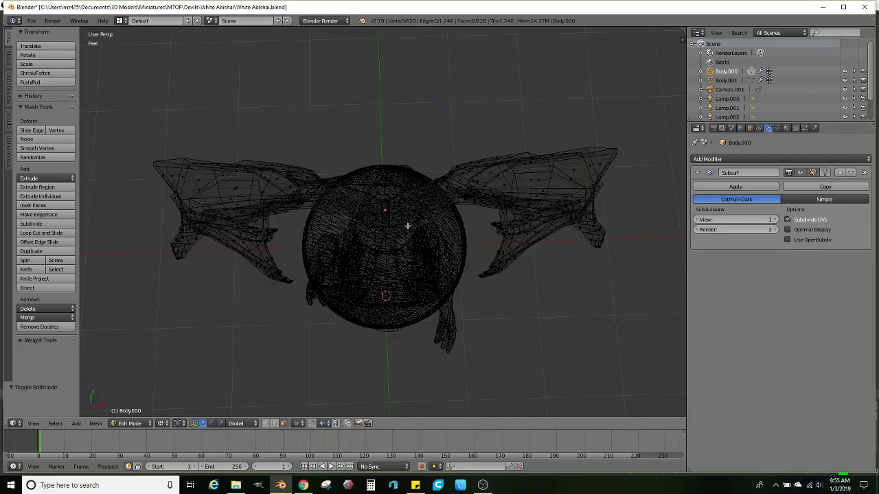
pyautogui.scroll(-1, 399, 223)
pyautogui.moveTo(434, 239)
pyautogui.keyDown('ctrl'); pyautogui.mouseDown()
pyautogui.moveTo(592, 154)
pyautogui.moveTo(373, 147)
pyautogui.moveTo(384, 168)
pyautogui.mouseUp(); pyautogui.keyUp('ctrl')
pyautogui.scroll(4, 398, 178)
pyautogui.moveTo(408, 188); pyautogui.dragTo(414, 235, button='middle')
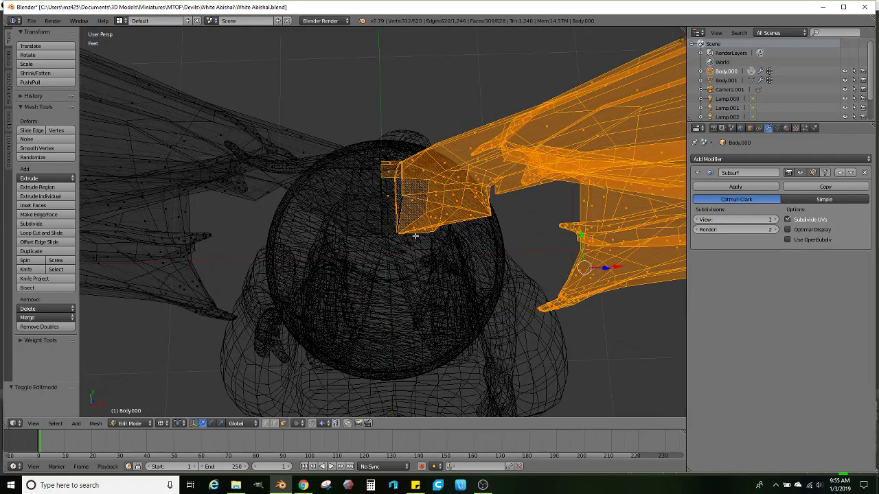
pyautogui.moveTo(293, 224)
pyautogui.keyDown('ctrl'); pyautogui.mouseDown()
pyautogui.moveTo(306, 188)
pyautogui.moveTo(324, 186)
pyautogui.mouseUp(); pyautogui.keyUp('ctrl')
pyautogui.press('z')
pyautogui.moveTo(324, 186)
pyautogui.mouseDown(button='middle')
pyautogui.moveTo(325, 221)
pyautogui.moveTo(339, 179)
pyautogui.moveTo(376, 173)
pyautogui.moveTo(402, 143)
pyautogui.moveTo(414, 169)
pyautogui.moveTo(405, 280)
pyautogui.mouseUp(button='middle')
pyautogui.press('x')
pyautogui.click(398, 229)
pyautogui.scroll(-7, 401, 250)
pyautogui.press('z')
pyautogui.scroll(2, 405, 280)
pyautogui.hotkey('ctrl', 'z')
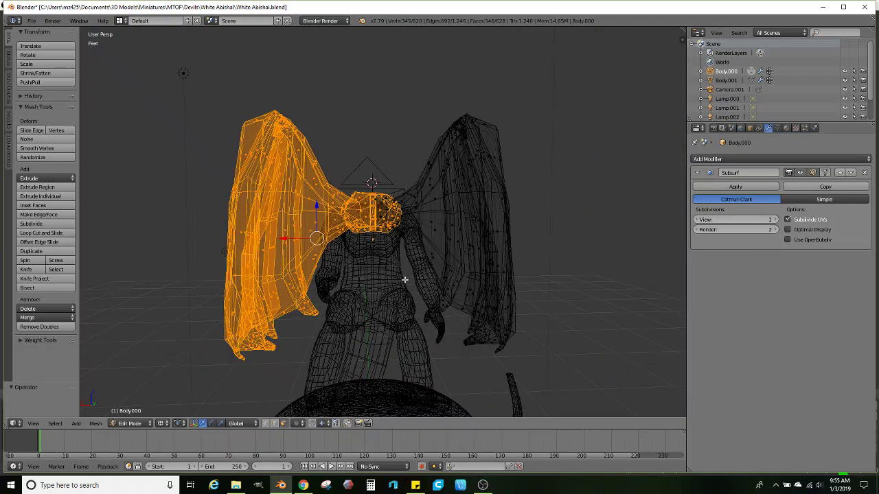
pyautogui.hotkey('ctrl', 'shift', 'z')
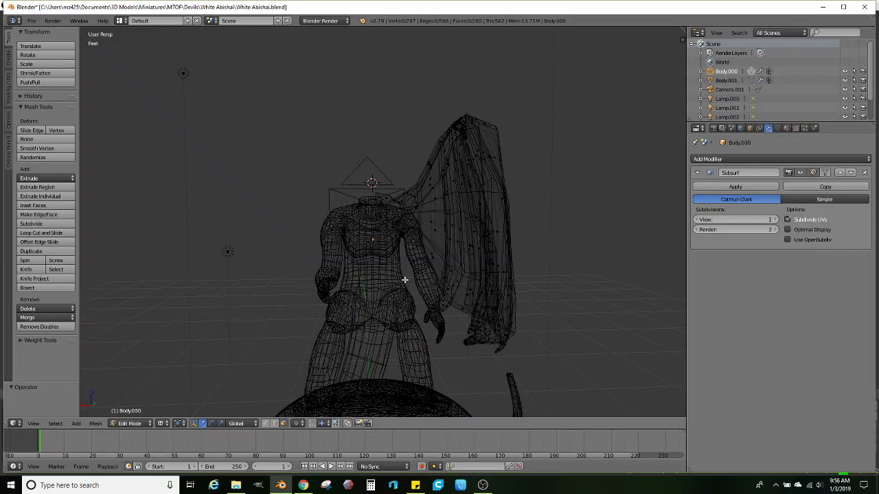
# Try to rotate the face loop at the remaining wing's root
pyautogui.scroll(4, 404, 271)
pyautogui.moveTo(405, 270)
pyautogui.mouseDown(button='middle')
pyautogui.moveTo(436, 251)
pyautogui.moveTo(449, 277)
pyautogui.moveTo(396, 288)
pyautogui.moveTo(412, 272)
pyautogui.moveTo(416, 291)
pyautogui.moveTo(444, 257)
pyautogui.moveTo(431, 271)
pyautogui.moveTo(400, 227)
pyautogui.moveTo(422, 271)
pyautogui.mouseUp(button='middle')
pyautogui.press('z')
pyautogui.press('z')
pyautogui.press('z')
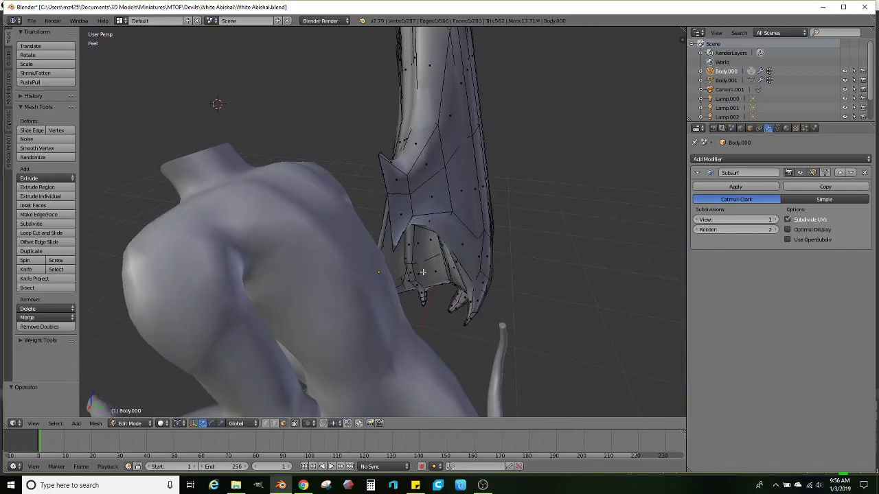
pyautogui.scroll(-2, 373, 241)
pyautogui.keyDown('shift'); pyautogui.moveTo(372, 241); pyautogui.dragTo(425, 240, button='middle'); pyautogui.keyUp('shift')
pyautogui.scroll(3, 446, 238)
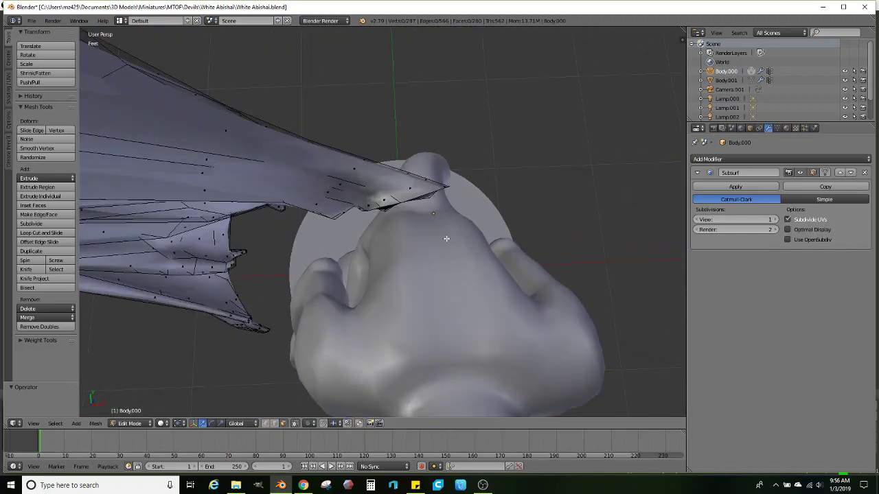
pyautogui.keyDown('alt'); pyautogui.rightClick(432, 181); pyautogui.keyUp('alt')
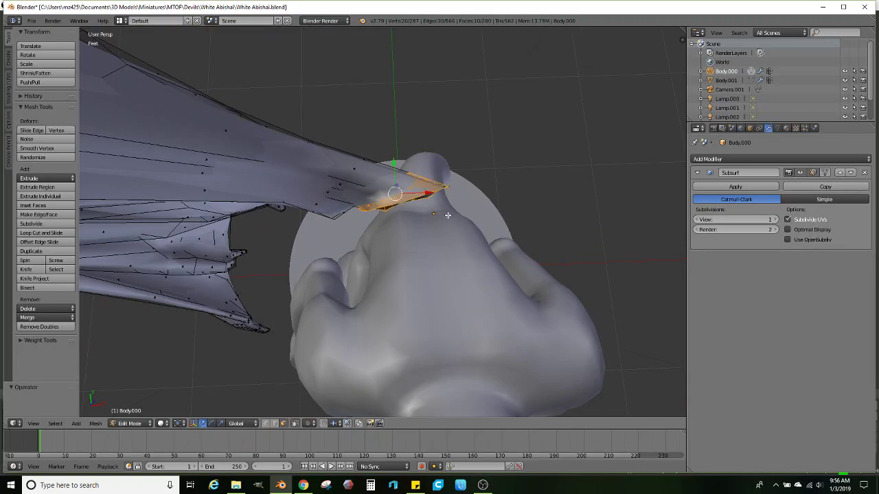
pyautogui.press('z')
pyautogui.moveTo(473, 221); pyautogui.dragTo(440, 224, button='middle')
pyautogui.press('z')
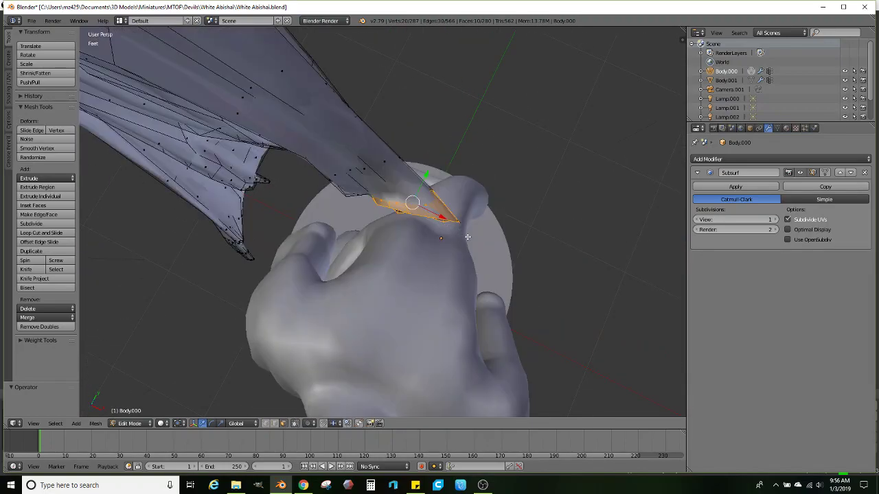
pyautogui.press('r')
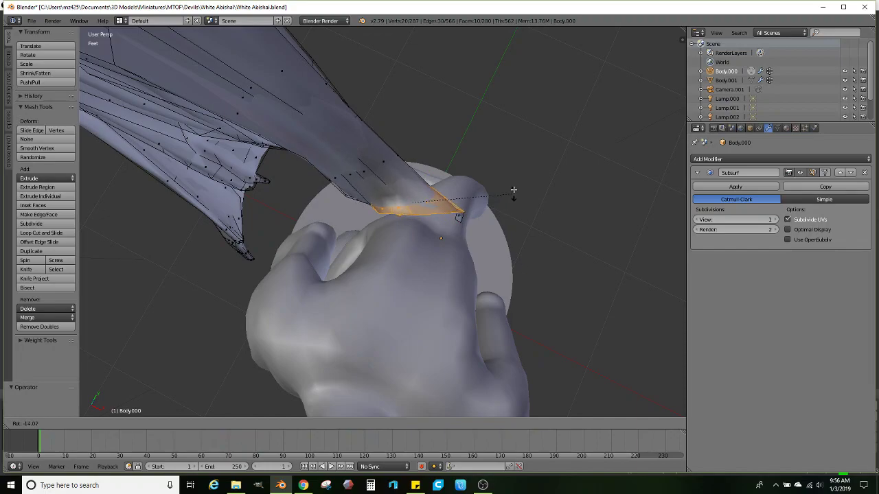
pyautogui.click(513, 171)
pyautogui.moveTo(481, 200); pyautogui.dragTo(374, 201, button='middle')
pyautogui.hotkey('ctrl', 'z')
# Delete the narrow strip face at the inner edge of the wing root
pyautogui.scroll(3, 373, 201)
pyautogui.press('z')
pyautogui.rightClick(306, 263)
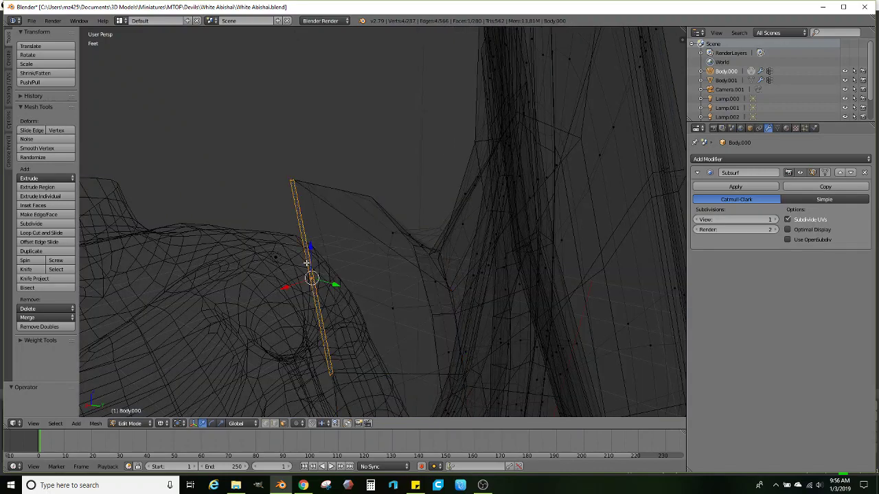
pyautogui.press('x')
pyautogui.click(307, 265)
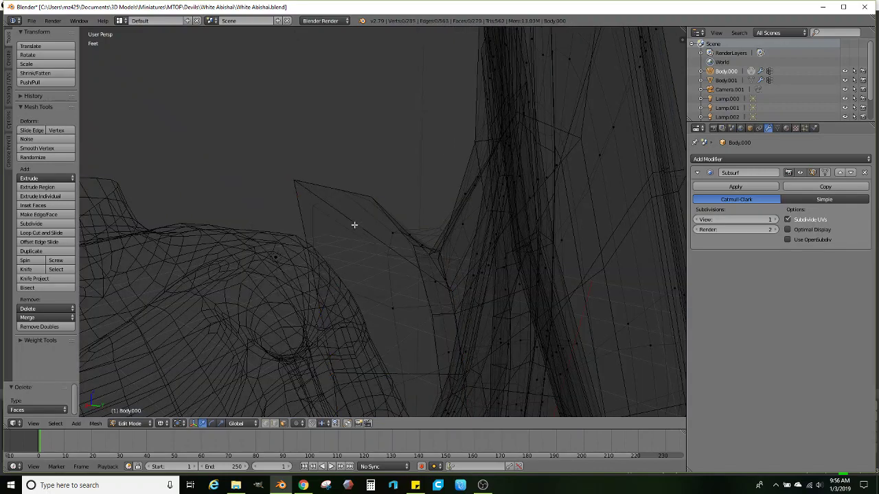
# Select the face loop at the wing's root and rotate it about 38° seen from above to angle it toward the creature's back
pyautogui.keyDown('alt'); pyautogui.rightClick(399, 214); pyautogui.keyUp('alt')
pyautogui.scroll(-3, 377, 252)
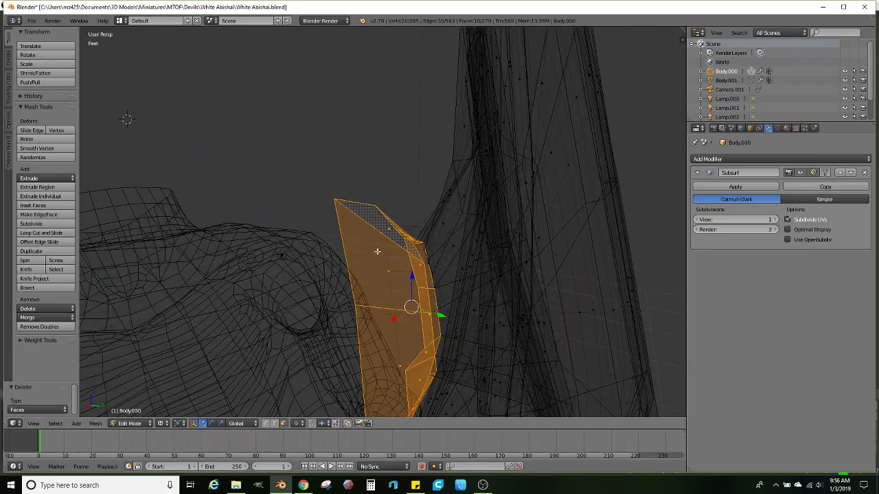
pyautogui.press('z')
pyautogui.moveTo(377, 251); pyautogui.dragTo(463, 325, button='middle')
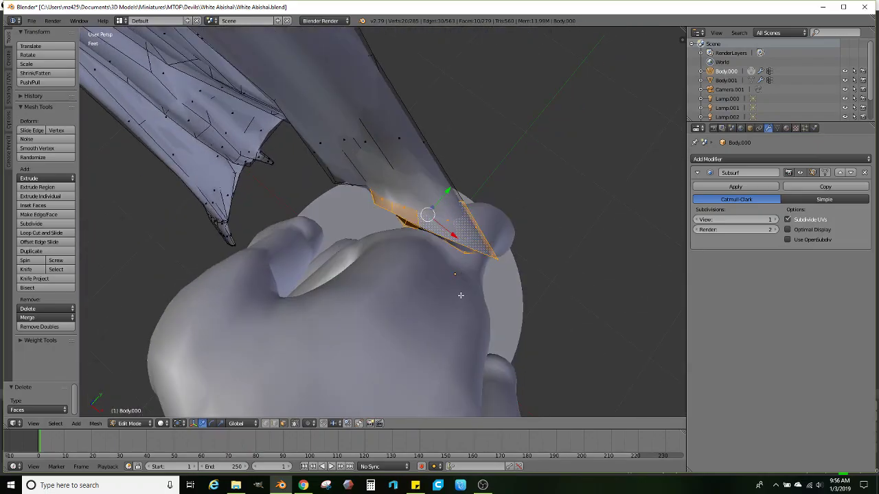
pyautogui.press('r')
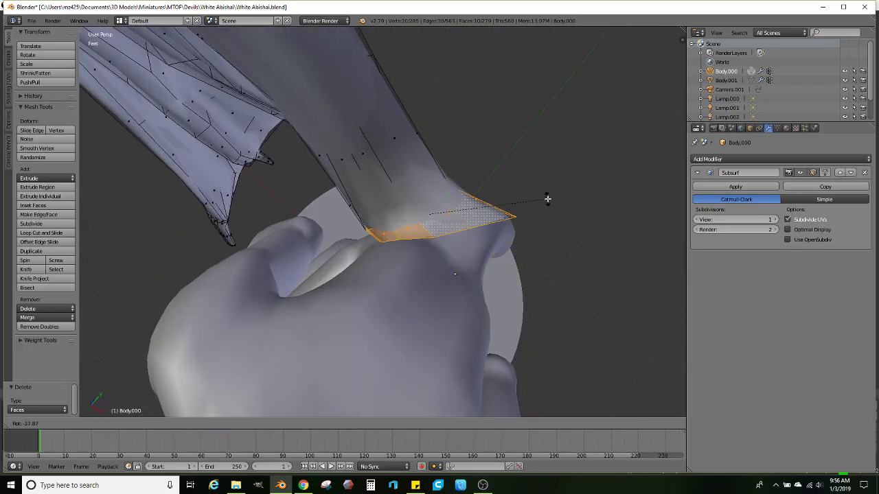
pyautogui.click(547, 199)
# Refine the wing root loop's angle and position against the creature's back and return to Object Mode
pyautogui.moveTo(548, 199); pyautogui.dragTo(555, 268, button='middle')
pyautogui.press('r')
pyautogui.click(441, 232)
pyautogui.moveTo(396, 247); pyautogui.dragTo(403, 287, button='middle')
pyautogui.press('Tab')
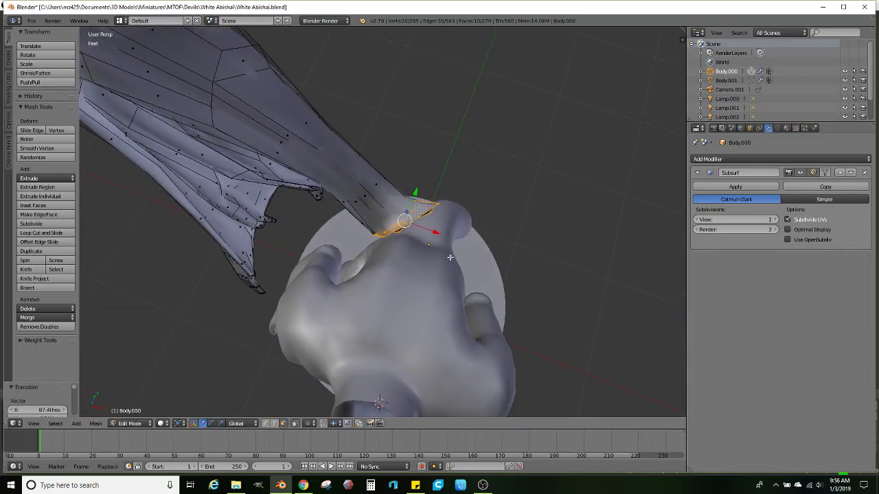
# Rotate the whole wing about 45° seen from above and about 31° seen from the creature's side
pyautogui.moveTo(452, 249); pyautogui.dragTo(243, 305, button='middle')
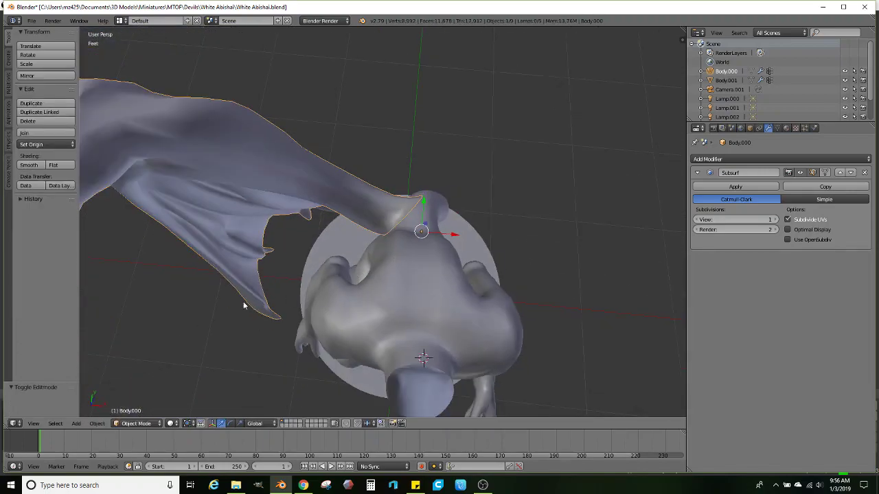
pyautogui.moveTo(158, 180); pyautogui.dragTo(220, 202, button='middle')
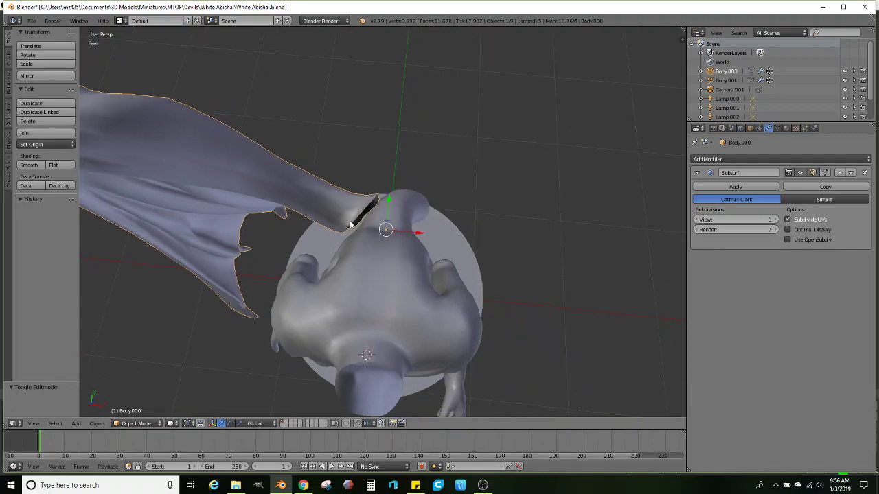
pyautogui.press('r')
pyautogui.click(416, 253)
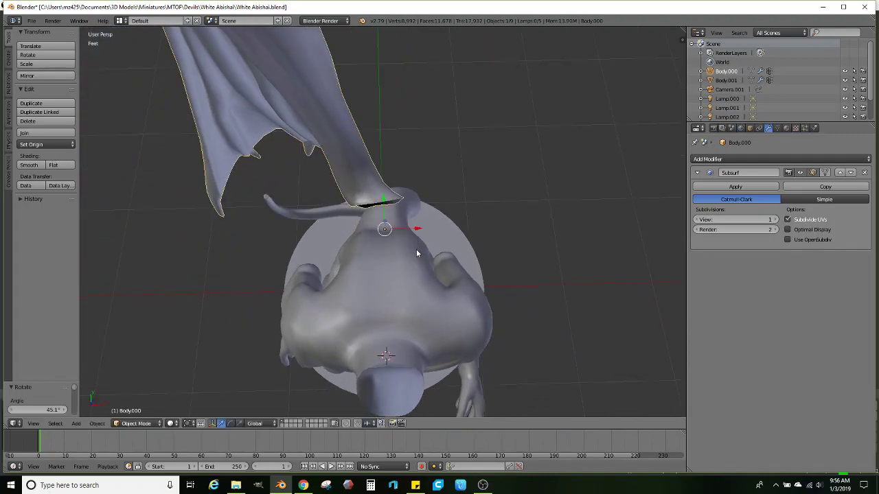
pyautogui.moveTo(416, 253); pyautogui.dragTo(435, 197, button='middle')
pyautogui.press('r')
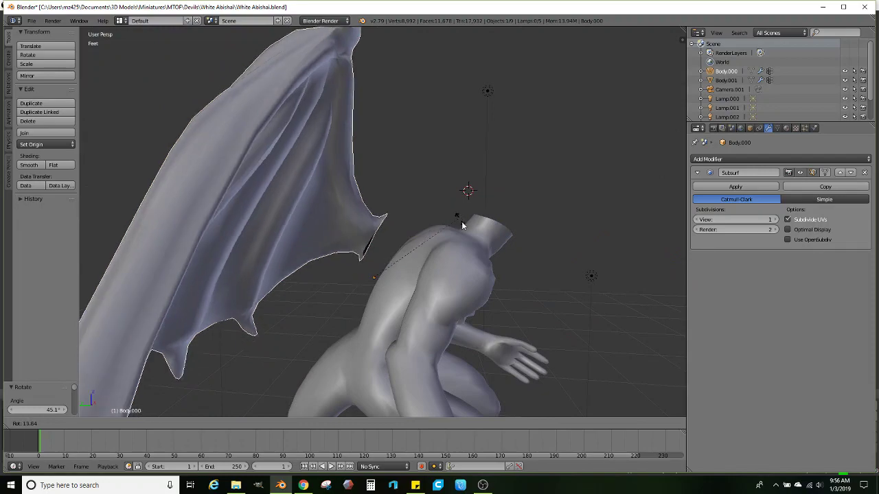
pyautogui.click(481, 232)
pyautogui.scroll(-2, 450, 220)
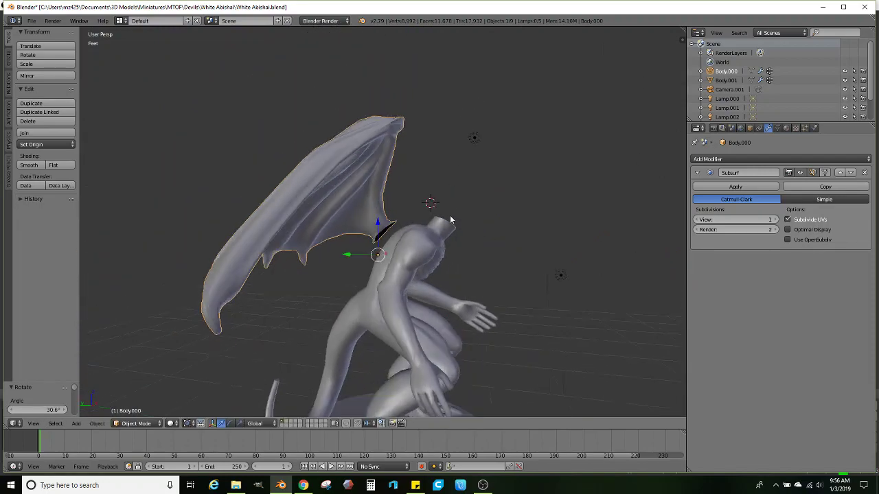
# Move the wing by about -111 thou in X so its root meets the figure's upper back
pyautogui.moveTo(450, 220)
pyautogui.mouseDown(button='middle')
pyautogui.moveTo(352, 272)
pyautogui.moveTo(440, 233)
pyautogui.moveTo(473, 229)
pyautogui.moveTo(447, 228)
pyautogui.moveTo(370, 277)
pyautogui.moveTo(469, 229)
pyautogui.moveTo(466, 217)
pyautogui.moveTo(485, 232)
pyautogui.moveTo(474, 230)
pyautogui.moveTo(406, 280)
pyautogui.moveTo(392, 268)
pyautogui.moveTo(383, 278)
pyautogui.moveTo(430, 227)
pyautogui.moveTo(443, 235)
pyautogui.mouseUp(button='middle')
pyautogui.press('g')
pyautogui.click(381, 278)
pyautogui.scroll(-3, 443, 235)
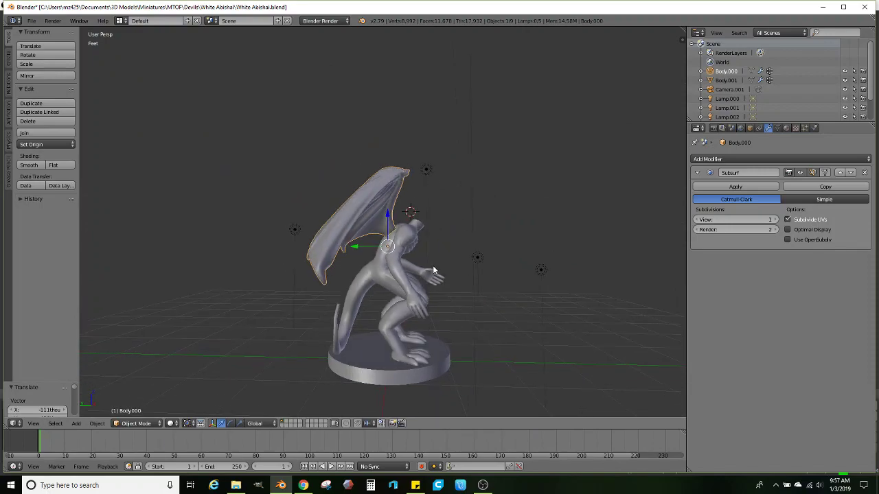
# Rotate the wing by about 5.7° as seen from the opposite side of the figure
pyautogui.moveTo(433, 269); pyautogui.dragTo(384, 310, button='middle')
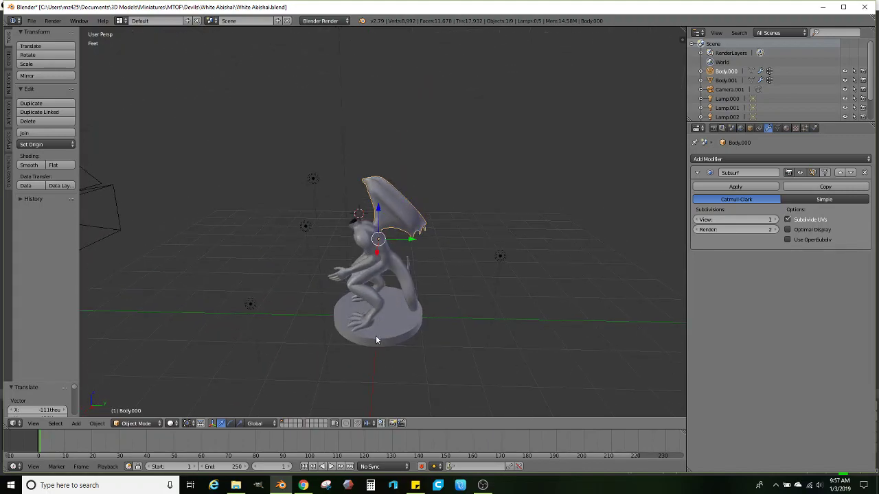
pyautogui.moveTo(377, 339); pyautogui.dragTo(399, 278, button='middle')
pyautogui.moveTo(397, 272); pyautogui.dragTo(426, 245, button='middle')
pyautogui.scroll(2, 387, 252)
pyautogui.scroll(1, 418, 257)
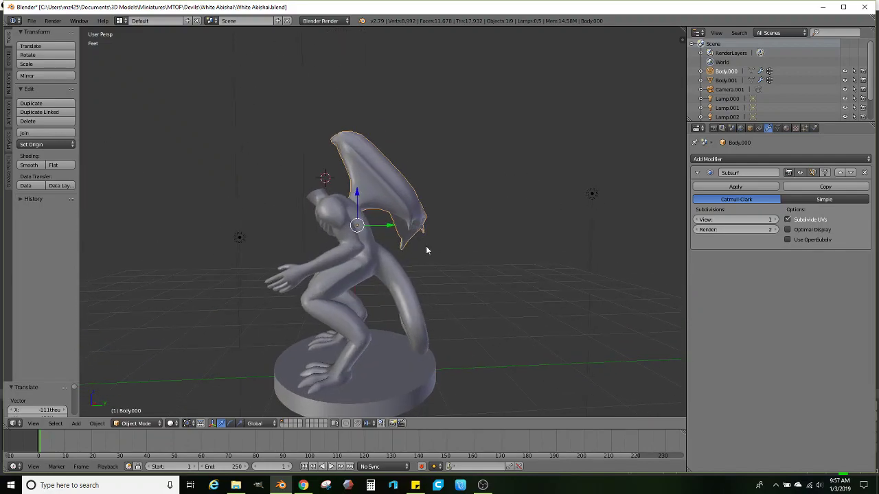
pyautogui.press('r')
pyautogui.click(469, 236)
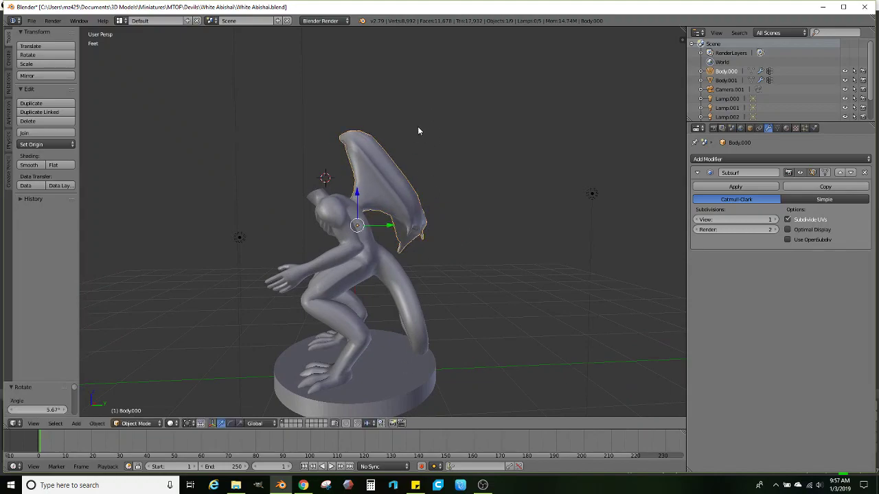
# Select the curled end of the body's tail, rotate it about -16.7° from above and shift it in line with the tail
pyautogui.moveTo(442, 303)
pyautogui.mouseDown(button='middle')
pyautogui.moveTo(335, 218)
pyautogui.moveTo(427, 242)
pyautogui.moveTo(422, 293)
pyautogui.moveTo(522, 256)
pyautogui.moveTo(527, 246)
pyautogui.moveTo(418, 222)
pyautogui.moveTo(394, 245)
pyautogui.moveTo(482, 268)
pyautogui.moveTo(485, 281)
pyautogui.moveTo(394, 268)
pyautogui.moveTo(355, 240)
pyautogui.moveTo(403, 248)
pyautogui.moveTo(387, 202)
pyautogui.moveTo(341, 308)
pyautogui.moveTo(324, 313)
pyautogui.moveTo(321, 282)
pyautogui.mouseUp(button='middle')
pyautogui.rightClick(332, 286)
pyautogui.press('Tab')
pyautogui.press('z')
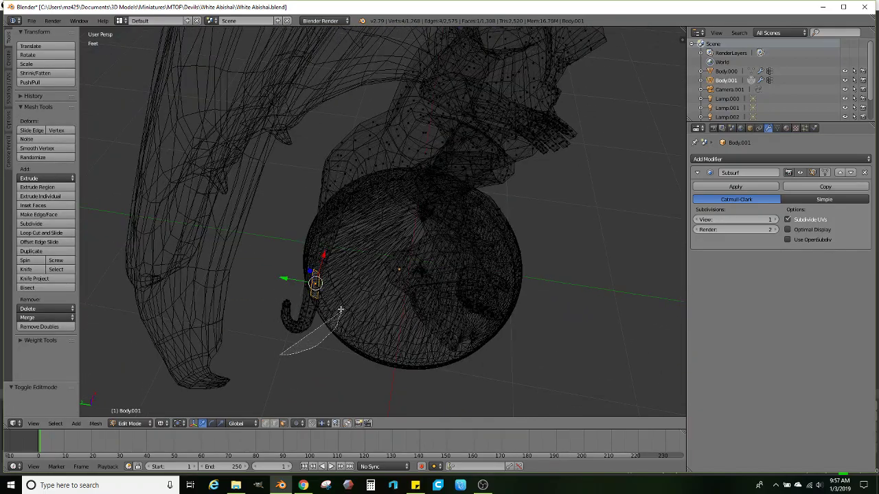
pyautogui.keyDown('ctrl'); pyautogui.moveTo(265, 319); pyautogui.dragTo(266, 321); pyautogui.keyUp('ctrl')
pyautogui.moveTo(329, 320); pyautogui.dragTo(361, 291, button='middle')
pyautogui.press('z')
pyautogui.press('r')
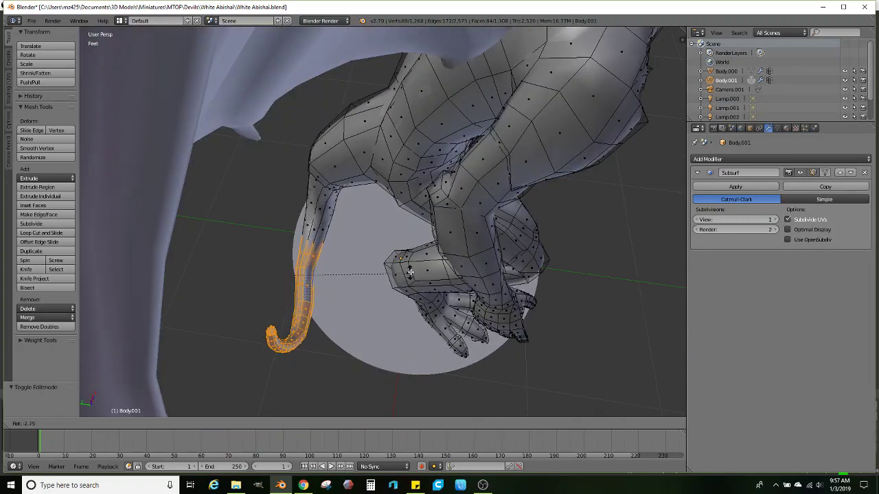
pyautogui.click(410, 246)
pyautogui.press('g')
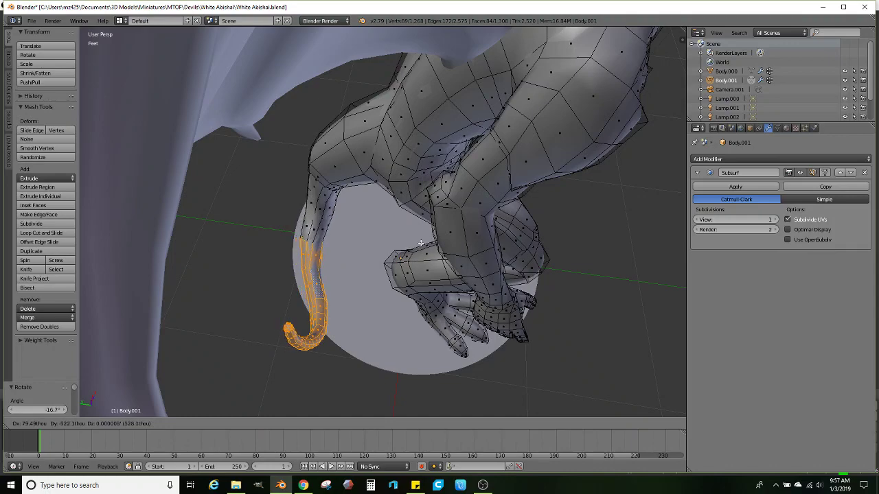
pyautogui.click(421, 243)
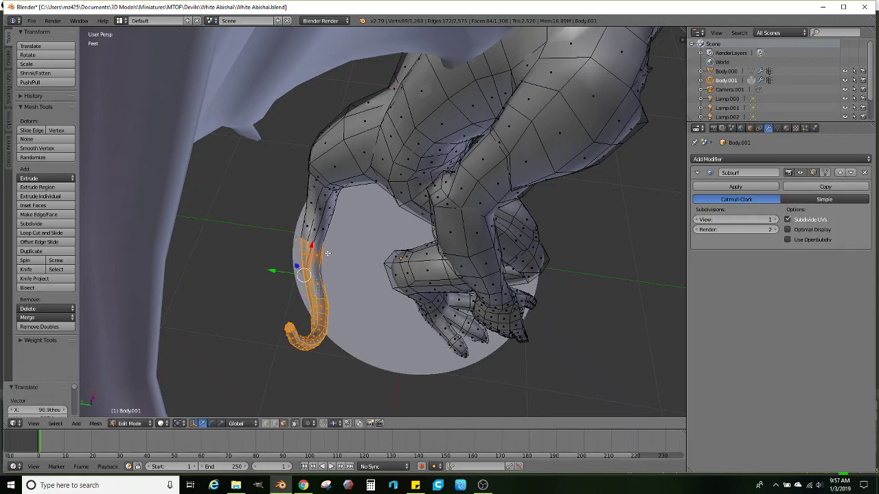
# Rotate the tail's shorter upturned section from above and move it outward by about -141 thou in X
pyautogui.press('r')
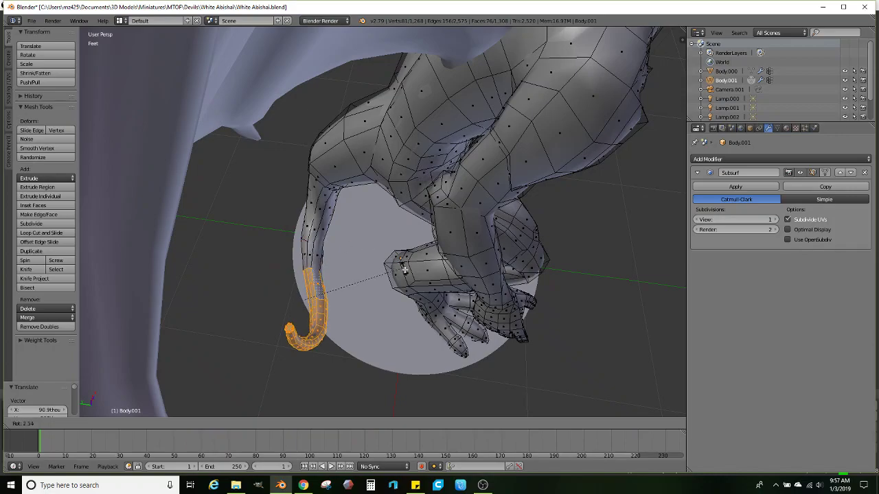
pyautogui.click(402, 287)
pyautogui.press('g')
pyautogui.click(393, 293)
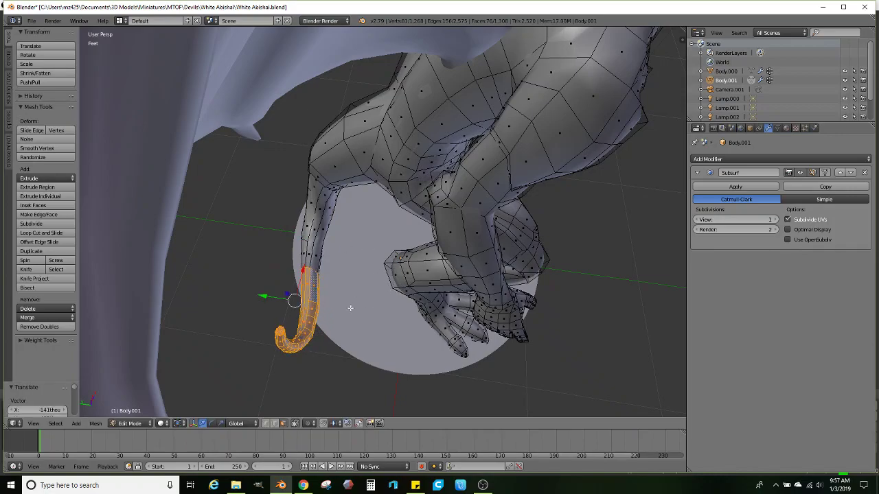
# Rotate the upturned tail section by about 15.2° from the side and reposition it by about 71.9 thou in X
pyautogui.moveTo(349, 308); pyautogui.dragTo(391, 257, button='middle')
pyautogui.scroll(-1, 372, 233)
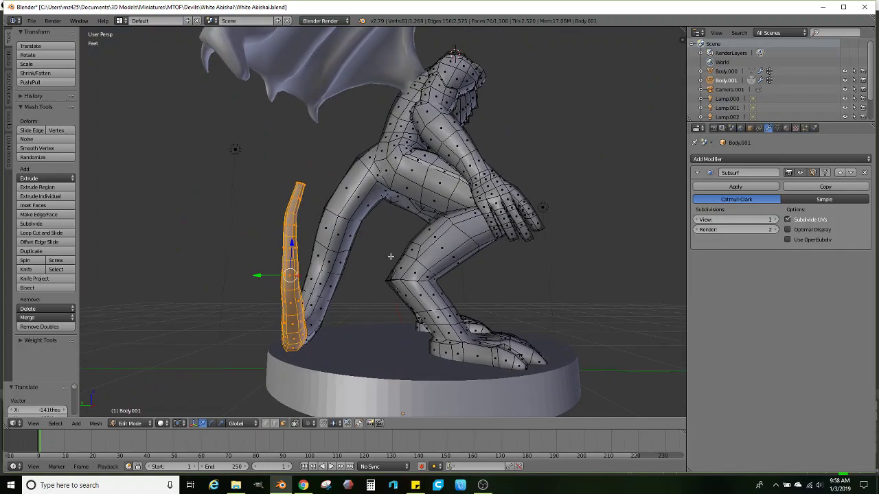
pyautogui.press('g')
pyautogui.click(403, 274)
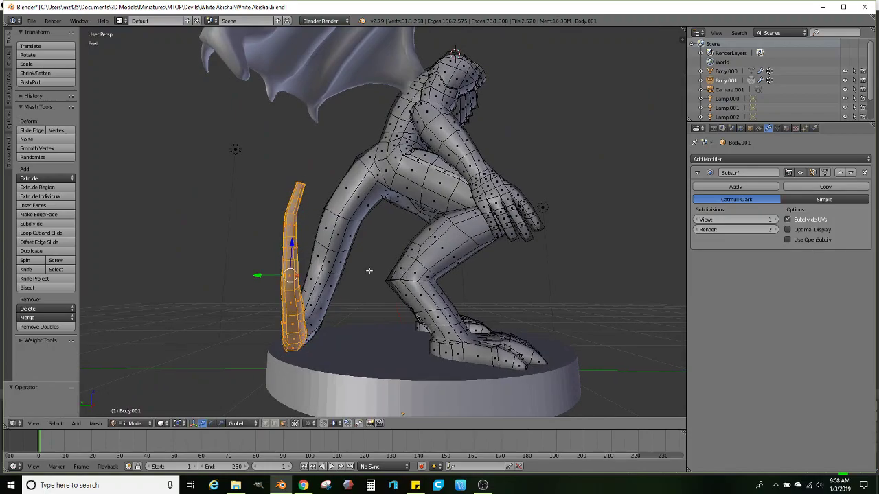
pyautogui.press('KP_6')
pyautogui.press('r')
pyautogui.click(383, 286)
pyautogui.press('g')
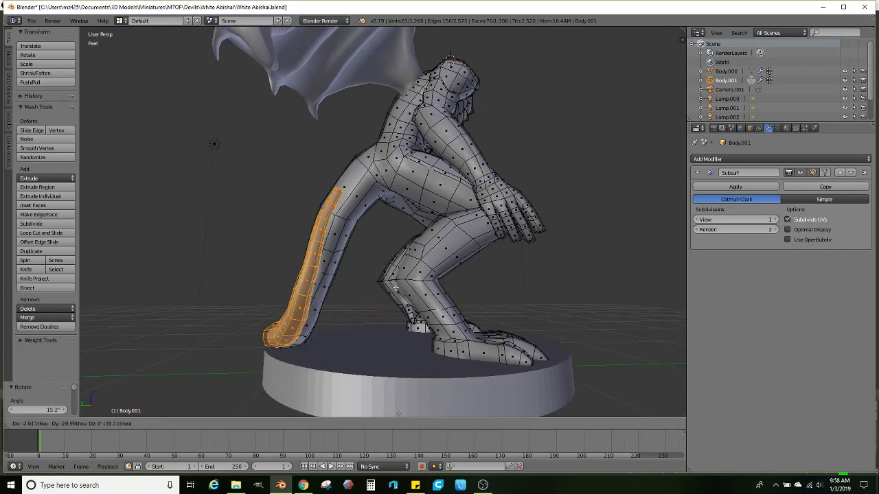
pyautogui.click(338, 278)
pyautogui.moveTo(338, 278); pyautogui.dragTo(339, 295, button='middle')
pyautogui.press('g')
pyautogui.click(398, 290)
# Examine the reshaped tail and the wing's placement from several sides of the figure
pyautogui.scroll(-2, 398, 289)
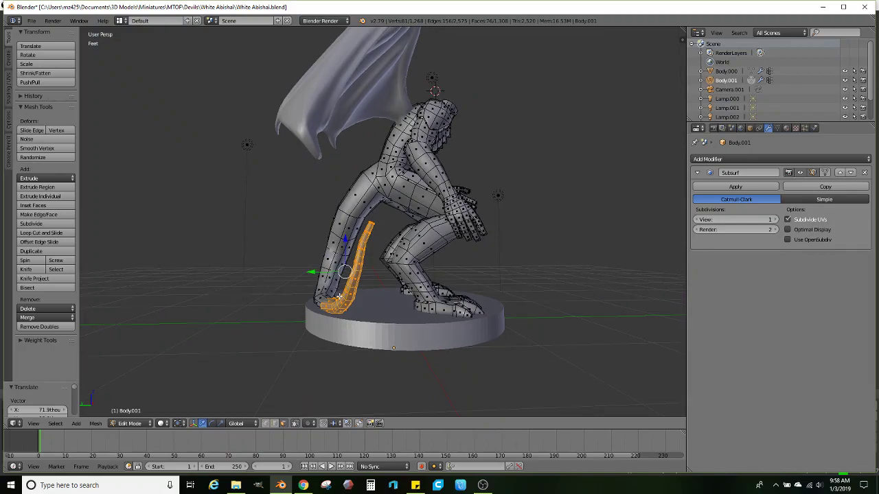
pyautogui.scroll(-2, 390, 226)
pyautogui.moveTo(391, 226); pyautogui.dragTo(334, 265, button='middle')
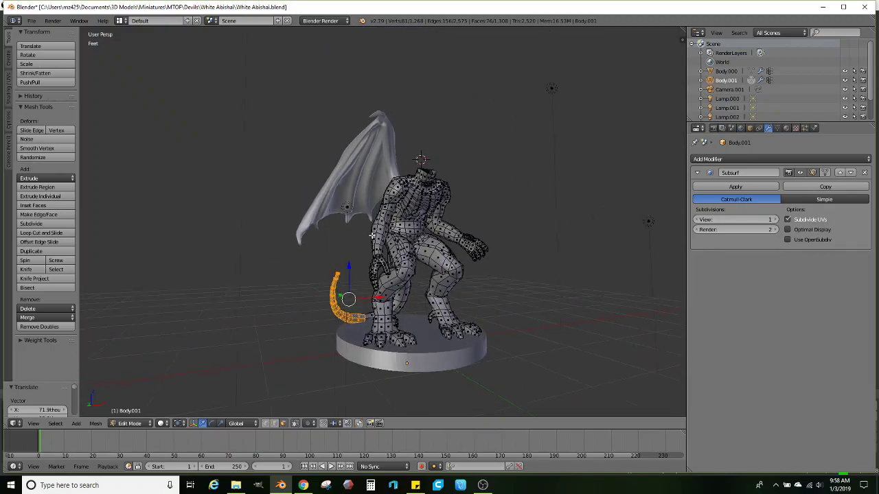
pyautogui.moveTo(405, 200); pyautogui.dragTo(337, 242, button='middle')
pyautogui.moveTo(453, 233); pyautogui.dragTo(481, 288, button='middle')
pyautogui.scroll(2, 396, 263)
pyautogui.moveTo(453, 216)
pyautogui.mouseDown(button='middle')
pyautogui.moveTo(432, 240)
pyautogui.moveTo(397, 249)
pyautogui.moveTo(384, 222)
pyautogui.moveTo(427, 234)
pyautogui.moveTo(453, 204)
pyautogui.moveTo(471, 216)
pyautogui.moveTo(449, 199)
pyautogui.moveTo(369, 223)
pyautogui.moveTo(395, 282)
pyautogui.moveTo(488, 165)
pyautogui.moveTo(471, 200)
pyautogui.moveTo(378, 237)
pyautogui.moveTo(364, 263)
pyautogui.moveTo(384, 205)
pyautogui.moveTo(433, 178)
pyautogui.moveTo(363, 238)
pyautogui.moveTo(394, 195)
pyautogui.moveTo(411, 207)
pyautogui.moveTo(492, 204)
pyautogui.moveTo(502, 188)
pyautogui.mouseUp(button='middle')
# Delete the faces at the root of the wing mesh to leave an open end toward the body
pyautogui.press('Tab')
pyautogui.rightClick(367, 215)
pyautogui.scroll(-2, 345, 254)
pyautogui.scroll(-3, 427, 234)
pyautogui.scroll(2, 471, 200)
pyautogui.scroll(2, 376, 235)
pyautogui.scroll(2, 365, 262)
pyautogui.press('Tab')
pyautogui.scroll(2, 363, 238)
pyautogui.press('z')
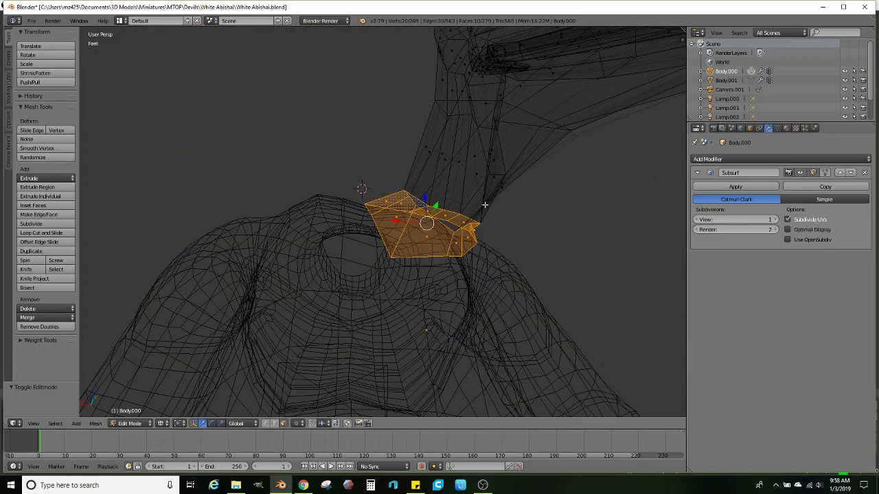
pyautogui.press('x')
pyautogui.click(483, 206)
pyautogui.press('z')
# Paste a duplicate of the wing into the scene in Object Mode and select one of the wings
pyautogui.moveTo(435, 212)
pyautogui.mouseDown(button='middle')
pyautogui.moveTo(458, 222)
pyautogui.moveTo(348, 249)
pyautogui.moveTo(379, 189)
pyautogui.moveTo(361, 197)
pyautogui.moveTo(401, 192)
pyautogui.moveTo(352, 218)
pyautogui.moveTo(371, 221)
pyautogui.moveTo(428, 188)
pyautogui.moveTo(375, 219)
pyautogui.moveTo(391, 210)
pyautogui.moveTo(367, 252)
pyautogui.moveTo(514, 243)
pyautogui.moveTo(449, 239)
pyautogui.mouseUp(button='middle')
pyautogui.press('Tab')
pyautogui.hotkey('ctrl', 'v')
pyautogui.press('Tab')
pyautogui.press('Tab')
pyautogui.press('Tab')
pyautogui.press('Tab')
pyautogui.rightClick(408, 195)
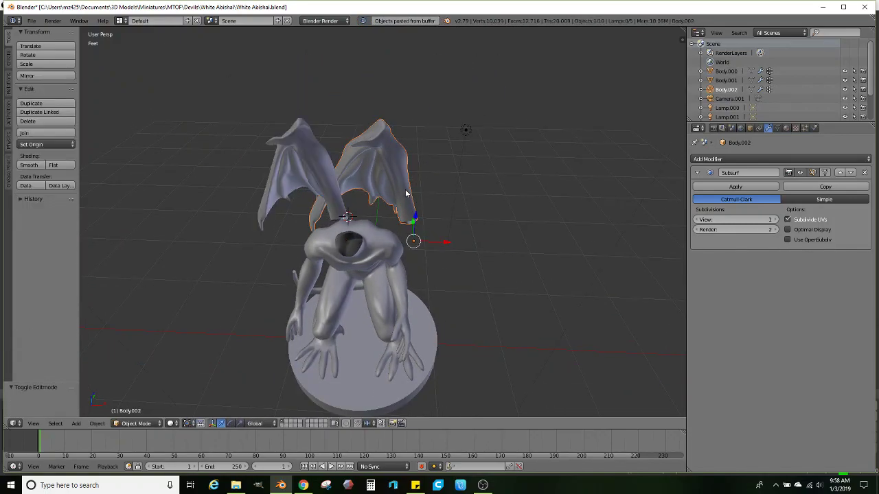
# Mirror the entire mesh of the duplicate wing by scaling it to -1 along the global X axis
pyautogui.press('Tab')
pyautogui.scroll(-1, 406, 192)
pyautogui.press('z')
pyautogui.moveTo(337, 265)
pyautogui.keyDown('ctrl'); pyautogui.mouseDown()
pyautogui.moveTo(176, 245)
pyautogui.moveTo(199, 257)
pyautogui.mouseUp(); pyautogui.keyUp('ctrl')
pyautogui.scroll(2, 362, 250)
pyautogui.press('z')
pyautogui.scroll(1, 362, 251)
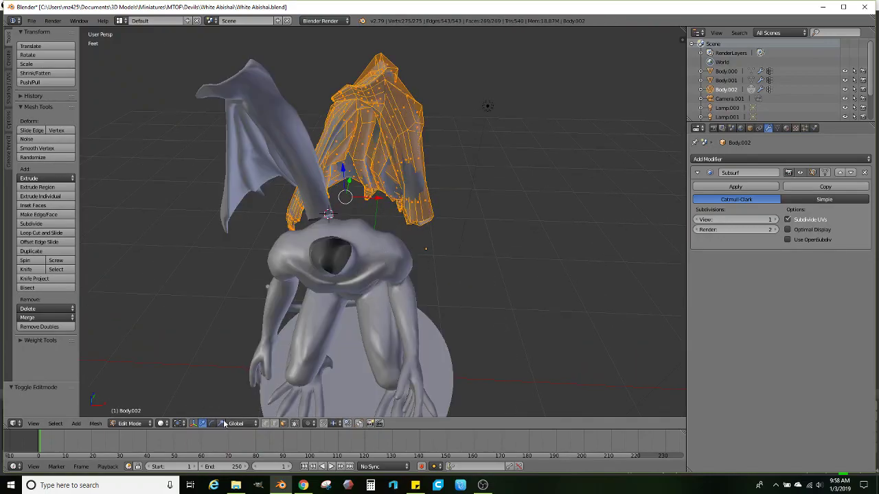
pyautogui.scroll(2, 360, 251)
pyautogui.press('s')
pyautogui.press('x')
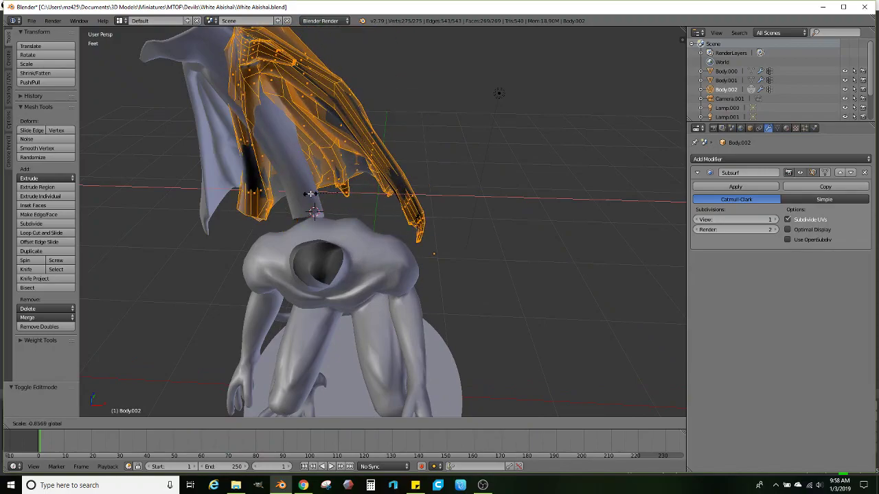
pyautogui.click(310, 194)
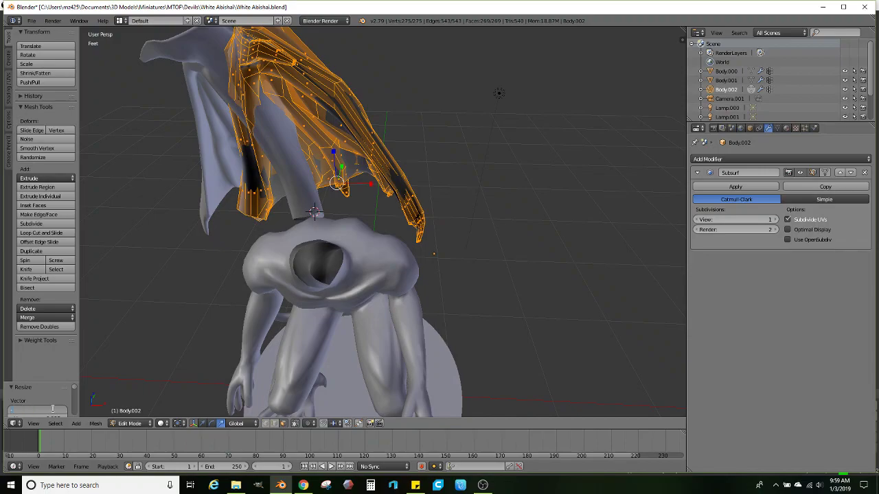
pyautogui.press('Return')
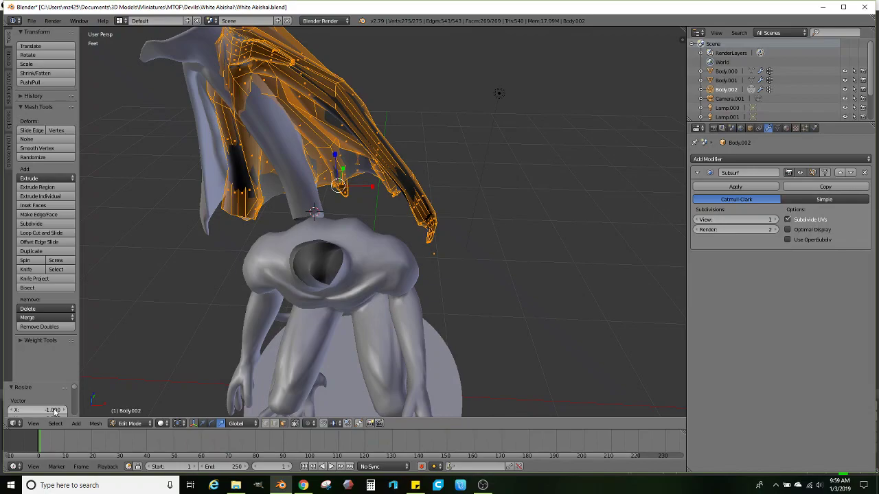
# Make the mirrored wing's normals consistent and set its origin to the center of mass (surface)
pyautogui.hotkey('ctrl', 'n')
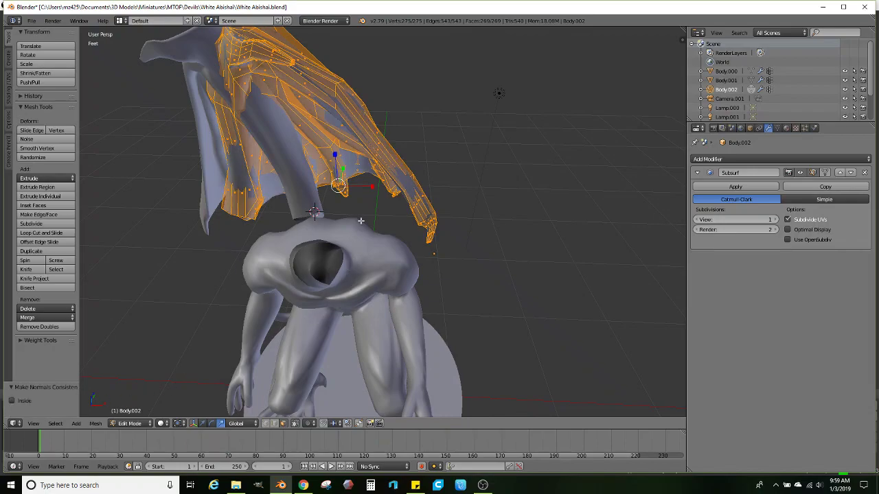
pyautogui.press('Tab')
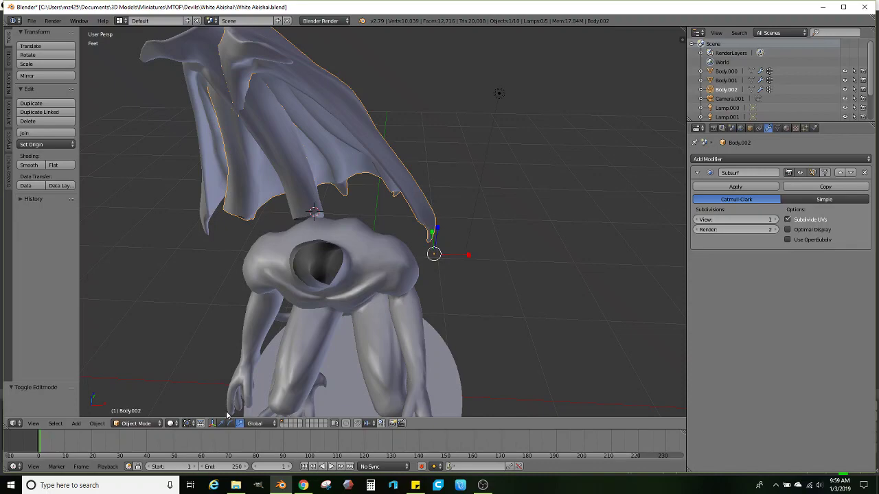
pyautogui.click(36, 146)
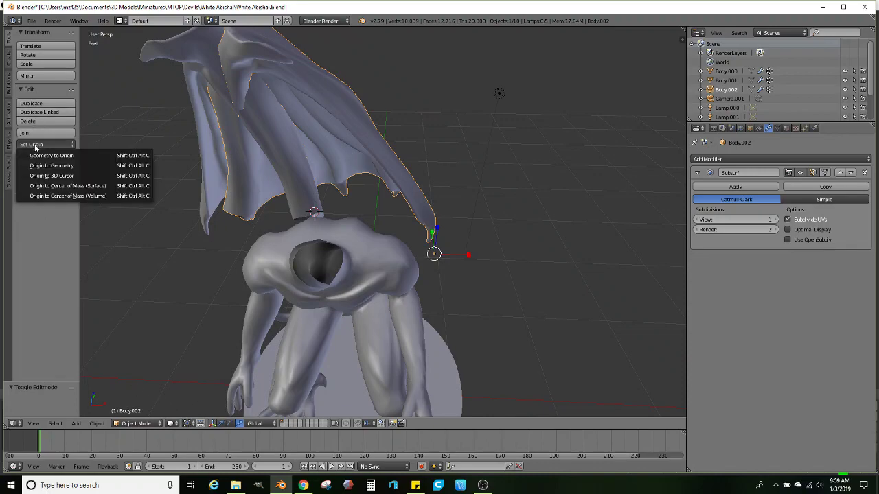
pyautogui.click(56, 187)
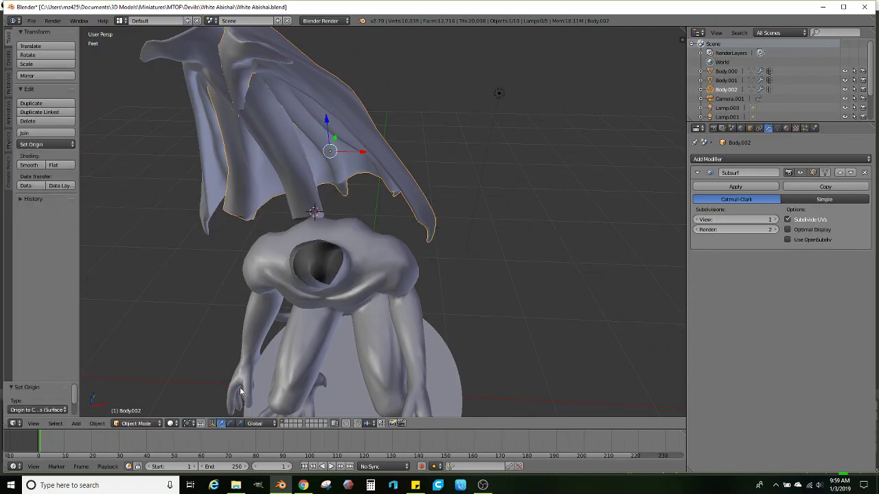
# Move the mirrored wing along X to the opposite side of the figure's upper back
pyautogui.moveTo(360, 156); pyautogui.dragTo(465, 180)
pyautogui.moveTo(464, 181); pyautogui.dragTo(461, 205, button='middle')
pyautogui.scroll(2, 463, 215)
pyautogui.press('g')
pyautogui.press('x')
pyautogui.press('Return')
# Join both wings and the body into one object and open it in Edit Mode
pyautogui.keyDown('shift'); pyautogui.rightClick(411, 231); pyautogui.keyUp('shift')
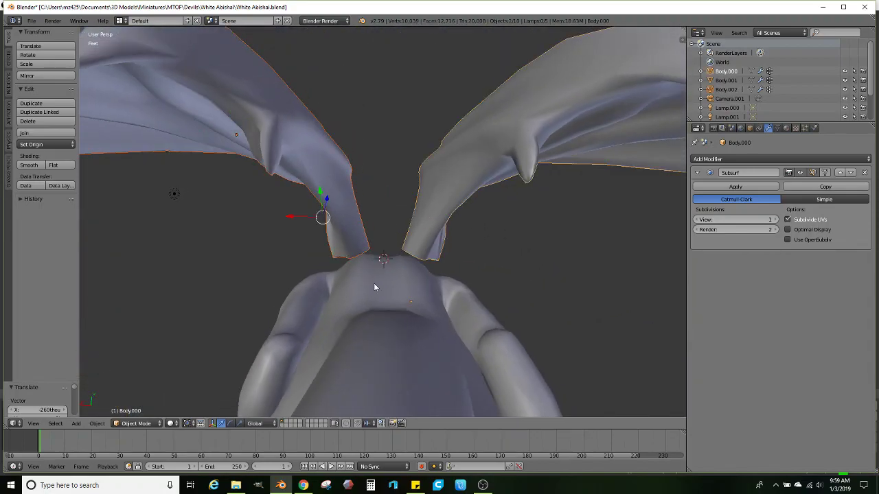
pyautogui.click(49, 135)
pyautogui.moveTo(197, 192); pyautogui.dragTo(418, 231, button='middle')
pyautogui.scroll(3, 394, 265)
pyautogui.press('Tab')
# Select the back faces around the wing root and switch the transform orientation to Normal
pyautogui.scroll(1, 418, 232)
pyautogui.rightClick(418, 231)
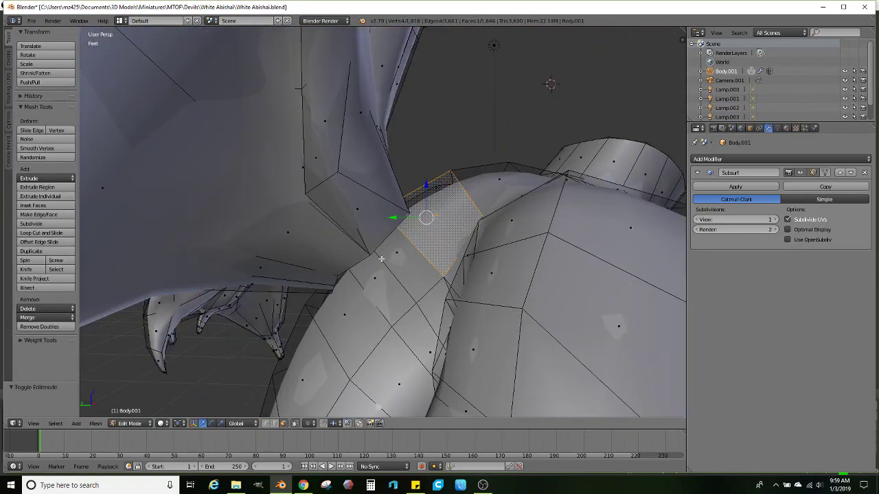
pyautogui.keyDown('ctrl'); pyautogui.rightClick(332, 311); pyautogui.keyUp('ctrl')
pyautogui.moveTo(332, 312); pyautogui.dragTo(438, 313, button='middle')
pyautogui.keyDown('ctrl'); pyautogui.rightClick(440, 298); pyautogui.keyUp('ctrl')
pyautogui.keyDown('ctrl'); pyautogui.rightClick(439, 203); pyautogui.keyUp('ctrl')
pyautogui.keyDown('ctrl'); pyautogui.rightClick(425, 194); pyautogui.keyUp('ctrl')
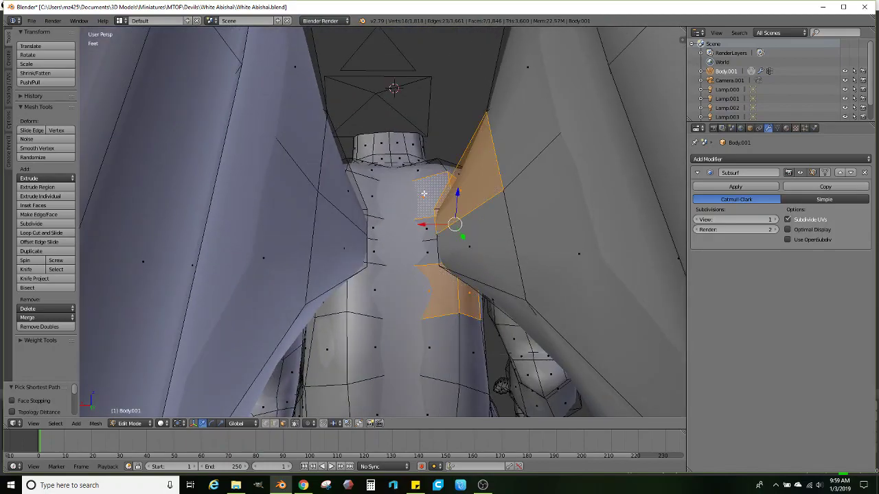
pyautogui.keyDown('shift'); pyautogui.rightClick(488, 188); pyautogui.keyUp('shift')
pyautogui.moveTo(488, 189); pyautogui.dragTo(472, 182, button='middle')
pyautogui.keyDown('ctrl'); pyautogui.rightClick(416, 209); pyautogui.keyUp('ctrl')
pyautogui.keyDown('ctrl'); pyautogui.rightClick(433, 210); pyautogui.keyUp('ctrl')
pyautogui.moveTo(318, 285); pyautogui.dragTo(370, 310, button='middle')
pyautogui.click(244, 424)
pyautogui.click(255, 402)
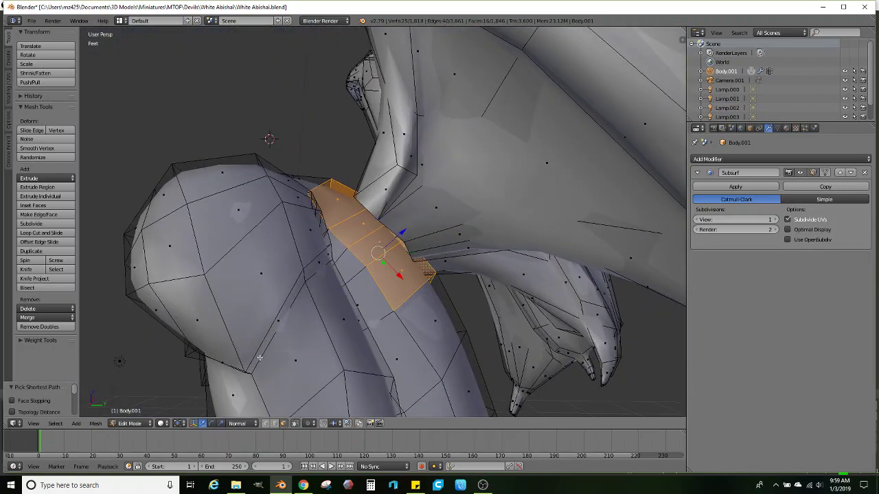
# Select the back faces beside the spine between both wing roots and scale them by about 1.527 along their normal X axis
pyautogui.moveTo(385, 257); pyautogui.dragTo(416, 262, button='middle')
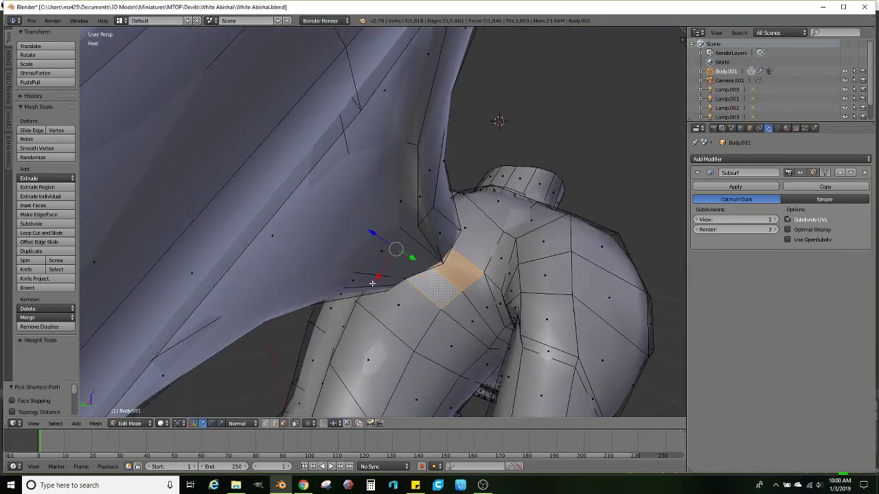
pyautogui.moveTo(372, 283); pyautogui.dragTo(434, 277, button='middle')
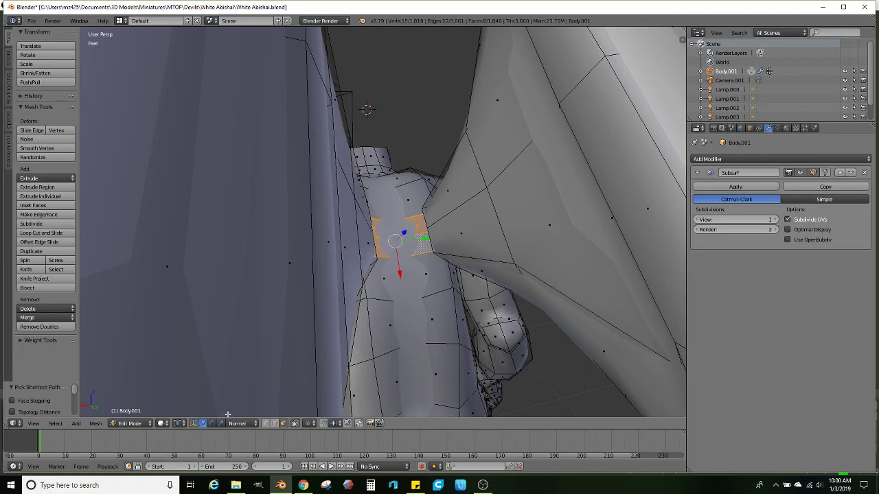
pyautogui.moveTo(370, 274); pyautogui.dragTo(398, 265, button='middle')
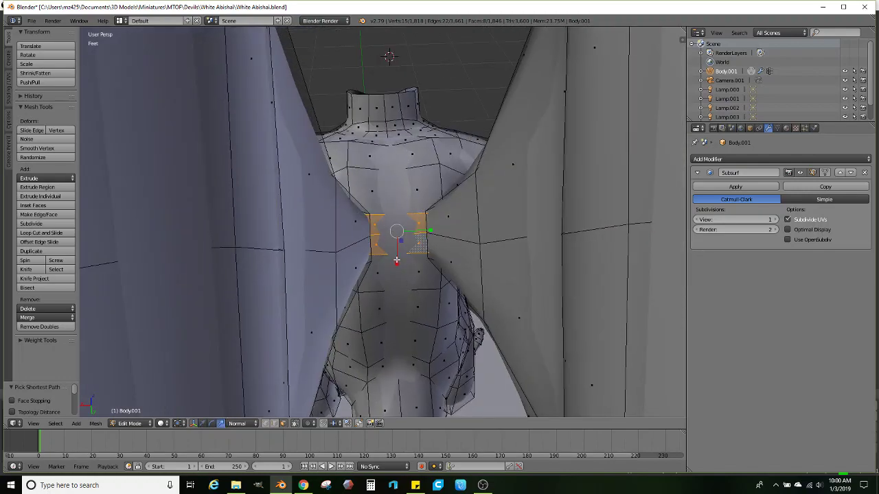
pyautogui.press('s')
pyautogui.press('x')
pyautogui.press('x')
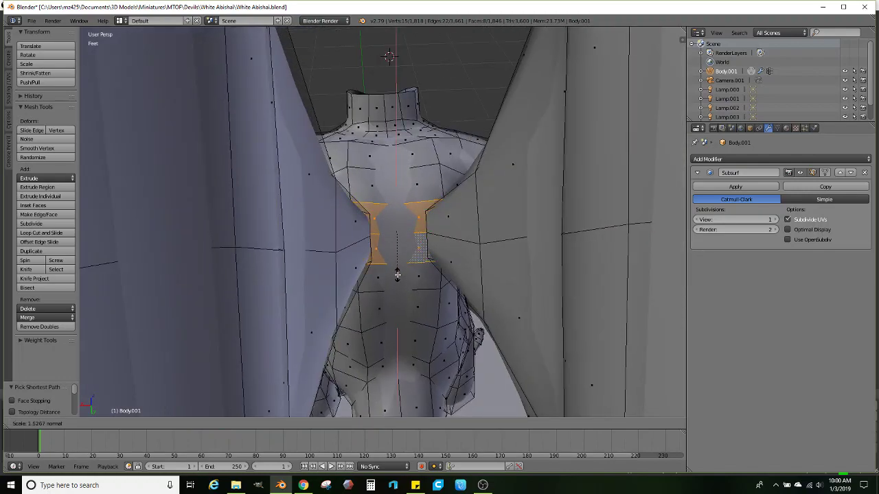
pyautogui.click(398, 274)
# Select a matching pair of back edges beside the lower wing roots and scale them by about 1.202
pyautogui.moveTo(397, 274); pyautogui.dragTo(343, 269, button='middle')
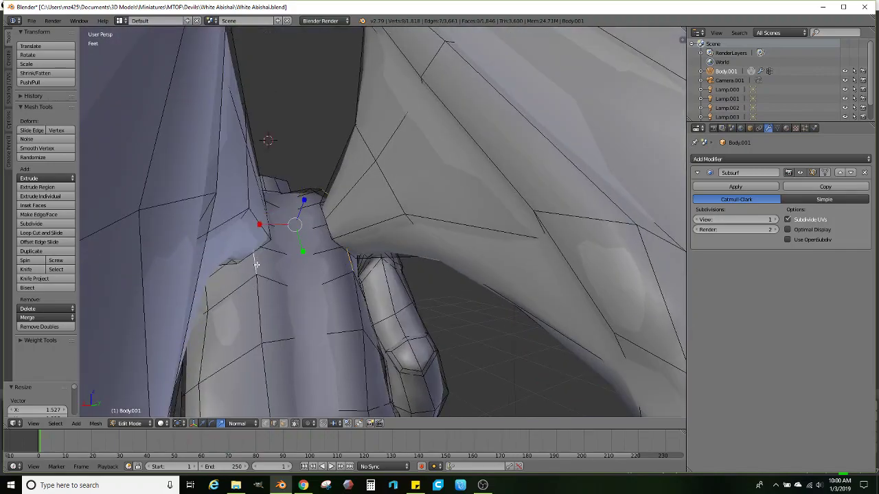
pyautogui.moveTo(256, 264); pyautogui.dragTo(364, 273, button='middle')
pyautogui.click(440, 274)
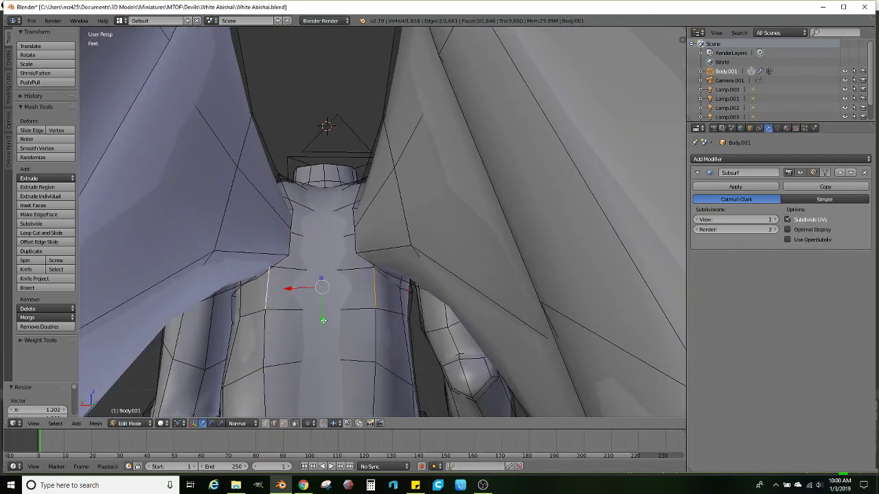
# Move the selected pair of back edges below the wing roots downward along their normal Y axis
pyautogui.moveTo(323, 320); pyautogui.dragTo(325, 346)
pyautogui.moveTo(325, 346); pyautogui.dragTo(331, 298, button='middle')
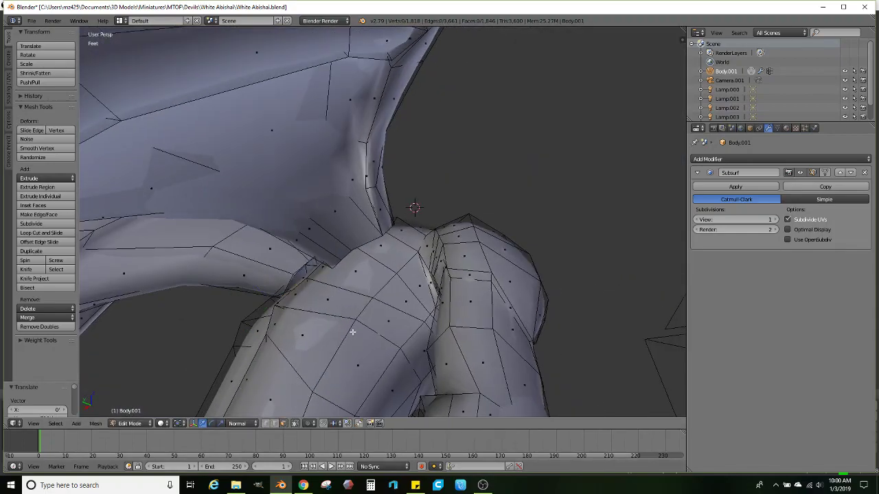
# Select the four body faces along the underside of the right wing root and delete them as faces
pyautogui.moveTo(357, 318); pyautogui.dragTo(360, 344, button='middle')
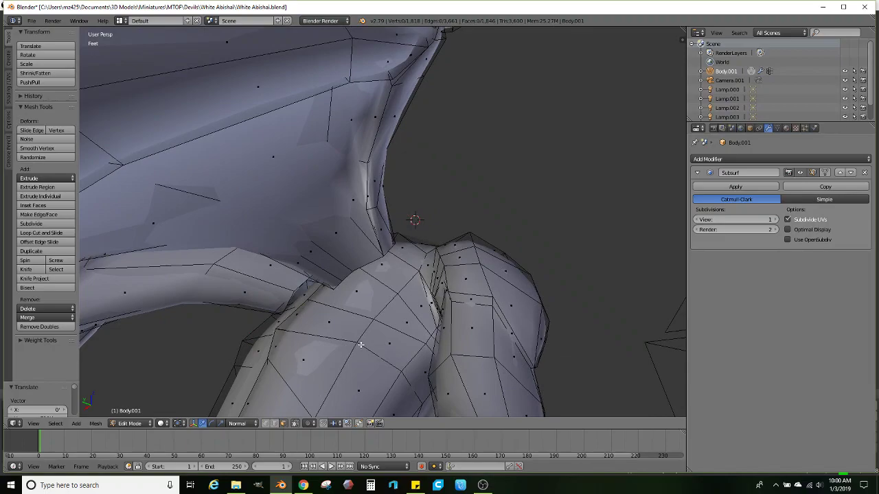
pyautogui.moveTo(378, 271); pyautogui.dragTo(409, 335, button='middle')
pyautogui.scroll(1, 357, 309)
pyautogui.rightClick(386, 278)
pyautogui.keyDown('ctrl'); pyautogui.rightClick(314, 286); pyautogui.keyUp('ctrl')
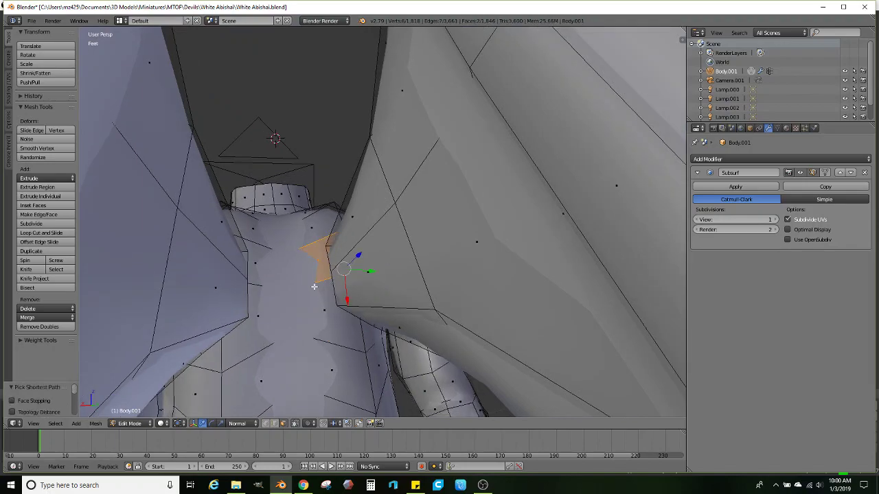
pyautogui.moveTo(320, 288); pyautogui.dragTo(347, 312, button='middle')
pyautogui.keyDown('ctrl'); pyautogui.rightClick(350, 315); pyautogui.keyUp('ctrl')
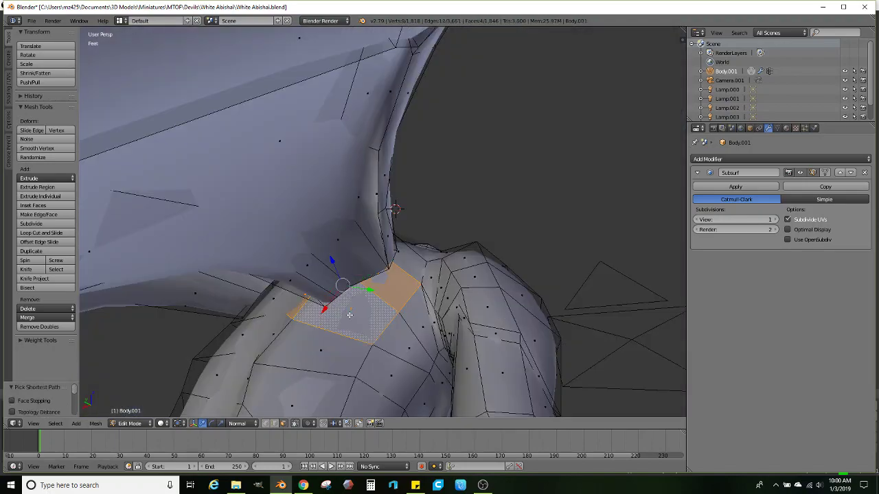
pyautogui.press('x')
pyautogui.click(341, 321)
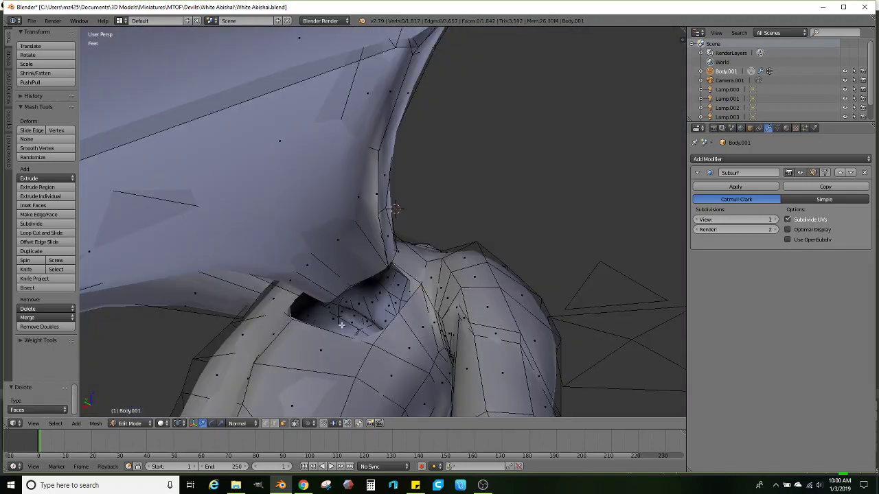
# Select the open edges of the right wing root and the body hole, and bridge the two edge loops
pyautogui.moveTo(340, 383); pyautogui.dragTo(317, 321, button='middle')
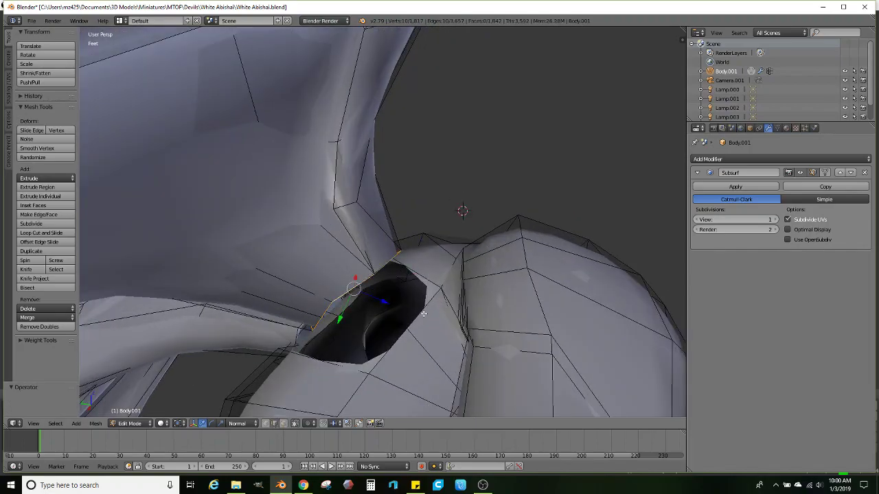
pyautogui.moveTo(424, 314); pyautogui.dragTo(216, 389, button='middle')
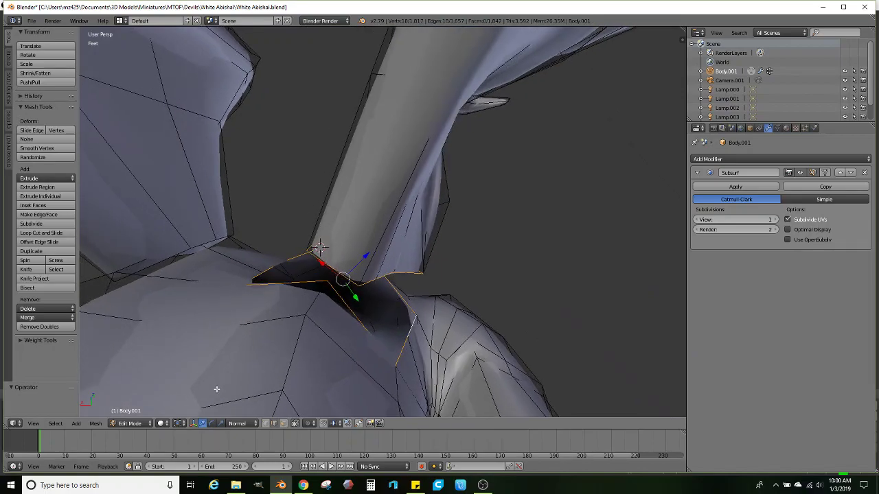
pyautogui.click(96, 424)
pyautogui.moveTo(124, 295)
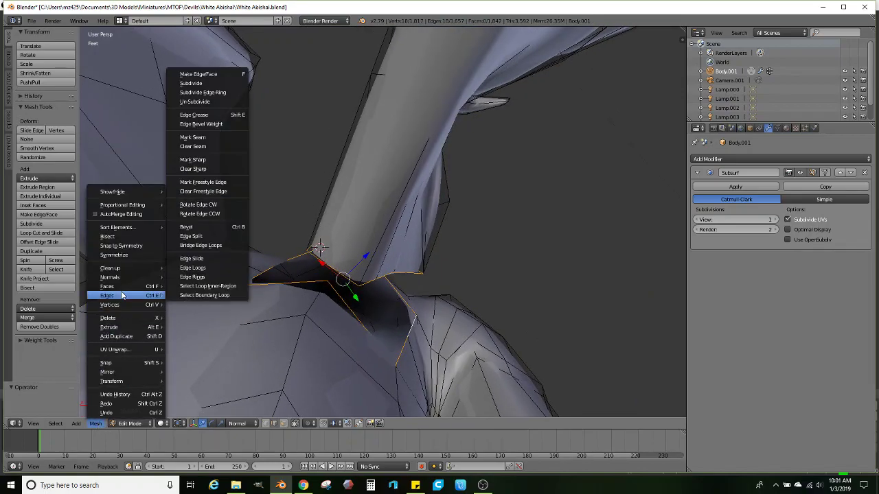
pyautogui.click(209, 249)
# Select the four body faces along the underside of the left wing root and delete them as faces
pyautogui.moveTo(260, 273); pyautogui.dragTo(264, 407, button='middle')
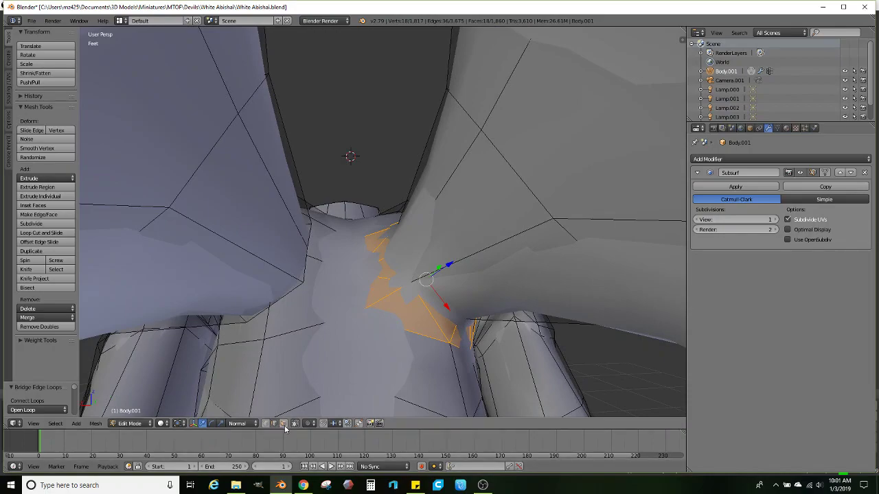
pyautogui.rightClick(320, 248)
pyautogui.moveTo(298, 275); pyautogui.dragTo(288, 285, button='middle')
pyautogui.keyDown('ctrl'); pyautogui.rightClick(244, 298); pyautogui.keyUp('ctrl')
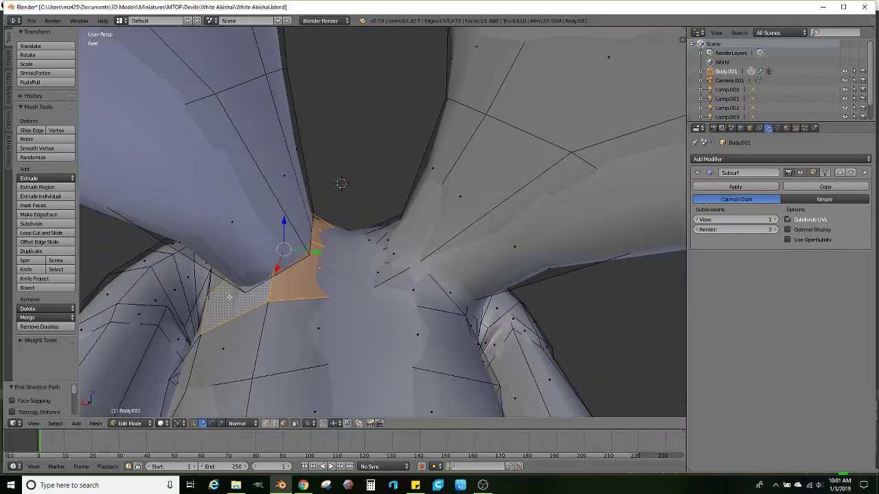
pyautogui.moveTo(240, 298); pyautogui.dragTo(276, 288, button='middle')
pyautogui.keyDown('ctrl'); pyautogui.rightClick(264, 279); pyautogui.keyUp('ctrl')
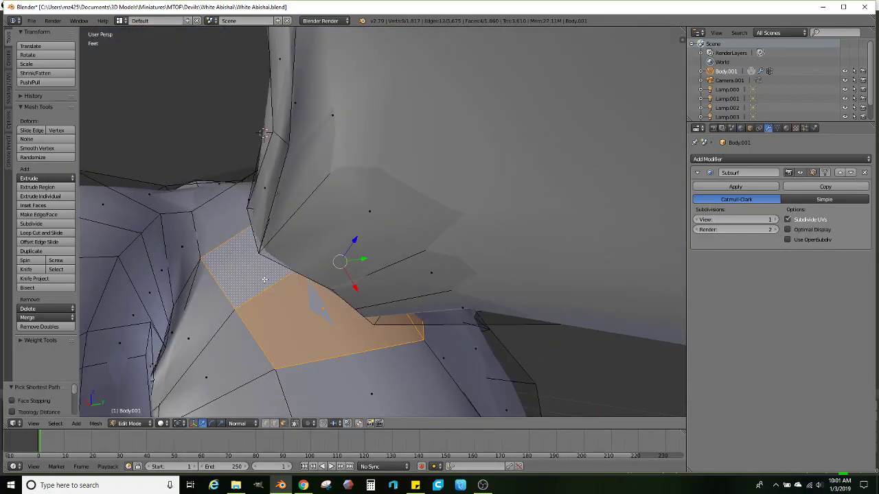
pyautogui.press('x')
pyautogui.click(403, 289)
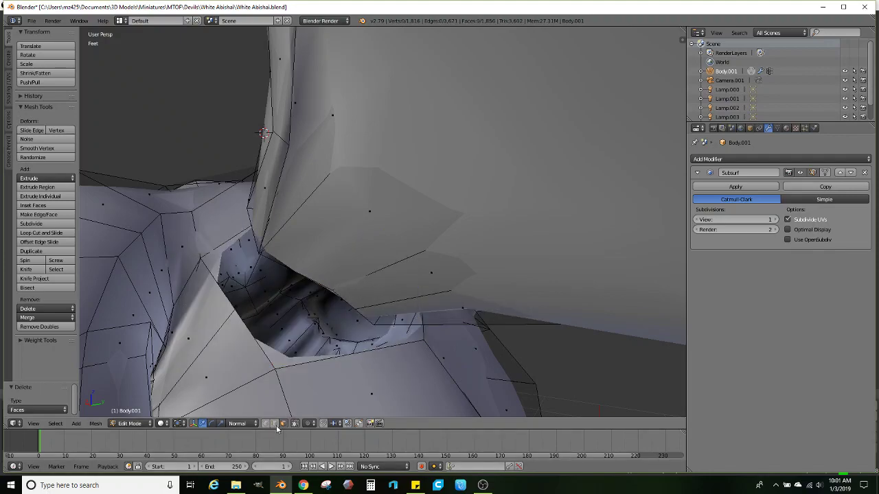
# Select the open edges of the left wing root and the body hole, and bridge the two edge loops
pyautogui.moveTo(298, 362); pyautogui.dragTo(299, 361, button='middle')
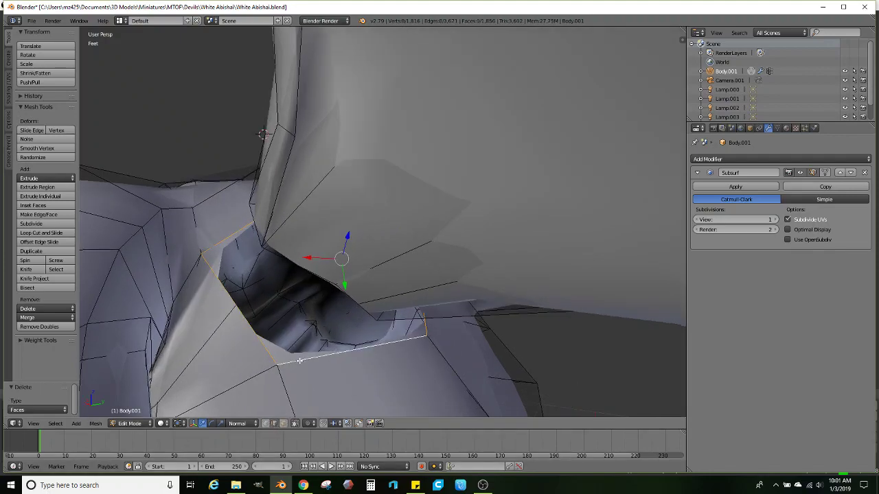
pyautogui.moveTo(304, 285); pyautogui.dragTo(260, 296, button='middle')
pyautogui.click(94, 423)
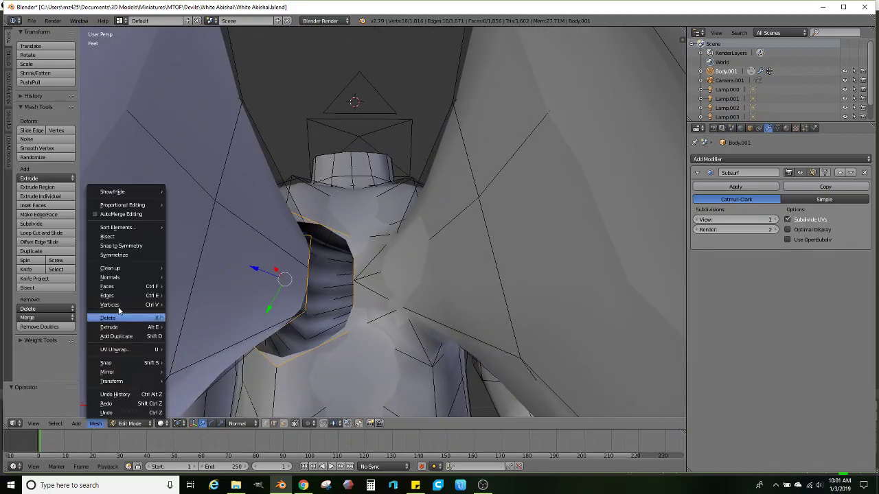
pyautogui.moveTo(116, 296)
pyautogui.click(206, 246)
# Return to Object Mode and examine the attached wings, the hands and the legs from several angles
pyautogui.moveTo(212, 257); pyautogui.dragTo(472, 290, button='middle')
pyautogui.scroll(-4, 438, 256)
pyautogui.moveTo(343, 251); pyautogui.dragTo(468, 237, button='middle')
pyautogui.press('Tab')
pyautogui.scroll(-2, 434, 244)
pyautogui.scroll(1, 337, 244)
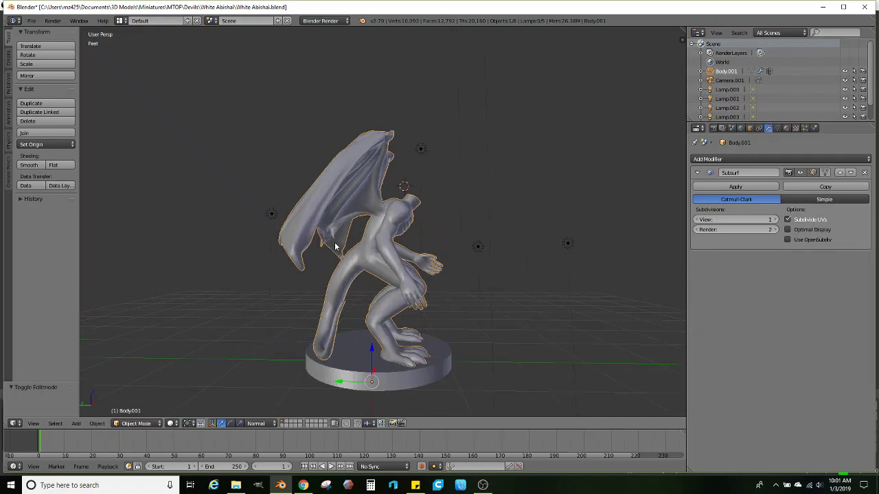
pyautogui.moveTo(336, 245); pyautogui.dragTo(403, 237, button='middle')
pyautogui.scroll(2, 367, 260)
pyautogui.scroll(5, 403, 237)
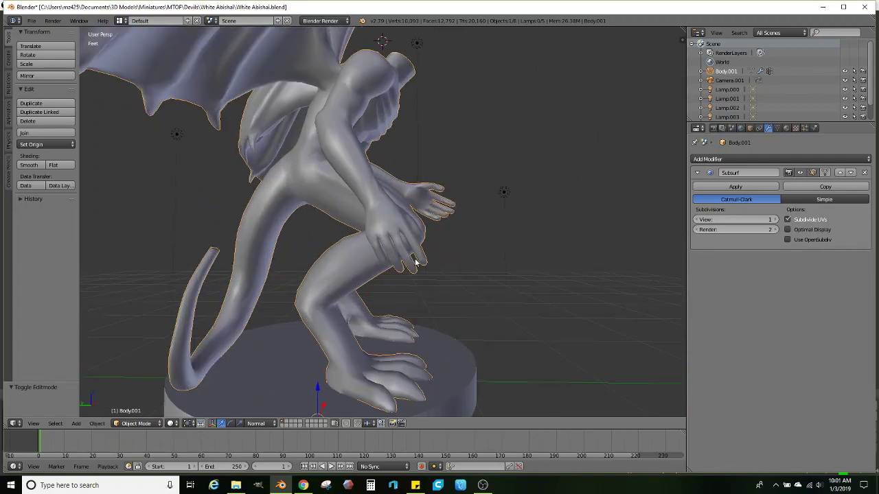
pyautogui.scroll(2, 433, 251)
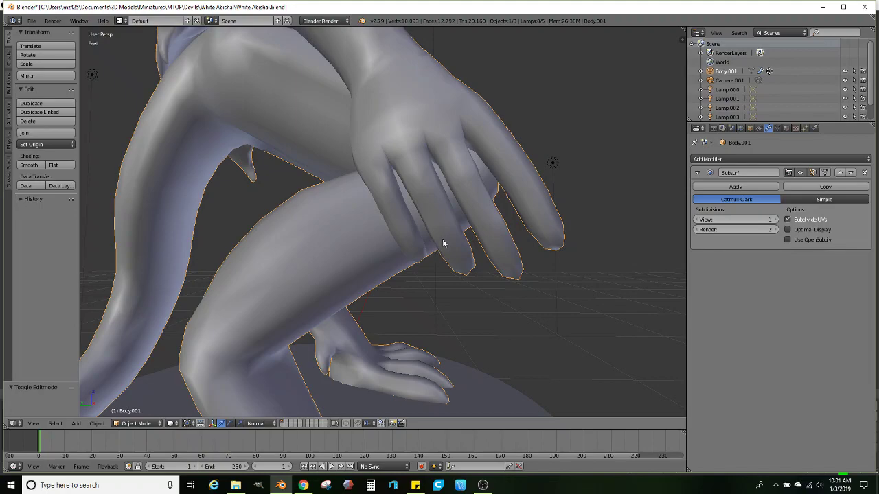
pyautogui.moveTo(427, 251); pyautogui.dragTo(402, 241, button='middle')
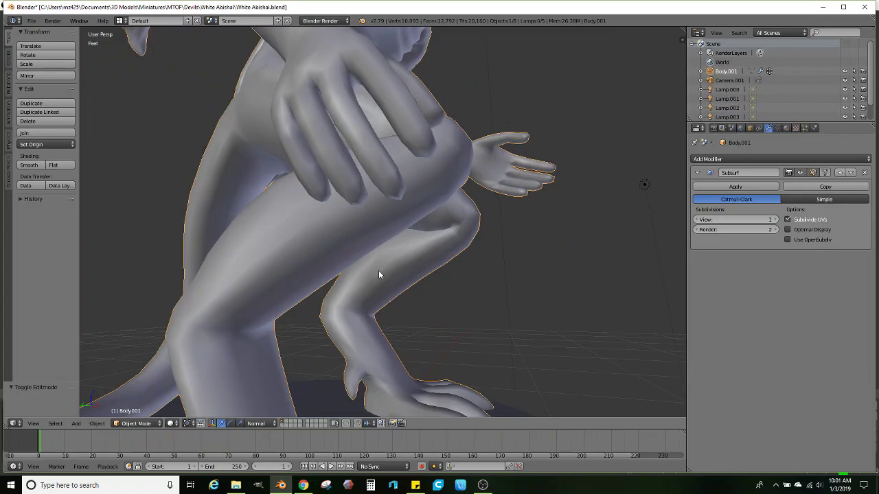
# In Edit Mode, scale the right little finger's tip face by 1.337, extrude it outward and scale the new end by 0.583
pyautogui.press('Tab')
pyautogui.moveTo(378, 275); pyautogui.dragTo(341, 338, button='middle')
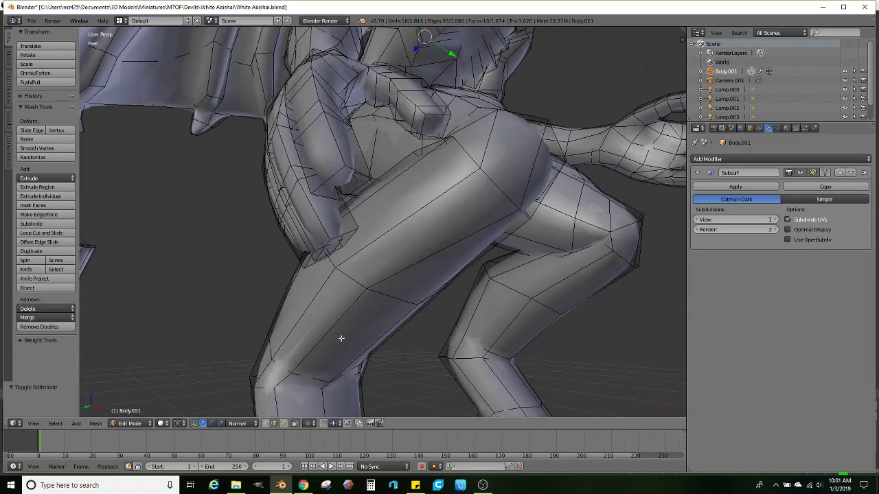
pyautogui.moveTo(371, 263); pyautogui.dragTo(377, 221, button='middle')
pyautogui.moveTo(371, 190); pyautogui.dragTo(402, 210, button='middle')
pyautogui.press('s')
pyautogui.click(530, 218)
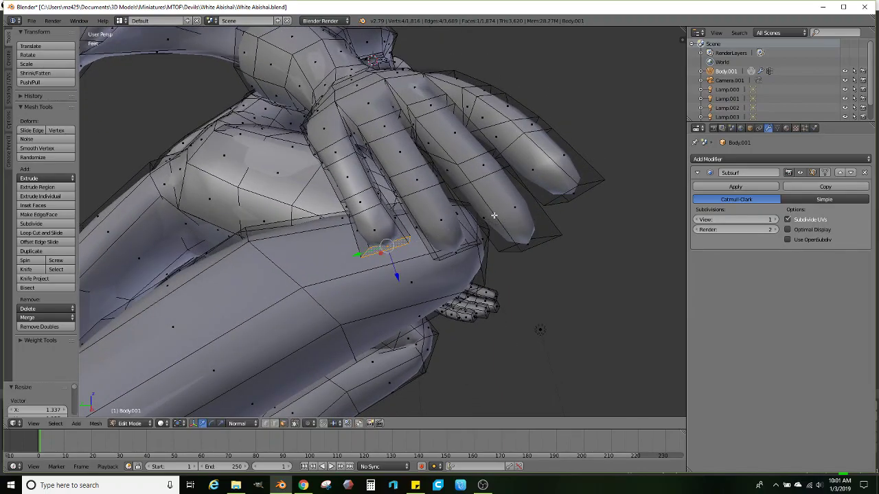
pyautogui.moveTo(530, 218); pyautogui.dragTo(491, 230, button='middle')
pyautogui.press('e')
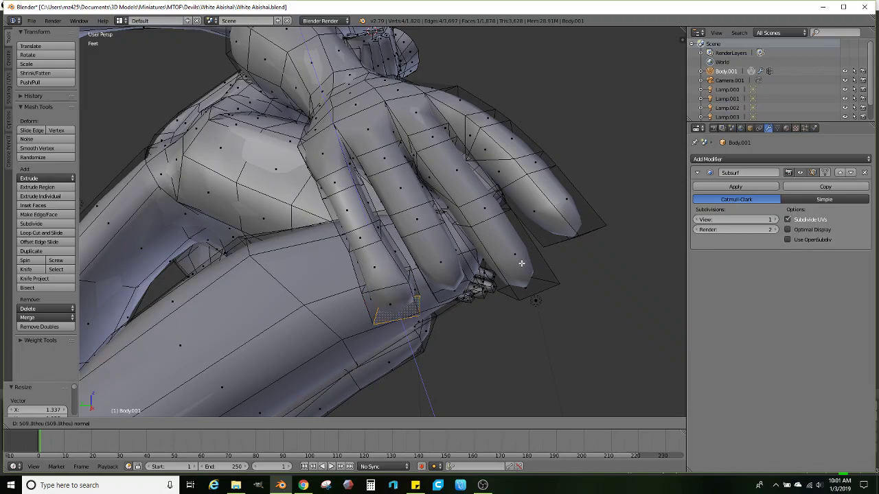
pyautogui.click(521, 263)
pyautogui.press('s')
pyautogui.click(468, 277)
pyautogui.moveTo(448, 277); pyautogui.dragTo(418, 276, button='middle')
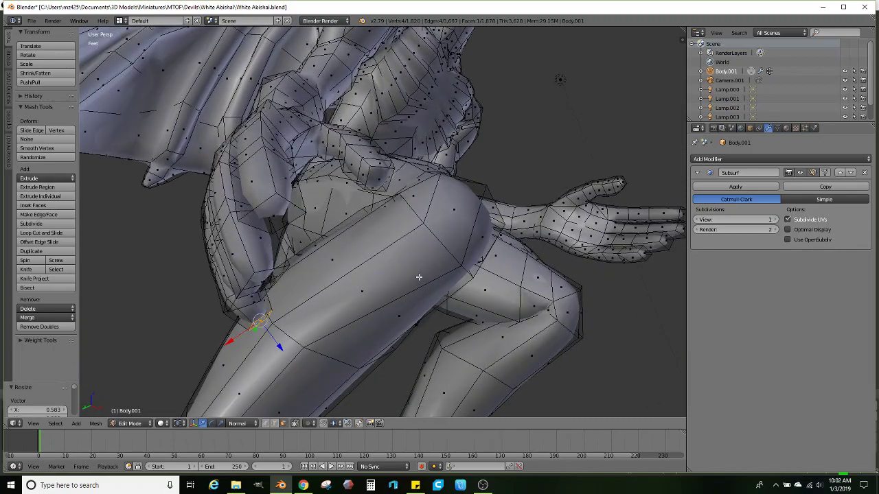
# Extrude the little finger's claw end again, scale it down by about 0.44 and shift it to form the claw's point
pyautogui.press('e')
pyautogui.click(375, 322)
pyautogui.press('s')
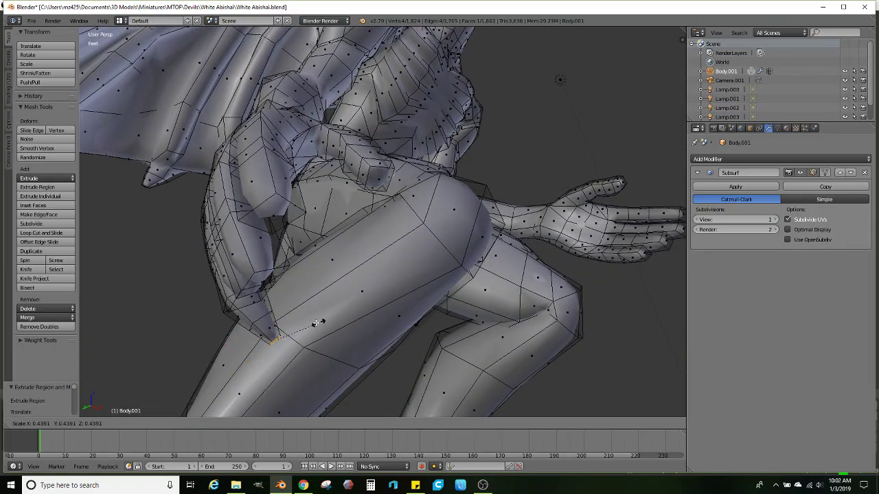
pyautogui.click(319, 322)
pyautogui.press('g')
pyautogui.click(326, 321)
# Scale the right ring finger's tip face by about 1.18, extrude it outward and scale the new end by 0.575
pyautogui.moveTo(327, 322); pyautogui.dragTo(404, 225, button='middle')
pyautogui.press('s')
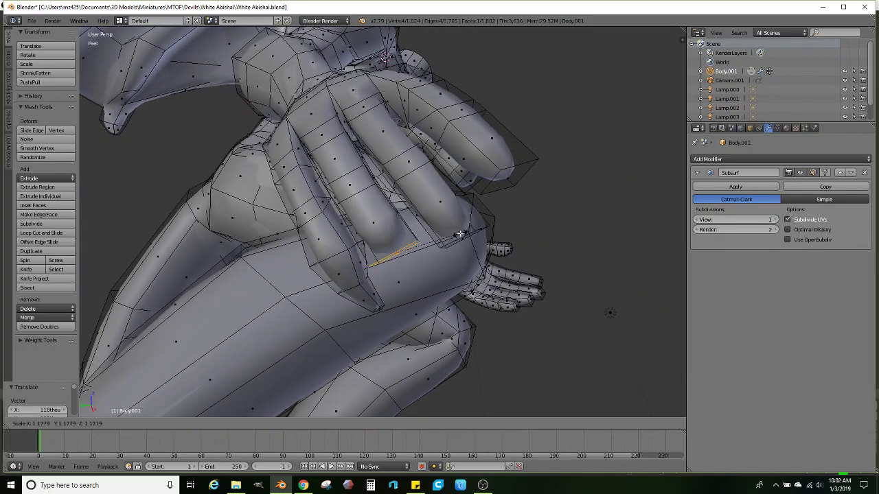
pyautogui.click(457, 235)
pyautogui.press('e')
pyautogui.click(476, 269)
pyautogui.press('s')
pyautogui.click(453, 279)
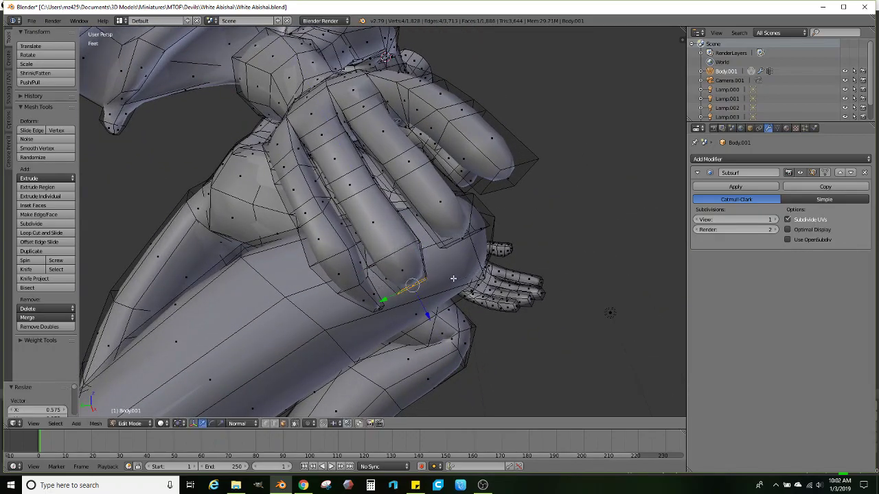
# Rotate the ring finger's claw end by about -11°, extrude it, scale it by 0.444 and shift it to form the point
pyautogui.moveTo(453, 278); pyautogui.dragTo(392, 298, button='middle')
pyautogui.press('r')
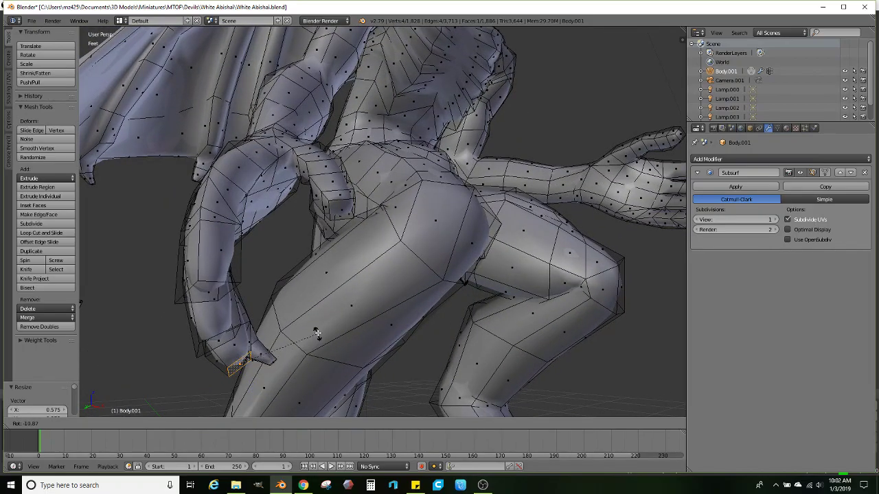
pyautogui.click(318, 332)
pyautogui.press('g')
pyautogui.press('z')
pyautogui.press('z')
pyautogui.click(364, 333)
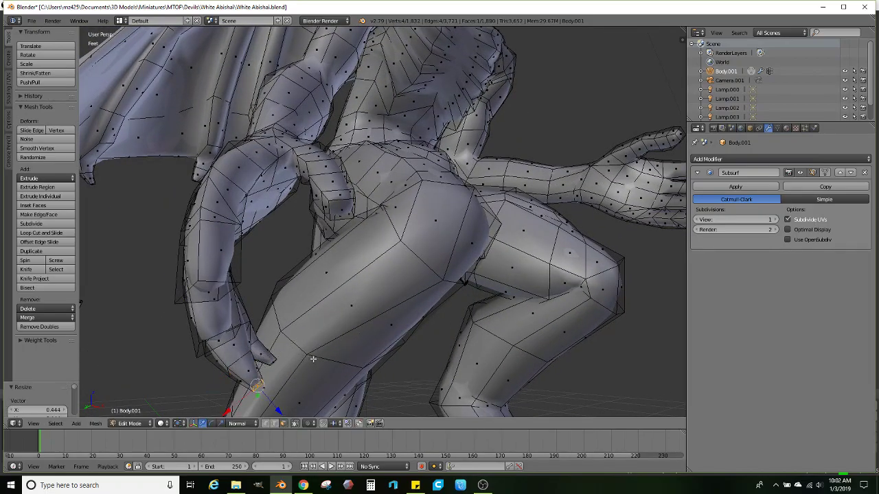
# Enlarge the right middle finger's tip face, extrude it outward and scale down the new end as a claw base
pyautogui.moveTo(364, 332); pyautogui.dragTo(419, 261, button='middle')
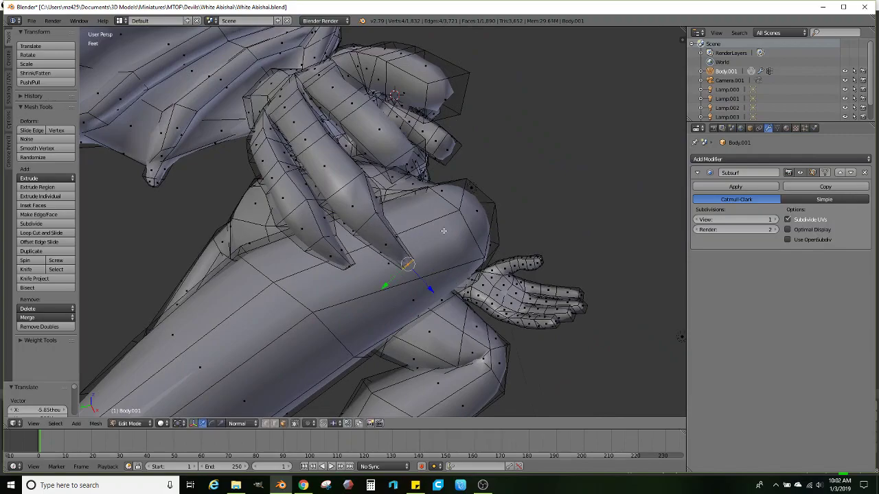
pyautogui.moveTo(415, 165); pyautogui.dragTo(450, 232, button='middle')
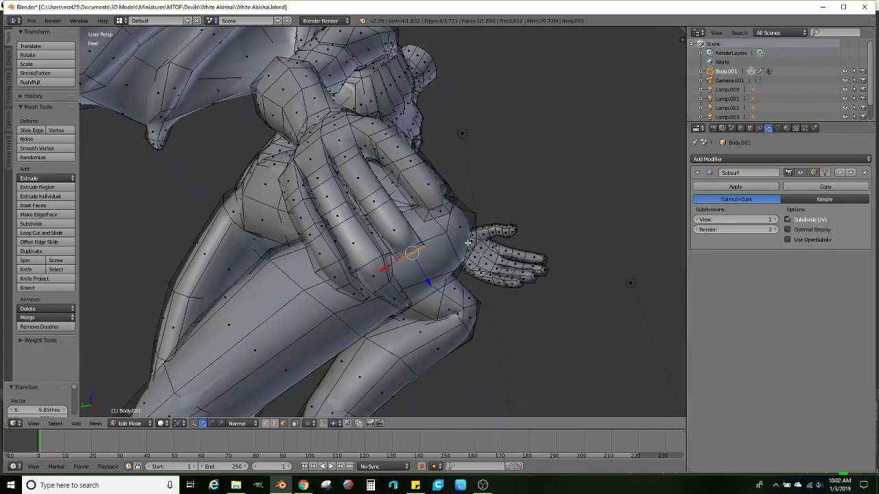
pyautogui.press('s')
pyautogui.click(483, 241)
pyautogui.press('e')
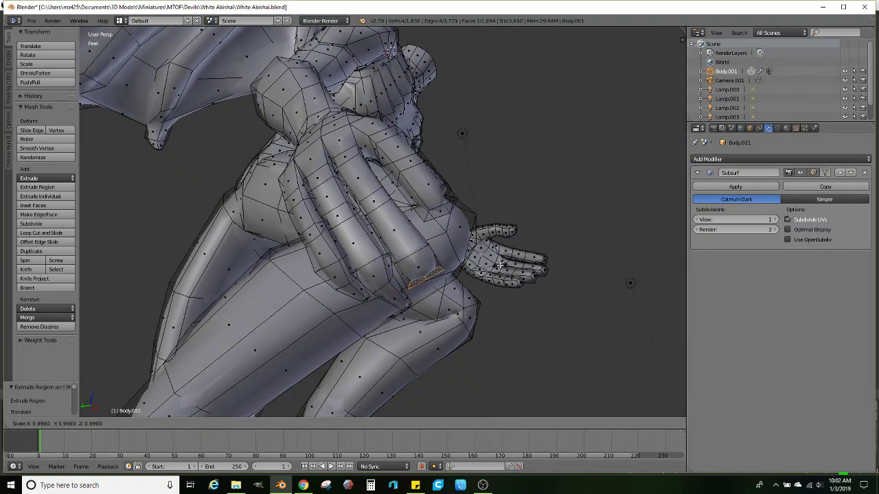
pyautogui.click(481, 272)
# Extrude the middle finger's claw end again, scale it by 0.362 and move it along its normal to form the point
pyautogui.moveTo(481, 272); pyautogui.dragTo(335, 341, button='middle')
pyautogui.scroll(-1, 335, 341)
pyautogui.press('e')
pyautogui.click(329, 354)
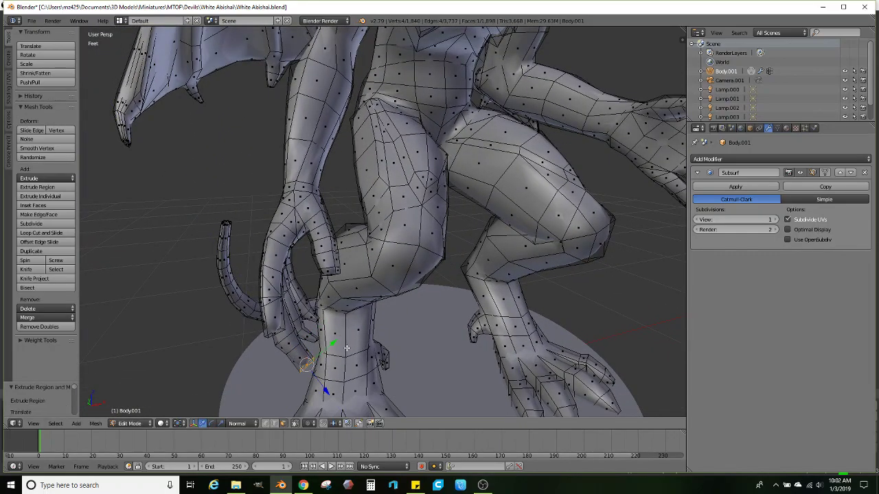
pyautogui.press('s')
pyautogui.click(327, 354)
pyautogui.press('e')
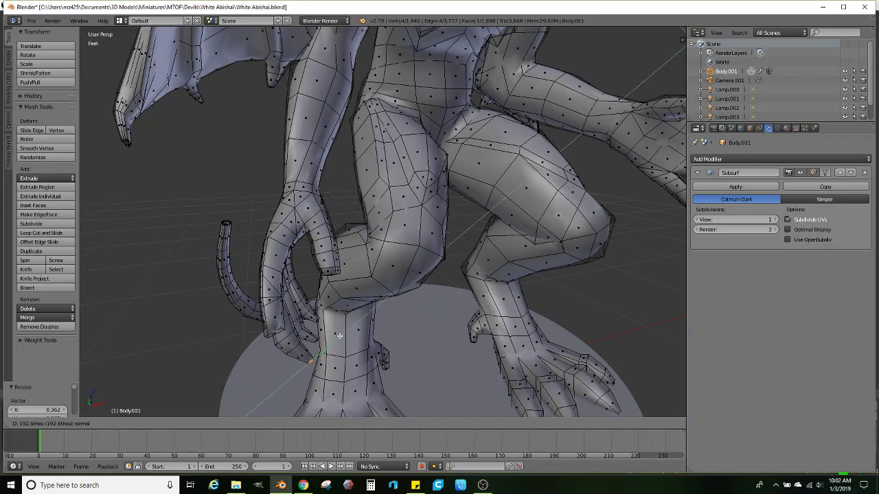
pyautogui.click(345, 329)
# Scale the right index finger's tip face by 1.202, extrude it outward, then shrink and shift the new end as a claw base
pyautogui.moveTo(346, 330); pyautogui.dragTo(453, 209, button='middle')
pyautogui.rightClick(427, 176)
pyautogui.press('s')
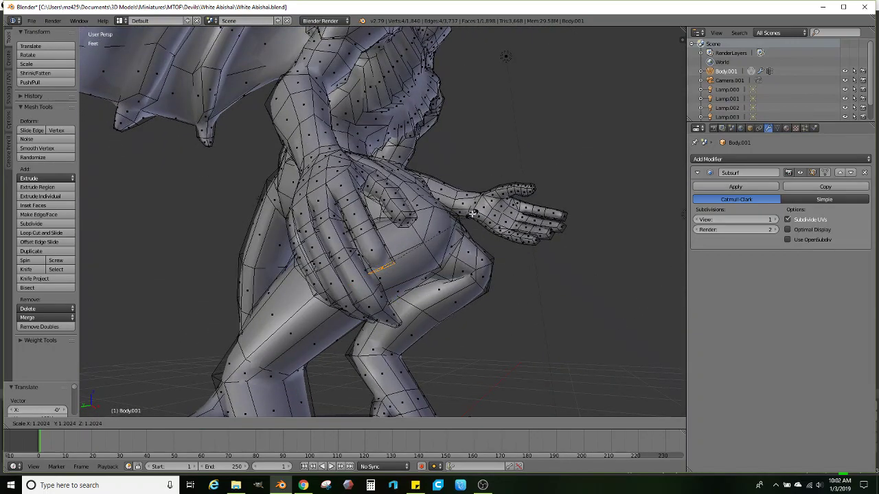
pyautogui.click(473, 213)
pyautogui.press('e')
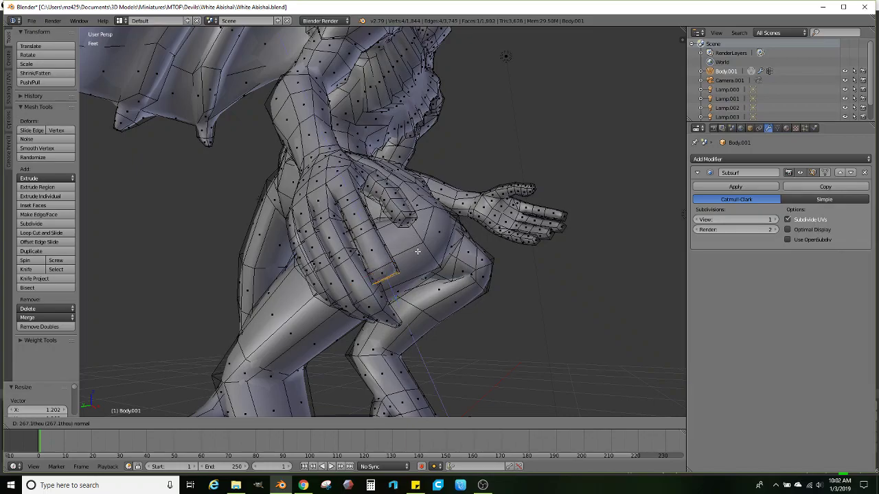
pyautogui.click(420, 258)
pyautogui.moveTo(424, 257); pyautogui.dragTo(333, 288, button='middle')
pyautogui.press('s')
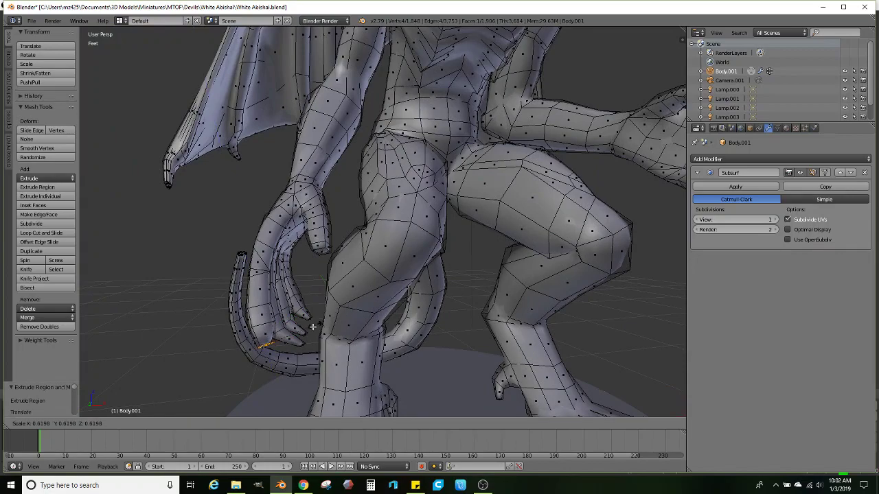
pyautogui.click(292, 343)
pyautogui.moveTo(297, 336); pyautogui.dragTo(313, 331)
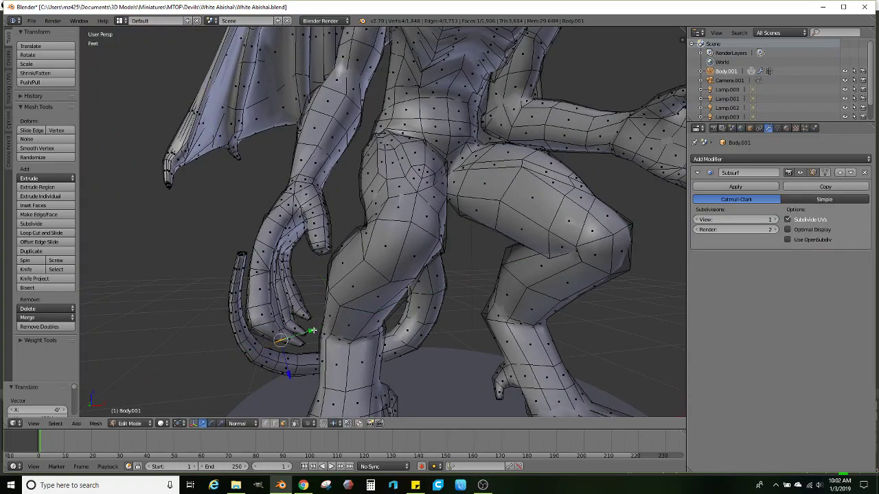
# Extrude the index finger's claw end again, scale it down and shift it sideways to form the point
pyautogui.press('g')
pyautogui.press('z')
pyautogui.press('z')
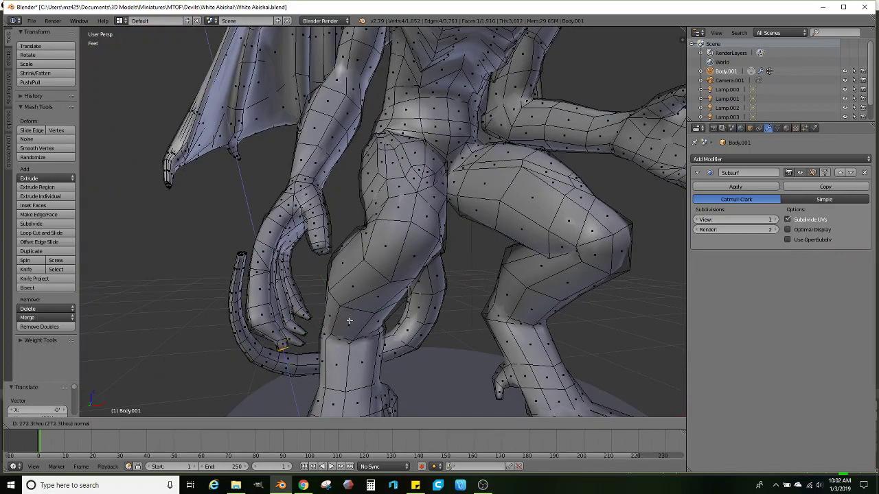
pyautogui.click(349, 321)
pyautogui.press('s')
pyautogui.click(312, 339)
pyautogui.moveTo(314, 340); pyautogui.dragTo(326, 337)
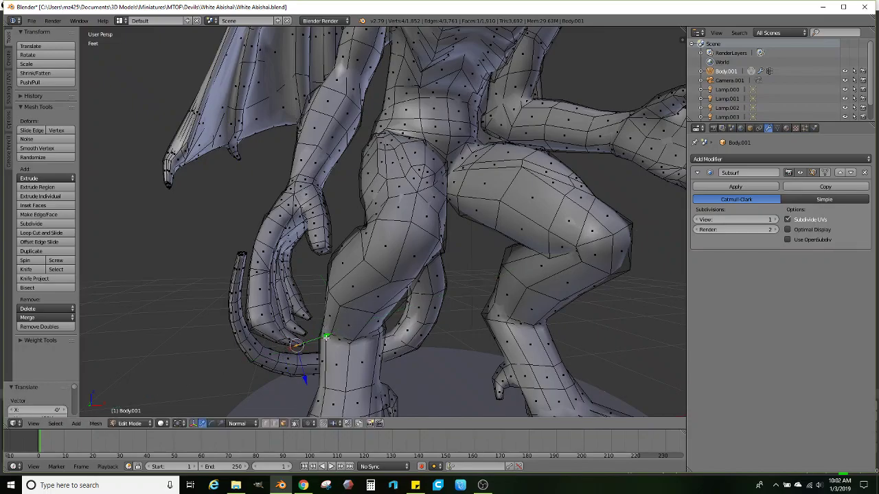
# Resize the right thumb's tip face, extrude it outward, then shrink and shift the new end as a claw base
pyautogui.moveTo(324, 295); pyautogui.dragTo(394, 283, button='middle')
pyautogui.press('s')
pyautogui.click(391, 288)
pyautogui.press('e')
pyautogui.click(403, 305)
pyautogui.press('g')
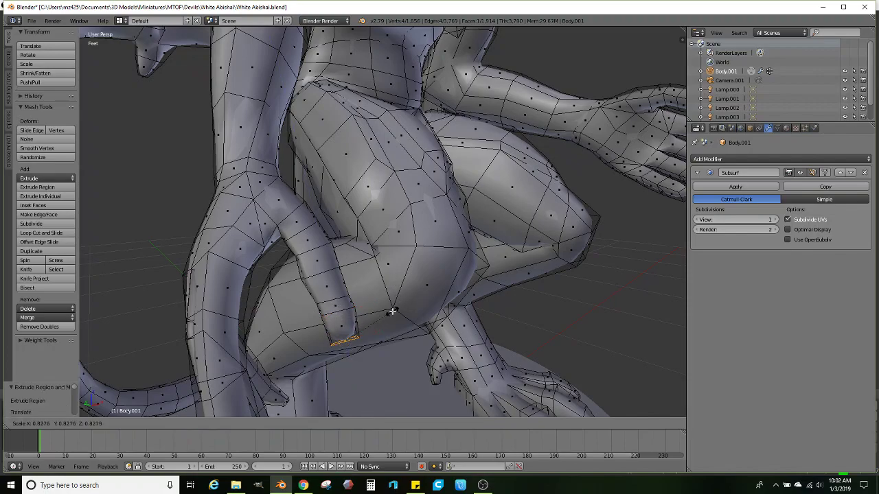
pyautogui.click(392, 312)
pyautogui.moveTo(375, 334); pyautogui.dragTo(367, 335)
# Extrude the thumb's claw end, scale it by 0.662, then shift, rotate and shrink it into a curved point
pyautogui.press('e')
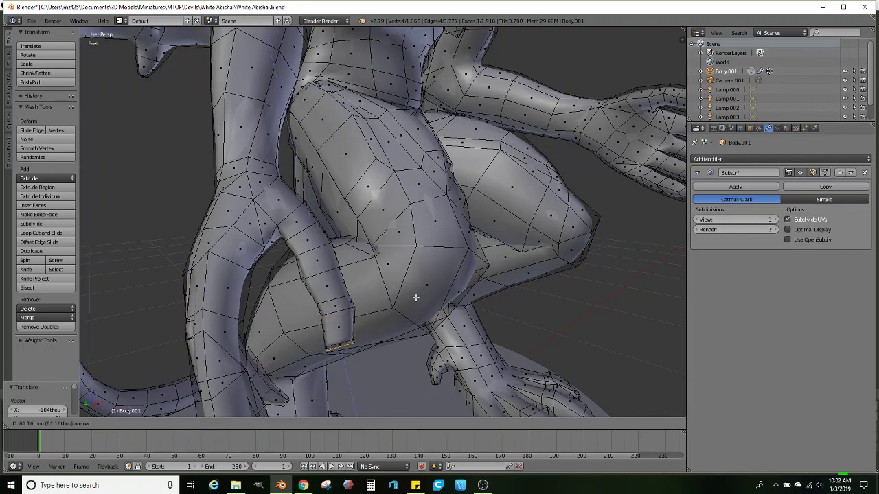
pyautogui.click(417, 313)
pyautogui.press('s')
pyautogui.click(388, 325)
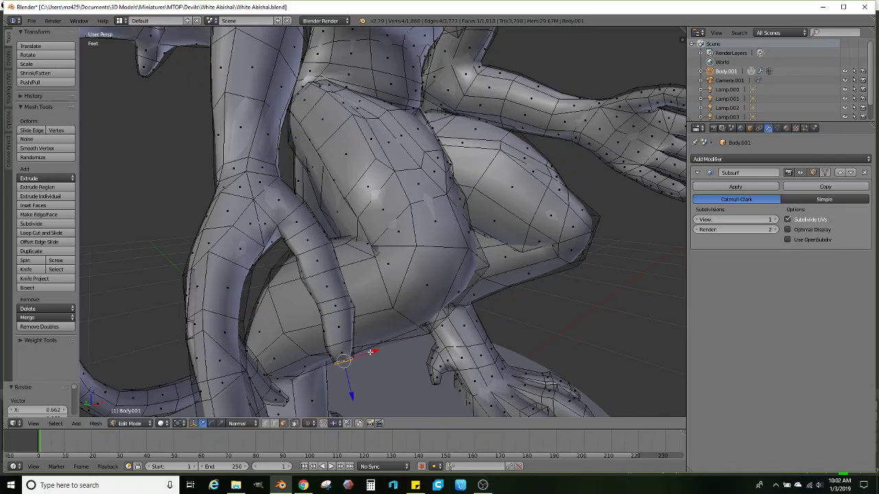
pyautogui.moveTo(370, 351); pyautogui.dragTo(357, 357)
pyautogui.press('r')
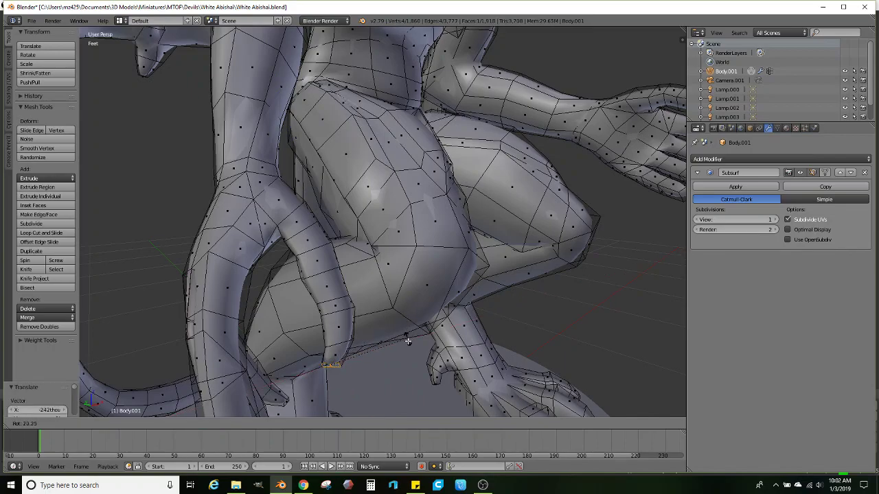
pyautogui.click(408, 333)
pyautogui.press('s')
pyautogui.click(391, 337)
pyautogui.scroll(-1, 376, 316)
pyautogui.press('Tab')
pyautogui.moveTo(376, 315); pyautogui.dragTo(388, 259, button='middle')
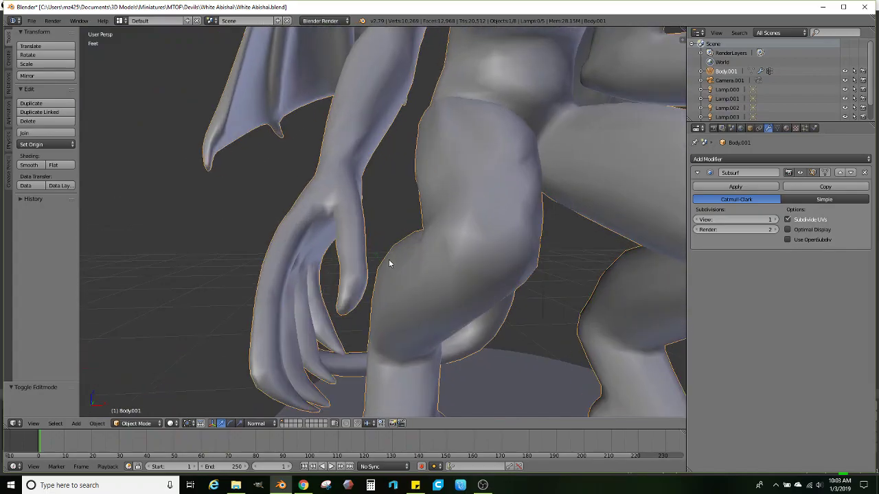
# Select the face loops around the whole right thumb, from its base to the claw tip
pyautogui.press('Tab')
pyautogui.scroll(3, 372, 239)
pyautogui.keyDown('alt'); pyautogui.rightClick(356, 219); pyautogui.keyUp('alt')
pyautogui.moveTo(356, 219); pyautogui.dragTo(327, 282, button='middle')
pyautogui.keyDown('alt'); pyautogui.rightClick(364, 215); pyautogui.keyUp('alt')
pyautogui.scroll(1, 327, 281)
pyautogui.keyDown('alt'); pyautogui.keyDown('shift'); pyautogui.rightClick(356, 259); pyautogui.keyUp('shift'); pyautogui.keyUp('alt')
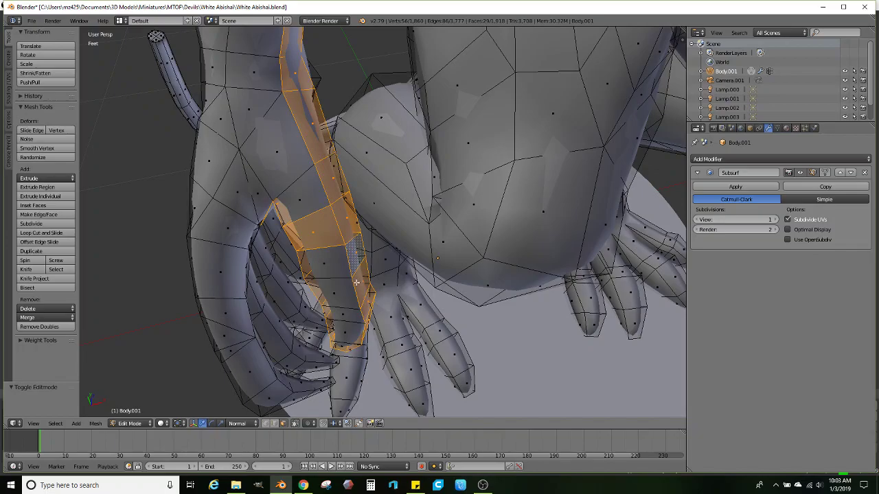
pyautogui.hotkey('ctrl', 'z')
pyautogui.keyDown('alt'); pyautogui.keyDown('shift'); pyautogui.rightClick(347, 269); pyautogui.keyUp('shift'); pyautogui.keyUp('alt')
pyautogui.keyDown('alt'); pyautogui.keyDown('shift'); pyautogui.rightClick(354, 297); pyautogui.keyUp('shift'); pyautogui.keyUp('alt')
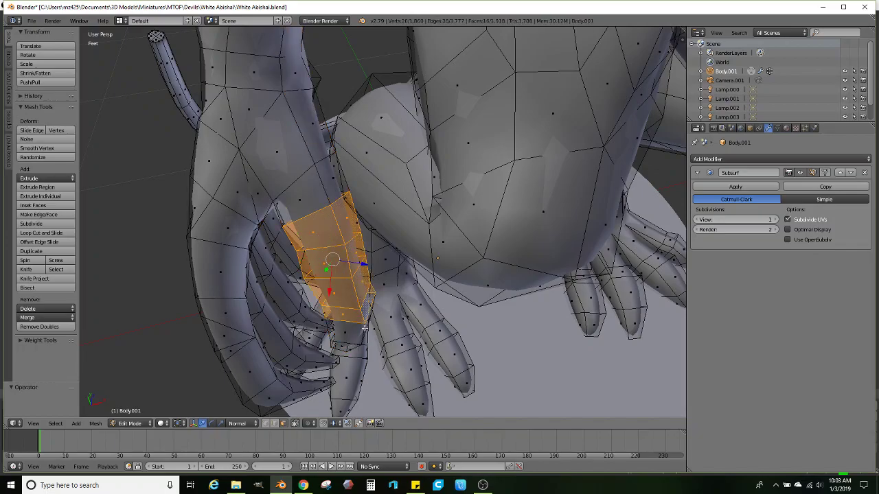
pyautogui.moveTo(364, 329); pyautogui.dragTo(415, 287, button='middle')
pyautogui.keyDown('alt'); pyautogui.keyDown('shift'); pyautogui.rightClick(357, 273); pyautogui.keyUp('shift'); pyautogui.keyUp('alt')
pyautogui.keyDown('alt'); pyautogui.keyDown('shift'); pyautogui.rightClick(348, 294); pyautogui.keyUp('shift'); pyautogui.keyUp('alt')
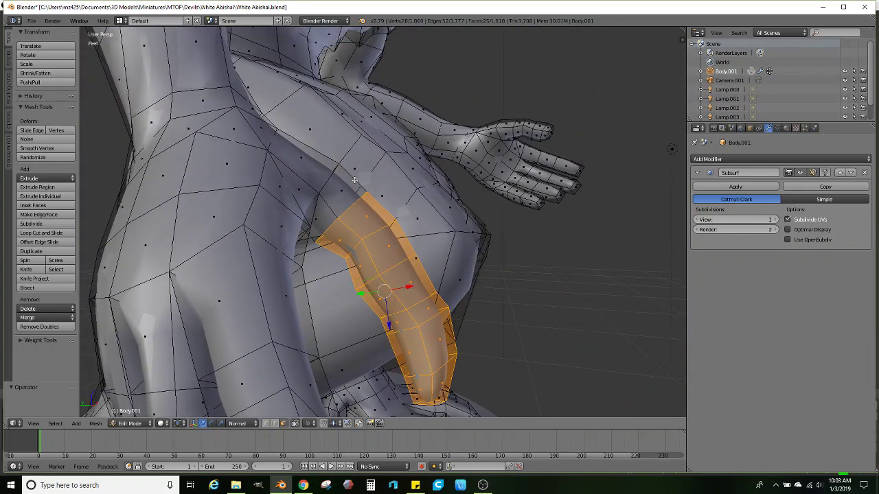
pyautogui.moveTo(346, 212); pyautogui.dragTo(368, 247, button='middle')
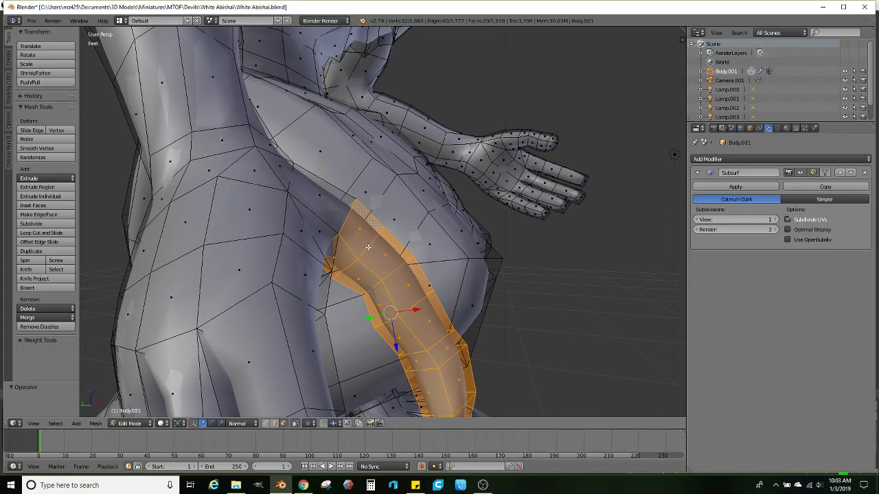
# Set the pivot point to the active element and rotate the selected thumb by 25.9° away from the fingers
pyautogui.click(177, 424)
pyautogui.click(206, 373)
pyautogui.moveTo(405, 289); pyautogui.dragTo(206, 275, button='middle')
pyautogui.scroll(2, 415, 224)
pyautogui.moveTo(415, 223); pyautogui.dragTo(405, 236, button='middle')
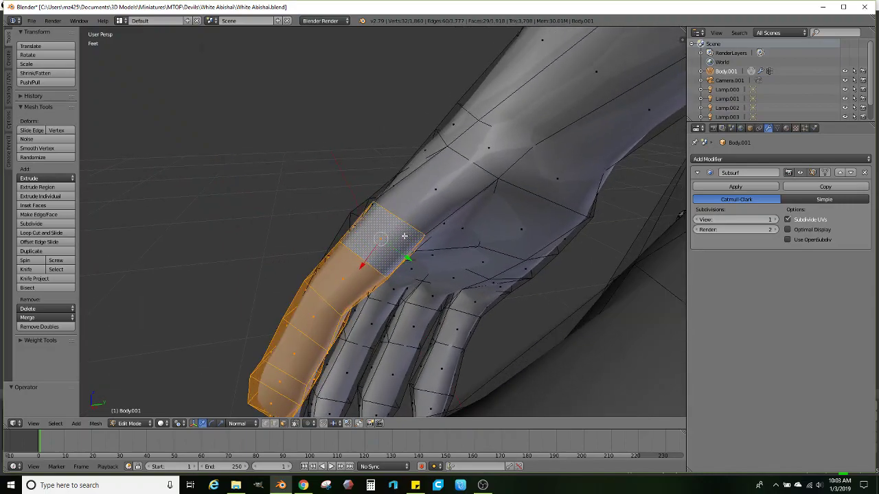
pyautogui.press('r')
pyautogui.click(471, 252)
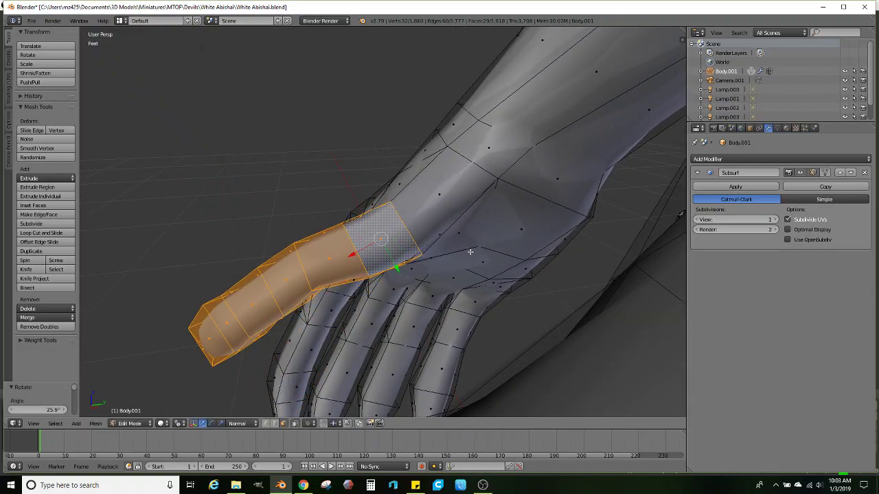
# Move the thumb against the palm, rotate it again from another angle and return to Object Mode
pyautogui.press('g')
pyautogui.click(463, 226)
pyautogui.moveTo(462, 226); pyautogui.dragTo(330, 295, button='middle')
pyautogui.press('r')
pyautogui.click(450, 272)
pyautogui.press('Tab')
pyautogui.scroll(3, 330, 294)
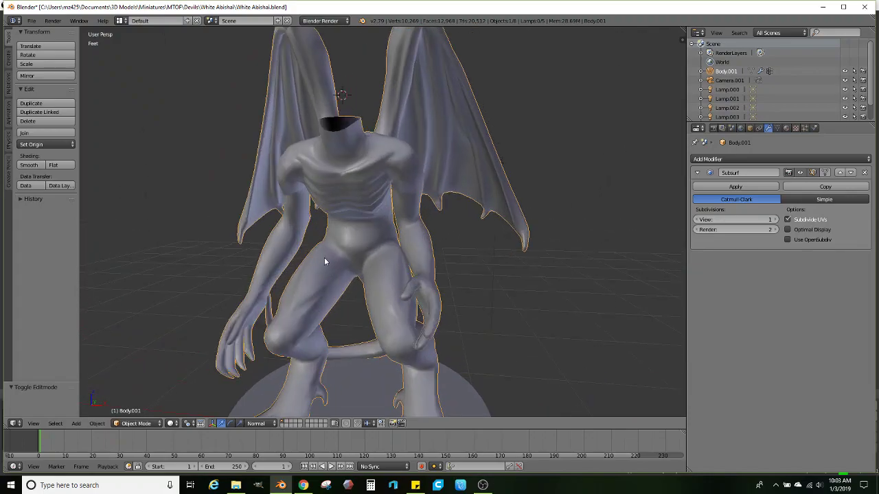
# Import the STL model "Hand holding something LEFT HAND.stl" from the Basics folder
pyautogui.moveTo(324, 261); pyautogui.dragTo(420, 264, button='middle')
pyautogui.scroll(-4, 412, 255)
pyautogui.scroll(3, 431, 263)
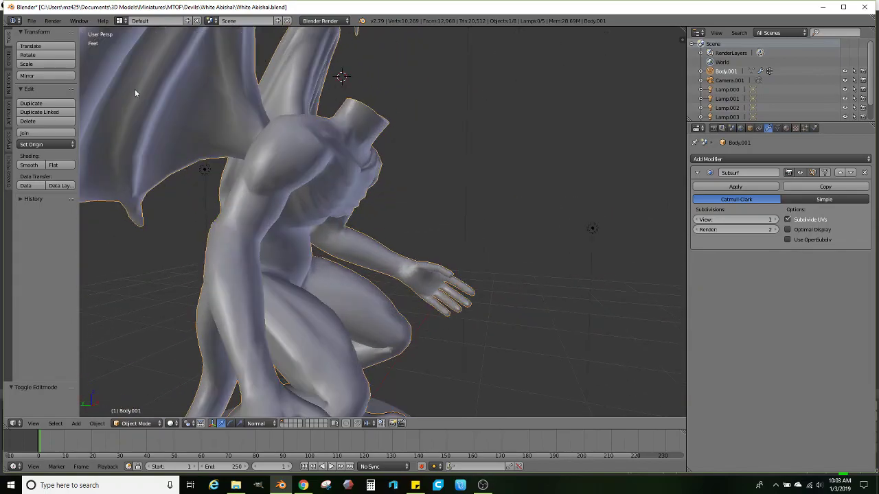
pyautogui.click(31, 20)
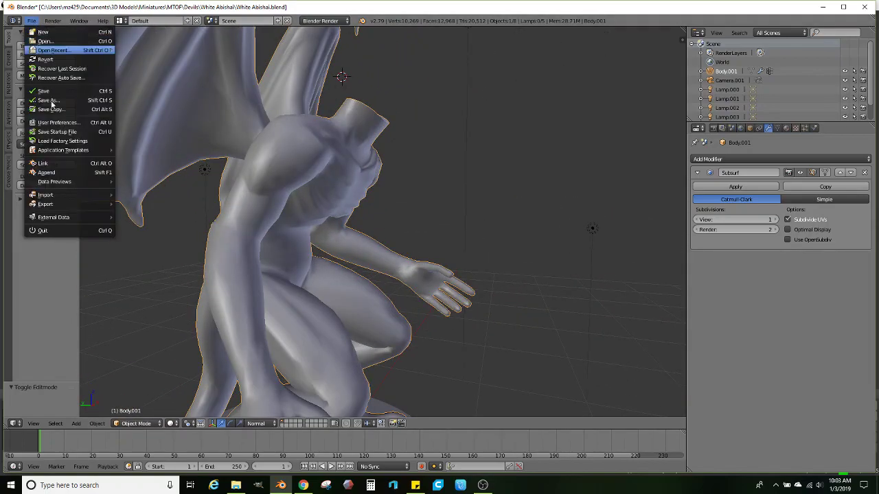
pyautogui.moveTo(52, 195)
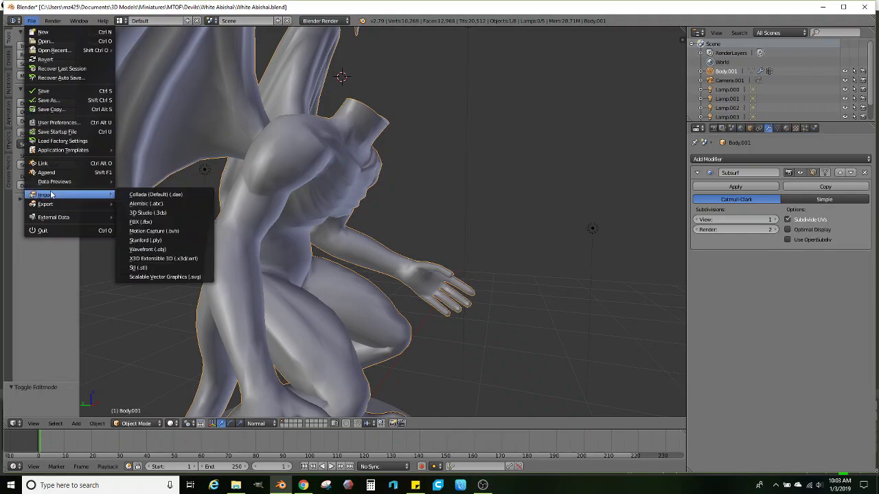
pyautogui.click(138, 268)
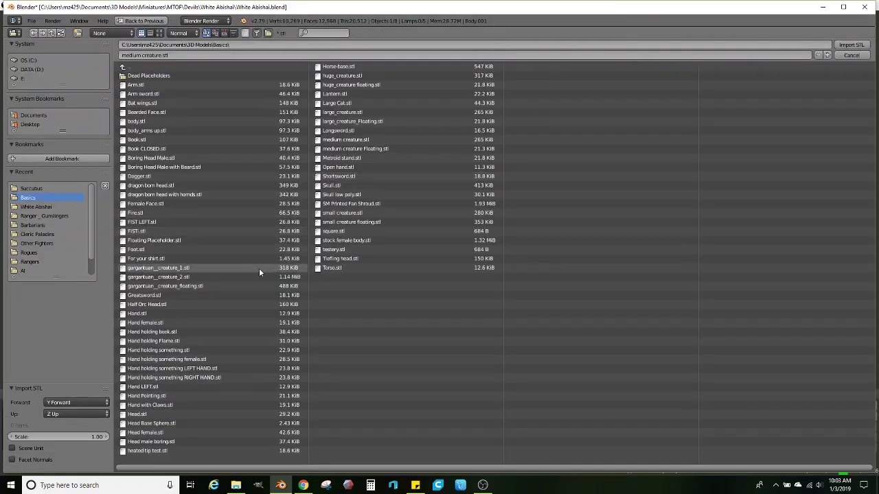
pyautogui.doubleClick(197, 368)
pyautogui.scroll(-3, 278, 220)
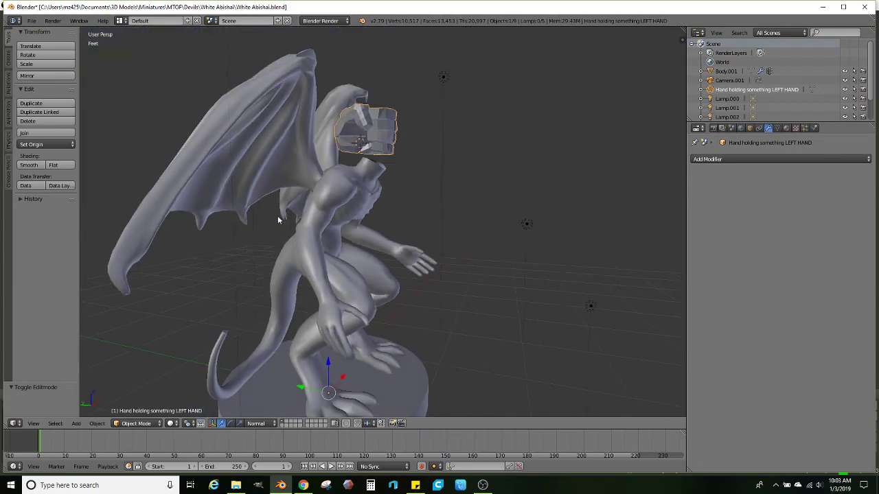
# Set the imported hand's origin to its center of mass (surface) and stretch it vertically by about 1.25
pyautogui.moveTo(278, 219); pyautogui.dragTo(252, 227, button='middle')
pyautogui.click(45, 145)
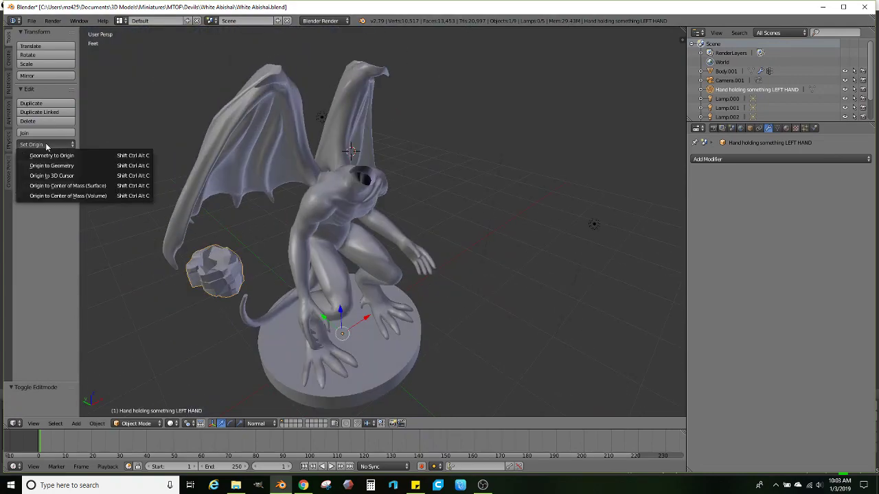
pyautogui.click(77, 185)
pyautogui.moveTo(237, 260); pyautogui.dragTo(190, 230, button='middle')
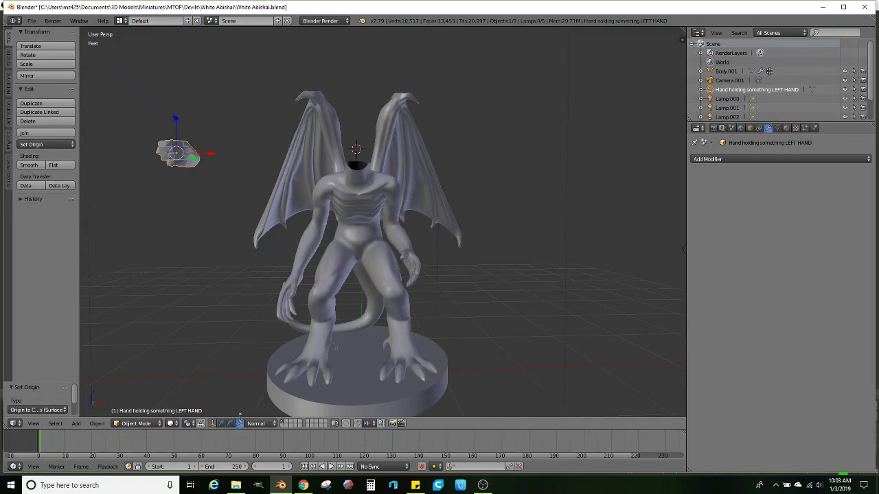
pyautogui.moveTo(175, 120)
pyautogui.mouseDown()
pyautogui.moveTo(175, 107)
pyautogui.moveTo(180, 118)
pyautogui.mouseUp()
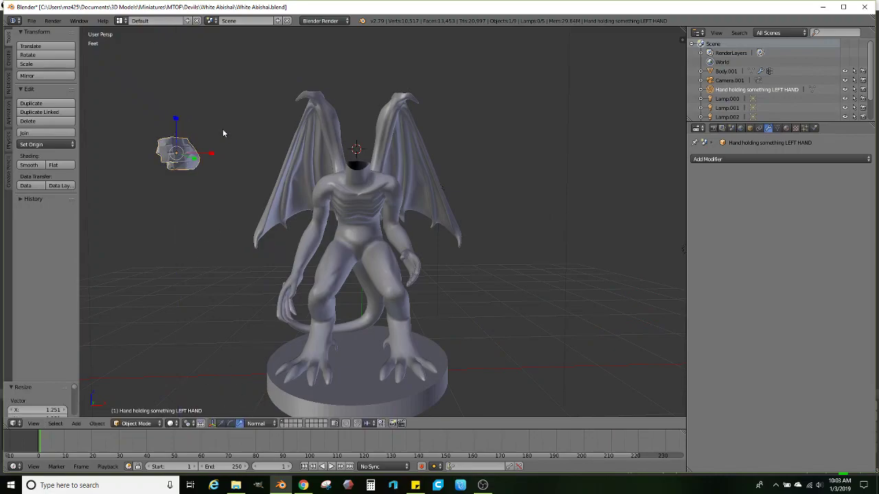
# Move the imported hand across to the front of the body's left hand
pyautogui.press('g')
pyautogui.click(426, 253)
pyautogui.moveTo(391, 254); pyautogui.dragTo(374, 252, button='middle')
pyautogui.scroll(1, 303, 255)
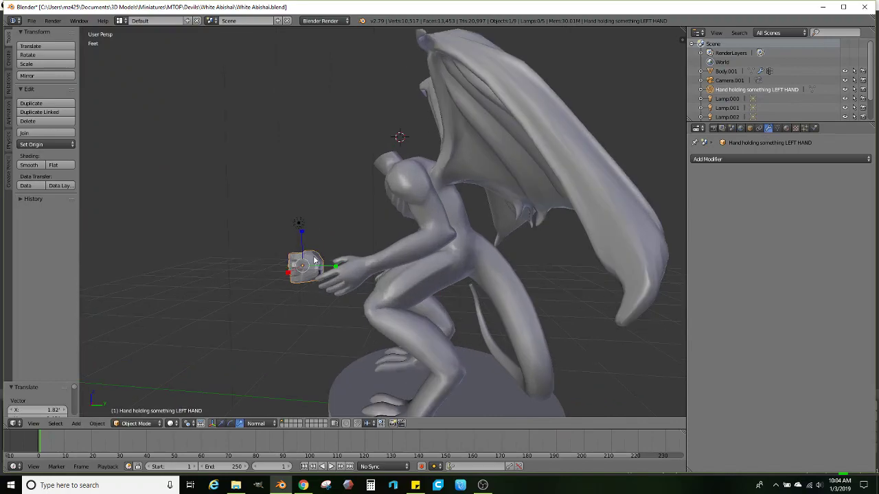
pyautogui.keyDown('shift'); pyautogui.moveTo(313, 256); pyautogui.dragTo(353, 188, button='middle'); pyautogui.keyUp('shift')
pyautogui.scroll(2, 357, 212)
# Rotate the imported hand to follow the left forearm's slope and move it beside the body's left hand
pyautogui.press('r')
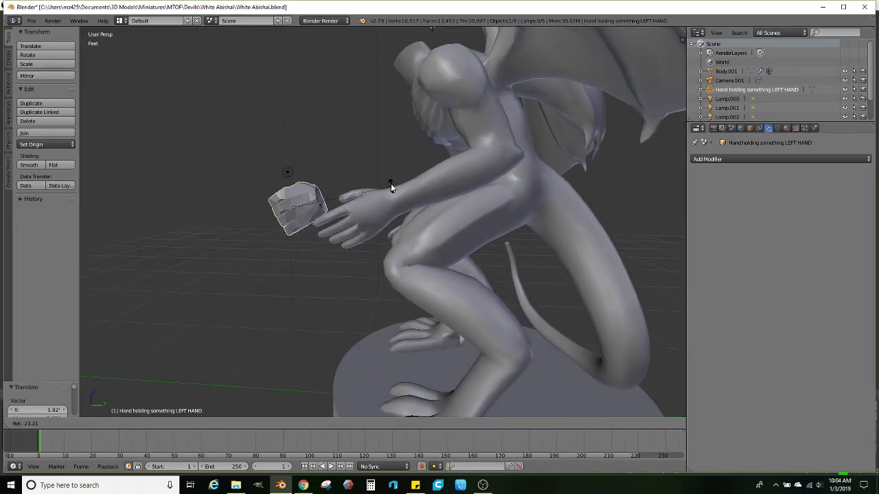
pyautogui.click(395, 180)
pyautogui.press('g')
pyautogui.click(462, 190)
pyautogui.moveTo(461, 190); pyautogui.dragTo(475, 224, button='middle')
pyautogui.press('Tab')
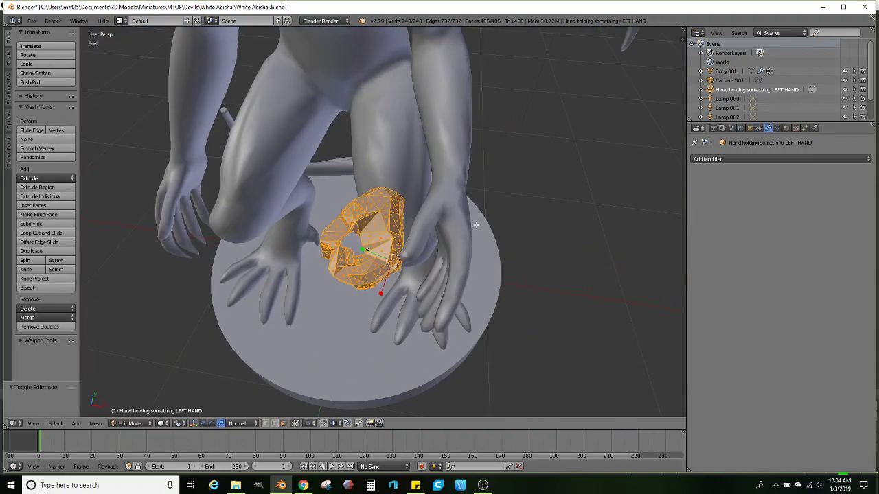
pyautogui.moveTo(403, 237); pyautogui.dragTo(393, 204, button='middle')
pyautogui.press('Tab')
# Lasso the body's left hand up to the wrist in wireframe view and delete its faces
pyautogui.rightClick(441, 222)
pyautogui.scroll(1, 441, 249)
pyautogui.rightClick(437, 243)
pyautogui.rightClick(432, 223)
pyautogui.press('Tab')
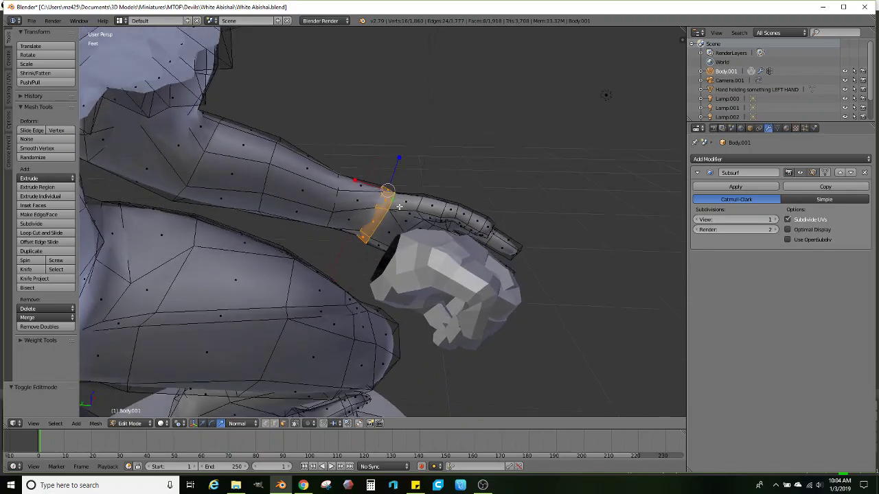
pyautogui.press('z')
pyautogui.moveTo(484, 322)
pyautogui.keyDown('ctrl'); pyautogui.mouseDown()
pyautogui.moveTo(513, 210)
pyautogui.moveTo(384, 189)
pyautogui.moveTo(360, 233)
pyautogui.mouseUp(); pyautogui.keyUp('ctrl')
pyautogui.moveTo(360, 233)
pyautogui.mouseDown(button='middle')
pyautogui.moveTo(429, 232)
pyautogui.moveTo(348, 265)
pyautogui.mouseUp(button='middle')
pyautogui.press('x')
pyautogui.click(417, 237)
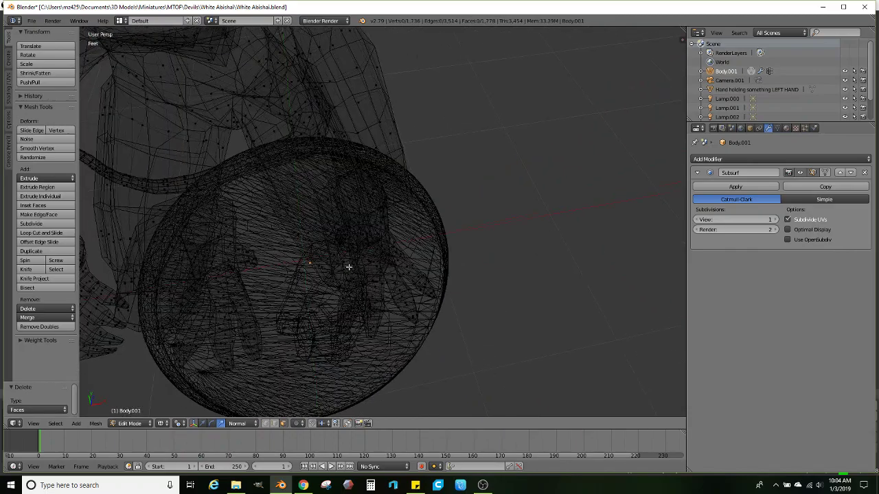
# Move the imported hand 2.54' along its X axis toward the open left wrist and return to solid shading
pyautogui.press('Tab')
pyautogui.rightClick(308, 287)
pyautogui.moveTo(331, 294); pyautogui.dragTo(323, 410, button='middle')
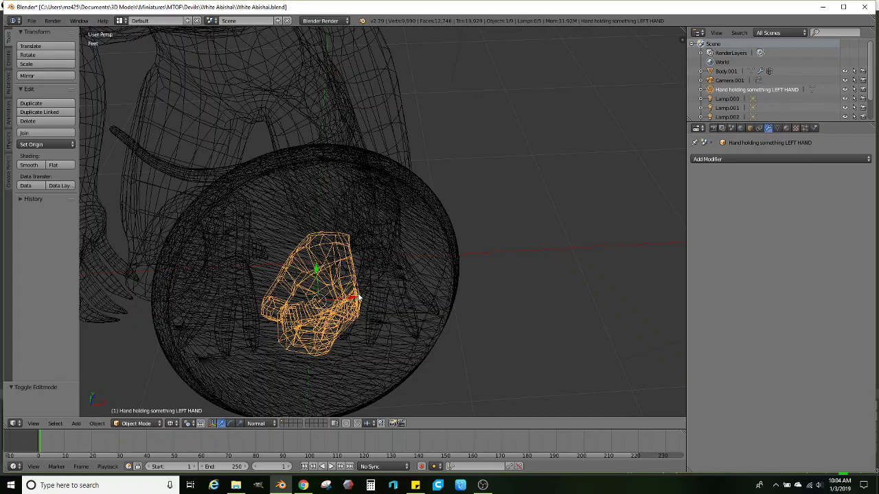
pyautogui.moveTo(358, 296); pyautogui.dragTo(439, 296)
pyautogui.moveTo(439, 297)
pyautogui.mouseDown(button='middle')
pyautogui.moveTo(369, 256)
pyautogui.moveTo(407, 241)
pyautogui.mouseUp(button='middle')
pyautogui.press('z')
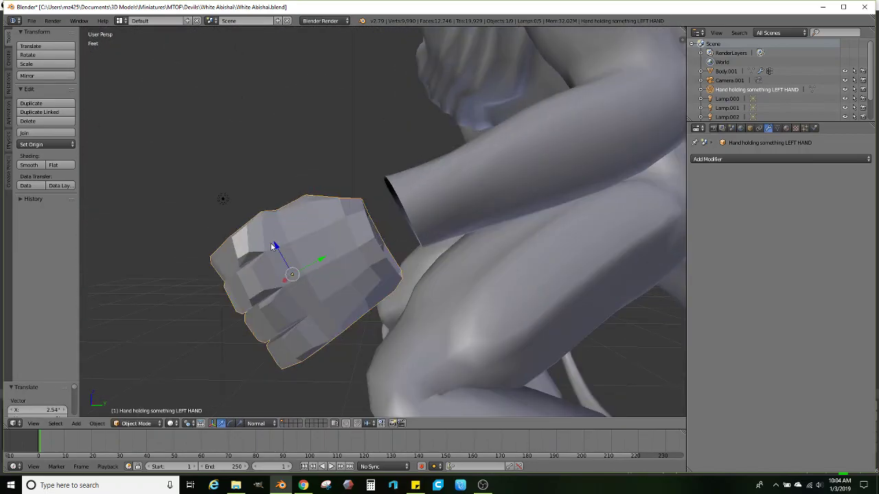
# Shift the imported hand along its own axes to line up with the open wrist and scale it by 1.060
pyautogui.moveTo(273, 244); pyautogui.dragTo(274, 226)
pyautogui.moveTo(291, 226); pyautogui.dragTo(318, 249, button='middle')
pyautogui.moveTo(318, 249); pyautogui.dragTo(324, 249)
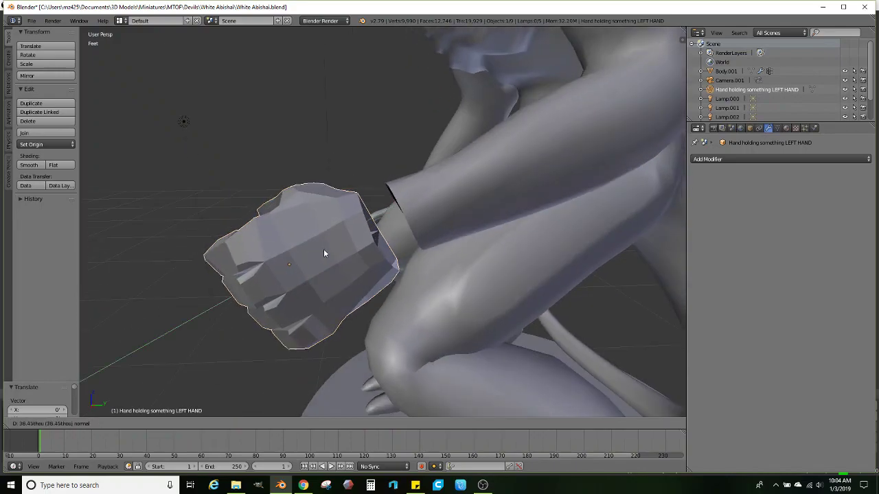
pyautogui.click(327, 247)
pyautogui.moveTo(331, 246); pyautogui.dragTo(375, 241, button='middle')
pyautogui.press('s')
pyautogui.click(498, 267)
pyautogui.scroll(3, 484, 286)
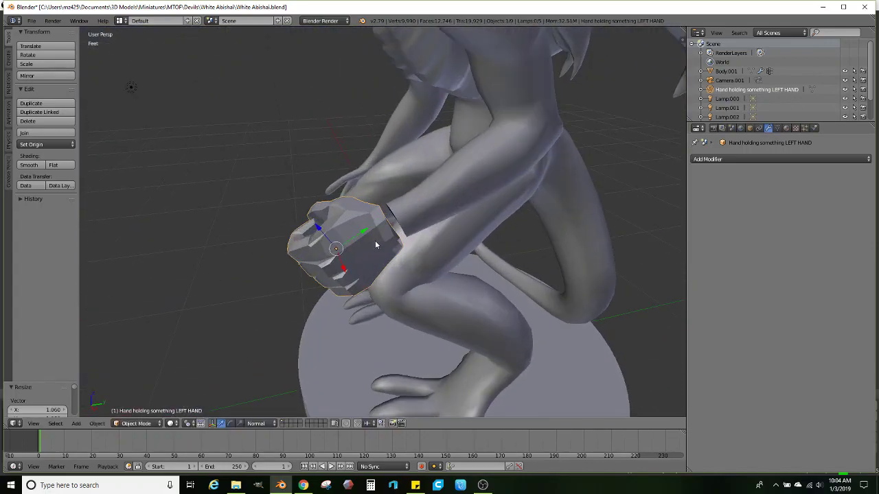
# Join the imported left hand to the body mesh and set the combined object to smooth shading
pyautogui.keyDown('shift'); pyautogui.click(415, 206); pyautogui.keyUp('shift')
pyautogui.moveTo(416, 206); pyautogui.dragTo(391, 282, button='middle')
pyautogui.scroll(3, 392, 282)
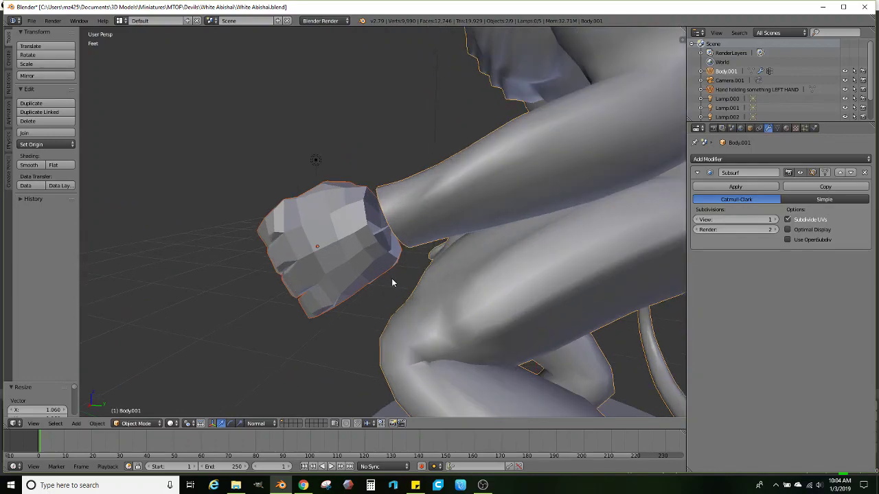
pyautogui.click(136, 424)
pyautogui.click(54, 133)
pyautogui.click(31, 165)
pyautogui.scroll(1, 283, 223)
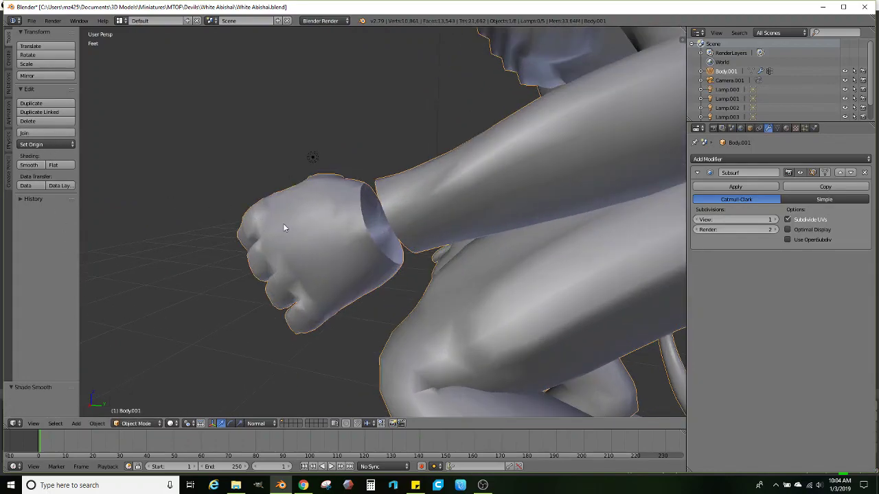
# Select the open edge loops of the hand and the left forearm, bridge them with faces, and convert triangles to quads
pyautogui.moveTo(395, 226); pyautogui.dragTo(419, 235, button='middle')
pyautogui.scroll(1, 419, 235)
pyautogui.press('Tab')
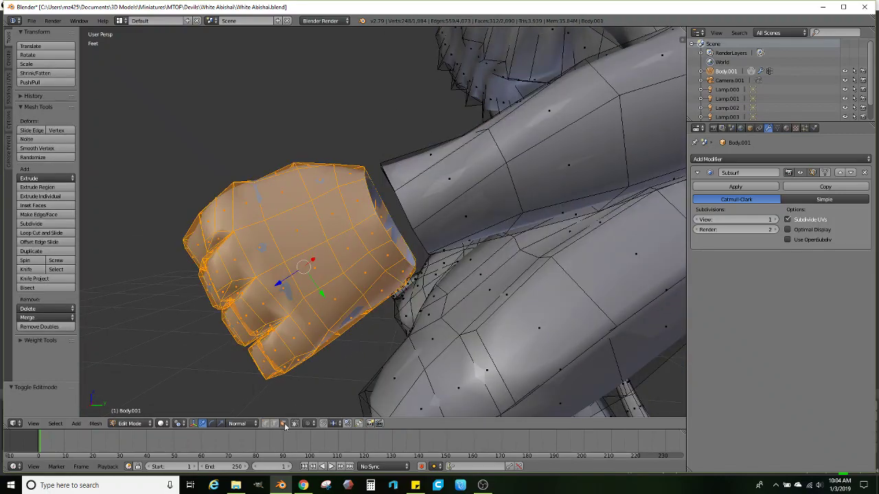
pyautogui.moveTo(301, 393); pyautogui.dragTo(388, 261, button='middle')
pyautogui.keyDown('alt'); pyautogui.rightClick(393, 257); pyautogui.keyUp('alt')
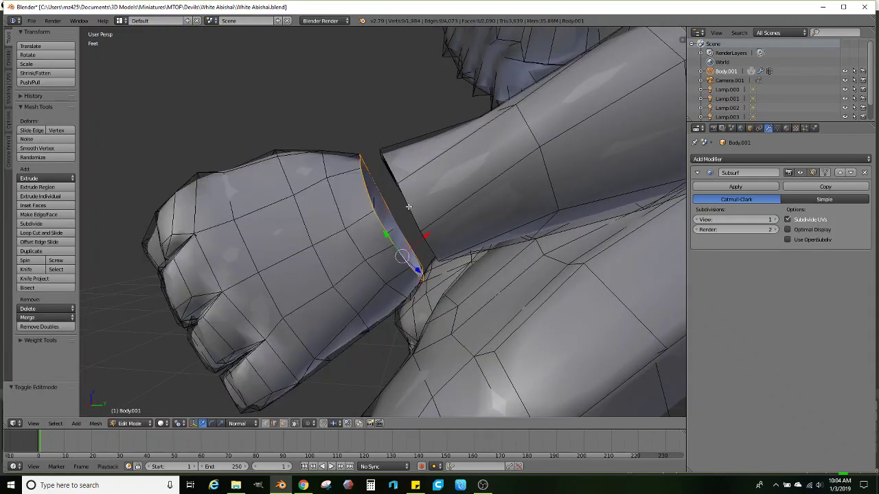
pyautogui.click(95, 423)
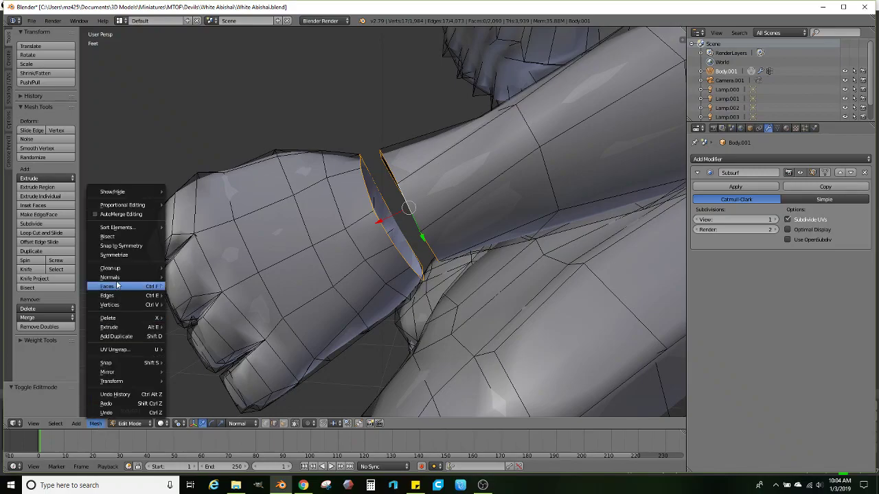
pyautogui.click(206, 246)
# Nudge the new wrist band toward the forearm and reposition the forearm edge loop behind it to even out the joint
pyautogui.moveTo(259, 230); pyautogui.dragTo(448, 205, button='middle')
pyautogui.scroll(2, 460, 251)
pyautogui.press('g')
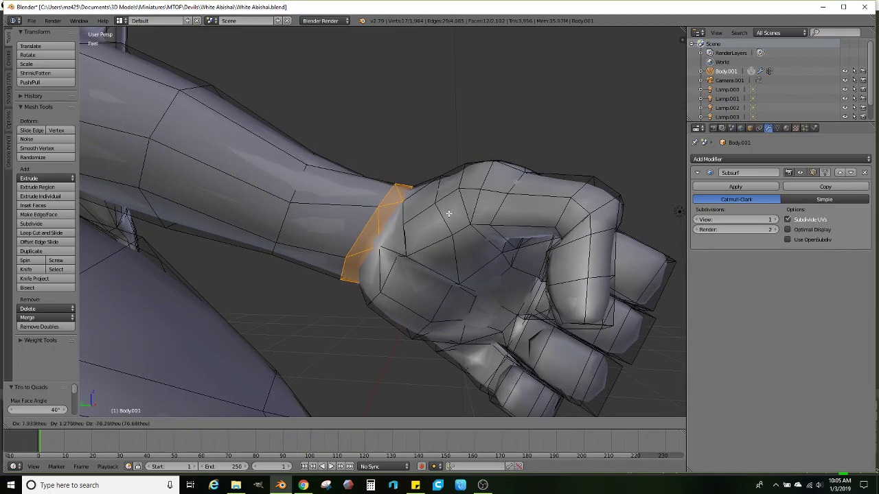
pyautogui.click(443, 215)
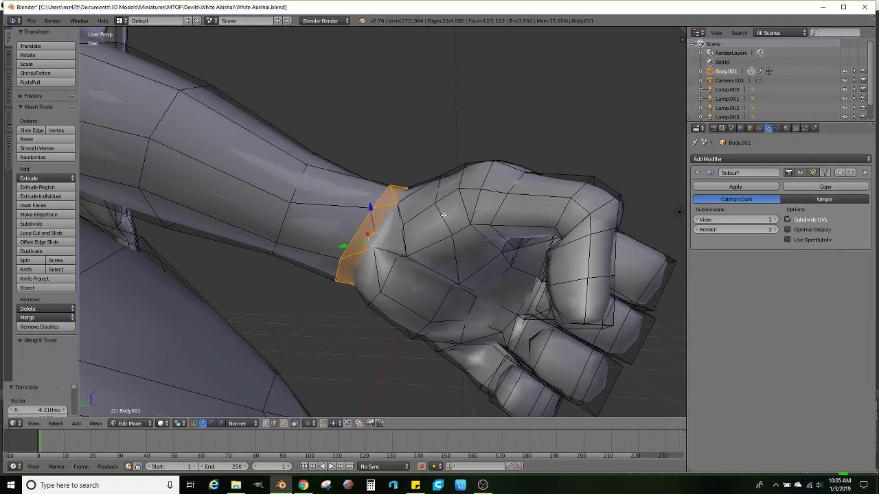
pyautogui.keyDown('alt'); pyautogui.rightClick(298, 185); pyautogui.keyUp('alt')
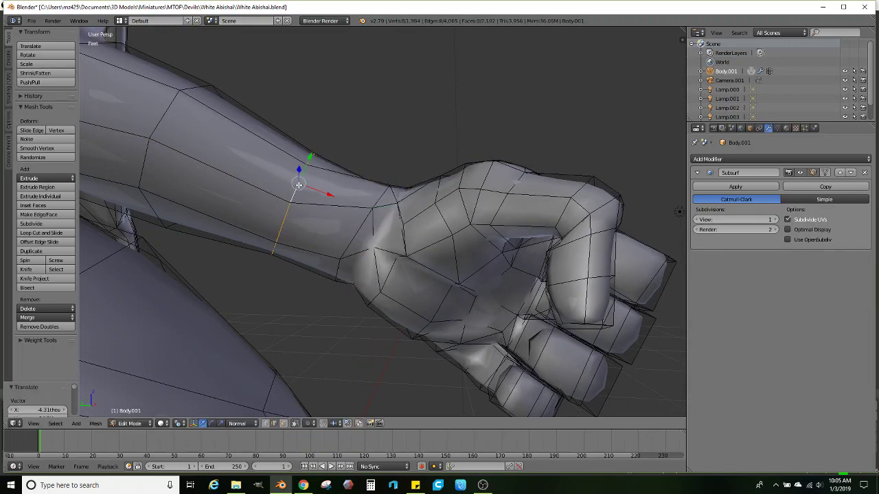
pyautogui.press('g')
pyautogui.click(390, 193)
pyautogui.scroll(-4, 402, 198)
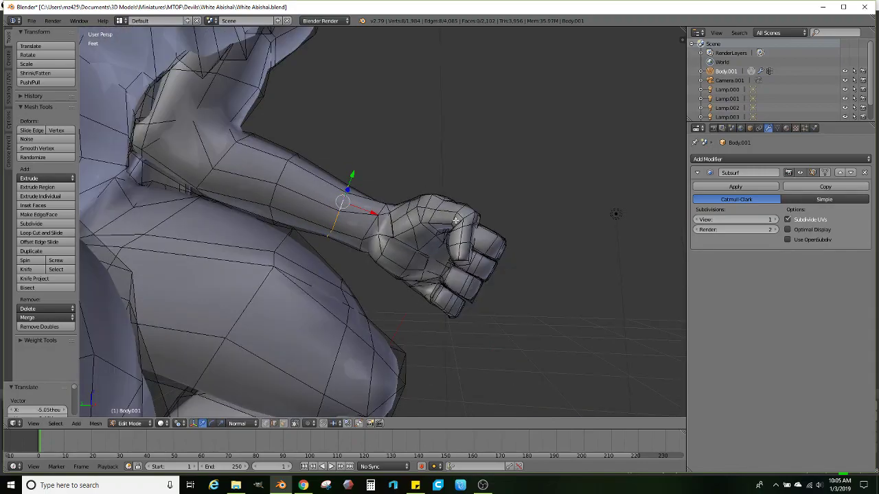
pyautogui.scroll(-8, 455, 219)
pyautogui.press('Tab')
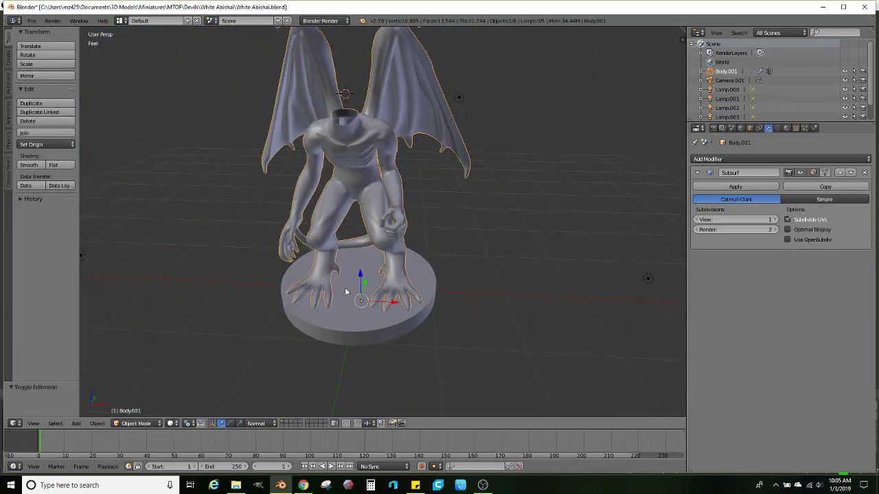
# Check the whole figure in object mode and save the White Abishai file
pyautogui.moveTo(346, 292); pyautogui.dragTo(391, 262, button='middle')
pyautogui.scroll(2, 427, 268)
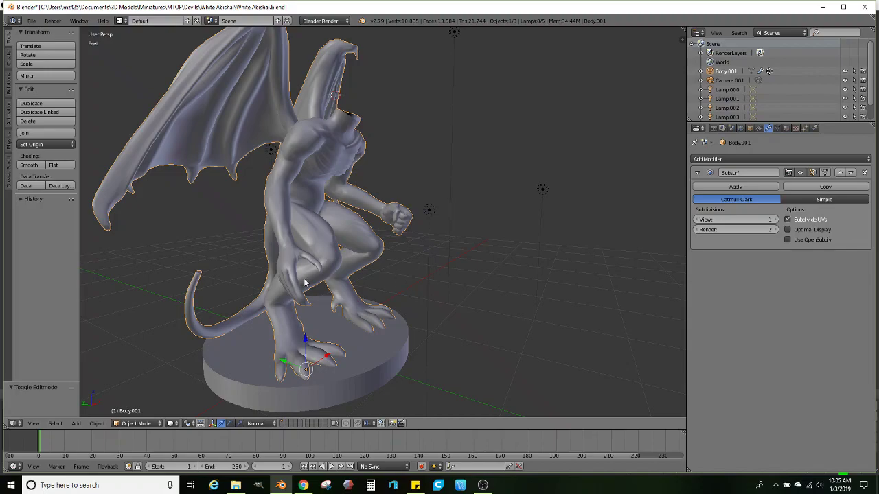
pyautogui.click(31, 20)
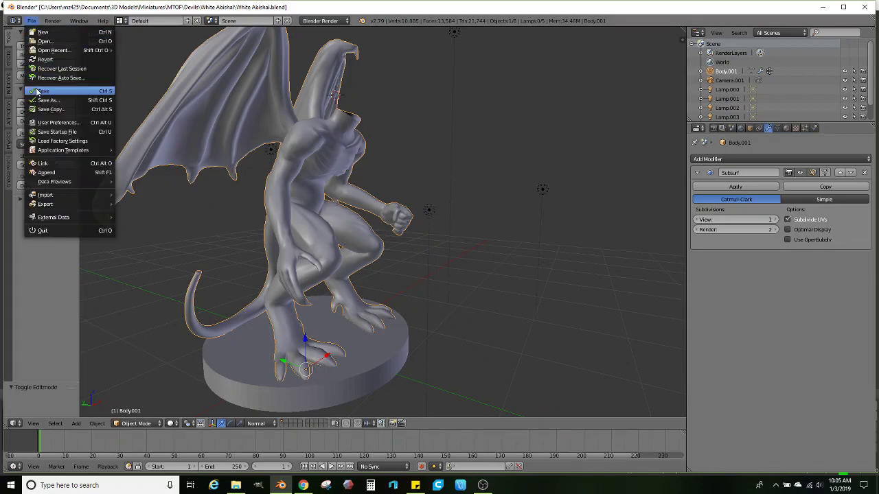
pyautogui.click(37, 91)
pyautogui.click(31, 21)
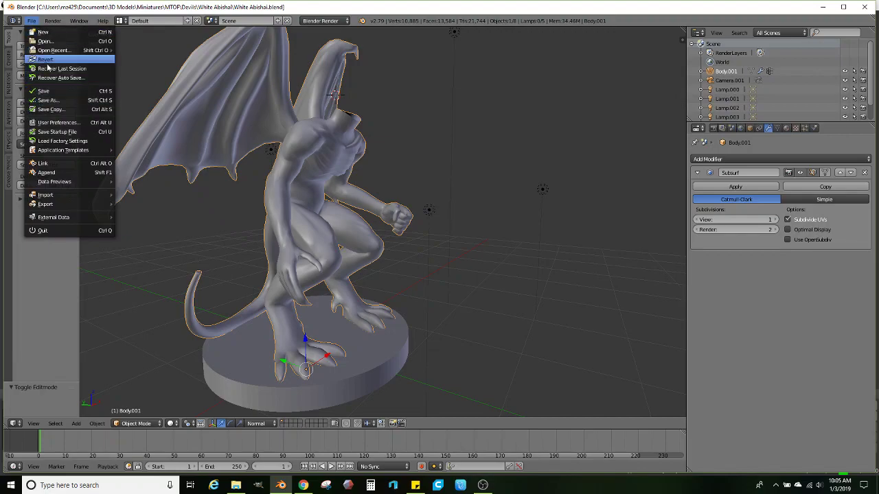
pyautogui.click(49, 40)
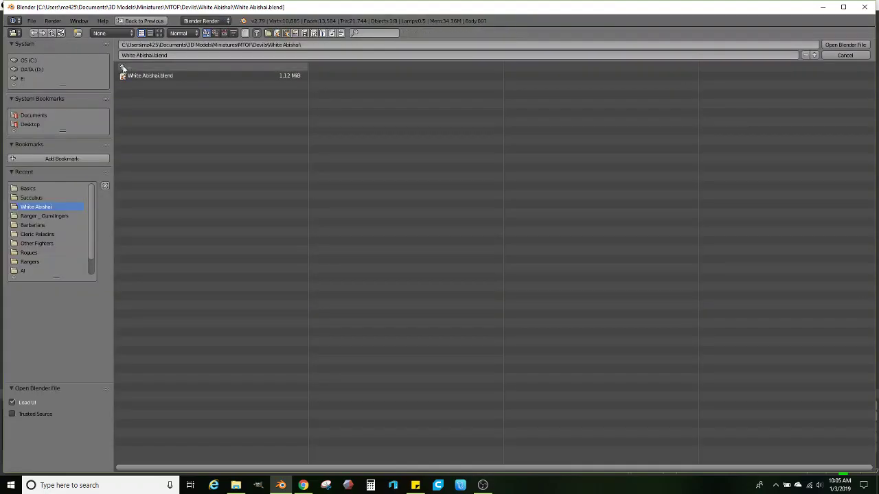
pyautogui.click(123, 68)
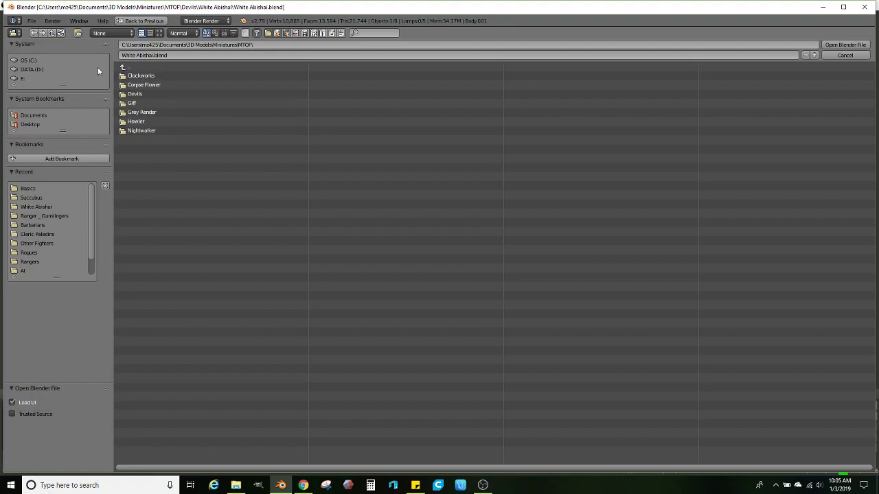
pyautogui.click(125, 67)
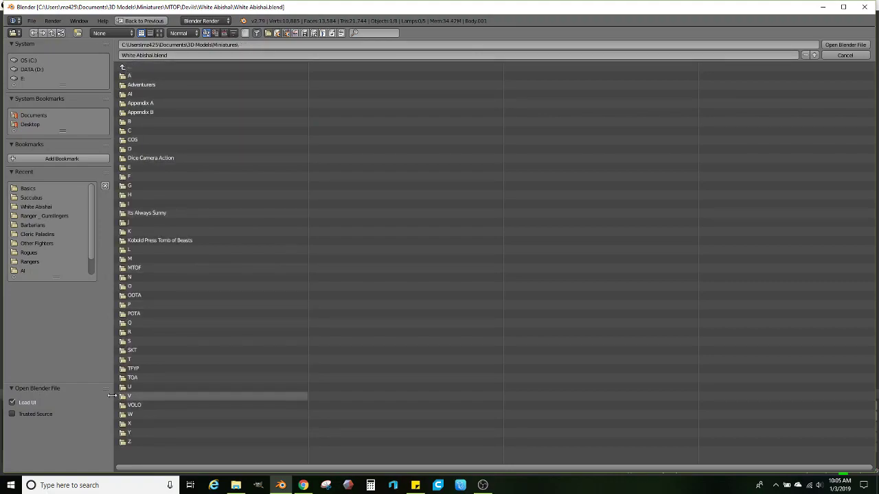
pyautogui.click(844, 55)
# Open Dragonbait.blend from the Dragonbait folder inside Miniatures\TOA
pyautogui.click(32, 21)
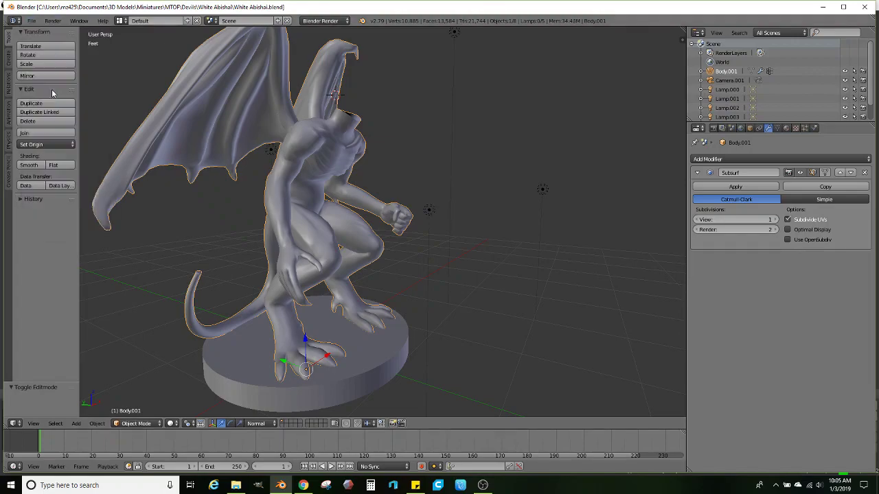
pyautogui.click(32, 21)
pyautogui.click(57, 43)
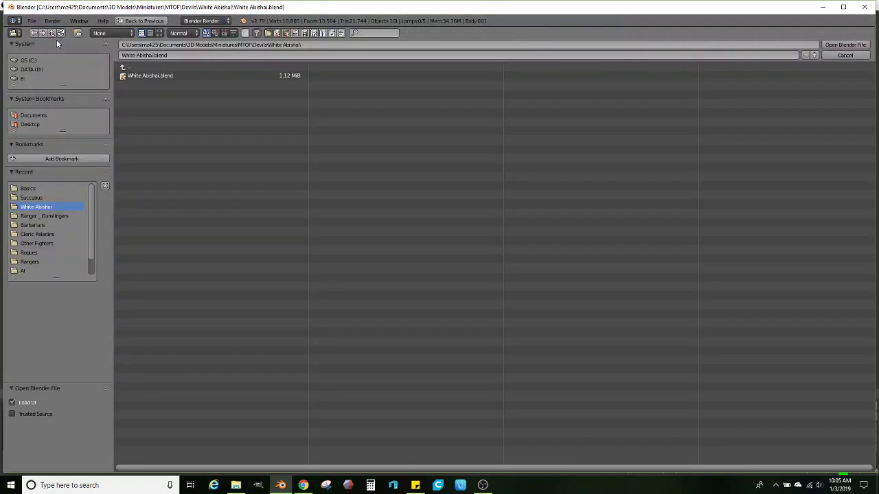
pyautogui.click(124, 68)
pyautogui.click(124, 68)
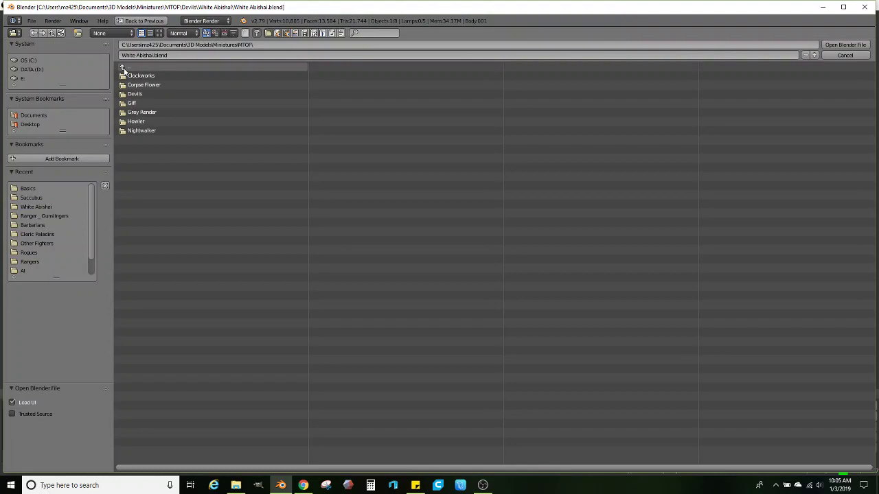
pyautogui.click(124, 68)
pyautogui.click(134, 377)
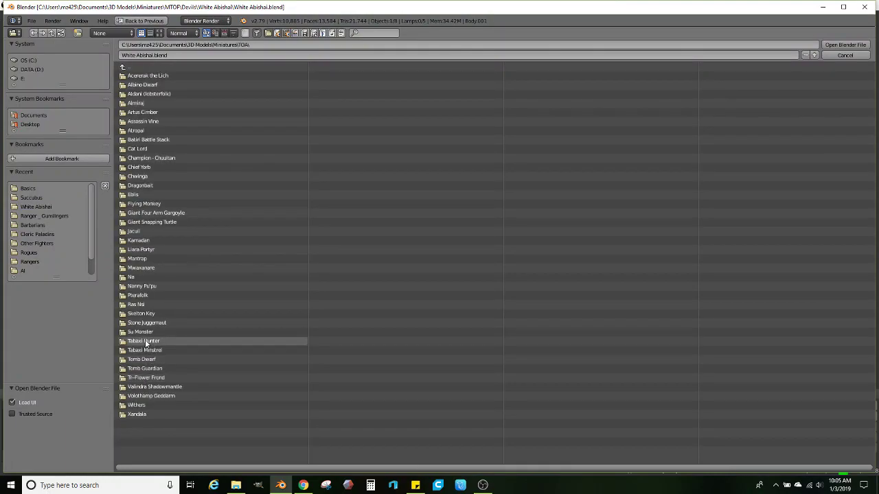
pyautogui.click(147, 184)
pyautogui.doubleClick(152, 79)
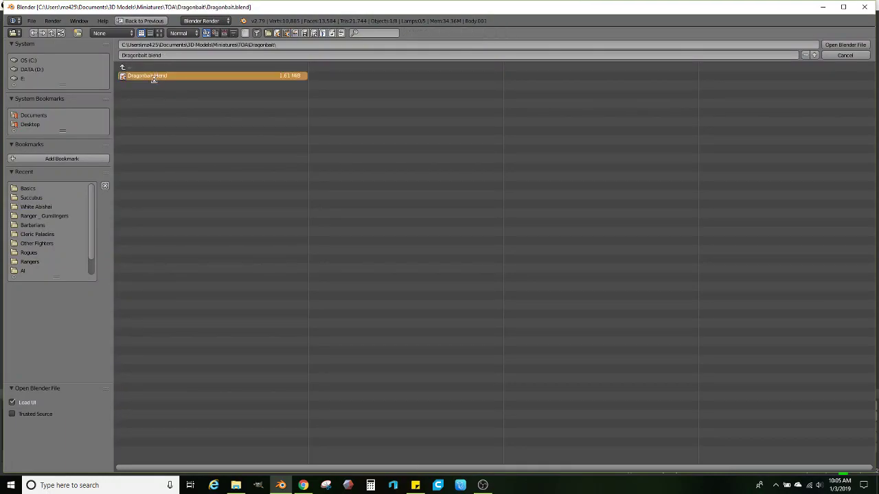
# Copy Dragonbait's longsword, reopen the recent White Abishai file, and paste the sword into it
pyautogui.moveTo(355, 234); pyautogui.dragTo(450, 235, button='middle')
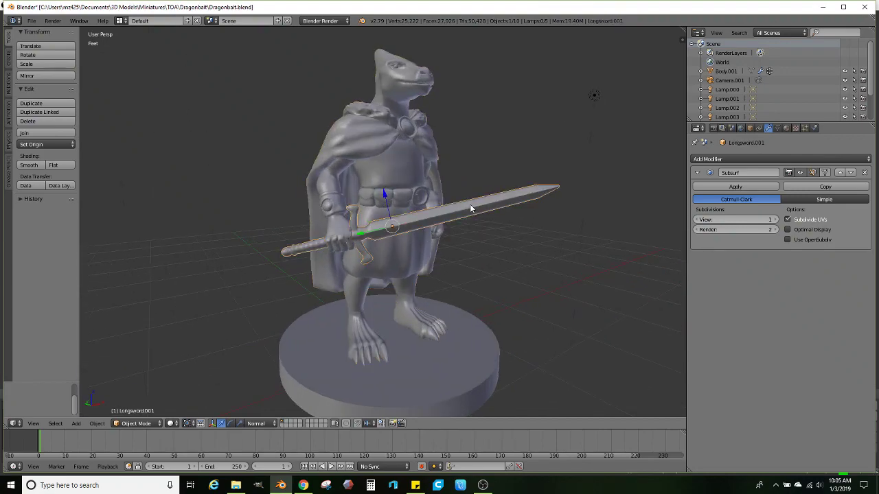
pyautogui.hotkey('ctrl', 'c')
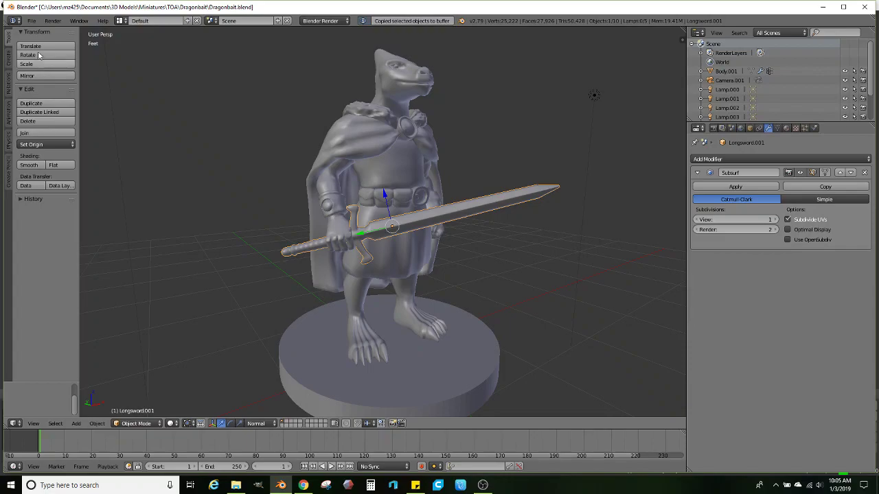
pyautogui.click(32, 20)
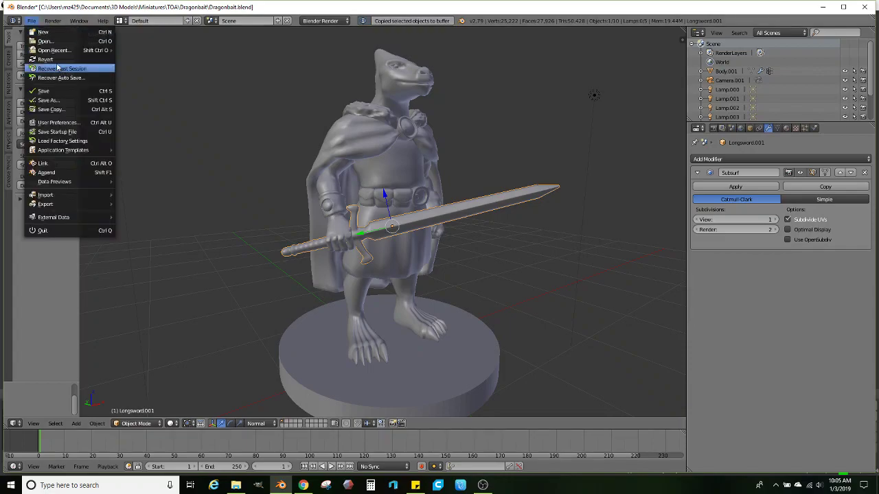
pyautogui.moveTo(54, 50)
pyautogui.click(185, 60)
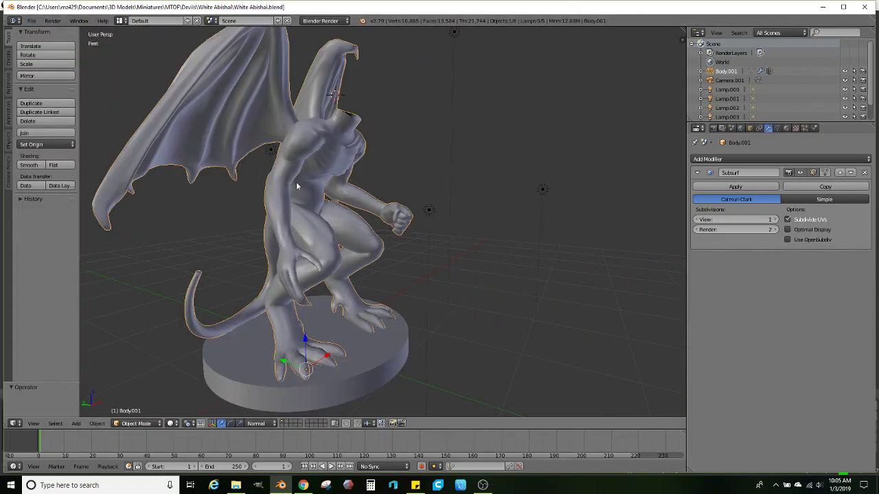
pyautogui.scroll(4, 349, 201)
pyautogui.hotkey('ctrl', 'v')
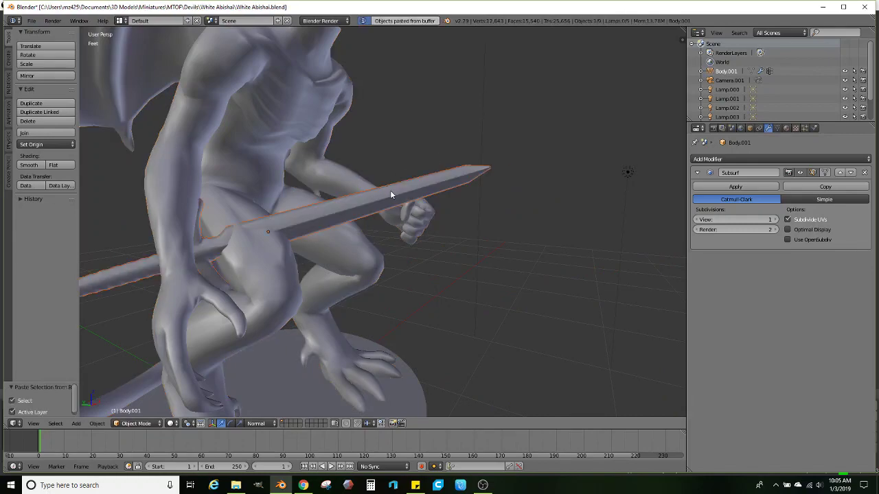
pyautogui.scroll(-4, 390, 190)
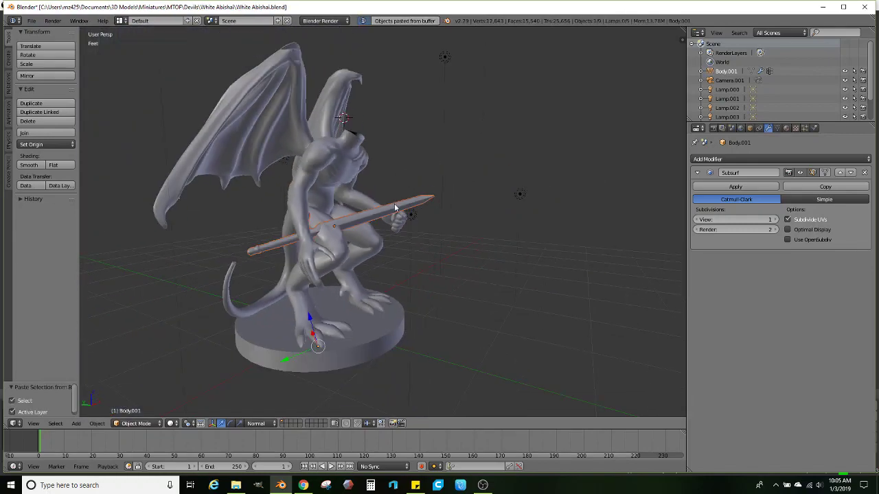
# Set the longsword's origin to Center of Mass (Surface) and move the sword along its length to the body's left hand
pyautogui.click(55, 144)
pyautogui.click(59, 188)
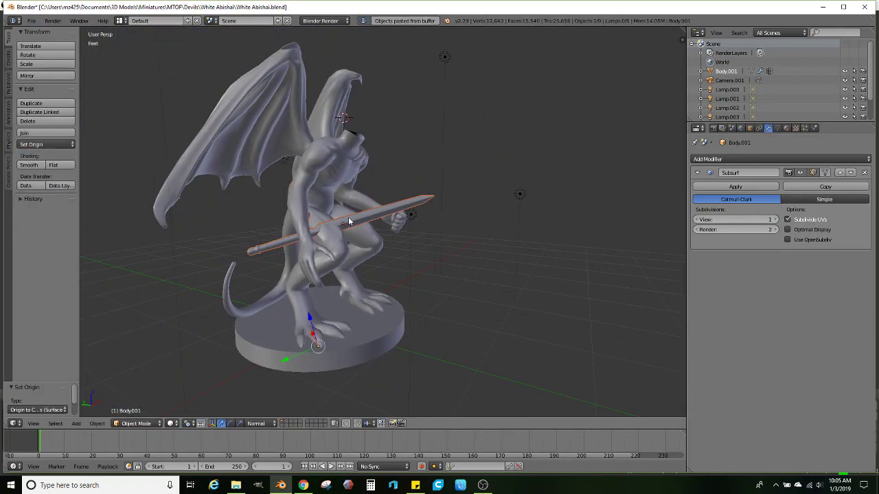
pyautogui.click(55, 144)
pyautogui.click(74, 191)
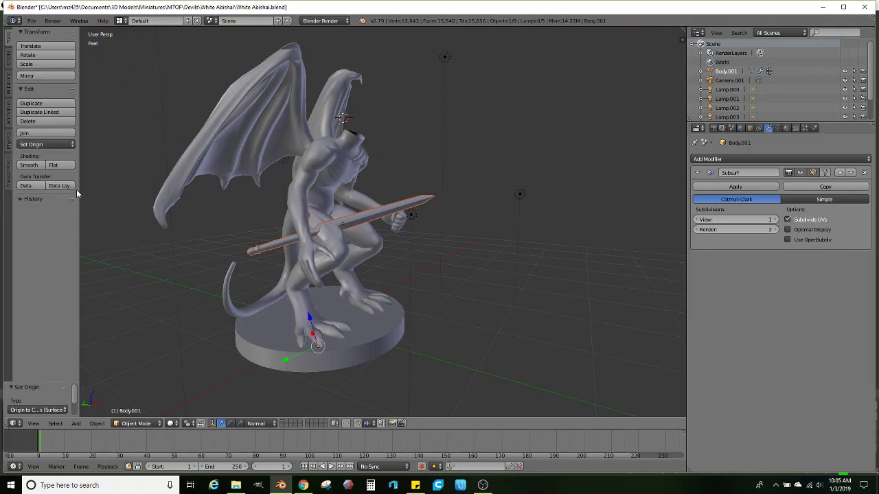
pyautogui.moveTo(411, 214); pyautogui.dragTo(362, 235, button='middle')
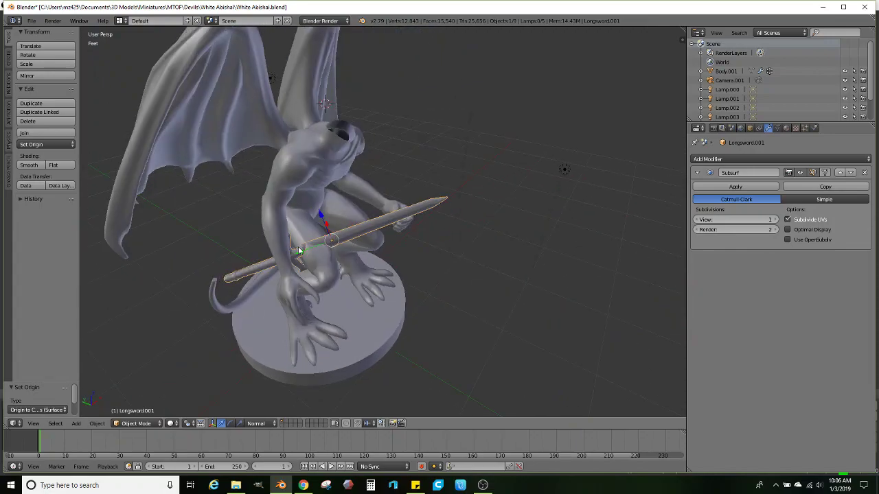
pyautogui.moveTo(298, 250); pyautogui.dragTo(426, 225)
# Lasso the longsword's tip in wireframe edit mode, set the pivot to Bounding Box Center, and slide the tip along the blade to adjust its length
pyautogui.moveTo(416, 228)
pyautogui.mouseDown(button='middle')
pyautogui.moveTo(407, 216)
pyautogui.moveTo(404, 225)
pyautogui.moveTo(404, 208)
pyautogui.moveTo(402, 246)
pyautogui.mouseUp(button='middle')
pyautogui.scroll(1, 404, 225)
pyautogui.scroll(3, 401, 229)
pyautogui.press('Tab')
pyautogui.press('z')
pyautogui.moveTo(467, 215)
pyautogui.keyDown('ctrl'); pyautogui.mouseDown()
pyautogui.moveTo(521, 171)
pyautogui.moveTo(464, 210)
pyautogui.mouseUp(); pyautogui.keyUp('ctrl')
pyautogui.moveTo(464, 209)
pyautogui.mouseDown(button='middle')
pyautogui.moveTo(368, 202)
pyautogui.moveTo(359, 209)
pyautogui.moveTo(387, 223)
pyautogui.mouseUp(button='middle')
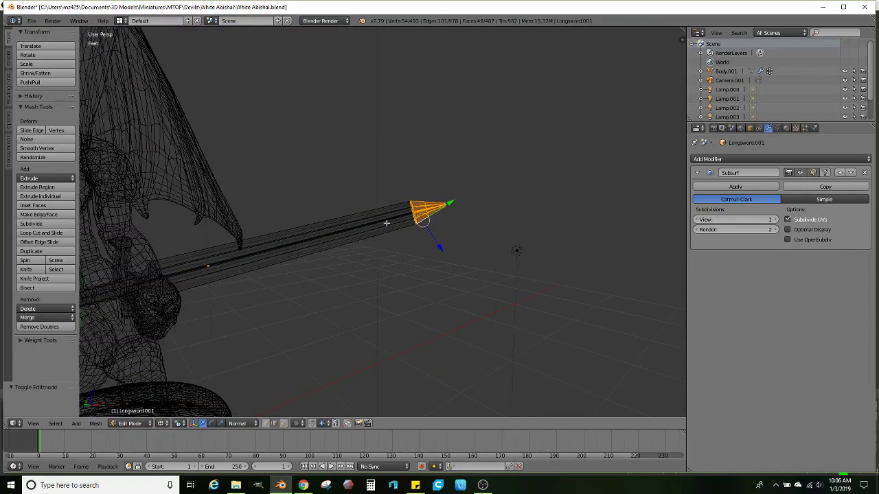
pyautogui.click(180, 423)
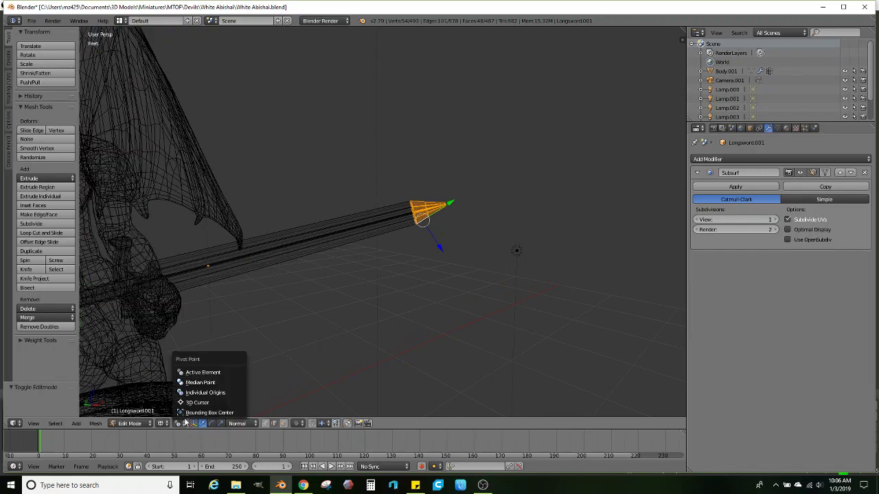
pyautogui.click(203, 405)
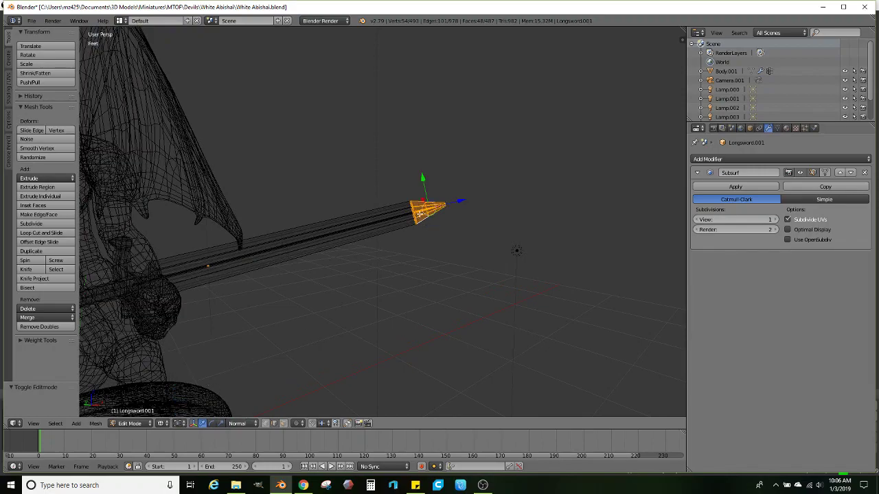
pyautogui.scroll(-2, 460, 208)
pyautogui.moveTo(450, 202); pyautogui.dragTo(530, 183)
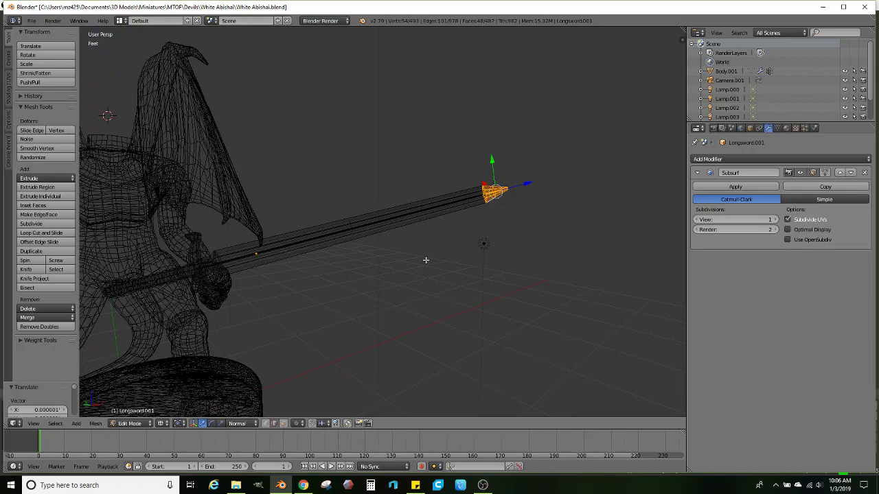
pyautogui.moveTo(525, 184); pyautogui.dragTo(497, 193)
pyautogui.scroll(-3, 401, 255)
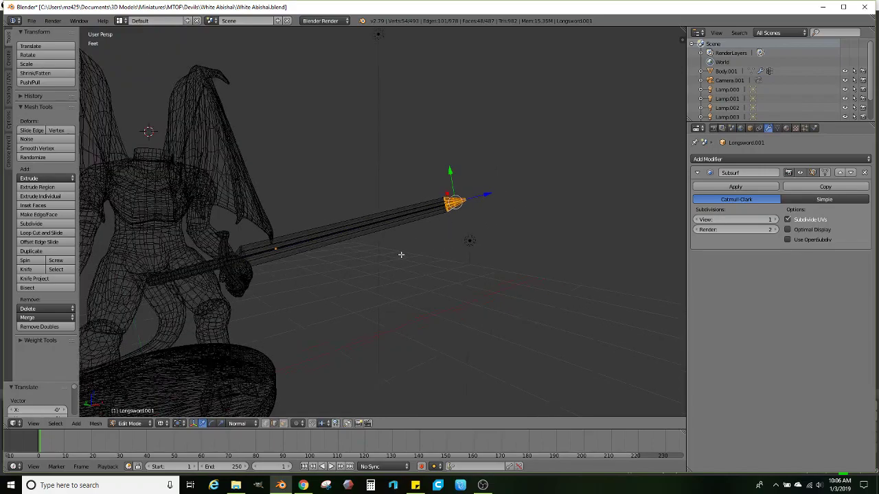
# Return to object mode with solid shading and rotate the longsword twice by about 50° so its blade points upward beside the left hand
pyautogui.press('Tab')
pyautogui.keyDown('shift'); pyautogui.moveTo(343, 279); pyautogui.dragTo(376, 270, button='middle'); pyautogui.keyUp('shift')
pyautogui.press('z')
pyautogui.scroll(3, 412, 277)
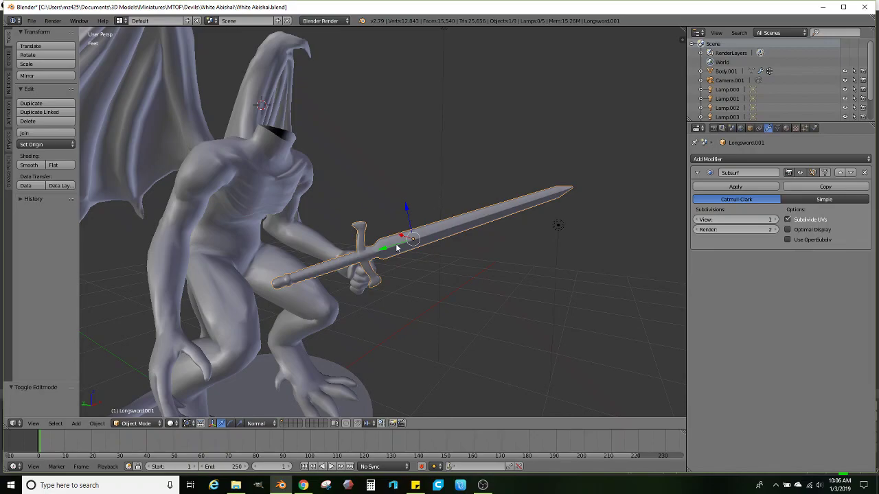
pyautogui.moveTo(439, 197); pyautogui.dragTo(287, 364, button='middle')
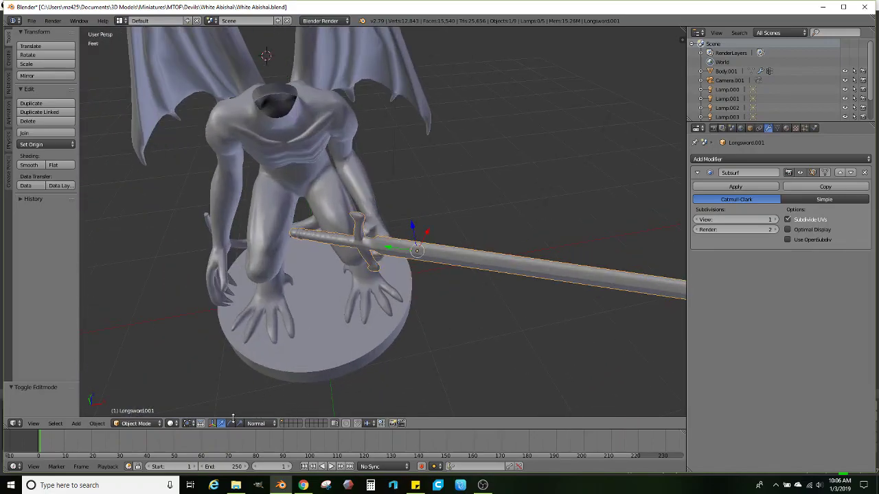
pyautogui.moveTo(433, 313); pyautogui.dragTo(429, 291, button='middle')
pyautogui.moveTo(432, 275); pyautogui.dragTo(405, 290)
pyautogui.moveTo(406, 290); pyautogui.dragTo(484, 247, button='middle')
pyautogui.moveTo(433, 223); pyautogui.dragTo(396, 188)
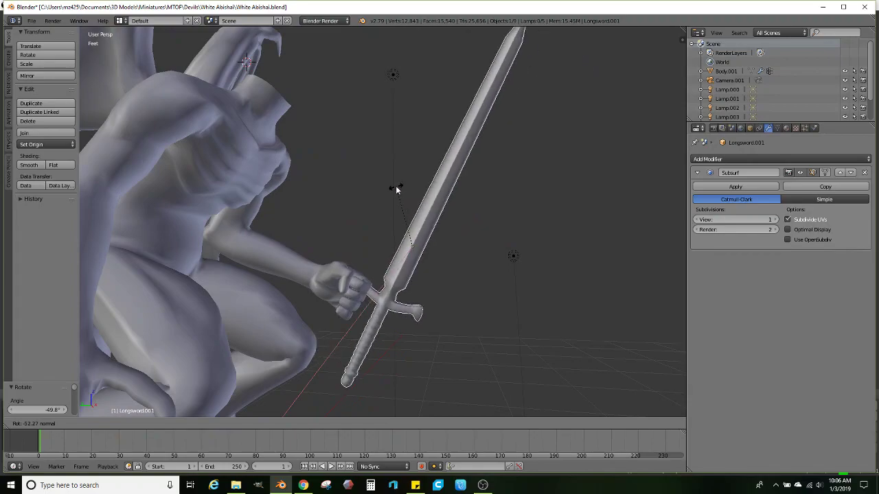
# Fine-tune the longsword's tilt with small rotations from the front, above and side to line its grip up with the left fist
pyautogui.moveTo(476, 241); pyautogui.dragTo(466, 363, button='middle')
pyautogui.press('r')
pyautogui.click(482, 247)
pyautogui.press('r')
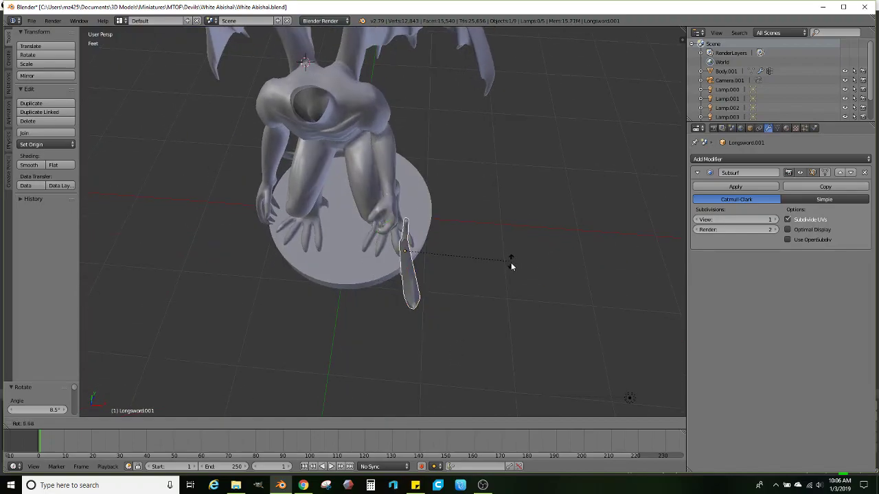
pyautogui.click(511, 264)
pyautogui.moveTo(471, 267); pyautogui.dragTo(586, 198, button='middle')
pyautogui.press('r')
pyautogui.click(540, 200)
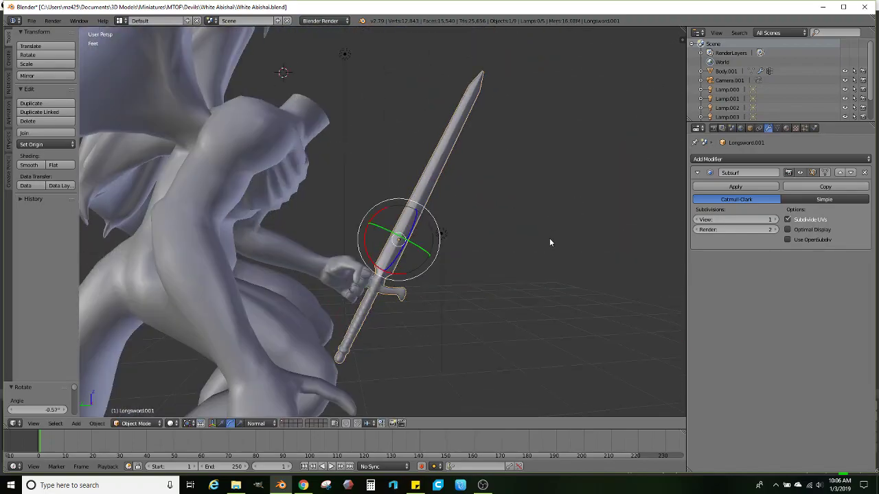
# Move the longsword from several viewing angles until its grip sits inside the closed left hand with the guard just above the fist
pyautogui.press('g')
pyautogui.click(532, 197)
pyautogui.moveTo(531, 198); pyautogui.dragTo(471, 208, button='middle')
pyautogui.press('g')
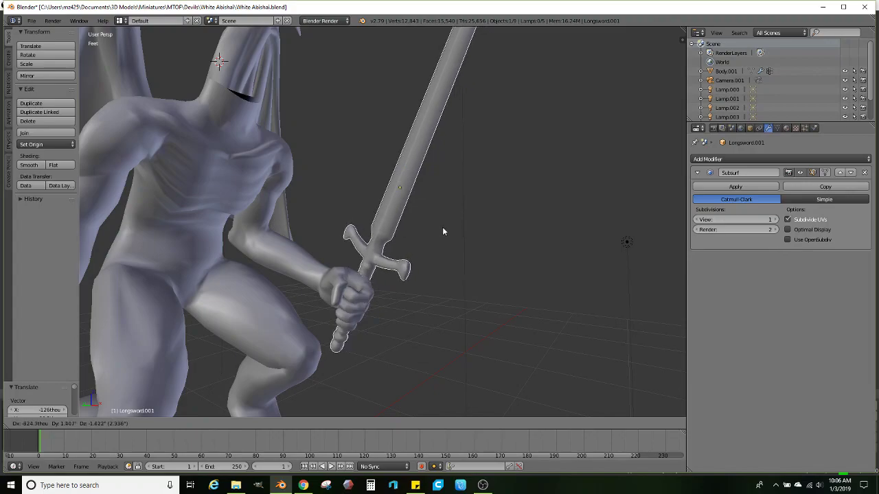
pyautogui.click(432, 235)
pyautogui.moveTo(432, 235); pyautogui.dragTo(461, 261, button='middle')
pyautogui.press('g')
pyautogui.click(452, 231)
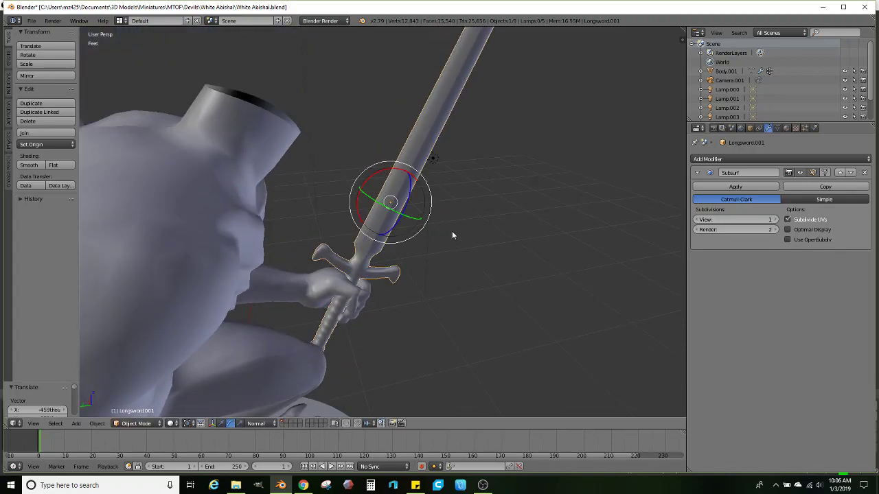
pyautogui.moveTo(451, 231); pyautogui.dragTo(493, 250, button='middle')
pyautogui.press('g')
pyautogui.click(444, 204)
pyautogui.press('g')
pyautogui.click(418, 237)
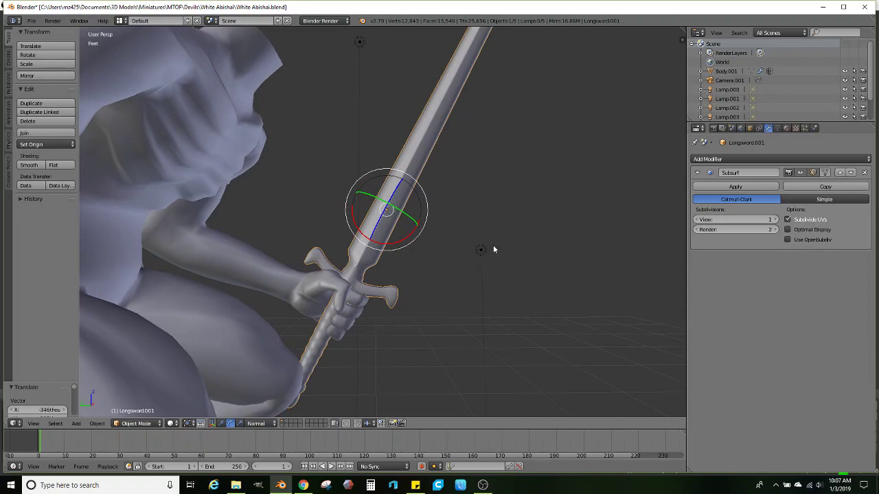
# Rotate the longsword by -1.74° and nudge it slightly to seat the grip in the left fist
pyautogui.press('r')
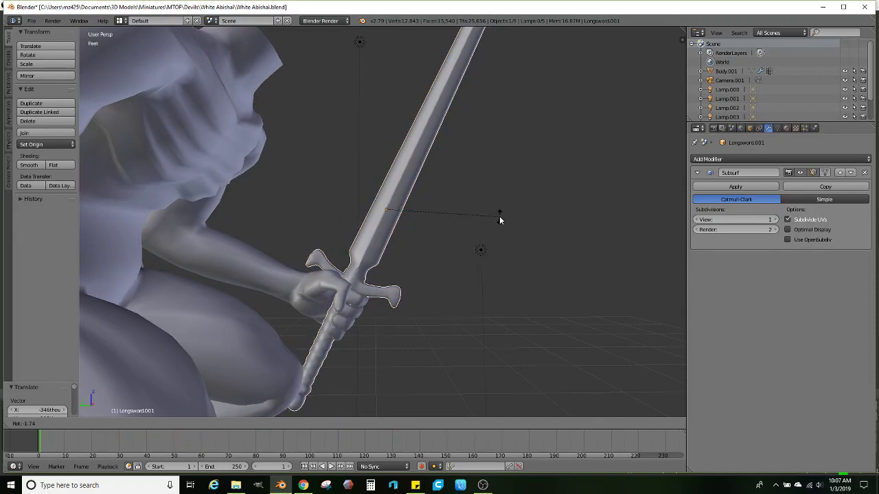
pyautogui.click(500, 217)
pyautogui.press('g')
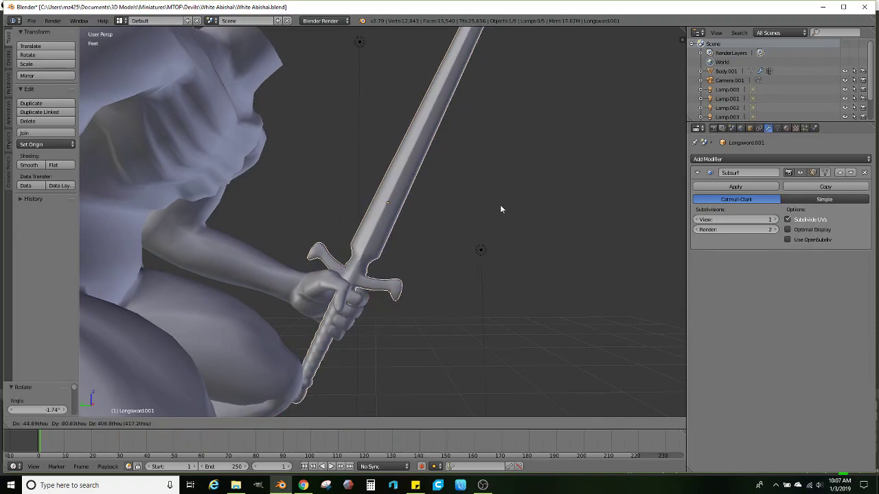
pyautogui.click(499, 214)
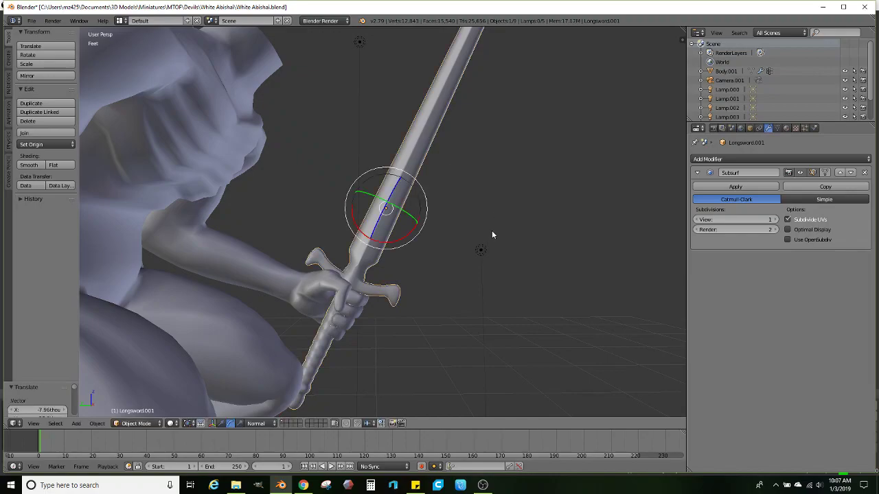
pyautogui.moveTo(492, 231); pyautogui.dragTo(358, 275, button='middle')
pyautogui.scroll(-4, 398, 220)
pyautogui.moveTo(366, 279); pyautogui.dragTo(457, 267, button='middle')
pyautogui.scroll(1, 407, 267)
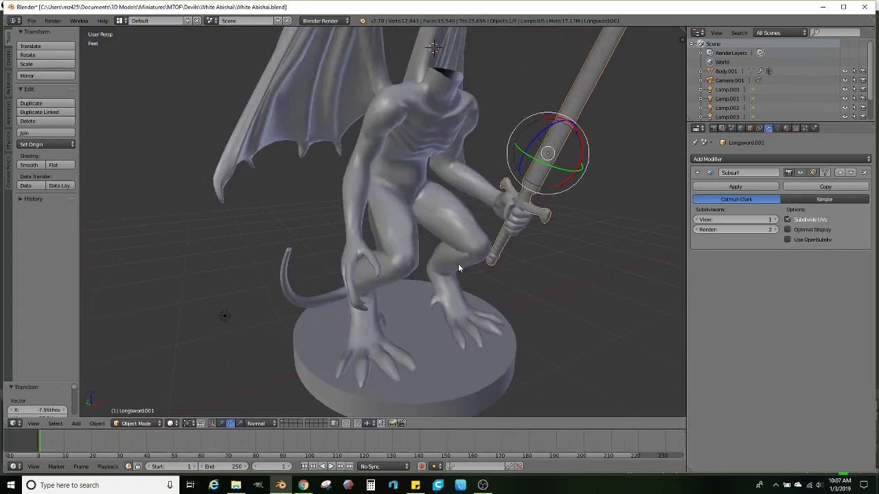
# Open the body mesh for editing and select the face loops around the right thigh
pyautogui.scroll(1, 448, 252)
pyautogui.rightClick(406, 212)
pyautogui.press('Tab')
pyautogui.moveTo(413, 235); pyautogui.dragTo(371, 366, button='middle')
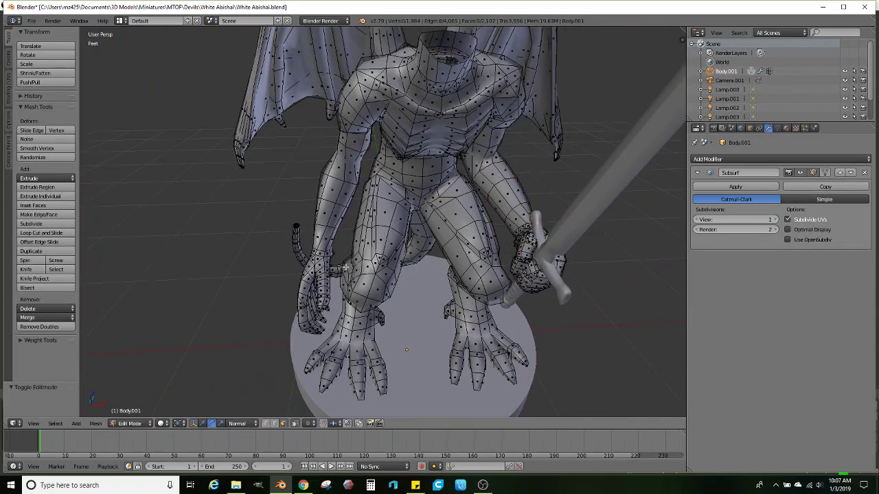
pyautogui.moveTo(345, 267); pyautogui.dragTo(484, 256, button='middle')
pyautogui.scroll(2, 398, 255)
pyautogui.moveTo(398, 254); pyautogui.dragTo(417, 276, button='middle')
pyautogui.keyDown('alt'); pyautogui.rightClick(370, 214); pyautogui.keyUp('alt')
pyautogui.keyDown('alt'); pyautogui.keyDown('shift'); pyautogui.rightClick(411, 229); pyautogui.keyUp('shift'); pyautogui.keyUp('alt')
pyautogui.keyDown('alt'); pyautogui.keyDown('shift'); pyautogui.rightClick(418, 282); pyautogui.keyUp('shift'); pyautogui.keyUp('alt')
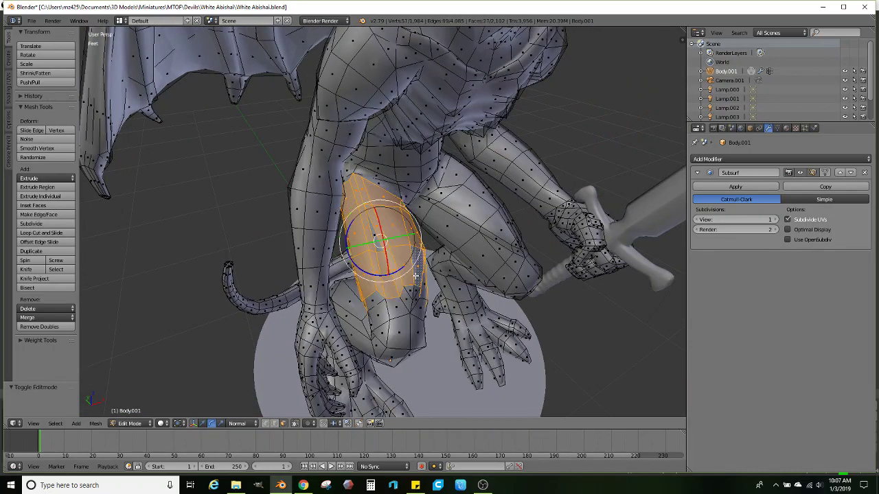
# Lasso the rest of the right leg in wireframe, from the knee down through the foot, to add it to the selection
pyautogui.moveTo(372, 231)
pyautogui.mouseDown(button='middle')
pyautogui.moveTo(405, 245)
pyautogui.moveTo(327, 238)
pyautogui.moveTo(498, 245)
pyautogui.moveTo(421, 238)
pyautogui.moveTo(508, 259)
pyautogui.moveTo(399, 221)
pyautogui.moveTo(427, 229)
pyautogui.moveTo(370, 245)
pyautogui.mouseUp(button='middle')
pyautogui.press('z')
pyautogui.press('z')
pyautogui.press('z')
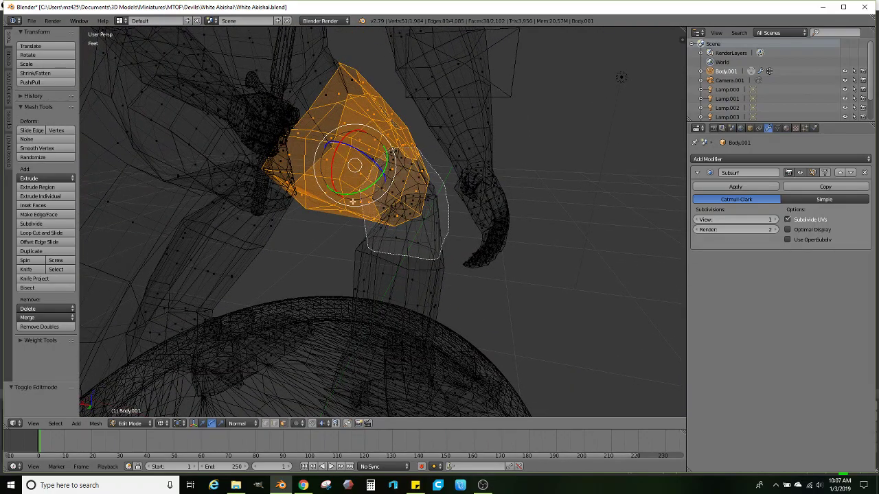
pyautogui.keyDown('shift'); pyautogui.moveTo(406, 270); pyautogui.dragTo(425, 206, button='middle'); pyautogui.keyUp('shift')
pyautogui.moveTo(401, 243); pyautogui.dragTo(377, 273, button='middle')
pyautogui.moveTo(373, 277)
pyautogui.keyDown('ctrl'); pyautogui.mouseDown()
pyautogui.moveTo(458, 296)
pyautogui.moveTo(433, 204)
pyautogui.mouseUp(); pyautogui.keyUp('ctrl')
pyautogui.moveTo(432, 203); pyautogui.dragTo(426, 223, button='middle')
pyautogui.moveTo(445, 266); pyautogui.dragTo(379, 322, button='middle')
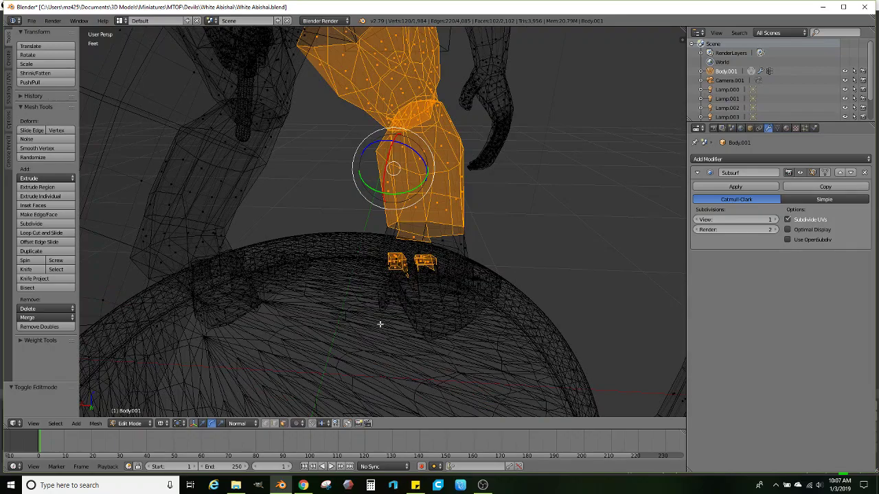
pyautogui.moveTo(379, 322)
pyautogui.keyDown('ctrl'); pyautogui.mouseDown()
pyautogui.moveTo(529, 232)
pyautogui.moveTo(348, 241)
pyautogui.moveTo(358, 346)
pyautogui.mouseUp(); pyautogui.keyUp('ctrl')
pyautogui.moveTo(465, 320); pyautogui.dragTo(357, 306, button='middle')
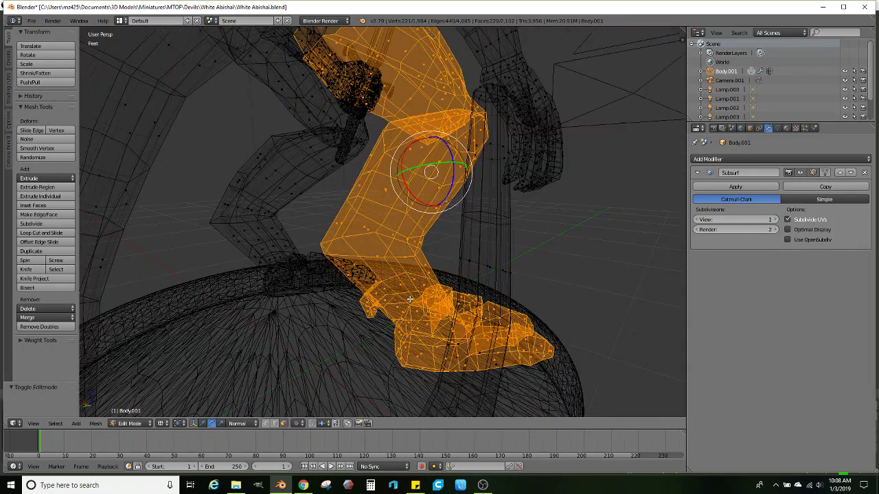
# Make a face at the right hip active, set the pivot point to Active Element, and rotate the whole leg 18.8° backward
pyautogui.press('z')
pyautogui.moveTo(515, 268); pyautogui.dragTo(433, 247, button='middle')
pyautogui.moveTo(364, 83)
pyautogui.keyDown('shift'); pyautogui.mouseDown(button='middle')
pyautogui.moveTo(416, 193)
pyautogui.moveTo(453, 237)
pyautogui.moveTo(411, 221)
pyautogui.mouseUp(button='middle'); pyautogui.keyUp('shift')
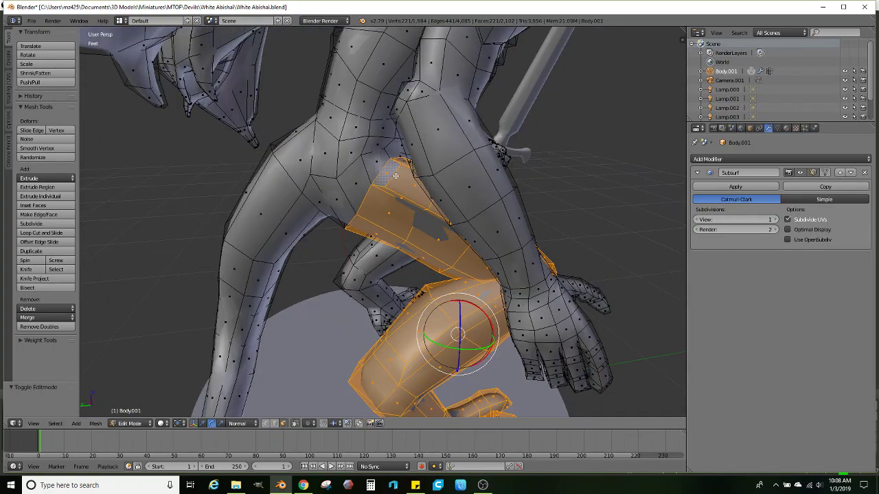
pyautogui.moveTo(395, 175); pyautogui.dragTo(399, 167, button='middle')
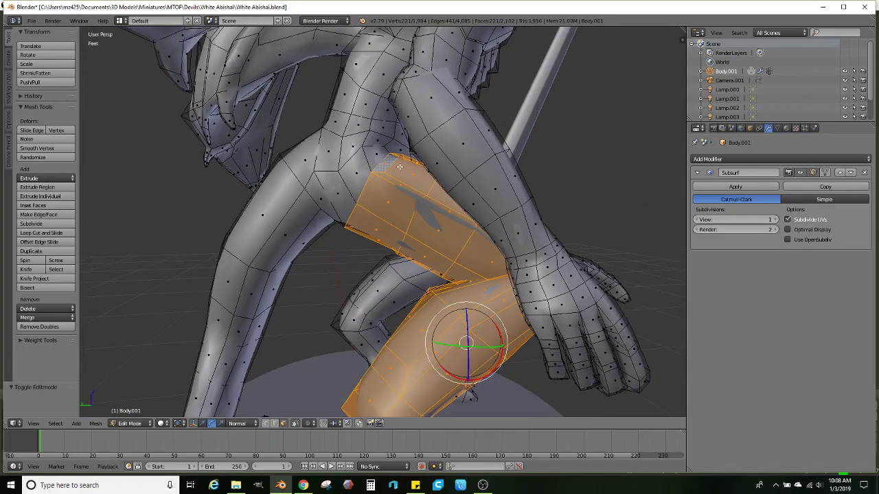
pyautogui.click(161, 424)
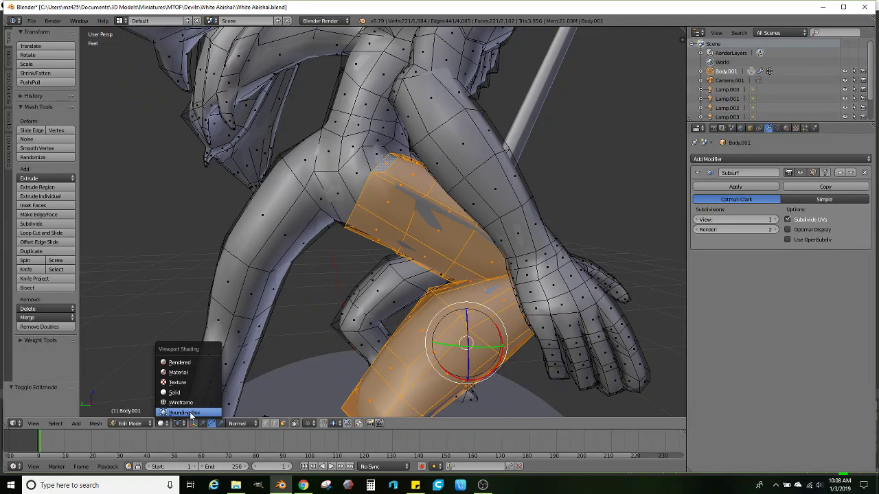
pyautogui.click(181, 425)
pyautogui.click(180, 424)
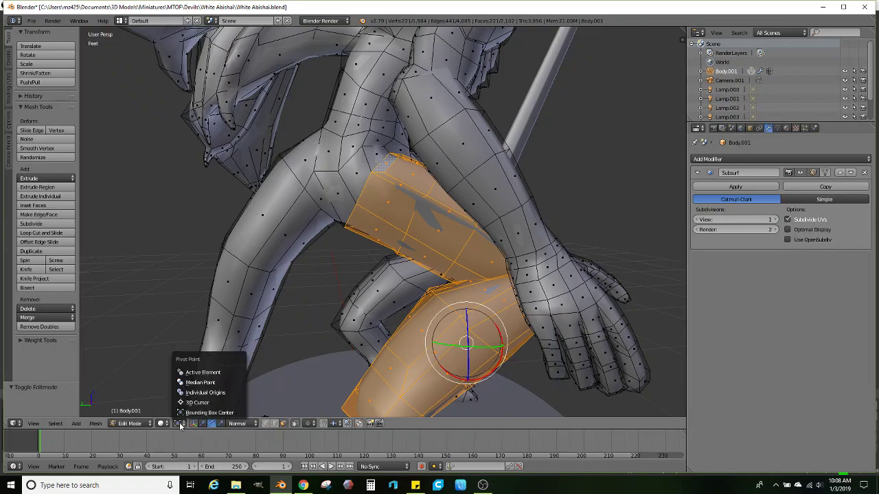
pyautogui.click(210, 376)
pyautogui.moveTo(363, 264); pyautogui.dragTo(520, 246, button='middle')
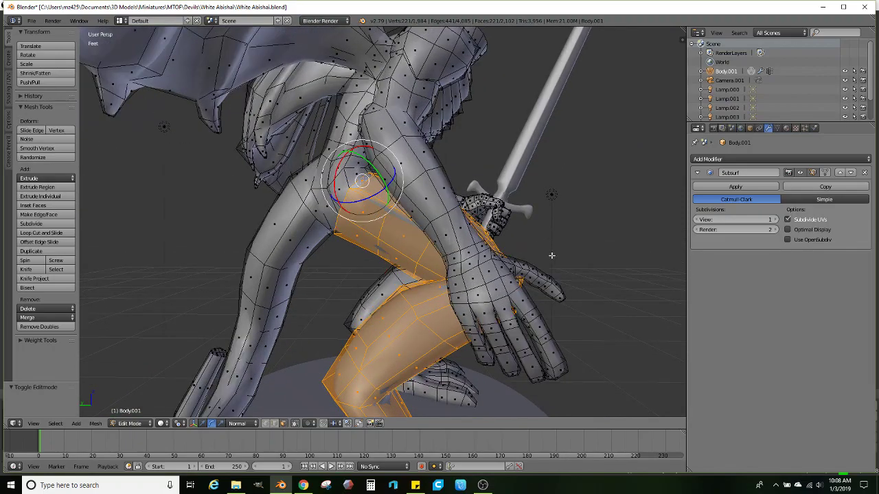
pyautogui.press('r')
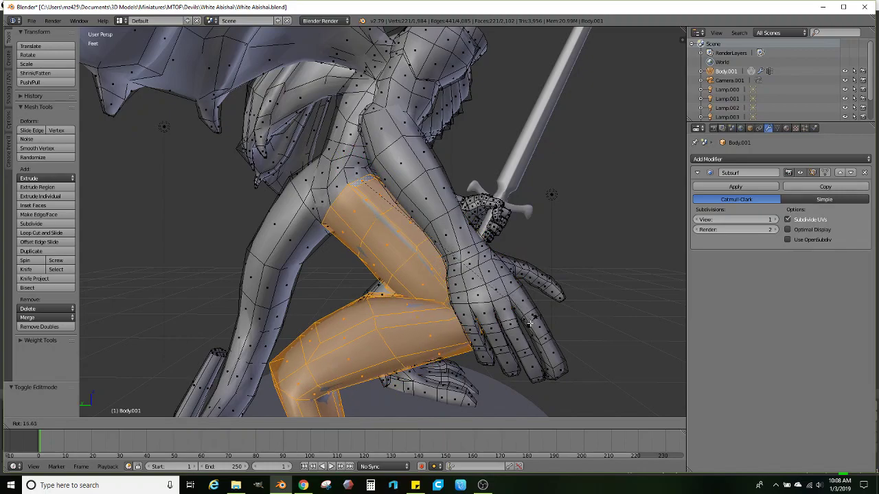
pyautogui.click(527, 332)
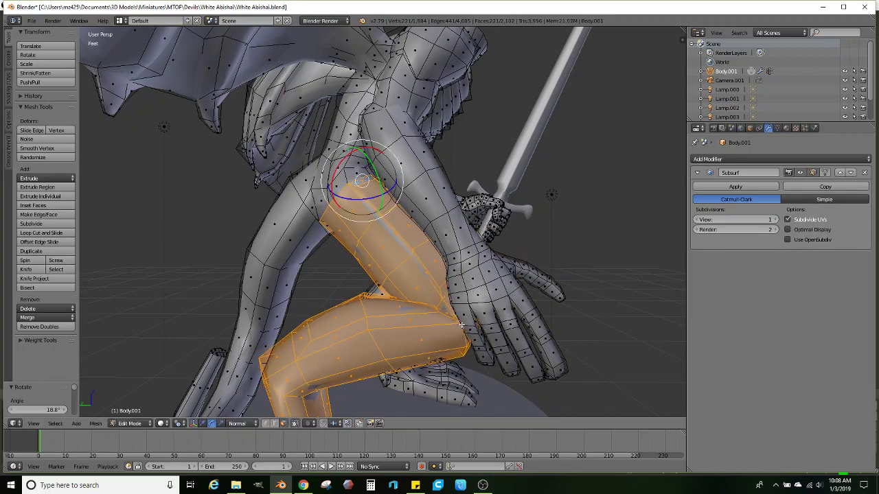
# Deselect the right thigh's face loops and the stray hip faces, leaving only the leg from the knee down selected
pyautogui.moveTo(445, 342); pyautogui.dragTo(442, 313, button='middle')
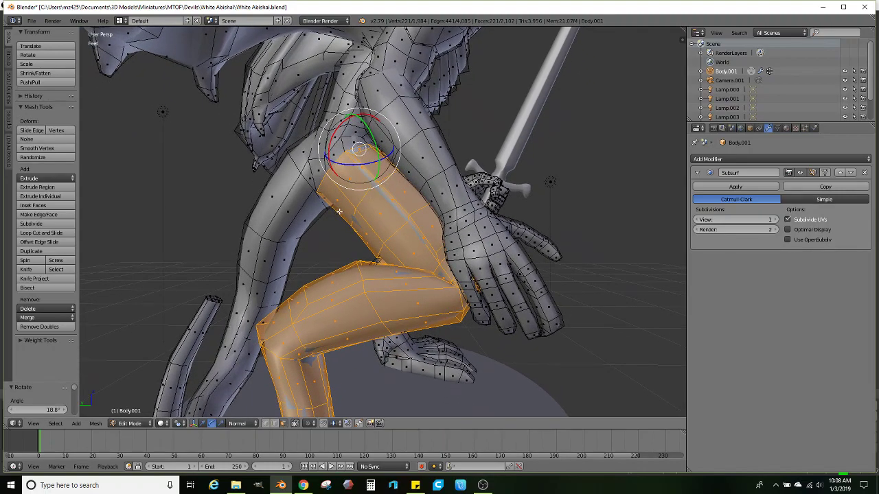
pyautogui.keyDown('alt'); pyautogui.keyDown('shift'); pyautogui.rightClick(400, 239); pyautogui.keyUp('shift'); pyautogui.keyUp('alt')
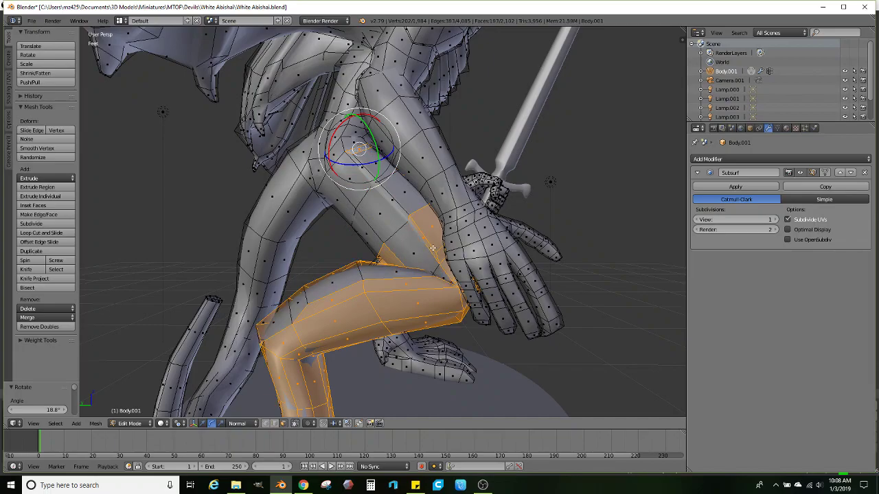
pyautogui.hotkey('ctrl', 'z')
pyautogui.keyDown('alt'); pyautogui.keyDown('shift'); pyautogui.rightClick(429, 240); pyautogui.keyUp('shift'); pyautogui.keyUp('alt')
pyautogui.moveTo(429, 240); pyautogui.dragTo(377, 303, button='middle')
pyautogui.keyDown('shift'); pyautogui.rightClick(356, 256); pyautogui.keyUp('shift')
pyautogui.scroll(3, 376, 304)
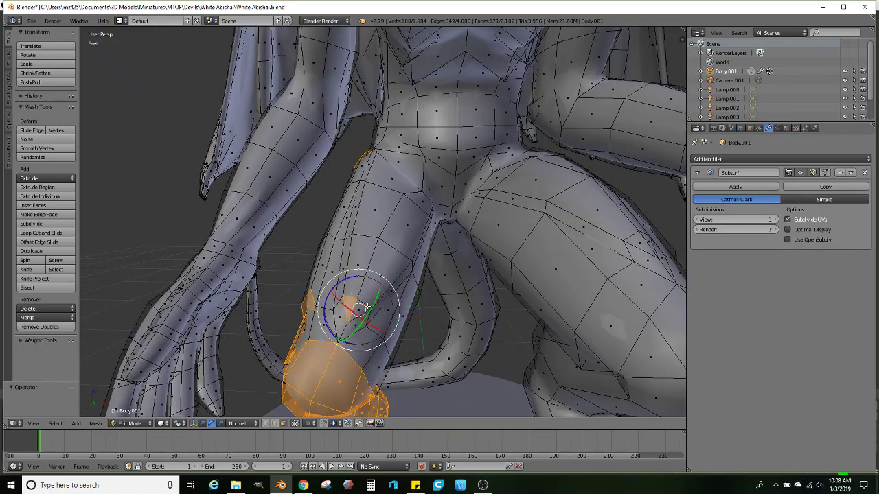
pyautogui.moveTo(323, 303); pyautogui.dragTo(405, 244, button='middle')
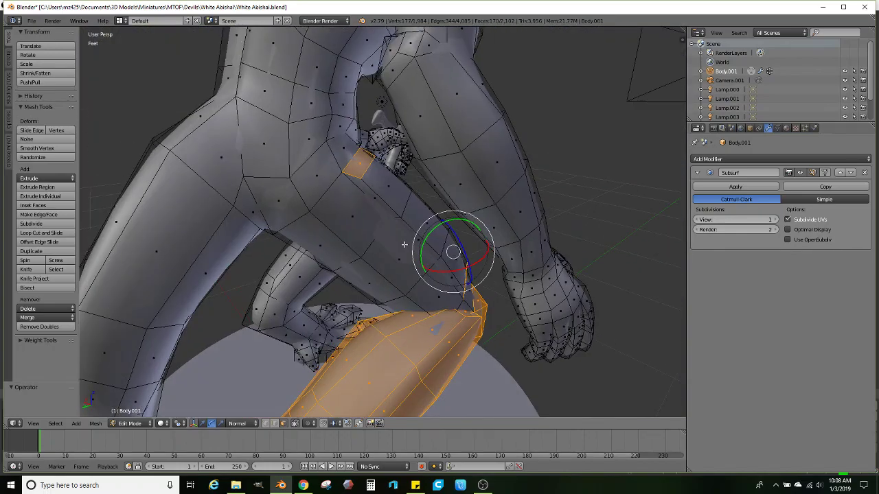
pyautogui.moveTo(463, 277); pyautogui.dragTo(411, 339, button='middle')
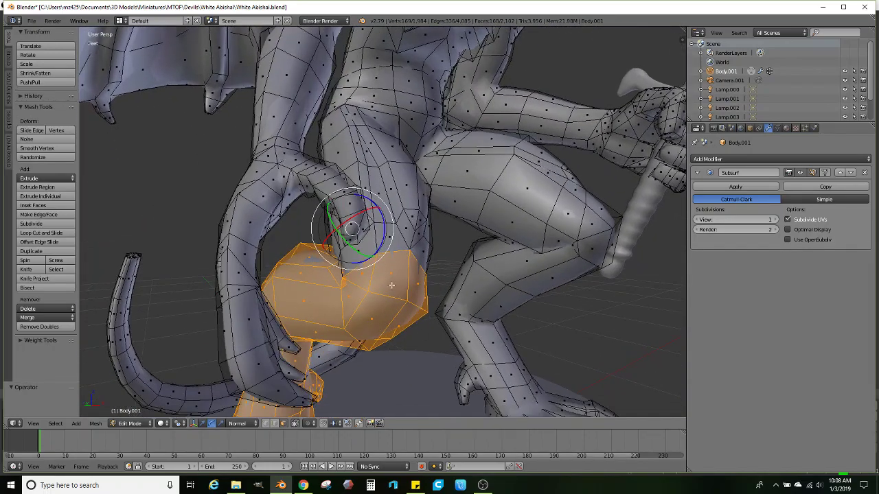
pyautogui.moveTo(378, 291); pyautogui.dragTo(532, 287, button='middle')
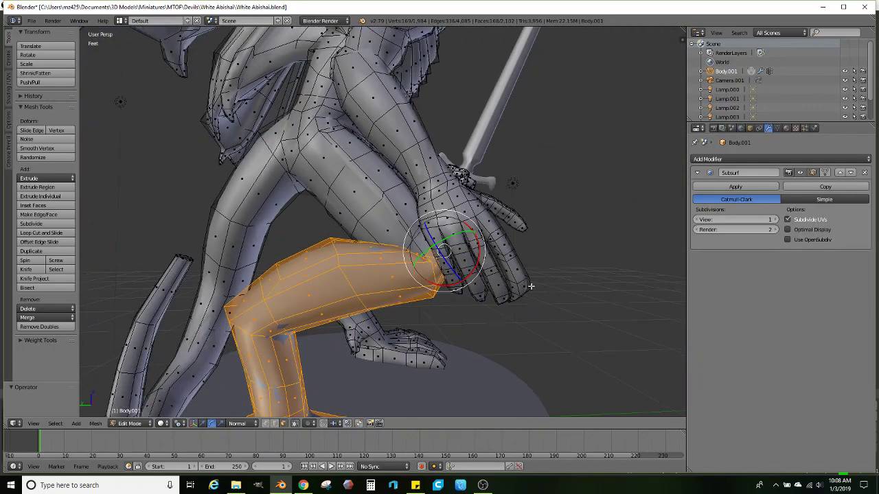
# Rotate the right lower leg about the knee, then adjust it by 0.24° from a second viewing angle
pyautogui.press('r')
pyautogui.click(532, 299)
pyautogui.scroll(-2, 483, 311)
pyautogui.moveTo(483, 312); pyautogui.dragTo(417, 316, button='middle')
pyautogui.click(495, 291)
# Deselect the right calf's face loops so only the section from the hock down through the foot stays selected
pyautogui.scroll(2, 417, 315)
pyautogui.moveTo(298, 353)
pyautogui.keyDown('shift'); pyautogui.mouseDown(button='middle')
pyautogui.moveTo(415, 280)
pyautogui.moveTo(400, 223)
pyautogui.moveTo(435, 229)
pyautogui.moveTo(411, 232)
pyautogui.moveTo(425, 247)
pyautogui.moveTo(410, 221)
pyautogui.moveTo(431, 212)
pyautogui.mouseUp(button='middle'); pyautogui.keyUp('shift')
pyautogui.press('z')
pyautogui.press('z')
pyautogui.keyDown('alt'); pyautogui.rightClick(412, 212); pyautogui.keyUp('alt')
pyautogui.keyDown('alt'); pyautogui.keyDown('shift'); pyautogui.rightClick(417, 222); pyautogui.keyUp('shift'); pyautogui.keyUp('alt')
pyautogui.moveTo(371, 269)
pyautogui.mouseDown(button='middle')
pyautogui.moveTo(386, 273)
pyautogui.moveTo(350, 219)
pyautogui.mouseUp(button='middle')
pyautogui.press('z')
pyautogui.press('z')
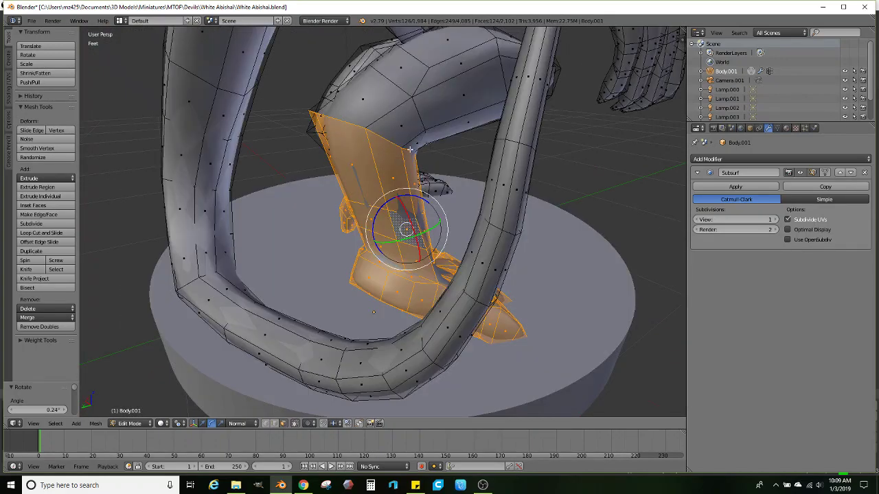
# Make a face at the top of the right hock active and rotate the ankle and foot by -13.2° about it
pyautogui.moveTo(419, 180)
pyautogui.mouseDown(button='middle')
pyautogui.moveTo(359, 143)
pyautogui.moveTo(322, 142)
pyautogui.mouseUp(button='middle')
pyautogui.scroll(1, 373, 128)
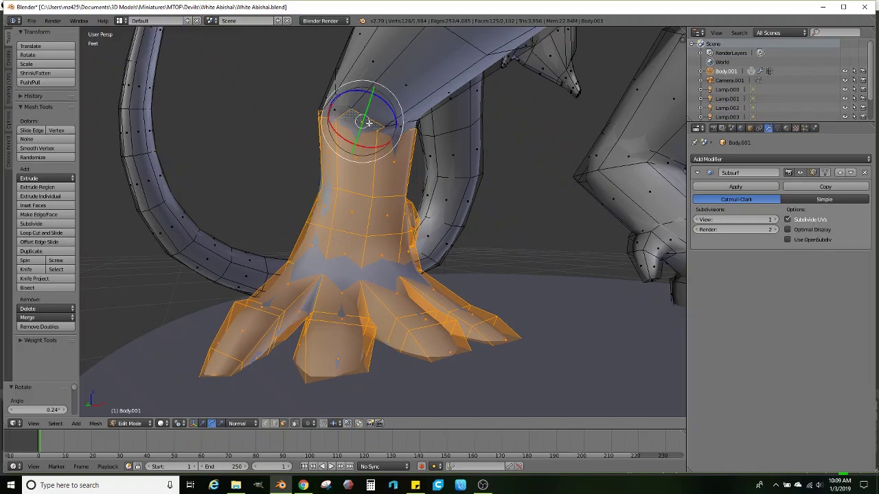
pyautogui.scroll(-2, 476, 153)
pyautogui.moveTo(349, 114); pyautogui.dragTo(482, 181, button='middle')
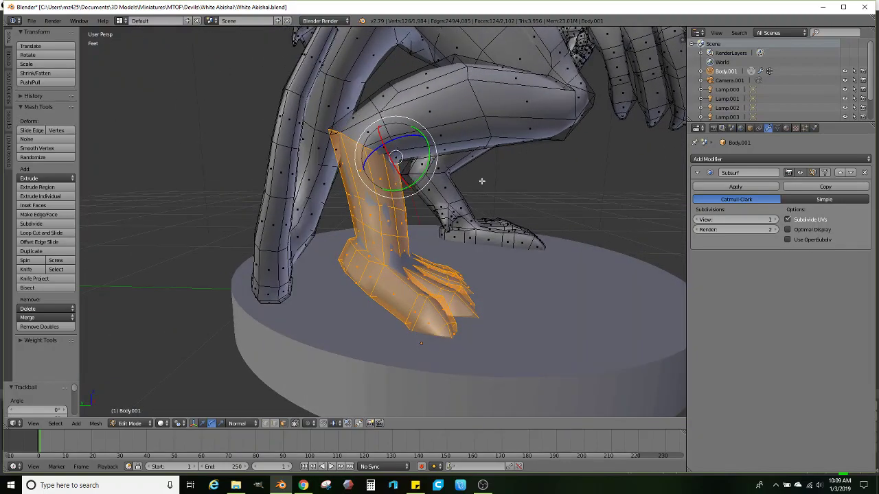
pyautogui.click(503, 152)
pyautogui.moveTo(503, 151); pyautogui.dragTo(360, 222, button='middle')
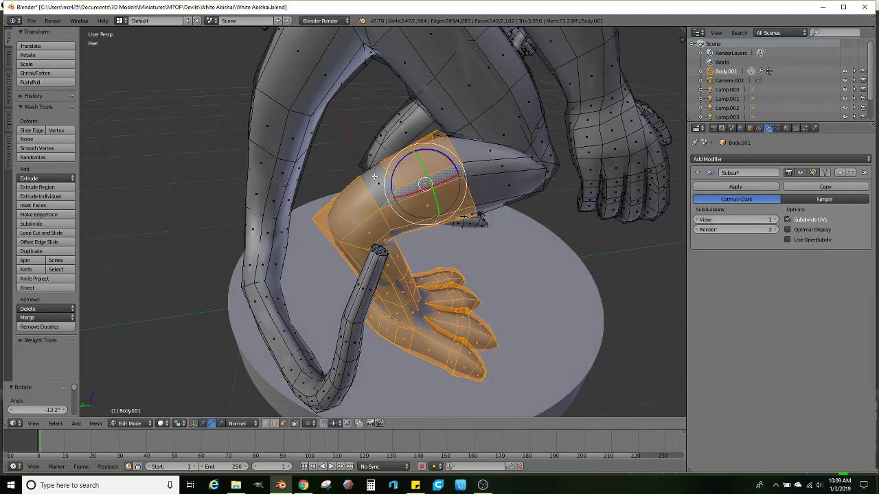
# Rotate the right lower leg by 6.28°, then by -5.81° and -1.94° from other viewing angles
pyautogui.moveTo(449, 192); pyautogui.dragTo(403, 192, button='middle')
pyautogui.scroll(-4, 414, 155)
pyautogui.scroll(3, 368, 197)
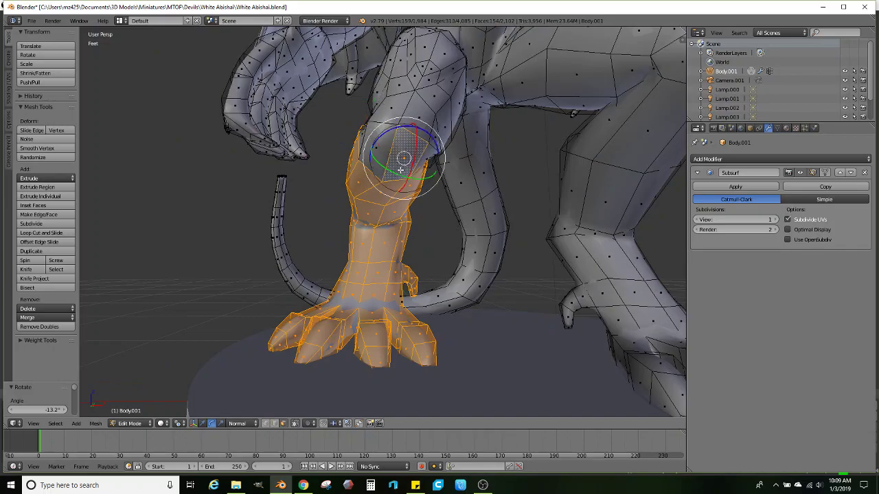
pyautogui.moveTo(393, 152); pyautogui.dragTo(485, 225, button='middle')
pyautogui.click(478, 280)
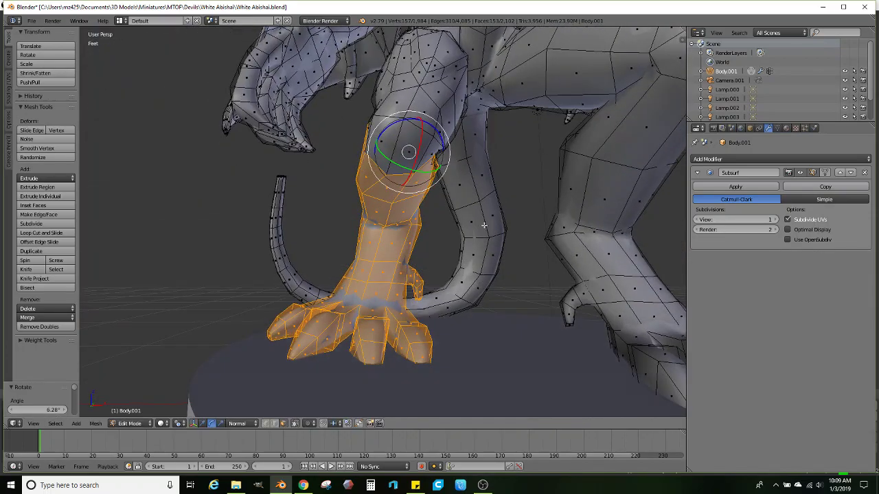
pyautogui.press('r')
pyautogui.click(496, 173)
pyautogui.moveTo(497, 173); pyautogui.dragTo(564, 211, button='middle')
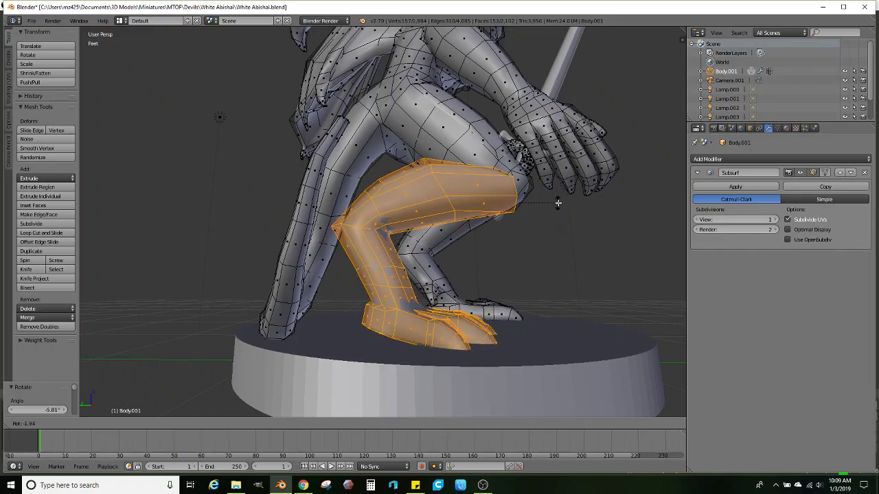
# Replace the selection with all faces of the right foot, including those hidden behind, by lassoing them in wireframe view
pyautogui.keyDown('shift'); pyautogui.moveTo(465, 284); pyautogui.dragTo(508, 305, button='middle'); pyautogui.keyUp('shift')
pyautogui.scroll(1, 442, 274)
pyautogui.press('z')
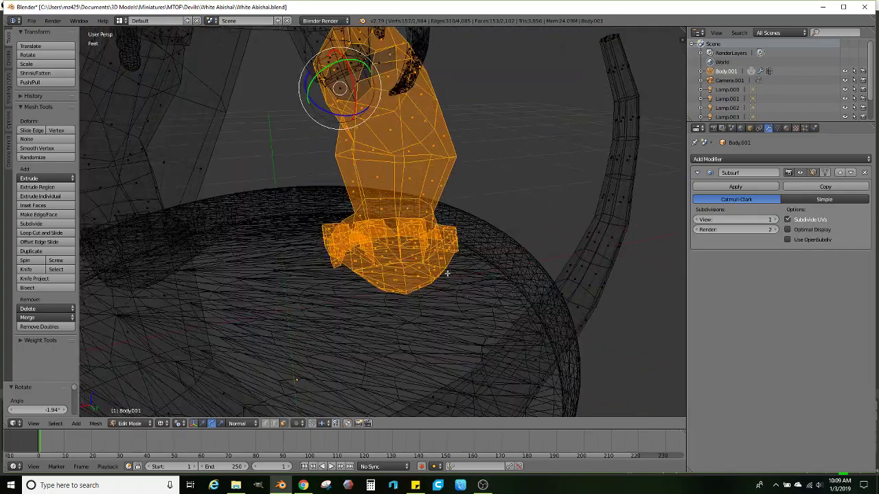
pyautogui.moveTo(447, 272); pyautogui.dragTo(426, 258, button='middle')
pyautogui.rightClick(421, 259)
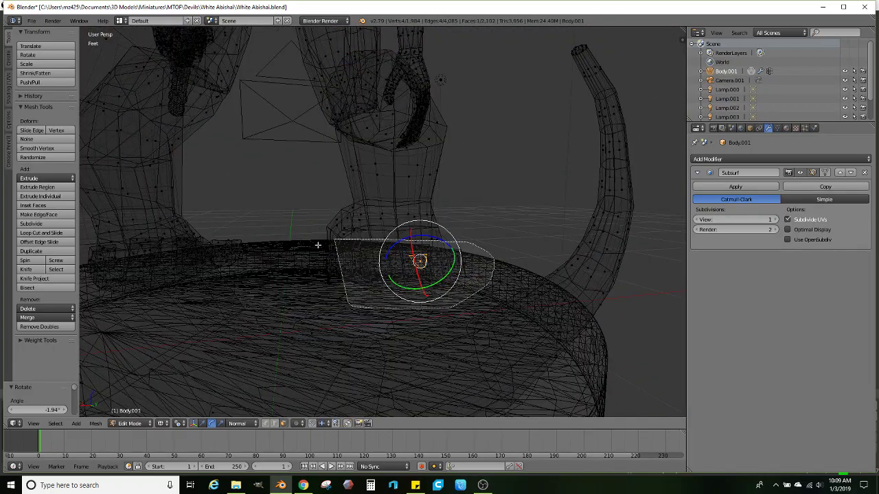
pyautogui.scroll(2, 354, 318)
pyautogui.press('z')
pyautogui.moveTo(321, 299); pyautogui.dragTo(386, 292, button='middle')
pyautogui.scroll(1, 387, 293)
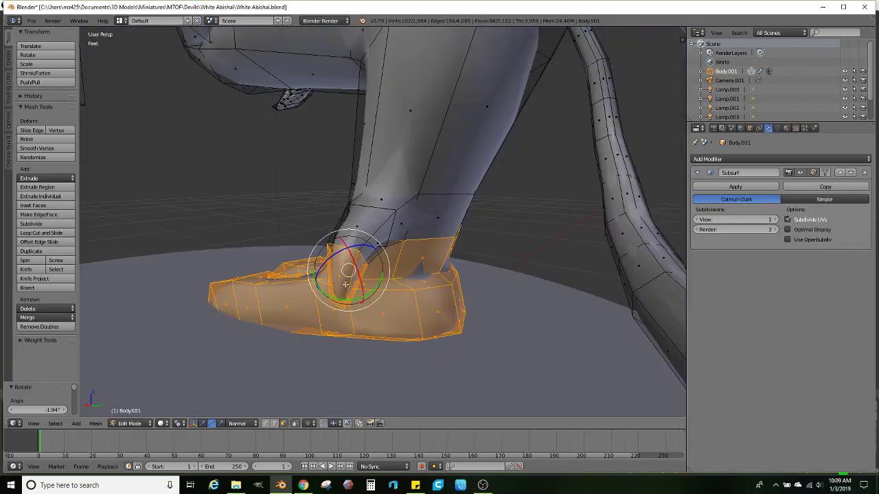
# Make the face at the front of the right ankle active and rotate the foot about it in side view
pyautogui.moveTo(447, 252); pyautogui.dragTo(449, 304, button='middle')
pyautogui.scroll(2, 447, 184)
pyautogui.keyDown('shift'); pyautogui.moveTo(396, 309); pyautogui.dragTo(429, 273, button='middle'); pyautogui.keyUp('shift')
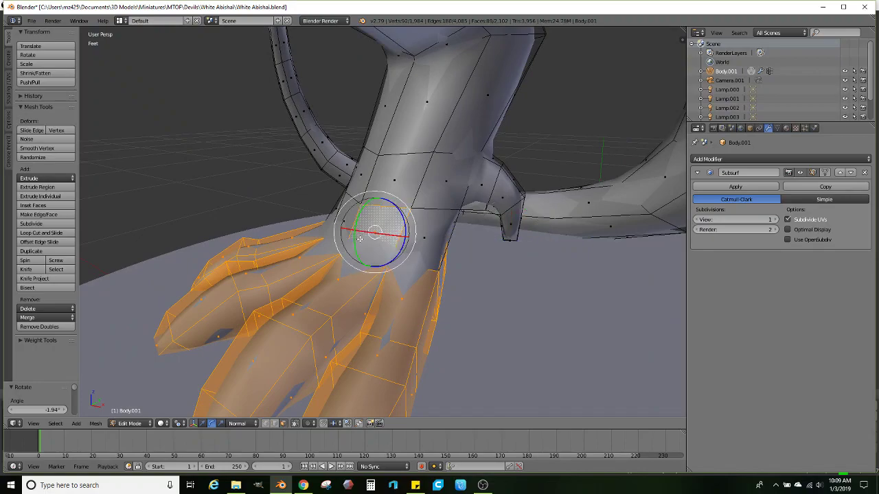
pyautogui.moveTo(360, 251); pyautogui.dragTo(484, 236, button='middle')
pyautogui.press('r')
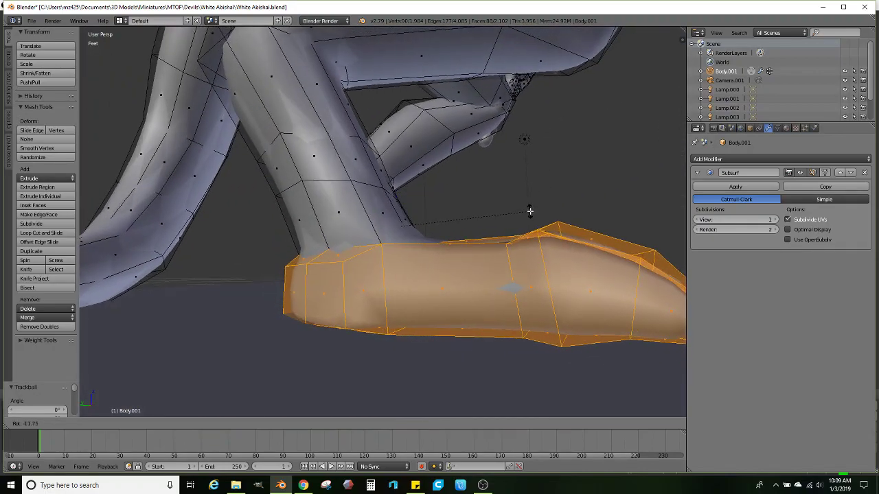
pyautogui.click(526, 214)
# Move the right foot into place under the ankle and return to Object Mode
pyautogui.moveTo(526, 214); pyautogui.dragTo(436, 301, button='middle')
pyautogui.press('g')
pyautogui.click(451, 256)
pyautogui.press('Tab')
# Examine the whole miniature's pose from the front, the side and above, including the legs and the sword arm
pyautogui.scroll(-4, 392, 288)
pyautogui.scroll(-2, 403, 258)
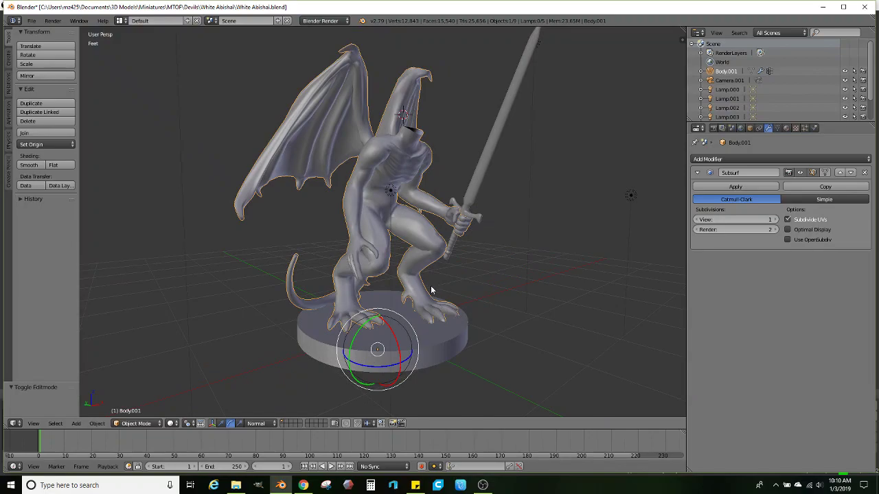
pyautogui.moveTo(431, 290); pyautogui.dragTo(434, 216, button='middle')
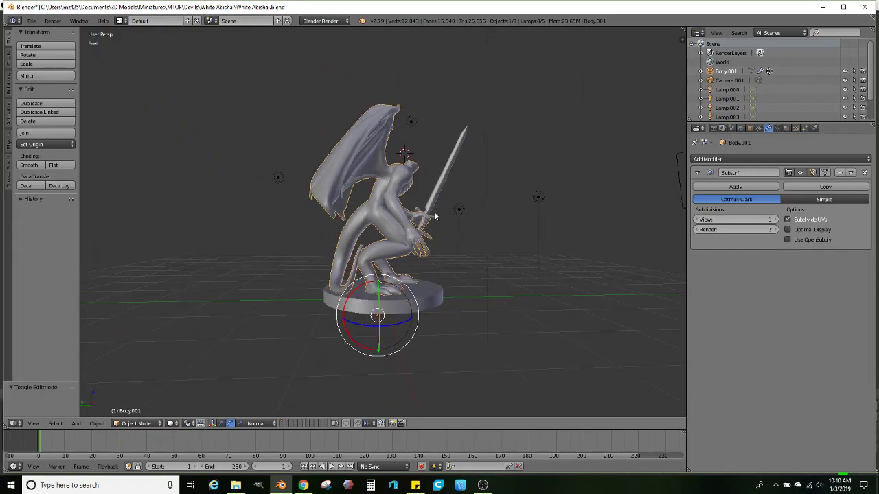
pyautogui.moveTo(383, 234); pyautogui.dragTo(291, 243, button='middle')
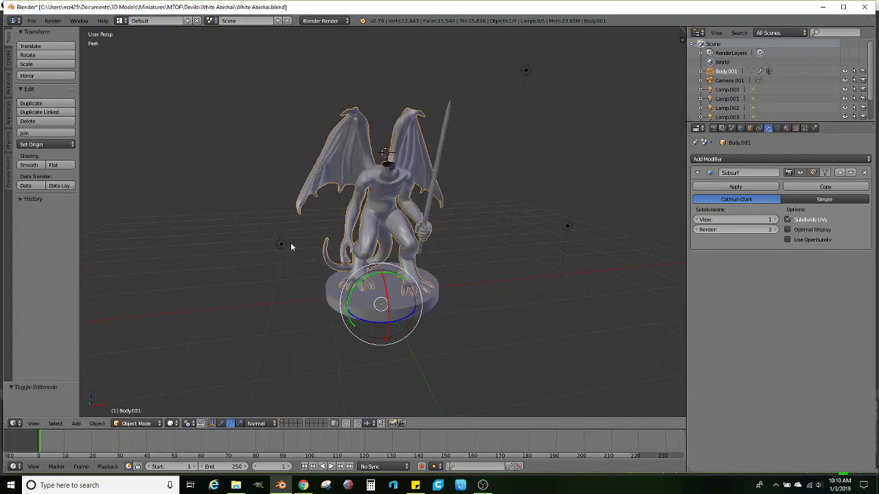
pyautogui.scroll(3, 307, 219)
pyautogui.scroll(3, 308, 219)
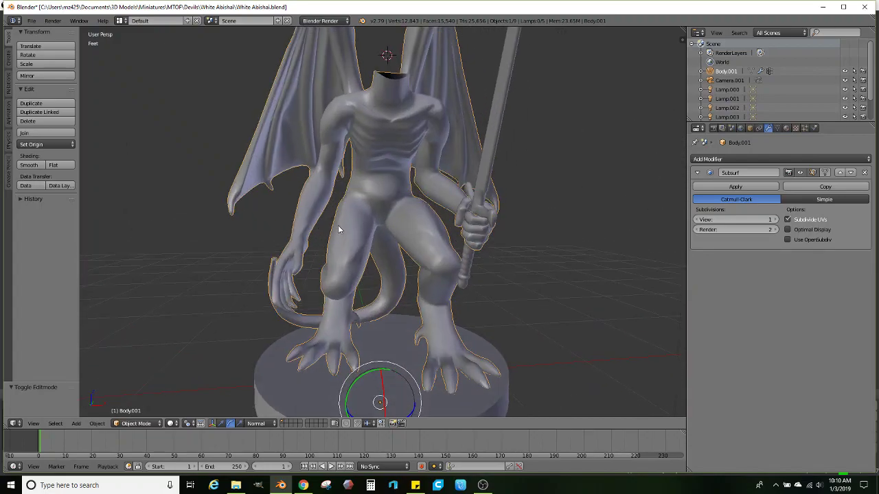
pyautogui.moveTo(337, 230); pyautogui.dragTo(378, 238, button='middle')
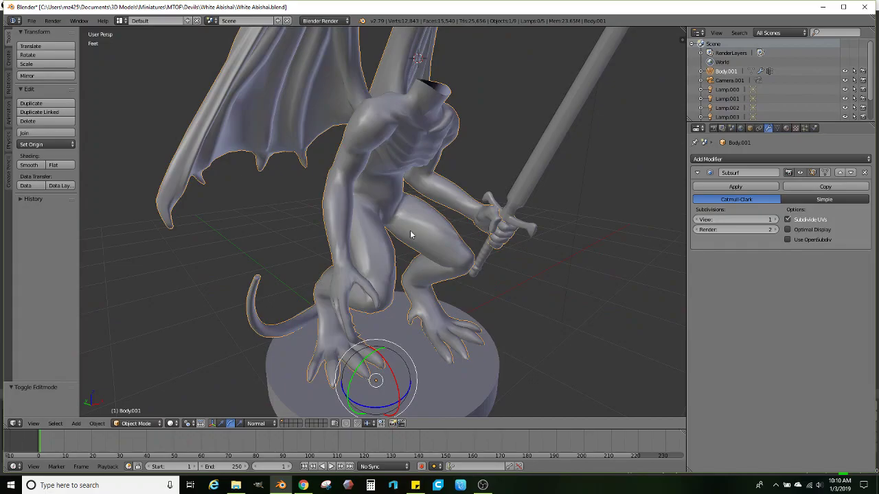
pyautogui.moveTo(431, 217)
pyautogui.mouseDown(button='middle')
pyautogui.moveTo(497, 208)
pyautogui.moveTo(522, 224)
pyautogui.moveTo(596, 222)
pyautogui.moveTo(442, 228)
pyautogui.mouseUp(button='middle')
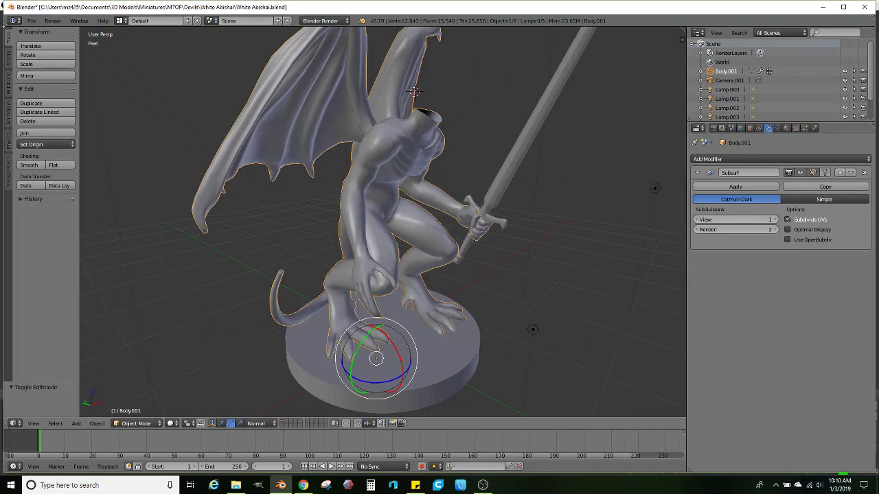
# Save the White Abishai.blend file under its existing name
pyautogui.click(31, 23)
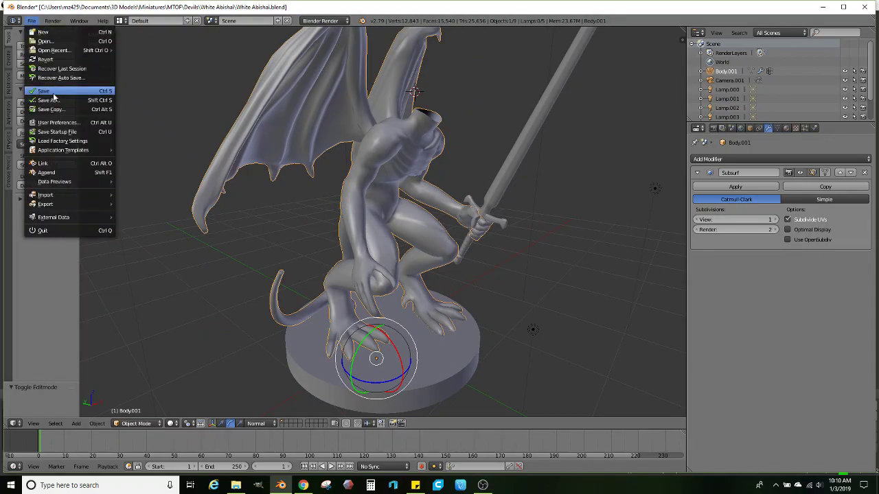
pyautogui.click(53, 93)
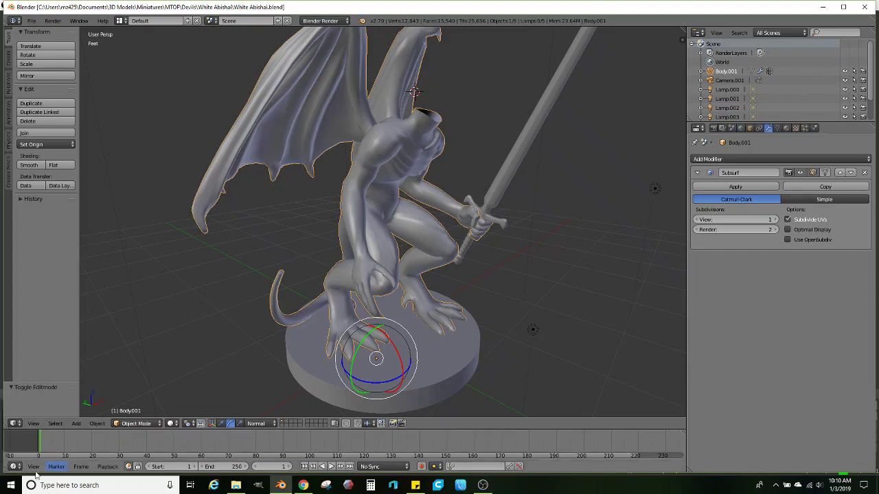
# Switch to Word, create a blank document and maximize its window
pyautogui.click(11, 485)
pyautogui.scroll(-15, 120, 371)
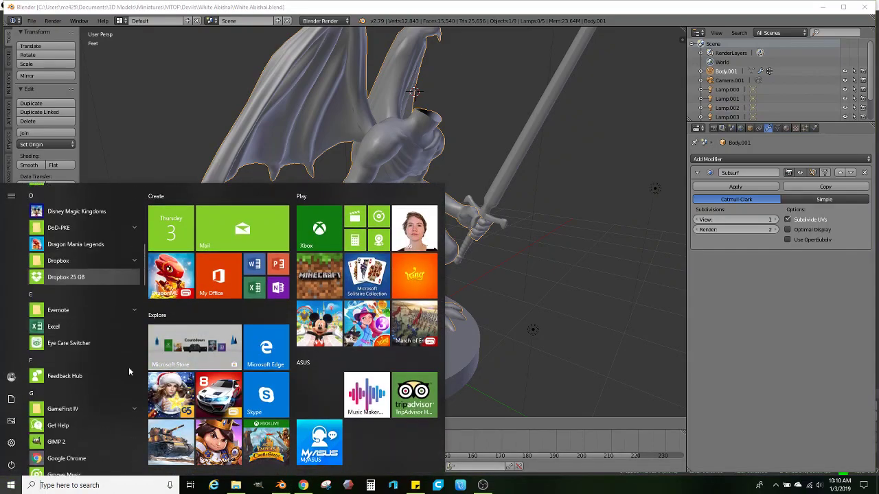
pyautogui.scroll(-5, 105, 375)
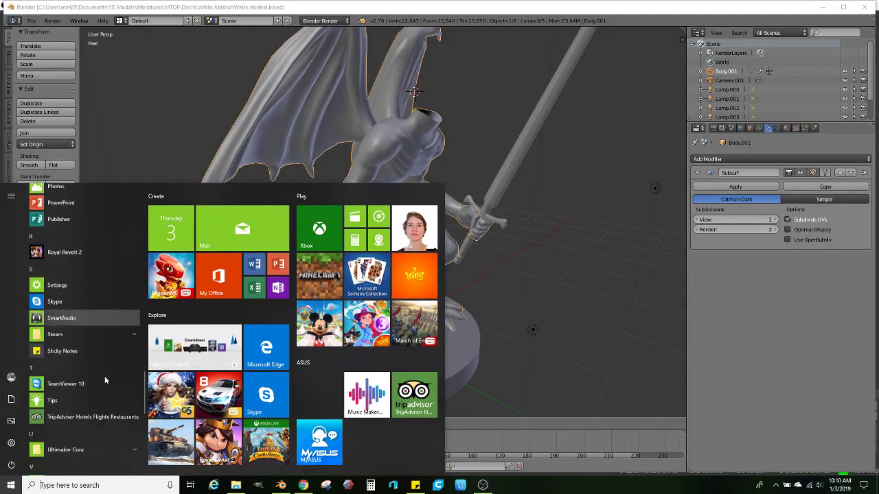
pyautogui.scroll(-4, 58, 394)
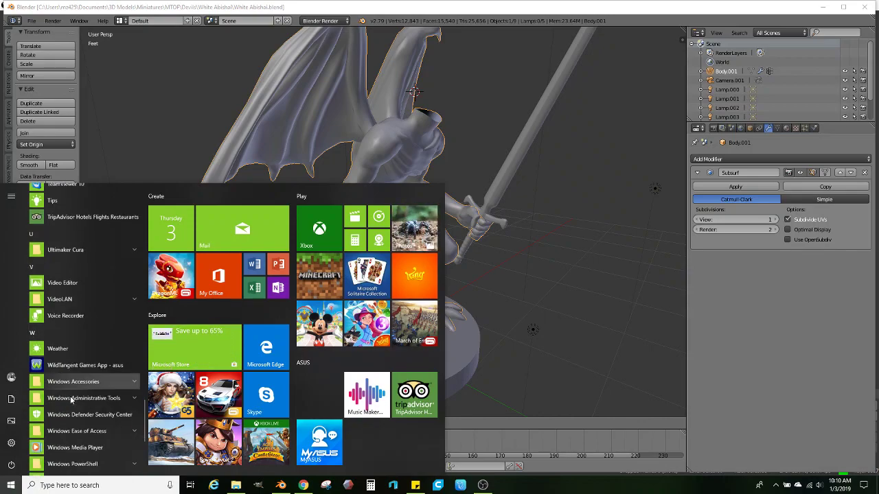
pyautogui.click(54, 443)
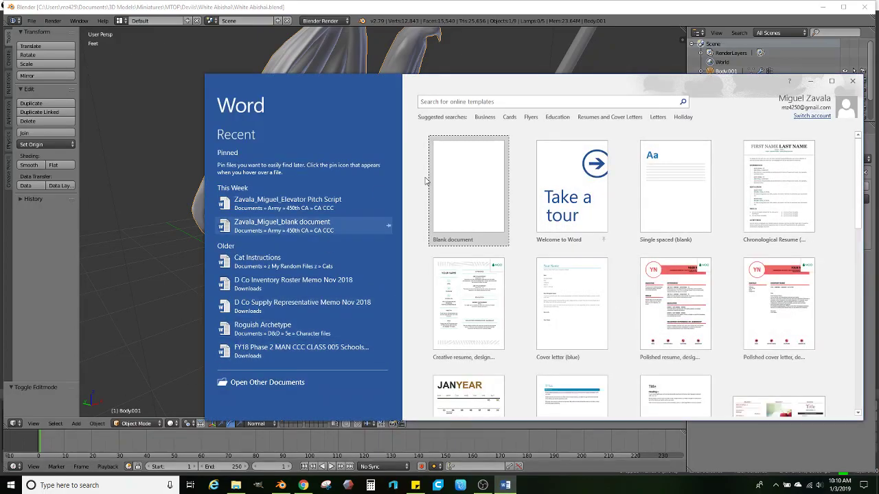
pyautogui.click(461, 183)
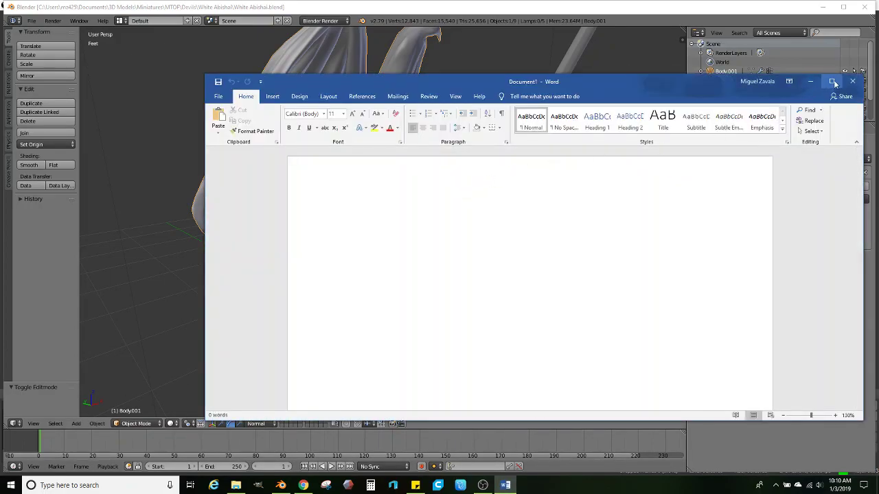
pyautogui.click(832, 82)
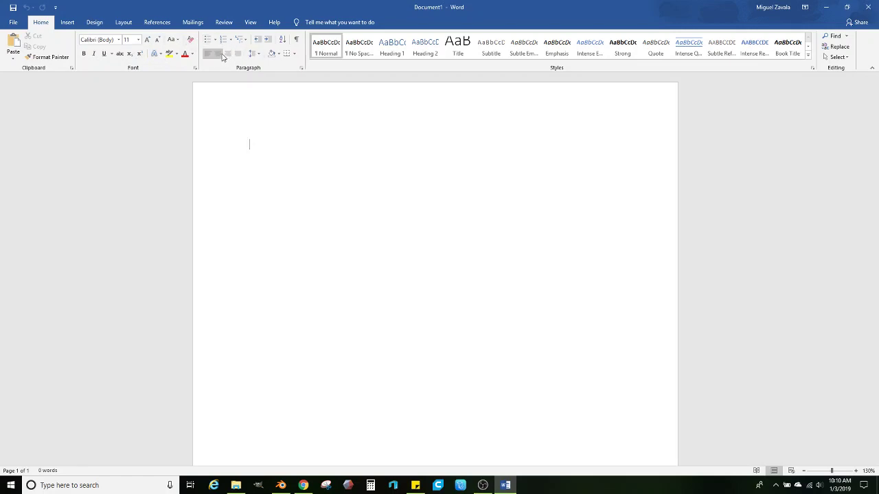
# Apply the Title style to the first line and enter "BATHROOM BREAK. BRB :-3"
pyautogui.click(217, 54)
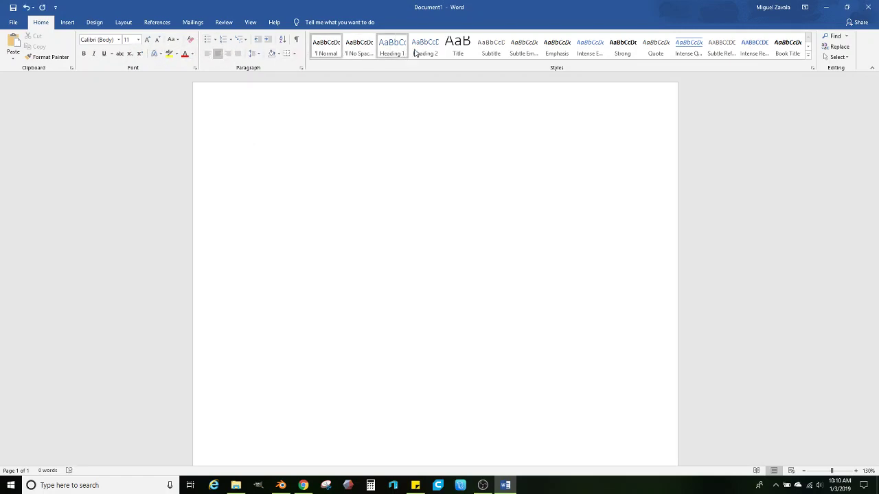
pyautogui.click(458, 50)
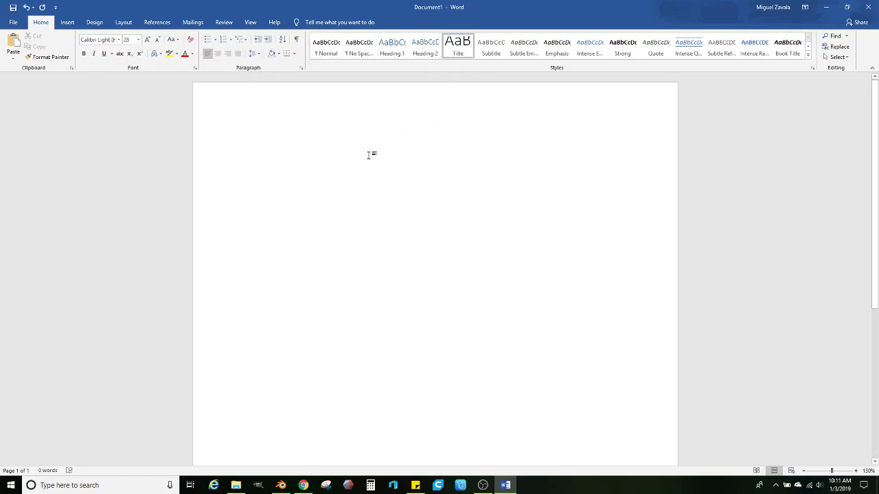
pyautogui.write('BATHRO')
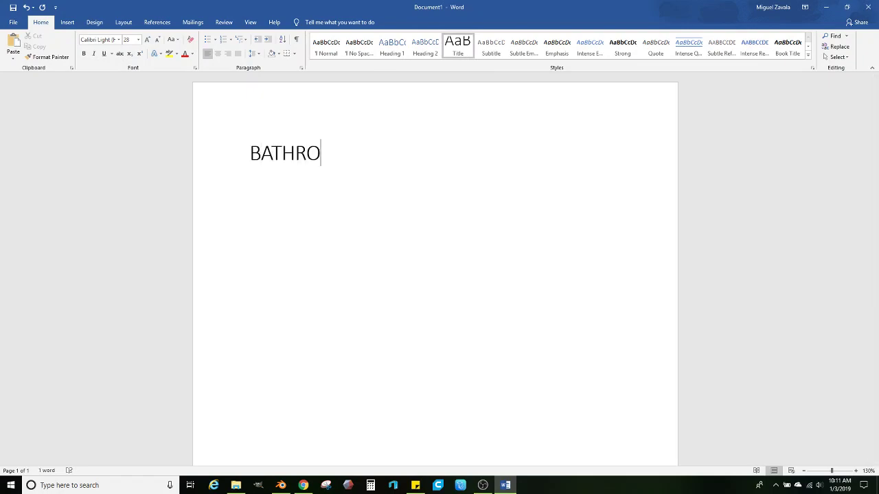
pyautogui.write('OM BREAK. BRB :-')
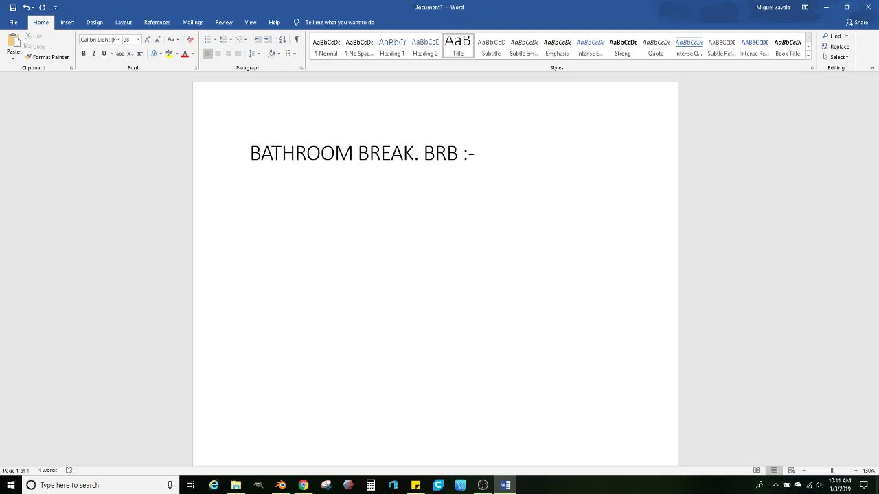
pyautogui.write('3')
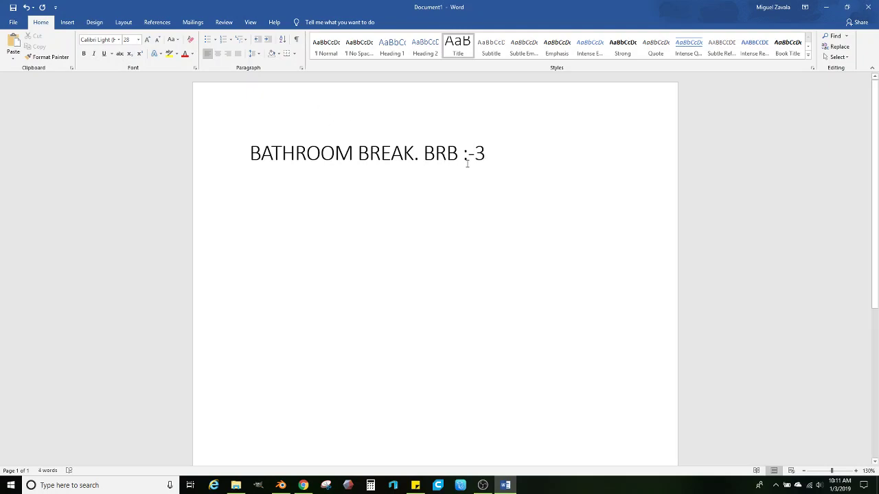
# Center the whole title line, enlarge it to 72 pt and make it bold
pyautogui.tripleClick(275, 142)
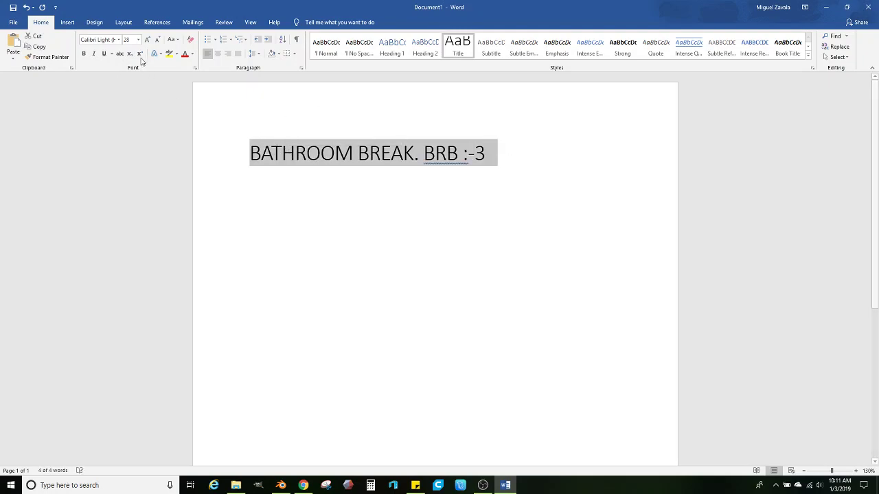
pyautogui.click(218, 54)
pyautogui.click(147, 39)
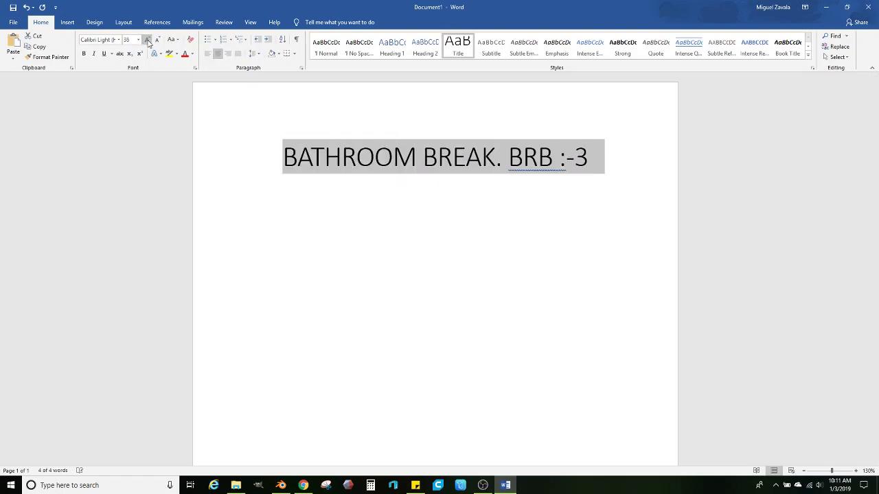
pyautogui.click(147, 40)
pyautogui.click(147, 39)
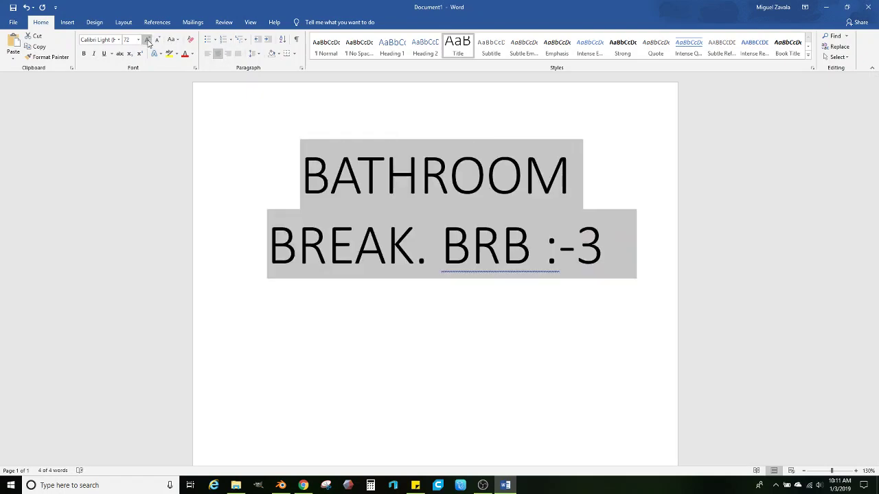
pyautogui.click(84, 53)
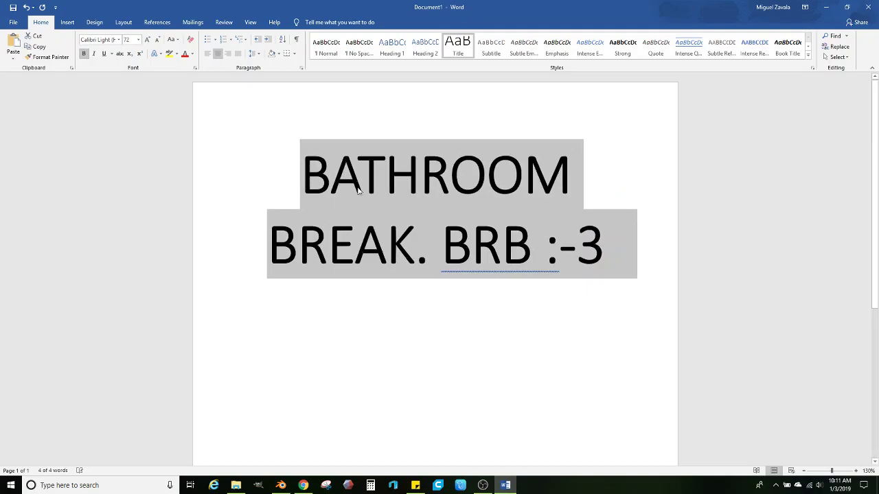
pyautogui.click(458, 199)
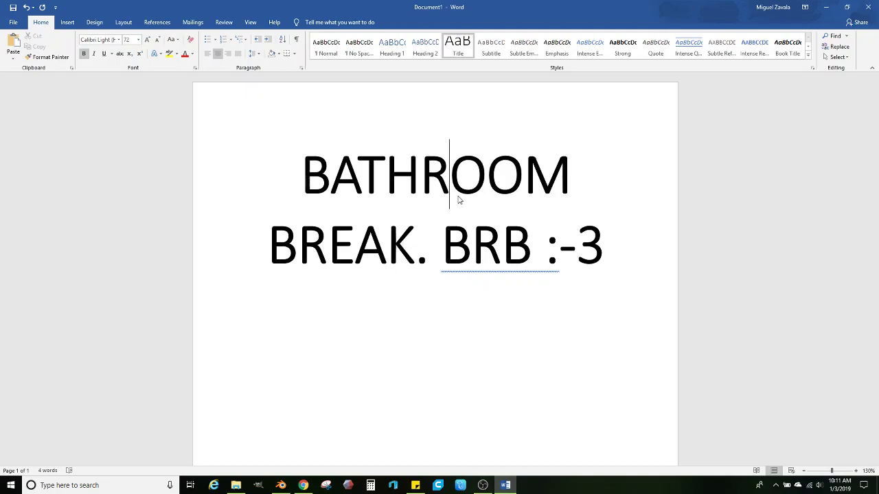
# Delete the hyphen in the ":-3" emoticon and put it back
pyautogui.click(580, 252)
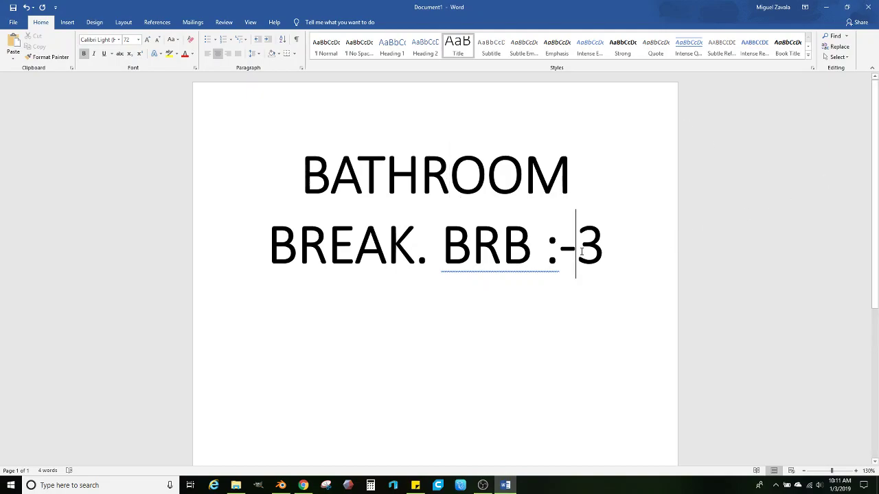
pyautogui.press('BackSpace')
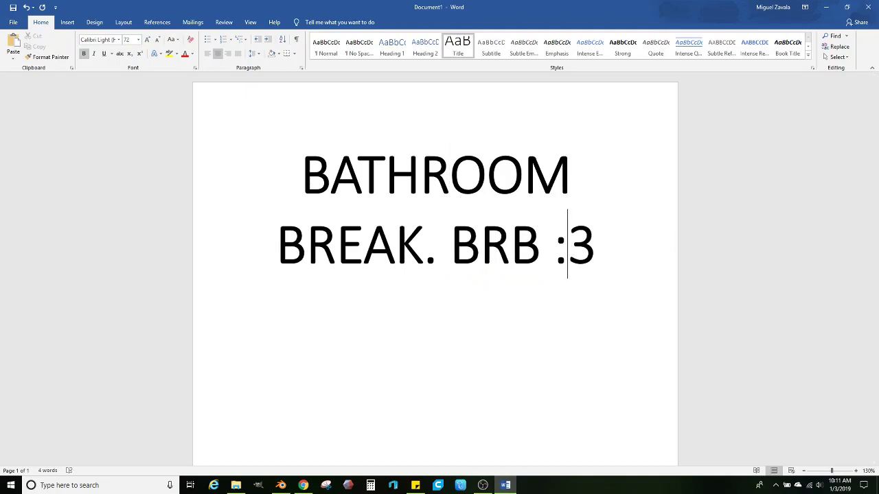
pyautogui.write('-')
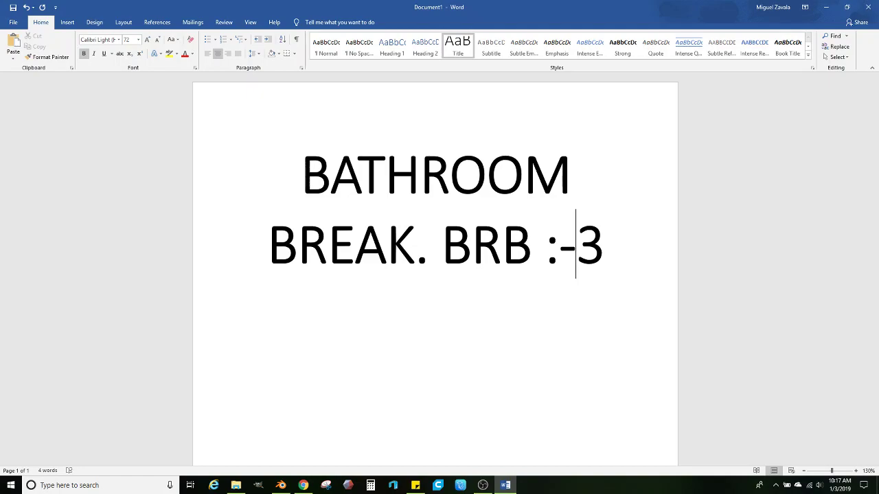
# Switch back to Blender and import Head Base Sphere.stl from the Basics folder
pyautogui.click(825, 7)
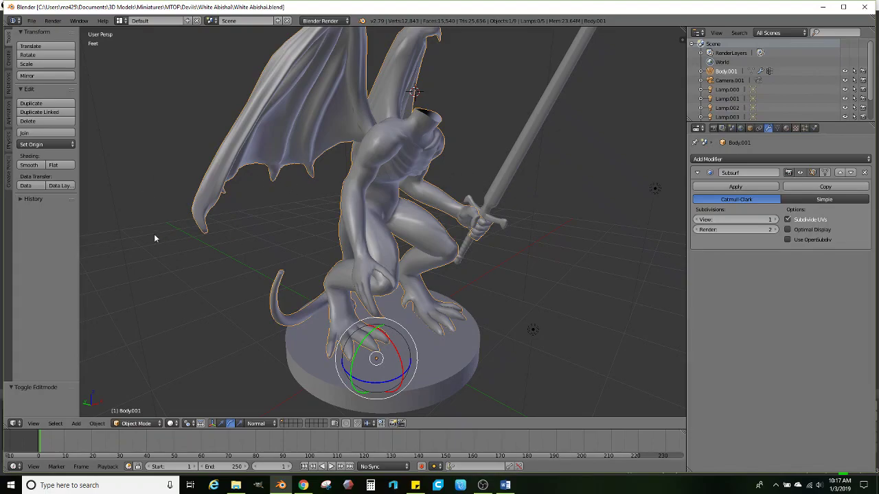
pyautogui.click(32, 21)
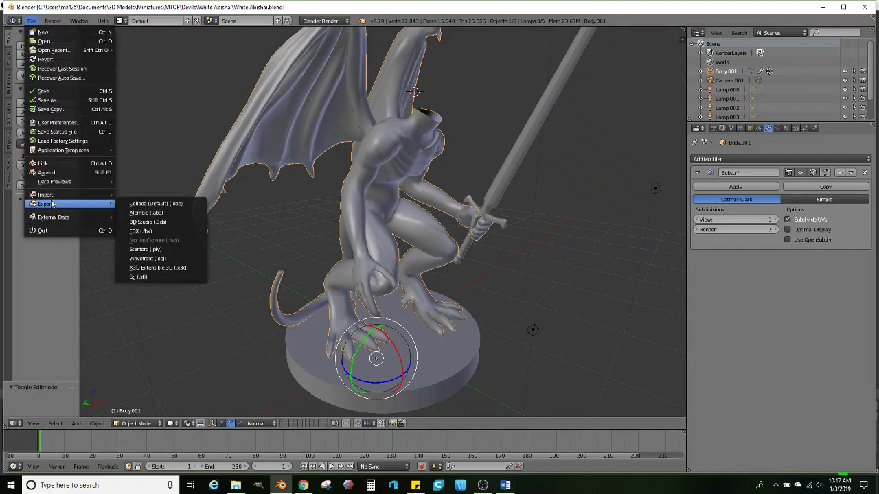
pyautogui.moveTo(48, 197)
pyautogui.click(134, 269)
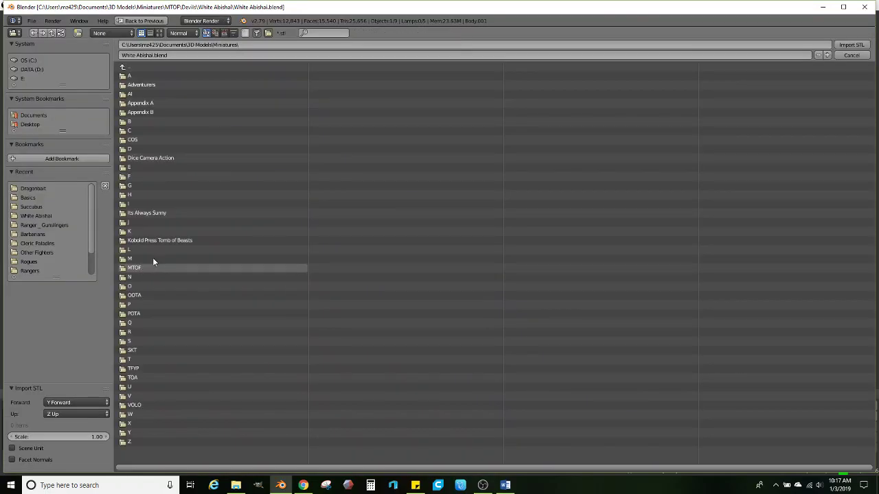
pyautogui.click(31, 198)
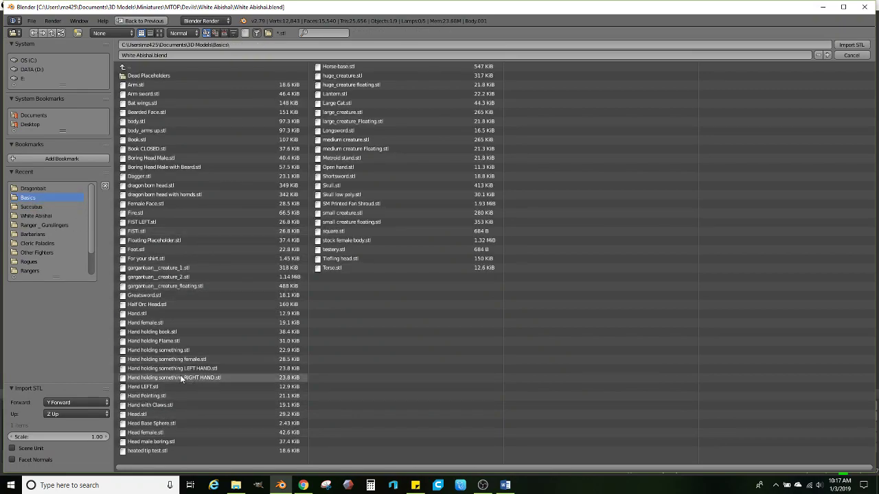
pyautogui.doubleClick(160, 424)
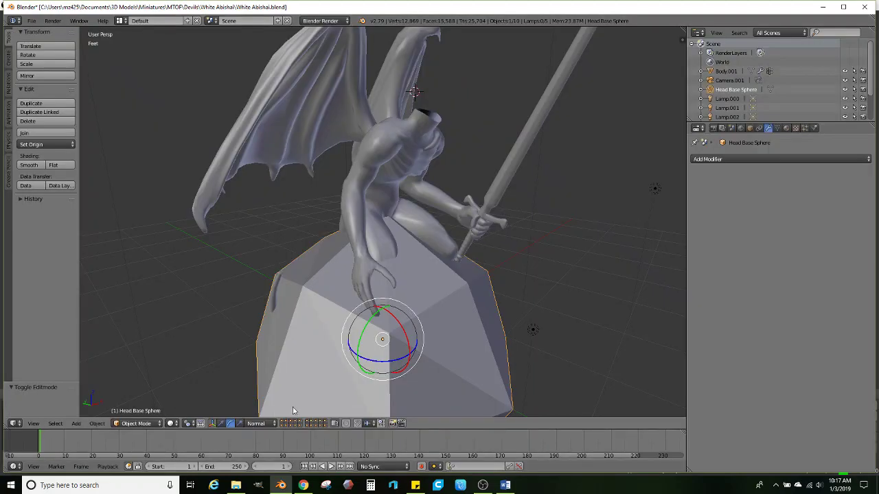
# Convert the imported head sphere's triangles to quads and set up the translate manipulator with Global orientation
pyautogui.press('Tab')
pyautogui.hotkey('alt', 'j')
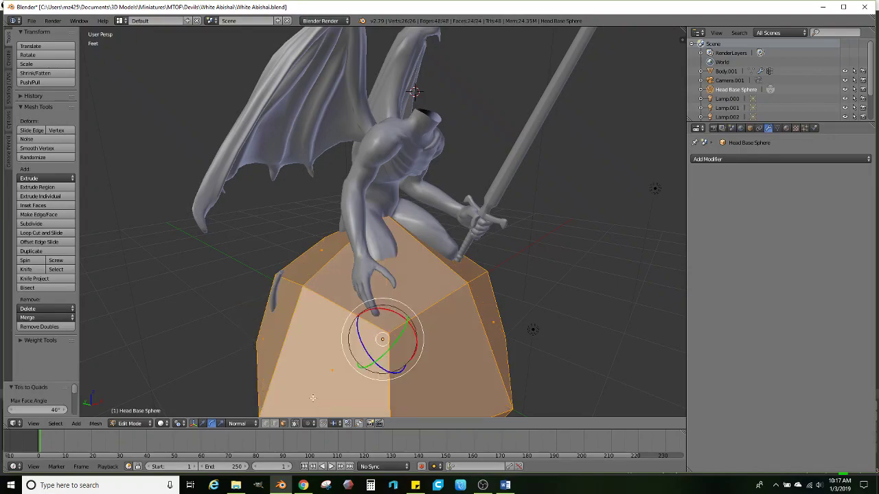
pyautogui.click(201, 423)
pyautogui.moveTo(239, 379); pyautogui.dragTo(386, 348, button='middle')
pyautogui.click(233, 424)
pyautogui.click(244, 369)
pyautogui.scroll(-2, 357, 344)
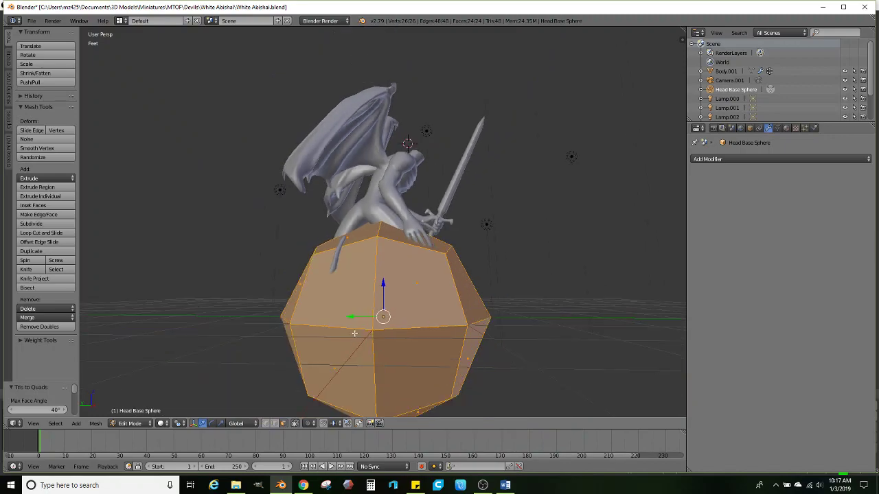
pyautogui.press('Tab')
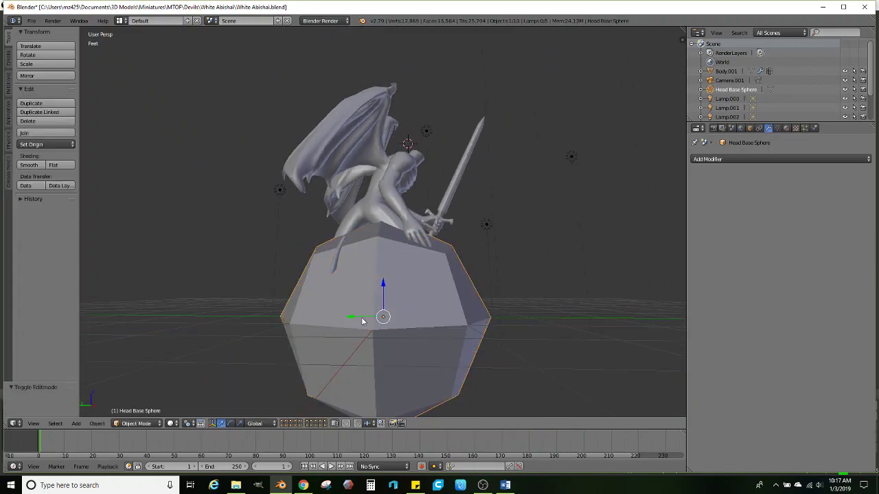
# Move the head sphere in front of the miniature along Y and raise it along Z clear of the base
pyautogui.moveTo(362, 321); pyautogui.dragTo(524, 318)
pyautogui.keyDown('shift'); pyautogui.moveTo(524, 317); pyautogui.dragTo(427, 355, button='middle'); pyautogui.keyUp('shift')
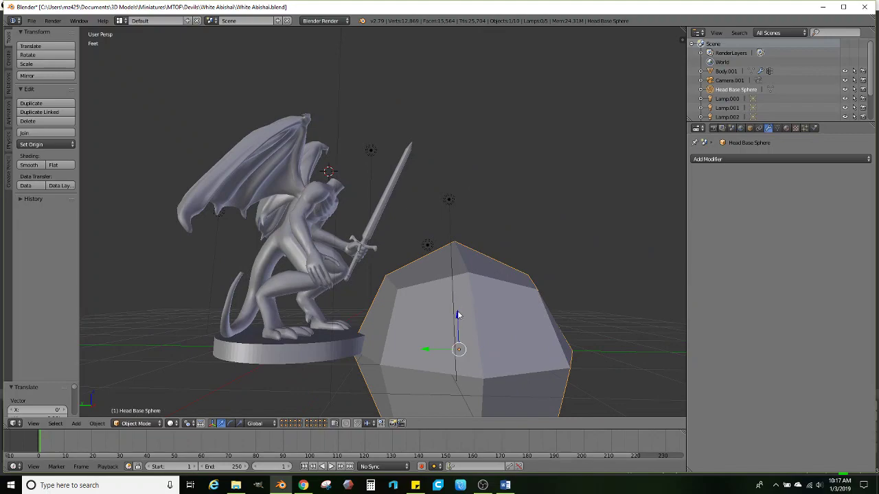
pyautogui.moveTo(457, 311); pyautogui.dragTo(468, 149)
pyautogui.moveTo(468, 150); pyautogui.dragTo(434, 231, button='middle')
pyautogui.scroll(-3, 441, 198)
# Paste a copy of the head sphere, move it along Y beside the original, and delete the copy
pyautogui.hotkey('ctrl', 'c')
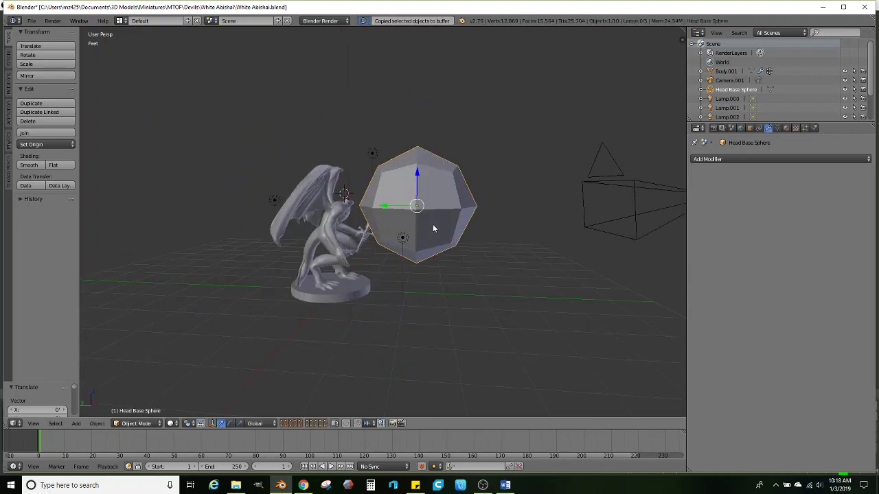
pyautogui.hotkey('ctrl', 'v')
pyautogui.press('g')
pyautogui.press('y')
pyautogui.click(518, 205)
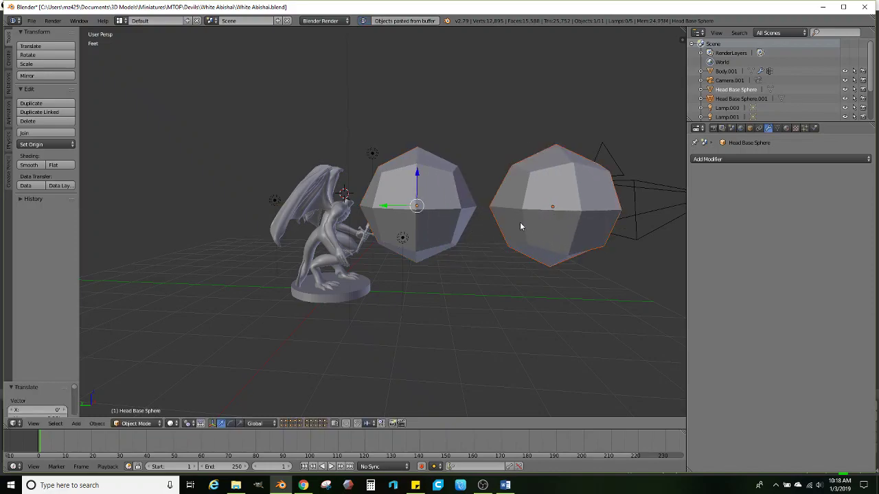
pyautogui.press('x')
pyautogui.click(527, 211)
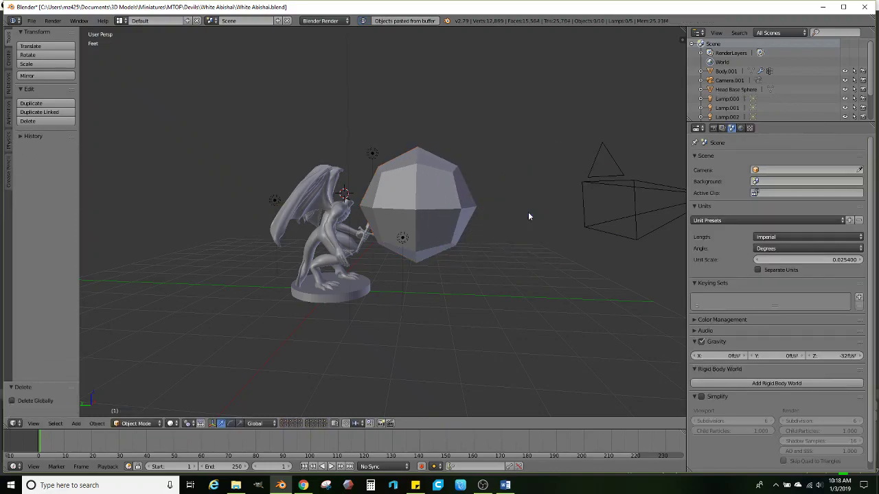
# Select the four faces on the side of the head sphere that faces away from the miniature
pyautogui.click(453, 202)
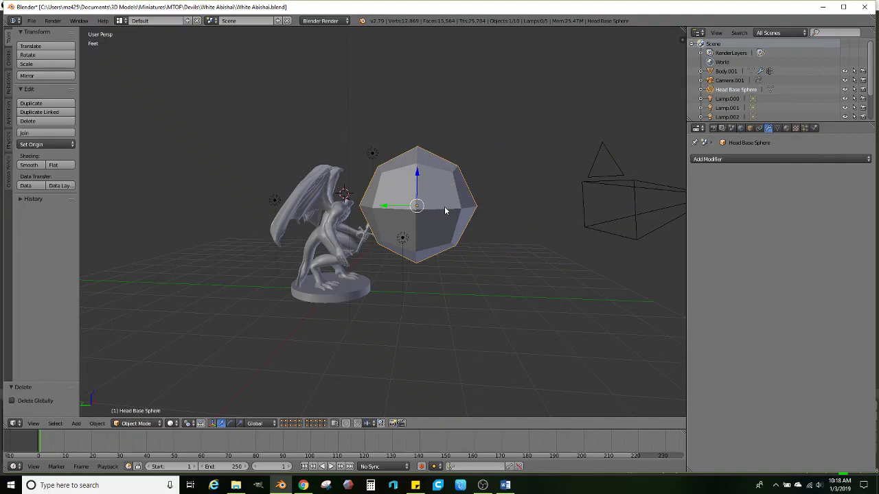
pyautogui.moveTo(453, 199); pyautogui.dragTo(400, 214, button='middle')
pyautogui.press('Tab')
pyautogui.rightClick(383, 252)
pyautogui.keyDown('ctrl'); pyautogui.rightClick(390, 199); pyautogui.keyUp('ctrl')
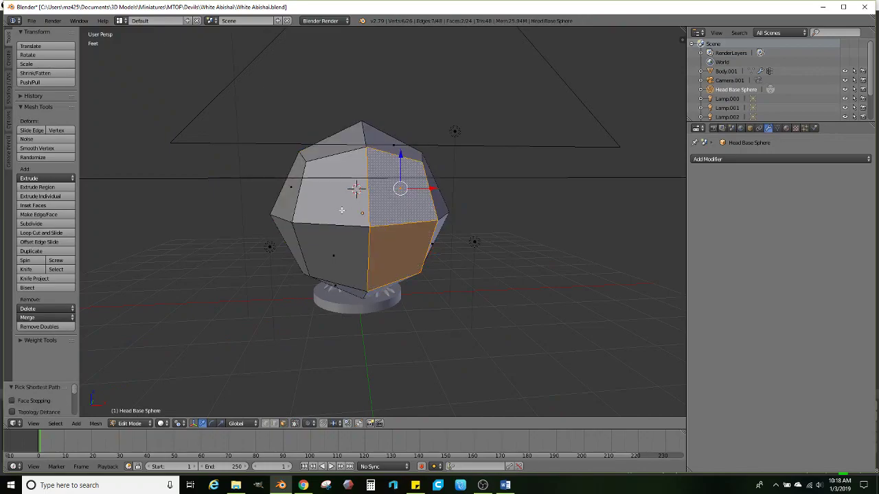
pyautogui.keyDown('ctrl'); pyautogui.rightClick(330, 238); pyautogui.keyUp('ctrl')
pyautogui.keyDown('ctrl'); pyautogui.rightClick(329, 206); pyautogui.keyUp('ctrl')
pyautogui.moveTo(329, 206); pyautogui.dragTo(432, 202, button='middle')
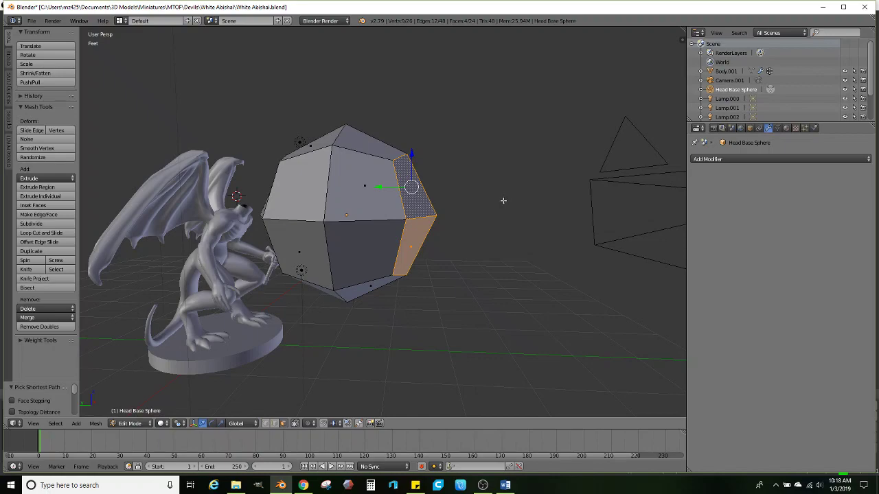
pyautogui.press('s')
pyautogui.click(533, 188)
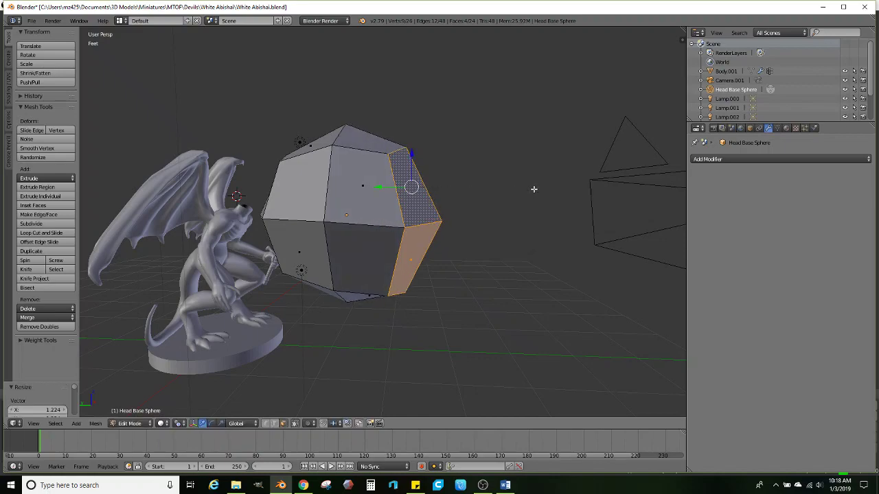
pyautogui.hotkey('ctrl', 'z')
# Set the pivot point to Bounding Box Center and scale the four front faces to about 1.149
pyautogui.click(164, 422)
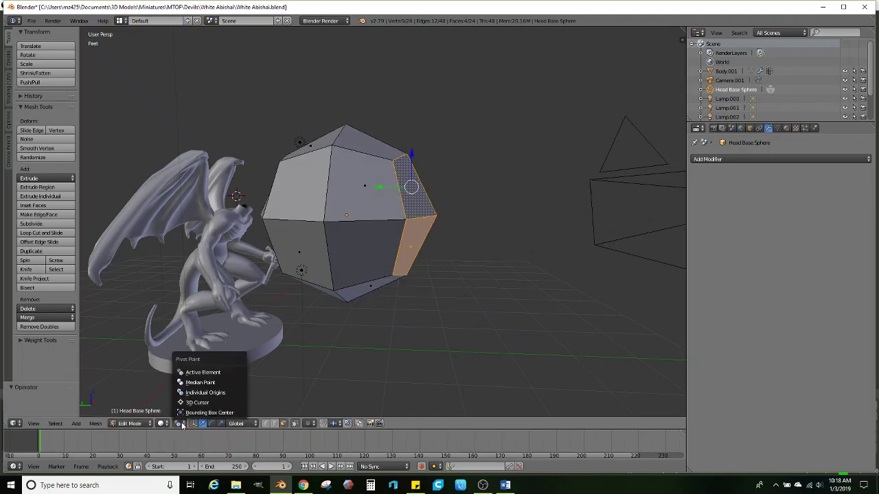
pyautogui.click(201, 410)
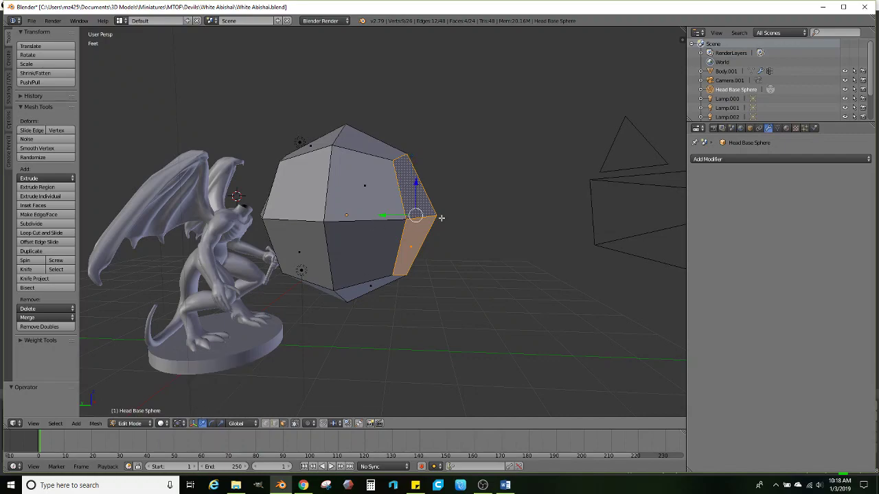
pyautogui.press('s')
pyautogui.click(496, 193)
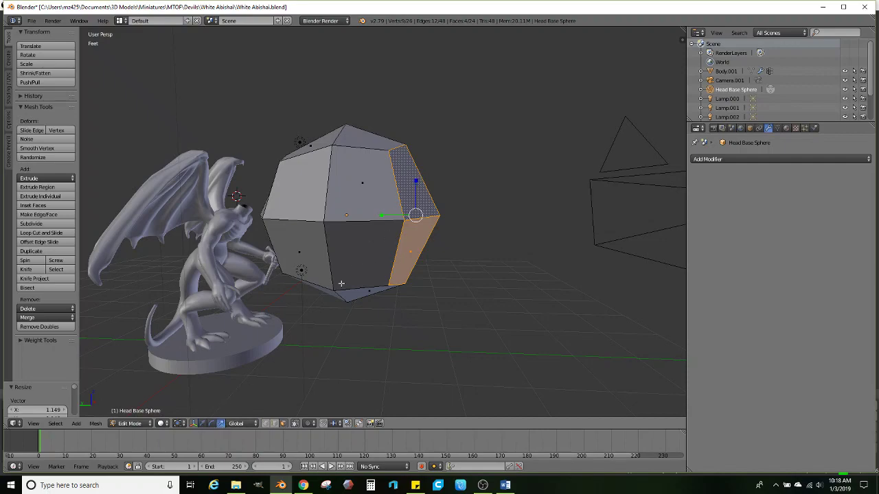
# Extrude the four front faces outward to begin the snout and scale the new end to about 0.689
pyautogui.click(202, 423)
pyautogui.press('e')
pyautogui.click(532, 197)
pyautogui.press('s')
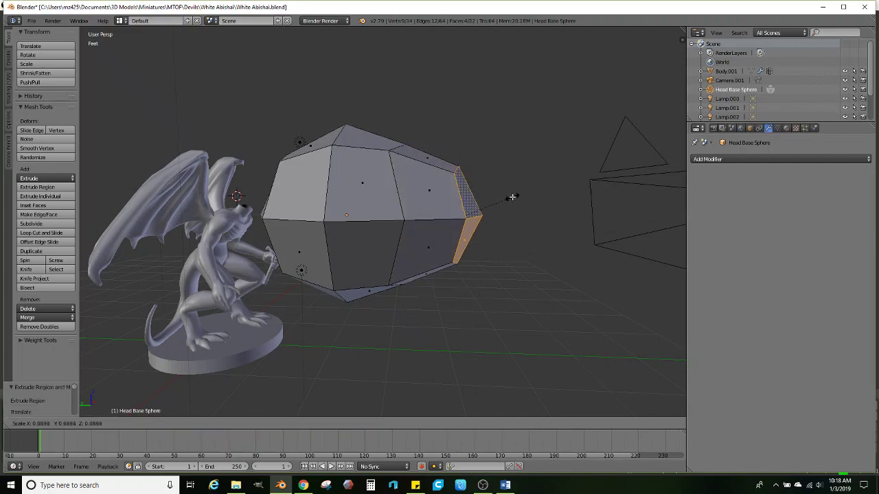
pyautogui.click(512, 197)
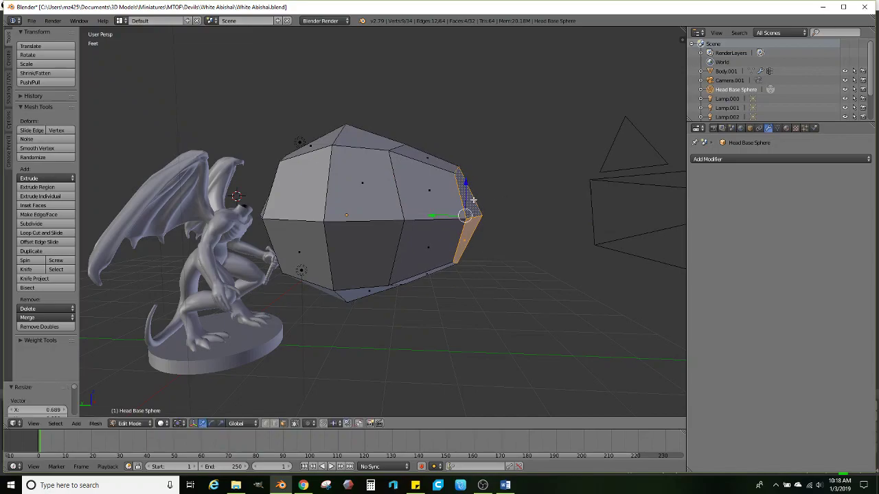
# In vertex selection, scale the pair of opposite side vertices on the head sphere's middle ring to about 0.850
pyautogui.moveTo(473, 200); pyautogui.dragTo(403, 240, button='middle')
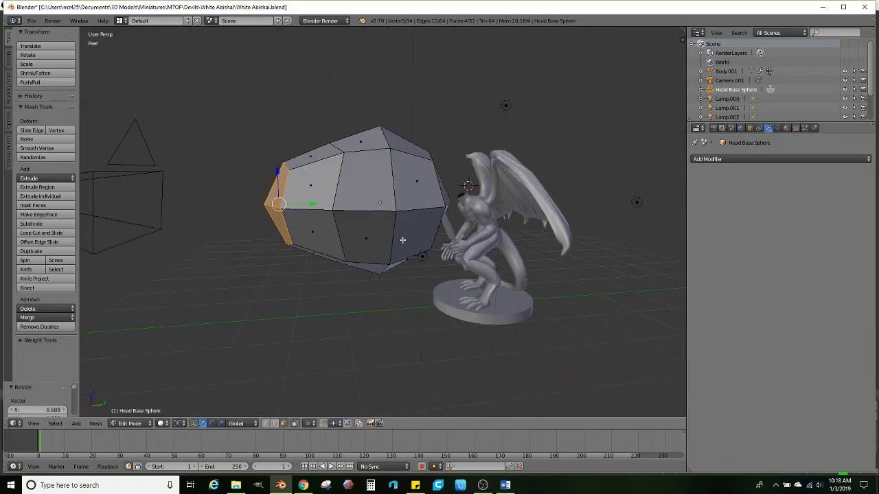
pyautogui.click(265, 424)
pyautogui.rightClick(392, 219)
pyautogui.moveTo(286, 214); pyautogui.dragTo(417, 217, button='middle')
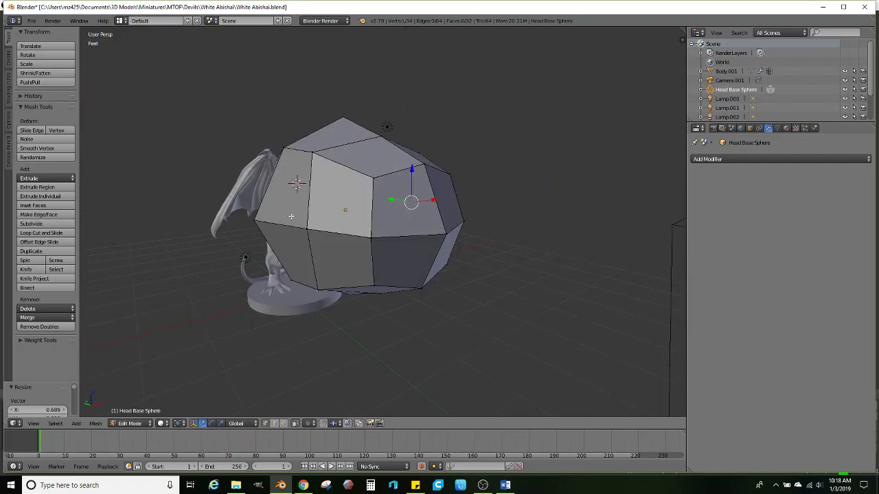
pyautogui.keyDown('shift'); pyautogui.rightClick(270, 223); pyautogui.keyUp('shift')
pyautogui.moveTo(270, 223); pyautogui.dragTo(385, 241, button='middle')
pyautogui.press('s')
pyautogui.click(436, 231)
# Scale the two opposite lower side vertices of the head sphere apart to about 1.176
pyautogui.moveTo(403, 269)
pyautogui.mouseDown(button='middle')
pyautogui.moveTo(424, 290)
pyautogui.moveTo(409, 286)
pyautogui.mouseUp(button='middle')
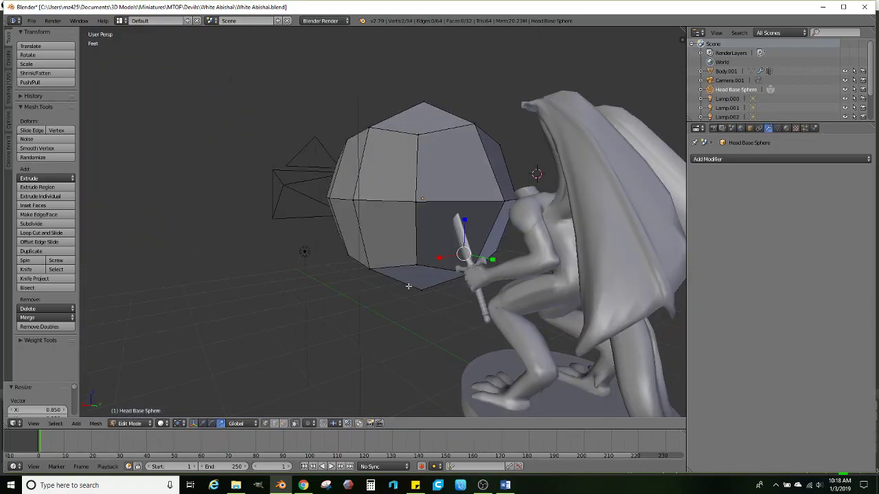
pyautogui.keyDown('shift'); pyautogui.rightClick(369, 268); pyautogui.keyUp('shift')
pyautogui.moveTo(315, 265); pyautogui.dragTo(445, 265, button='middle')
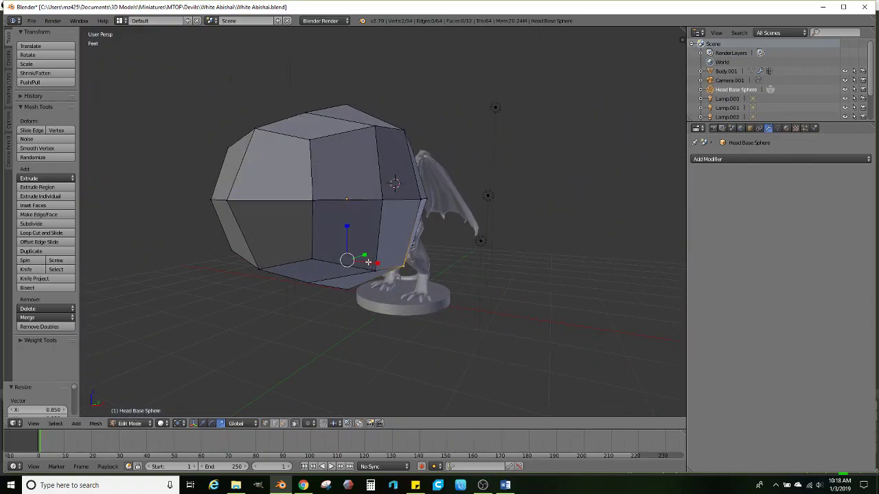
pyautogui.scroll(1, 362, 265)
pyautogui.moveTo(369, 270); pyautogui.dragTo(374, 269)
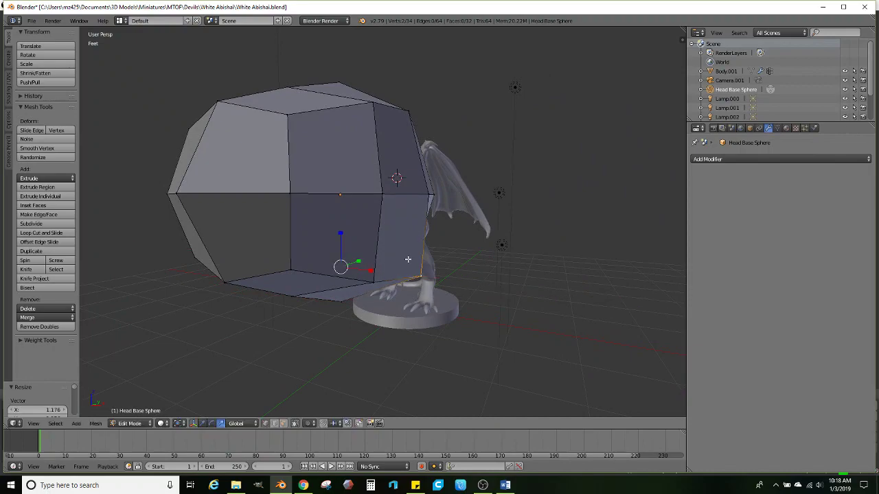
pyautogui.moveTo(374, 268); pyautogui.dragTo(334, 315, button='middle')
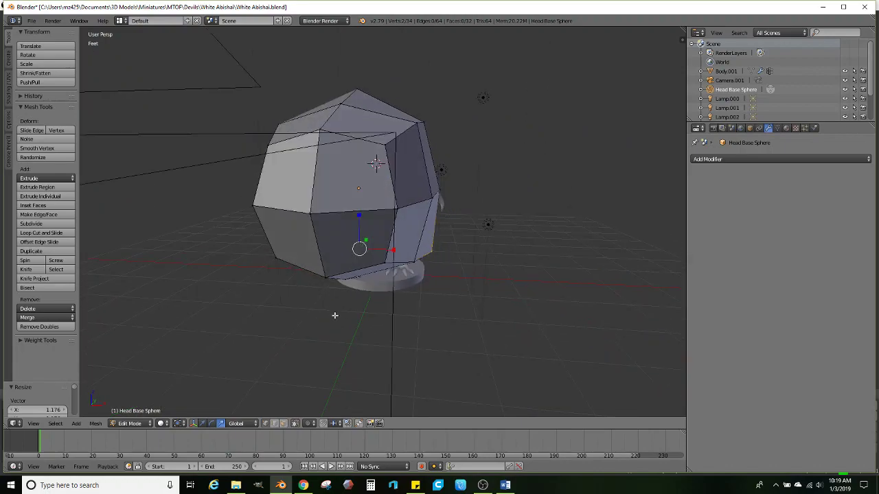
# Extrude the snout's four end faces forward again and scale the new end to about 0.732
pyautogui.rightClick(353, 172)
pyautogui.keyDown('ctrl'); pyautogui.rightClick(296, 210); pyautogui.keyUp('ctrl')
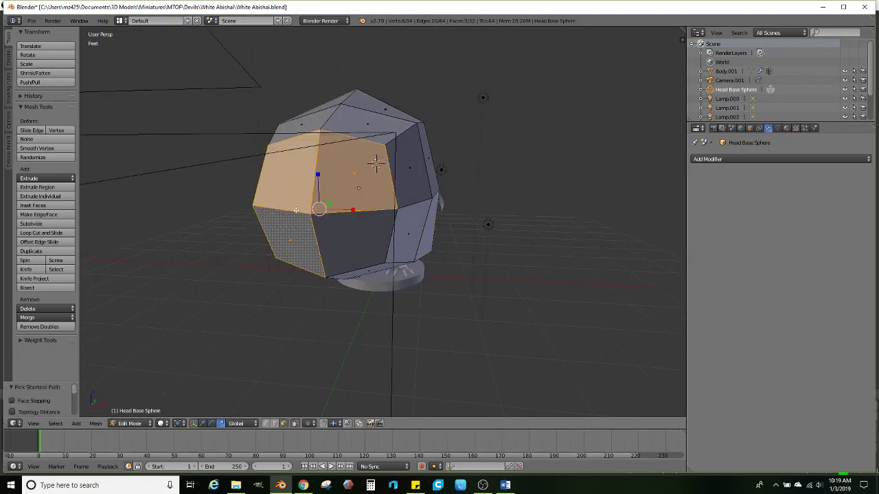
pyautogui.moveTo(448, 199); pyautogui.dragTo(415, 196, button='middle')
pyautogui.press('e')
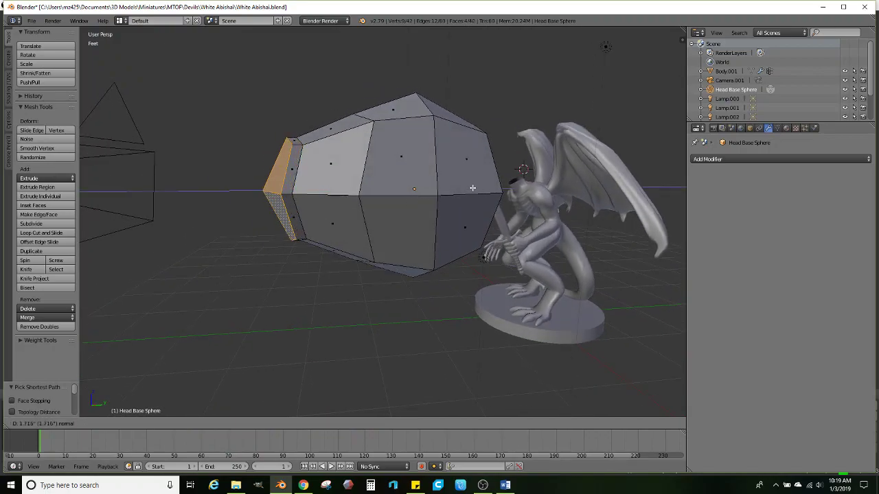
pyautogui.click(458, 195)
pyautogui.press('s')
pyautogui.click(402, 199)
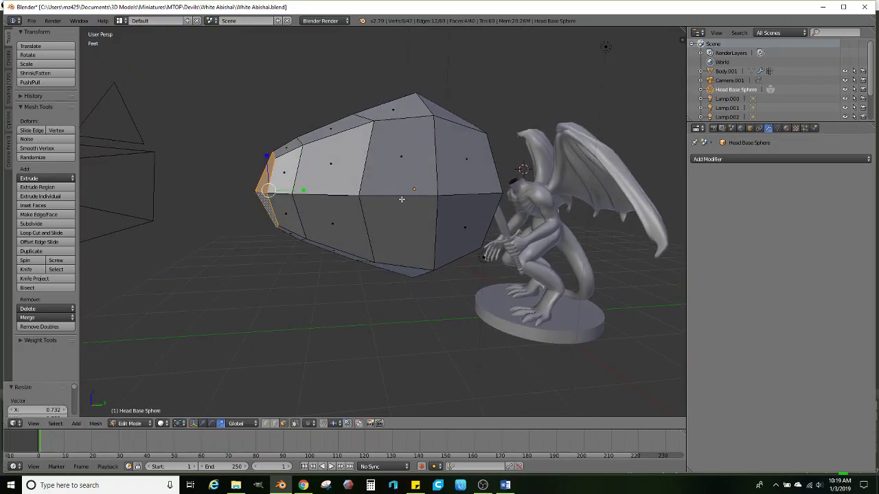
# Add a horizontal loop cut around the upper half of the head and snout and scale that loop outward
pyautogui.moveTo(390, 198); pyautogui.dragTo(400, 228, button='middle')
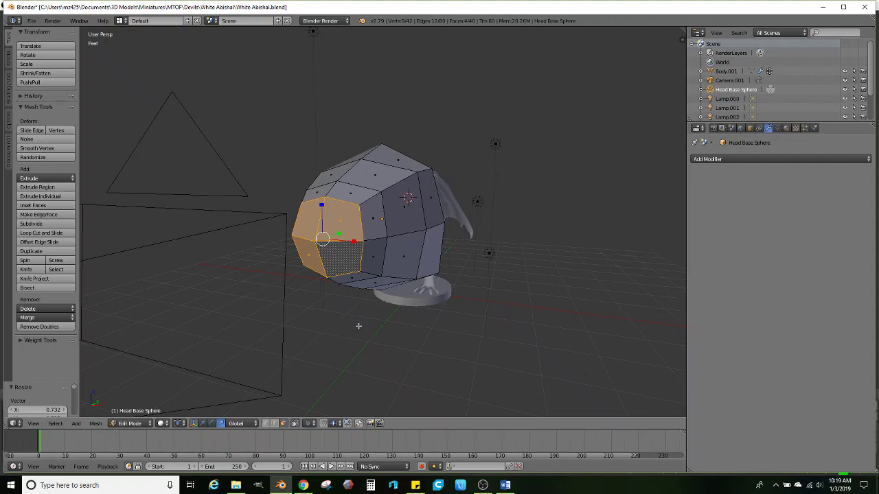
pyautogui.moveTo(358, 326); pyautogui.dragTo(436, 282, button='middle')
pyautogui.click(41, 233)
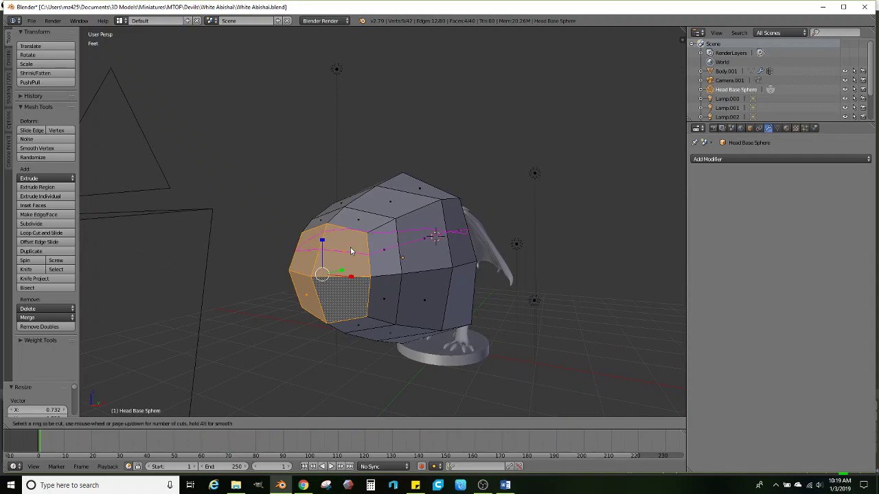
pyautogui.click(351, 252)
pyautogui.moveTo(459, 247); pyautogui.dragTo(479, 245, button='middle')
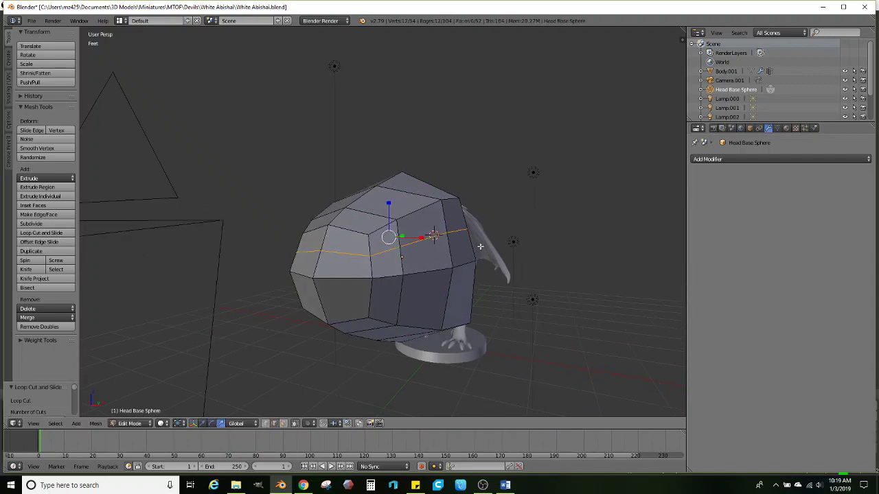
pyautogui.press('s')
pyautogui.click(517, 243)
# Scale the pair of edge loops along both upper sides of the head to about 0.902
pyautogui.keyDown('alt'); pyautogui.rightClick(437, 207); pyautogui.keyUp('alt')
pyautogui.moveTo(385, 232); pyautogui.dragTo(371, 217, button='middle')
pyautogui.keyDown('alt'); pyautogui.keyDown('shift'); pyautogui.rightClick(368, 215); pyautogui.keyUp('shift'); pyautogui.keyUp('alt')
pyautogui.moveTo(412, 208); pyautogui.dragTo(409, 208)
# Add a horizontal loop cut around the lower half of the head and snout and scale that loop to about 1.007
pyautogui.moveTo(433, 268); pyautogui.dragTo(367, 235, button='middle')
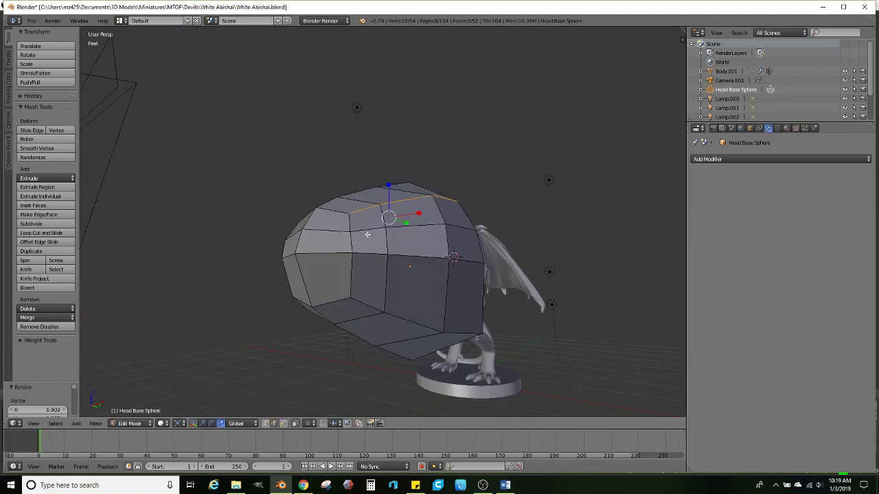
pyautogui.click(19, 232)
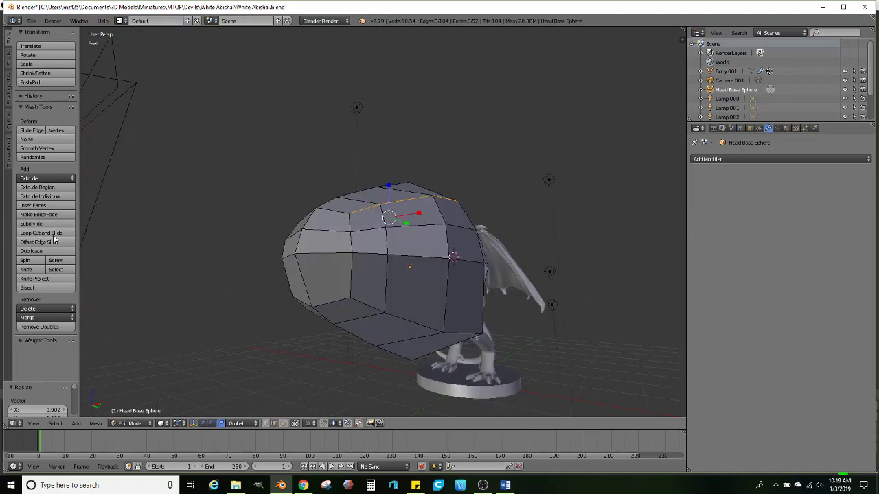
pyautogui.click(361, 274)
pyautogui.moveTo(361, 274); pyautogui.dragTo(465, 280, button='middle')
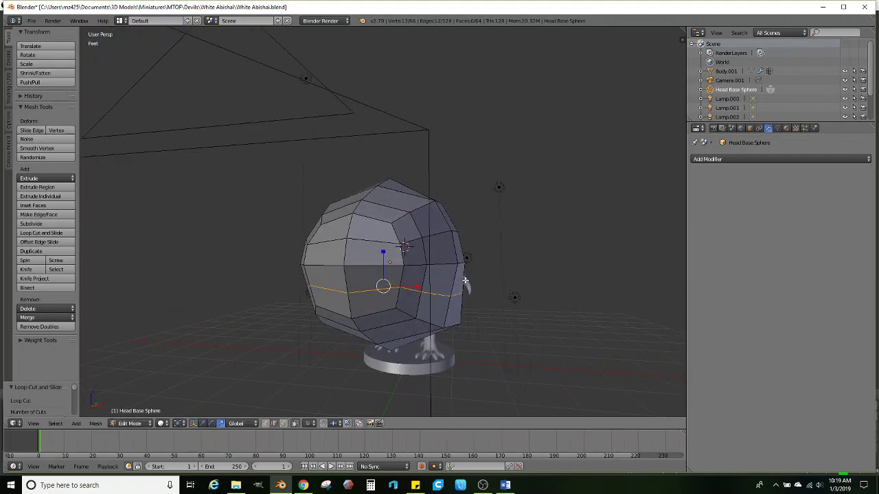
pyautogui.press('s')
pyautogui.click(512, 280)
pyautogui.press('s')
pyautogui.click(514, 281)
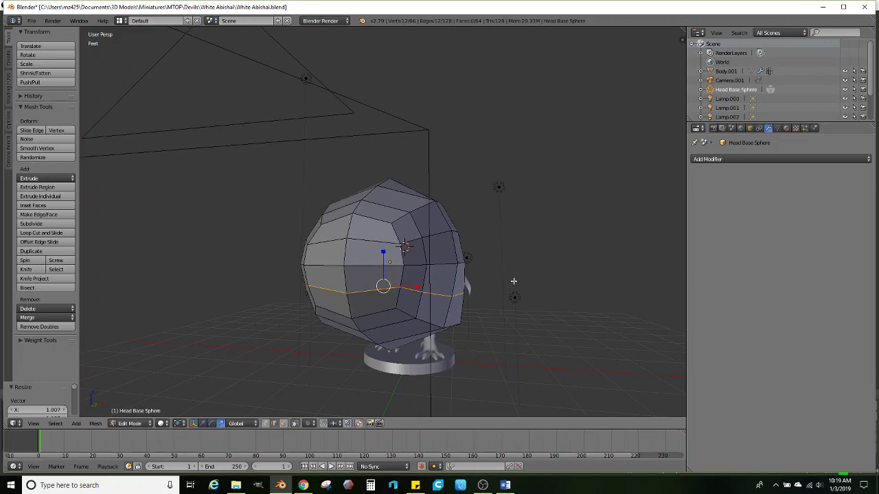
# Add a lengthwise loop cut over the top, front and underside of the head on one side and scale it to about 1.025
pyautogui.moveTo(514, 281); pyautogui.dragTo(376, 245, button='middle')
pyautogui.click(56, 235)
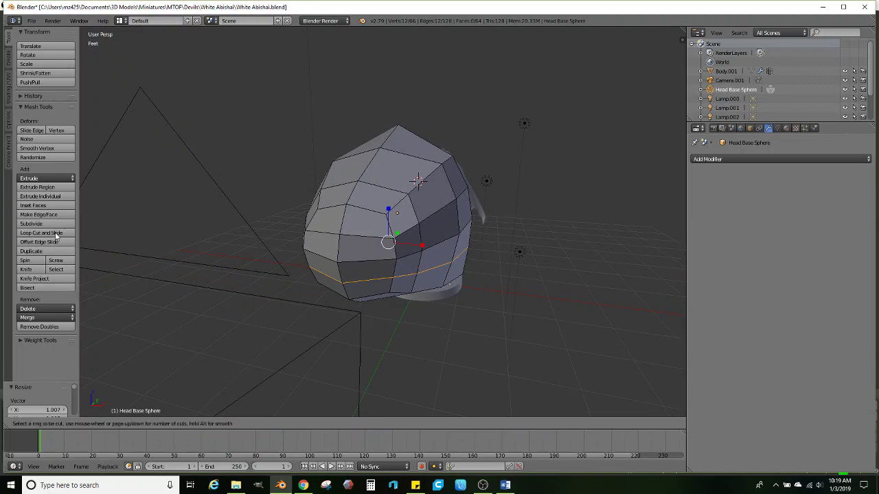
pyautogui.click(396, 196)
pyautogui.rightClick(397, 189)
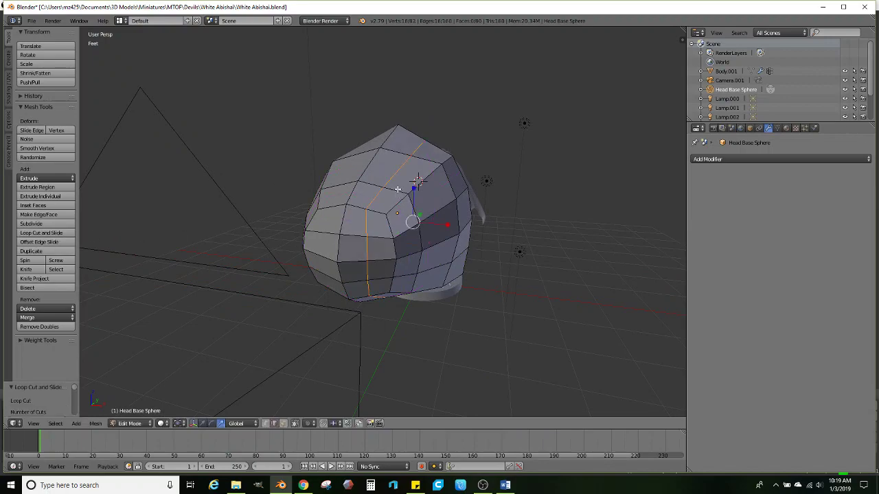
pyautogui.press('s')
pyautogui.click(565, 216)
pyautogui.moveTo(490, 222); pyautogui.dragTo(398, 236, button='middle')
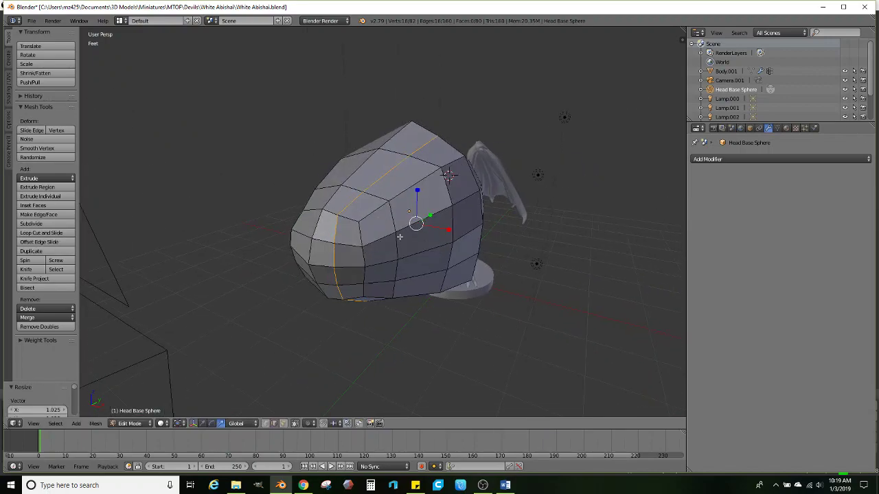
# Select all faces on one lengthwise half of the head, including those on the far side, and delete them
pyautogui.click(281, 423)
pyautogui.moveTo(277, 184); pyautogui.dragTo(365, 136, button='middle')
pyautogui.press('z')
pyautogui.rightClick(365, 134)
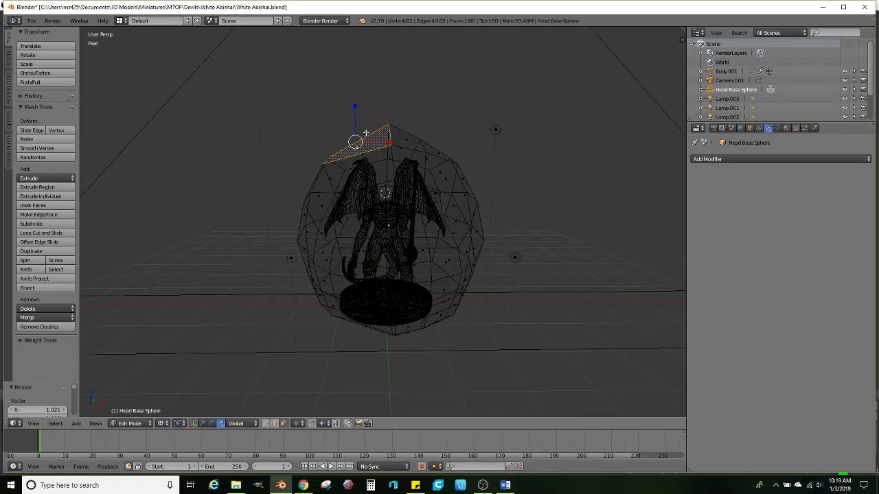
pyautogui.press('b')
pyautogui.moveTo(366, 133); pyautogui.dragTo(228, 291)
pyautogui.press('b')
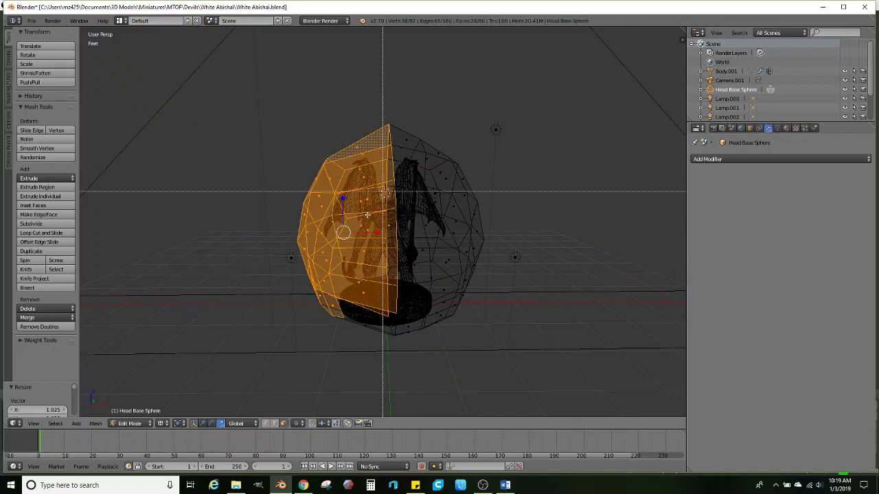
pyautogui.moveTo(391, 287); pyautogui.dragTo(312, 366)
pyautogui.moveTo(400, 288); pyautogui.dragTo(448, 270, button='middle')
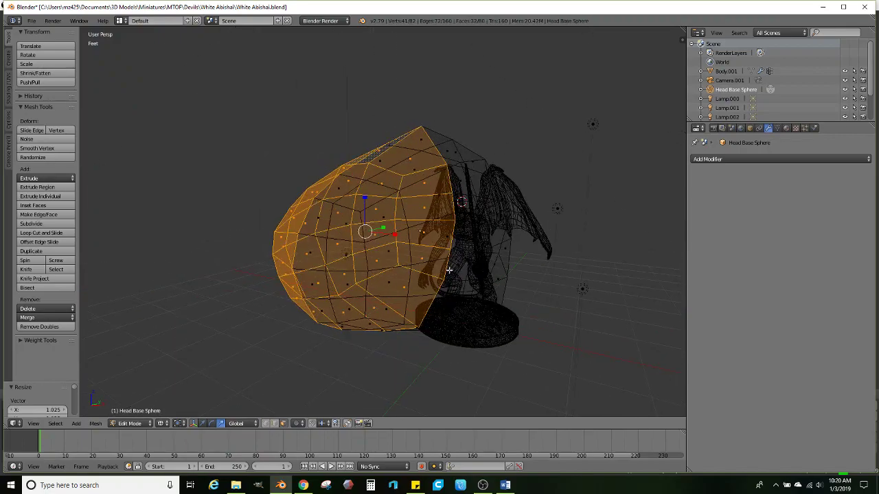
pyautogui.press('z')
pyautogui.press('x')
pyautogui.click(488, 242)
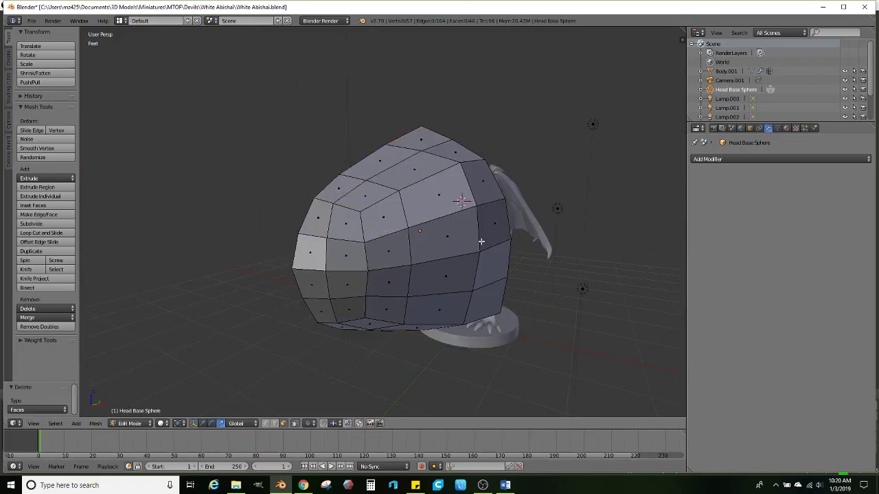
# Add a Mirror modifier on the X axis to the half head and return to editing its mesh
pyautogui.press('Tab')
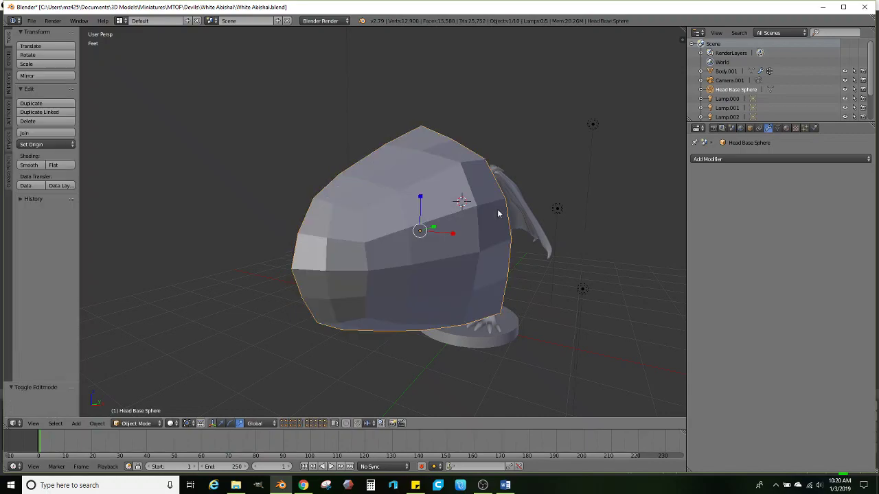
pyautogui.click(718, 160)
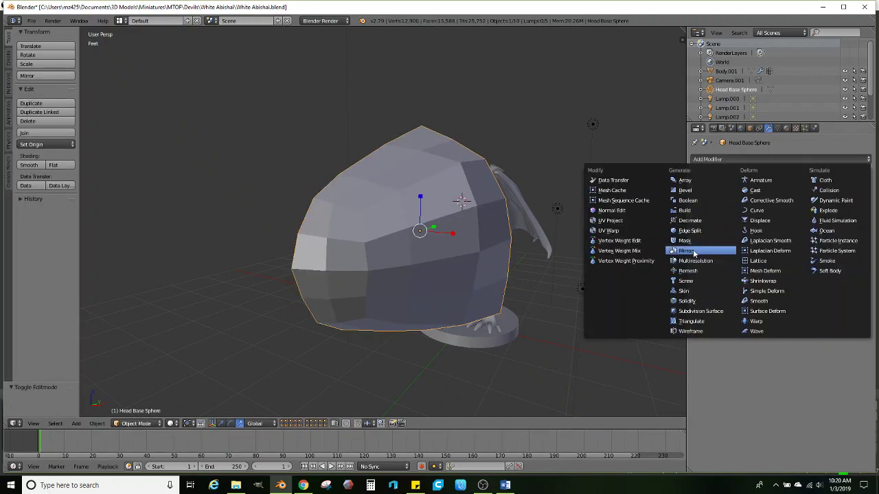
pyautogui.click(686, 251)
pyautogui.scroll(2, 493, 247)
pyautogui.moveTo(493, 247); pyautogui.dragTo(416, 254, button='middle')
pyautogui.press('Tab')
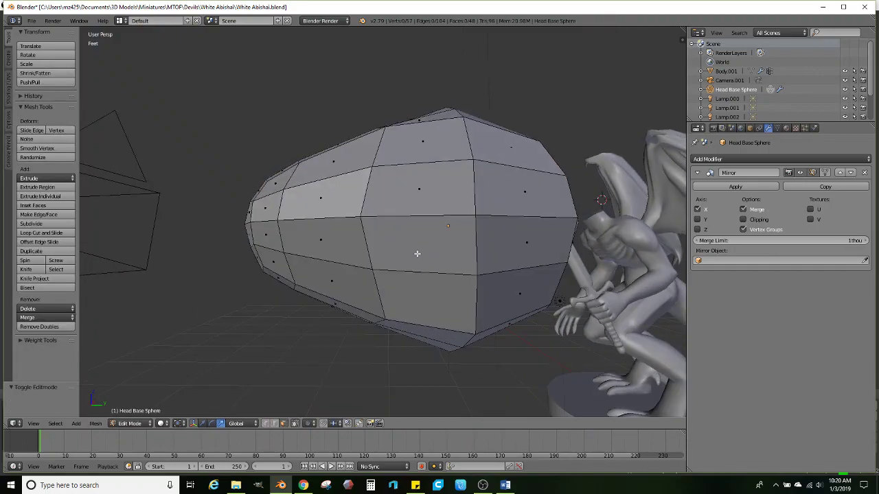
# Add a vertical loop cut around the middle of the snout
pyautogui.moveTo(415, 253); pyautogui.dragTo(216, 259, button='middle')
pyautogui.click(60, 234)
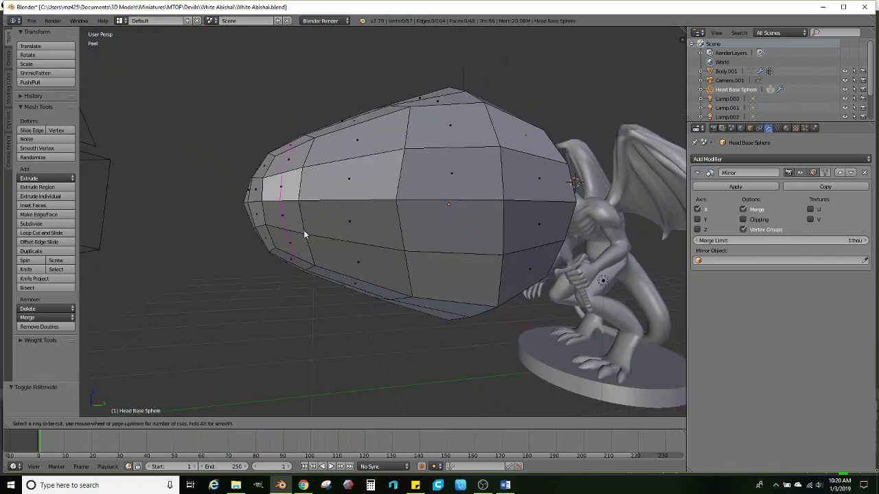
pyautogui.click(304, 234)
pyautogui.click(362, 243)
# Raise the lower edges behind the snout tip into a notch and reposition the front lower edges to form a chin
pyautogui.moveTo(363, 243); pyautogui.dragTo(390, 271, button='middle')
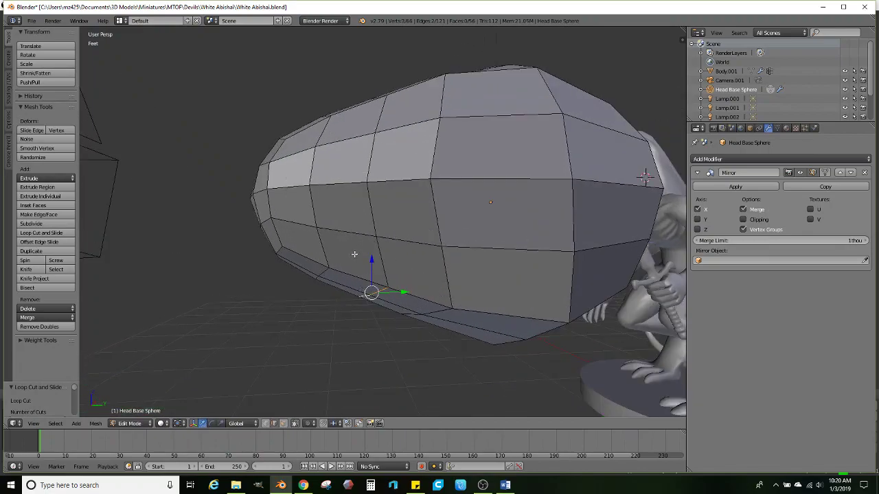
pyautogui.moveTo(372, 261); pyautogui.dragTo(380, 241)
pyautogui.moveTo(379, 241)
pyautogui.mouseDown(button='middle')
pyautogui.moveTo(339, 245)
pyautogui.moveTo(396, 211)
pyautogui.moveTo(318, 255)
pyautogui.moveTo(371, 251)
pyautogui.mouseUp(button='middle')
pyautogui.moveTo(371, 251); pyautogui.dragTo(355, 251)
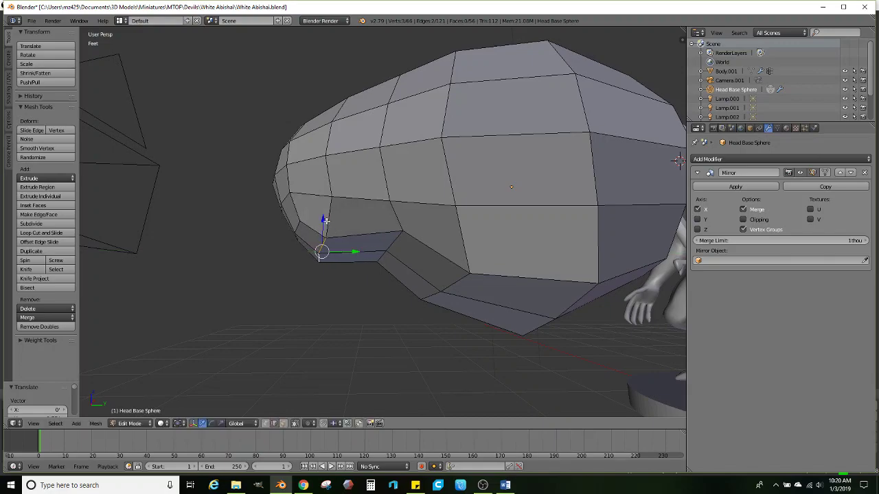
pyautogui.moveTo(323, 220); pyautogui.dragTo(338, 268, button='middle')
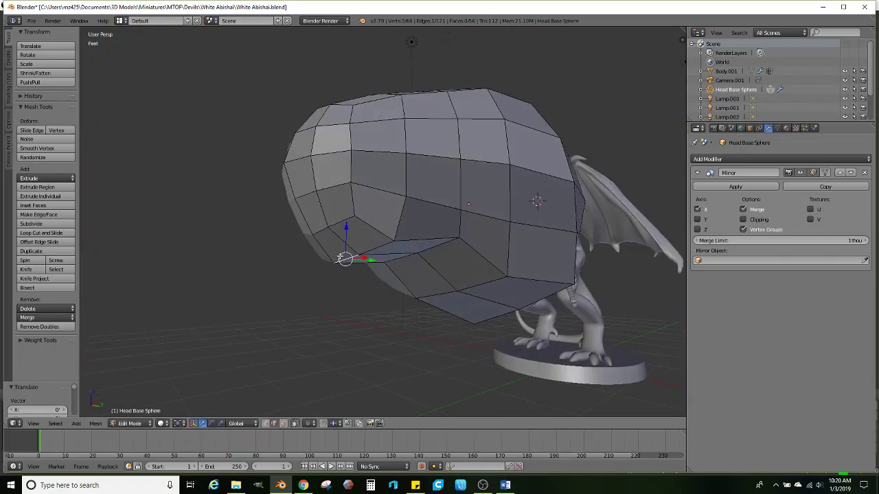
pyautogui.moveTo(348, 227)
pyautogui.mouseDown(button='middle')
pyautogui.moveTo(373, 255)
pyautogui.moveTo(350, 256)
pyautogui.moveTo(360, 260)
pyautogui.moveTo(330, 229)
pyautogui.moveTo(340, 238)
pyautogui.mouseUp(button='middle')
pyautogui.keyDown('shift'); pyautogui.moveTo(312, 242); pyautogui.dragTo(350, 223, button='middle'); pyautogui.keyUp('shift')
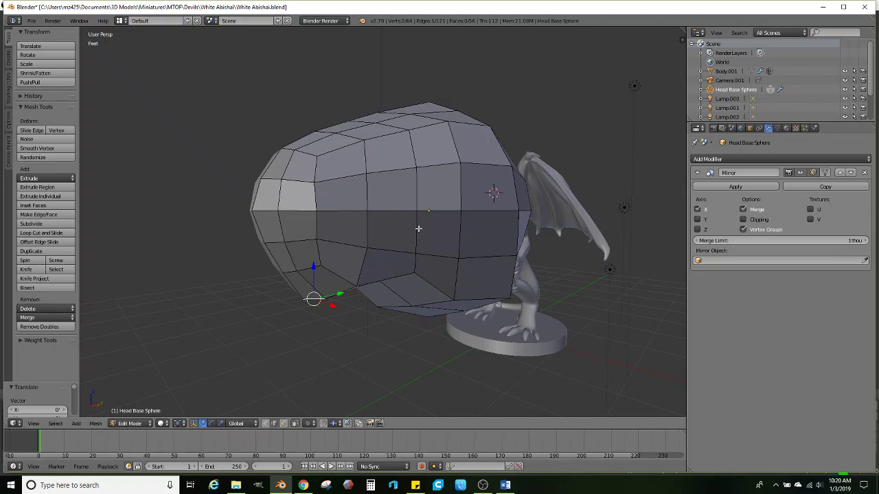
# Cut a mouth line with the Knife just below the horizontal middle edge, from the snout tip back to the rear side vertex
pyautogui.moveTo(418, 229); pyautogui.dragTo(260, 238, button='middle')
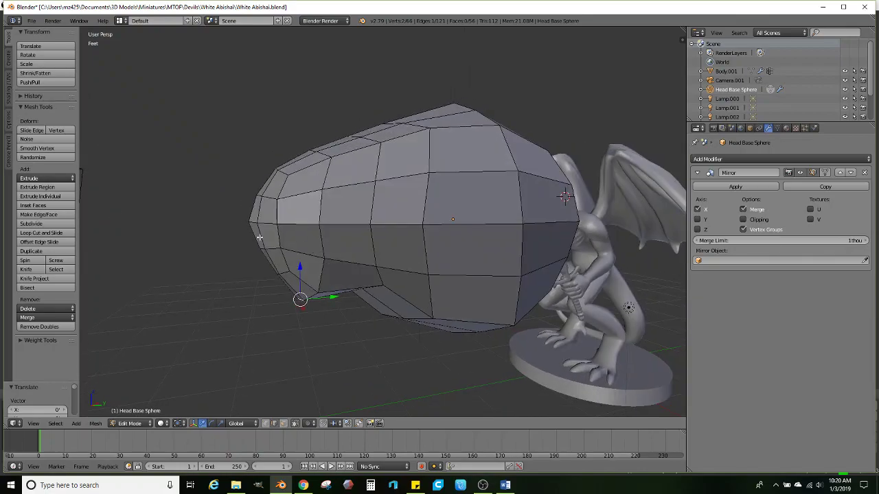
pyautogui.click(23, 272)
pyautogui.moveTo(183, 243); pyautogui.dragTo(285, 224, button='middle')
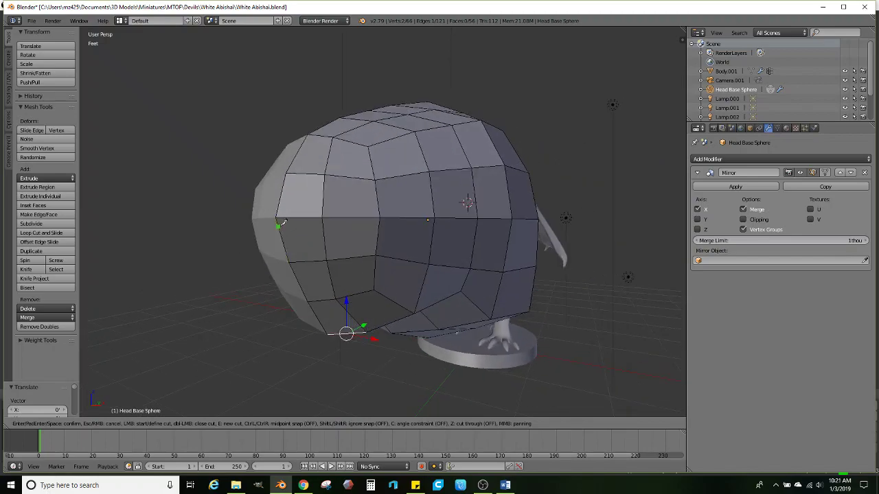
pyautogui.moveTo(342, 228); pyautogui.dragTo(308, 229, button='middle')
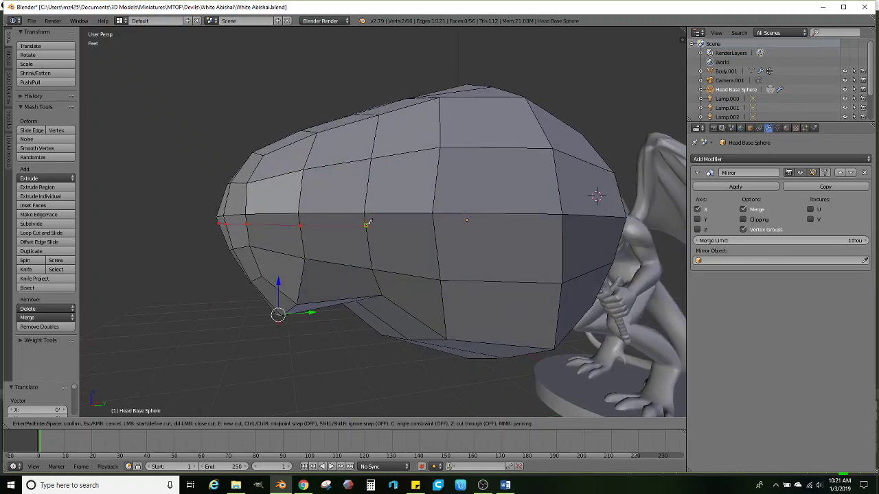
pyautogui.moveTo(368, 222); pyautogui.dragTo(388, 237, button='middle')
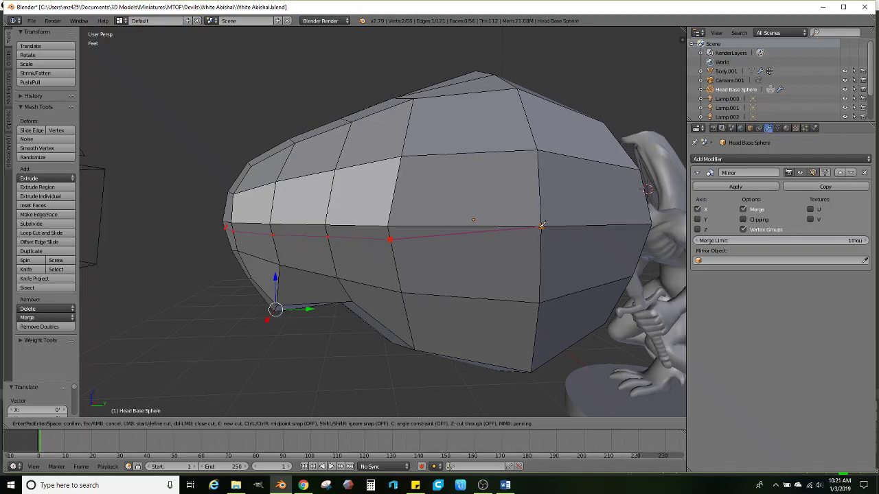
pyautogui.press('Return')
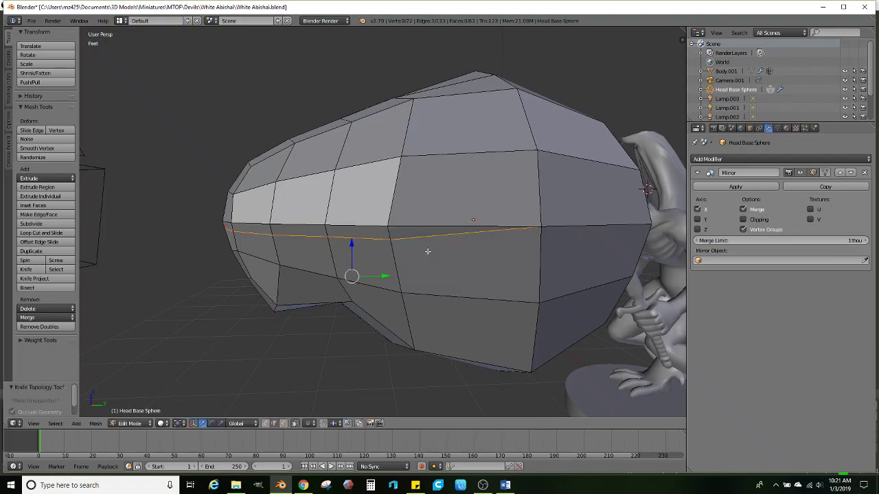
# Set the transform orientation to Normal, shift the upper side edge of the snout forward and scale it to about 1.189
pyautogui.moveTo(347, 254); pyautogui.dragTo(379, 251, button='middle')
pyautogui.scroll(2, 380, 251)
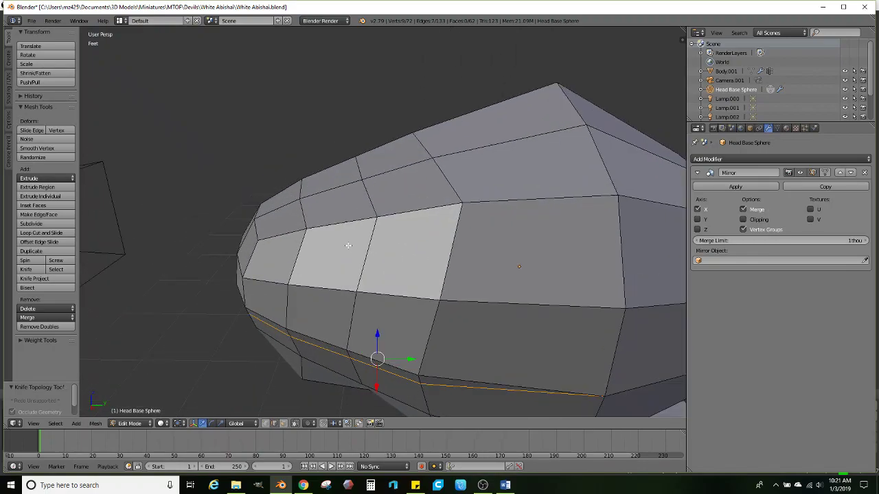
pyautogui.rightClick(345, 223)
pyautogui.moveTo(345, 223); pyautogui.dragTo(367, 236, button='middle')
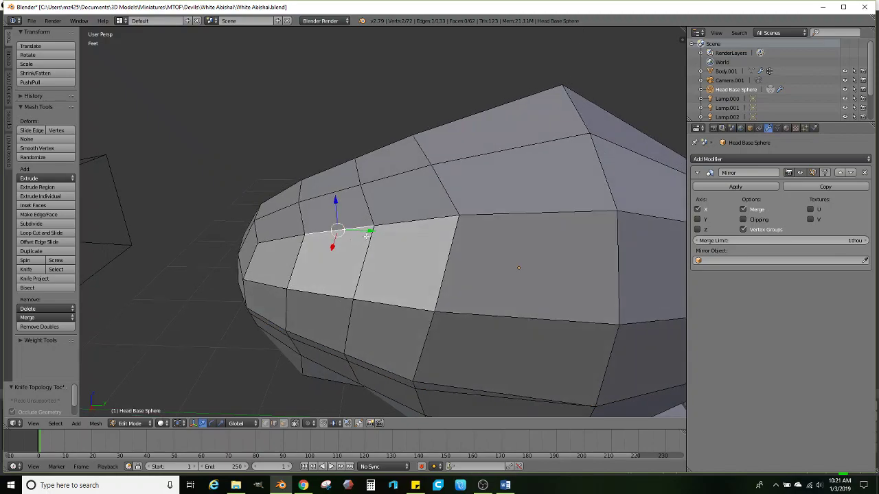
pyautogui.click(238, 423)
pyautogui.click(252, 389)
pyautogui.moveTo(304, 320); pyautogui.dragTo(373, 248, button='middle')
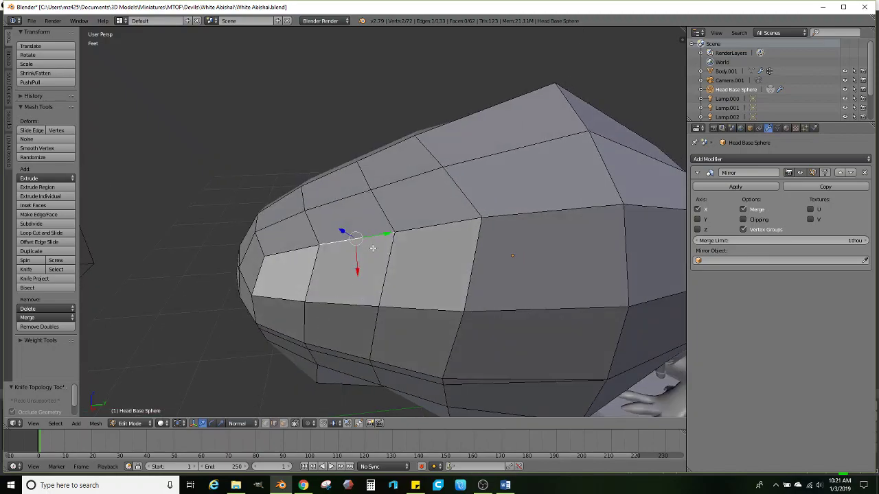
pyautogui.moveTo(389, 234); pyautogui.dragTo(350, 236)
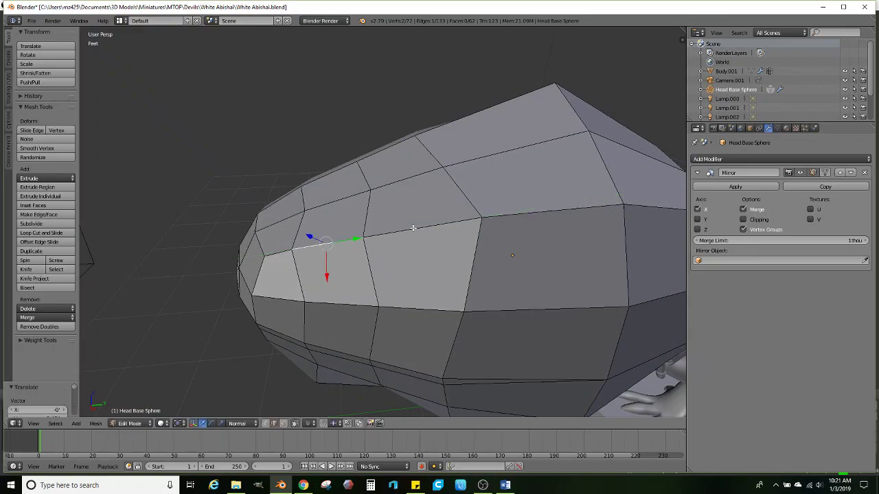
pyautogui.press('s')
pyautogui.click(464, 225)
# Add the adjoining rear edge to the selected upper snout edge and scale both to about 1.086
pyautogui.moveTo(464, 225); pyautogui.dragTo(373, 216, button='middle')
pyautogui.keyDown('shift'); pyautogui.rightClick(375, 215); pyautogui.keyUp('shift')
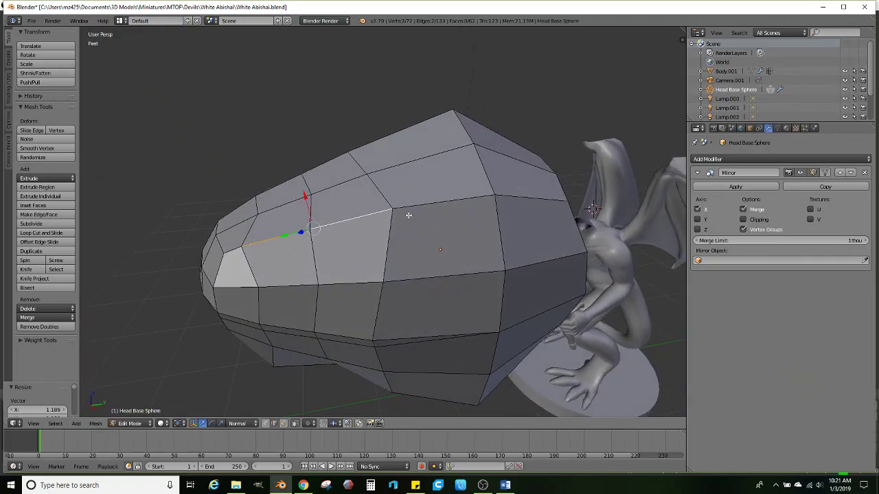
pyautogui.press('s')
pyautogui.click(390, 220)
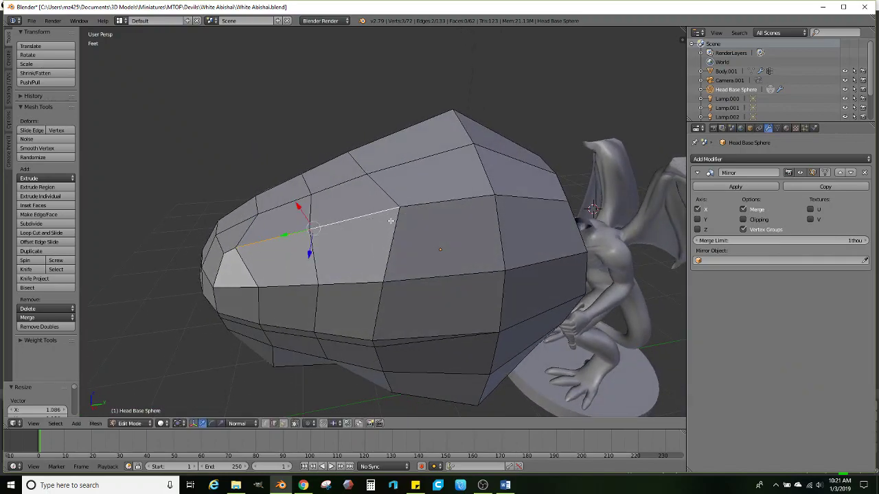
# Select the three parallel pairs of edges on the snout's upper side and move them toward the back of the head
pyautogui.keyDown('shift'); pyautogui.rightClick(347, 284); pyautogui.keyUp('shift')
pyautogui.keyDown('shift'); pyautogui.rightClick(283, 285); pyautogui.keyUp('shift')
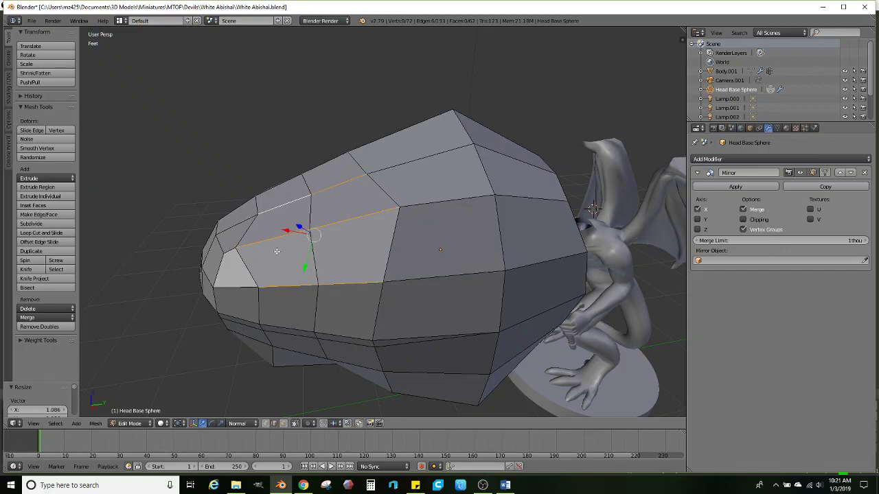
pyautogui.moveTo(276, 251); pyautogui.dragTo(298, 199, button='middle')
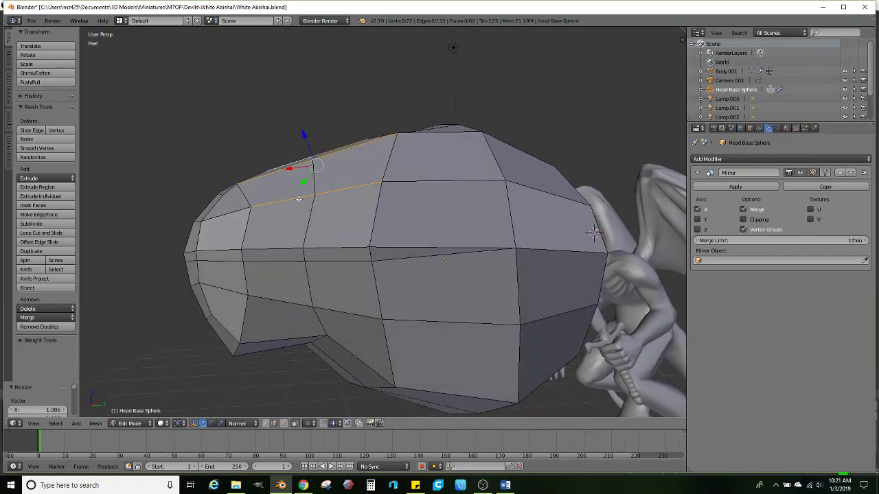
pyautogui.press('g')
pyautogui.click(402, 179)
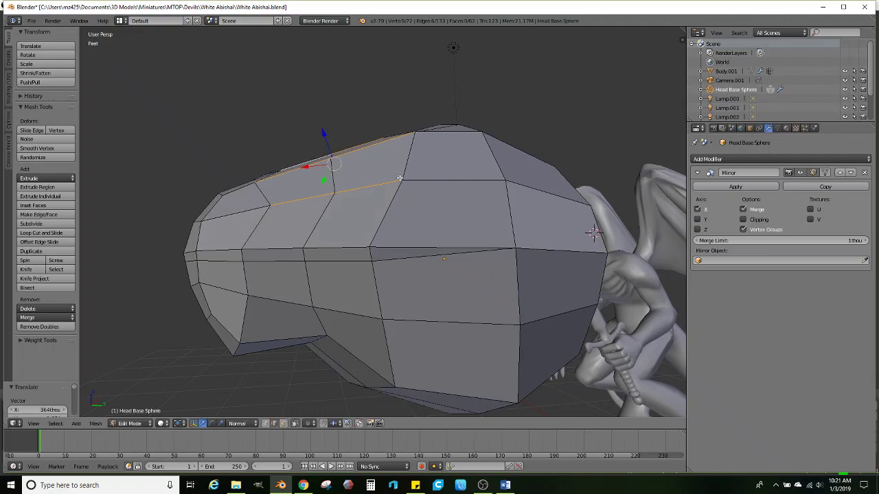
pyautogui.moveTo(401, 179); pyautogui.dragTo(413, 197, button='middle')
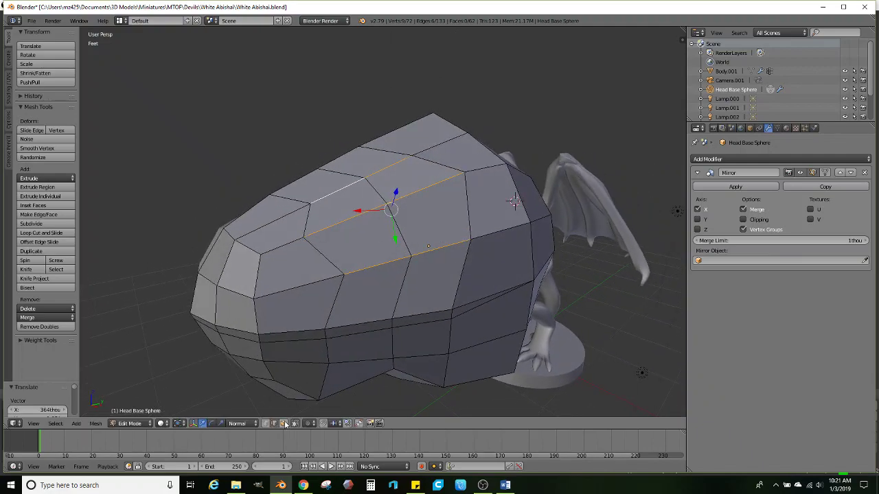
# Select the four adjoining faces on the side of the upper head where the eye goes, scale them and extrude them outward
pyautogui.rightClick(397, 181)
pyautogui.keyDown('ctrl'); pyautogui.rightClick(347, 200); pyautogui.keyUp('ctrl')
pyautogui.keyDown('ctrl'); pyautogui.rightClick(361, 240); pyautogui.keyUp('ctrl')
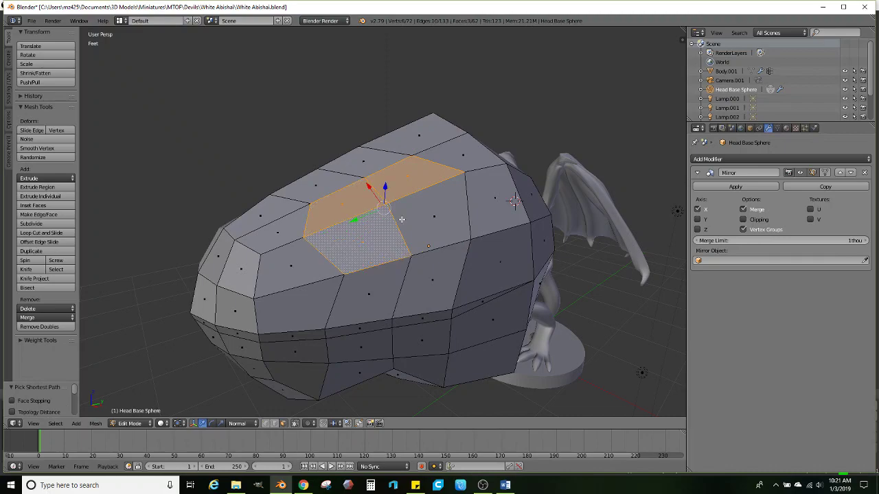
pyautogui.keyDown('ctrl'); pyautogui.rightClick(426, 224); pyautogui.keyUp('ctrl')
pyautogui.moveTo(419, 223); pyautogui.dragTo(468, 227, button='middle')
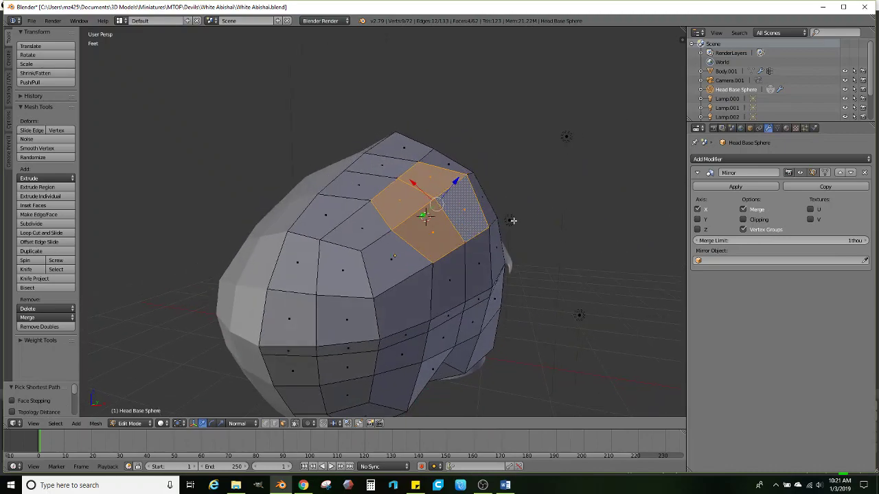
pyautogui.press('s')
pyautogui.click(527, 219)
pyautogui.press('e')
pyautogui.click(542, 200)
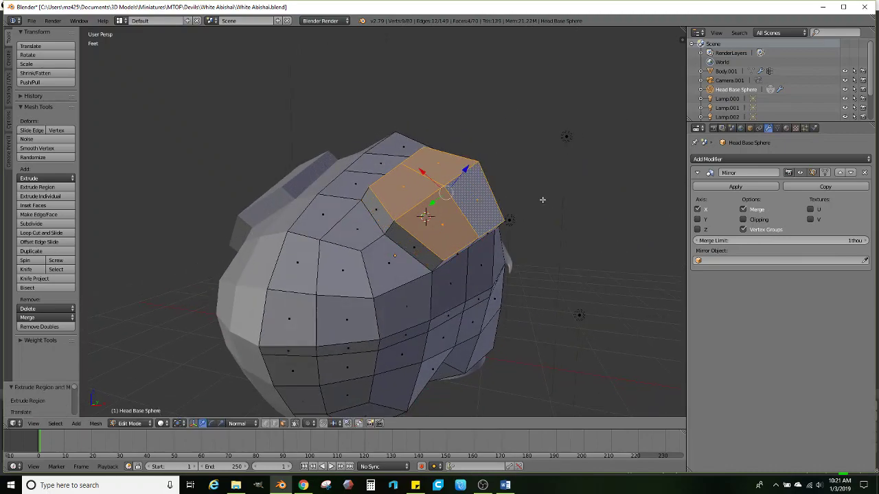
# Scale down the extruded eye faces slightly and rotate them by about -5.42°
pyautogui.press('s')
pyautogui.click(521, 198)
pyautogui.moveTo(500, 204)
pyautogui.mouseDown(button='middle')
pyautogui.moveTo(442, 202)
pyautogui.moveTo(489, 197)
pyautogui.moveTo(461, 219)
pyautogui.moveTo(471, 201)
pyautogui.moveTo(510, 192)
pyautogui.mouseUp(button='middle')
pyautogui.press('r')
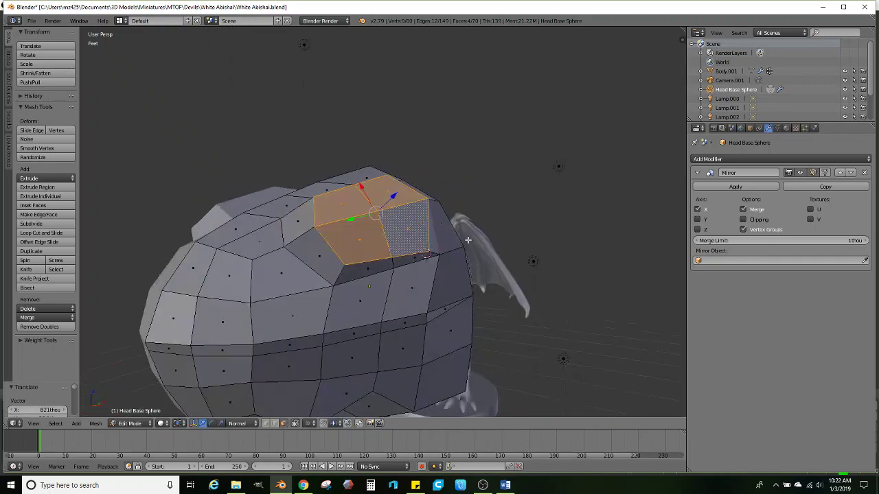
pyautogui.moveTo(467, 240); pyautogui.dragTo(440, 256, button='middle')
pyautogui.press('r')
pyautogui.click(454, 215)
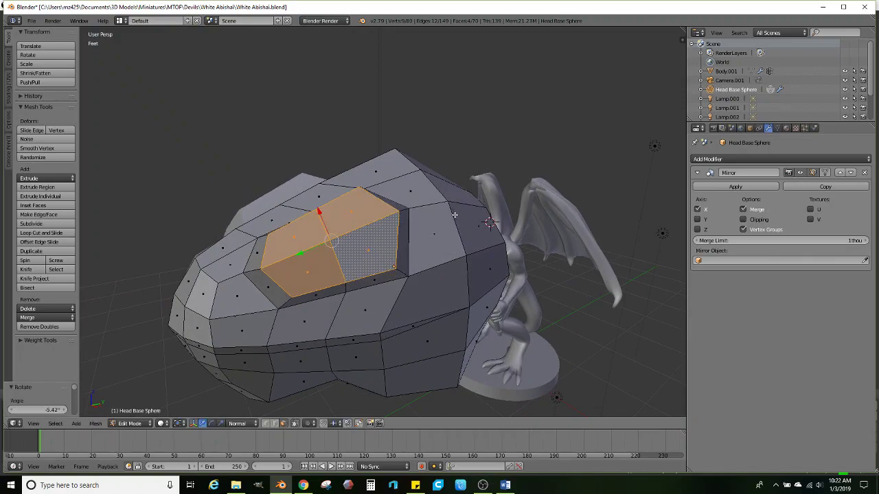
# Move the lower middle edge and the upper middle edge of the raised eye area to round its outline
pyautogui.rightClick(346, 290)
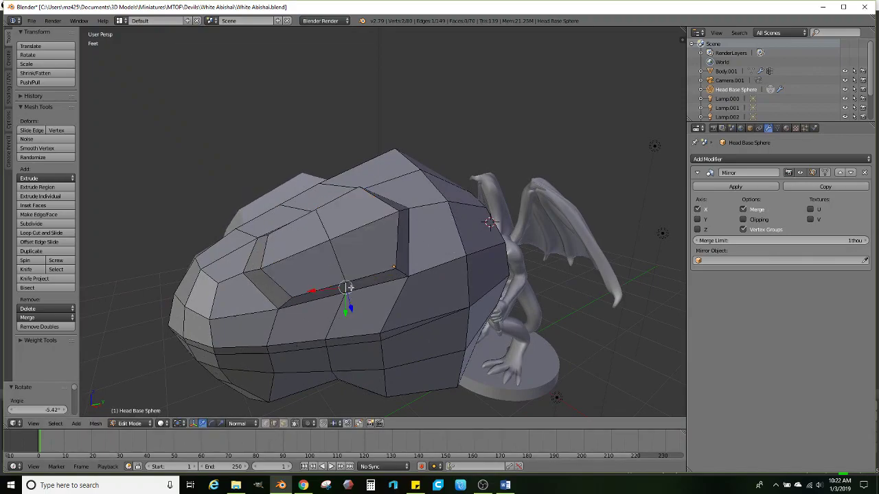
pyautogui.moveTo(349, 289); pyautogui.dragTo(403, 277, button='middle')
pyautogui.press('g')
pyautogui.click(342, 288)
pyautogui.rightClick(369, 243)
pyautogui.moveTo(368, 243)
pyautogui.mouseDown(button='middle')
pyautogui.moveTo(408, 206)
pyautogui.moveTo(350, 209)
pyautogui.moveTo(349, 249)
pyautogui.moveTo(364, 255)
pyautogui.mouseUp(button='middle')
pyautogui.press('g')
pyautogui.click(410, 185)
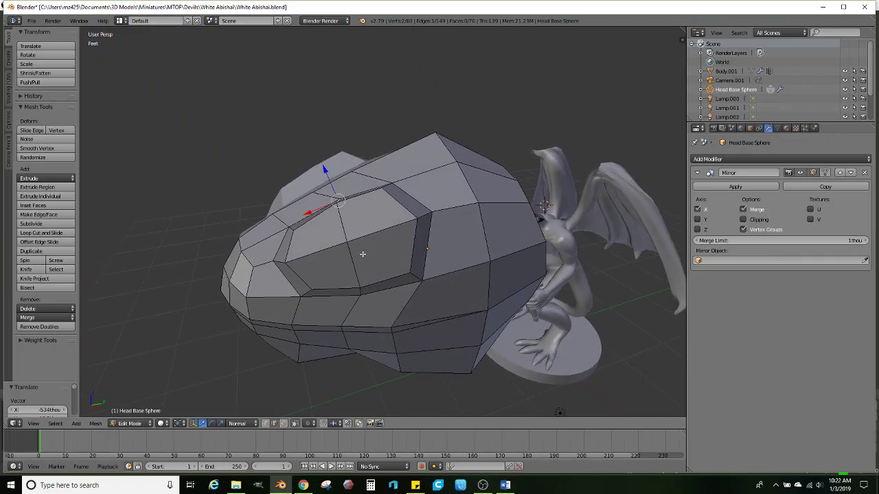
# Select the four raised eye faces, scale them to about 0.791 and extrude them inward
pyautogui.scroll(-2, 347, 285)
pyautogui.moveTo(346, 285); pyautogui.dragTo(380, 263, button='middle')
pyautogui.scroll(2, 380, 263)
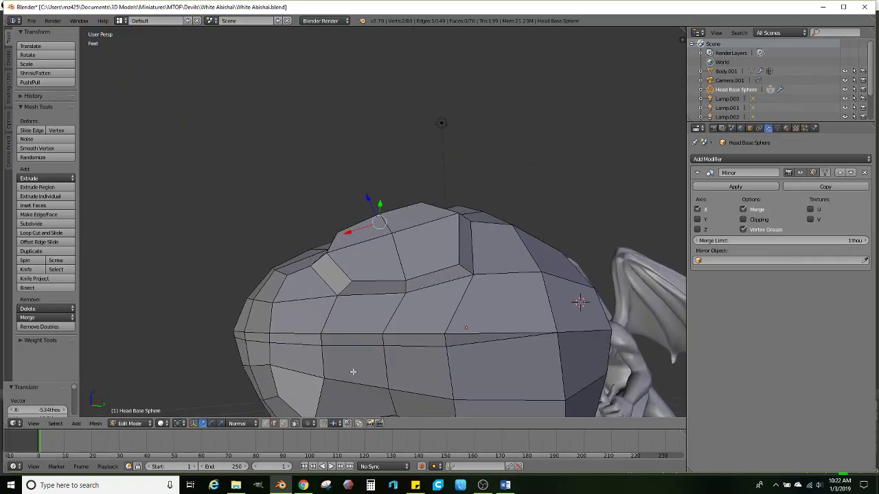
pyautogui.keyDown('ctrl'); pyautogui.click(355, 255); pyautogui.keyUp('ctrl')
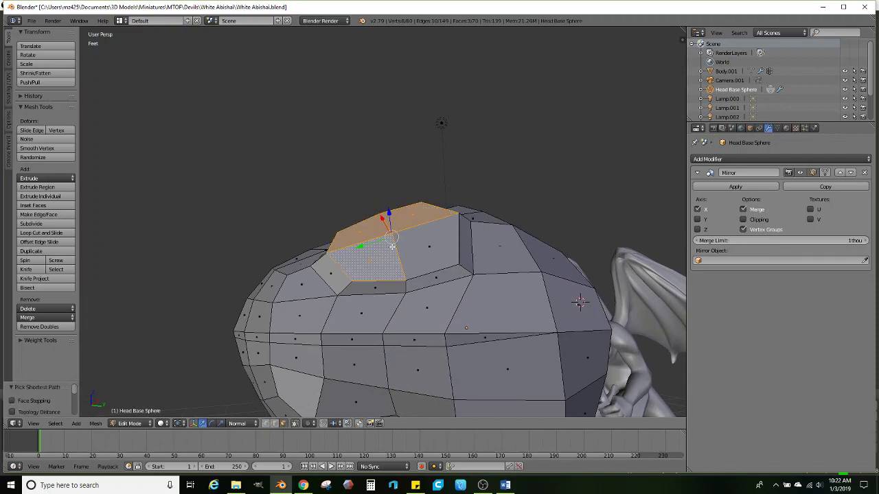
pyautogui.moveTo(417, 246); pyautogui.dragTo(478, 229, button='middle')
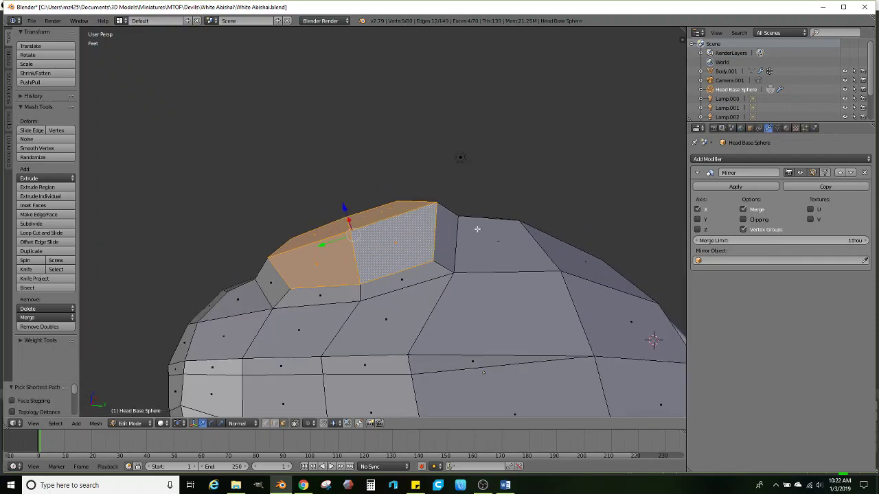
pyautogui.press('s')
pyautogui.click(448, 230)
pyautogui.moveTo(359, 221); pyautogui.dragTo(349, 181, button='middle')
pyautogui.press('e')
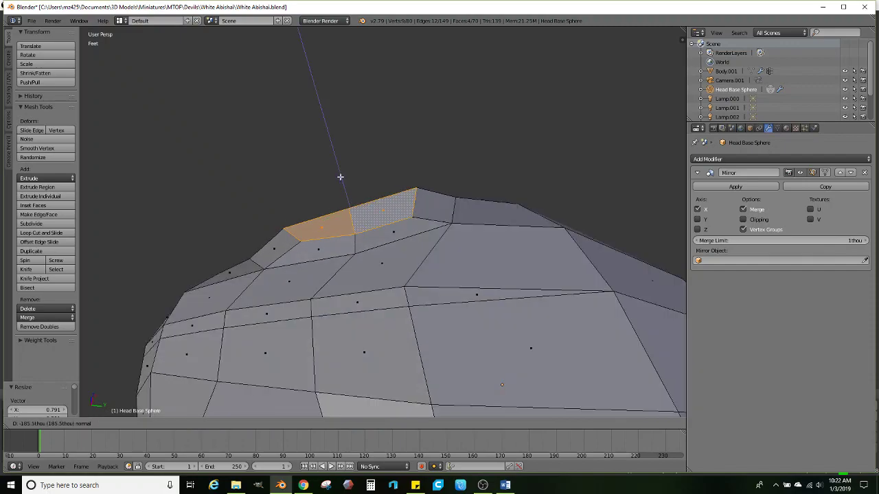
pyautogui.moveTo(340, 180); pyautogui.dragTo(341, 181)
# Scale the newly extruded eye faces and push them along their local Z axis to deepen the socket
pyautogui.moveTo(348, 192); pyautogui.dragTo(127, 234, button='middle')
pyautogui.press('s')
pyautogui.click(481, 247)
pyautogui.press('g')
pyautogui.press('z')
pyautogui.press('z')
pyautogui.click(411, 233)
# Add one loop cut around the outer wall of the eye socket
pyautogui.scroll(2, 340, 257)
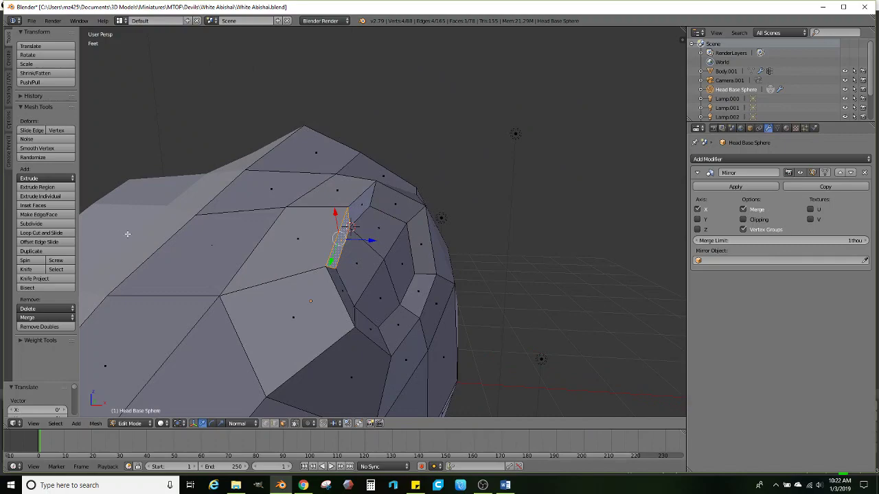
pyautogui.click(41, 232)
pyautogui.click(302, 249)
pyautogui.click(302, 249)
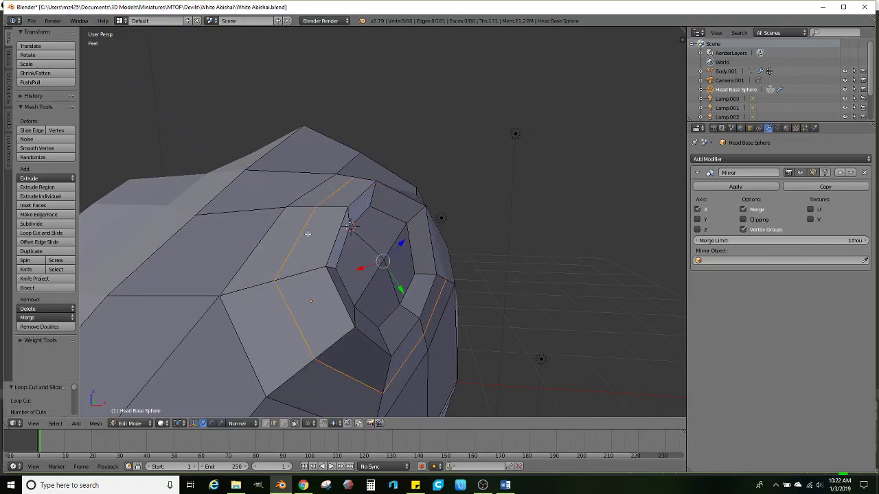
# Select the two upper edges of the eye socket rim, raise them into a brow and scale them to about 1.214
pyautogui.rightClick(327, 208)
pyautogui.keyDown('ctrl'); pyautogui.rightClick(293, 208); pyautogui.keyUp('ctrl')
pyautogui.moveTo(294, 208); pyautogui.dragTo(267, 201, button='middle')
pyautogui.moveTo(320, 212)
pyautogui.mouseDown(button='middle')
pyautogui.moveTo(295, 223)
pyautogui.moveTo(323, 220)
pyautogui.mouseUp(button='middle')
pyautogui.press('g')
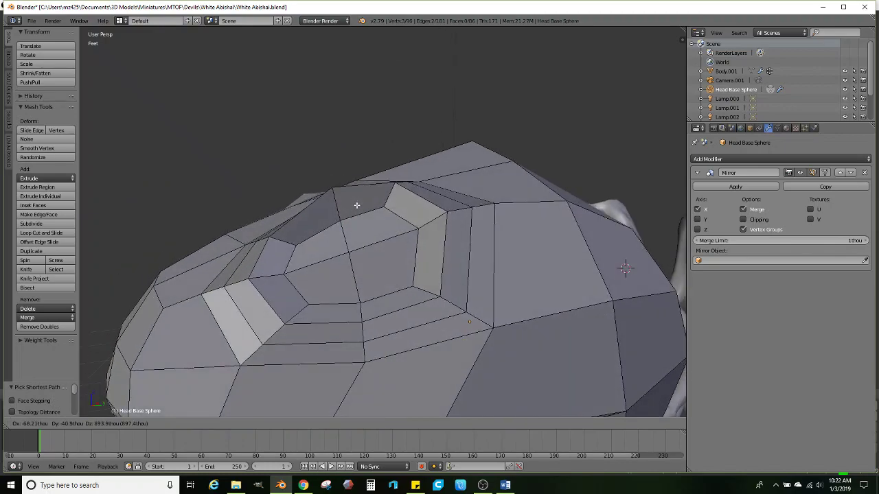
pyautogui.click(356, 205)
pyautogui.moveTo(356, 205); pyautogui.dragTo(385, 272, button='middle')
pyautogui.press('s')
pyautogui.click(480, 231)
# Move the upper middle, lower middle and front edges of the eye socket's inner wall to reshape the opening
pyautogui.moveTo(370, 235); pyautogui.dragTo(323, 339, button='middle')
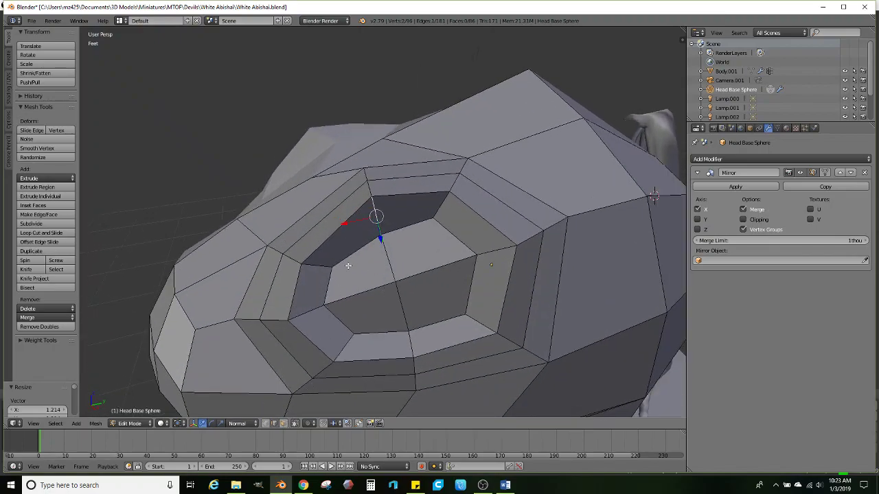
pyautogui.moveTo(333, 232); pyautogui.dragTo(433, 214, button='middle')
pyautogui.press('g')
pyautogui.click(478, 230)
pyautogui.moveTo(478, 230); pyautogui.dragTo(376, 265, button='middle')
pyautogui.moveTo(396, 294); pyautogui.dragTo(319, 304, button='middle')
pyautogui.rightClick(370, 341)
pyautogui.press('g')
pyautogui.click(394, 328)
pyautogui.moveTo(311, 297); pyautogui.dragTo(308, 300)
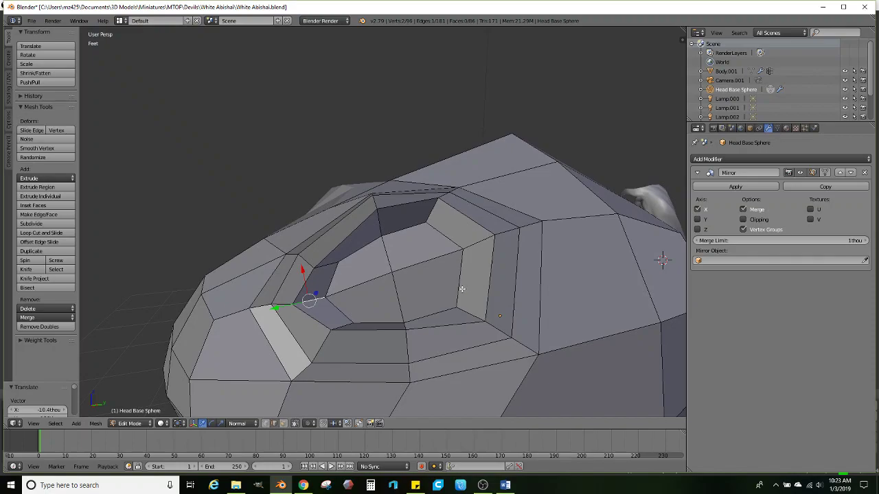
# Move the upper rear and lower rear edges of the eye socket's inner wall to refine its back corner
pyautogui.moveTo(457, 226)
pyautogui.mouseDown(button='middle')
pyautogui.moveTo(436, 231)
pyautogui.moveTo(506, 235)
pyautogui.moveTo(456, 224)
pyautogui.moveTo(464, 221)
pyautogui.mouseUp(button='middle')
pyautogui.press('g')
pyautogui.click(522, 241)
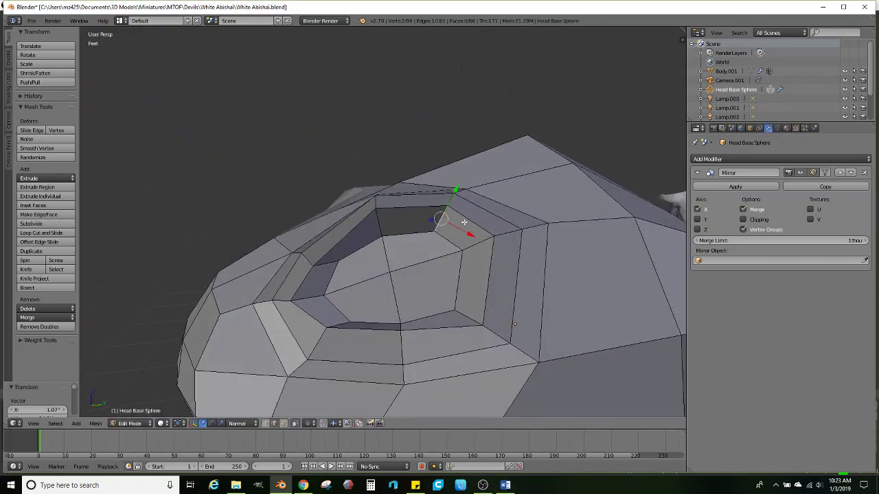
pyautogui.rightClick(466, 316)
pyautogui.press('g')
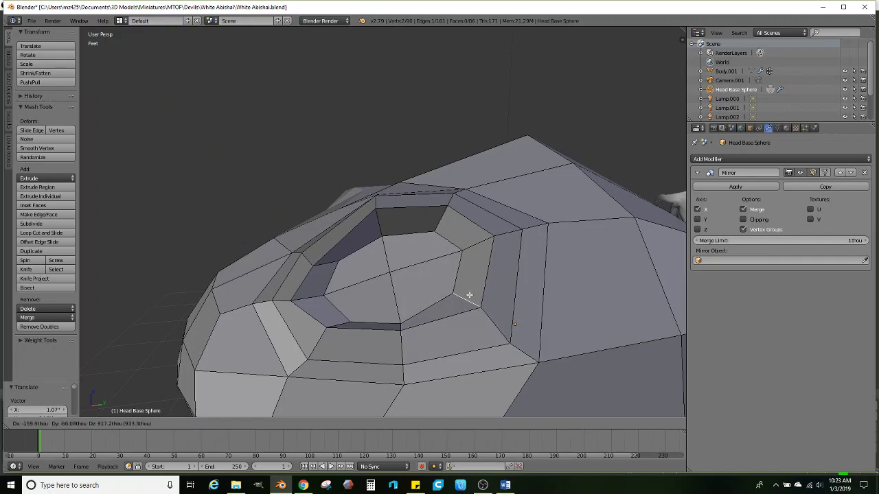
pyautogui.click(468, 295)
# Select the faces bordering the lower jaw, from the mouth line around the snout tip and along the underside
pyautogui.moveTo(469, 295); pyautogui.dragTo(403, 276, button='middle')
pyautogui.scroll(-5, 423, 299)
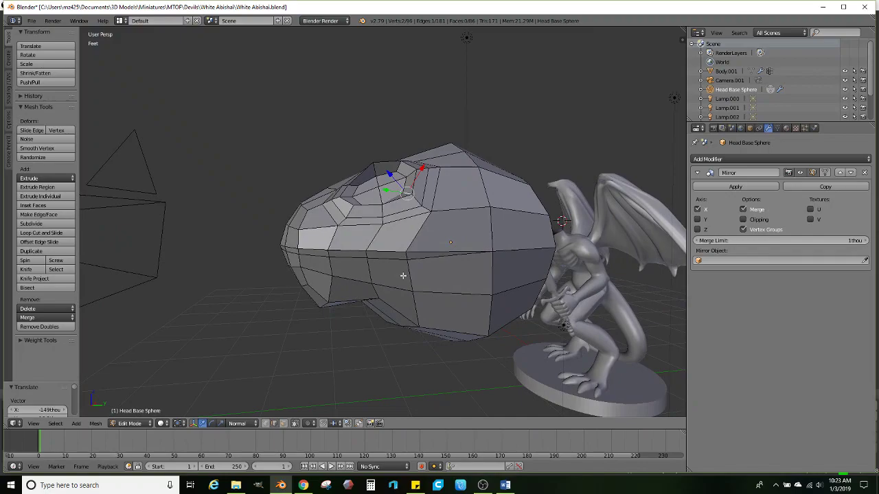
pyautogui.keyDown('shift'); pyautogui.moveTo(359, 254); pyautogui.dragTo(340, 260, button='middle'); pyautogui.keyUp('shift')
pyautogui.scroll(1, 364, 264)
pyautogui.rightClick(445, 248)
pyautogui.keyDown('ctrl'); pyautogui.rightClick(304, 248); pyautogui.keyUp('ctrl')
pyautogui.keyDown('shift'); pyautogui.rightClick(430, 265); pyautogui.keyUp('shift')
pyautogui.moveTo(409, 385); pyautogui.dragTo(391, 325, button='middle')
pyautogui.keyDown('ctrl'); pyautogui.rightClick(389, 333); pyautogui.keyUp('ctrl')
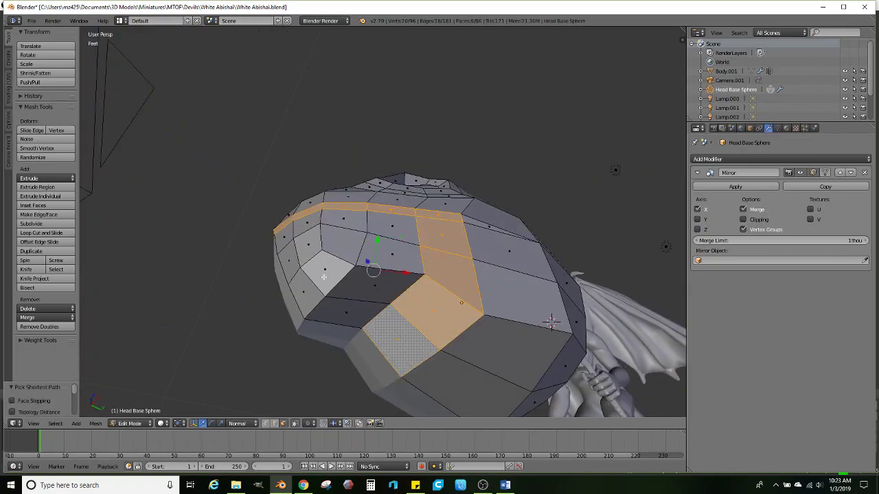
pyautogui.keyDown('ctrl'); pyautogui.rightClick(284, 242); pyautogui.keyUp('ctrl')
pyautogui.keyDown('ctrl'); pyautogui.rightClick(431, 236); pyautogui.keyUp('ctrl')
pyautogui.keyDown('ctrl'); pyautogui.rightClick(330, 266); pyautogui.keyUp('ctrl')
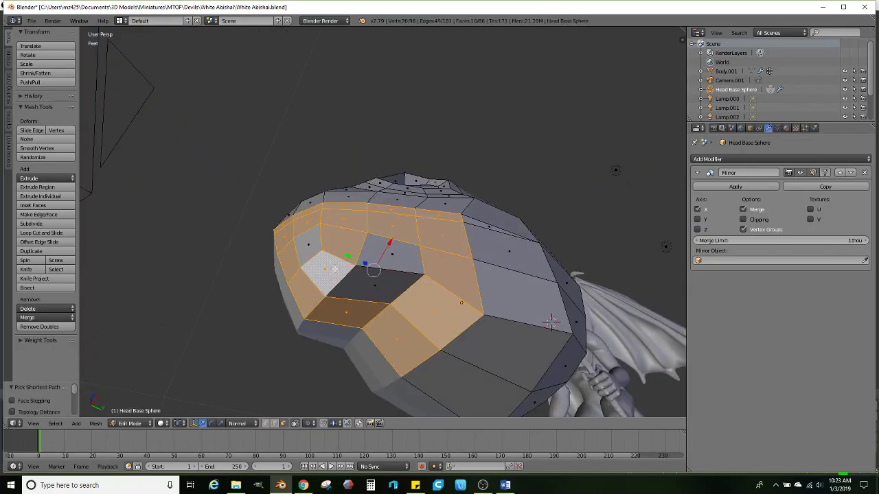
pyautogui.hotkey('ctrl', 'z')
# Add the remaining chin, underside and rear side faces to the lower jaw selection and remove the front mouth-line face
pyautogui.keyDown('ctrl'); pyautogui.rightClick(399, 261); pyautogui.keyUp('ctrl')
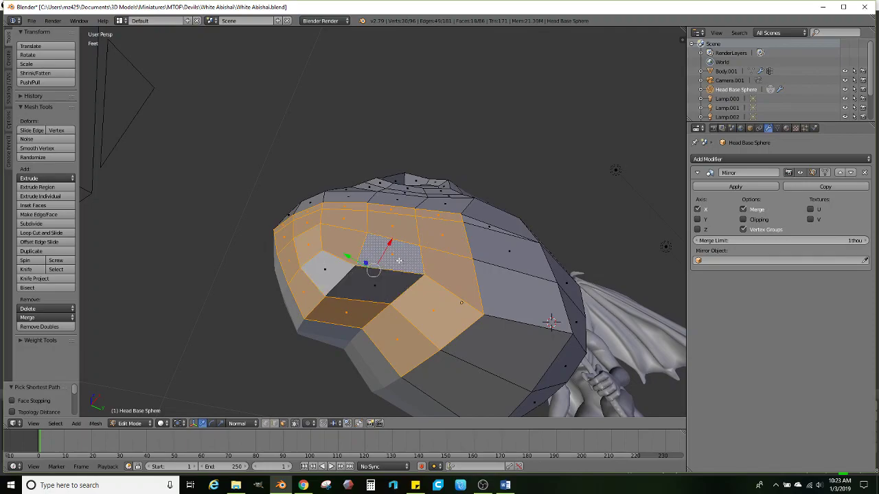
pyautogui.keyDown('ctrl'); pyautogui.rightClick(371, 287); pyautogui.keyUp('ctrl')
pyautogui.keyDown('ctrl'); pyautogui.rightClick(336, 275); pyautogui.keyUp('ctrl')
pyautogui.moveTo(403, 291); pyautogui.dragTo(374, 329, button='middle')
pyautogui.keyDown('ctrl'); pyautogui.rightClick(477, 258); pyautogui.keyUp('ctrl')
pyautogui.moveTo(477, 259); pyautogui.dragTo(396, 240, button='middle')
pyautogui.keyDown('ctrl'); pyautogui.rightClick(455, 338); pyautogui.keyUp('ctrl')
pyautogui.scroll(2, 421, 247)
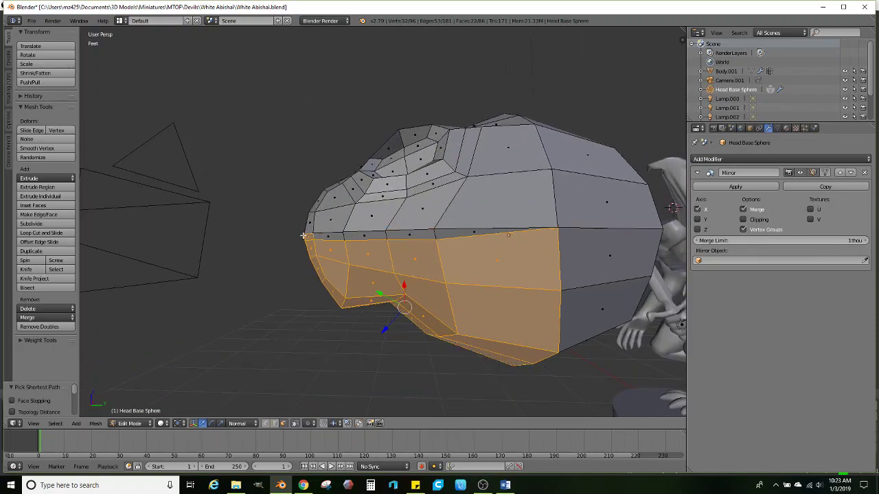
pyautogui.moveTo(285, 242); pyautogui.dragTo(361, 243, button='middle')
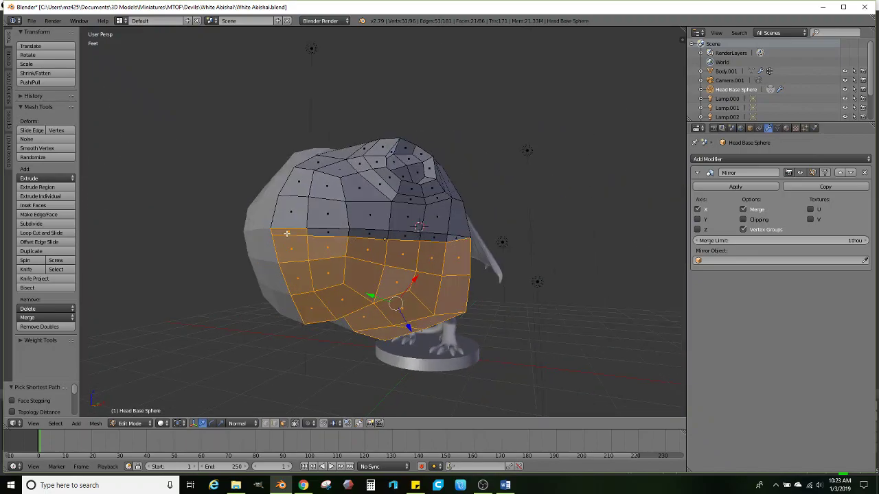
pyautogui.keyDown('shift'); pyautogui.rightClick(286, 233); pyautogui.keyUp('shift')
pyautogui.moveTo(427, 252); pyautogui.dragTo(460, 286, button='middle')
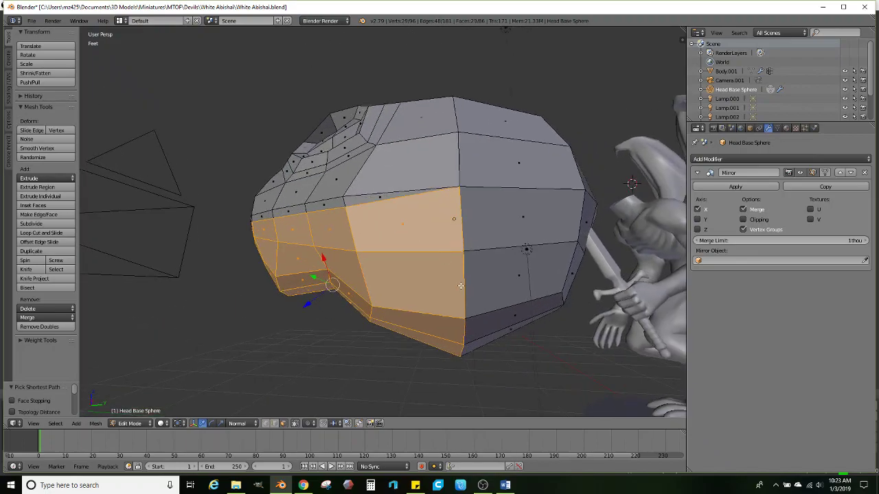
pyautogui.moveTo(460, 322); pyautogui.dragTo(320, 402, button='middle')
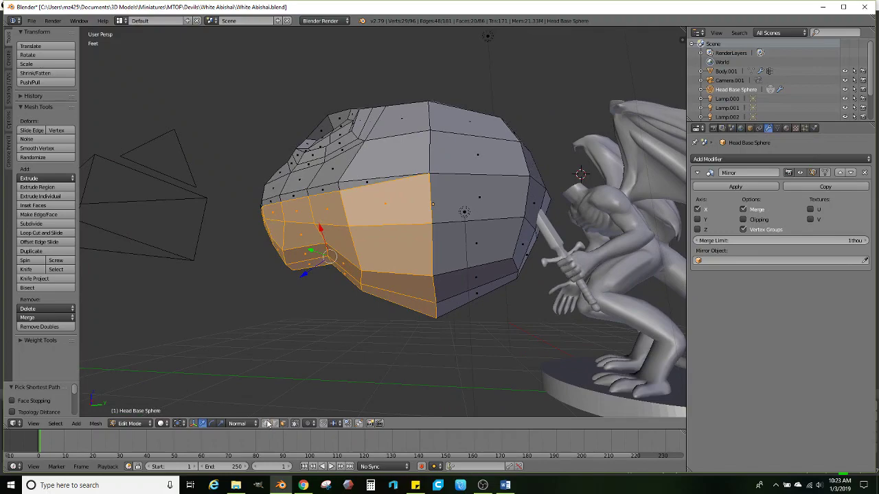
# Set the transform orientation to Global and flatten the whole head slightly along Z in Object Mode
pyautogui.click(212, 423)
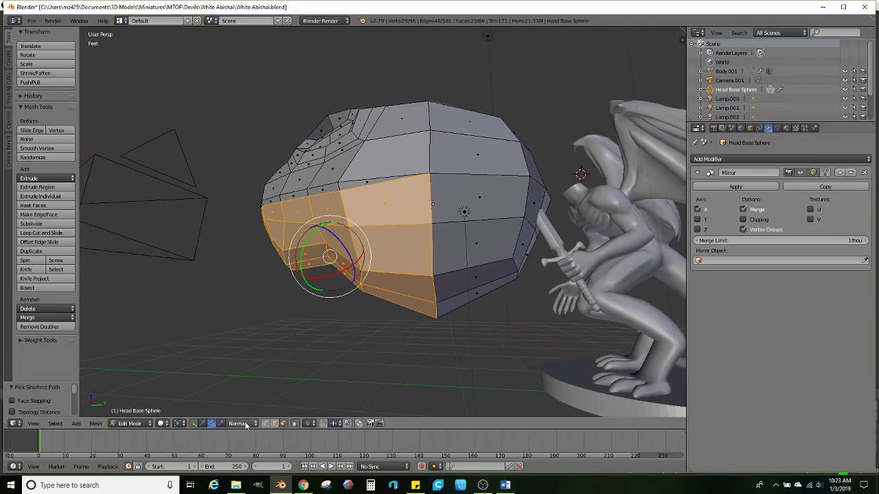
pyautogui.click(245, 424)
pyautogui.click(247, 410)
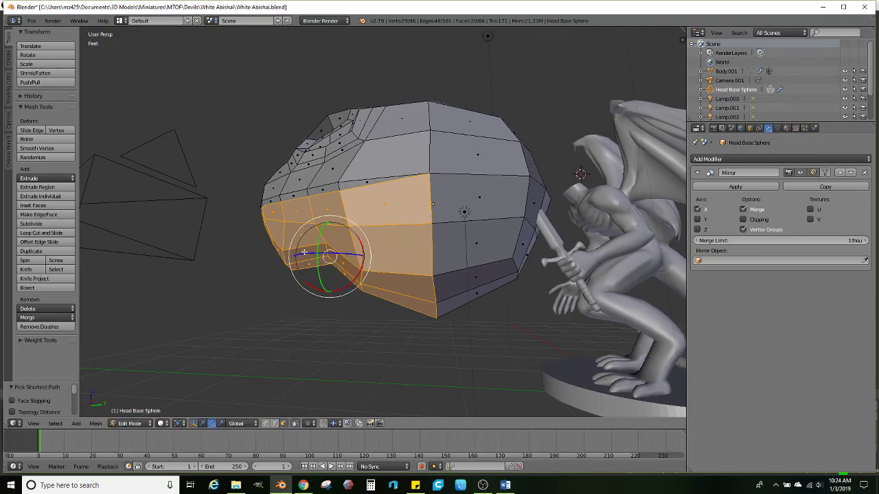
pyautogui.moveTo(365, 227); pyautogui.dragTo(404, 273, button='middle')
pyautogui.press('Tab')
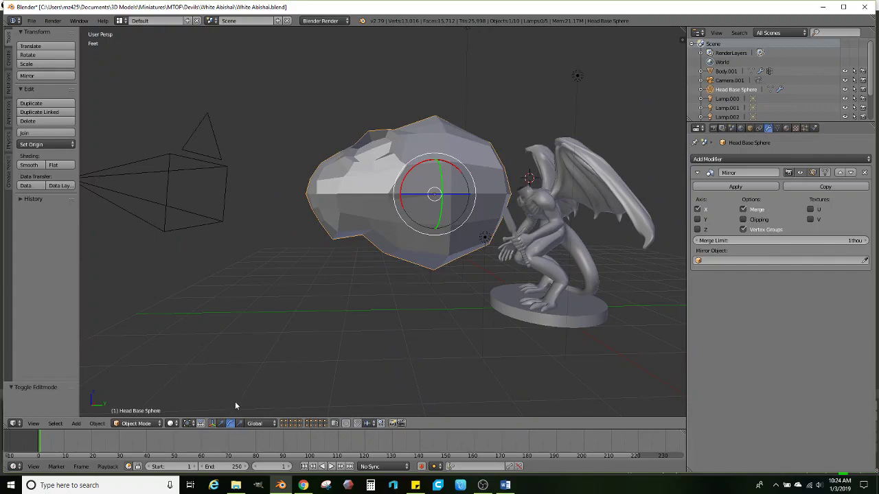
pyautogui.click(241, 423)
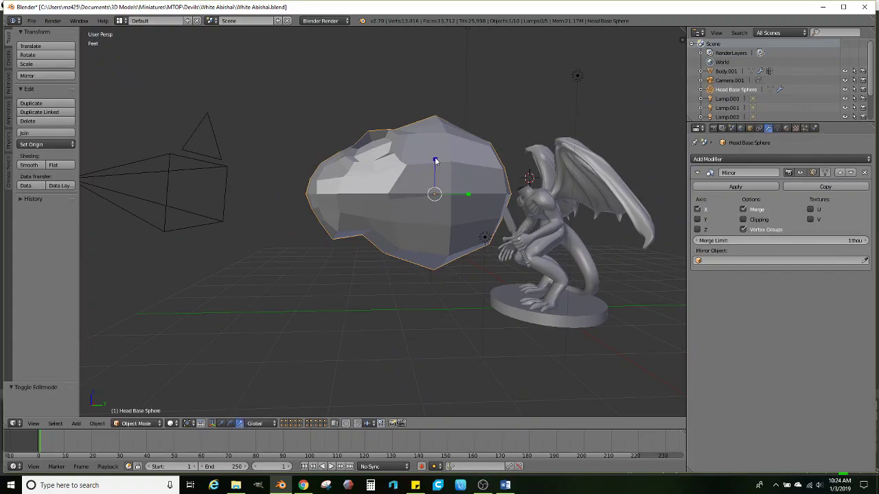
pyautogui.moveTo(435, 160); pyautogui.dragTo(436, 166)
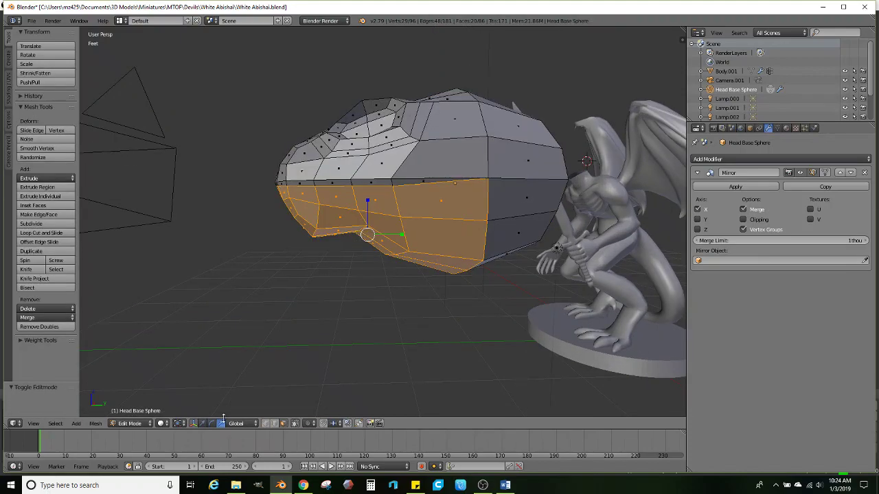
# Rotate the selected lower jaw faces by about 10.1° in Edit Mode, and move them down and slightly toward the back
pyautogui.click(212, 423)
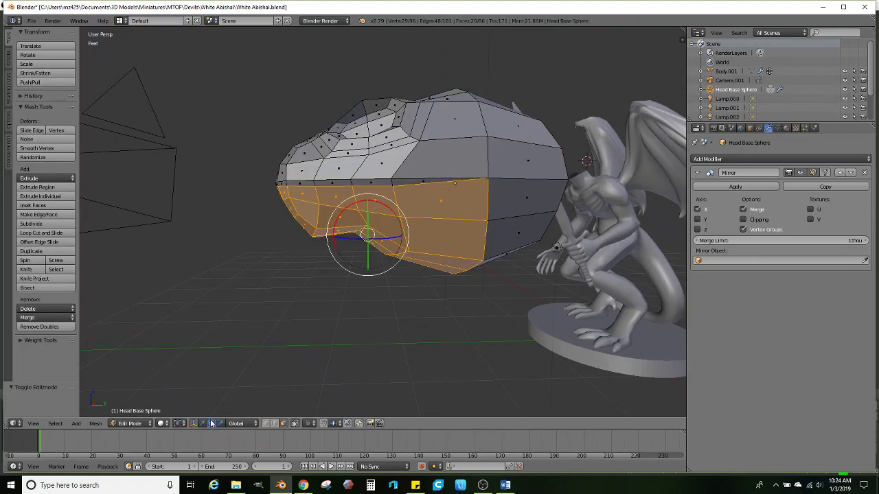
pyautogui.moveTo(348, 203)
pyautogui.mouseDown()
pyautogui.moveTo(337, 200)
pyautogui.moveTo(346, 202)
pyautogui.moveTo(338, 213)
pyautogui.mouseUp()
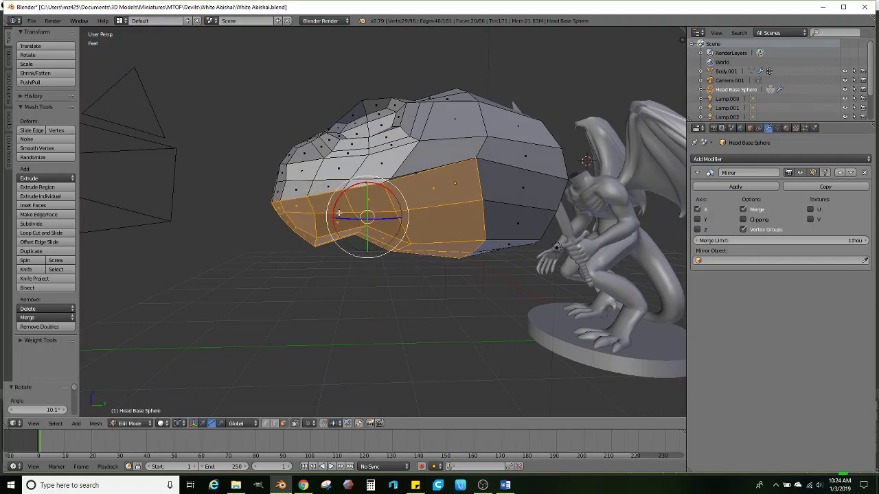
pyautogui.click(203, 423)
pyautogui.moveTo(368, 184); pyautogui.dragTo(366, 217)
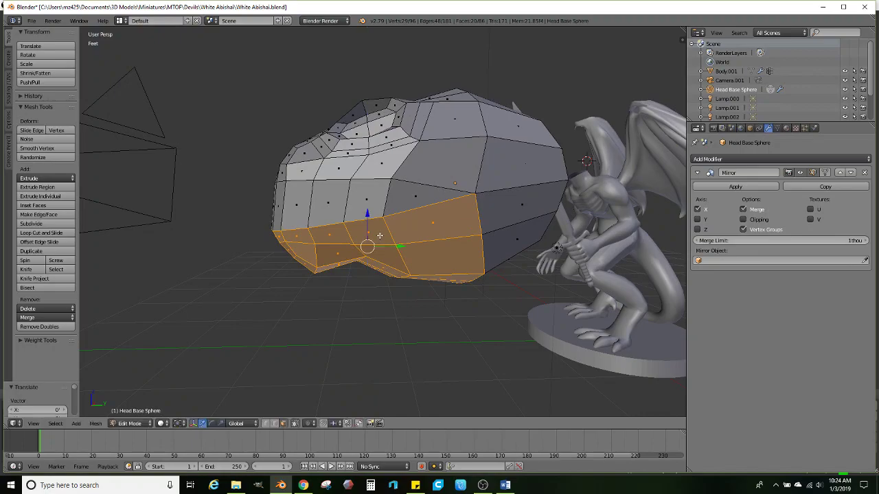
pyautogui.moveTo(400, 251); pyautogui.dragTo(405, 251)
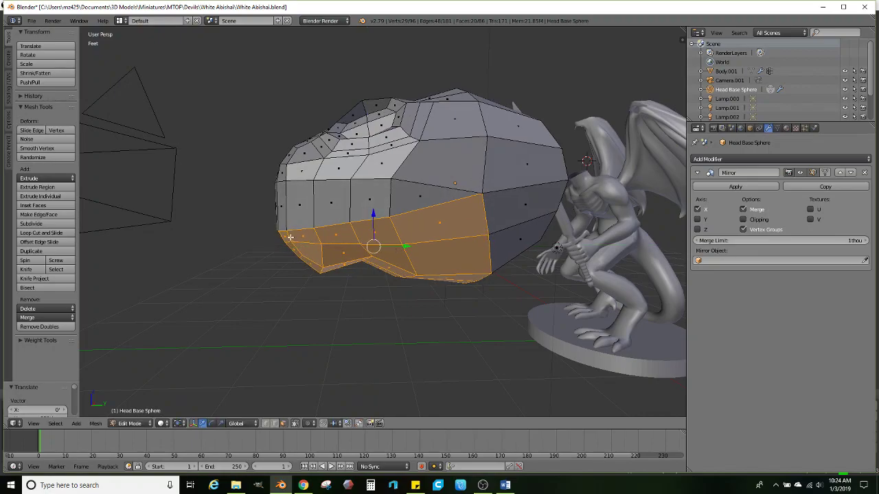
pyautogui.moveTo(290, 238); pyautogui.dragTo(346, 267, button='middle')
pyautogui.rightClick(450, 251)
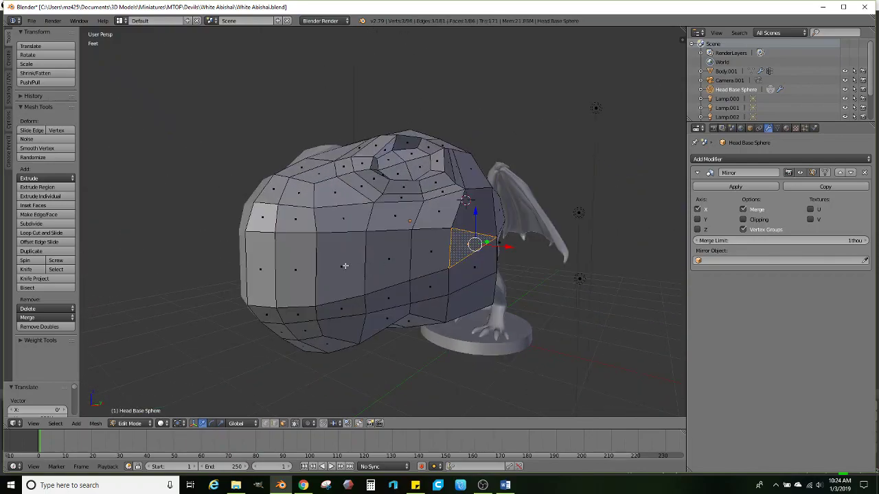
pyautogui.keyDown('ctrl'); pyautogui.rightClick(271, 274); pyautogui.keyUp('ctrl')
pyautogui.moveTo(271, 274); pyautogui.dragTo(399, 254, button='middle')
pyautogui.press('Tab')
pyautogui.moveTo(456, 247); pyautogui.dragTo(369, 255, button='middle')
pyautogui.scroll(1, 387, 261)
pyautogui.press('Tab')
pyautogui.hotkey('ctrl', 'z')
pyautogui.hotkey('ctrl', 'z')
pyautogui.hotkey('ctrl', 'z')
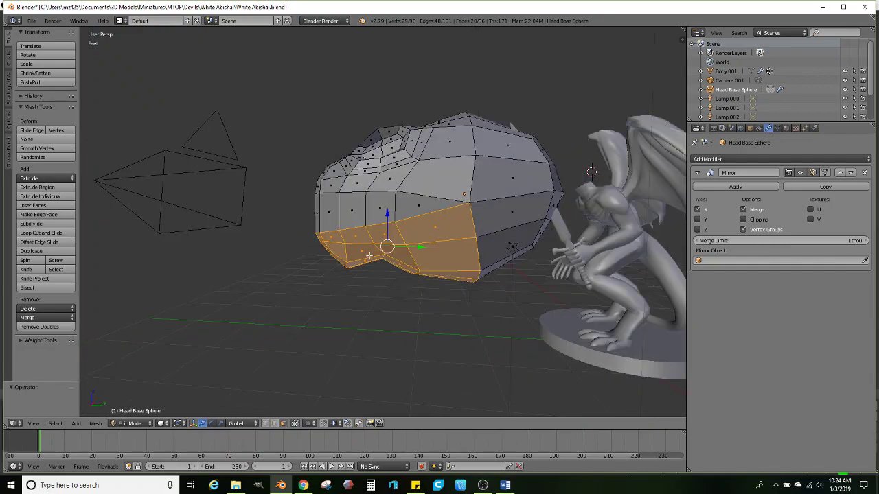
# Rotate the selected lower jaw faces by about 14.4° to open the mouth, and move them down and slightly toward the back
pyautogui.click(211, 424)
pyautogui.moveTo(417, 261)
pyautogui.mouseDown()
pyautogui.moveTo(418, 251)
pyautogui.moveTo(415, 259)
pyautogui.mouseUp()
pyautogui.click(202, 424)
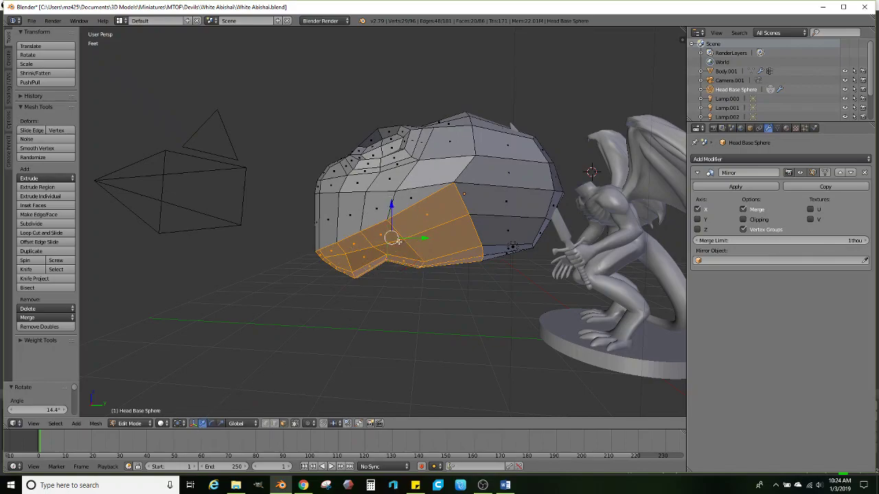
pyautogui.moveTo(388, 208); pyautogui.dragTo(386, 230)
pyautogui.moveTo(384, 243); pyautogui.dragTo(394, 256, button='middle')
pyautogui.moveTo(419, 261); pyautogui.dragTo(433, 261)
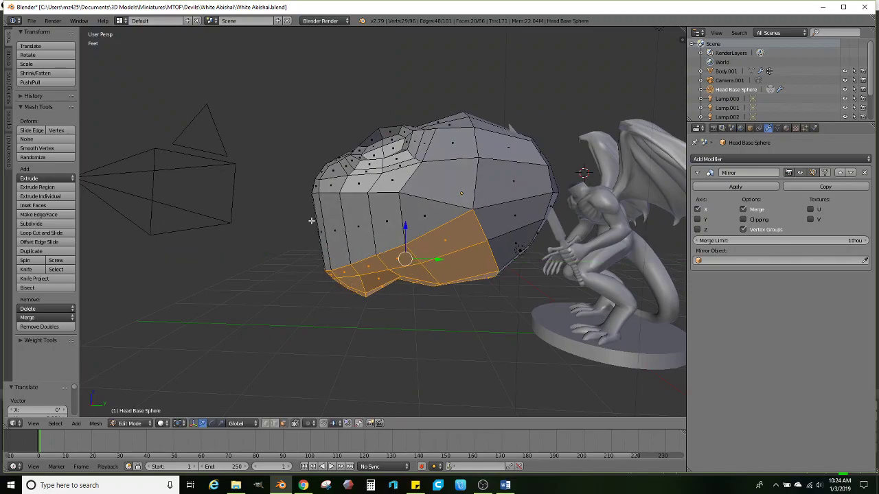
# Select the rim, wall and floor faces of the eye socket and scale them to about 0.823
pyautogui.moveTo(311, 220); pyautogui.dragTo(374, 254, button='middle')
pyautogui.moveTo(370, 219); pyautogui.dragTo(437, 197, button='middle')
pyautogui.keyDown('alt'); pyautogui.rightClick(383, 182); pyautogui.keyUp('alt')
pyautogui.keyDown('alt'); pyautogui.rightClick(399, 177); pyautogui.keyUp('alt')
pyautogui.keyDown('alt'); pyautogui.rightClick(400, 189); pyautogui.keyUp('alt')
pyautogui.scroll(2, 436, 196)
pyautogui.keyDown('ctrl'); pyautogui.rightClick(397, 227); pyautogui.keyUp('ctrl')
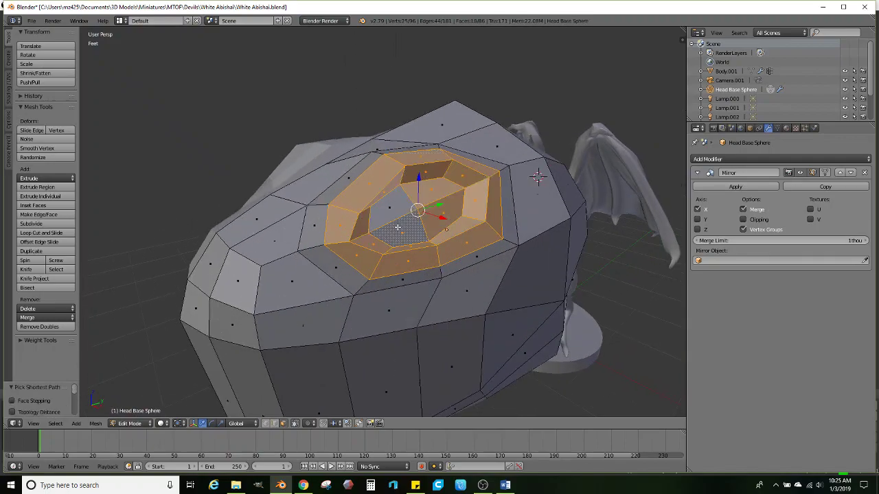
pyautogui.moveTo(383, 202); pyautogui.dragTo(494, 209, button='middle')
pyautogui.press('s')
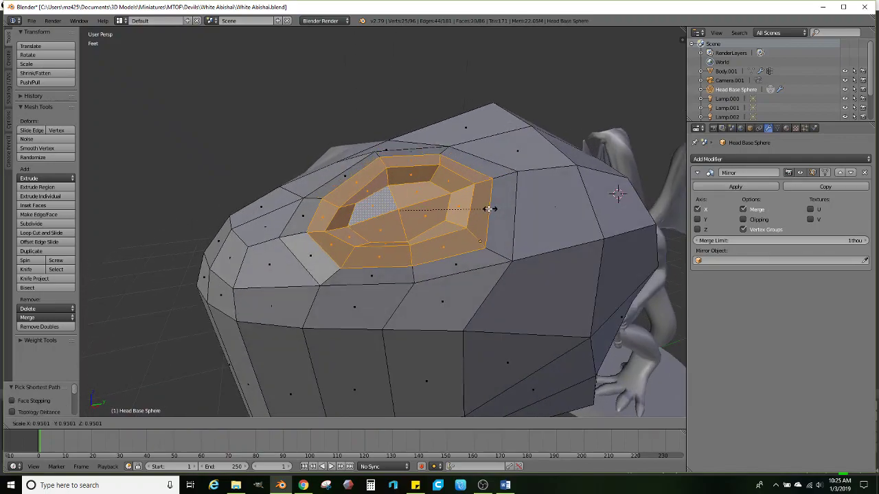
pyautogui.click(470, 217)
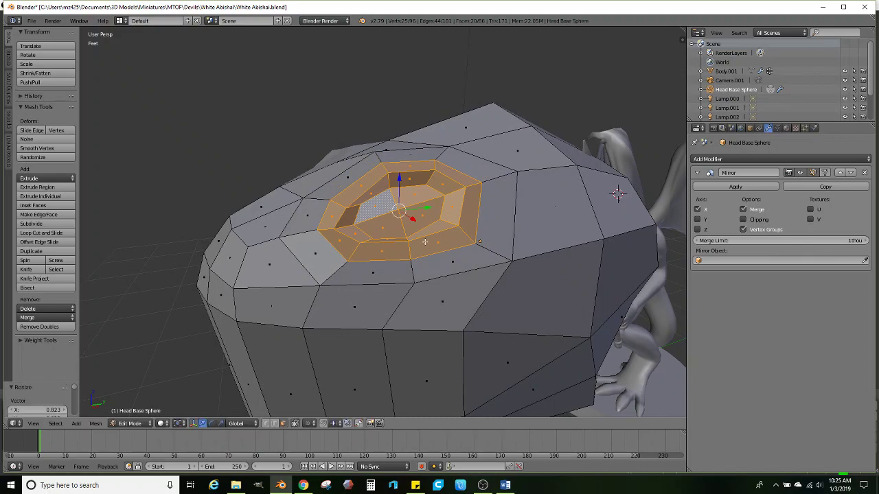
# Set the transform orientation to Normal, stretch the eye socket faces along Y by about 1.191, and scale them down slightly overall
pyautogui.click(251, 428)
pyautogui.click(254, 388)
pyautogui.press('s')
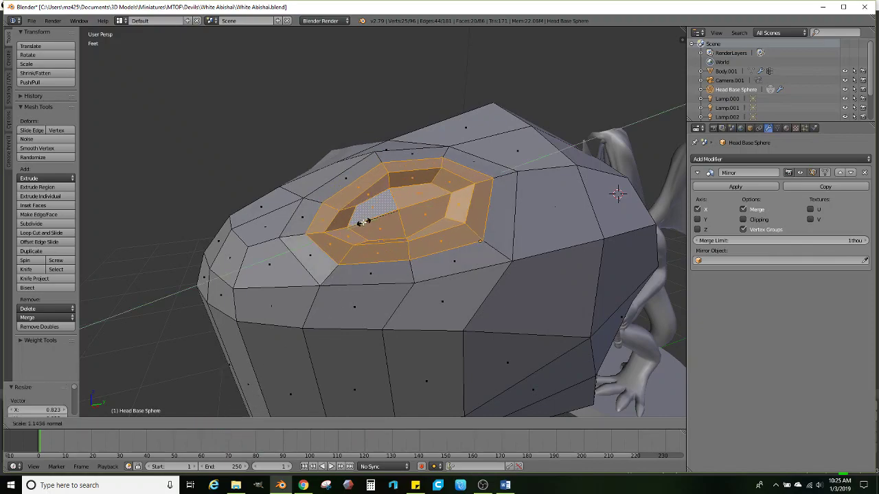
pyautogui.click(502, 206)
pyautogui.press('s')
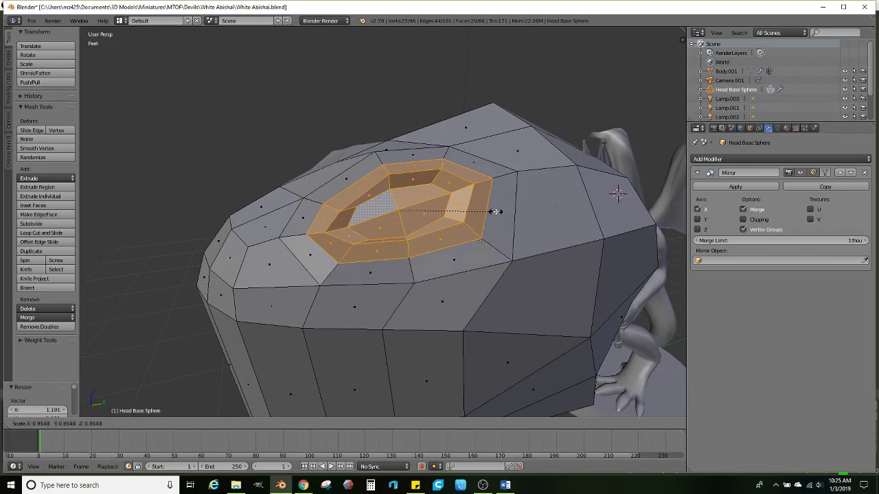
pyautogui.click(497, 211)
# Return to Object Mode and apply the head's Mirror modifier
pyautogui.moveTo(371, 196); pyautogui.dragTo(430, 253, button='middle')
pyautogui.press('Tab')
pyautogui.press('Tab')
pyautogui.press('Tab')
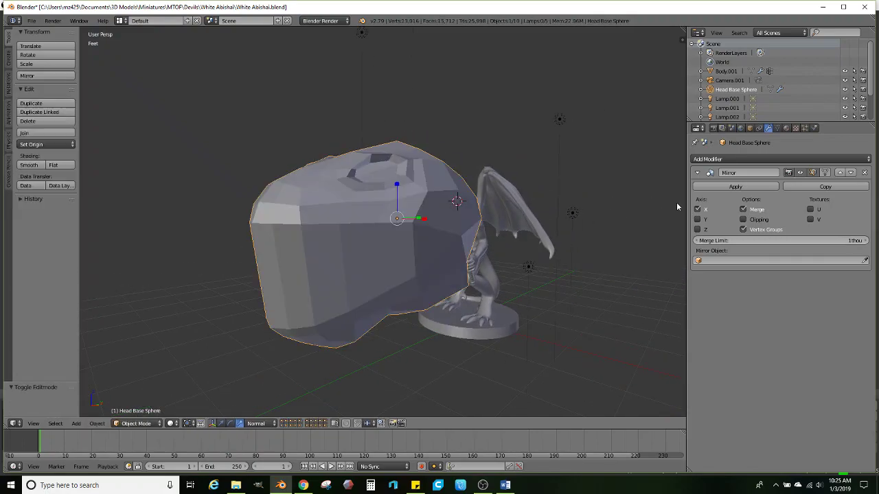
pyautogui.click(735, 187)
# Select the band of tall mouth faces running around both sides and the front of the snout in Edit Mode
pyautogui.press('Tab')
pyautogui.rightClick(430, 246)
pyautogui.moveTo(334, 265); pyautogui.dragTo(318, 251, button='middle')
pyautogui.keyDown('ctrl'); pyautogui.rightClick(334, 253); pyautogui.keyUp('ctrl')
pyautogui.scroll(1, 445, 256)
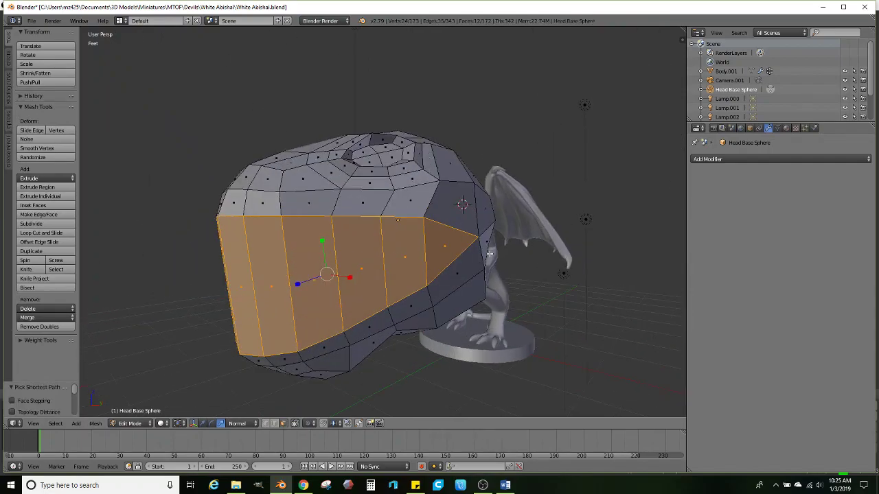
# Extrude the mouth faces in place and scale them inward to about 0.784
pyautogui.press('e')
pyautogui.rightClick(514, 252)
pyautogui.press('s')
pyautogui.click(477, 253)
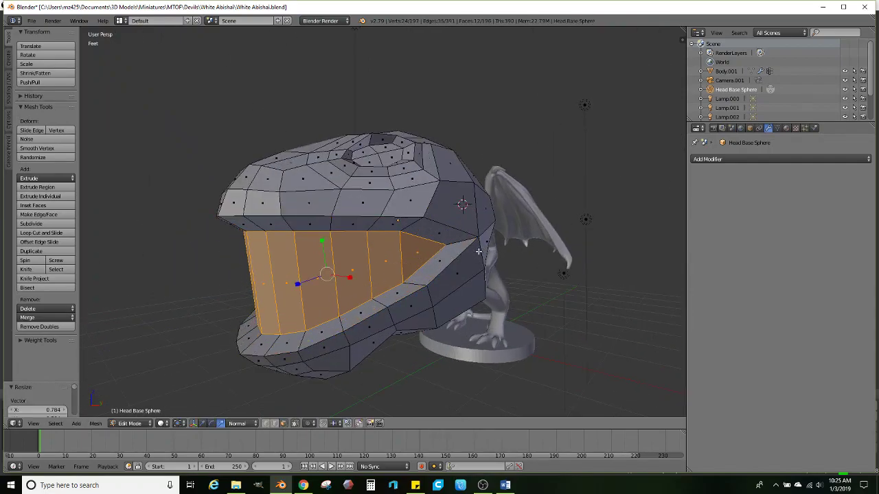
# Set the transform orientation to Global and stretch the inner mouth faces slightly along Z
pyautogui.moveTo(477, 253); pyautogui.dragTo(422, 246, button='middle')
pyautogui.click(237, 422)
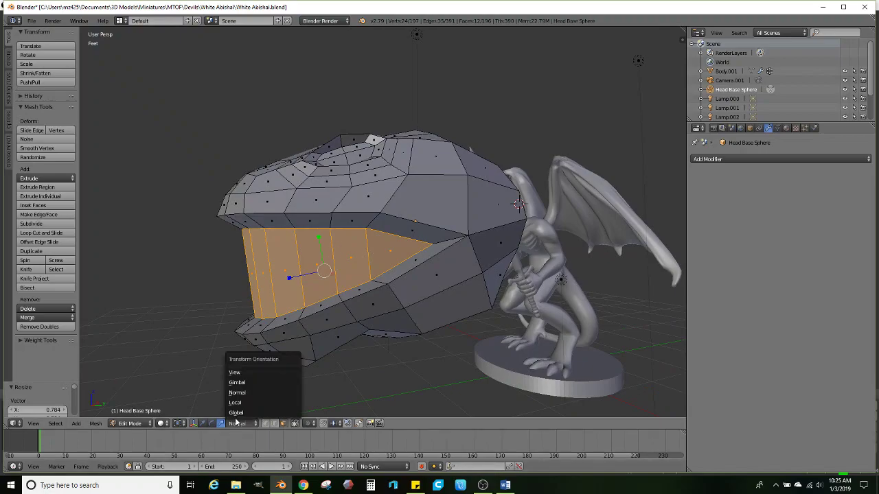
pyautogui.click(275, 372)
pyautogui.moveTo(325, 238); pyautogui.dragTo(326, 232)
# Extrude the mouth faces again, move them back along Y into the head, and scale them to about 0.840
pyautogui.moveTo(326, 252); pyautogui.dragTo(408, 265, button='middle')
pyautogui.press('e')
pyautogui.rightClick(422, 269)
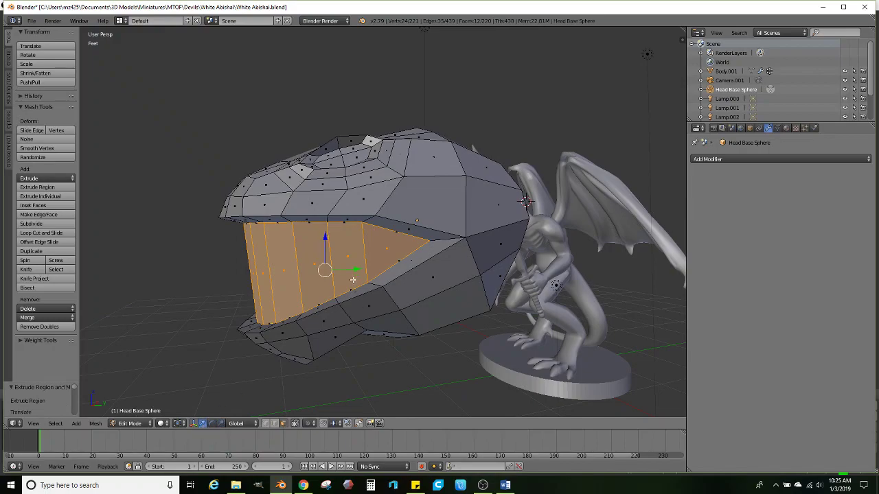
pyautogui.moveTo(354, 269); pyautogui.dragTo(400, 261)
pyautogui.press('s')
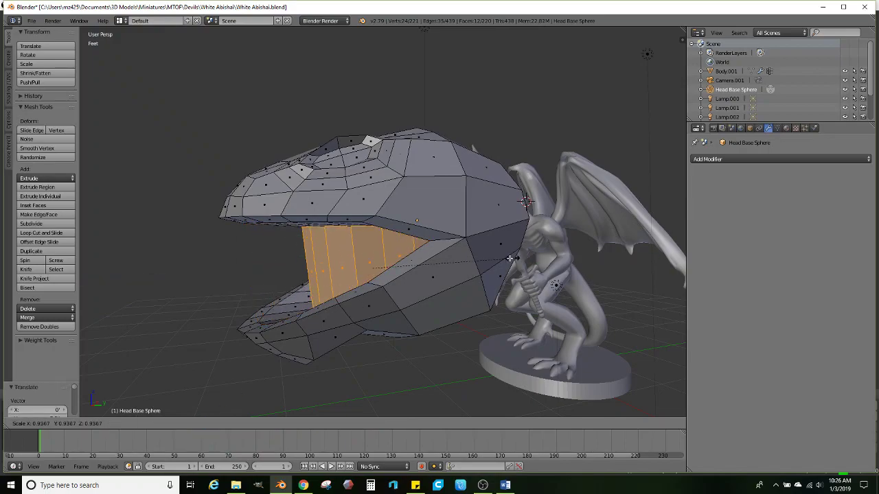
pyautogui.click(495, 259)
# Stretch the recessed mouth faces along Z by about 1.245
pyautogui.moveTo(395, 245); pyautogui.dragTo(441, 256, button='middle')
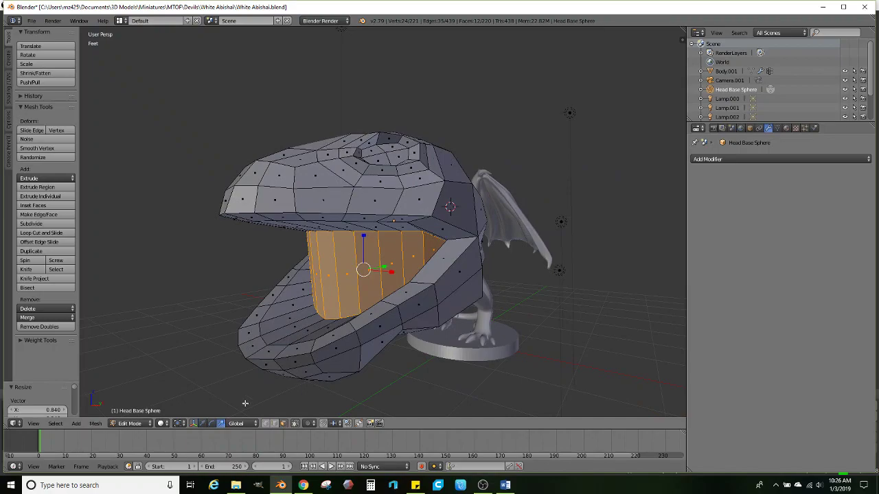
pyautogui.press('s')
pyautogui.press('z')
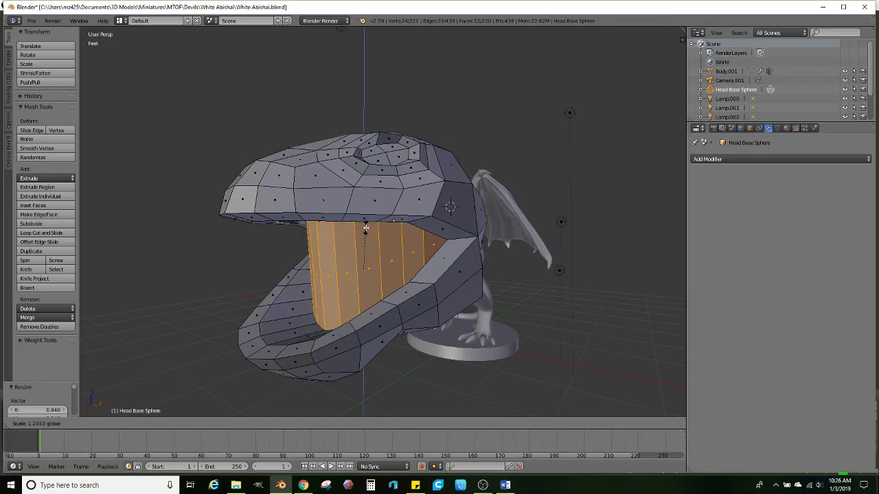
pyautogui.click(366, 228)
# Extrude the mouth faces once more, scaled to about 0.903, and compress them along Y
pyautogui.moveTo(366, 230); pyautogui.dragTo(397, 279, button='middle')
pyautogui.press('e')
pyautogui.press('s')
pyautogui.click(517, 257)
pyautogui.press('s')
pyautogui.press('y')
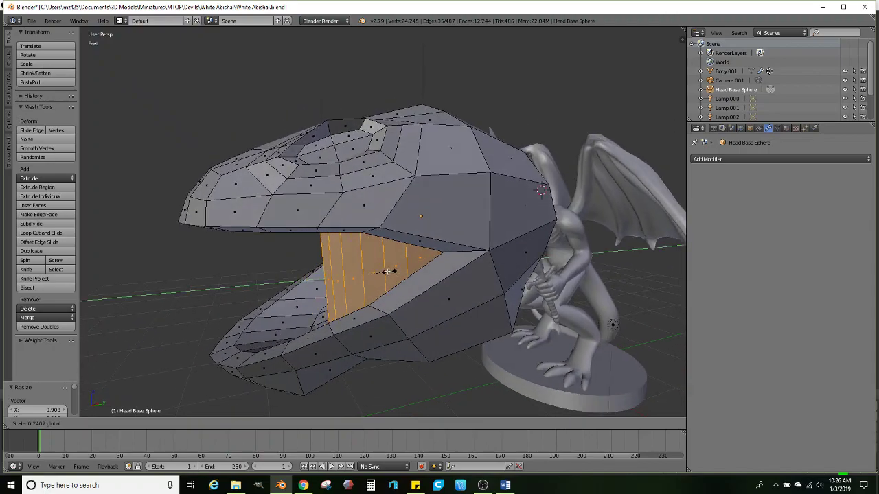
pyautogui.click(366, 274)
# Move the innermost mouth faces back along Y, deeper into the throat
pyautogui.moveTo(365, 274); pyautogui.dragTo(333, 302, button='middle')
pyautogui.click(203, 423)
pyautogui.press('g')
pyautogui.press('y')
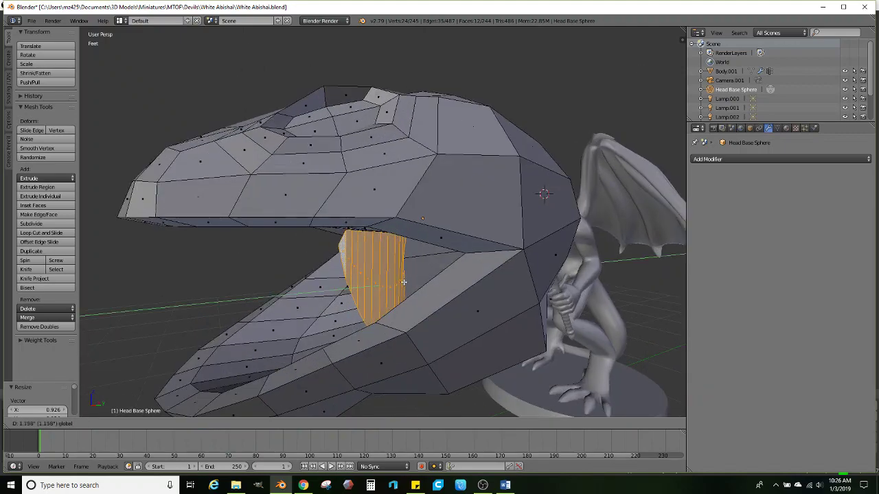
pyautogui.click(473, 269)
# Scale the throat faces to about 0.923 and raise them slightly along Z
pyautogui.moveTo(473, 269); pyautogui.dragTo(513, 270, button='middle')
pyautogui.scroll(3, 459, 273)
pyautogui.press('s')
pyautogui.click(498, 272)
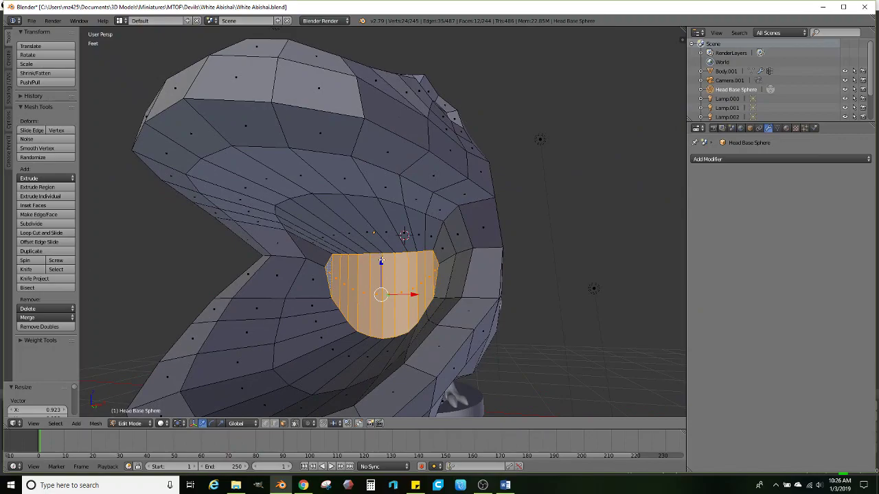
pyautogui.moveTo(381, 260); pyautogui.dragTo(389, 249)
# Box-select the head's negative-X half in wireframe display and delete its faces
pyautogui.moveTo(357, 254)
pyautogui.mouseDown(button='middle')
pyautogui.moveTo(416, 259)
pyautogui.moveTo(410, 271)
pyautogui.moveTo(381, 276)
pyautogui.moveTo(311, 266)
pyautogui.moveTo(329, 288)
pyautogui.moveTo(345, 253)
pyautogui.moveTo(335, 261)
pyautogui.moveTo(367, 287)
pyautogui.moveTo(404, 290)
pyautogui.moveTo(386, 290)
pyautogui.moveTo(384, 276)
pyautogui.mouseUp(button='middle')
pyautogui.press('z')
pyautogui.rightClick(362, 186)
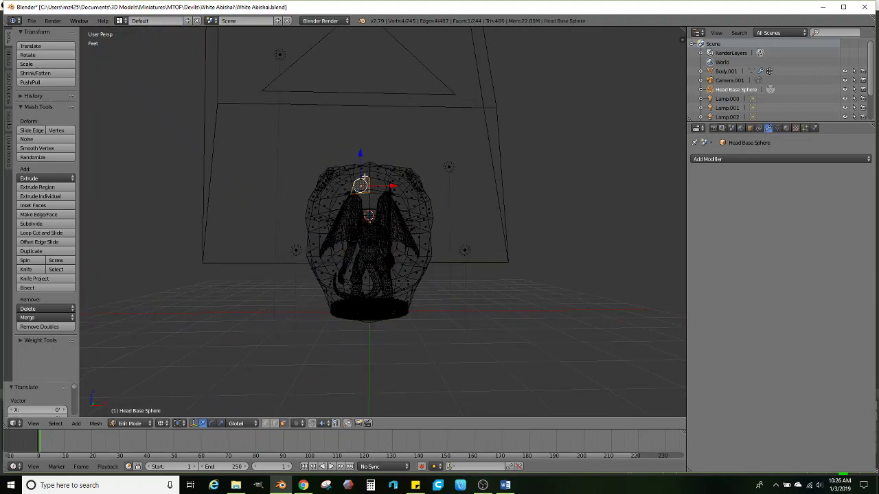
pyautogui.press('b')
pyautogui.moveTo(368, 135); pyautogui.dragTo(148, 418)
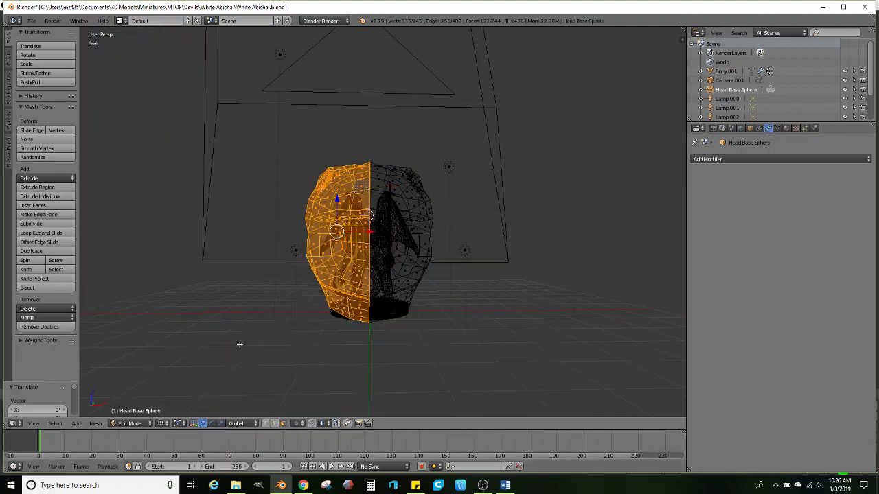
pyautogui.press('x')
pyautogui.click(357, 282)
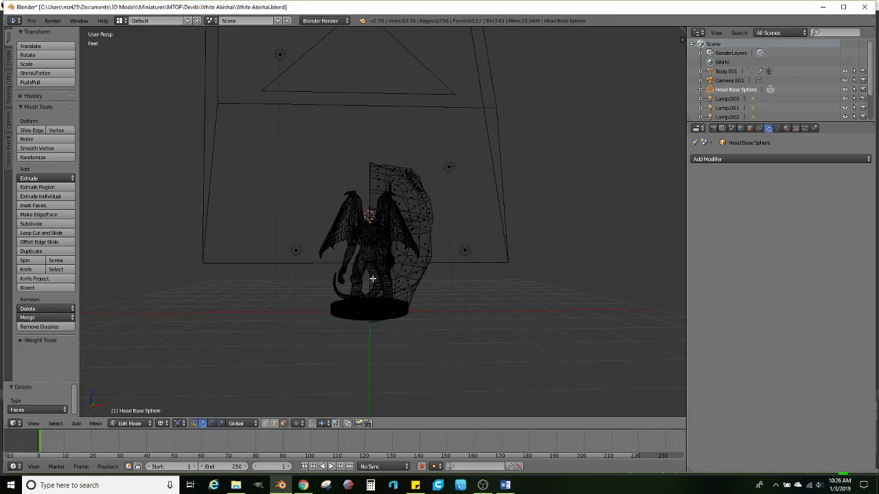
# Add a Mirror modifier across X to the half head, and return to Edit Mode with solid display
pyautogui.press('Tab')
pyautogui.click(741, 159)
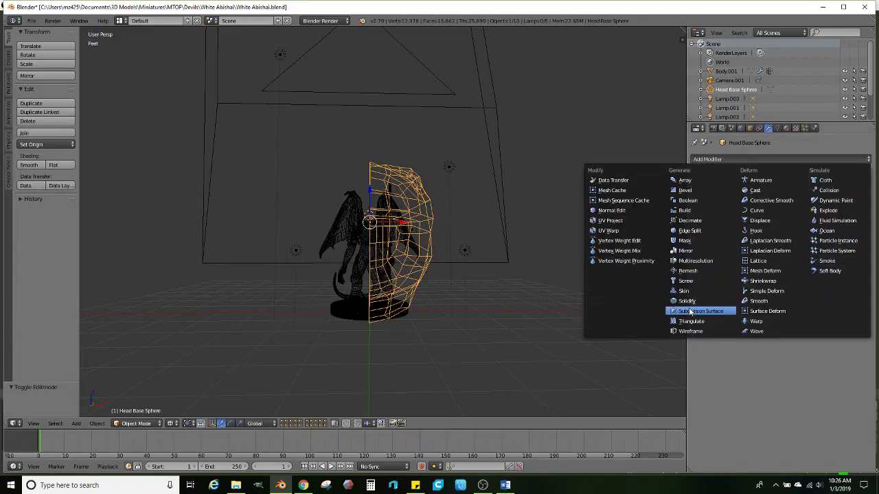
pyautogui.click(696, 251)
pyautogui.moveTo(494, 296); pyautogui.dragTo(325, 302, button='middle')
pyautogui.press('Tab')
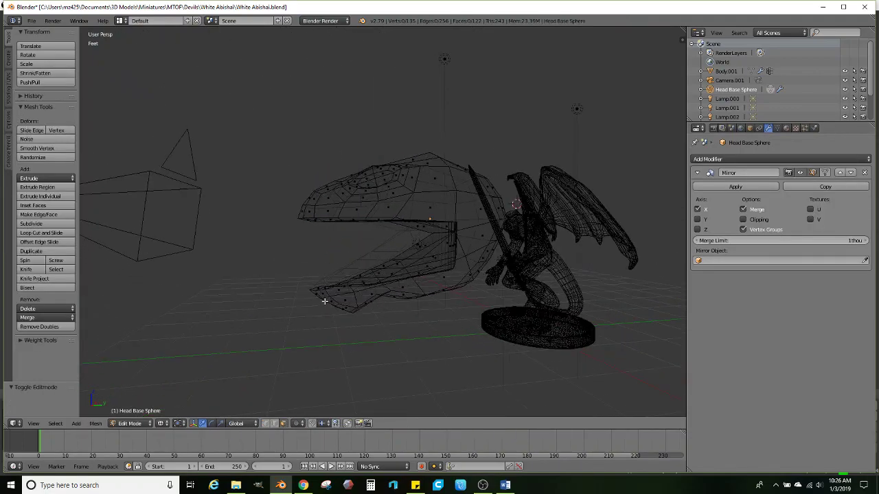
pyautogui.scroll(1, 325, 301)
pyautogui.press('z')
pyautogui.scroll(1, 366, 243)
pyautogui.moveTo(367, 242); pyautogui.dragTo(362, 265, button='middle')
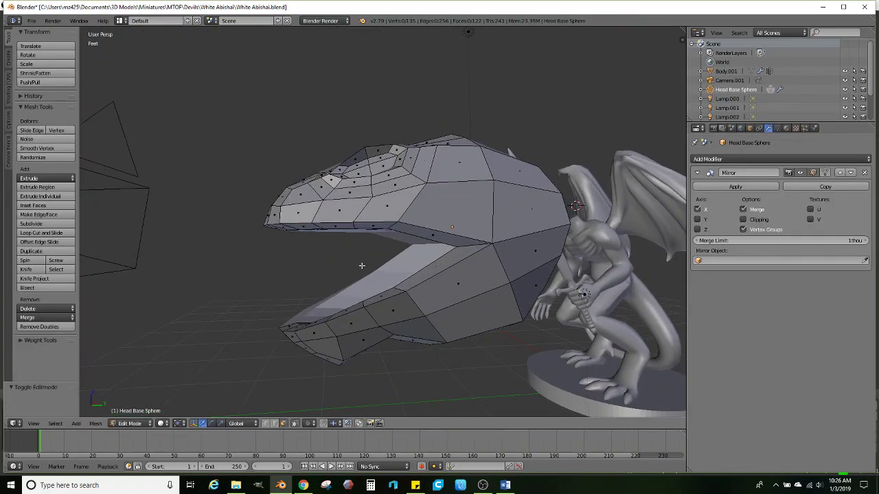
# Add a Subdivision Surface modifier to the head
pyautogui.scroll(4, 361, 266)
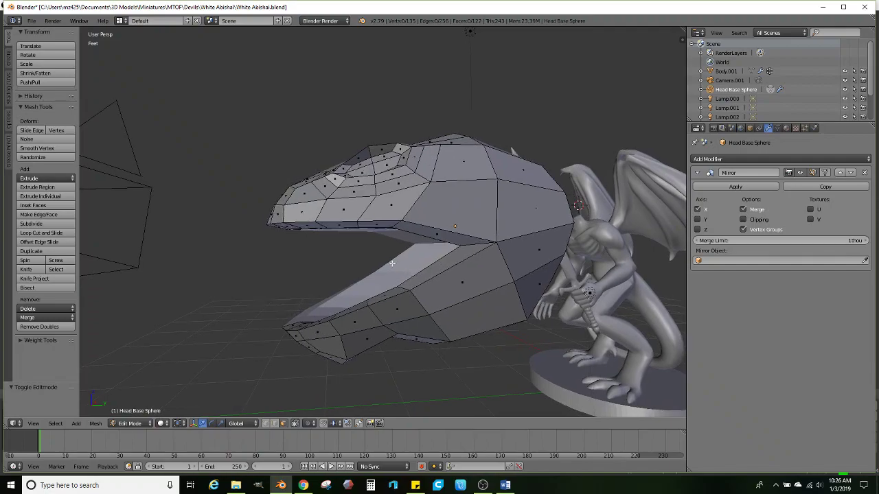
pyautogui.moveTo(334, 264)
pyautogui.mouseDown(button='middle')
pyautogui.moveTo(334, 275)
pyautogui.moveTo(351, 280)
pyautogui.moveTo(333, 278)
pyautogui.moveTo(344, 274)
pyautogui.mouseUp(button='middle')
pyautogui.scroll(2, 320, 286)
pyautogui.scroll(3, 321, 285)
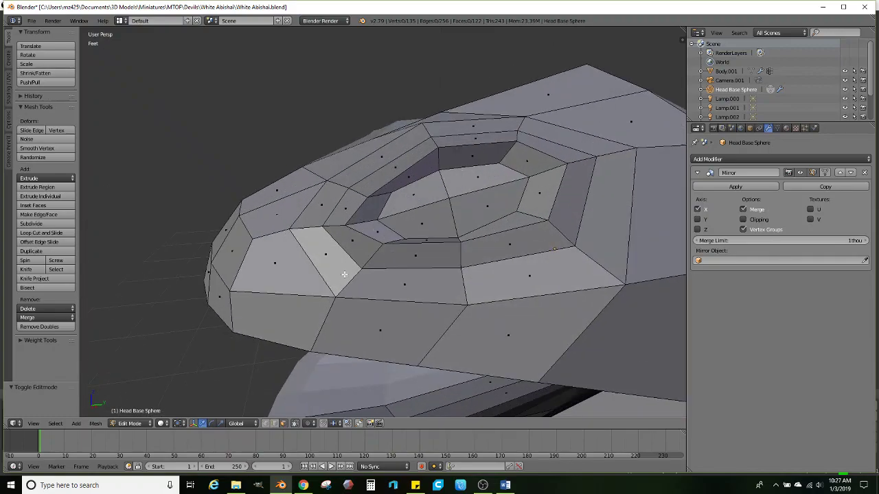
pyautogui.click(736, 159)
pyautogui.click(700, 314)
pyautogui.moveTo(408, 238); pyautogui.dragTo(432, 235, button='middle')
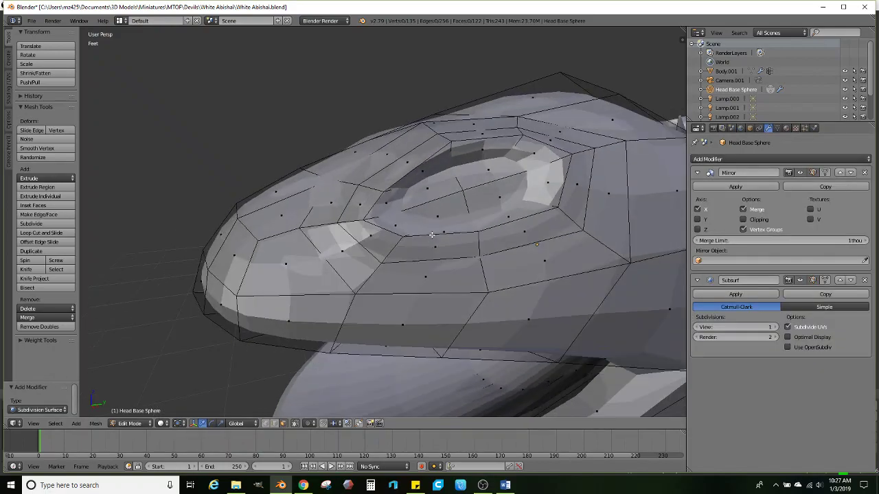
# Apply smooth shading to the head in Object Mode and return to Edit Mode
pyautogui.press('Tab')
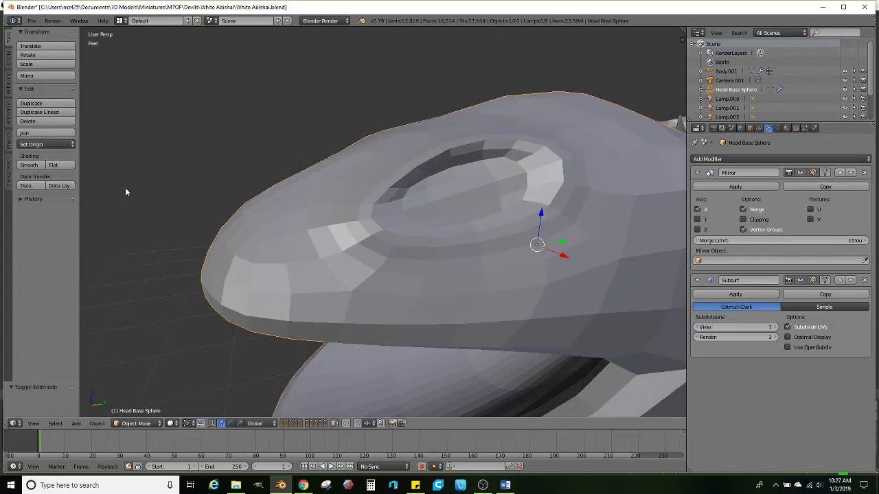
pyautogui.click(33, 166)
pyautogui.press('Tab')
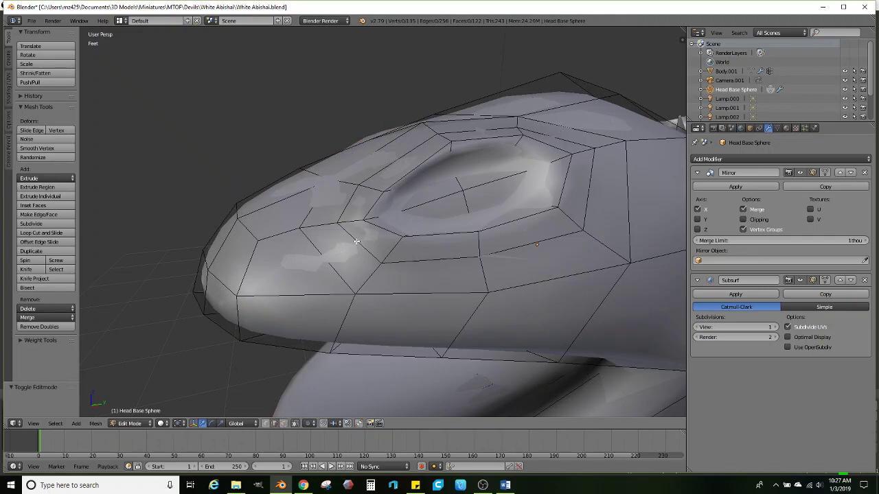
# Select the edges at the front corner of the eye socket and move them about 1.25 inches toward the snout and slightly down
pyautogui.keyDown('ctrl'); pyautogui.rightClick(319, 228); pyautogui.keyUp('ctrl')
pyautogui.moveTo(364, 229); pyautogui.dragTo(338, 222, button='middle')
pyautogui.press('g')
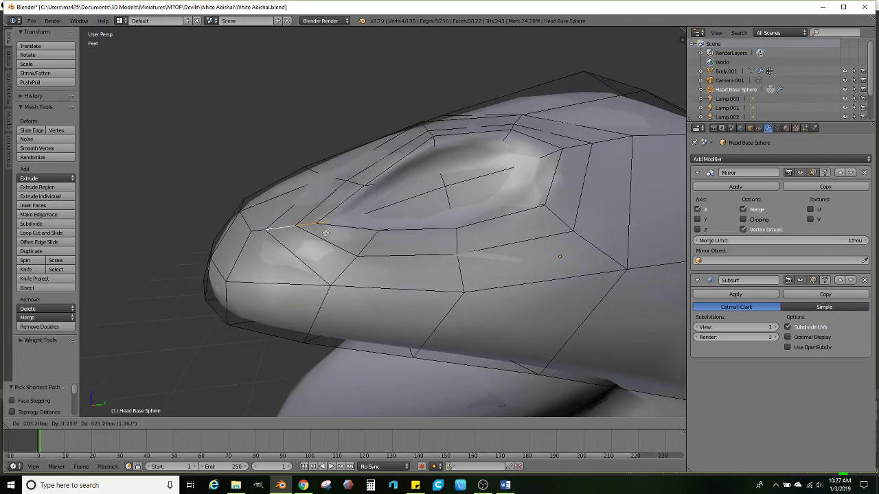
pyautogui.click(326, 233)
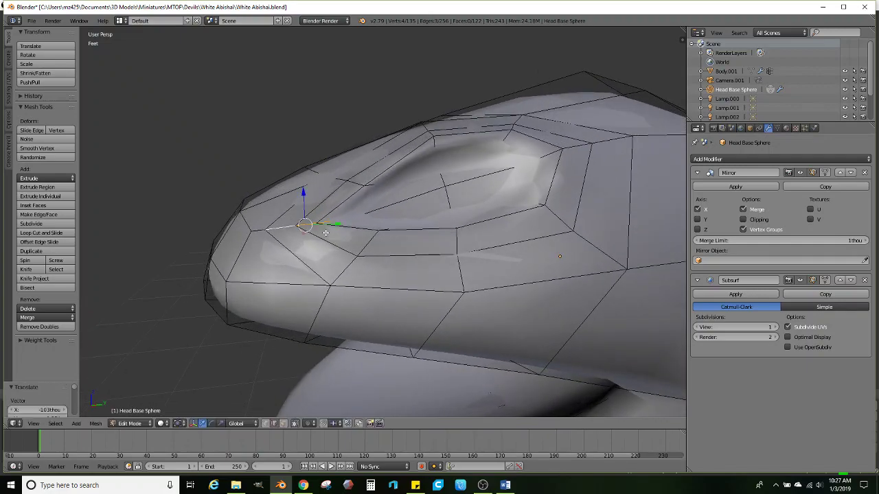
# Select the edges at the rear corner of the eye socket and move them backward and down to form a pointed corner
pyautogui.keyDown('ctrl'); pyautogui.click(586, 150); pyautogui.keyUp('ctrl')
pyautogui.moveTo(586, 150); pyautogui.dragTo(605, 177, button='middle')
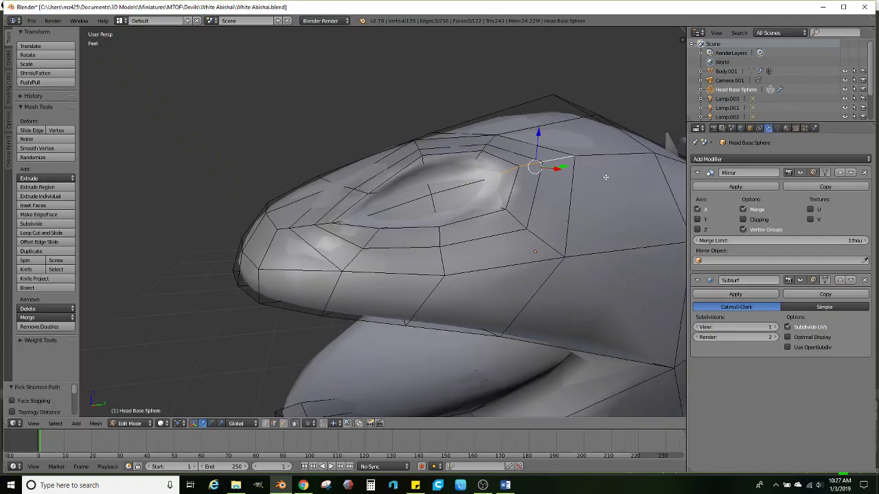
pyautogui.click(637, 198)
# Select the four floor faces inside the eye socket in face select mode
pyautogui.moveTo(446, 209); pyautogui.dragTo(416, 245, button='middle')
pyautogui.scroll(1, 444, 221)
pyautogui.keyDown('shift'); pyautogui.moveTo(416, 244); pyautogui.dragTo(359, 262, button='middle'); pyautogui.keyUp('shift')
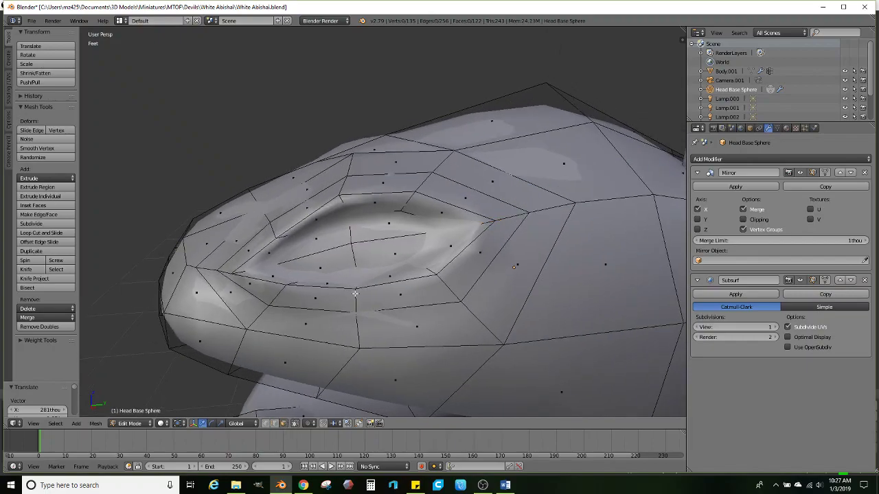
pyautogui.keyDown('ctrl'); pyautogui.rightClick(326, 242); pyautogui.keyUp('ctrl')
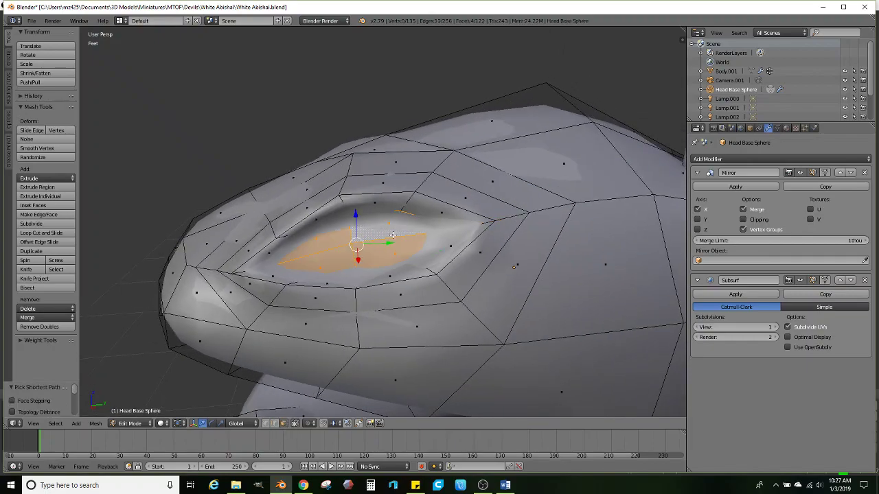
pyautogui.moveTo(392, 235); pyautogui.dragTo(488, 202, button='middle')
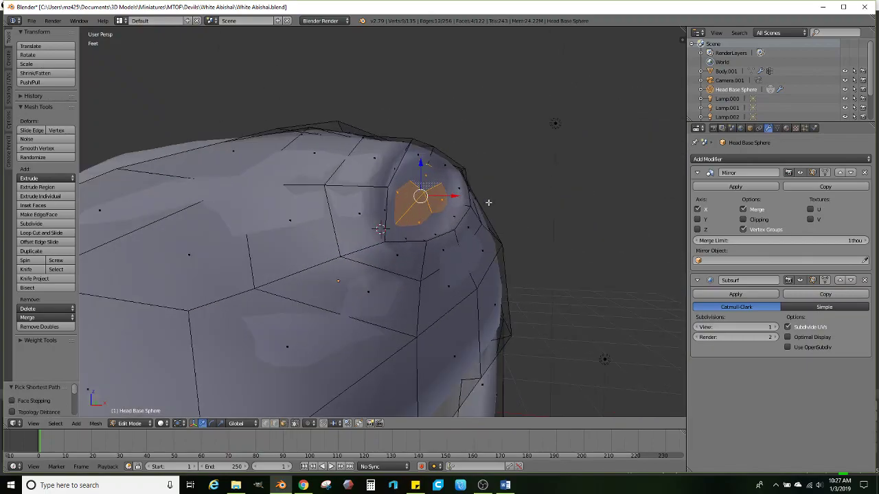
# Extrude the selected faces inside the eye socket and scale the extruded faces to about 0.888
pyautogui.press('e')
pyautogui.click(567, 188)
pyautogui.moveTo(567, 188); pyautogui.dragTo(516, 206, button='middle')
pyautogui.scroll(1, 517, 206)
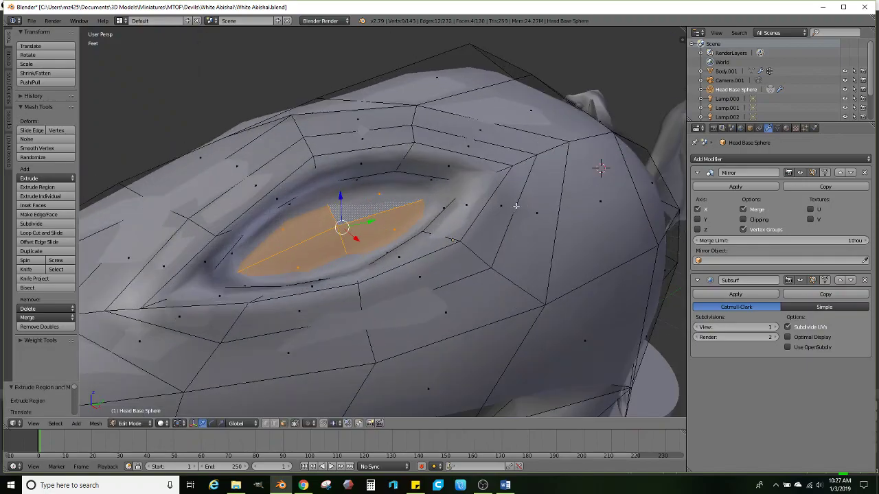
pyautogui.press('s')
pyautogui.click(479, 209)
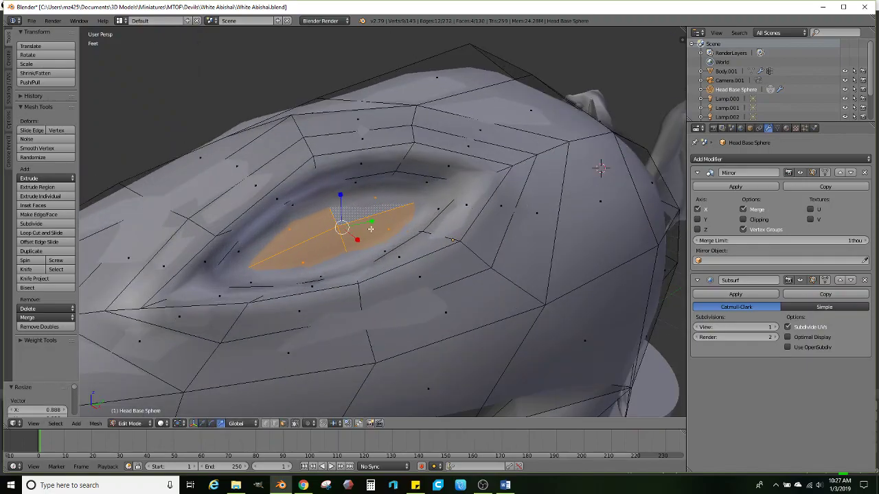
# Switch the transform orientation to Normal and scale the eye socket faces to about 0.47
pyautogui.click(237, 423)
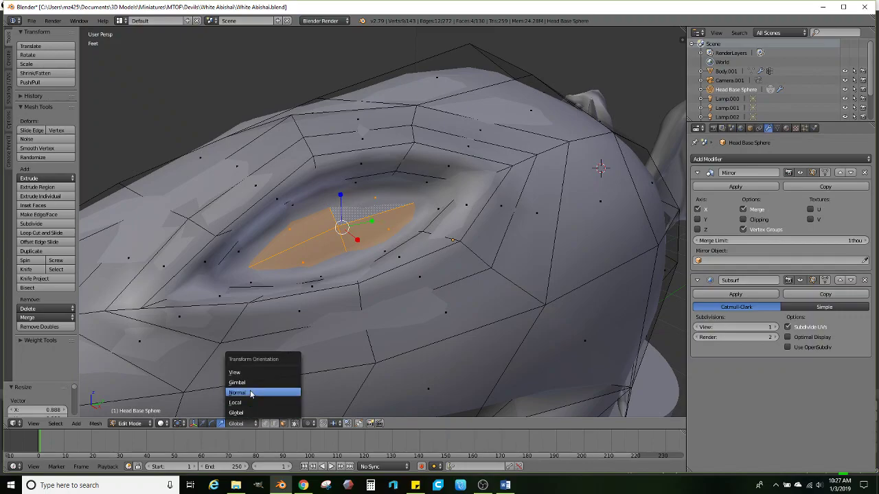
pyautogui.click(252, 393)
pyautogui.press('s')
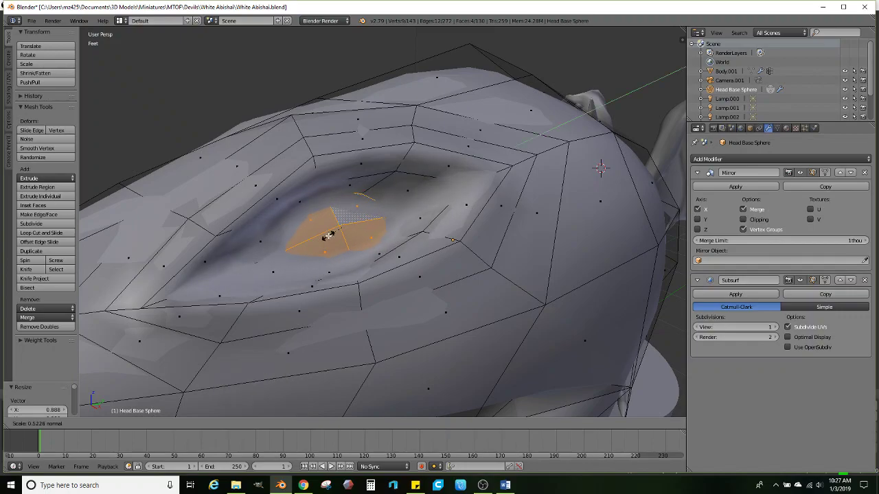
pyautogui.click(326, 235)
# Extrude the eye faces outward twice, scaling the last ones to about 0.551 to round off the eyeball
pyautogui.moveTo(326, 236); pyautogui.dragTo(450, 213, button='middle')
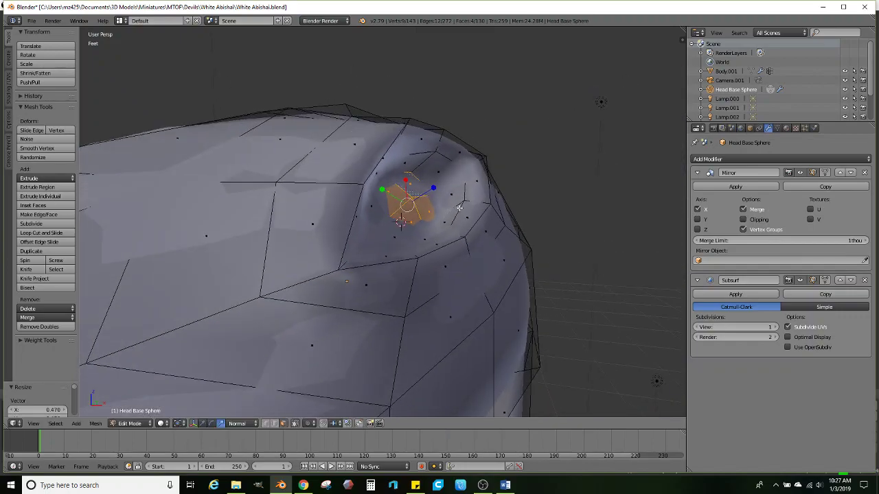
pyautogui.press('e')
pyautogui.click(543, 190)
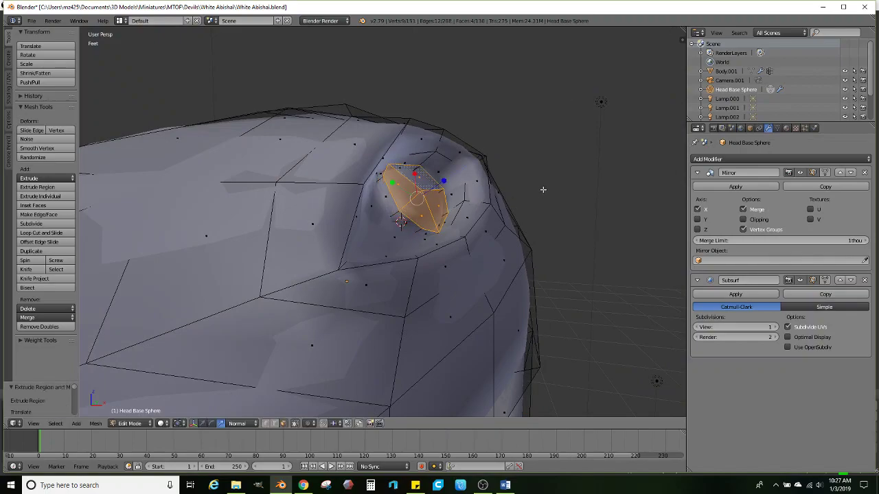
pyautogui.press('s')
pyautogui.click(523, 188)
pyautogui.press('e')
pyautogui.click(526, 184)
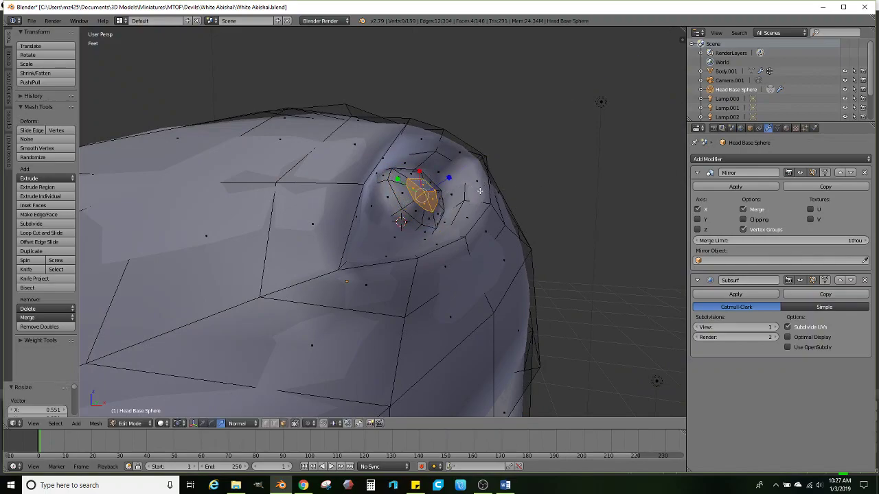
# Set the transform orientation to Global and raise the vertex on the brow above the eye along Z
pyautogui.scroll(-3, 347, 252)
pyautogui.press('Tab')
pyautogui.moveTo(347, 251); pyautogui.dragTo(252, 390, button='middle')
pyautogui.press('Tab')
pyautogui.rightClick(392, 171)
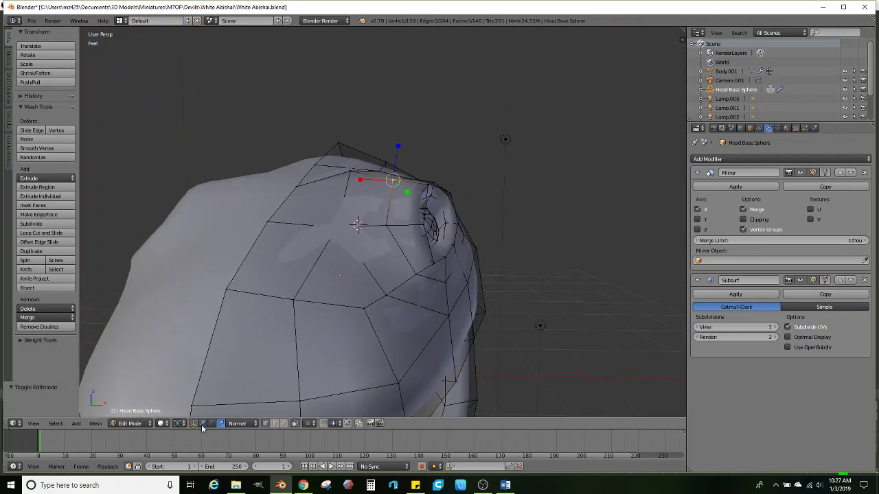
pyautogui.click(237, 423)
pyautogui.click(247, 384)
pyautogui.moveTo(396, 147); pyautogui.dragTo(399, 139)
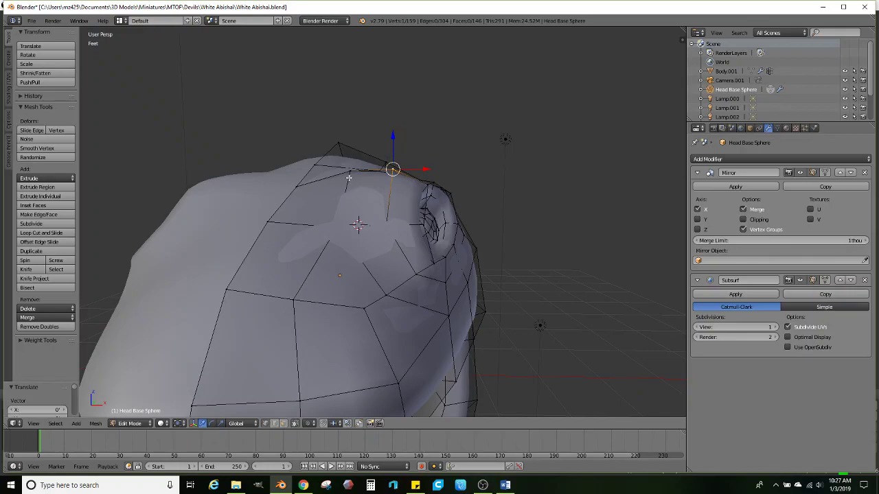
# Raise the brow edge beside the eye along Z and reposition the neighbouring vertices to shape the brow ridge
pyautogui.moveTo(401, 173); pyautogui.dragTo(410, 184, button='middle')
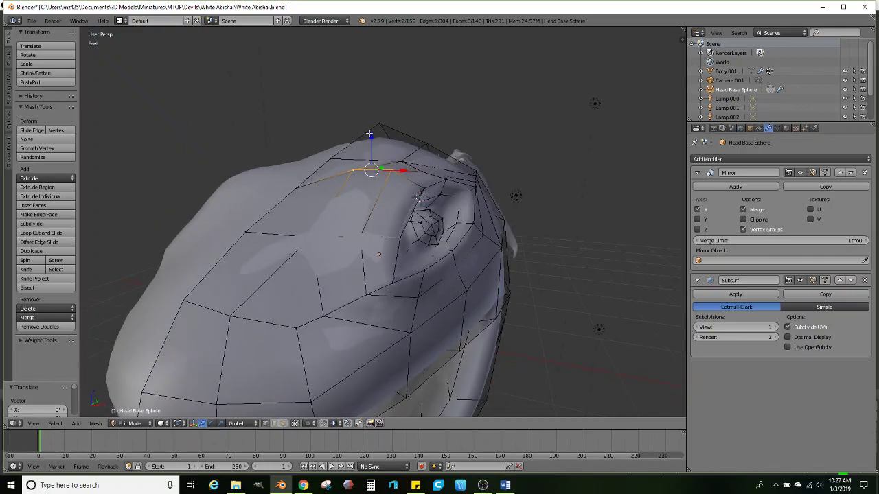
pyautogui.moveTo(369, 134); pyautogui.dragTo(371, 114)
pyautogui.moveTo(370, 115); pyautogui.dragTo(364, 134, button='middle')
pyautogui.rightClick(358, 249)
pyautogui.moveTo(356, 251); pyautogui.dragTo(323, 187)
pyautogui.moveTo(322, 187); pyautogui.dragTo(429, 198, button='middle')
pyautogui.moveTo(451, 165); pyautogui.dragTo(433, 141, button='middle')
pyautogui.moveTo(432, 141); pyautogui.dragTo(442, 123)
# Extrude the frontmost underside face of the upper jaw downward as the first tooth and scale its end to about 0.777
pyautogui.keyDown('shift'); pyautogui.moveTo(391, 202); pyautogui.dragTo(402, 164, button='middle'); pyautogui.keyUp('shift')
pyautogui.scroll(-2, 402, 163)
pyautogui.moveTo(329, 230); pyautogui.dragTo(361, 255, button='middle')
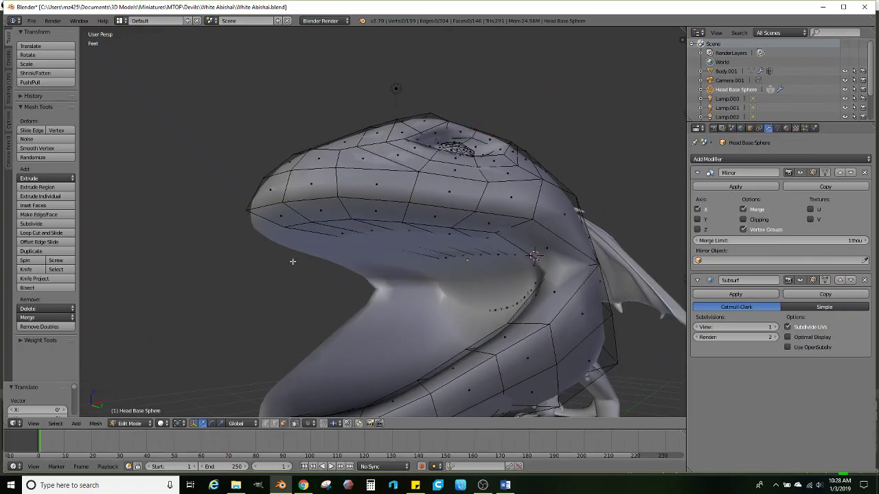
pyautogui.moveTo(291, 224); pyautogui.dragTo(295, 248, button='middle')
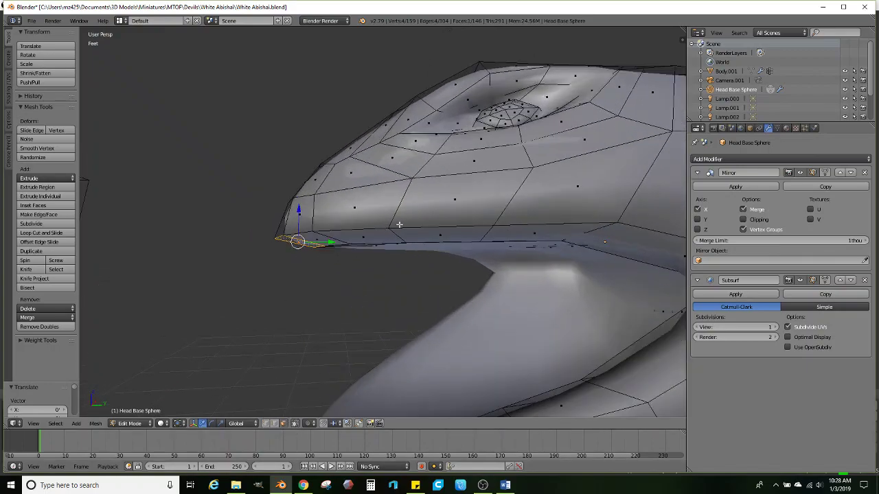
pyautogui.moveTo(399, 225); pyautogui.dragTo(482, 228, button='middle')
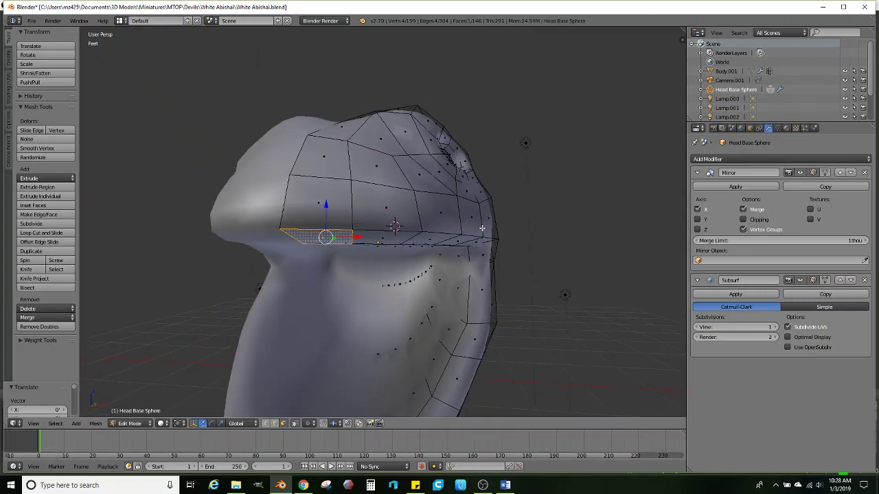
pyautogui.press('e')
pyautogui.click(481, 256)
pyautogui.press('s')
pyautogui.click(440, 269)
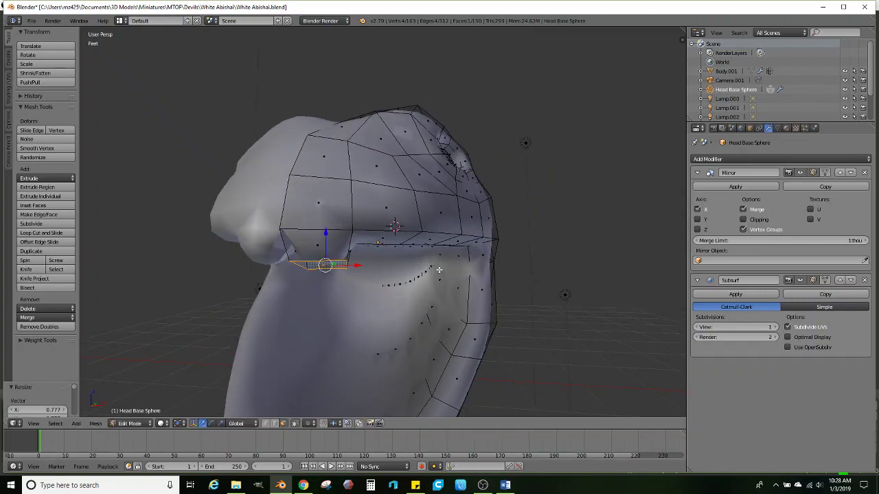
# Rotate the first tooth's end about -6.59°, extrude it further down, scale the tip to about 0.463 and curve it backward
pyautogui.moveTo(439, 270); pyautogui.dragTo(385, 273, button='middle')
pyautogui.press('r')
pyautogui.click(405, 241)
pyautogui.moveTo(404, 242); pyautogui.dragTo(386, 234, button='middle')
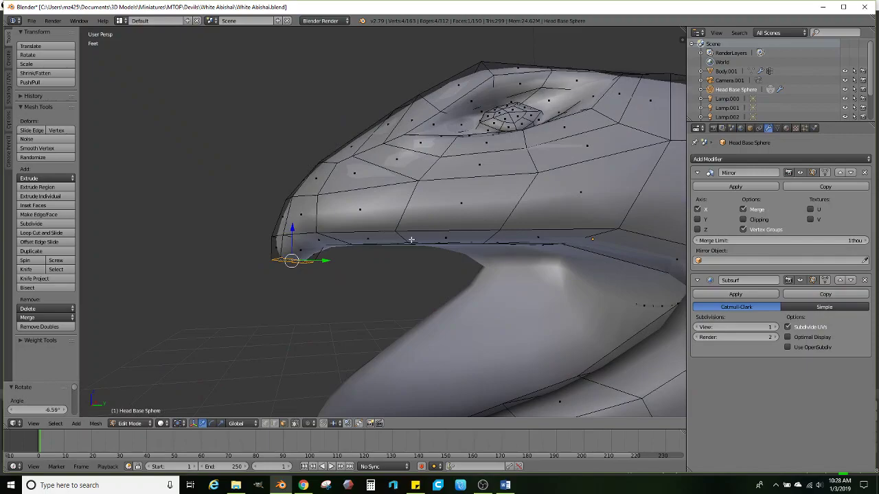
pyautogui.press('e')
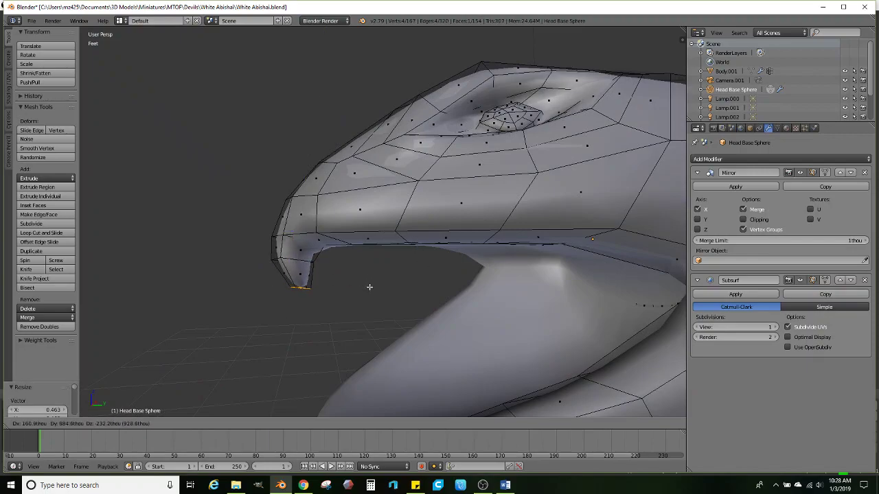
pyautogui.click(369, 287)
# Extrude the next underside face of the upper jaw downward as the second tooth, scale its end and rotate it about 4.29°
pyautogui.moveTo(381, 248); pyautogui.dragTo(439, 244, button='middle')
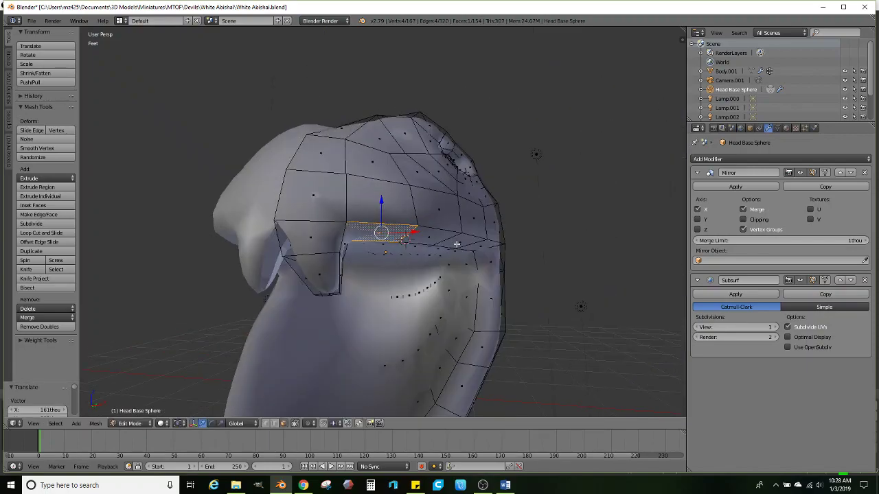
pyautogui.press('e')
pyautogui.click(474, 257)
pyautogui.press('s')
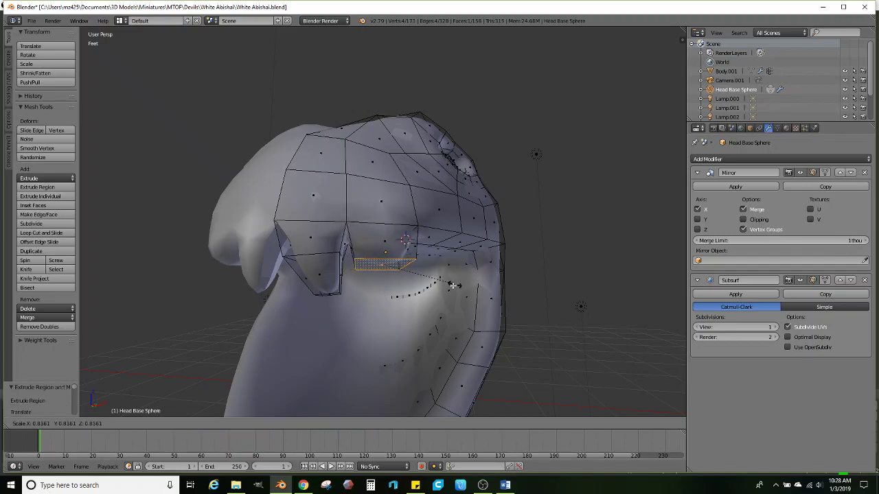
pyautogui.click(513, 258)
pyautogui.moveTo(512, 268); pyautogui.dragTo(540, 249, button='middle')
# Extrude the second tooth further down, scale its end face to about 0.847 and rotate it about -0.573°
pyautogui.press('e')
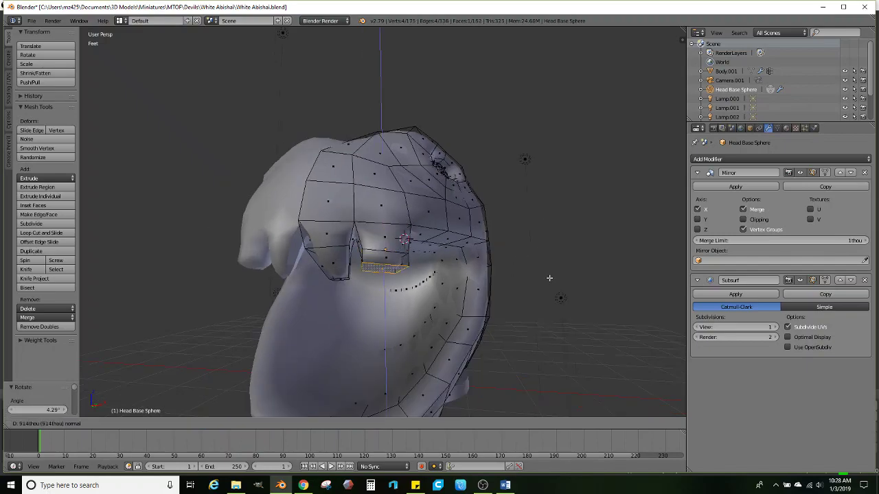
pyautogui.click(549, 295)
pyautogui.press('s')
pyautogui.click(521, 295)
pyautogui.press('r')
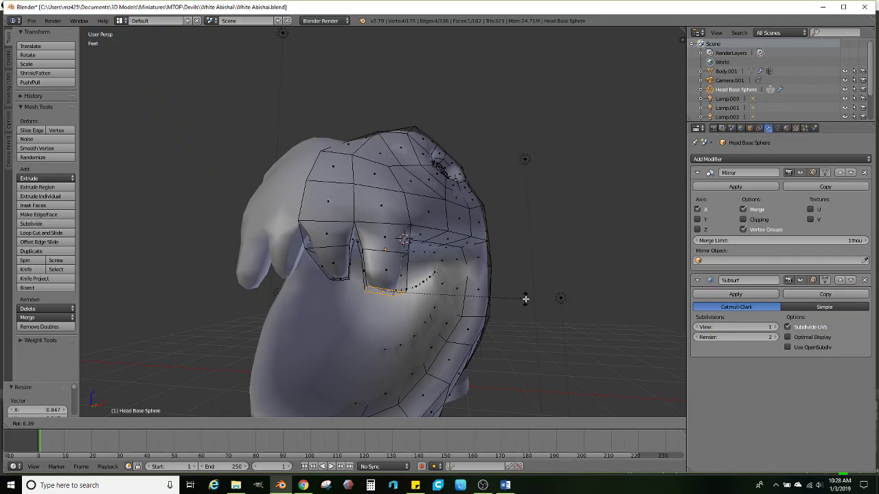
pyautogui.click(520, 280)
# Move the second tooth's end face backward, rotate it about -20.5° and scale it slightly larger
pyautogui.moveTo(507, 282); pyautogui.dragTo(410, 265, button='middle')
pyautogui.press('g')
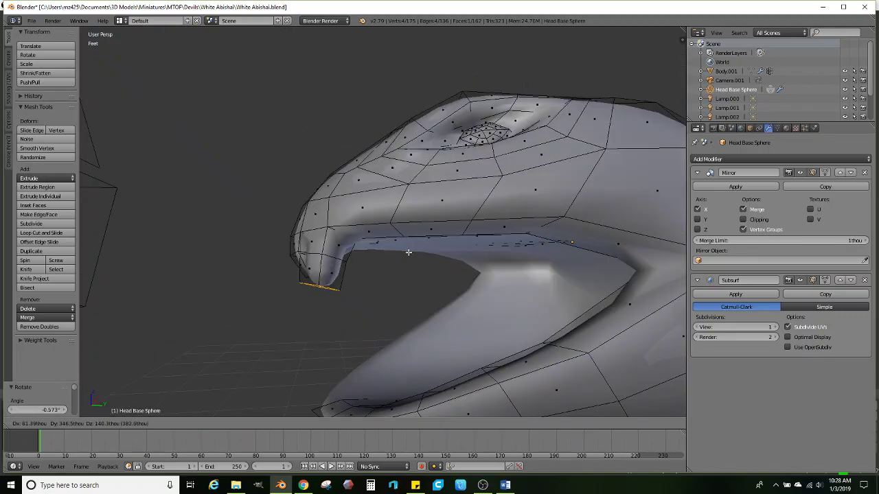
pyautogui.press('r')
pyautogui.click(409, 254)
pyautogui.press('s')
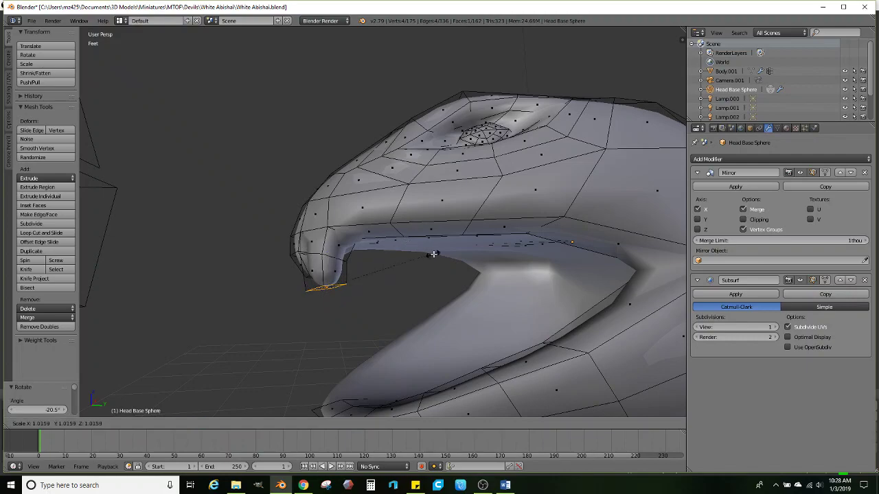
pyautogui.click(438, 257)
# Extrude the second tooth's tip downward, scale it to about 0.346 and shift it backward into a fang
pyautogui.press('e')
pyautogui.click(451, 279)
pyautogui.press('s')
pyautogui.click(374, 299)
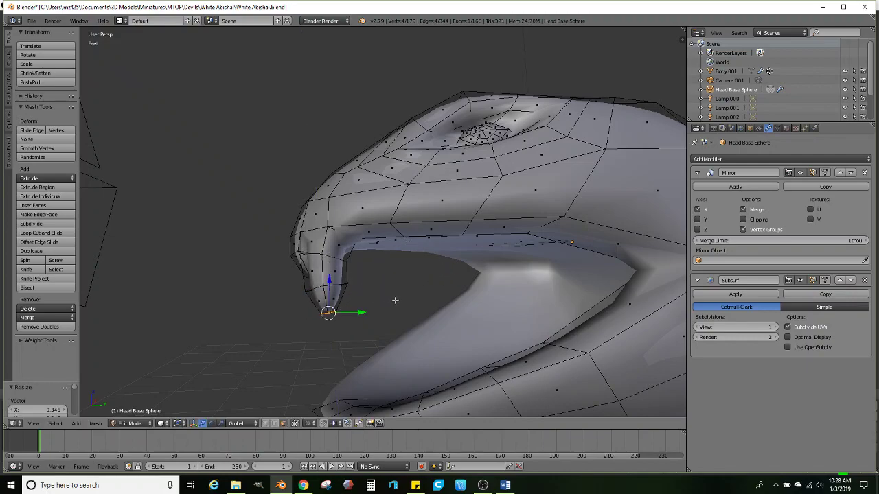
pyautogui.press('g')
pyautogui.click(408, 301)
pyautogui.scroll(1, 367, 254)
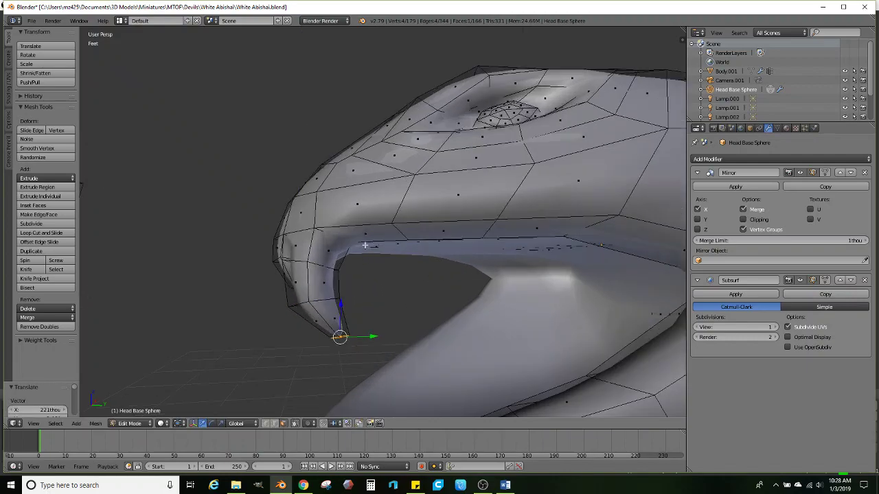
# Extrude the underside jaw face behind the fang as the third tooth, shrink its end and rotate it about -18.9°
pyautogui.rightClick(370, 221)
pyautogui.rightClick(374, 237)
pyautogui.moveTo(374, 237); pyautogui.dragTo(422, 241, button='middle')
pyautogui.press('e')
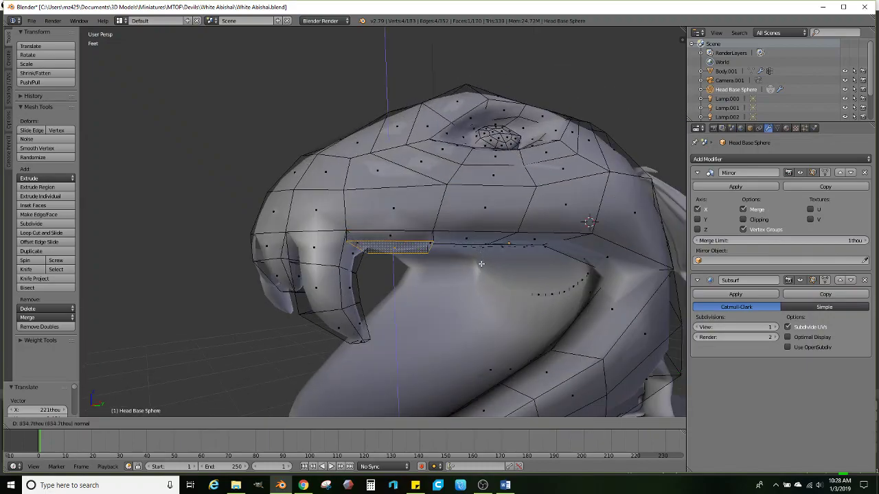
pyautogui.click(481, 284)
pyautogui.press('s')
pyautogui.click(445, 290)
pyautogui.moveTo(444, 290); pyautogui.dragTo(432, 256, button='middle')
pyautogui.press('r')
pyautogui.click(385, 259)
# Extrude the third tooth further down, then reposition its end face and rotate it about 16.4°
pyautogui.press('e')
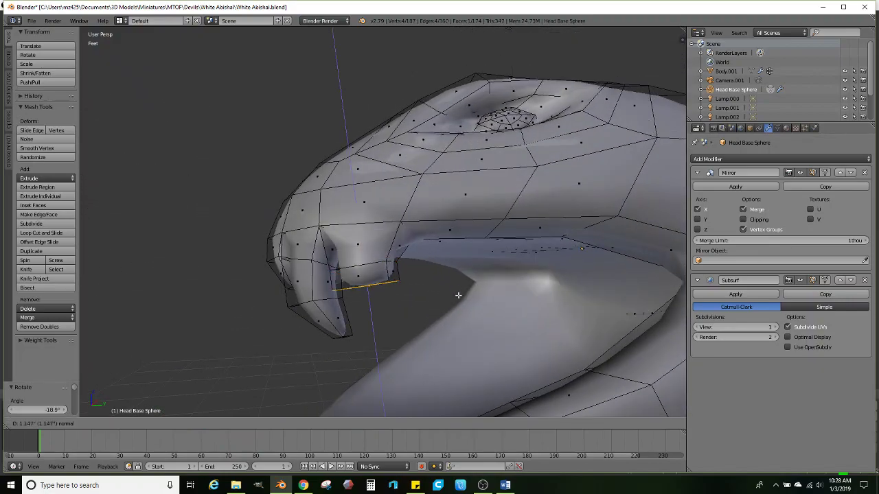
pyautogui.click(419, 309)
pyautogui.moveTo(420, 309); pyautogui.dragTo(504, 288, button='middle')
pyautogui.press('g')
pyautogui.click(500, 288)
# Extrude the third tooth's tip, scale it to about 0.586 and move it to curve the tooth
pyautogui.press('s')
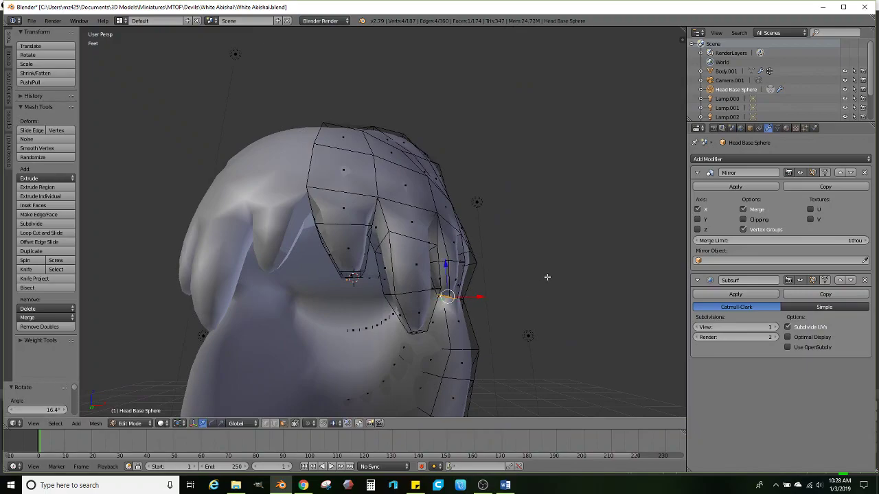
pyautogui.click(495, 305)
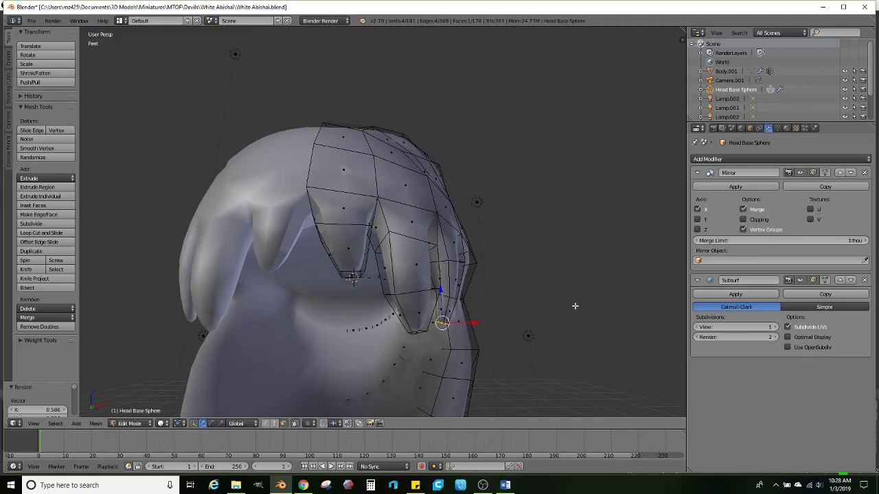
pyautogui.moveTo(575, 306); pyautogui.dragTo(522, 275, button='middle')
pyautogui.press('g')
pyautogui.click(503, 295)
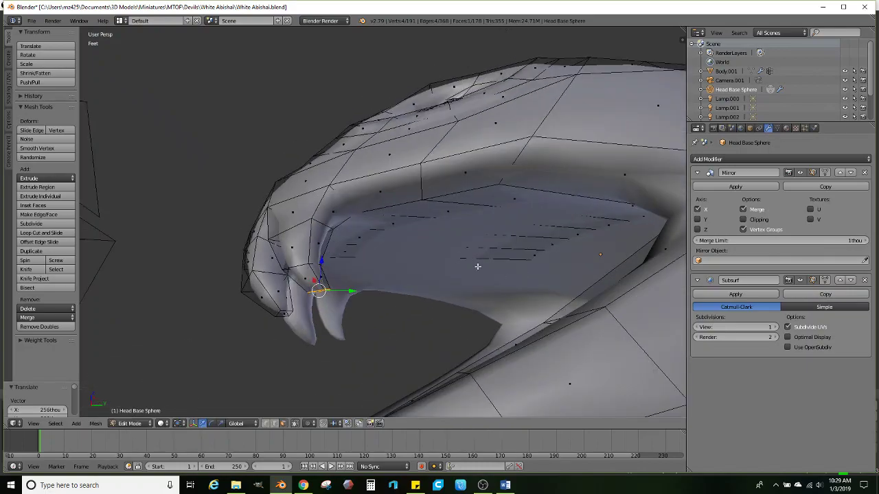
# Extrude the next underside jaw face as a short fourth tooth, then scale, rotate and reposition its end
pyautogui.moveTo(458, 282); pyautogui.dragTo(446, 264, button='middle')
pyautogui.rightClick(397, 194)
pyautogui.moveTo(405, 190); pyautogui.dragTo(527, 249, button='middle')
pyautogui.press('e')
pyautogui.click(500, 254)
pyautogui.press('s')
pyautogui.click(439, 261)
pyautogui.press('r')
pyautogui.click(522, 276)
pyautogui.press('g')
pyautogui.click(499, 279)
pyautogui.moveTo(499, 278); pyautogui.dragTo(414, 264, button='middle')
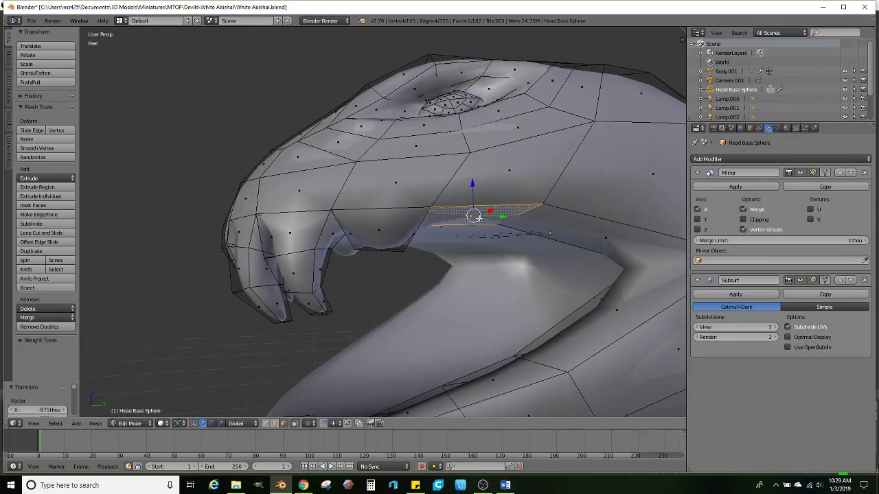
# Extrude the rearmost selected underside jaw face as a short fifth tooth, shrink and move its end, and rotate it about -7.74°
pyautogui.press('e')
pyautogui.click(508, 251)
pyautogui.press('s')
pyautogui.click(492, 253)
pyautogui.moveTo(492, 253); pyautogui.dragTo(375, 237, button='middle')
pyautogui.press('g')
pyautogui.click(535, 249)
pyautogui.press('r')
pyautogui.click(562, 307)
pyautogui.press('r')
pyautogui.click(511, 247)
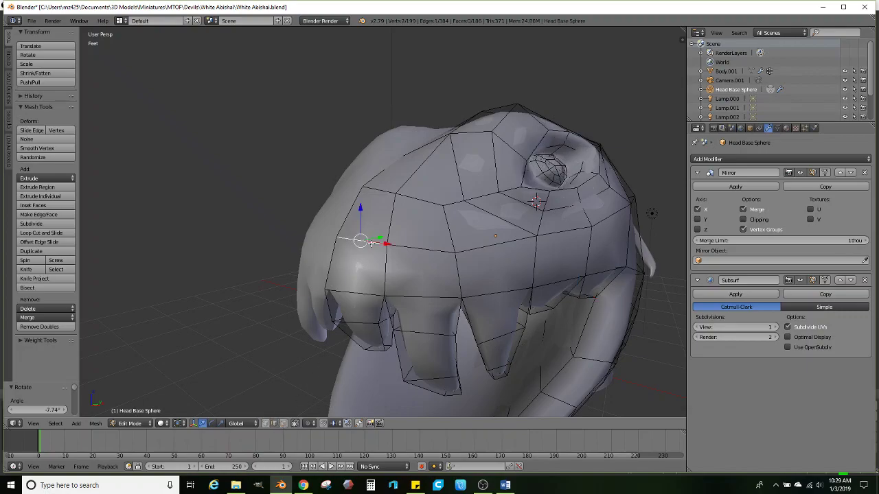
# Move the selected upper edge at the front of the snout forward along Y to square off the nose
pyautogui.scroll(5, 343, 237)
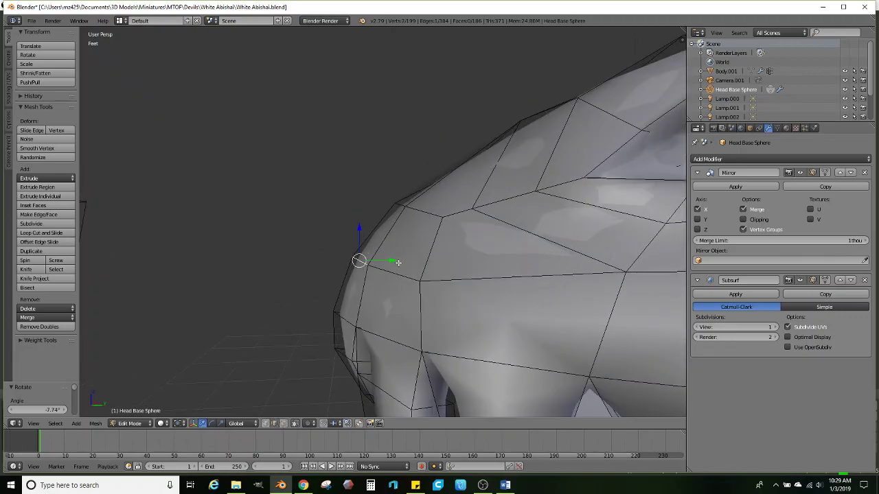
pyautogui.moveTo(397, 262); pyautogui.dragTo(360, 264)
pyautogui.click(370, 264)
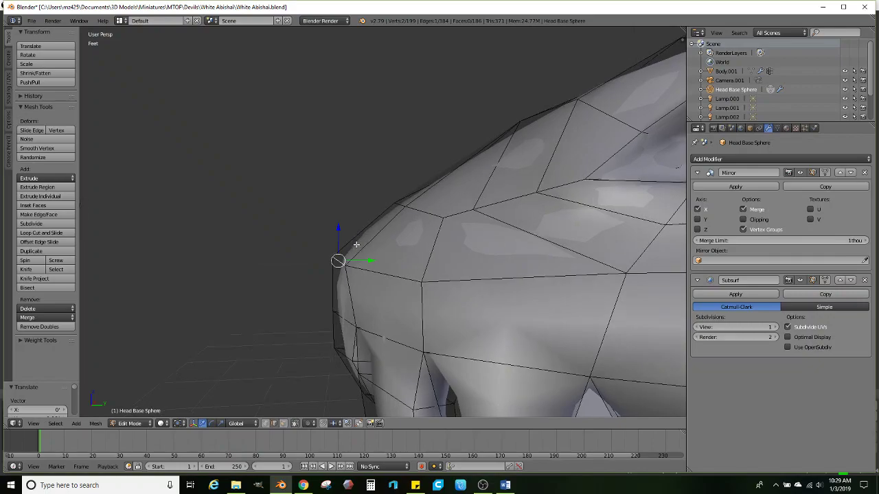
pyautogui.moveTo(370, 264); pyautogui.dragTo(404, 205, button='middle')
pyautogui.moveTo(427, 207); pyautogui.dragTo(390, 204)
pyautogui.scroll(-2, 389, 211)
pyautogui.scroll(-5, 389, 217)
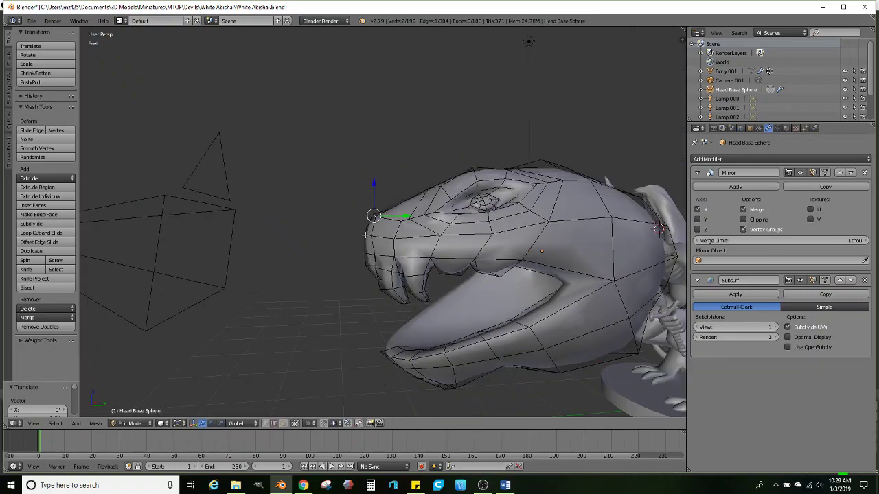
pyautogui.moveTo(329, 221); pyautogui.dragTo(434, 228, button='middle')
pyautogui.scroll(3, 416, 242)
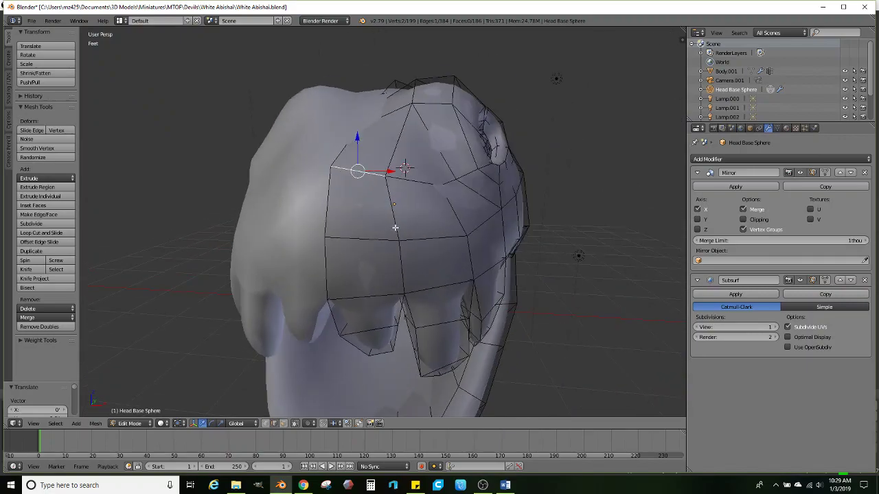
# Inset the front face of the snout for a nostril by extruding it in place and scaling it to about 0.581
pyautogui.rightClick(354, 211)
pyautogui.moveTo(353, 210); pyautogui.dragTo(390, 191, button='middle')
pyautogui.press('e')
pyautogui.rightClick(456, 204)
pyautogui.press('s')
pyautogui.click(402, 204)
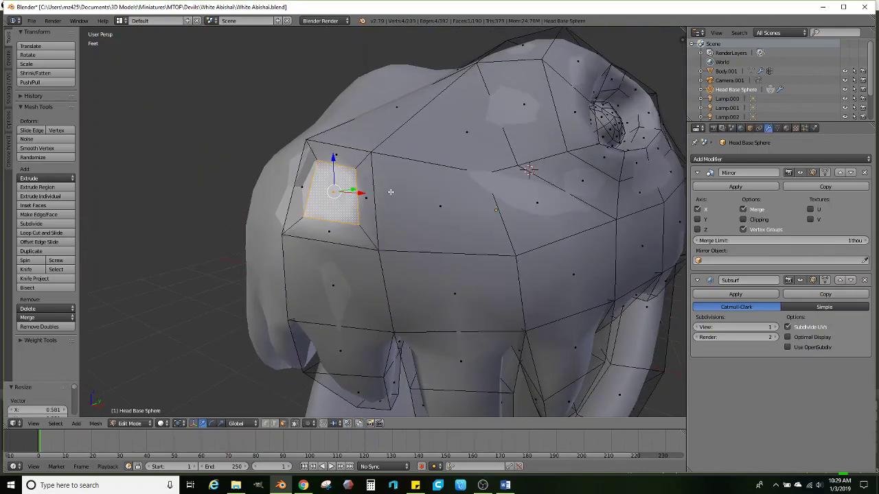
# Set the transform orientation to Normal and stretch the inset nostril face along its local Y by about 1.331
pyautogui.click(233, 423)
pyautogui.click(248, 391)
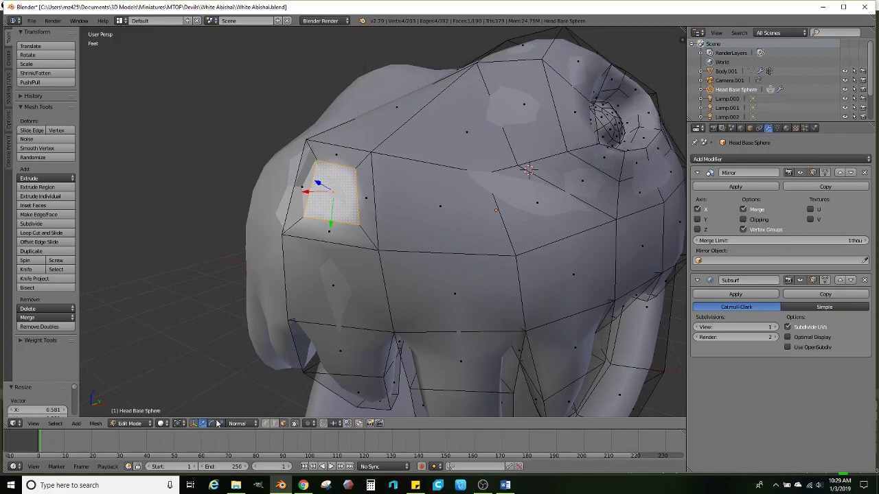
pyautogui.moveTo(332, 221); pyautogui.dragTo(328, 235)
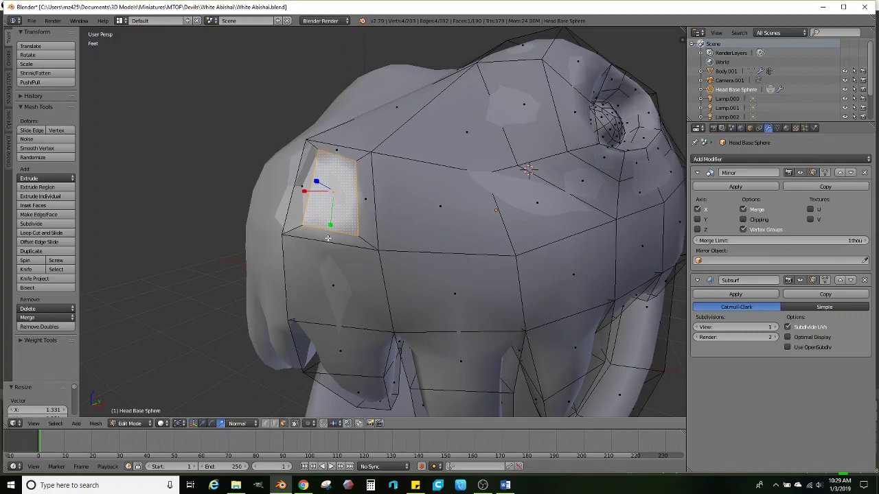
pyautogui.moveTo(465, 189); pyautogui.dragTo(376, 206, button='middle')
# Extrude the nostril face into the snout and shrink its inner end to hollow out the nostril
pyautogui.press('e')
pyautogui.click(434, 187)
pyautogui.press('s')
pyautogui.click(409, 197)
pyautogui.scroll(-2, 409, 197)
pyautogui.press('Tab')
pyautogui.press('Tab')
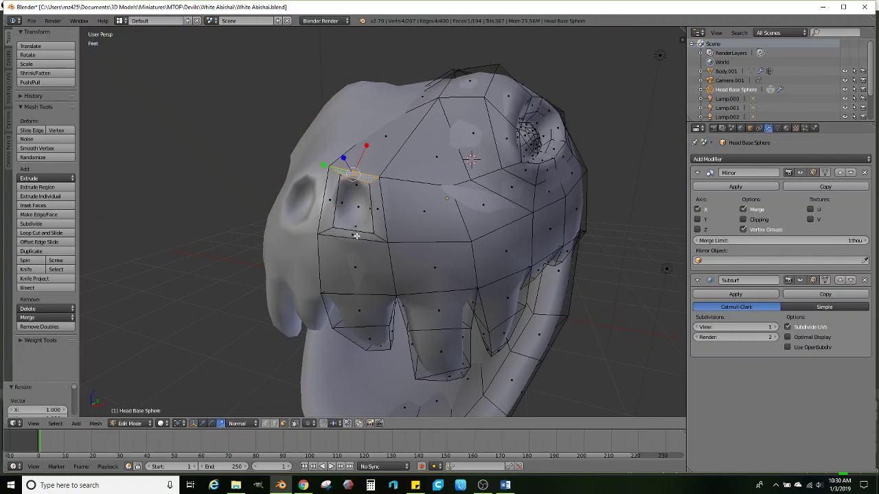
# Select the faces forming the nostril, return the transform orientation to Global and scale them vertically by about 1.334
pyautogui.keyDown('ctrl'); pyautogui.click(355, 235); pyautogui.keyUp('ctrl')
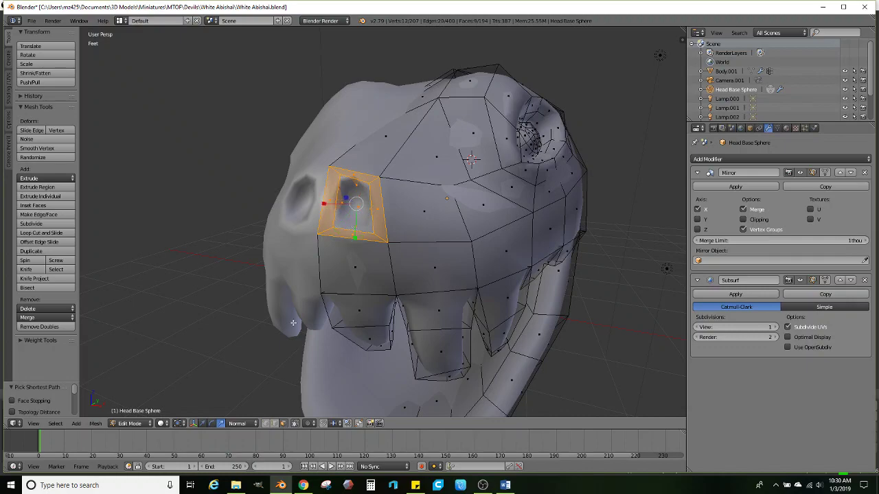
pyautogui.click(238, 425)
pyautogui.click(247, 369)
pyautogui.moveTo(355, 171); pyautogui.dragTo(361, 155)
pyautogui.moveTo(361, 158); pyautogui.dragTo(416, 227, button='middle')
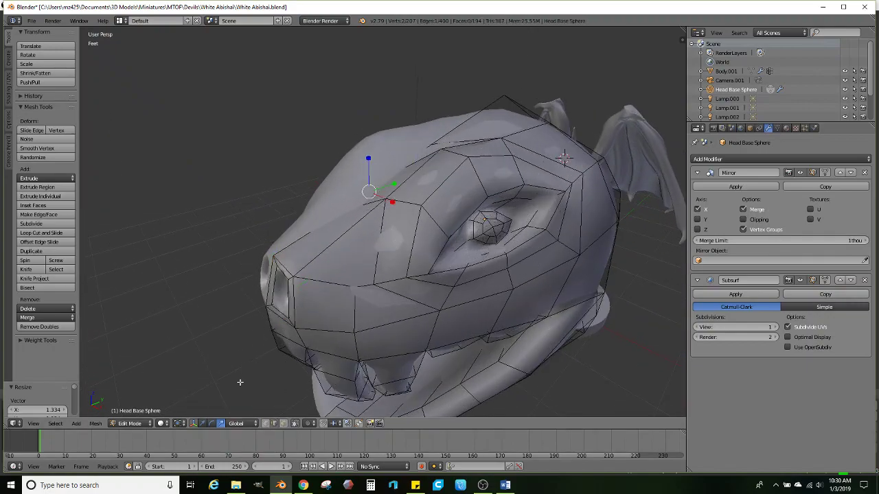
# Move the edge on top of the snout bridge, in front of the brow, slightly upward along Z
pyautogui.click(203, 424)
pyautogui.moveTo(450, 196); pyautogui.dragTo(380, 157, button='middle')
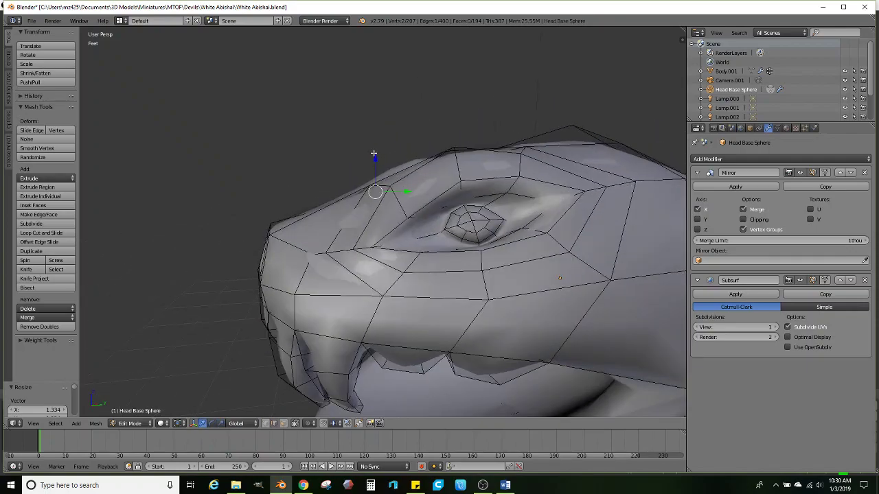
pyautogui.moveTo(373, 155); pyautogui.dragTo(378, 137)
pyautogui.scroll(-2, 405, 161)
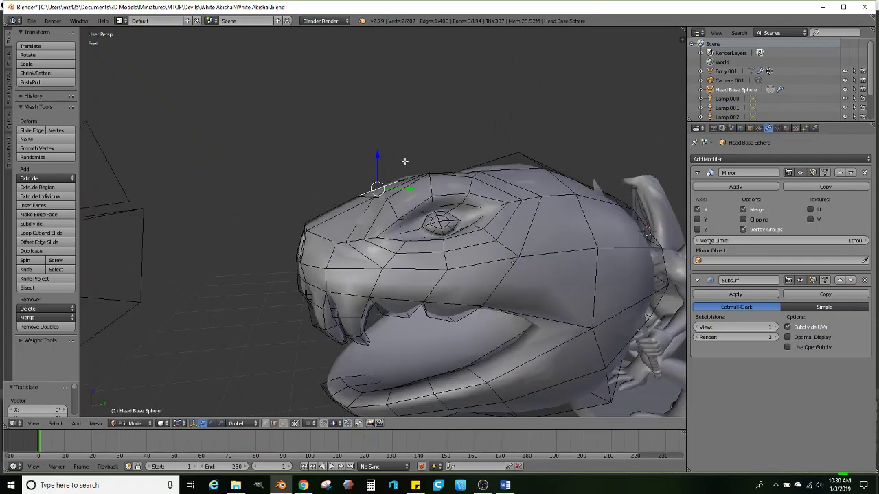
pyautogui.moveTo(405, 161); pyautogui.dragTo(419, 167, button='middle')
pyautogui.scroll(-3, 416, 171)
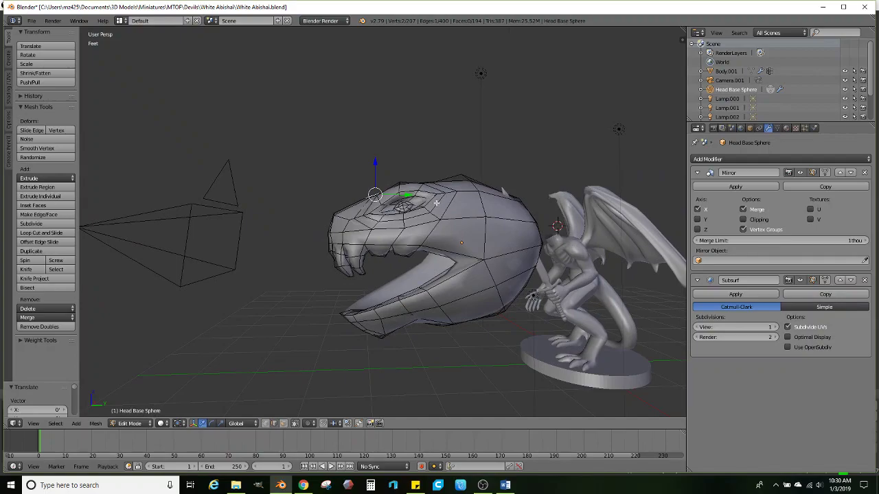
pyautogui.moveTo(426, 217); pyautogui.dragTo(382, 269, button='middle')
pyautogui.press('Tab')
pyautogui.scroll(3, 396, 226)
pyautogui.scroll(2, 392, 230)
pyautogui.press('Tab')
pyautogui.scroll(1, 382, 269)
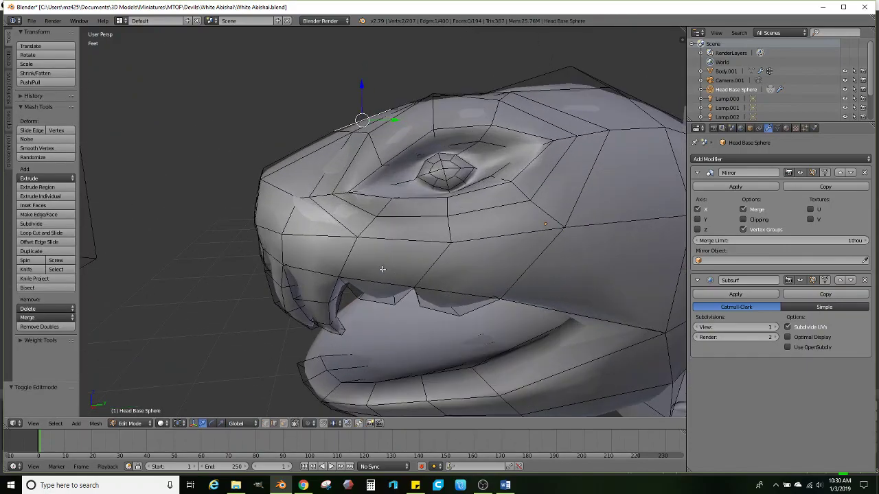
# Move the edges at the eye's front corner forward along Y and scale them to about 0.78
pyautogui.scroll(2, 382, 270)
pyautogui.scroll(2, 381, 196)
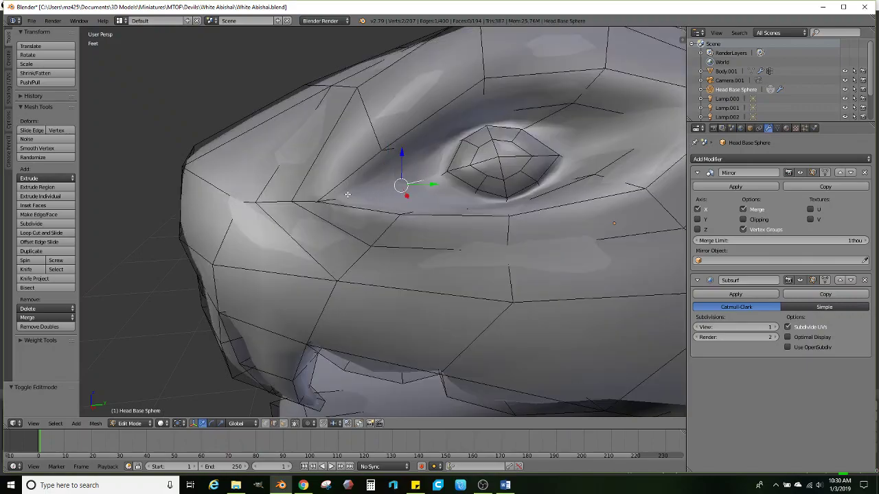
pyautogui.moveTo(365, 203); pyautogui.dragTo(378, 173, button='middle')
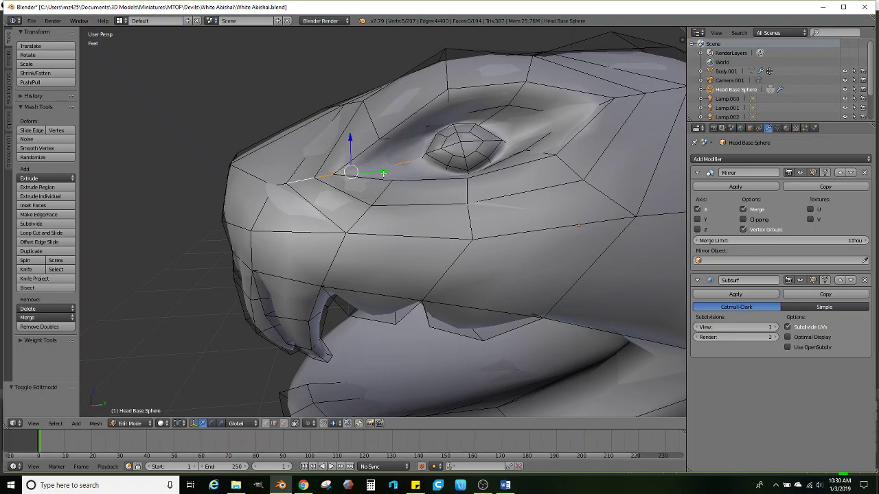
pyautogui.moveTo(383, 173); pyautogui.dragTo(360, 176)
pyautogui.click(324, 145)
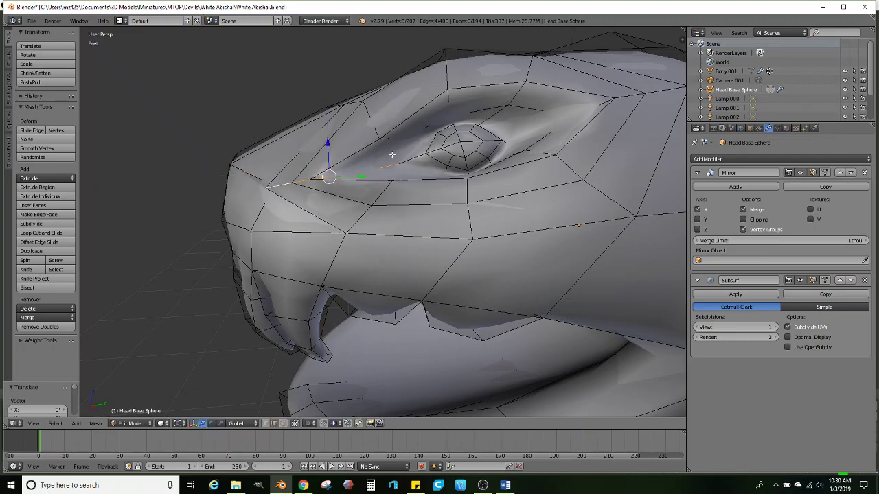
pyautogui.press('s')
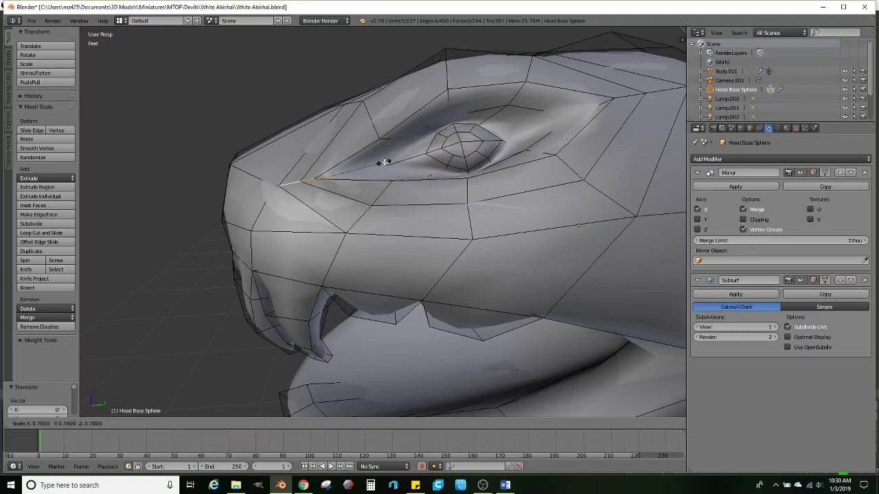
pyautogui.click(383, 162)
pyautogui.moveTo(383, 162); pyautogui.dragTo(415, 190, button='middle')
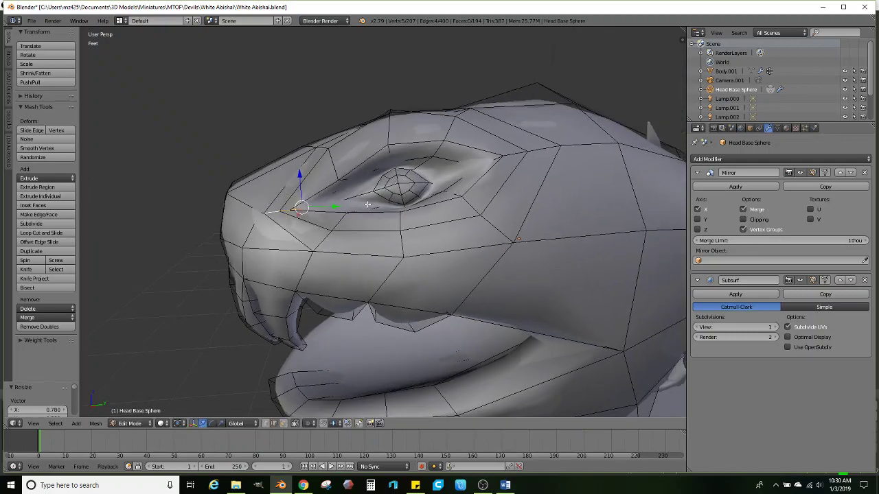
# Move the rear corner of the eye socket backward along Y to lengthen the eye
pyautogui.scroll(-6, 369, 204)
pyautogui.press('Tab')
pyautogui.scroll(3, 399, 205)
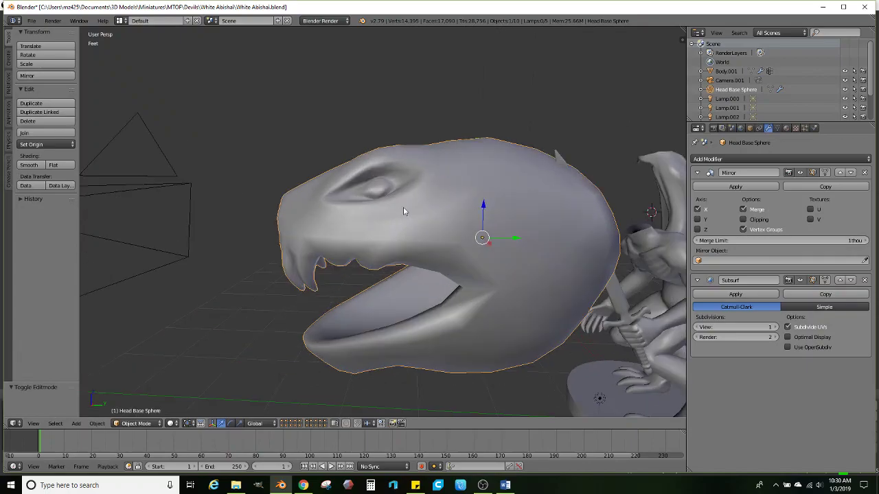
pyautogui.press('Tab')
pyautogui.scroll(5, 412, 227)
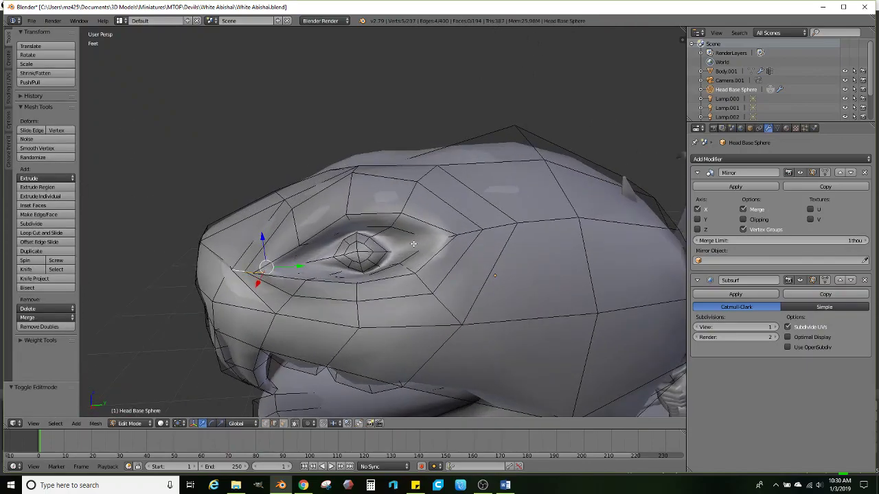
pyautogui.moveTo(487, 240); pyautogui.dragTo(522, 229)
pyautogui.moveTo(521, 230); pyautogui.dragTo(484, 209, button='middle')
# Examine the smoothed head's eye, teeth and open jaw from several angles in Object Mode
pyautogui.scroll(-4, 470, 227)
pyautogui.press('Tab')
pyautogui.scroll(-2, 440, 243)
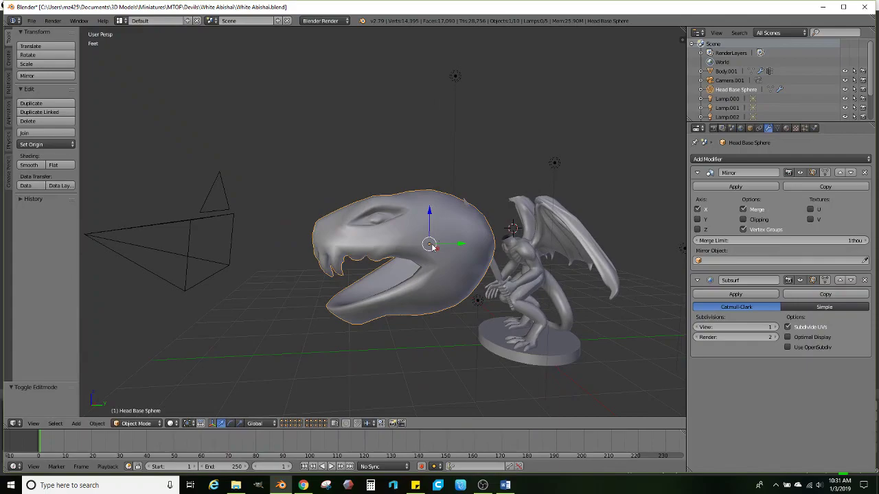
pyautogui.scroll(1, 430, 246)
pyautogui.scroll(4, 374, 232)
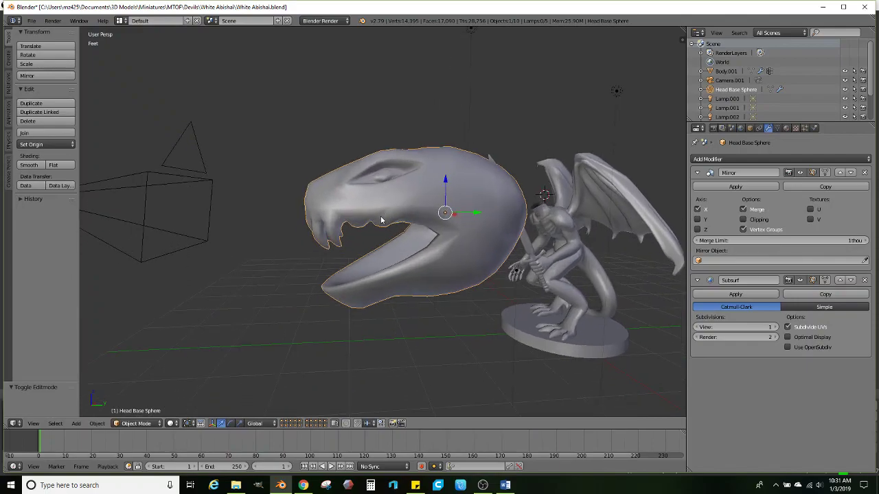
pyautogui.moveTo(381, 220); pyautogui.dragTo(413, 217, button='middle')
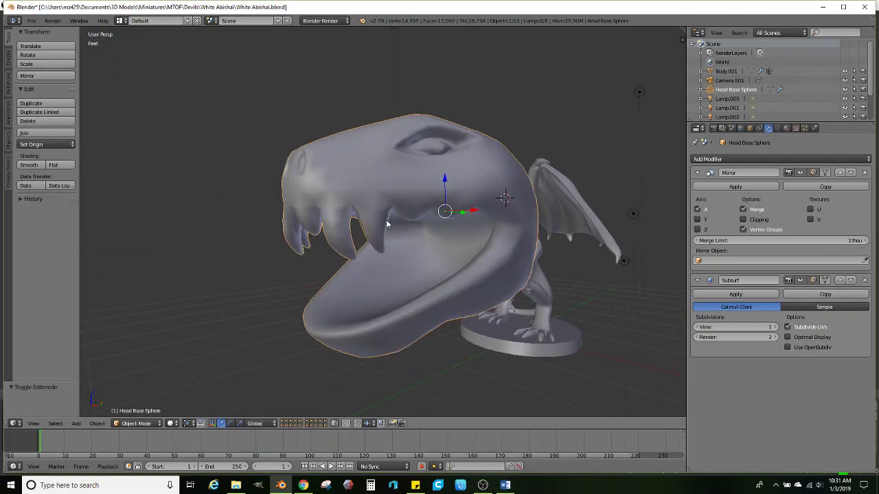
pyautogui.scroll(3, 356, 228)
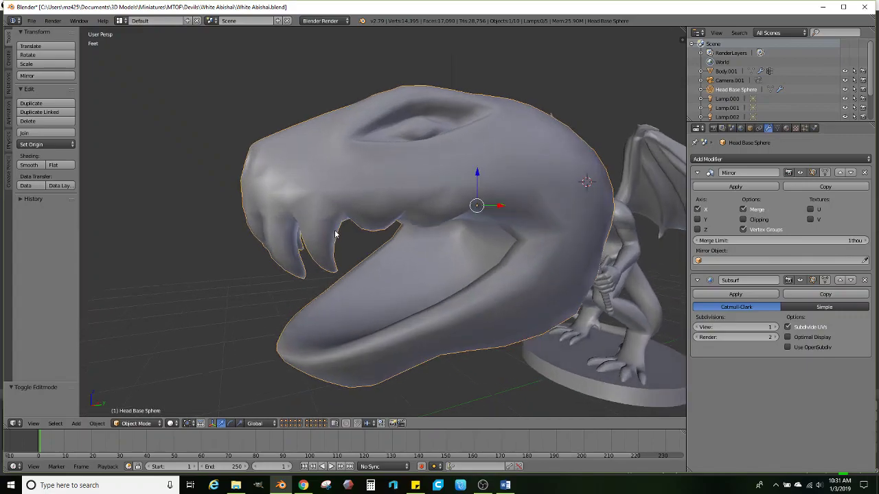
pyautogui.scroll(-1, 336, 230)
pyautogui.moveTo(341, 235); pyautogui.dragTo(337, 202, button='middle')
pyautogui.moveTo(319, 248); pyautogui.dragTo(310, 205, button='middle')
pyautogui.scroll(2, 311, 213)
# Extrude the front upper face of the lower jaw as a tooth base and shrink it
pyautogui.press('Tab')
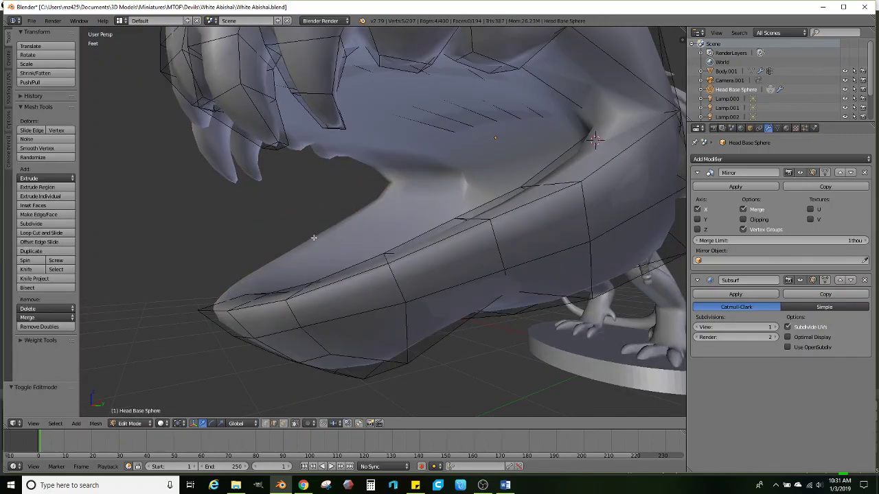
pyautogui.moveTo(313, 237); pyautogui.dragTo(374, 293, button='middle')
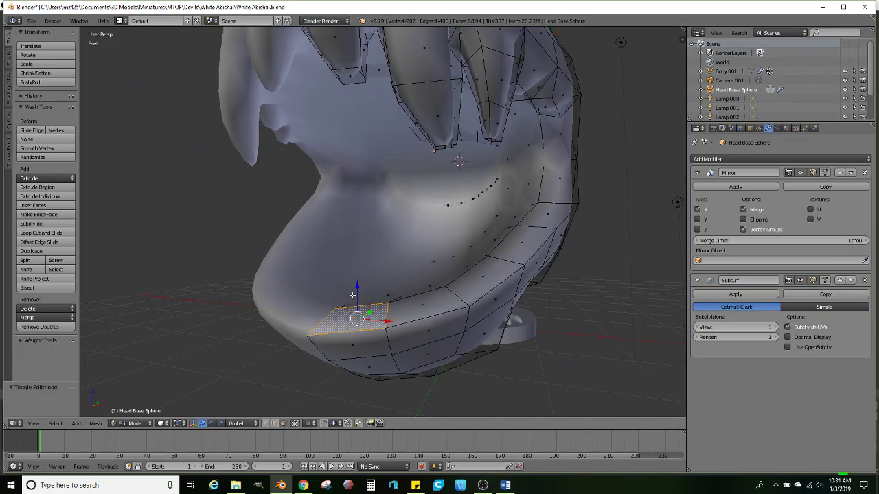
pyautogui.moveTo(352, 295); pyautogui.dragTo(375, 272, button='middle')
pyautogui.press('e')
pyautogui.click(479, 277)
pyautogui.press('s')
pyautogui.click(457, 274)
# Extrude the first lower tooth upward, rotate its end, then extrude a tip and scale it to about 0.383
pyautogui.press('e')
pyautogui.click(314, 233)
pyautogui.press('r')
pyautogui.click(317, 283)
pyautogui.press('e')
pyautogui.click(419, 234)
pyautogui.press('s')
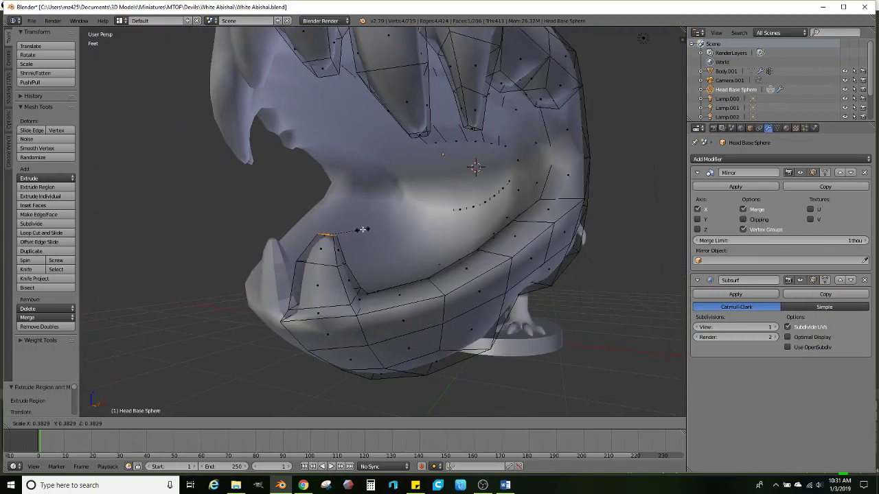
pyautogui.click(363, 230)
# Extrude the next lower-jaw face as a second tooth, scale its end to about 0.832, rotate it level and reposition it
pyautogui.moveTo(418, 290)
pyautogui.mouseDown(button='middle')
pyautogui.moveTo(339, 289)
pyautogui.moveTo(365, 321)
pyautogui.moveTo(424, 298)
pyautogui.moveTo(403, 297)
pyautogui.mouseUp(button='middle')
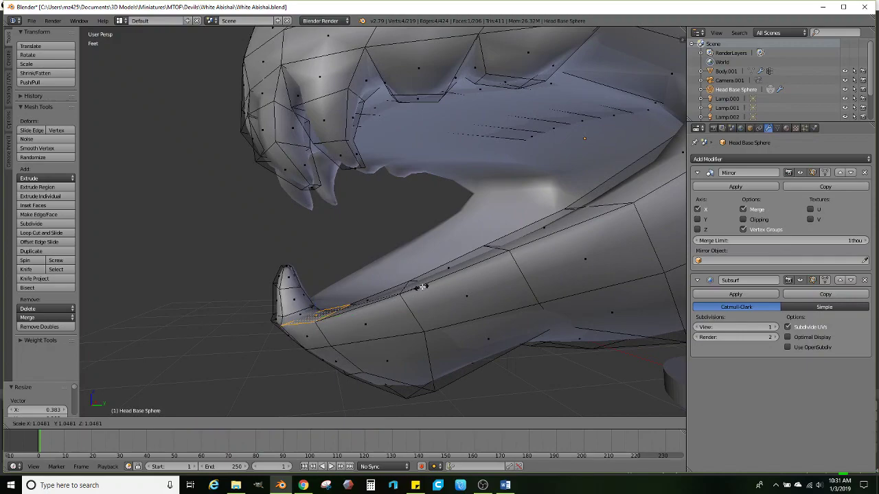
pyautogui.press('e')
pyautogui.click(398, 207)
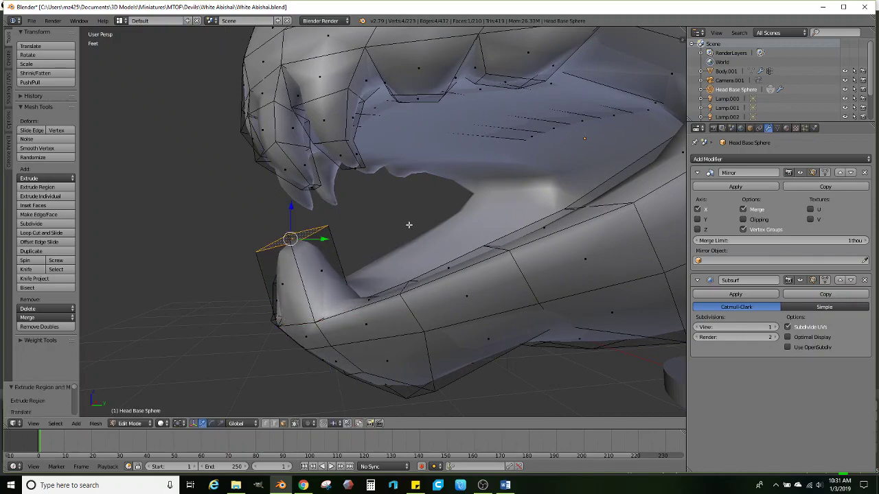
pyautogui.press('s')
pyautogui.click(429, 242)
pyautogui.press('r')
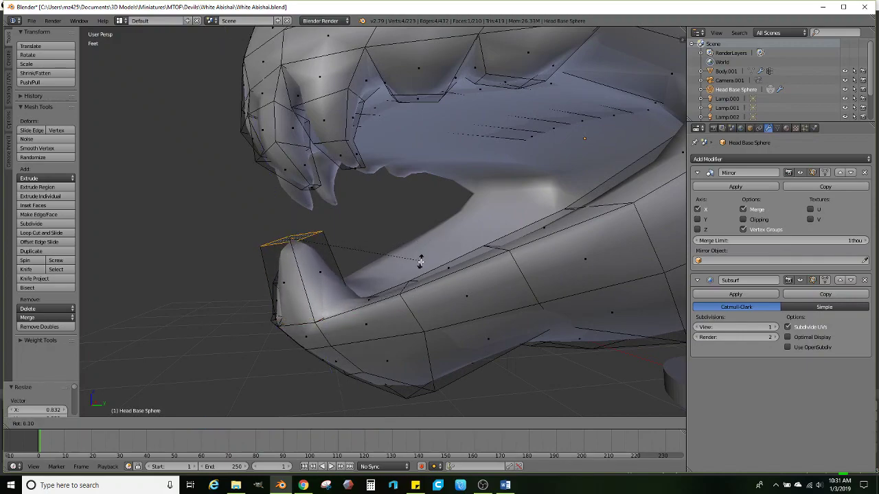
pyautogui.click(411, 289)
pyautogui.press('g')
pyautogui.click(392, 302)
pyautogui.scroll(-1, 359, 267)
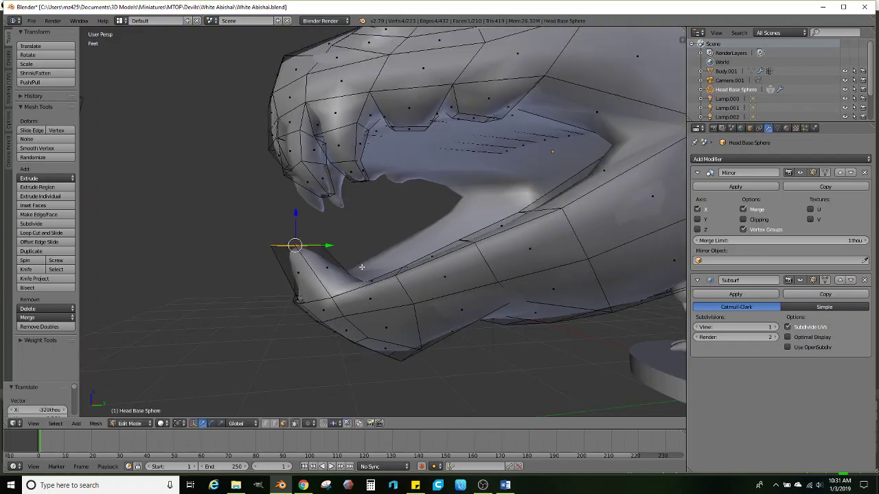
# Resize the second lower tooth's end, extrude it upward, shrink the new end and rotate it about -10.5°
pyautogui.press('s')
pyautogui.click(305, 248)
pyautogui.press('e')
pyautogui.click(416, 203)
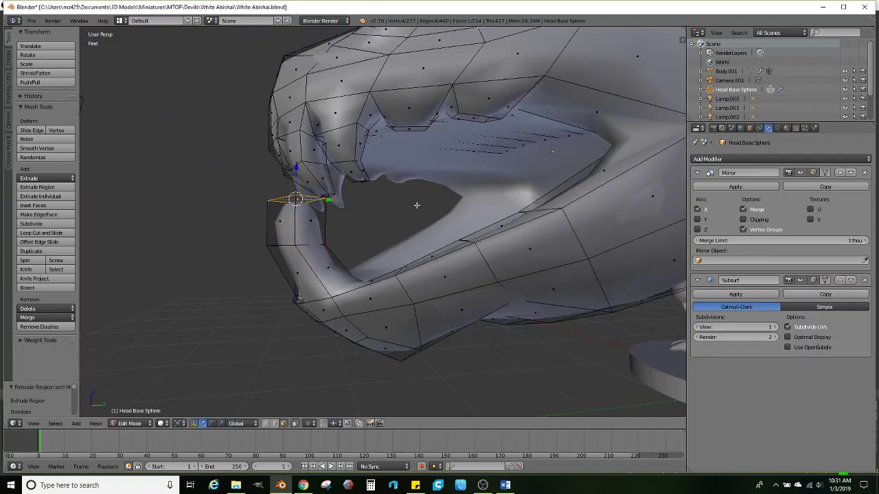
pyautogui.press('s')
pyautogui.click(358, 205)
pyautogui.press('r')
pyautogui.moveTo(357, 213); pyautogui.dragTo(405, 231, button='middle')
pyautogui.click(363, 251)
pyautogui.press('r')
pyautogui.click(497, 226)
# Grow the selection to the second lower tooth's upper segment and move it down to shorten the tooth
pyautogui.press('ctrl+KP_Add')
pyautogui.scroll(2, 405, 231)
pyautogui.scroll(2, 389, 235)
pyautogui.scroll(2, 385, 238)
pyautogui.press('g')
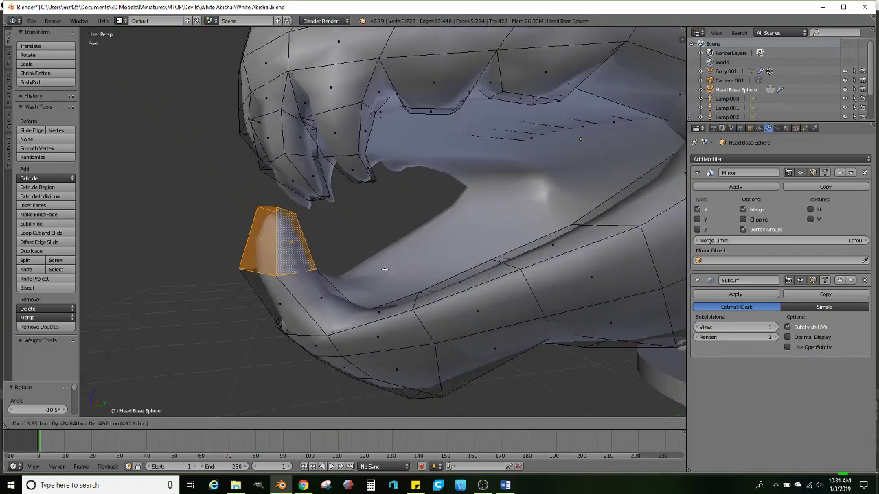
pyautogui.click(384, 272)
pyautogui.moveTo(384, 272)
pyautogui.mouseDown(button='middle')
pyautogui.moveTo(398, 278)
pyautogui.moveTo(376, 285)
pyautogui.mouseUp(button='middle')
# Extrude the end face of the second lower tooth into a tip and scale it to about 0.470
pyautogui.rightClick(387, 283)
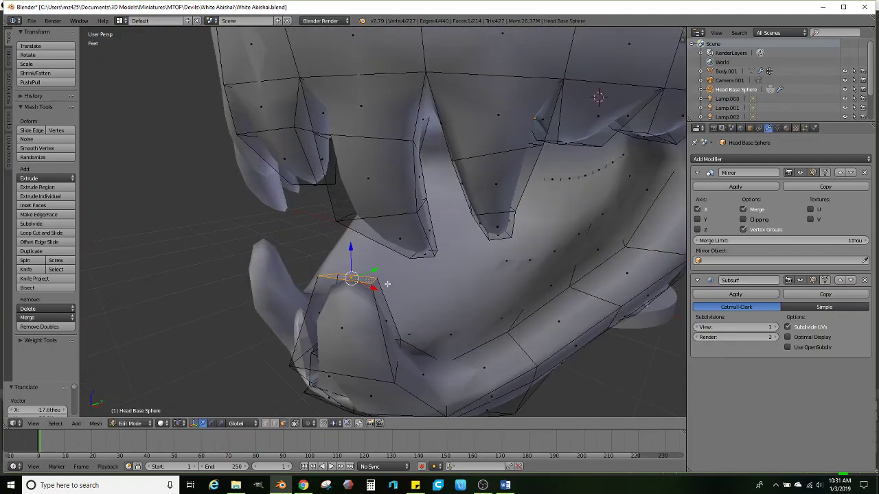
pyautogui.press('e')
pyautogui.click(416, 253)
pyautogui.scroll(-6, 416, 253)
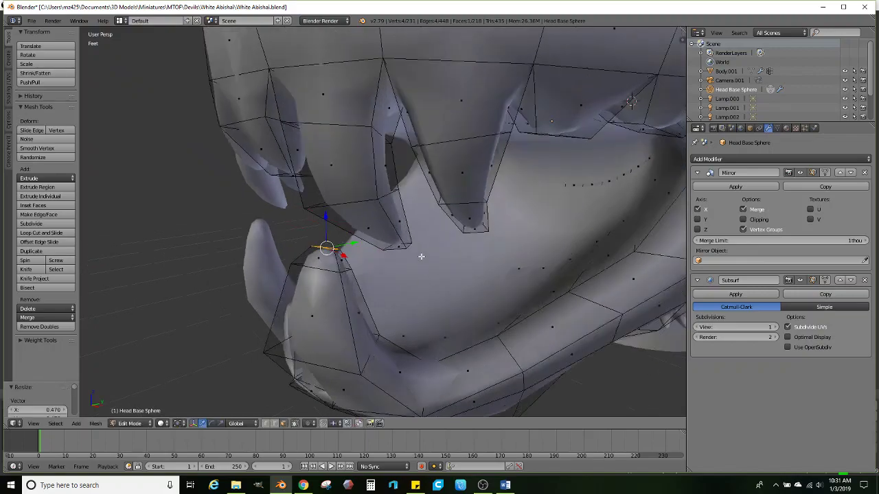
pyautogui.press('Tab')
pyautogui.moveTo(397, 266); pyautogui.dragTo(440, 280, button='middle')
pyautogui.scroll(2, 401, 296)
pyautogui.press('Tab')
# Extrude the next lower-jaw face as a third tooth, scale its end to 0.632, rotate it, extrude again and shrink the tip to about 0.52
pyautogui.scroll(1, 396, 303)
pyautogui.scroll(3, 454, 280)
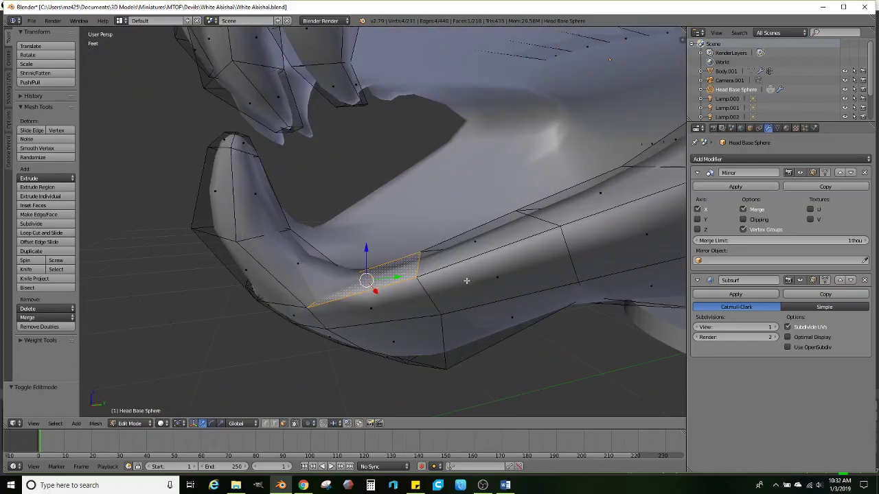
pyautogui.press('e')
pyautogui.click(518, 251)
pyautogui.press('s')
pyautogui.click(463, 244)
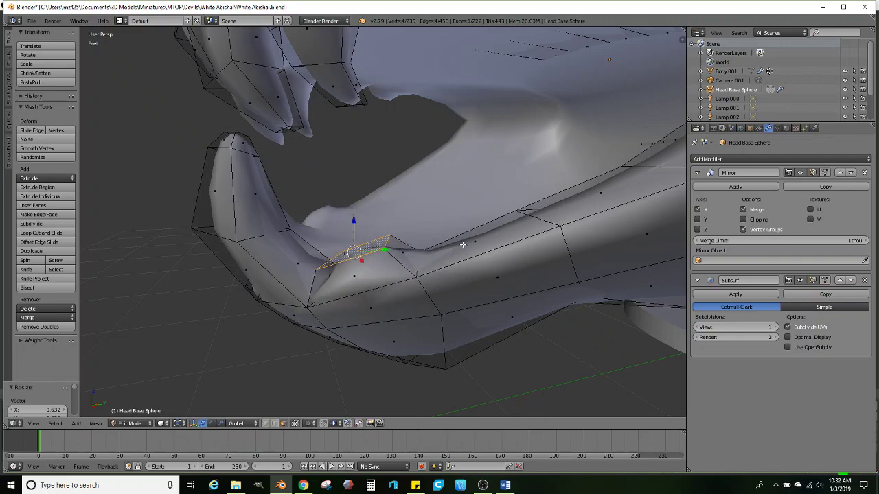
pyautogui.press('r')
pyautogui.click(485, 264)
pyautogui.press('e')
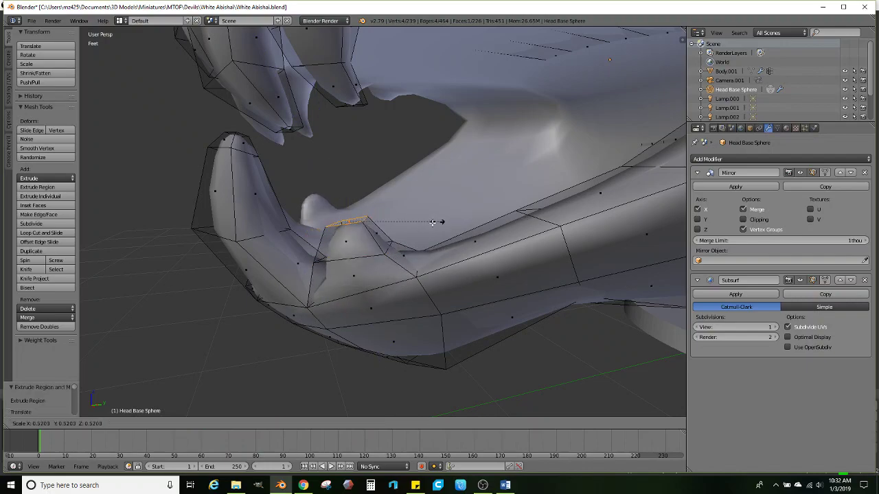
pyautogui.click(432, 222)
# Extrude the next face along the lower jaw as a fourth tooth and scale its end to 0.548
pyautogui.moveTo(439, 226); pyautogui.dragTo(531, 247, button='middle')
pyautogui.press('e')
pyautogui.press('s')
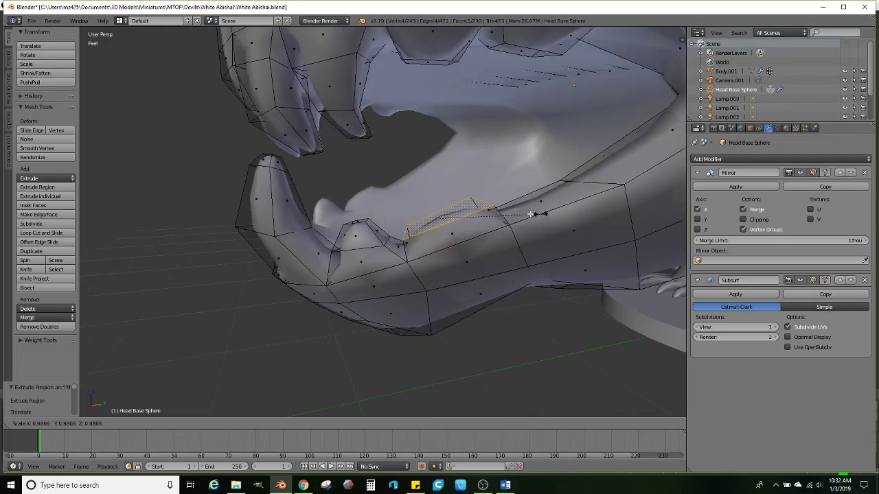
pyautogui.click(531, 214)
# Extrude the following lower-jaw face as a fifth tooth and scale its end to 0.492
pyautogui.moveTo(535, 209); pyautogui.dragTo(544, 199, button='middle')
pyautogui.press('e')
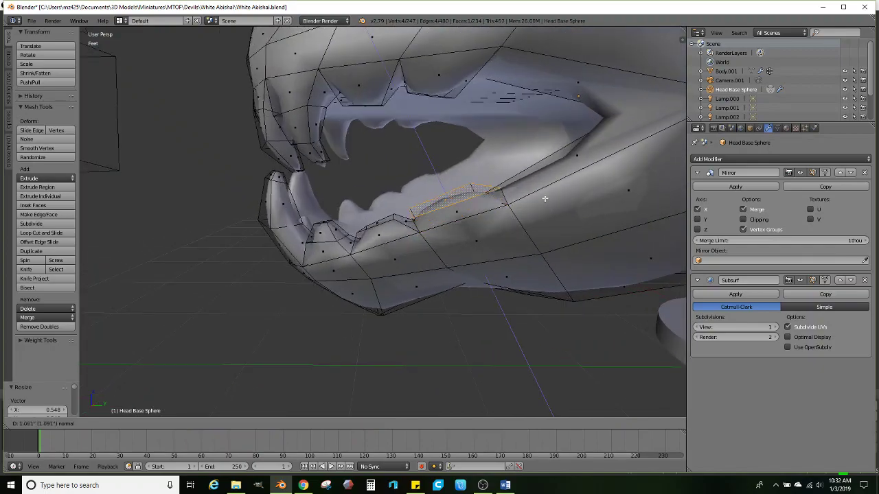
pyautogui.click(544, 199)
pyautogui.press('s')
pyautogui.click(493, 200)
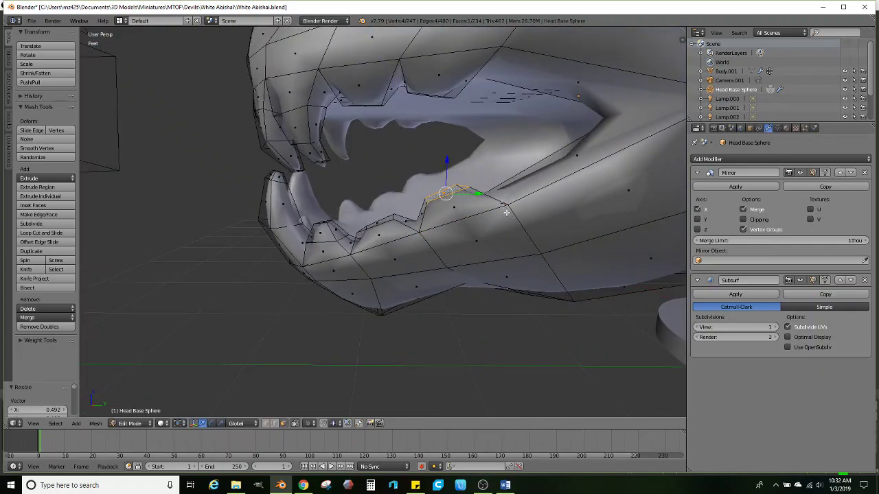
# Examine the head and its new lower teeth in Object Mode from several angles
pyautogui.scroll(-5, 533, 183)
pyautogui.press('Tab')
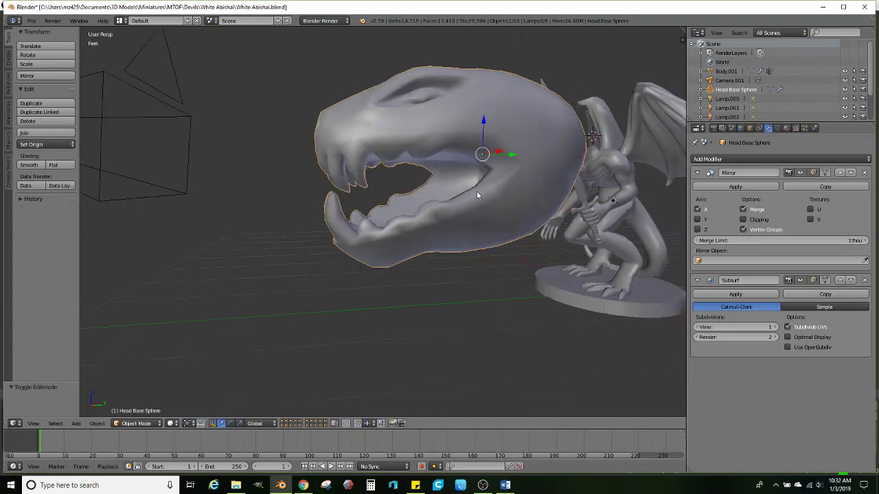
pyautogui.moveTo(476, 191); pyautogui.dragTo(372, 219, button='middle')
pyautogui.scroll(1, 417, 229)
pyautogui.scroll(-1, 391, 214)
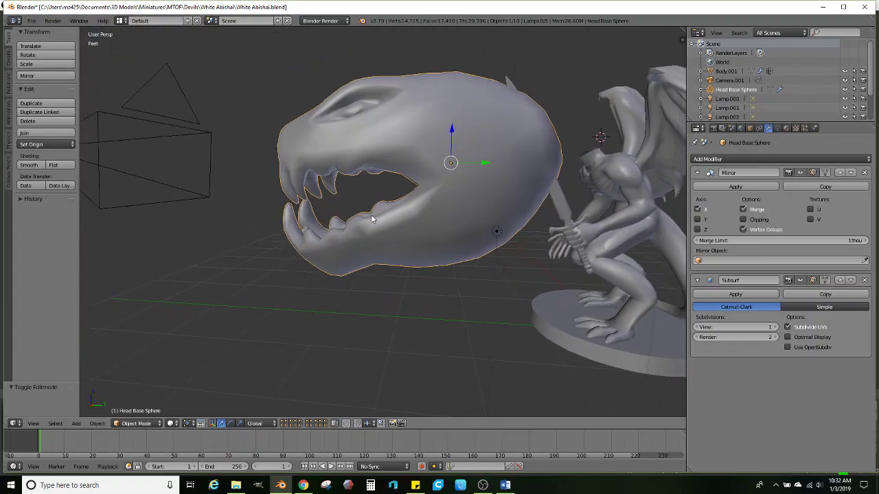
pyautogui.scroll(1, 408, 229)
pyautogui.press('Tab')
# Move the single vertex at the bottom rear of the lower jaw downward to deepen the jaw corner
pyautogui.moveTo(459, 231); pyautogui.dragTo(366, 294, button='middle')
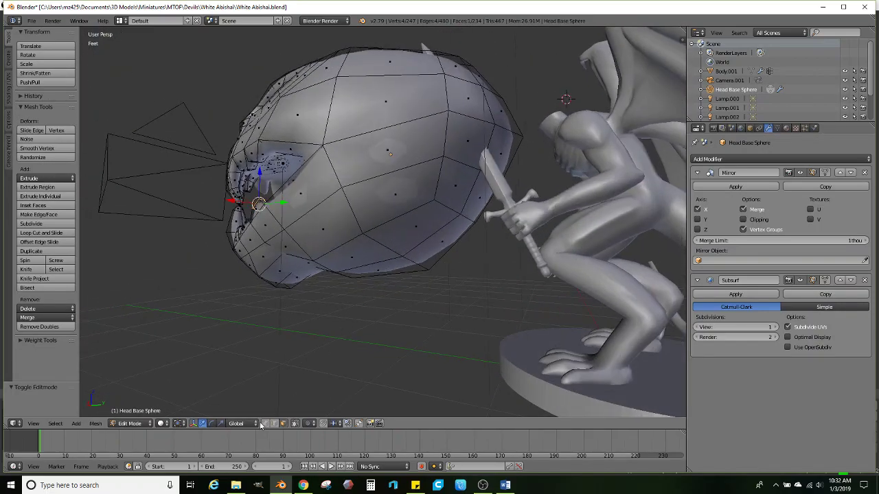
pyautogui.moveTo(363, 233); pyautogui.dragTo(405, 275, button='middle')
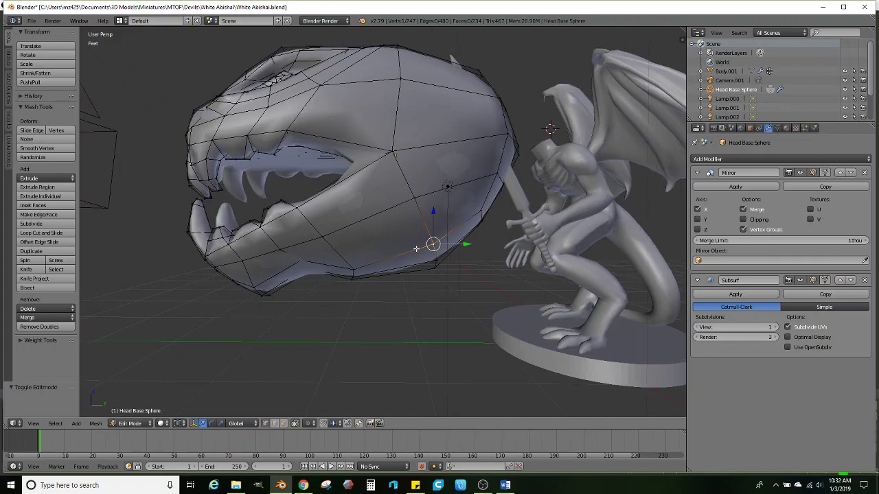
pyautogui.press('g')
pyautogui.click(404, 296)
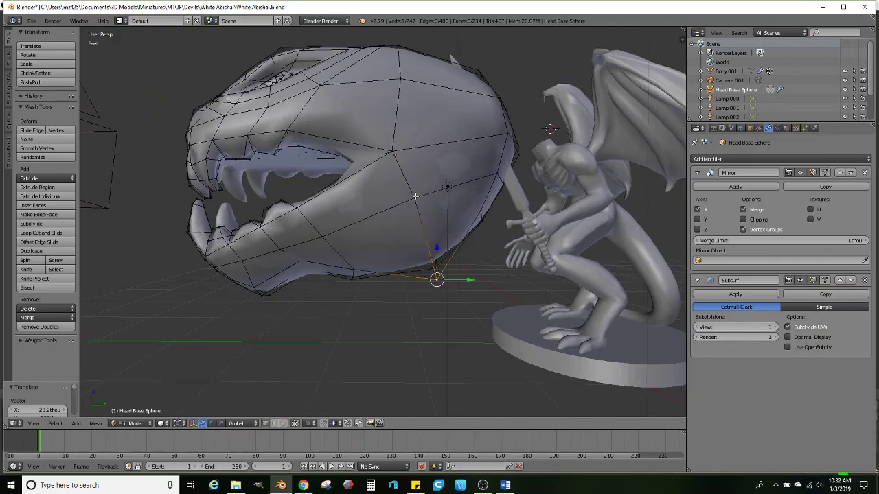
# Move the side vertex above the rear jaw corner downward and fine-tune the jaw's shape
pyautogui.rightClick(413, 218)
pyautogui.press('g')
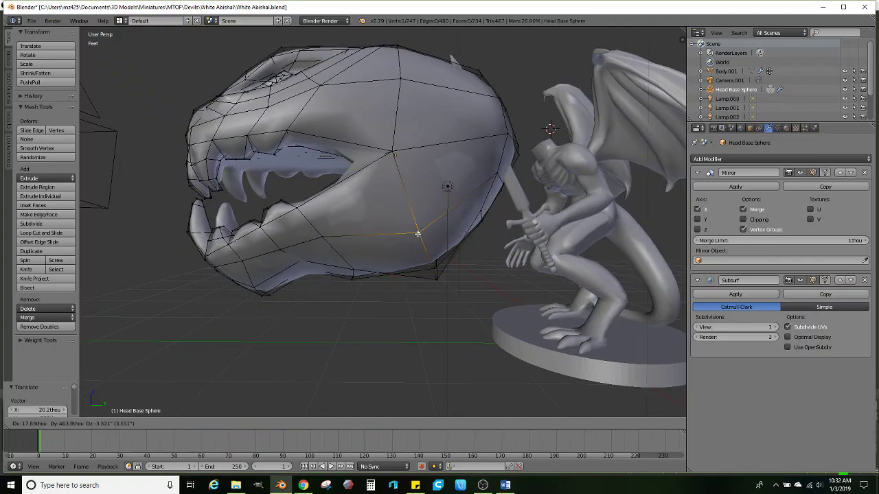
pyautogui.click(418, 234)
pyautogui.moveTo(418, 234)
pyautogui.mouseDown(button='middle')
pyautogui.moveTo(404, 250)
pyautogui.moveTo(440, 225)
pyautogui.moveTo(380, 229)
pyautogui.moveTo(392, 254)
pyautogui.moveTo(384, 261)
pyautogui.moveTo(344, 242)
pyautogui.moveTo(394, 217)
pyautogui.moveTo(426, 242)
pyautogui.moveTo(469, 245)
pyautogui.moveTo(411, 241)
pyautogui.moveTo(398, 259)
pyautogui.moveTo(415, 231)
pyautogui.mouseUp(button='middle')
pyautogui.press('g')
pyautogui.click(443, 227)
# Check the head's shape in Object Mode and move the cheek vertex behind the mouth corner slightly up and forward
pyautogui.rightClick(399, 239)
pyautogui.scroll(-4, 393, 217)
pyautogui.press('Tab')
pyautogui.scroll(4, 382, 235)
pyautogui.press('Tab')
pyautogui.rightClick(414, 230)
pyautogui.scroll(2, 414, 231)
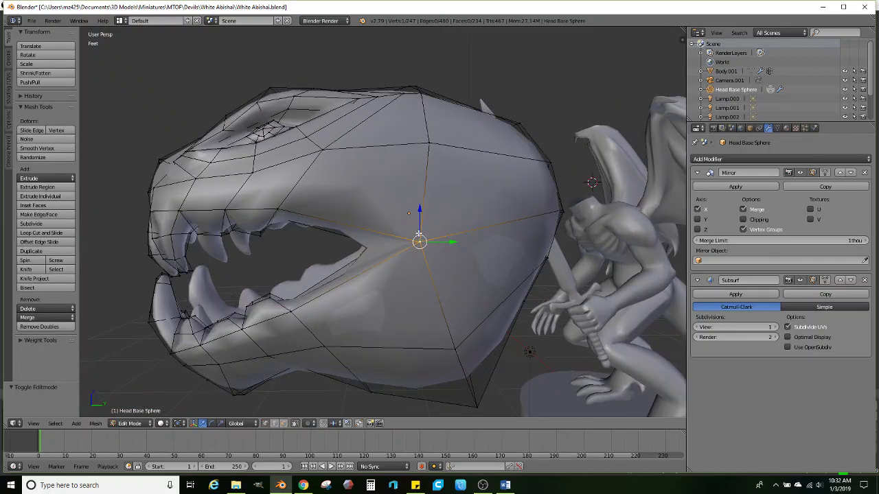
pyautogui.press('g')
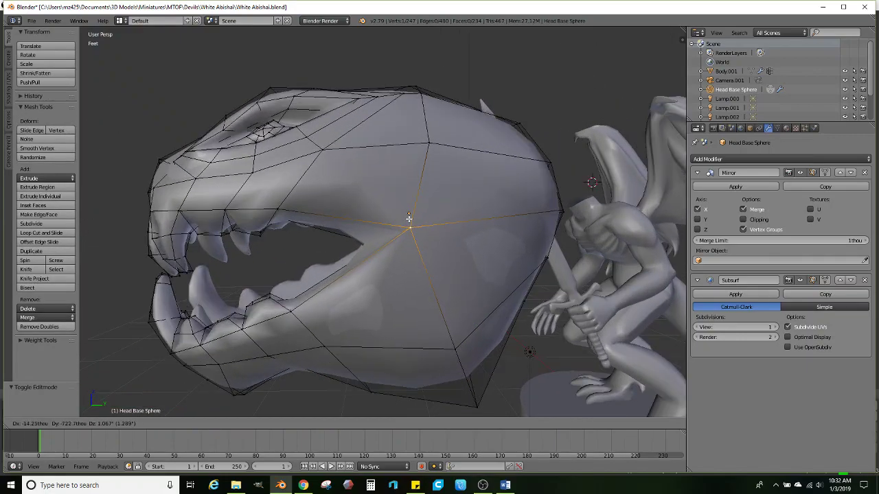
pyautogui.click(408, 218)
# Move the side vertex near the back of the head up and forward
pyautogui.moveTo(410, 223); pyautogui.dragTo(515, 239, button='middle')
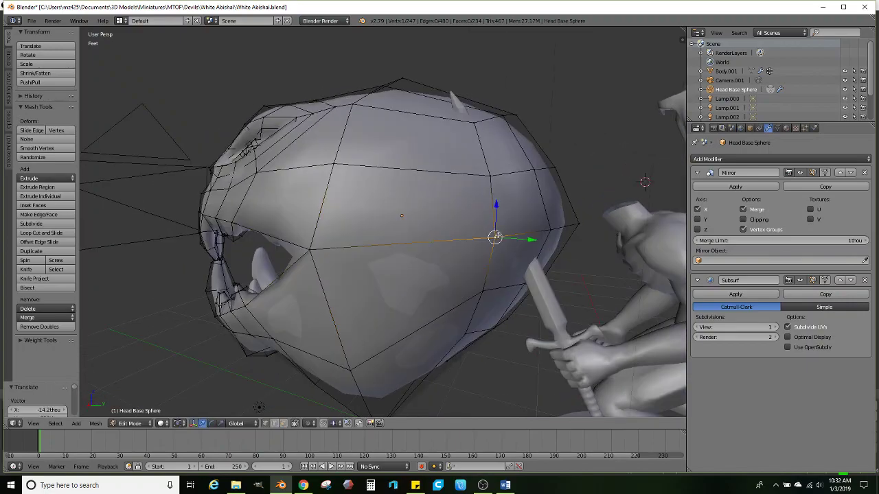
pyautogui.press('g')
pyautogui.click(475, 215)
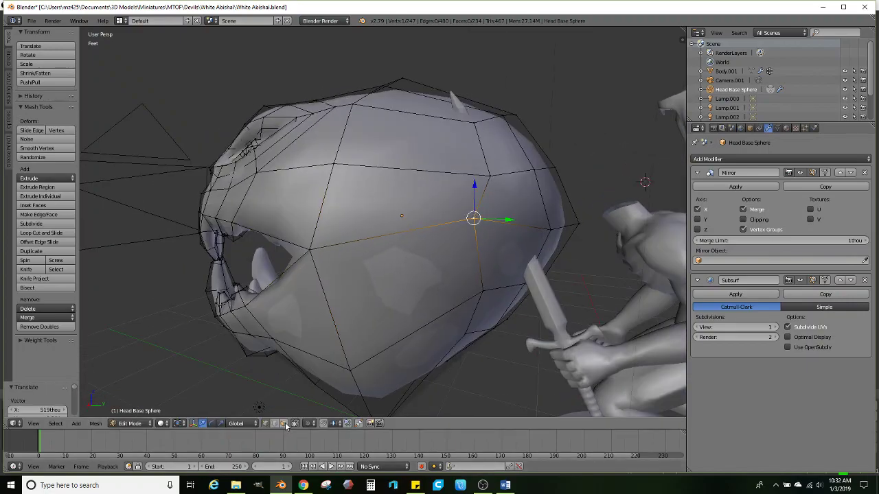
# Select the lower jaw's side faces from the rear cheek to the front, extrude them outward, scale them to 0.985 and raise them slightly
pyautogui.click(283, 423)
pyautogui.rightClick(374, 302)
pyautogui.moveTo(359, 308); pyautogui.dragTo(278, 288, button='middle')
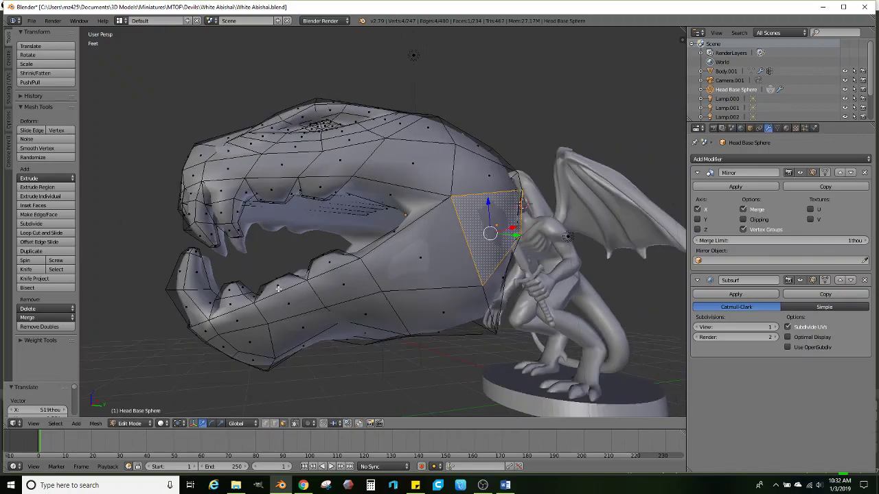
pyautogui.keyDown('ctrl'); pyautogui.rightClick(248, 319); pyautogui.keyUp('ctrl')
pyautogui.keyDown('ctrl'); pyautogui.rightClick(486, 289); pyautogui.keyUp('ctrl')
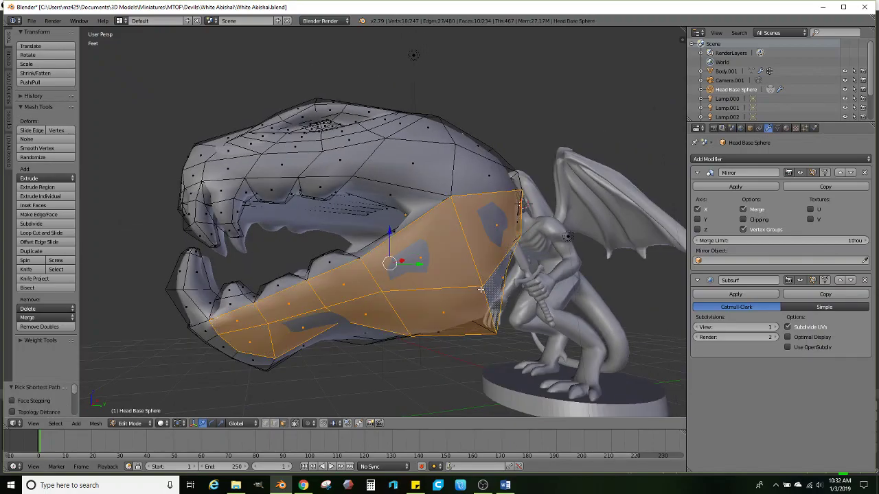
pyautogui.moveTo(486, 289); pyautogui.dragTo(527, 301, button='middle')
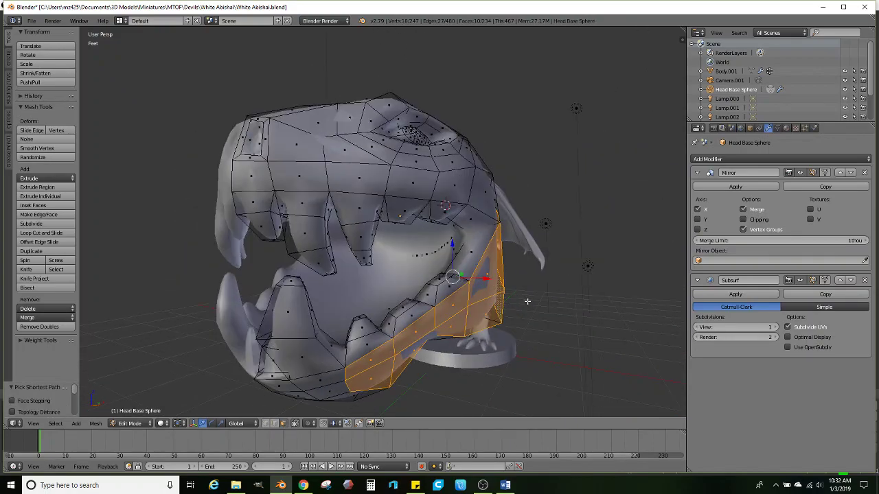
pyautogui.press('e')
pyautogui.click(579, 296)
pyautogui.press('s')
pyautogui.click(576, 295)
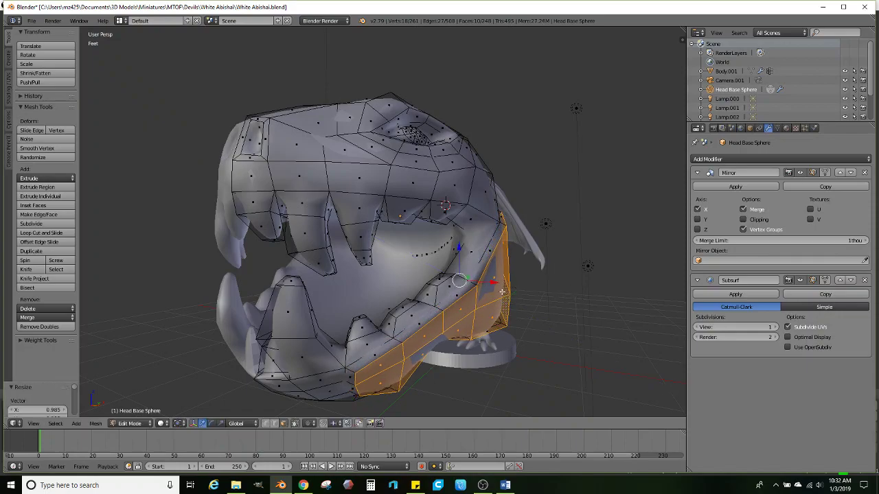
pyautogui.moveTo(458, 250); pyautogui.dragTo(459, 243)
# Select the upper cheek faces and those behind the eye up to the back of the head, extrude them outward and scale them down slightly
pyautogui.moveTo(549, 255); pyautogui.dragTo(428, 262, button='middle')
pyautogui.scroll(-2, 427, 262)
pyautogui.press('Tab')
pyautogui.moveTo(374, 267); pyautogui.dragTo(422, 230, button='middle')
pyautogui.scroll(2, 394, 246)
pyautogui.press('Tab')
pyautogui.rightClick(421, 230)
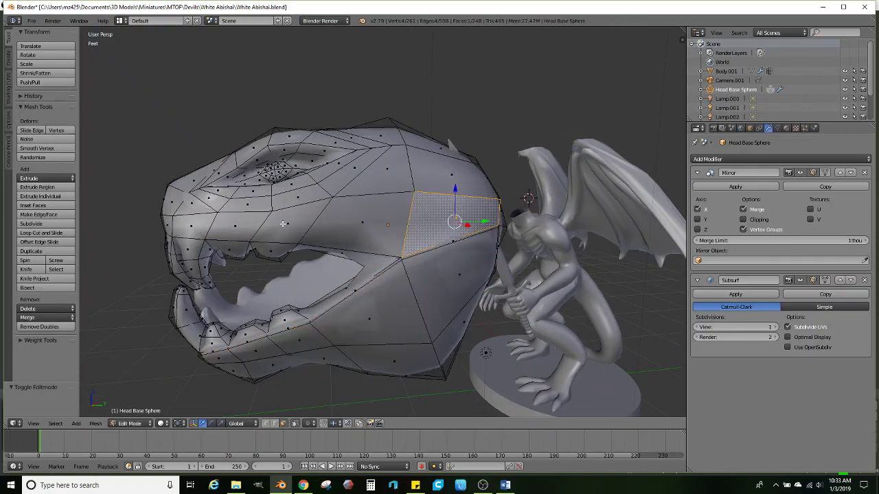
pyautogui.keyDown('ctrl'); pyautogui.rightClick(283, 224); pyautogui.keyUp('ctrl')
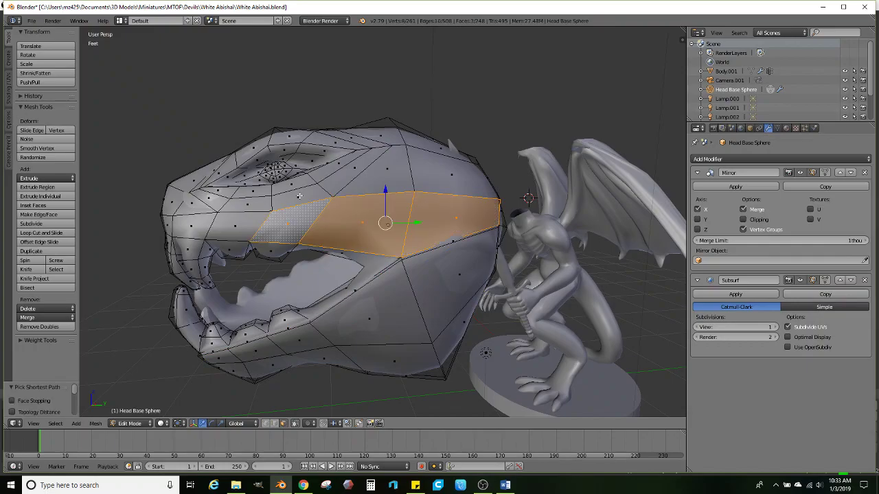
pyautogui.keyDown('ctrl'); pyautogui.rightClick(429, 170); pyautogui.keyUp('ctrl')
pyautogui.moveTo(428, 170); pyautogui.dragTo(410, 228, button='middle')
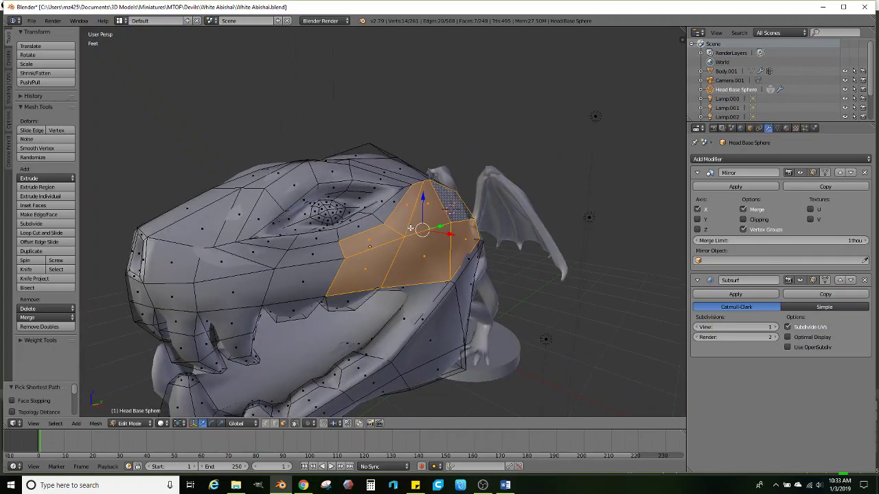
pyautogui.press('e')
pyautogui.click(529, 234)
pyautogui.press('s')
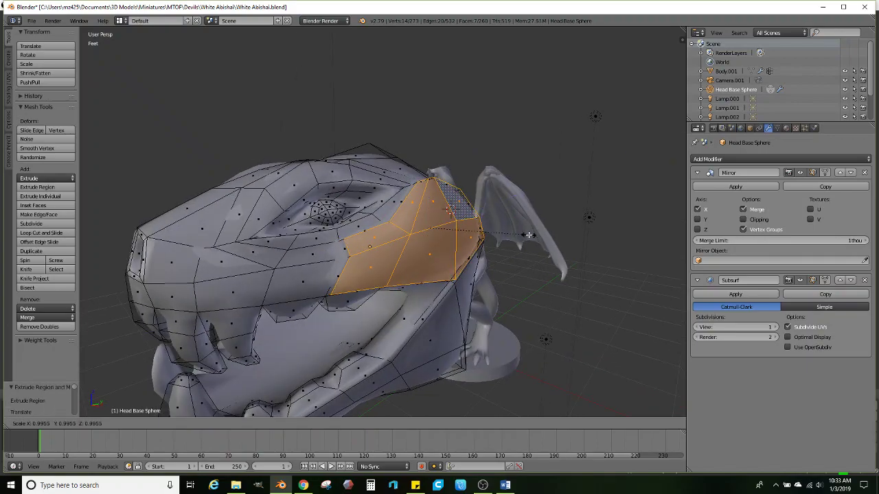
pyautogui.click(522, 234)
# Extrude the brow faces above and behind the eye and scale the new faces down slightly
pyautogui.moveTo(522, 234); pyautogui.dragTo(414, 227, button='middle')
pyautogui.press('Tab')
pyautogui.press('Tab')
pyautogui.press('e')
pyautogui.click(525, 222)
pyautogui.press('s')
pyautogui.click(517, 220)
# Examine the whole head in Object Mode, and inspect the upper teeth closely in Edit Mode
pyautogui.press('Tab')
pyautogui.scroll(-2, 377, 238)
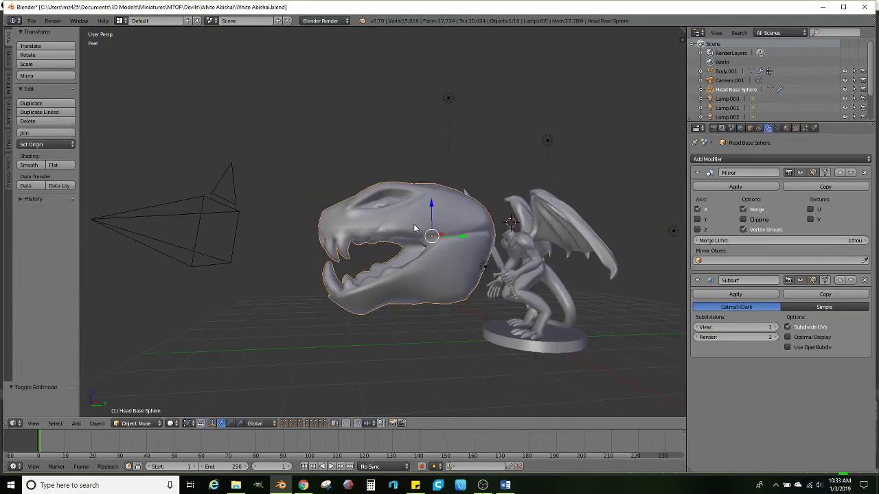
pyautogui.moveTo(315, 225); pyautogui.dragTo(381, 241, button='middle')
pyautogui.scroll(2, 319, 222)
pyautogui.scroll(1, 366, 229)
pyautogui.press('Tab')
pyautogui.scroll(1, 367, 229)
pyautogui.scroll(-1, 349, 239)
pyautogui.scroll(1, 335, 238)
pyautogui.scroll(1, 353, 248)
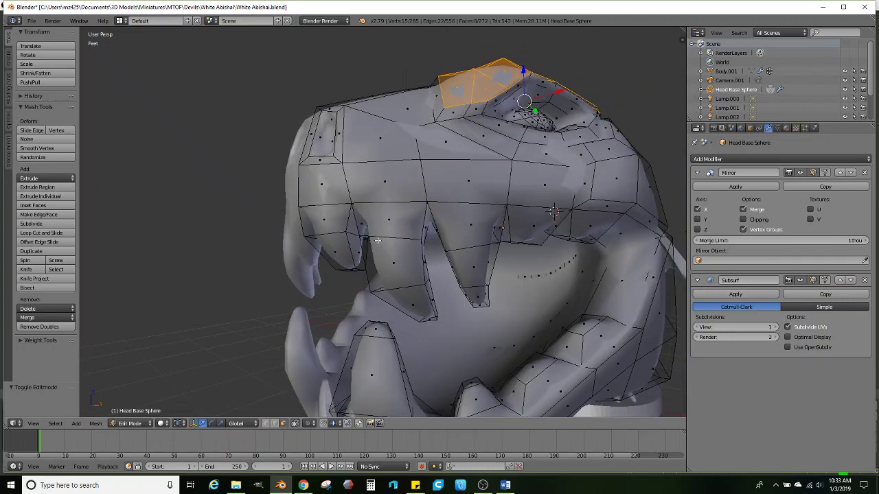
pyautogui.scroll(4, 376, 239)
# Try a lengthwise loop cut through the large second upper tooth and undo the cut
pyautogui.click(48, 234)
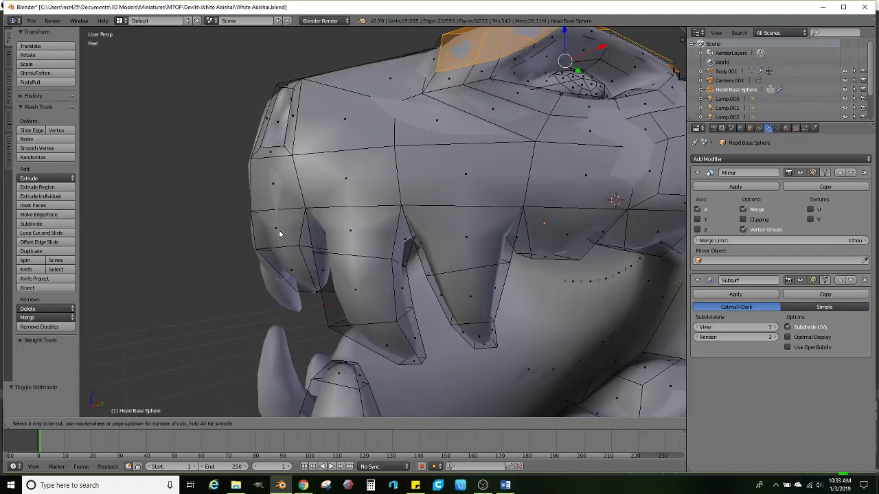
pyautogui.click(330, 239)
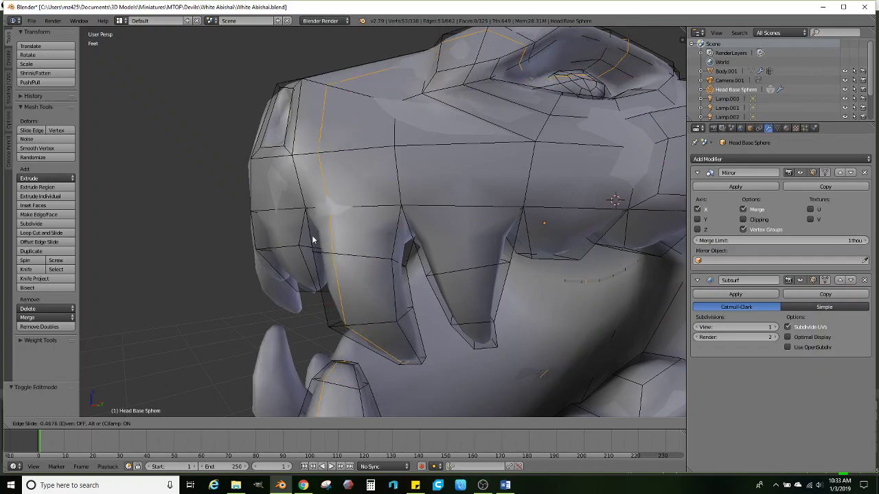
pyautogui.click(332, 237)
pyautogui.scroll(-2, 369, 229)
pyautogui.hotkey('ctrl', 'z')
pyautogui.scroll(1, 352, 233)
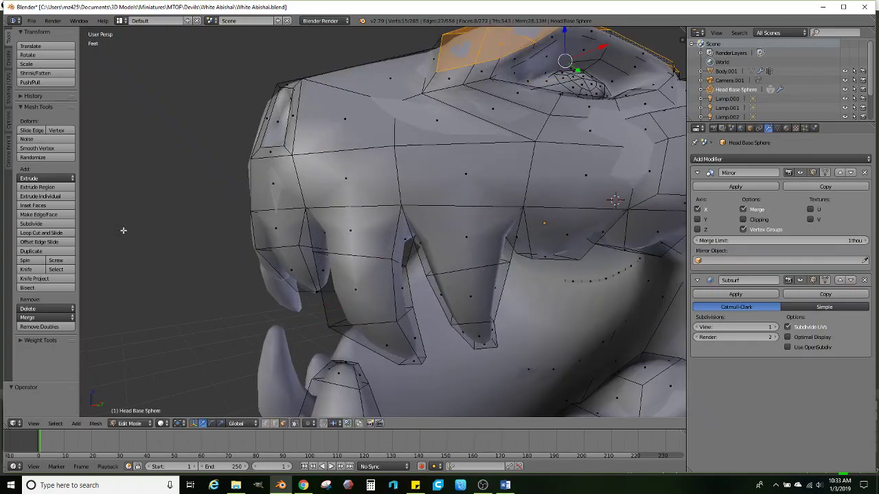
# Add loop cuts around the bases of the first two upper teeth, sliding them up close to the gum line
pyautogui.click(43, 233)
pyautogui.click(322, 239)
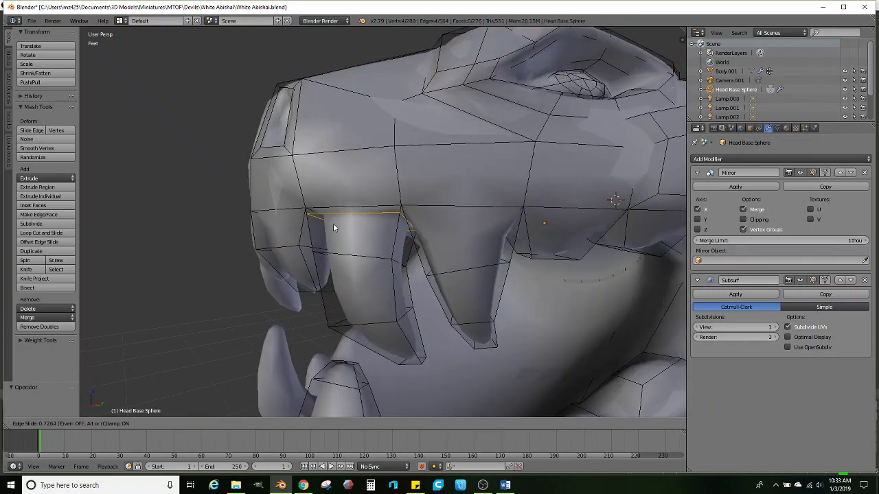
pyautogui.click(336, 224)
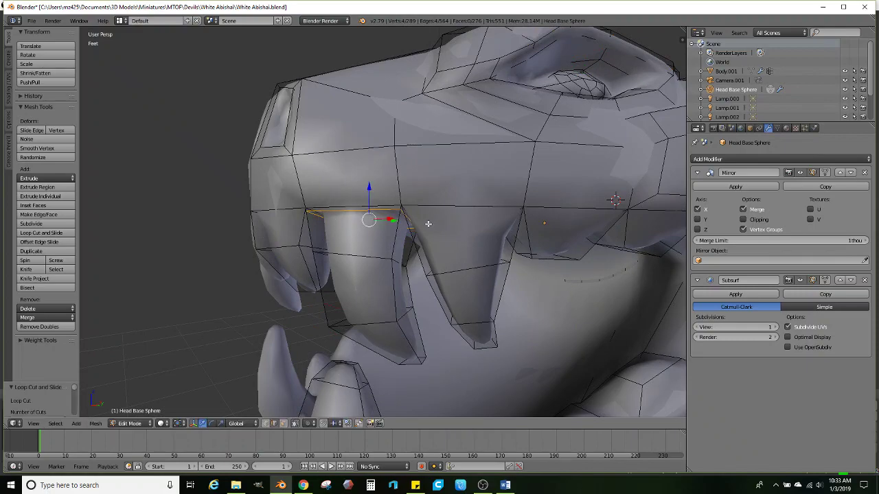
pyautogui.click(51, 235)
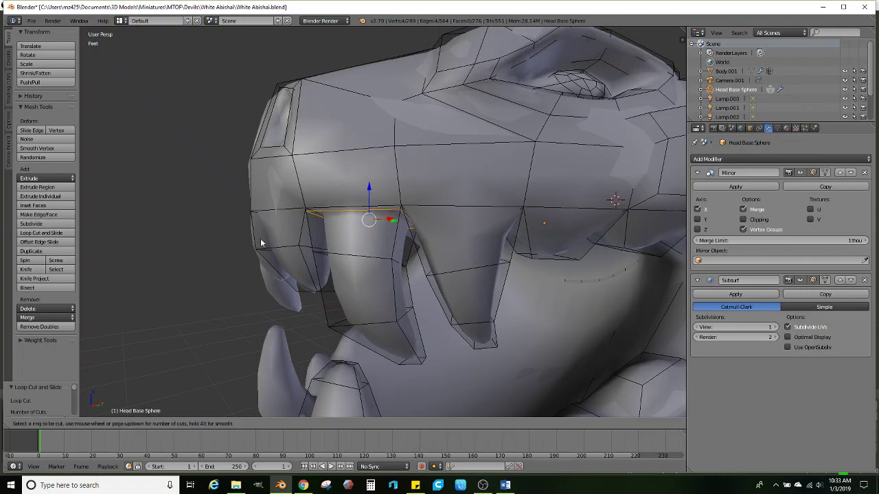
pyautogui.click(310, 220)
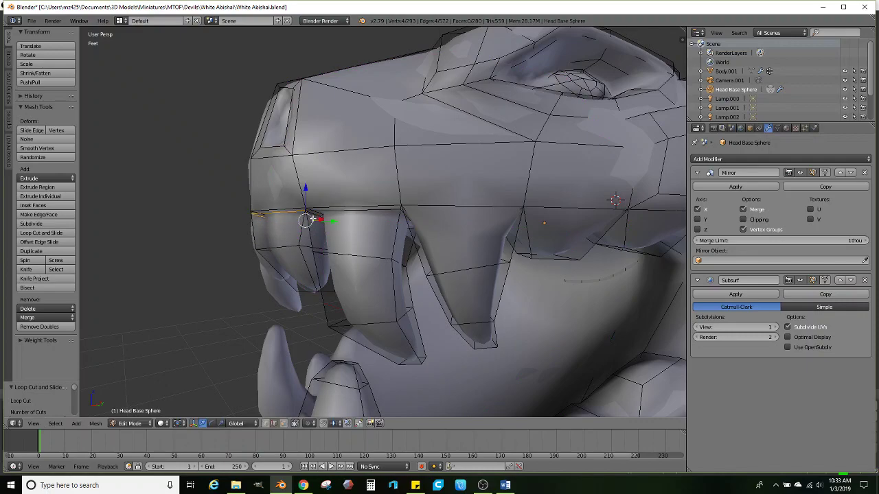
# Try a loop cut on the third upper tooth and undo the resulting lengthwise cut
pyautogui.click(51, 234)
pyautogui.click(447, 258)
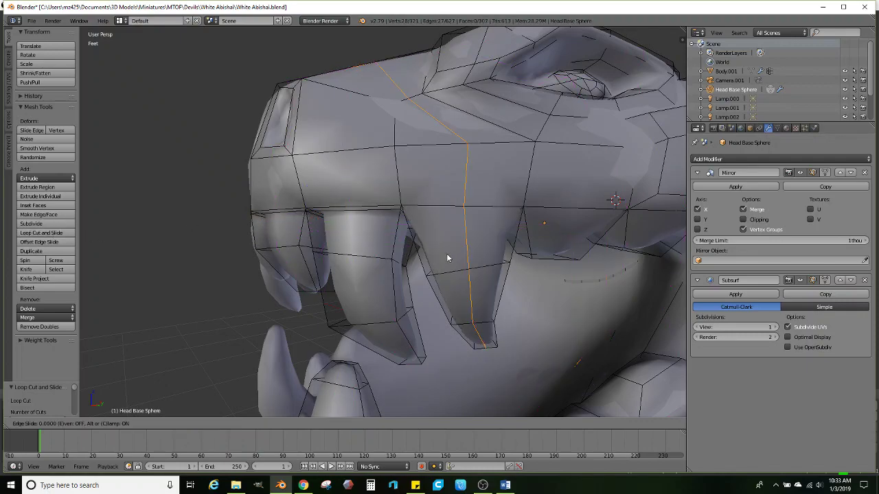
pyautogui.click(446, 253)
pyautogui.hotkey('ctrl', 'z')
pyautogui.click(44, 234)
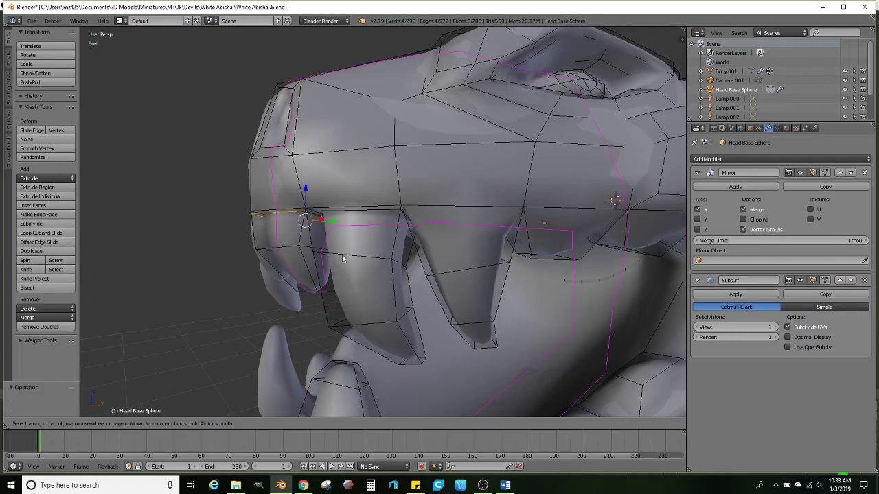
pyautogui.click(439, 266)
pyautogui.hotkey('ctrl', 'z')
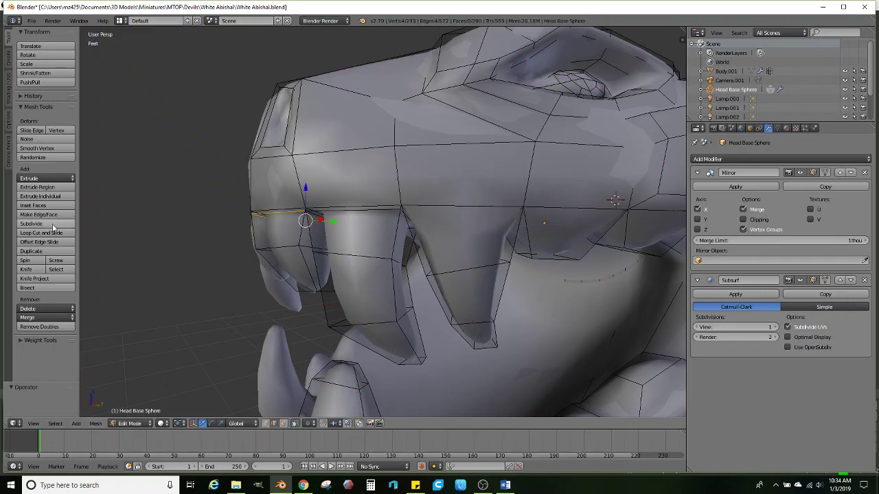
# Add a loop cut around the third upper tooth, slide it up to the gum line and scale it to about 0.934
pyautogui.click(41, 233)
pyautogui.click(435, 254)
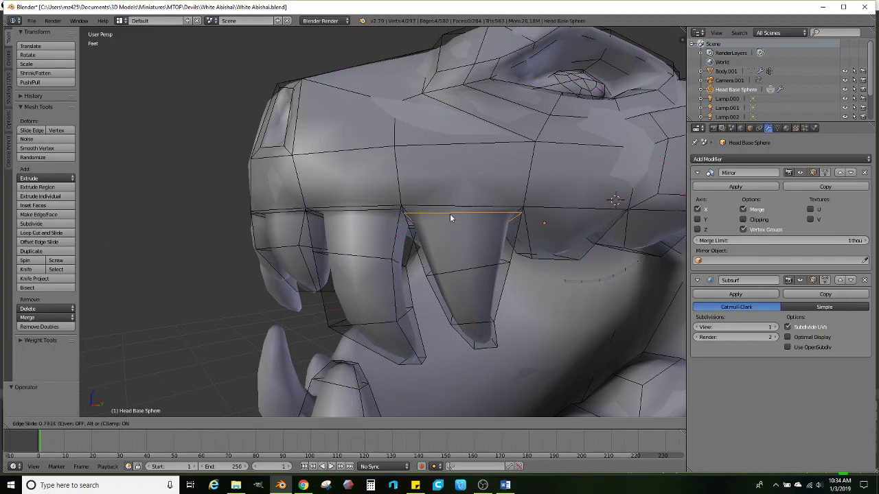
pyautogui.click(451, 213)
pyautogui.moveTo(496, 238); pyautogui.dragTo(396, 247, button='middle')
pyautogui.press('s')
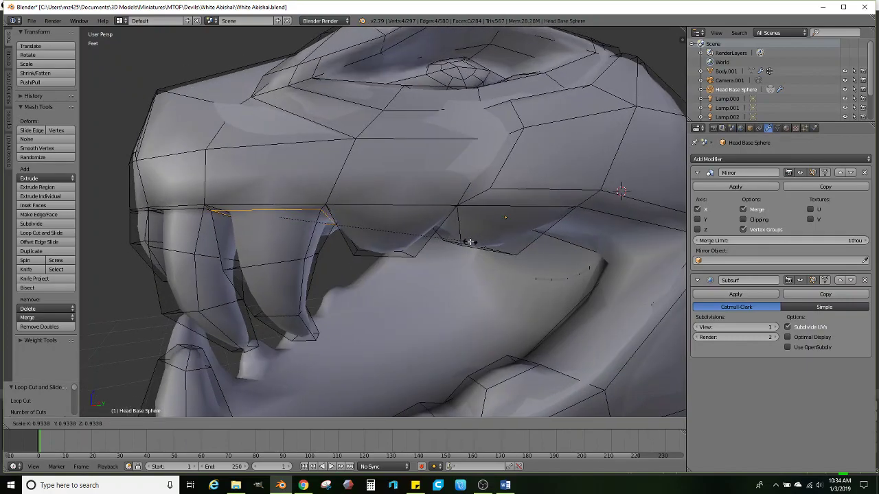
pyautogui.click(470, 242)
# Add a loop cut around the base of the fourth upper tooth at the gum line and scale it to about 0.925
pyautogui.click(41, 233)
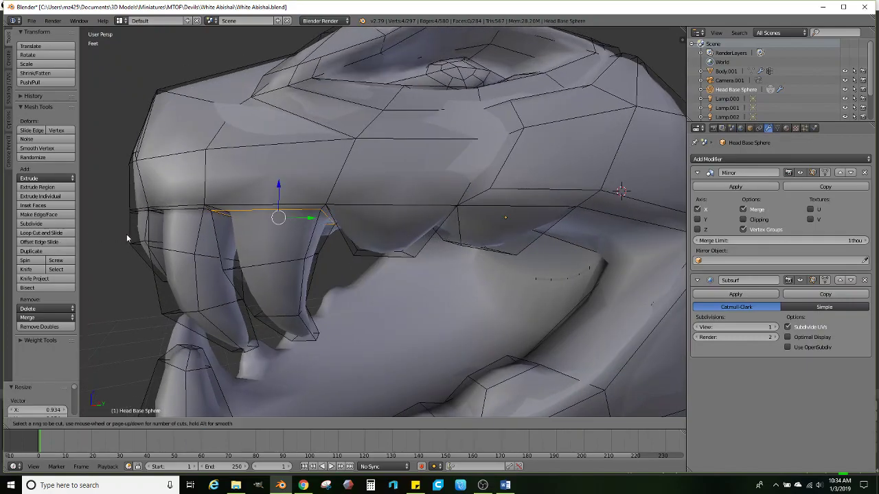
pyautogui.click(366, 238)
pyautogui.click(394, 197)
pyautogui.press('s')
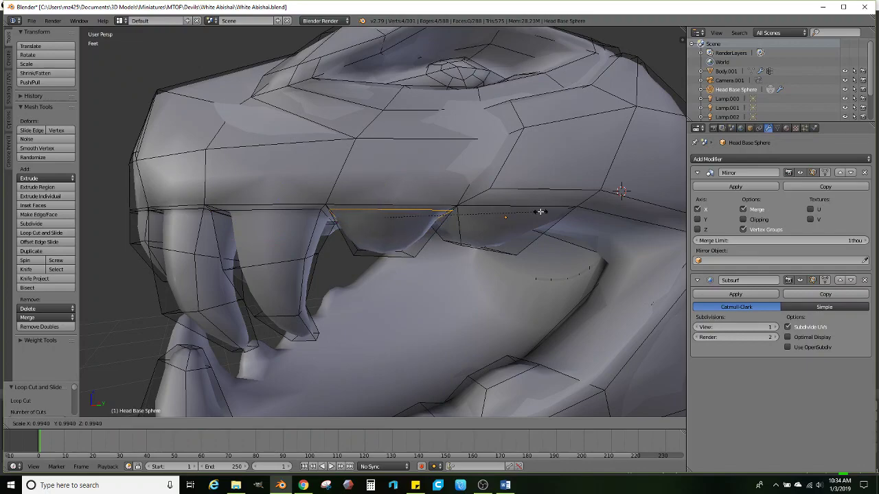
pyautogui.click(457, 224)
# Add a loop cut around the base of the rearmost upper tooth and scale it to about 0.935
pyautogui.click(47, 232)
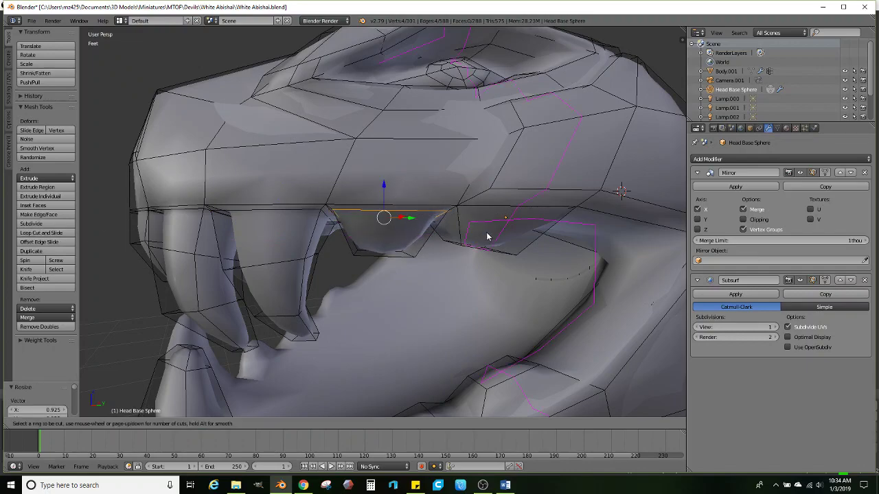
pyautogui.click(461, 232)
pyautogui.click(471, 215)
pyautogui.press('s')
pyautogui.click(533, 217)
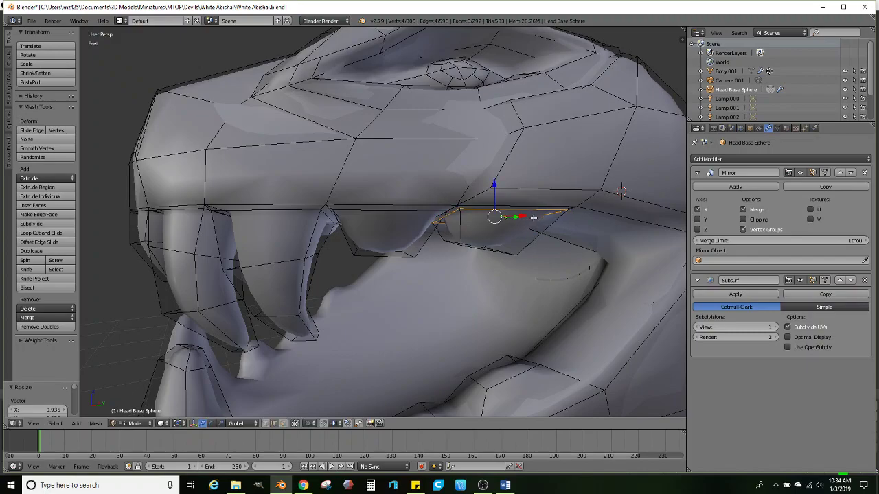
# Add a loop cut around the rearmost lower tooth and slide it down close to the gum line
pyautogui.scroll(-2, 533, 218)
pyautogui.moveTo(534, 217); pyautogui.dragTo(473, 179, button='middle')
pyautogui.scroll(1, 473, 178)
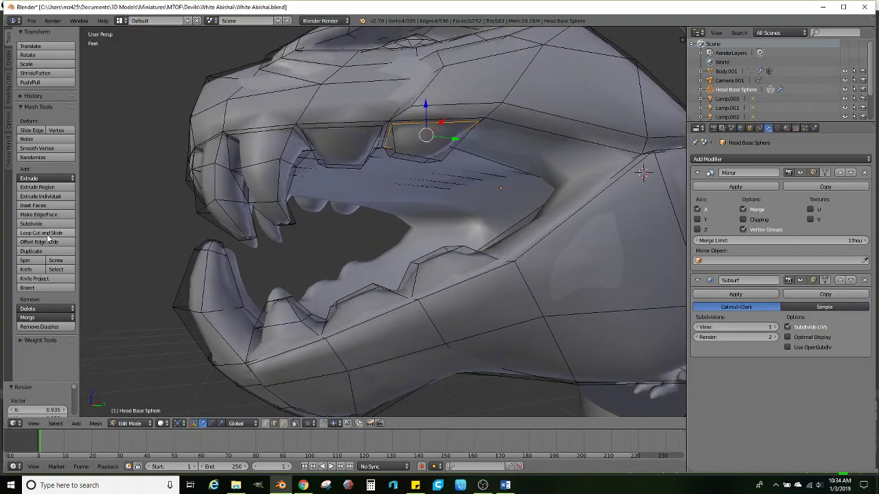
pyautogui.click(47, 234)
pyautogui.click(404, 287)
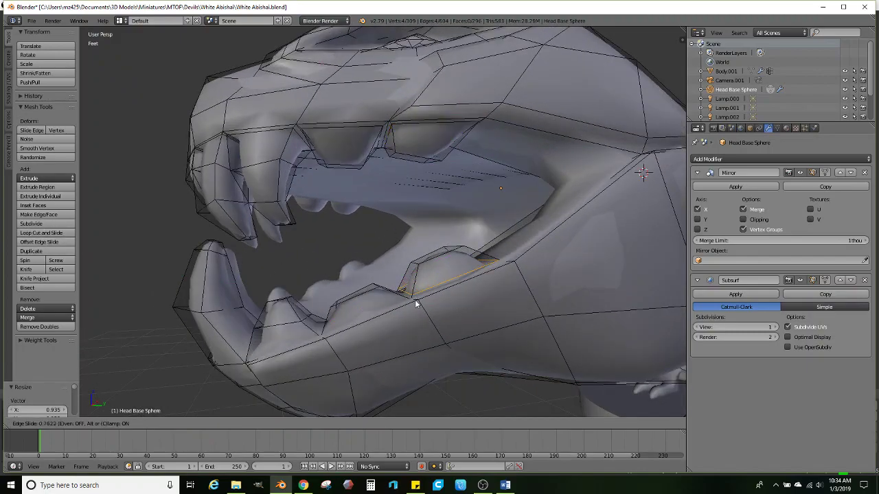
pyautogui.click(415, 304)
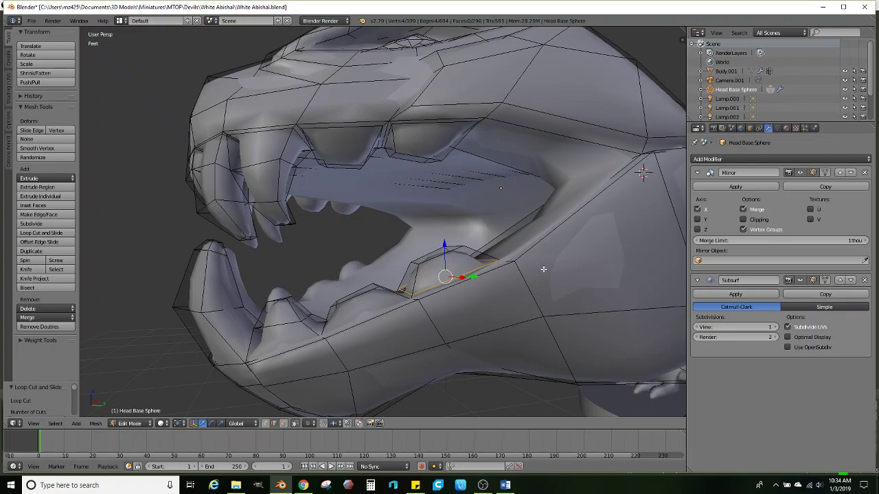
# Add a loop cut at the base of the second-to-last lower tooth and scale it to about 0.888
pyautogui.click(67, 235)
pyautogui.click(329, 317)
pyautogui.click(469, 316)
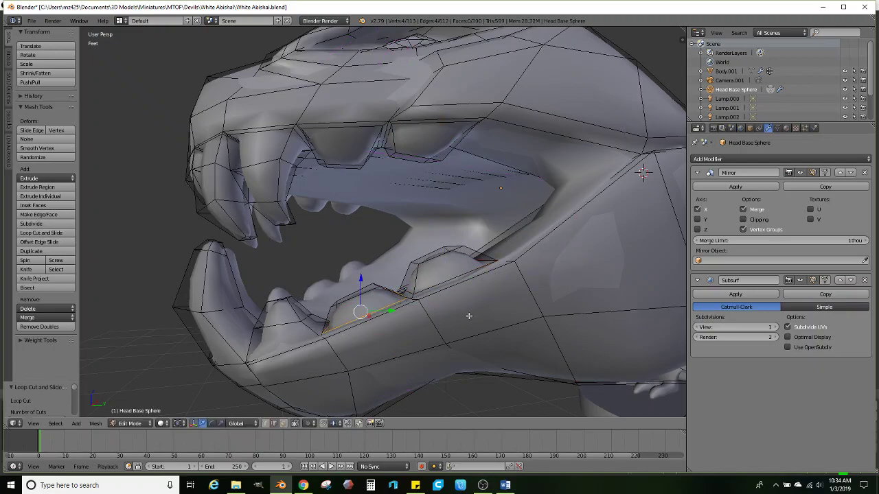
pyautogui.press('s')
pyautogui.click(453, 316)
# Add a loop cut at the base of the pointed lower tooth behind the large fang and scale it to about 0.863
pyautogui.moveTo(454, 316); pyautogui.dragTo(357, 288, button='middle')
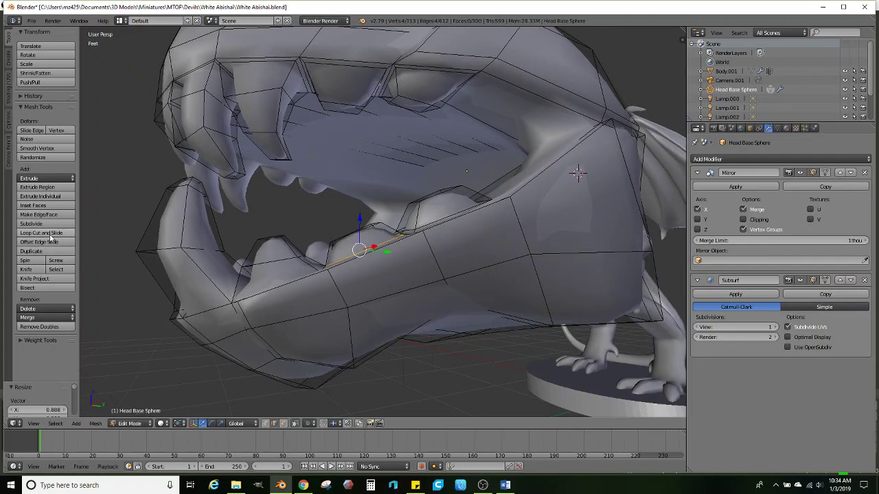
pyautogui.click(50, 234)
pyautogui.click(243, 275)
pyautogui.click(276, 281)
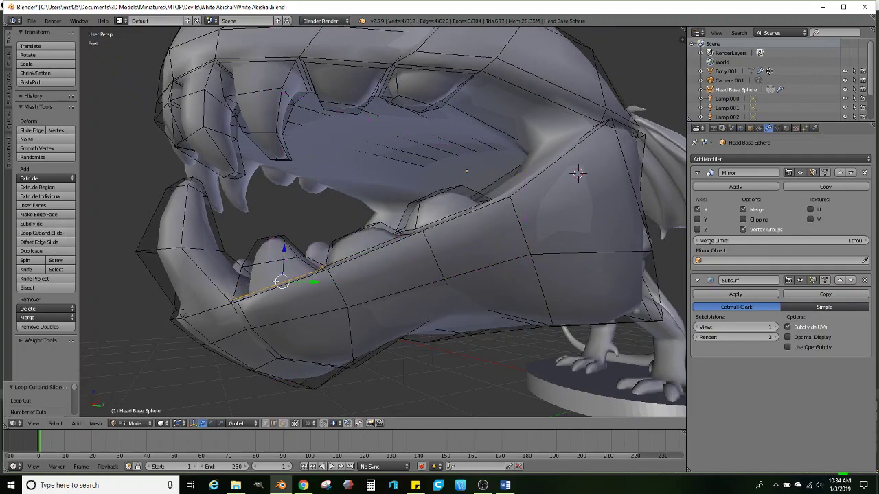
pyautogui.press('s')
pyautogui.click(337, 277)
pyautogui.moveTo(204, 300); pyautogui.dragTo(279, 282, button='middle')
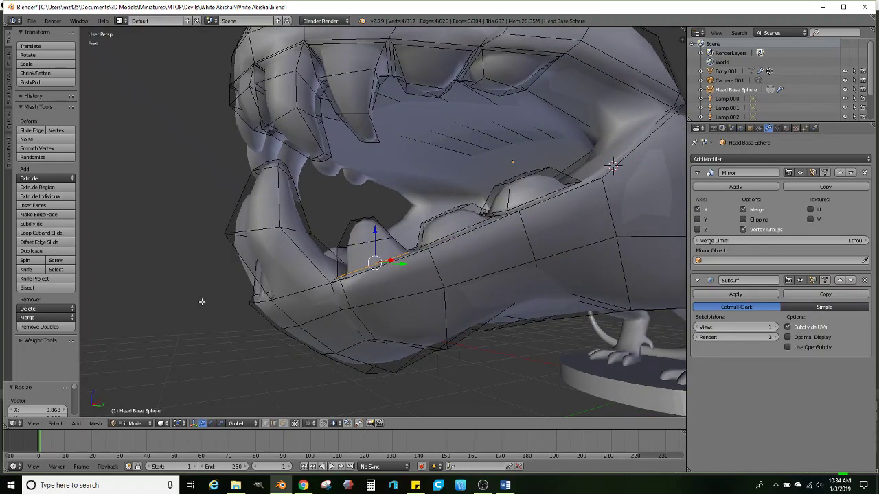
pyautogui.click(27, 270)
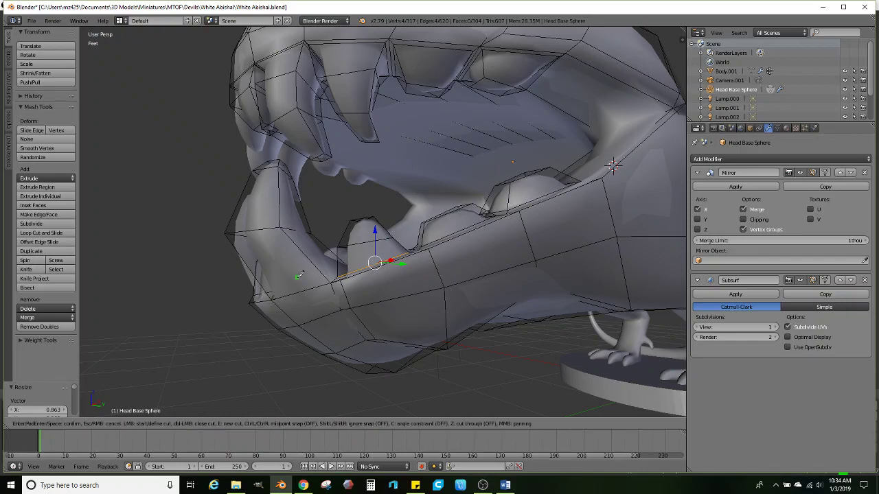
pyautogui.press('Escape')
pyautogui.click(51, 225)
pyautogui.hotkey('ctrl', 'z')
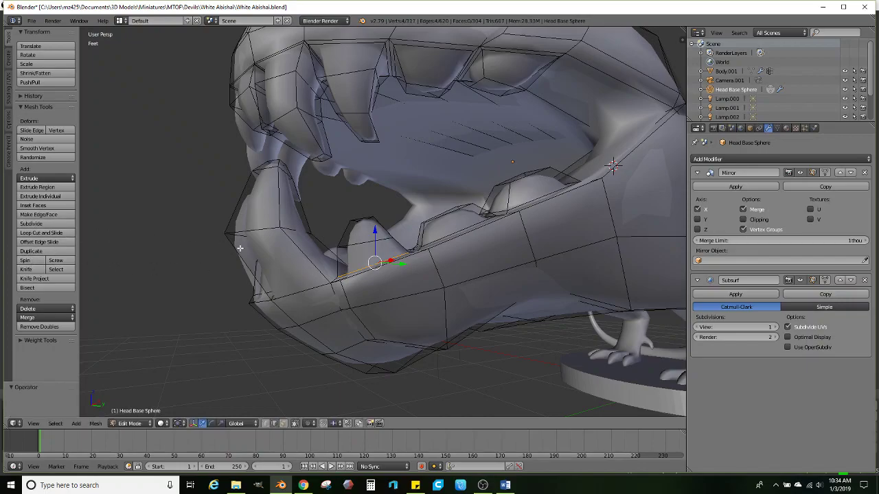
# Add a loop cut around the large lower fang, slide it down to the gum line and scale it to about 0.924
pyautogui.click(43, 233)
pyautogui.click(252, 275)
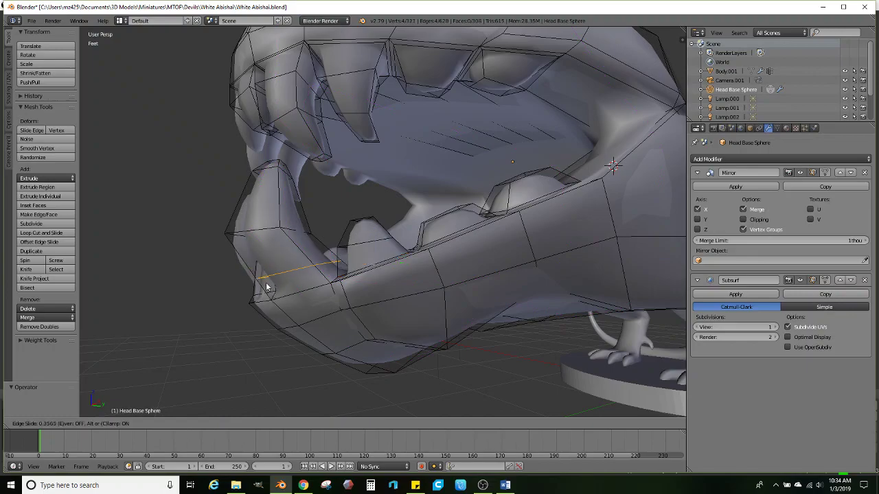
pyautogui.click(272, 300)
pyautogui.press('g')
pyautogui.click(368, 288)
# Add a loop cut around the small front lower tooth and slide it down close to the gum line
pyautogui.moveTo(368, 288); pyautogui.dragTo(423, 298, button='middle')
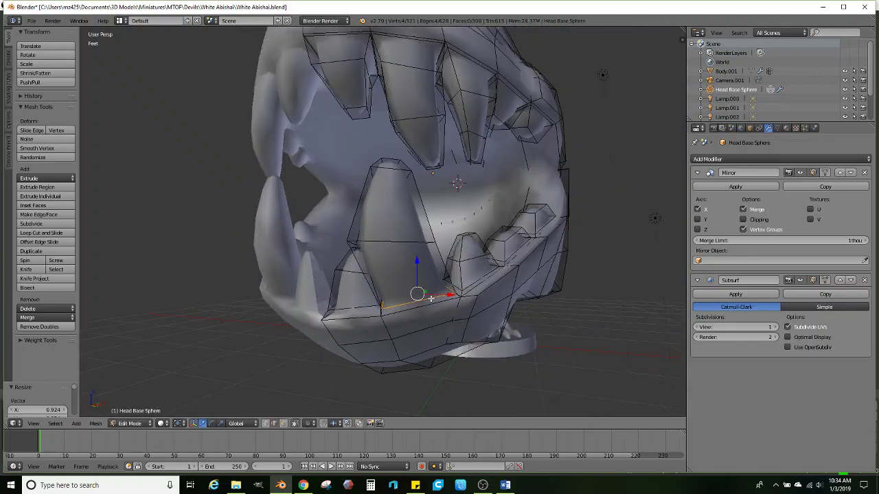
pyautogui.press('Tab')
pyautogui.press('Tab')
pyautogui.scroll(1, 247, 282)
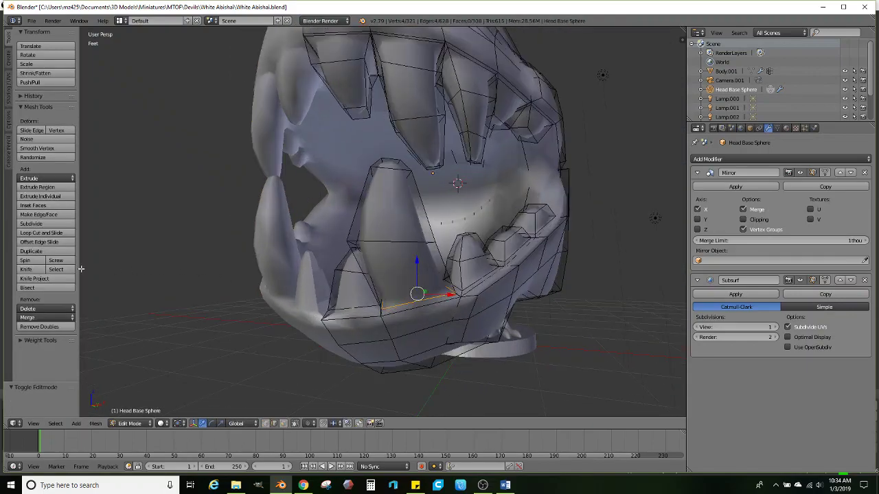
pyautogui.click(43, 233)
pyautogui.click(334, 297)
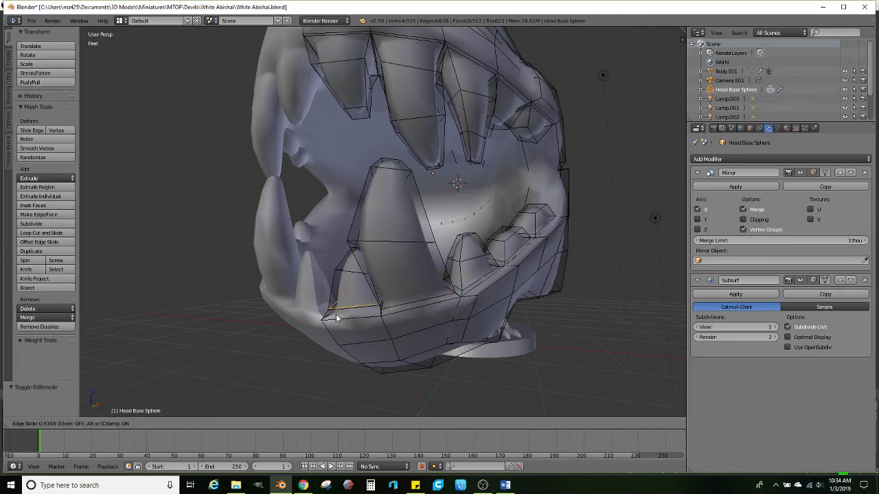
pyautogui.click(335, 313)
pyautogui.press('Tab')
pyautogui.press('Tab')
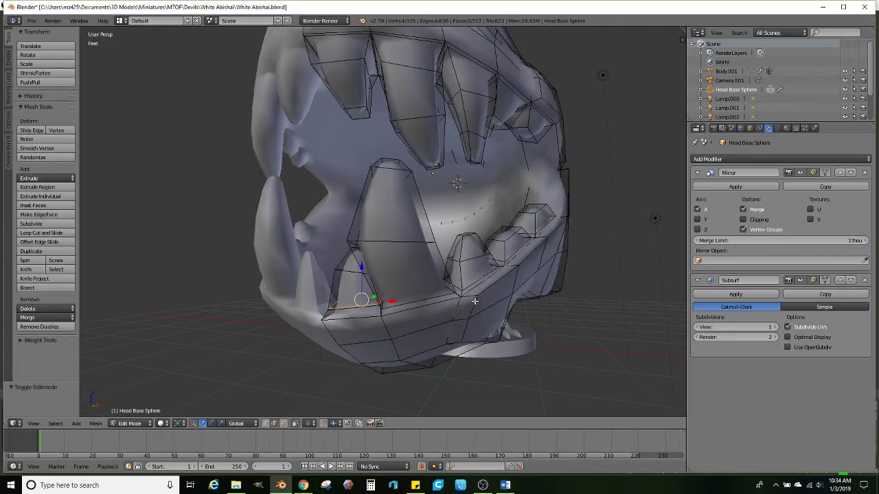
# Check the whole head in Object Mode, and lasso-select the front lower jaw faces with their teeth in wireframe Edit Mode
pyautogui.press('Tab')
pyautogui.scroll(-5, 417, 299)
pyautogui.moveTo(417, 300); pyautogui.dragTo(385, 302, button='middle')
pyautogui.scroll(2, 374, 278)
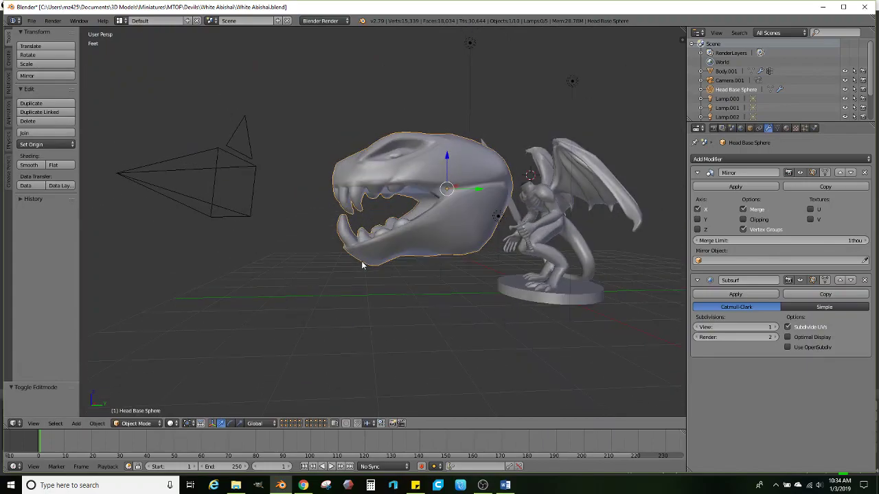
pyautogui.moveTo(361, 261); pyautogui.dragTo(343, 335, button='middle')
pyautogui.press('Tab')
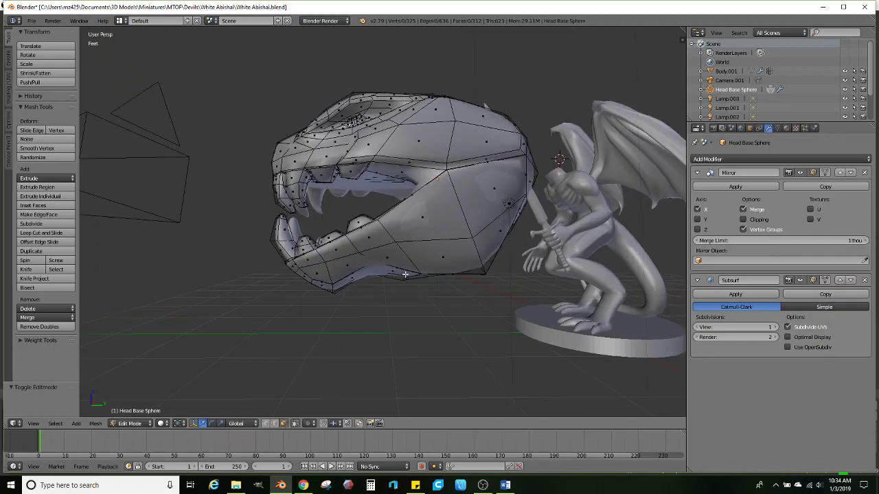
pyautogui.moveTo(405, 274); pyautogui.dragTo(399, 288, button='middle')
pyautogui.press('z')
pyautogui.scroll(2, 381, 311)
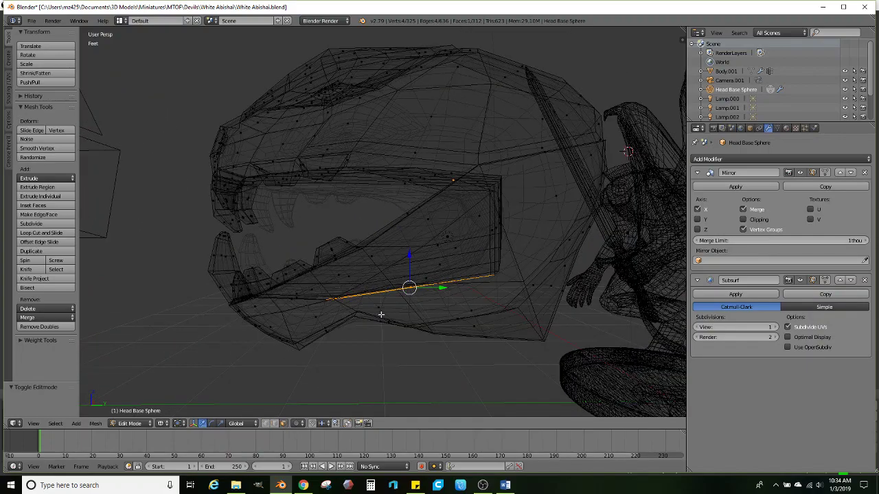
pyautogui.rightClick(350, 276)
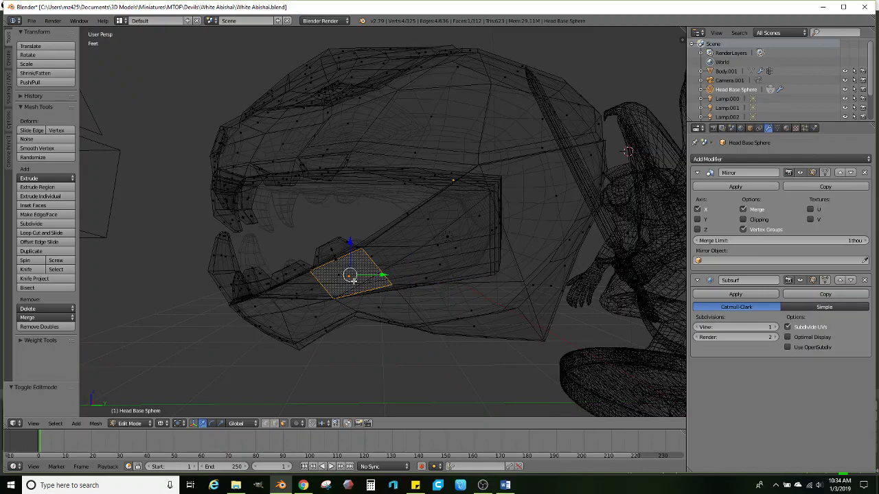
pyautogui.moveTo(351, 301)
pyautogui.mouseDown(button='middle')
pyautogui.moveTo(337, 304)
pyautogui.moveTo(341, 355)
pyautogui.mouseUp(button='middle')
pyautogui.moveTo(342, 355)
pyautogui.keyDown('ctrl'); pyautogui.mouseDown()
pyautogui.moveTo(435, 302)
pyautogui.moveTo(348, 233)
pyautogui.moveTo(298, 269)
pyautogui.moveTo(257, 245)
pyautogui.moveTo(271, 363)
pyautogui.moveTo(308, 330)
pyautogui.mouseUp(); pyautogui.keyUp('ctrl')
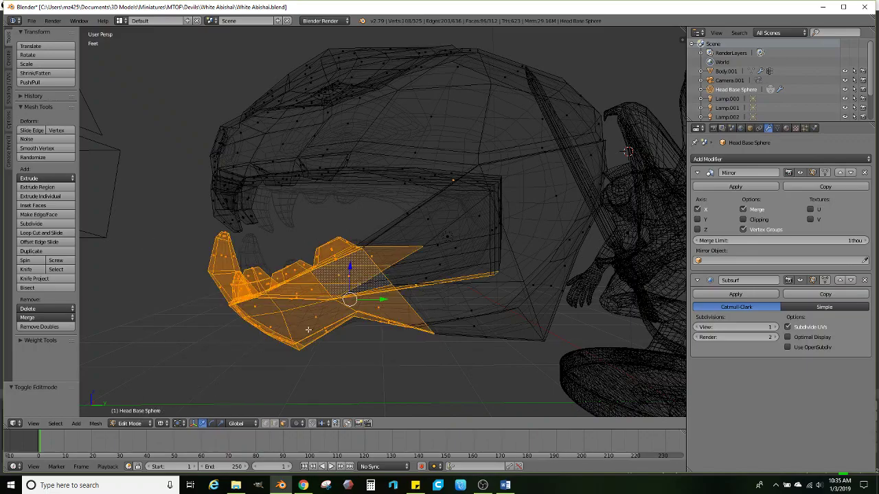
# Remove the two stray inner-mouth faces from the lower jaw selection and return to solid shading
pyautogui.moveTo(386, 324); pyautogui.dragTo(373, 257, button='middle')
pyautogui.scroll(1, 372, 257)
pyautogui.keyDown('shift'); pyautogui.rightClick(403, 265); pyautogui.keyUp('shift')
pyautogui.keyDown('shift'); pyautogui.rightClick(406, 281); pyautogui.keyUp('shift')
pyautogui.moveTo(406, 280)
pyautogui.mouseDown(button='middle')
pyautogui.moveTo(352, 303)
pyautogui.moveTo(366, 314)
pyautogui.moveTo(327, 343)
pyautogui.mouseUp(button='middle')
pyautogui.press('z')
pyautogui.scroll(-1, 347, 327)
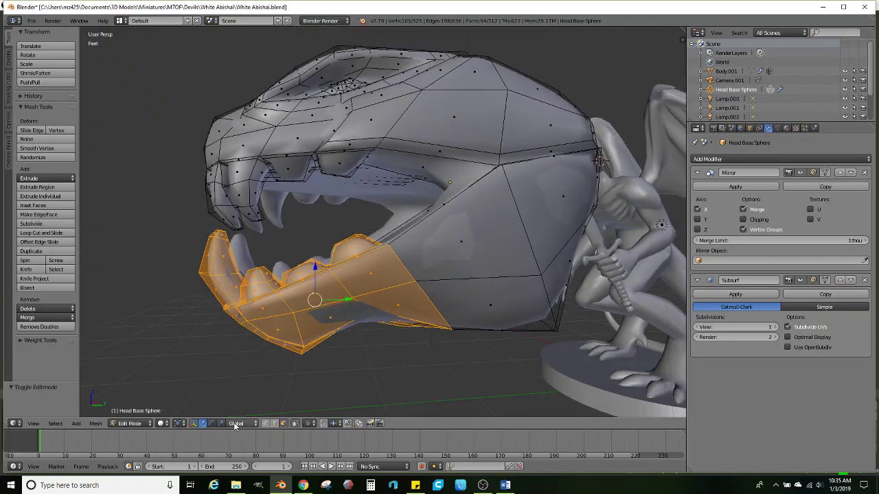
# Rotate the selected lower jaw by about 8.47° and move it down and back to open the mouth wider
pyautogui.click(212, 424)
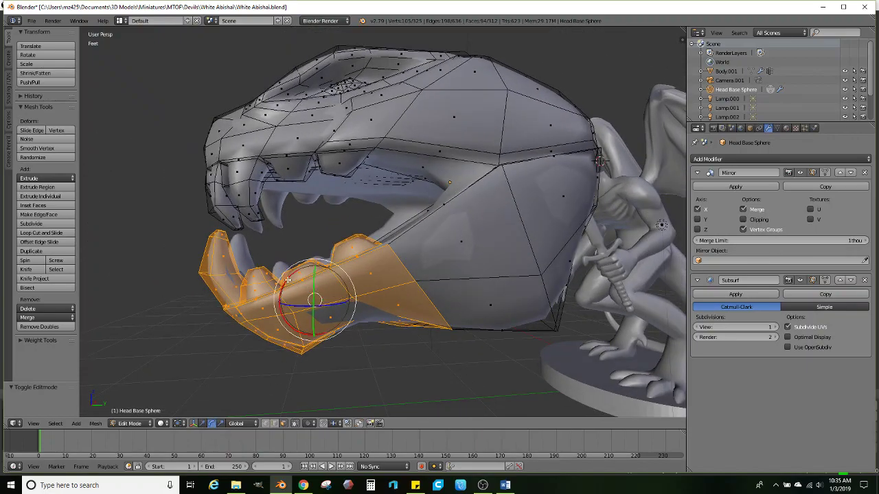
pyautogui.moveTo(288, 280); pyautogui.dragTo(249, 339)
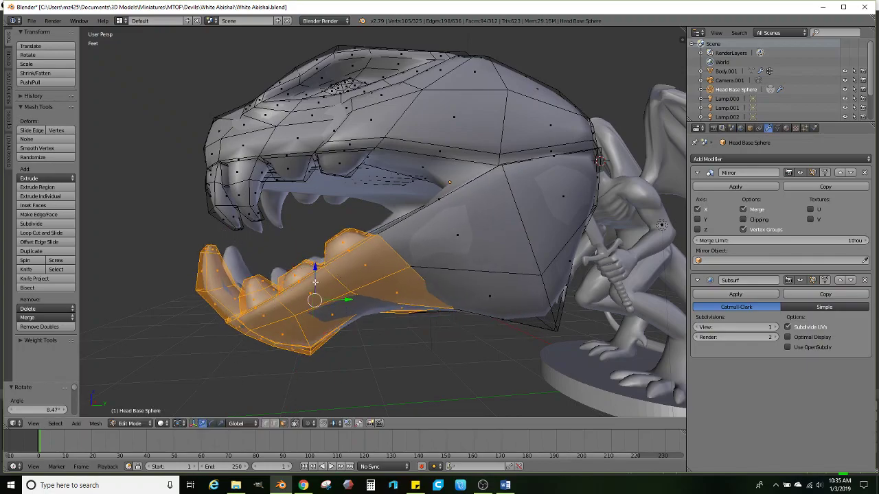
pyautogui.moveTo(315, 266); pyautogui.dragTo(378, 328)
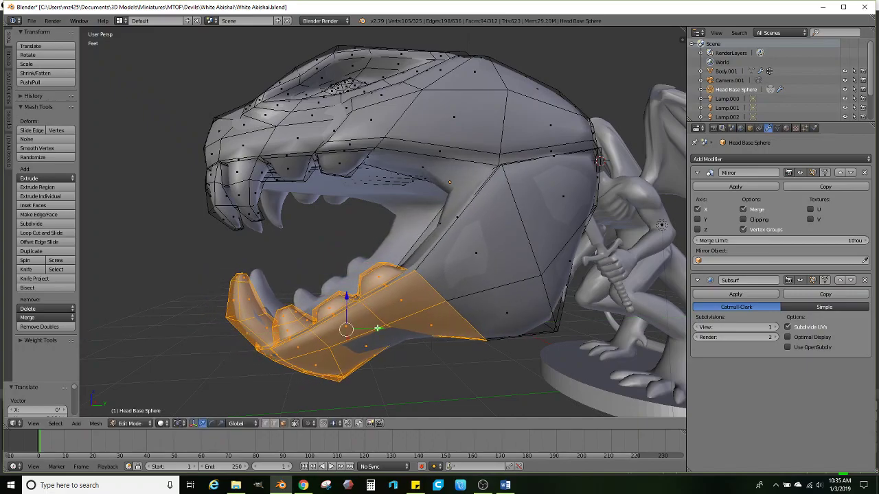
# Check the reshaped head in Object Mode and apply its Mirror modifier
pyautogui.scroll(-3, 377, 328)
pyautogui.moveTo(384, 323)
pyautogui.mouseDown(button='middle')
pyautogui.moveTo(405, 302)
pyautogui.moveTo(465, 320)
pyautogui.moveTo(420, 332)
pyautogui.moveTo(382, 311)
pyautogui.mouseUp(button='middle')
pyautogui.moveTo(360, 264); pyautogui.dragTo(610, 233, button='middle')
pyautogui.press('Tab')
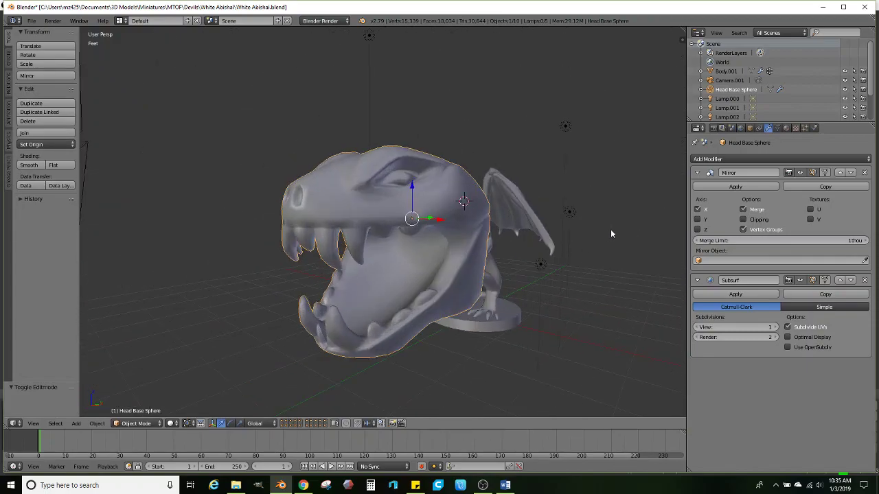
pyautogui.click(735, 187)
# Extrude the two front centre forehead faces in Edit Mode, scale them to 0.766, and move them back and up as a ridge spike
pyautogui.moveTo(621, 195); pyautogui.dragTo(340, 227, button='middle')
pyautogui.press('Tab')
pyautogui.rightClick(336, 223)
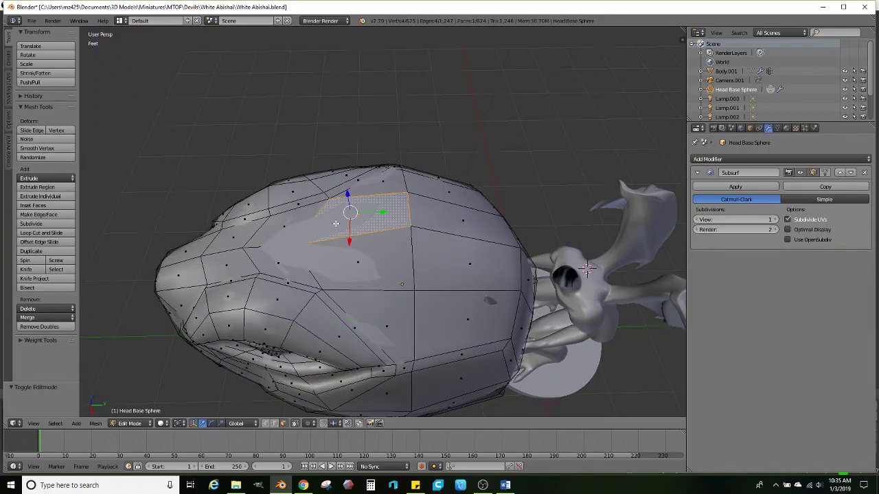
pyautogui.rightClick(285, 240)
pyautogui.moveTo(285, 241); pyautogui.dragTo(309, 242, button='middle')
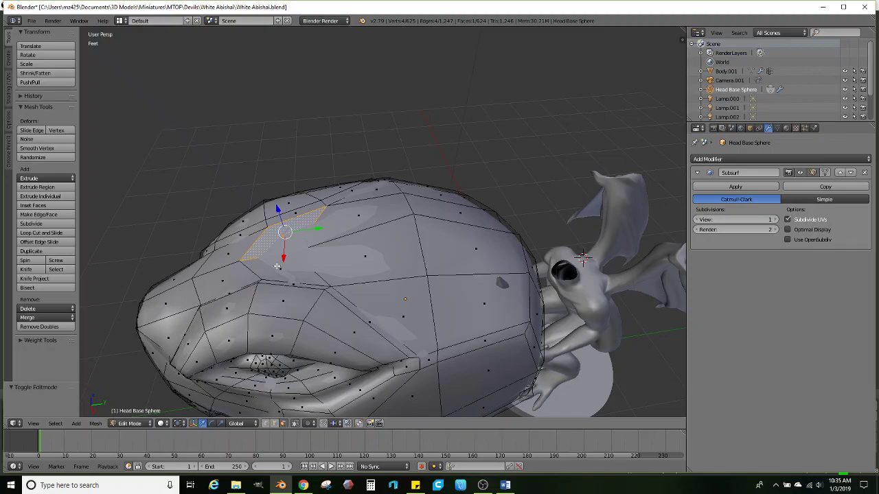
pyautogui.moveTo(277, 266); pyautogui.dragTo(395, 259, button='middle')
pyautogui.rightClick(337, 245)
pyautogui.press('a')
pyautogui.keyDown('shift'); pyautogui.rightClick(318, 250); pyautogui.keyUp('shift')
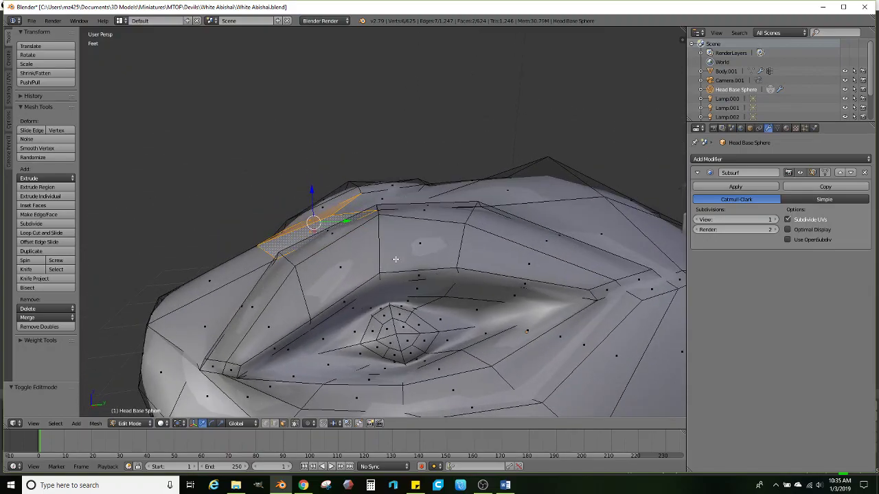
pyautogui.press('e')
pyautogui.click(409, 225)
pyautogui.press('s')
pyautogui.click(378, 210)
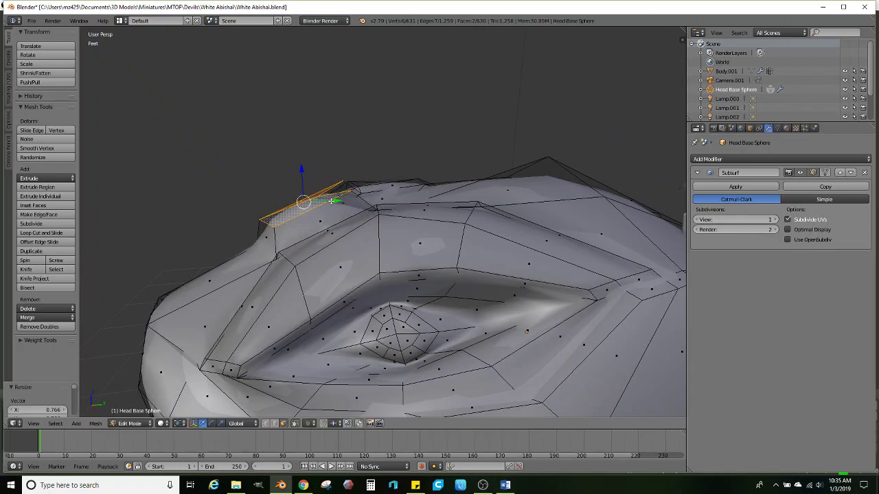
pyautogui.moveTo(331, 202); pyautogui.dragTo(363, 197)
pyautogui.moveTo(333, 169); pyautogui.dragTo(333, 152)
# Extrude the next pair of centre forehead faces, scale them to 0.491, and shift them back and up into a second spike
pyautogui.moveTo(333, 155); pyautogui.dragTo(392, 239, button='middle')
pyautogui.rightClick(395, 238)
pyautogui.keyDown('ctrl'); pyautogui.rightClick(401, 270); pyautogui.keyUp('ctrl')
pyautogui.moveTo(401, 270); pyautogui.dragTo(464, 224, button='middle')
pyautogui.press('e')
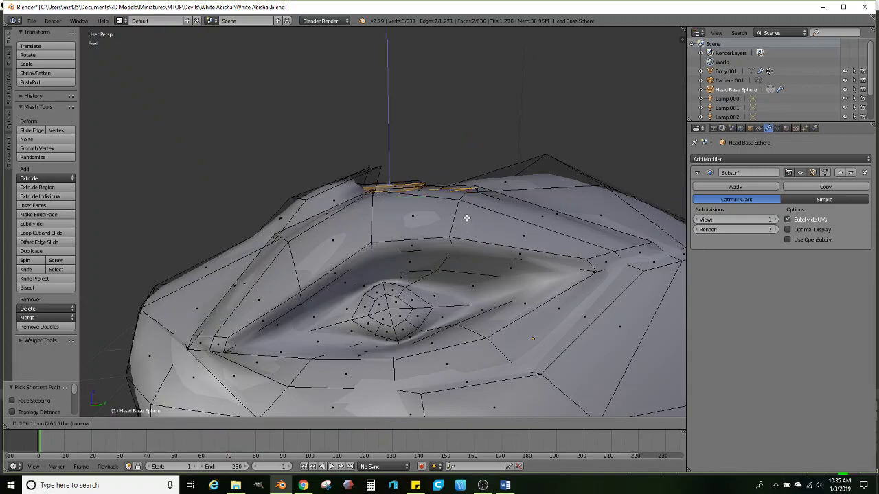
pyautogui.click(474, 184)
pyautogui.press('s')
pyautogui.click(426, 179)
pyautogui.moveTo(424, 157); pyautogui.dragTo(445, 154)
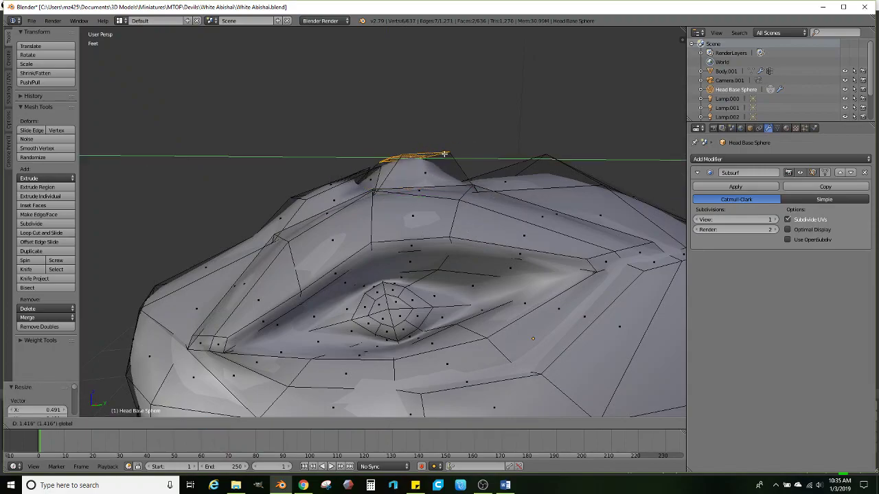
pyautogui.click(444, 154)
pyautogui.moveTo(444, 154); pyautogui.dragTo(414, 151, button='middle')
pyautogui.moveTo(405, 142); pyautogui.dragTo(406, 134)
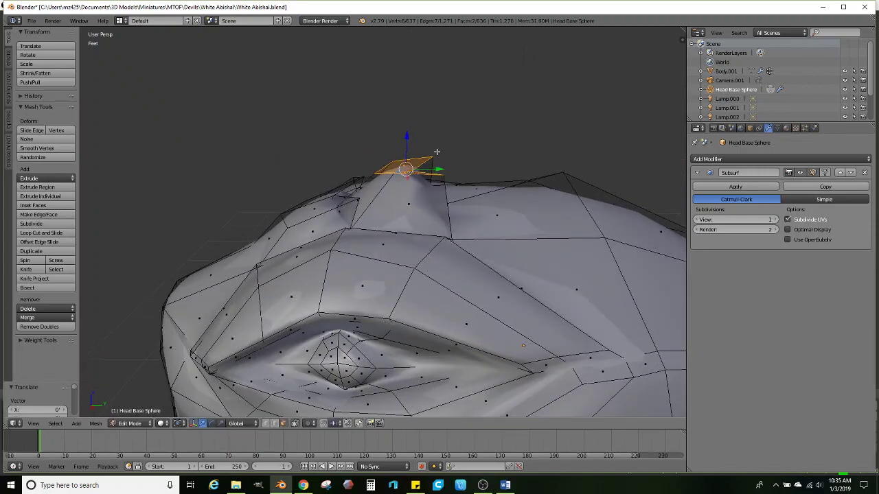
# Extrude the third pair of faces along the forehead's centre line and scale the new tip to 0.474
pyautogui.moveTo(438, 153); pyautogui.dragTo(410, 227, button='middle')
pyautogui.rightClick(414, 224)
pyautogui.keyDown('shift'); pyautogui.rightClick(425, 278); pyautogui.keyUp('shift')
pyautogui.moveTo(426, 278); pyautogui.dragTo(432, 247, button='middle')
pyautogui.keyDown('ctrl'); pyautogui.rightClick(520, 284); pyautogui.keyUp('ctrl')
pyautogui.moveTo(519, 284); pyautogui.dragTo(445, 219, button='middle')
pyautogui.scroll(-7, 432, 260)
pyautogui.scroll(5, 438, 293)
pyautogui.scroll(-1, 465, 232)
pyautogui.scroll(-3, 433, 220)
pyautogui.press('e')
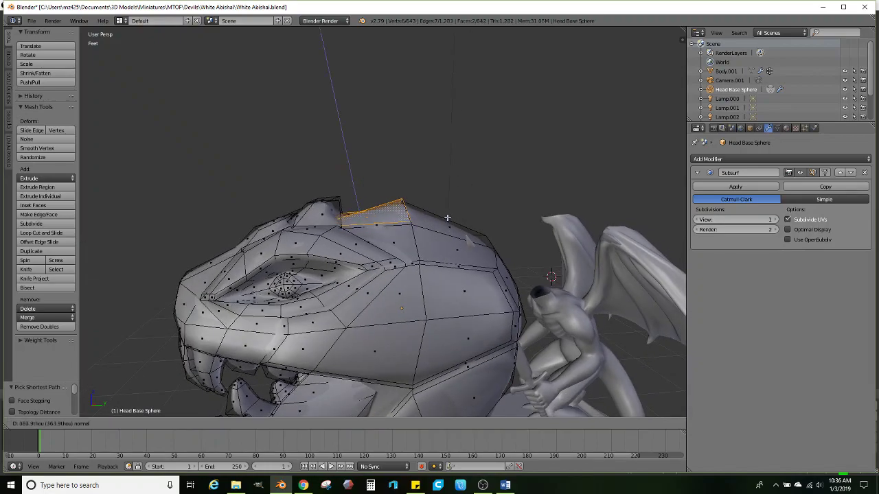
pyautogui.click(451, 197)
pyautogui.press('s')
pyautogui.click(398, 195)
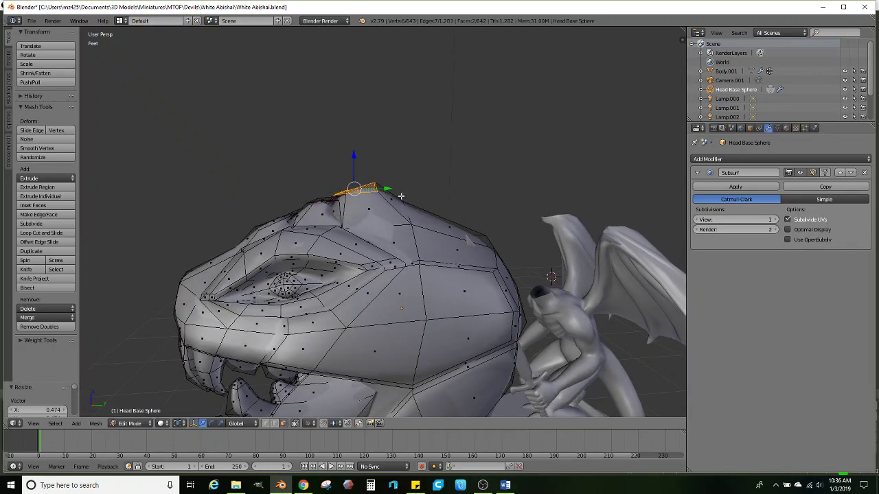
# Move the centre-line vertex behind the third spike backward along the crown
pyautogui.moveTo(396, 196); pyautogui.dragTo(267, 413, button='middle')
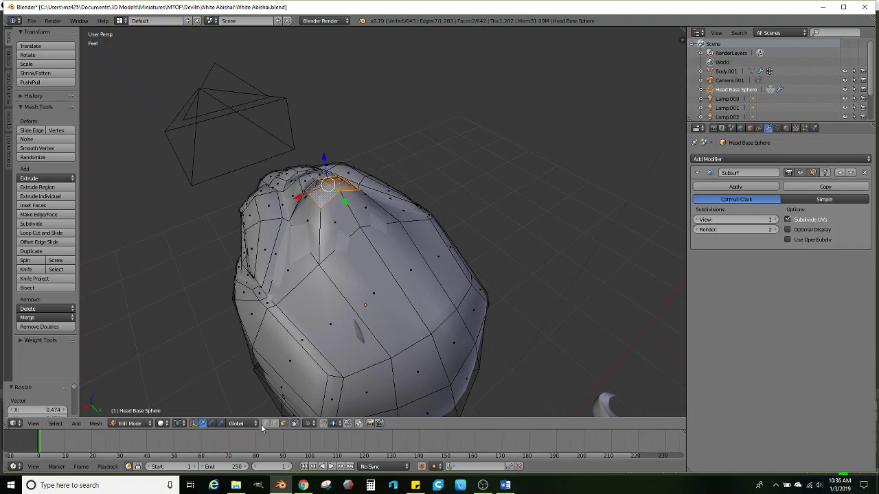
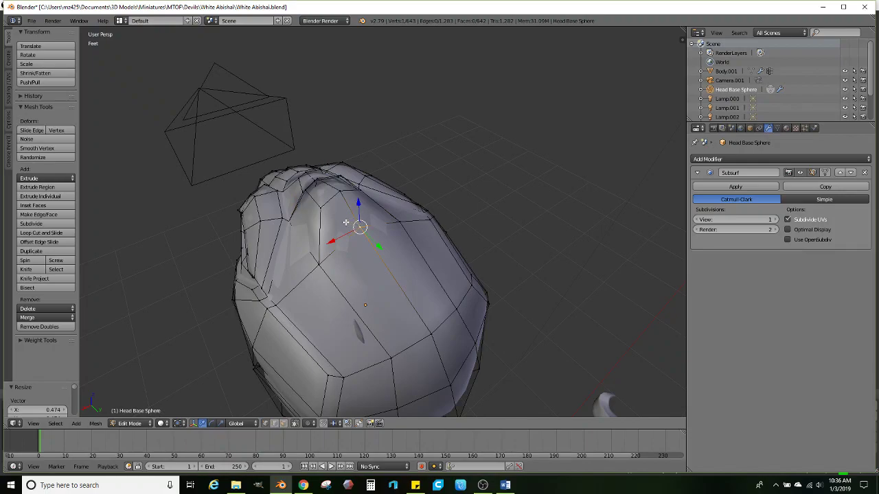
pyautogui.moveTo(345, 223); pyautogui.dragTo(423, 186, button='middle')
pyautogui.moveTo(421, 214); pyautogui.dragTo(438, 217)
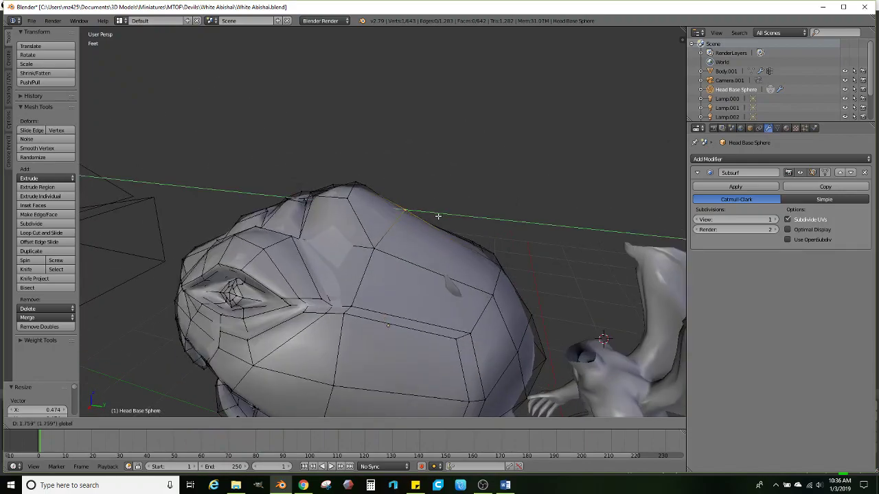
pyautogui.click(438, 216)
pyautogui.press('g')
pyautogui.press('x')
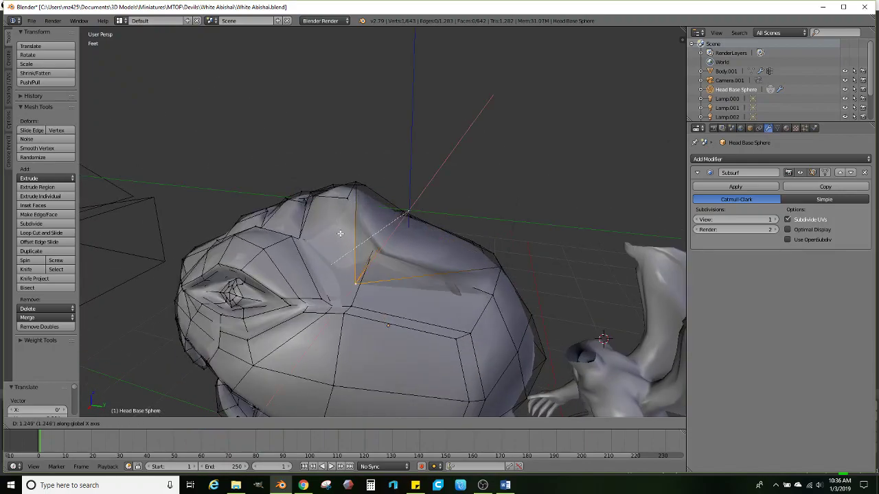
pyautogui.click(341, 234)
pyautogui.hotkey('ctrl', 'z')
# Lower the centre-line vertex behind the third spike
pyautogui.moveTo(426, 226); pyautogui.dragTo(417, 224, button='middle')
pyautogui.moveTo(403, 178); pyautogui.dragTo(404, 199)
pyautogui.moveTo(404, 199); pyautogui.dragTo(326, 234, button='middle')
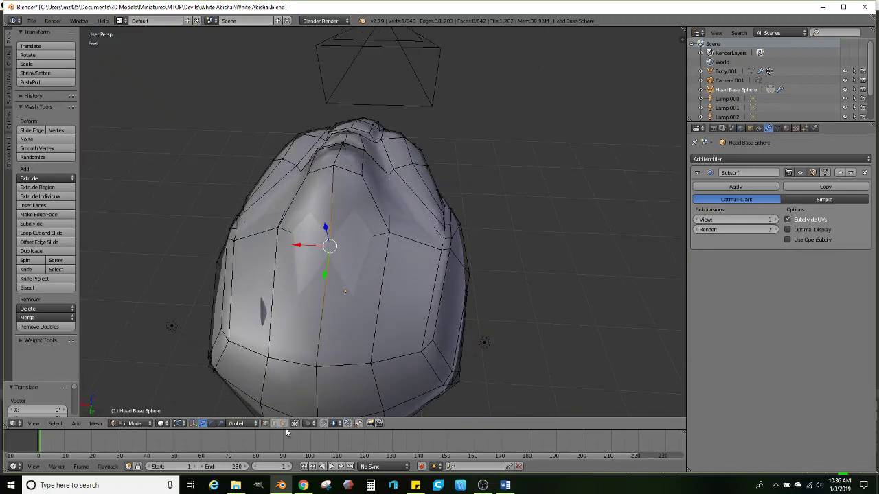
# Extrude the two crown faces behind the third spike into a large horn base and scale its end to 0.645
pyautogui.rightClick(358, 214)
pyautogui.keyDown('shift'); pyautogui.rightClick(312, 219); pyautogui.keyUp('shift')
pyautogui.moveTo(313, 219); pyautogui.dragTo(482, 176, button='middle')
pyautogui.press('e')
pyautogui.click(477, 171)
pyautogui.press('s')
pyautogui.click(479, 168)
pyautogui.scroll(-2, 481, 191)
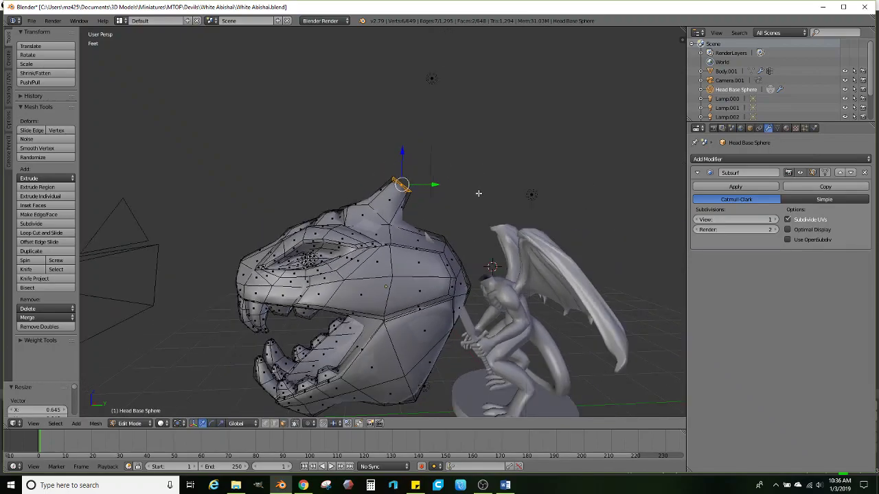
# Extrude the crown horn further, shrink its end, and move it back and slightly down to curve the horn
pyautogui.press('e')
pyautogui.click(540, 149)
pyautogui.press('s')
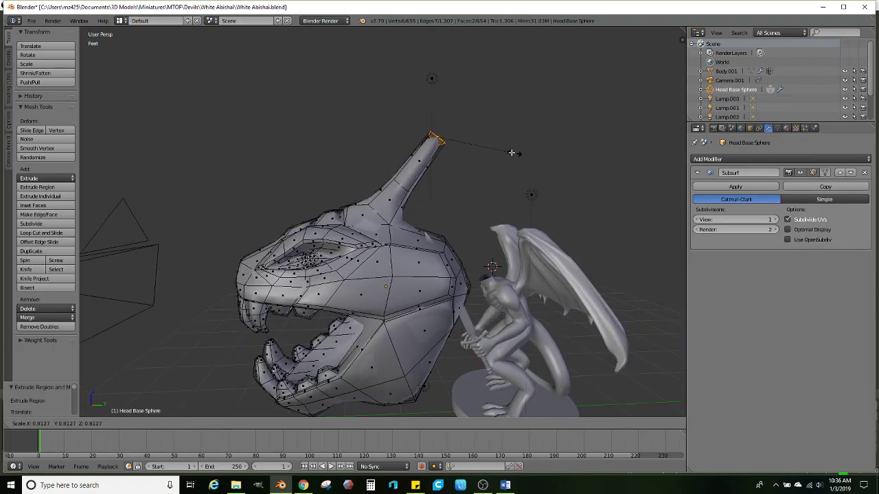
pyautogui.click(487, 145)
pyautogui.moveTo(472, 138); pyautogui.dragTo(495, 165)
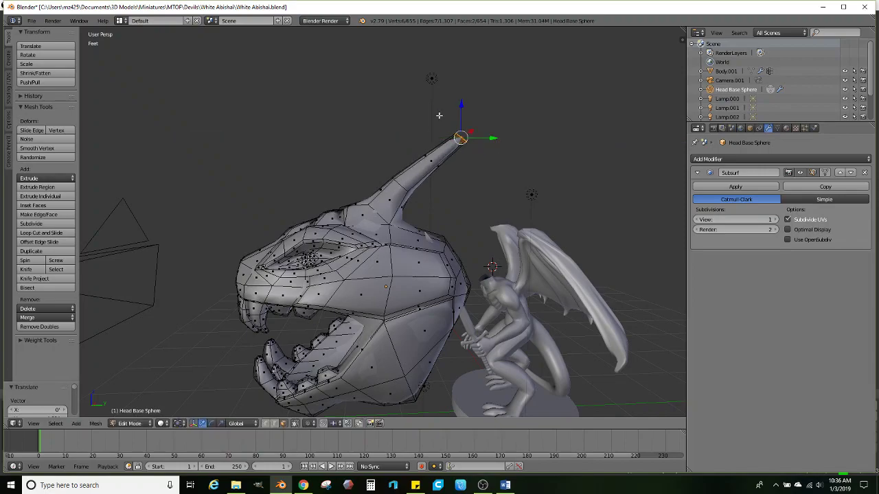
pyautogui.moveTo(460, 105); pyautogui.dragTo(467, 117)
# Scale the horn's end faces by 1.375 and rotate them by -26.9° to follow the backward curve
pyautogui.moveTo(493, 151); pyautogui.dragTo(535, 175, button='middle')
pyautogui.press('s')
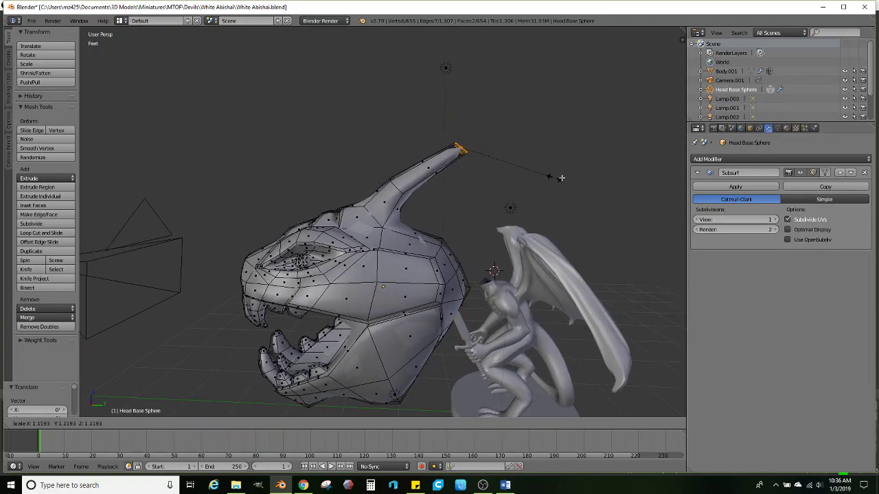
pyautogui.click(577, 173)
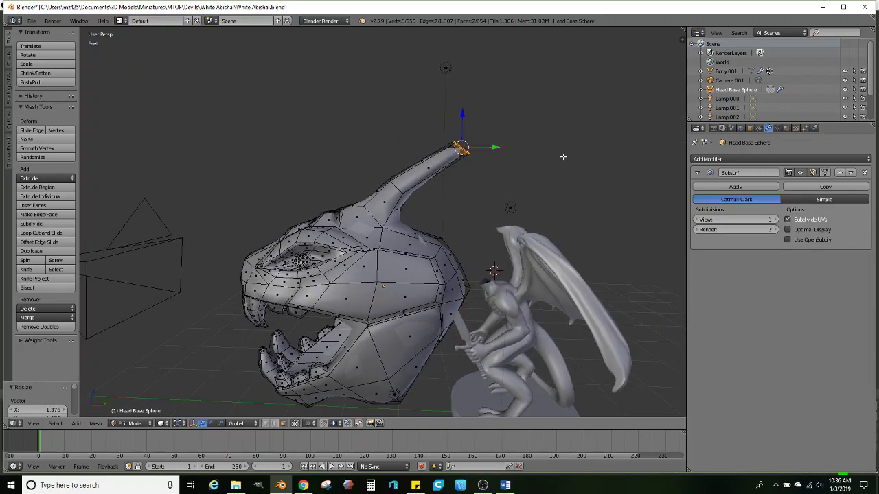
pyautogui.click(212, 424)
pyautogui.moveTo(491, 122); pyautogui.dragTo(490, 135)
pyautogui.moveTo(495, 159); pyautogui.dragTo(497, 166, button='middle')
pyautogui.scroll(2, 501, 175)
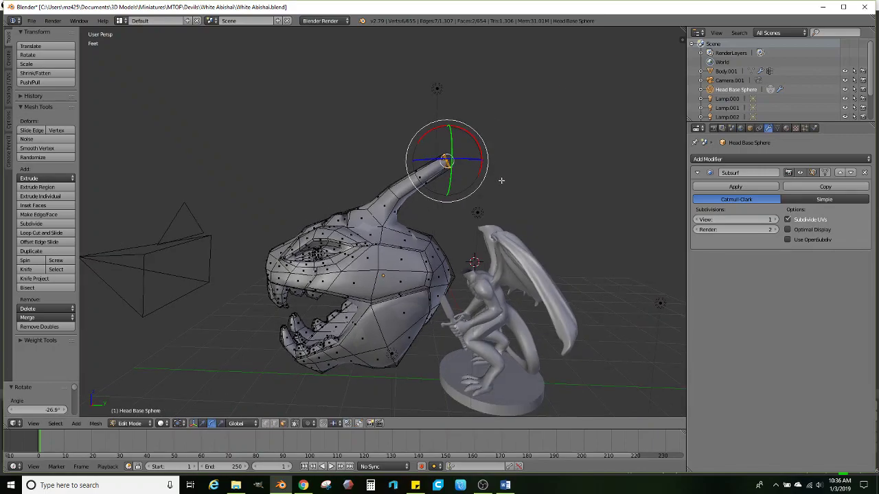
# Extrude another section from the horn's end, scale its tip to 0.602, and move the tip down
pyautogui.press('e')
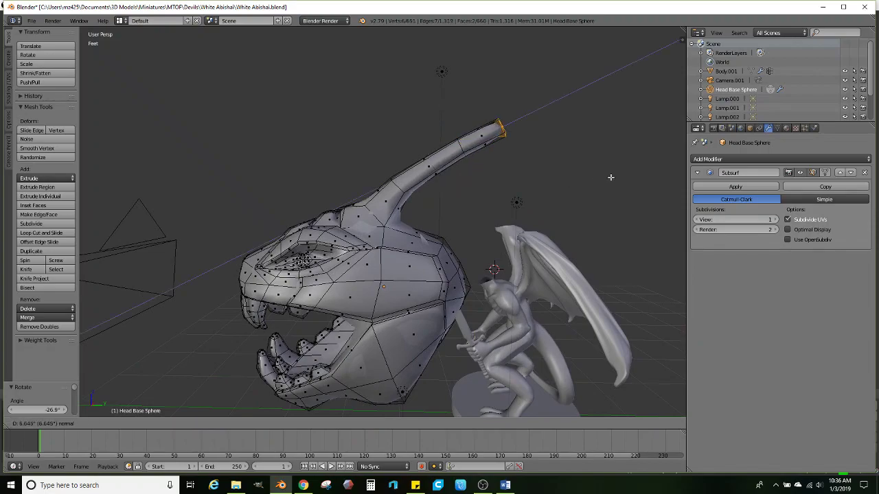
pyautogui.click(610, 176)
pyautogui.press('s')
pyautogui.click(554, 162)
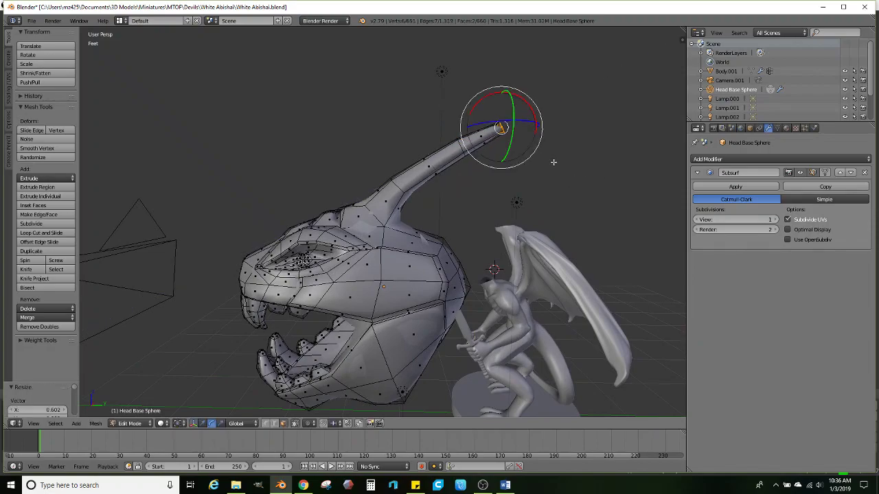
pyautogui.click(202, 425)
pyautogui.moveTo(505, 90); pyautogui.dragTo(506, 107)
# Select the horn's outer face loops and move them down and slightly back to flatten the horn's sweep
pyautogui.scroll(-3, 412, 158)
pyautogui.moveTo(343, 171)
pyautogui.mouseDown(button='middle')
pyautogui.moveTo(482, 169)
pyautogui.moveTo(350, 174)
pyautogui.mouseUp(button='middle')
pyautogui.scroll(2, 382, 178)
pyautogui.keyDown('alt'); pyautogui.keyDown('shift'); pyautogui.rightClick(418, 155); pyautogui.keyUp('shift'); pyautogui.keyUp('alt')
pyautogui.moveTo(419, 117); pyautogui.dragTo(394, 146)
pyautogui.keyDown('alt'); pyautogui.keyDown('shift'); pyautogui.rightClick(377, 174); pyautogui.keyUp('shift'); pyautogui.keyUp('alt')
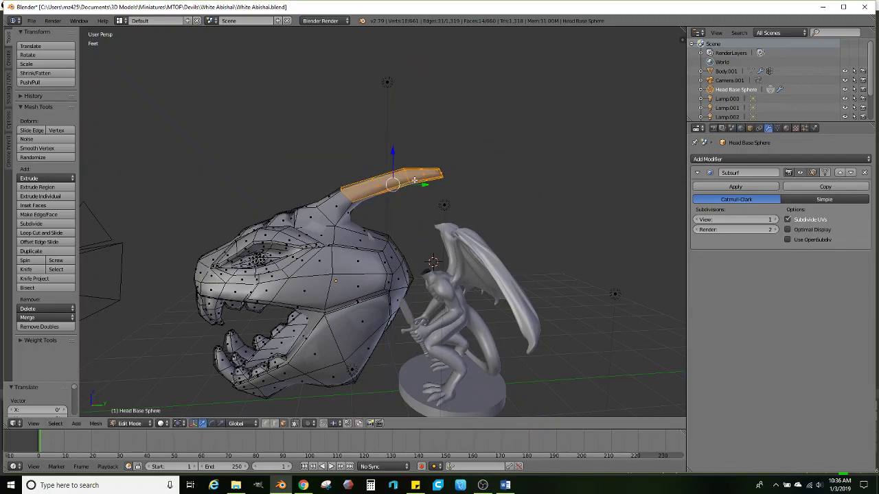
pyautogui.moveTo(422, 185); pyautogui.dragTo(429, 185)
# Add a loop cut around the back of the head and widen the selected crown edge by scaling it to 1.083
pyautogui.scroll(-1, 376, 206)
pyautogui.moveTo(376, 206); pyautogui.dragTo(404, 264, button='middle')
pyautogui.click(58, 234)
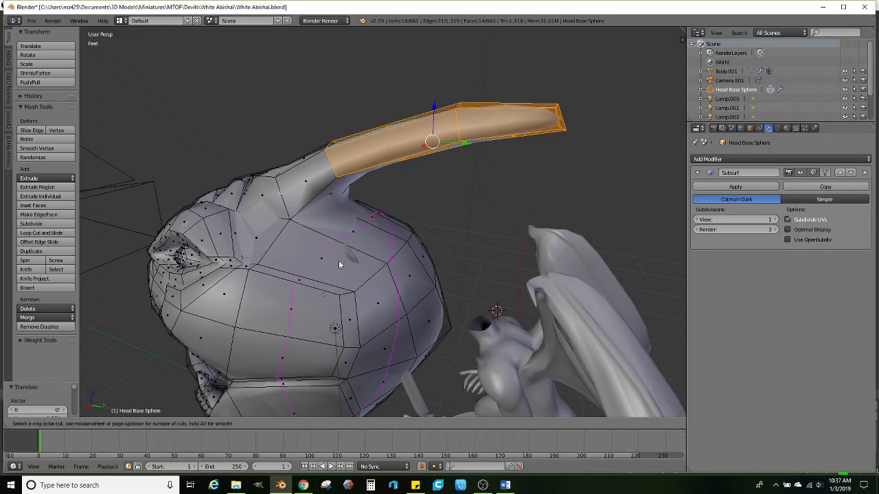
pyautogui.click(344, 255)
pyautogui.click(353, 256)
pyautogui.moveTo(353, 256); pyautogui.dragTo(446, 254, button='middle')
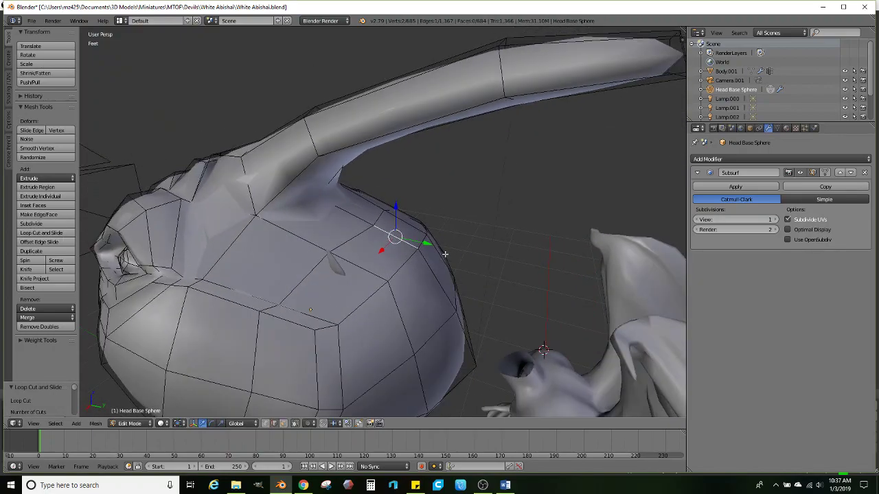
pyautogui.press('s')
pyautogui.click(468, 259)
pyautogui.press('s')
pyautogui.click(475, 257)
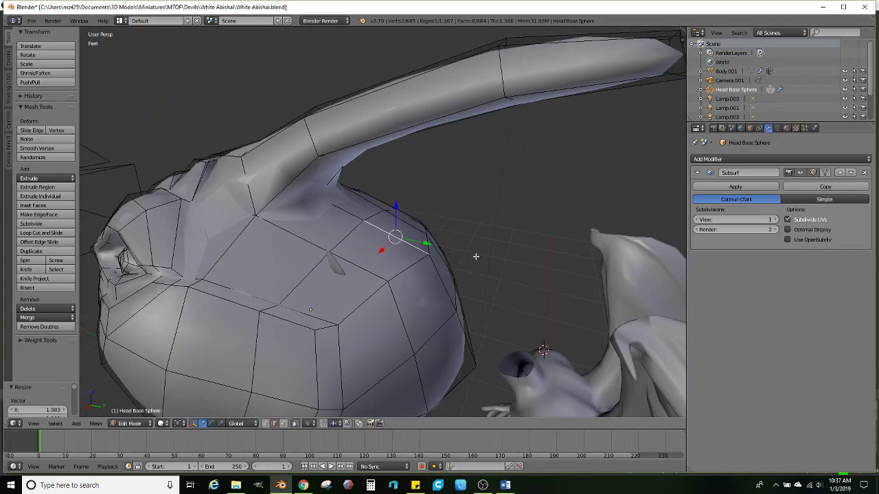
# Select the two centre faces behind the large horn, rotate them by -24.6°, and scale them to 0.779
pyautogui.moveTo(441, 241); pyautogui.dragTo(300, 394, button='middle')
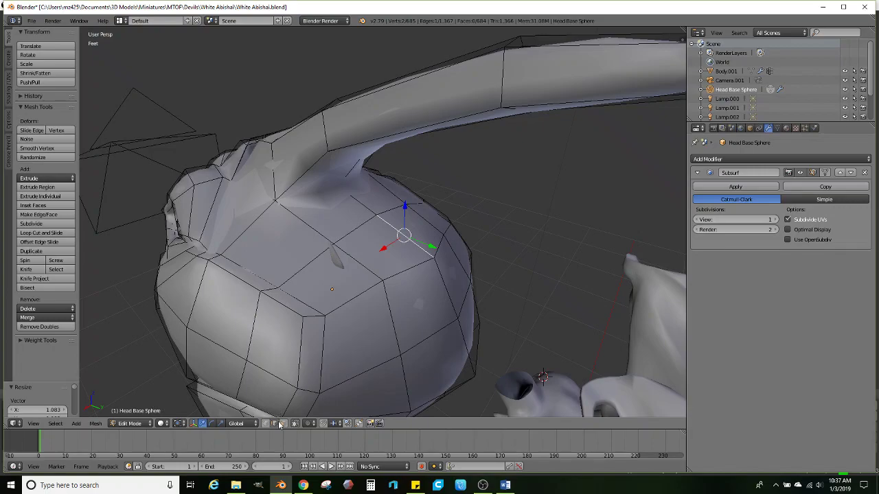
pyautogui.rightClick(387, 267)
pyautogui.moveTo(386, 266); pyautogui.dragTo(431, 209, button='middle')
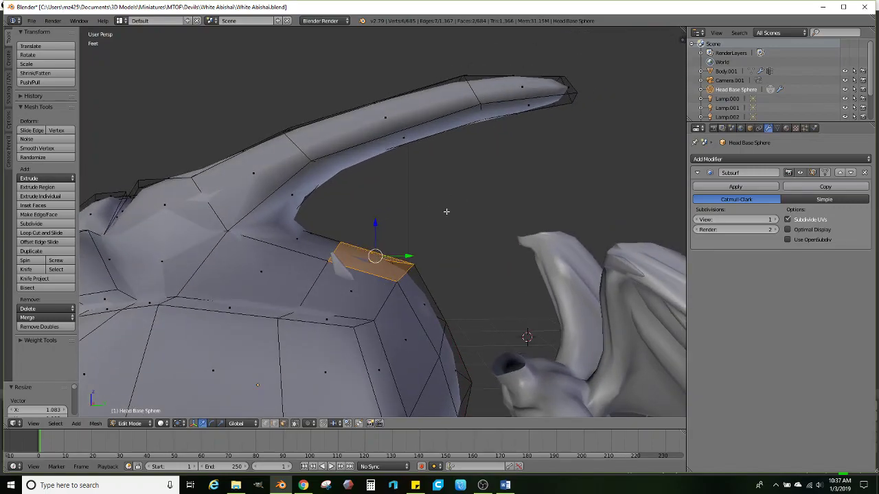
pyautogui.click(212, 425)
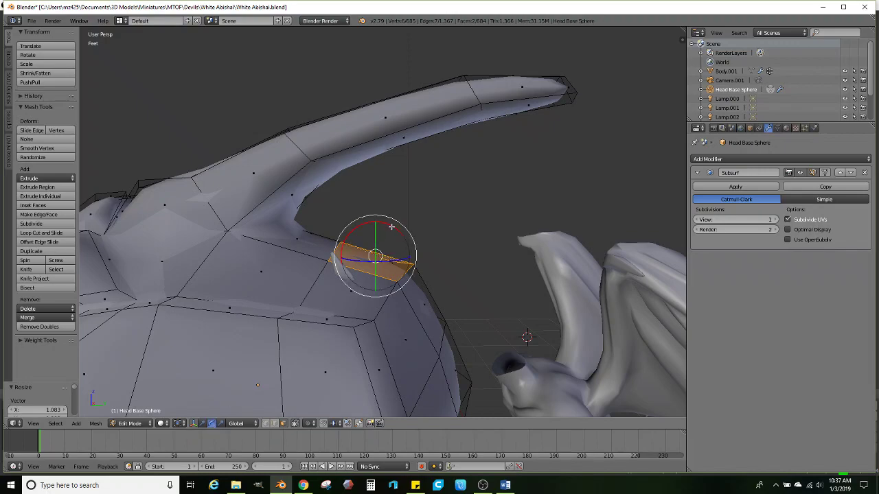
pyautogui.moveTo(391, 226); pyautogui.dragTo(404, 237)
pyautogui.press('s')
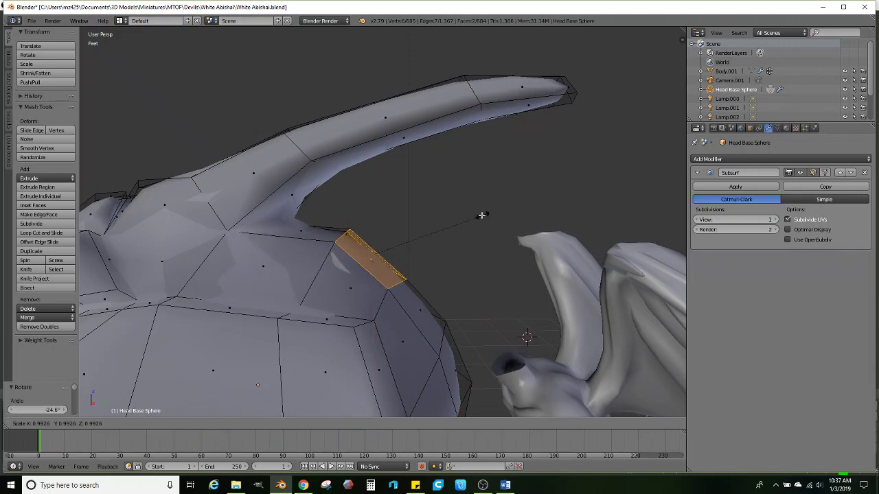
pyautogui.click(456, 216)
# Extrude the rear crown faces into a second horn, shrink and rotate its end by -21.6°, and move it down
pyautogui.moveTo(456, 215); pyautogui.dragTo(439, 238, button='middle')
pyautogui.press('e')
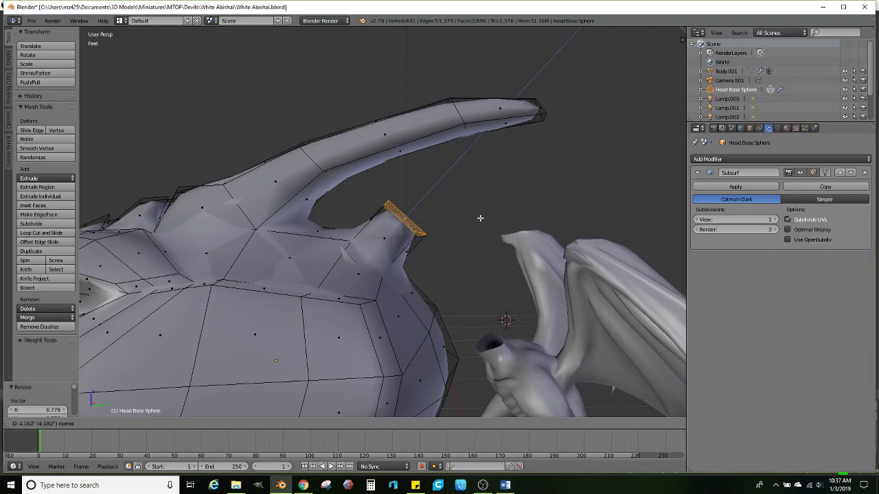
pyautogui.click(480, 218)
pyautogui.press('s')
pyautogui.click(453, 216)
pyautogui.moveTo(410, 186); pyautogui.dragTo(427, 201)
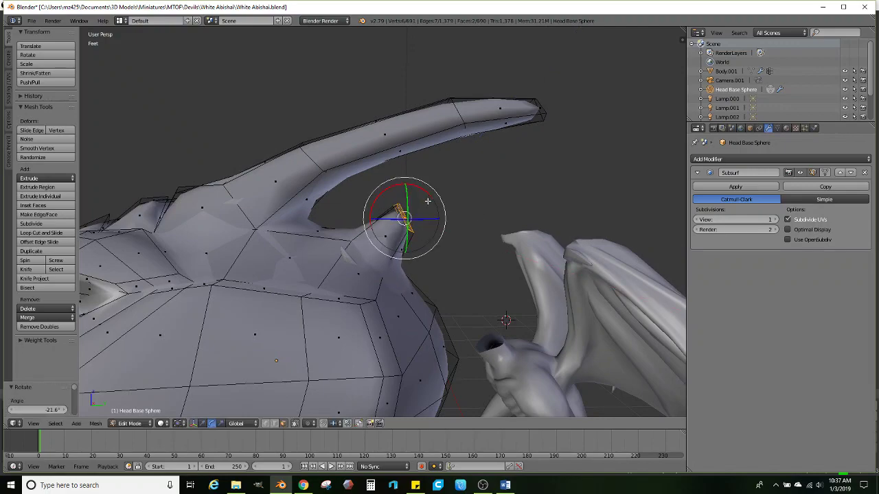
pyautogui.click(203, 423)
pyautogui.moveTo(406, 188); pyautogui.dragTo(410, 196)
# Extrude a further section of the second horn, shrink its end, move it backward, and rescale it to 1.053
pyautogui.scroll(-1, 436, 218)
pyautogui.press('e')
pyautogui.click(509, 218)
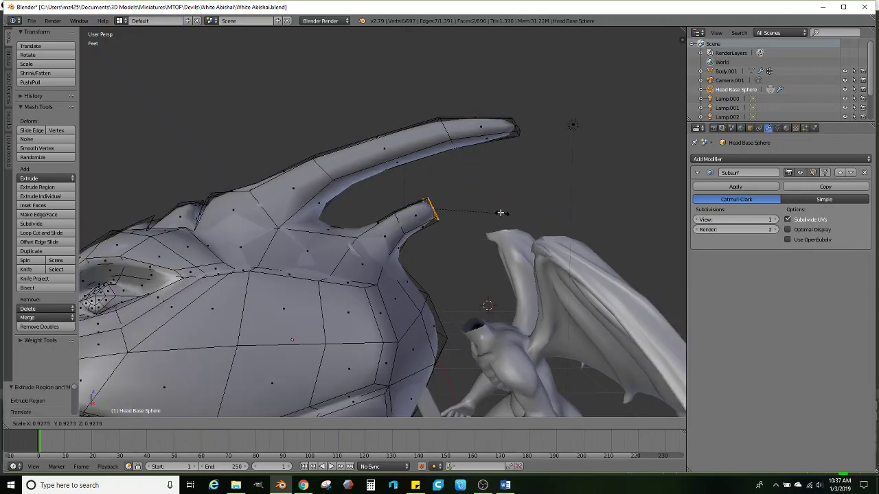
pyautogui.press('s')
pyautogui.click(493, 212)
pyautogui.moveTo(467, 213); pyautogui.dragTo(492, 210)
pyautogui.press('s')
pyautogui.click(529, 208)
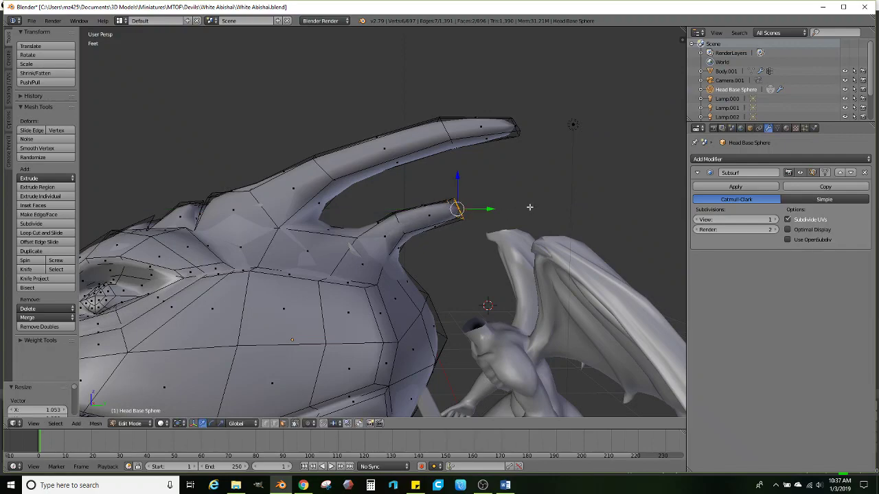
# Rotate the selected end of the lower second horn by -13.6°
pyautogui.scroll(-1, 507, 211)
pyautogui.moveTo(493, 211); pyautogui.dragTo(484, 211, button='middle')
pyautogui.click(212, 424)
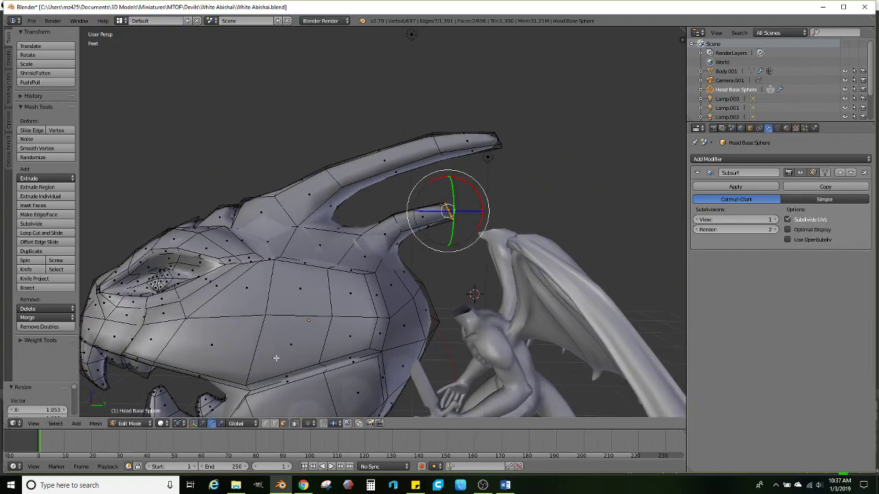
pyautogui.moveTo(474, 187); pyautogui.dragTo(480, 194)
pyautogui.scroll(-1, 486, 196)
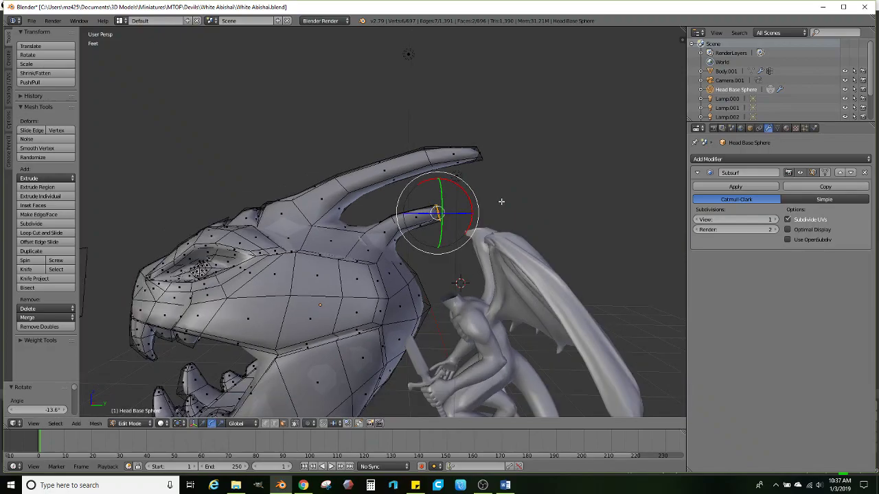
# Extrude another section of the lower horn, scale its end to 0.818, and move it backward and slightly down
pyautogui.press('e')
pyautogui.press('s')
pyautogui.click(537, 204)
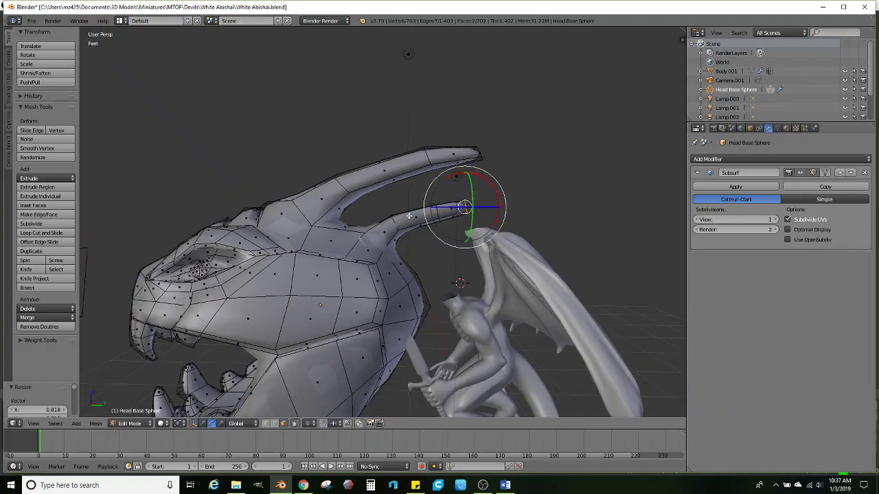
pyautogui.click(203, 423)
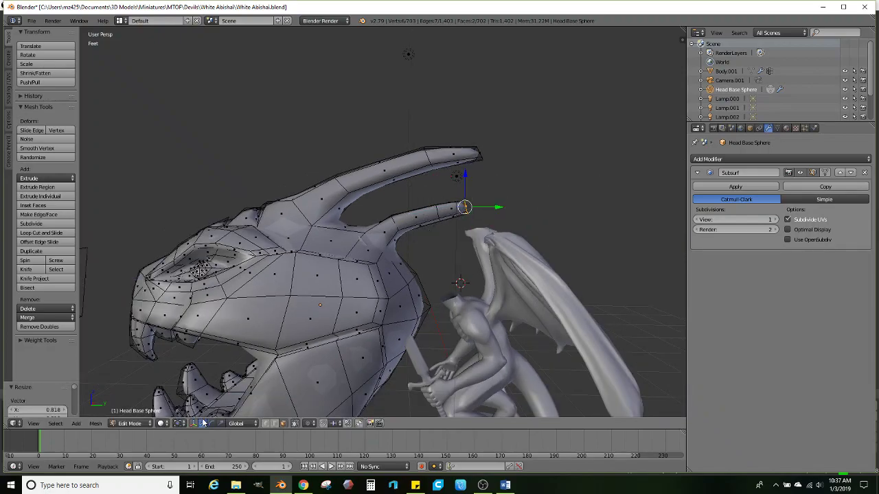
pyautogui.moveTo(503, 203); pyautogui.dragTo(526, 201)
pyautogui.moveTo(488, 174); pyautogui.dragTo(488, 180)
# Select the end faces of the large upper horn and enlarge them by scaling to 1.104
pyautogui.moveTo(459, 191); pyautogui.dragTo(440, 137, button='middle')
pyautogui.scroll(2, 377, 227)
pyautogui.rightClick(381, 173)
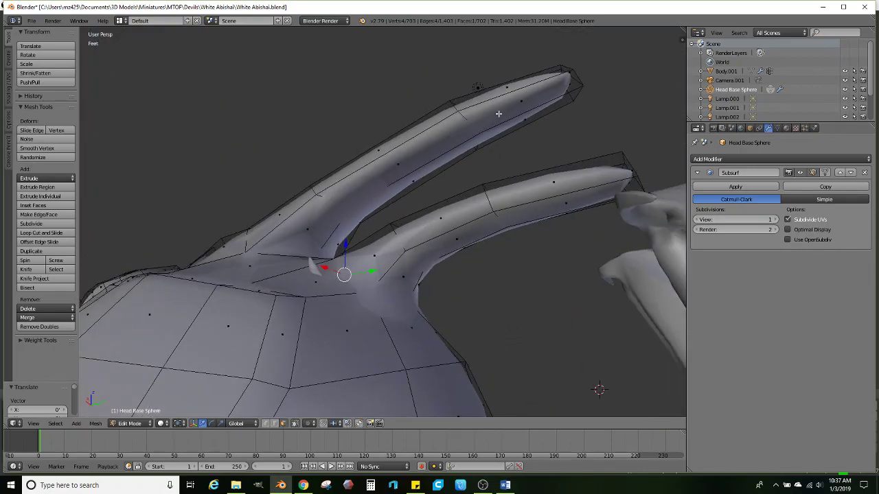
pyautogui.rightClick(517, 103)
pyautogui.moveTo(518, 109); pyautogui.dragTo(498, 146, button='middle')
pyautogui.keyDown('shift'); pyautogui.moveTo(489, 107); pyautogui.dragTo(469, 145, button='middle'); pyautogui.keyUp('shift')
pyautogui.scroll(-1, 562, 140)
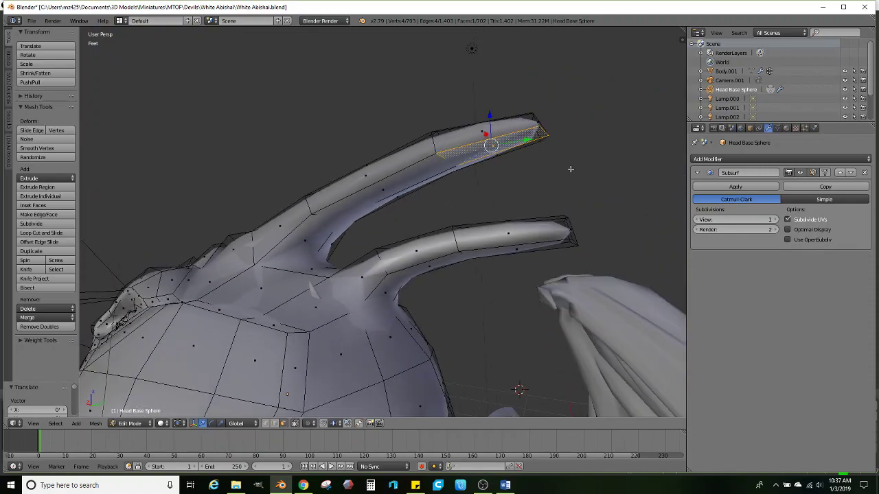
pyautogui.moveTo(571, 169)
pyautogui.mouseDown(button='middle')
pyautogui.moveTo(523, 208)
pyautogui.moveTo(427, 189)
pyautogui.moveTo(506, 190)
pyautogui.moveTo(557, 164)
pyautogui.moveTo(574, 169)
pyautogui.mouseUp(button='middle')
pyautogui.keyDown('shift'); pyautogui.rightClick(377, 188); pyautogui.keyUp('shift')
pyautogui.press('s')
pyautogui.click(582, 174)
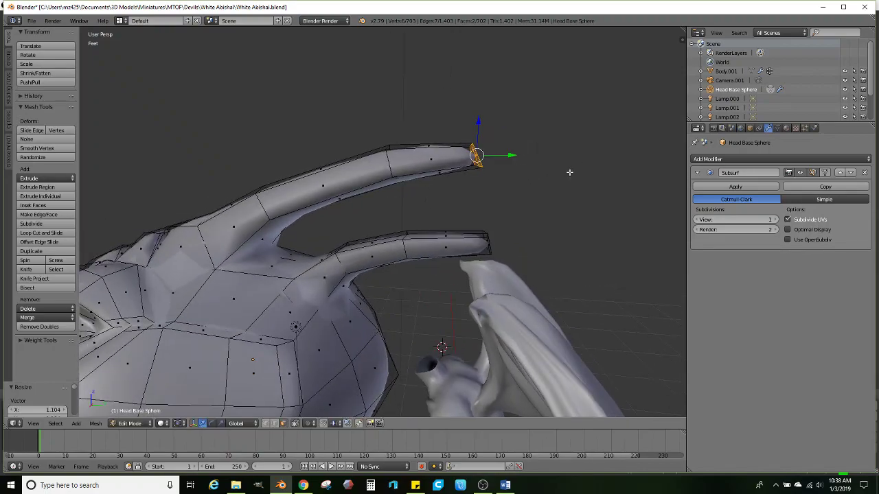
# Extrude the upper horn's end into a tip, scale it to 0.464, and lower it to continue the backward curve
pyautogui.press('e')
pyautogui.click(620, 172)
pyautogui.press('s')
pyautogui.click(562, 156)
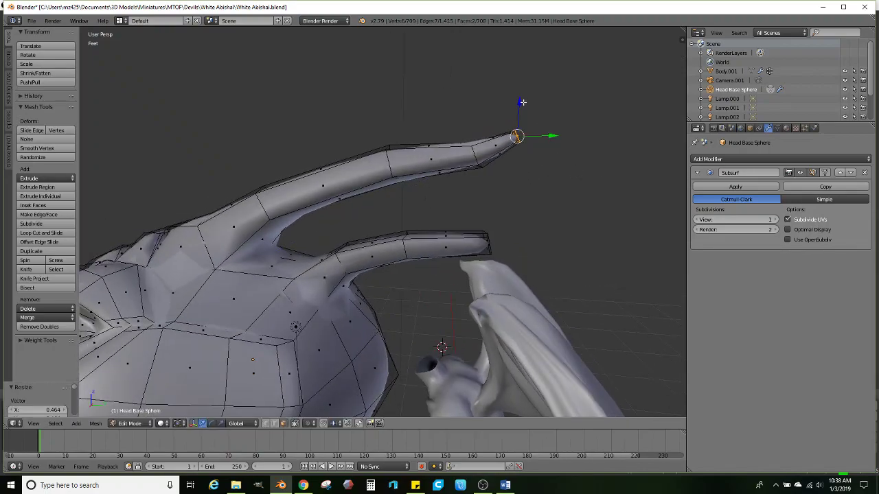
pyautogui.moveTo(519, 157); pyautogui.dragTo(564, 251, button='middle')
# Extrude the two end faces of the lower horn into a tip, shrink it, and lower it slightly
pyautogui.rightClick(439, 259)
pyautogui.keyDown('shift'); pyautogui.rightClick(453, 255); pyautogui.keyUp('shift')
pyautogui.press('e')
pyautogui.click(574, 244)
pyautogui.press('s')
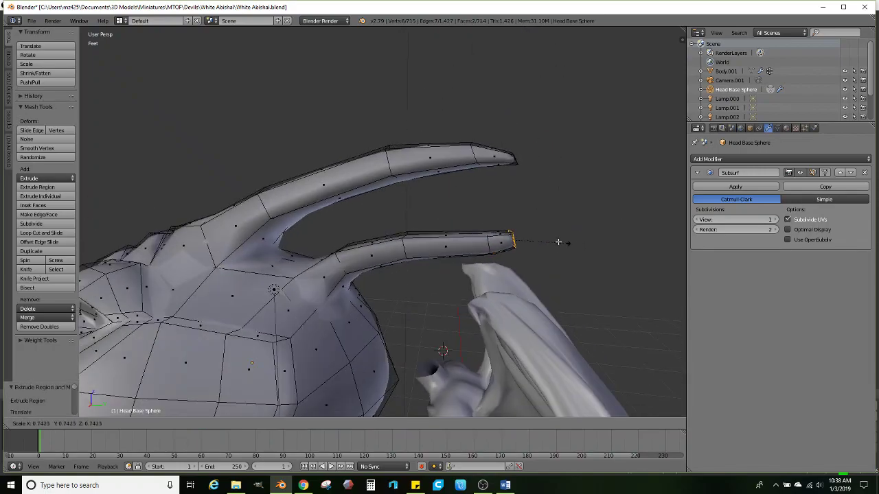
pyautogui.click(555, 242)
pyautogui.moveTo(516, 207); pyautogui.dragTo(518, 213)
# Select the facing strips of faces along both horns and the crown faces between them, and delete those faces
pyautogui.moveTo(490, 220); pyautogui.dragTo(345, 227, button='middle')
pyautogui.keyDown('ctrl'); pyautogui.rightClick(445, 243); pyautogui.keyUp('ctrl')
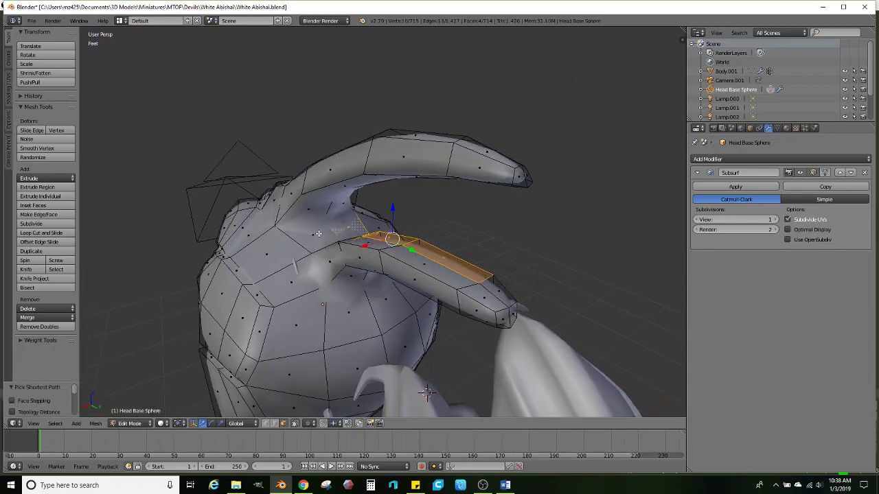
pyautogui.keyDown('ctrl'); pyautogui.rightClick(317, 233); pyautogui.keyUp('ctrl')
pyautogui.moveTo(400, 256); pyautogui.dragTo(398, 196, button='middle')
pyautogui.keyDown('ctrl'); pyautogui.rightClick(437, 143); pyautogui.keyUp('ctrl')
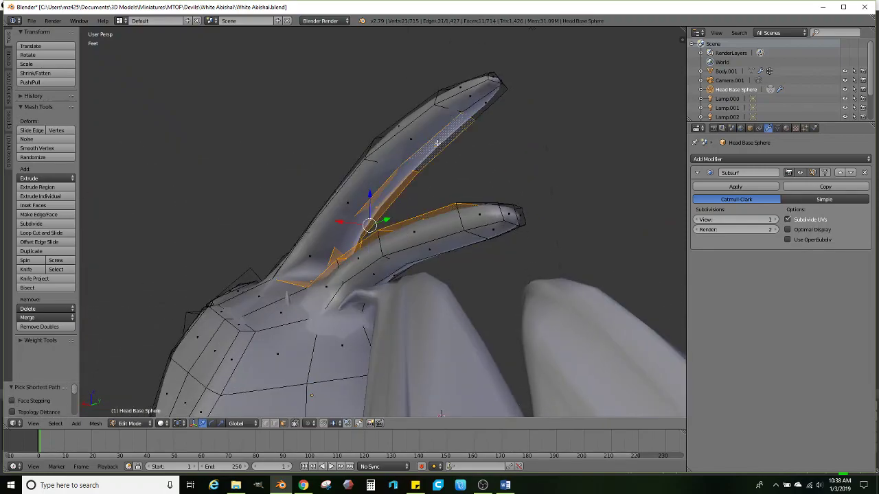
pyautogui.keyDown('ctrl'); pyautogui.rightClick(388, 154); pyautogui.keyUp('ctrl')
pyautogui.keyDown('ctrl'); pyautogui.rightClick(323, 238); pyautogui.keyUp('ctrl')
pyautogui.moveTo(322, 240); pyautogui.dragTo(413, 234, button='middle')
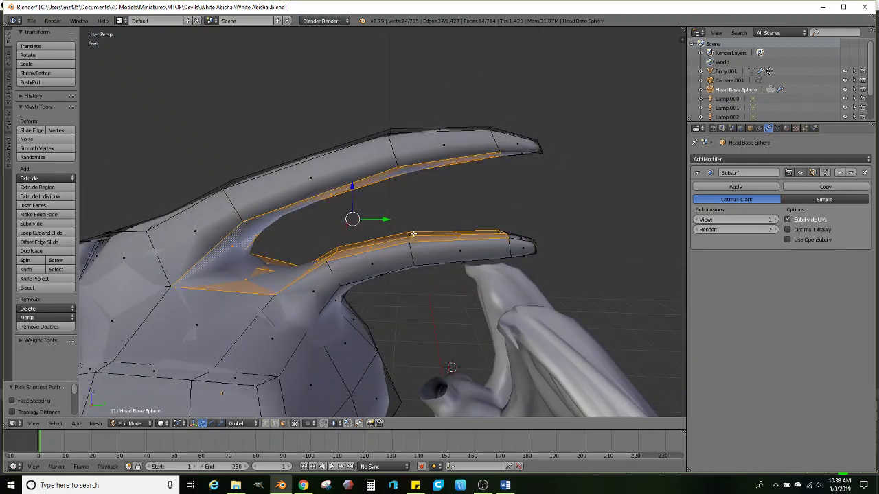
pyautogui.press('x')
pyautogui.click(398, 230)
# Extrude the two open edges beneath the upper horn near its tip straight down, and shift the new edges toward the head
pyautogui.moveTo(398, 231); pyautogui.dragTo(318, 390, button='middle')
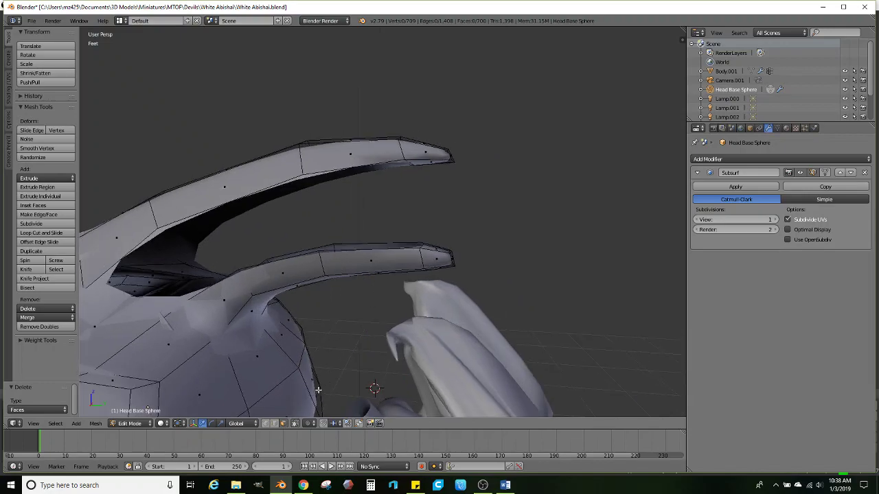
pyautogui.moveTo(406, 272); pyautogui.dragTo(379, 224, button='middle')
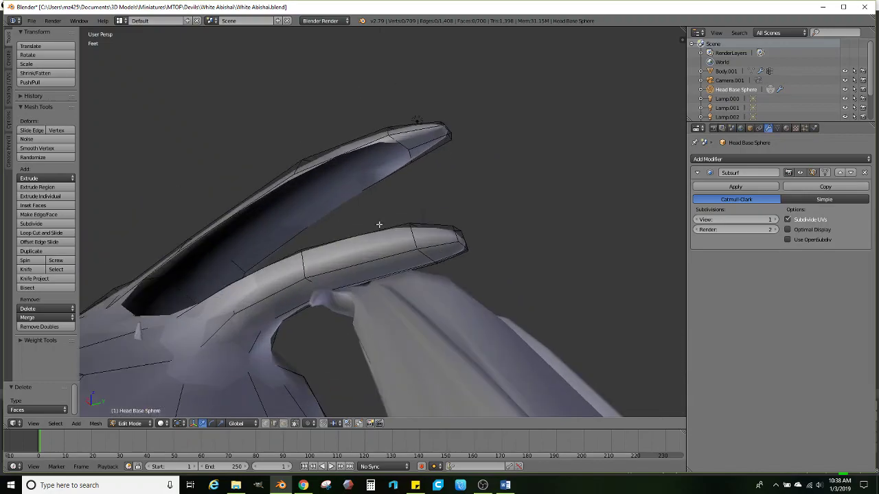
pyautogui.moveTo(391, 179); pyautogui.dragTo(485, 151, button='middle')
pyautogui.keyDown('shift'); pyautogui.rightClick(414, 136); pyautogui.keyUp('shift')
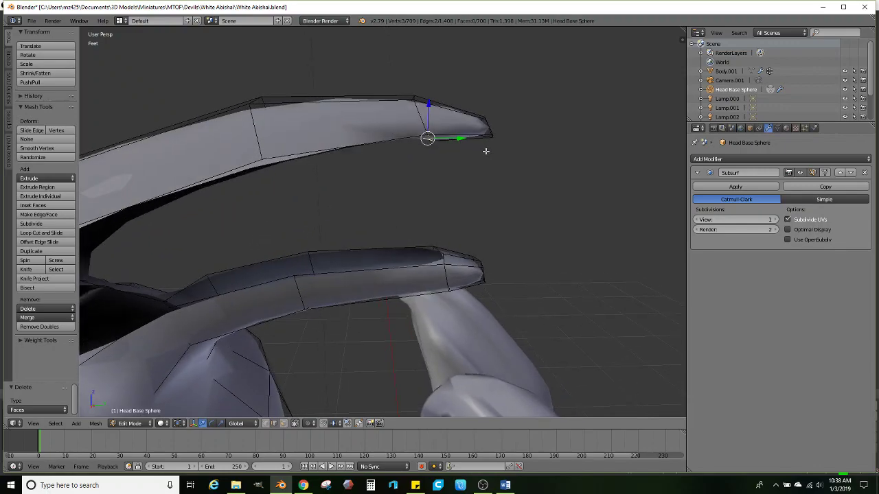
pyautogui.press('e')
pyautogui.press('z')
pyautogui.click(445, 156)
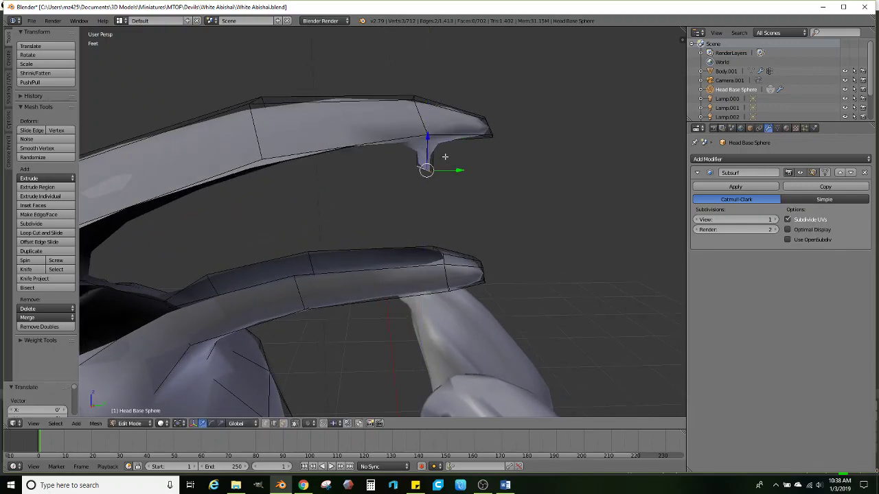
pyautogui.moveTo(464, 171); pyautogui.dragTo(447, 175)
# Extrude the connecting strip downward in two further sections, stopping just above the lower horn
pyautogui.press('e')
pyautogui.click(501, 181)
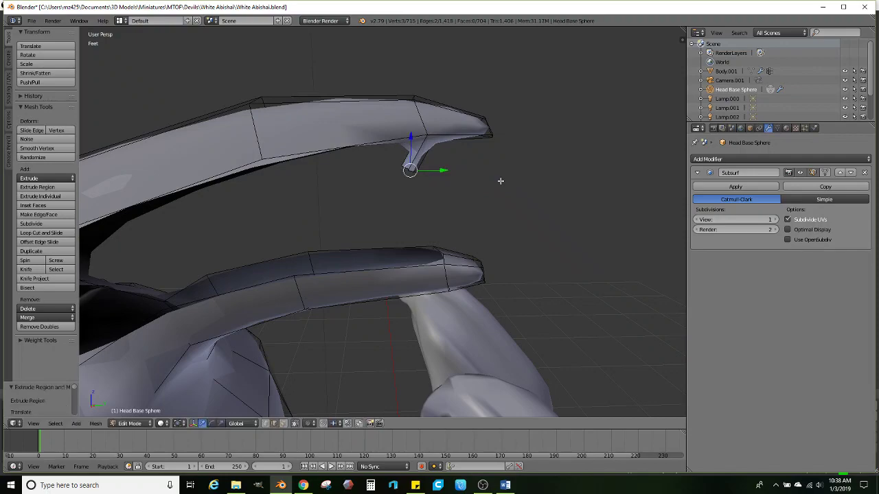
pyautogui.moveTo(418, 144); pyautogui.dragTo(418, 176)
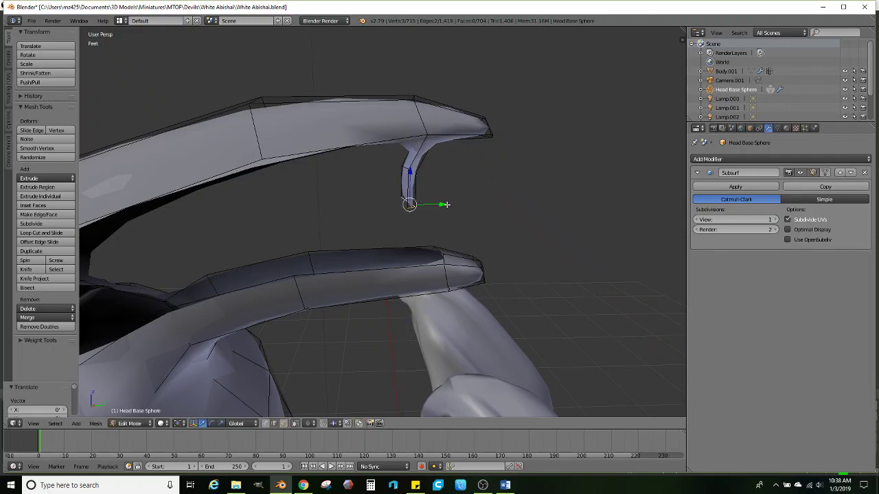
pyautogui.moveTo(450, 204); pyautogui.dragTo(464, 195, button='middle')
pyautogui.press('e')
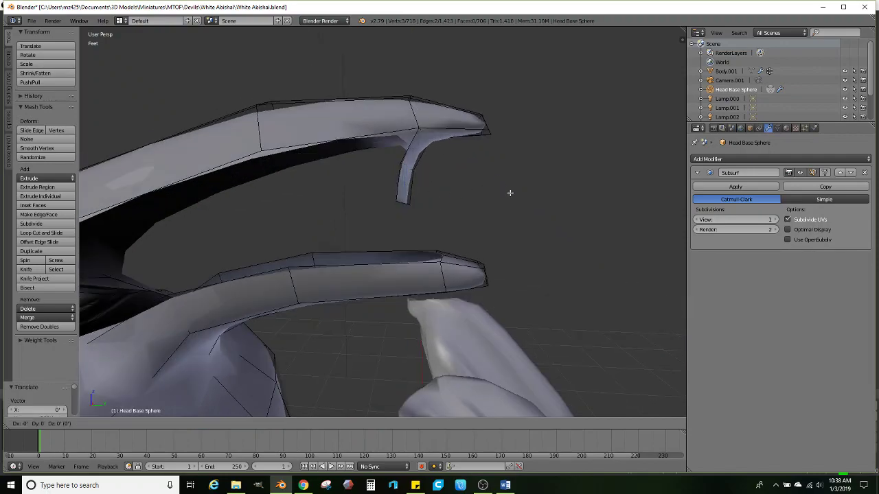
pyautogui.rightClick(510, 193)
pyautogui.press('g')
pyautogui.press('z')
pyautogui.click(409, 194)
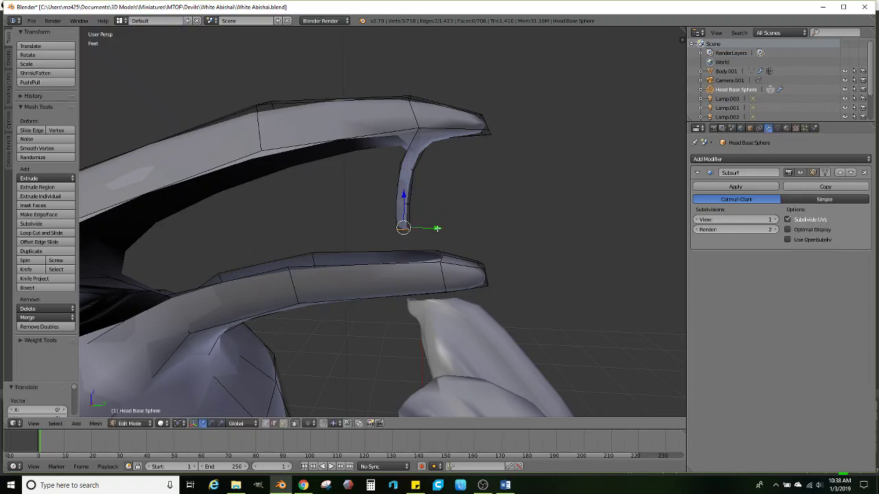
pyautogui.moveTo(414, 195); pyautogui.dragTo(414, 206)
# Join the strip's lower edges to the open edges near the lower horn's tip with Bridge Edge Loops
pyautogui.moveTo(415, 206); pyautogui.dragTo(430, 277, button='middle')
pyautogui.keyDown('shift'); pyautogui.rightClick(432, 285); pyautogui.keyUp('shift')
pyautogui.hotkey('ctrl', 'z')
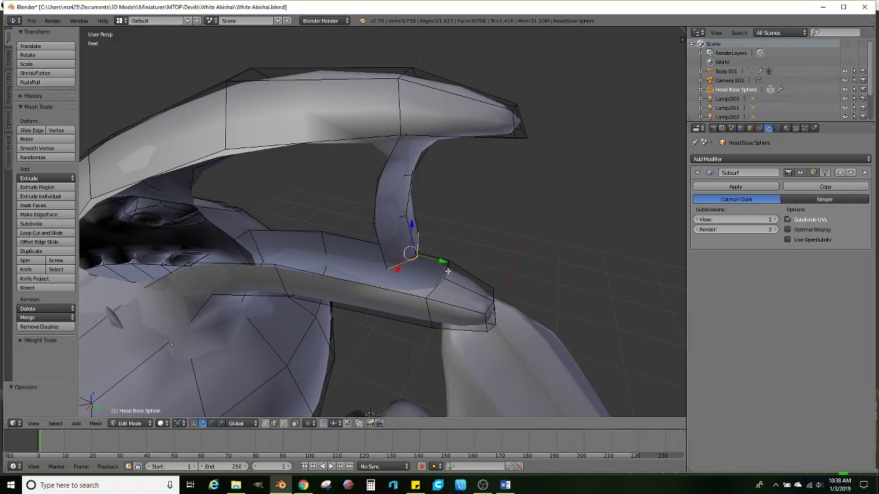
pyautogui.keyDown('shift'); pyautogui.rightClick(447, 271); pyautogui.keyUp('shift')
pyautogui.click(95, 424)
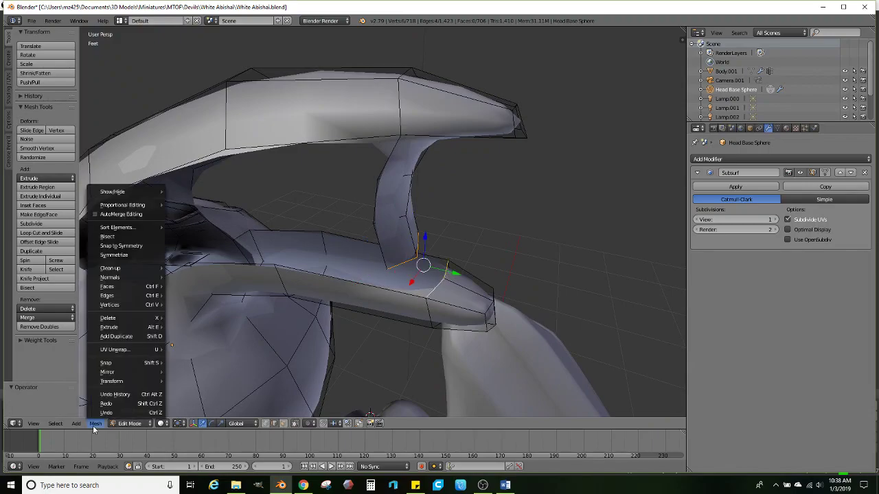
pyautogui.moveTo(108, 296)
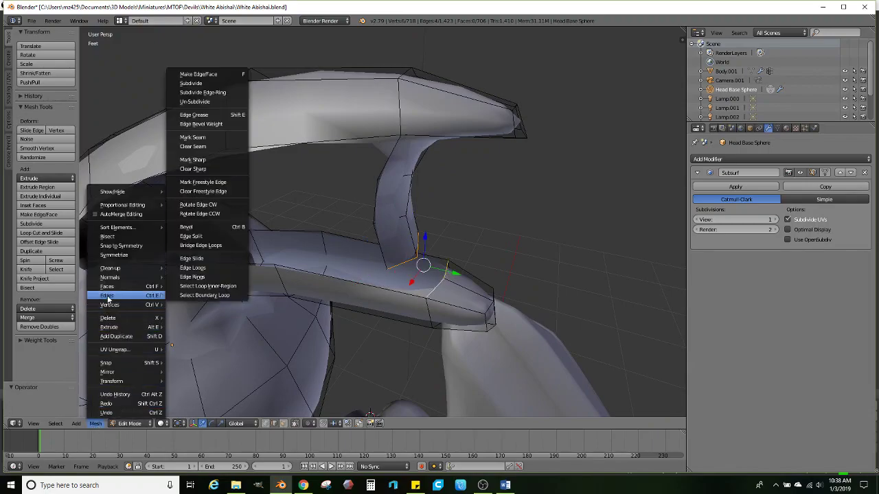
pyautogui.click(232, 245)
# Select the boundary loop of the opening between the horns on one side and fill it with faces
pyautogui.moveTo(260, 280); pyautogui.dragTo(326, 256, button='middle')
pyautogui.moveTo(406, 265); pyautogui.dragTo(268, 305, button='middle')
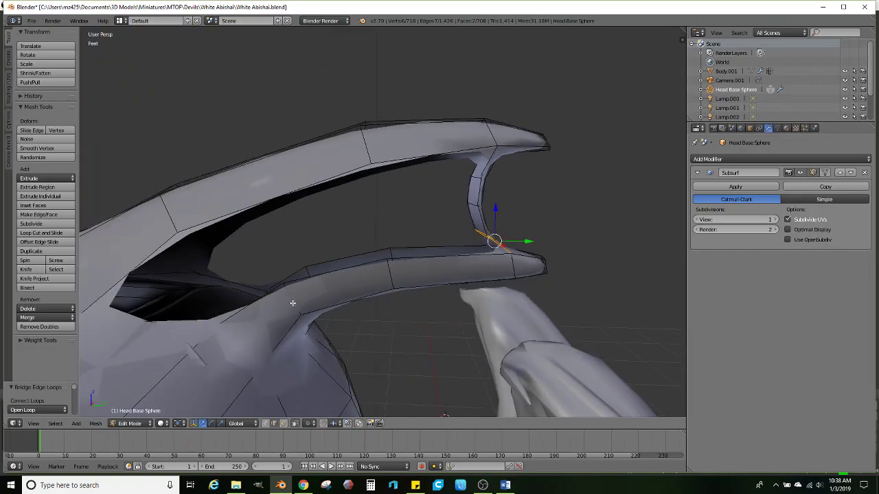
pyautogui.keyDown('alt'); pyautogui.rightClick(327, 278); pyautogui.keyUp('alt')
pyautogui.moveTo(362, 288); pyautogui.dragTo(320, 257, button='middle')
pyautogui.hotkey('alt', 'f')
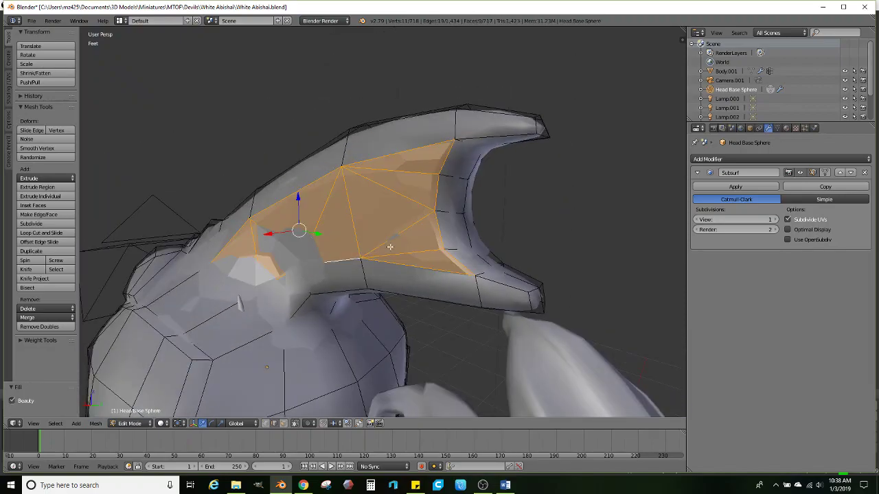
# Select the boundary loop of the opening on the opposite side of the horns and fill it with faces
pyautogui.moveTo(390, 246); pyautogui.dragTo(269, 239, button='middle')
pyautogui.keyDown('alt'); pyautogui.rightClick(363, 169); pyautogui.keyUp('alt')
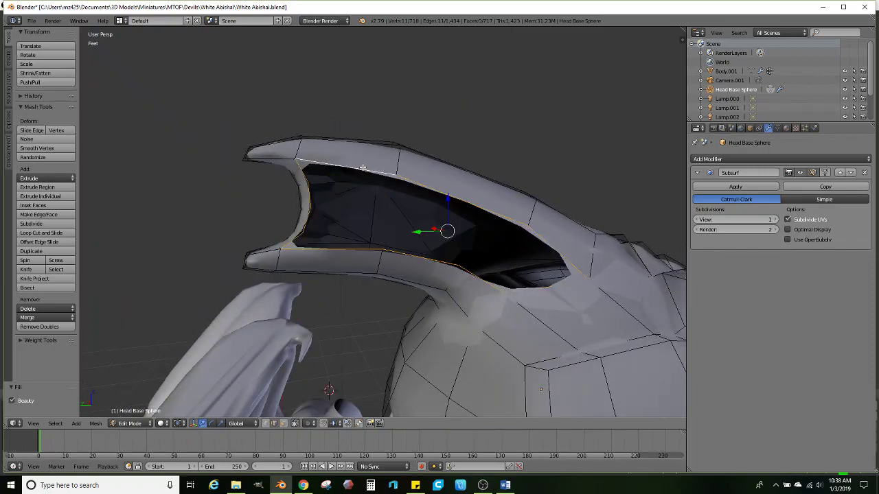
pyautogui.hotkey('alt', 'f')
# Knife-cut a line along the middle of the membrane from its rear edge forward onto the side of the head
pyautogui.moveTo(362, 167); pyautogui.dragTo(362, 234, button='middle')
pyautogui.scroll(2, 325, 244)
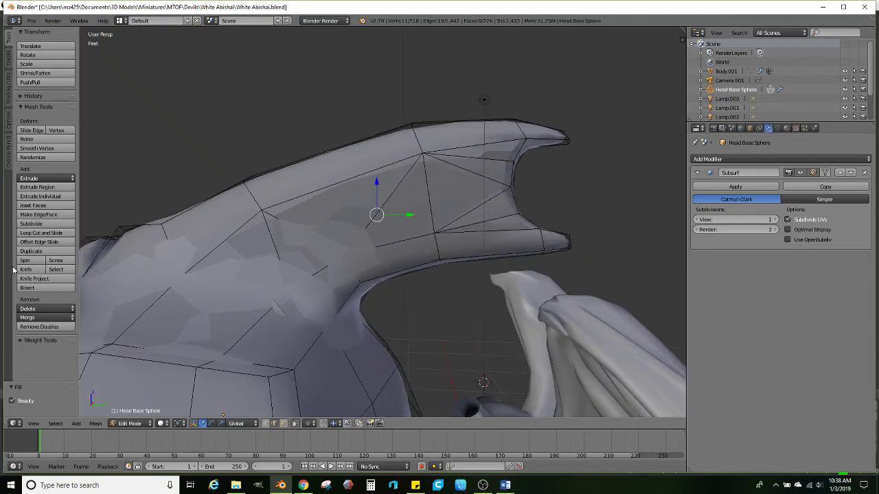
pyautogui.press('k')
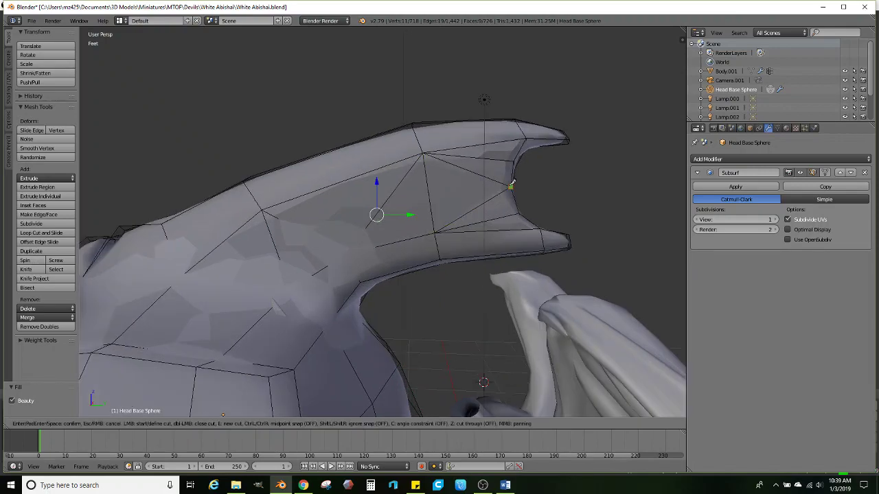
pyautogui.click(429, 197)
pyautogui.click(275, 245)
pyautogui.click(199, 365)
pyautogui.press('Return')
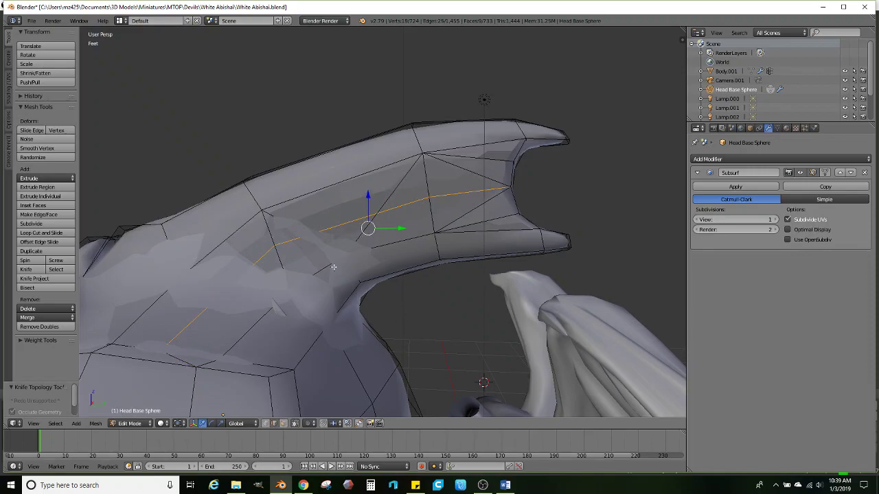
# Select the path of cut edges along the membrane, move it inward to form a hollow, and check it in Object Mode
pyautogui.moveTo(334, 268); pyautogui.dragTo(304, 249, button='middle')
pyautogui.moveTo(453, 233)
pyautogui.mouseDown(button='middle')
pyautogui.moveTo(137, 198)
pyautogui.moveTo(468, 224)
pyautogui.mouseUp(button='middle')
pyautogui.rightClick(450, 210)
pyautogui.moveTo(373, 227); pyautogui.dragTo(416, 221, button='middle')
pyautogui.keyDown('ctrl'); pyautogui.rightClick(216, 313); pyautogui.keyUp('ctrl')
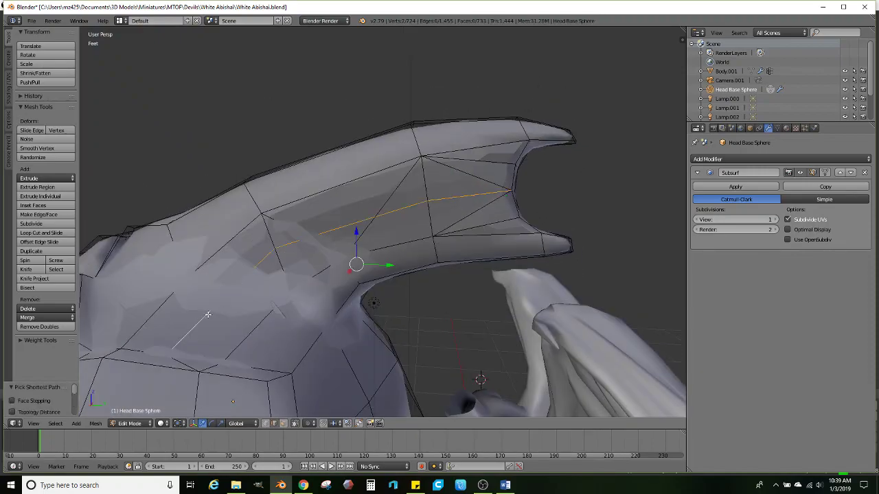
pyautogui.moveTo(330, 292); pyautogui.dragTo(287, 287, button='middle')
pyautogui.moveTo(291, 275); pyautogui.dragTo(310, 269)
pyautogui.scroll(-2, 427, 249)
pyautogui.press('Tab')
# Return to Edit Mode and knife-cut a matching middle line along the opposite side of the membrane
pyautogui.moveTo(426, 250); pyautogui.dragTo(280, 238, button='middle')
pyautogui.press('Tab')
pyautogui.click(31, 269)
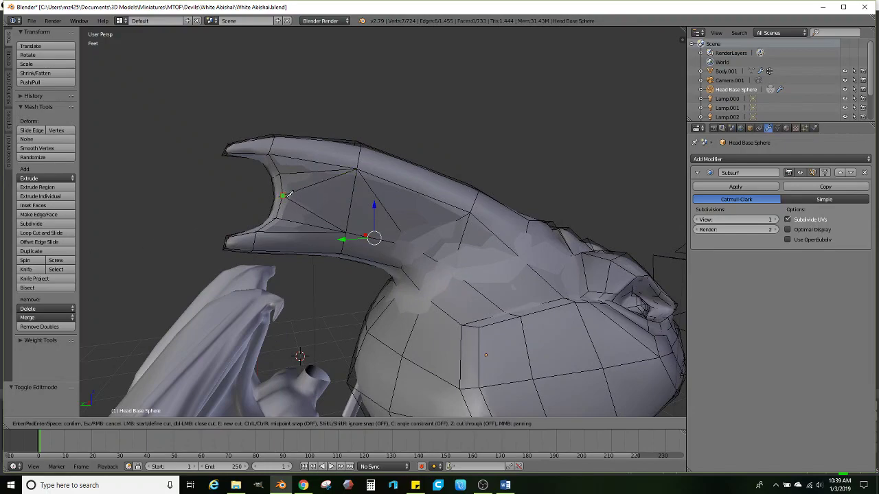
pyautogui.click(388, 213)
pyautogui.press('Return')
# Move the cut edges inward on the opposite side of the membrane and return to Object Mode
pyautogui.moveTo(521, 308); pyautogui.dragTo(452, 280, button='middle')
pyautogui.moveTo(349, 245); pyautogui.dragTo(340, 245)
pyautogui.moveTo(405, 255); pyautogui.dragTo(347, 239, button='middle')
pyautogui.moveTo(342, 245); pyautogui.dragTo(340, 246)
pyautogui.scroll(-2, 337, 249)
pyautogui.press('Tab')
pyautogui.moveTo(337, 250); pyautogui.dragTo(436, 254, button='middle')
pyautogui.scroll(-3, 437, 254)
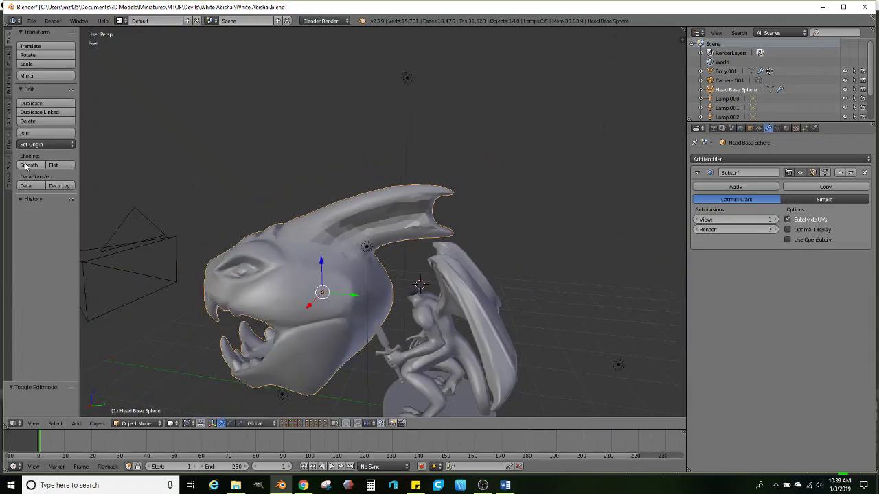
# Apply smooth shading to the whole head
pyautogui.click(26, 165)
pyautogui.moveTo(172, 177); pyautogui.dragTo(298, 176, button='middle')
pyautogui.scroll(1, 300, 174)
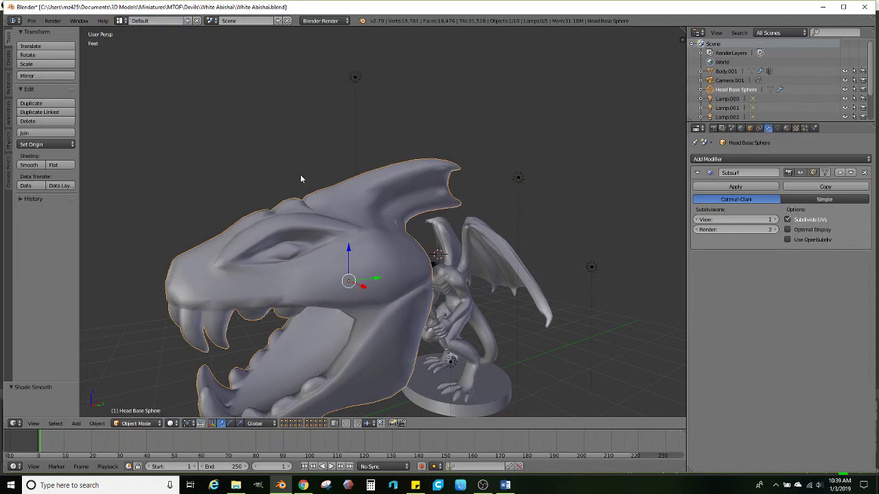
# Select the whole front of the snout through the mesh in Edit Mode and scale it slightly narrower along X
pyautogui.moveTo(337, 181)
pyautogui.mouseDown(button='middle')
pyautogui.moveTo(315, 204)
pyautogui.moveTo(350, 193)
pyautogui.moveTo(328, 183)
pyautogui.moveTo(482, 206)
pyautogui.moveTo(446, 201)
pyautogui.moveTo(441, 238)
pyautogui.moveTo(459, 232)
pyautogui.moveTo(457, 275)
pyautogui.moveTo(449, 276)
pyautogui.moveTo(465, 288)
pyautogui.moveTo(460, 276)
pyautogui.moveTo(419, 264)
pyautogui.moveTo(415, 273)
pyautogui.mouseUp(button='middle')
pyautogui.scroll(-3, 328, 184)
pyautogui.press('Tab')
pyautogui.press('z')
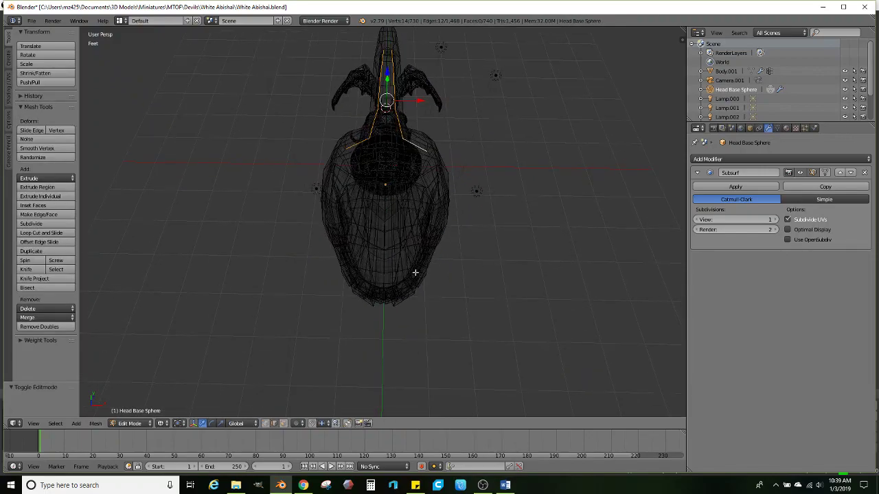
pyautogui.press('a')
pyautogui.moveTo(308, 329)
pyautogui.keyDown('ctrl'); pyautogui.mouseDown()
pyautogui.moveTo(471, 292)
pyautogui.moveTo(384, 268)
pyautogui.moveTo(350, 293)
pyautogui.mouseUp(); pyautogui.keyUp('ctrl')
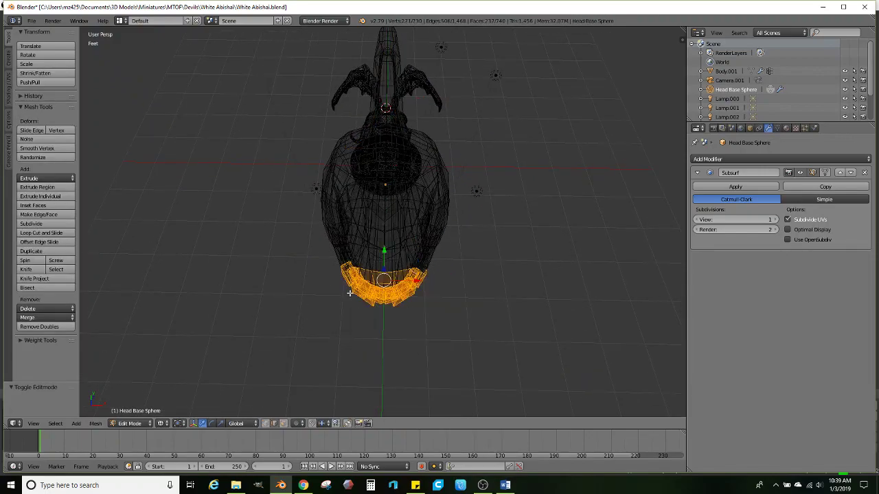
pyautogui.scroll(2, 349, 294)
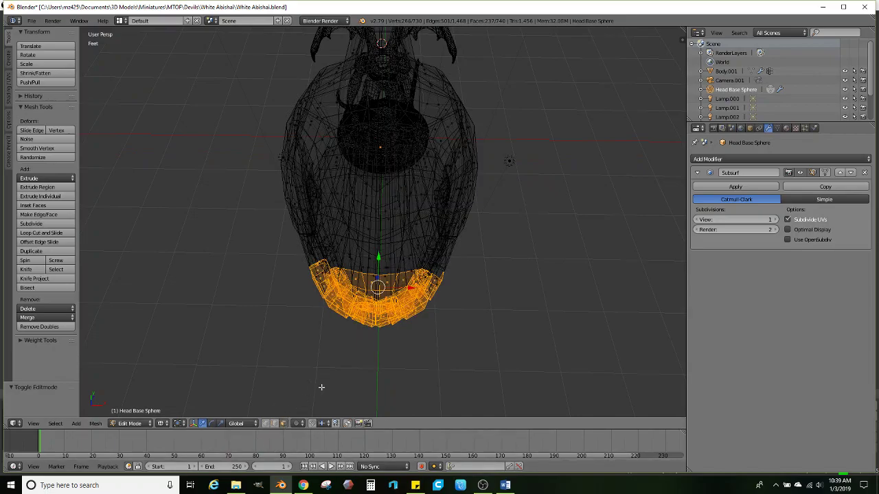
pyautogui.moveTo(322, 387)
pyautogui.mouseDown(button='middle')
pyautogui.moveTo(348, 204)
pyautogui.moveTo(322, 309)
pyautogui.moveTo(275, 384)
pyautogui.moveTo(233, 411)
pyautogui.mouseUp(button='middle')
pyautogui.press('z')
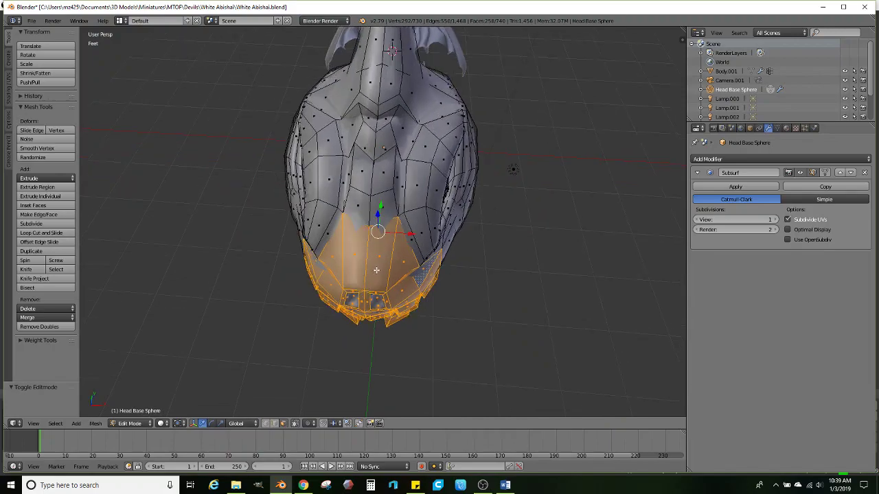
pyautogui.click(221, 423)
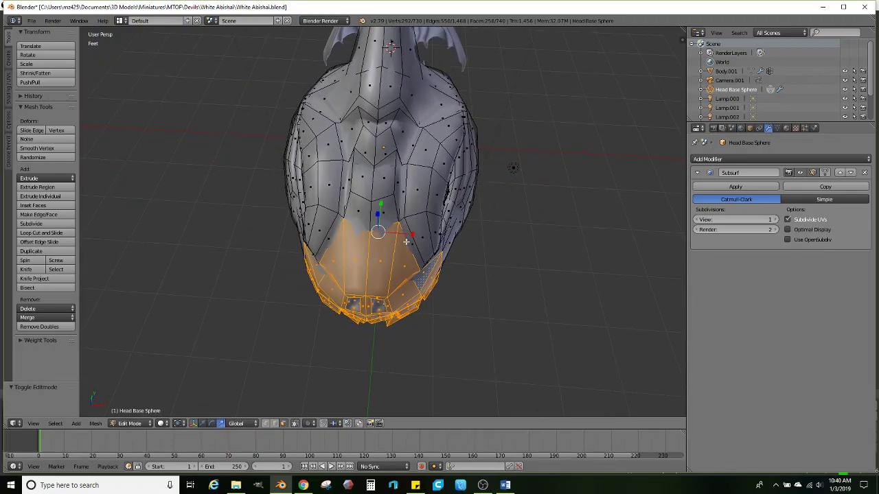
pyautogui.moveTo(410, 235); pyautogui.dragTo(406, 235)
# Select the small faces in front of both eyes, scale them closer together along X, and return to Object Mode
pyautogui.moveTo(405, 235); pyautogui.dragTo(347, 194, button='middle')
pyautogui.rightClick(379, 178)
pyautogui.keyDown('shift'); pyautogui.rightClick(396, 196); pyautogui.keyUp('shift')
pyautogui.press('s')
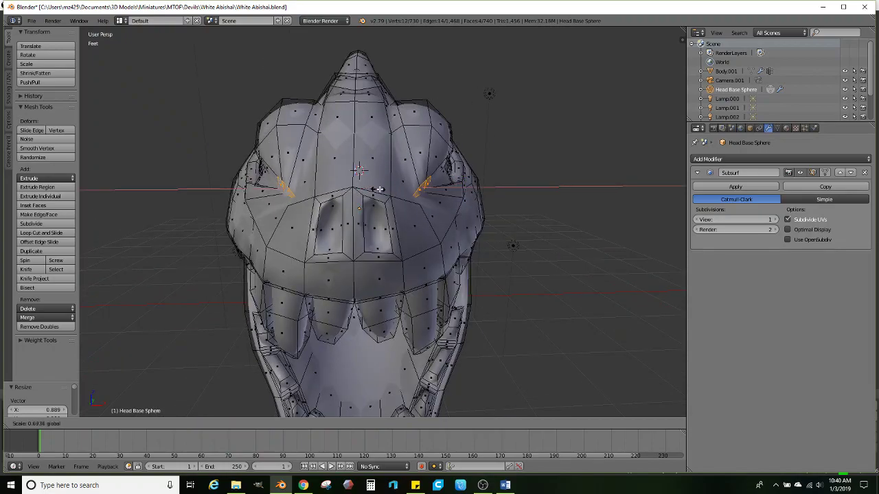
pyautogui.click(376, 192)
pyautogui.scroll(-3, 377, 192)
pyautogui.press('Tab')
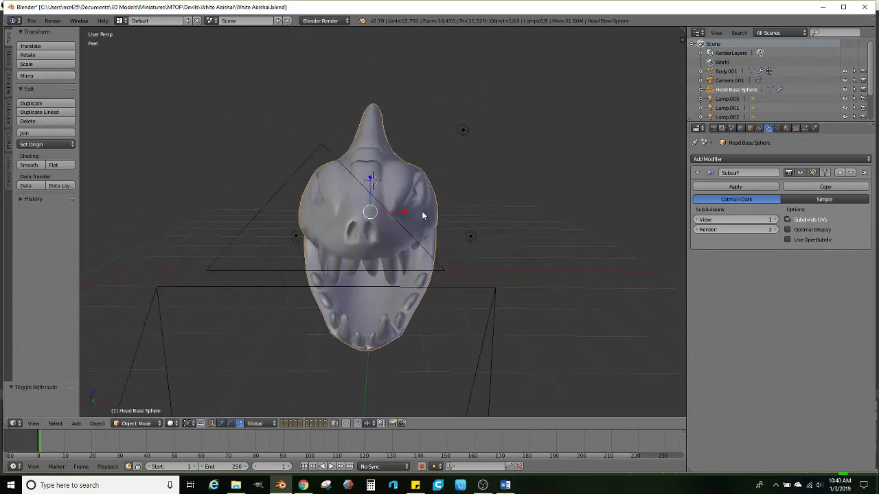
# Check the head shape from both sides and save the file
pyautogui.moveTo(377, 193); pyautogui.dragTo(417, 195, button='middle')
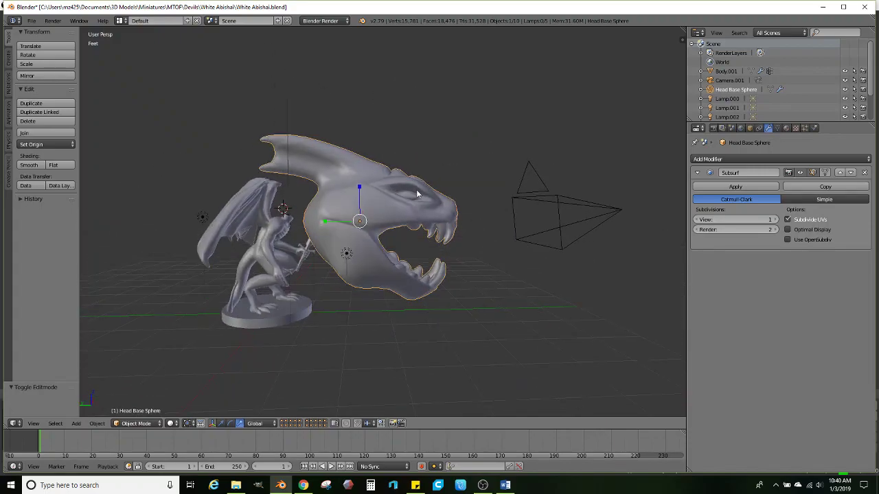
pyautogui.scroll(2, 415, 199)
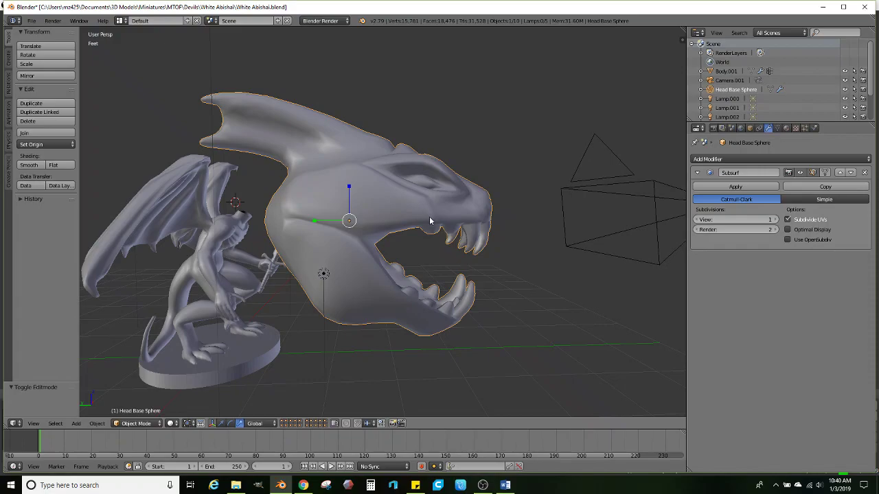
pyautogui.moveTo(429, 220); pyautogui.dragTo(374, 218, button='middle')
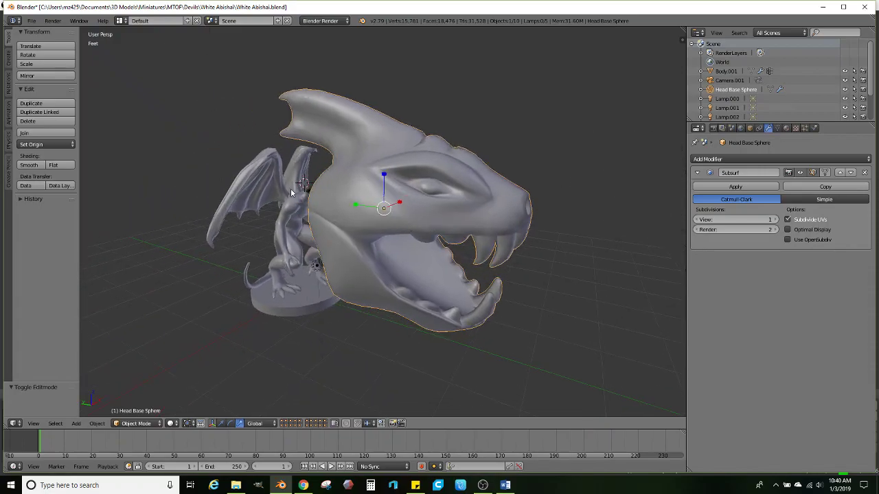
pyautogui.click(30, 21)
pyautogui.click(45, 91)
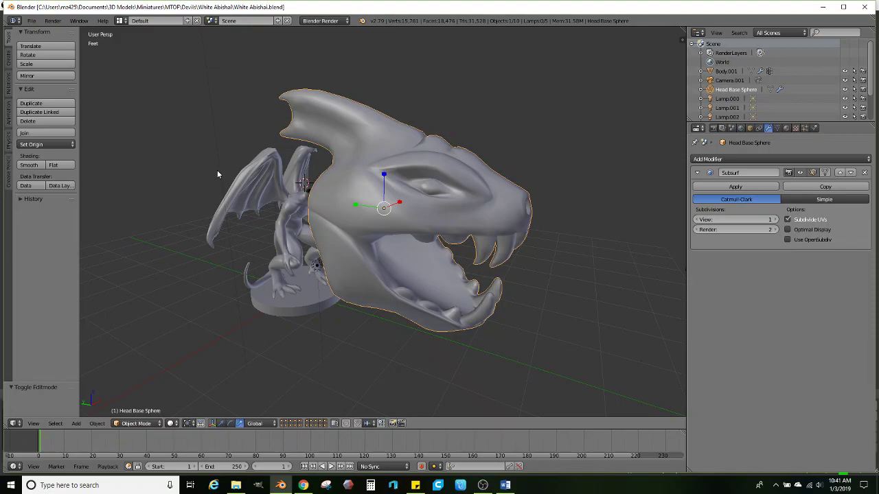
# Scale the head down by a factor of about 0.262 and save the file
pyautogui.moveTo(403, 206); pyautogui.dragTo(434, 192, button='middle')
pyautogui.press('s')
pyautogui.click(407, 183)
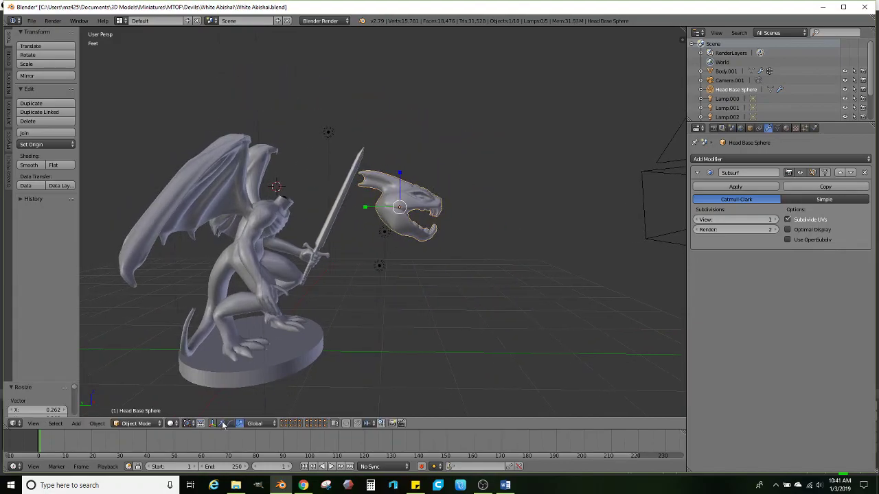
pyautogui.scroll(4, 326, 282)
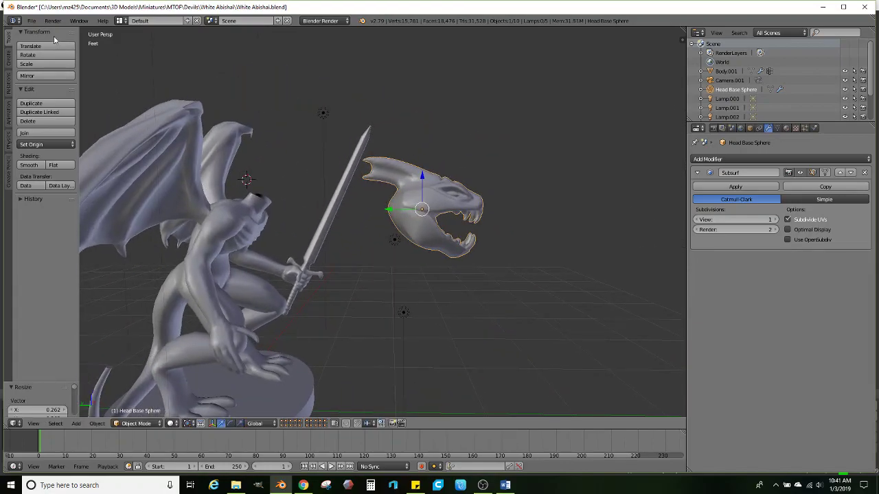
pyautogui.click(31, 20)
pyautogui.click(66, 91)
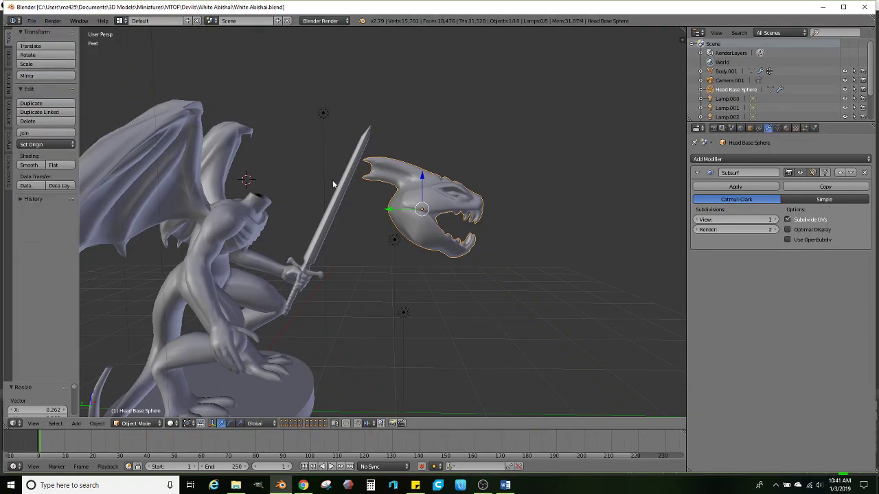
# Scale the head down again by a factor of about 0.543 to suit the body
pyautogui.scroll(2, 370, 195)
pyautogui.press('s')
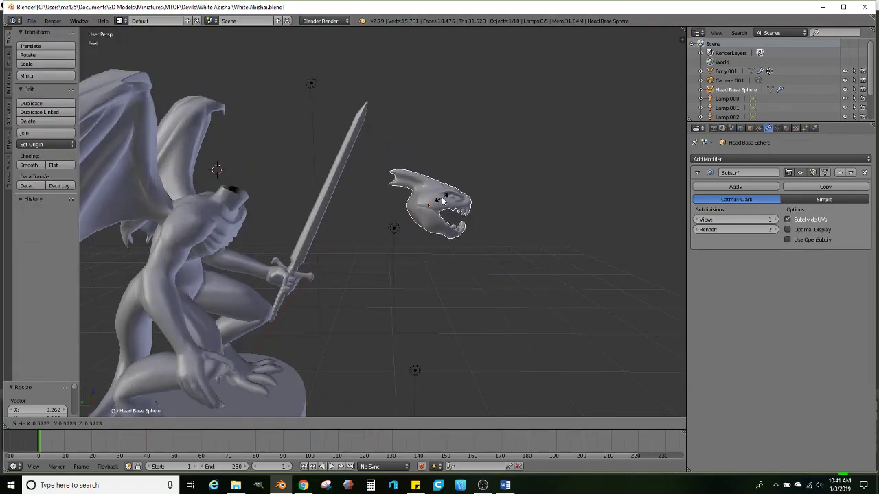
pyautogui.click(439, 202)
# Try to move the head freely toward the body's neck and undo the move
pyautogui.press('g')
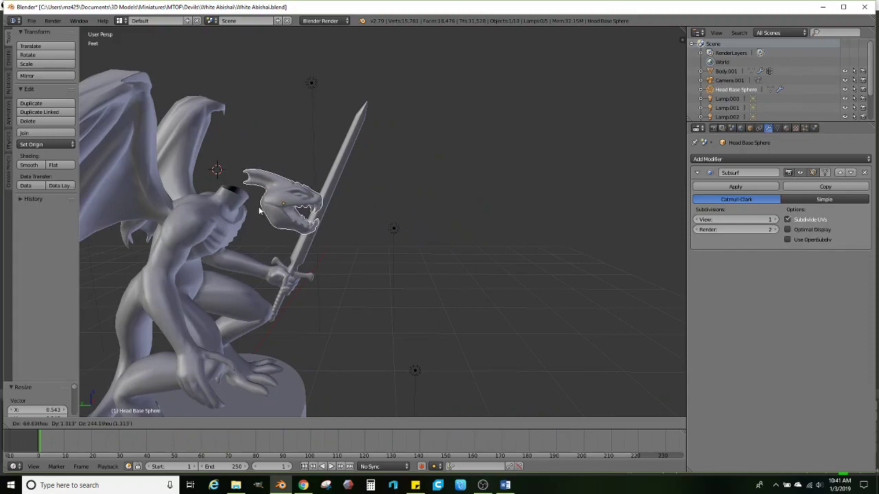
pyautogui.middleClick(356, 220)
pyautogui.click(352, 219)
pyautogui.hotkey('ctrl', 'z')
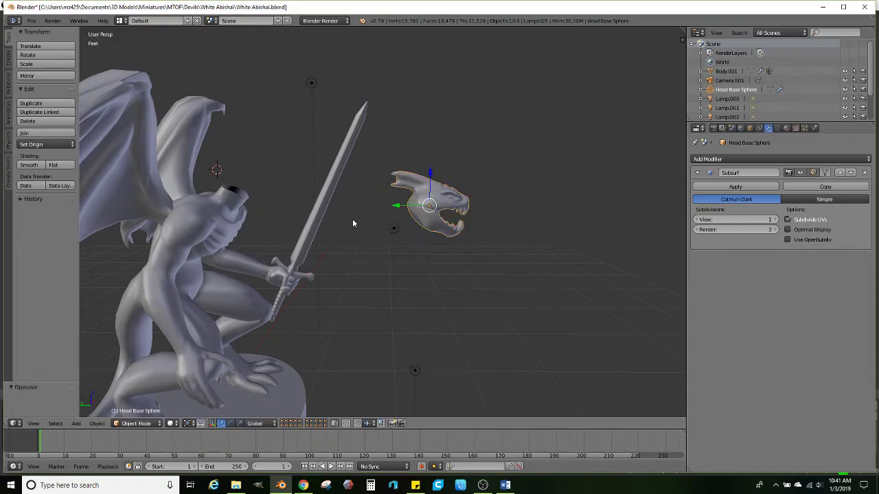
# Move the head along Y toward the body's neck and adjust its height slightly along Z
pyautogui.press('g')
pyautogui.press('y')
pyautogui.click(276, 205)
pyautogui.scroll(2, 370, 212)
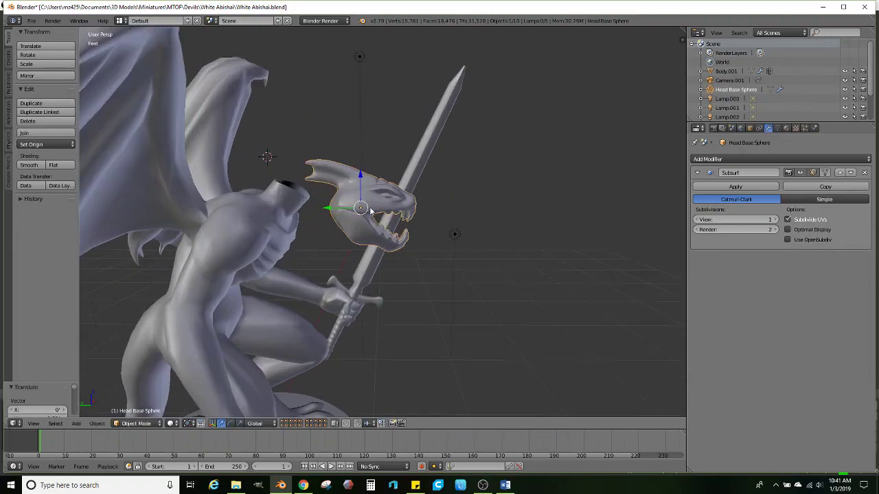
pyautogui.moveTo(371, 212)
pyautogui.mouseDown(button='middle')
pyautogui.moveTo(336, 225)
pyautogui.moveTo(377, 205)
pyautogui.mouseUp(button='middle')
pyautogui.moveTo(392, 197)
pyautogui.mouseDown()
pyautogui.moveTo(396, 181)
pyautogui.moveTo(389, 190)
pyautogui.mouseUp()
pyautogui.scroll(-1, 389, 190)
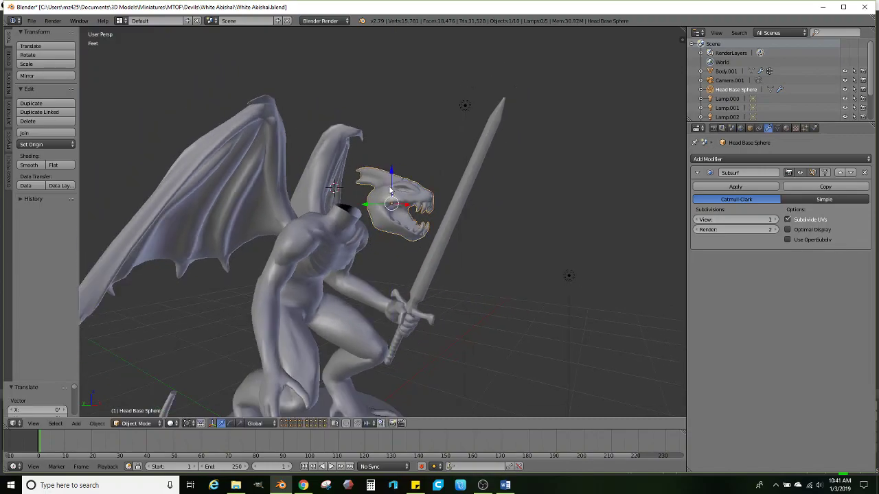
# Move the head further along Y up to the neck opening and raise it along Z
pyautogui.moveTo(390, 190); pyautogui.dragTo(360, 219, button='middle')
pyautogui.scroll(1, 419, 206)
pyautogui.scroll(1, 430, 222)
pyautogui.press('g')
pyautogui.press('y')
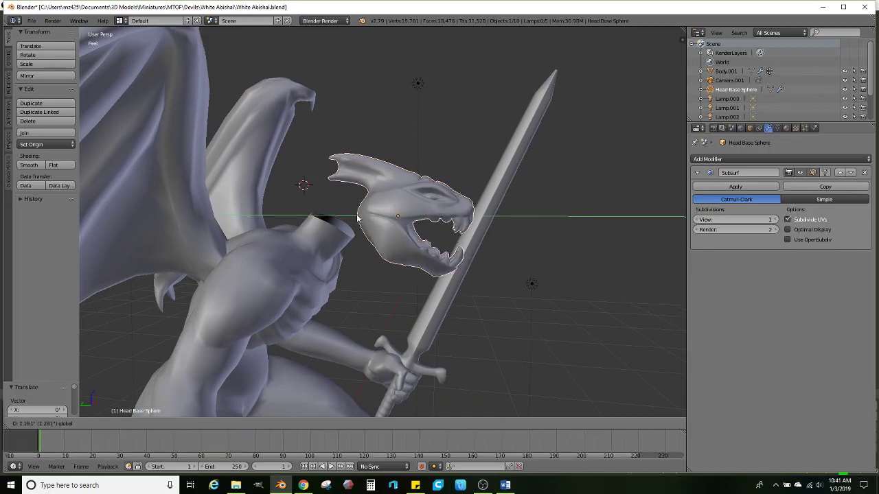
pyautogui.moveTo(356, 218); pyautogui.dragTo(326, 219)
pyautogui.keyDown('shift'); pyautogui.moveTo(372, 224); pyautogui.dragTo(389, 230, button='middle'); pyautogui.keyUp('shift')
pyautogui.scroll(1, 388, 228)
pyautogui.moveTo(380, 195); pyautogui.dragTo(383, 170)
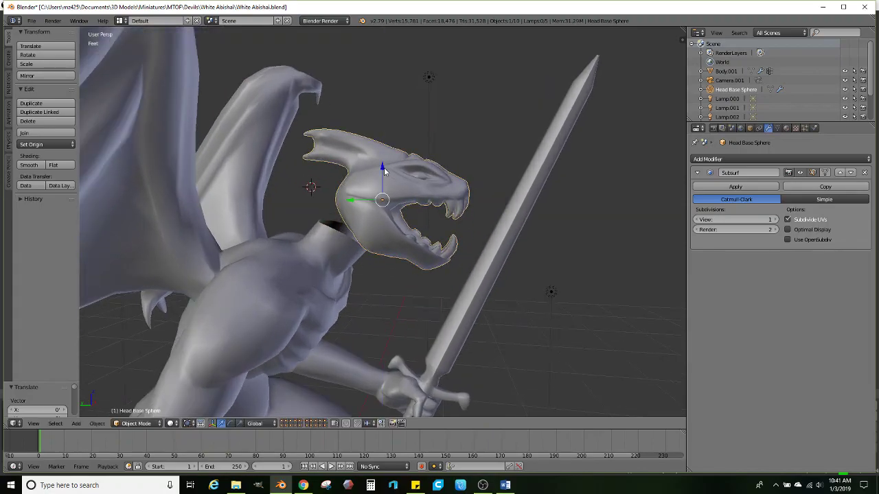
# Examine the head's size and position against the neck, wings and sword from near and far
pyautogui.scroll(-4, 384, 206)
pyautogui.keyDown('shift'); pyautogui.moveTo(385, 235); pyautogui.dragTo(403, 258, button='middle'); pyautogui.keyUp('shift')
pyautogui.scroll(1, 357, 213)
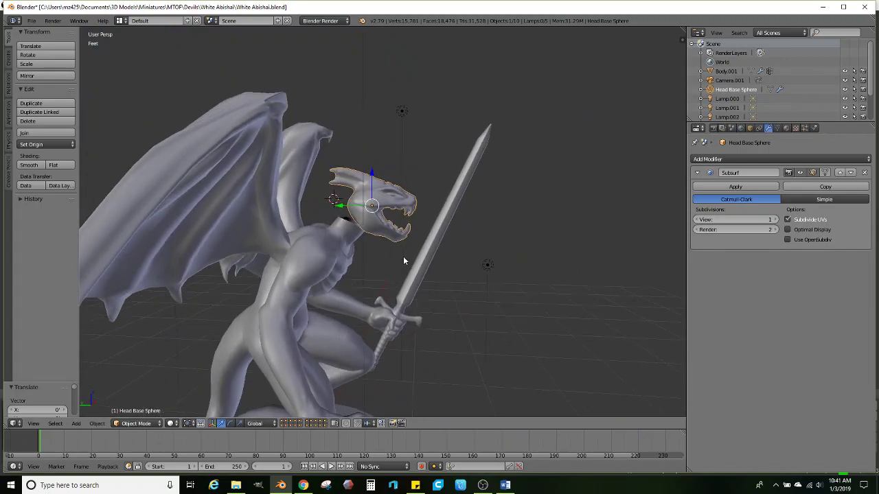
pyautogui.scroll(1, 405, 243)
pyautogui.scroll(2, 400, 234)
pyautogui.keyDown('shift'); pyautogui.moveTo(397, 220); pyautogui.dragTo(373, 231, button='middle'); pyautogui.keyUp('shift')
pyautogui.scroll(1, 389, 227)
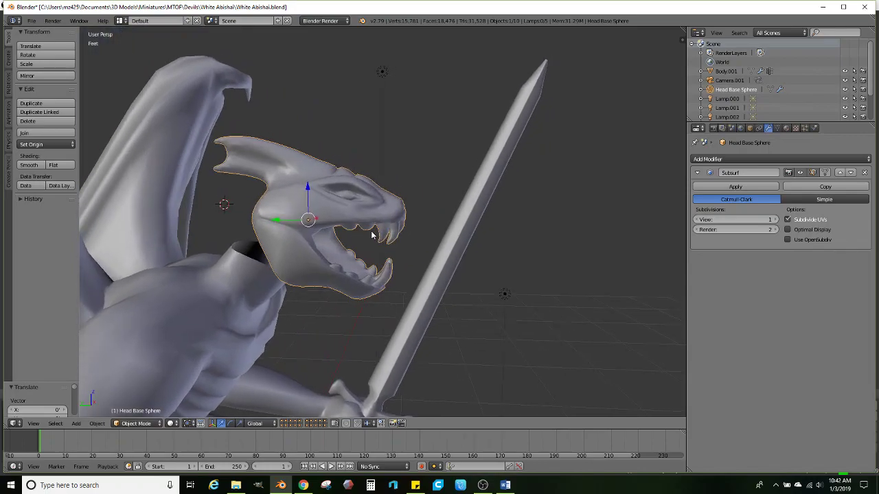
pyautogui.scroll(1, 373, 231)
pyautogui.scroll(-5, 382, 236)
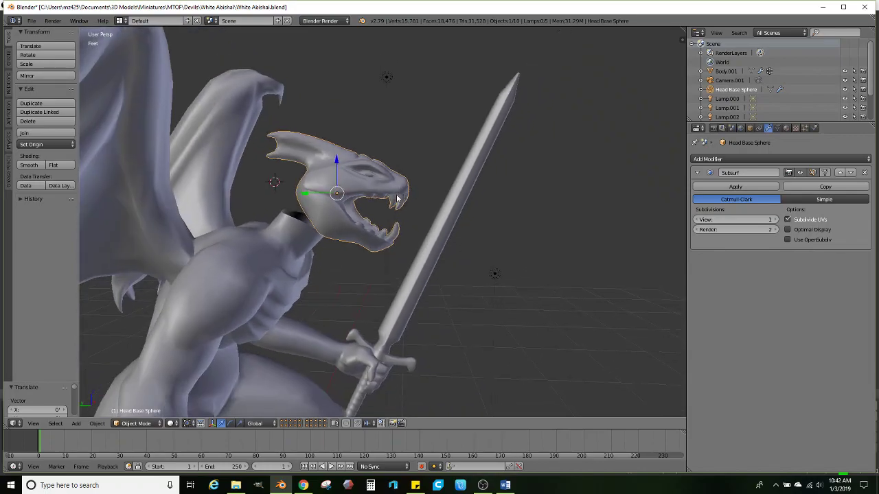
# In Edit Mode, select the edge paths crossing the jaw line behind the mouth corner on both sides of the head
pyautogui.moveTo(340, 197); pyautogui.dragTo(336, 242, button='middle')
pyautogui.press('Tab')
pyautogui.scroll(1, 335, 241)
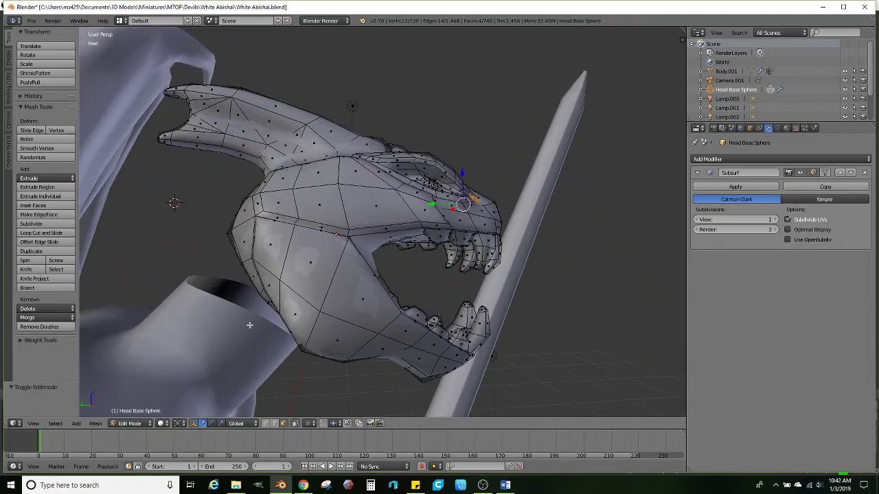
pyautogui.click(275, 423)
pyautogui.rightClick(299, 206)
pyautogui.keyDown('ctrl'); pyautogui.rightClick(284, 273); pyautogui.keyUp('ctrl')
pyautogui.moveTo(227, 255); pyautogui.dragTo(427, 245, button='middle')
pyautogui.scroll(3, 428, 245)
pyautogui.keyDown('shift'); pyautogui.rightClick(481, 229); pyautogui.keyUp('shift')
pyautogui.keyDown('ctrl'); pyautogui.rightClick(485, 284); pyautogui.keyUp('ctrl')
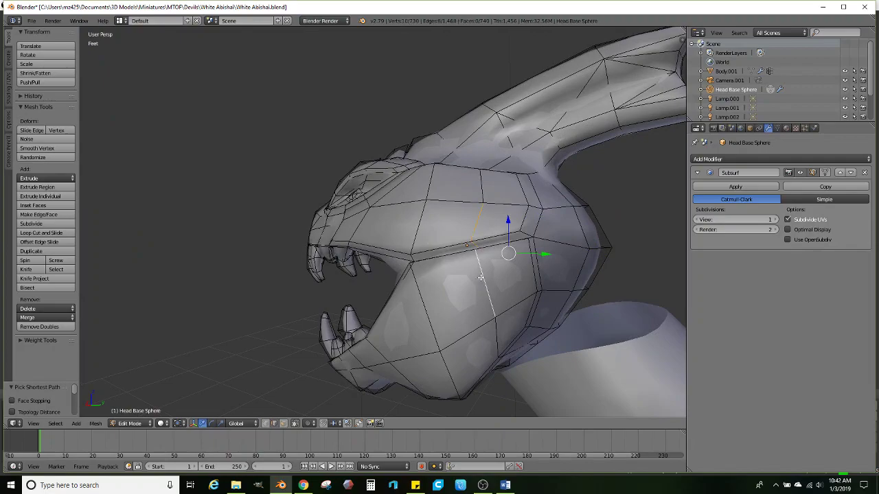
# Deselect the long edges above and below the jaw line on both sides, keeping only the short seam edges
pyautogui.keyDown('shift'); pyautogui.rightClick(485, 284); pyautogui.keyUp('shift')
pyautogui.keyDown('shift'); pyautogui.rightClick(477, 233); pyautogui.keyUp('shift')
pyautogui.moveTo(477, 233); pyautogui.dragTo(279, 235, button='middle')
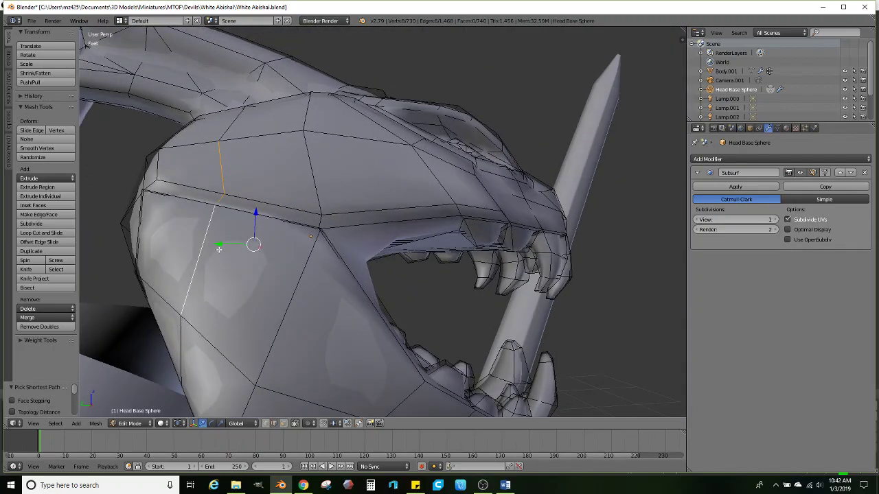
pyautogui.keyDown('shift'); pyautogui.rightClick(195, 268); pyautogui.keyUp('shift')
pyautogui.keyDown('shift'); pyautogui.rightClick(219, 175); pyautogui.keyUp('shift')
pyautogui.scroll(-1, 245, 179)
pyautogui.moveTo(245, 179); pyautogui.dragTo(237, 217, button='middle')
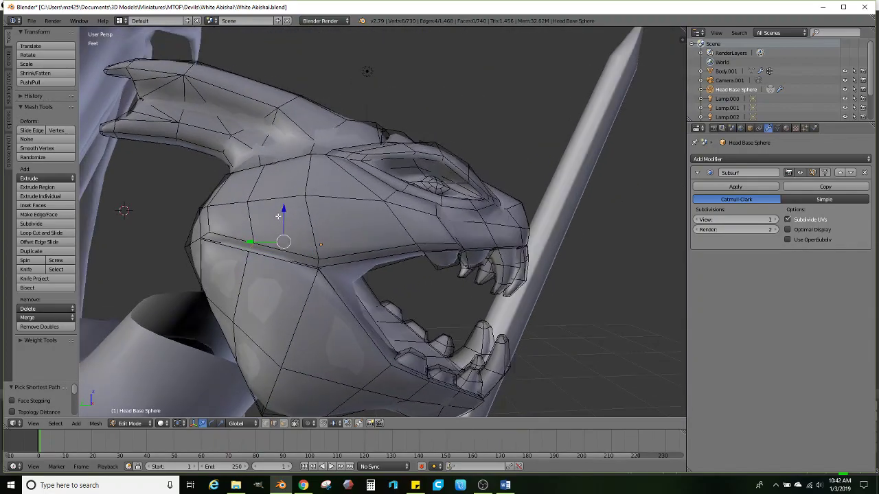
# Try to move a cheek edge above the jaw line freely and undo the change
pyautogui.rightClick(279, 210)
pyautogui.press('g')
pyautogui.click(278, 205)
pyautogui.hotkey('ctrl', 'z')
pyautogui.hotkey('ctrl', 'z')
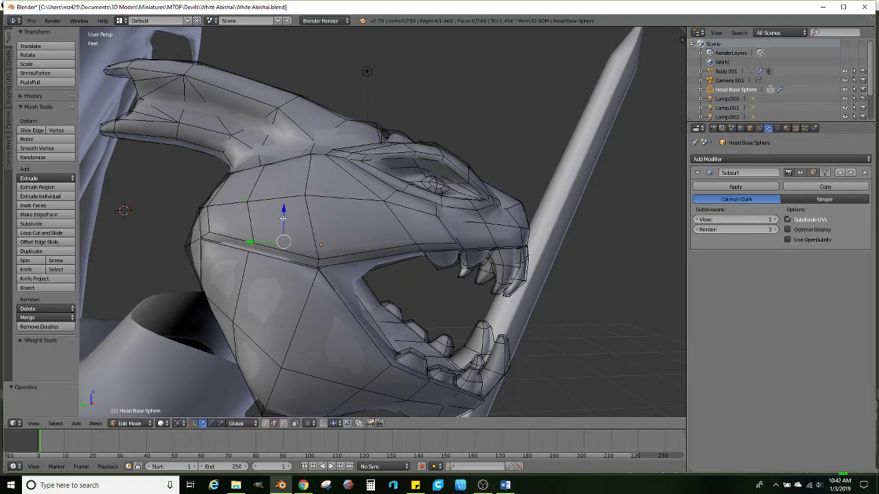
# Raise the selected jaw-line seam edges by about 164 thou along Z
pyautogui.moveTo(284, 215); pyautogui.dragTo(286, 206)
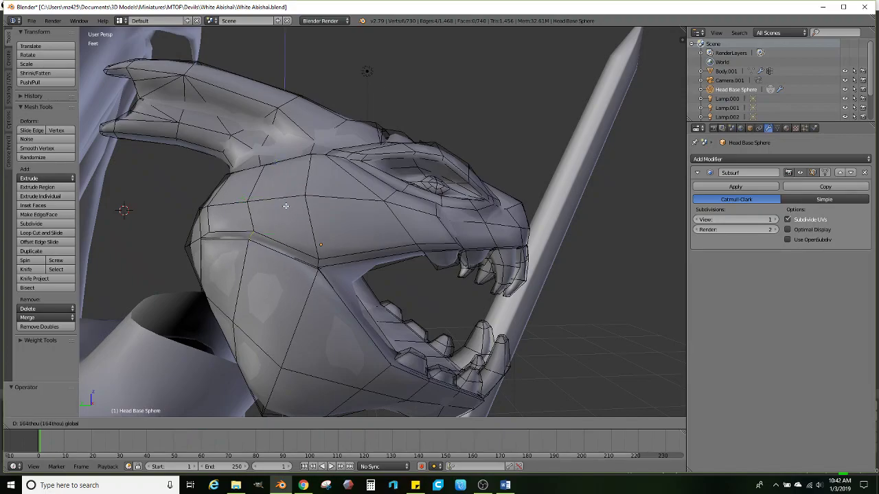
pyautogui.click(286, 206)
pyautogui.moveTo(285, 206); pyautogui.dragTo(313, 220, button='middle')
# Try to raise the short seam edges at the mouth corner along Z and undo the move
pyautogui.rightClick(313, 218)
pyautogui.keyDown('ctrl'); pyautogui.rightClick(285, 264); pyautogui.keyUp('ctrl')
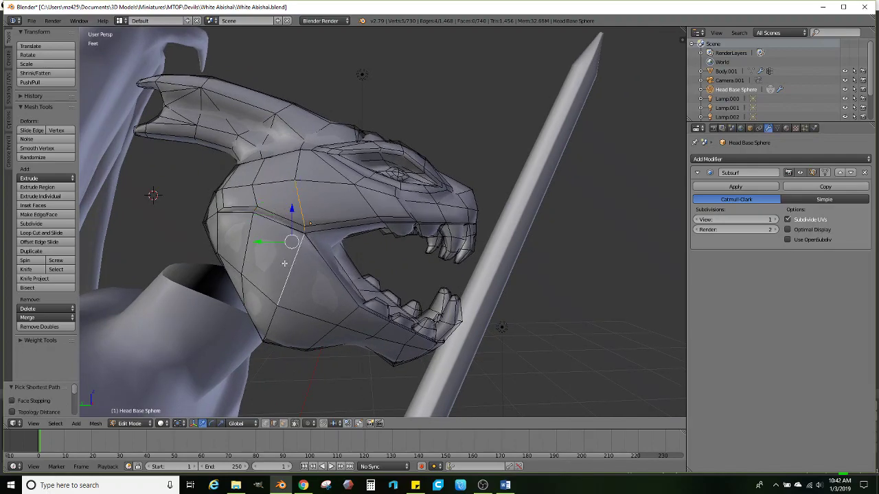
pyautogui.keyDown('shift'); pyautogui.rightClick(297, 275); pyautogui.keyUp('shift')
pyautogui.keyDown('shift'); pyautogui.rightClick(315, 196); pyautogui.keyUp('shift')
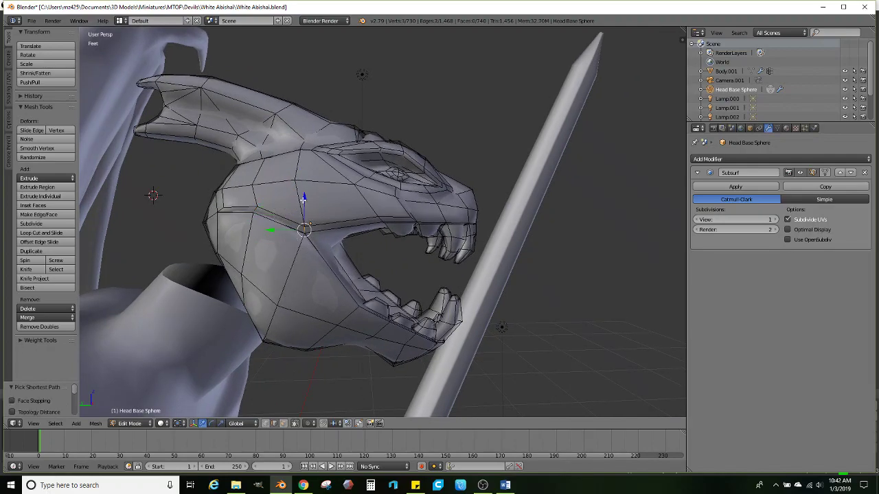
pyautogui.moveTo(303, 199)
pyautogui.mouseDown()
pyautogui.moveTo(311, 187)
pyautogui.moveTo(312, 194)
pyautogui.mouseUp()
pyautogui.hotkey('ctrl', 'z')
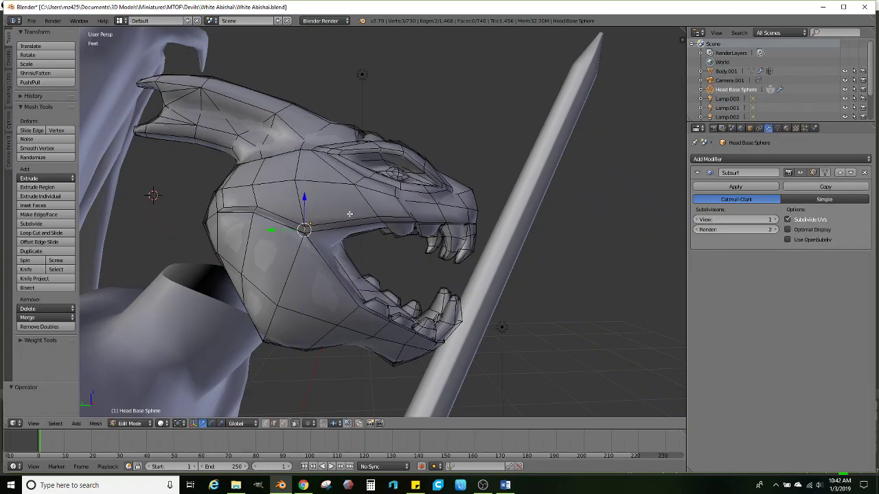
# Return to Object Mode, scale the whole head slightly narrower along X, and check it from the side
pyautogui.moveTo(357, 221); pyautogui.dragTo(334, 241, button='middle')
pyautogui.press('Tab')
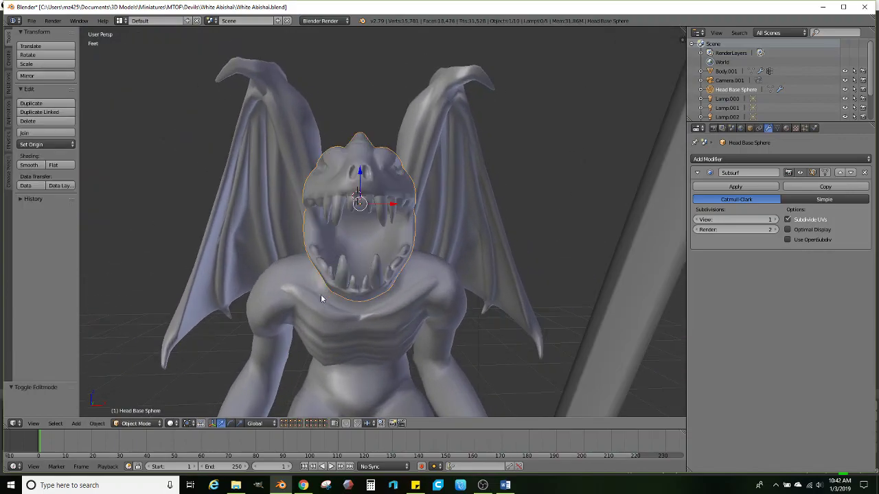
pyautogui.click(240, 424)
pyautogui.moveTo(392, 203); pyautogui.dragTo(385, 204)
pyautogui.moveTo(384, 204)
pyautogui.mouseDown(button='middle')
pyautogui.moveTo(431, 219)
pyautogui.moveTo(464, 217)
pyautogui.moveTo(409, 226)
pyautogui.moveTo(391, 240)
pyautogui.moveTo(402, 229)
pyautogui.moveTo(383, 237)
pyautogui.moveTo(390, 212)
pyautogui.moveTo(321, 203)
pyautogui.mouseUp(button='middle')
pyautogui.press('Tab')
pyautogui.press('Tab')
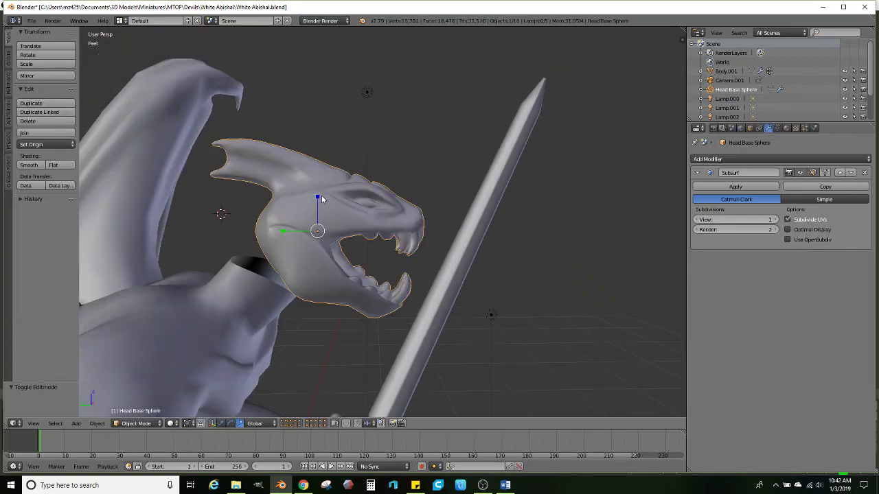
# Scale the whole head to about 0.934 along Z and open its mesh for editing at the lower jaw
pyautogui.moveTo(322, 199); pyautogui.dragTo(320, 199)
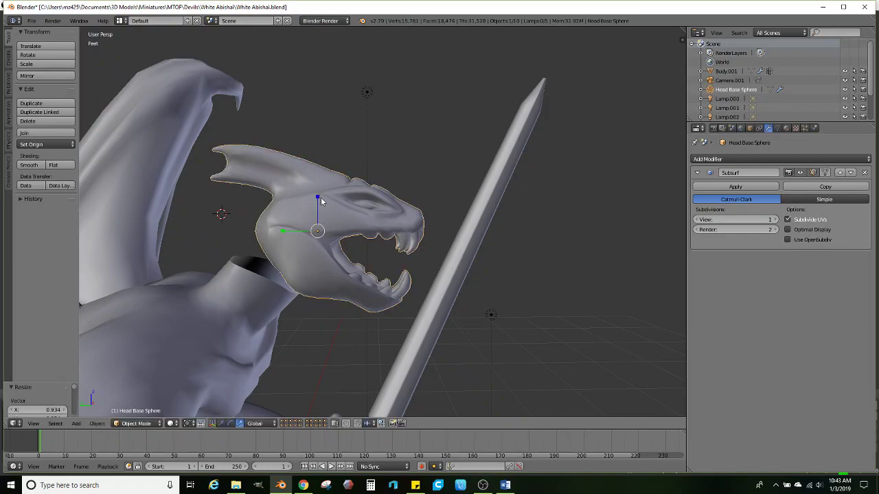
pyautogui.keyDown('shift'); pyautogui.moveTo(356, 229); pyautogui.dragTo(354, 186, button='middle'); pyautogui.keyUp('shift')
pyautogui.press('Tab')
pyautogui.scroll(6, 366, 197)
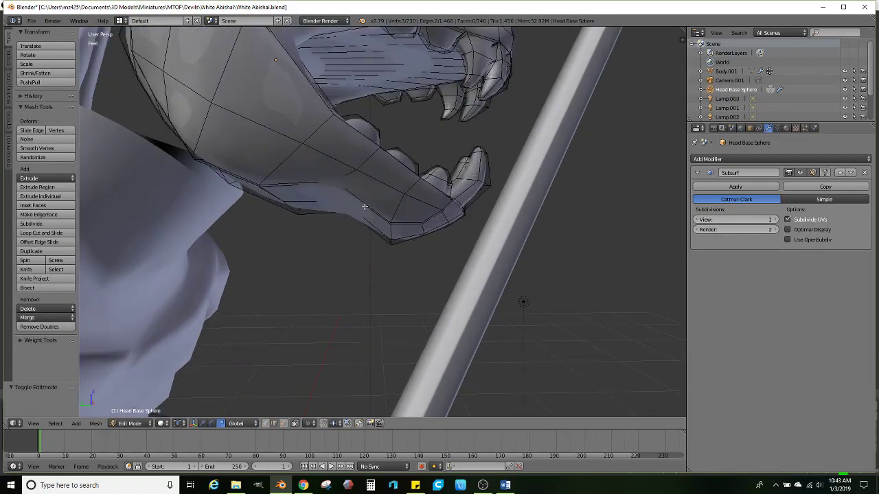
# Select the strip of faces across the underside of the chin and lower it slightly along Z
pyautogui.click(283, 424)
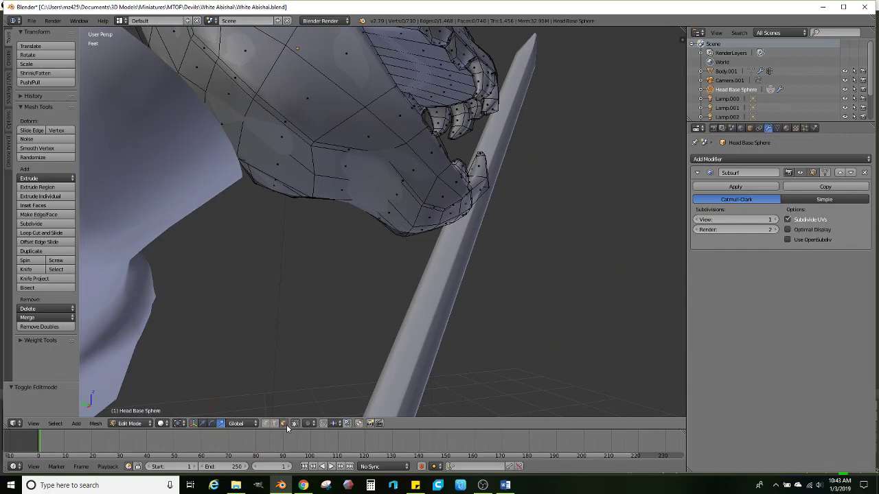
pyautogui.rightClick(400, 177)
pyautogui.moveTo(320, 224); pyautogui.dragTo(304, 258, button='middle')
pyautogui.keyDown('ctrl'); pyautogui.rightClick(378, 204); pyautogui.keyUp('ctrl')
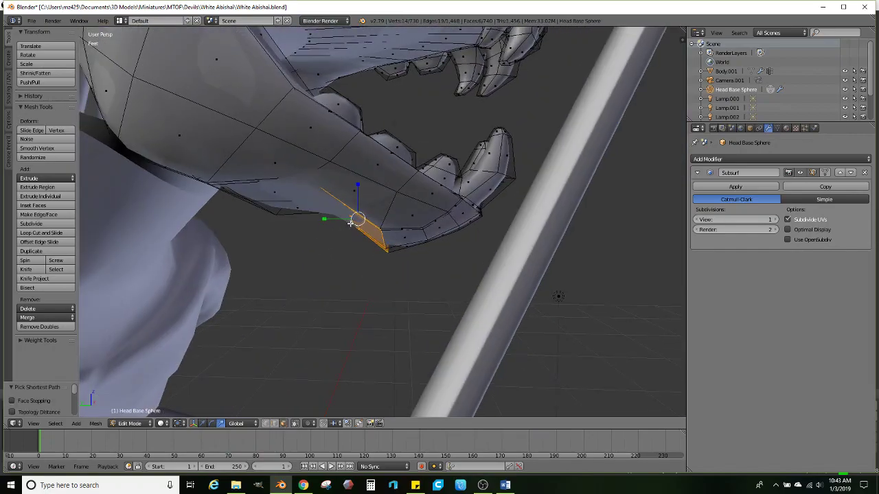
pyautogui.scroll(-1, 357, 228)
pyautogui.click(202, 424)
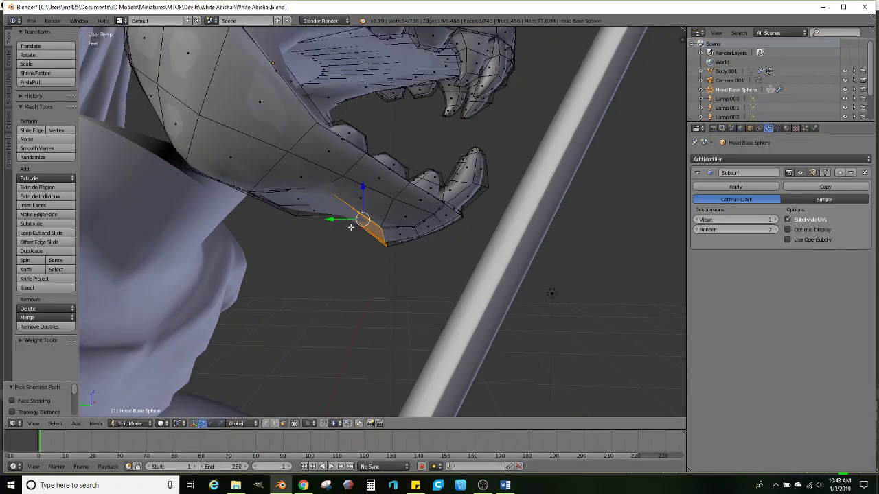
pyautogui.moveTo(361, 187); pyautogui.dragTo(364, 209)
pyautogui.scroll(-3, 364, 209)
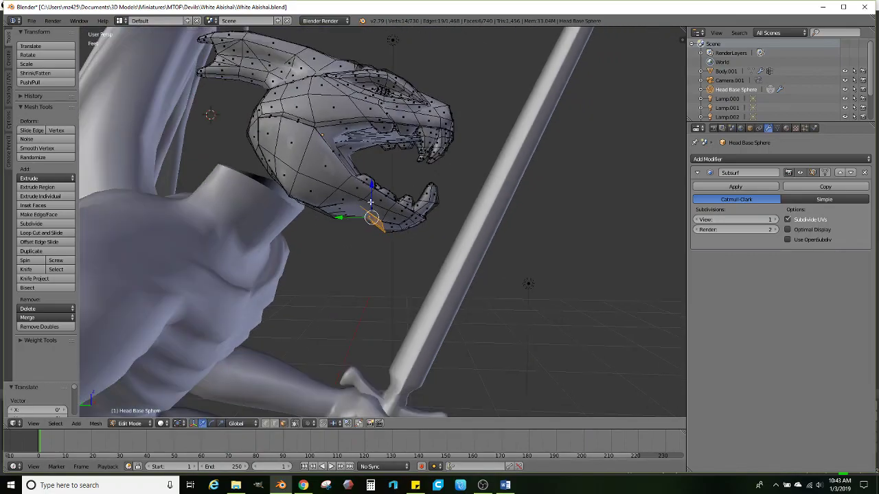
pyautogui.keyDown('shift'); pyautogui.moveTo(366, 207); pyautogui.dragTo(369, 224, button='middle'); pyautogui.keyUp('shift')
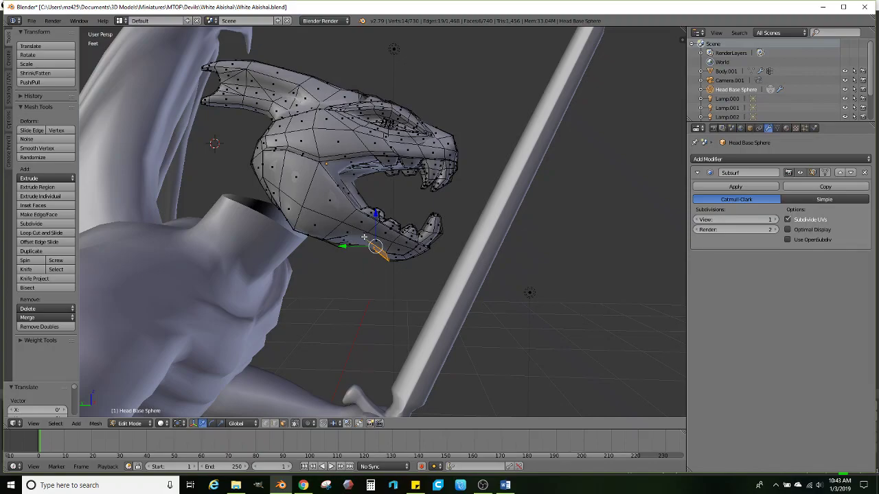
pyautogui.moveTo(364, 237); pyautogui.dragTo(402, 234, button='middle')
pyautogui.press('Tab')
pyautogui.press('Tab')
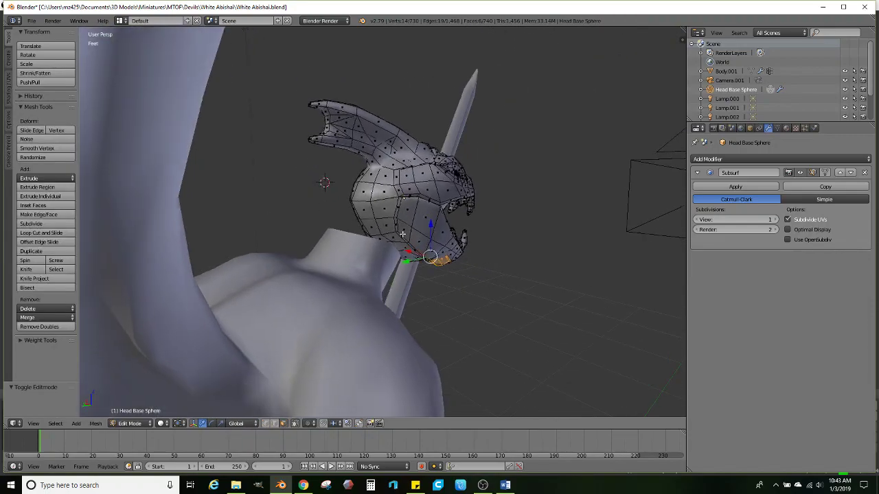
# Select the block of faces across the lower back of the head above the neck and smooth its vertices
pyautogui.scroll(5, 402, 234)
pyautogui.moveTo(399, 270); pyautogui.dragTo(453, 244, button='middle')
pyautogui.rightClick(398, 249)
pyautogui.keyDown('ctrl'); pyautogui.rightClick(469, 237); pyautogui.keyUp('ctrl')
pyautogui.keyDown('ctrl'); pyautogui.rightClick(480, 199); pyautogui.keyUp('ctrl')
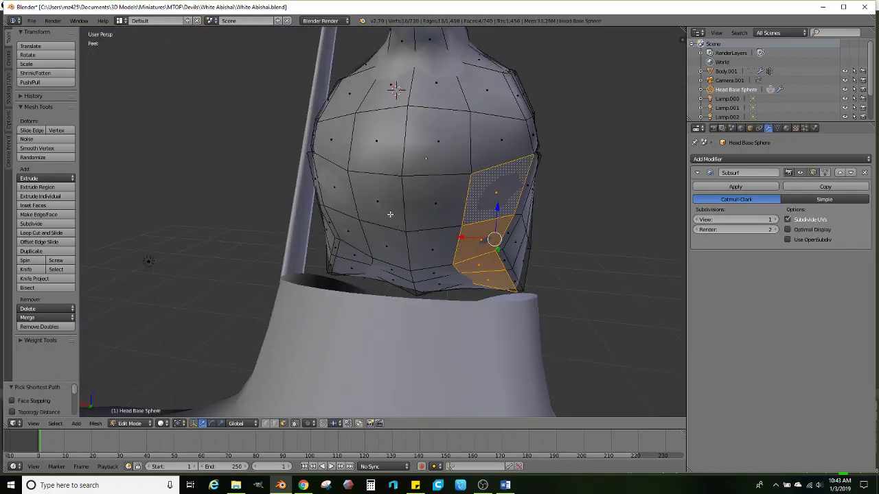
pyautogui.moveTo(389, 214); pyautogui.dragTo(376, 251, button='middle')
pyautogui.keyDown('ctrl'); pyautogui.rightClick(408, 206); pyautogui.keyUp('ctrl')
pyautogui.keyDown('ctrl'); pyautogui.rightClick(367, 266); pyautogui.keyUp('ctrl')
pyautogui.moveTo(439, 267); pyautogui.dragTo(358, 275, button='middle')
pyautogui.keyDown('ctrl'); pyautogui.rightClick(436, 280); pyautogui.keyUp('ctrl')
pyautogui.keyDown('ctrl'); pyautogui.rightClick(436, 261); pyautogui.keyUp('ctrl')
pyautogui.keyDown('ctrl'); pyautogui.rightClick(394, 264); pyautogui.keyUp('ctrl')
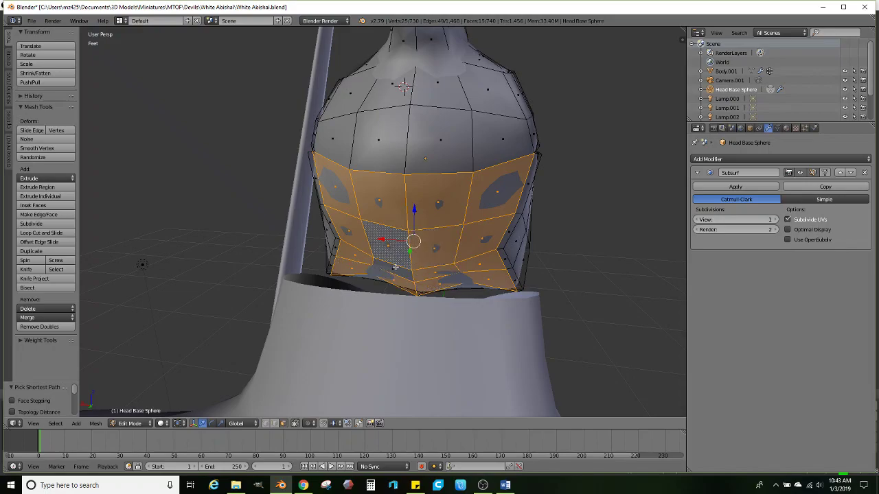
pyautogui.keyDown('ctrl'); pyautogui.rightClick(379, 262); pyautogui.keyUp('ctrl')
pyautogui.click(29, 148)
pyautogui.moveTo(206, 247); pyautogui.dragTo(291, 214, button='middle')
pyautogui.press('Tab')
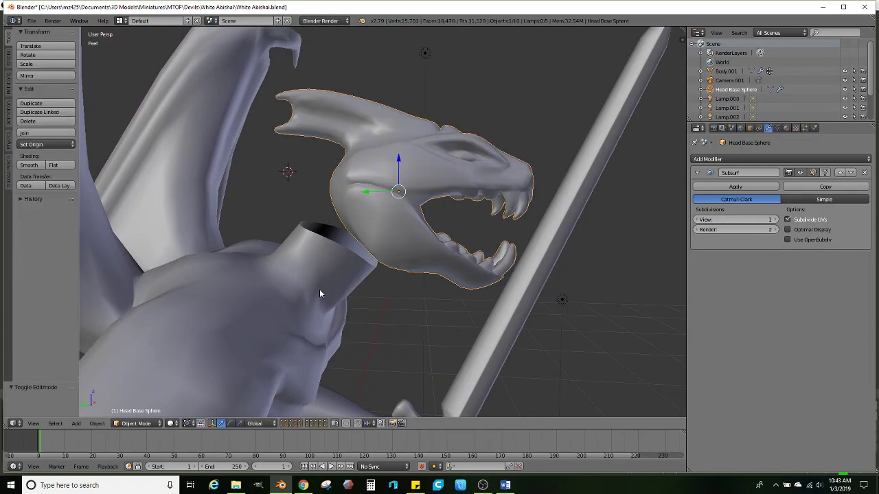
# Delete the selected faces at the lower back of the head to open it toward the neck
pyautogui.rightClick(319, 289)
pyautogui.press('Tab')
pyautogui.moveTo(313, 284); pyautogui.dragTo(373, 225, button='middle')
pyautogui.press('Tab')
pyautogui.scroll(2, 372, 225)
pyautogui.press('Tab')
pyautogui.press('Tab')
pyautogui.rightClick(376, 215)
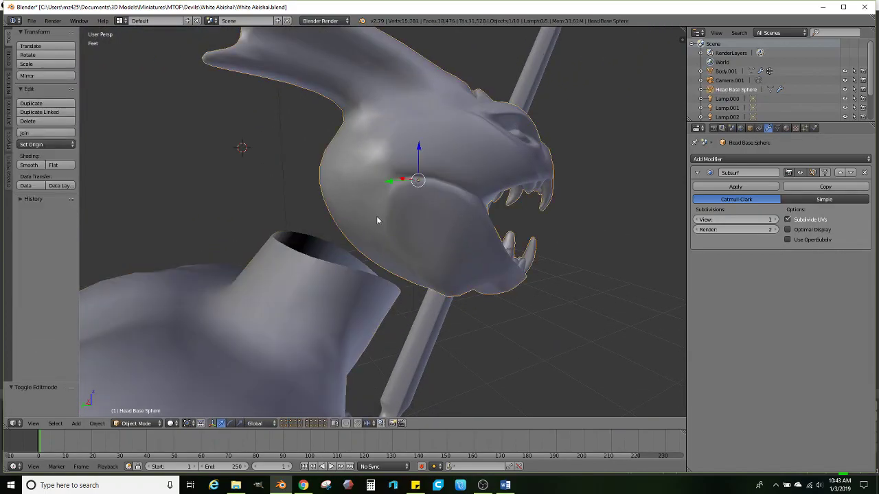
pyautogui.press('Tab')
pyautogui.press('x')
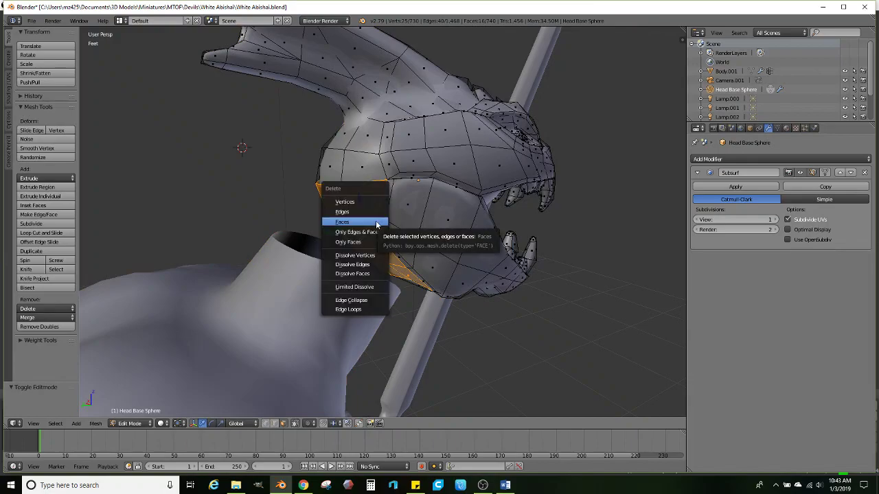
pyautogui.click(375, 222)
pyautogui.moveTo(375, 223); pyautogui.dragTo(317, 259, button='middle')
pyautogui.press('Tab')
# Join the body and the head into a single object, keeping the head as the active object
pyautogui.keyDown('shift'); pyautogui.rightClick(312, 267); pyautogui.keyUp('shift')
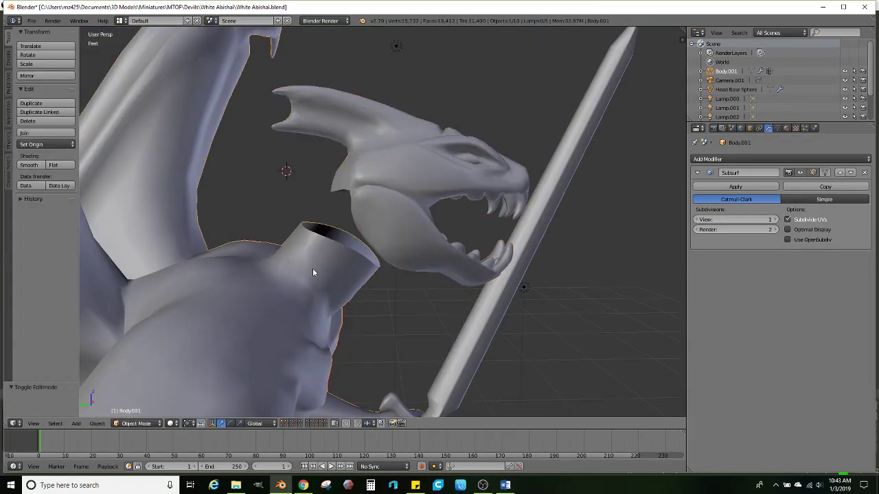
pyautogui.keyDown('shift'); pyautogui.rightClick(399, 225); pyautogui.keyUp('shift')
pyautogui.click(27, 132)
# Bridge the head's open edge loop to the neck's rim loop and convert the bridge's triangles to quads
pyautogui.moveTo(316, 206); pyautogui.dragTo(440, 253, button='middle')
pyautogui.press('Tab')
pyautogui.scroll(3, 440, 254)
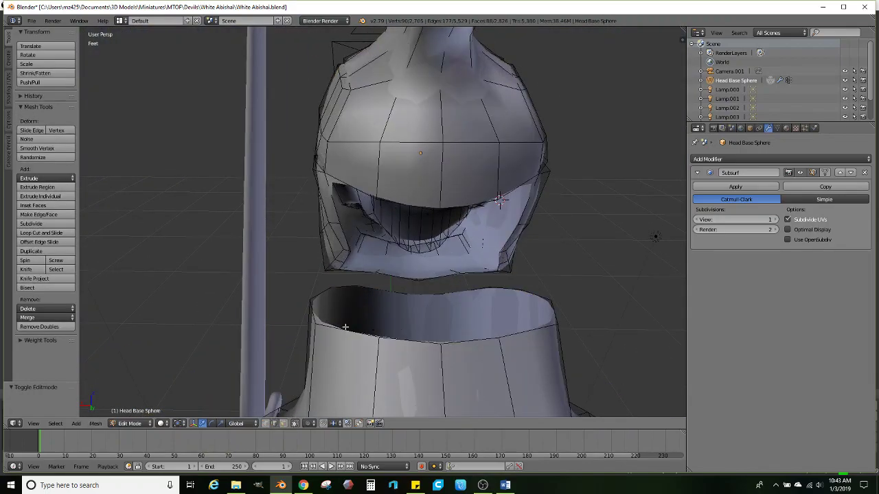
pyautogui.keyDown('alt'); pyautogui.rightClick(424, 204); pyautogui.keyUp('alt')
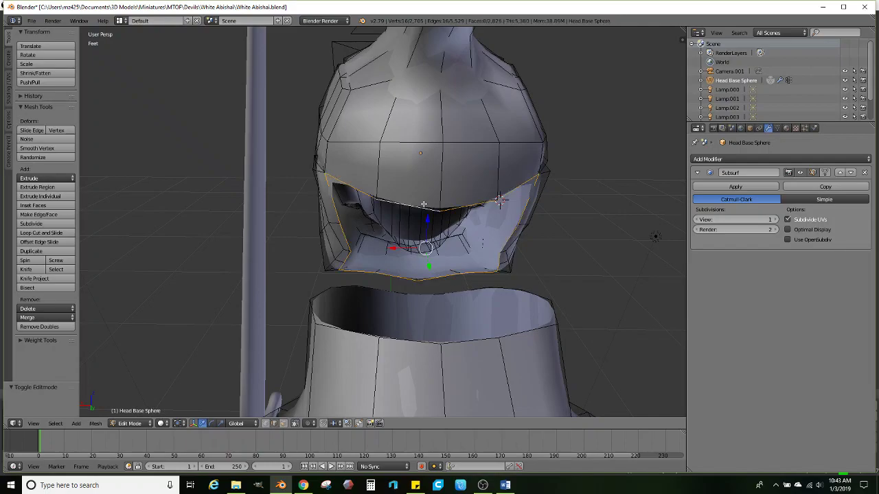
pyautogui.keyDown('alt'); pyautogui.keyDown('shift'); pyautogui.rightClick(414, 339); pyautogui.keyUp('shift'); pyautogui.keyUp('alt')
pyautogui.moveTo(413, 339); pyautogui.dragTo(275, 346, button='middle')
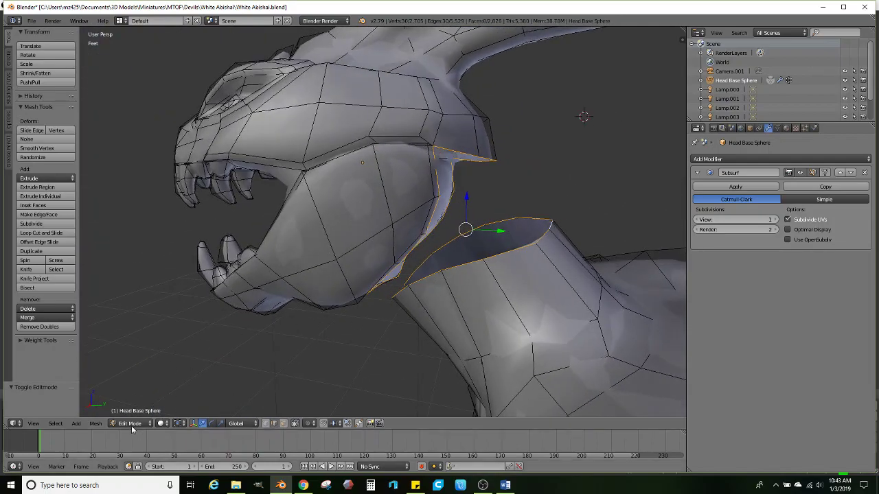
pyautogui.click(95, 423)
pyautogui.moveTo(116, 296)
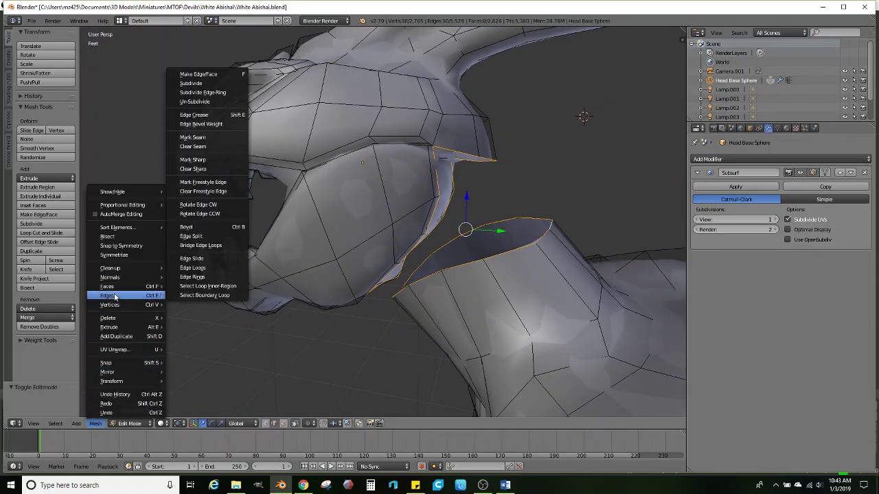
pyautogui.click(212, 245)
pyautogui.hotkey('alt', 'j')
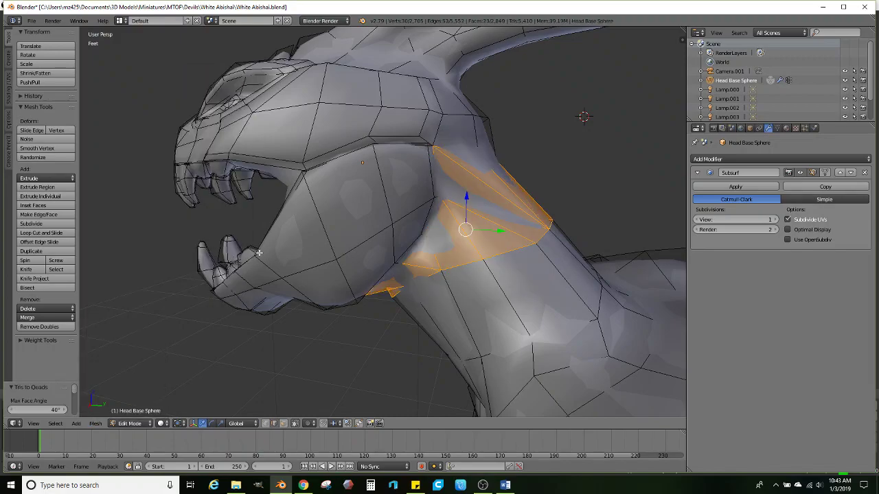
# Smooth the bridging faces' vertices by 0.5 and scale them up uniformly to about 1.07
pyautogui.moveTo(480, 230); pyautogui.dragTo(497, 226, button='middle')
pyautogui.press('s')
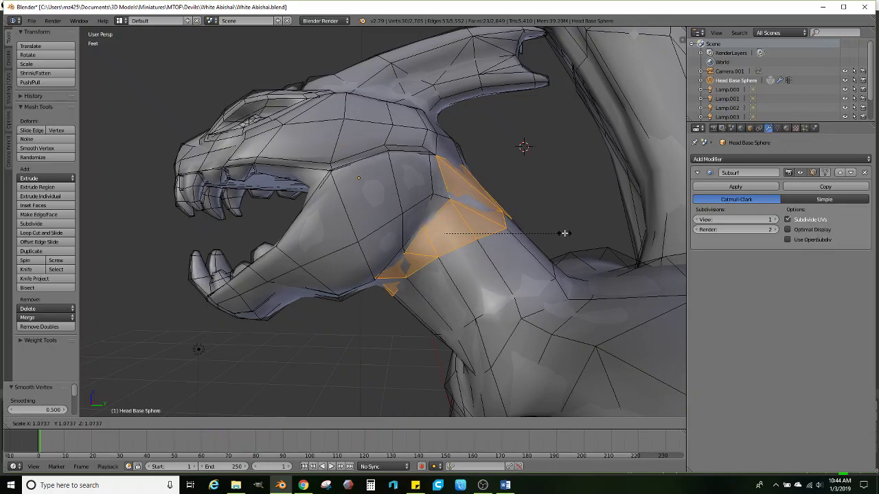
pyautogui.click(564, 233)
# Select the edges on the underside of the rear jaw and pull them down along Z
pyautogui.moveTo(416, 271); pyautogui.dragTo(315, 218, button='middle')
pyautogui.rightClick(331, 213)
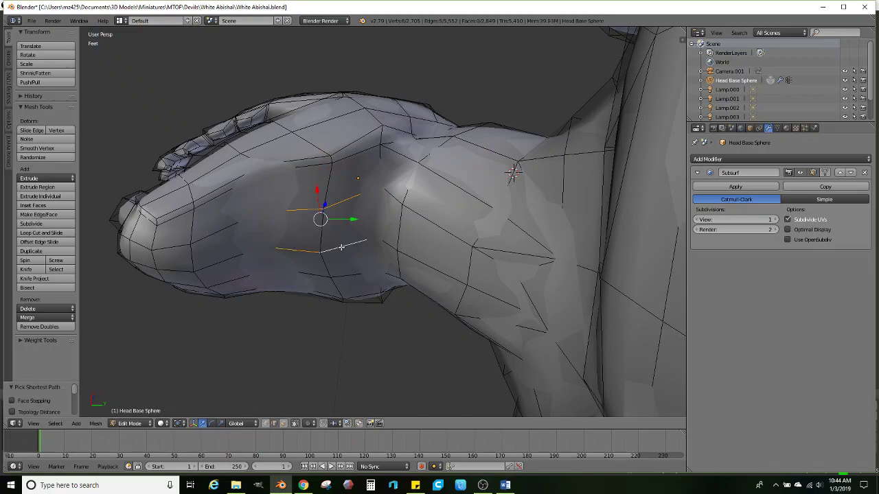
pyautogui.keyDown('shift'); pyautogui.rightClick(326, 225); pyautogui.keyUp('shift')
pyautogui.moveTo(327, 224); pyautogui.dragTo(329, 295, button='middle')
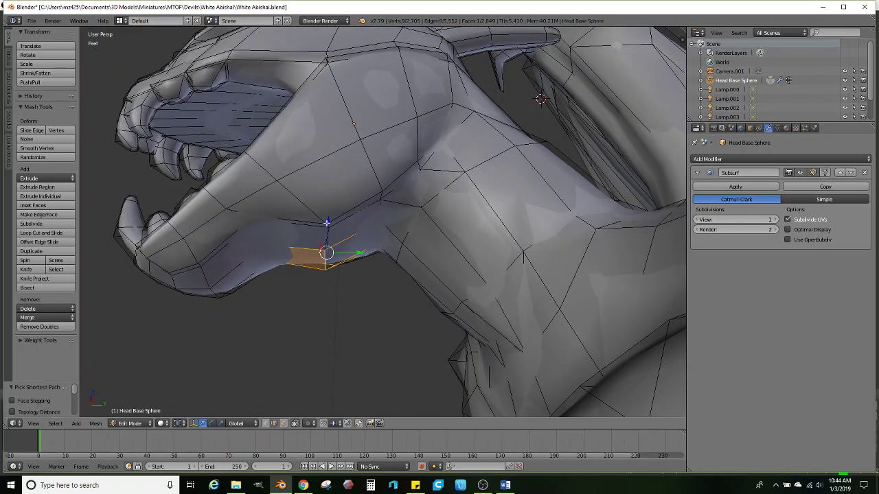
pyautogui.moveTo(327, 223); pyautogui.dragTo(330, 272)
# Select the edge where the throat meets the neck and move it down along Z
pyautogui.moveTo(377, 270); pyautogui.dragTo(375, 234, button='middle')
pyautogui.rightClick(406, 205)
pyautogui.moveTo(406, 206); pyautogui.dragTo(410, 270, button='middle')
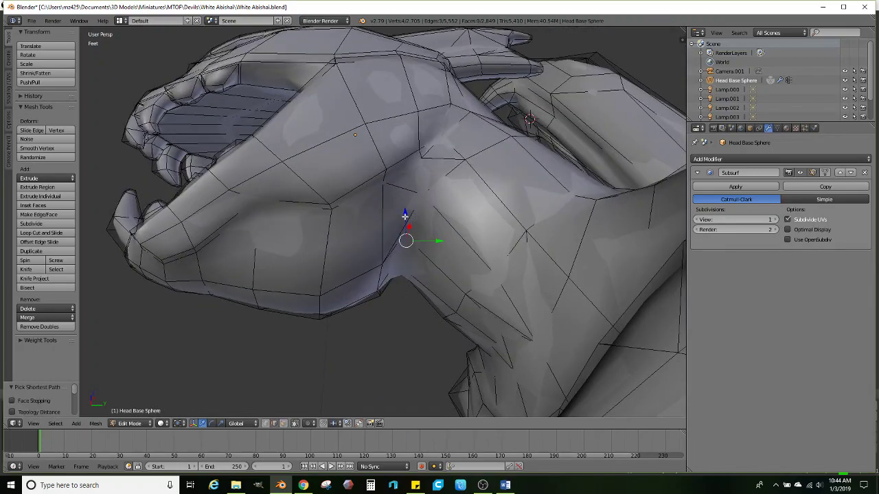
pyautogui.moveTo(405, 217); pyautogui.dragTo(401, 243)
pyautogui.scroll(-1, 402, 240)
pyautogui.moveTo(401, 231); pyautogui.dragTo(403, 239, button='middle')
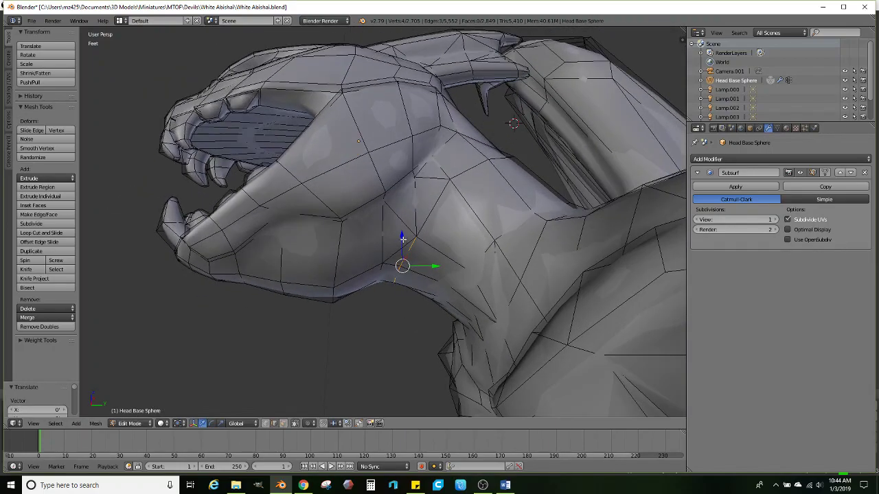
# Raise the edges on the underside of the lower jaw just behind the chin slightly along Z
pyautogui.scroll(-5, 402, 255)
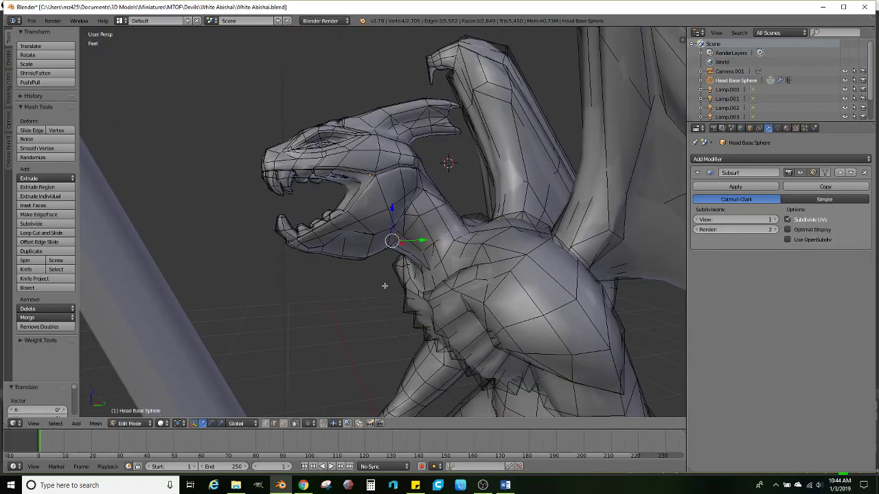
pyautogui.keyDown('shift'); pyautogui.moveTo(370, 286); pyautogui.dragTo(390, 272, button='middle'); pyautogui.keyUp('shift')
pyautogui.scroll(2, 322, 276)
pyautogui.moveTo(322, 277); pyautogui.dragTo(306, 231, button='middle')
pyautogui.press('Tab')
pyautogui.press('Tab')
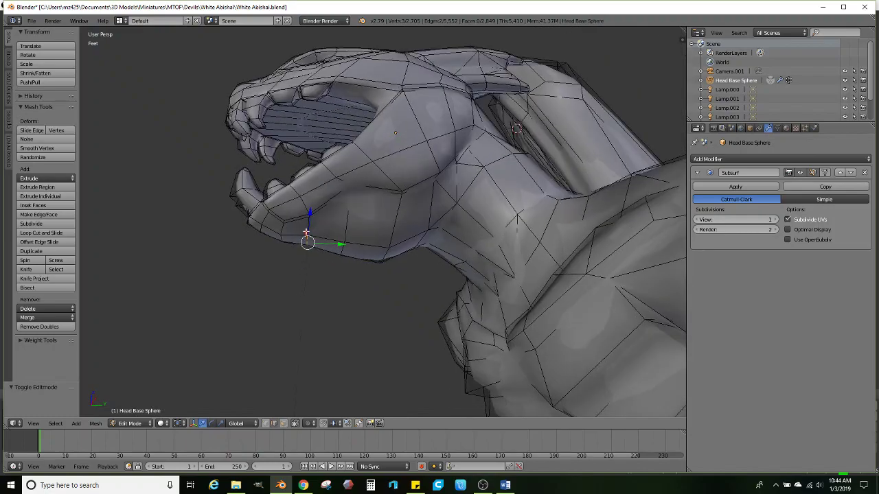
pyautogui.moveTo(310, 217); pyautogui.dragTo(311, 209)
pyautogui.click(312, 199)
pyautogui.scroll(-6, 353, 265)
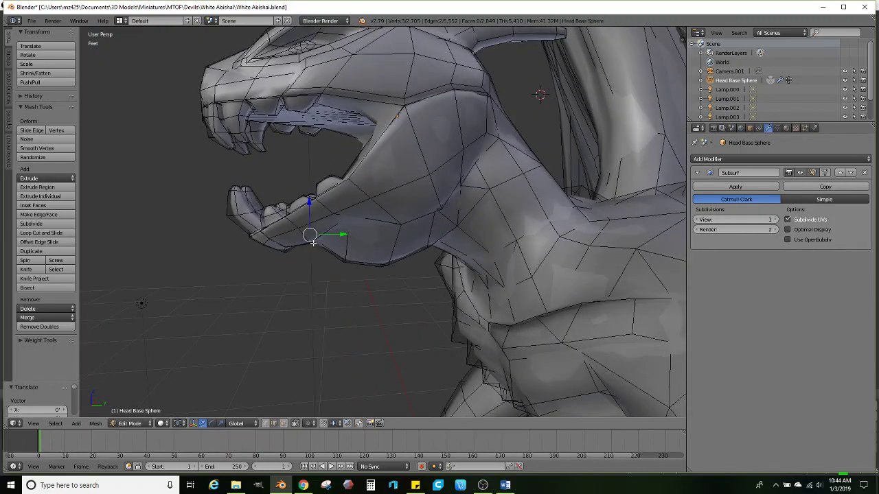
# Examine the joined head, neck and crest from several sides, with and without the smooth preview
pyautogui.moveTo(361, 265); pyautogui.dragTo(329, 287, button='middle')
pyautogui.scroll(2, 329, 257)
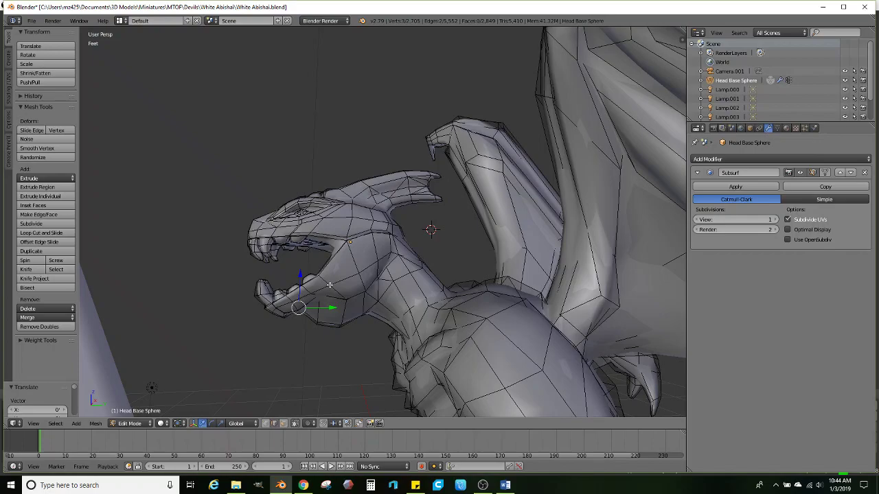
pyautogui.scroll(-5, 335, 276)
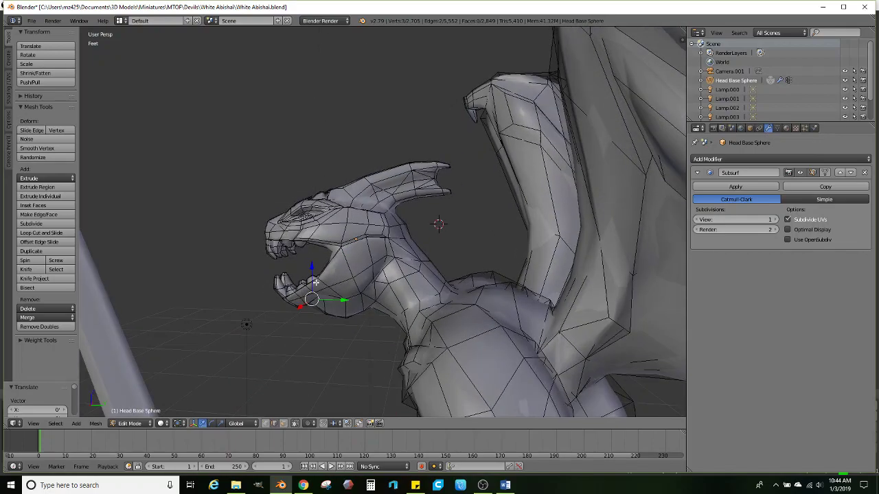
pyautogui.moveTo(320, 258); pyautogui.dragTo(346, 280, button='middle')
pyautogui.scroll(-3, 395, 251)
pyautogui.scroll(4, 357, 295)
pyautogui.scroll(1, 382, 218)
pyautogui.scroll(2, 350, 210)
pyautogui.press('Tab')
pyautogui.press('Tab')
pyautogui.scroll(2, 346, 280)
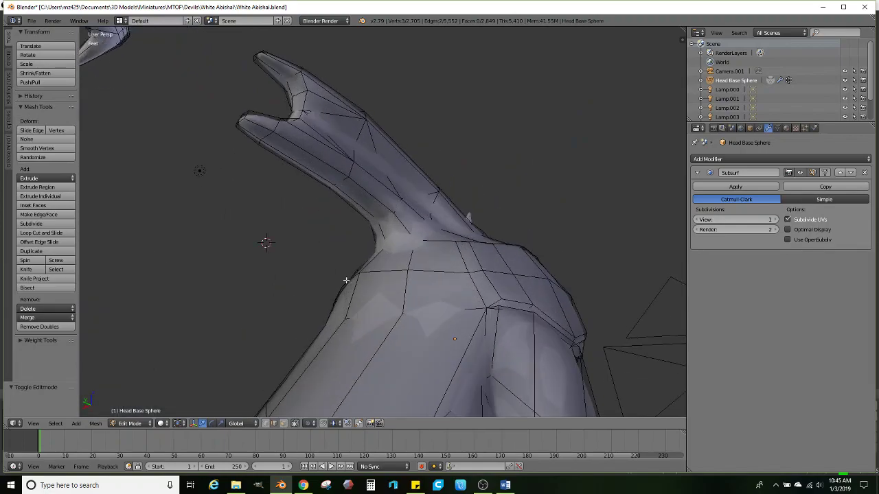
# Extrude the row of faces along the crest's lower edge and scale the extrusion to about 0.9
pyautogui.rightClick(396, 233)
pyautogui.moveTo(396, 233); pyautogui.dragTo(409, 246, button='middle')
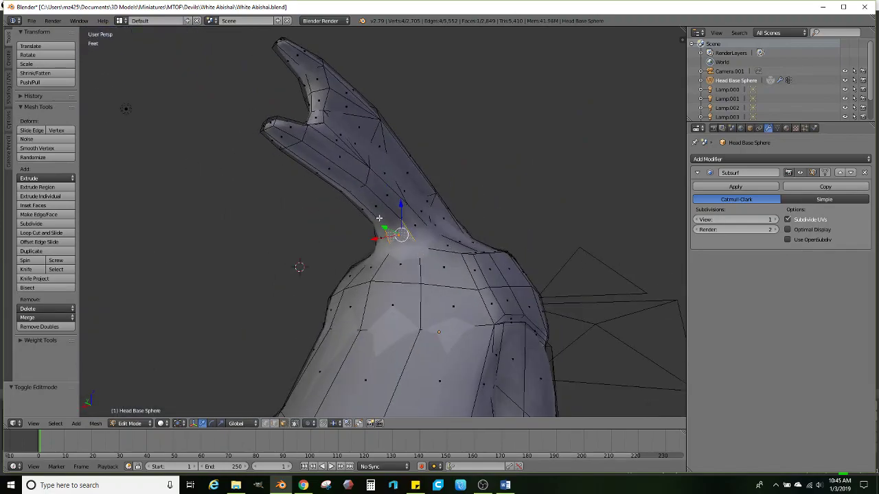
pyautogui.keyDown('ctrl'); pyautogui.rightClick(342, 187); pyautogui.keyUp('ctrl')
pyautogui.moveTo(342, 187); pyautogui.dragTo(339, 215, button='middle')
pyautogui.keyDown('ctrl'); pyautogui.rightClick(376, 176); pyautogui.keyUp('ctrl')
pyautogui.click(394, 229)
pyautogui.press('s')
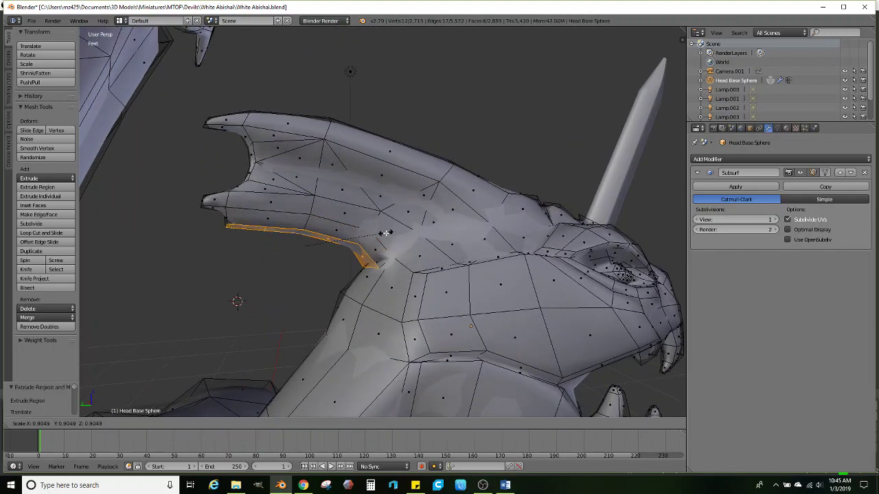
pyautogui.click(381, 233)
# Move the extruded crest faces down along Z and adjust them along Y, then extrude them once more
pyautogui.moveTo(304, 214); pyautogui.dragTo(305, 225)
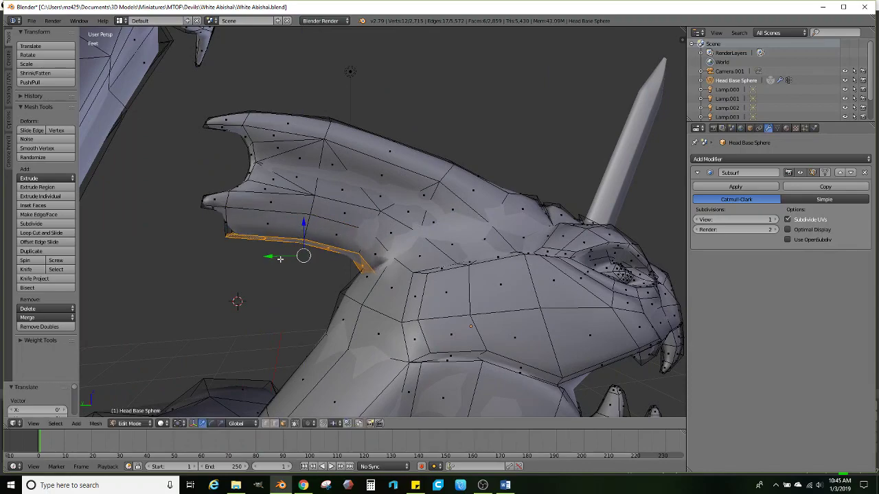
pyautogui.moveTo(274, 258); pyautogui.dragTo(280, 290)
pyautogui.press('e')
pyautogui.click(353, 250)
# Return to Object Mode and examine the extended crest and the whole figure from the side and front
pyautogui.scroll(-4, 303, 280)
pyautogui.press('Tab')
pyautogui.moveTo(303, 280); pyautogui.dragTo(332, 271, button='middle')
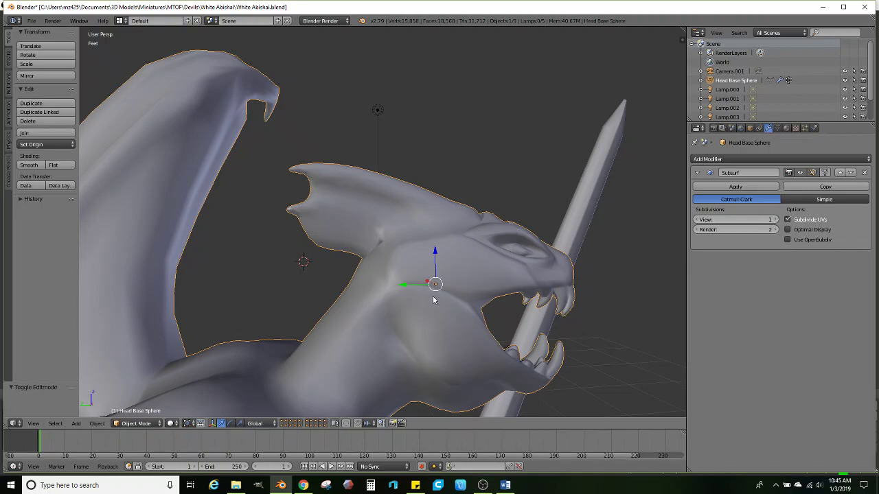
pyautogui.moveTo(432, 296); pyautogui.dragTo(313, 256, button='middle')
pyautogui.scroll(-3, 414, 219)
pyautogui.scroll(3, 428, 222)
pyautogui.keyDown('shift'); pyautogui.moveTo(348, 206); pyautogui.dragTo(346, 291, button='middle'); pyautogui.keyUp('shift')
pyautogui.scroll(3, 346, 292)
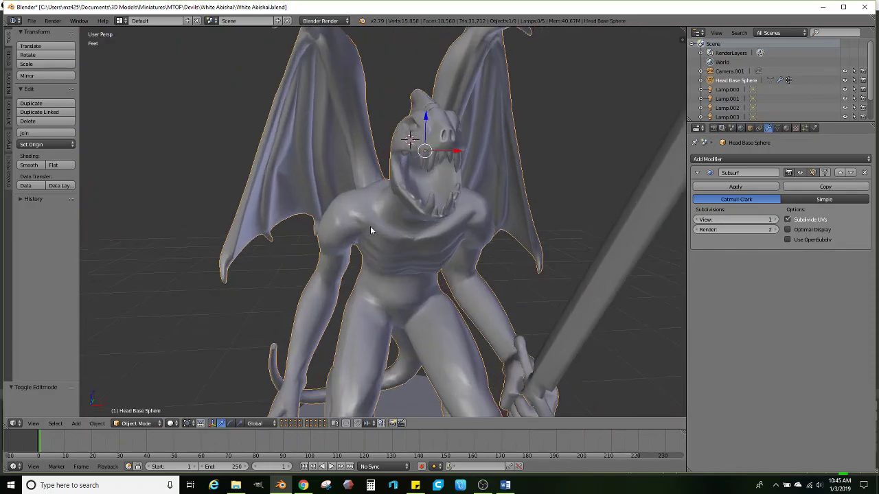
# Enter Edit Mode and select the row of faces along the side of the head from behind the eye to the nape
pyautogui.moveTo(369, 229); pyautogui.dragTo(422, 266, button='middle')
pyautogui.press('Tab')
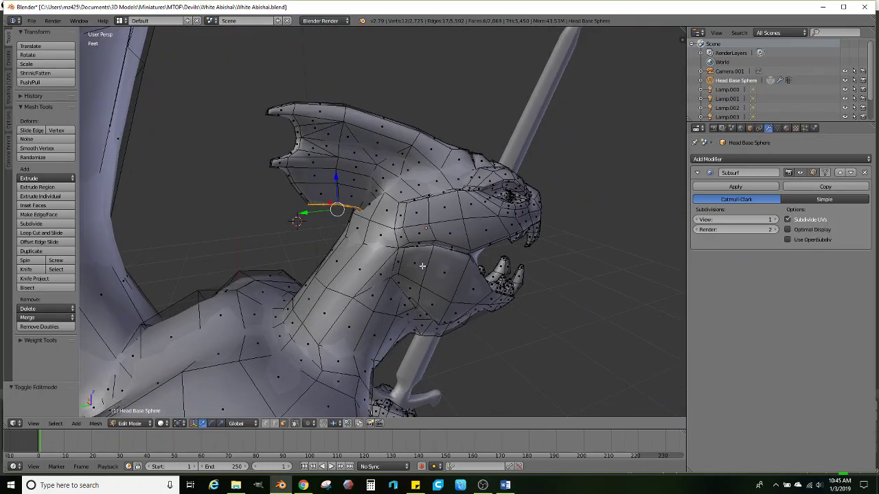
pyautogui.moveTo(423, 256); pyautogui.dragTo(424, 249, button='middle')
pyautogui.scroll(1, 423, 249)
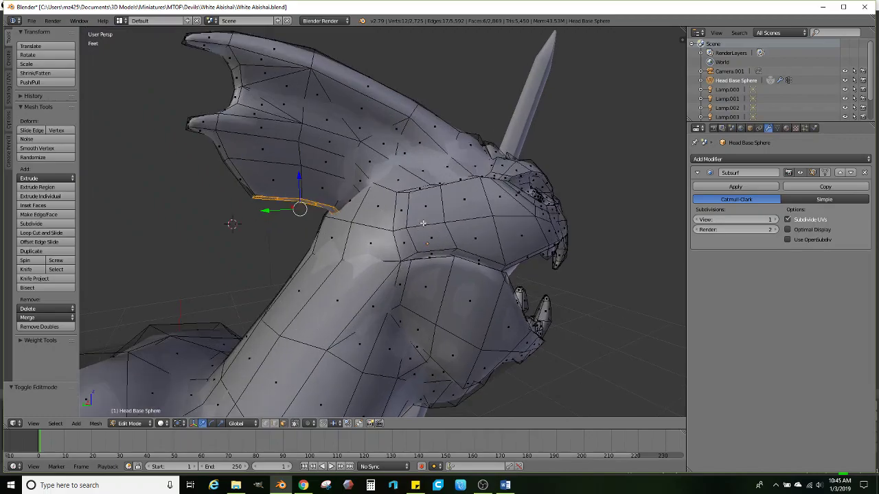
pyautogui.rightClick(460, 201)
pyautogui.moveTo(460, 201); pyautogui.dragTo(414, 236, button='middle')
pyautogui.keyDown('ctrl'); pyautogui.rightClick(407, 234); pyautogui.keyUp('ctrl')
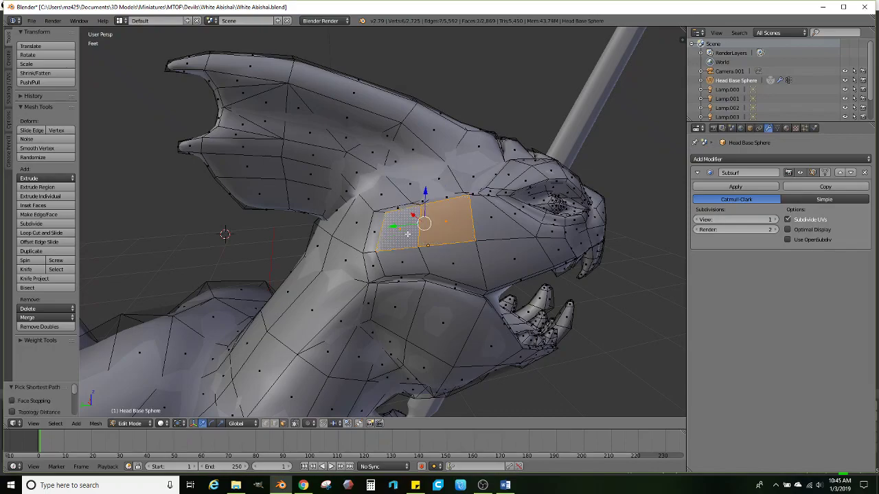
pyautogui.keyDown('ctrl'); pyautogui.rightClick(346, 230); pyautogui.keyUp('ctrl')
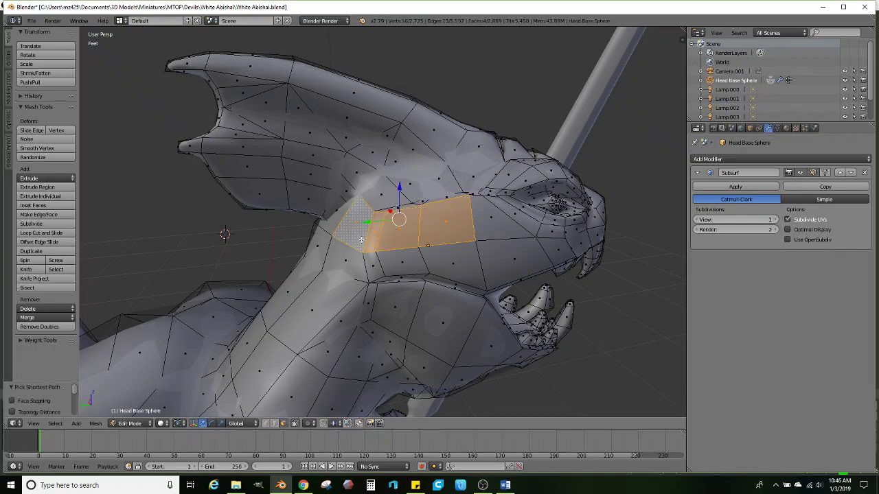
pyautogui.moveTo(381, 237); pyautogui.dragTo(439, 235, button='middle')
pyautogui.scroll(2, 358, 299)
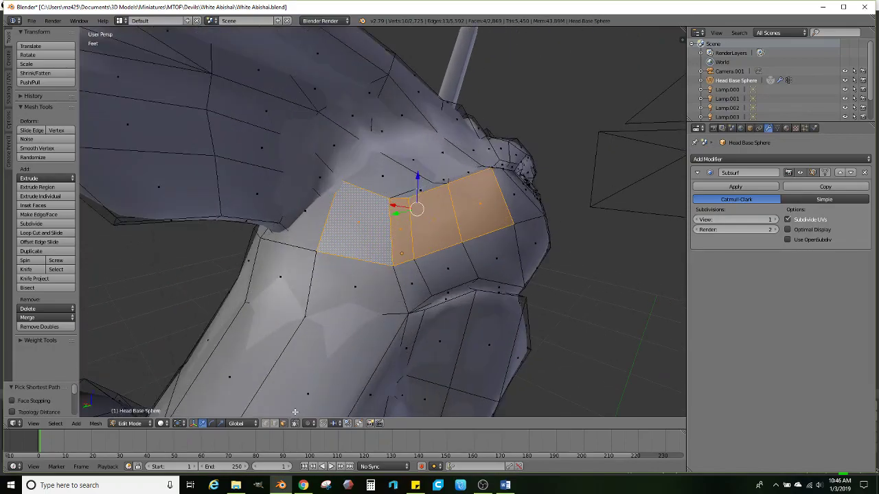
# Reposition the vertical edges at the rear side of the head and scale the rearmost one to about 0.79
pyautogui.rightClick(387, 252)
pyautogui.moveTo(388, 251); pyautogui.dragTo(394, 263, button='middle')
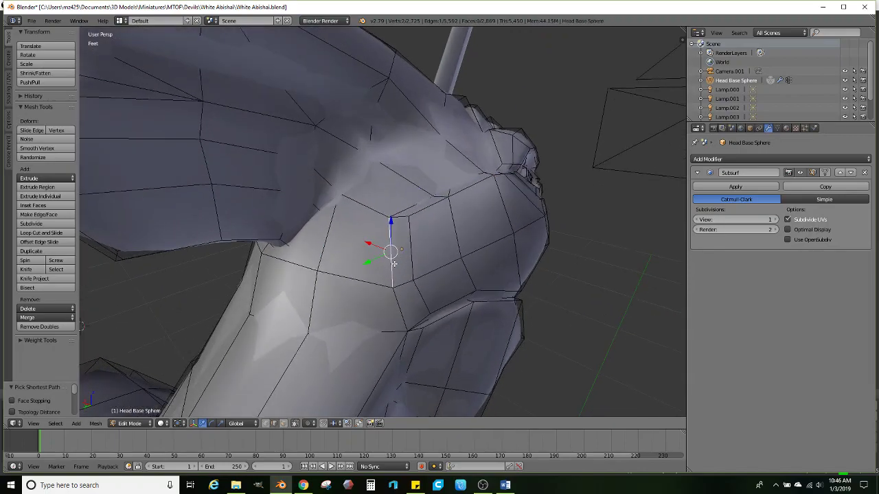
pyautogui.press('g')
pyautogui.click(412, 245)
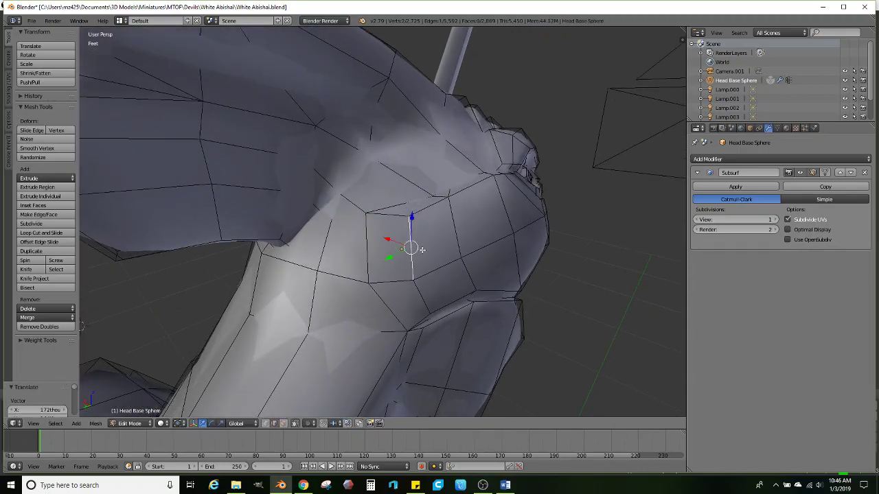
pyautogui.press('g')
pyautogui.click(439, 247)
pyautogui.rightClick(374, 243)
pyautogui.press('g')
pyautogui.click(382, 242)
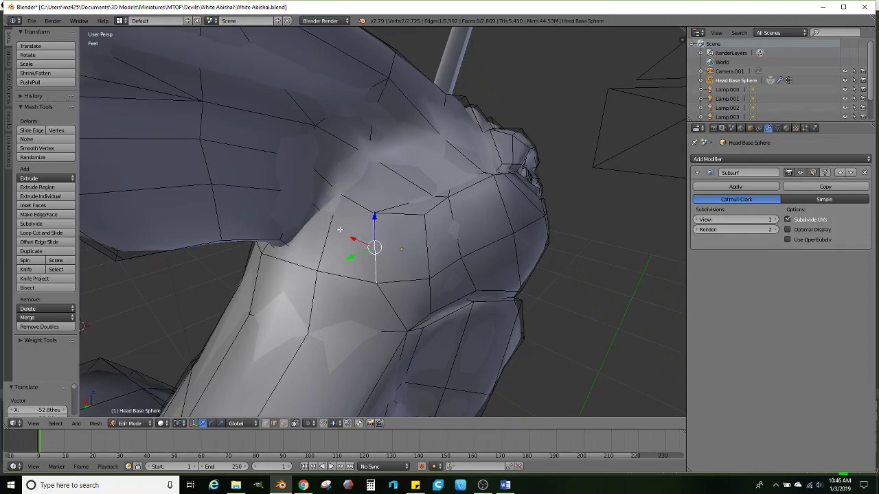
pyautogui.press('g')
pyautogui.click(333, 237)
pyautogui.press('s')
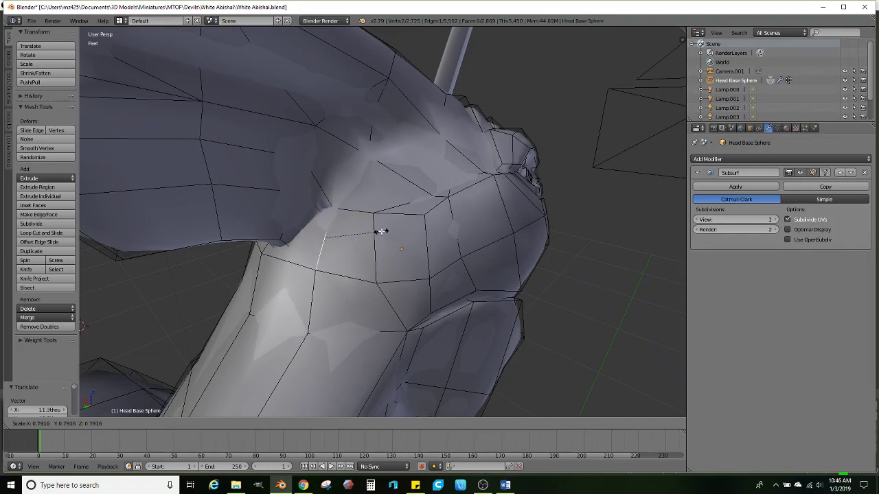
pyautogui.click(382, 231)
# Shift the matching vertical edges on the opposite rear side of the head
pyautogui.moveTo(382, 231); pyautogui.dragTo(352, 231, button='middle')
pyautogui.press('g')
pyautogui.click(435, 240)
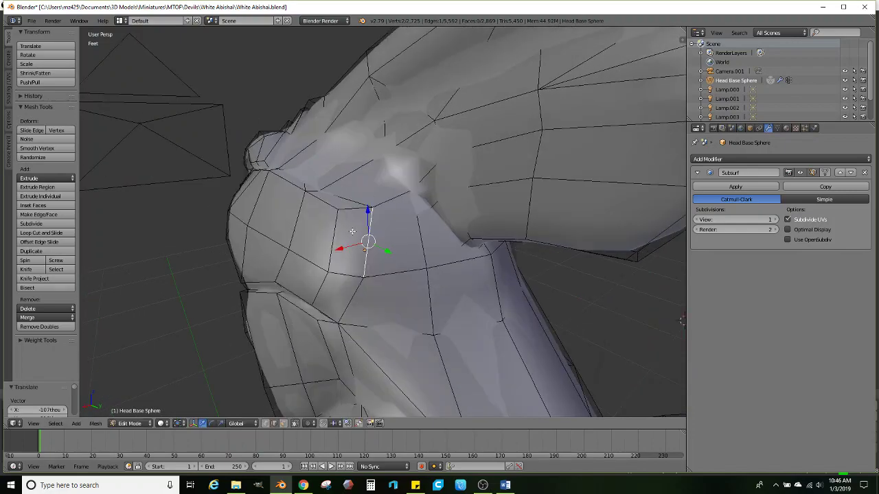
pyautogui.press('g')
pyautogui.click(341, 223)
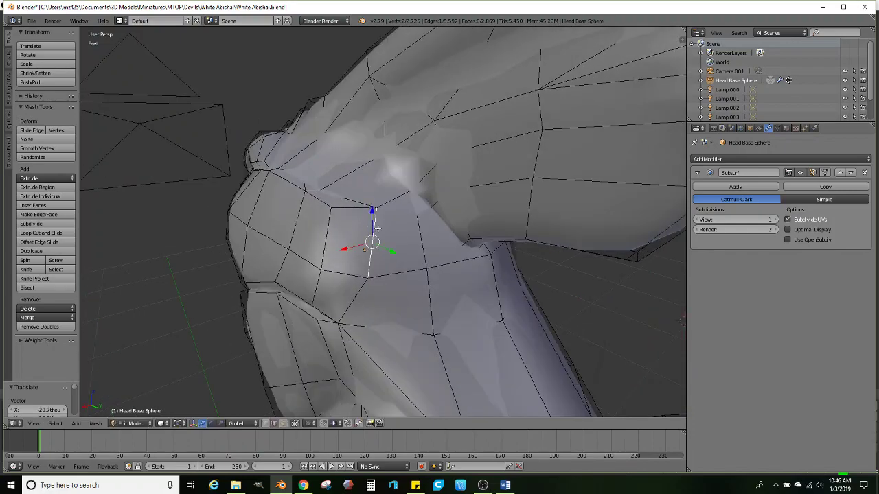
# Select the row of faces across the back of the head beneath the crest and extrude it outward
pyautogui.moveTo(377, 227); pyautogui.dragTo(333, 364, button='middle')
pyautogui.click(462, 247)
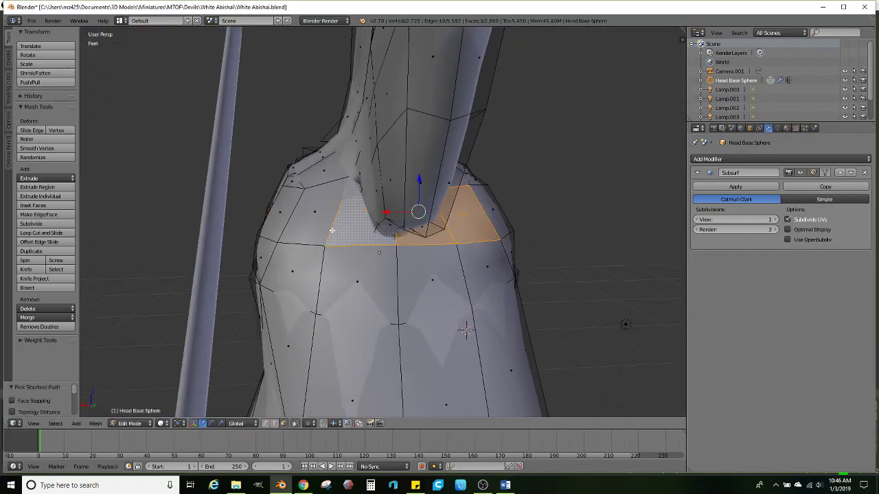
pyautogui.moveTo(373, 233); pyautogui.dragTo(499, 181, button='middle')
pyautogui.press('e')
pyautogui.click(439, 210)
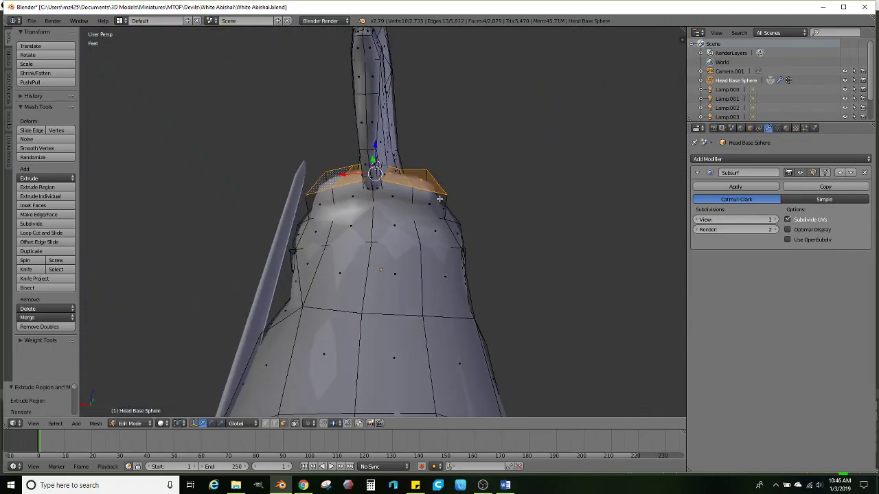
# Select the lower band of the extruded ridge, extrude it down the back of the neck and scale it
pyautogui.rightClick(434, 201)
pyautogui.moveTo(393, 203); pyautogui.dragTo(448, 218, button='middle')
pyautogui.press('e')
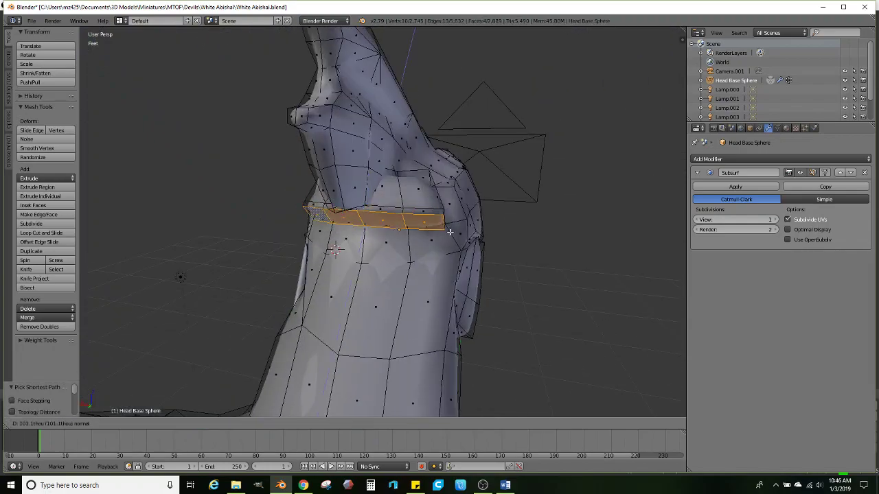
pyautogui.click(445, 268)
pyautogui.press('s')
pyautogui.click(440, 259)
pyautogui.moveTo(439, 260); pyautogui.dragTo(441, 300, button='middle')
# Change the transform orientation to Normal, move the neck flap's end faces into place and scale them to about 1.18
pyautogui.click(238, 422)
pyautogui.click(236, 394)
pyautogui.press('s')
pyautogui.click(359, 270)
pyautogui.press('g')
pyautogui.click(387, 290)
pyautogui.press('s')
pyautogui.click(402, 290)
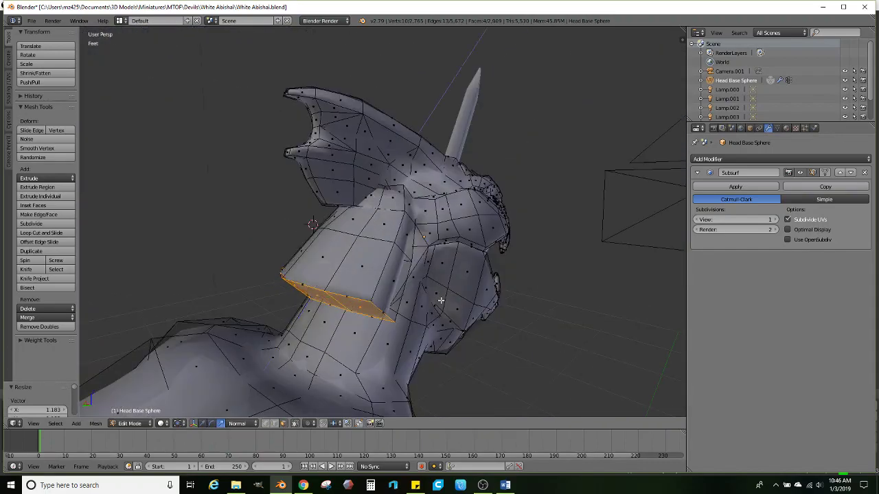
# Bring the flap's end faces down to the base of the neck and rotate them about 3.44°
pyautogui.press('e')
pyautogui.click(404, 328)
pyautogui.moveTo(403, 328); pyautogui.dragTo(375, 311, button='middle')
pyautogui.press('r')
pyautogui.click(380, 319)
pyautogui.press('g')
pyautogui.rightClick(449, 322)
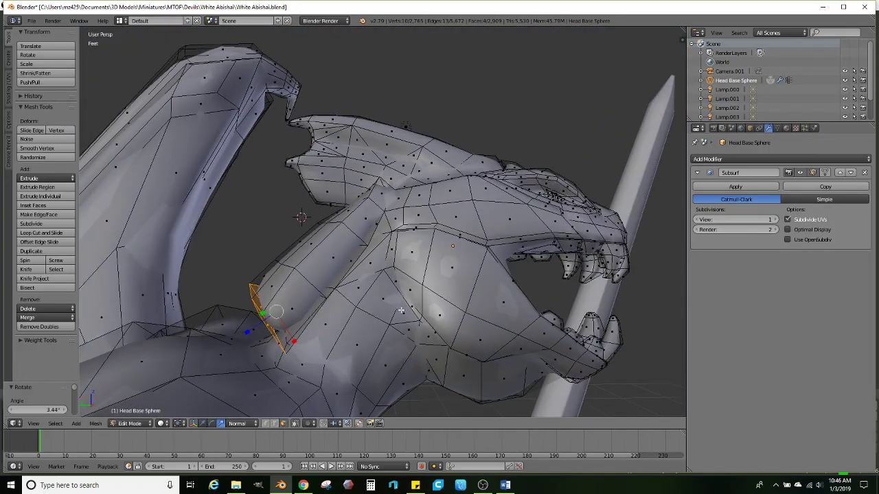
# Extrude the flap's end faces onto the upper back, raise them and rotate them about -7.86°
pyautogui.press('e')
pyautogui.click(348, 325)
pyautogui.press('g')
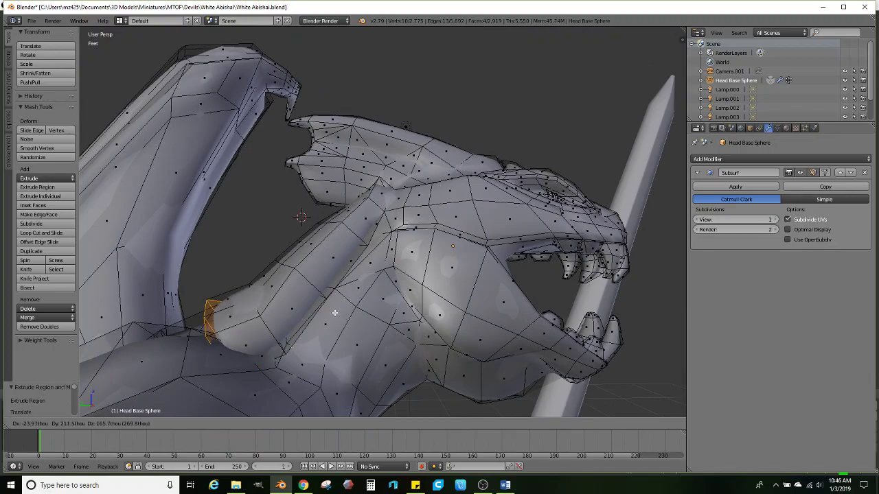
pyautogui.click(329, 302)
pyautogui.moveTo(329, 303); pyautogui.dragTo(426, 363, button='middle')
pyautogui.press('r')
pyautogui.click(347, 350)
pyautogui.press('r')
pyautogui.click(489, 302)
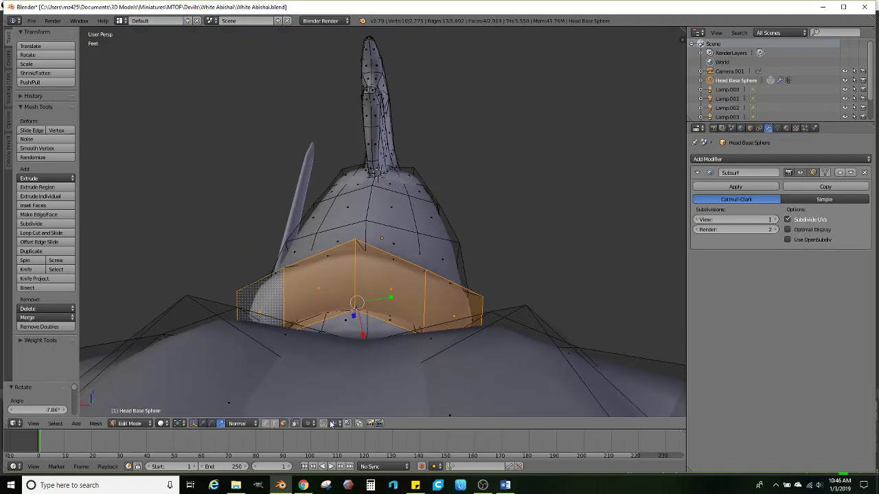
# Move the three inner vertical edges of the flap's end to even out its curve across the shoulders
pyautogui.rightClick(420, 301)
pyautogui.press('g')
pyautogui.click(448, 322)
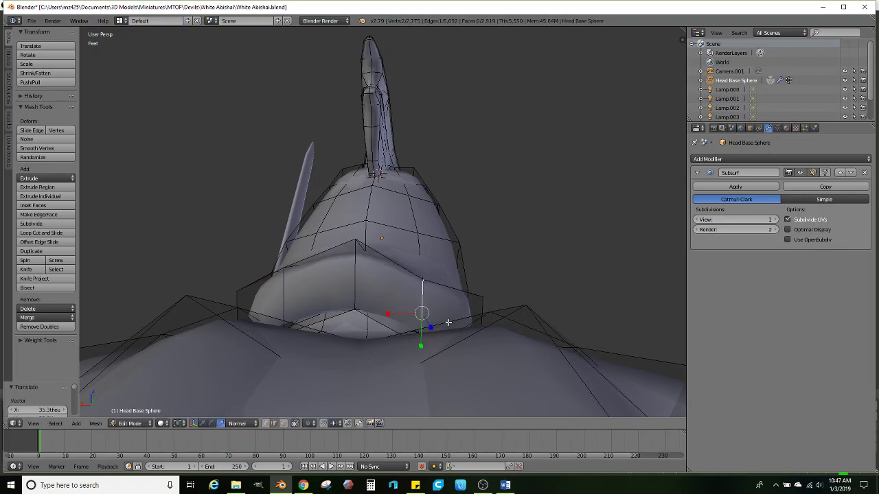
pyautogui.rightClick(363, 275)
pyautogui.press('g')
pyautogui.click(358, 333)
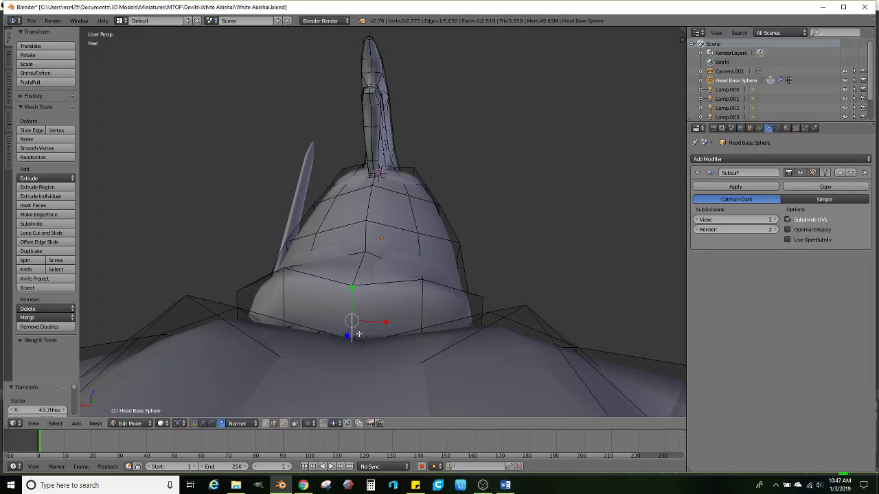
pyautogui.rightClick(294, 296)
pyautogui.press('g')
pyautogui.click(294, 313)
# Move the two outermost edges of the flap's end outward
pyautogui.moveTo(281, 314); pyautogui.dragTo(292, 319, button='middle')
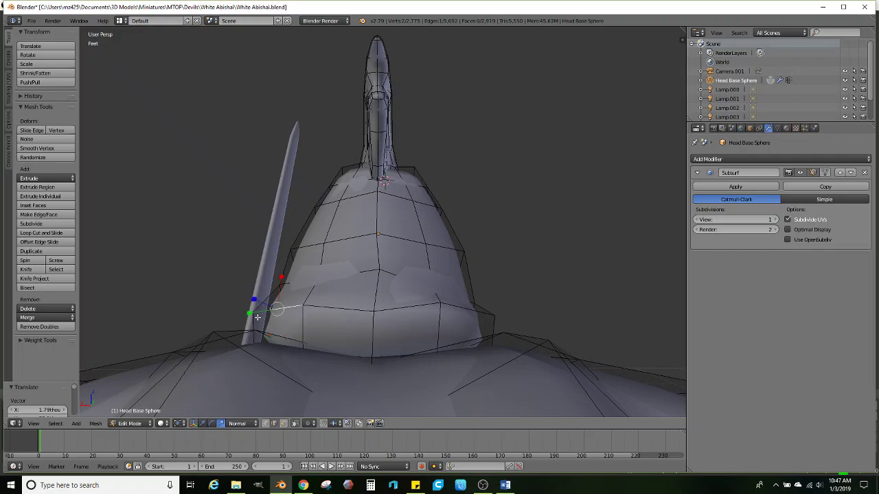
pyautogui.press('g')
pyautogui.click(436, 316)
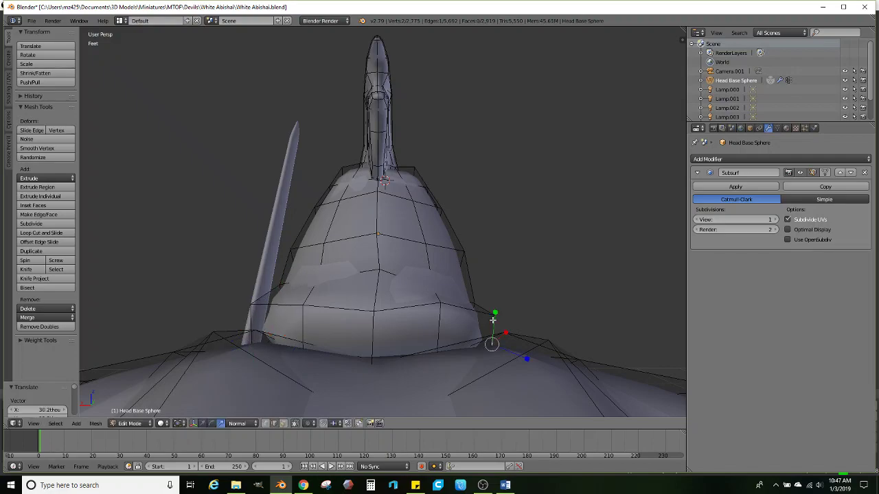
pyautogui.press('g')
pyautogui.click(503, 313)
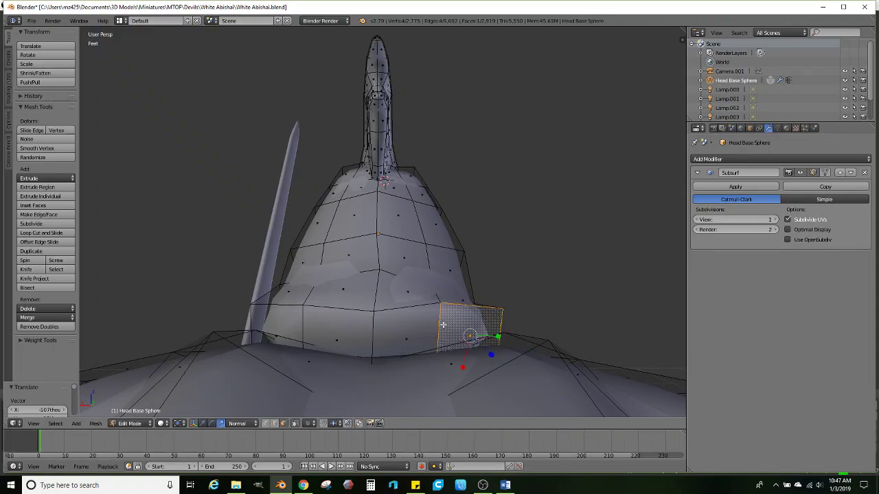
# Select the four faces at the flap's end, extrude them toward the wings and adjust their position
pyautogui.keyDown('ctrl'); pyautogui.rightClick(277, 323); pyautogui.keyUp('ctrl')
pyautogui.scroll(-4, 381, 316)
pyautogui.moveTo(375, 322); pyautogui.dragTo(520, 314, button='middle')
pyautogui.press('e')
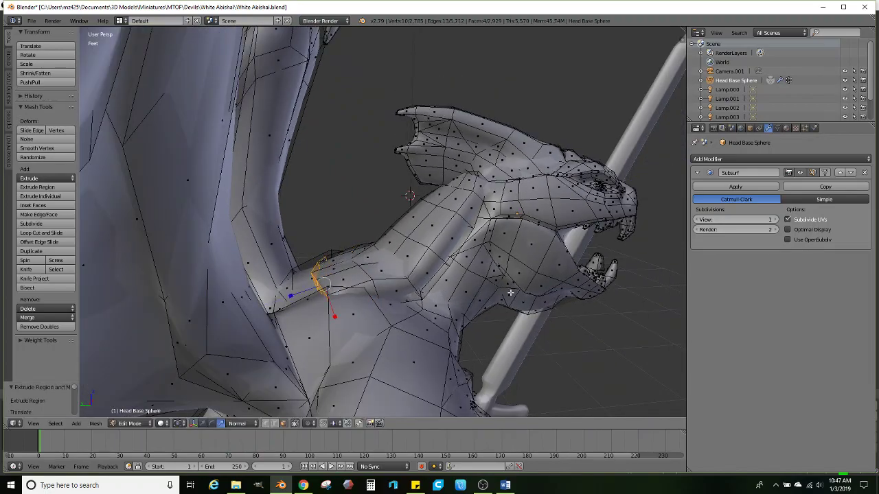
pyautogui.click(486, 265)
pyautogui.moveTo(486, 265); pyautogui.dragTo(459, 280, button='middle')
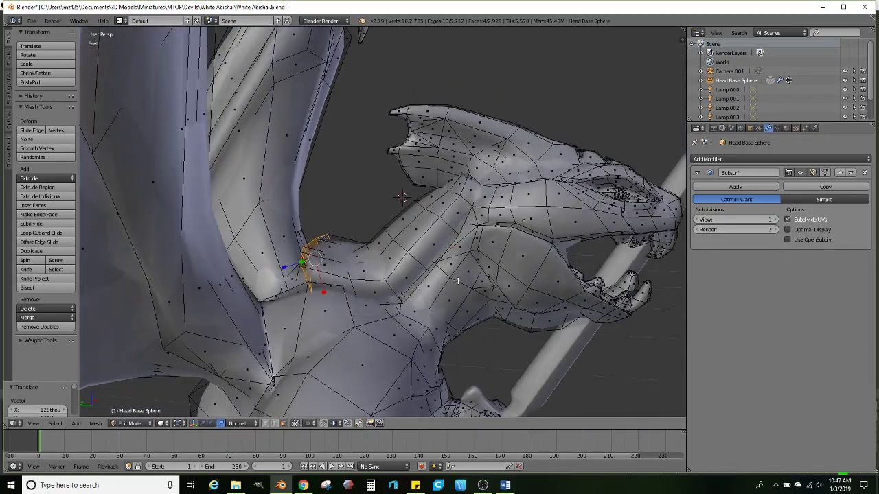
pyautogui.scroll(-1, 461, 281)
# Extrude the flap's end once more, scale it to about 0.81 and move it down between the wings
pyautogui.press('e')
pyautogui.moveTo(402, 276); pyautogui.dragTo(483, 240, button='middle')
pyautogui.press('s')
pyautogui.click(487, 265)
pyautogui.press('g')
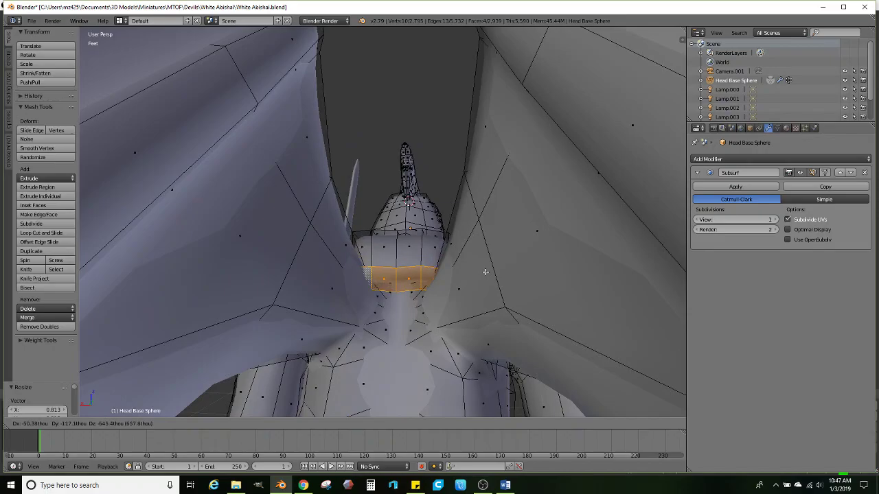
pyautogui.click(485, 272)
# Select the narrow faces where the flap meets the back of the head and subdivide them with one cut
pyautogui.moveTo(485, 272); pyautogui.dragTo(388, 296, button='middle')
pyautogui.moveTo(457, 265); pyautogui.dragTo(416, 296, button='middle')
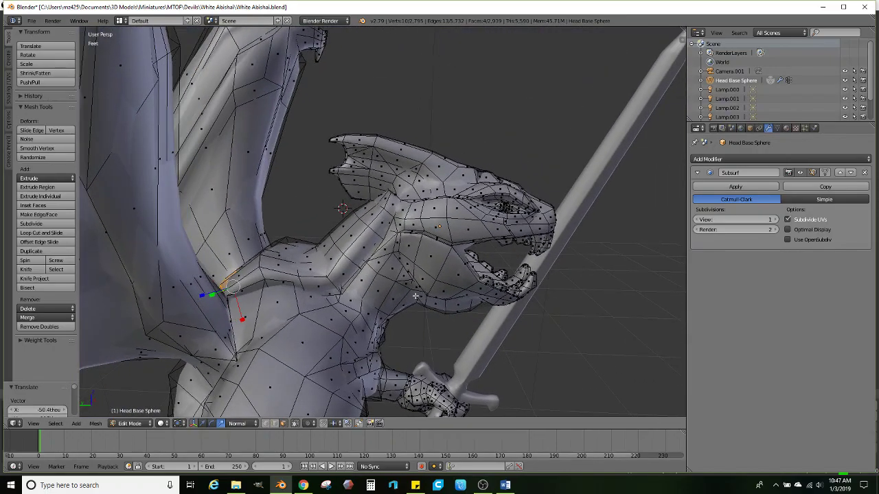
pyautogui.moveTo(310, 271); pyautogui.dragTo(357, 287, button='middle')
pyautogui.scroll(2, 327, 299)
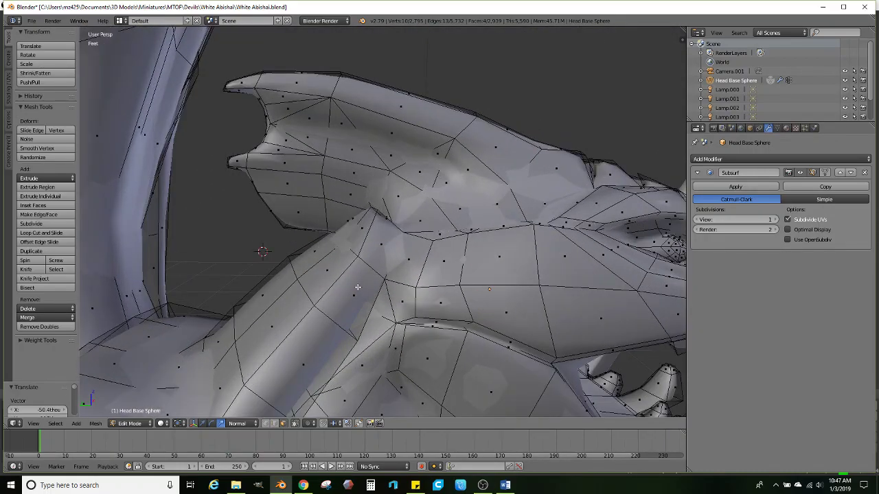
pyautogui.rightClick(374, 245)
pyautogui.moveTo(367, 251); pyautogui.dragTo(373, 217, button='middle')
pyautogui.keyDown('ctrl'); pyautogui.rightClick(401, 218); pyautogui.keyUp('ctrl')
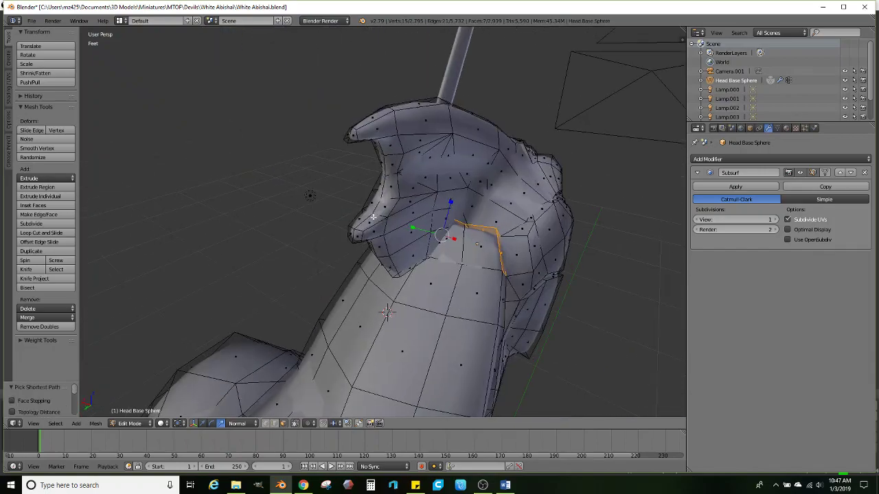
pyautogui.hotkey('ctrl', 'z')
pyautogui.moveTo(504, 242); pyautogui.dragTo(465, 268, button='middle')
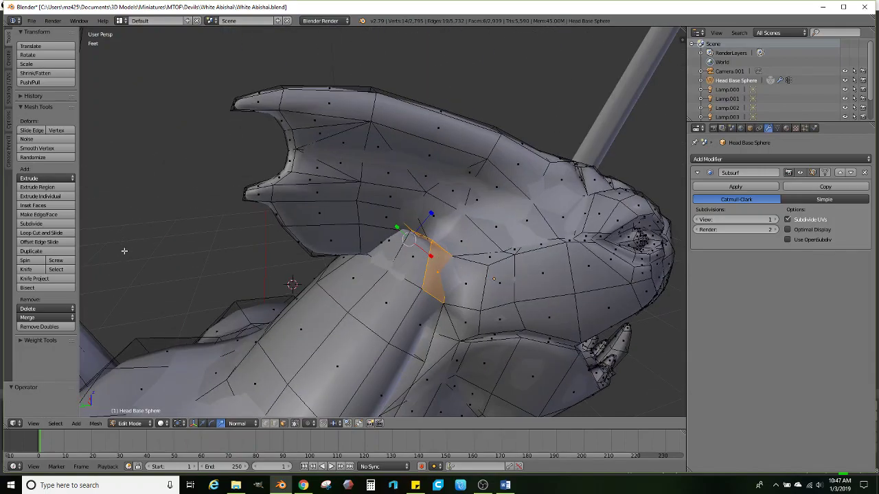
pyautogui.click(35, 224)
# Add two lengthwise loop cuts to each of the two face columns on the sword side of the neck flap
pyautogui.moveTo(327, 256); pyautogui.dragTo(362, 271, button='middle')
pyautogui.click(41, 233)
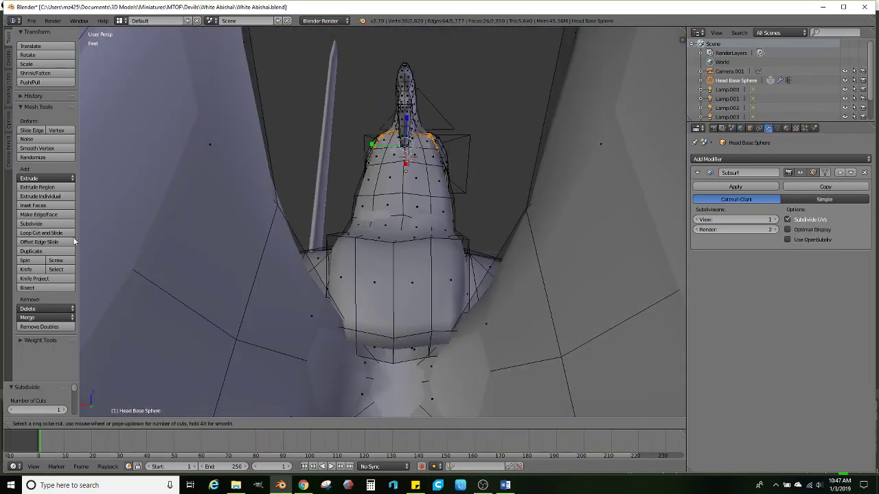
pyautogui.click(345, 336)
pyautogui.click(343, 335)
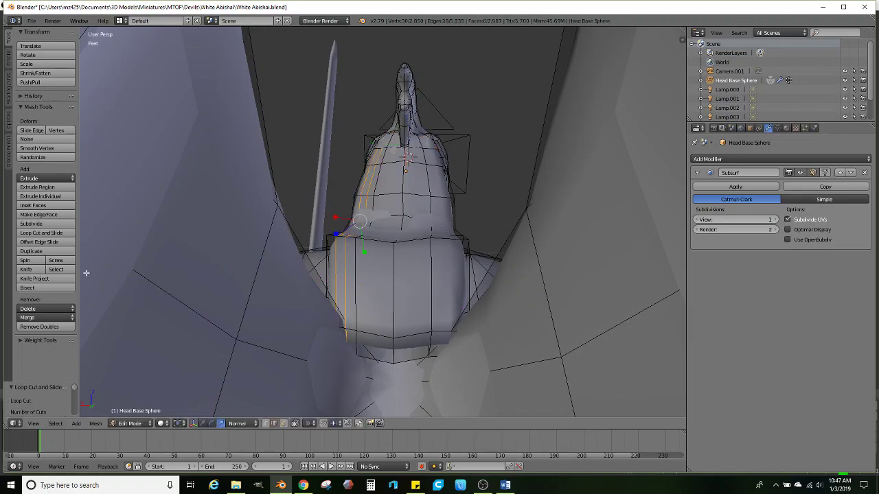
pyautogui.click(51, 235)
pyautogui.scroll(1, 384, 339)
pyautogui.click(384, 339)
pyautogui.click(382, 339)
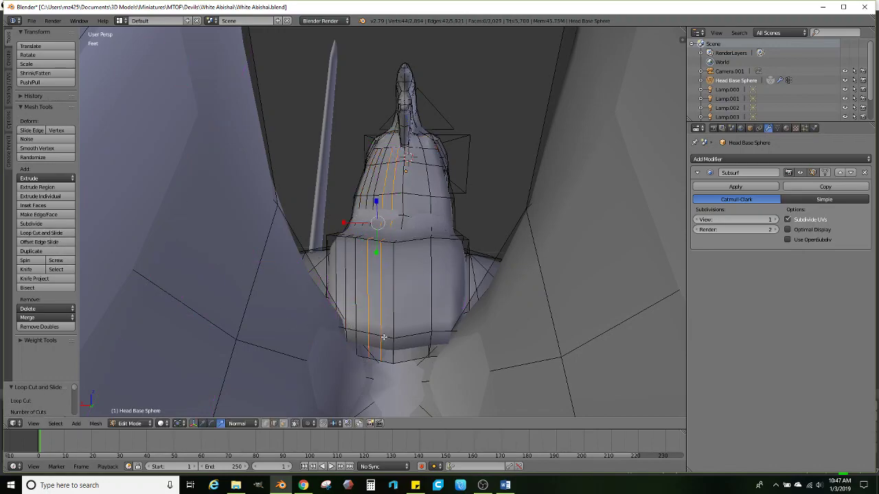
# Add two lengthwise loop cuts to the face column just past the flap's centre line
pyautogui.moveTo(382, 339); pyautogui.dragTo(264, 304, button='middle')
pyautogui.click(40, 233)
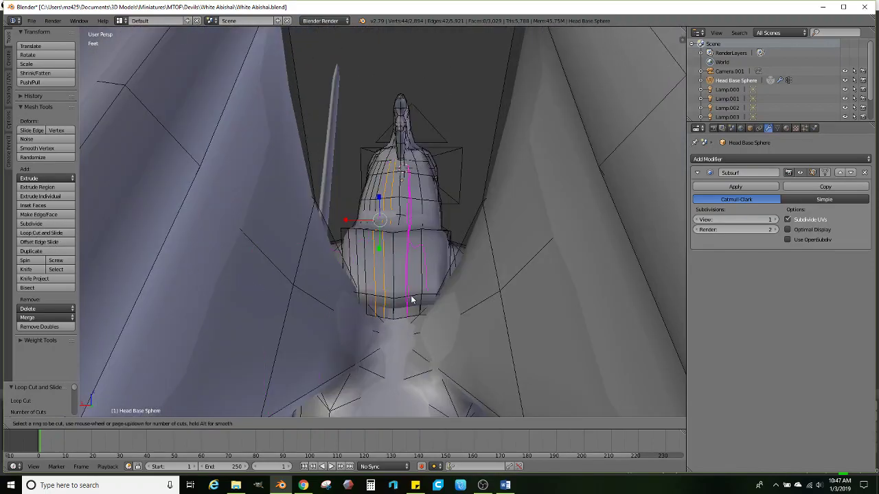
pyautogui.scroll(1, 411, 299)
pyautogui.click(412, 298)
pyautogui.click(412, 298)
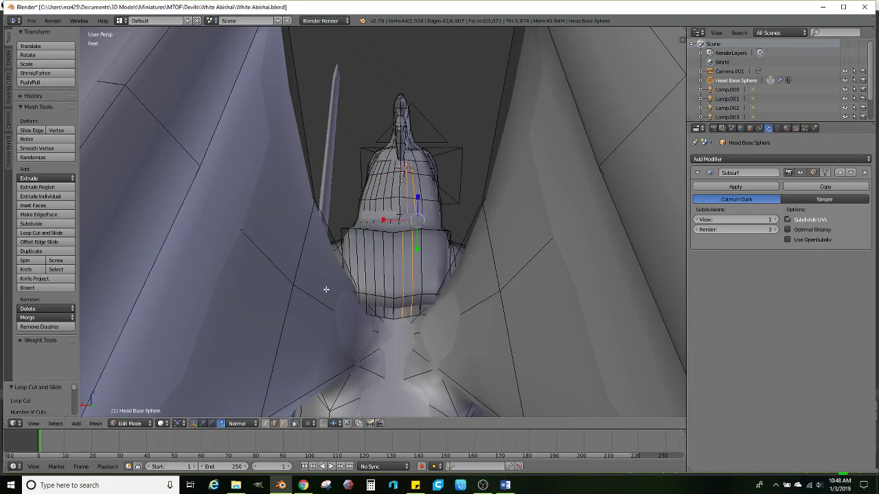
pyautogui.click(54, 233)
pyautogui.click(433, 297)
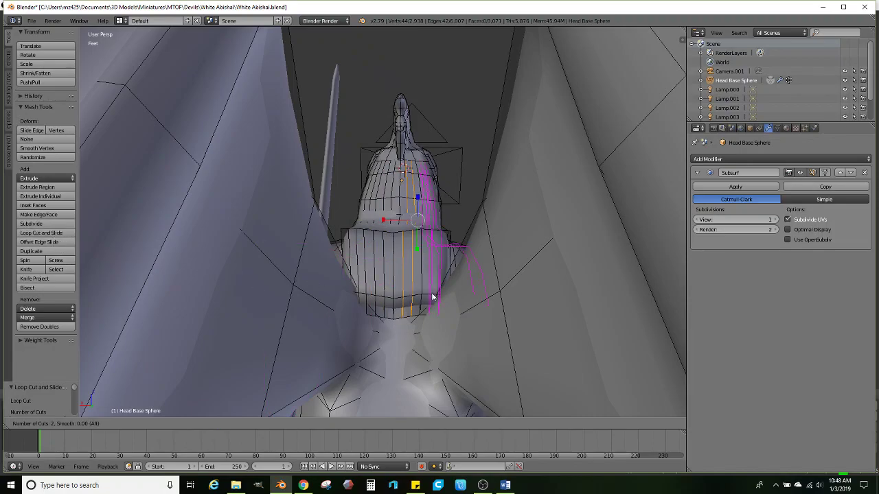
pyautogui.rightClick(433, 295)
pyautogui.moveTo(433, 295); pyautogui.dragTo(323, 337, button='middle')
pyautogui.hotkey('ctrl', 'z')
pyautogui.scroll(3, 334, 261)
pyautogui.moveTo(333, 260); pyautogui.dragTo(392, 273, button='middle')
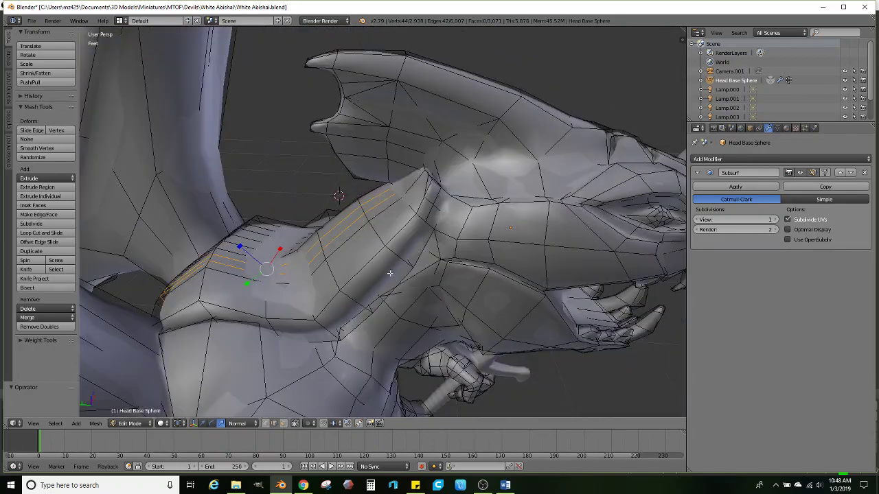
pyautogui.click(41, 232)
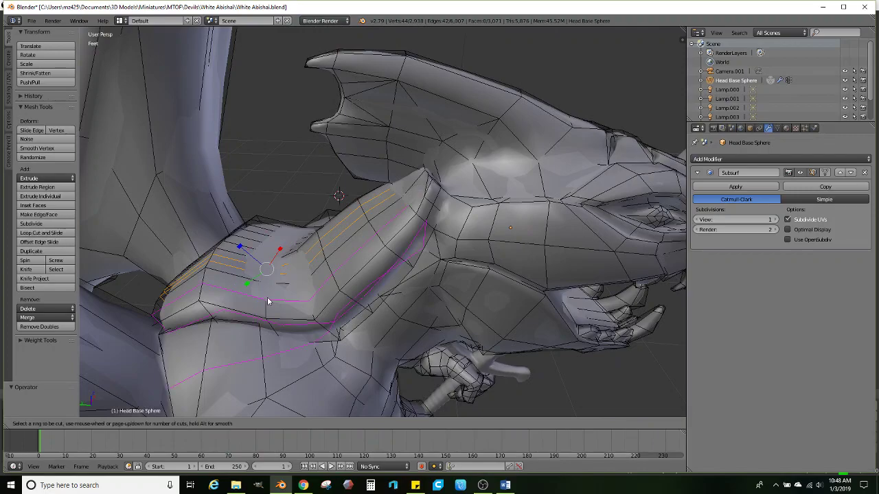
pyautogui.press('Escape')
pyautogui.moveTo(326, 284); pyautogui.dragTo(300, 254, button='middle')
pyautogui.moveTo(373, 212); pyautogui.dragTo(244, 230, button='middle')
# Subdivide the joining edge at the flap's outer column opposite the sword and add two lengthwise loop cuts to that column
pyautogui.rightClick(352, 203)
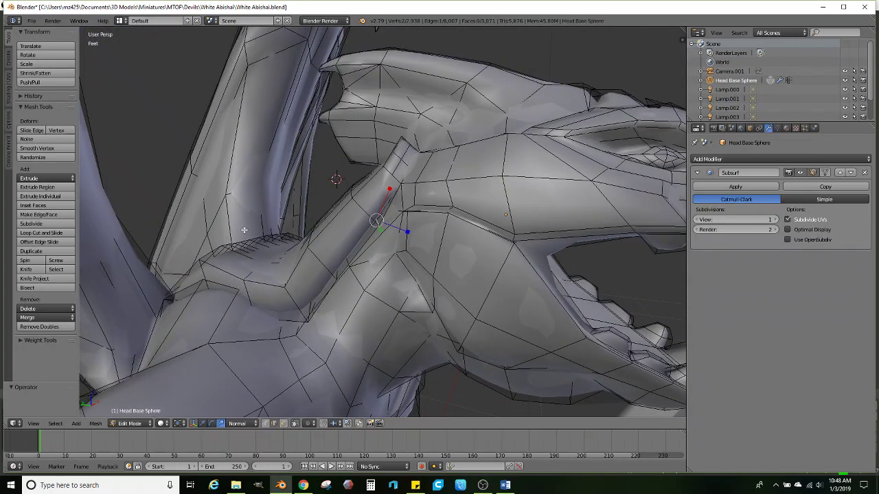
pyautogui.click(42, 225)
pyautogui.moveTo(88, 251); pyautogui.dragTo(116, 294, button='middle')
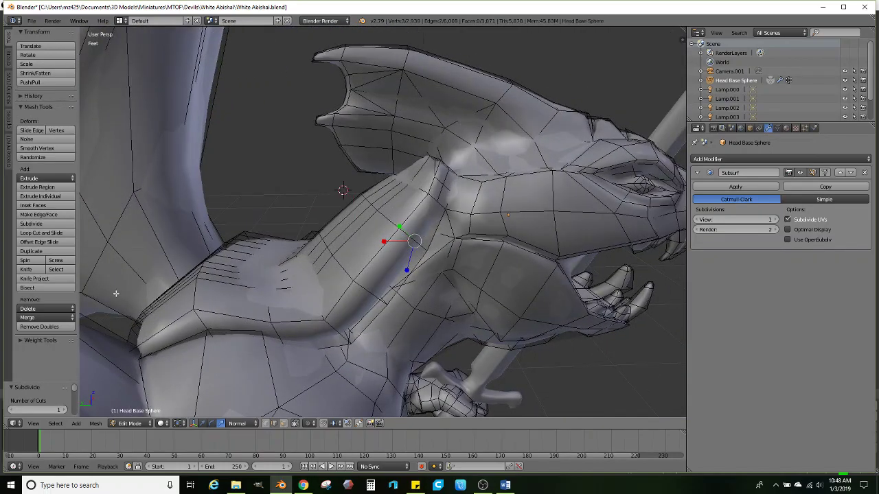
pyautogui.click(47, 234)
pyautogui.click(44, 234)
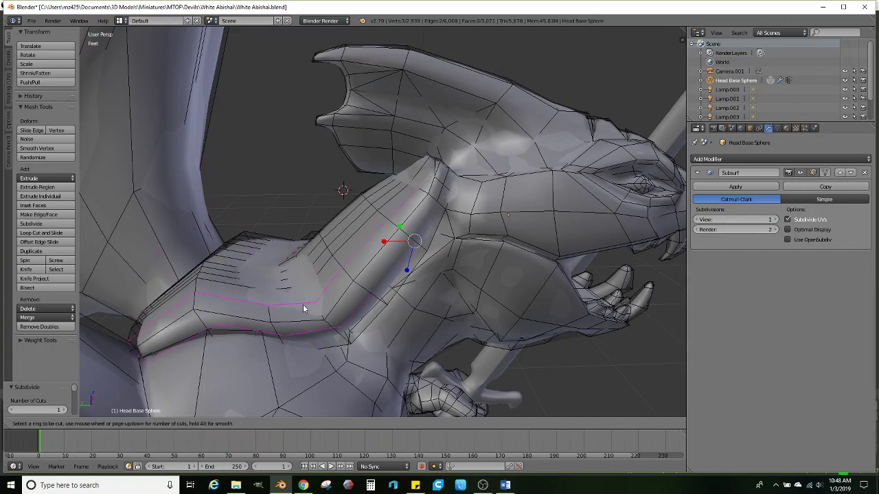
pyautogui.click(267, 311)
pyautogui.moveTo(267, 311); pyautogui.dragTo(415, 334, button='middle')
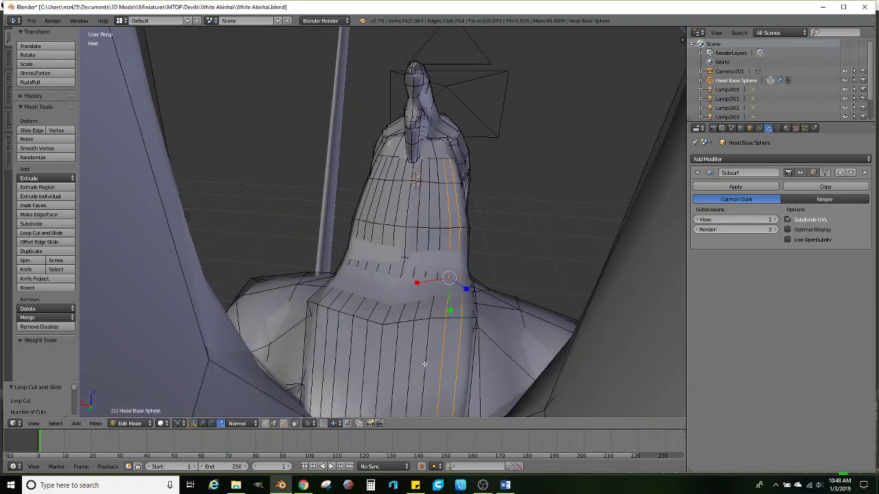
# Try roughening all the lengthwise edge loops across the neck flap with repeated Randomize passes at an amount of 0.100
pyautogui.keyDown('alt'); pyautogui.keyDown('shift'); pyautogui.click(423, 364); pyautogui.keyUp('shift'); pyautogui.keyUp('alt')
pyautogui.keyDown('alt'); pyautogui.keyDown('shift'); pyautogui.click(405, 357); pyautogui.keyUp('shift'); pyautogui.keyUp('alt')
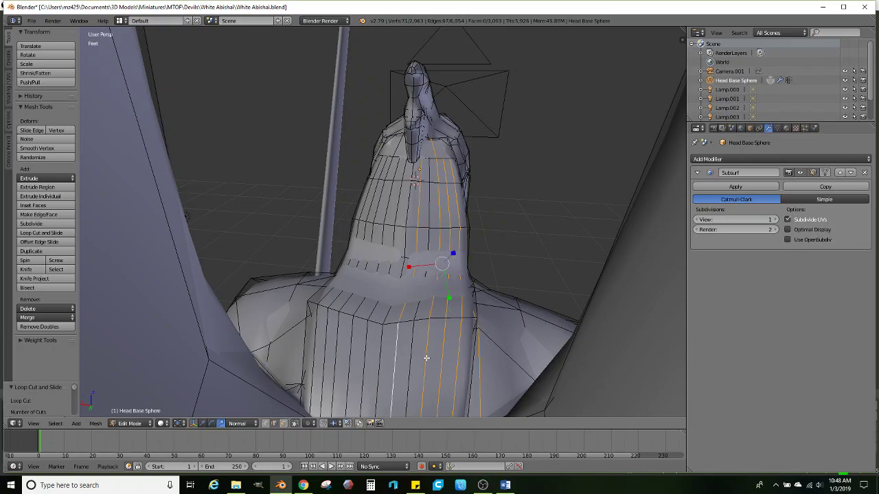
pyautogui.hotkey('ctrl', 'z')
pyautogui.moveTo(452, 369)
pyautogui.mouseDown(button='middle')
pyautogui.moveTo(473, 347)
pyautogui.moveTo(343, 314)
pyautogui.moveTo(481, 338)
pyautogui.moveTo(446, 351)
pyautogui.moveTo(381, 341)
pyautogui.moveTo(382, 320)
pyautogui.moveTo(334, 288)
pyautogui.moveTo(436, 302)
pyautogui.mouseUp(button='middle')
pyautogui.scroll(-3, 473, 348)
pyautogui.scroll(2, 342, 314)
pyautogui.press('z')
pyautogui.press('z')
pyautogui.keyDown('alt'); pyautogui.keyDown('shift'); pyautogui.rightClick(443, 306); pyautogui.keyUp('shift'); pyautogui.keyUp('alt')
pyautogui.keyDown('alt'); pyautogui.keyDown('shift'); pyautogui.rightClick(424, 309); pyautogui.keyUp('shift'); pyautogui.keyUp('alt')
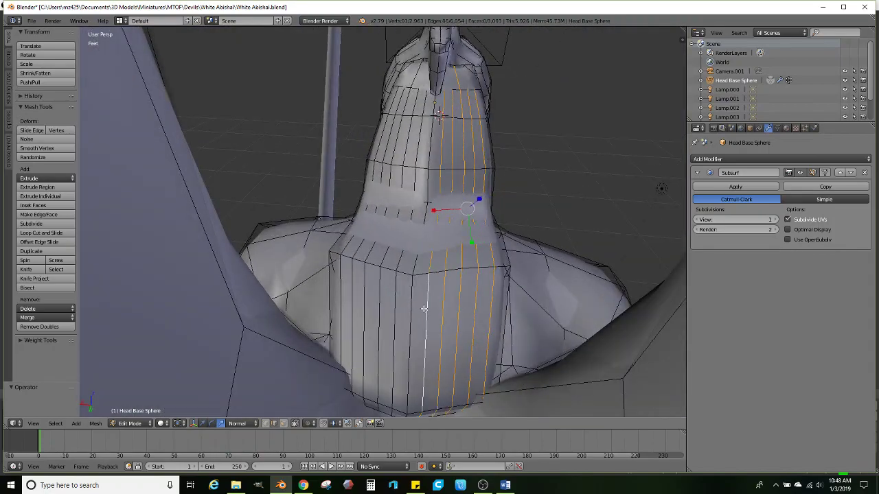
pyautogui.keyDown('alt'); pyautogui.keyDown('shift'); pyautogui.click(411, 313); pyautogui.keyUp('shift'); pyautogui.keyUp('alt')
pyautogui.keyDown('alt'); pyautogui.keyDown('shift'); pyautogui.click(396, 318); pyautogui.keyUp('shift'); pyautogui.keyUp('alt')
pyautogui.keyDown('alt'); pyautogui.keyDown('shift'); pyautogui.click(378, 318); pyautogui.keyUp('shift'); pyautogui.keyUp('alt')
pyautogui.keyDown('alt'); pyautogui.keyDown('shift'); pyautogui.click(362, 321); pyautogui.keyUp('shift'); pyautogui.keyUp('alt')
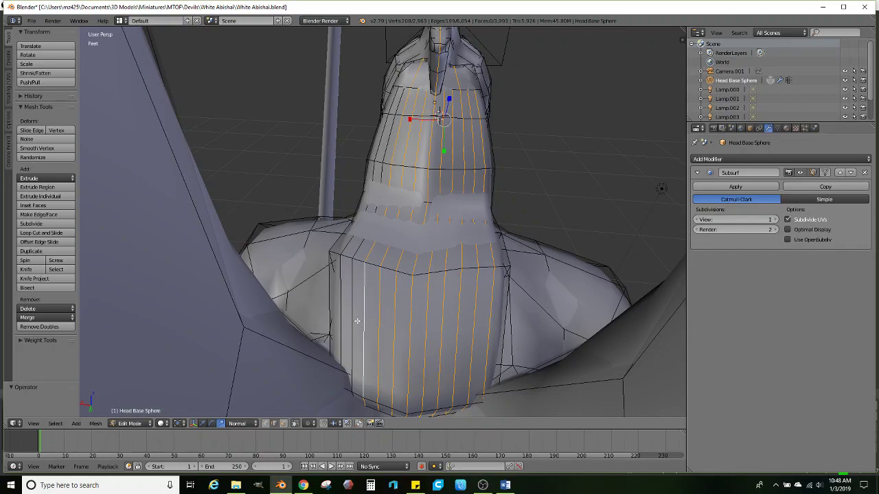
pyautogui.press('z')
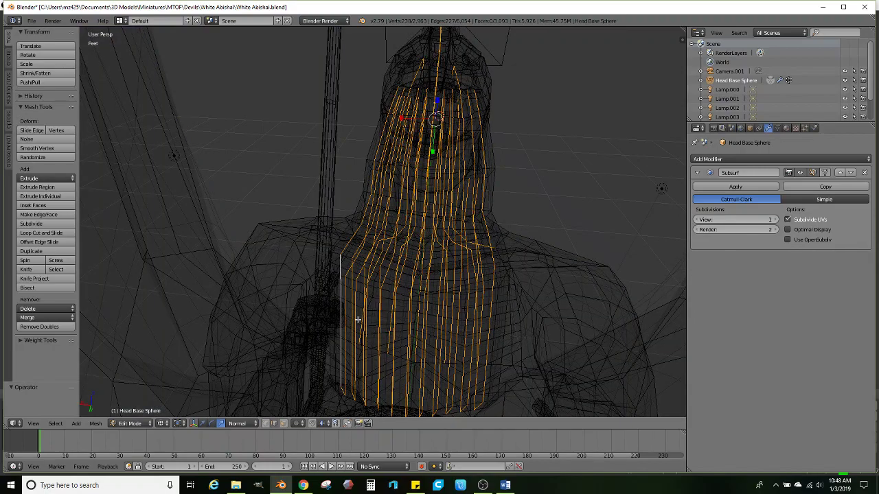
pyautogui.press('z')
pyautogui.moveTo(363, 309)
pyautogui.mouseDown(button='middle')
pyautogui.moveTo(449, 290)
pyautogui.moveTo(408, 300)
pyautogui.mouseUp(button='middle')
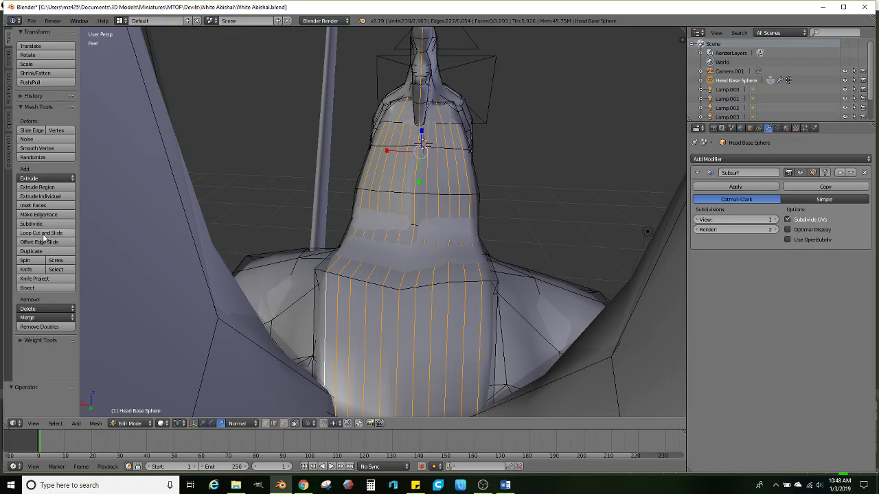
pyautogui.click(68, 159)
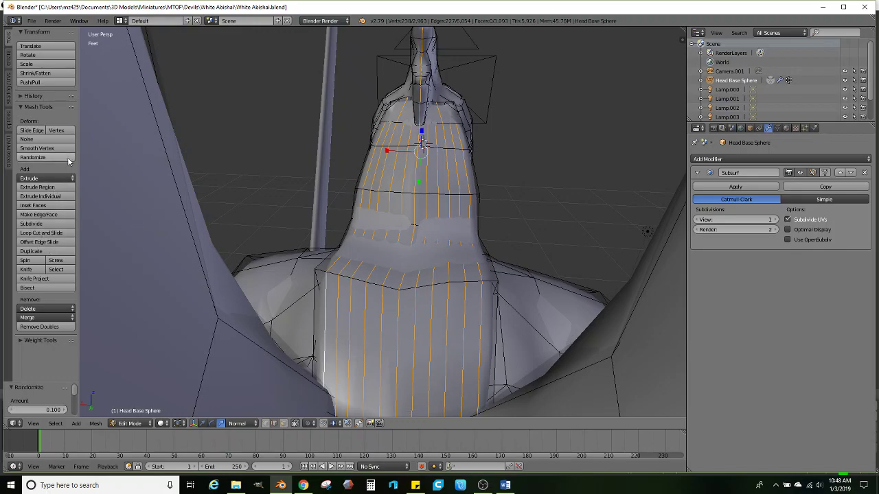
pyautogui.click(68, 159)
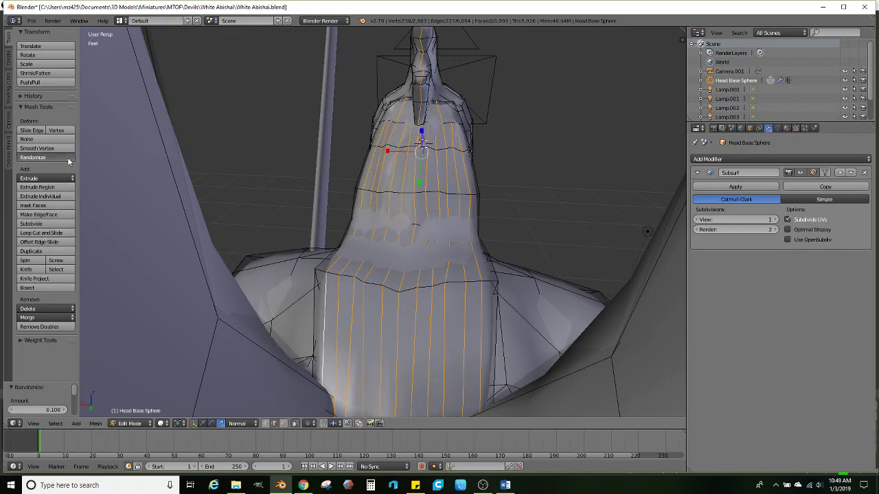
pyautogui.click(68, 160)
pyautogui.press('Tab')
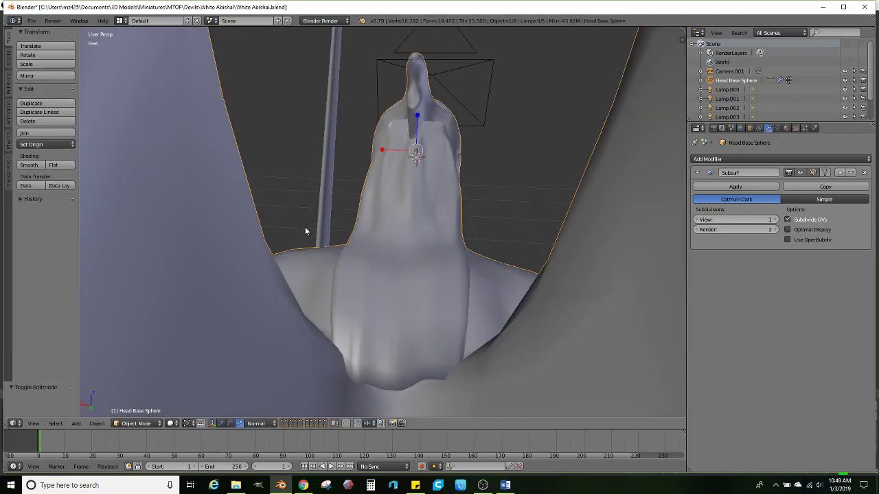
pyautogui.scroll(-2, 306, 230)
pyautogui.moveTo(360, 241)
pyautogui.mouseDown(button='middle')
pyautogui.moveTo(264, 245)
pyautogui.moveTo(317, 267)
pyautogui.moveTo(370, 238)
pyautogui.mouseUp(button='middle')
pyautogui.press('Tab')
pyautogui.scroll(3, 393, 239)
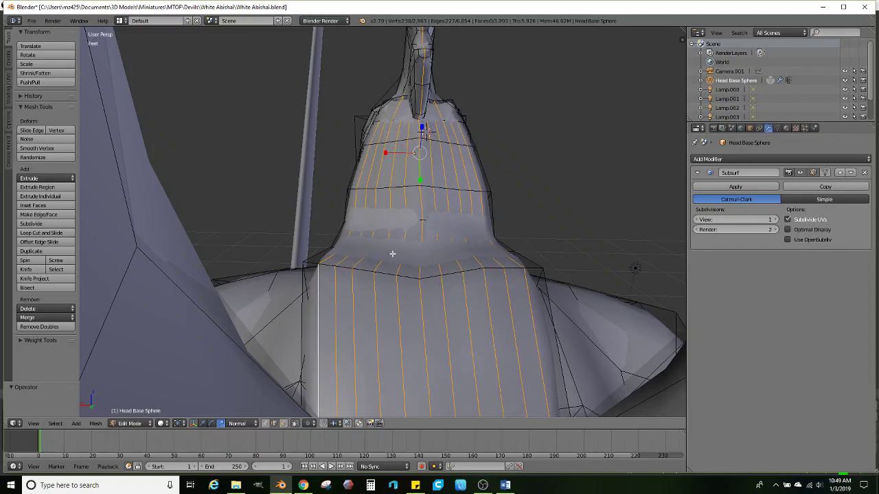
pyautogui.hotkey('ctrl', 'z')
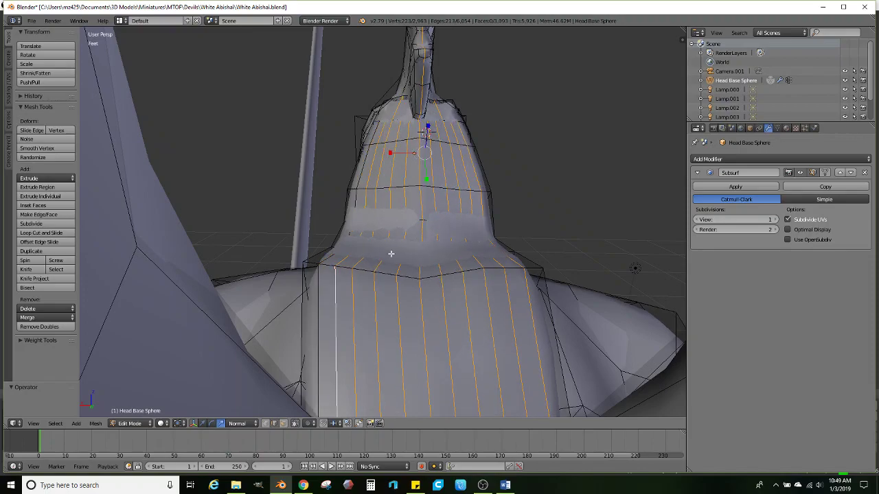
# Select every second lengthwise edge line along the whole neck flap and lower them along the normal Z axis to form ridges
pyautogui.rightClick(318, 298)
pyautogui.moveTo(318, 298); pyautogui.dragTo(344, 288, button='middle')
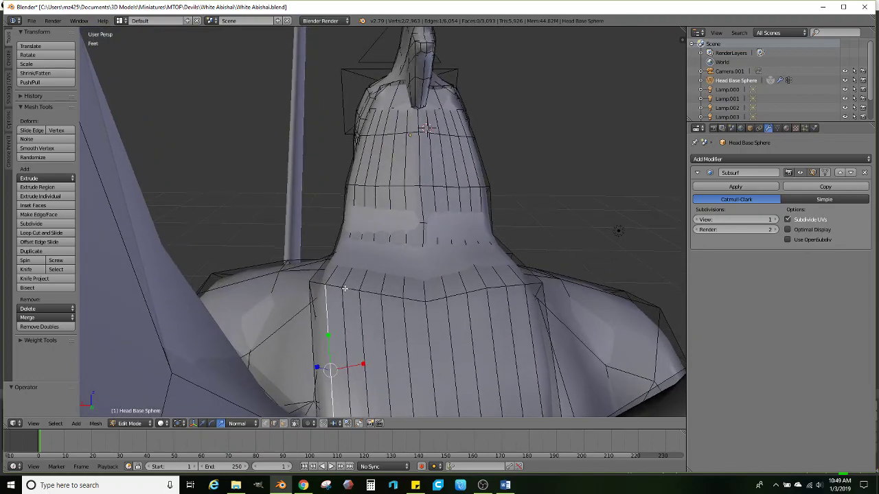
pyautogui.keyDown('shift'); pyautogui.rightClick(360, 237); pyautogui.keyUp('shift')
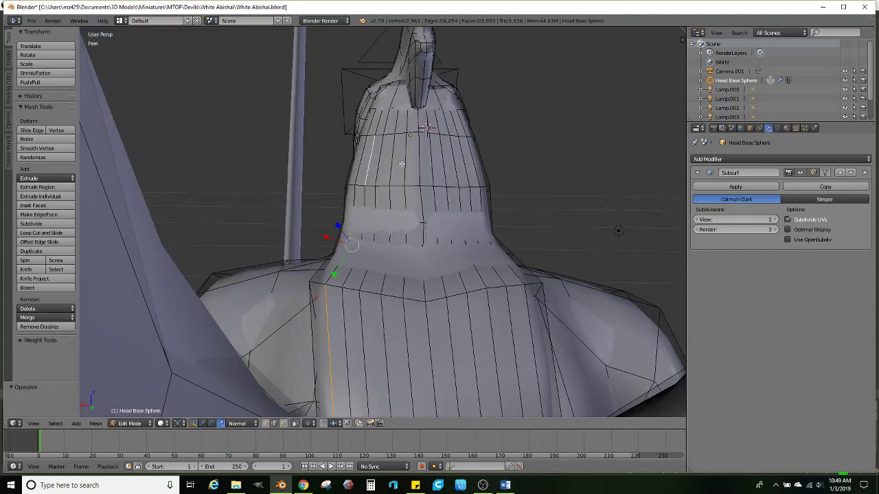
pyautogui.keyDown('shift'); pyautogui.rightClick(368, 342); pyautogui.keyUp('shift')
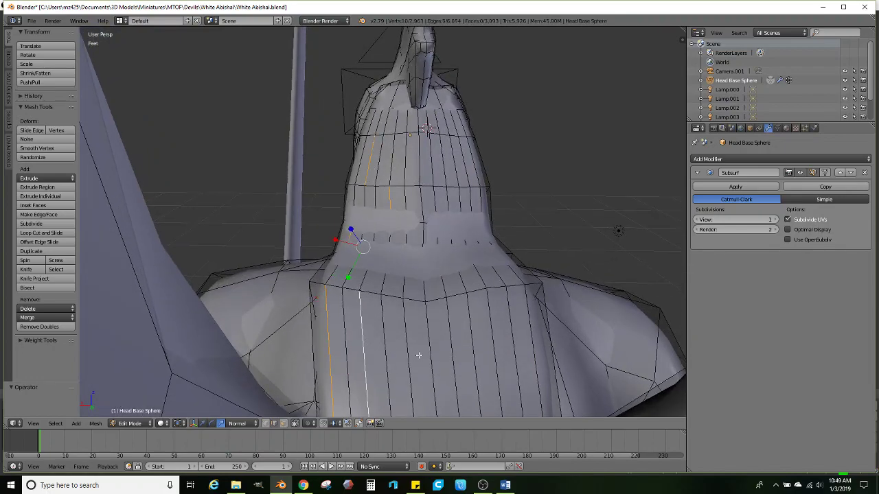
pyautogui.keyDown('shift'); pyautogui.rightClick(419, 355); pyautogui.keyUp('shift')
pyautogui.keyDown('shift'); pyautogui.rightClick(454, 357); pyautogui.keyUp('shift')
pyautogui.keyDown('shift'); pyautogui.rightClick(501, 354); pyautogui.keyUp('shift')
pyautogui.keyDown('shift'); pyautogui.rightClick(534, 343); pyautogui.keyUp('shift')
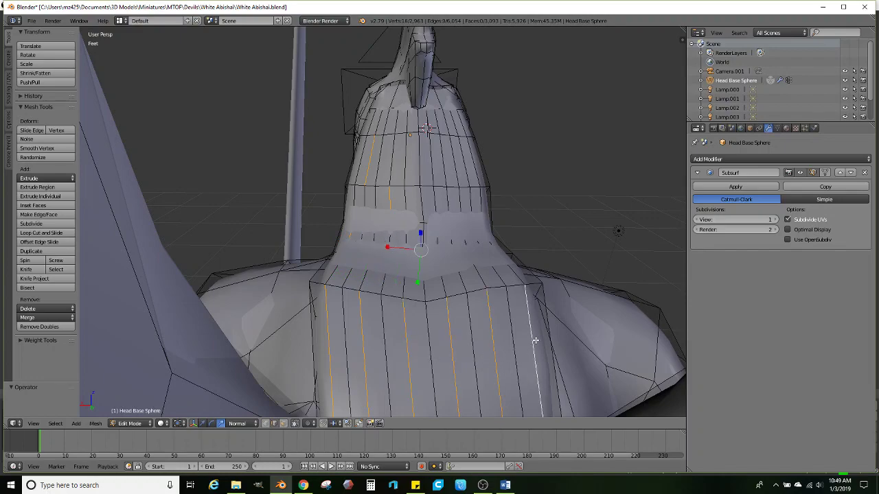
pyautogui.keyDown('shift'); pyautogui.rightClick(435, 239); pyautogui.keyUp('shift')
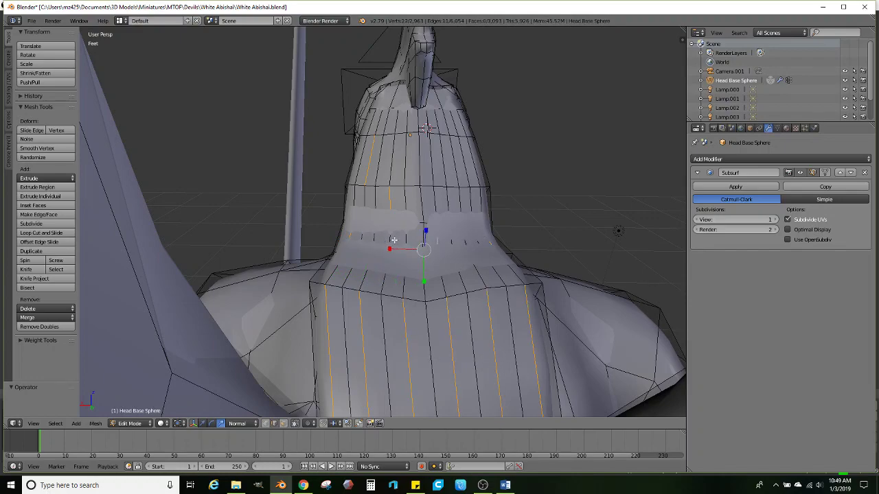
pyautogui.keyDown('shift'); pyautogui.rightClick(423, 150); pyautogui.keyUp('shift')
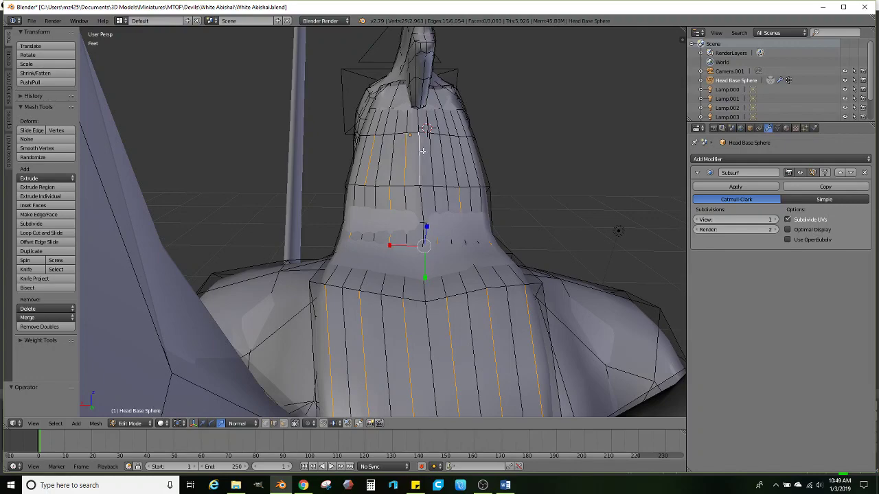
pyautogui.keyDown('shift'); pyautogui.rightClick(452, 122); pyautogui.keyUp('shift')
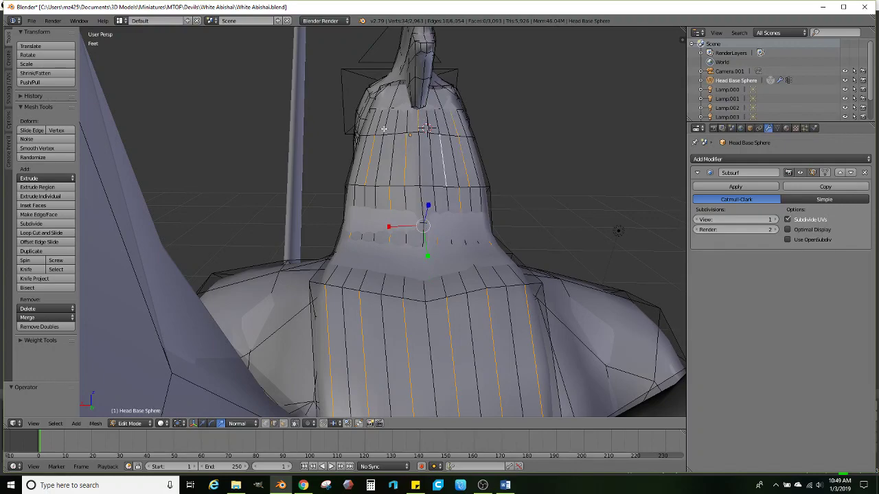
pyautogui.moveTo(433, 213); pyautogui.dragTo(403, 202, button='middle')
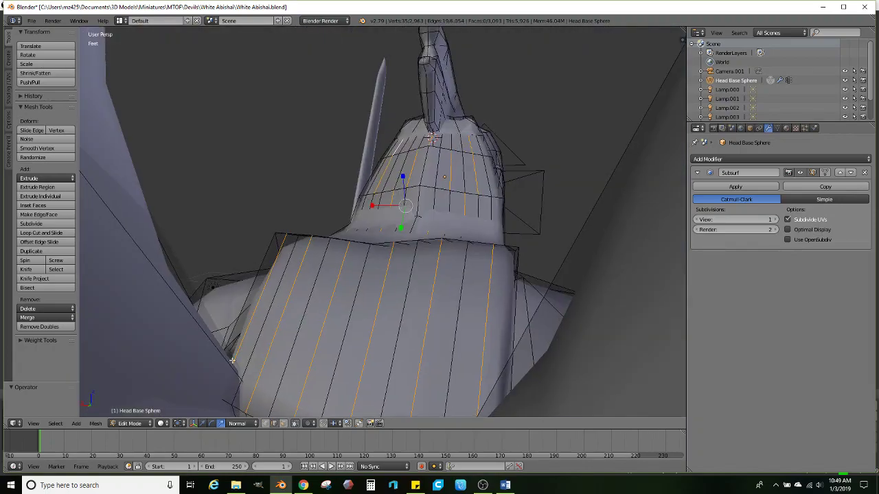
pyautogui.click(203, 424)
pyautogui.scroll(-3, 396, 233)
pyautogui.moveTo(396, 234)
pyautogui.mouseDown(button='middle')
pyautogui.moveTo(418, 218)
pyautogui.moveTo(413, 230)
pyautogui.mouseUp(button='middle')
pyautogui.moveTo(410, 197); pyautogui.dragTo(409, 193, button='middle')
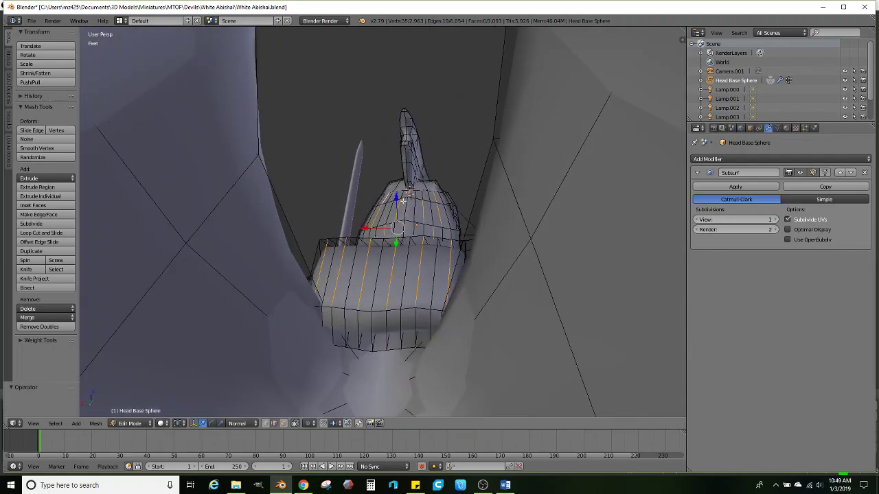
pyautogui.moveTo(397, 196); pyautogui.dragTo(400, 213)
pyautogui.moveTo(401, 212); pyautogui.dragTo(412, 244, button='middle')
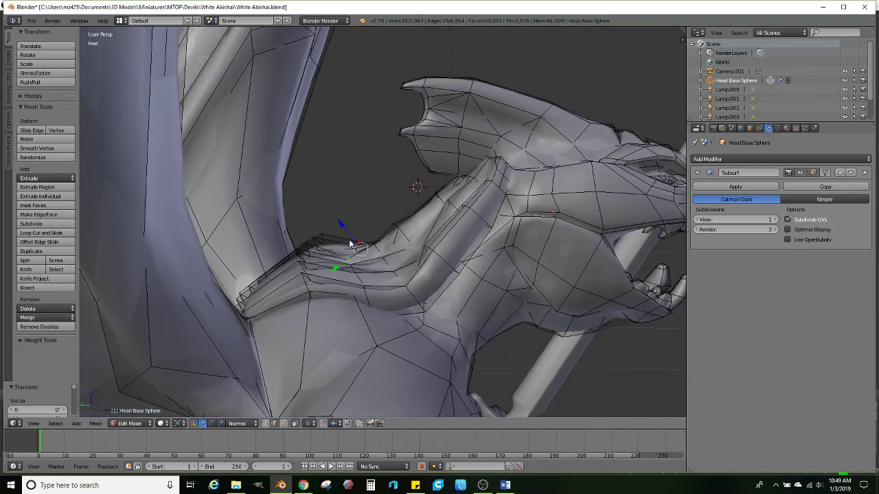
pyautogui.press('Tab')
pyautogui.moveTo(447, 281); pyautogui.dragTo(377, 293, button='middle')
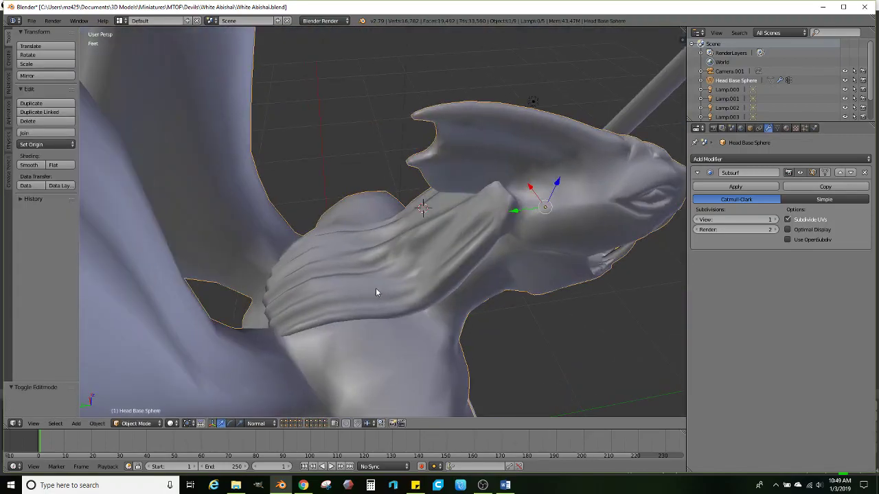
# Select the crosswise edge loops across the ridged neck flap and randomize them twice with an amount of 0.100
pyautogui.press('Tab')
pyautogui.keyDown('alt'); pyautogui.click(315, 335); pyautogui.keyUp('alt')
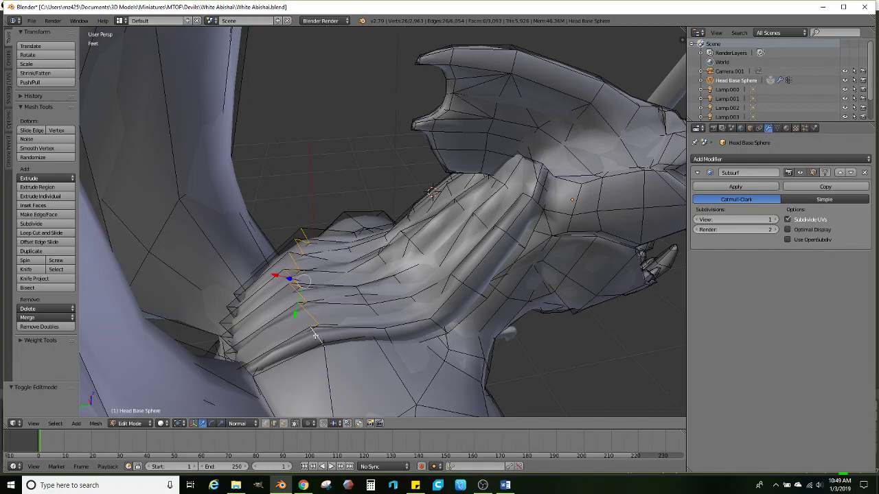
pyautogui.keyDown('alt'); pyautogui.keyDown('shift'); pyautogui.click(446, 270); pyautogui.keyUp('shift'); pyautogui.keyUp('alt')
pyautogui.keyDown('alt'); pyautogui.keyDown('shift'); pyautogui.click(499, 242); pyautogui.keyUp('shift'); pyautogui.keyUp('alt')
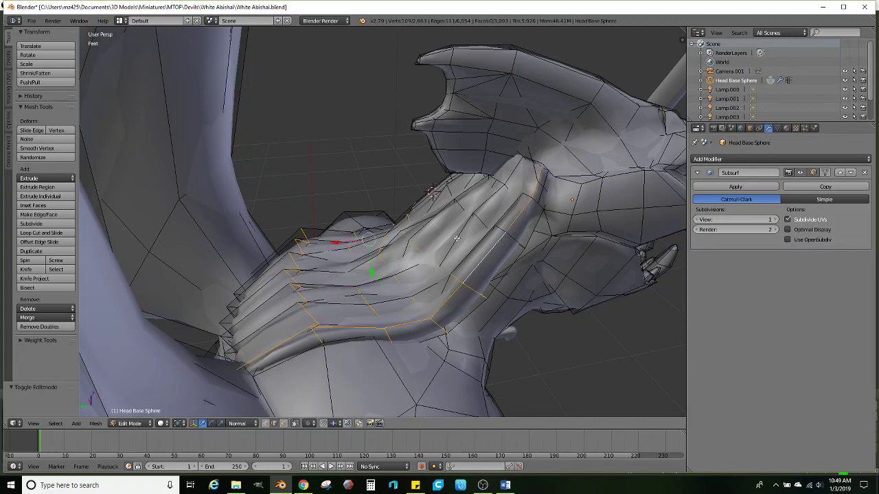
pyautogui.keyDown('alt'); pyautogui.keyDown('shift'); pyautogui.click(524, 246); pyautogui.keyUp('shift'); pyautogui.keyUp('alt')
pyautogui.keyDown('alt'); pyautogui.keyDown('shift'); pyautogui.click(514, 240); pyautogui.keyUp('shift'); pyautogui.keyUp('alt')
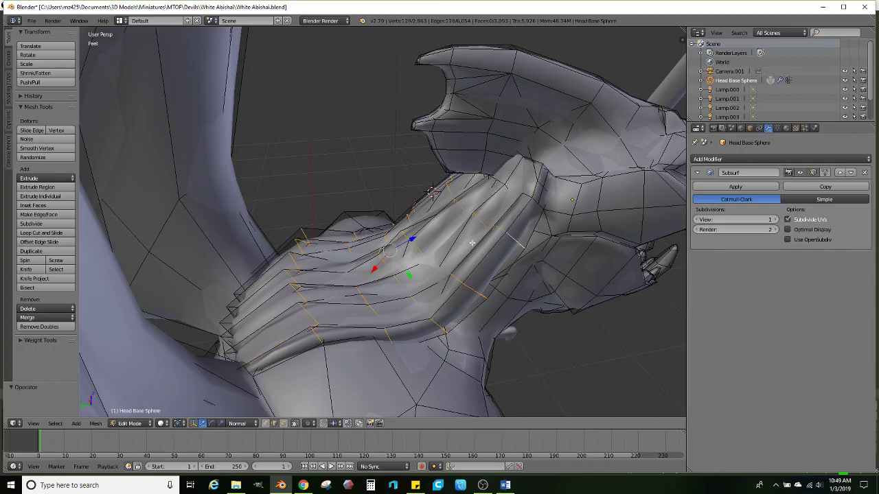
pyautogui.click(53, 157)
pyautogui.click(54, 157)
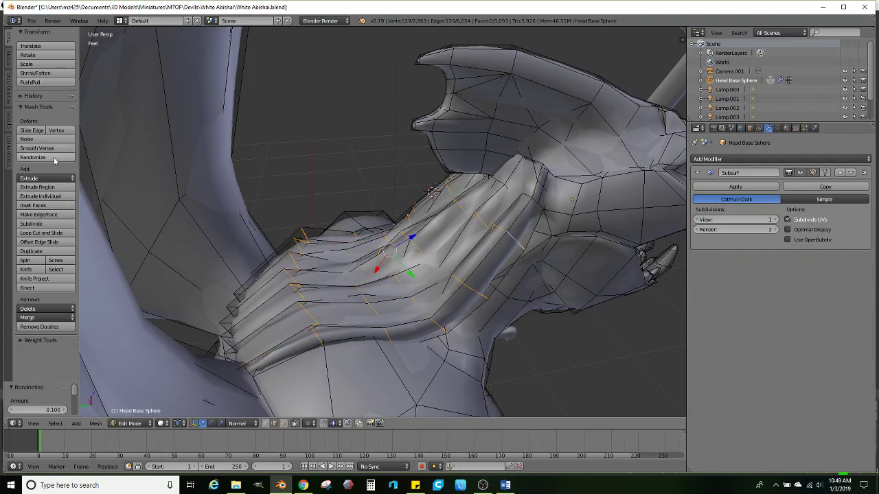
# Scale the selected crosswise loops up to about 1.04 and check the flap's shape in Object Mode
pyautogui.press('s')
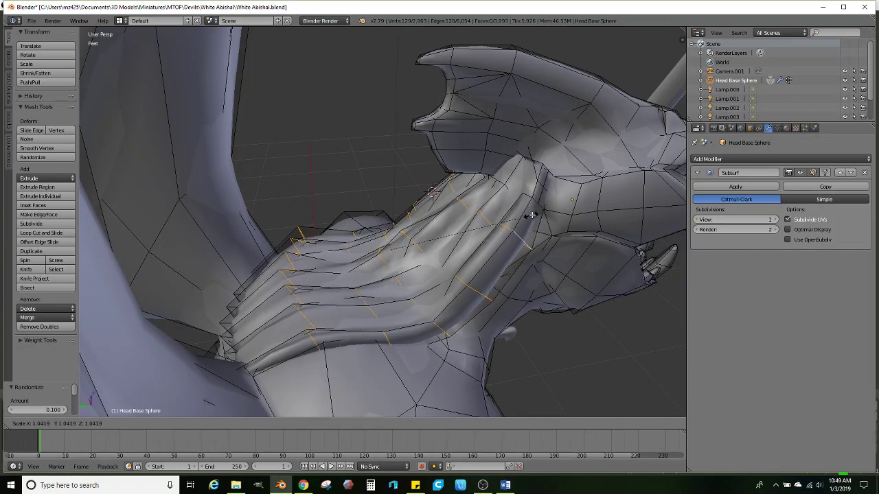
pyautogui.click(533, 221)
pyautogui.scroll(-2, 494, 225)
pyautogui.press('Tab')
pyautogui.moveTo(471, 232); pyautogui.dragTo(398, 338, button='middle')
# Extrude the two end faces at the middle of the flap's lower edge, scale them and move them down the back as a strand
pyautogui.press('Tab')
pyautogui.press('a')
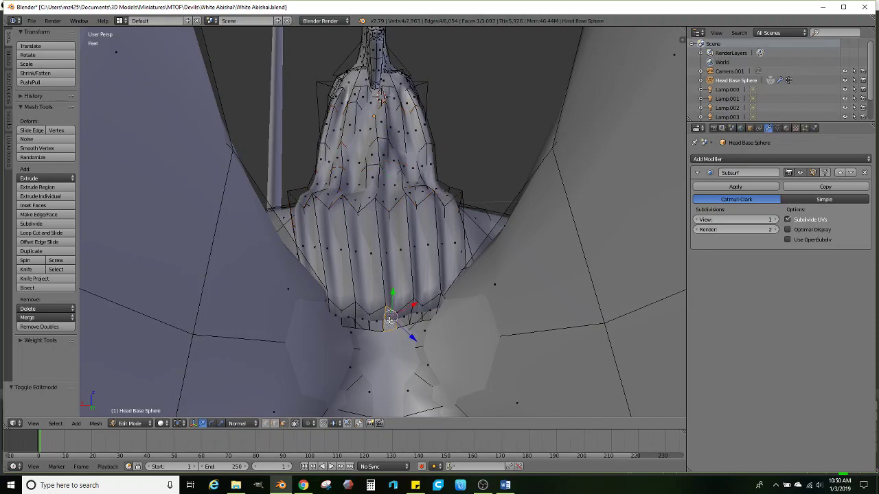
pyautogui.keyDown('shift'); pyautogui.rightClick(370, 330); pyautogui.keyUp('shift')
pyautogui.keyDown('shift'); pyautogui.moveTo(400, 361); pyautogui.dragTo(393, 283, button='middle'); pyautogui.keyUp('shift')
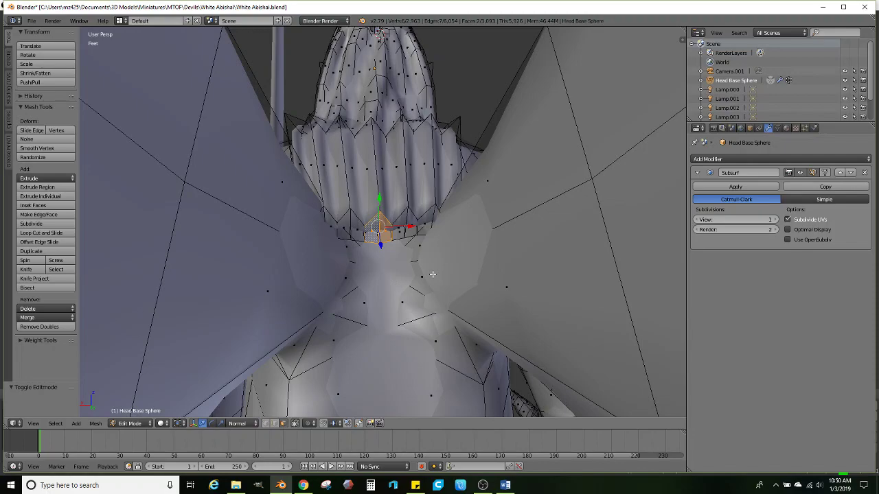
pyautogui.moveTo(422, 263)
pyautogui.mouseDown(button='middle')
pyautogui.moveTo(420, 242)
pyautogui.moveTo(430, 259)
pyautogui.mouseUp(button='middle')
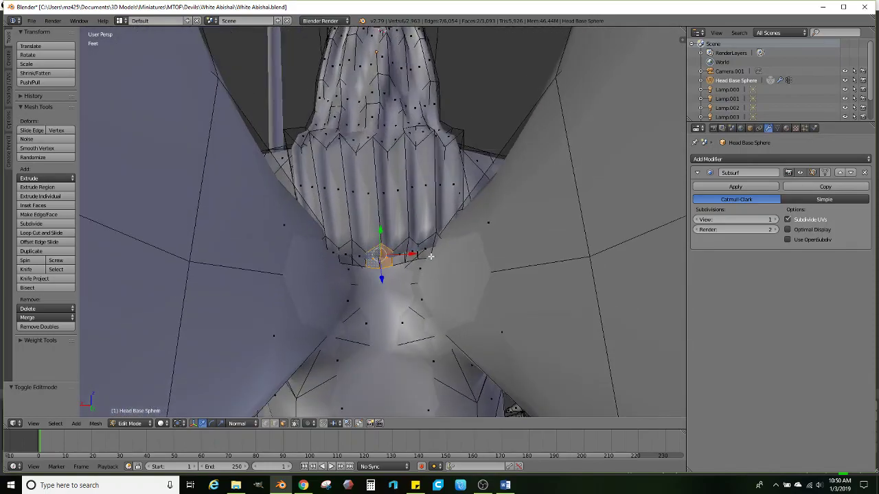
pyautogui.press('e')
pyautogui.click(437, 285)
pyautogui.press('s')
pyautogui.click(419, 294)
pyautogui.moveTo(419, 293); pyautogui.dragTo(466, 227, button='middle')
pyautogui.press('g')
pyautogui.click(434, 273)
pyautogui.press('g')
pyautogui.click(415, 252)
# Extrude the neighbouring pair of end faces on the side away from the sword into a second strand beside the middle one
pyautogui.scroll(4, 417, 256)
pyautogui.rightClick(417, 207)
pyautogui.keyDown('ctrl'); pyautogui.rightClick(415, 203); pyautogui.keyUp('ctrl')
pyautogui.press('e')
pyautogui.click(509, 267)
pyautogui.moveTo(508, 267); pyautogui.dragTo(455, 271, button='middle')
pyautogui.press('g')
pyautogui.click(494, 281)
pyautogui.press('g')
pyautogui.click(485, 291)
# Extrude the pair of end faces on the sword side of the middle strand and move them down the back as a third strand
pyautogui.rightClick(365, 190)
pyautogui.keyDown('ctrl'); pyautogui.rightClick(348, 187); pyautogui.keyUp('ctrl')
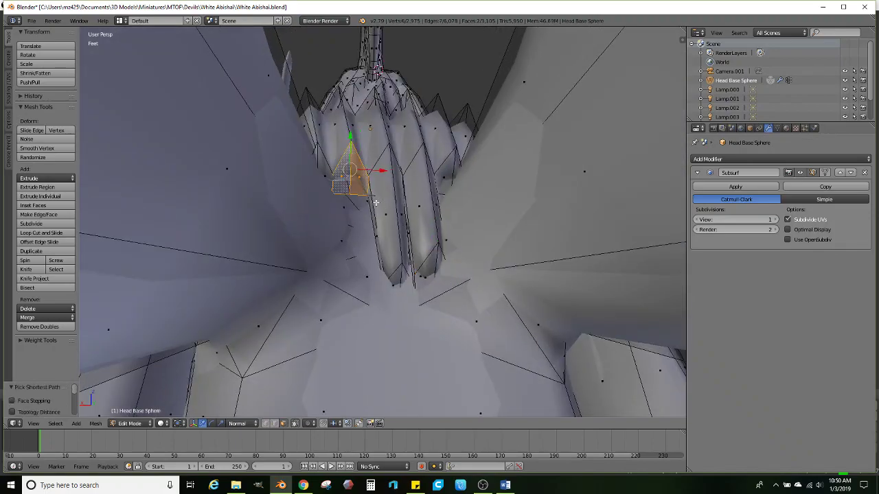
pyautogui.press('e')
pyautogui.moveTo(377, 202); pyautogui.dragTo(418, 201, button='middle')
pyautogui.click(421, 198)
pyautogui.press('g')
pyautogui.click(420, 271)
# Inspect the ridged neck flap and its strands on the smoothed model from the side in Object Mode
pyautogui.moveTo(426, 246); pyautogui.dragTo(408, 275, button='middle')
pyautogui.scroll(-3, 408, 233)
pyautogui.press('Tab')
pyautogui.moveTo(407, 233); pyautogui.dragTo(382, 238, button='middle')
pyautogui.moveTo(470, 233); pyautogui.dragTo(456, 187, button='middle')
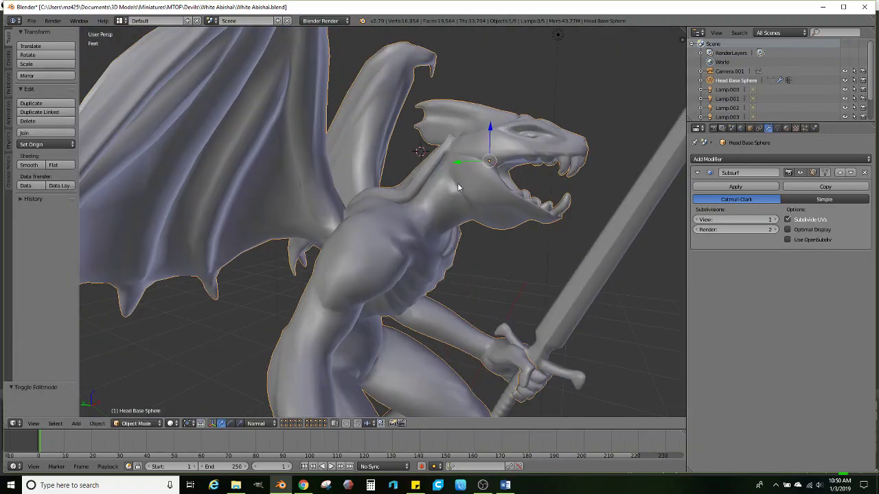
pyautogui.scroll(2, 464, 175)
pyautogui.press('Tab')
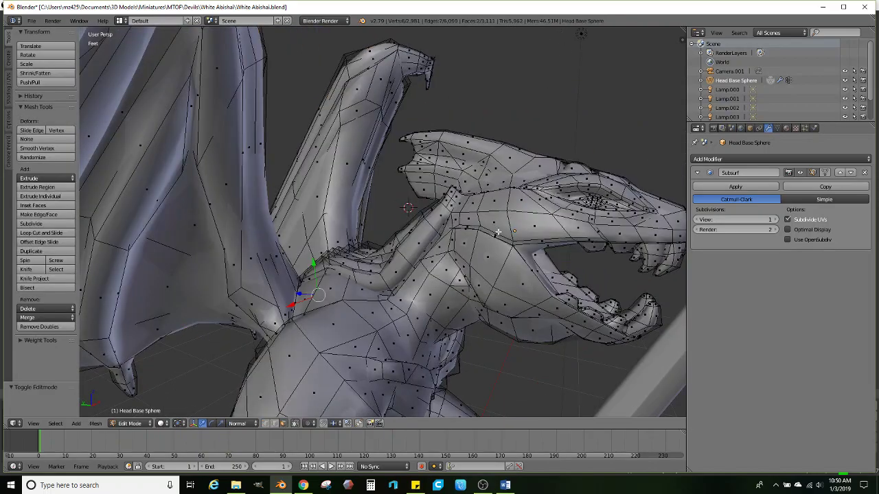
# Extrude the strip of three faces on the side of the head behind the eye outward into a raised ridge
pyautogui.scroll(4, 456, 251)
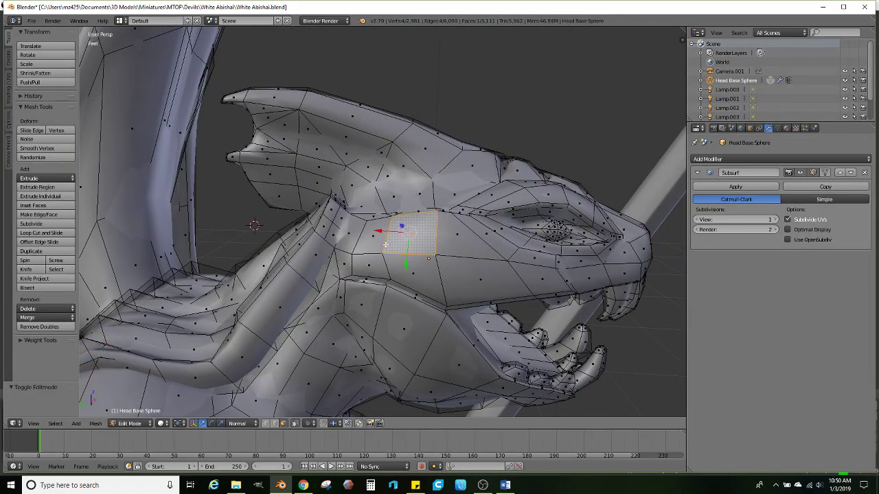
pyautogui.keyDown('ctrl'); pyautogui.click(347, 241); pyautogui.keyUp('ctrl')
pyautogui.moveTo(347, 240); pyautogui.dragTo(412, 198, button='middle')
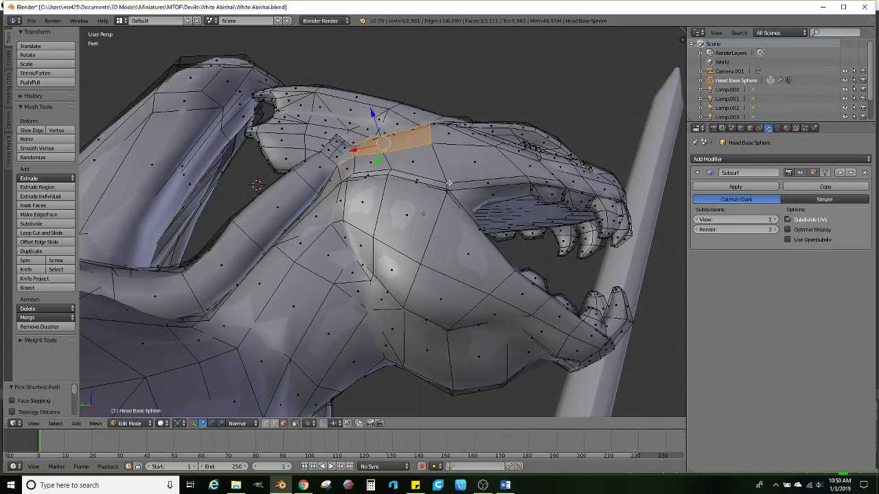
pyautogui.moveTo(467, 197)
pyautogui.mouseDown(button='middle')
pyautogui.moveTo(453, 240)
pyautogui.moveTo(467, 209)
pyautogui.mouseUp(button='middle')
pyautogui.scroll(2, 467, 209)
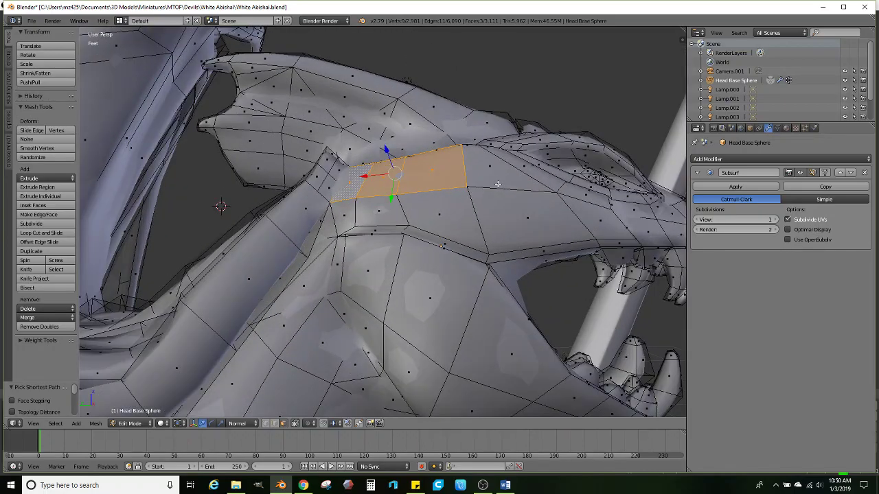
pyautogui.press('e')
pyautogui.click(493, 156)
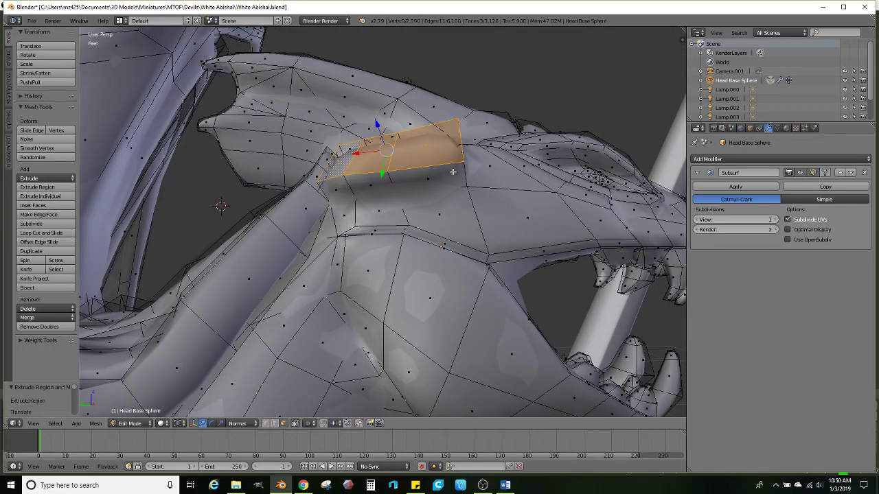
# Cut an edge loop across the front segment of the extruded ridge
pyautogui.rightClick(431, 178)
pyautogui.click(41, 233)
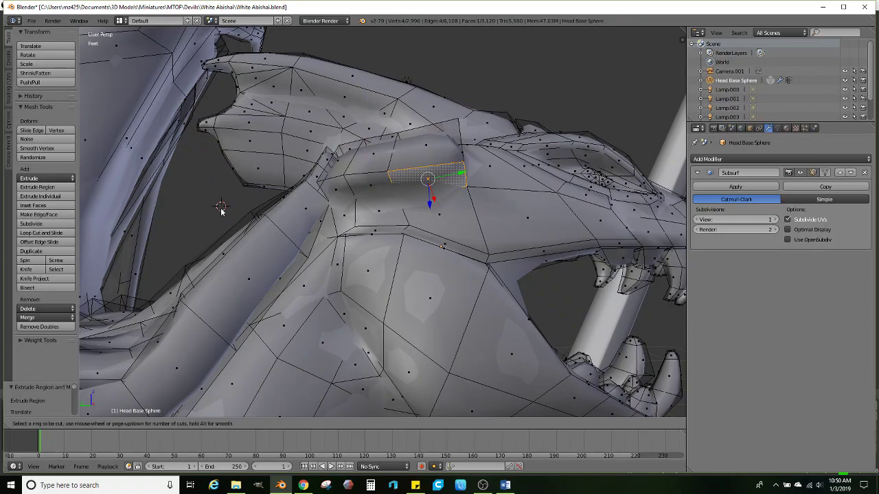
pyautogui.click(420, 178)
pyautogui.click(420, 177)
pyautogui.moveTo(420, 177); pyautogui.dragTo(258, 198, button='middle')
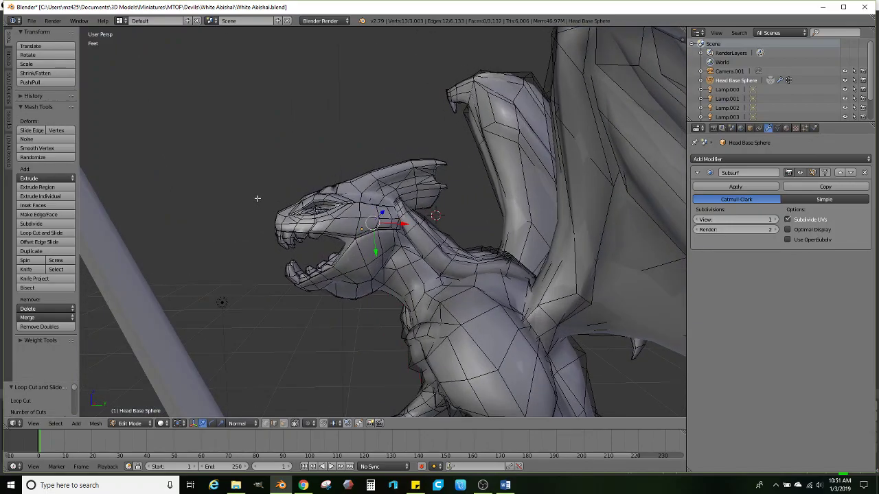
# Cut an edge loop through the rear cheek on the opposite side of the head
pyautogui.scroll(2, 258, 198)
pyautogui.click(41, 232)
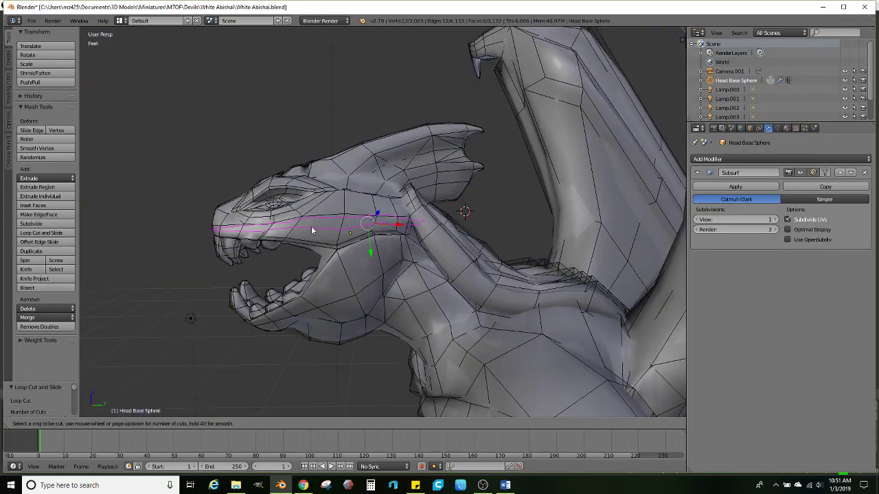
pyautogui.click(358, 216)
pyautogui.click(359, 217)
pyautogui.moveTo(359, 217); pyautogui.dragTo(521, 228, button='middle')
pyautogui.moveTo(406, 243); pyautogui.dragTo(478, 265, button='middle')
# Move the front vertical edge of the raised ridge forward toward the eye
pyautogui.rightClick(480, 255)
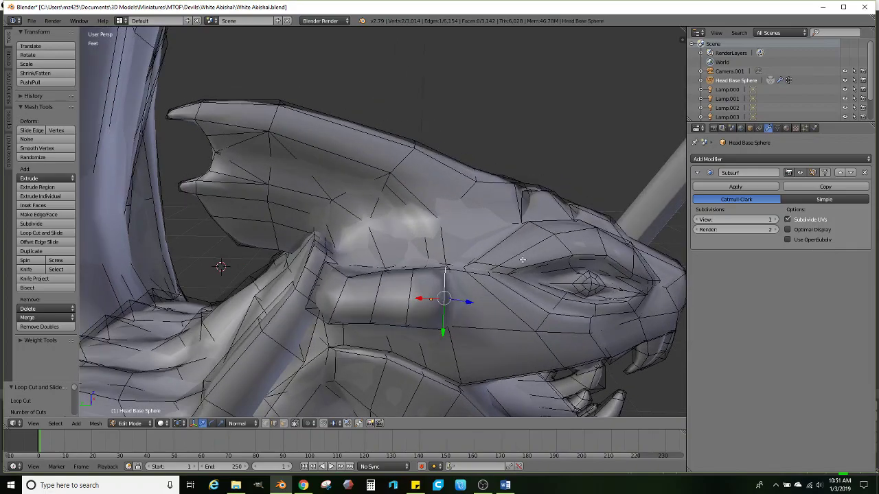
pyautogui.press('g')
pyautogui.click(505, 265)
pyautogui.press('g')
pyautogui.click(519, 271)
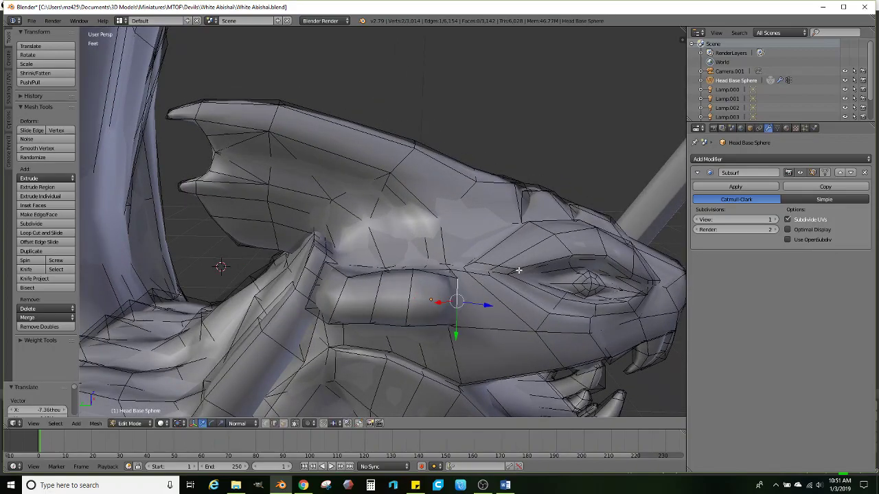
# Reposition the two middle vertical edges of the ridge and shrink them, scaling the front one to about 0.78
pyautogui.rightClick(416, 289)
pyautogui.press('g')
pyautogui.click(475, 284)
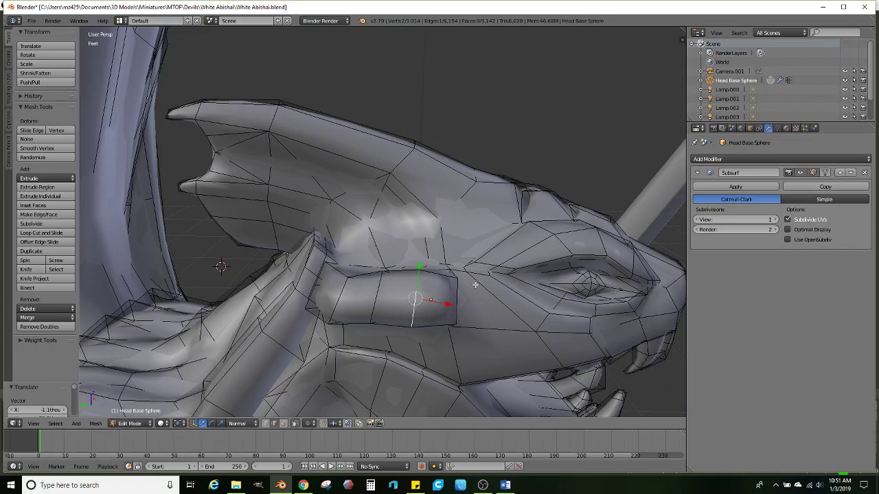
pyautogui.press('s')
pyautogui.click(372, 289)
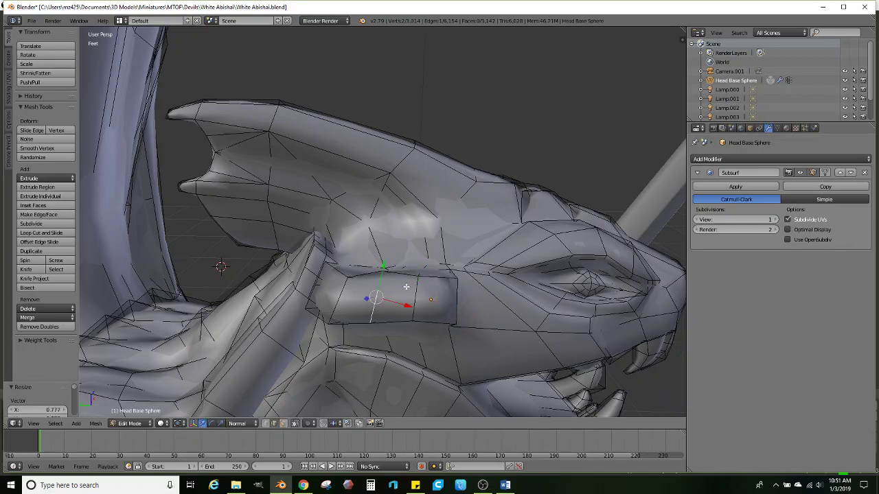
pyautogui.press('s')
pyautogui.click(404, 290)
pyautogui.press('g')
pyautogui.click(428, 315)
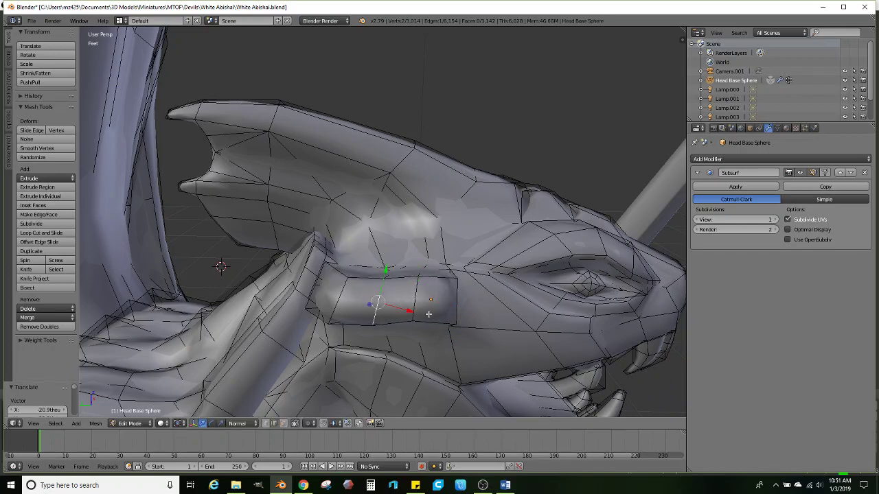
# Select the strip of four faces along the underside of the ridge and scale it
pyautogui.click(283, 424)
pyautogui.moveTo(376, 337); pyautogui.dragTo(390, 274, button='middle')
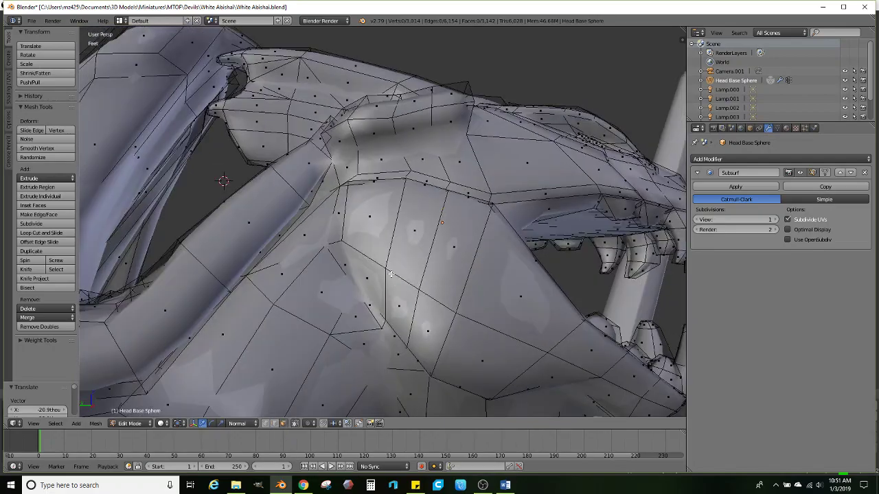
pyautogui.rightClick(437, 121)
pyautogui.keyDown('ctrl'); pyautogui.rightClick(357, 141); pyautogui.keyUp('ctrl')
pyautogui.keyDown('ctrl'); pyautogui.rightClick(340, 141); pyautogui.keyUp('ctrl')
pyautogui.moveTo(355, 162); pyautogui.dragTo(348, 231, button='middle')
pyautogui.moveTo(390, 294); pyautogui.dragTo(425, 263, button='middle')
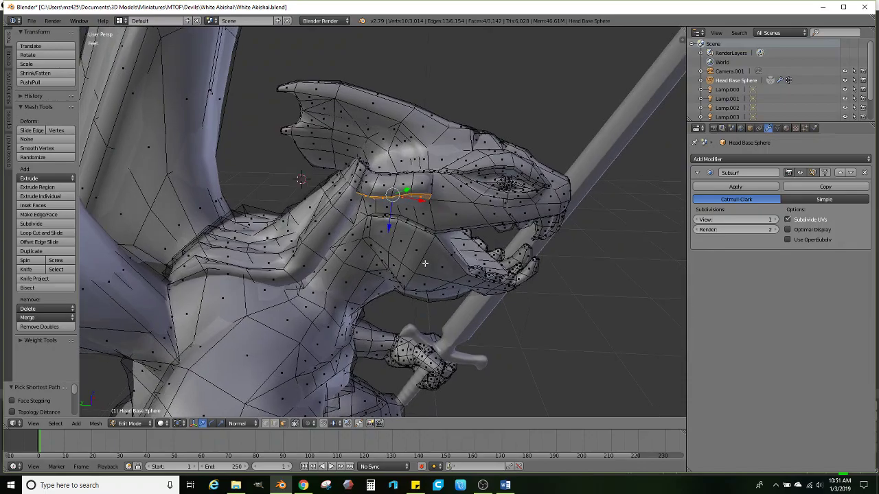
pyautogui.press('s')
pyautogui.click(478, 203)
pyautogui.moveTo(477, 203); pyautogui.dragTo(508, 227, button='middle')
# Extrude the underside strip downward over the cheek, then move its end, rotate it about 7.9° and enlarge it slightly
pyautogui.press('e')
pyautogui.click(473, 213)
pyautogui.press('g')
pyautogui.click(395, 217)
pyautogui.press('r')
pyautogui.click(508, 226)
pyautogui.press('s')
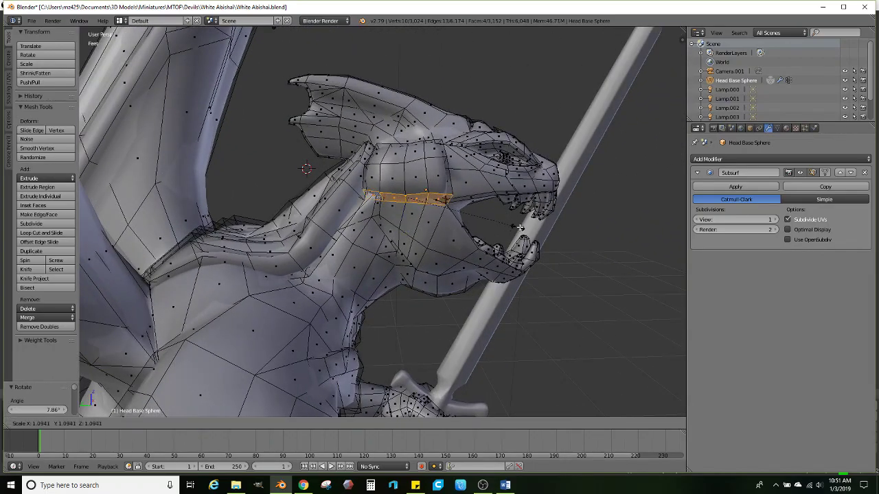
pyautogui.click(524, 226)
# Reposition the extruded end beside the jaw hinge and rotate it by about -18.1°
pyautogui.press('g')
pyautogui.click(504, 227)
pyautogui.moveTo(504, 227); pyautogui.dragTo(528, 193, button='middle')
pyautogui.press('r')
pyautogui.click(455, 196)
pyautogui.scroll(-2, 524, 187)
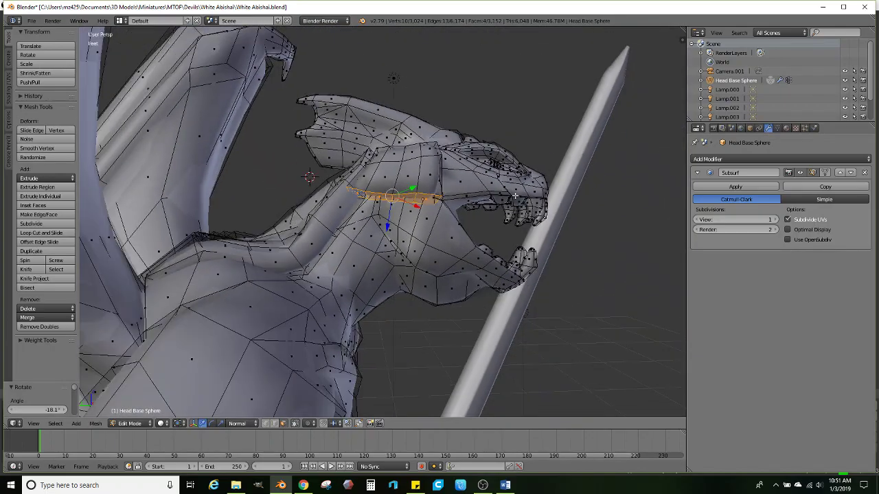
# Extrude the strip another segment down along the neck, then move and rotate its end
pyautogui.press('e')
pyautogui.click(493, 239)
pyautogui.moveTo(449, 240); pyautogui.dragTo(511, 298, button='middle')
pyautogui.press('g')
pyautogui.click(493, 248)
pyautogui.press('r')
pyautogui.click(487, 236)
# Extend the strip by a further segment down past the lower jaw and adjust the position of its end
pyautogui.press('g')
pyautogui.press('z')
pyautogui.press('z')
pyautogui.click(484, 289)
pyautogui.press('g')
pyautogui.click(409, 260)
pyautogui.press('g')
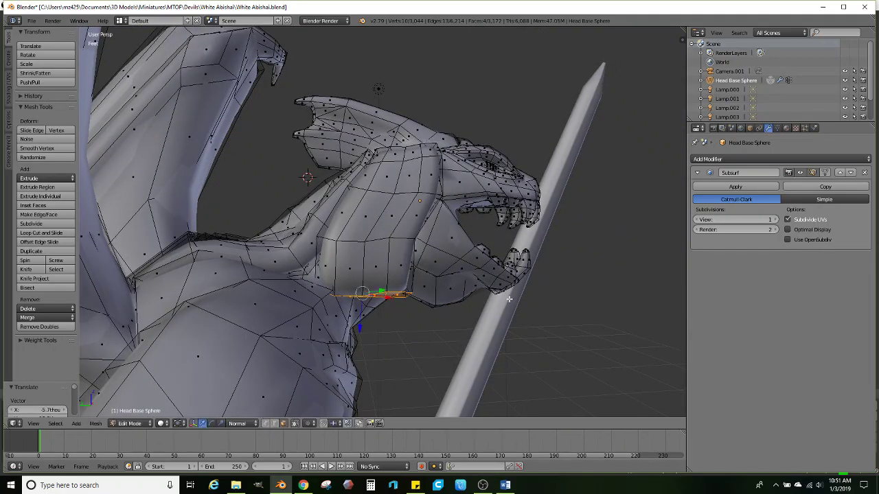
pyautogui.click(514, 271)
pyautogui.moveTo(521, 272); pyautogui.dragTo(471, 219, button='middle')
# Extrude the strip's end faces one more segment down in front of the shoulder
pyautogui.press('e')
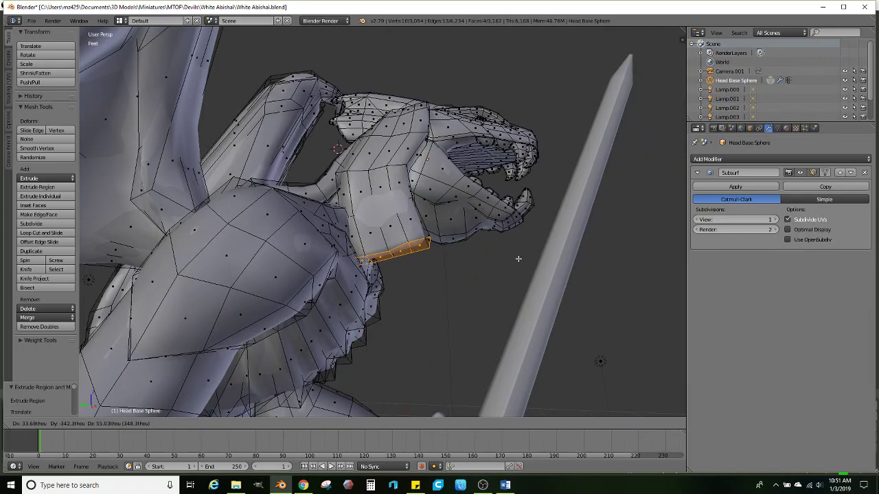
pyautogui.click(518, 259)
pyautogui.moveTo(518, 259); pyautogui.dragTo(445, 274, button='middle')
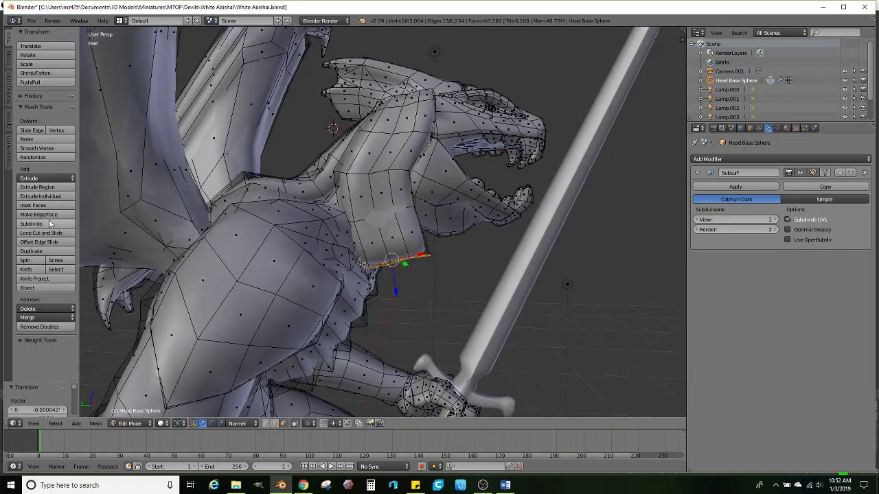
# Extrude the four end faces individually into separate strands, then move them down and rotate the tips about 7.7°
pyautogui.click(64, 197)
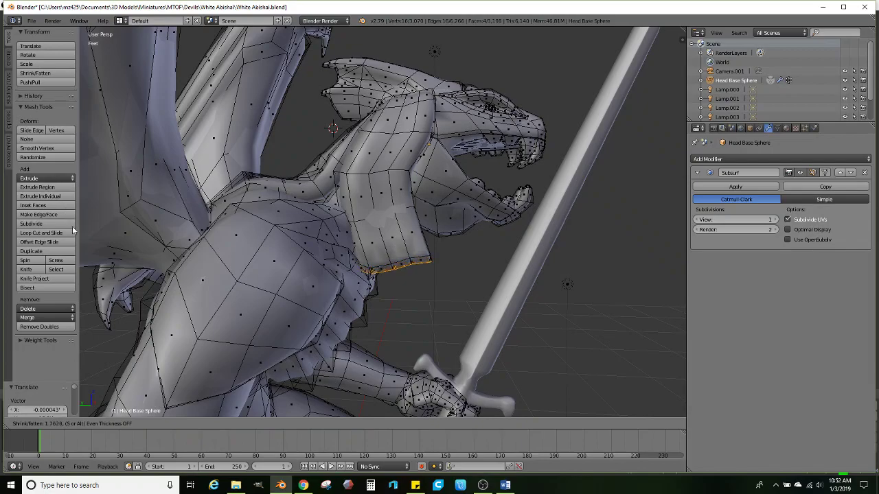
pyautogui.click(73, 230)
pyautogui.moveTo(367, 255); pyautogui.dragTo(362, 238, button='middle')
pyautogui.press('g')
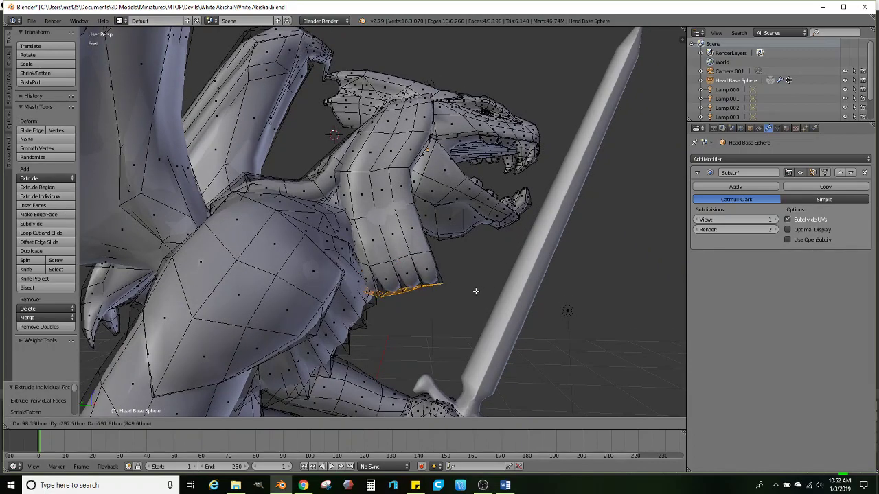
pyautogui.click(476, 291)
pyautogui.moveTo(469, 287); pyautogui.dragTo(492, 261, button='middle')
pyautogui.press('r')
pyautogui.click(493, 283)
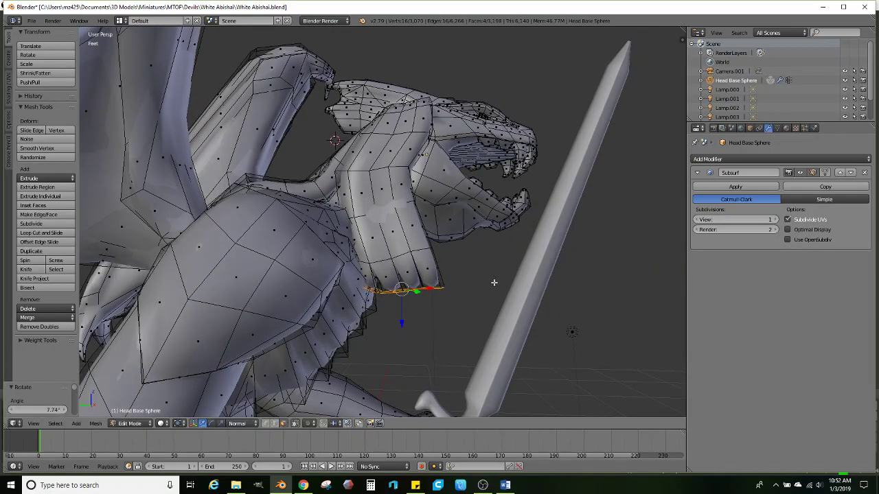
# Extrude the four strand tips further down, shift them back toward the chest and rotate them about 14.2°
pyautogui.press('e')
pyautogui.click(488, 308)
pyautogui.press('g')
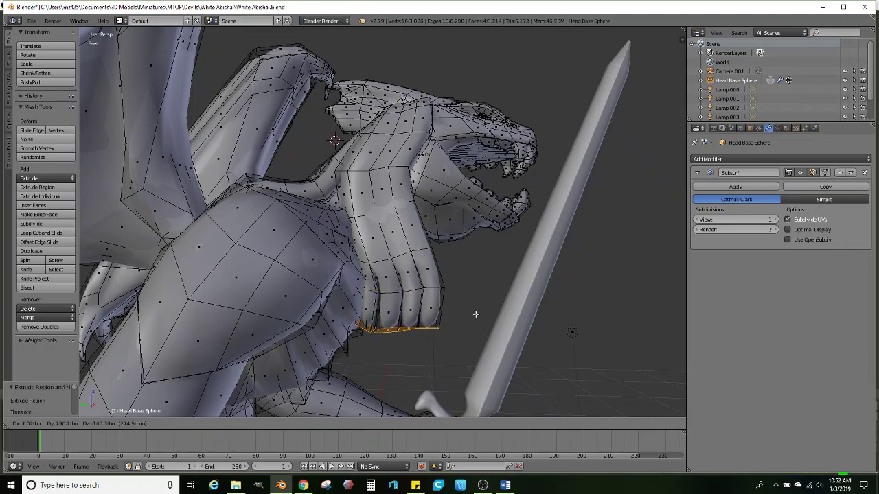
pyautogui.click(474, 315)
pyautogui.moveTo(470, 305); pyautogui.dragTo(473, 300, button='middle')
pyautogui.press('r')
pyautogui.click(479, 325)
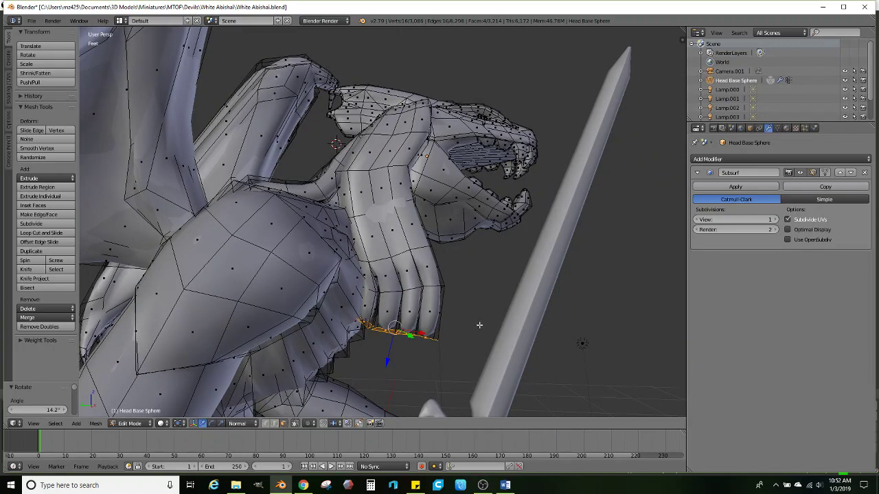
# Extrude the four strands by one more segment, curving them back toward the chest
pyautogui.press('g')
pyautogui.click(485, 315)
pyautogui.press('g')
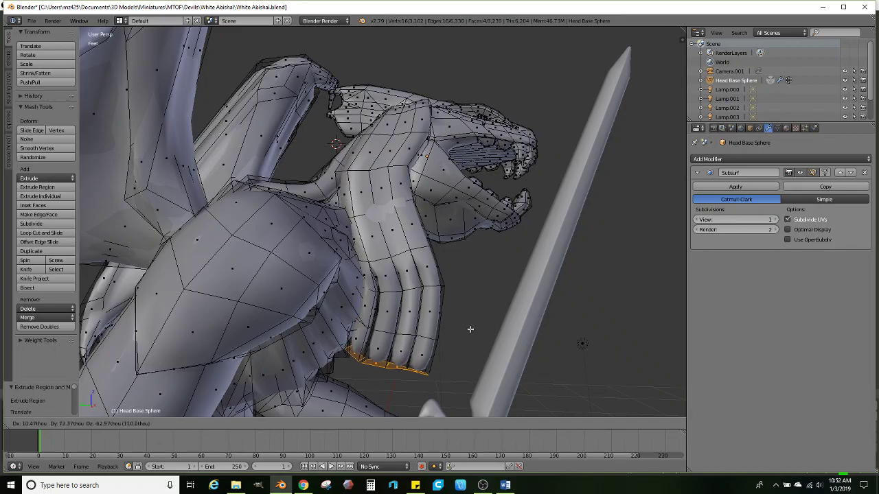
pyautogui.click(457, 334)
pyautogui.moveTo(457, 334); pyautogui.dragTo(424, 278, button='middle')
pyautogui.moveTo(402, 242); pyautogui.dragTo(115, 229, button='middle')
pyautogui.click(52, 224)
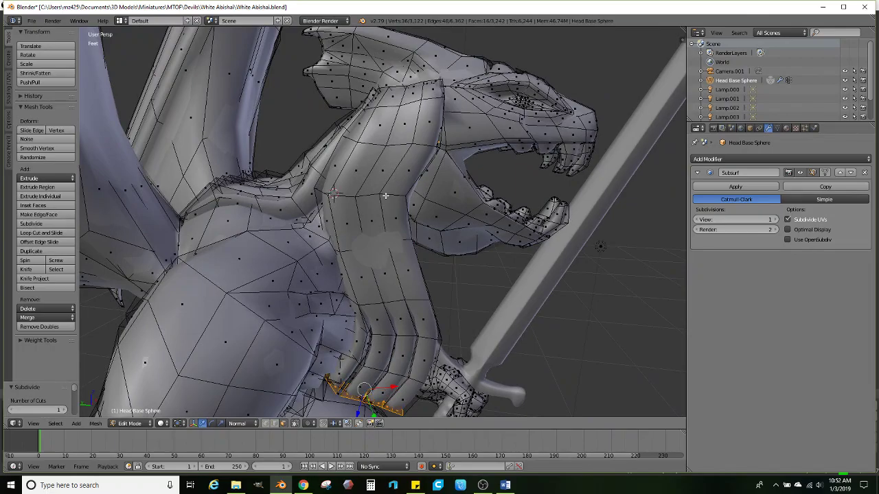
pyautogui.hotkey('ctrl', 'z')
# Subdivide the eight-face strip on top of the mane where it meets the head once and smooth its vertices twice
pyautogui.moveTo(376, 188); pyautogui.dragTo(362, 165, button='middle')
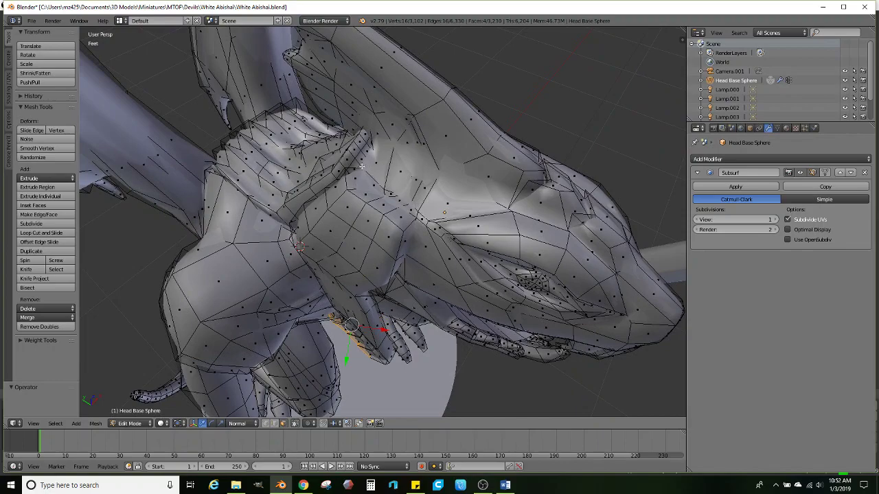
pyautogui.rightClick(362, 167)
pyautogui.keyDown('ctrl'); pyautogui.rightClick(409, 218); pyautogui.keyUp('ctrl')
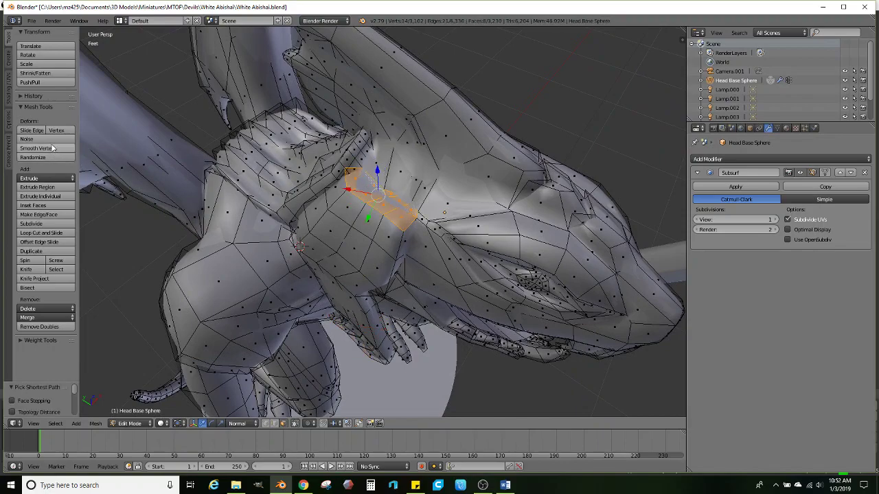
pyautogui.click(49, 223)
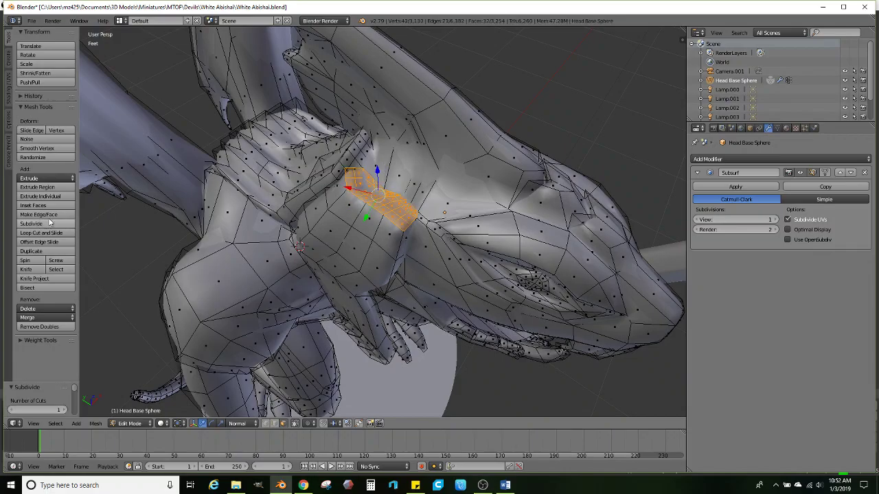
pyautogui.click(59, 147)
pyautogui.click(59, 148)
pyautogui.moveTo(201, 157); pyautogui.dragTo(195, 217, button='middle')
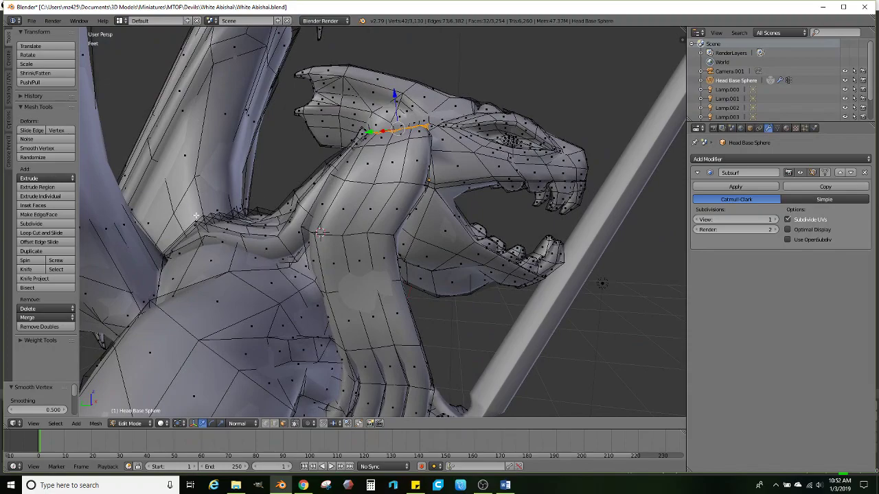
# Add two unslid edge loops lengthwise along the second strand from the back of the mane
pyautogui.click(61, 233)
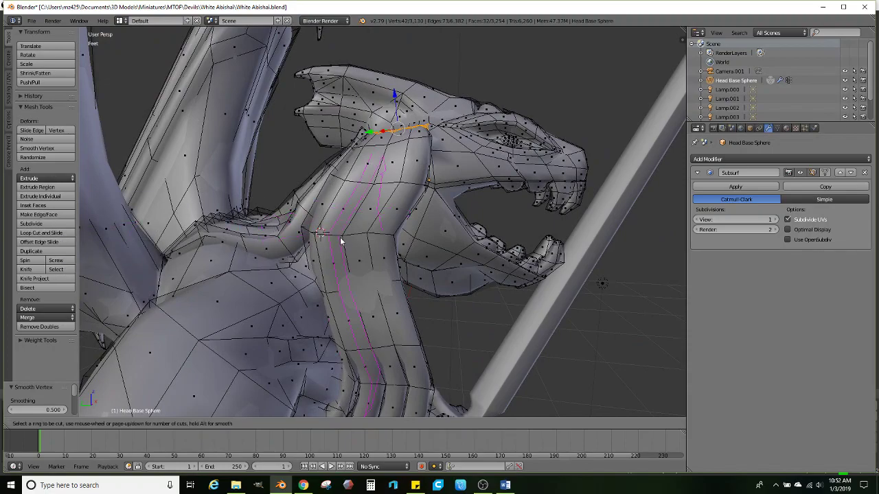
pyautogui.scroll(1, 335, 239)
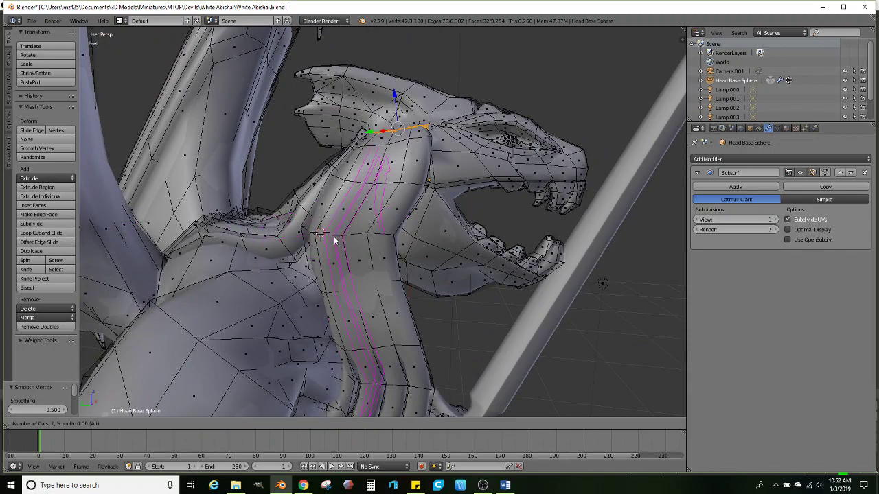
pyautogui.click(336, 239)
pyautogui.rightClick(336, 238)
pyautogui.moveTo(337, 237); pyautogui.dragTo(356, 233, button='middle')
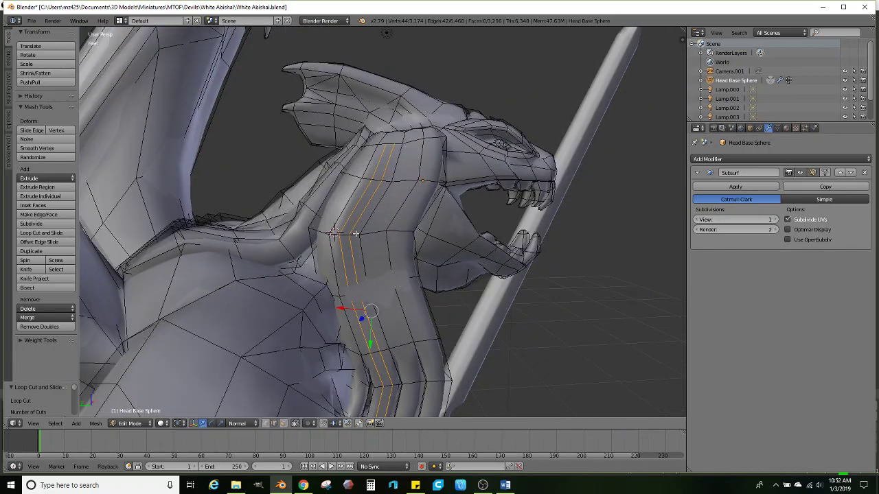
pyautogui.click(51, 233)
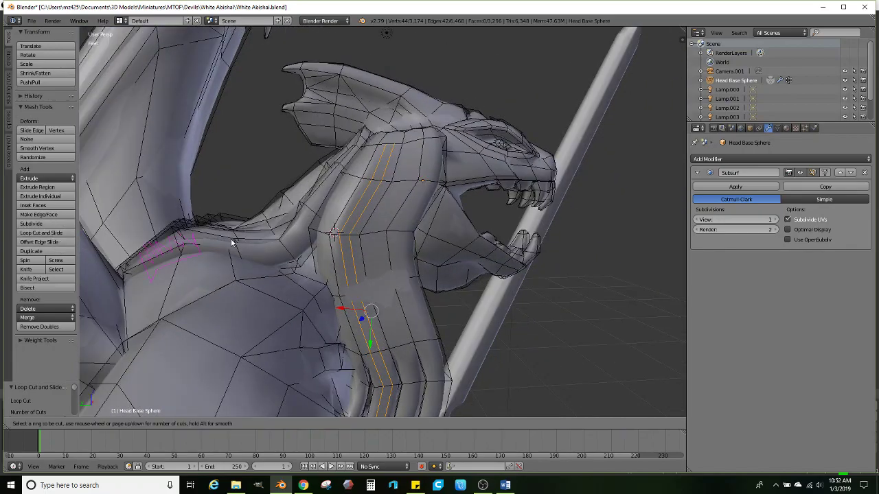
pyautogui.rightClick(322, 233)
pyautogui.moveTo(323, 233); pyautogui.dragTo(274, 375, button='middle')
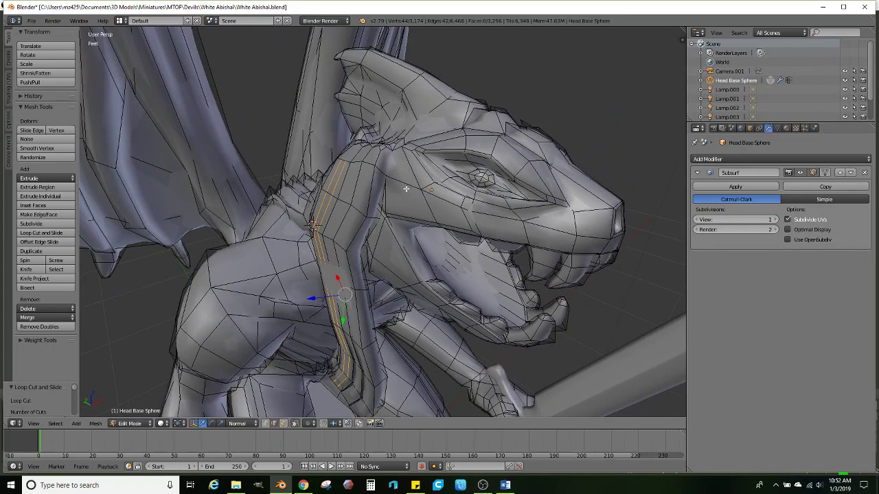
# Subdivide the two-edge vertical path on the cheek just in front of the mane once
pyautogui.scroll(2, 406, 188)
pyautogui.keyDown('shift'); pyautogui.moveTo(405, 188); pyautogui.dragTo(405, 224, button='middle'); pyautogui.keyUp('shift')
pyautogui.rightClick(388, 228)
pyautogui.keyDown('ctrl'); pyautogui.rightClick(391, 180); pyautogui.keyUp('ctrl')
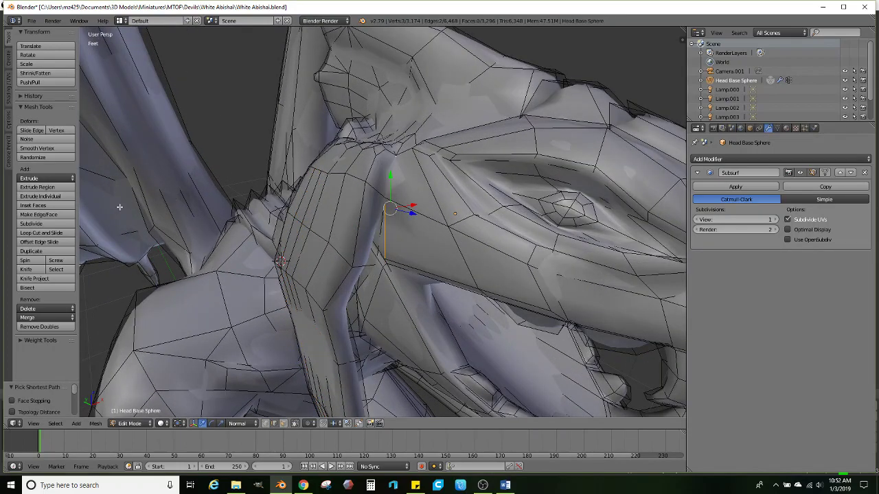
pyautogui.click(30, 224)
pyautogui.moveTo(308, 219); pyautogui.dragTo(81, 227, button='middle')
pyautogui.click(41, 232)
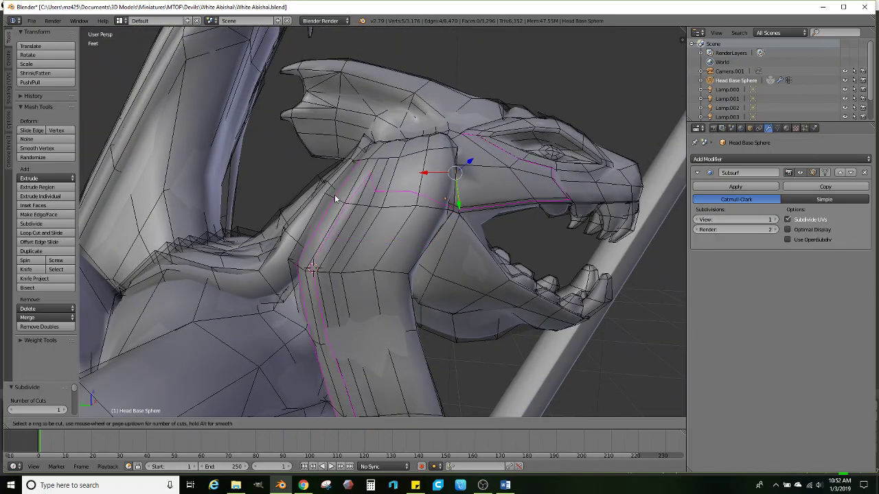
pyautogui.press('Escape')
# Subdivide the short edge between the mane's front border and the corner of the jaw once
pyautogui.moveTo(432, 193); pyautogui.dragTo(403, 184, button='middle')
pyautogui.scroll(1, 403, 185)
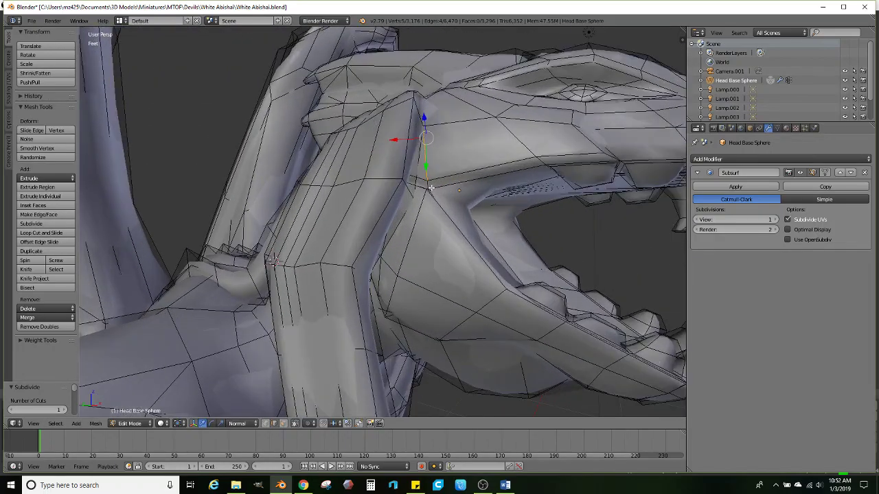
pyautogui.rightClick(416, 184)
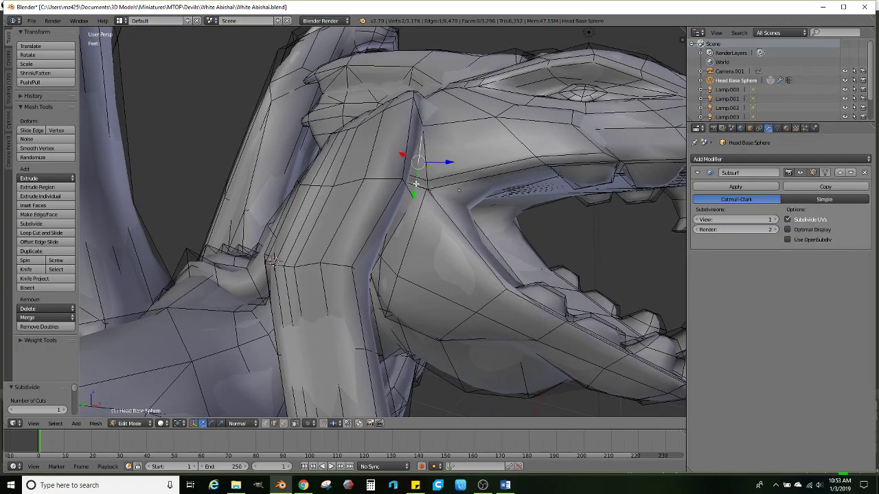
pyautogui.click(42, 226)
pyautogui.scroll(-1, 249, 215)
pyautogui.moveTo(249, 215); pyautogui.dragTo(296, 221, button='middle')
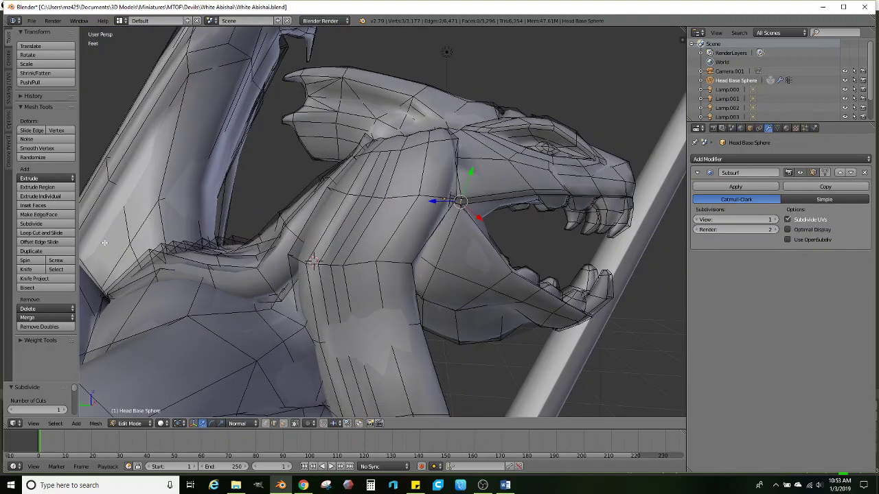
# Add two unslid lengthwise edge loops to each of the three uncut strands: the rearmost, the third and the front one
pyautogui.click(40, 234)
pyautogui.scroll(5, 341, 193)
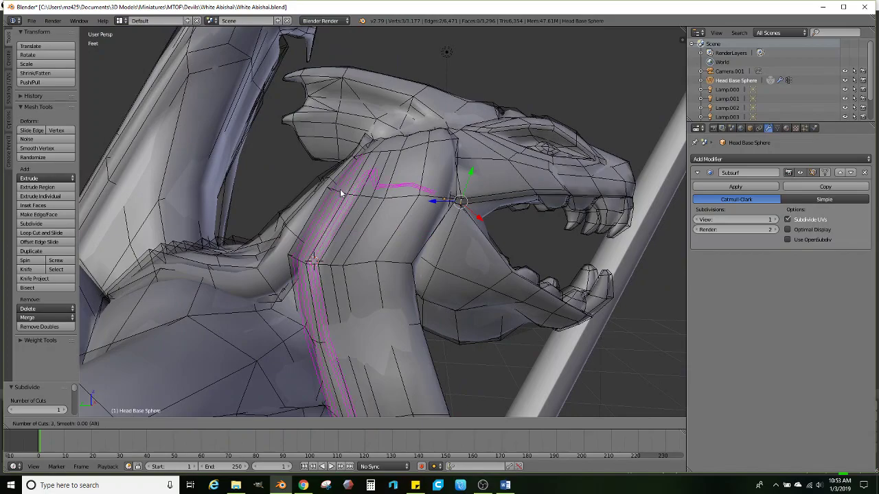
pyautogui.click(344, 192)
pyautogui.rightClick(290, 198)
pyautogui.click(41, 233)
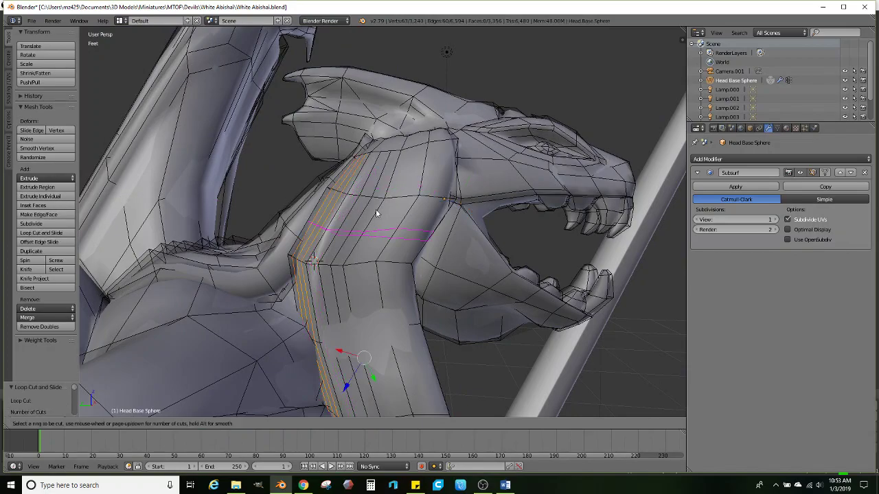
pyautogui.click(392, 194)
pyautogui.rightClick(393, 194)
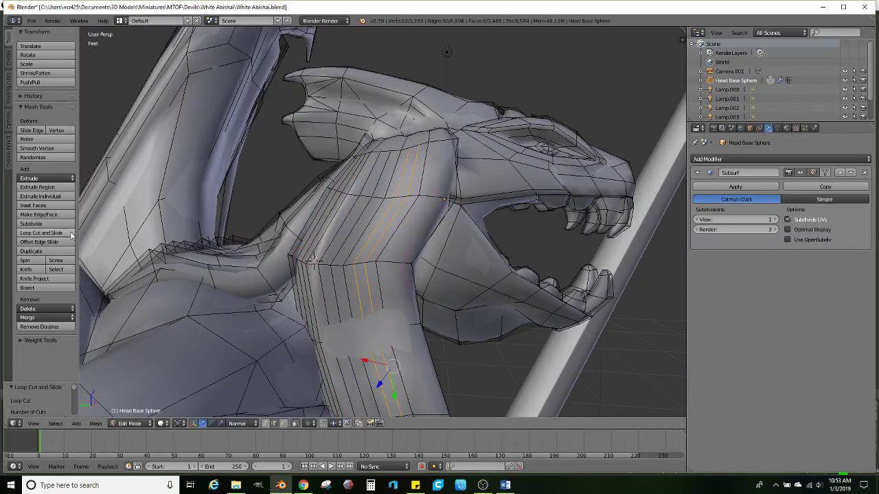
pyautogui.click(40, 233)
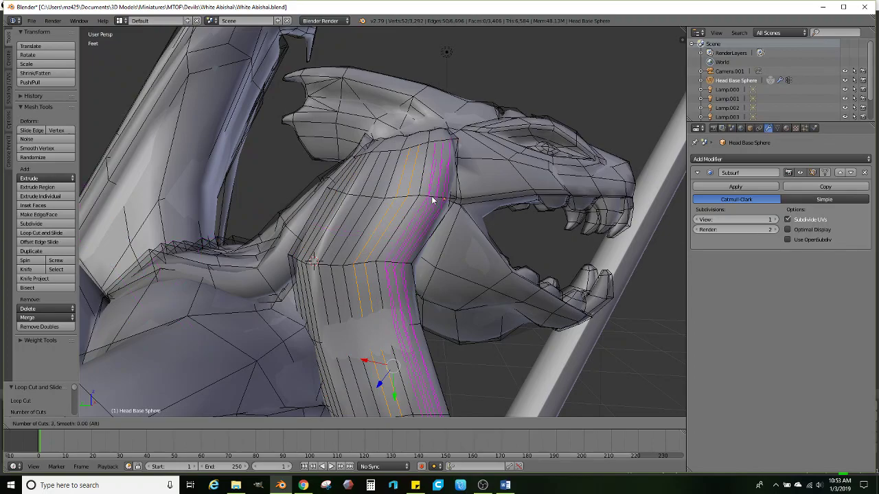
pyautogui.click(431, 196)
pyautogui.rightClick(431, 196)
# Try repeatedly randomizing the lengthwise edge loops across all four strands with an amount of 0.100
pyautogui.moveTo(431, 195); pyautogui.dragTo(396, 222, button='middle')
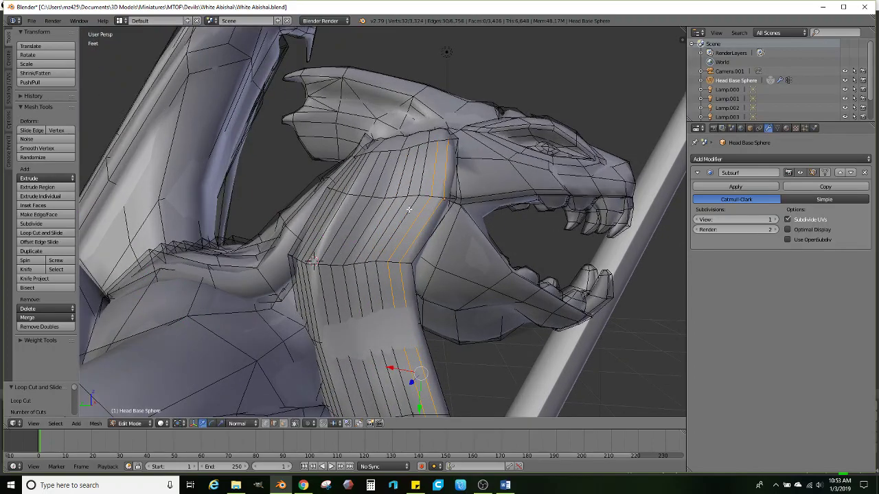
pyautogui.keyDown('alt'); pyautogui.keyDown('shift'); pyautogui.rightClick(406, 212); pyautogui.keyUp('shift'); pyautogui.keyUp('alt')
pyautogui.keyDown('alt'); pyautogui.keyDown('shift'); pyautogui.rightClick(396, 217); pyautogui.keyUp('shift'); pyautogui.keyUp('alt')
pyautogui.keyDown('alt'); pyautogui.keyDown('shift'); pyautogui.rightClick(388, 219); pyautogui.keyUp('shift'); pyautogui.keyUp('alt')
pyautogui.keyDown('alt'); pyautogui.keyDown('shift'); pyautogui.rightClick(359, 227); pyautogui.keyUp('shift'); pyautogui.keyUp('alt')
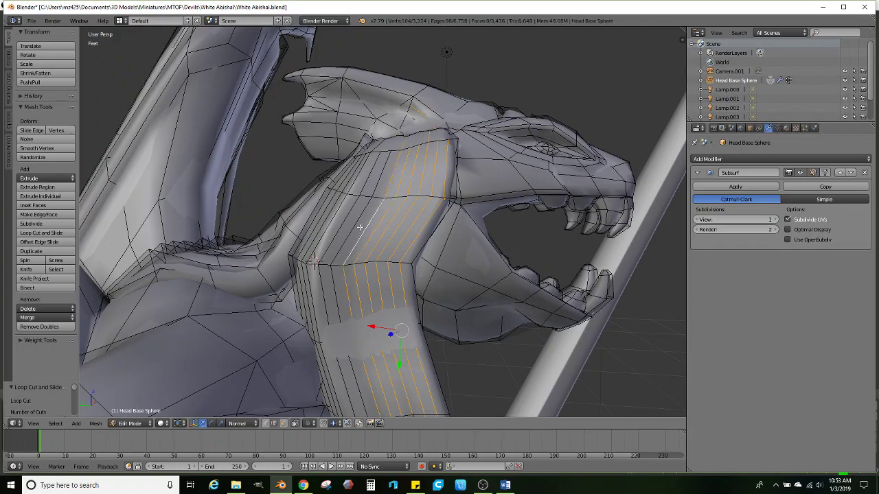
pyautogui.keyDown('alt'); pyautogui.keyDown('shift'); pyautogui.rightClick(350, 229); pyautogui.keyUp('shift'); pyautogui.keyUp('alt')
pyautogui.keyDown('alt'); pyautogui.keyDown('shift'); pyautogui.rightClick(340, 232); pyautogui.keyUp('shift'); pyautogui.keyUp('alt')
pyautogui.keyDown('alt'); pyautogui.keyDown('shift'); pyautogui.rightClick(329, 236); pyautogui.keyUp('shift'); pyautogui.keyUp('alt')
pyautogui.keyDown('alt'); pyautogui.keyDown('shift'); pyautogui.rightClick(314, 236); pyautogui.keyUp('shift'); pyautogui.keyUp('alt')
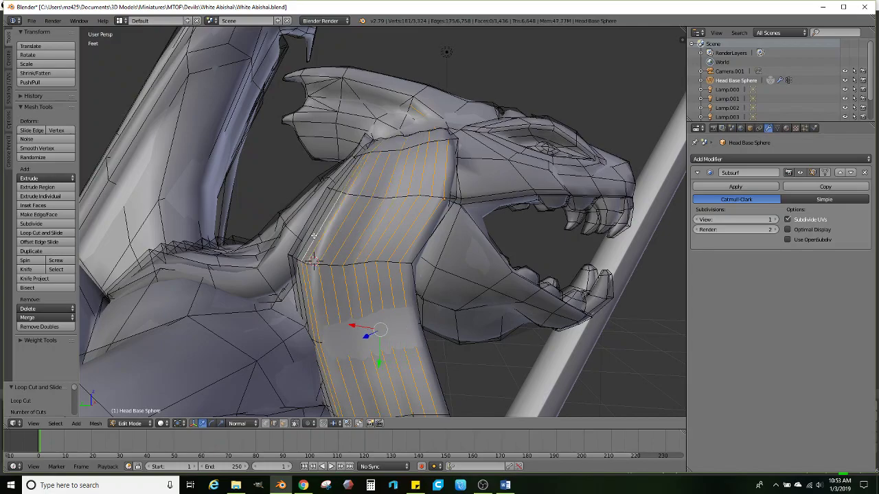
pyautogui.keyDown('alt'); pyautogui.keyDown('shift'); pyautogui.rightClick(311, 235); pyautogui.keyUp('shift'); pyautogui.keyUp('alt')
pyautogui.keyDown('alt'); pyautogui.keyDown('shift'); pyautogui.rightClick(309, 235); pyautogui.keyUp('shift'); pyautogui.keyUp('alt')
pyautogui.keyDown('alt'); pyautogui.keyDown('shift'); pyautogui.rightClick(307, 235); pyautogui.keyUp('shift'); pyautogui.keyUp('alt')
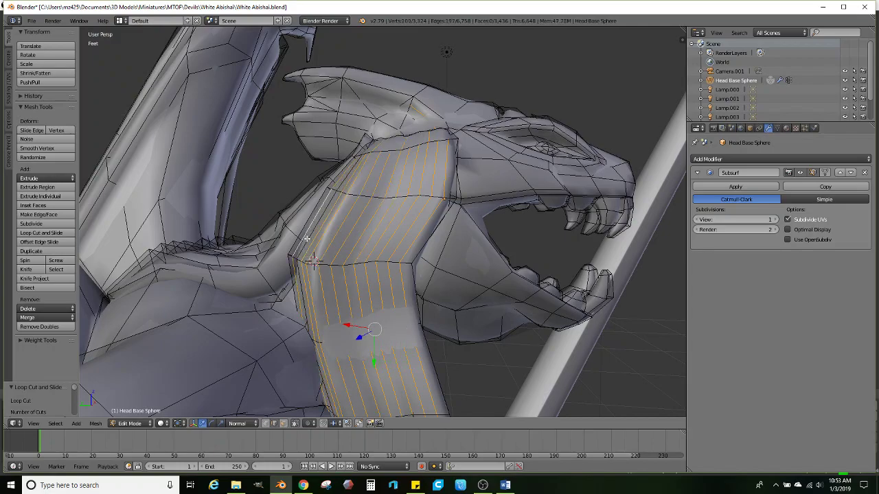
pyautogui.keyDown('alt'); pyautogui.keyDown('shift'); pyautogui.rightClick(306, 239); pyautogui.keyUp('shift'); pyautogui.keyUp('alt')
pyautogui.click(55, 157)
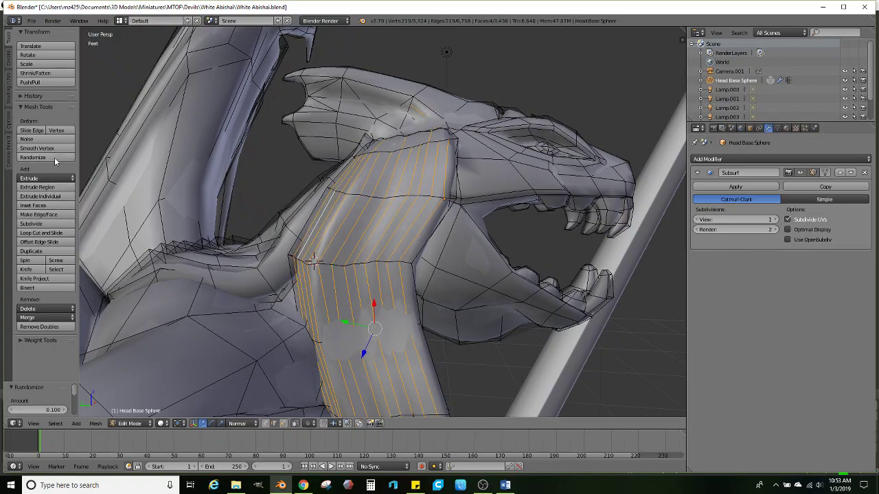
pyautogui.click(54, 157)
pyautogui.click(54, 157)
pyautogui.click(54, 157)
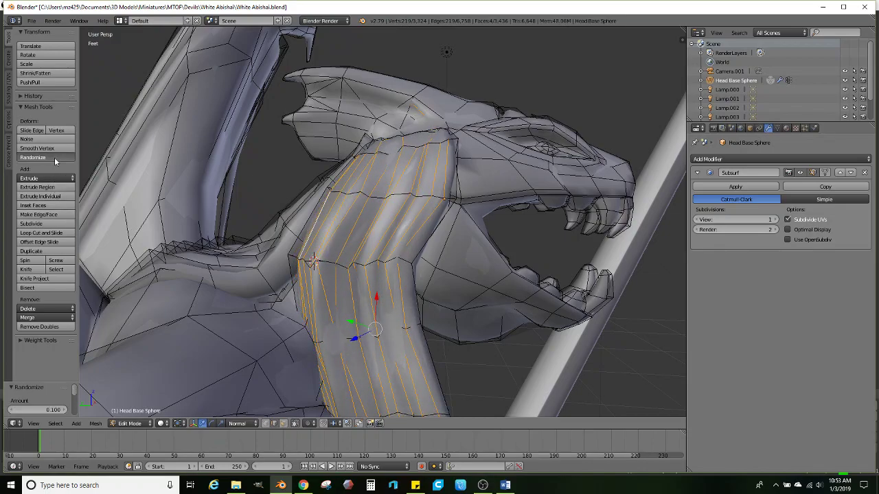
pyautogui.scroll(-4, 313, 261)
pyautogui.press('Tab')
pyautogui.moveTo(356, 266)
pyautogui.mouseDown(button='middle')
pyautogui.moveTo(374, 271)
pyautogui.moveTo(357, 282)
pyautogui.mouseUp(button='middle')
pyautogui.press('Tab')
pyautogui.scroll(3, 357, 282)
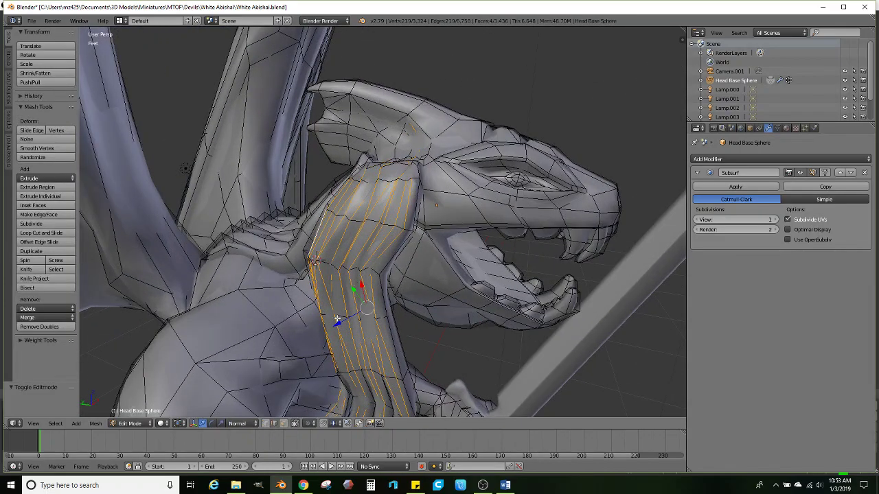
# Inspect the roughened mane and undo the randomizing of its lengthwise edge loops
pyautogui.moveTo(336, 321); pyautogui.dragTo(333, 323)
pyautogui.keyDown('shift'); pyautogui.moveTo(367, 312); pyautogui.dragTo(396, 237, button='middle'); pyautogui.keyUp('shift')
pyautogui.scroll(-3, 375, 240)
pyautogui.press('Tab')
pyautogui.scroll(-3, 340, 246)
pyautogui.scroll(3, 396, 238)
pyautogui.press('Tab')
pyautogui.scroll(2, 396, 238)
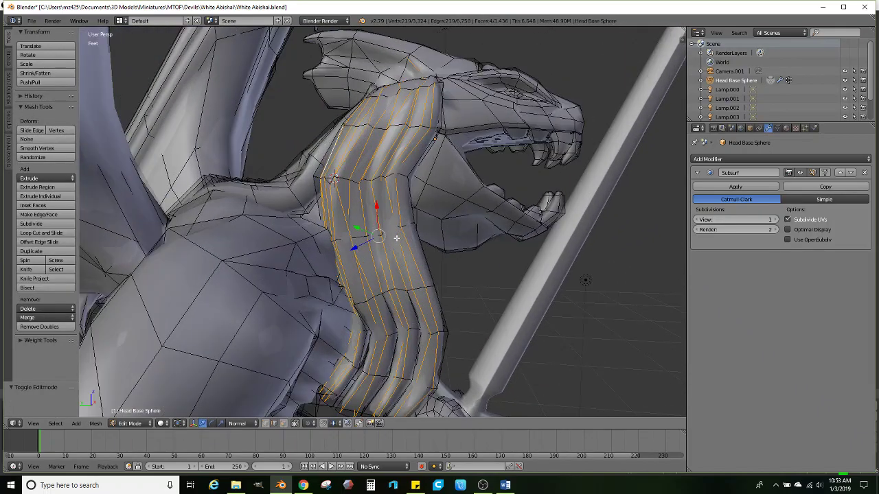
pyautogui.hotkey('ctrl', 'z')
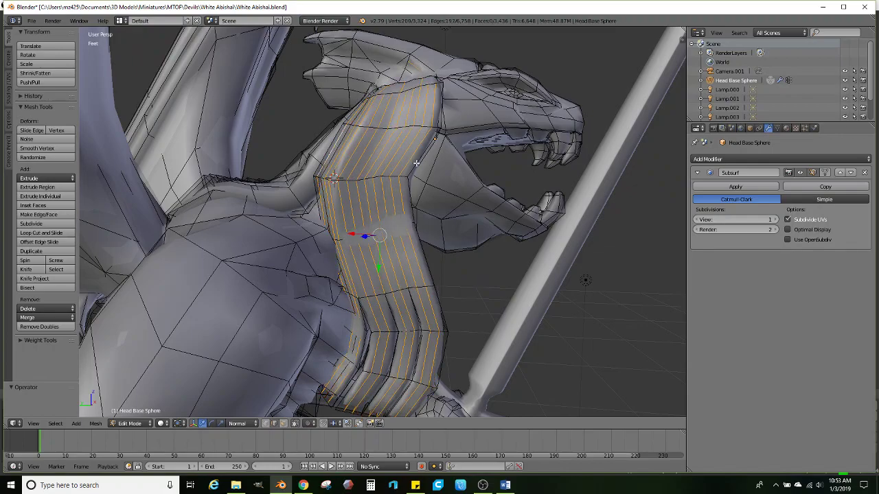
# Pull twelve scattered lengthwise edges on the upper and middle parts of the mane slightly outward to form ridges
pyautogui.rightClick(411, 155)
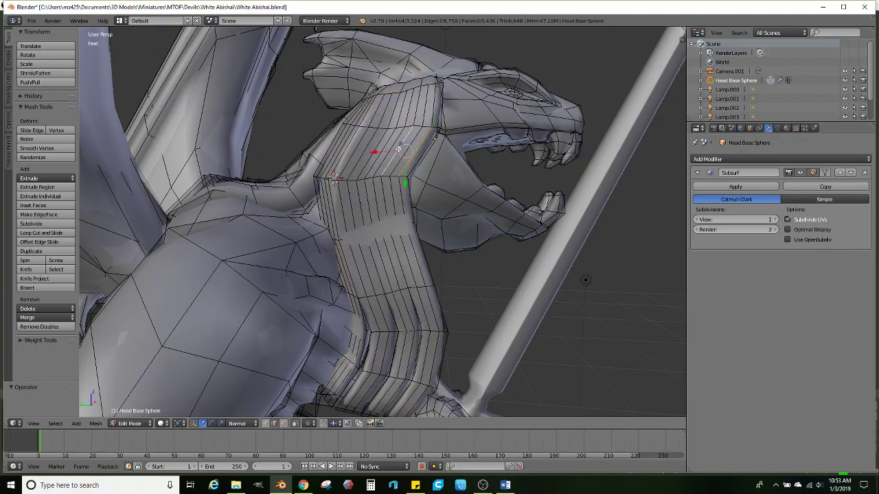
pyautogui.click(368, 153)
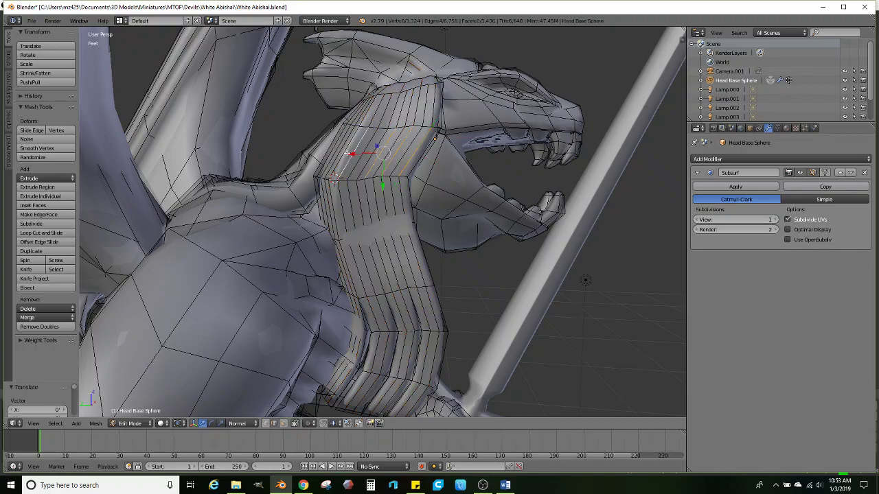
pyautogui.keyDown('shift'); pyautogui.rightClick(338, 153); pyautogui.keyUp('shift')
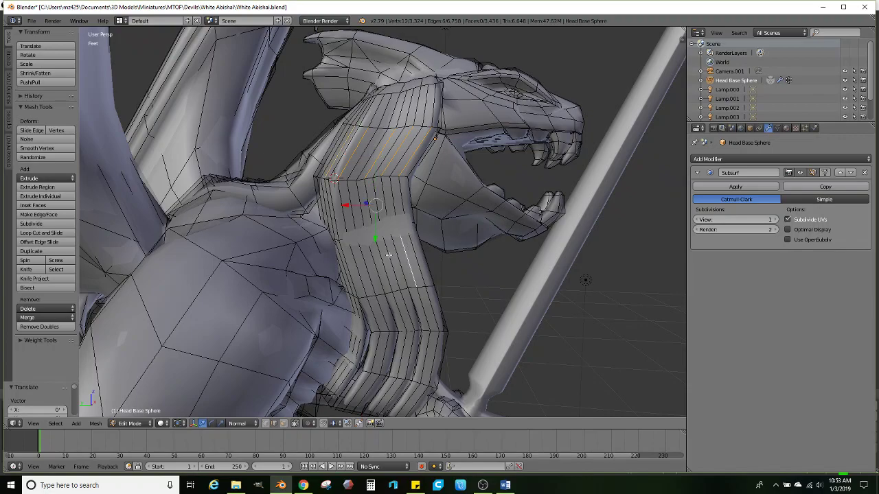
pyautogui.keyDown('shift'); pyautogui.rightClick(344, 278); pyautogui.keyUp('shift')
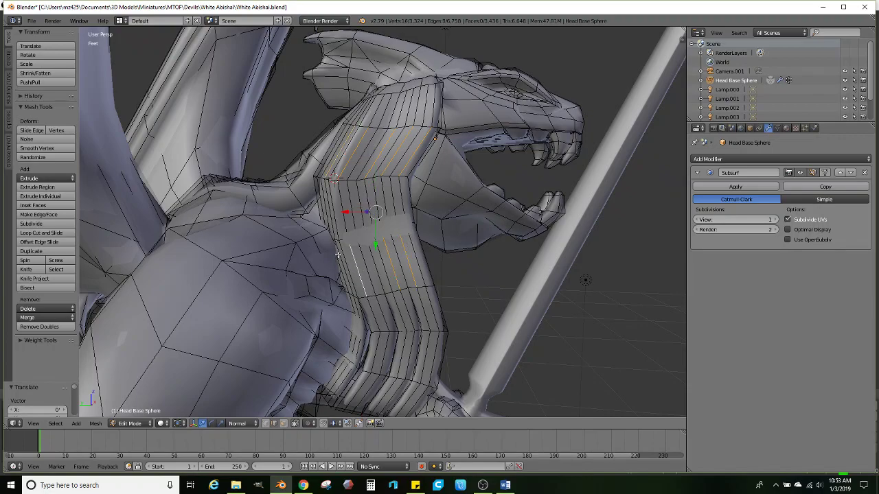
pyautogui.keyDown('shift'); pyautogui.rightClick(397, 100); pyautogui.keyUp('shift')
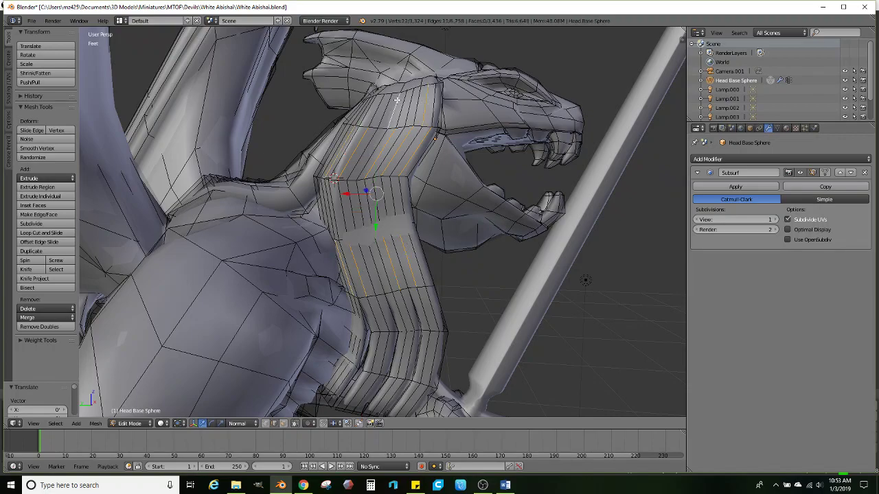
pyautogui.keyDown('shift'); pyautogui.rightClick(381, 109); pyautogui.keyUp('shift')
pyautogui.moveTo(380, 110); pyautogui.dragTo(333, 219, button='middle')
pyautogui.moveTo(330, 215); pyautogui.dragTo(321, 216)
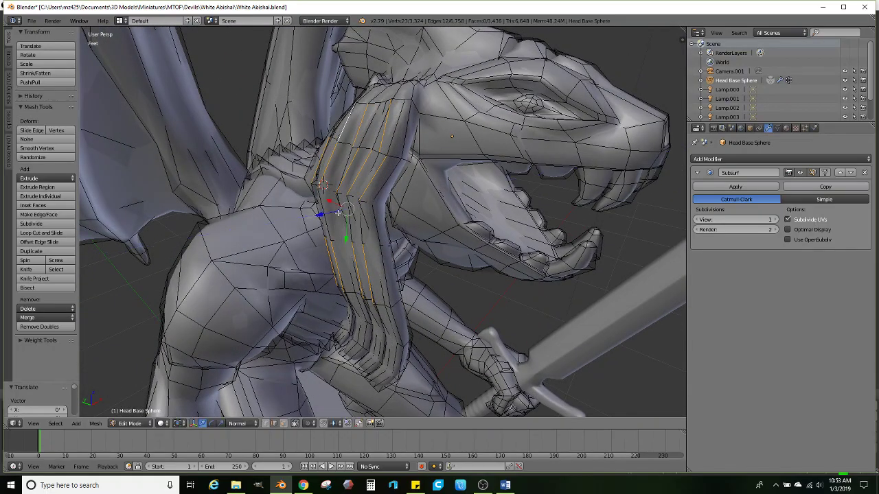
pyautogui.scroll(-2, 411, 203)
pyautogui.moveTo(320, 216); pyautogui.dragTo(395, 274, button='middle')
pyautogui.press('Tab')
pyautogui.press('Tab')
# Randomize the crosswise edges along the mane three times with an amount of 0.100 and scale them up by about 1.03
pyautogui.keyDown('alt'); pyautogui.rightClick(321, 223); pyautogui.keyUp('alt')
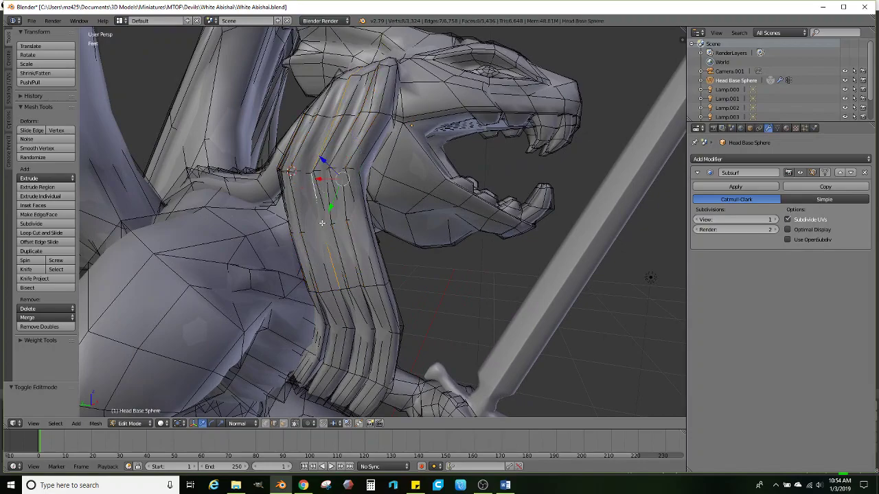
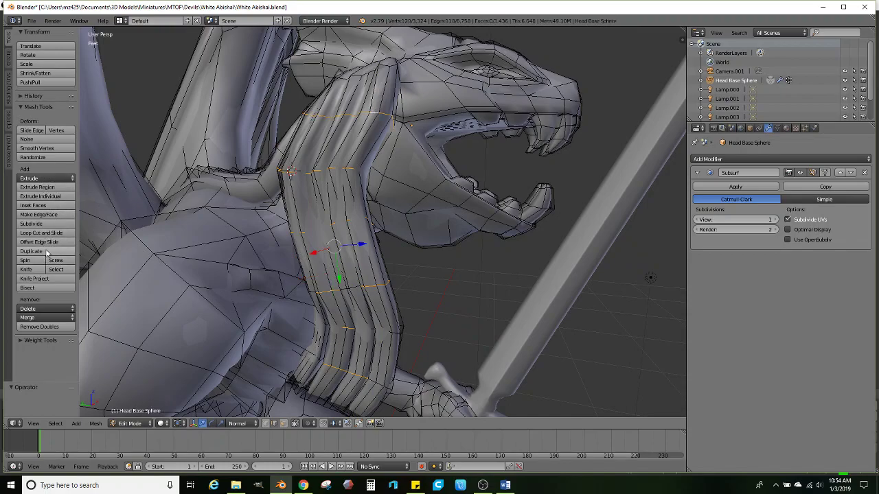
pyautogui.click(56, 156)
pyautogui.click(55, 156)
pyautogui.click(57, 156)
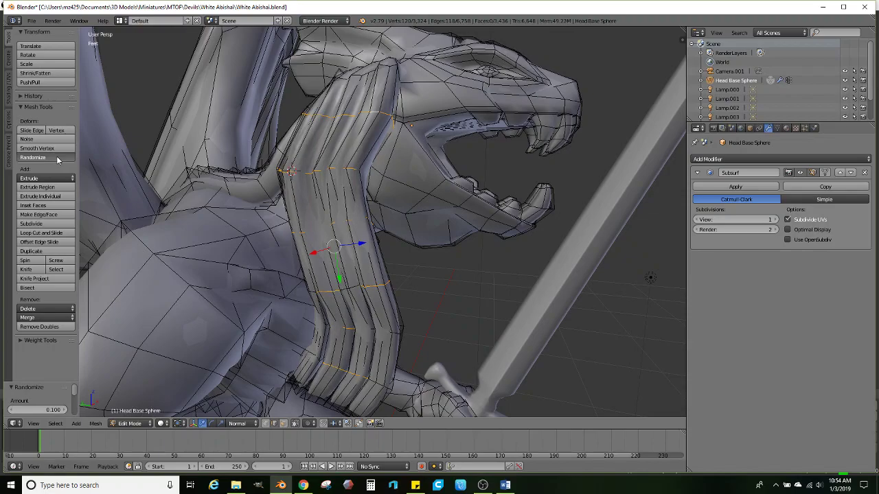
pyautogui.press('s')
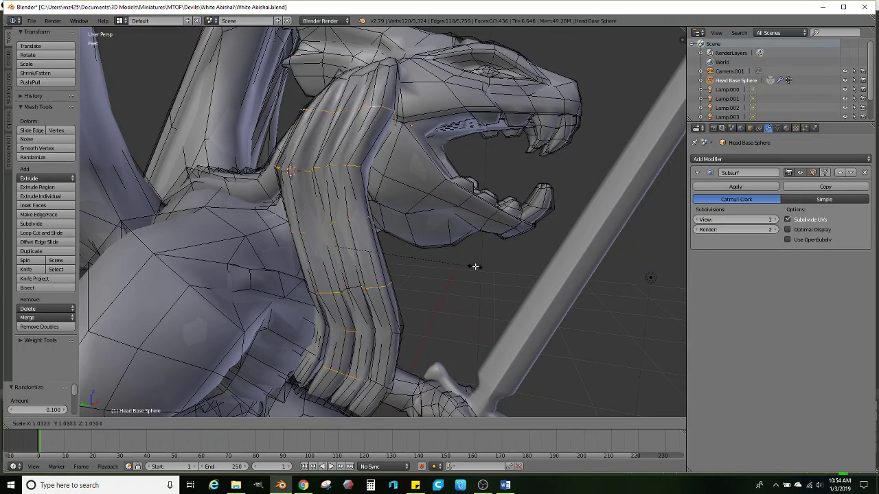
pyautogui.click(473, 265)
pyautogui.scroll(-2, 406, 274)
pyautogui.press('Tab')
pyautogui.moveTo(404, 278); pyautogui.dragTo(373, 250, button='middle')
pyautogui.press('Tab')
# Extrude the two end faces of the front strand downward into a separate tip
pyautogui.scroll(5, 381, 261)
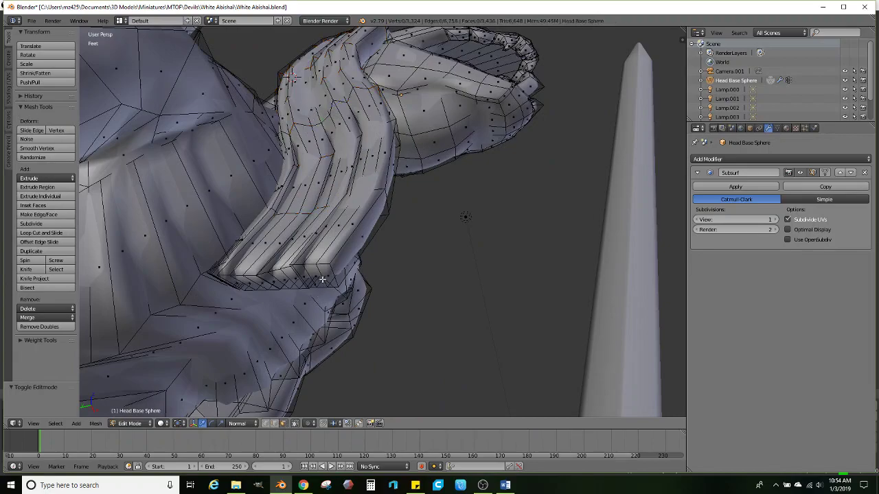
pyautogui.moveTo(322, 273); pyautogui.dragTo(325, 273)
pyautogui.moveTo(324, 273); pyautogui.dragTo(430, 297, button='middle')
pyautogui.keyDown('shift'); pyautogui.rightClick(329, 277); pyautogui.keyUp('shift')
pyautogui.press('g')
pyautogui.click(423, 306)
pyautogui.press('e')
pyautogui.click(431, 333)
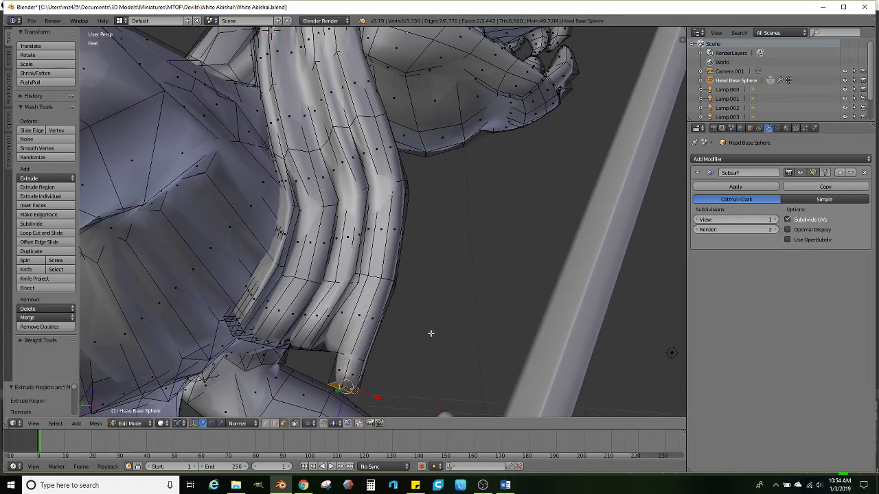
# Rotate the front strand's extruded end by -13.3° and again by -11.5°, and shift it toward the sword
pyautogui.press('r')
pyautogui.click(418, 304)
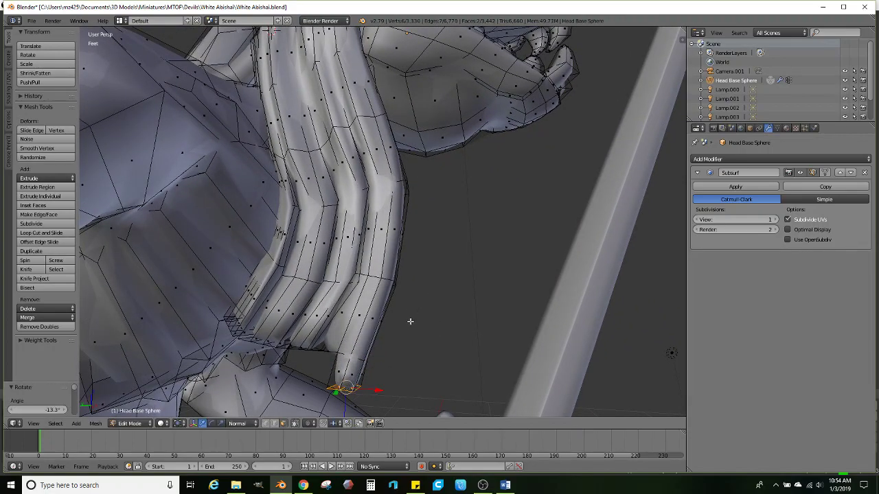
pyautogui.press('g')
pyautogui.click(398, 297)
pyautogui.press('g')
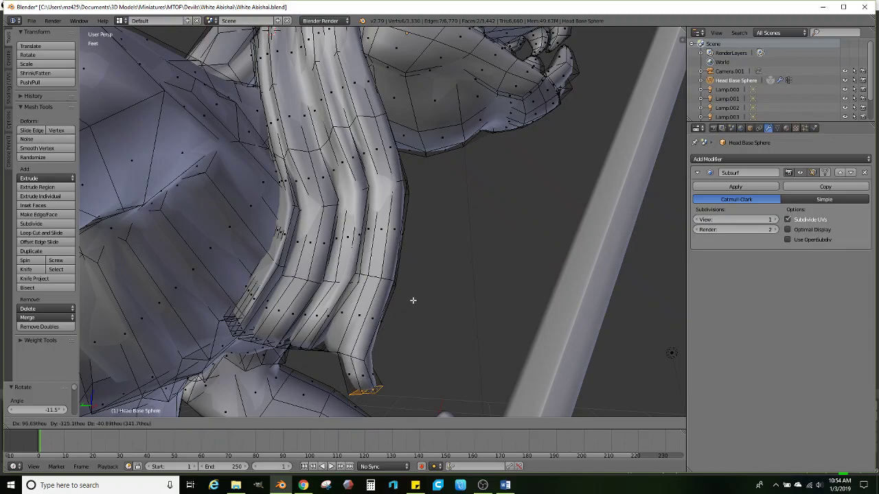
pyautogui.click(412, 301)
# Extrude the front strand's tip by another segment, scale its end to about 0.65 and reposition it
pyautogui.moveTo(451, 306); pyautogui.dragTo(471, 298, button='middle')
pyautogui.press('g')
pyautogui.press('z')
pyautogui.press('z')
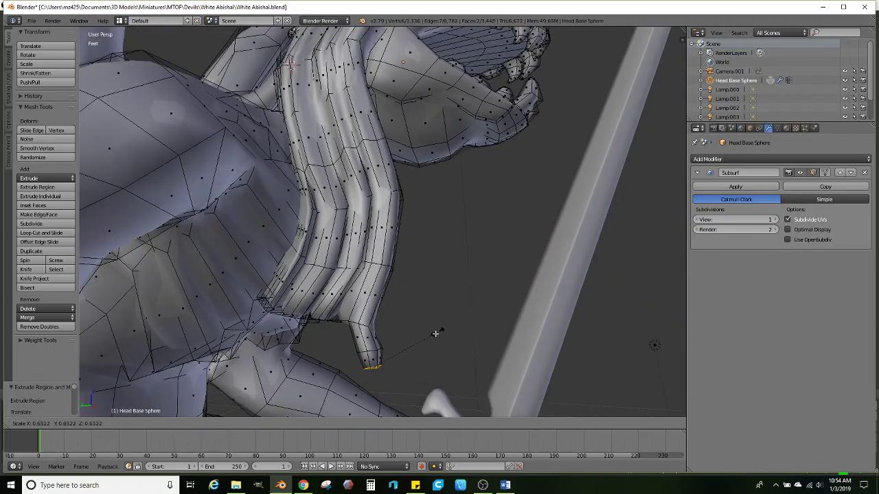
pyautogui.click(435, 334)
pyautogui.press('g')
pyautogui.click(455, 337)
# Extrude the end of a middle strand downward into its own tip and scale the new end
pyautogui.moveTo(455, 337); pyautogui.dragTo(332, 276, button='middle')
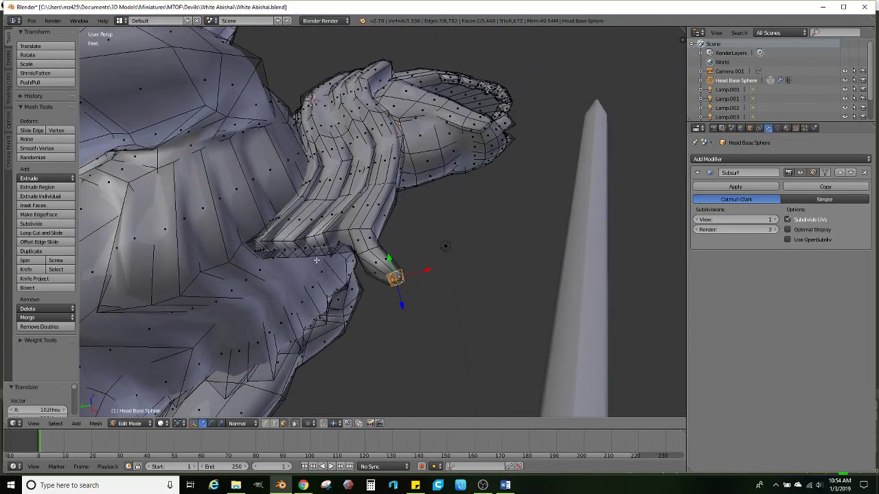
pyautogui.moveTo(304, 249); pyautogui.dragTo(392, 257, button='middle')
pyautogui.press('e')
pyautogui.click(392, 302)
pyautogui.press('s')
pyautogui.click(385, 307)
# Extrude the rearmost strand's end faces downward into a tip and scale the new end to 0.813
pyautogui.keyDown('ctrl'); pyautogui.rightClick(261, 243); pyautogui.keyUp('ctrl')
pyautogui.press('e')
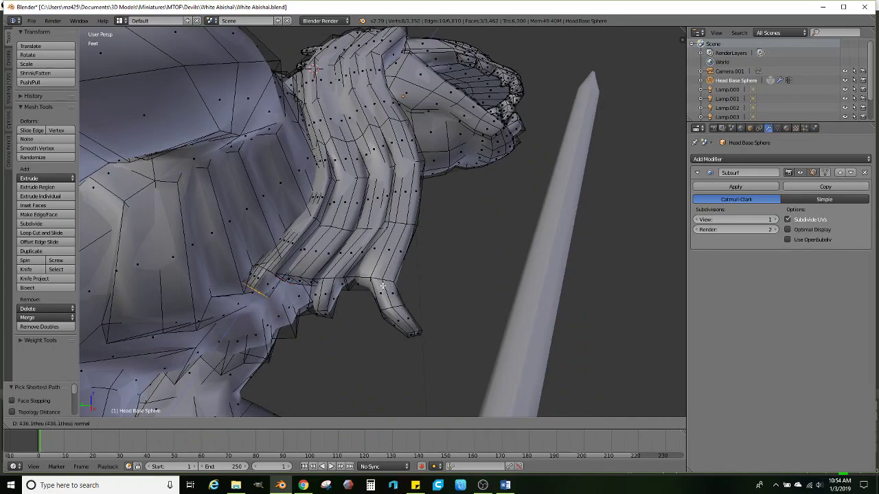
pyautogui.click(377, 285)
pyautogui.press('s')
pyautogui.click(356, 287)
# Extrude the strand end between the two finished tips downward, rotate it by -2.64°, then scale and reposition the new end
pyautogui.rightClick(357, 282)
pyautogui.moveTo(357, 282); pyautogui.dragTo(426, 278, button='middle')
pyautogui.press('e')
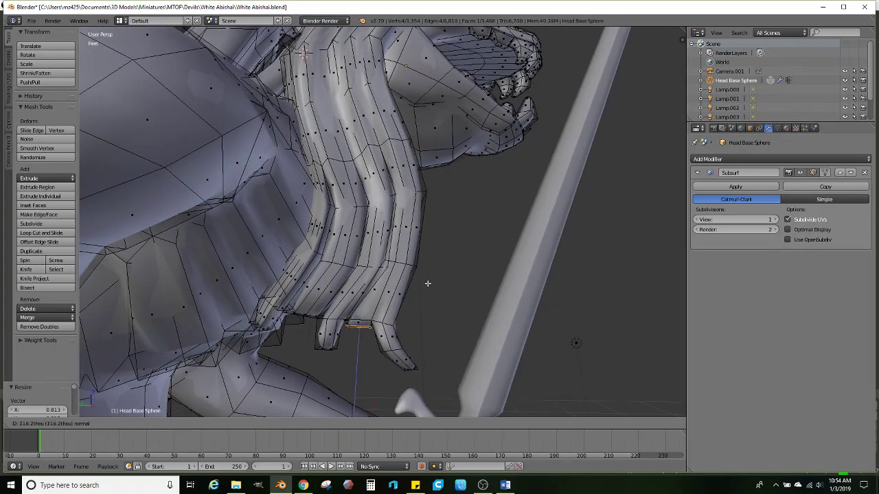
pyautogui.click(427, 294)
pyautogui.press('r')
pyautogui.click(411, 306)
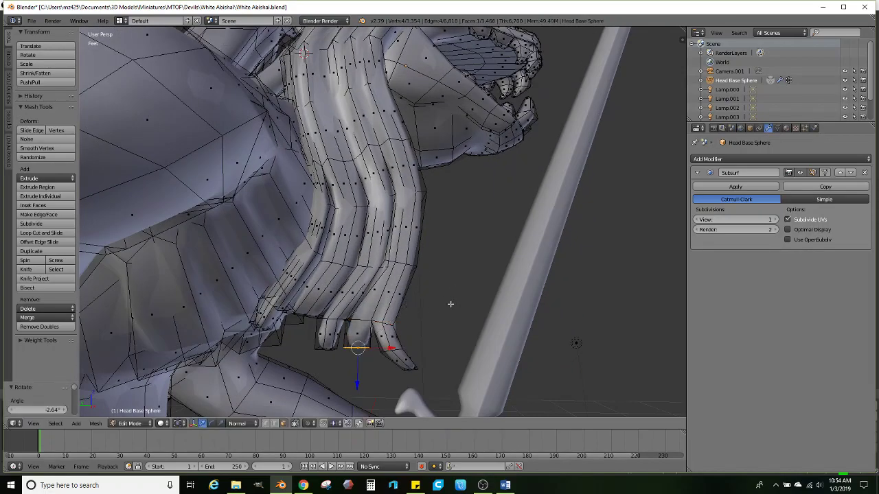
pyautogui.press('s')
pyautogui.click(416, 312)
pyautogui.press('g')
pyautogui.click(420, 344)
# Examine the smoothed mane and its strand tips on the figure in Object Mode
pyautogui.press('Tab')
pyautogui.scroll(-4, 418, 309)
pyautogui.moveTo(418, 310); pyautogui.dragTo(395, 308, button='middle')
pyautogui.scroll(-2, 380, 304)
pyautogui.moveTo(433, 280); pyautogui.dragTo(448, 263, button='middle')
pyautogui.scroll(-3, 386, 291)
pyautogui.scroll(8, 447, 262)
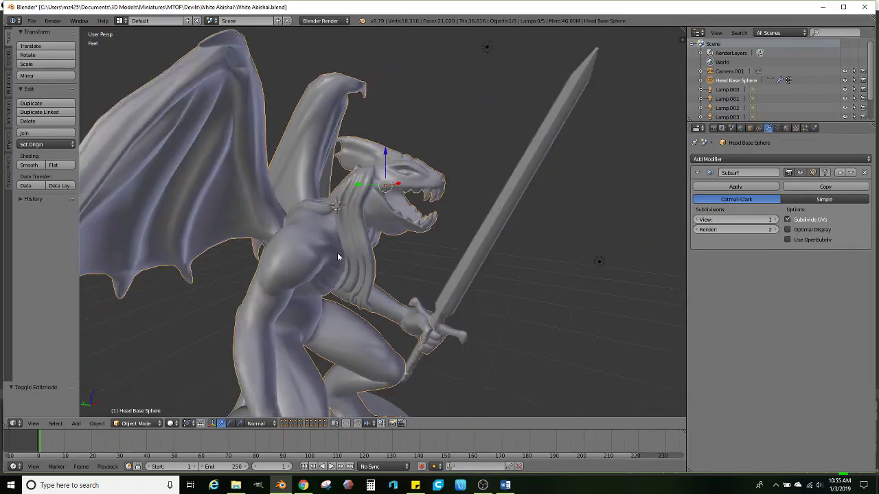
# Thicken the mane by scaling a face loop near its top to 1.082 and slightly enlarging a lower loop
pyautogui.press('Tab')
pyautogui.scroll(5, 339, 252)
pyautogui.keyDown('alt'); pyautogui.rightClick(385, 225); pyautogui.keyUp('alt')
pyautogui.moveTo(385, 225); pyautogui.dragTo(353, 222, button='middle')
pyautogui.moveTo(358, 220); pyautogui.dragTo(355, 219)
pyautogui.press('s')
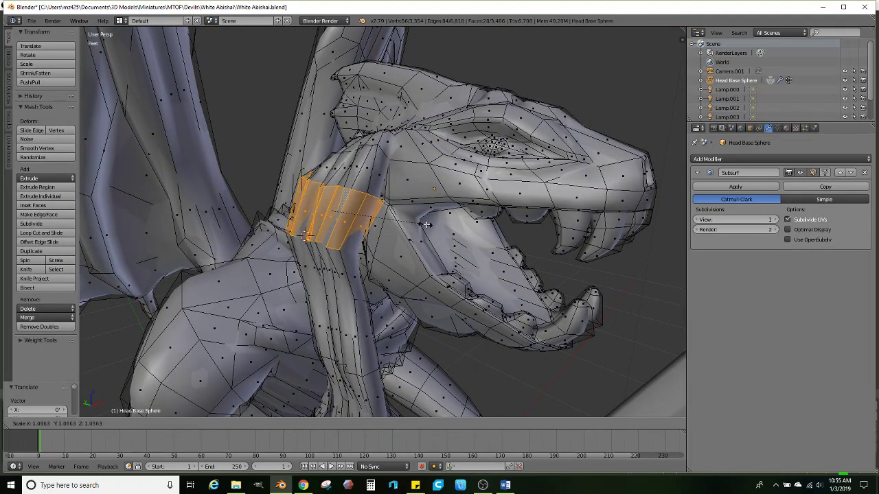
pyautogui.click(416, 223)
pyautogui.moveTo(415, 223); pyautogui.dragTo(376, 287, button='middle')
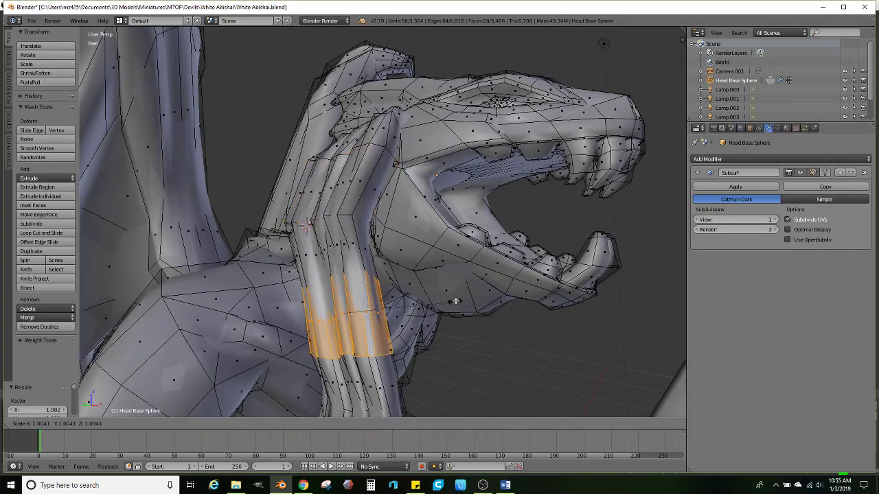
# Examine the whole figure in Object Mode from the mane side, the front and the opposite side
pyautogui.press('Tab')
pyautogui.scroll(-5, 395, 292)
pyautogui.moveTo(397, 290); pyautogui.dragTo(488, 274, button='middle')
pyautogui.scroll(4, 465, 257)
pyautogui.scroll(-4, 375, 265)
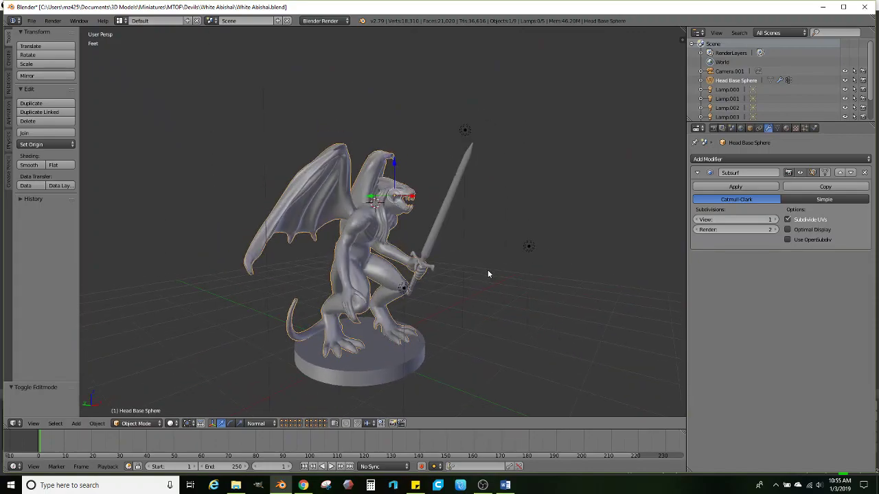
pyautogui.scroll(3, 449, 233)
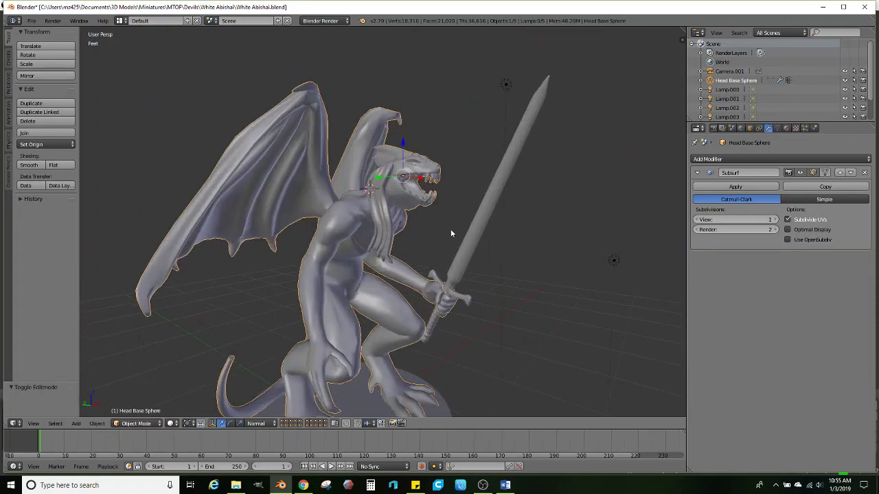
pyautogui.moveTo(449, 231); pyautogui.dragTo(386, 258, button='middle')
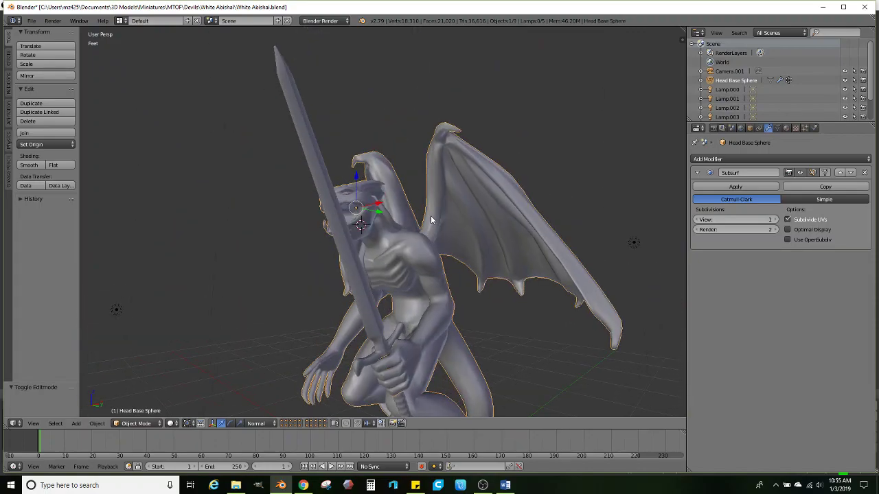
pyautogui.moveTo(431, 220); pyautogui.dragTo(411, 233, button='middle')
# Extrude a row of faces on the opposite side of the head, behind the eye, into a new mane base, then rotate and move it
pyautogui.press('Tab')
pyautogui.scroll(6, 405, 236)
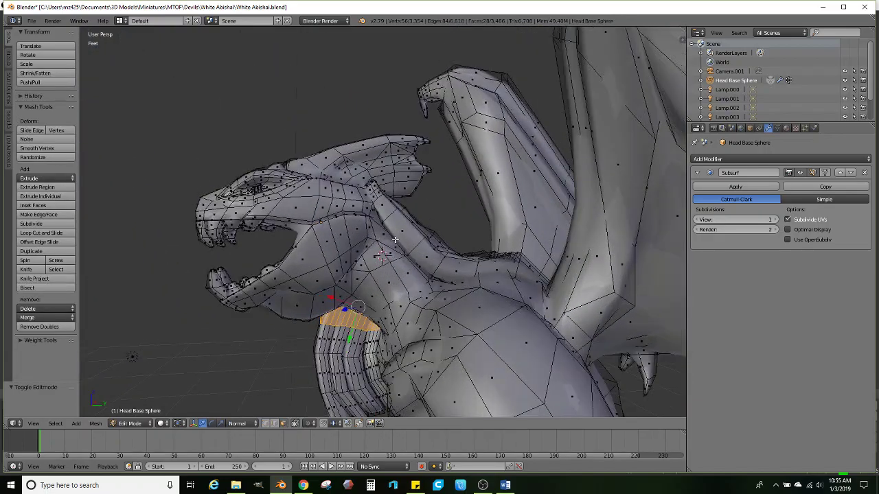
pyautogui.scroll(2, 400, 241)
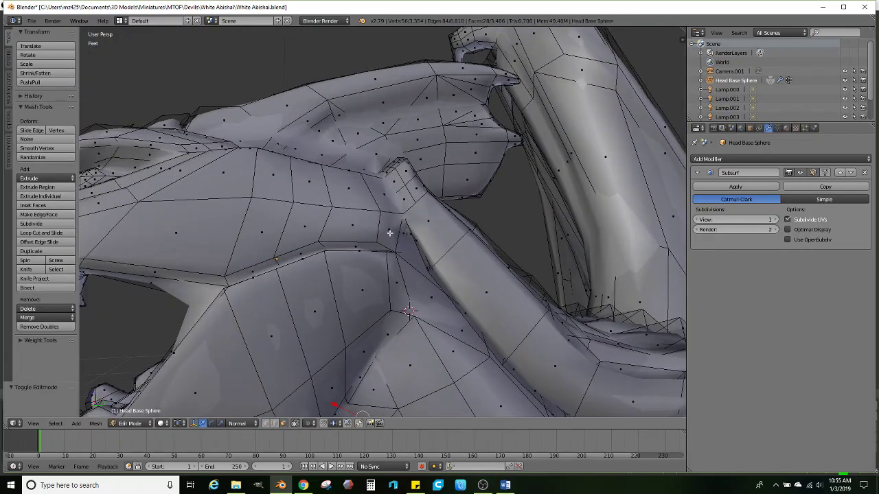
pyautogui.rightClick(383, 189)
pyautogui.moveTo(382, 189); pyautogui.dragTo(369, 242, button='middle')
pyautogui.keyDown('ctrl'); pyautogui.rightClick(267, 200); pyautogui.keyUp('ctrl')
pyautogui.moveTo(267, 199); pyautogui.dragTo(381, 205, button='middle')
pyautogui.press('e')
pyautogui.click(464, 213)
pyautogui.press('r')
pyautogui.click(518, 196)
pyautogui.press('g')
pyautogui.click(524, 216)
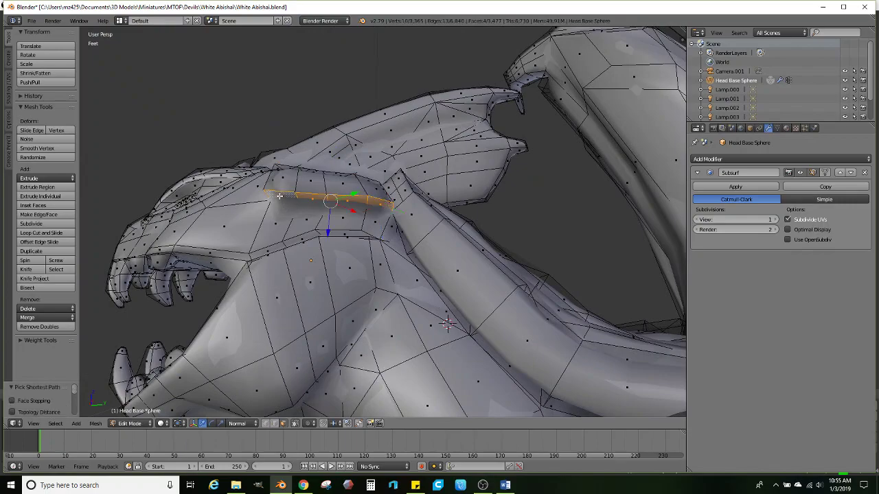
# Set the transform orientation to Global and scale the new mane base's underside faces to 1.28
pyautogui.click(222, 423)
pyautogui.click(241, 423)
pyautogui.click(250, 412)
pyautogui.moveTo(366, 200); pyautogui.dragTo(347, 199)
pyautogui.moveTo(346, 199); pyautogui.dragTo(368, 257, button='middle')
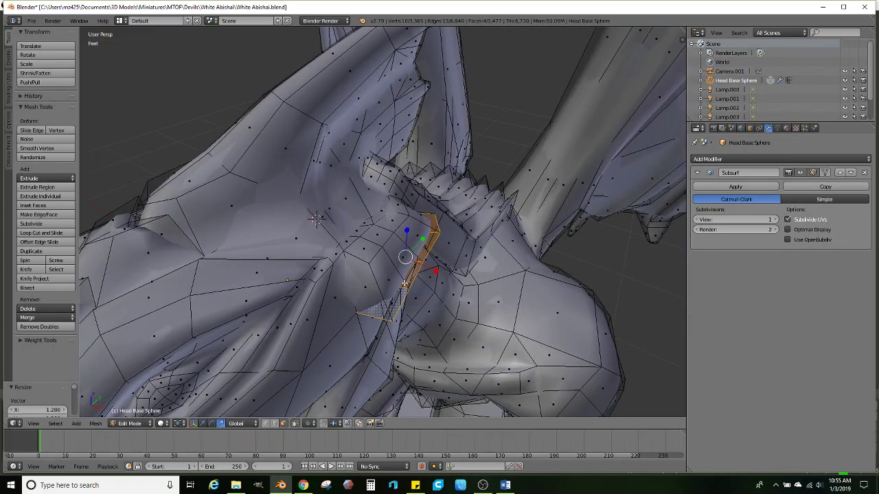
# Extrude the new mane's underside faces downward by a segment and scale the end to 1.226
pyautogui.moveTo(405, 283); pyautogui.dragTo(474, 227, button='middle')
pyautogui.press('e')
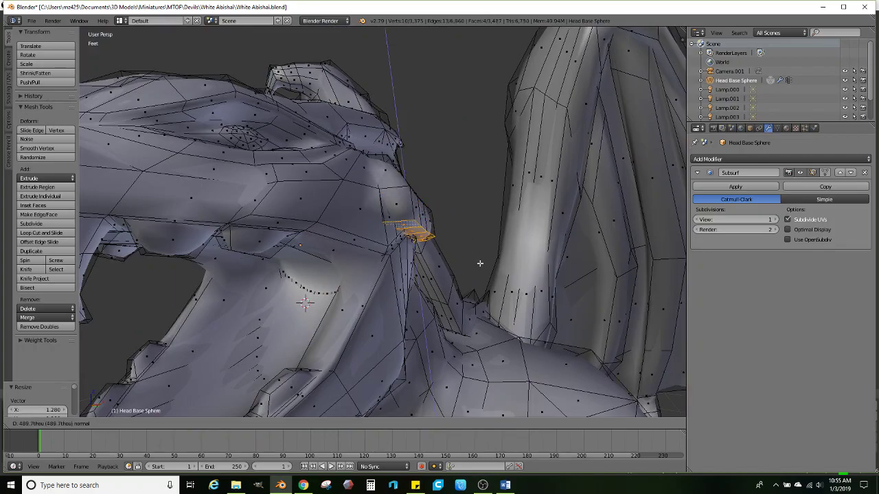
pyautogui.click(484, 276)
pyautogui.press('s')
pyautogui.click(516, 262)
pyautogui.moveTo(516, 262); pyautogui.dragTo(402, 276, button='middle')
# Subdivide the band of faces where the new mane meets the head with one cut and smooth its vertices
pyautogui.scroll(2, 378, 240)
pyautogui.moveTo(377, 240); pyautogui.dragTo(404, 297, button='middle')
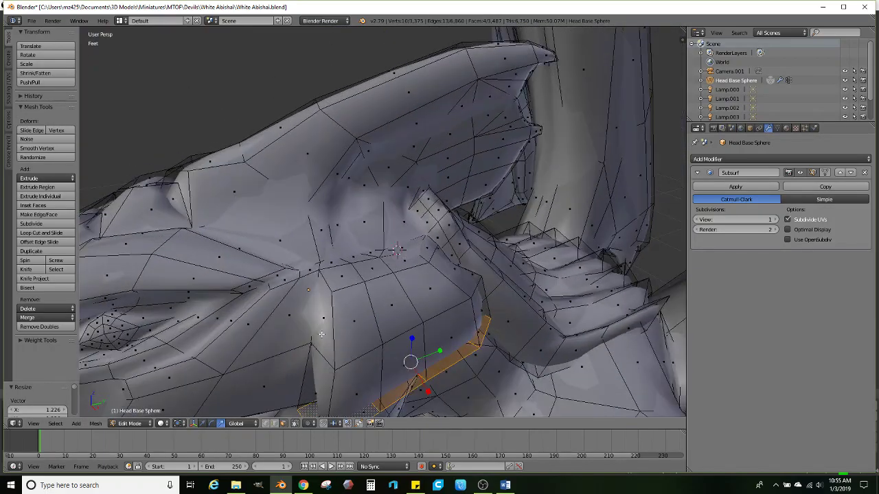
pyautogui.moveTo(331, 273); pyautogui.dragTo(352, 303, button='middle')
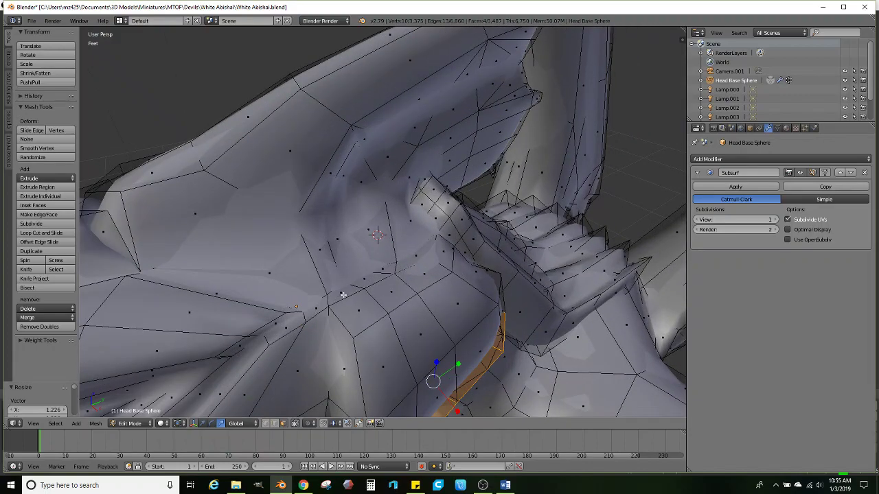
pyautogui.rightClick(342, 295)
pyautogui.keyDown('ctrl'); pyautogui.rightClick(438, 252); pyautogui.keyUp('ctrl')
pyautogui.keyDown('ctrl'); pyautogui.rightClick(351, 317); pyautogui.keyUp('ctrl')
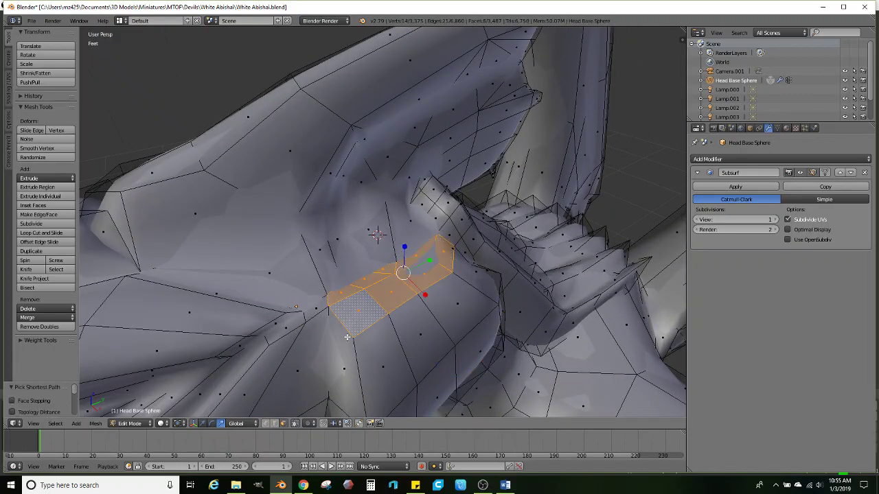
pyautogui.keyDown('ctrl'); pyautogui.rightClick(346, 338); pyautogui.keyUp('ctrl')
pyautogui.moveTo(473, 303); pyautogui.dragTo(390, 291, button='middle')
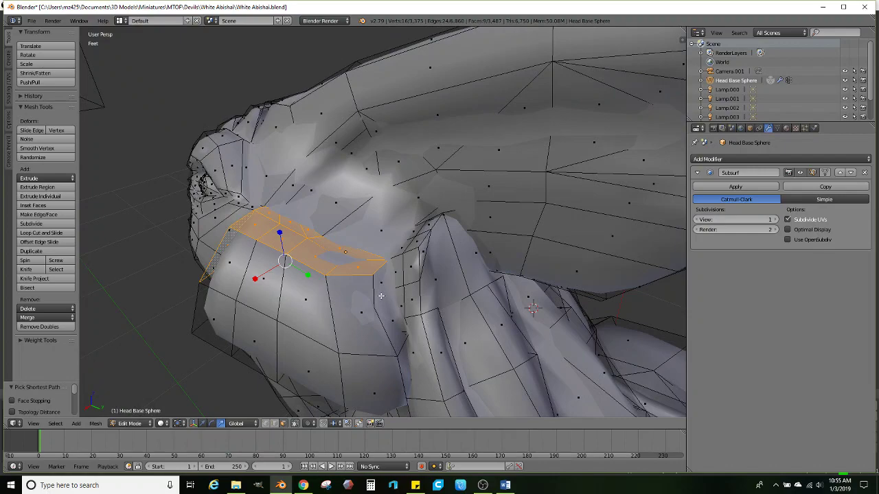
pyautogui.hotkey('ctrl', 'z')
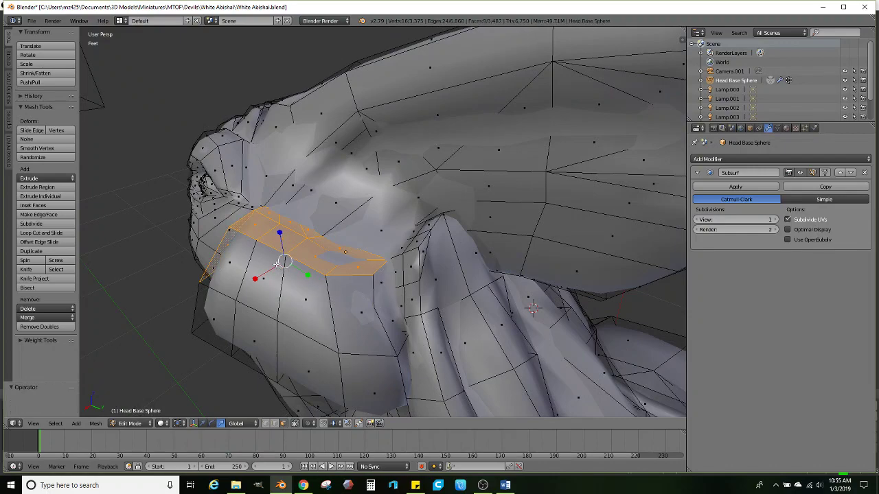
pyautogui.click(41, 223)
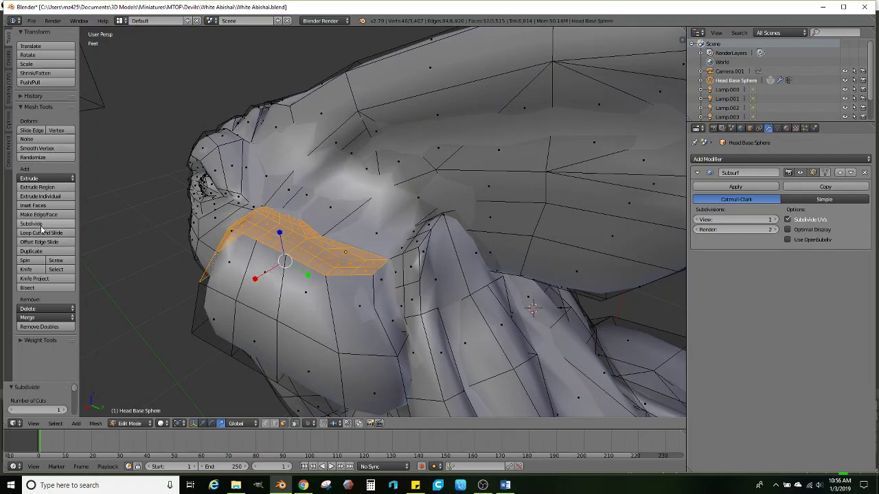
pyautogui.click(54, 151)
# Scale the new mane's lower row of faces to 1.306 along X and move it by about -59.6 thou in X
pyautogui.moveTo(295, 227); pyautogui.dragTo(348, 214, button='middle')
pyautogui.scroll(-2, 349, 214)
pyautogui.press('Tab')
pyautogui.moveTo(359, 296); pyautogui.dragTo(337, 248, button='middle')
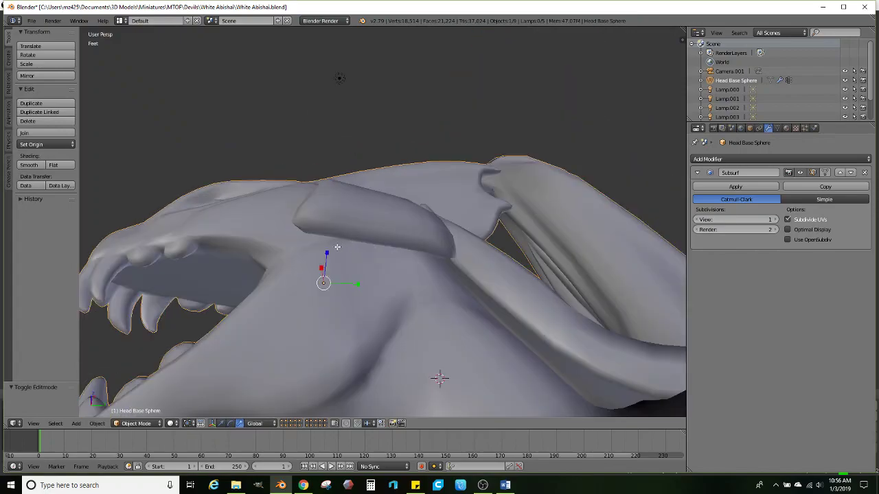
pyautogui.press('Tab')
pyautogui.rightClick(306, 230)
pyautogui.keyDown('ctrl'); pyautogui.click(455, 260); pyautogui.keyUp('ctrl')
pyautogui.moveTo(455, 260); pyautogui.dragTo(408, 219, button='middle')
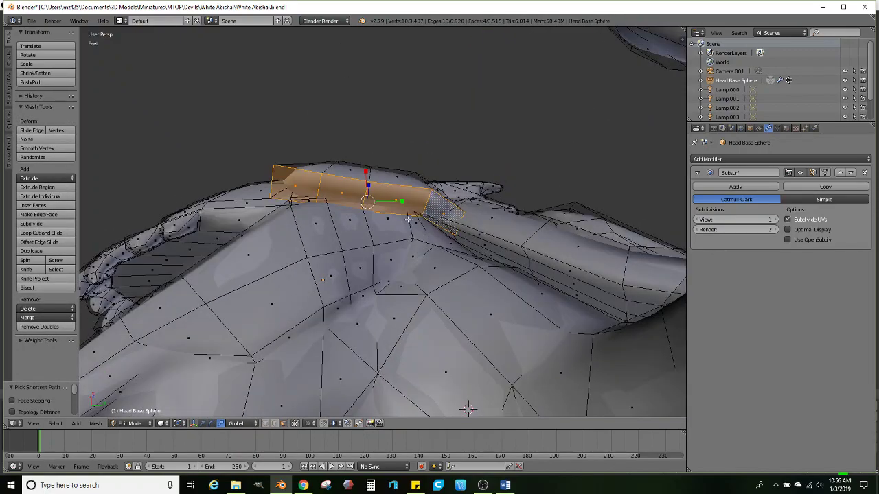
pyautogui.press('s')
pyautogui.press('x')
pyautogui.click(367, 167)
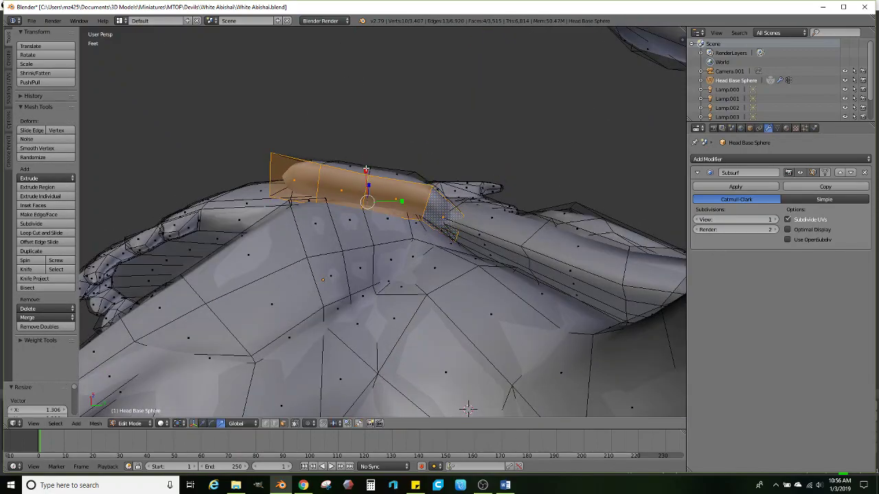
pyautogui.press('g')
pyautogui.click(364, 175)
# Scale a single underside face near the back of the new mane to 0.684 along Y
pyautogui.moveTo(365, 176); pyautogui.dragTo(375, 220, button='middle')
pyautogui.rightClick(377, 235)
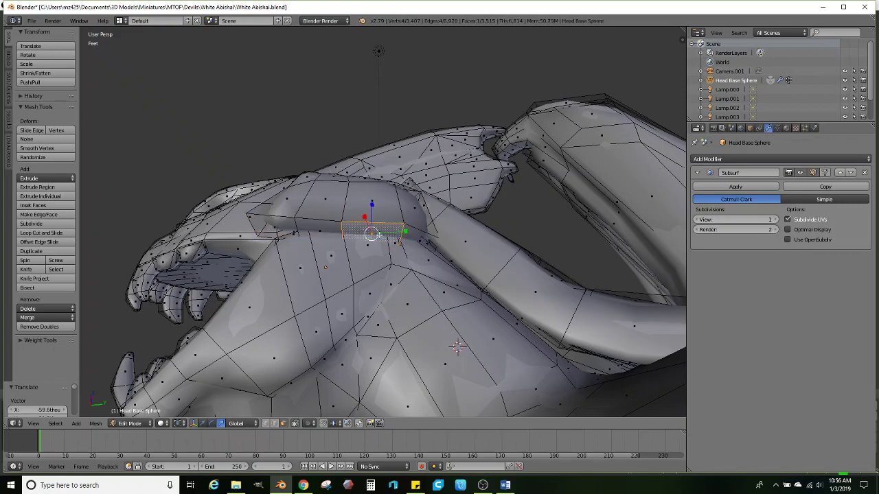
pyautogui.press('s')
pyautogui.press('y')
pyautogui.click(394, 235)
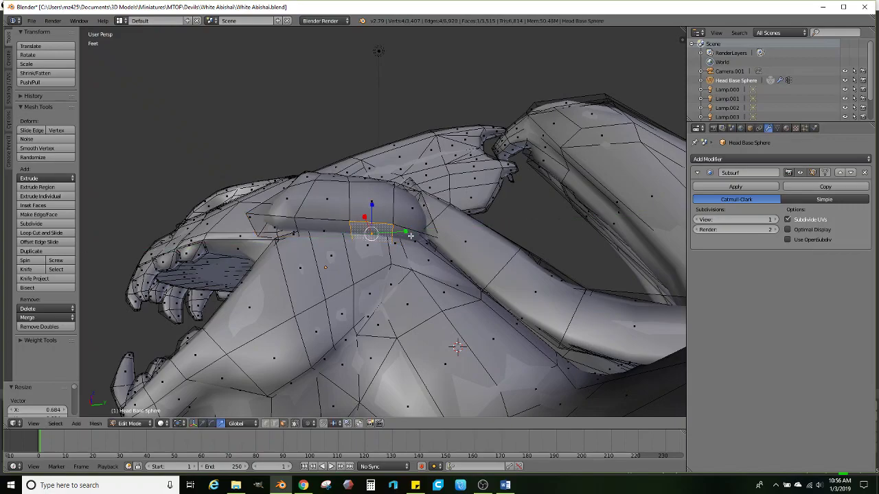
# Extrude the new mane's full row of underside faces downward, then rotate the end and shift it toward the neck
pyautogui.keyDown('ctrl'); pyautogui.rightClick(287, 221); pyautogui.keyUp('ctrl')
pyautogui.moveTo(286, 221); pyautogui.dragTo(417, 257, button='middle')
pyautogui.press('e')
pyautogui.click(396, 239)
pyautogui.press('r')
pyautogui.click(409, 225)
pyautogui.press('g')
pyautogui.click(421, 237)
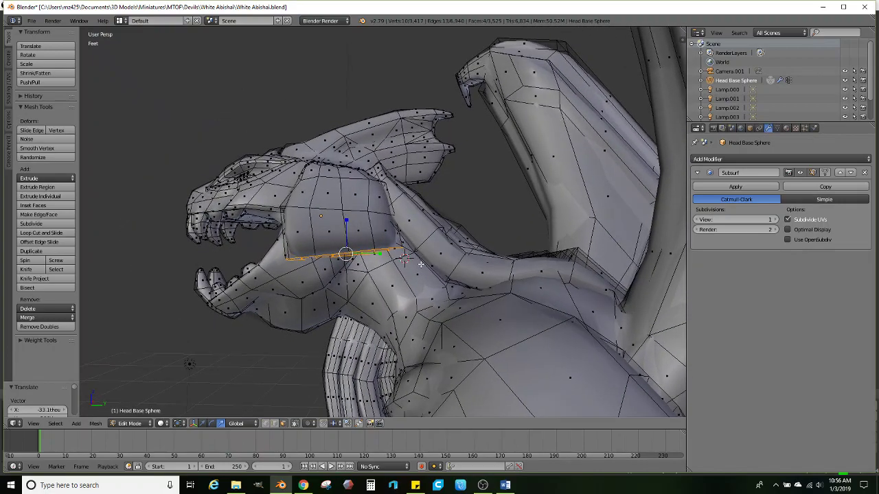
pyautogui.press('g')
pyautogui.click(443, 265)
pyautogui.scroll(-1, 443, 264)
# Extend the new mane downward by two more extruded segments, repositioning the end of each one
pyautogui.press('e')
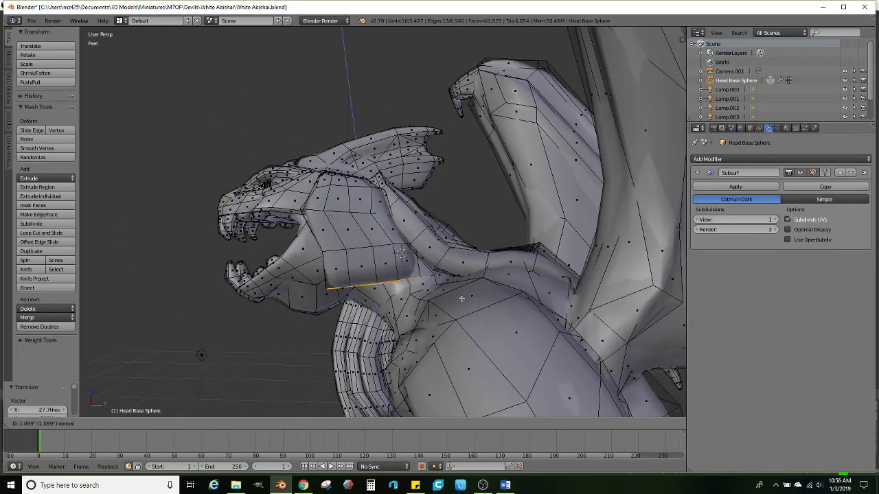
pyautogui.click(483, 297)
pyautogui.moveTo(483, 297); pyautogui.dragTo(486, 277, button='middle')
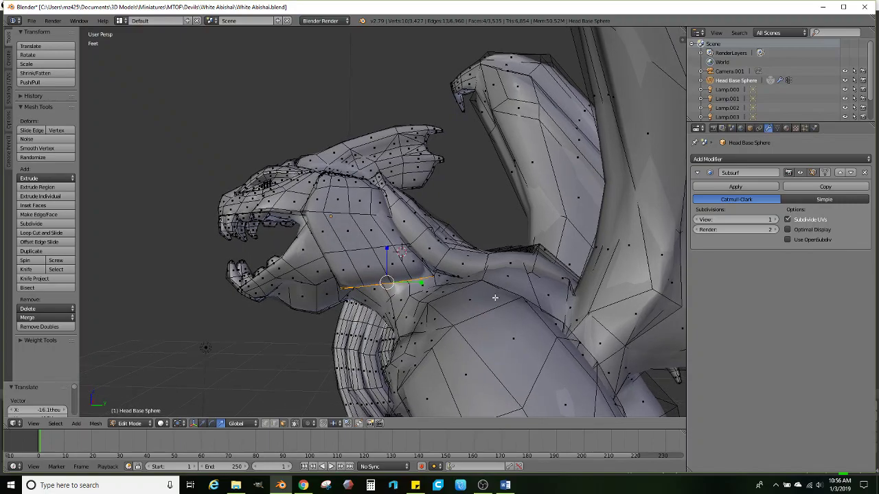
pyautogui.press('e')
pyautogui.click(482, 341)
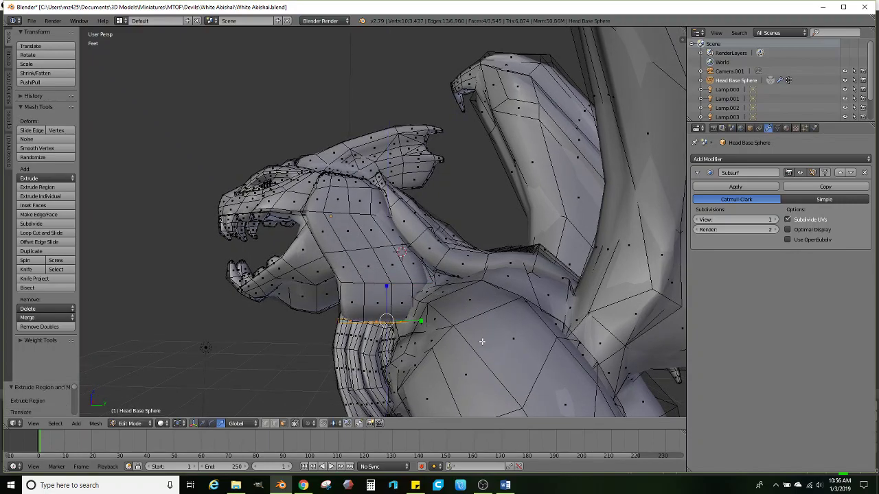
pyautogui.press('g')
pyautogui.click(431, 337)
# Move the new mane's lower end out from the neck and rotate it by -11.8°
pyautogui.moveTo(431, 337); pyautogui.dragTo(401, 217, button='middle')
pyautogui.press('g')
pyautogui.click(501, 212)
pyautogui.press('r')
pyautogui.click(513, 214)
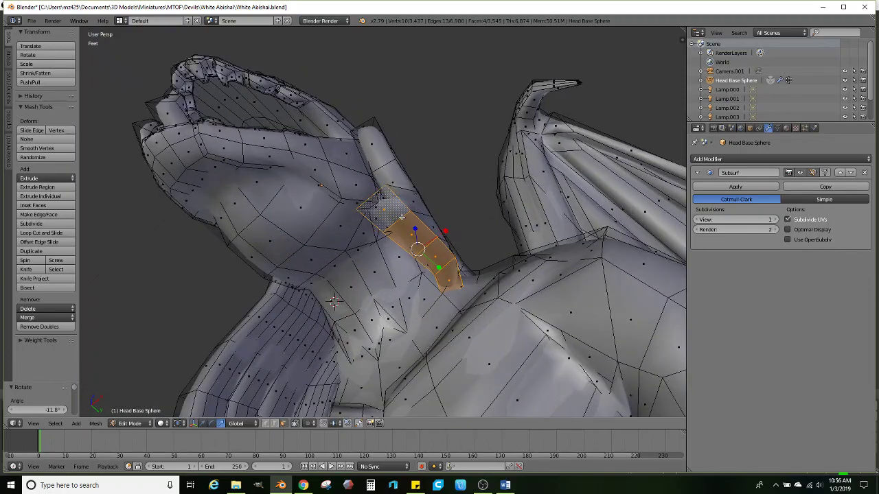
# Rotate the rearmost face of the new mane's lower end by -32.1° and reposition it
pyautogui.rightClick(450, 279)
pyautogui.moveTo(450, 280); pyautogui.dragTo(520, 267, button='middle')
pyautogui.press('r')
pyautogui.click(493, 224)
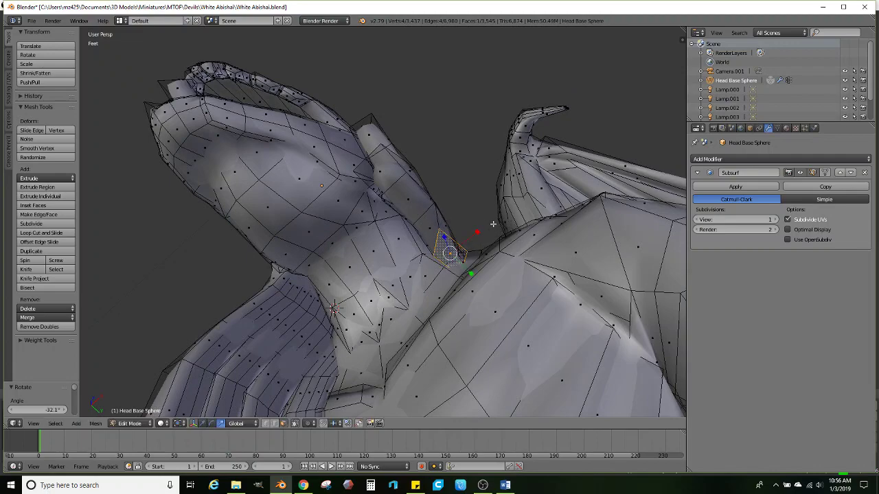
pyautogui.press('g')
pyautogui.click(407, 209)
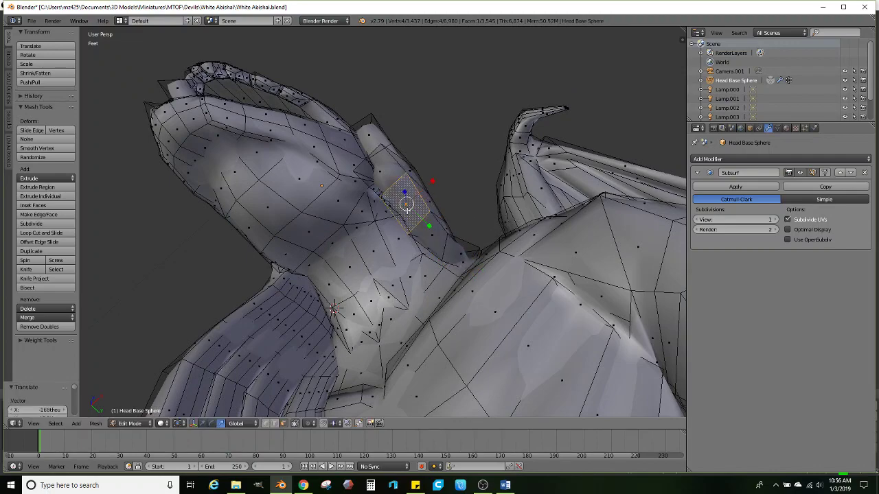
# Extrude the full row of underside faces at the new mane's lower end downward and rotate the end by -11.8°
pyautogui.keyDown('ctrl'); pyautogui.rightClick(455, 253); pyautogui.keyUp('ctrl')
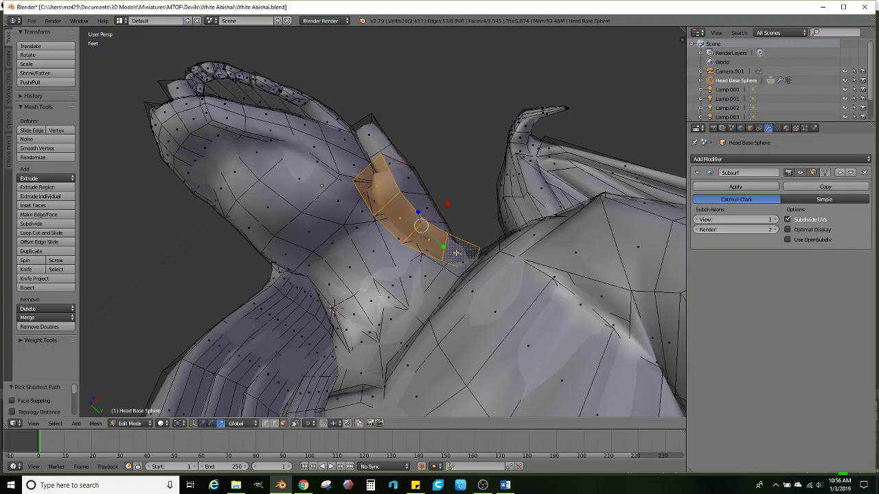
pyautogui.moveTo(456, 253); pyautogui.dragTo(478, 260, button='middle')
pyautogui.press('e')
pyautogui.click(448, 316)
pyautogui.moveTo(506, 217); pyautogui.dragTo(425, 280, button='middle')
pyautogui.press('r')
pyautogui.click(515, 187)
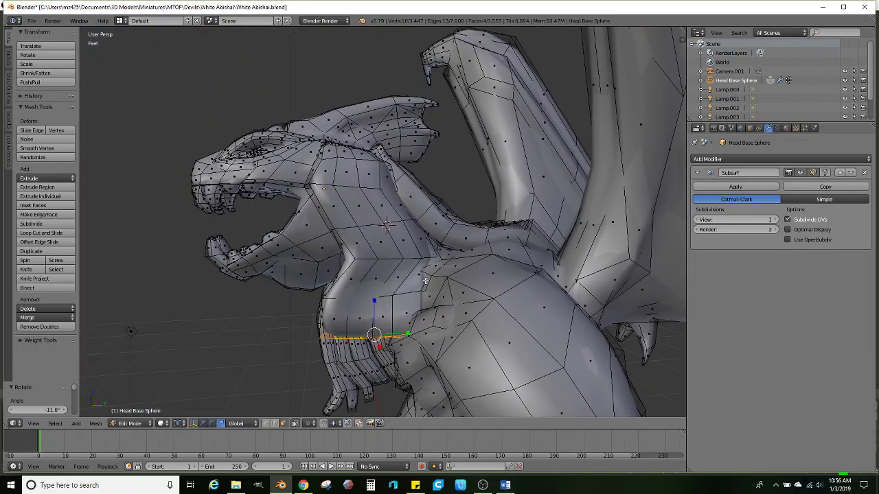
# Tilt the new mane's extruded end by 7.58°, reposition it and adjust its rotation from another angle
pyautogui.press('r')
pyautogui.click(450, 302)
pyautogui.press('g')
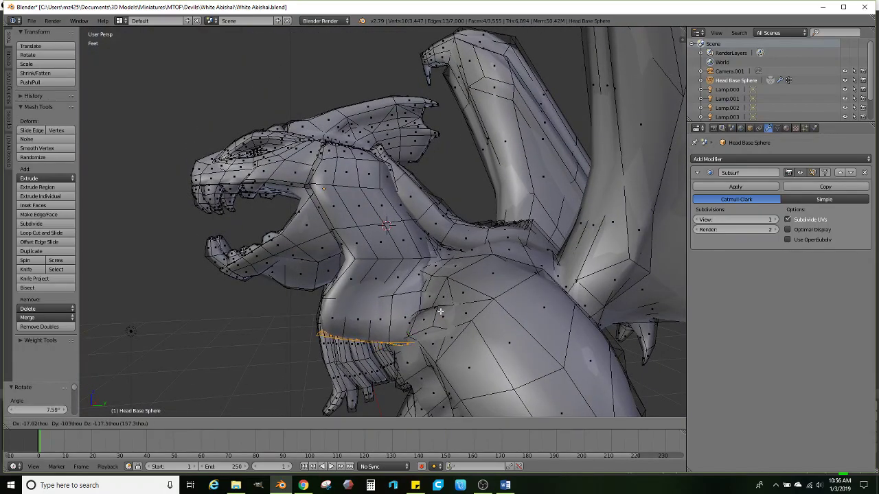
pyautogui.click(440, 311)
pyautogui.moveTo(440, 311); pyautogui.dragTo(441, 284, button='middle')
pyautogui.press('r')
pyautogui.click(439, 292)
# Extrude another segment down from the new mane, then reposition and scale its end, finishing with a -9.21° rotation
pyautogui.press('e')
pyautogui.click(441, 322)
pyautogui.press('r')
pyautogui.moveTo(441, 322); pyautogui.dragTo(413, 260, button='middle')
pyautogui.click(430, 320)
pyautogui.press('g')
pyautogui.click(447, 320)
pyautogui.press('s')
pyautogui.click(438, 326)
pyautogui.press('r')
pyautogui.click(453, 314)
pyautogui.scroll(-1, 437, 322)
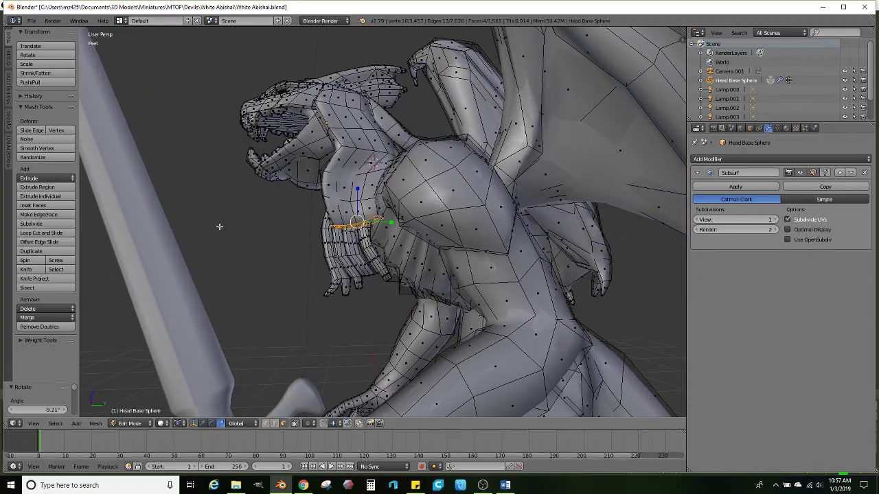
# Extrude the four end faces individually to split the mane into separate strands, and move their ends downward
pyautogui.click(54, 197)
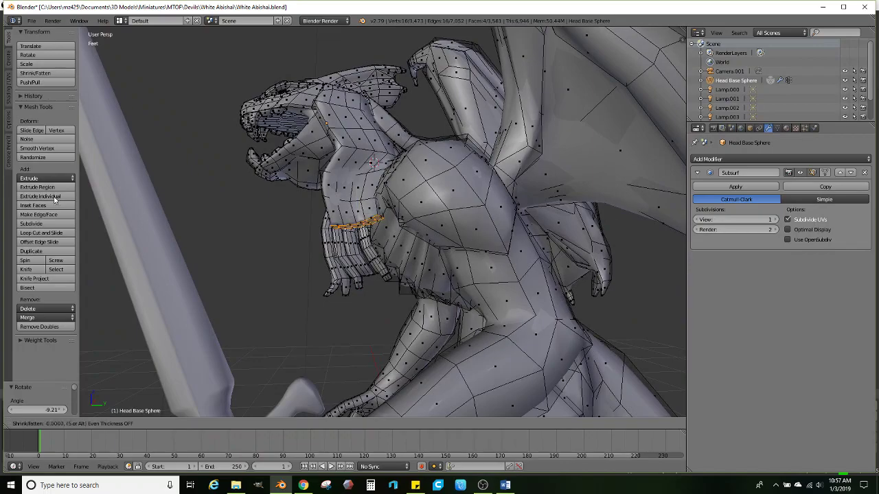
pyautogui.click(91, 280)
pyautogui.moveTo(300, 246); pyautogui.dragTo(315, 237, button='middle')
pyautogui.press('g')
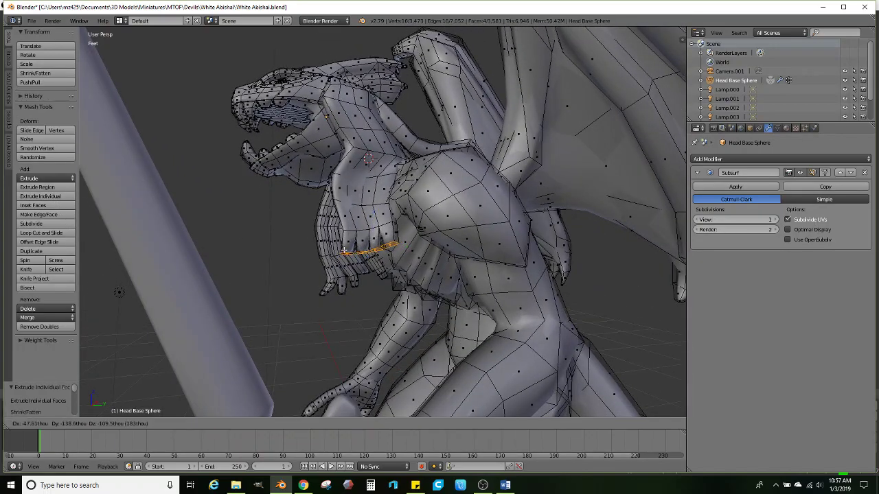
pyautogui.click(119, 292)
pyautogui.moveTo(119, 292); pyautogui.dragTo(194, 317, button='middle')
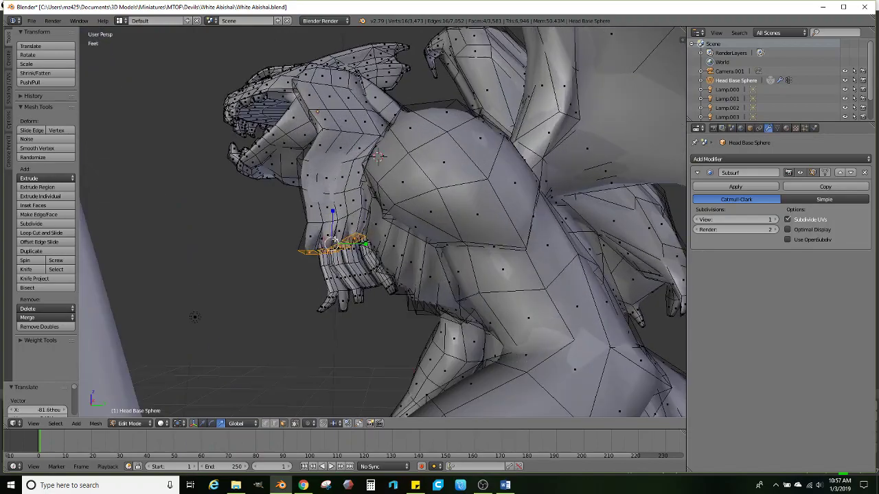
# Lengthen the strands by two more segments, randomizing the first set of ends by 0.100 and scaling the last by 1.102
pyautogui.click(321, 254)
pyautogui.press('g')
pyautogui.click(332, 255)
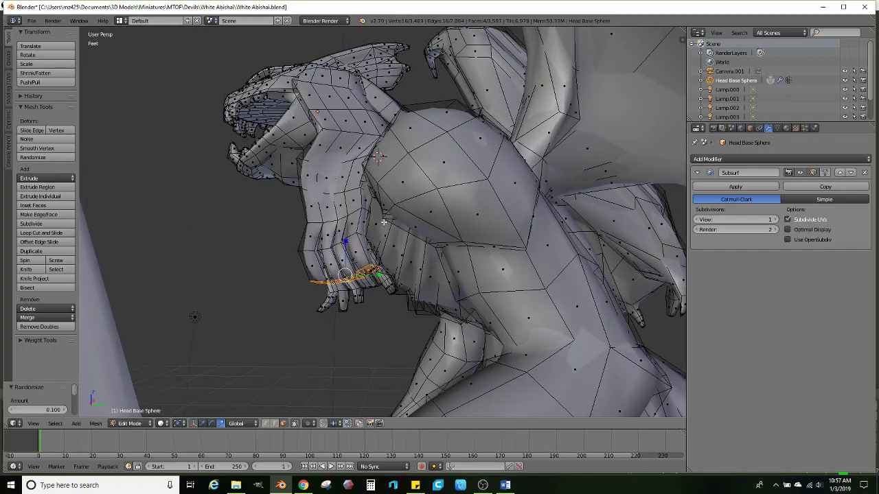
pyautogui.press('e')
pyautogui.click(401, 255)
pyautogui.press('s')
pyautogui.click(420, 265)
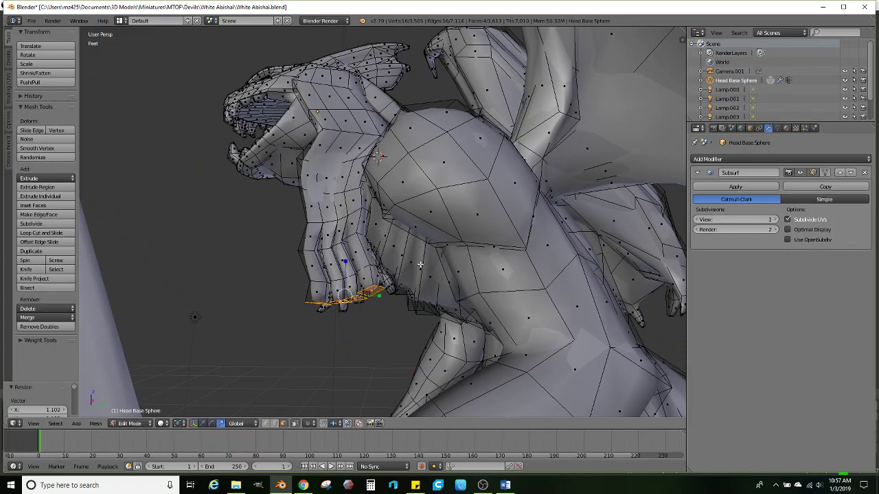
# Scale and reposition individual strand ends, and taper one strand's extruded tip with a scale of 0.630
pyautogui.moveTo(374, 265); pyautogui.dragTo(471, 274, button='middle')
pyautogui.moveTo(455, 248); pyautogui.dragTo(366, 228, button='middle')
pyautogui.rightClick(368, 217)
pyautogui.scroll(2, 376, 220)
pyautogui.press('s')
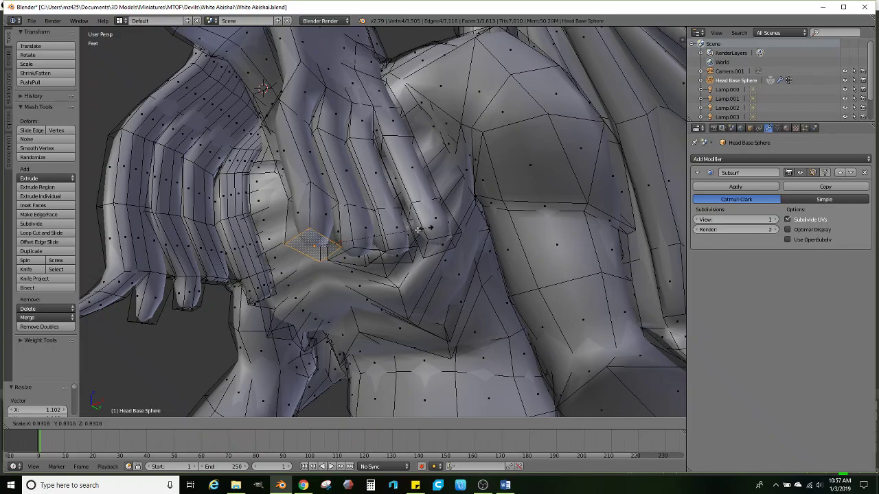
pyautogui.click(402, 234)
pyautogui.press('g')
pyautogui.click(363, 266)
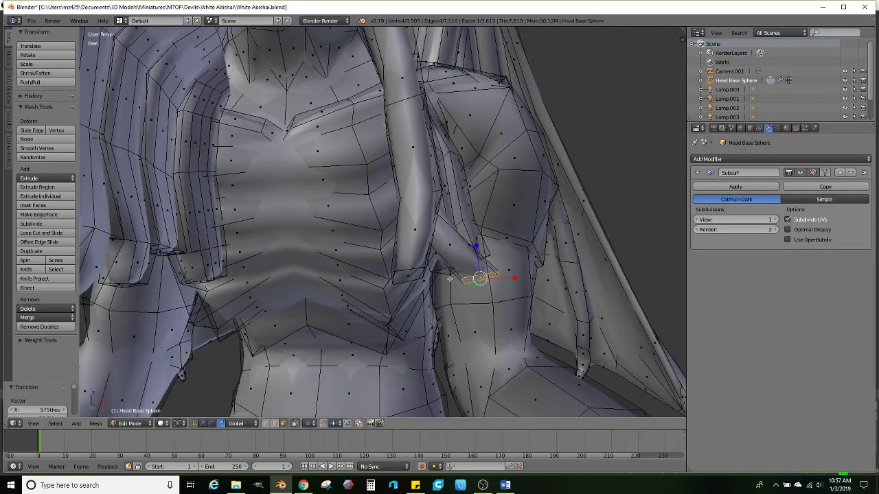
pyautogui.press('s')
pyautogui.click(528, 273)
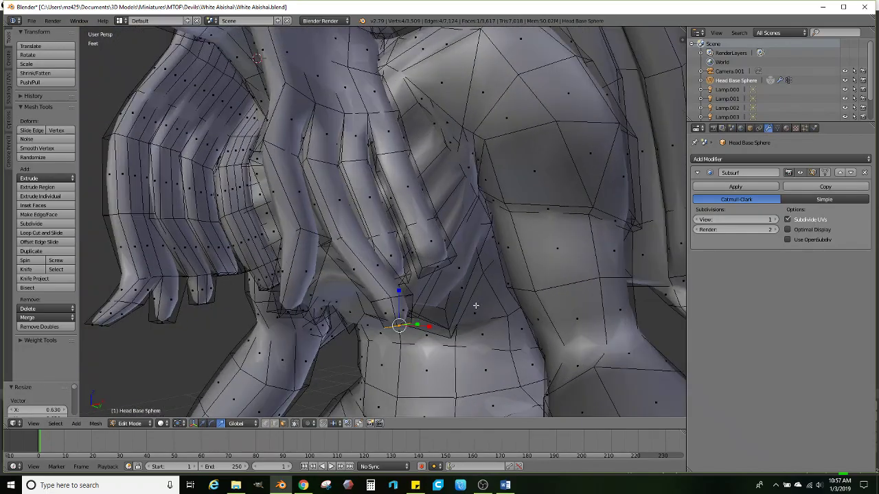
# Reposition and resize the adjacent strand's end face, then extrude it downward into a narrower tip
pyautogui.moveTo(475, 304); pyautogui.dragTo(401, 293, button='middle')
pyautogui.press('g')
pyautogui.click(446, 289)
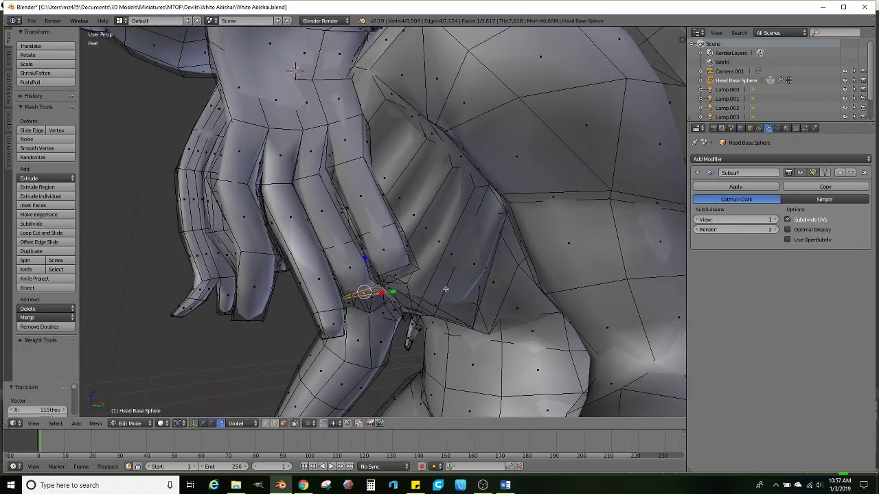
pyautogui.press('s')
pyautogui.click(446, 281)
pyautogui.press('e')
pyautogui.click(459, 315)
pyautogui.press('s')
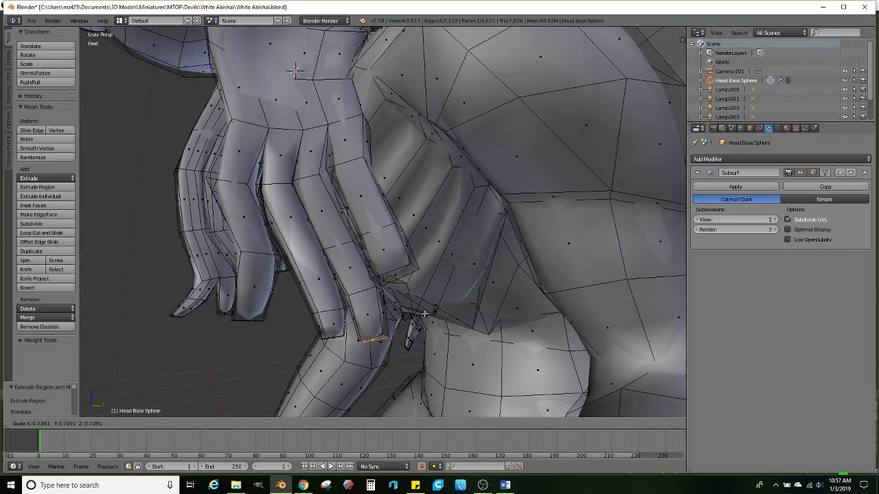
pyautogui.click(415, 309)
# Rotate the rear strand's end by -28.9°, move it backward, then extrude a tip and scale it to 0.628
pyautogui.moveTo(411, 295); pyautogui.dragTo(443, 268, button='middle')
pyautogui.press('r')
pyautogui.click(436, 261)
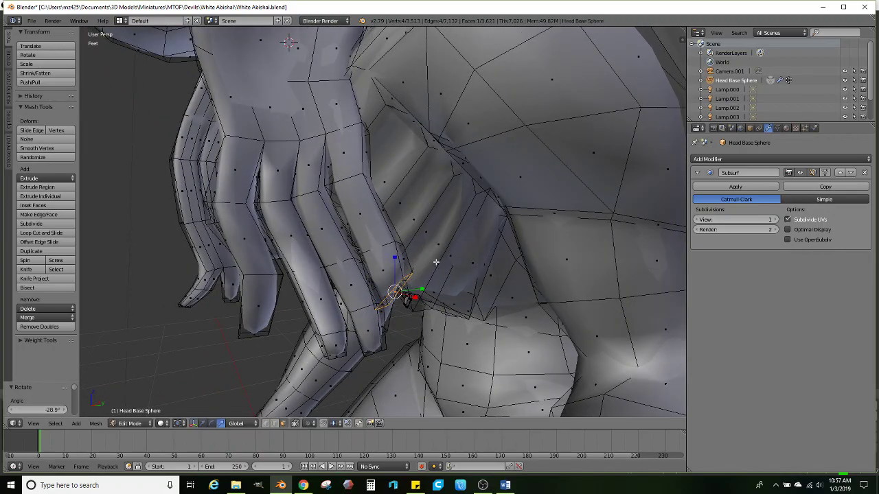
pyautogui.press('g')
pyautogui.click(466, 240)
pyautogui.press('e')
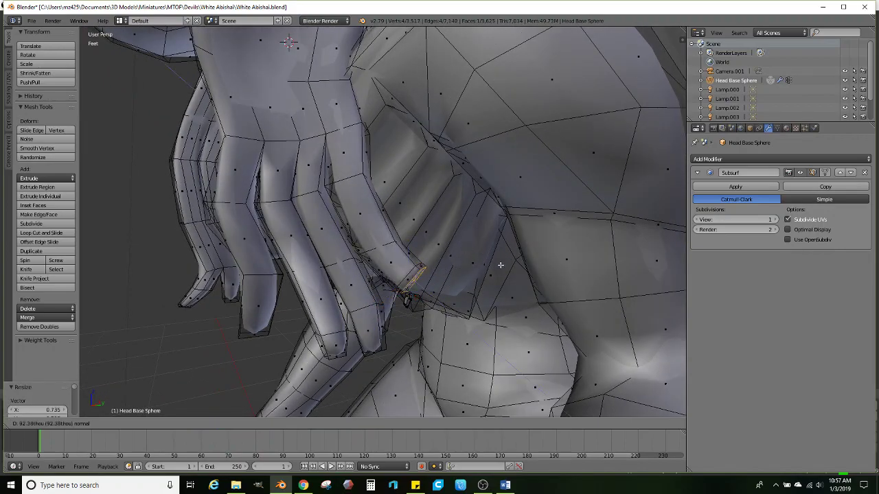
pyautogui.click(502, 261)
pyautogui.press('s')
pyautogui.click(348, 239)
pyautogui.scroll(-5, 347, 239)
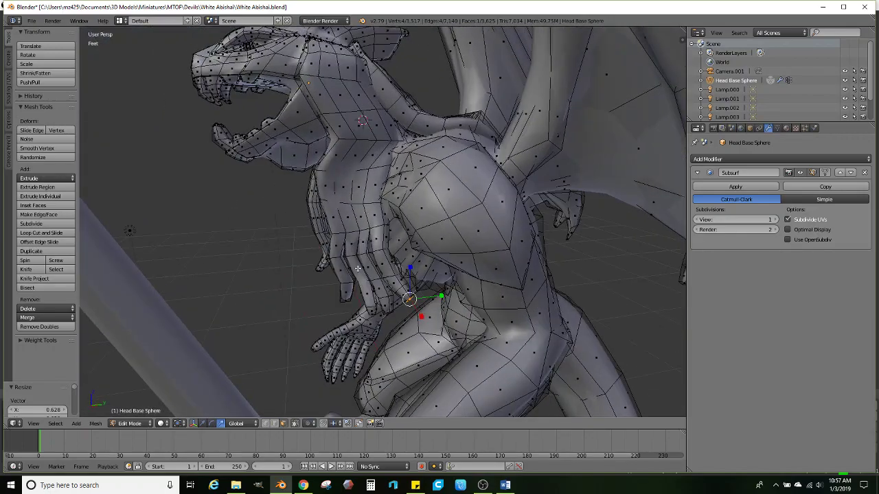
# Add two centred loop cuts running down the front strip of the new mane
pyautogui.scroll(4, 349, 281)
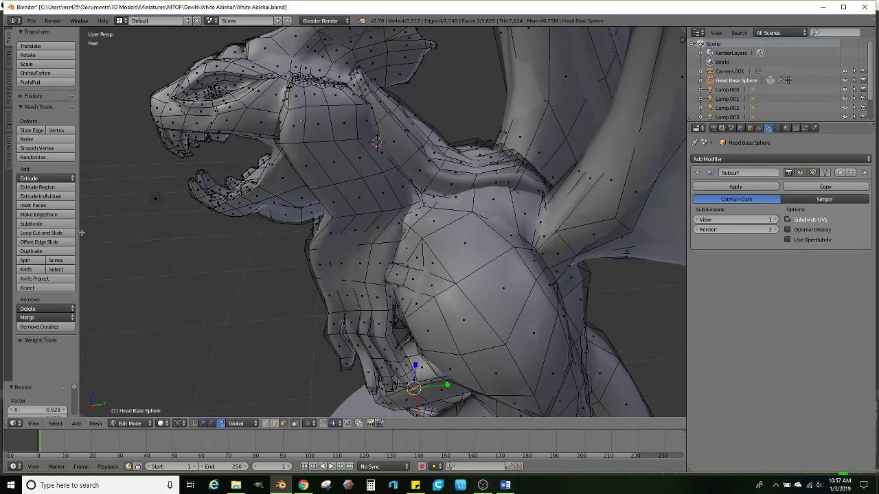
pyautogui.click(43, 234)
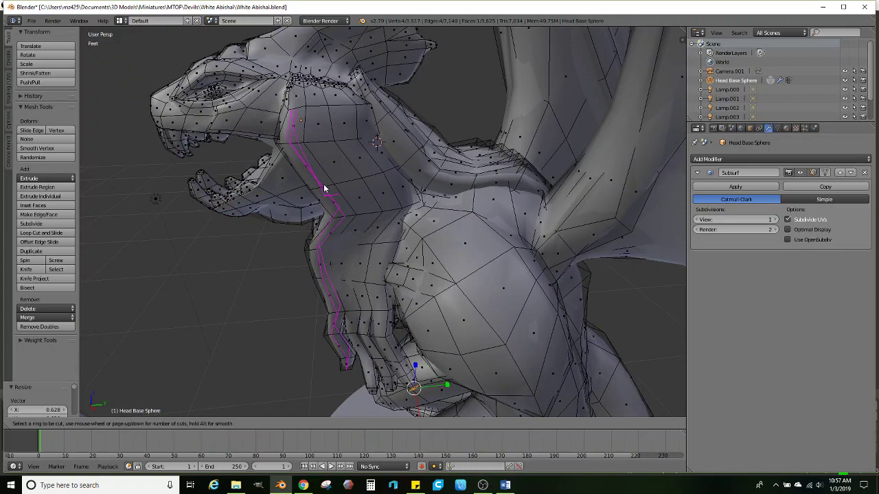
pyautogui.scroll(1, 324, 188)
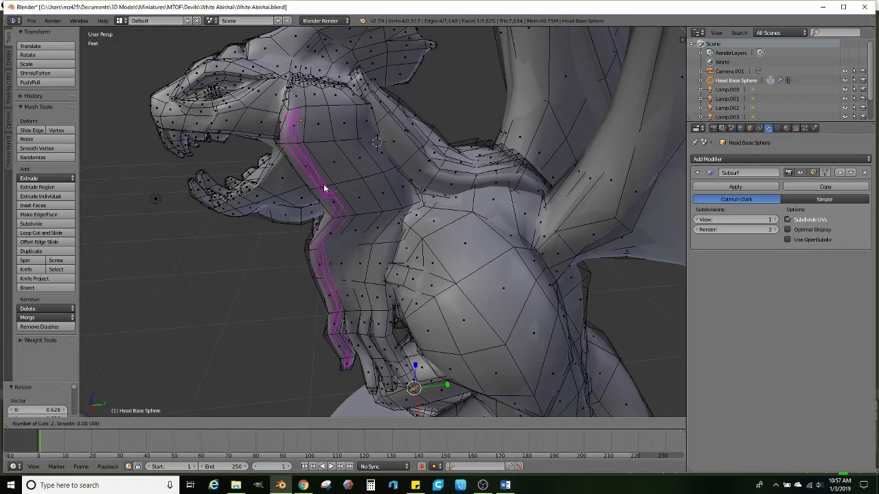
pyautogui.click(325, 188)
pyautogui.rightClick(323, 185)
# Add two centred loop cuts down each of the new mane's two middle strips
pyautogui.click(58, 234)
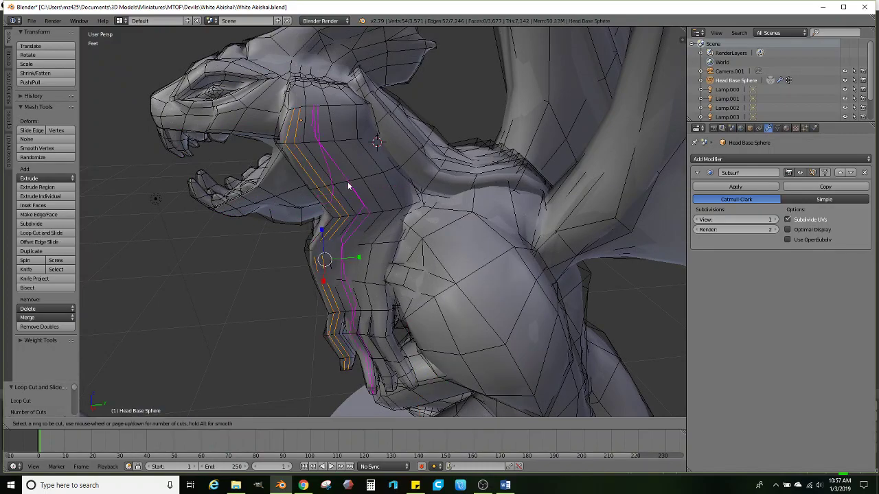
pyautogui.click(348, 185)
pyautogui.rightClick(190, 210)
pyautogui.click(59, 234)
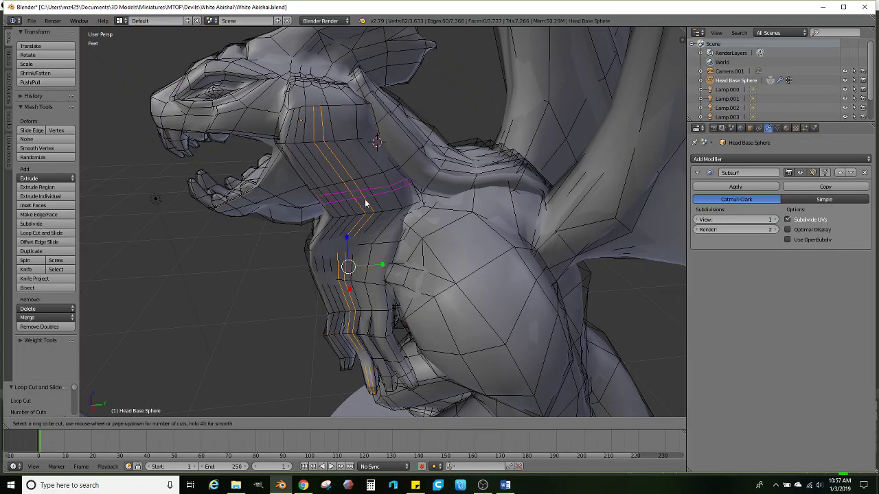
pyautogui.click(370, 172)
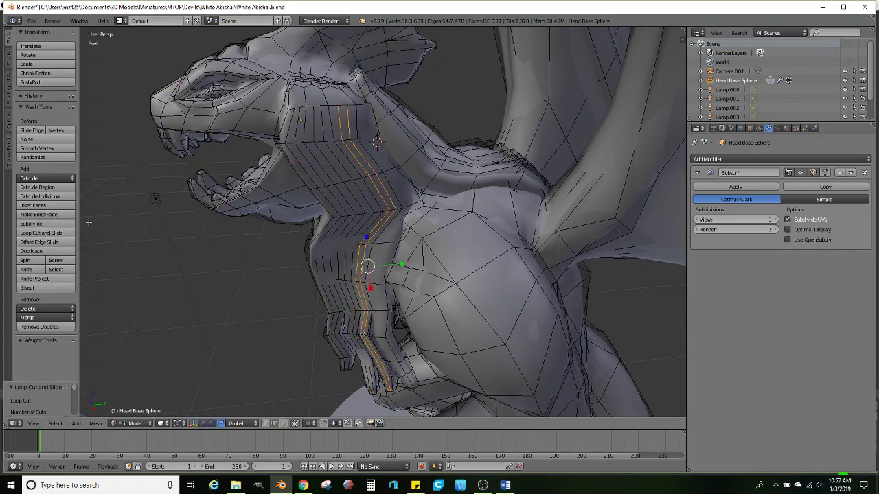
pyautogui.rightClick(191, 221)
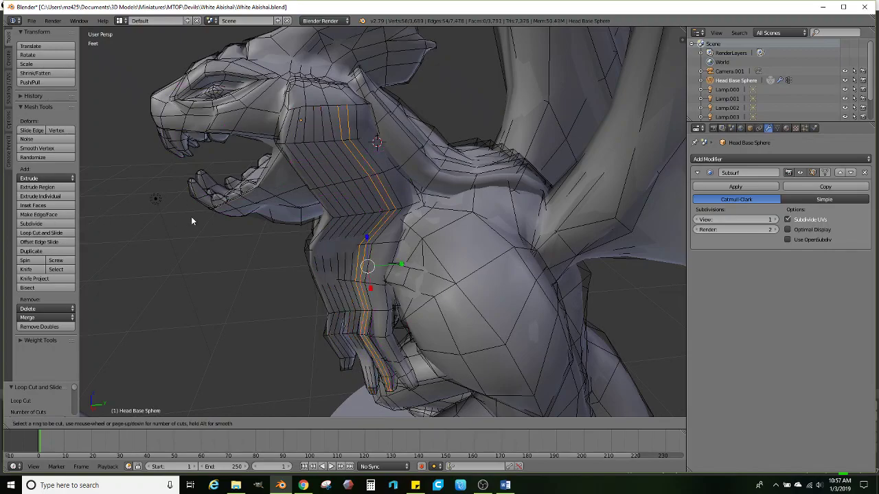
# Try subdividing a cheek edge in front of the mane to allow a loop cut down its rear strip
pyautogui.rightClick(389, 172)
pyautogui.moveTo(390, 172); pyautogui.dragTo(336, 110, button='middle')
pyautogui.rightClick(345, 81)
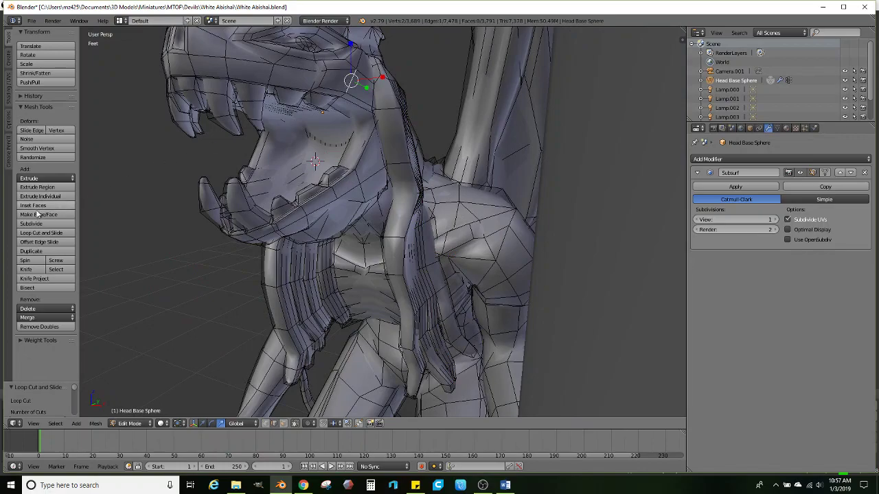
pyautogui.moveTo(251, 208); pyautogui.dragTo(22, 237, button='middle')
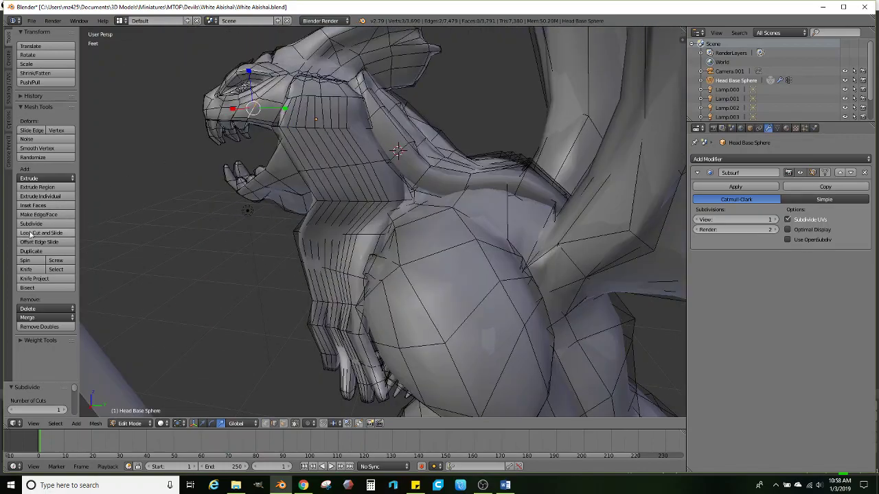
pyautogui.click(29, 232)
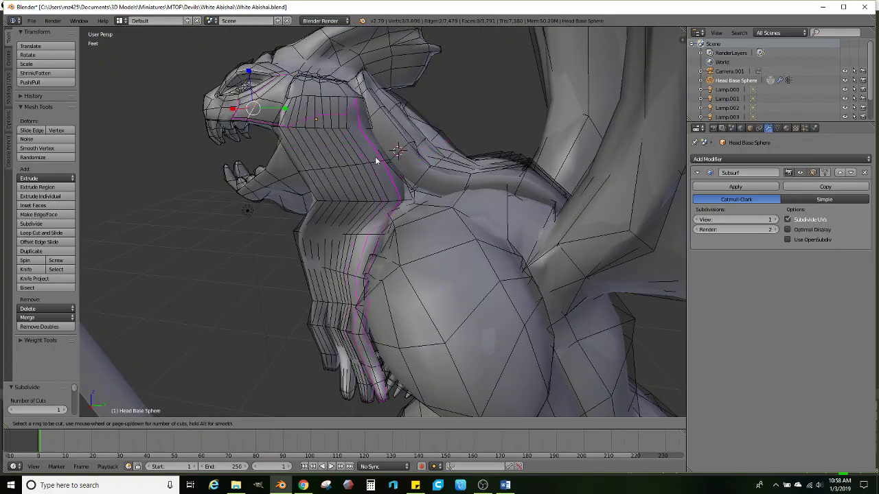
pyautogui.press('Escape')
pyautogui.moveTo(302, 155); pyautogui.dragTo(417, 181, button='middle')
pyautogui.scroll(3, 417, 180)
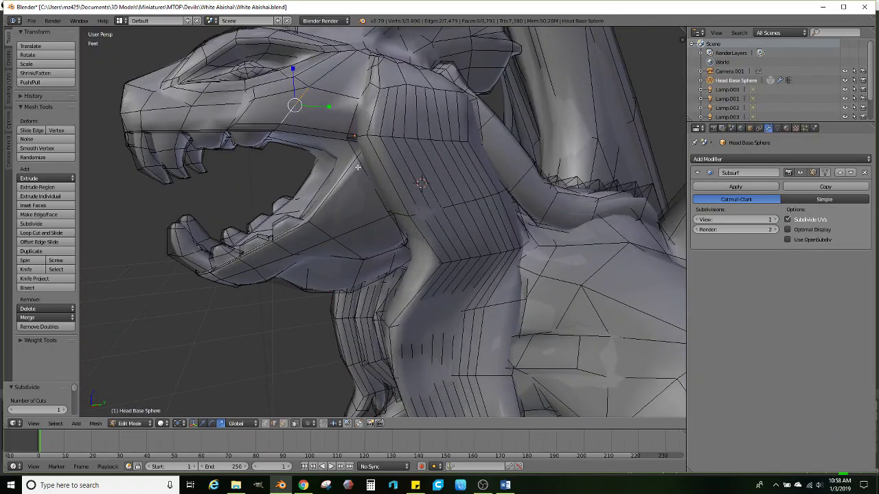
pyautogui.moveTo(341, 149)
pyautogui.mouseDown(button='middle')
pyautogui.moveTo(402, 196)
pyautogui.moveTo(350, 153)
pyautogui.mouseUp(button='middle')
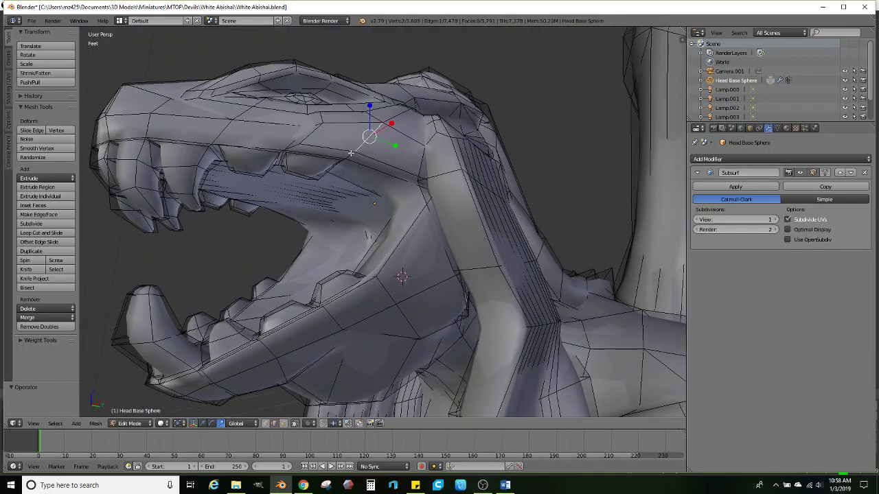
# Subdivide the upper-lip edge with one cut and add two centred loop cuts down the mane's rear strip
pyautogui.click(39, 227)
pyautogui.scroll(-3, 353, 242)
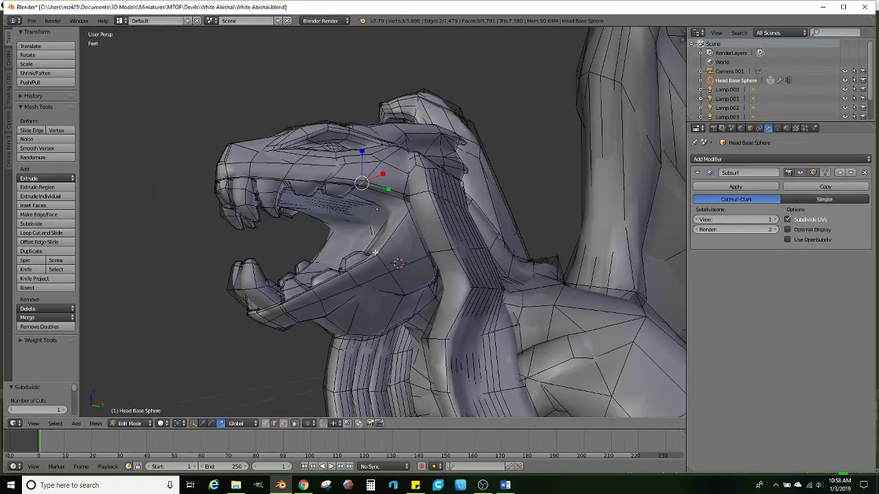
pyautogui.moveTo(353, 241); pyautogui.dragTo(282, 265, button='middle')
pyautogui.click(41, 233)
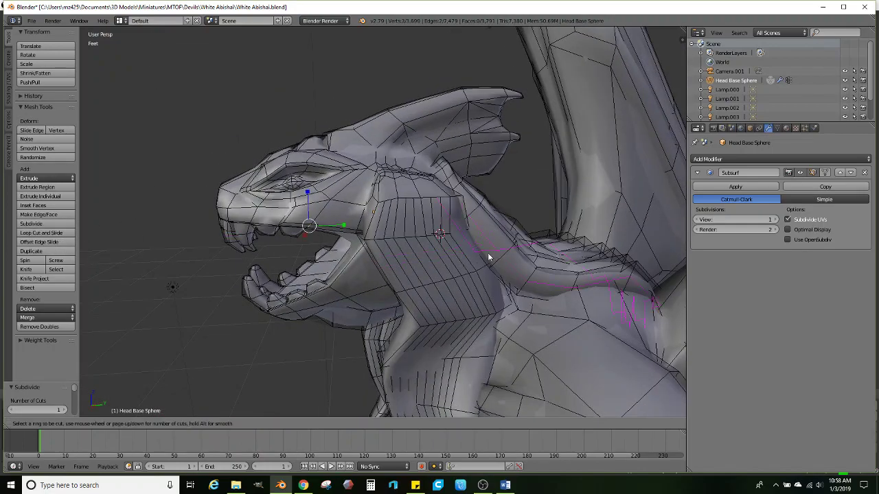
pyautogui.click(485, 270)
pyautogui.click(485, 270)
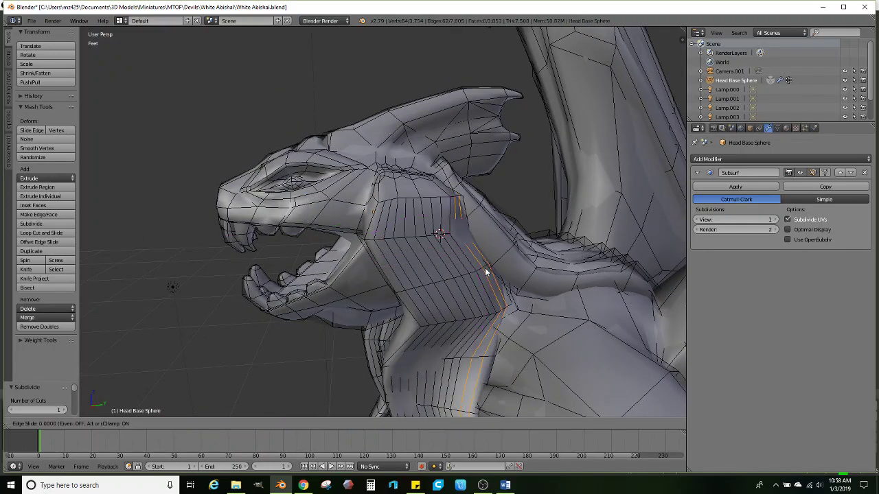
# Select the lengthwise edge loops across the new mane, randomize them by 0.100 and return to Object Mode
pyautogui.moveTo(484, 270); pyautogui.dragTo(469, 241, button='middle')
pyautogui.keyDown('alt'); pyautogui.keyDown('shift'); pyautogui.rightClick(455, 241); pyautogui.keyUp('shift'); pyautogui.keyUp('alt')
pyautogui.keyDown('alt'); pyautogui.keyDown('shift'); pyautogui.rightClick(442, 244); pyautogui.keyUp('shift'); pyautogui.keyUp('alt')
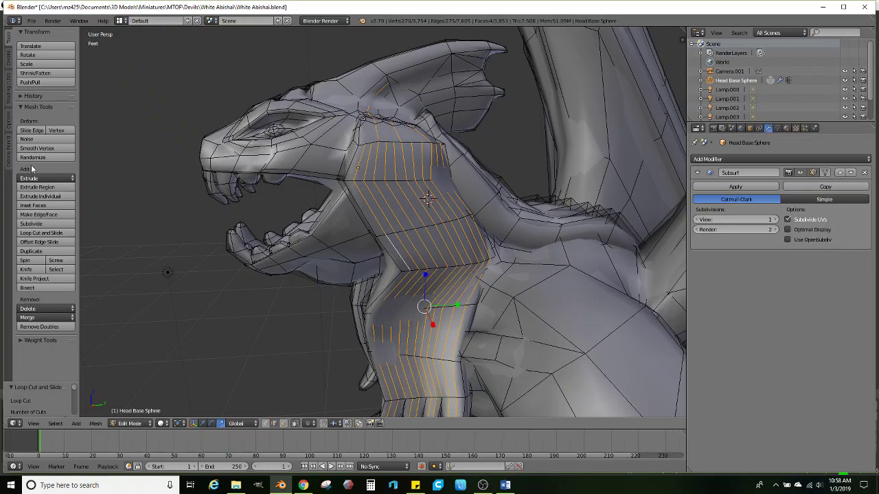
pyautogui.click(48, 157)
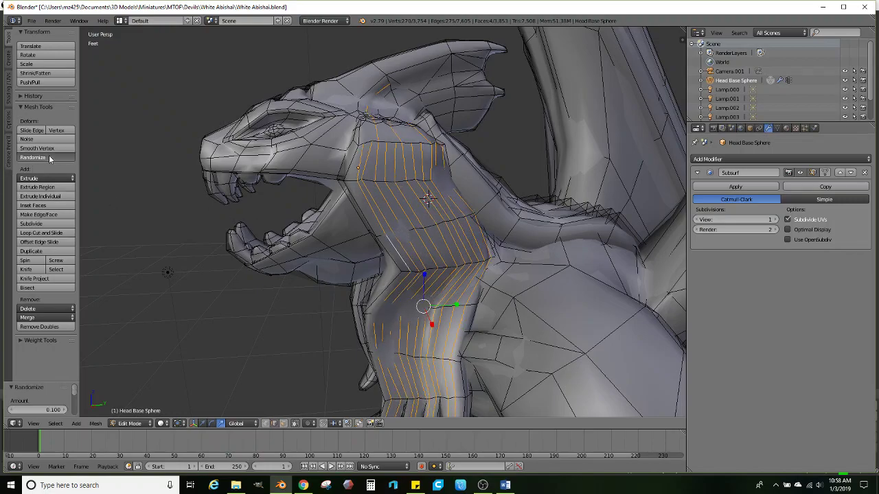
pyautogui.click(49, 157)
pyautogui.press('Tab')
pyautogui.scroll(-2, 353, 219)
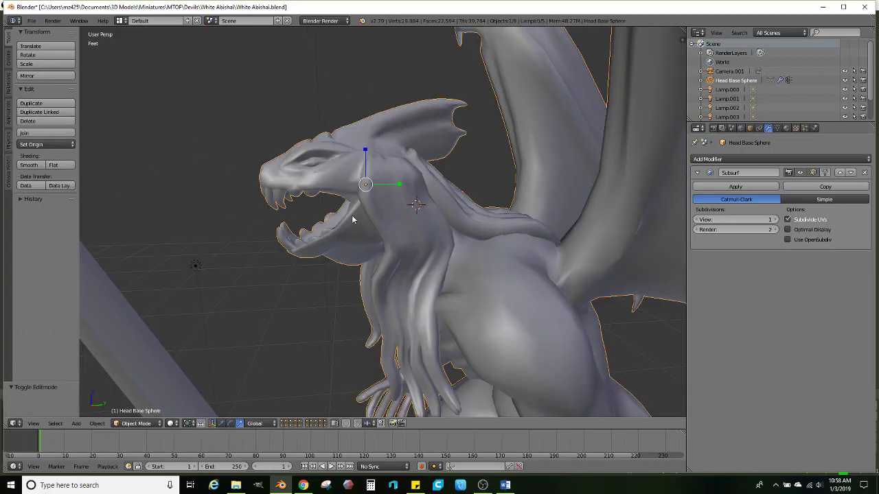
# Shift the selected lengthwise ridge edges of the new mane slightly and check the shape in Object Mode
pyautogui.moveTo(353, 220)
pyautogui.mouseDown(button='middle')
pyautogui.moveTo(357, 194)
pyautogui.moveTo(351, 217)
pyautogui.moveTo(378, 217)
pyautogui.moveTo(325, 217)
pyautogui.moveTo(377, 227)
pyautogui.mouseUp(button='middle')
pyautogui.scroll(2, 342, 220)
pyautogui.press('Tab')
pyautogui.rightClick(376, 227)
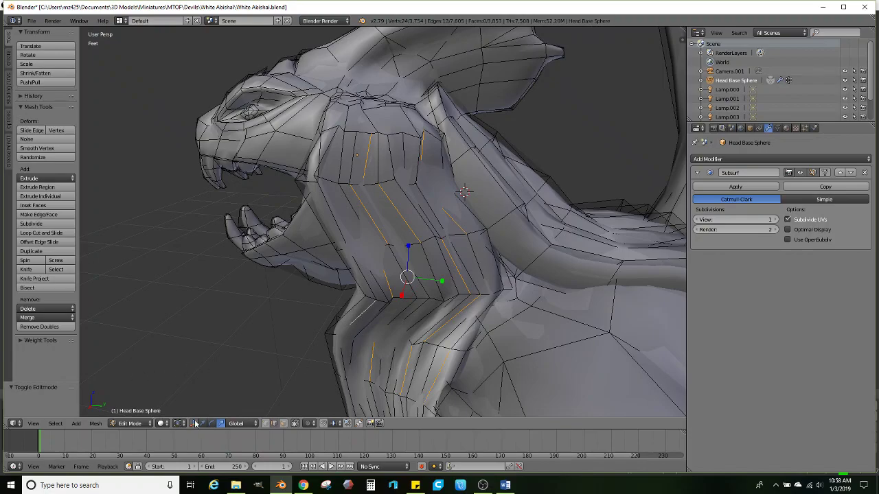
pyautogui.moveTo(268, 380); pyautogui.dragTo(387, 305, button='middle')
pyautogui.moveTo(375, 300); pyautogui.dragTo(364, 308)
pyautogui.moveTo(365, 308); pyautogui.dragTo(404, 251, button='middle')
pyautogui.scroll(-2, 404, 251)
pyautogui.press('Tab')
pyautogui.scroll(-3, 378, 301)
pyautogui.moveTo(378, 305); pyautogui.dragTo(412, 273, button='middle')
# Move a lower face loop of each mane outward, about -383 thou in X on the finished mane and 334 thou on the new one
pyautogui.press('Tab')
pyautogui.scroll(5, 411, 274)
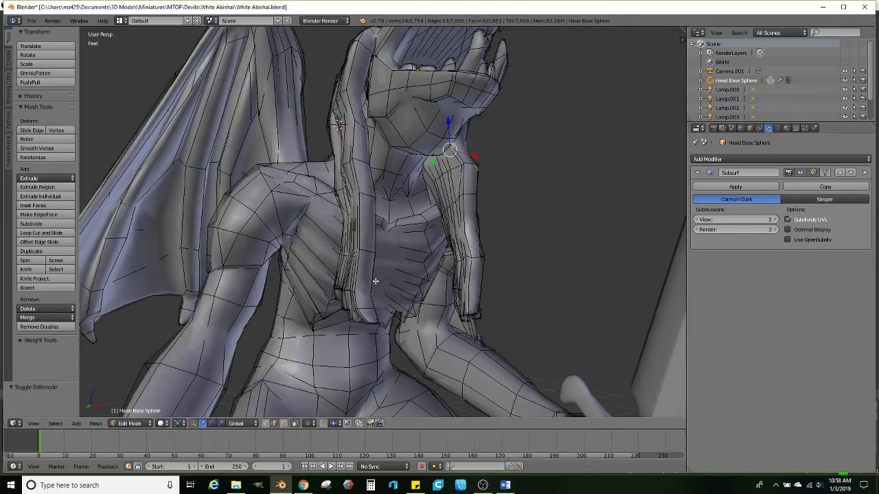
pyautogui.click(284, 424)
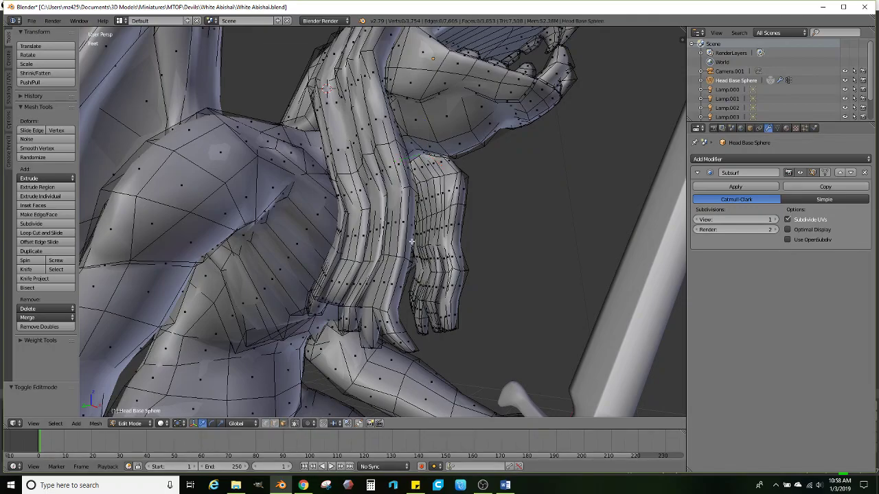
pyautogui.keyDown('alt'); pyautogui.rightClick(402, 236); pyautogui.keyUp('alt')
pyautogui.moveTo(399, 236); pyautogui.dragTo(330, 241, button='middle')
pyautogui.press('g')
pyautogui.click(356, 246)
pyautogui.keyDown('alt'); pyautogui.rightClick(496, 249); pyautogui.keyUp('alt')
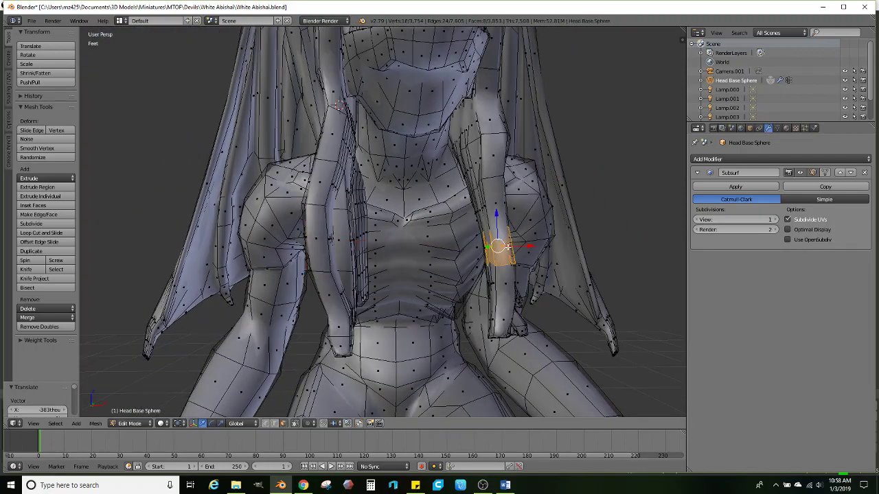
pyautogui.moveTo(523, 248); pyautogui.dragTo(536, 243)
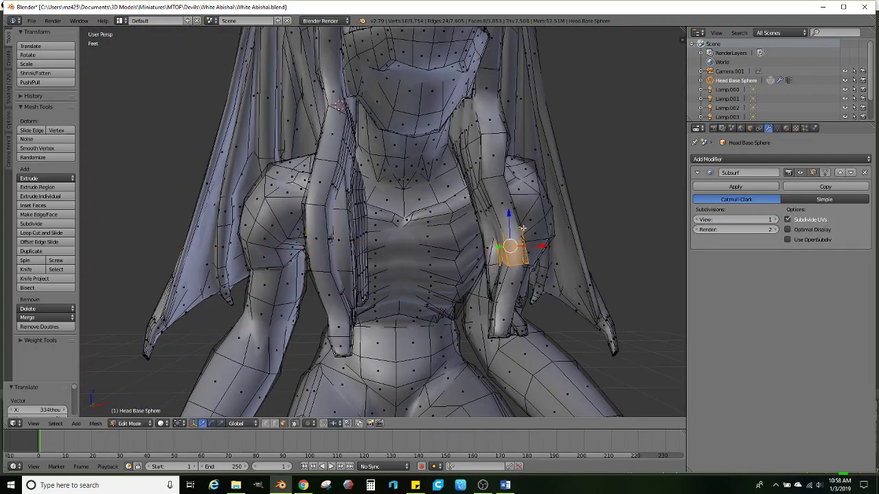
# Move the upper face loops of both manes inward, about -243 thou in X on the new mane, and return to Object Mode
pyautogui.keyDown('alt'); pyautogui.rightClick(485, 170); pyautogui.keyUp('alt')
pyautogui.moveTo(508, 170); pyautogui.dragTo(501, 171)
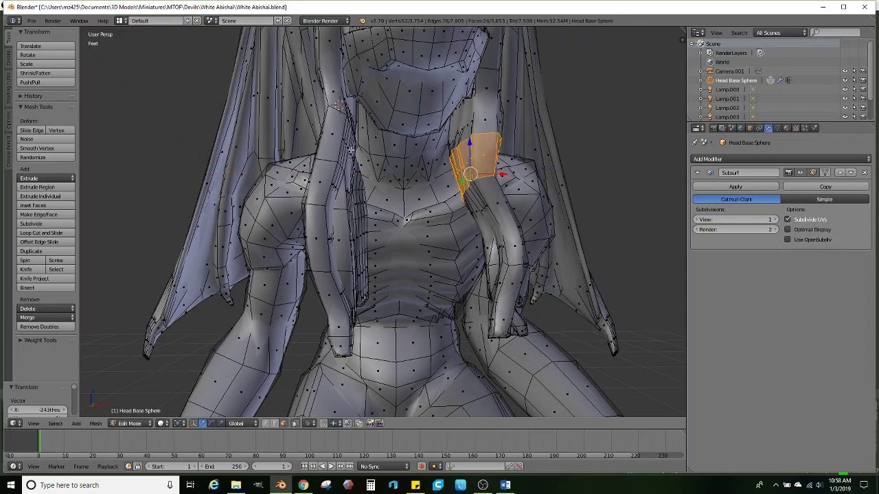
pyautogui.keyDown('alt'); pyautogui.rightClick(351, 150); pyautogui.keyUp('alt')
pyautogui.moveTo(376, 158); pyautogui.dragTo(385, 158)
pyautogui.scroll(-4, 368, 262)
pyautogui.press('Tab')
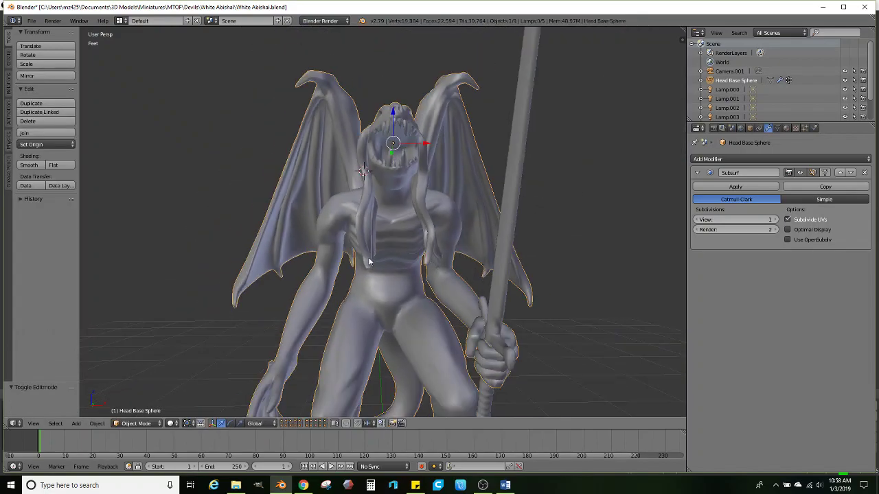
pyautogui.moveTo(369, 261); pyautogui.dragTo(412, 289, button='middle')
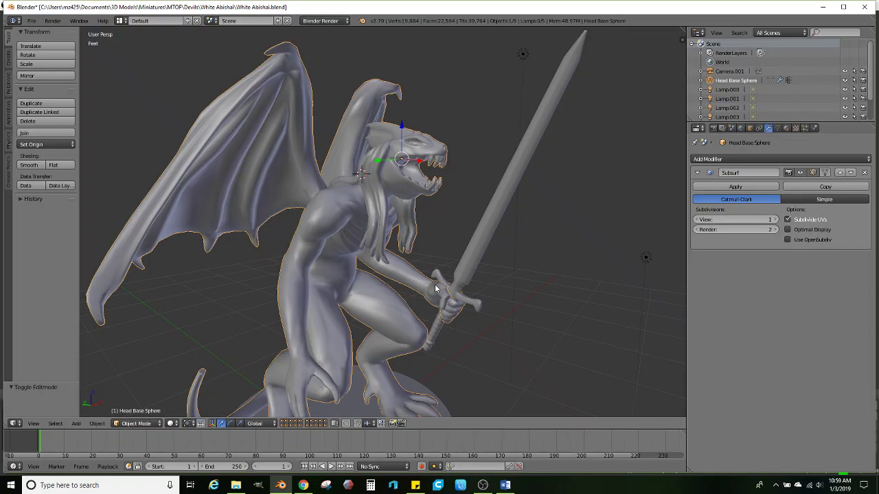
pyautogui.moveTo(435, 288); pyautogui.dragTo(311, 286, button='middle')
# Select the faces along the bottom edge of the head crest and move them straight down into the neck mane
pyautogui.scroll(6, 426, 288)
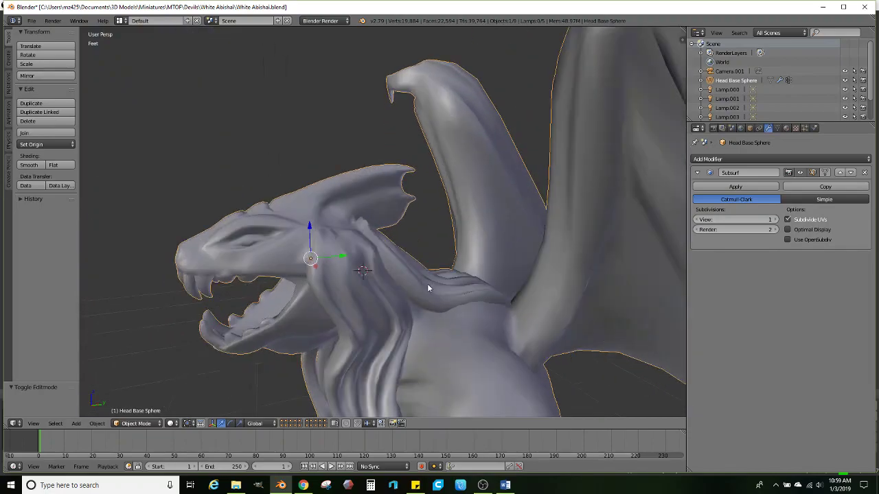
pyautogui.scroll(3, 427, 288)
pyautogui.press('Tab')
pyautogui.scroll(4, 396, 251)
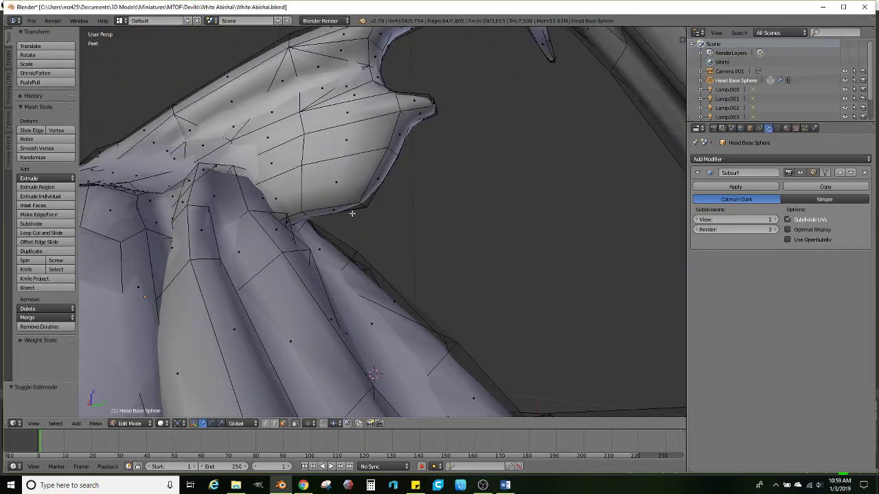
pyautogui.keyDown('ctrl'); pyautogui.rightClick(299, 220); pyautogui.keyUp('ctrl')
pyautogui.moveTo(299, 220); pyautogui.dragTo(335, 211, button='middle')
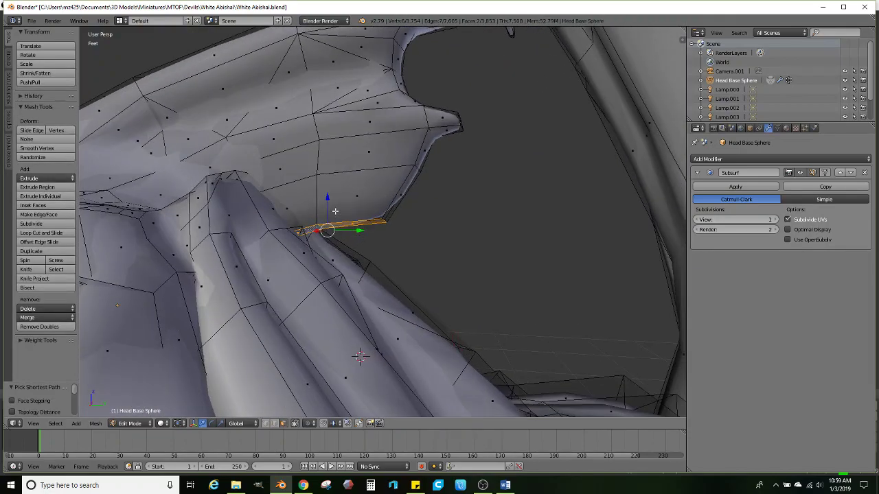
pyautogui.moveTo(334, 197)
pyautogui.mouseDown(button='right')
pyautogui.moveTo(333, 206)
pyautogui.moveTo(334, 197)
pyautogui.mouseUp(button='right')
pyautogui.hotkey('ctrl', 'z')
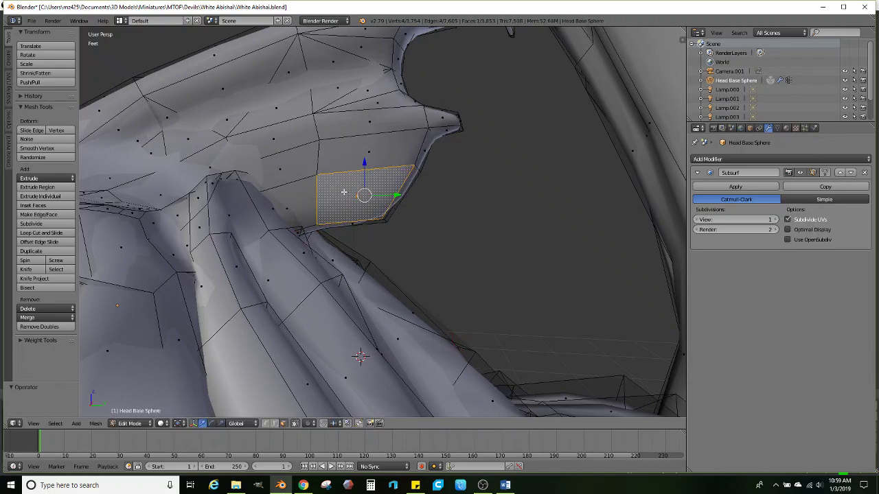
pyautogui.hotkey('ctrl', 'z')
pyautogui.press('g')
pyautogui.press('z')
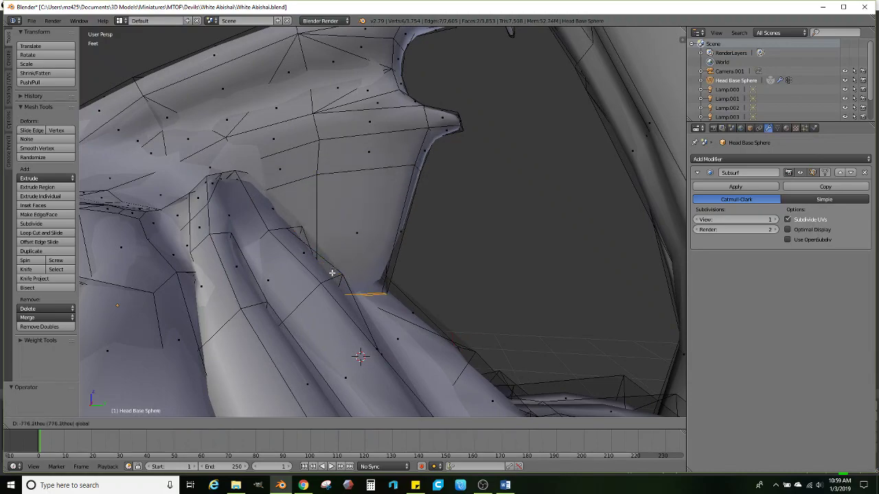
pyautogui.click(399, 258)
# Lower the crest's rear-edge faces just below the lower spike and check the shape in Object Mode
pyautogui.rightClick(418, 164)
pyautogui.moveTo(418, 164); pyautogui.dragTo(369, 163, button='middle')
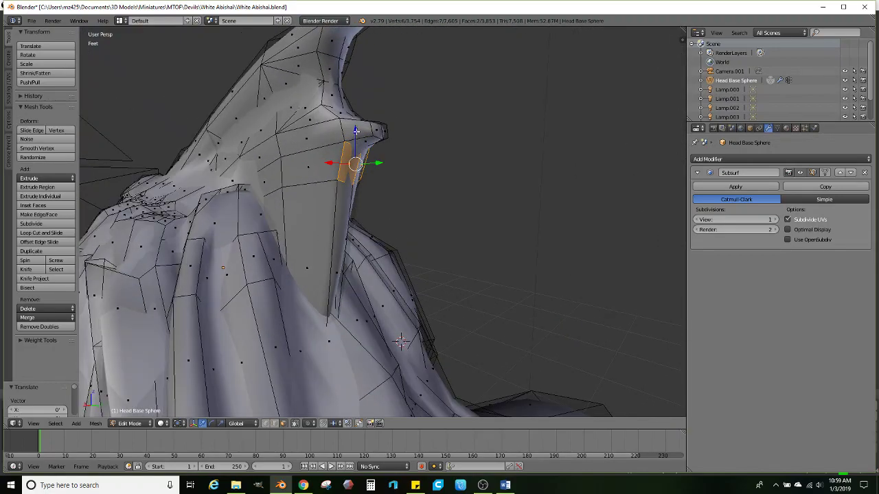
pyautogui.moveTo(355, 131); pyautogui.dragTo(356, 151)
pyautogui.scroll(-2, 360, 156)
pyautogui.moveTo(364, 160); pyautogui.dragTo(433, 208, button='middle')
pyautogui.press('Tab')
pyautogui.press('Tab')
# Add one centred loop cut across the crest's extended lower section and shift it along Y
pyautogui.scroll(3, 434, 208)
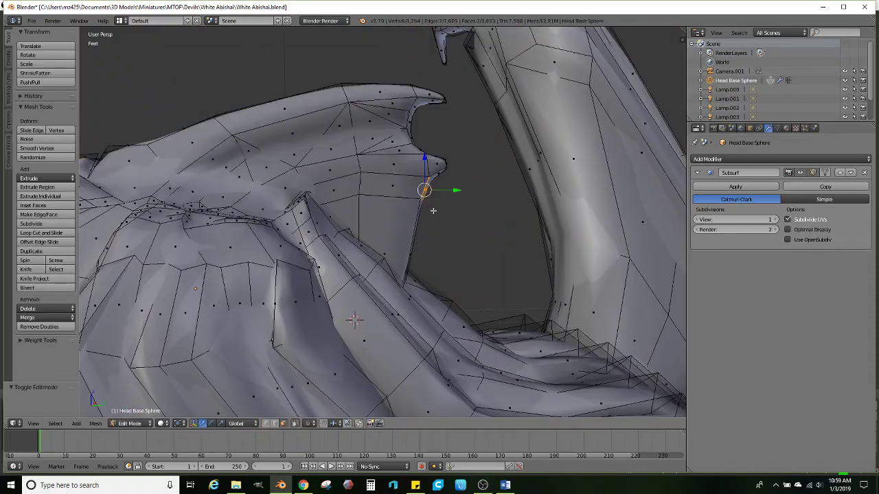
pyautogui.click(41, 233)
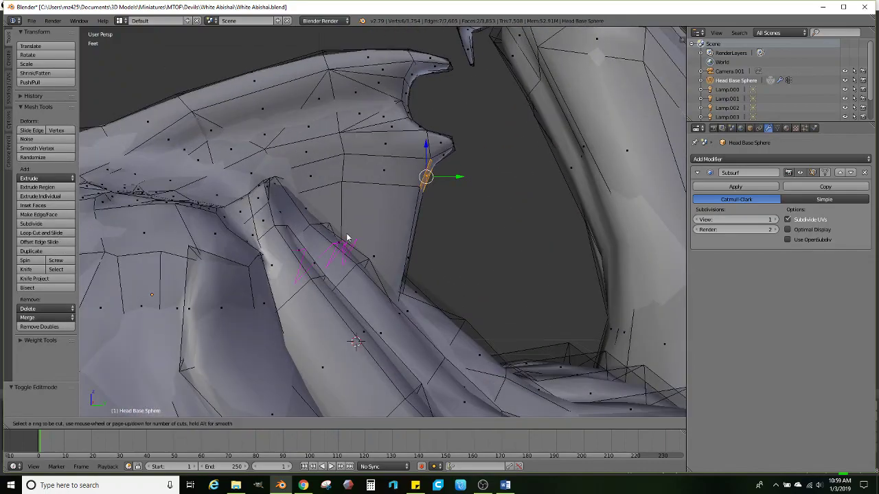
pyautogui.click(419, 228)
pyautogui.rightClick(419, 228)
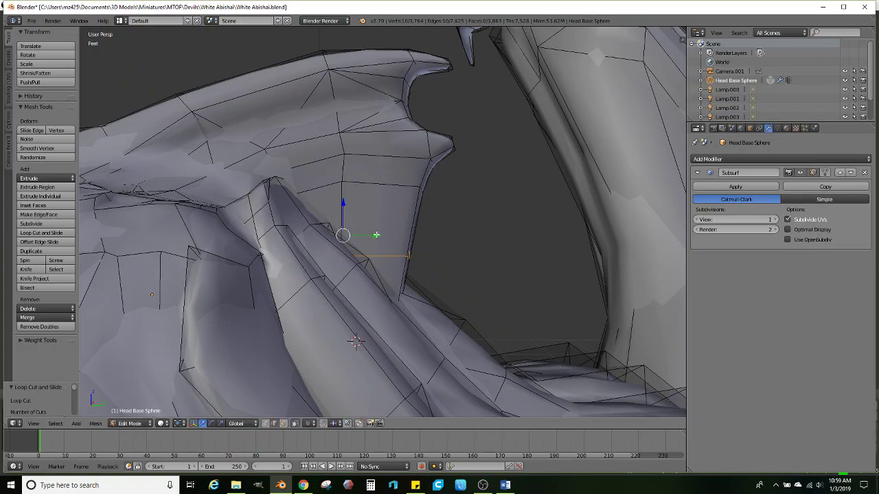
pyautogui.moveTo(375, 234); pyautogui.dragTo(359, 232)
# Select a single edge on the crest's lower section and reposition it so the side face blends into the neck mane
pyautogui.click(425, 226)
pyautogui.moveTo(426, 226); pyautogui.dragTo(366, 227, button='middle')
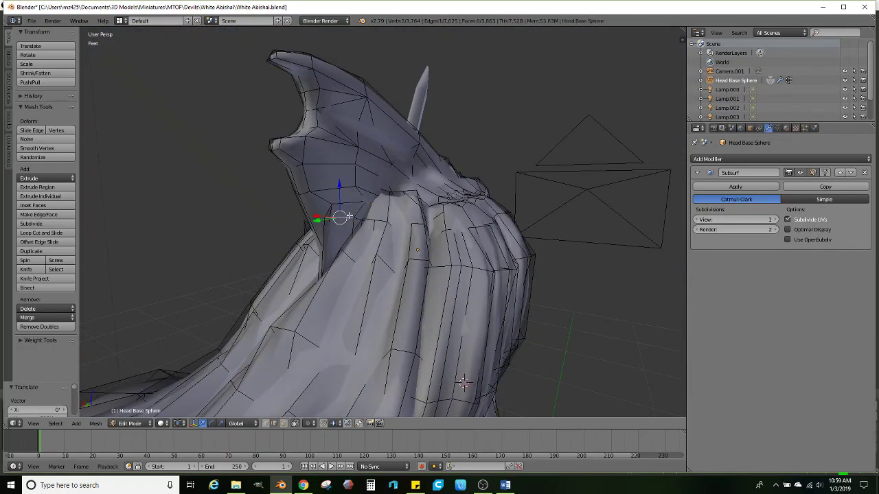
pyautogui.moveTo(339, 181); pyautogui.dragTo(341, 203)
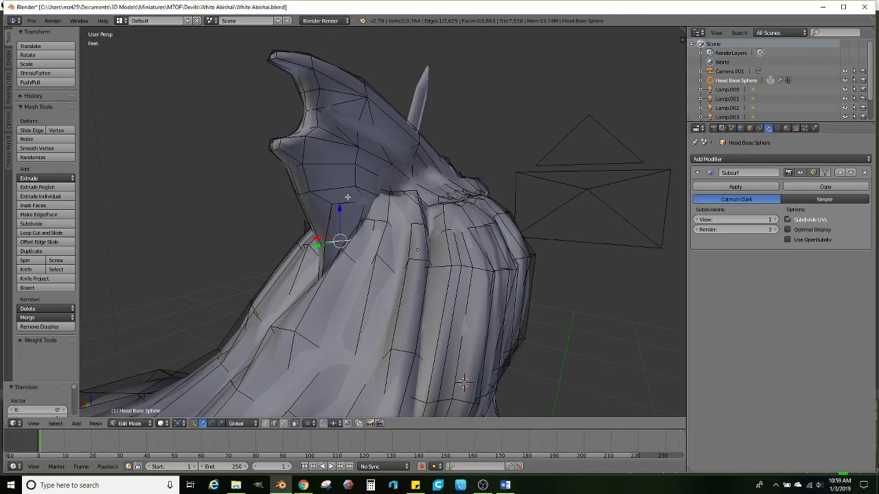
pyautogui.moveTo(348, 172); pyautogui.dragTo(350, 186)
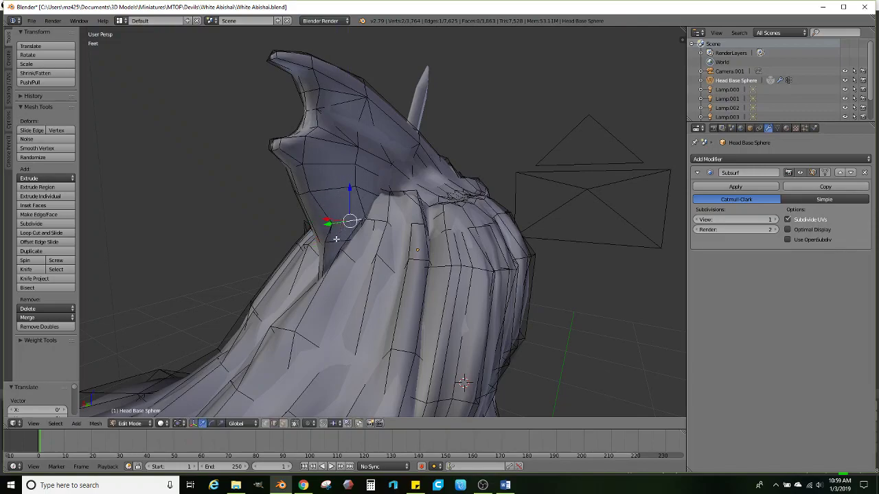
pyautogui.moveTo(353, 243); pyautogui.dragTo(314, 242, button='middle')
pyautogui.moveTo(342, 241); pyautogui.dragTo(349, 244)
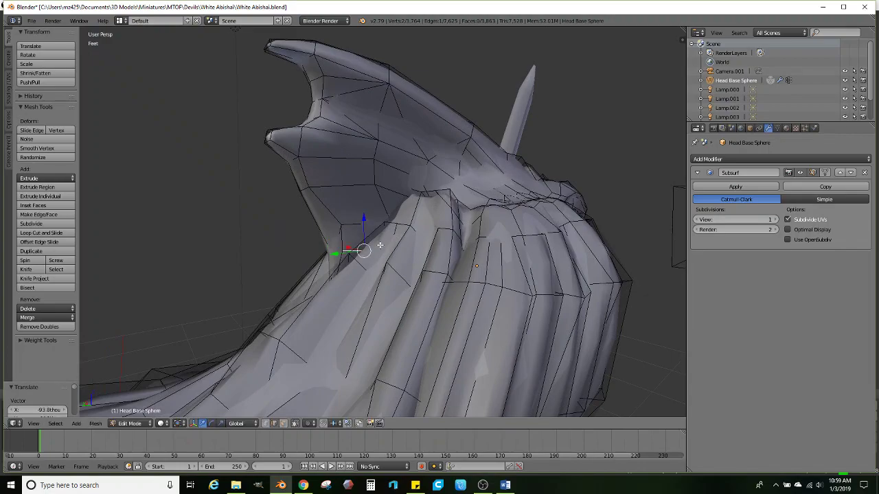
pyautogui.moveTo(348, 244)
pyautogui.mouseDown(button='middle')
pyautogui.moveTo(405, 243)
pyautogui.moveTo(352, 258)
pyautogui.mouseUp(button='middle')
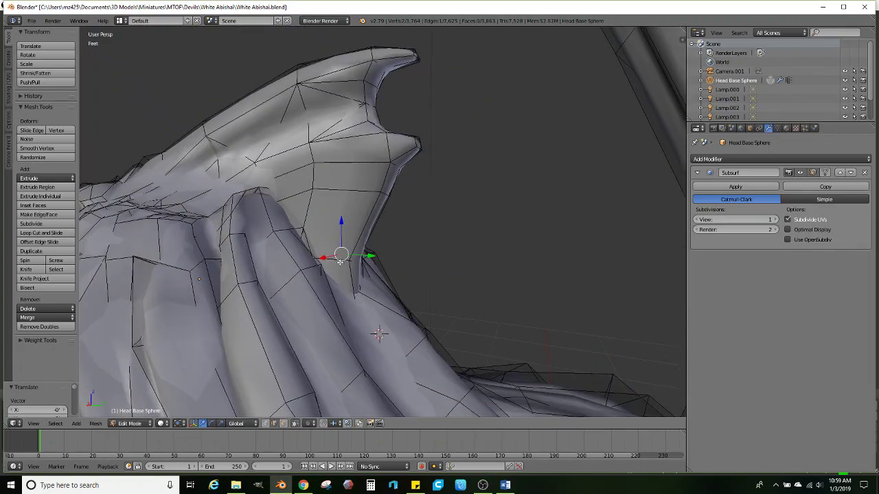
pyautogui.press('g')
pyautogui.click(355, 241)
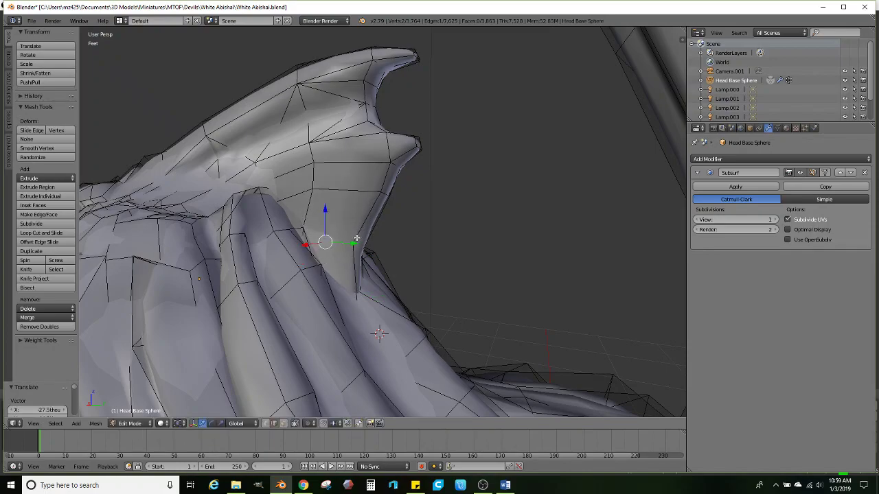
# Inspect the reshaped crest and the head from the opposite side in Object Mode
pyautogui.moveTo(354, 241); pyautogui.dragTo(463, 265, button='middle')
pyautogui.scroll(-4, 318, 231)
pyautogui.press('Tab')
pyautogui.scroll(-3, 319, 230)
pyautogui.scroll(-2, 430, 215)
pyautogui.scroll(5, 462, 265)
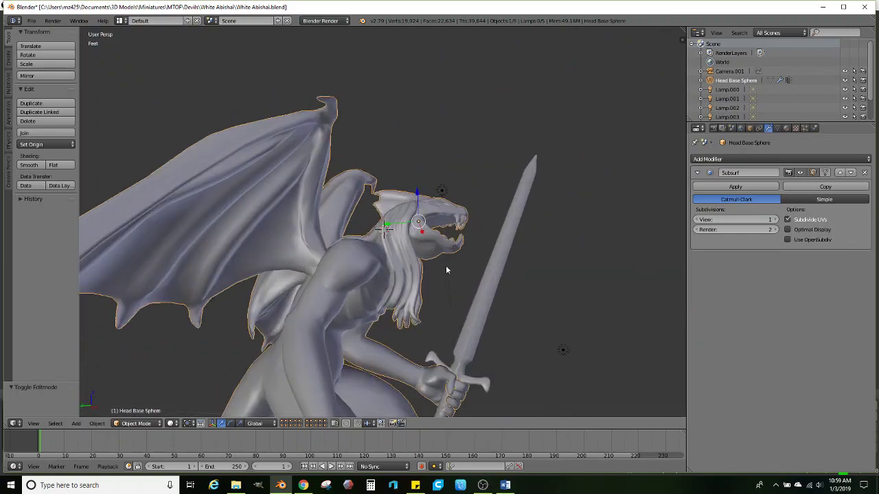
pyautogui.scroll(2, 415, 281)
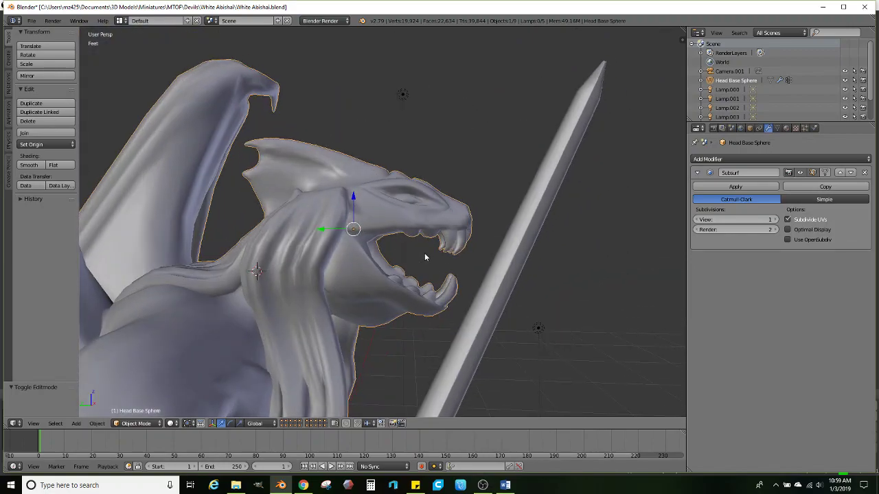
pyautogui.scroll(2, 429, 253)
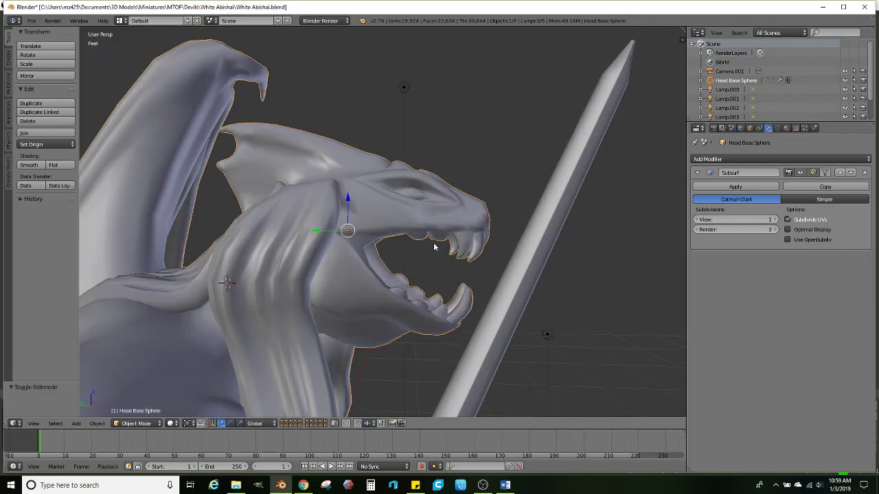
# Lasso-select the faces of the upper snout, teeth and eye area in wireframe and return to solid shading
pyautogui.press('Tab')
pyautogui.moveTo(441, 229); pyautogui.dragTo(419, 240, button='middle')
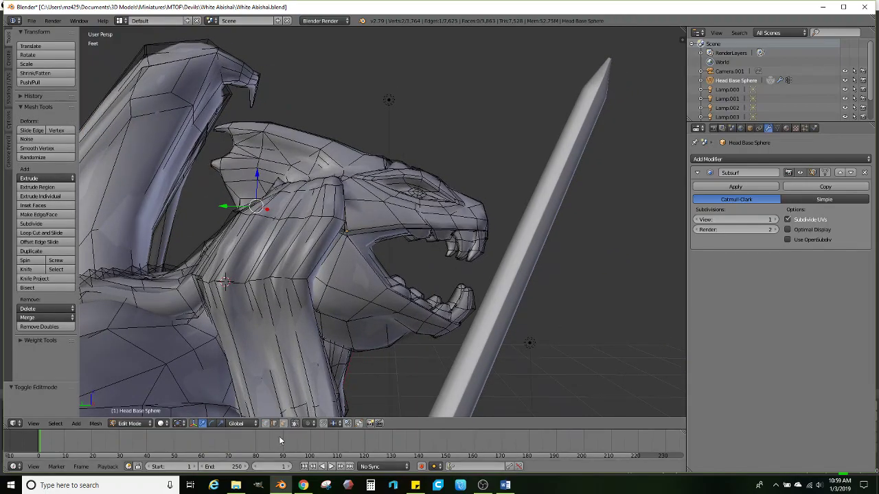
pyautogui.scroll(2, 416, 290)
pyautogui.press('z')
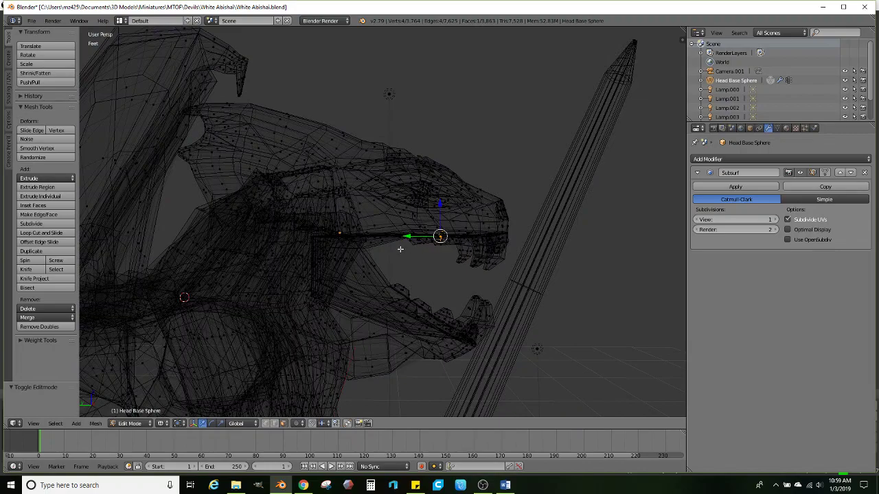
pyautogui.moveTo(400, 249)
pyautogui.keyDown('ctrl'); pyautogui.mouseDown()
pyautogui.moveTo(530, 284)
pyautogui.moveTo(507, 180)
pyautogui.moveTo(435, 138)
pyautogui.moveTo(367, 144)
pyautogui.mouseUp(); pyautogui.keyUp('ctrl')
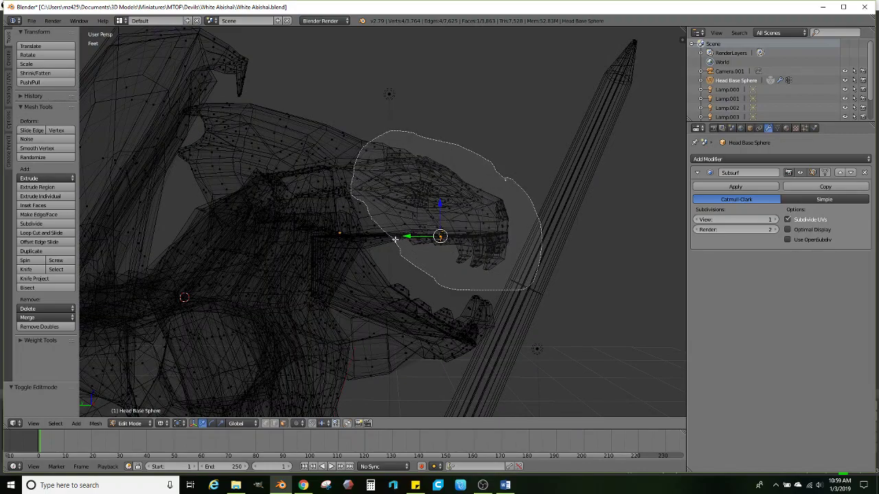
pyautogui.keyDown('ctrl'); pyautogui.moveTo(407, 260); pyautogui.dragTo(402, 254); pyautogui.keyUp('ctrl')
pyautogui.press('z')
pyautogui.moveTo(402, 253)
pyautogui.mouseDown(button='middle')
pyautogui.moveTo(393, 199)
pyautogui.moveTo(378, 205)
pyautogui.mouseUp(button='middle')
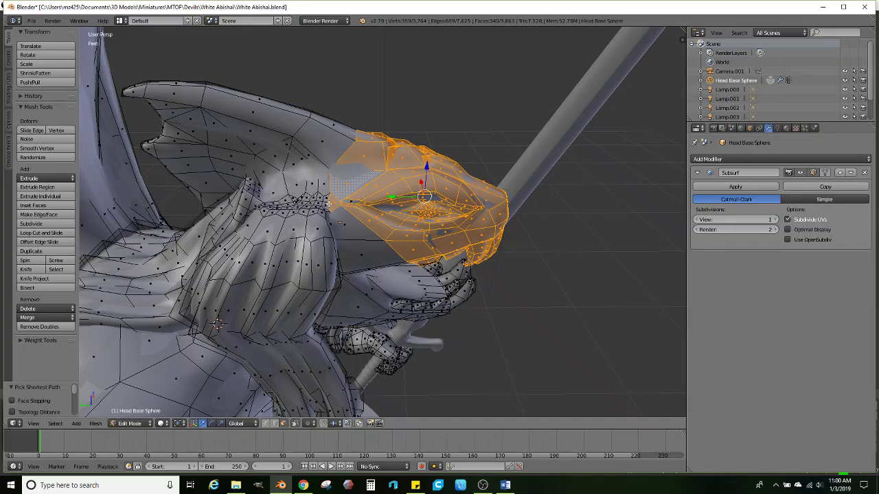
# Rotate the selected upper snout, adjust its height along Z and return to Object Mode
pyautogui.moveTo(329, 204); pyautogui.dragTo(359, 186, button='middle')
pyautogui.click(212, 423)
pyautogui.moveTo(358, 164); pyautogui.dragTo(340, 145)
pyautogui.click(203, 424)
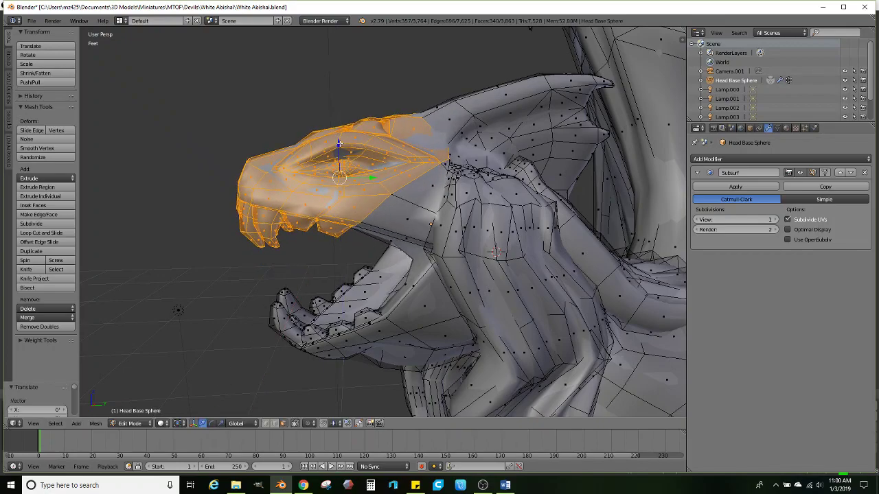
pyautogui.moveTo(419, 182); pyautogui.dragTo(473, 208, button='middle')
pyautogui.scroll(-1, 534, 219)
pyautogui.press('Tab')
# Deselect everything and examine the whole figure on its base from several angles
pyautogui.scroll(-3, 412, 275)
pyautogui.scroll(-3, 431, 215)
pyautogui.press('a')
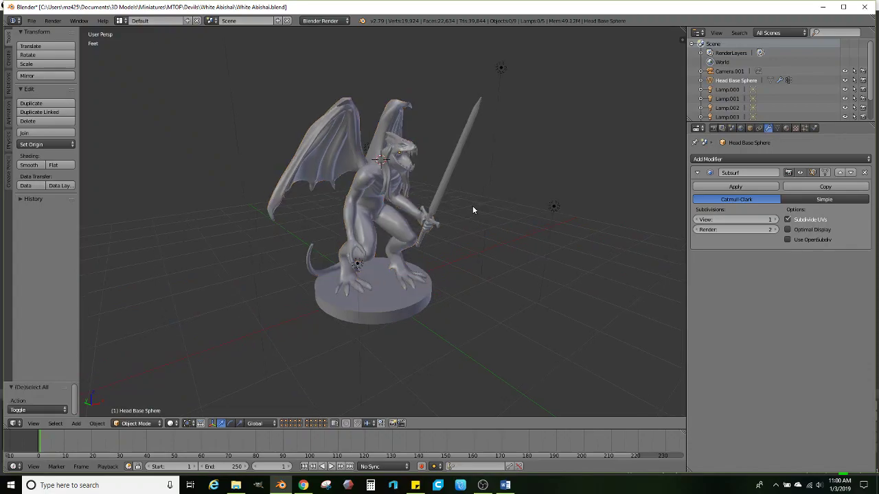
pyautogui.scroll(2, 472, 210)
pyautogui.moveTo(554, 297); pyautogui.dragTo(346, 219, button='middle')
pyautogui.moveTo(329, 213); pyautogui.dragTo(446, 259, button='middle')
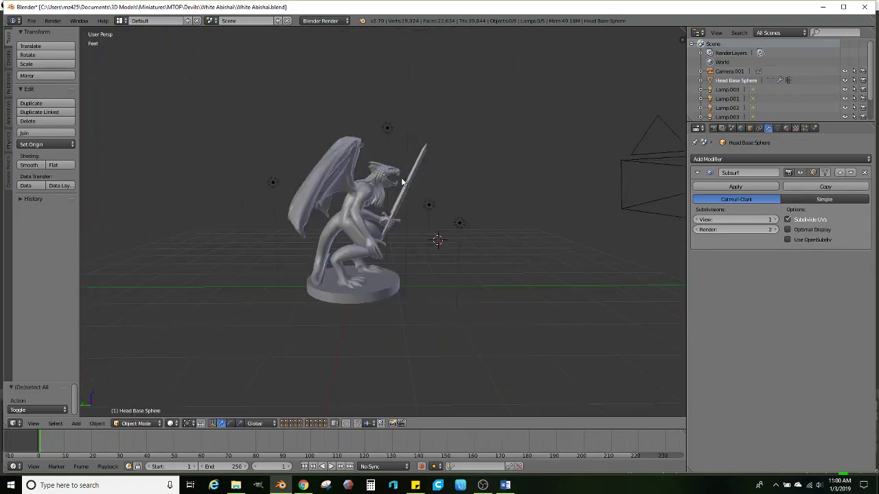
pyautogui.scroll(5, 447, 259)
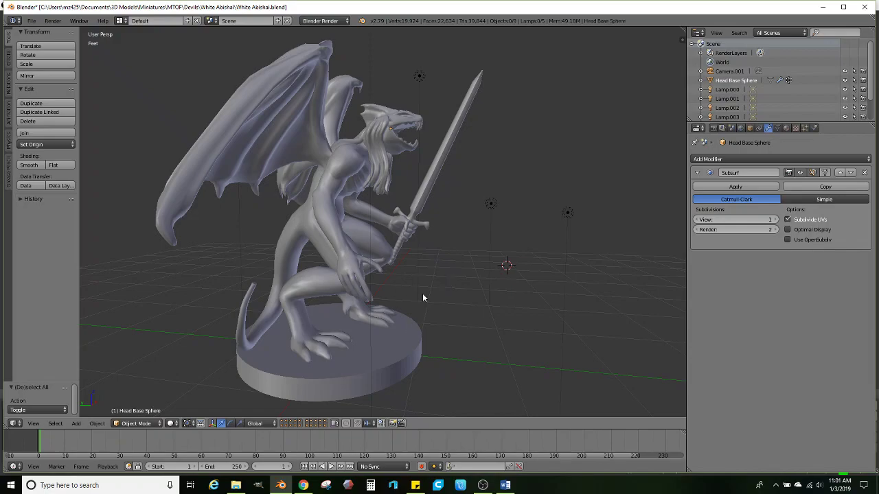
pyautogui.moveTo(422, 295); pyautogui.dragTo(348, 277, button='middle')
pyautogui.scroll(2, 348, 288)
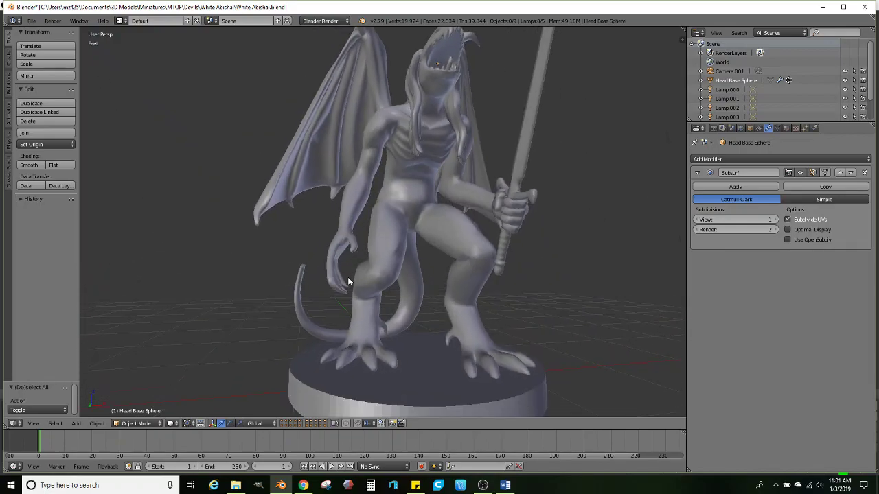
# In Edit Mode, lasso-select the lower faces of the empty hand's four fingers in wireframe, drop the stray face and return to solid shading
pyautogui.scroll(6, 376, 272)
pyautogui.rightClick(338, 278)
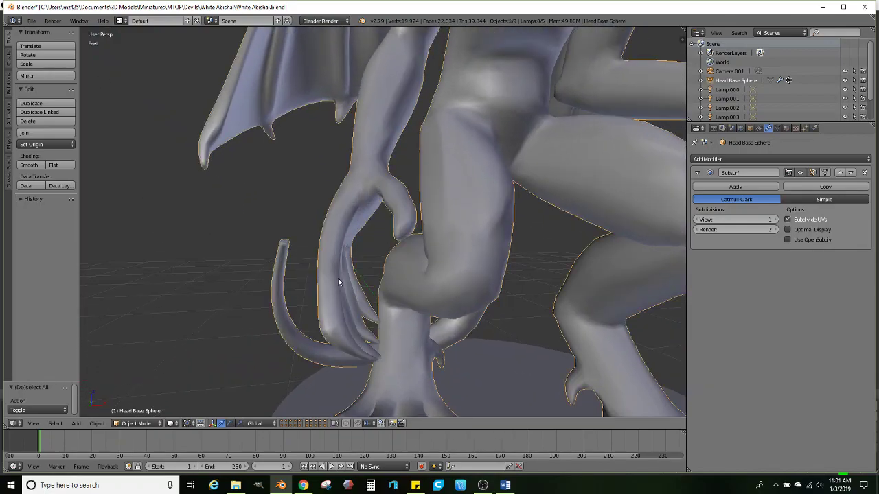
pyautogui.press('Tab')
pyautogui.moveTo(357, 328); pyautogui.dragTo(384, 250, button='middle')
pyautogui.press('z')
pyautogui.rightClick(424, 252)
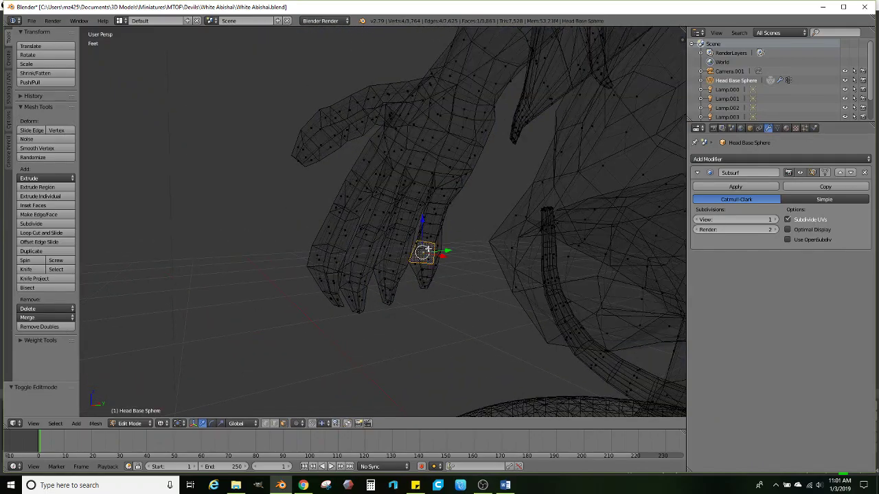
pyautogui.moveTo(371, 335)
pyautogui.keyDown('ctrl'); pyautogui.mouseDown()
pyautogui.moveTo(457, 229)
pyautogui.moveTo(376, 219)
pyautogui.moveTo(337, 199)
pyautogui.moveTo(296, 331)
pyautogui.mouseUp(); pyautogui.keyUp('ctrl')
pyautogui.moveTo(321, 322)
pyautogui.mouseDown(button='middle')
pyautogui.moveTo(414, 286)
pyautogui.moveTo(333, 237)
pyautogui.mouseUp(button='middle')
pyautogui.scroll(5, 333, 238)
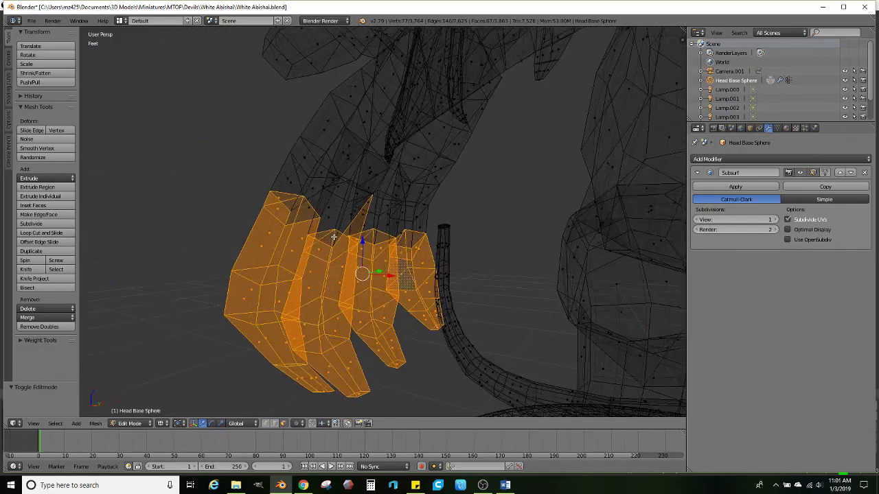
pyautogui.press('z')
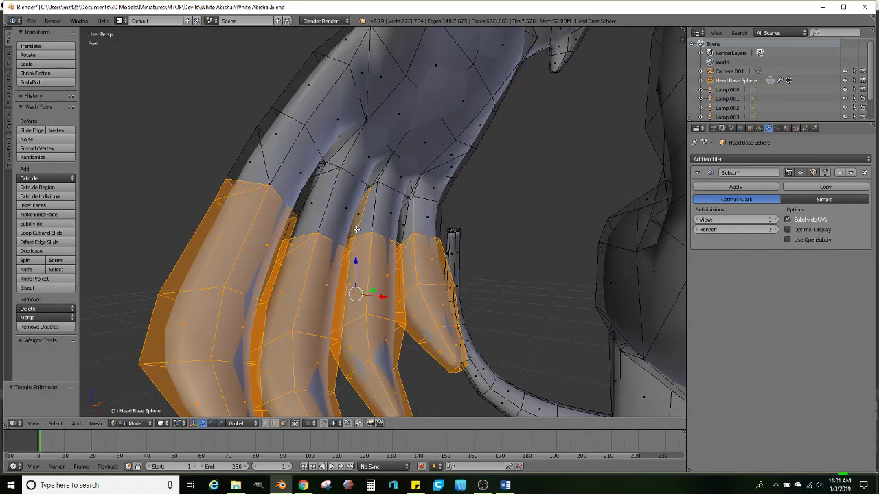
pyautogui.press('z')
pyautogui.press('z')
pyautogui.scroll(-7, 357, 261)
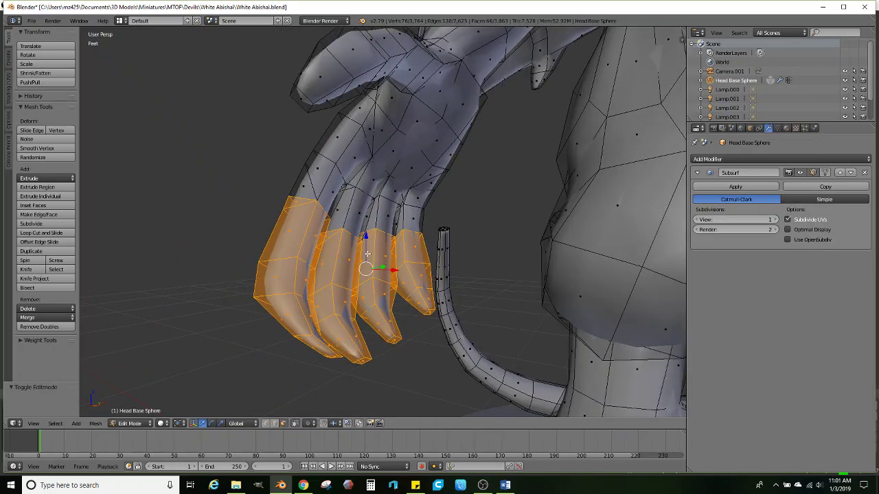
# Rotate the selected finger sections about -51.3°, move them up to rejoin the bent fingers, and return to Object Mode
pyautogui.moveTo(432, 289); pyautogui.dragTo(445, 245, button='middle')
pyautogui.press('r')
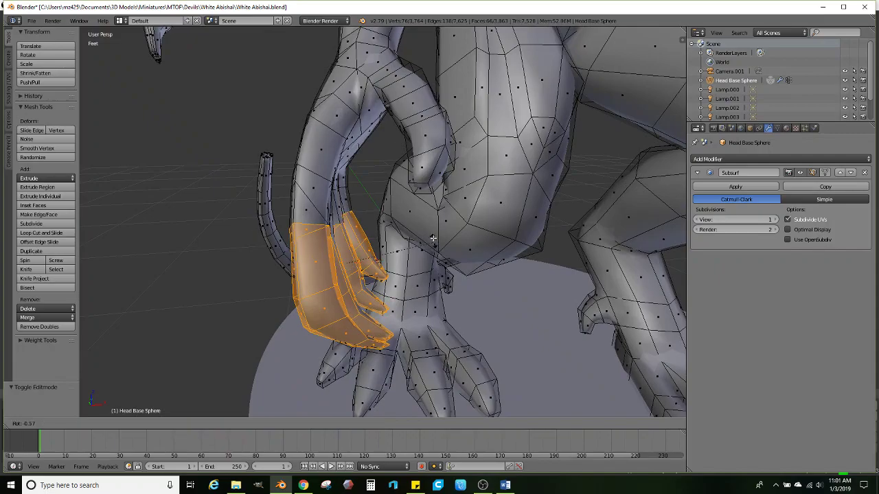
pyautogui.click(383, 217)
pyautogui.press('g')
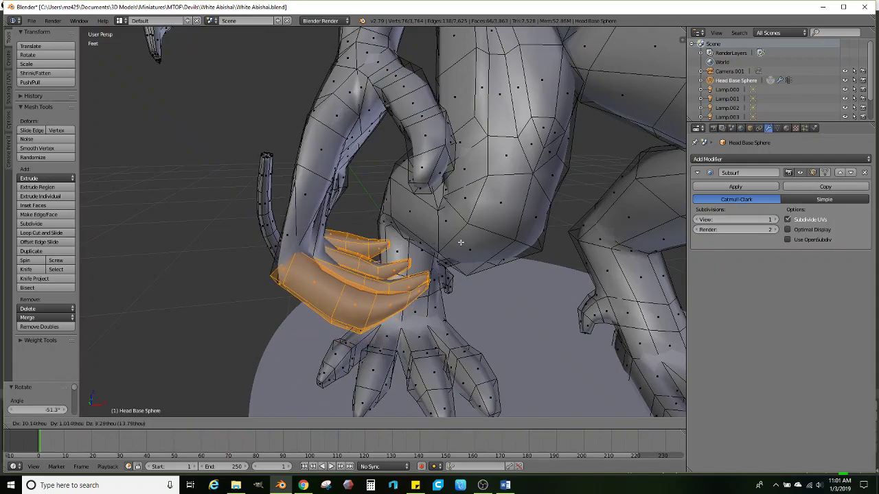
pyautogui.click(479, 217)
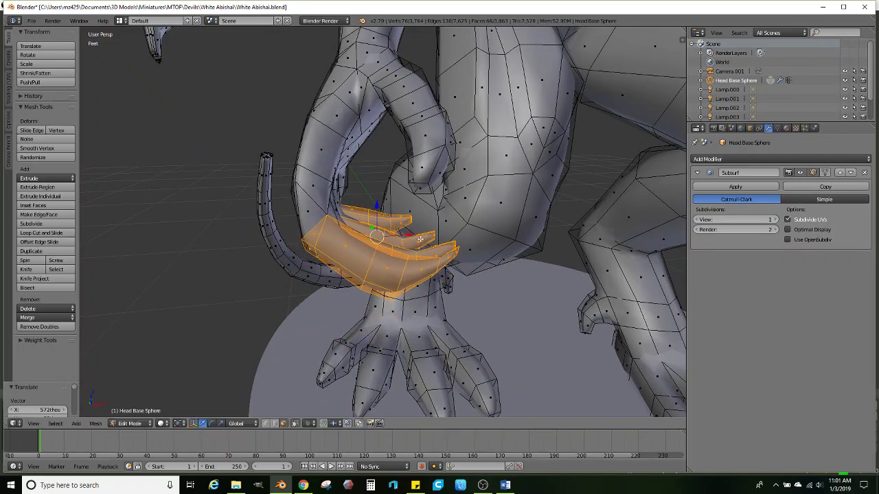
pyautogui.moveTo(479, 217); pyautogui.dragTo(528, 223, button='middle')
pyautogui.scroll(-8, 527, 223)
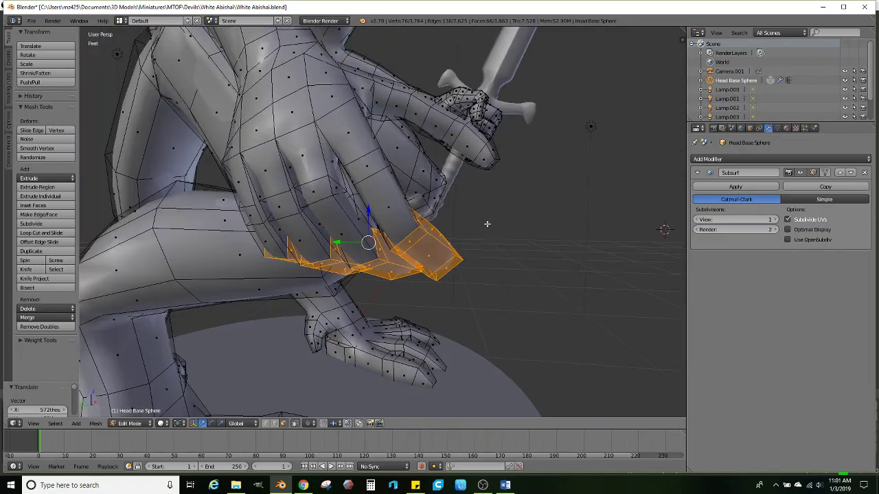
pyautogui.press('Tab')
# Check the whole figure from several angles and save the Blender file
pyautogui.moveTo(428, 261); pyautogui.dragTo(316, 159, button='middle')
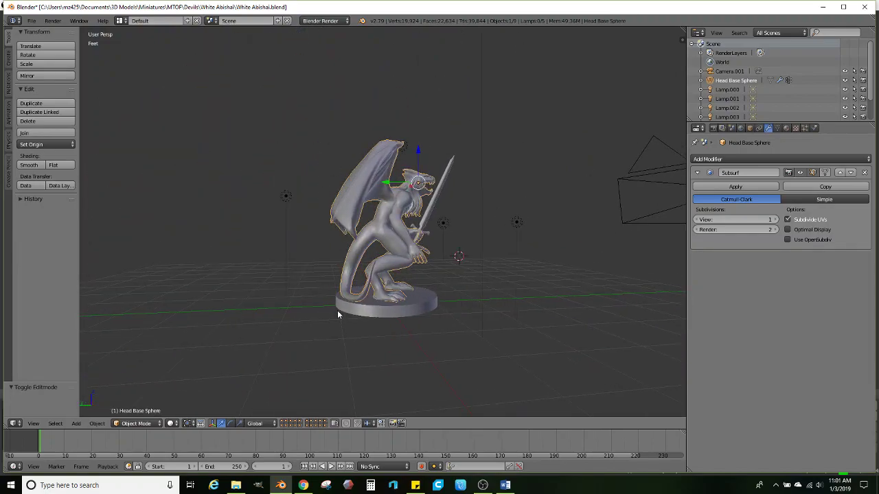
pyautogui.moveTo(376, 291); pyautogui.dragTo(400, 271, button='middle')
pyautogui.scroll(3, 399, 269)
pyautogui.scroll(1, 414, 273)
pyautogui.scroll(-2, 460, 268)
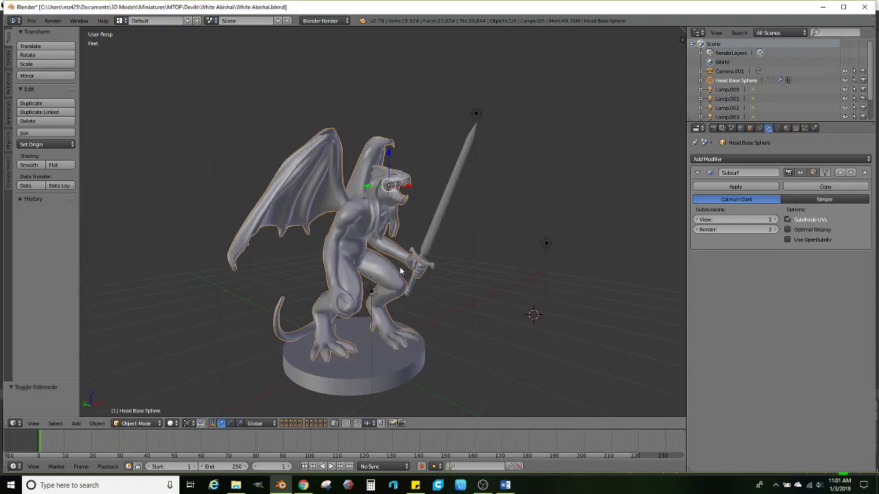
pyautogui.click(31, 20)
pyautogui.click(34, 91)
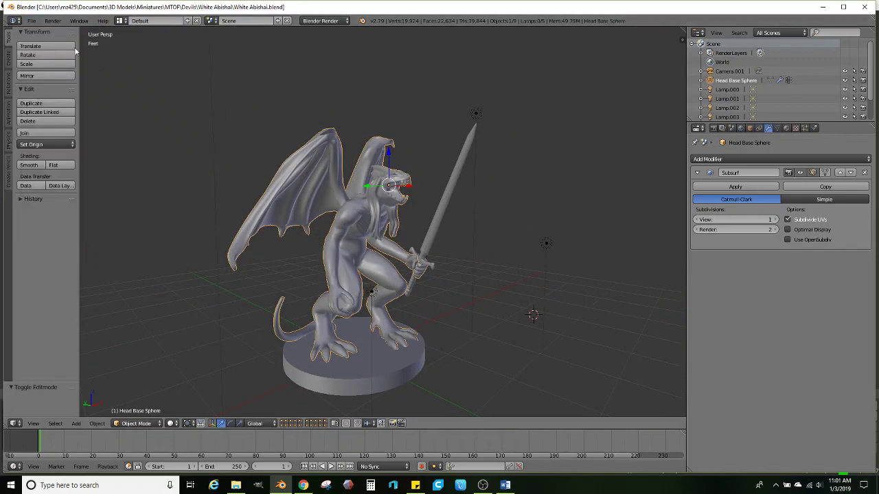
# Export the model in STL format as White Abishai.stl to the White Abishai folder
pyautogui.click(31, 21)
pyautogui.moveTo(55, 206)
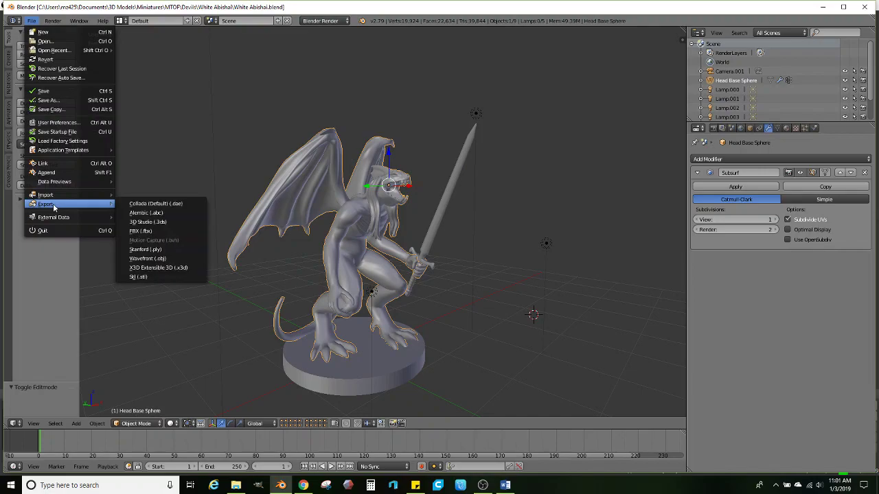
pyautogui.click(140, 277)
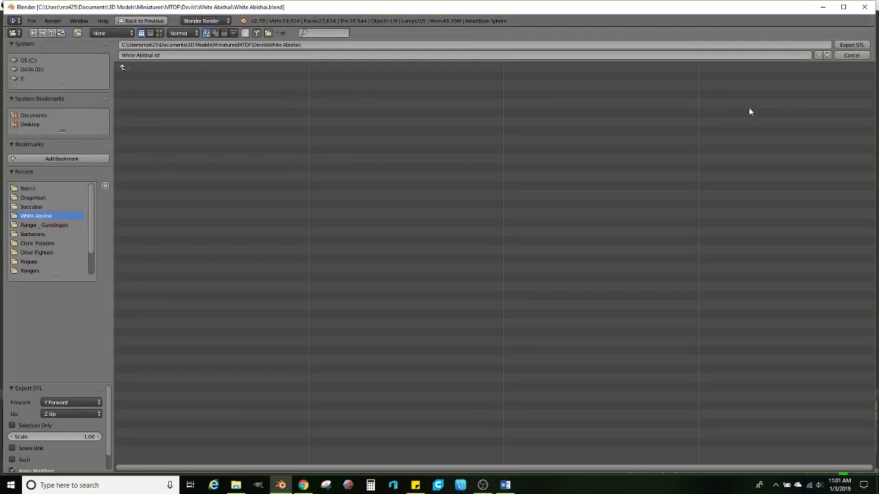
pyautogui.click(851, 44)
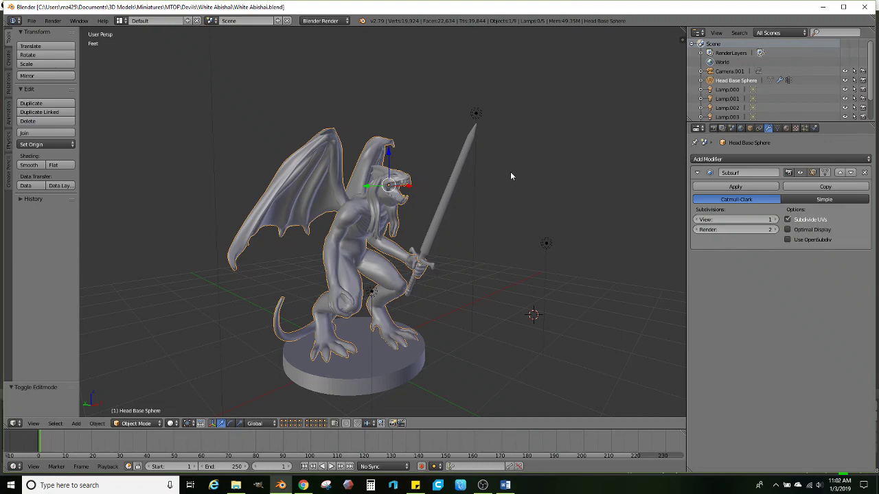
# Switch the viewport shading to Material with the whole figure in view
pyautogui.scroll(-3, 511, 175)
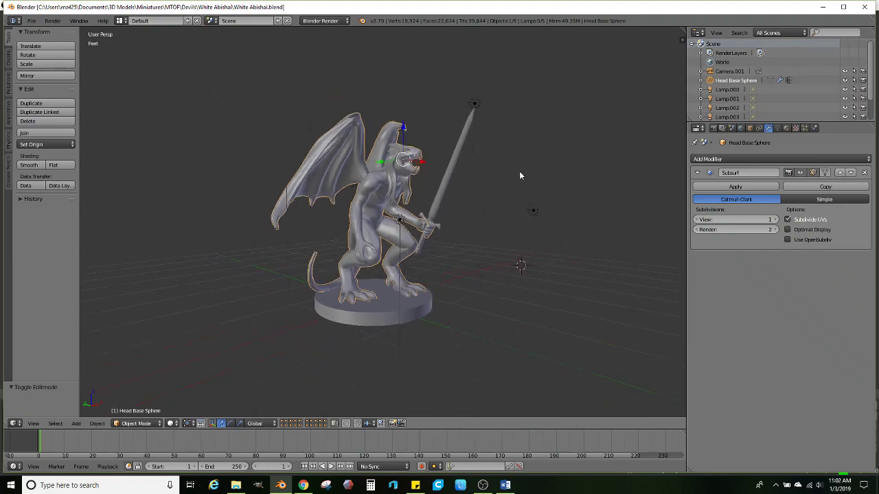
pyautogui.scroll(1, 208, 392)
pyautogui.click(171, 422)
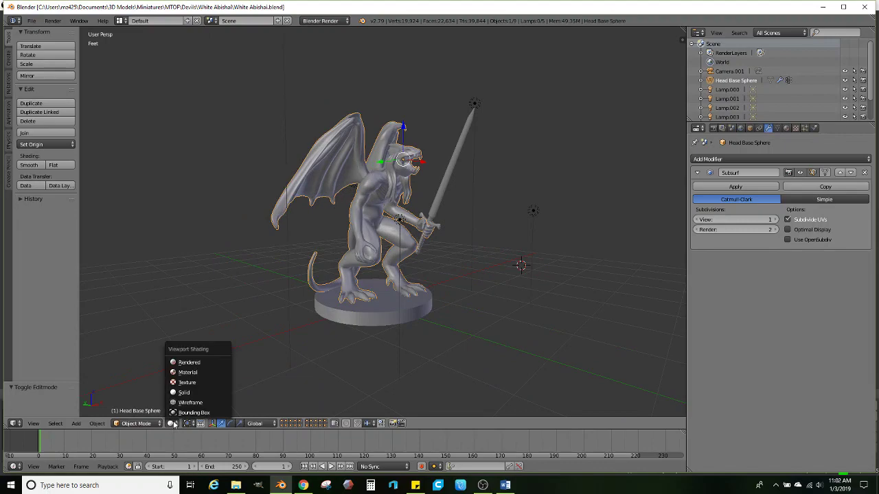
pyautogui.click(187, 373)
pyautogui.scroll(-4, 319, 170)
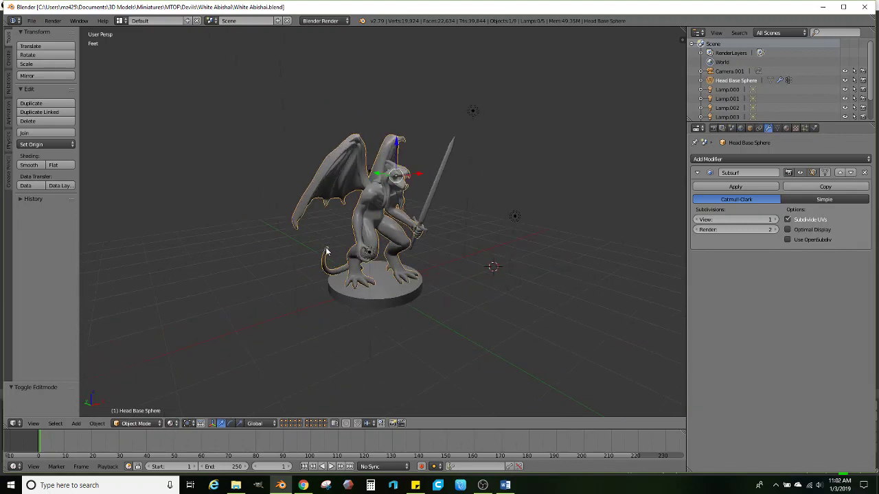
# Move Lamp.002 above the figure to about X -1.13', Y -2.08', Z 5.75'
pyautogui.scroll(-2, 319, 166)
pyautogui.rightClick(335, 60)
pyautogui.moveTo(362, 119); pyautogui.dragTo(363, 113, button='middle')
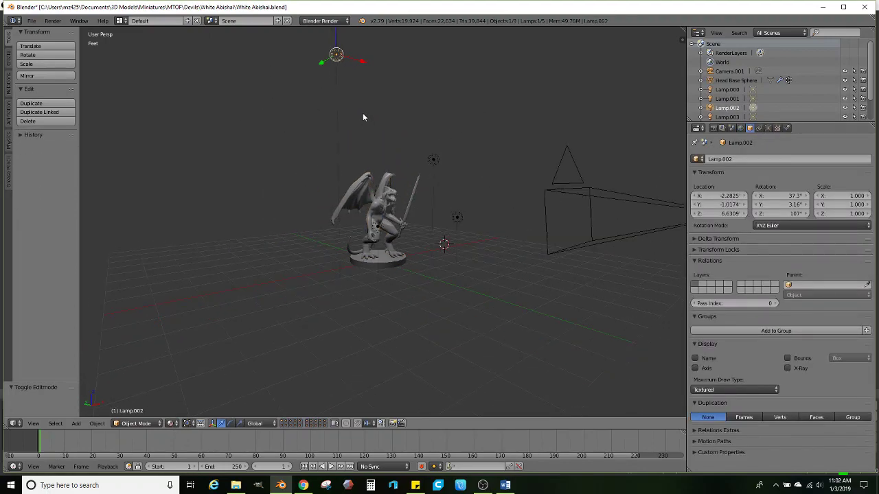
pyautogui.scroll(2, 363, 113)
pyautogui.press('g')
pyautogui.click(474, 176)
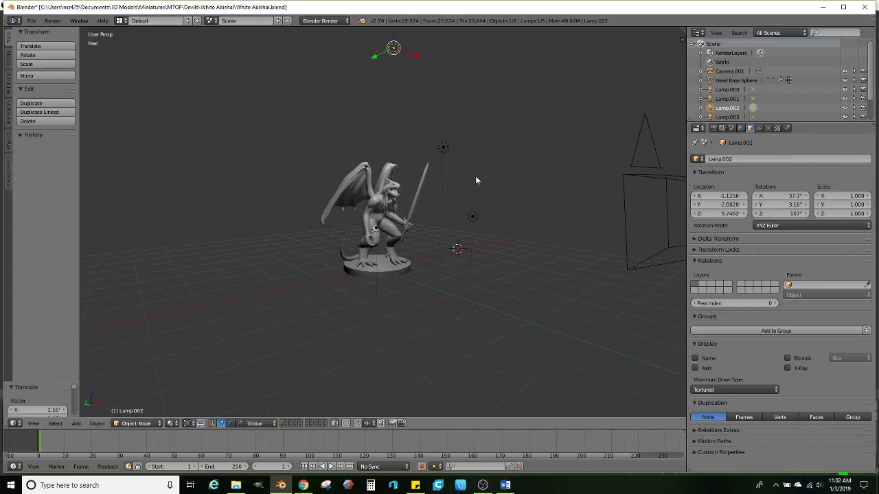
# View the scene from the figure's front and lower Lamp.004
pyautogui.moveTo(475, 176); pyautogui.dragTo(357, 158, button='middle')
pyautogui.rightClick(452, 140)
pyautogui.moveTo(453, 141); pyautogui.dragTo(464, 192, button='middle')
pyautogui.press('g')
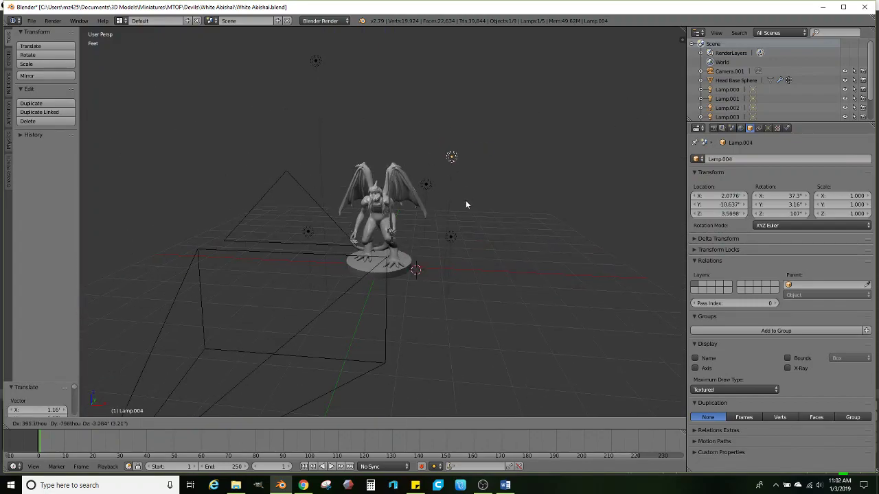
pyautogui.click(469, 213)
# Lower Lamp.003 to about X 2.10', Y -2.19', Z 1.06' and shift down the lamp beside the figure's empty hand
pyautogui.rightClick(451, 237)
pyautogui.press('g')
pyautogui.click(445, 287)
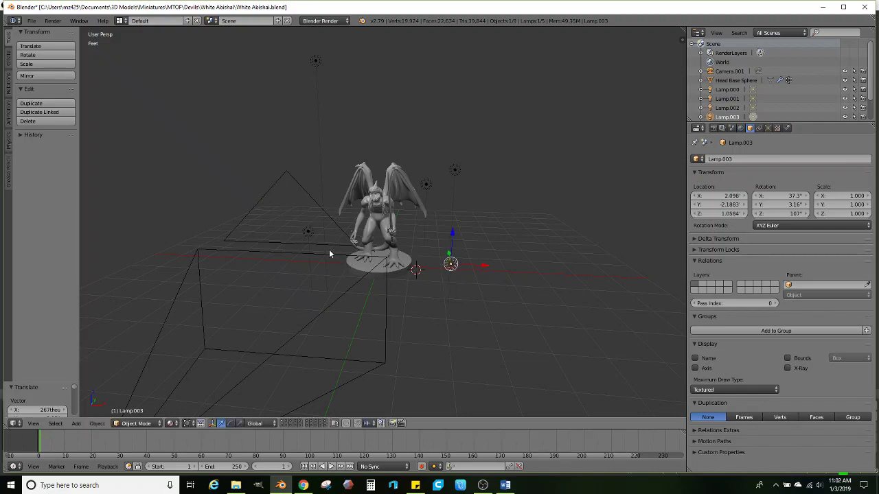
pyautogui.rightClick(308, 231)
pyautogui.press('g')
pyautogui.click(305, 253)
# Move Lamp.001 behind the figure to about X 2.38', Y 2.81', Z 2.23'
pyautogui.rightClick(477, 195)
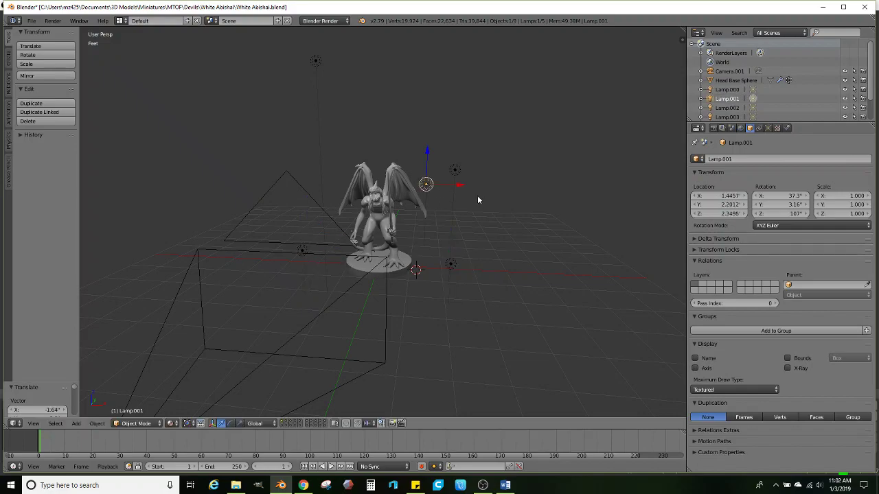
pyautogui.moveTo(477, 195); pyautogui.dragTo(486, 222, button='middle')
pyautogui.press('g')
pyautogui.click(449, 211)
pyautogui.press('g')
pyautogui.click(412, 223)
pyautogui.scroll(1, 486, 222)
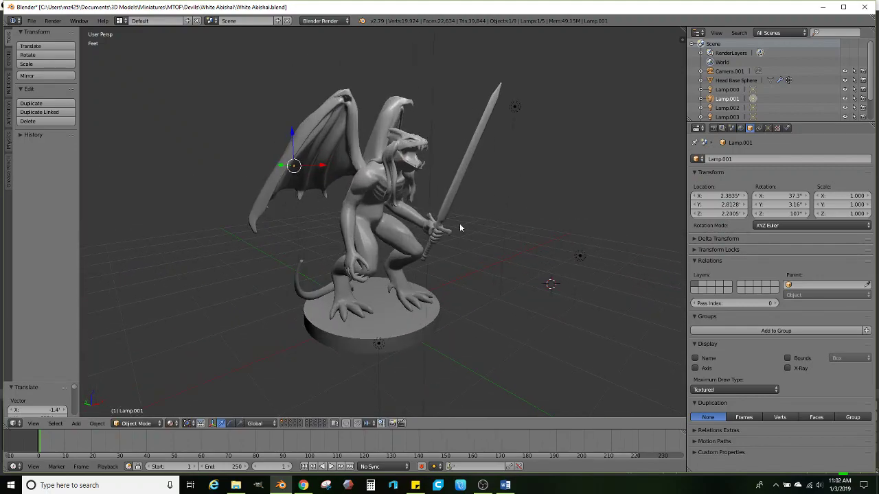
# Preview the figure's lighting with Rendered viewport shading, then return to Solid shading
pyautogui.click(171, 423)
pyautogui.click(189, 363)
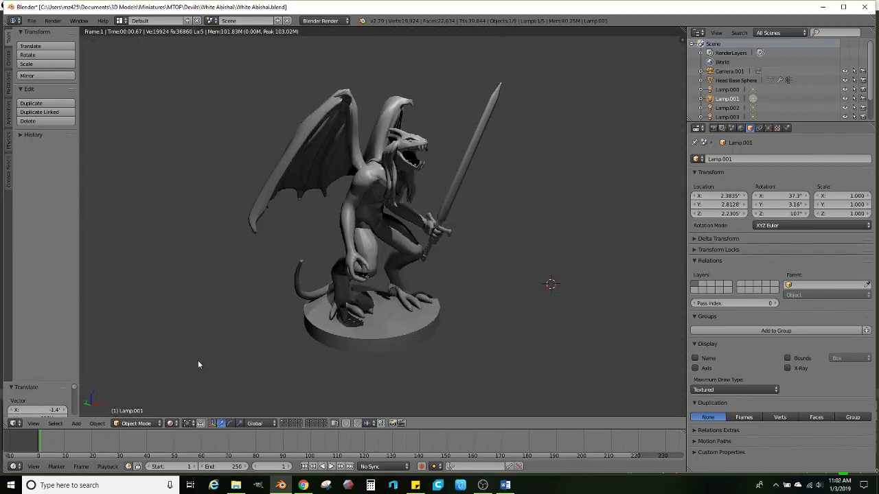
pyautogui.moveTo(651, 343); pyautogui.dragTo(609, 301, button='middle')
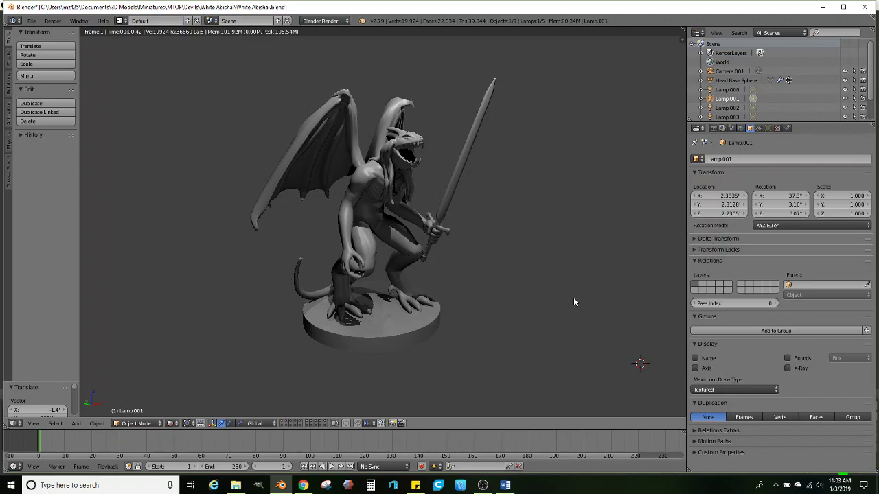
pyautogui.click(172, 422)
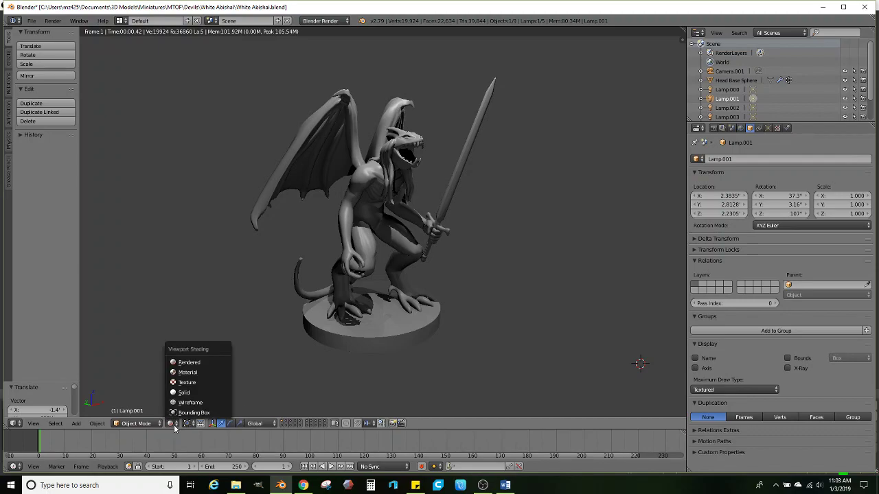
pyautogui.click(183, 392)
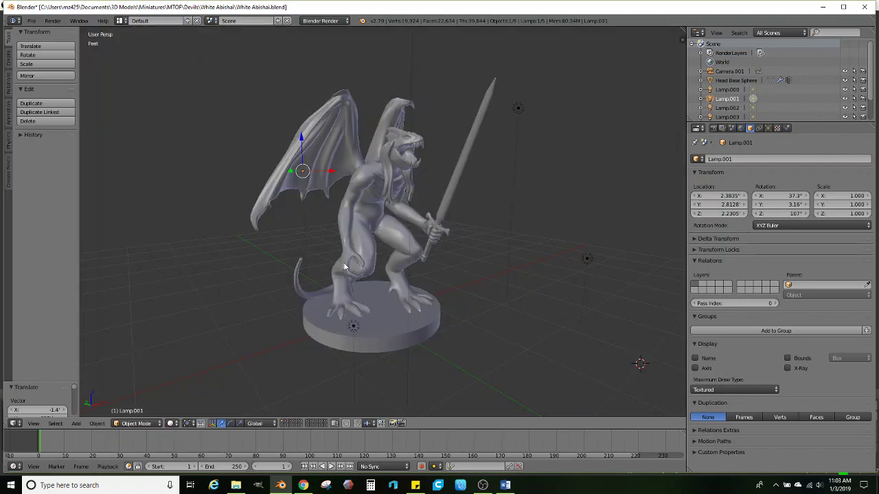
# Enter Edit Mode on the figure and lasso-select the rear spike tips and edge of the head crest in wireframe
pyautogui.scroll(8, 338, 209)
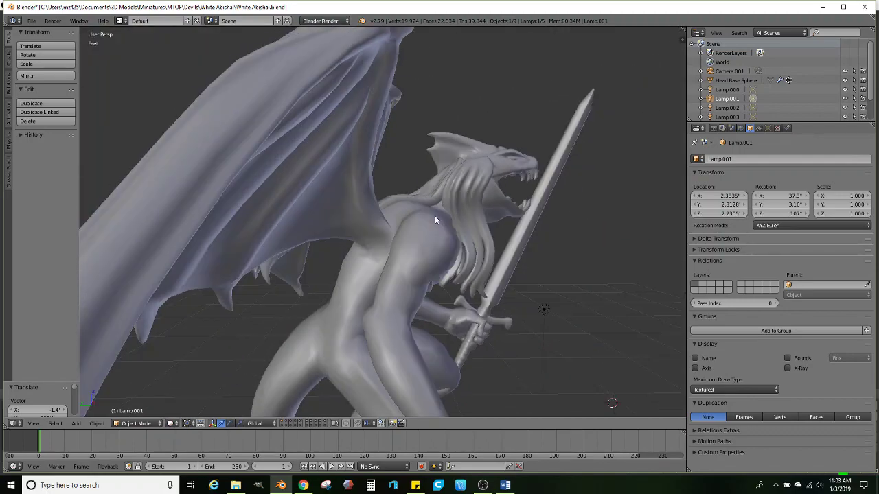
pyautogui.scroll(3, 395, 265)
pyautogui.rightClick(405, 244)
pyautogui.press('Tab')
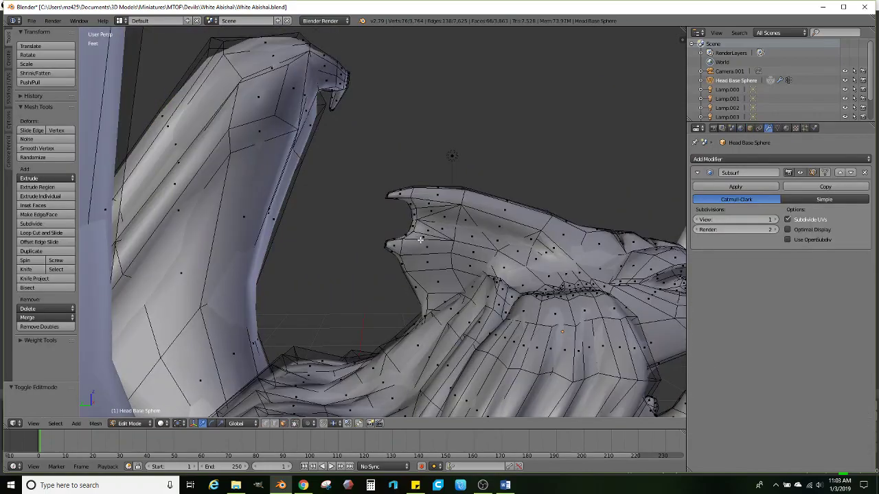
pyautogui.press('z')
pyautogui.rightClick(390, 250)
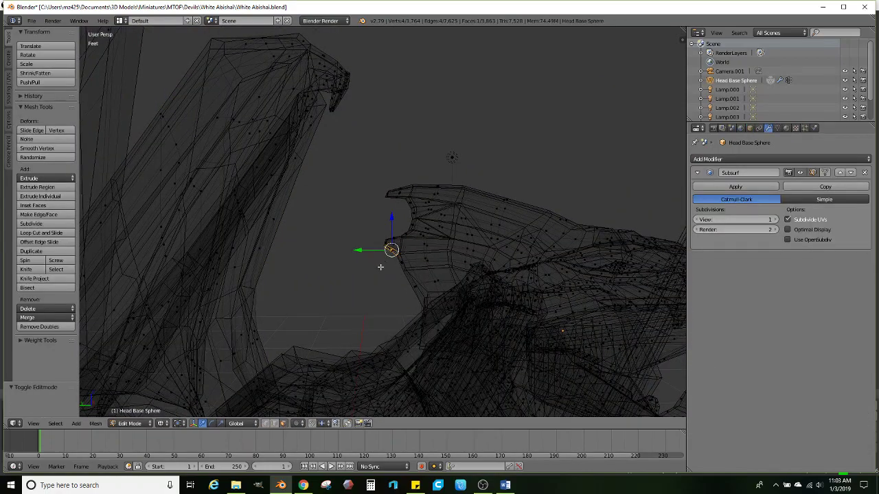
pyautogui.moveTo(381, 267)
pyautogui.keyDown('ctrl'); pyautogui.mouseDown()
pyautogui.moveTo(428, 214)
pyautogui.moveTo(394, 167)
pyautogui.moveTo(339, 228)
pyautogui.mouseUp(); pyautogui.keyUp('ctrl')
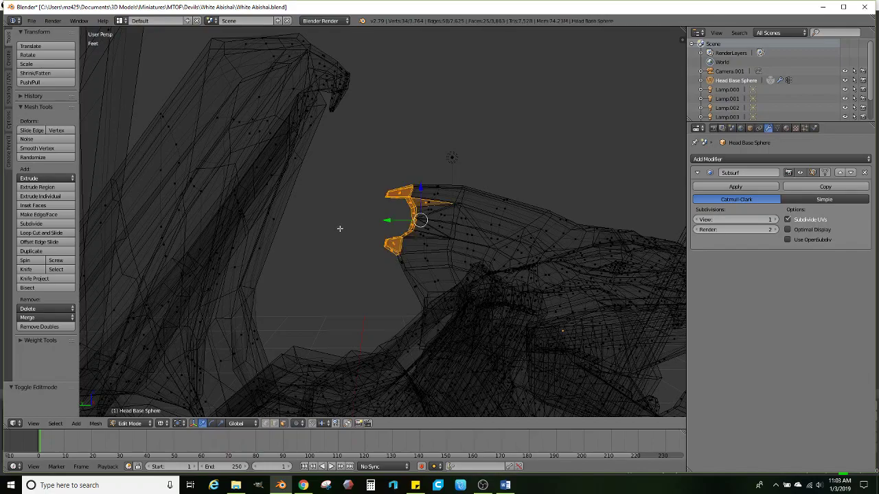
# Deselect the stray face on the side of the crest and return to solid shading
pyautogui.click(425, 203)
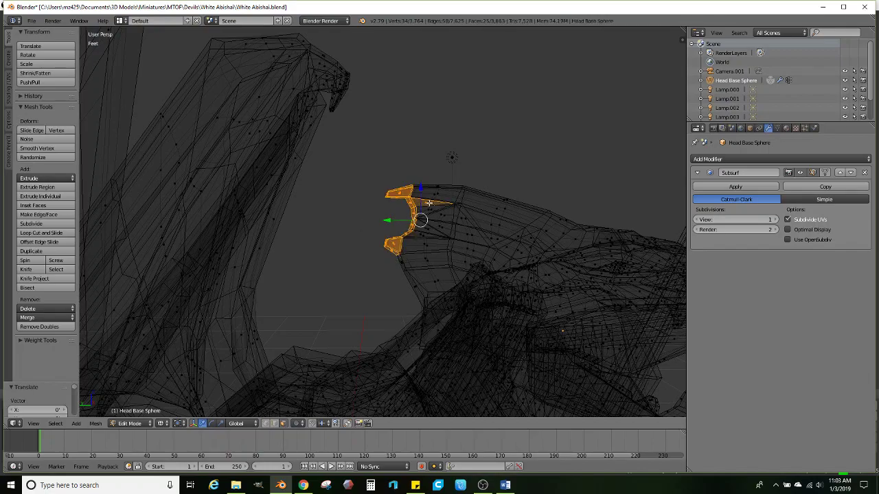
pyautogui.keyDown('shift'); pyautogui.rightClick(429, 203); pyautogui.keyUp('shift')
pyautogui.scroll(1, 430, 202)
pyautogui.keyDown('shift'); pyautogui.rightClick(449, 196); pyautogui.keyUp('shift')
pyautogui.keyDown('shift'); pyautogui.rightClick(439, 196); pyautogui.keyUp('shift')
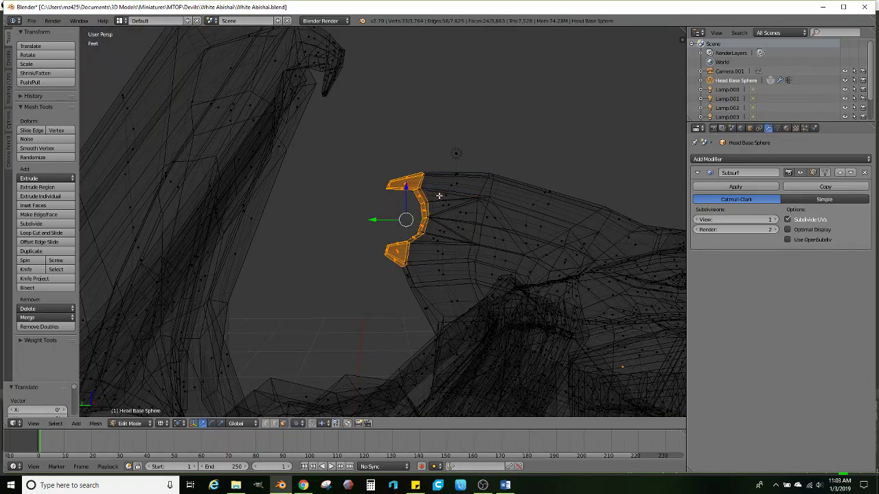
pyautogui.moveTo(438, 196); pyautogui.dragTo(449, 211, button='middle')
pyautogui.press('z')
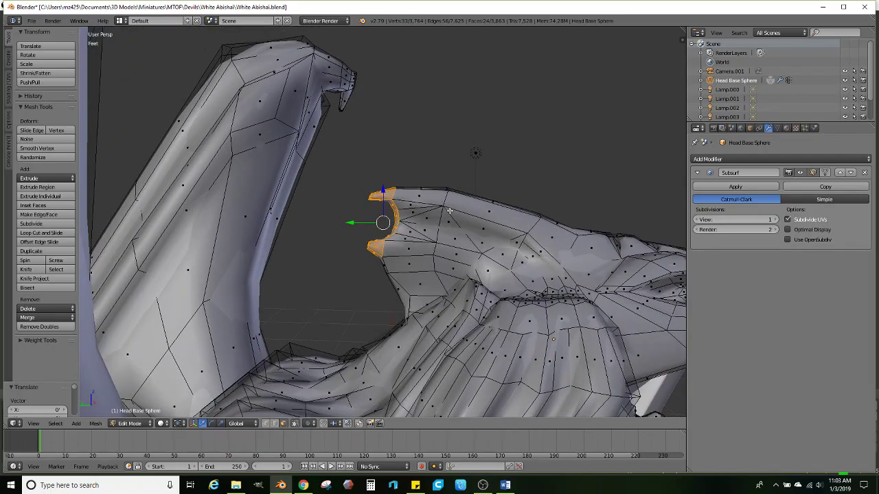
# Scale the crest's rear spike tips and edge to about 1.16 and add the adjacent rows of crest faces to the selection
pyautogui.press('s')
pyautogui.click(498, 210)
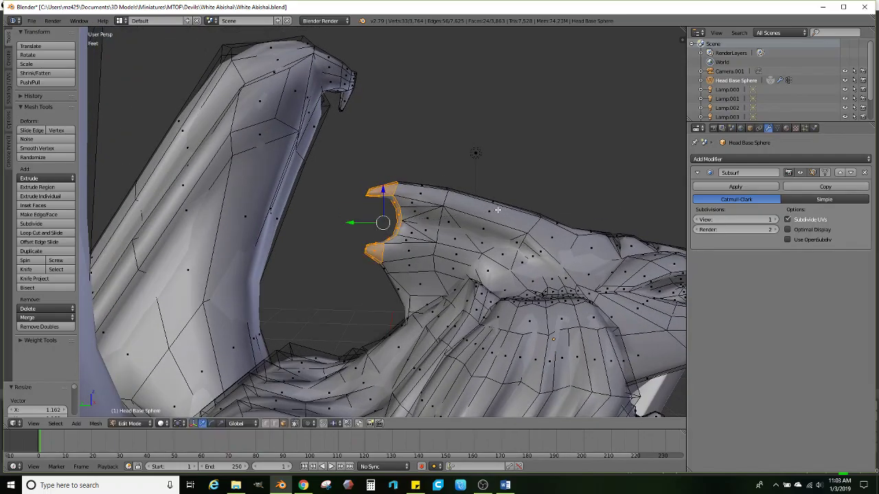
pyautogui.press('z')
pyautogui.moveTo(376, 274)
pyautogui.keyDown('ctrl'); pyautogui.mouseDown()
pyautogui.moveTo(430, 227)
pyautogui.moveTo(389, 155)
pyautogui.mouseUp(); pyautogui.keyUp('ctrl')
pyautogui.press('z')
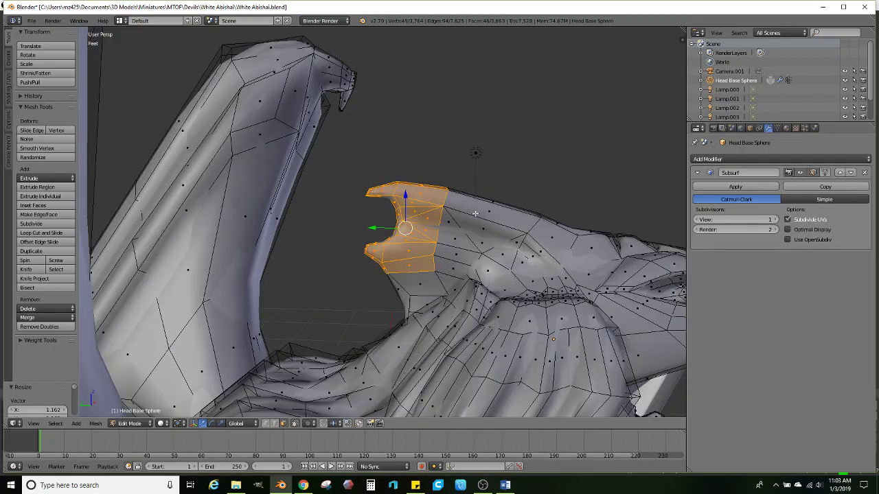
# Enlarge the selected rear section of the crest slightly and move it backward and upward
pyautogui.scroll(-1, 475, 213)
pyautogui.press('s')
pyautogui.click(502, 210)
pyautogui.moveTo(369, 223); pyautogui.dragTo(356, 224)
pyautogui.moveTo(388, 193); pyautogui.dragTo(387, 177)
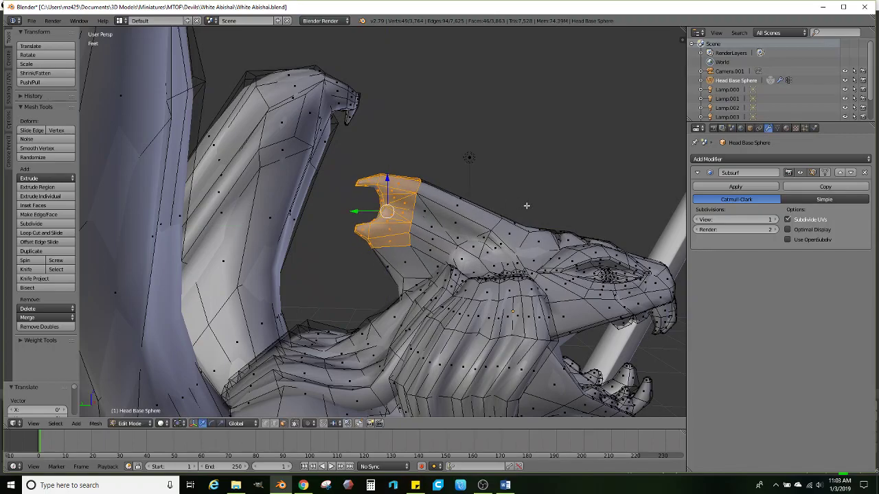
# Scale the crest's rear section to about 1.1 and pull it further back along Y to lengthen the crest
pyautogui.press('s')
pyautogui.click(567, 210)
pyautogui.moveTo(360, 210); pyautogui.dragTo(358, 210)
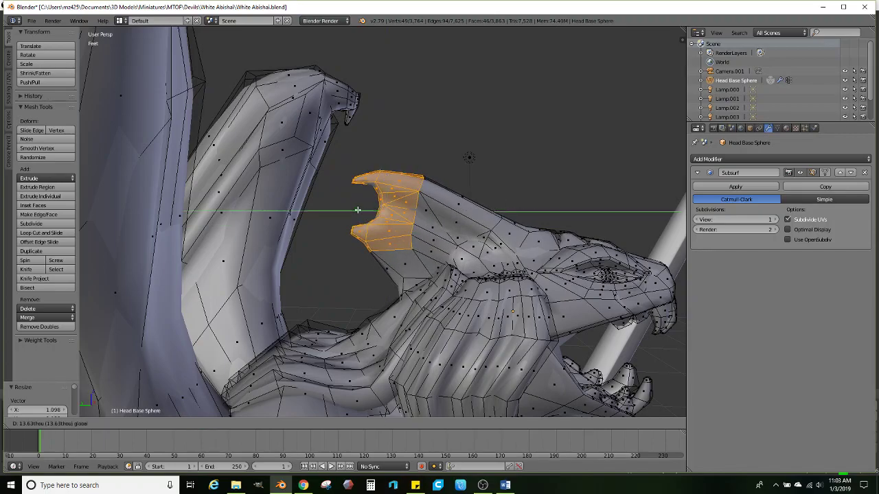
pyautogui.click(322, 208)
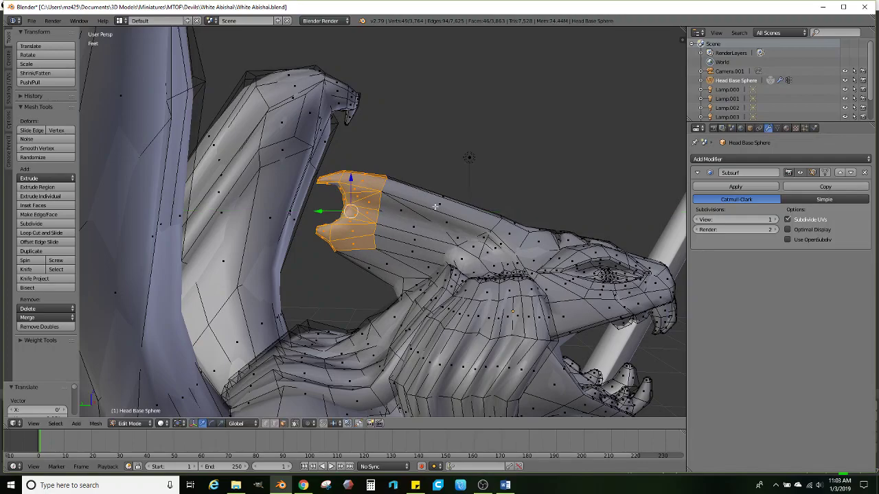
# Add a loop cut across the middle of the lengthened crest and raise it slightly
pyautogui.click(59, 233)
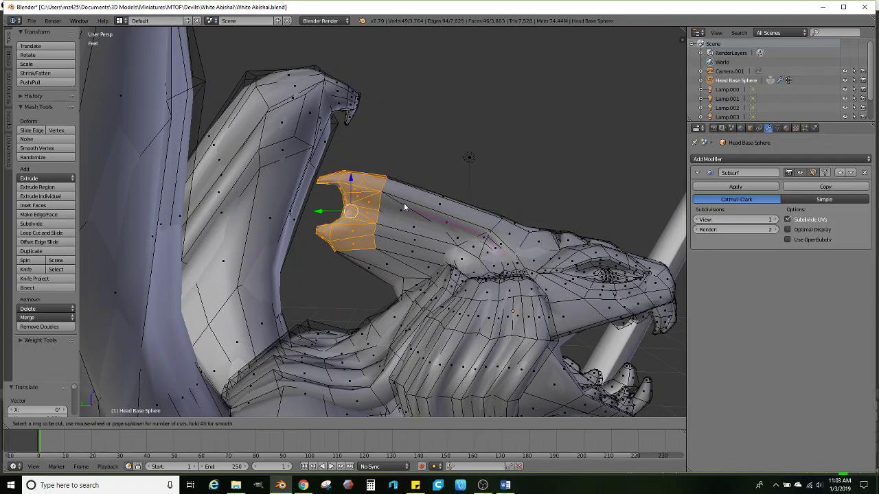
pyautogui.click(446, 202)
pyautogui.moveTo(447, 180); pyautogui.dragTo(456, 169)
pyautogui.scroll(-3, 456, 171)
pyautogui.moveTo(456, 171); pyautogui.dragTo(426, 200, button='middle')
pyautogui.scroll(6, 426, 200)
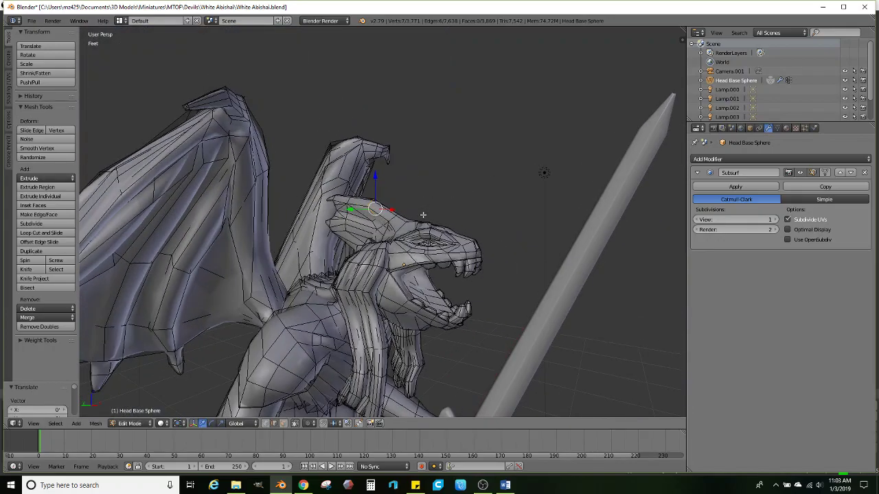
# Switch to edge selection and select the path of edges around the corner of the mouth
pyautogui.scroll(4, 416, 207)
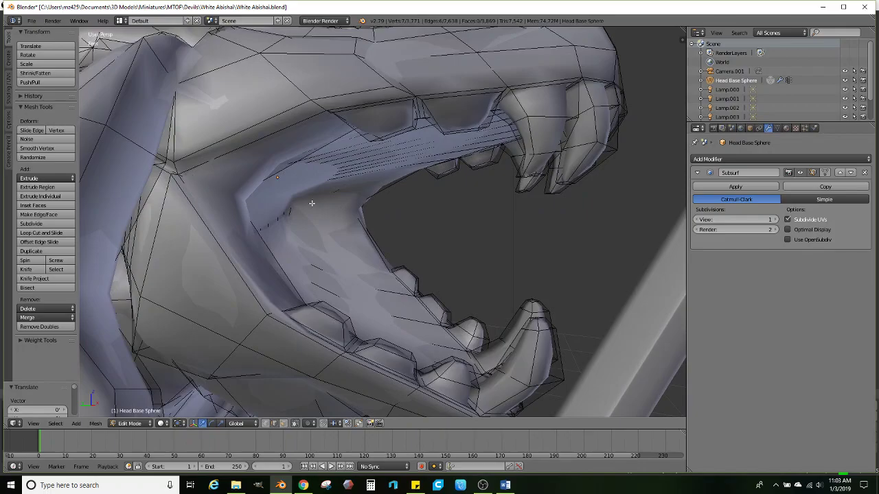
pyautogui.moveTo(311, 203); pyautogui.dragTo(413, 224, button='middle')
pyautogui.press('z')
pyautogui.scroll(2, 443, 223)
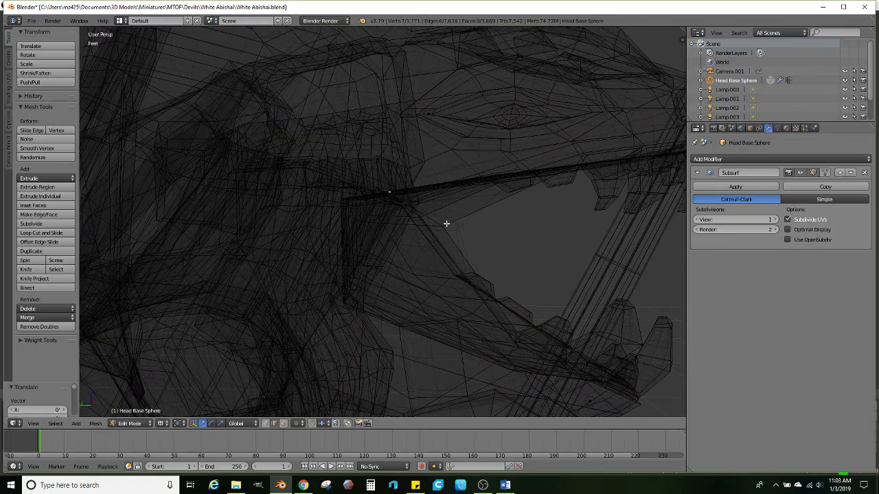
pyautogui.moveTo(472, 224); pyautogui.dragTo(462, 221, button='middle')
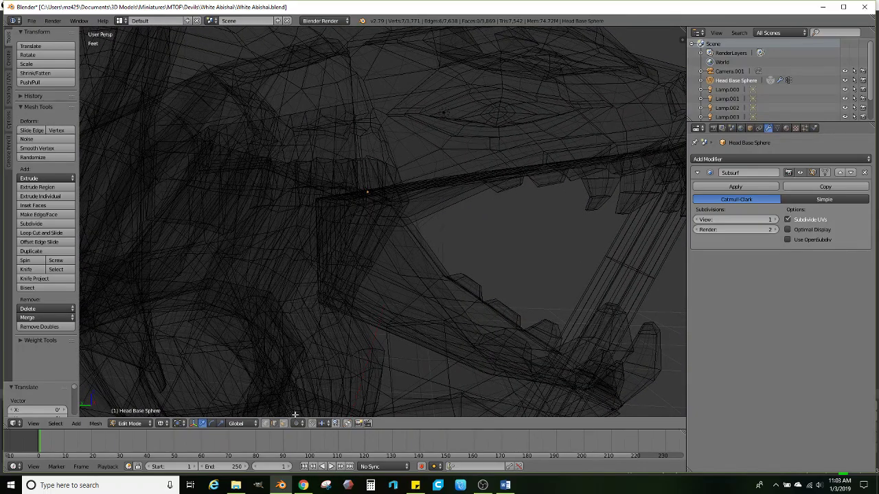
pyautogui.press('z')
pyautogui.moveTo(343, 242); pyautogui.dragTo(354, 238, button='middle')
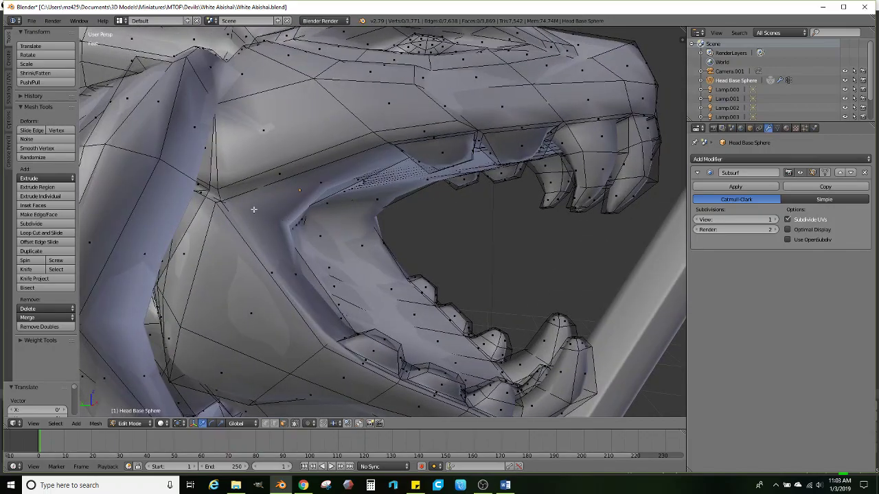
pyautogui.click(274, 423)
pyautogui.rightClick(220, 191)
pyautogui.keyDown('ctrl'); pyautogui.rightClick(211, 213); pyautogui.keyUp('ctrl')
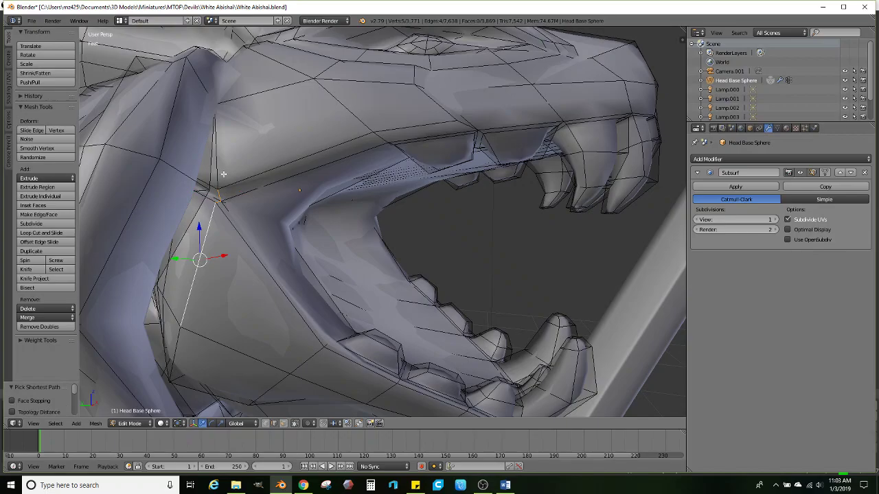
pyautogui.keyDown('ctrl'); pyautogui.rightClick(215, 168); pyautogui.keyUp('ctrl')
# Inspect both sides of the open mouth and remove the Subsurf modifier from the figure
pyautogui.moveTo(350, 196); pyautogui.dragTo(173, 198, button='middle')
pyautogui.scroll(-4, 295, 196)
pyautogui.keyDown('shift'); pyautogui.moveTo(274, 205); pyautogui.dragTo(317, 229, button='middle'); pyautogui.keyUp('shift')
pyautogui.scroll(4, 317, 229)
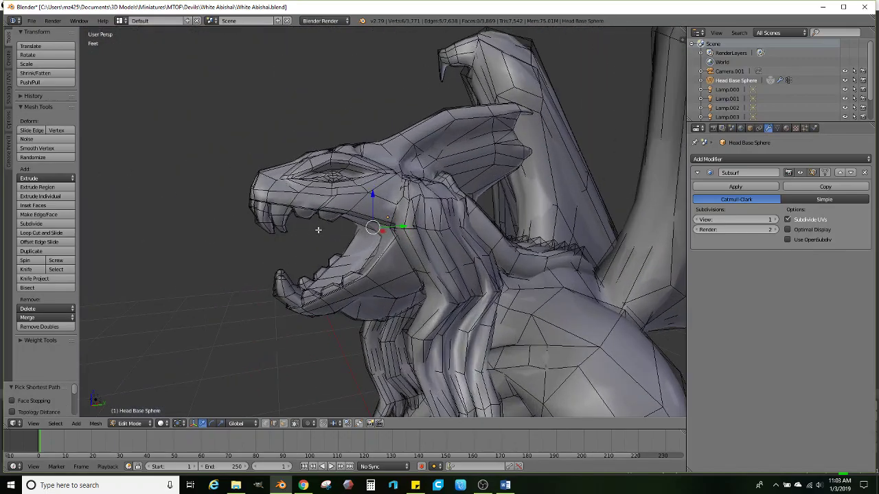
pyautogui.moveTo(392, 205); pyautogui.dragTo(328, 206, button='middle')
pyautogui.scroll(-4, 289, 222)
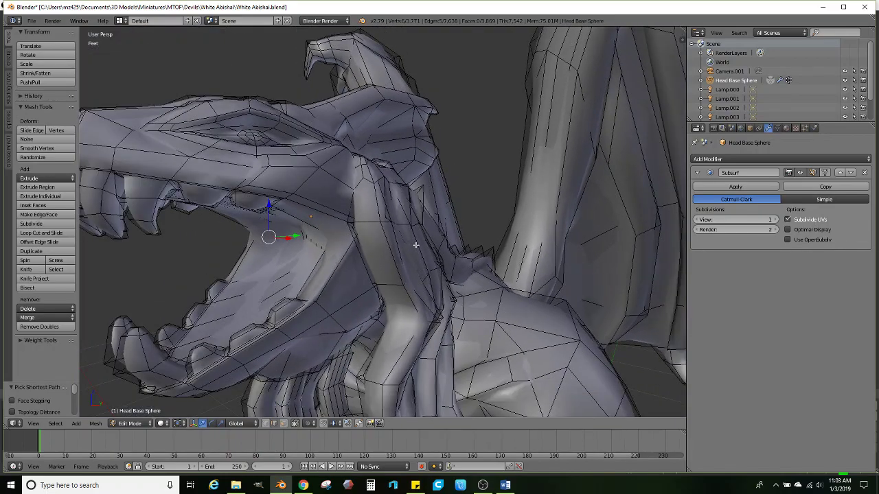
pyautogui.moveTo(416, 245); pyautogui.dragTo(239, 268, button='middle')
pyautogui.moveTo(285, 269)
pyautogui.keyDown('shift'); pyautogui.mouseDown(button='middle')
pyautogui.moveTo(341, 222)
pyautogui.moveTo(430, 224)
pyautogui.moveTo(348, 233)
pyautogui.moveTo(377, 234)
pyautogui.mouseUp(button='middle'); pyautogui.keyUp('shift')
pyautogui.press('z')
pyautogui.press('z')
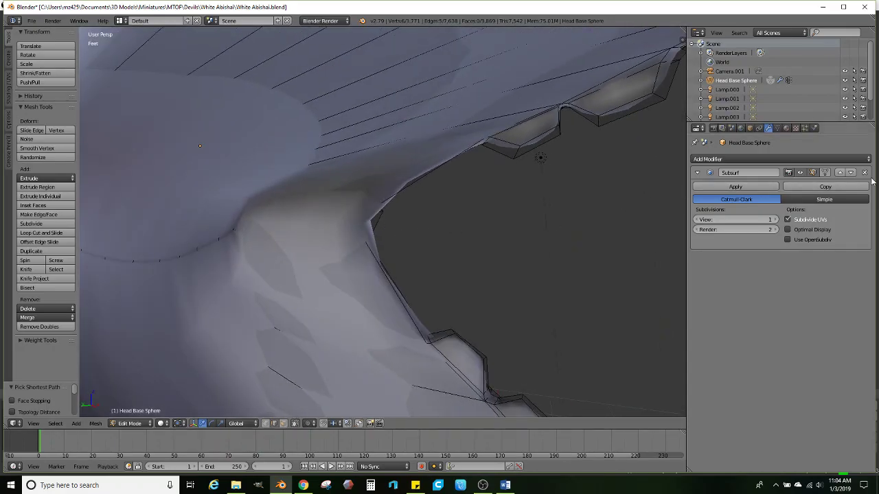
pyautogui.click(865, 172)
pyautogui.scroll(-5, 402, 216)
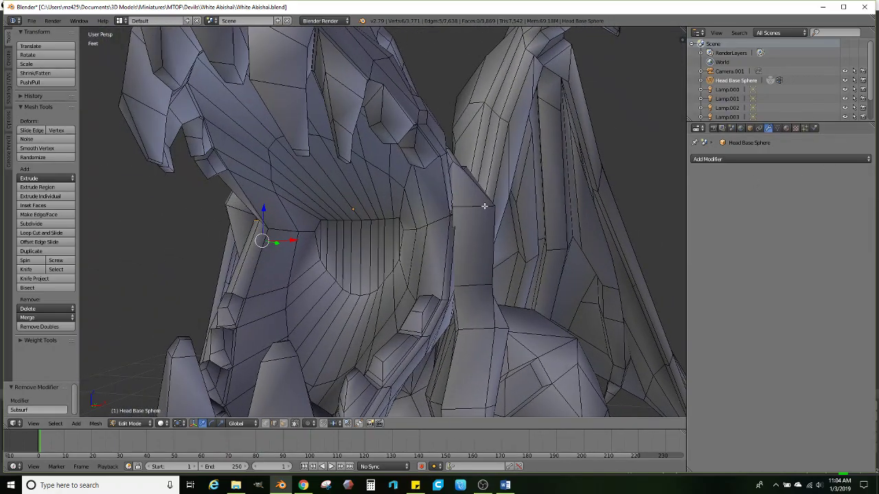
# Extend the edge selection along the mouth corner to the opposite side of the jaw using wireframe shading
pyautogui.moveTo(484, 206); pyautogui.dragTo(343, 202, button='middle')
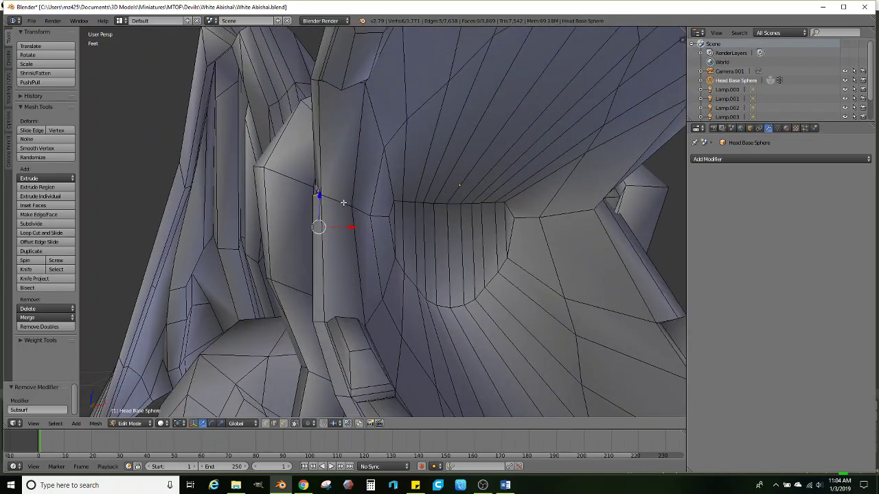
pyautogui.moveTo(573, 214)
pyautogui.mouseDown(button='middle')
pyautogui.moveTo(533, 222)
pyautogui.moveTo(583, 181)
pyautogui.moveTo(583, 196)
pyautogui.moveTo(383, 204)
pyautogui.moveTo(545, 214)
pyautogui.moveTo(390, 222)
pyautogui.moveTo(373, 213)
pyautogui.moveTo(455, 216)
pyautogui.moveTo(331, 241)
pyautogui.moveTo(542, 240)
pyautogui.moveTo(410, 245)
pyautogui.moveTo(405, 237)
pyautogui.moveTo(466, 243)
pyautogui.mouseUp(button='middle')
pyautogui.keyDown('ctrl'); pyautogui.click(589, 180); pyautogui.keyUp('ctrl')
pyautogui.press('z')
pyautogui.keyDown('ctrl'); pyautogui.rightClick(428, 215); pyautogui.keyUp('ctrl')
pyautogui.scroll(-3, 430, 217)
pyautogui.press('z')
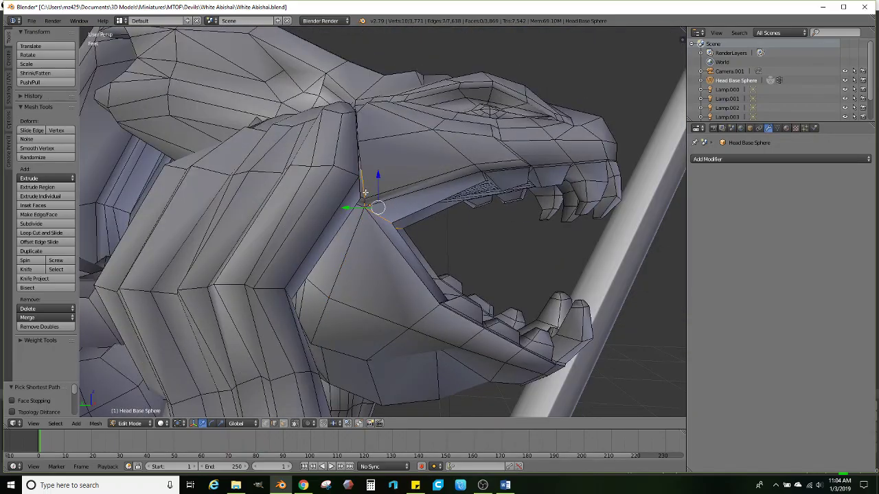
# Try to move the selected mouth-corner edges along Y
pyautogui.moveTo(364, 192); pyautogui.dragTo(342, 209, button='middle')
pyautogui.press('g')
pyautogui.press('y')
pyautogui.click(371, 219)
# Check the mouth-corner edges up close, move them forward along Y by about 203 thou, and lower them slightly
pyautogui.scroll(6, 368, 197)
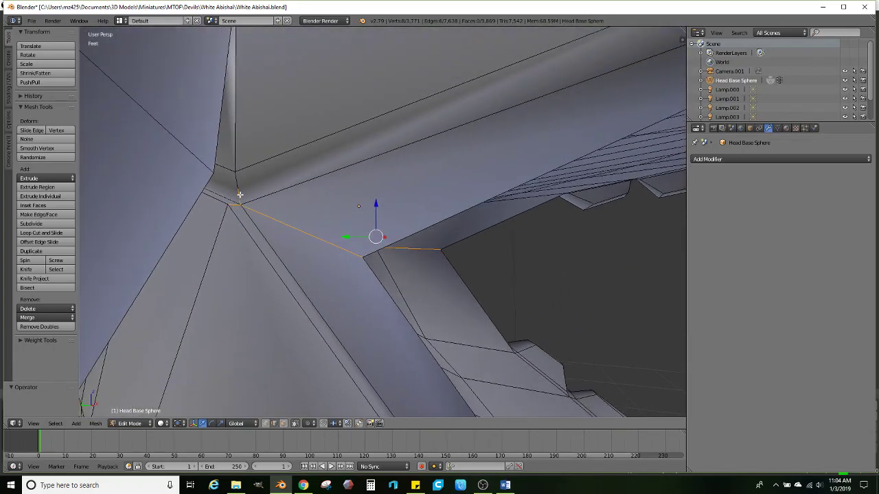
pyautogui.scroll(-5, 521, 241)
pyautogui.moveTo(522, 241); pyautogui.dragTo(398, 261, button='middle')
pyautogui.scroll(5, 407, 235)
pyautogui.scroll(5, 405, 234)
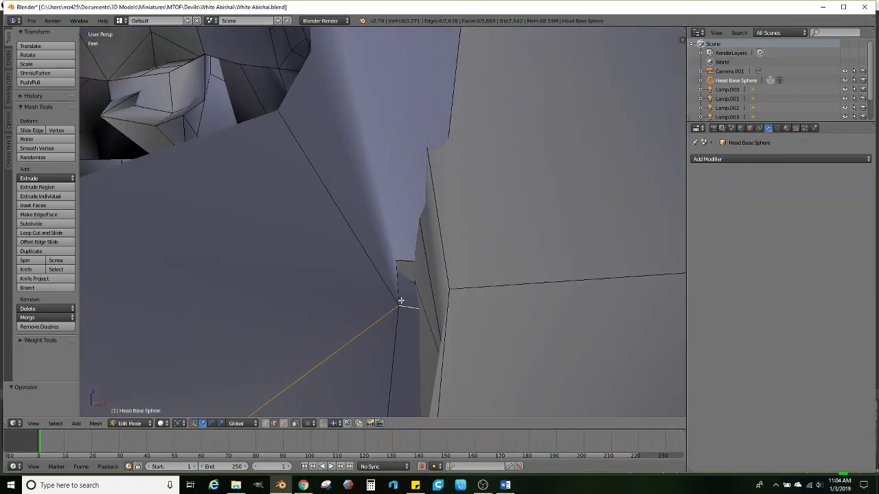
pyautogui.scroll(-5, 400, 294)
pyautogui.moveTo(374, 291); pyautogui.dragTo(357, 235, button='middle')
pyautogui.scroll(-3, 380, 241)
pyautogui.press('g')
pyautogui.press('y')
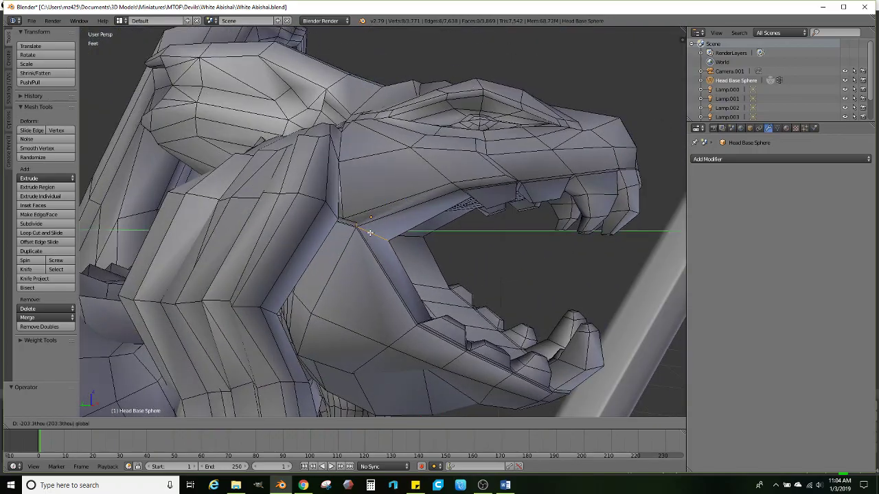
pyautogui.click(369, 233)
pyautogui.moveTo(402, 200); pyautogui.dragTo(404, 205)
# Select the short edge above the mouth corner and raise it slightly
pyautogui.scroll(-1, 384, 214)
pyautogui.moveTo(384, 214); pyautogui.dragTo(397, 220, button='middle')
pyautogui.scroll(1, 398, 220)
pyautogui.rightClick(413, 226)
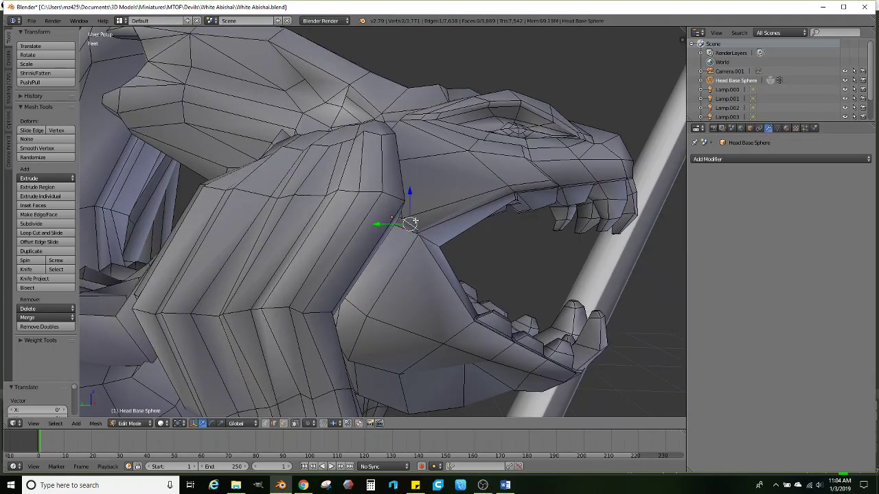
pyautogui.moveTo(412, 193); pyautogui.dragTo(412, 182)
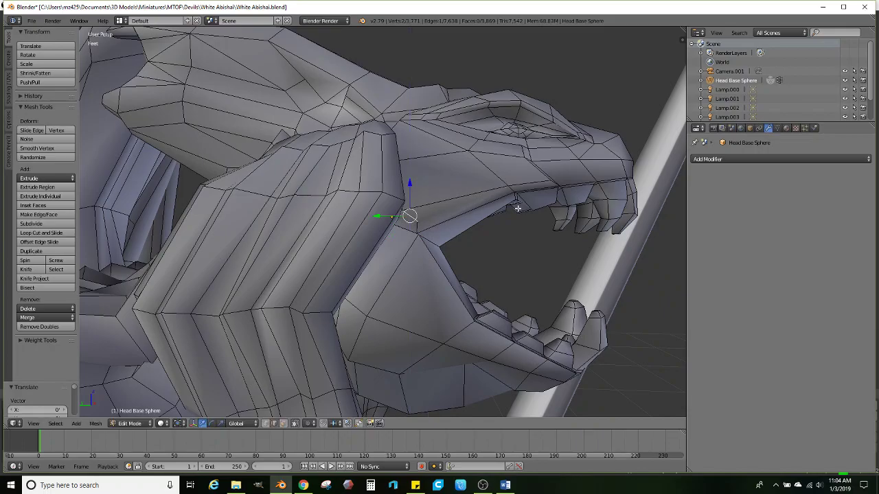
# Add a loop cut around the lower jaw behind the teeth and nudge it upward and forward
pyautogui.moveTo(518, 209); pyautogui.dragTo(485, 236, button='middle')
pyautogui.scroll(2, 486, 235)
pyautogui.moveTo(427, 245); pyautogui.dragTo(432, 232, button='middle')
pyautogui.moveTo(392, 254); pyautogui.dragTo(404, 255, button='middle')
pyautogui.scroll(2, 403, 255)
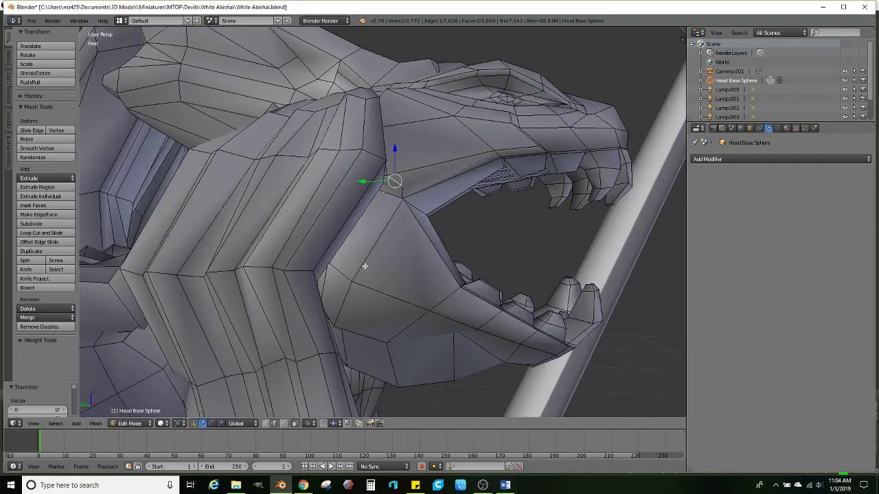
pyautogui.hotkey('ctrl', 'r')
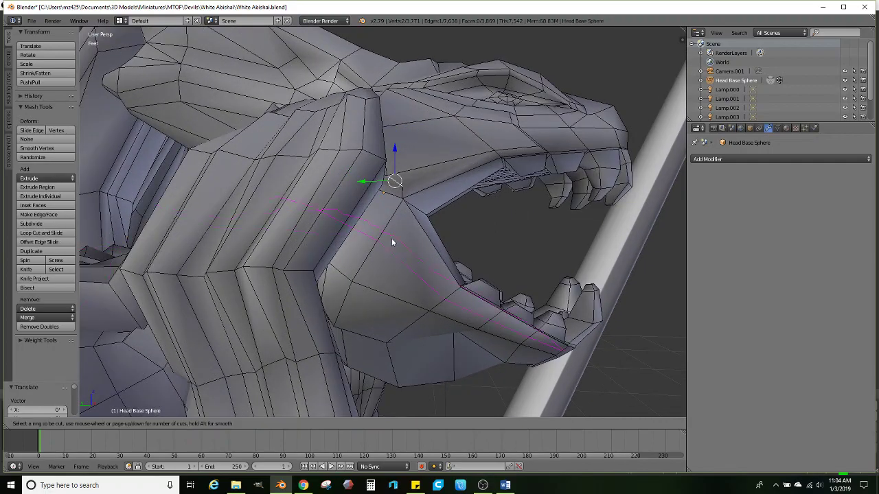
pyautogui.click(434, 252)
pyautogui.moveTo(434, 252); pyautogui.dragTo(423, 251, button='middle')
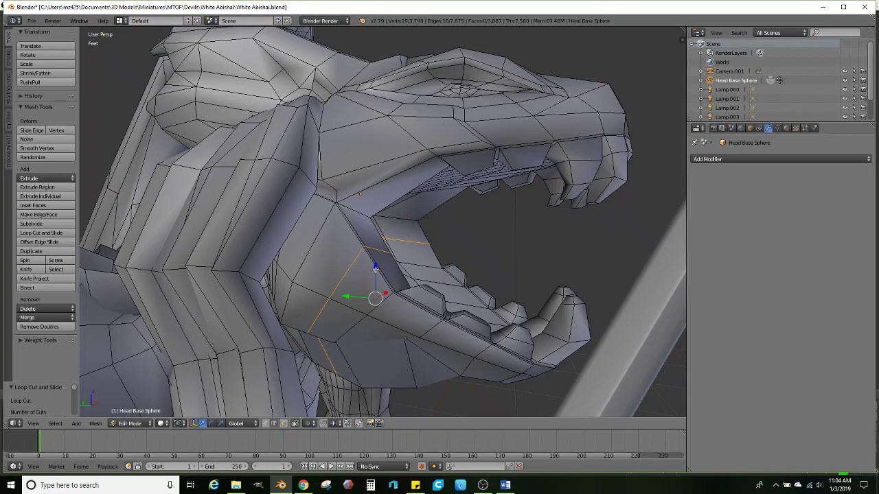
pyautogui.moveTo(376, 270); pyautogui.dragTo(377, 265)
pyautogui.moveTo(385, 265); pyautogui.dragTo(394, 265, button='middle')
pyautogui.moveTo(359, 291); pyautogui.dragTo(361, 291)
# Add a Subdivision Surface modifier to the figure and preview the smoothed head in Object Mode, then return to Edit Mode
pyautogui.scroll(-4, 400, 266)
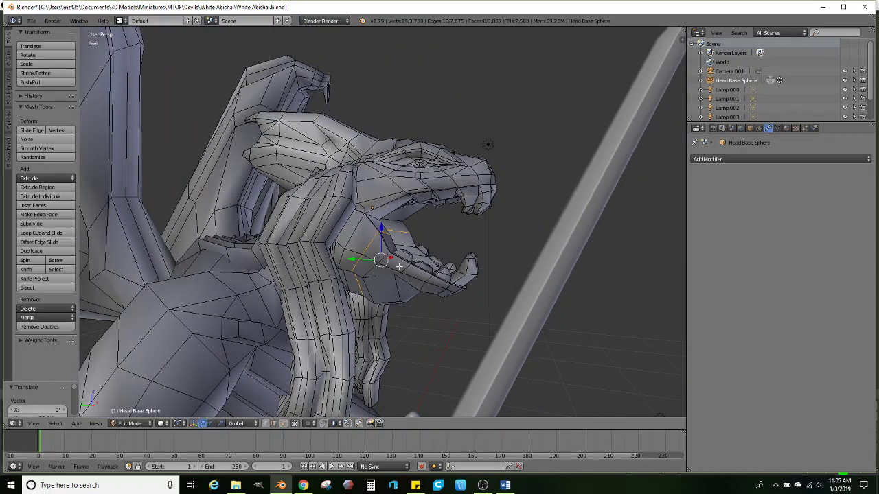
pyautogui.moveTo(389, 260)
pyautogui.mouseDown(button='middle')
pyautogui.moveTo(360, 265)
pyautogui.moveTo(399, 268)
pyautogui.mouseUp(button='middle')
pyautogui.moveTo(377, 232); pyautogui.dragTo(401, 246, button='middle')
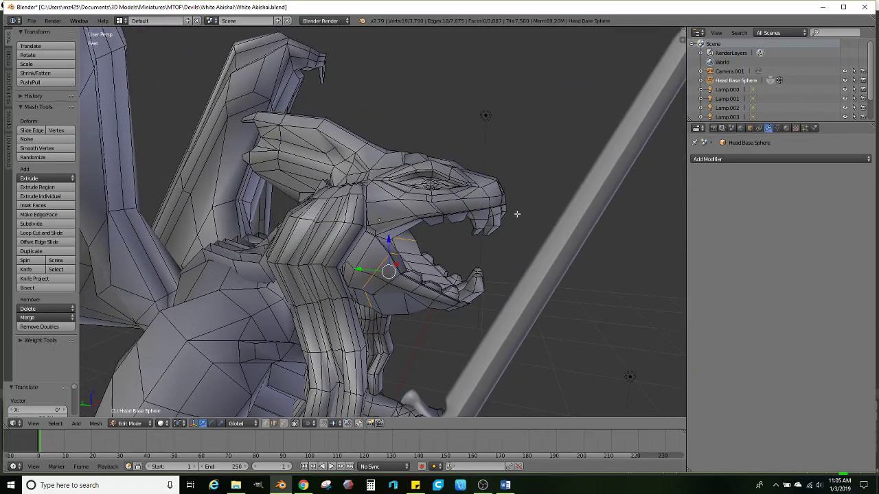
pyautogui.click(724, 161)
pyautogui.click(703, 311)
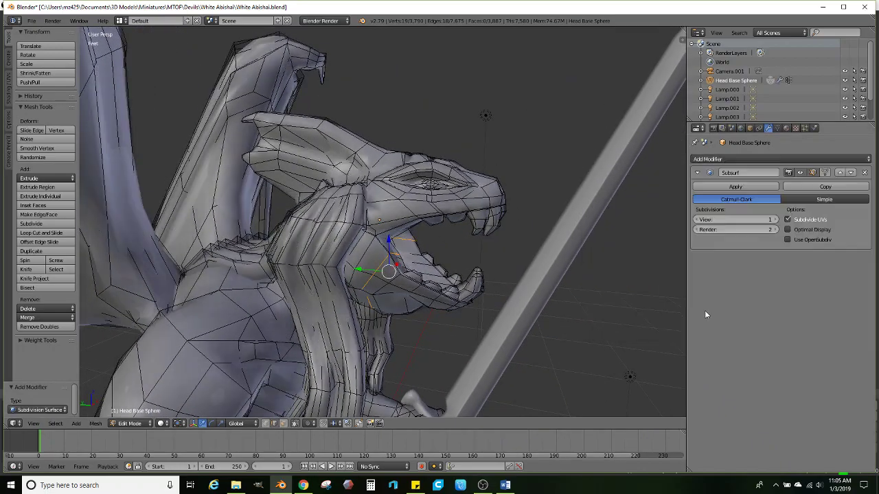
pyautogui.moveTo(450, 294); pyautogui.dragTo(391, 252, button='middle')
pyautogui.press('Tab')
pyautogui.scroll(2, 372, 278)
pyautogui.press('Tab')
# Select the two edges on either side of the lower crest spike's underside and raise them
pyautogui.moveTo(303, 237); pyautogui.dragTo(339, 243, button='middle')
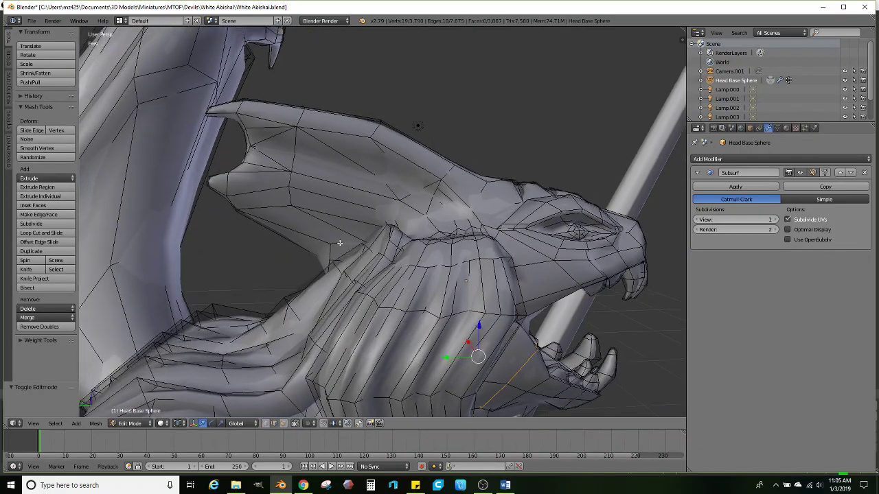
pyautogui.scroll(1, 309, 244)
pyautogui.moveTo(276, 219); pyautogui.dragTo(355, 212, button='middle')
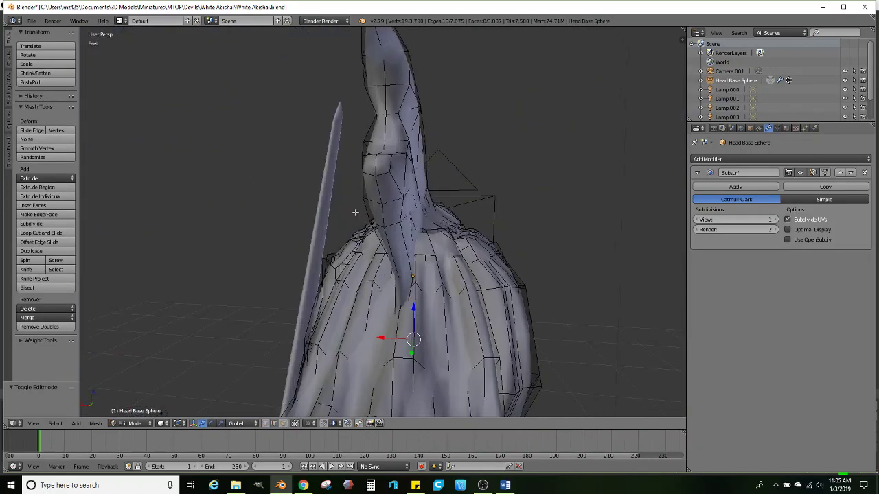
pyautogui.scroll(1, 372, 208)
pyautogui.rightClick(400, 194)
pyautogui.click(366, 191)
pyautogui.keyDown('shift'); pyautogui.rightClick(377, 188); pyautogui.keyUp('shift')
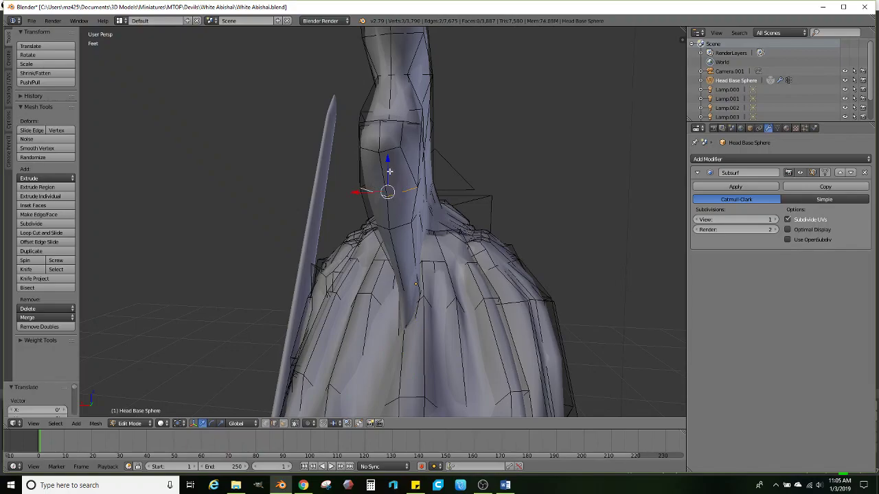
pyautogui.moveTo(390, 165); pyautogui.dragTo(390, 151)
# Select the short edge in line with the lower spike on the crest's side, enlarge it, and lower it along Z
pyautogui.moveTo(440, 169); pyautogui.dragTo(313, 175, button='middle')
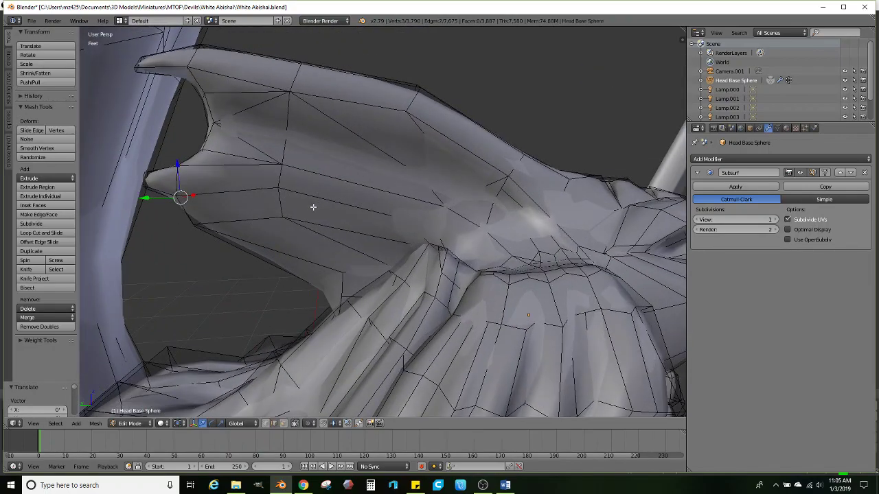
pyautogui.keyDown('shift'); pyautogui.moveTo(312, 205); pyautogui.dragTo(347, 200, button='middle'); pyautogui.keyUp('shift')
pyautogui.rightClick(346, 189)
pyautogui.rightClick(344, 176)
pyautogui.press('s')
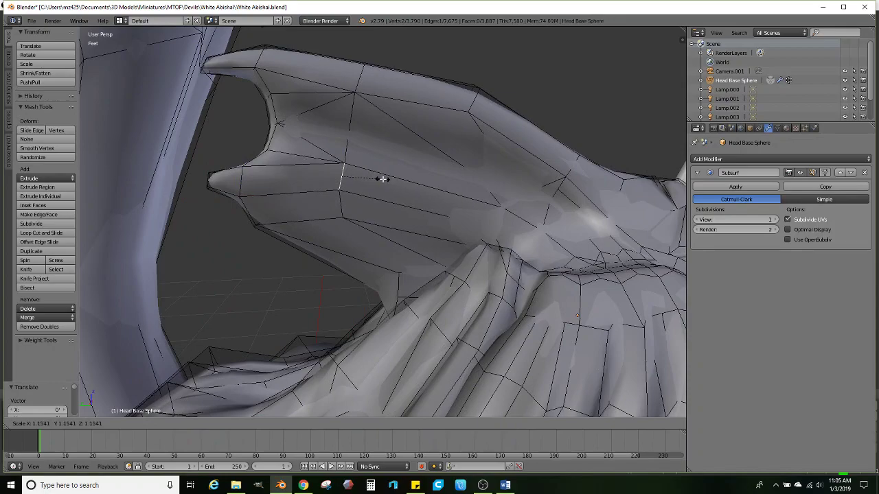
pyautogui.click(379, 180)
pyautogui.press('g')
pyautogui.press('z')
pyautogui.click(340, 153)
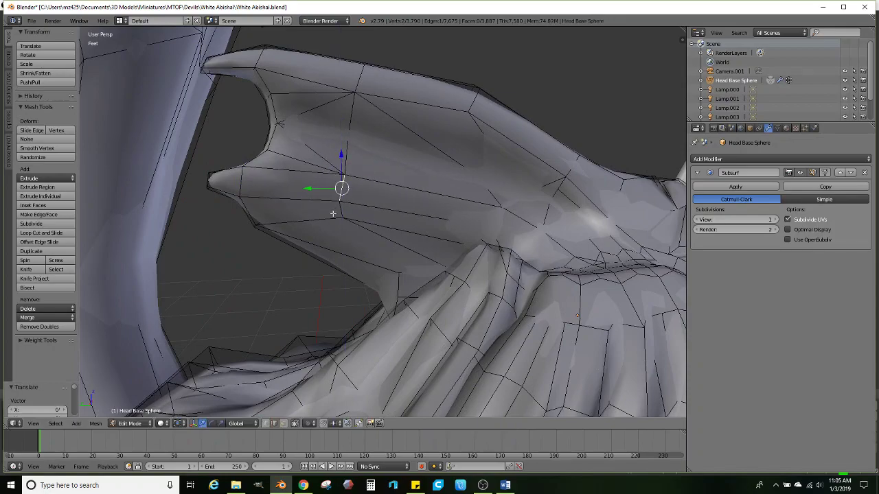
# Select the short edges on both sides of the crest in line with the lower spike, enlarge them slightly, and lower them along Z
pyautogui.rightClick(297, 221)
pyautogui.keyDown('shift'); pyautogui.rightClick(385, 225); pyautogui.keyUp('shift')
pyautogui.moveTo(384, 226); pyautogui.dragTo(502, 231, button='middle')
pyautogui.press('s')
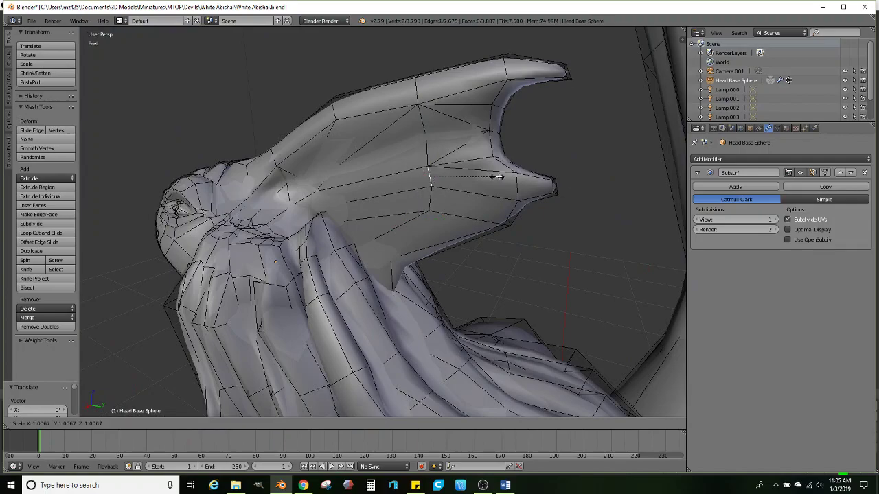
pyautogui.click(504, 177)
pyautogui.moveTo(430, 143); pyautogui.dragTo(430, 149)
pyautogui.moveTo(474, 198); pyautogui.dragTo(319, 202, button='middle')
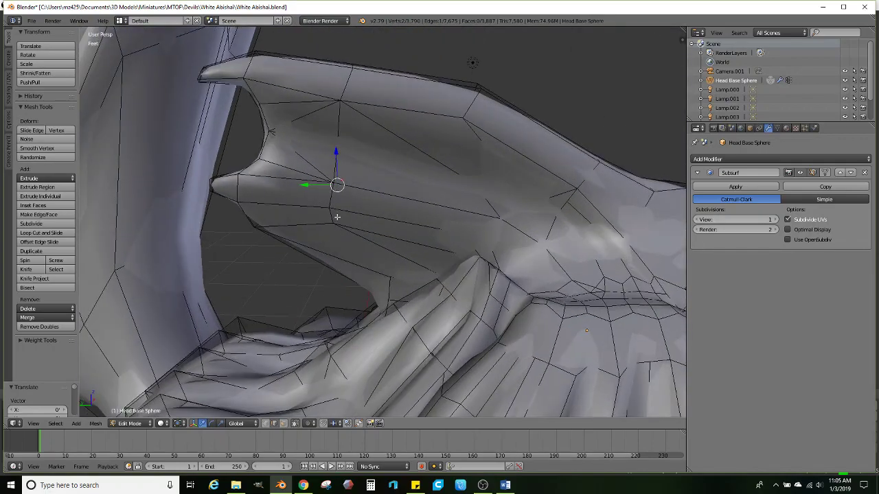
# Select the matching edges just beneath the lower spike's line on both sides of the crest, bring them closer together, and raise them
pyautogui.rightClick(278, 223)
pyautogui.moveTo(278, 223); pyautogui.dragTo(431, 219, button='middle')
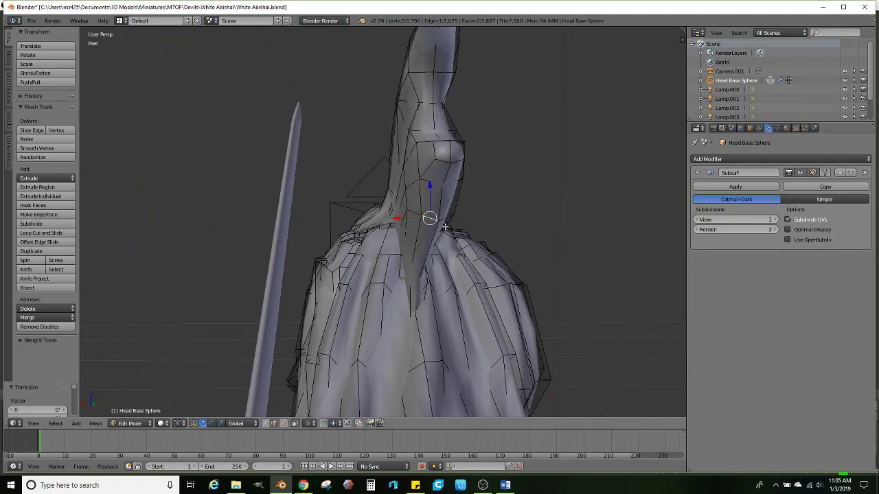
pyautogui.press('s')
pyautogui.click(491, 210)
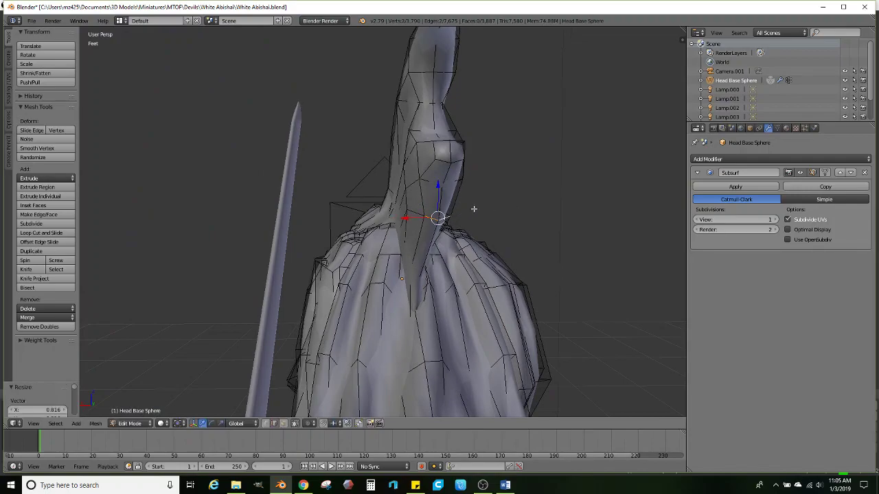
pyautogui.moveTo(470, 210); pyautogui.dragTo(289, 200, button='middle')
pyautogui.moveTo(263, 184); pyautogui.dragTo(268, 173)
# Fine-tune the crest's lower side edges by shifting them slightly sideways
pyautogui.moveTo(392, 217); pyautogui.dragTo(425, 239, button='middle')
pyautogui.moveTo(419, 225); pyautogui.dragTo(411, 222)
pyautogui.moveTo(386, 222)
pyautogui.mouseDown(button='middle')
pyautogui.moveTo(460, 220)
pyautogui.moveTo(395, 215)
pyautogui.mouseUp(button='middle')
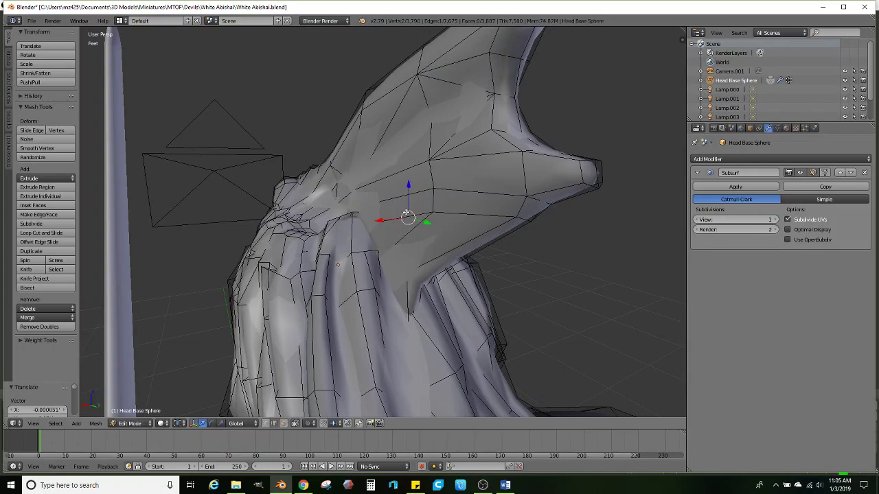
pyautogui.moveTo(360, 221); pyautogui.dragTo(364, 220)
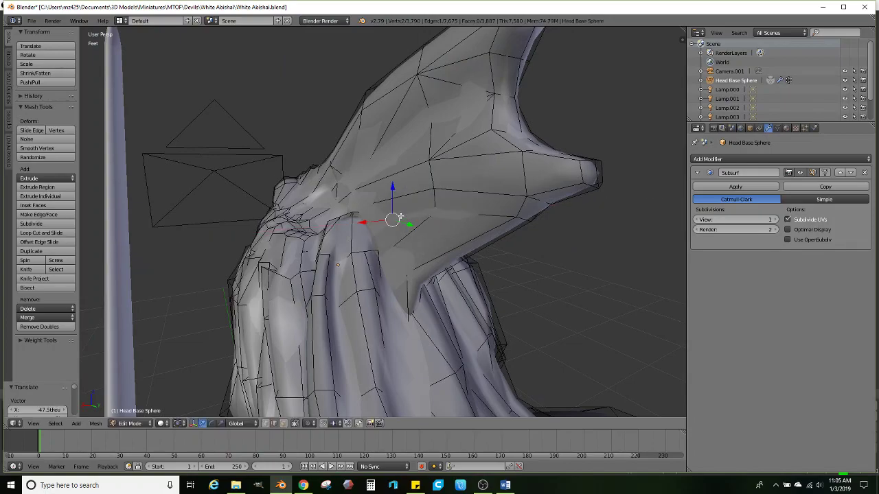
# Inspect the reshaped crest against the whole figure and preview the smoothed mesh in Object Mode
pyautogui.moveTo(398, 216); pyautogui.dragTo(448, 229, button='middle')
pyautogui.scroll(-10, 448, 229)
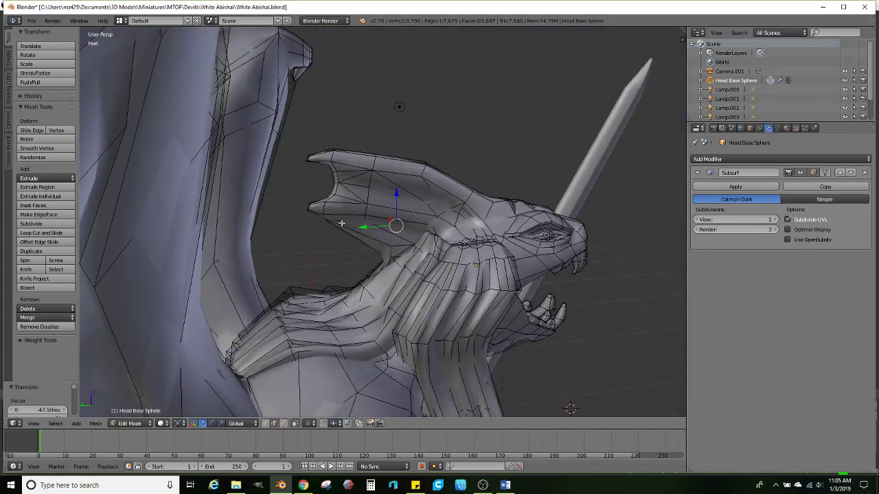
pyautogui.scroll(-5, 383, 247)
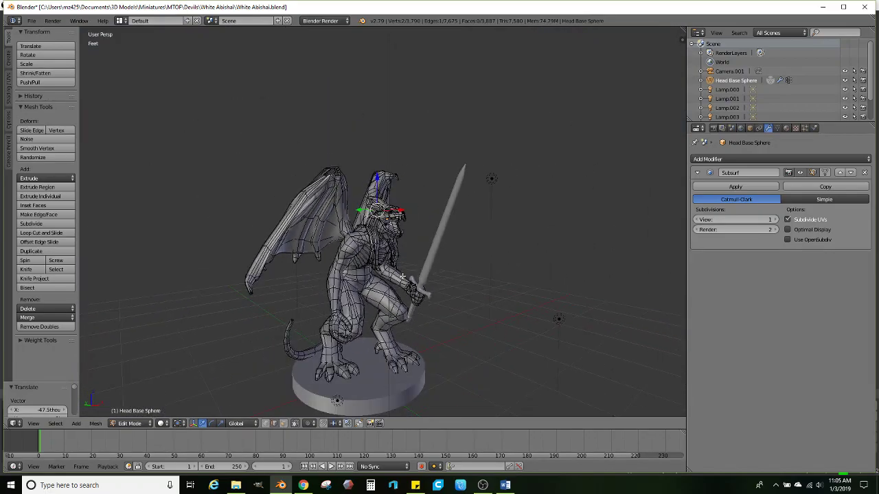
pyautogui.scroll(8, 417, 285)
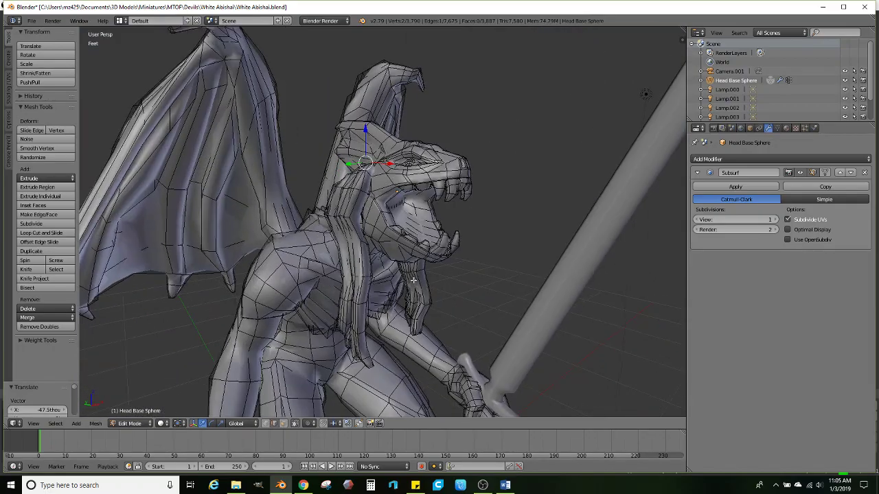
pyautogui.scroll(2, 398, 302)
pyautogui.press('Tab')
pyautogui.press('Tab')
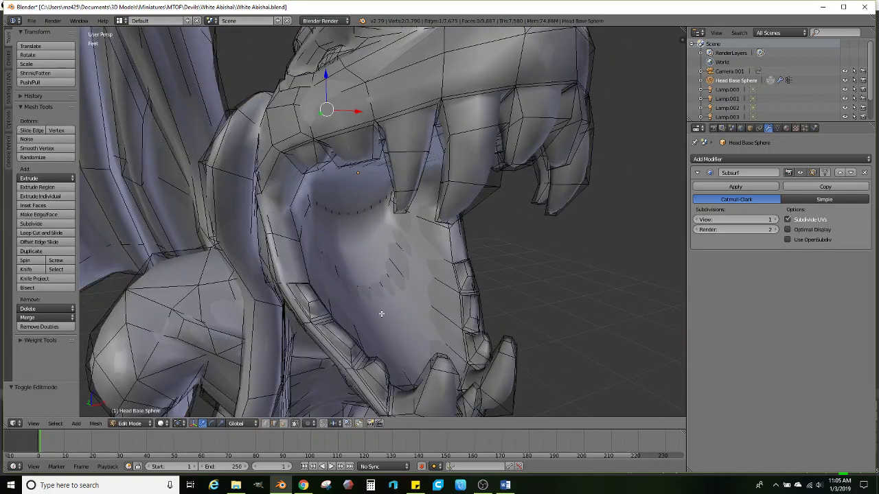
# Select the row of six faces along the bottom of the throat inside the mouth and extrude them to start a tongue
pyautogui.click(282, 424)
pyautogui.moveTo(405, 322); pyautogui.dragTo(384, 295, button='middle')
pyautogui.rightClick(365, 270)
pyautogui.keyDown('ctrl'); pyautogui.click(312, 275); pyautogui.keyUp('ctrl')
pyautogui.moveTo(312, 275); pyautogui.dragTo(349, 274, button='middle')
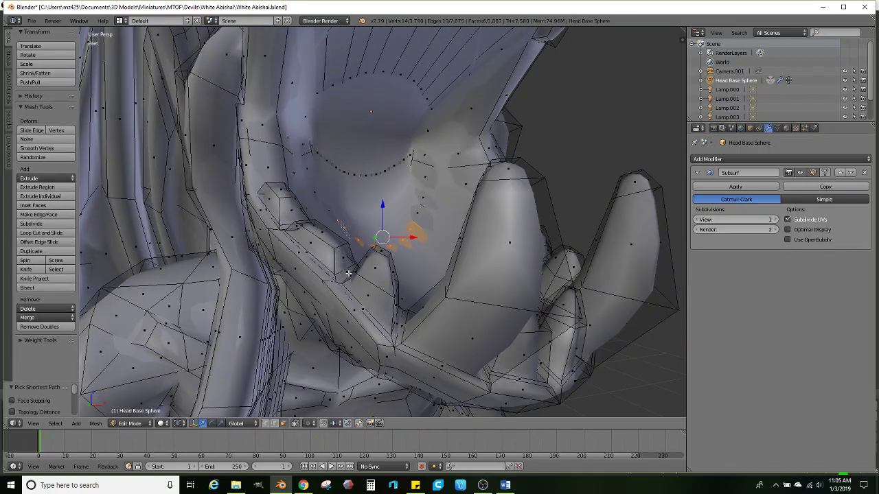
pyautogui.press('e')
pyautogui.click(451, 208)
# Select the row of faces at the tongue's end and extrude it again toward the front teeth
pyautogui.moveTo(451, 207); pyautogui.dragTo(350, 290, button='middle')
pyautogui.rightClick(353, 283)
pyautogui.keyDown('ctrl'); pyautogui.rightClick(345, 283); pyautogui.keyUp('ctrl')
pyautogui.press('e')
pyautogui.click(361, 307)
# Shrink the tongue's end faces, raise them, and push them along Y to shape the tip
pyautogui.press('s')
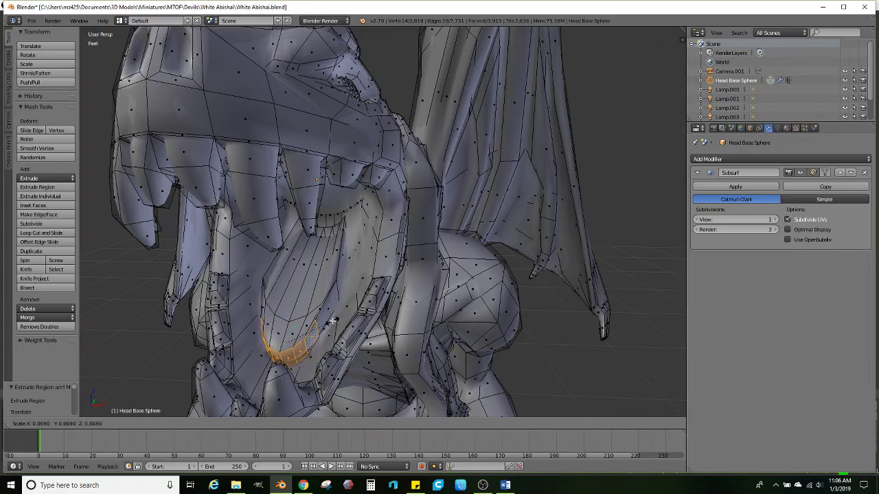
pyautogui.click(332, 319)
pyautogui.moveTo(285, 312); pyautogui.dragTo(285, 302)
pyautogui.moveTo(285, 302); pyautogui.dragTo(276, 309, button='middle')
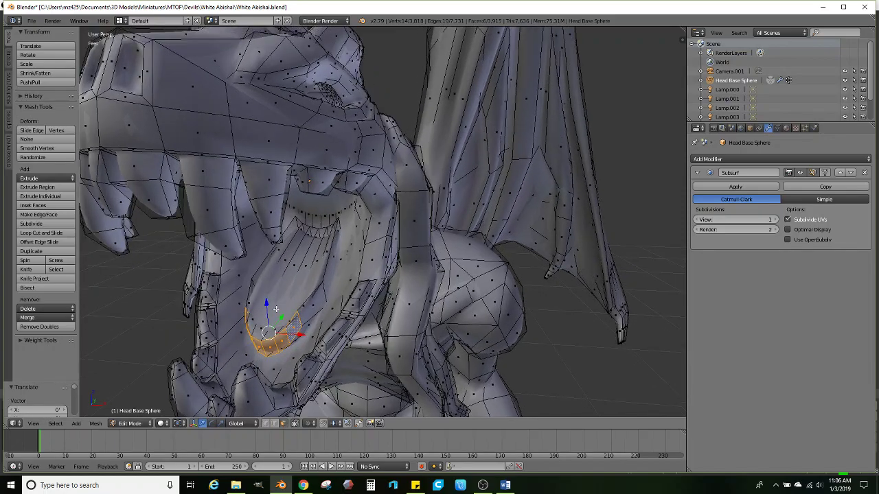
pyautogui.moveTo(284, 319); pyautogui.dragTo(254, 327)
pyautogui.moveTo(254, 328); pyautogui.dragTo(295, 320, button='middle')
# Raise selected lengthwise edges on the tongue's upper surface along Z, and select the edges alongside them
pyautogui.scroll(3, 292, 295)
pyautogui.click(274, 423)
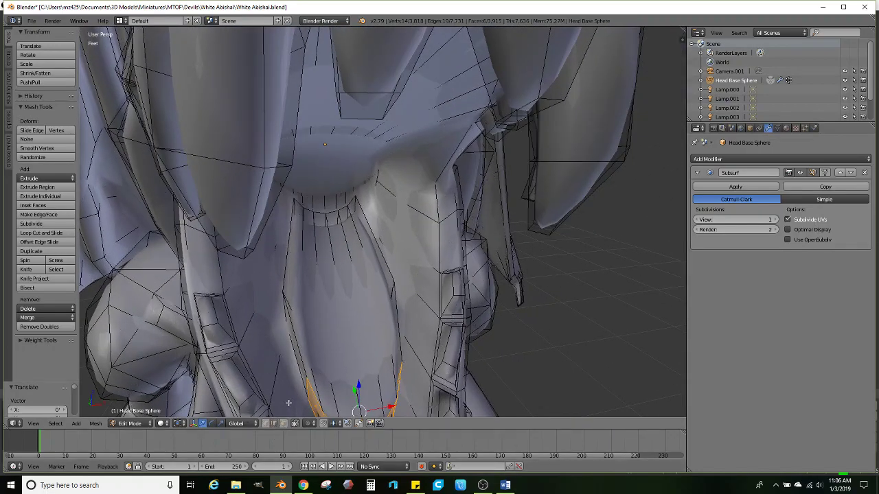
pyautogui.rightClick(314, 272)
pyautogui.keyDown('shift'); pyautogui.rightClick(347, 244); pyautogui.keyUp('shift')
pyautogui.keyDown('shift'); pyautogui.rightClick(368, 354); pyautogui.keyUp('shift')
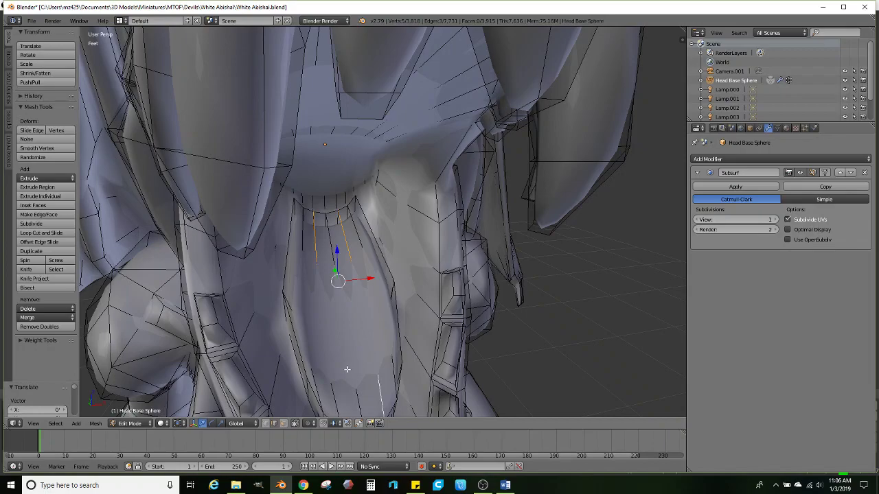
pyautogui.moveTo(339, 252); pyautogui.dragTo(339, 232)
pyautogui.rightClick(307, 239)
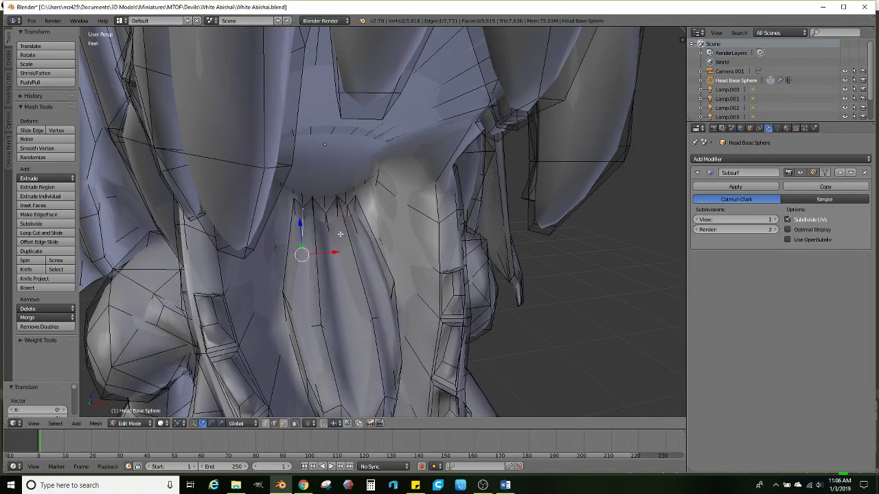
pyautogui.keyDown('shift'); pyautogui.rightClick(354, 230); pyautogui.keyUp('shift')
# Return the figure to Object Mode and save the White Abishai.blend file
pyautogui.press('Tab')
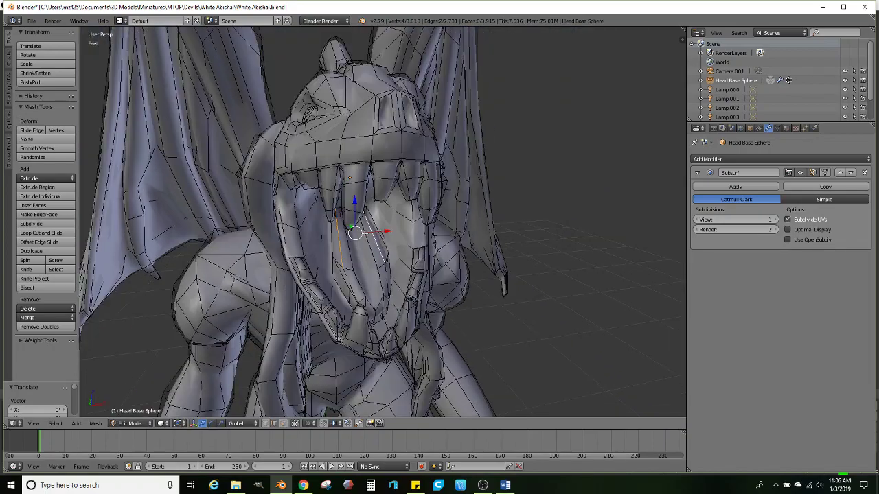
pyautogui.scroll(-5, 372, 243)
pyautogui.moveTo(373, 241); pyautogui.dragTo(401, 218, button='middle')
pyautogui.scroll(-3, 417, 229)
pyautogui.scroll(-4, 382, 241)
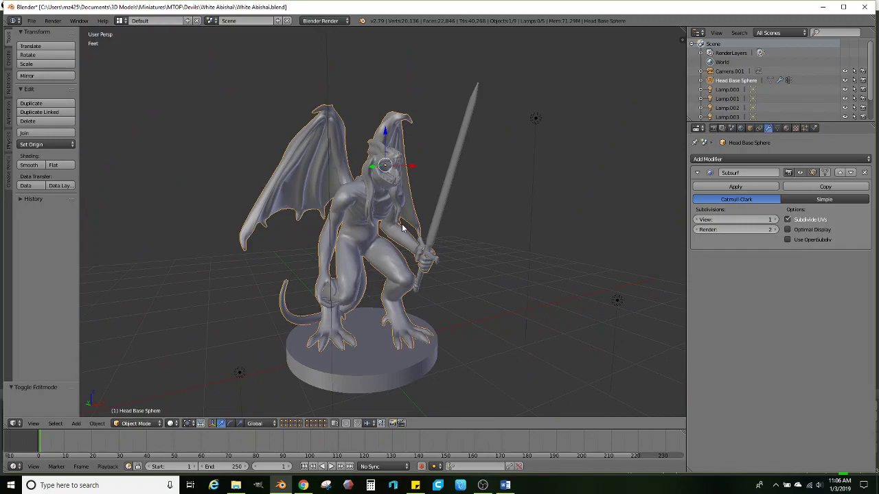
pyautogui.moveTo(493, 229)
pyautogui.mouseDown(button='middle')
pyautogui.moveTo(500, 222)
pyautogui.moveTo(504, 231)
pyautogui.mouseUp(button='middle')
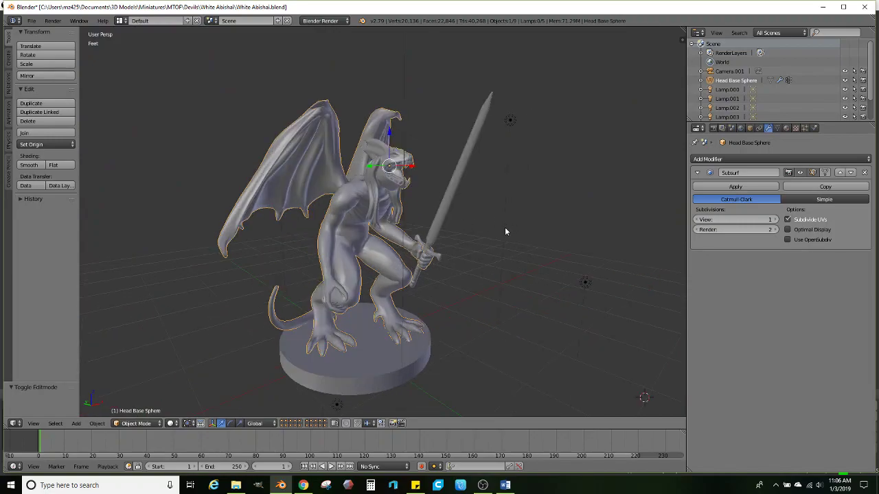
pyautogui.click(31, 20)
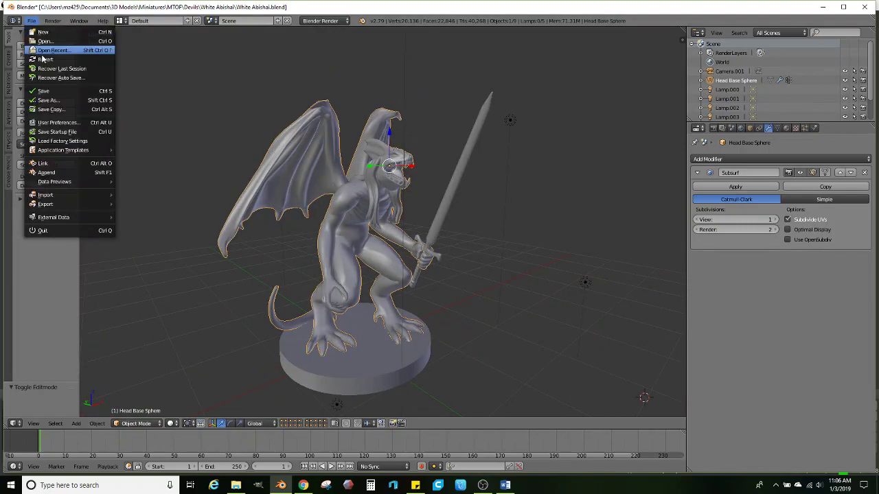
pyautogui.click(43, 90)
pyautogui.scroll(-2, 368, 191)
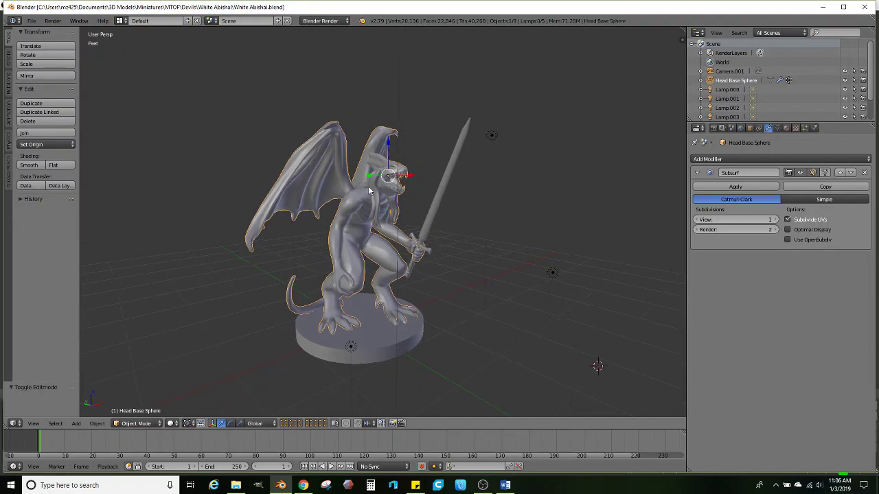
# Deselect all objects and export the whole miniature as White Abishai.stl in the White Abishai folder
pyautogui.press('a')
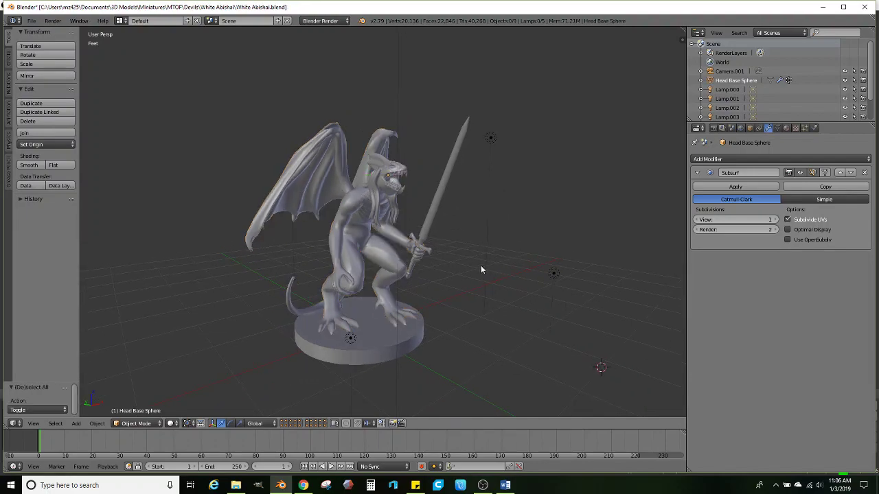
pyautogui.moveTo(436, 260); pyautogui.dragTo(414, 257, button='middle')
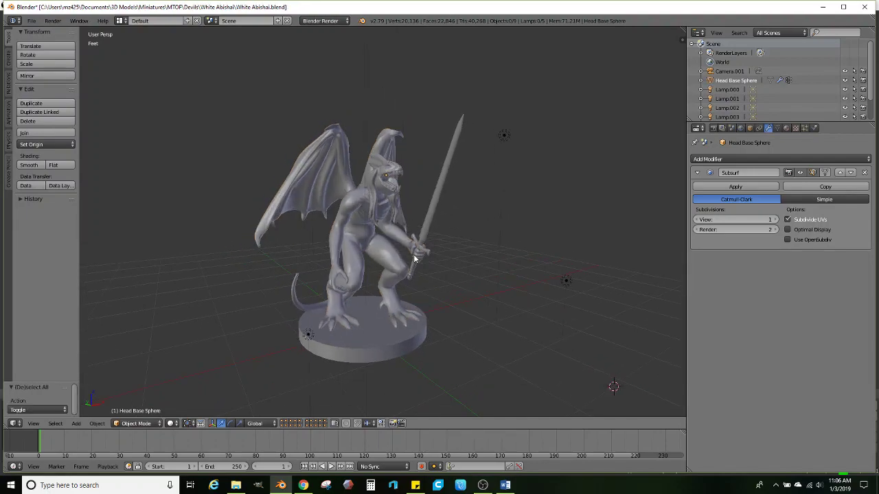
pyautogui.click(32, 20)
pyautogui.moveTo(83, 204)
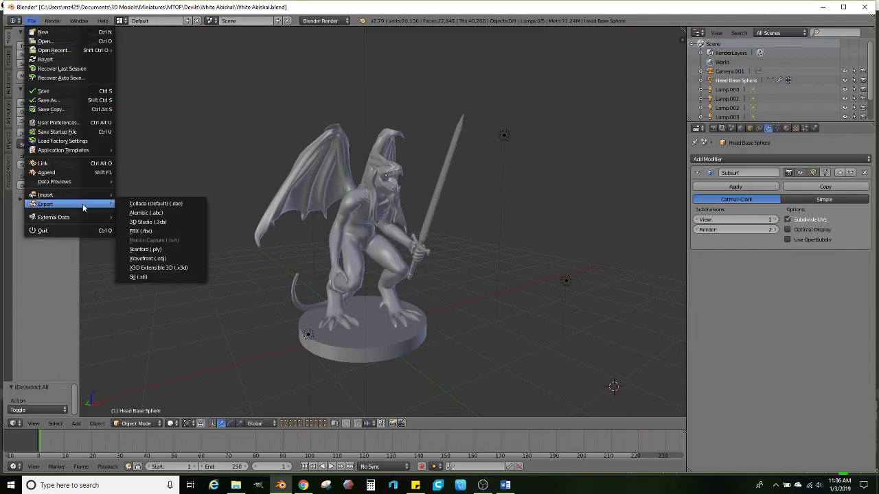
pyautogui.click(141, 276)
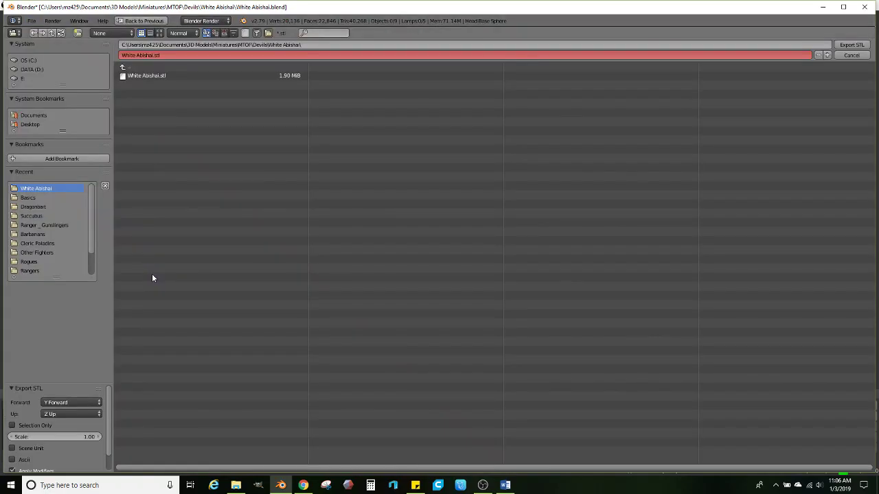
pyautogui.click(850, 46)
# Switch the viewport shading to Rendered and frame the miniature from the front three-quarter view
pyautogui.moveTo(434, 221)
pyautogui.mouseDown(button='middle')
pyautogui.moveTo(439, 195)
pyautogui.moveTo(440, 205)
pyautogui.mouseUp(button='middle')
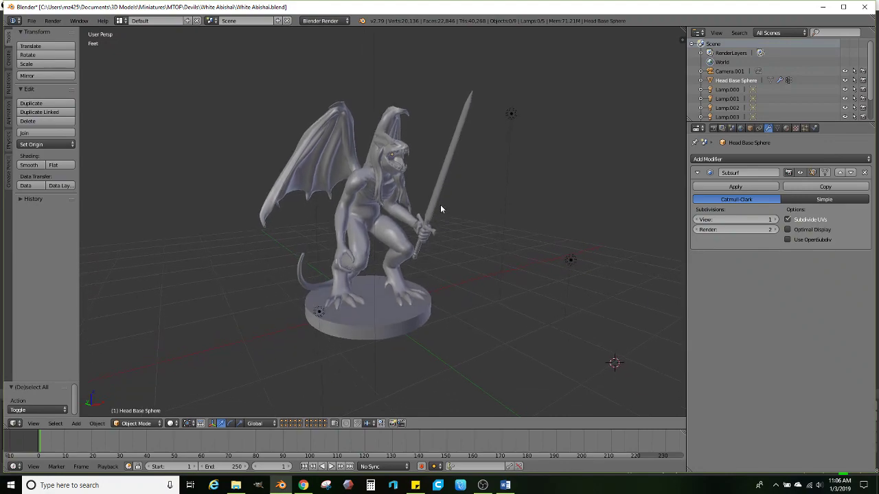
pyautogui.click(169, 423)
pyautogui.click(183, 362)
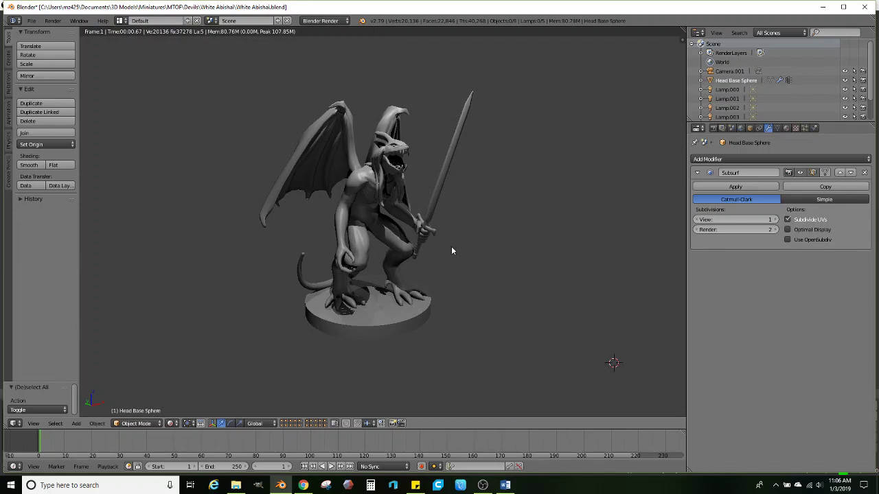
pyautogui.moveTo(452, 251); pyautogui.dragTo(448, 250, button='middle')
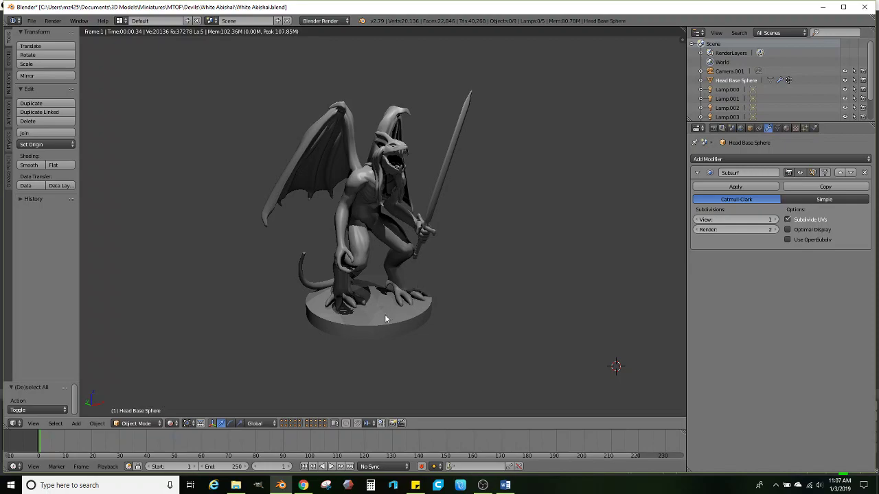
# Switch to the Snipping Tool and capture a rectangular snip around the rendered miniature
pyautogui.click(326, 486)
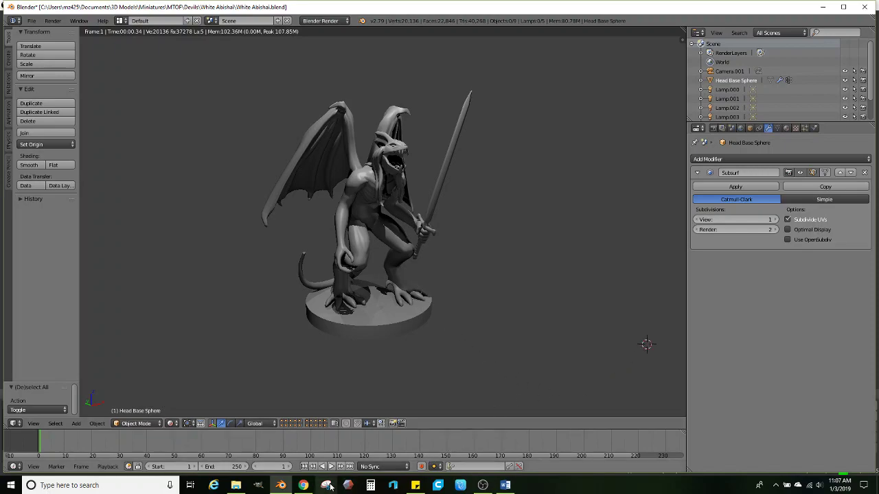
pyautogui.click(712, 365)
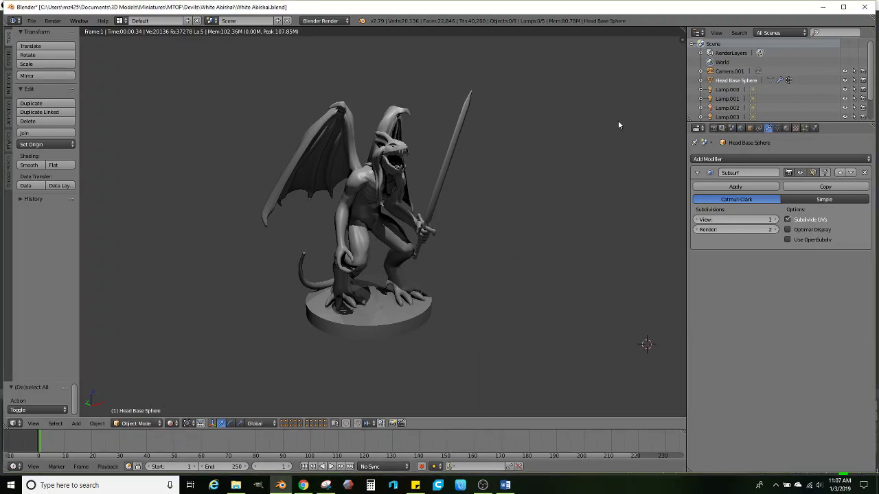
pyautogui.moveTo(559, 76); pyautogui.dragTo(183, 364)
# Start saving the snip and browse to Documents > 3D Models > Miniatures > MTOF > Devils > White Abishai
pyautogui.click(148, 18)
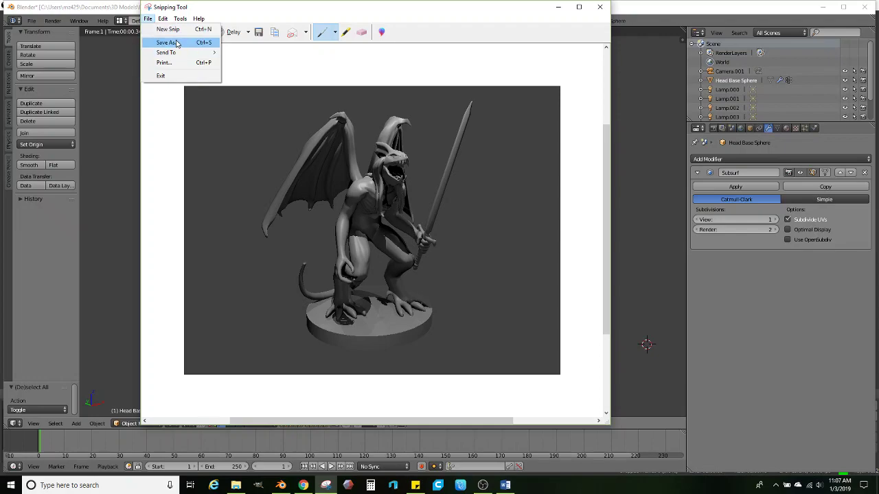
pyautogui.click(170, 43)
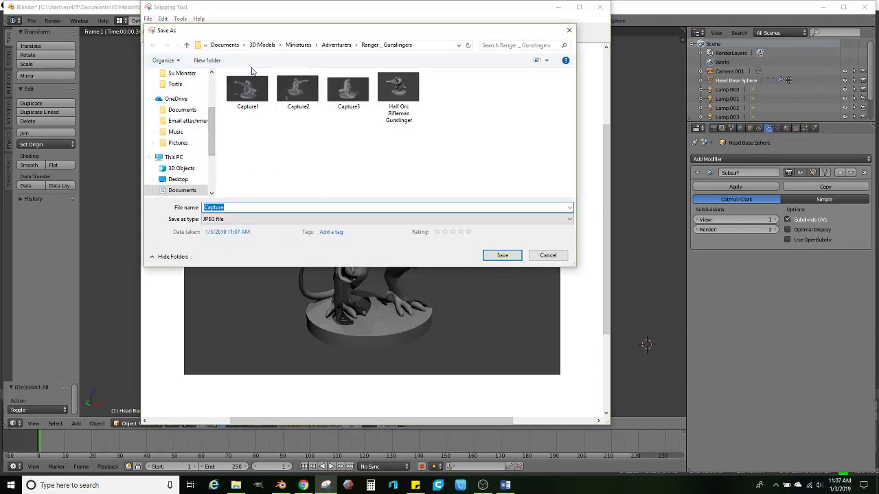
pyautogui.scroll(3, 213, 121)
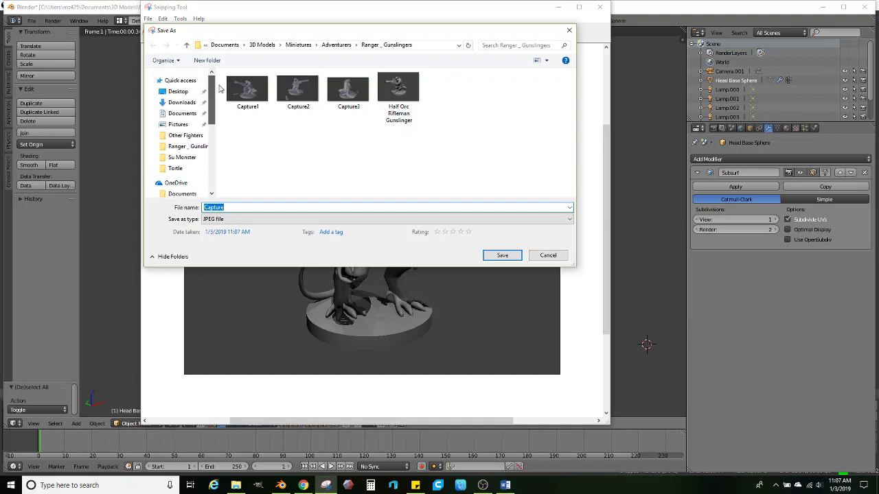
pyautogui.click(181, 114)
pyautogui.doubleClick(240, 86)
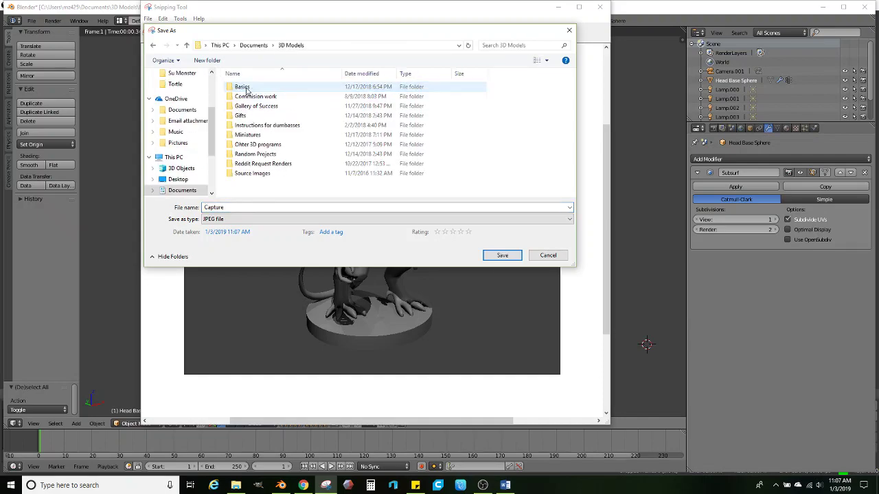
pyautogui.doubleClick(255, 135)
pyautogui.doubleClick(254, 96)
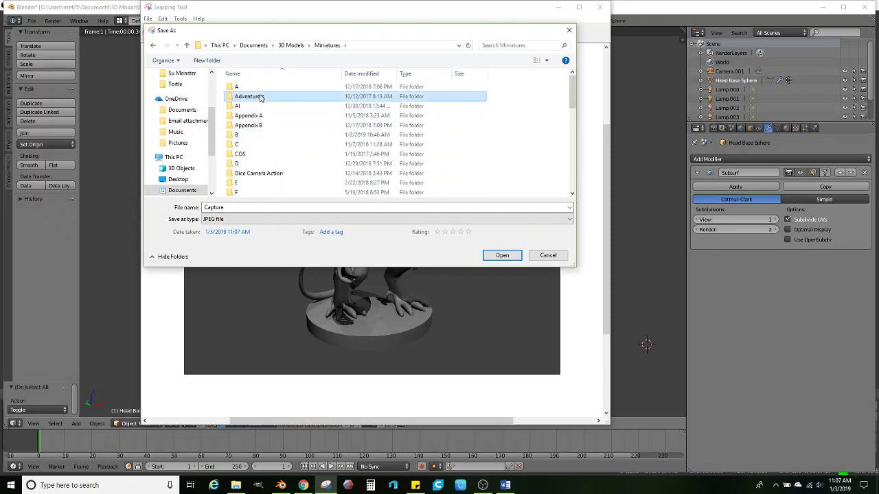
pyautogui.click(327, 44)
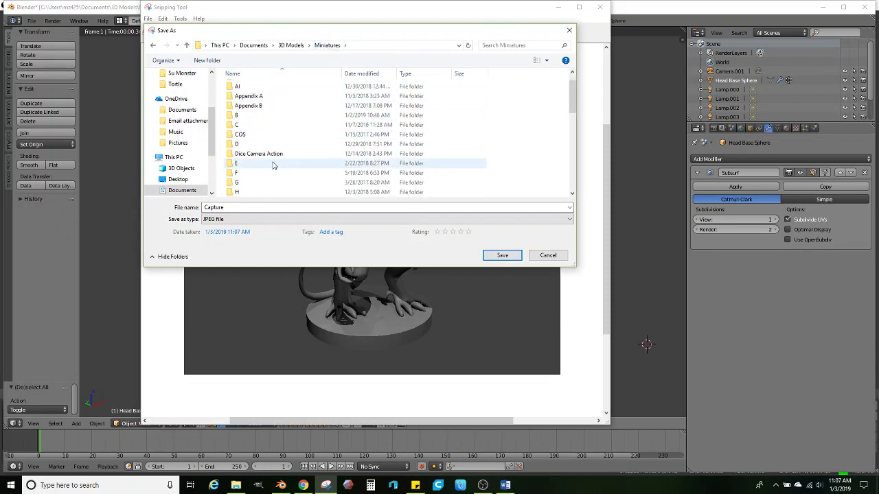
pyautogui.scroll(-10, 272, 167)
pyautogui.scroll(1, 263, 159)
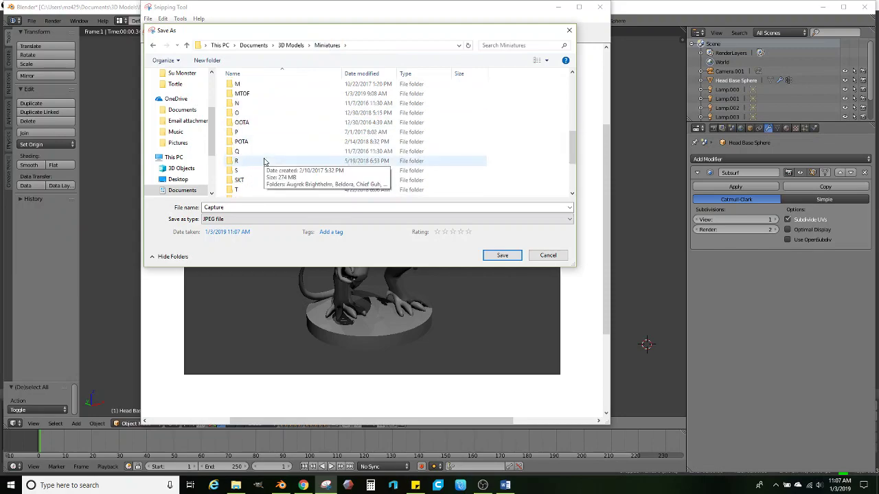
pyautogui.click(247, 95)
pyautogui.doubleClick(249, 98)
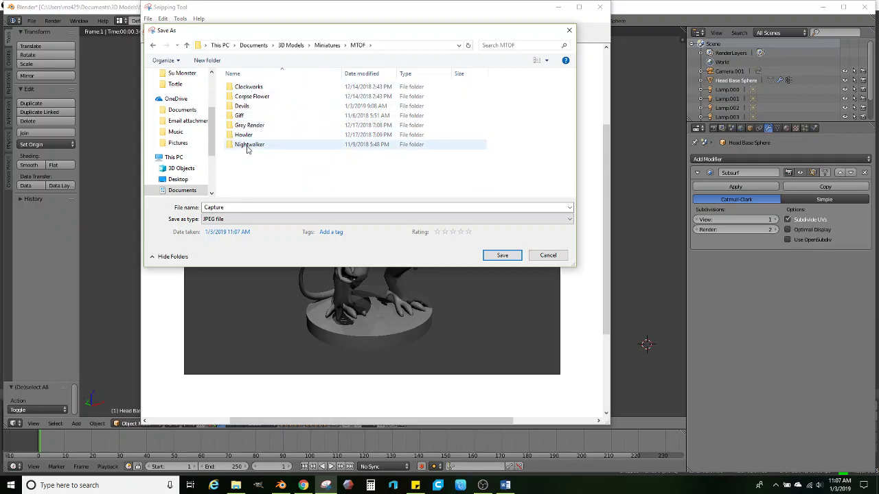
pyautogui.doubleClick(243, 106)
pyautogui.doubleClick(251, 88)
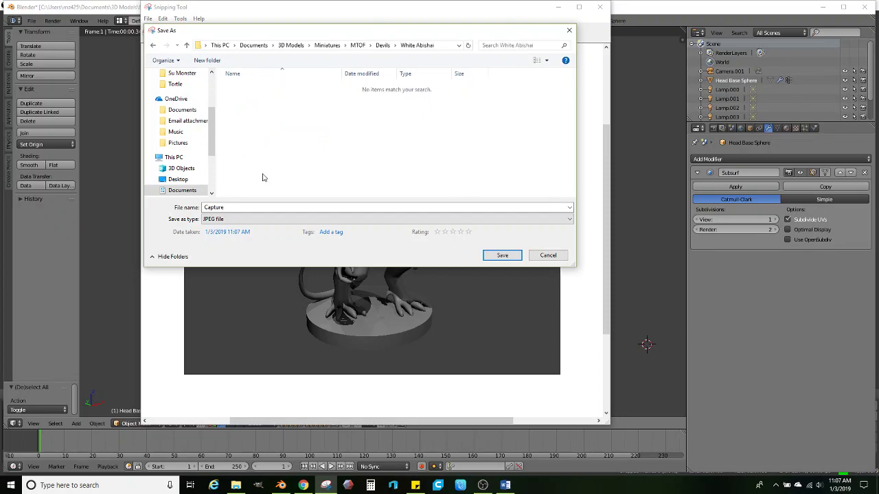
# Name the snip and save it as a JPEG file in the White Abishai folder, closing the Snipping Tool
pyautogui.click(260, 207)
pyautogui.write('wHIT')
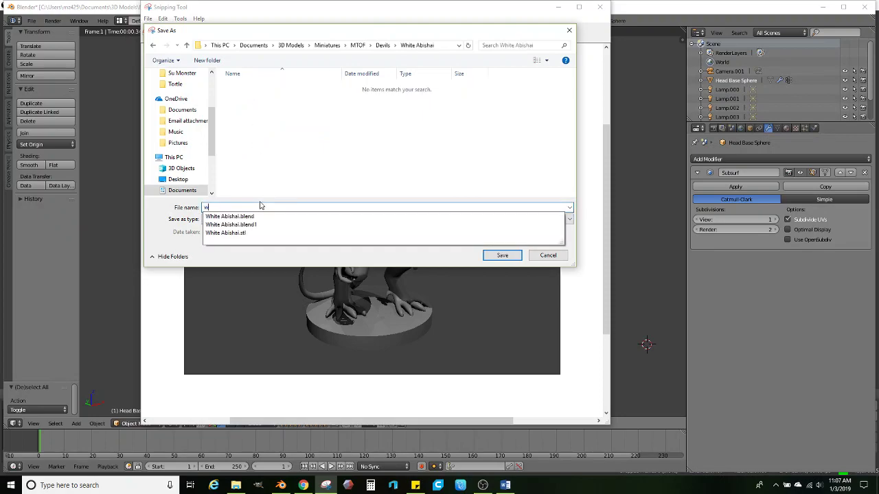
pyautogui.press('BackSpace')
pyautogui.press('BackSpace')
pyautogui.write('W')
pyautogui.press('Return')
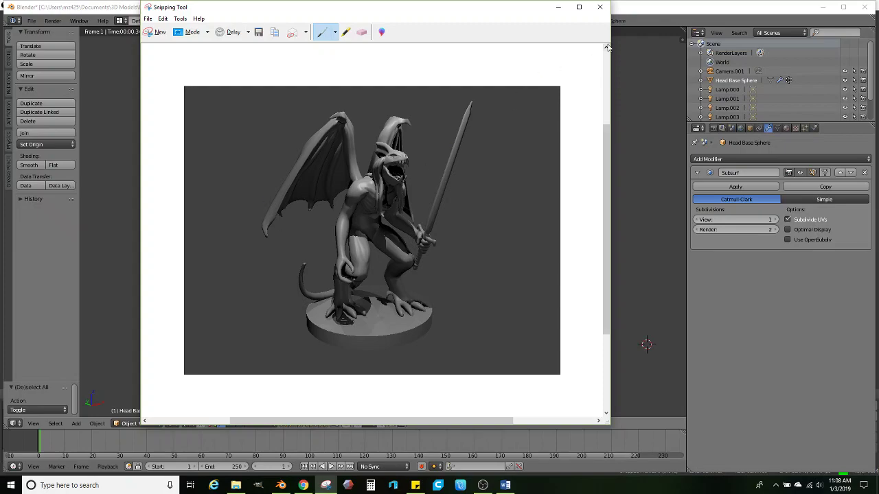
pyautogui.click(600, 7)
# Switch to 3D Builder and import the White Abishai STL from the MTOF > Devils > White Abishai folder, using mm as the file's units
pyautogui.click(393, 484)
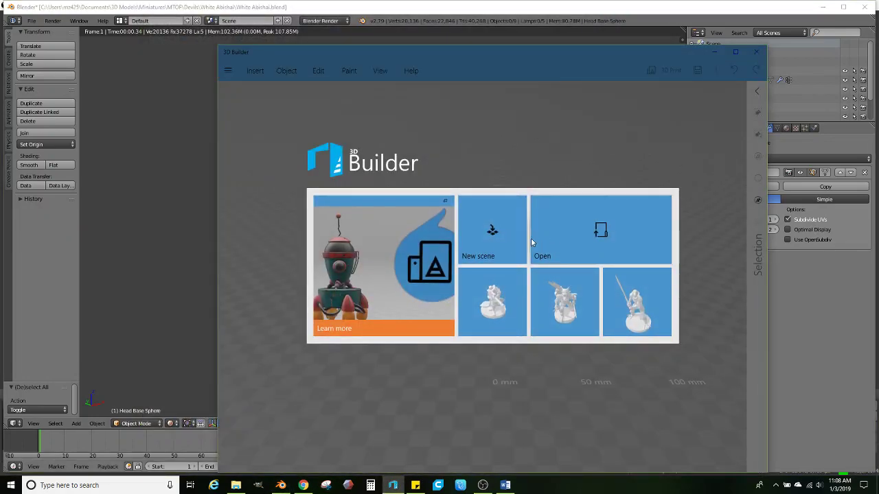
pyautogui.click(559, 232)
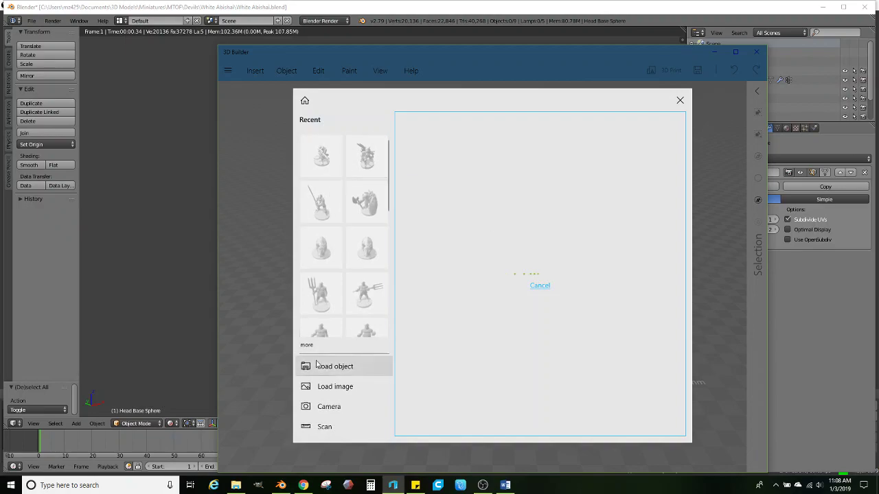
pyautogui.click(343, 386)
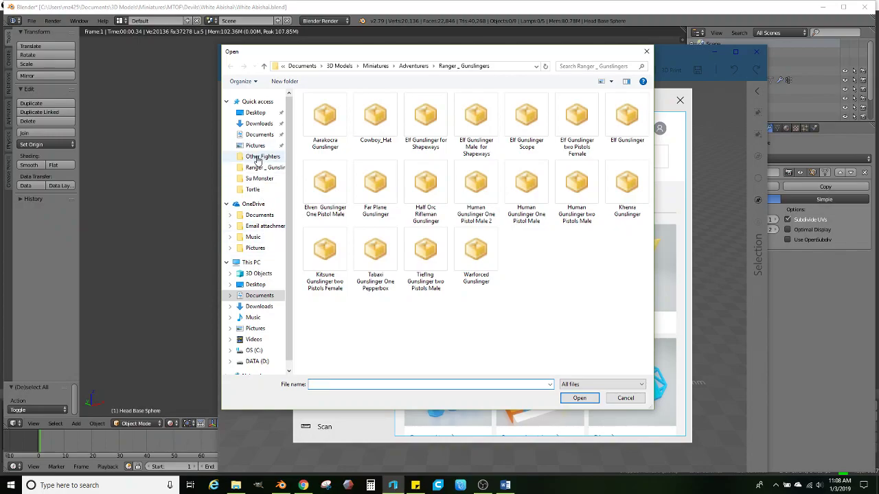
pyautogui.click(376, 66)
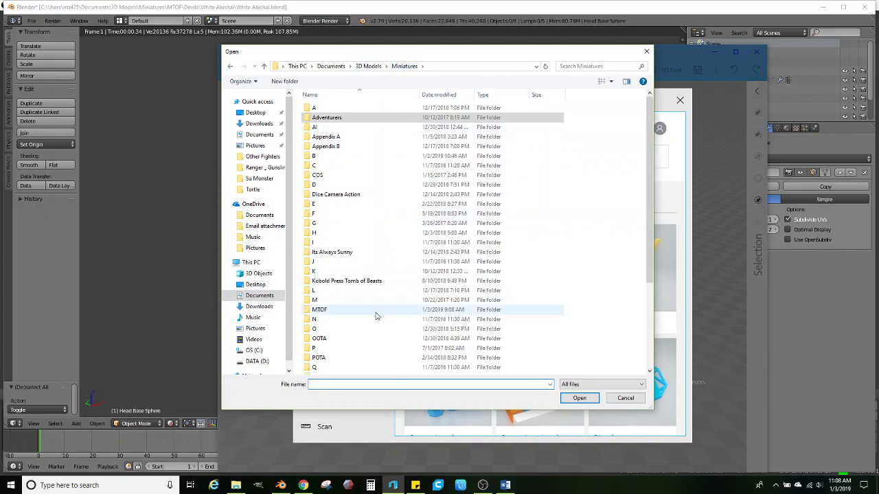
pyautogui.click(318, 309)
pyautogui.scroll(-4, 319, 295)
pyautogui.doubleClick(320, 198)
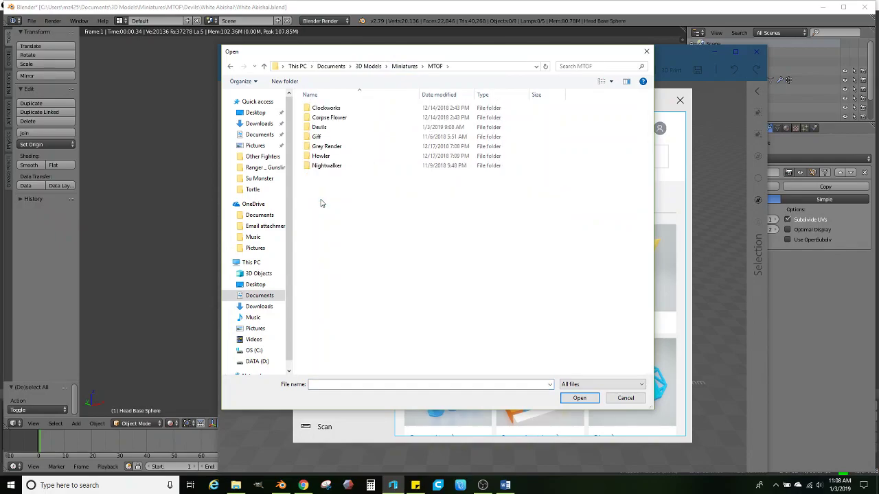
pyautogui.click(320, 136)
pyautogui.doubleClick(319, 127)
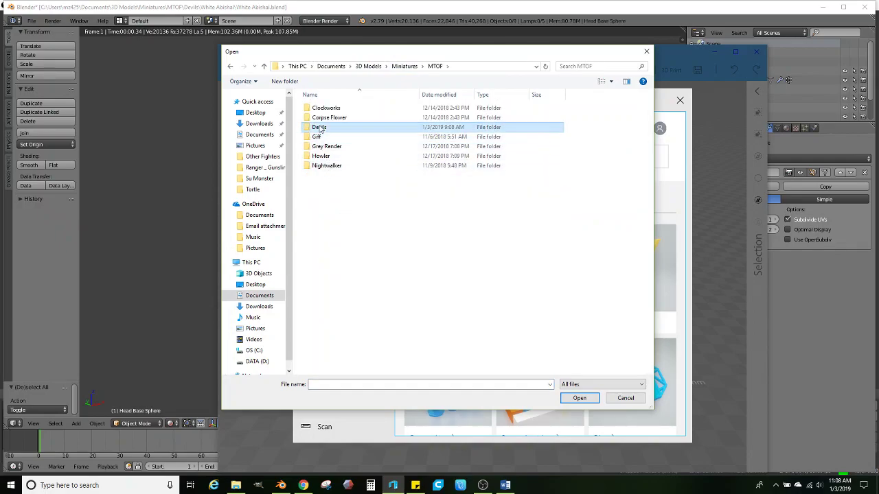
pyautogui.doubleClick(330, 108)
pyautogui.doubleClick(340, 110)
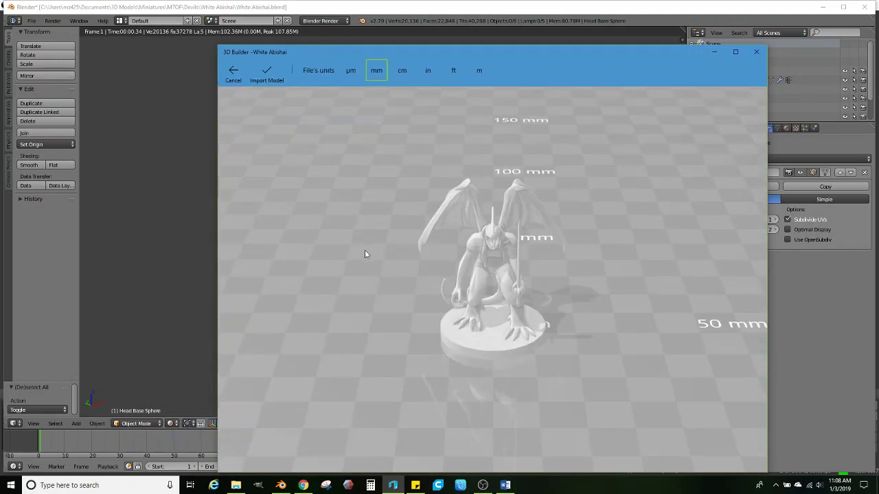
pyautogui.click(266, 74)
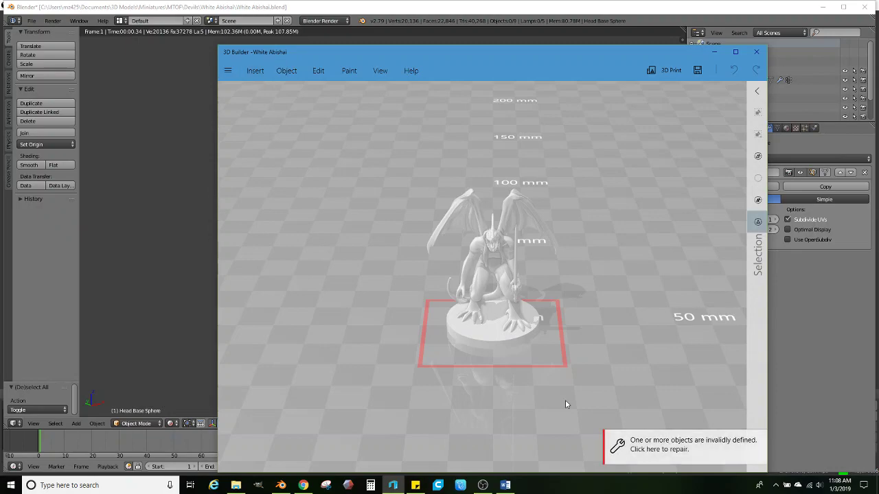
# Repair the invalidly defined objects and save the model in its existing format, closing 3D Builder
pyautogui.click(638, 445)
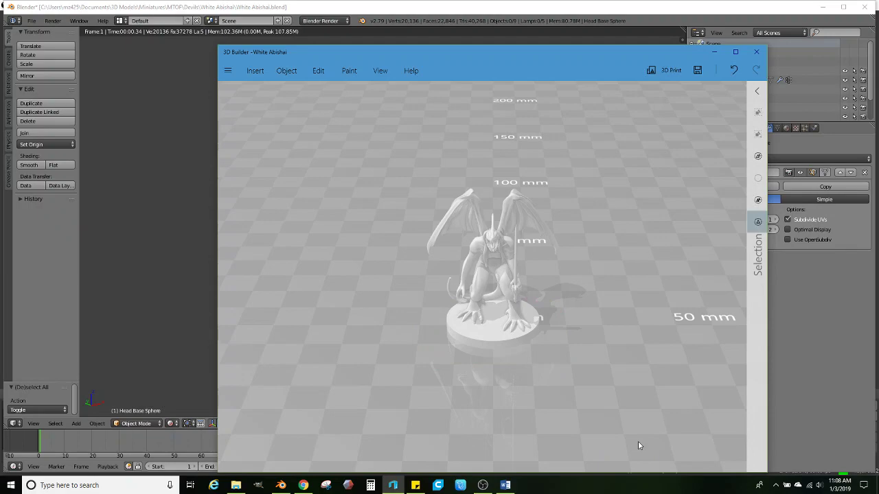
pyautogui.click(228, 70)
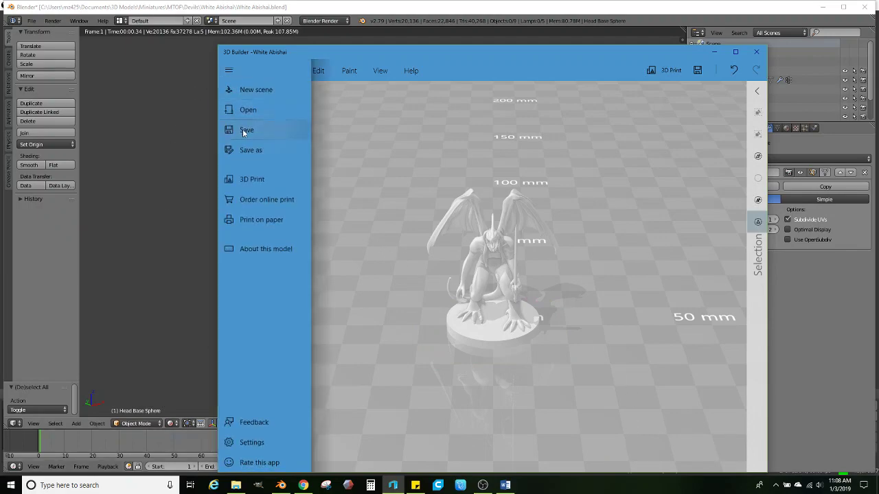
pyautogui.click(249, 130)
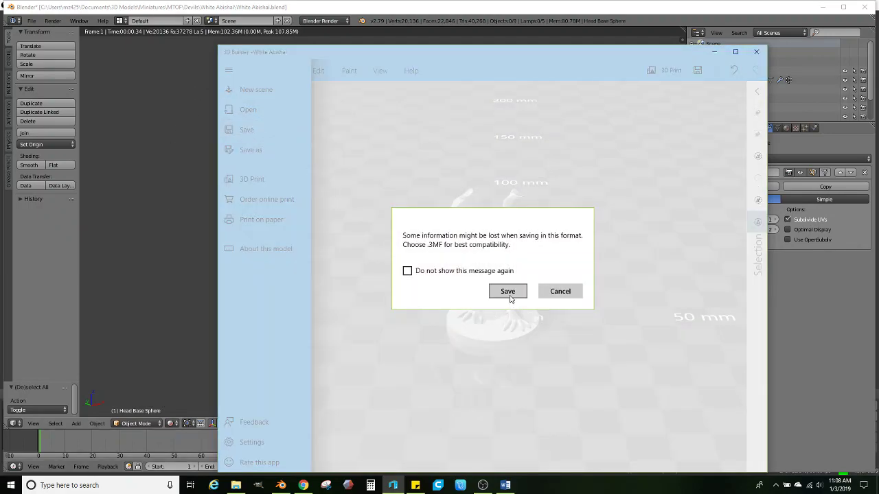
pyautogui.click(514, 295)
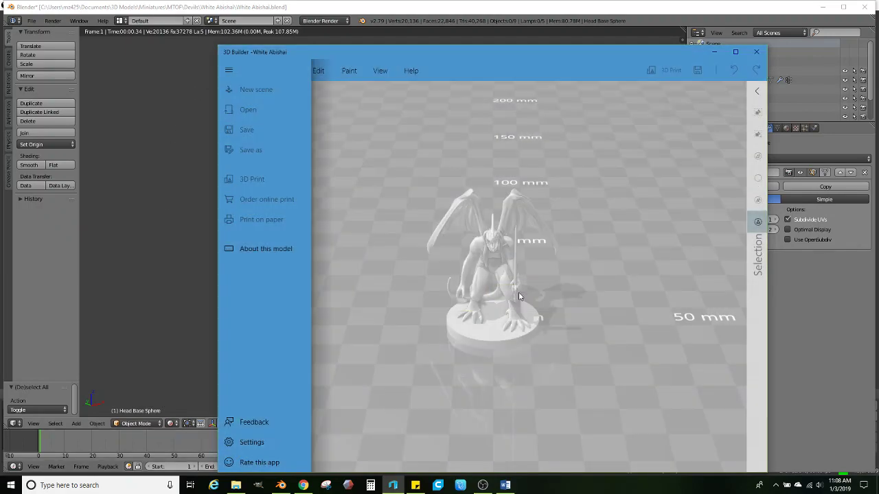
pyautogui.click(755, 53)
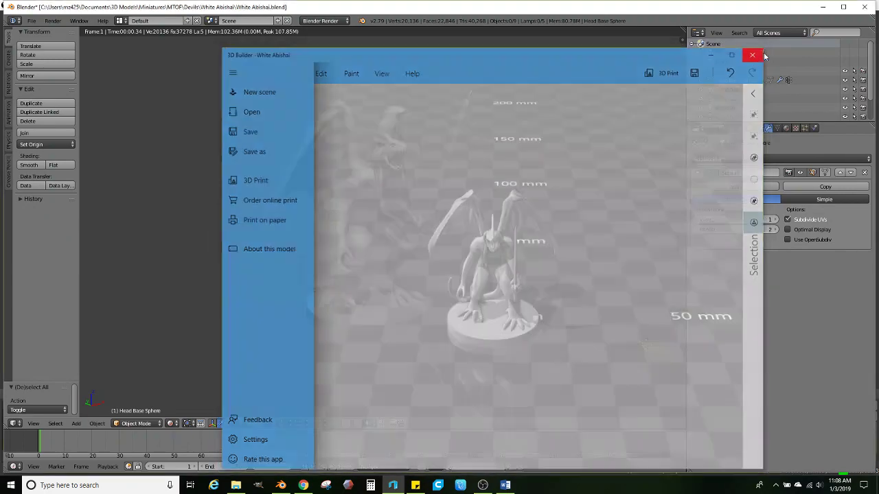
# Save the White Abishai.blend file in Blender and minimize its window
pyautogui.click(31, 21)
pyautogui.click(53, 91)
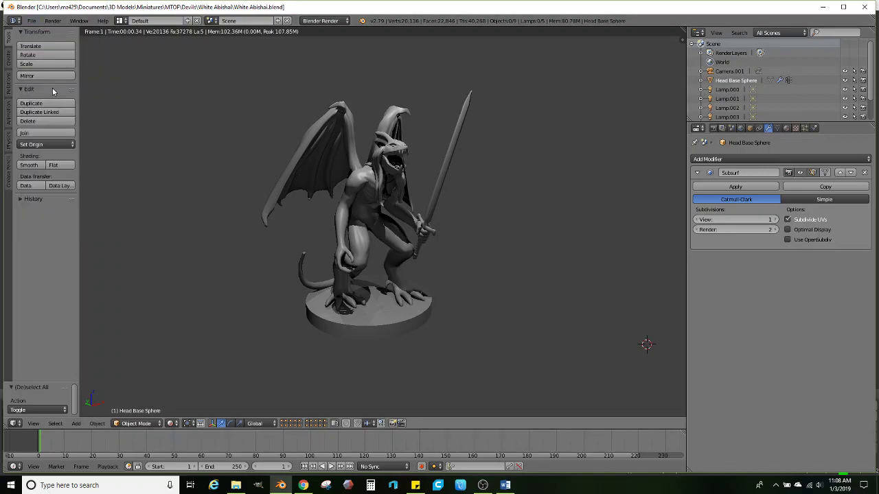
pyautogui.click(822, 9)
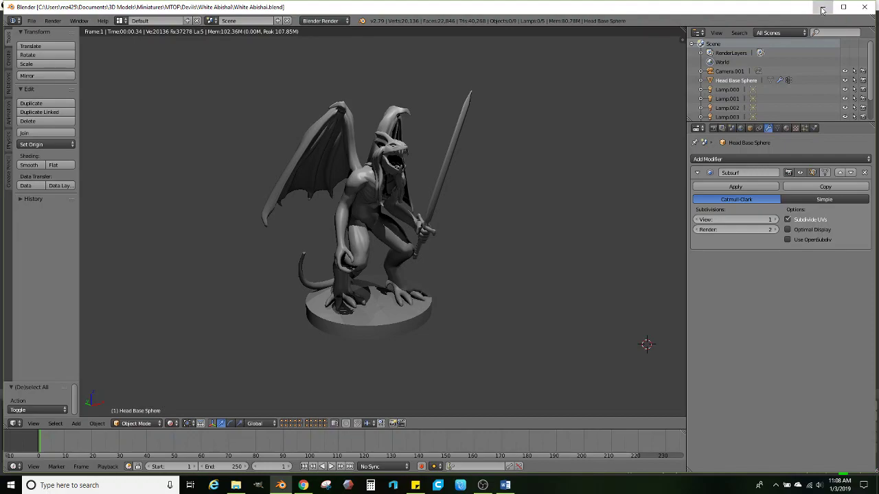
pyautogui.click(824, 8)
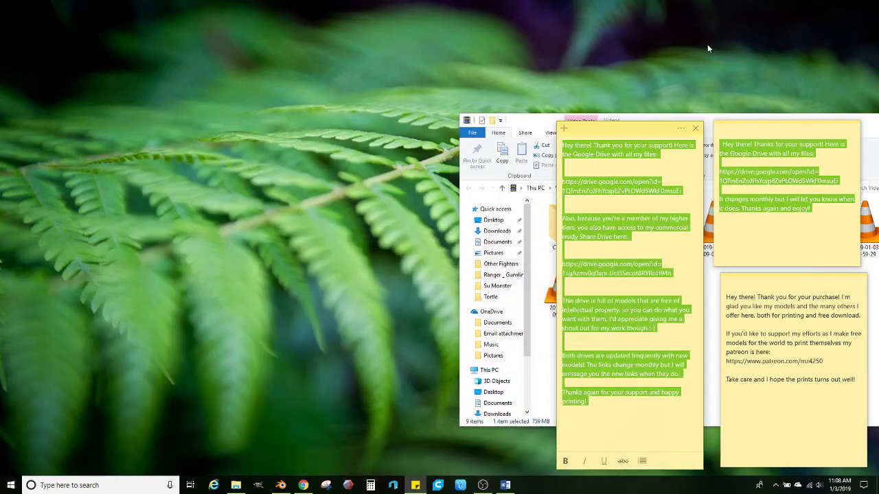
# Switch to Chrome, close the collar bone image search, and open the Shapeways designer page in a new tab
pyautogui.click(304, 485)
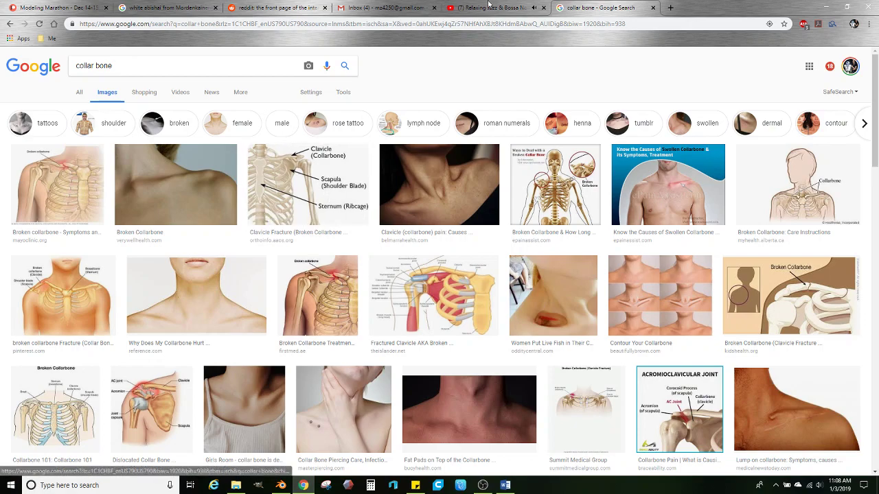
pyautogui.click(653, 7)
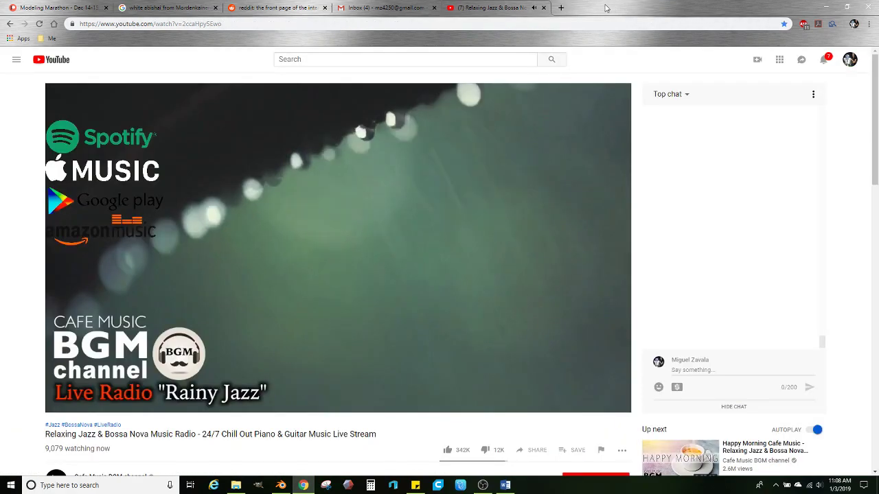
pyautogui.click(561, 9)
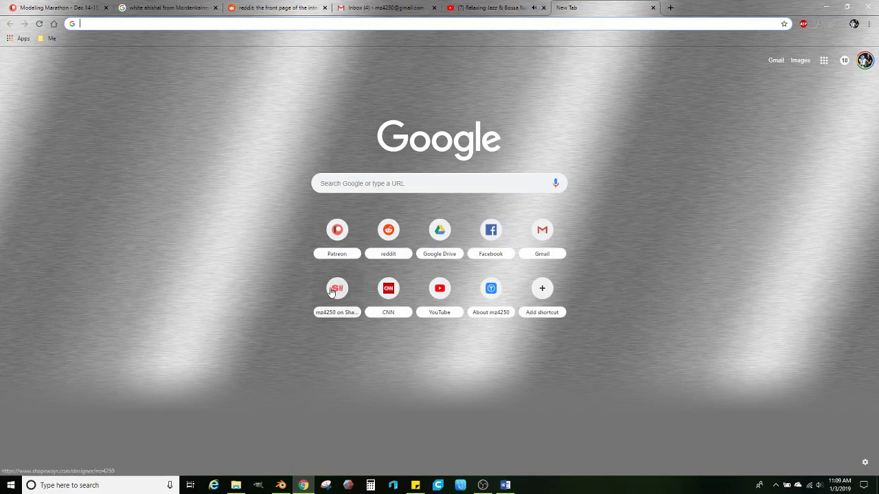
pyautogui.click(334, 289)
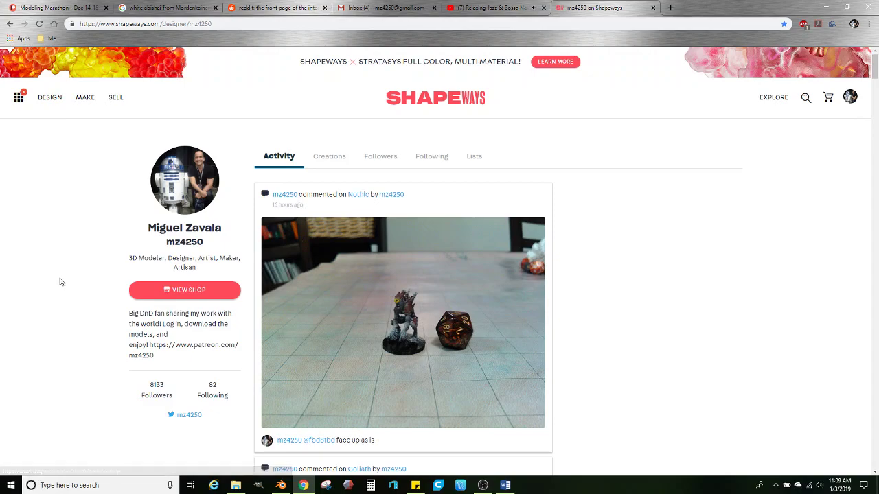
# Open the Owlbear 3 product page from the activity feed and copy its full product description, from TO DOWNLOAD through the Patreon line
pyautogui.scroll(-5, 66, 274)
pyautogui.scroll(-8, 67, 274)
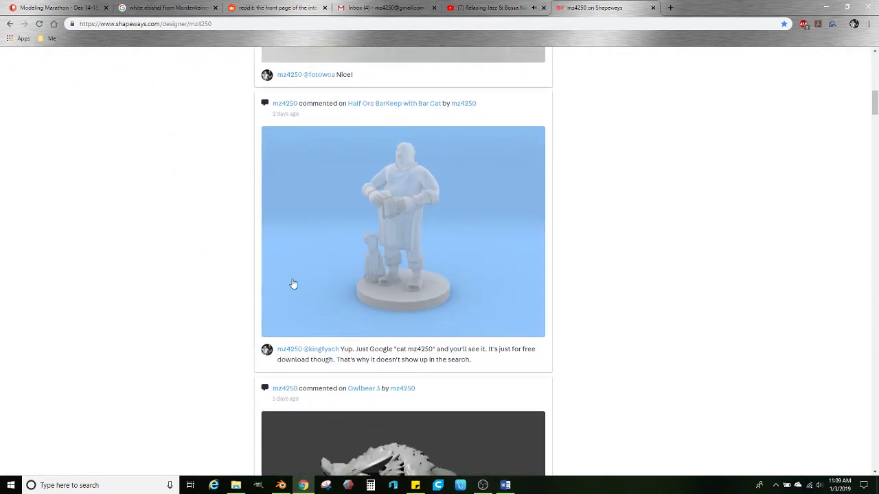
pyautogui.scroll(-1, 288, 274)
pyautogui.click(312, 250)
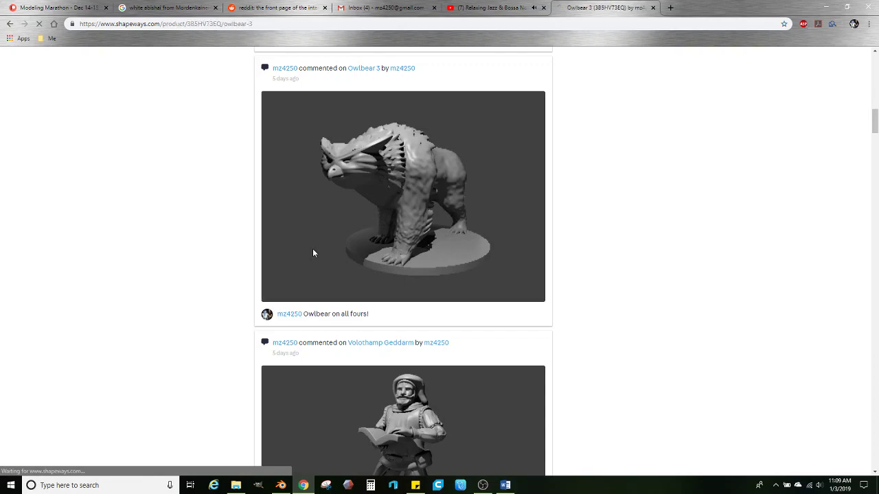
pyautogui.scroll(-3, 196, 290)
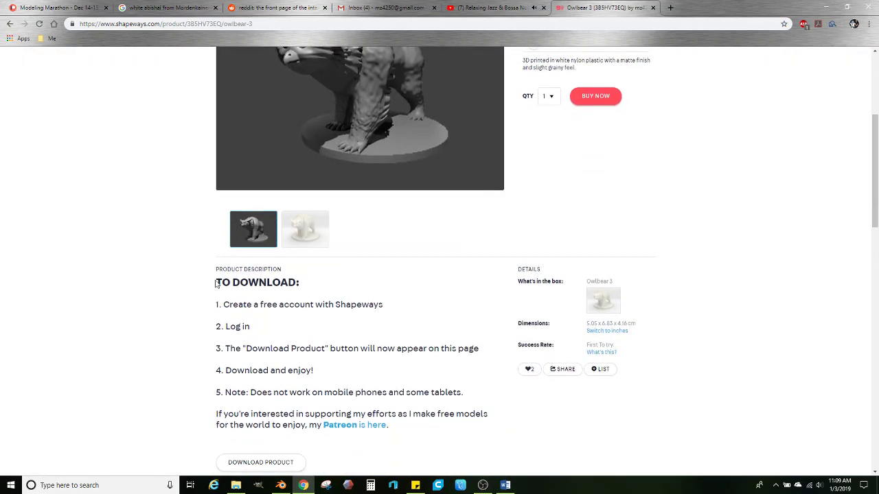
pyautogui.moveTo(217, 282); pyautogui.dragTo(420, 433)
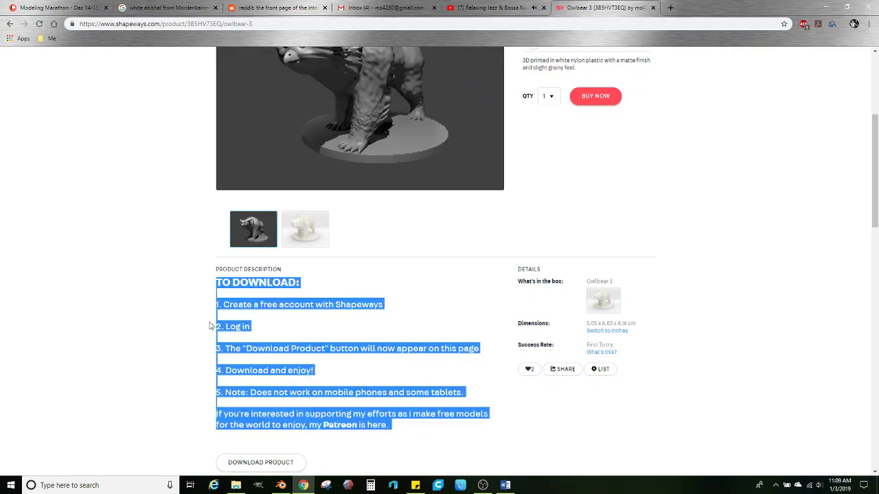
# Go to the account's 3D Models page
pyautogui.scroll(3, 147, 255)
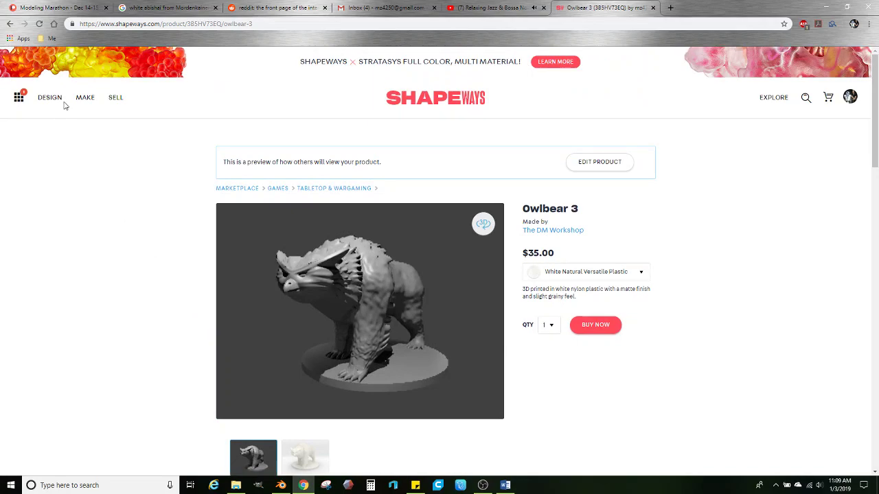
pyautogui.click(19, 98)
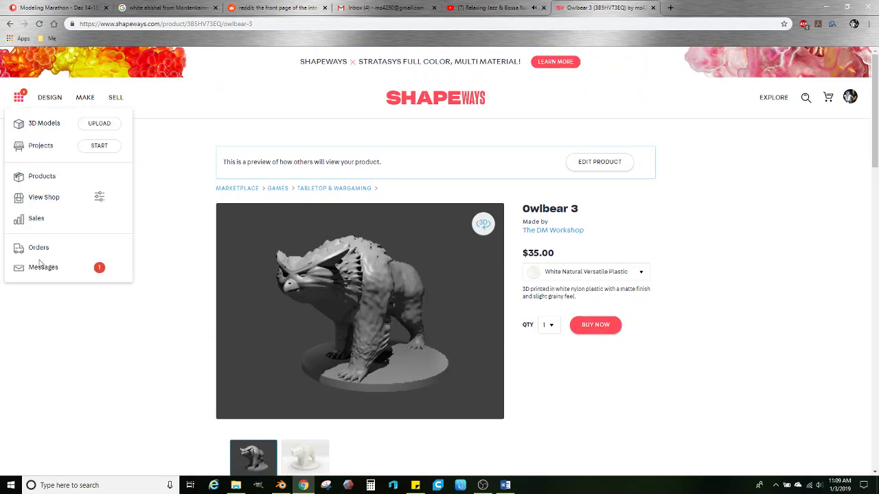
pyautogui.click(57, 125)
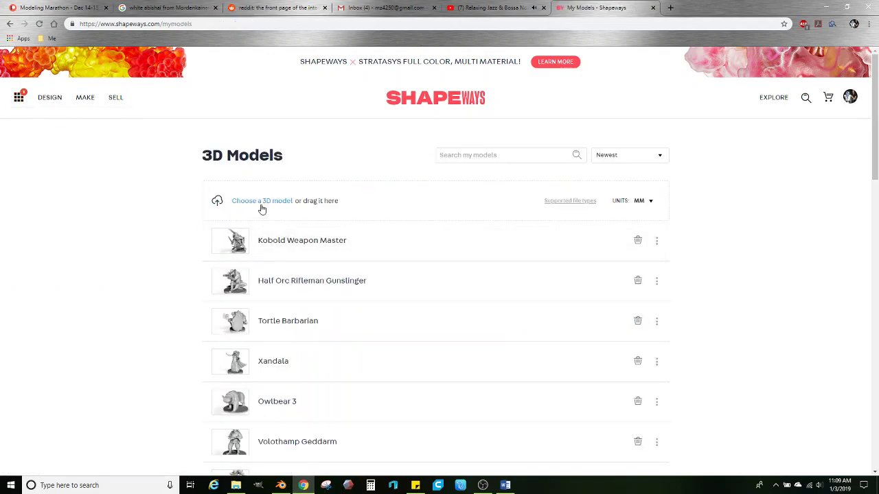
# Upload the White Abishai STL from the Miniatures > MTOF > Devils > White Abishai folder as a new 3D model
pyautogui.click(261, 202)
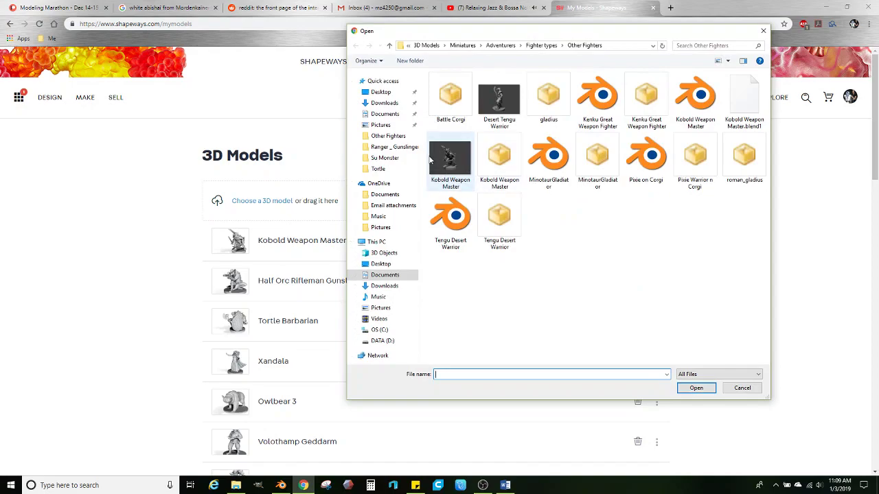
pyautogui.click(500, 45)
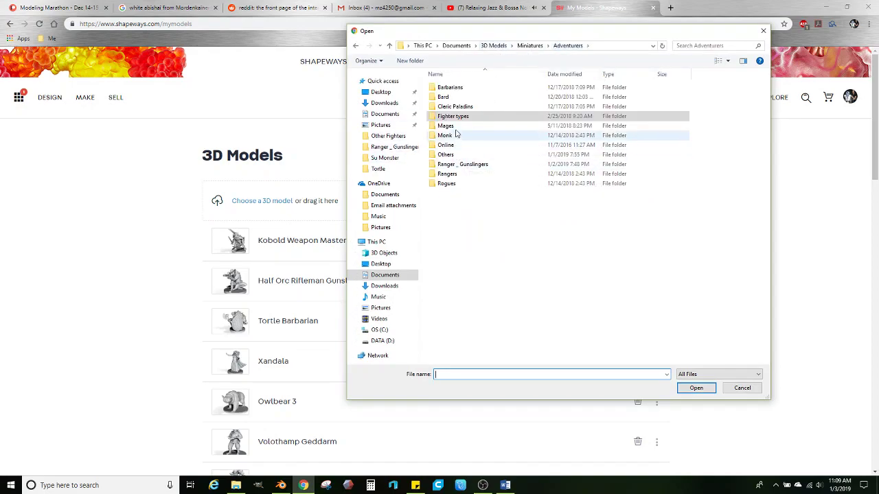
pyautogui.click(491, 45)
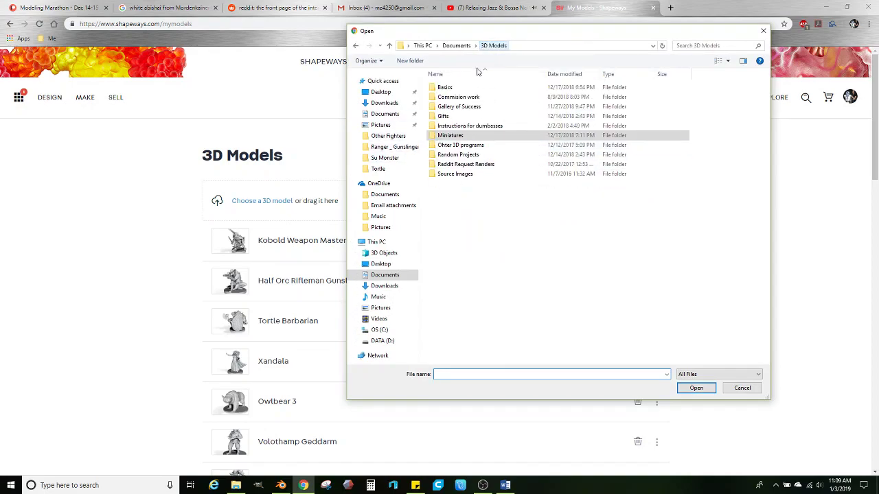
pyautogui.doubleClick(459, 135)
pyautogui.scroll(-3, 453, 295)
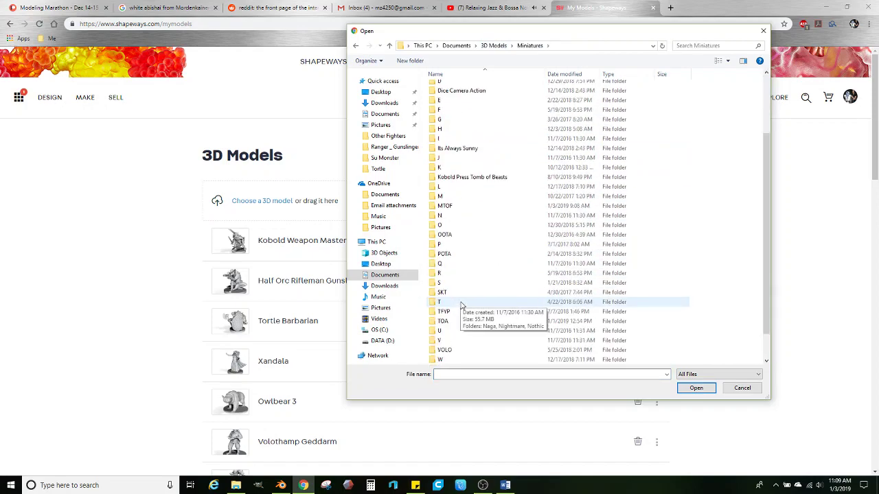
pyautogui.doubleClick(445, 205)
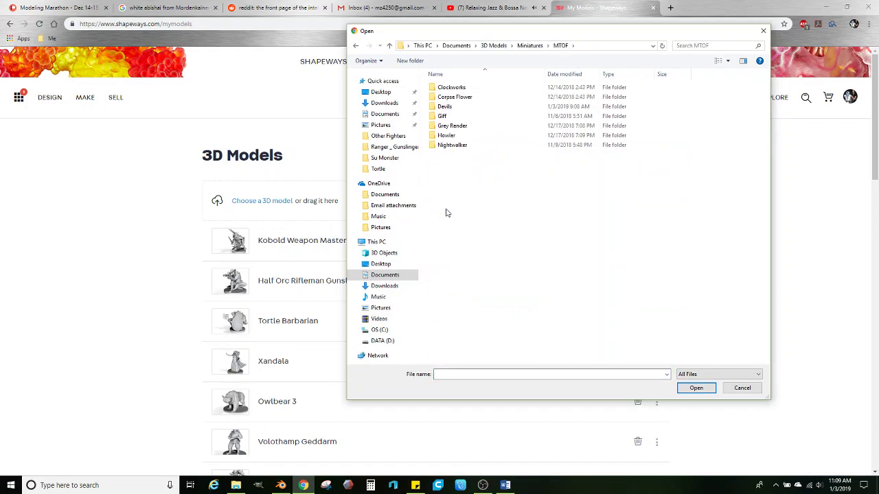
pyautogui.doubleClick(446, 108)
pyautogui.doubleClick(455, 88)
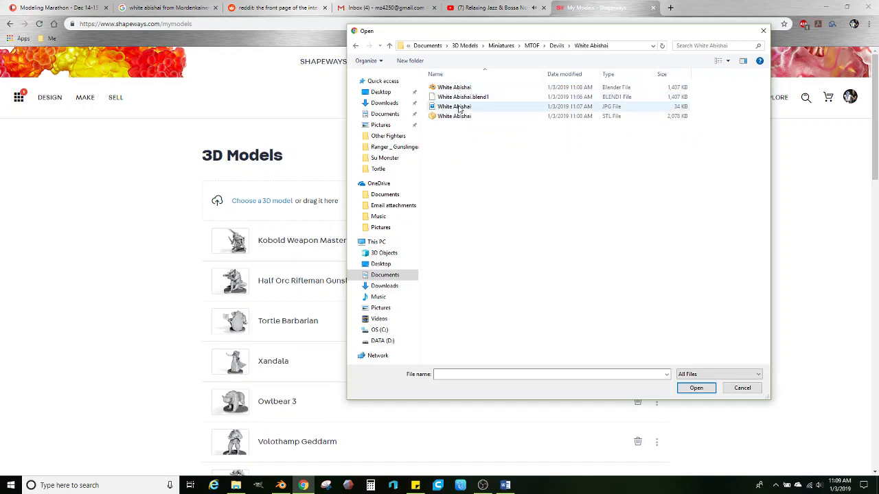
pyautogui.doubleClick(456, 116)
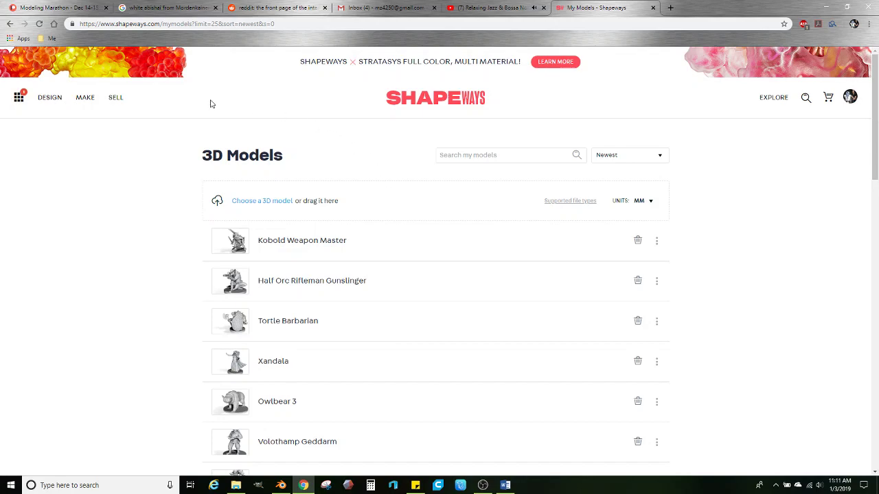
# Refresh the model list and open the White Abishai model's product page for editing
pyautogui.click(40, 24)
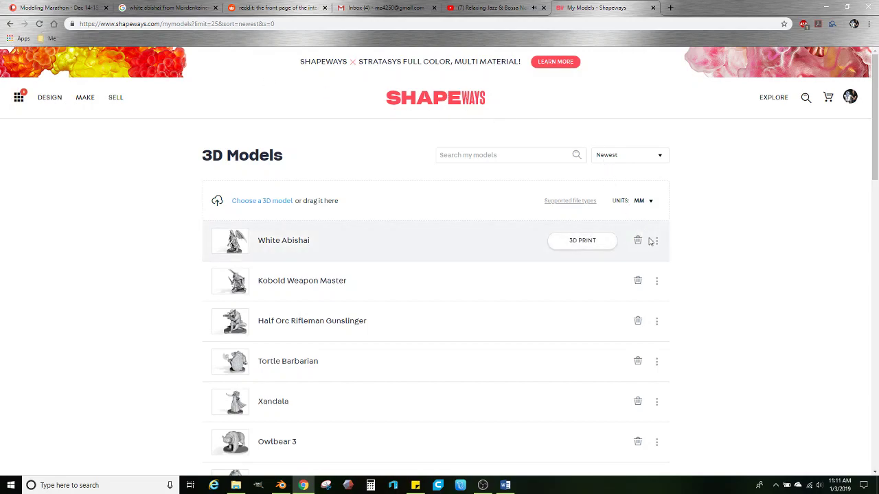
pyautogui.click(656, 242)
pyautogui.click(629, 323)
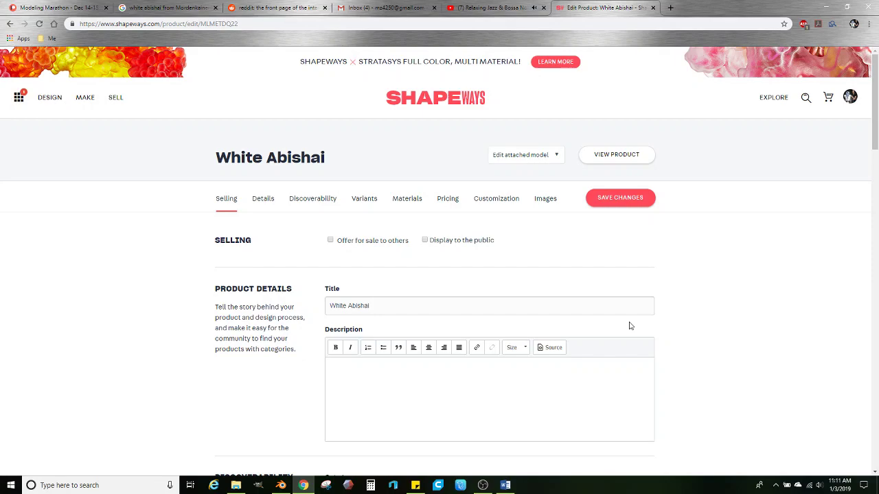
# Set the product to display to the public and paste the copied download instructions into its description
pyautogui.click(451, 242)
pyautogui.hotkey('ctrl', 'v')
pyautogui.scroll(-2, 261, 378)
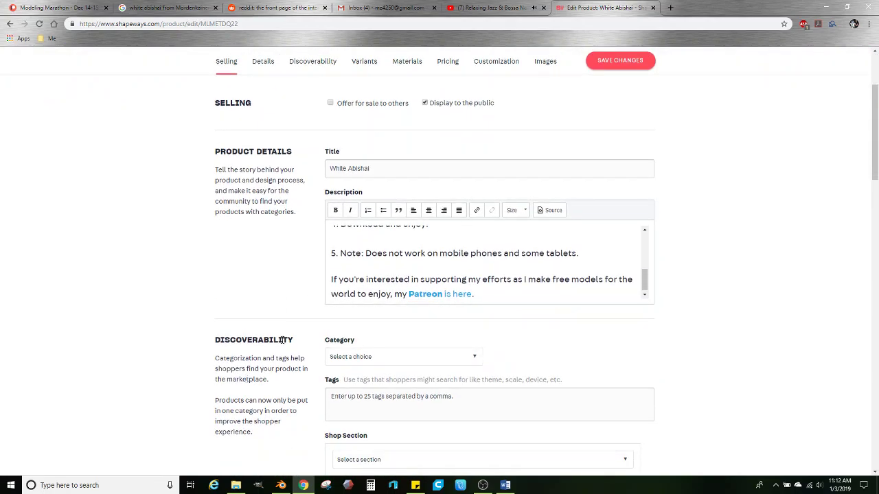
# Set the product category to Tabletop & Wargaming
pyautogui.scroll(-1, 282, 340)
pyautogui.click(393, 314)
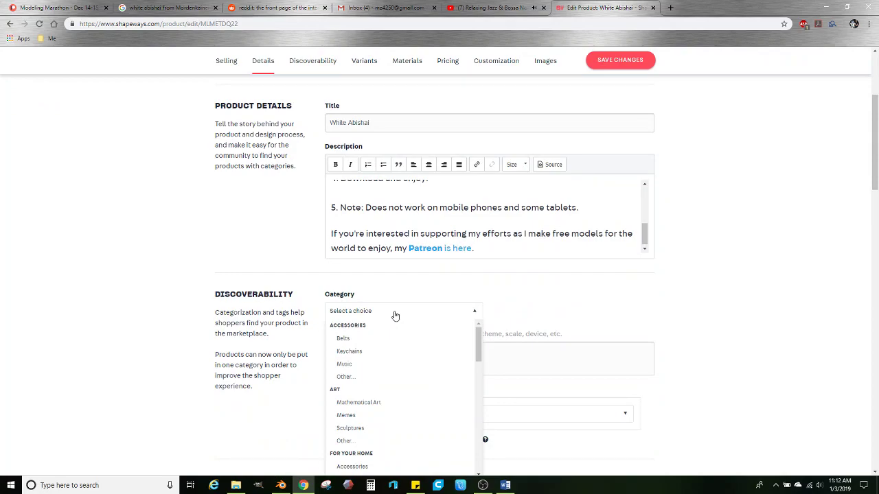
pyautogui.write('tab')
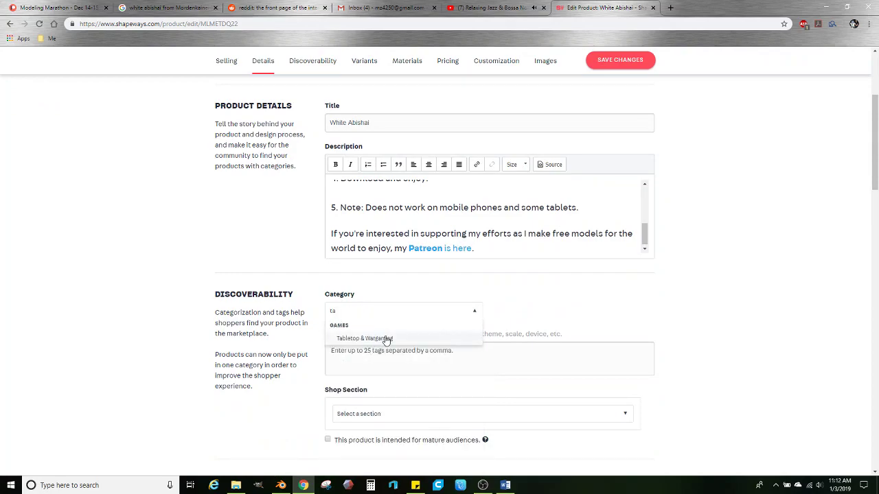
pyautogui.click(387, 339)
# Set the marketplace facets to compatible with Dungeons and Dragons, scale 28mm and type Creature
pyautogui.click(369, 375)
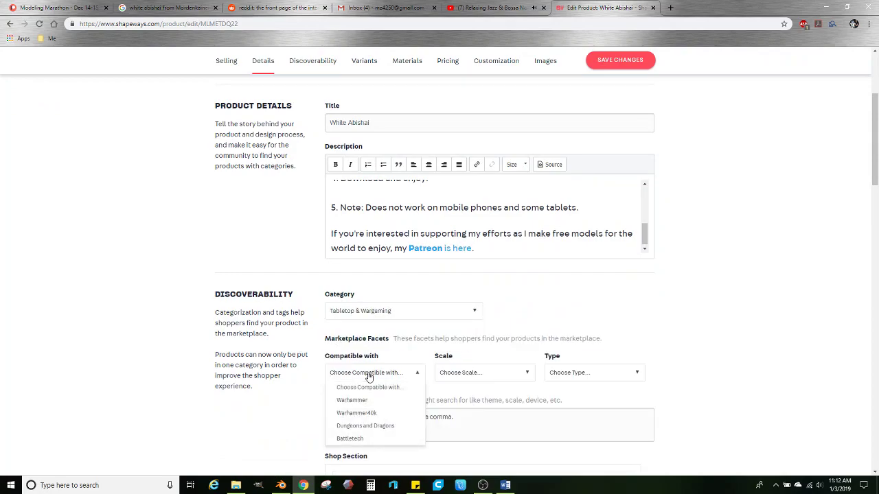
pyautogui.click(383, 427)
pyautogui.click(490, 377)
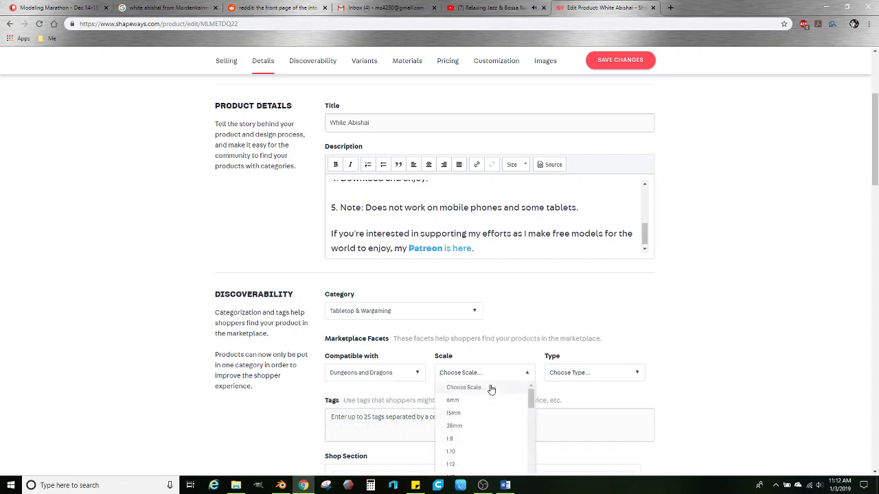
pyautogui.click(455, 425)
pyautogui.click(607, 376)
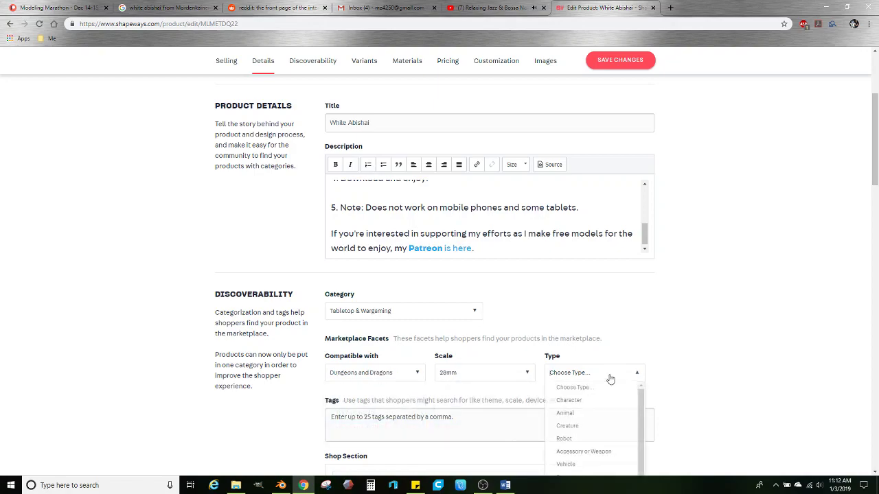
pyautogui.click(577, 402)
pyautogui.click(570, 374)
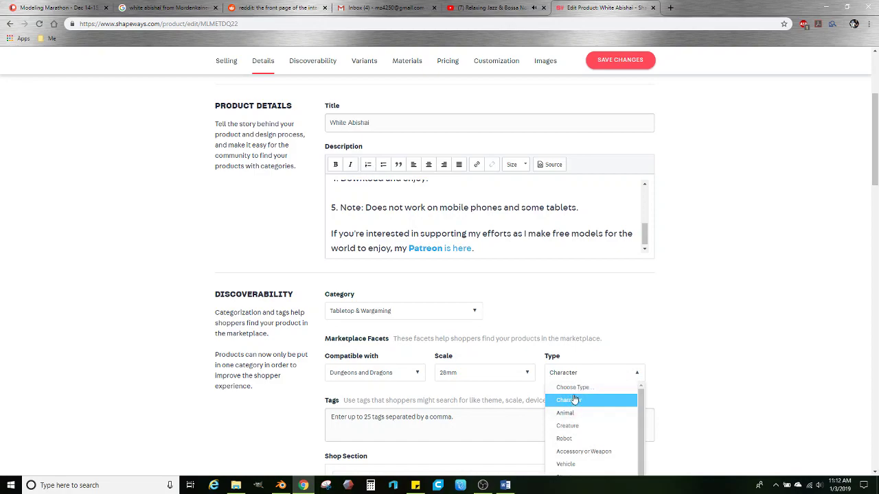
pyautogui.click(567, 425)
# Add the tag "devil" and assign the product to the Celestials and Fiends shop section
pyautogui.click(459, 429)
pyautogui.write('d')
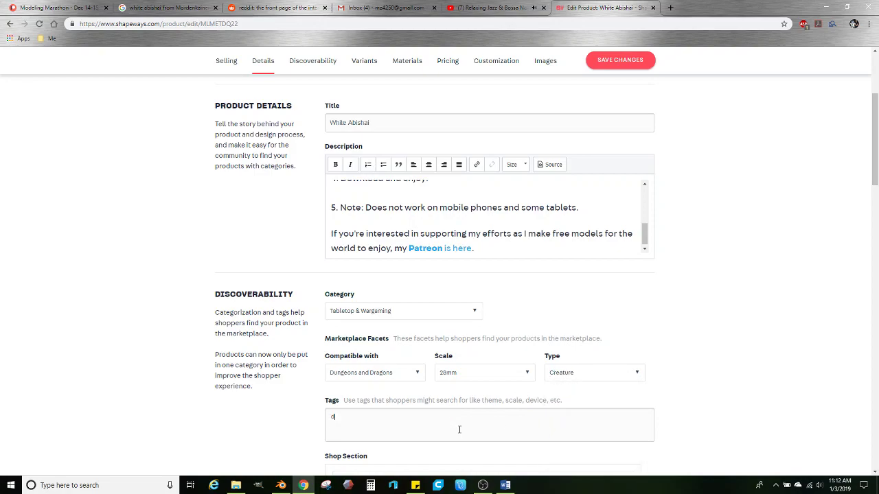
pyautogui.write('evil')
pyautogui.press('Return')
pyautogui.scroll(-2, 344, 404)
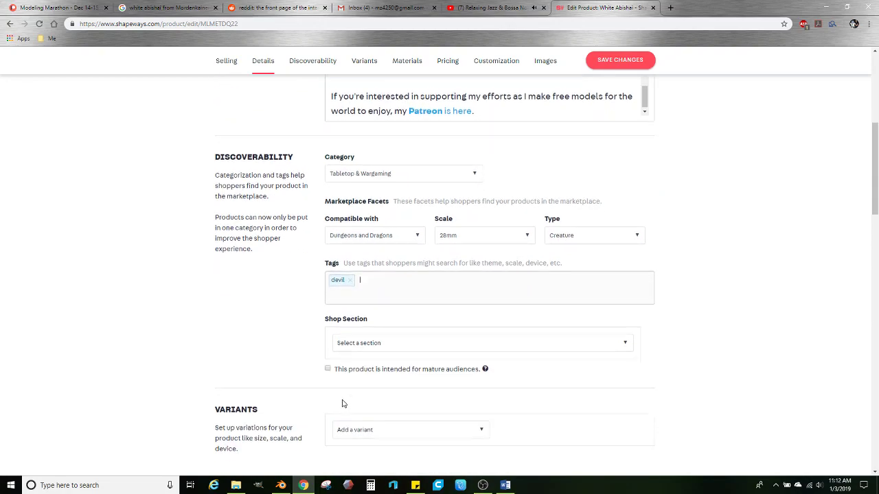
pyautogui.click(387, 345)
pyautogui.scroll(-5, 373, 399)
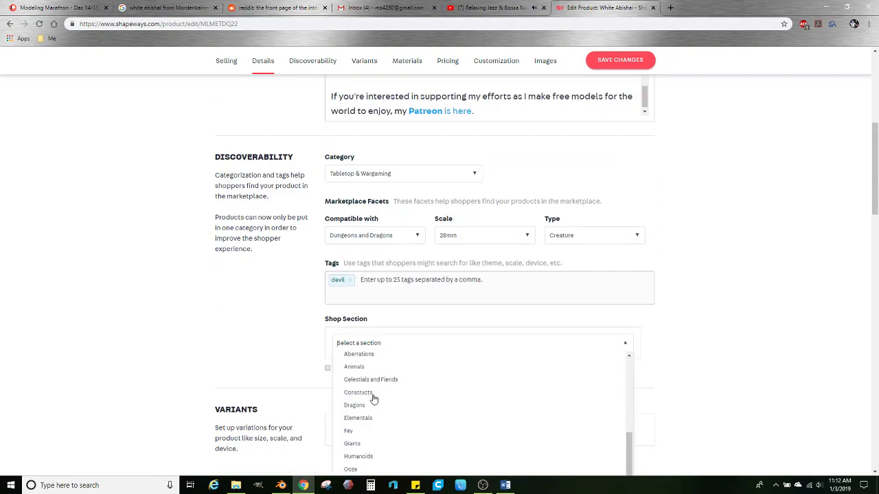
pyautogui.click(371, 379)
# Add White Natural Versatile Plastic as the product's material
pyautogui.scroll(-2, 312, 384)
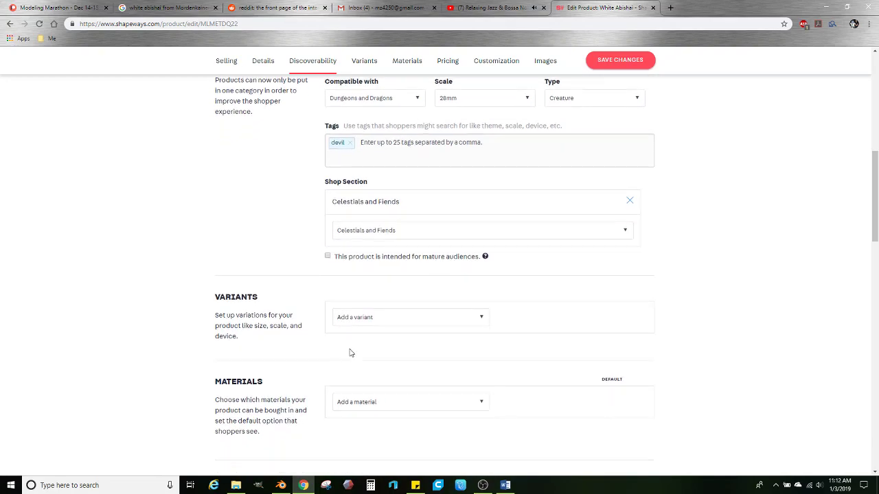
pyautogui.scroll(-2, 349, 353)
pyautogui.click(400, 318)
pyautogui.click(385, 346)
pyautogui.click(402, 319)
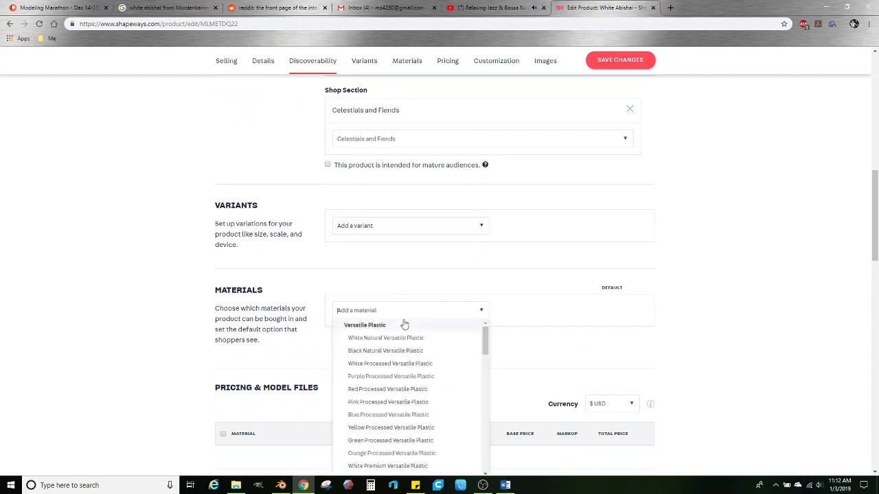
pyautogui.click(404, 324)
pyautogui.click(405, 325)
pyautogui.click(400, 338)
# Set the product's customization to Download so that customers can download the STL file
pyautogui.scroll(-1, 470, 358)
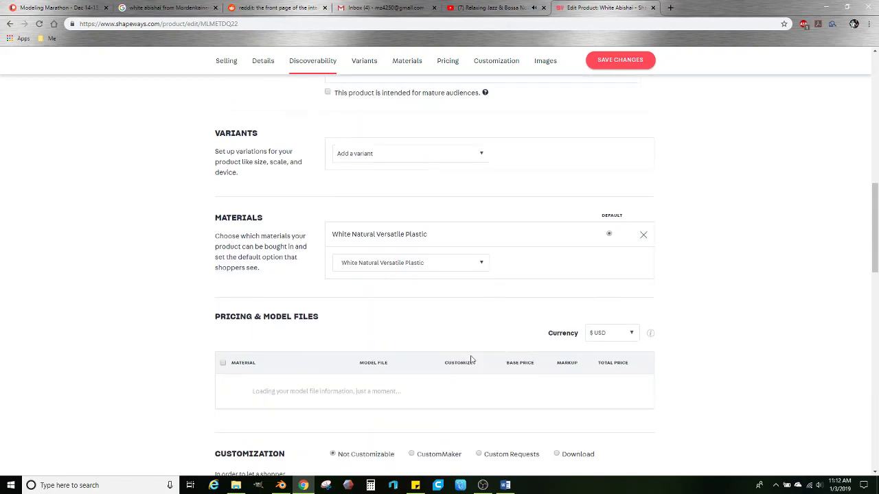
pyautogui.scroll(-1, 471, 359)
pyautogui.click(569, 390)
# Upload the White Abishai JPG as a product image and move it ahead of the Shapeways render
pyautogui.scroll(-2, 565, 387)
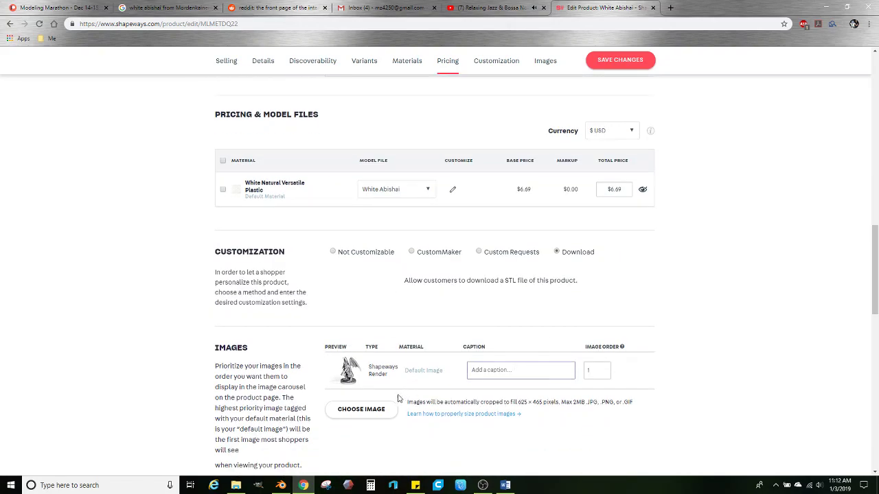
pyautogui.click(374, 409)
pyautogui.doubleClick(446, 99)
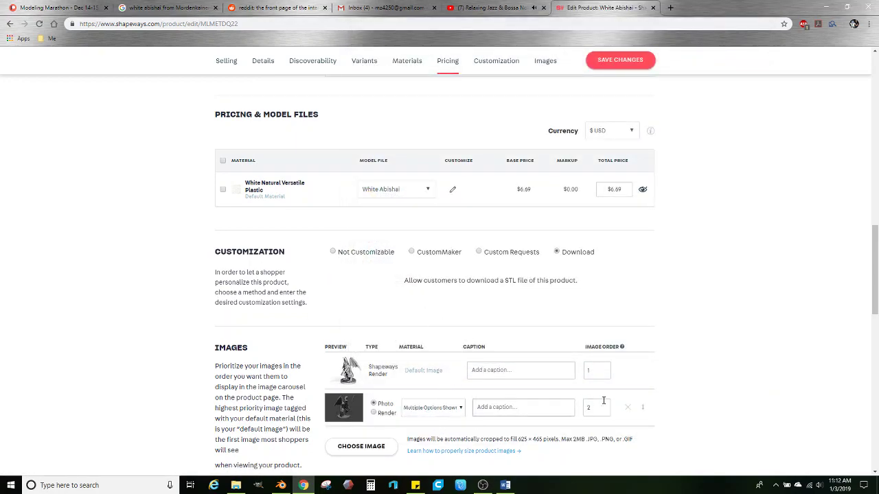
pyautogui.moveTo(643, 407); pyautogui.dragTo(643, 376)
# Save the changes to the White Abishai product
pyautogui.scroll(6, 678, 275)
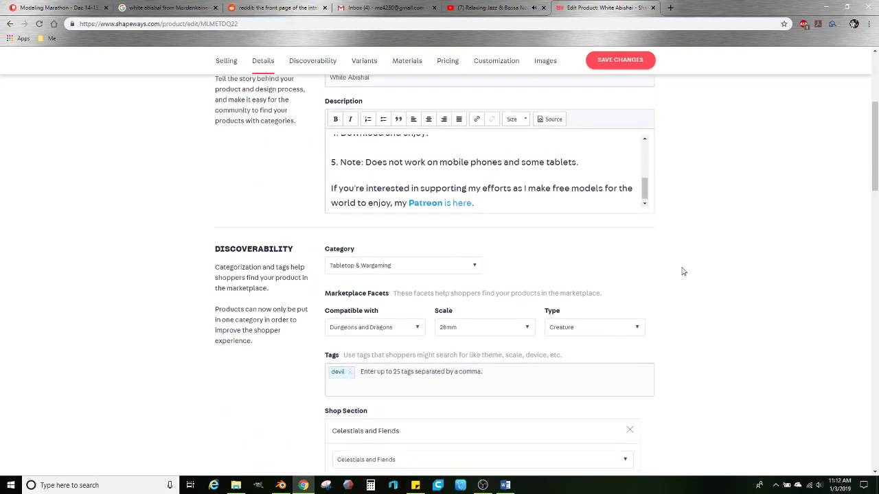
pyautogui.scroll(3, 682, 271)
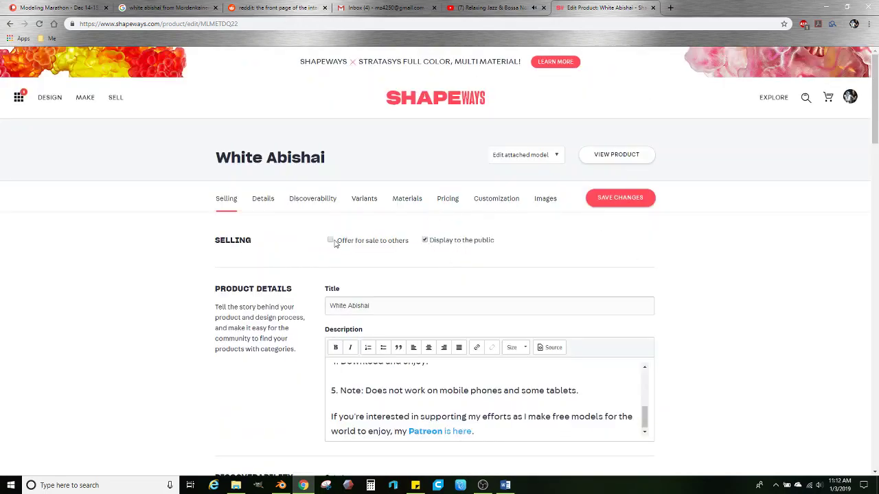
pyautogui.click(627, 203)
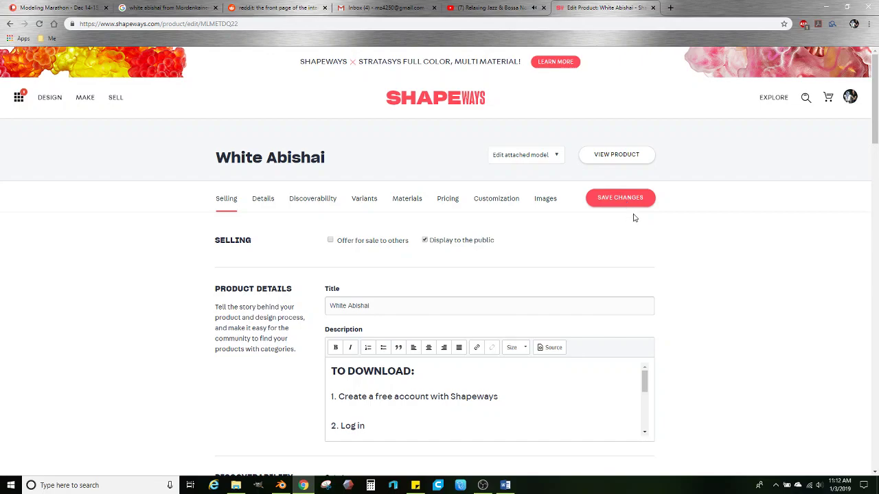
# Set the material shown in the uploaded White Abishai photo and save the product changes
pyautogui.scroll(-15, 632, 216)
pyautogui.scroll(-2, 643, 254)
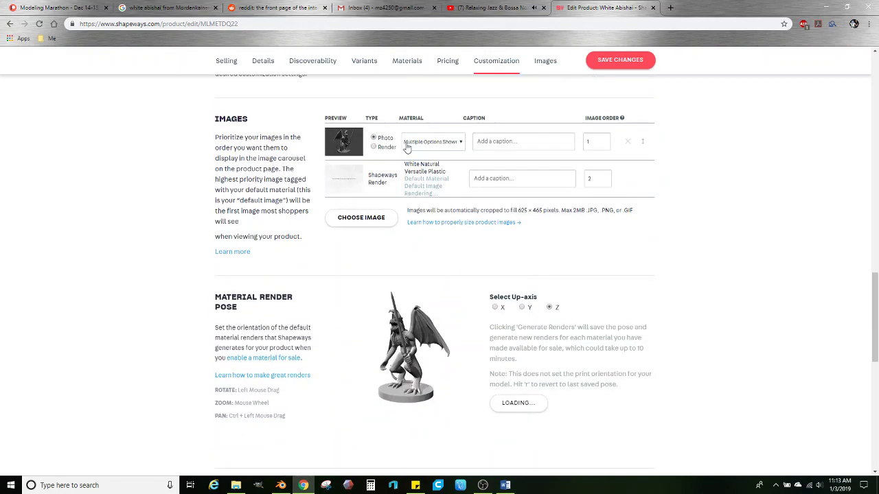
pyautogui.click(431, 139)
pyautogui.click(426, 167)
pyautogui.click(637, 62)
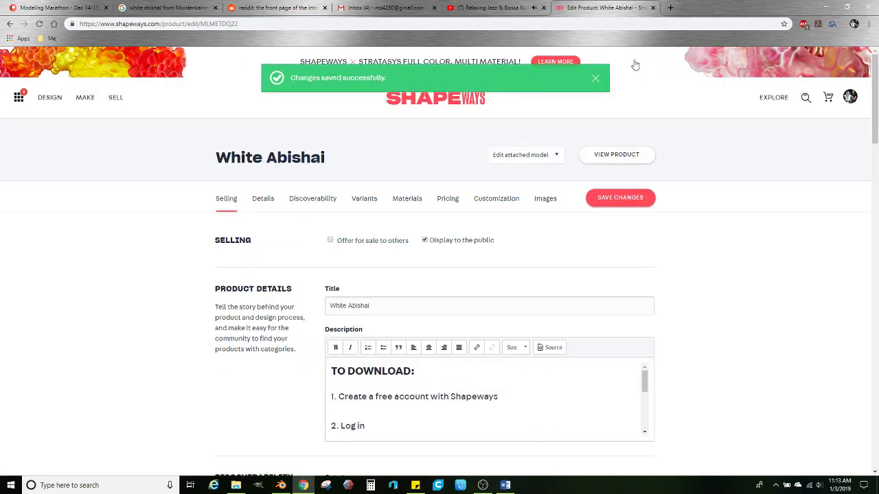
# Open the White Abishai product page and review its image, product description and details as others will view them
pyautogui.click(614, 160)
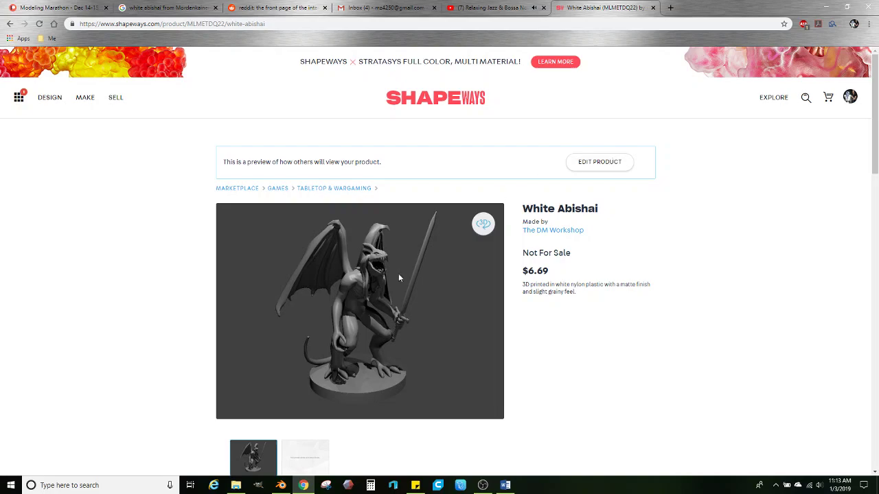
pyautogui.scroll(-2, 124, 282)
pyautogui.scroll(-1, 122, 281)
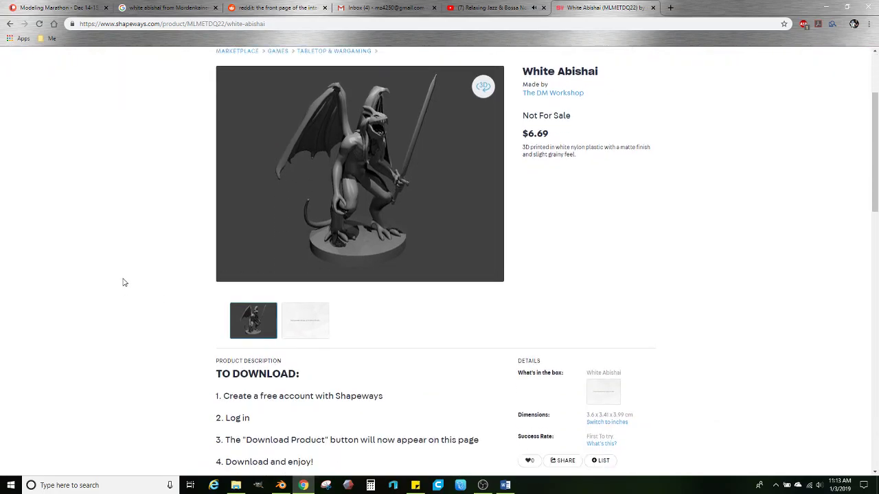
pyautogui.scroll(3, 127, 275)
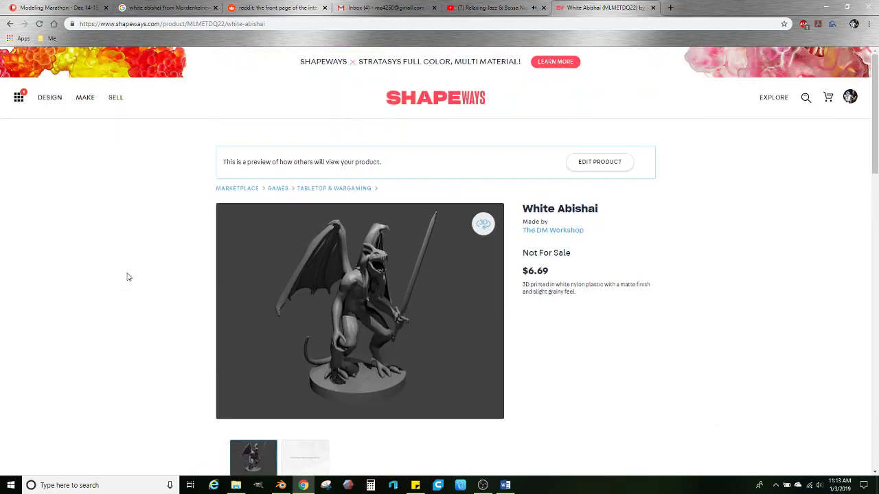
# Select the product page's full web address and check the download instructions and Download Product option in the description
pyautogui.click(234, 26)
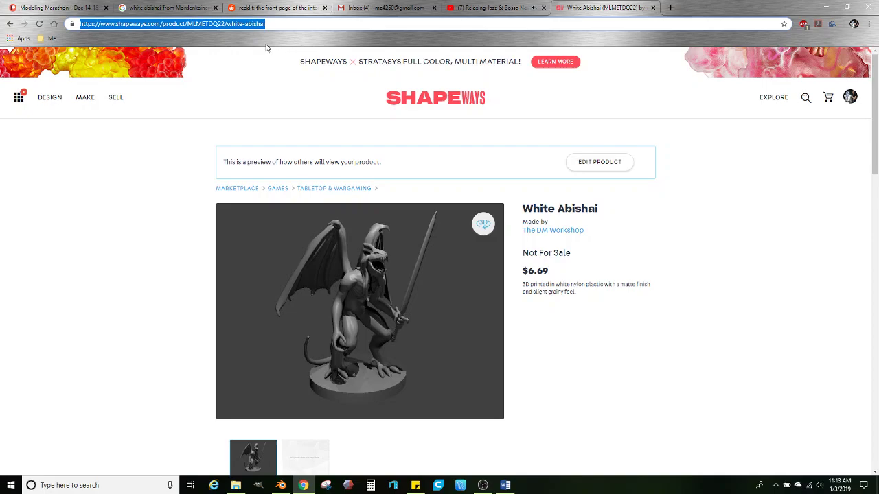
pyautogui.scroll(-4, 185, 254)
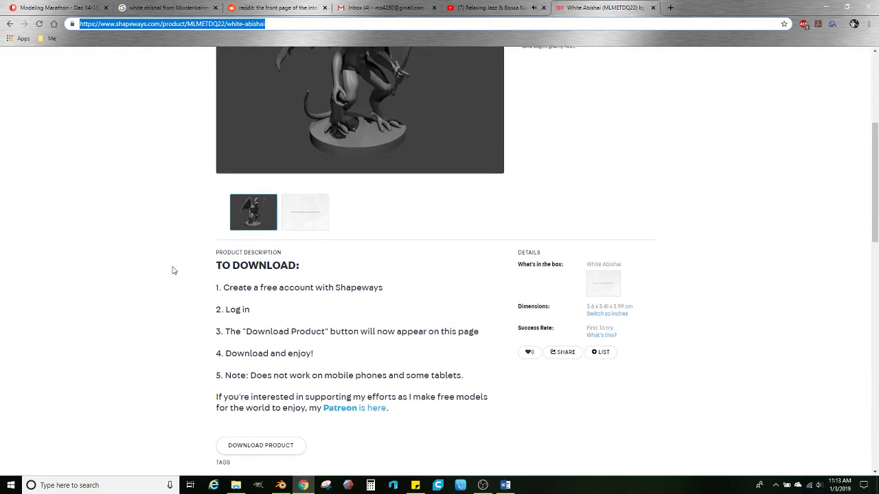
pyautogui.scroll(5, 173, 270)
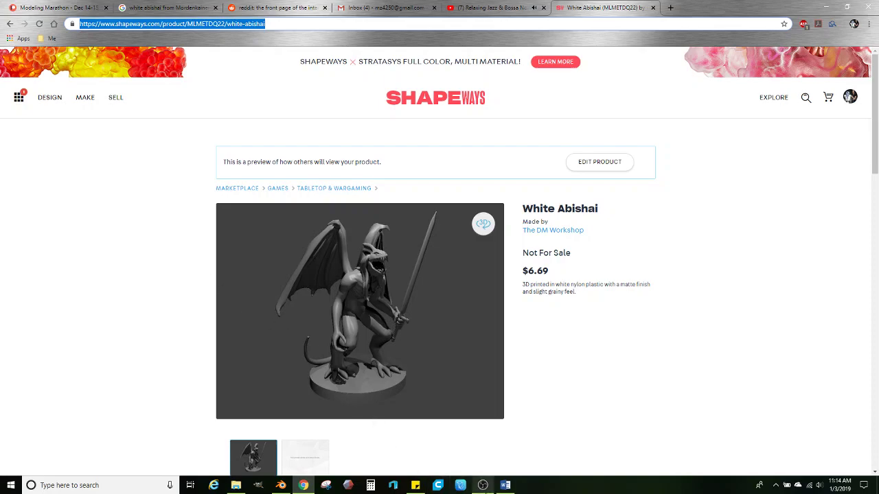
# Switch to OBS Studio with its streaming and recording controls
pyautogui.click(484, 485)
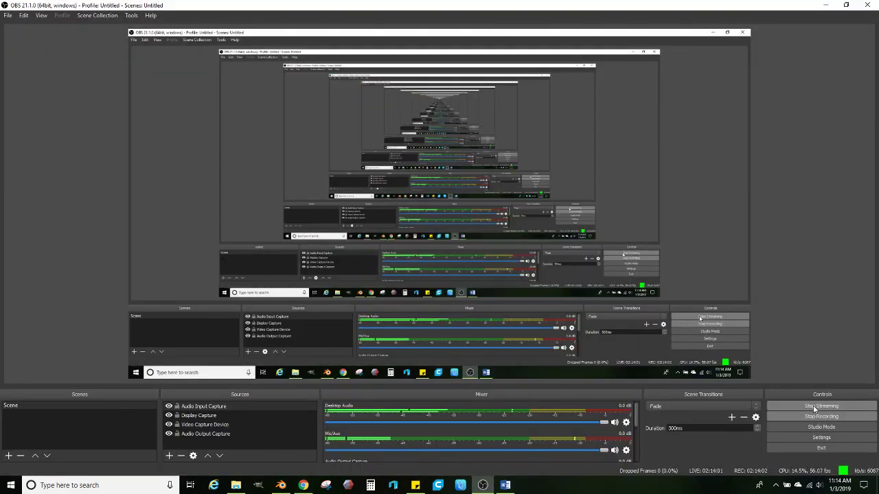